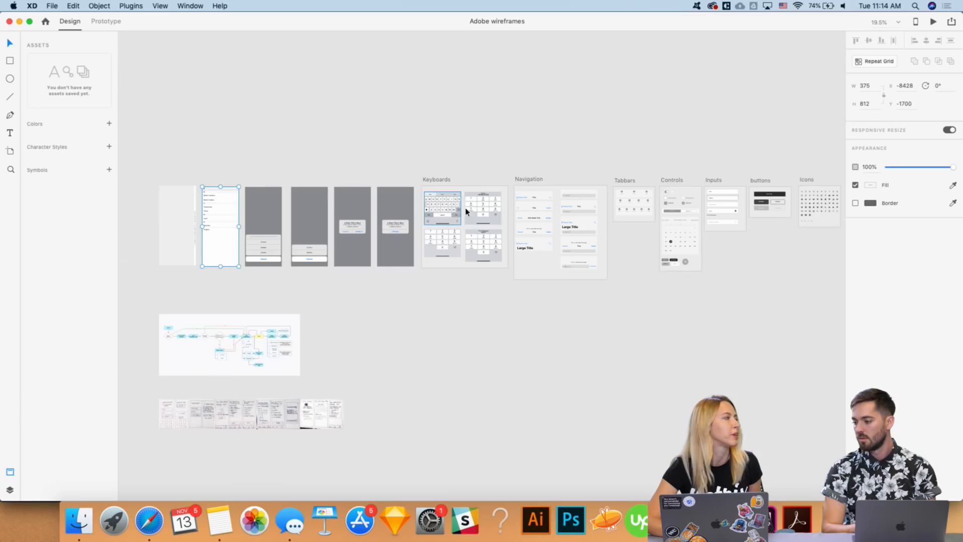
{"action": "scroll", "coordinate": [470, 210], "scroll_direction": "down", "scroll_amount": 2}
{"action": "scroll", "coordinate": [469, 210], "scroll_direction": "right", "scroll_amount": 2}
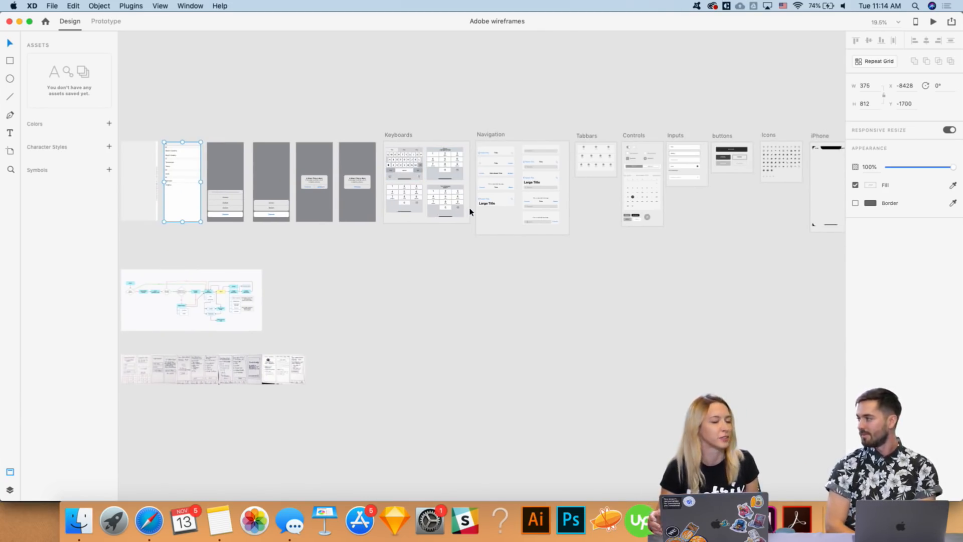
{"action": "scroll", "coordinate": [469, 210], "scroll_direction": "right", "scroll_amount": 2}
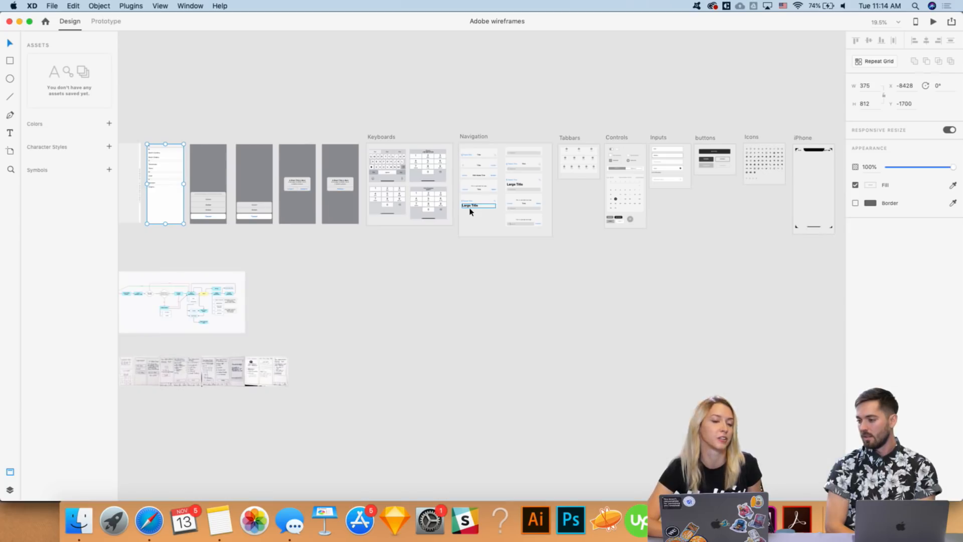
{"action": "scroll", "coordinate": [470, 211], "scroll_direction": "left", "scroll_amount": 8}
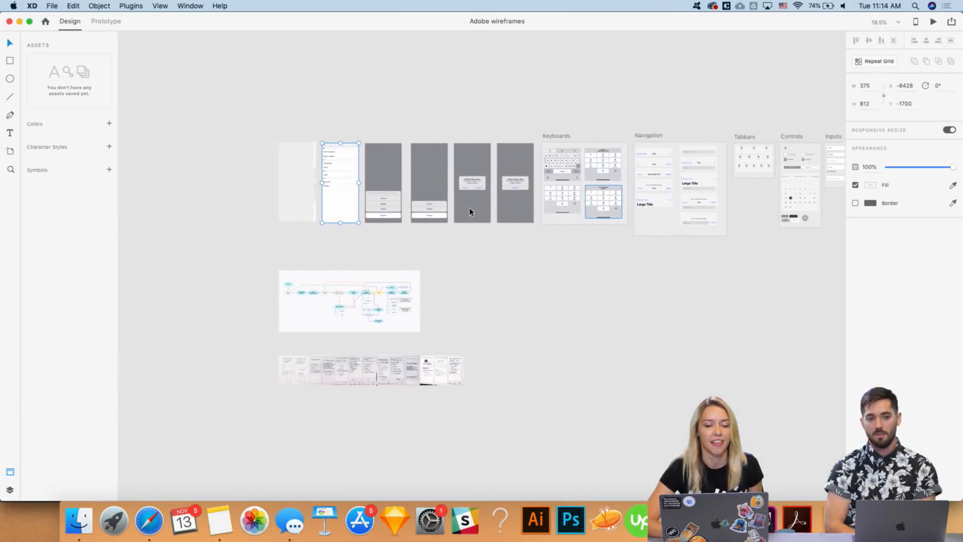
{"action": "scroll", "coordinate": [470, 211], "scroll_direction": "left", "scroll_amount": 2}
{"action": "scroll", "coordinate": [470, 211], "scroll_direction": "right", "scroll_amount": 8}
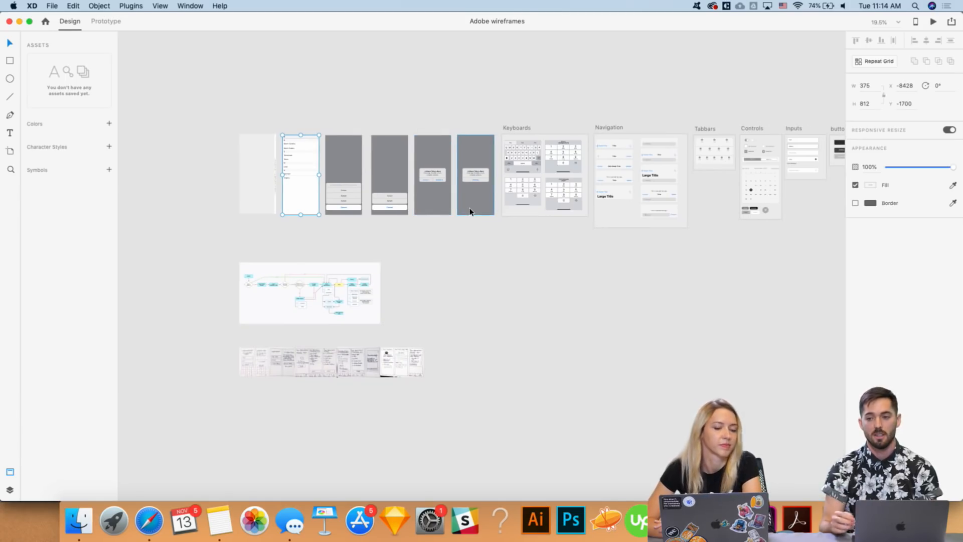
{"action": "scroll", "coordinate": [269, 102], "scroll_direction": "right", "scroll_amount": 5}
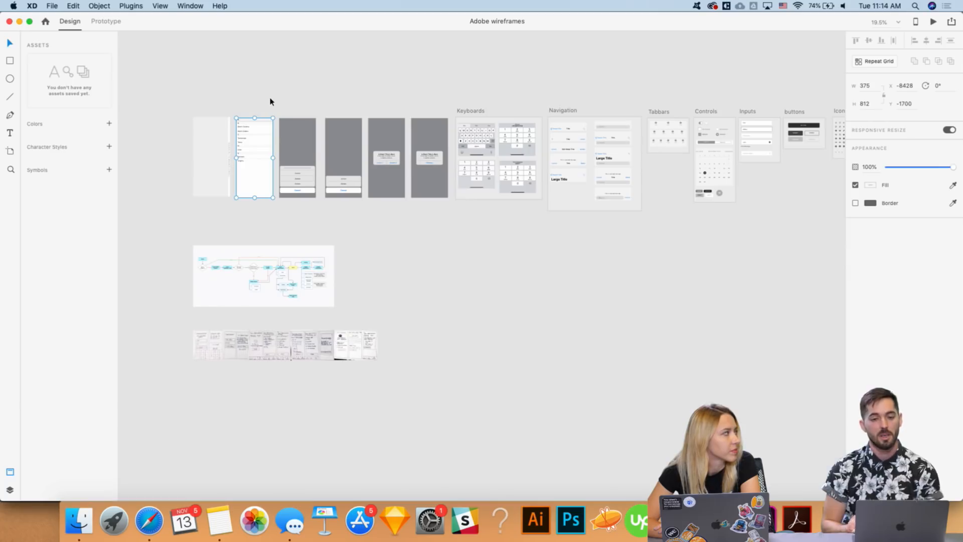
{"action": "scroll", "coordinate": [270, 102], "scroll_direction": "up", "scroll_amount": 2}
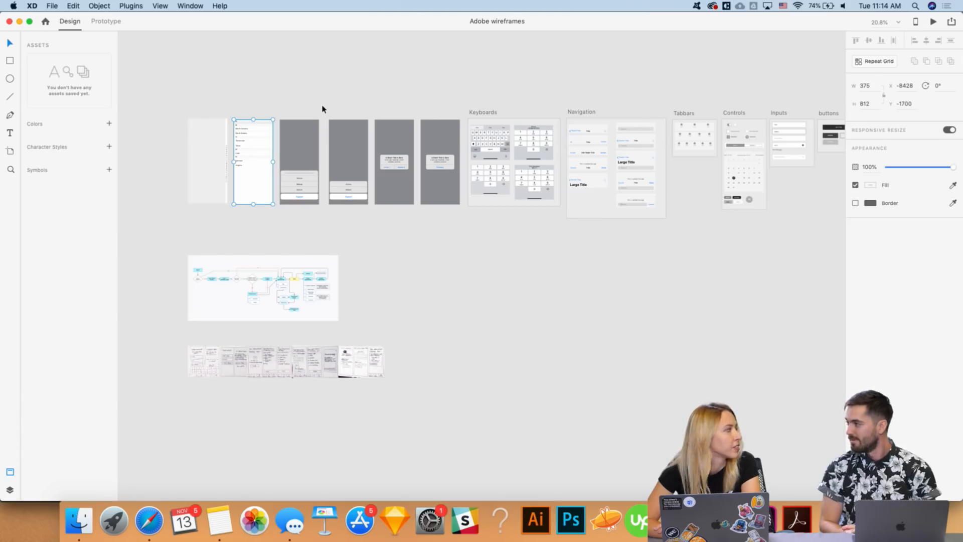
{"action": "scroll", "coordinate": [322, 108], "scroll_direction": "right", "scroll_amount": 2}
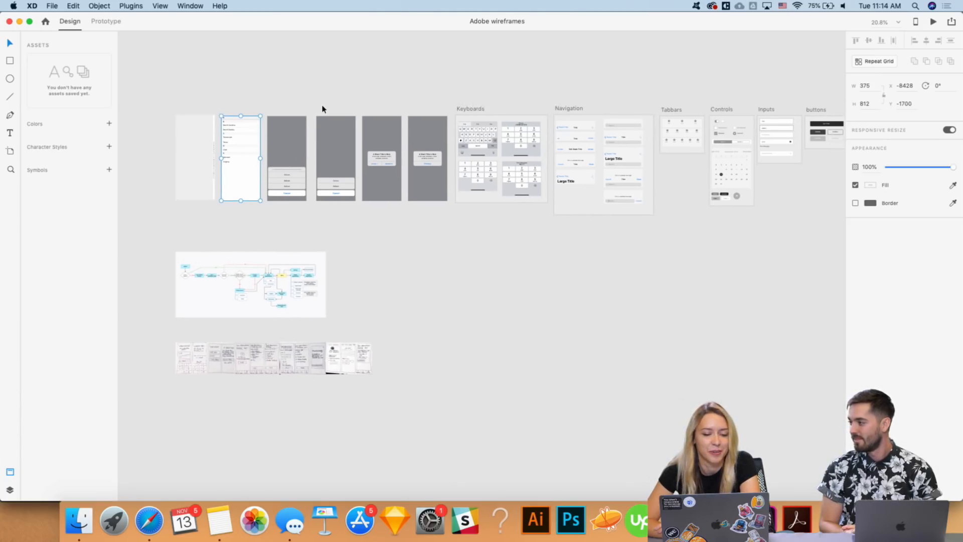
{"action": "scroll", "coordinate": [322, 109], "scroll_direction": "right", "scroll_amount": 8}
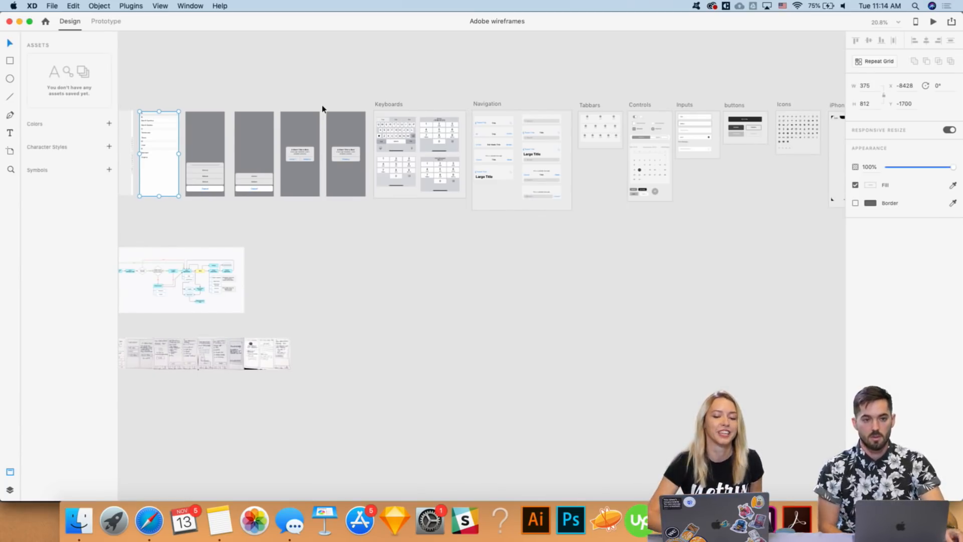
{"action": "scroll", "coordinate": [322, 109], "scroll_direction": "left", "scroll_amount": 4}
{"action": "scroll", "coordinate": [287, 95], "scroll_direction": "up", "scroll_amount": 5}
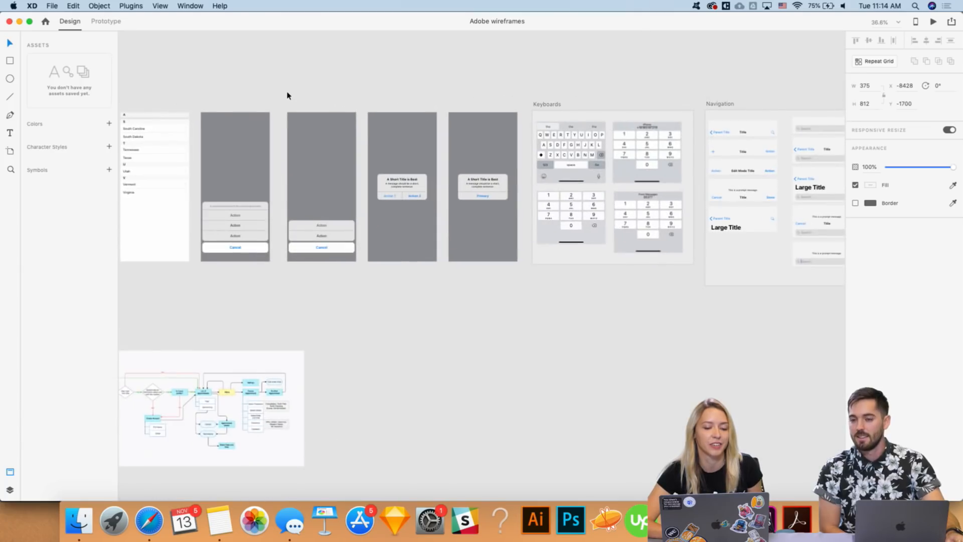
{"action": "scroll", "coordinate": [324, 185], "scroll_direction": "right", "scroll_amount": 10}
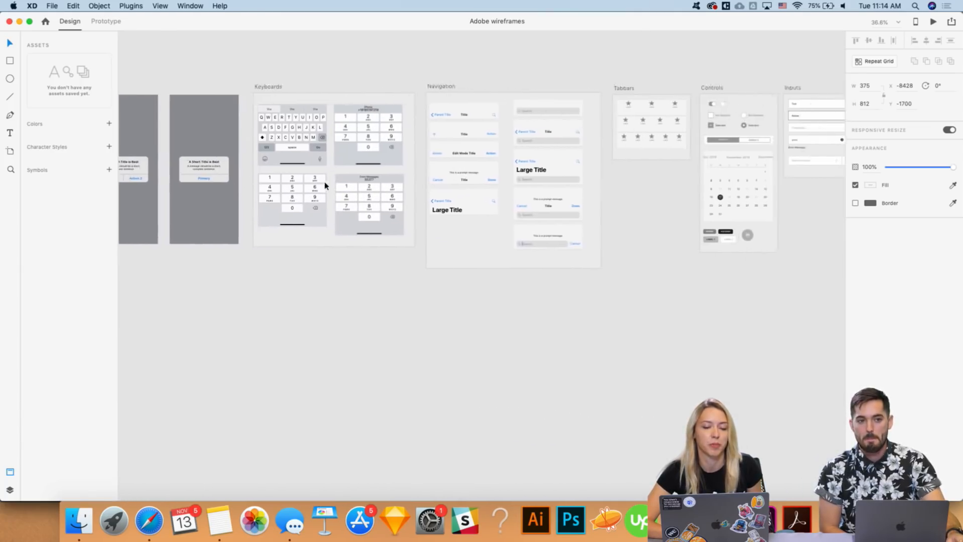
{"action": "scroll", "coordinate": [324, 185], "scroll_direction": "right", "scroll_amount": 5}
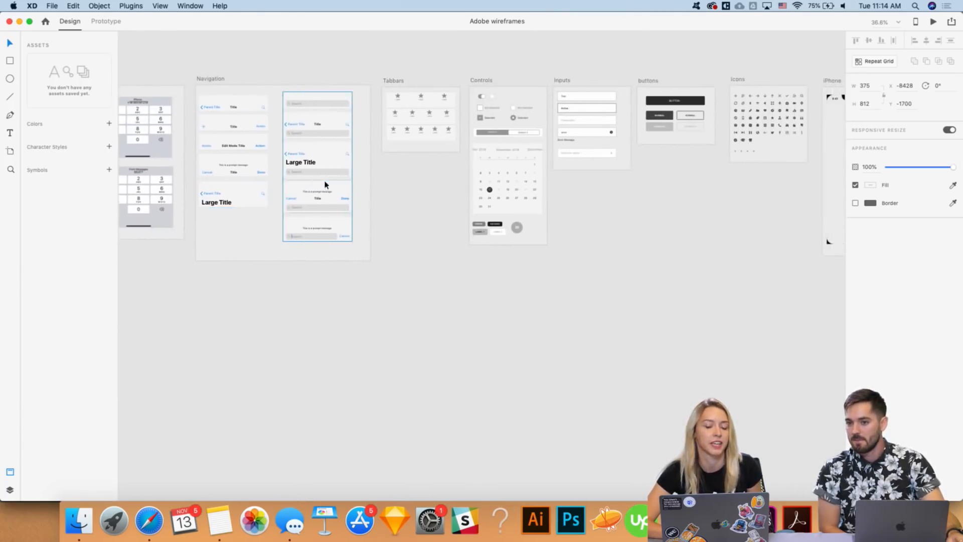
{"action": "scroll", "coordinate": [398, 217], "scroll_direction": "right", "scroll_amount": 2}
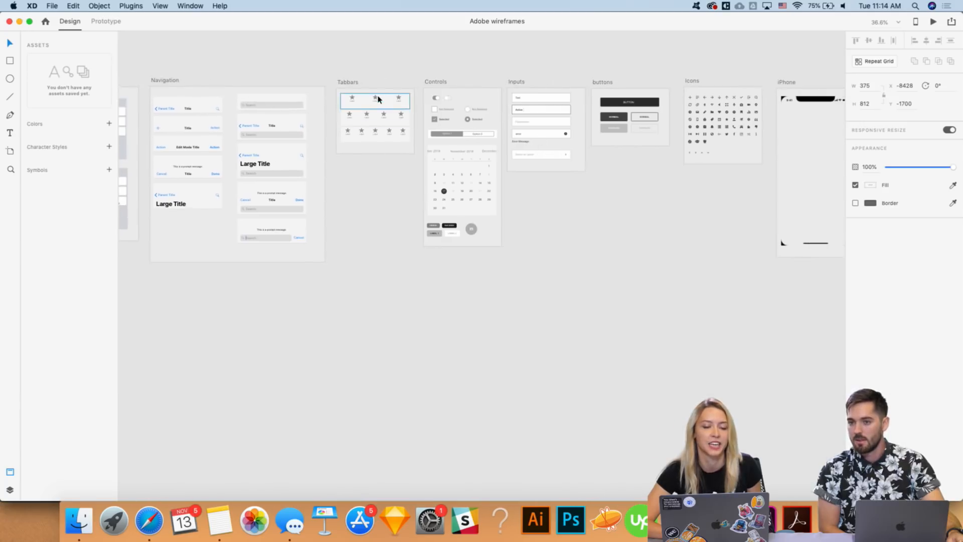
{"action": "scroll", "coordinate": [378, 97], "scroll_direction": "right", "scroll_amount": 2}
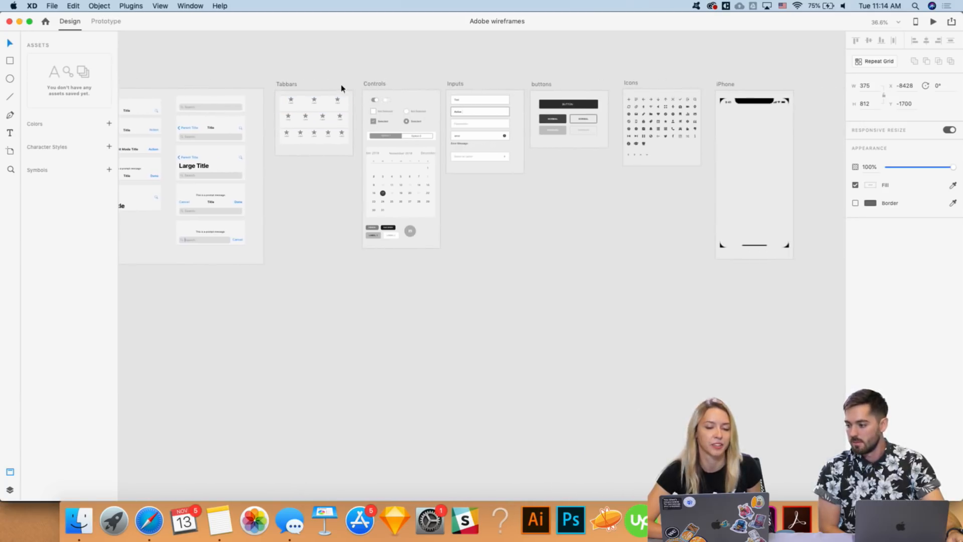
{"action": "scroll", "coordinate": [343, 89], "scroll_direction": "right", "scroll_amount": 3}
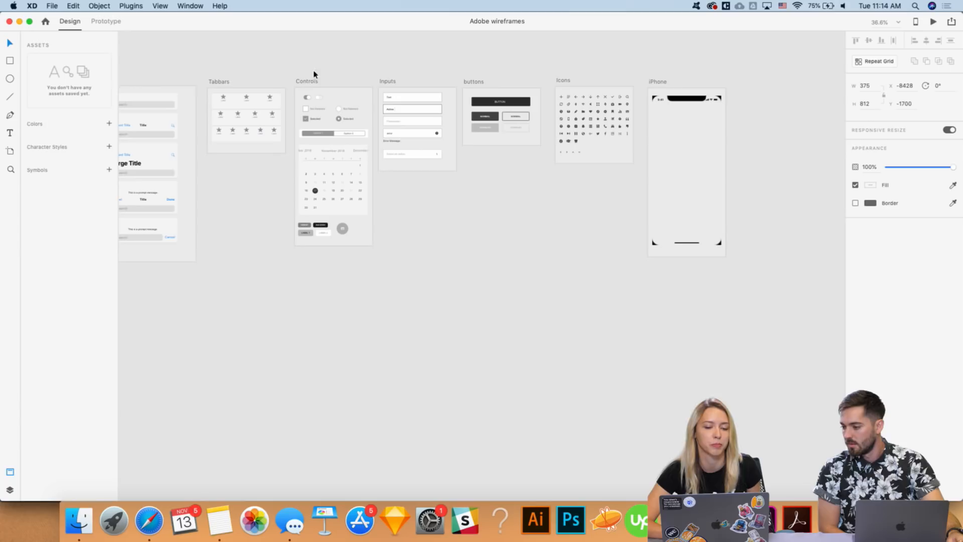
{"action": "scroll", "coordinate": [329, 76], "scroll_direction": "right", "scroll_amount": 1}
{"action": "scroll", "coordinate": [382, 79], "scroll_direction": "right", "scroll_amount": 1}
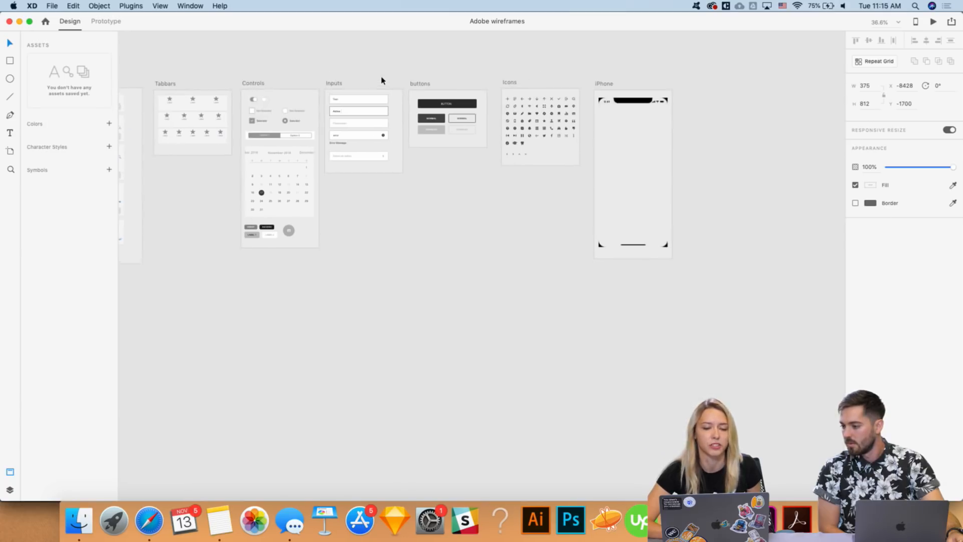
{"action": "scroll", "coordinate": [430, 81], "scroll_direction": "right", "scroll_amount": 3}
{"action": "scroll", "coordinate": [430, 80], "scroll_direction": "left", "scroll_amount": 1}
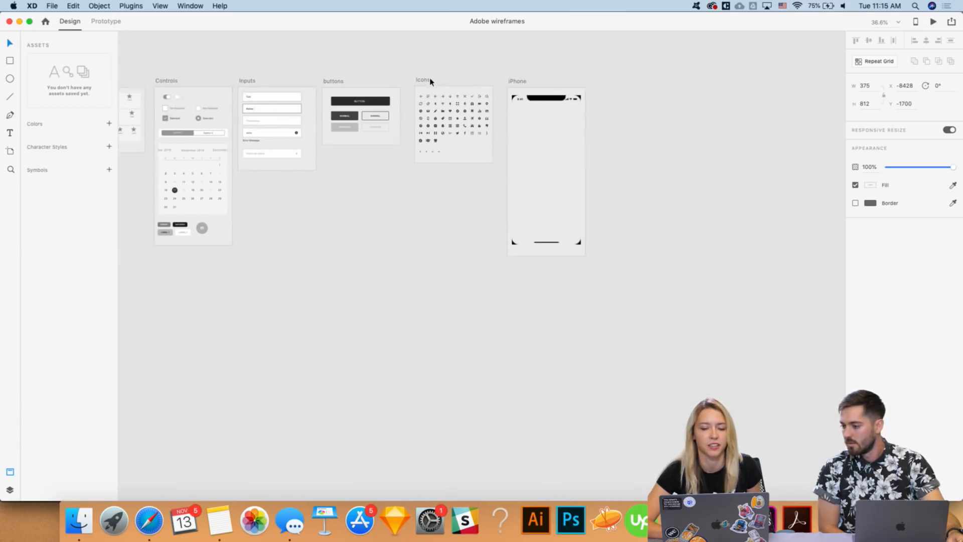
{"action": "scroll", "coordinate": [498, 86], "scroll_direction": "left", "scroll_amount": 4}
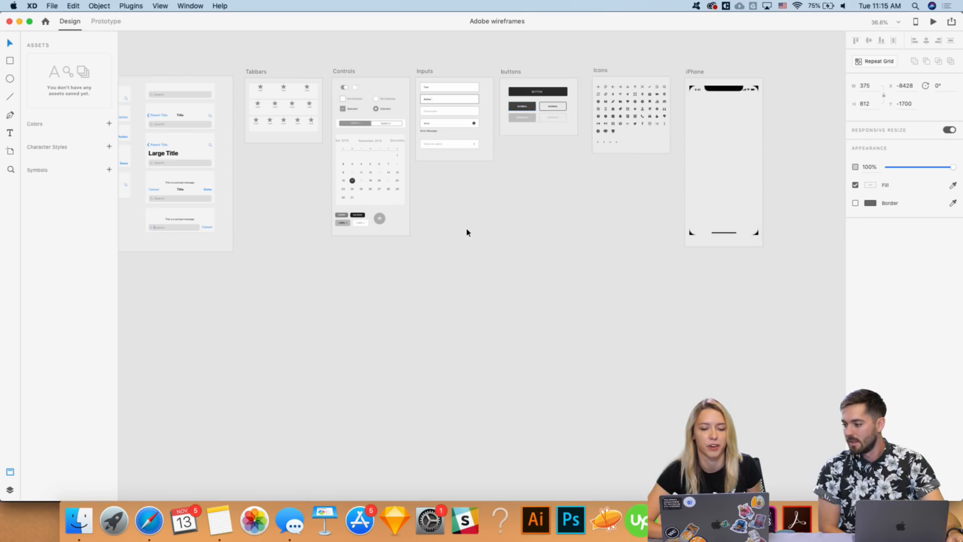
{"action": "scroll", "coordinate": [466, 230], "scroll_direction": "left", "scroll_amount": 5}
{"action": "scroll", "coordinate": [466, 231], "scroll_direction": "up", "scroll_amount": 8}
{"action": "scroll", "coordinate": [466, 232], "scroll_direction": "left", "scroll_amount": 2}
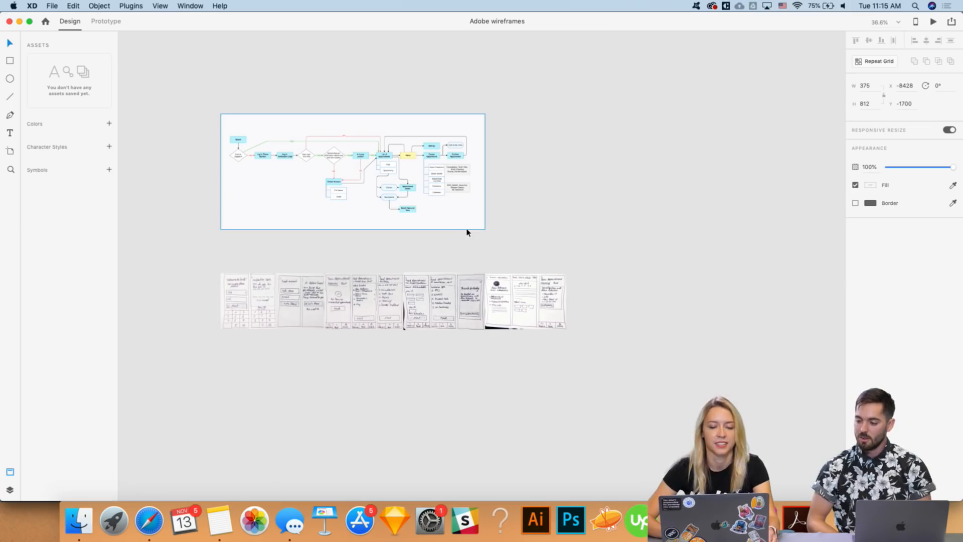
{"action": "scroll", "coordinate": [564, 200], "scroll_direction": "down", "scroll_amount": 2}
{"action": "scroll", "coordinate": [563, 202], "scroll_direction": "down", "scroll_amount": 5}
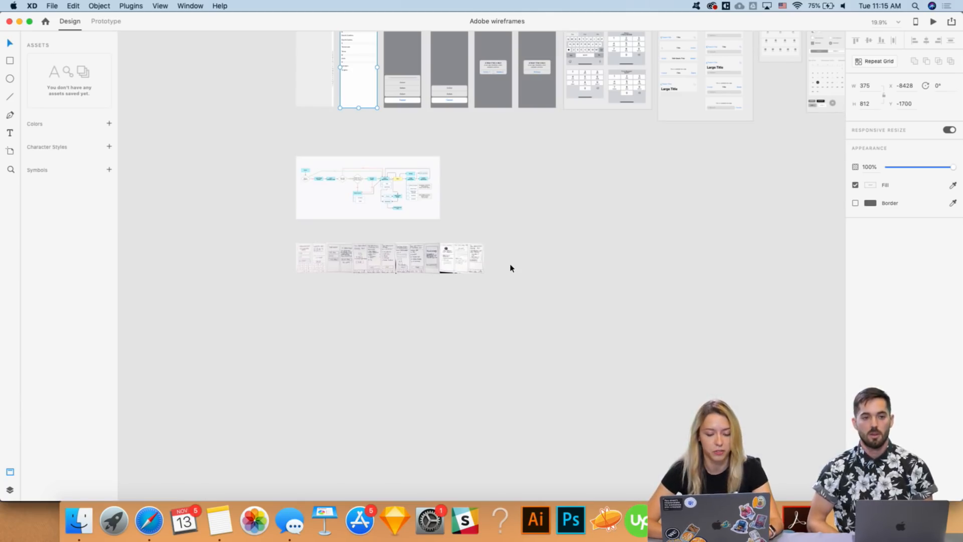
- Add a blank 375×812 iPhone X artboard to the canvas
{"action": "key", "text": "a"}
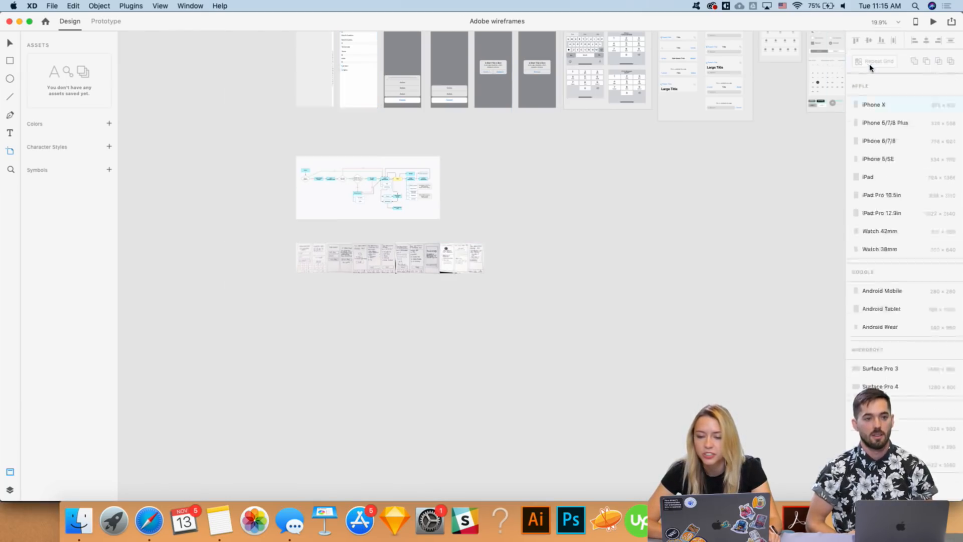
{"action": "left_click", "coordinate": [870, 65]}
{"action": "key", "text": "v"}
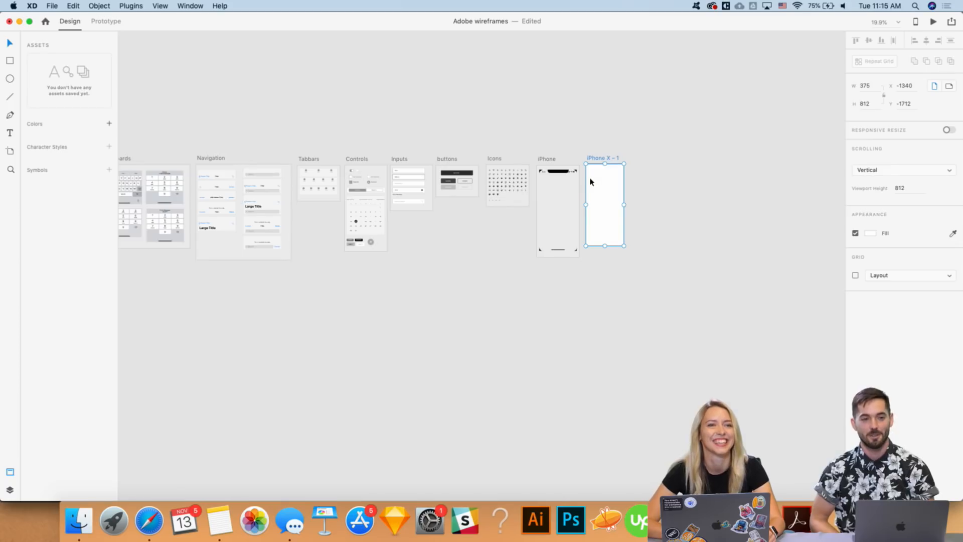
- Drag the new blank artboard down below the row of screen sketches
{"action": "scroll", "coordinate": [603, 161], "scroll_direction": "down", "scroll_amount": 5}
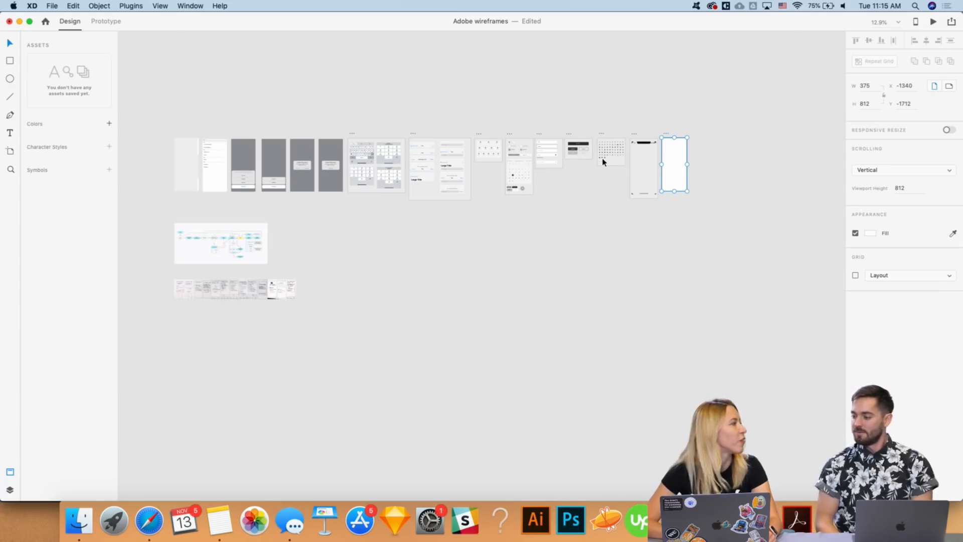
{"action": "scroll", "coordinate": [675, 153], "scroll_direction": "up", "scroll_amount": 2}
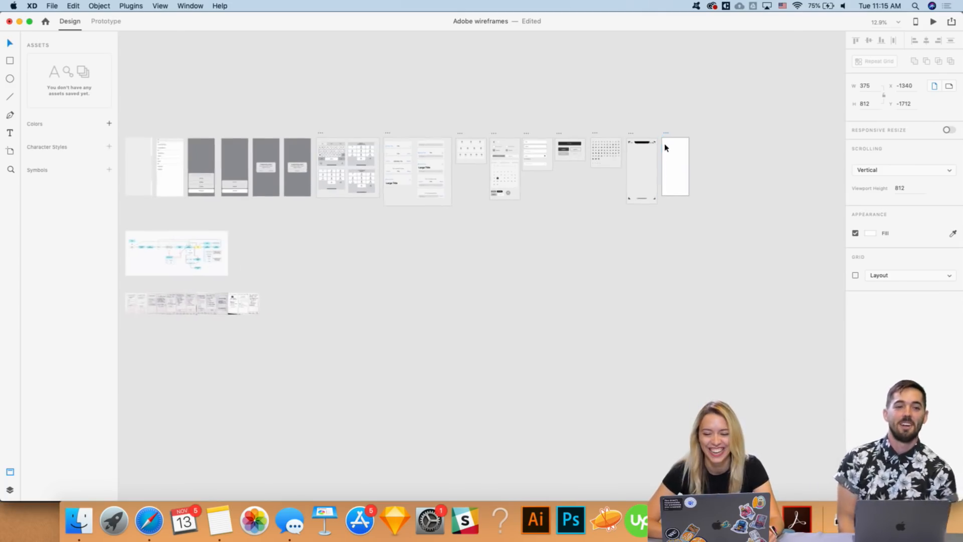
{"action": "left_click_drag", "start_coordinate": [666, 134], "coordinate": [584, 193]}
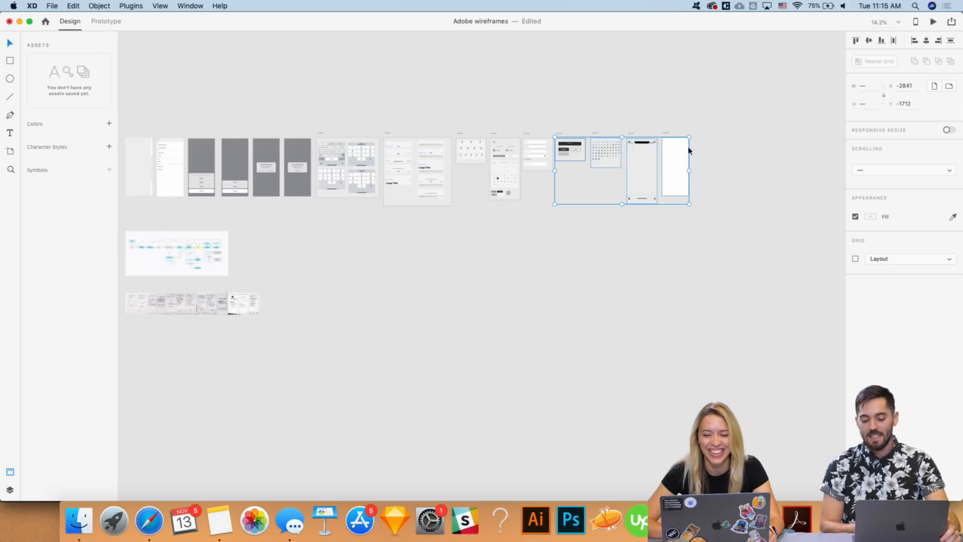
{"action": "left_click", "coordinate": [700, 124]}
{"action": "left_click_drag", "start_coordinate": [685, 149], "coordinate": [146, 337]}
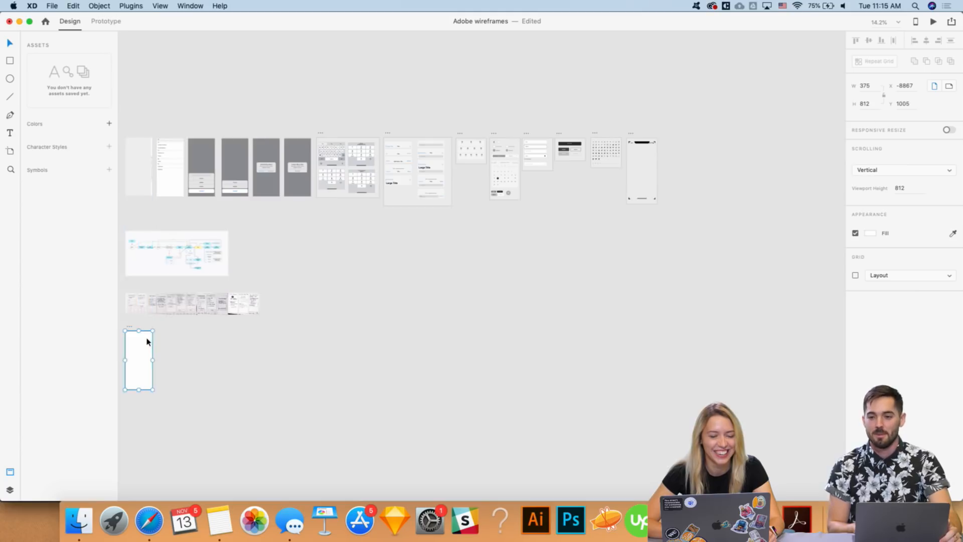
- Copy the 9:41 iOS status bar from the iPhone template artboard
{"action": "scroll", "coordinate": [147, 341], "scroll_direction": "left", "scroll_amount": 3}
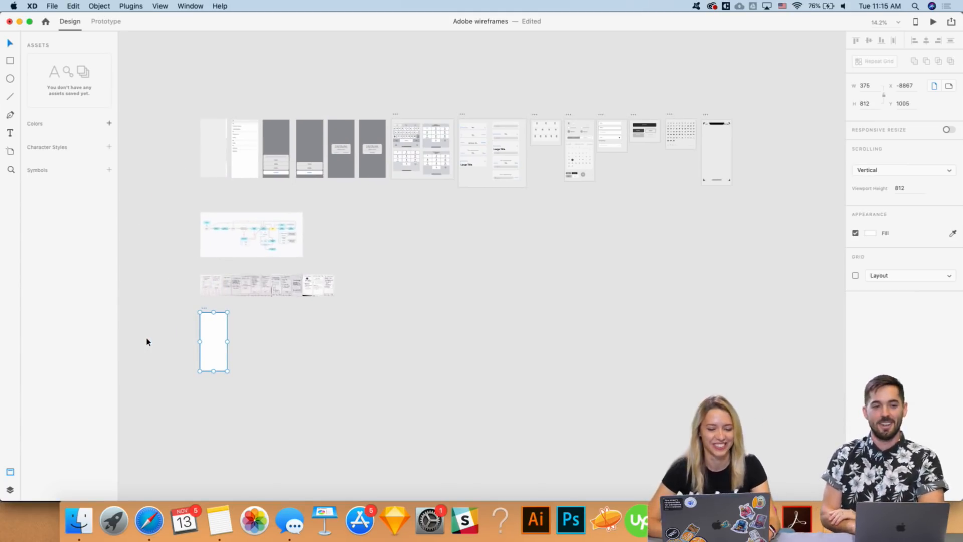
{"action": "scroll", "coordinate": [146, 339], "scroll_direction": "left", "scroll_amount": 3}
{"action": "scroll", "coordinate": [146, 340], "scroll_direction": "down", "scroll_amount": 2}
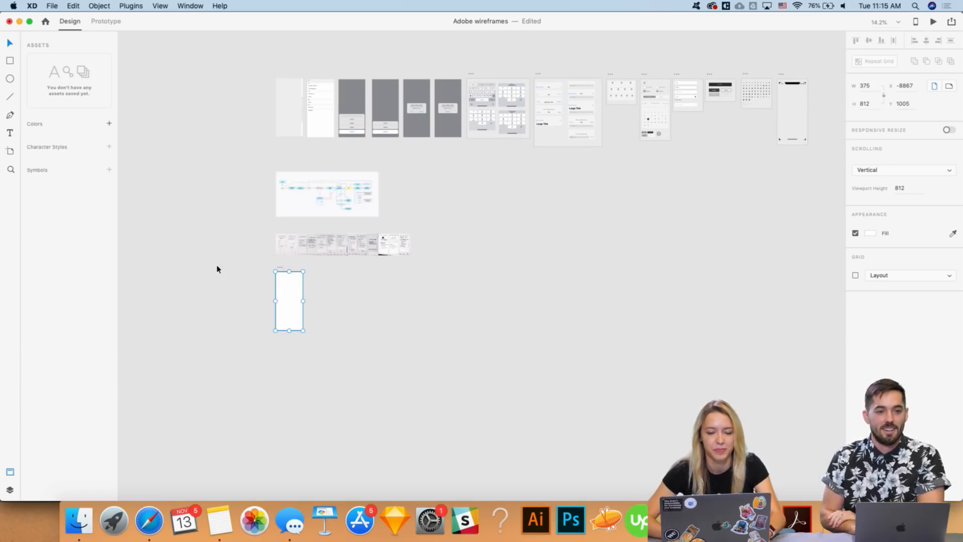
{"action": "scroll", "coordinate": [273, 314], "scroll_direction": "up", "scroll_amount": 3}
{"action": "scroll", "coordinate": [273, 314], "scroll_direction": "up", "scroll_amount": 3}
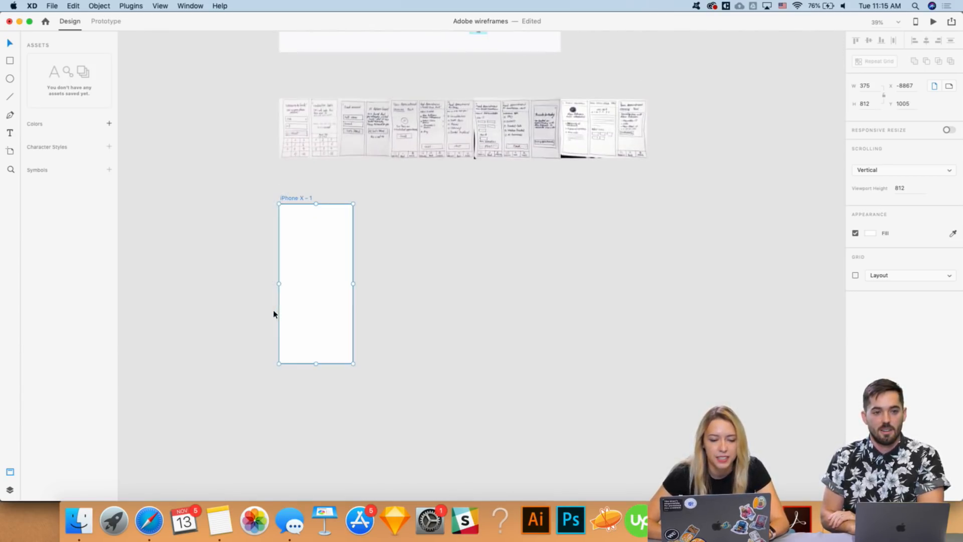
{"action": "scroll", "coordinate": [263, 290], "scroll_direction": "up", "scroll_amount": 2}
{"action": "left_click", "coordinate": [243, 210]}
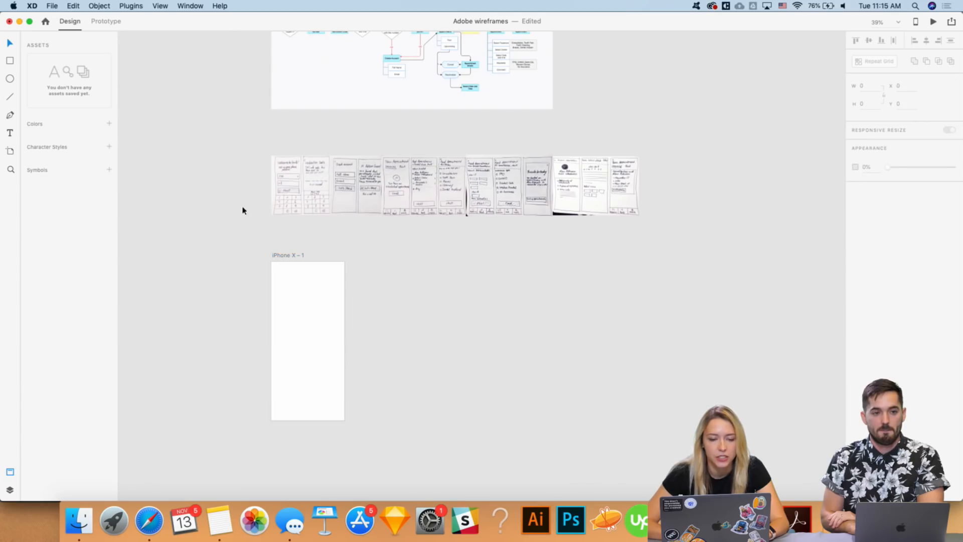
{"action": "scroll", "coordinate": [266, 193], "scroll_direction": "up", "scroll_amount": 5}
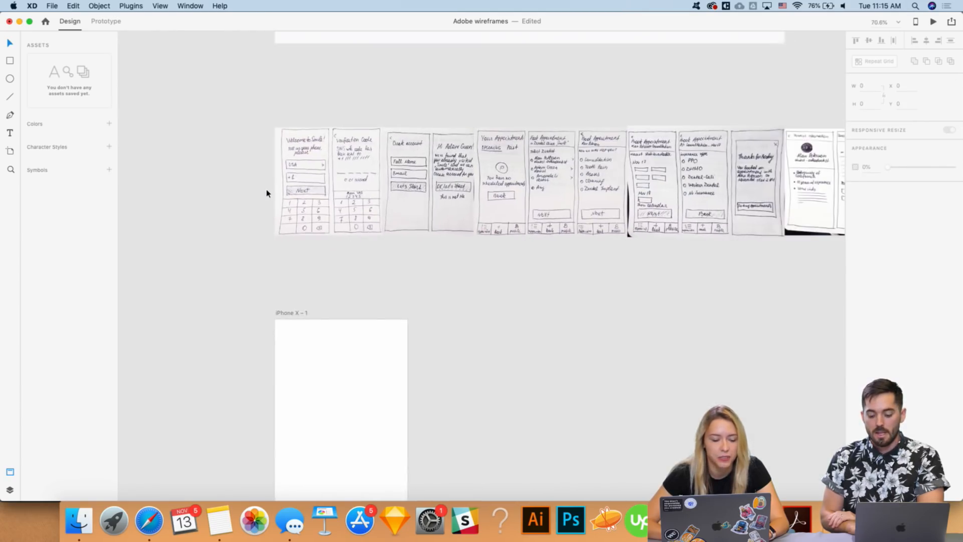
{"action": "scroll", "coordinate": [266, 193], "scroll_direction": "down", "scroll_amount": 1}
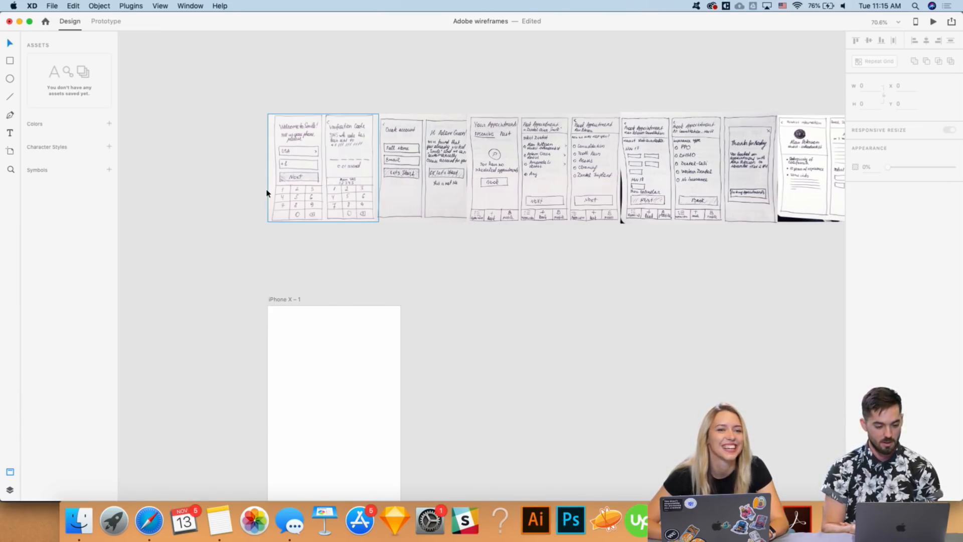
{"action": "scroll", "coordinate": [267, 193], "scroll_direction": "down", "scroll_amount": 1}
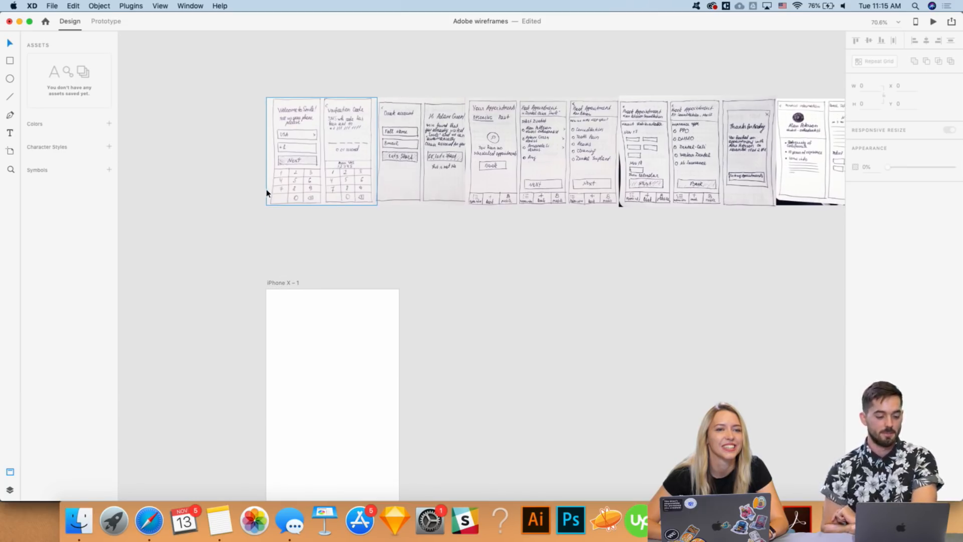
{"action": "scroll", "coordinate": [267, 193], "scroll_direction": "down", "scroll_amount": 4}
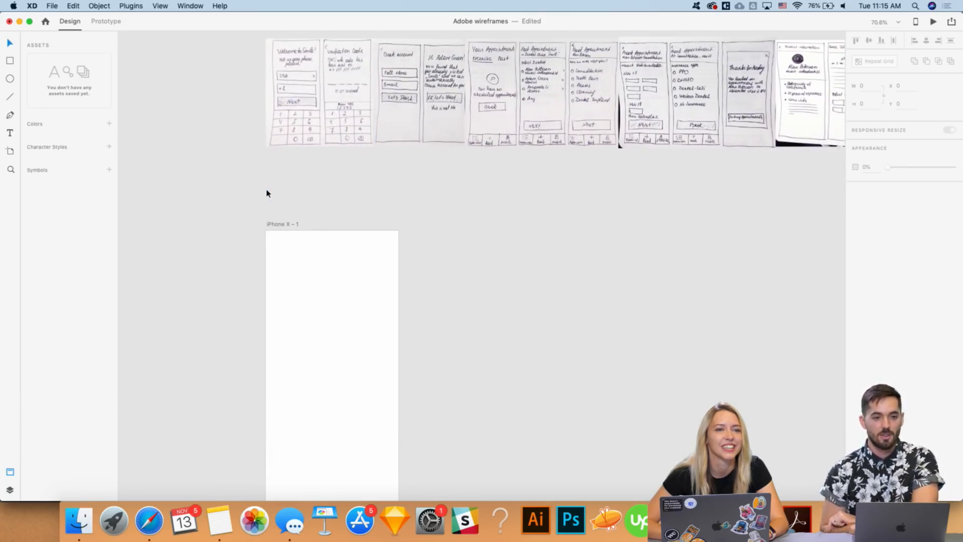
{"action": "scroll", "coordinate": [266, 193], "scroll_direction": "down", "scroll_amount": 3}
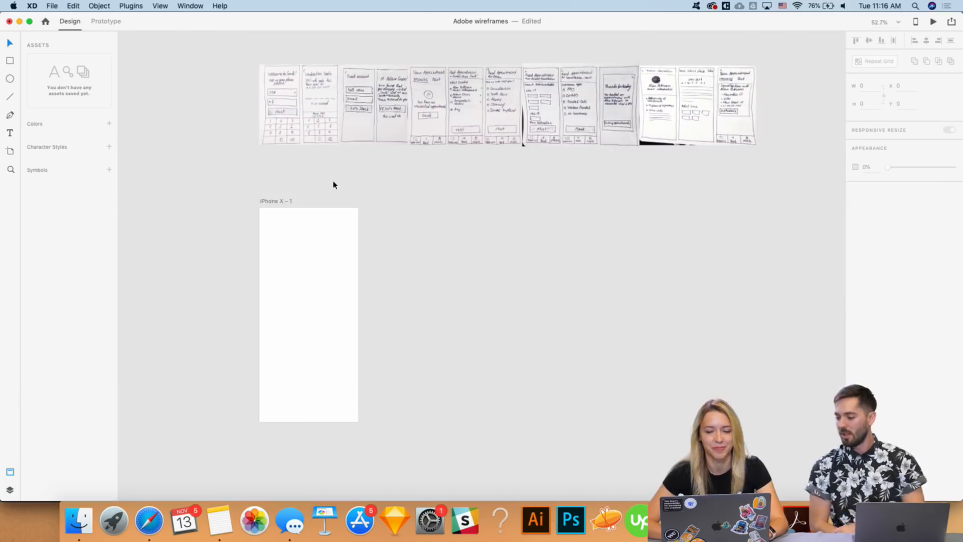
{"action": "scroll", "coordinate": [333, 184], "scroll_direction": "up", "scroll_amount": 3}
{"action": "scroll", "coordinate": [333, 184], "scroll_direction": "down", "scroll_amount": 6}
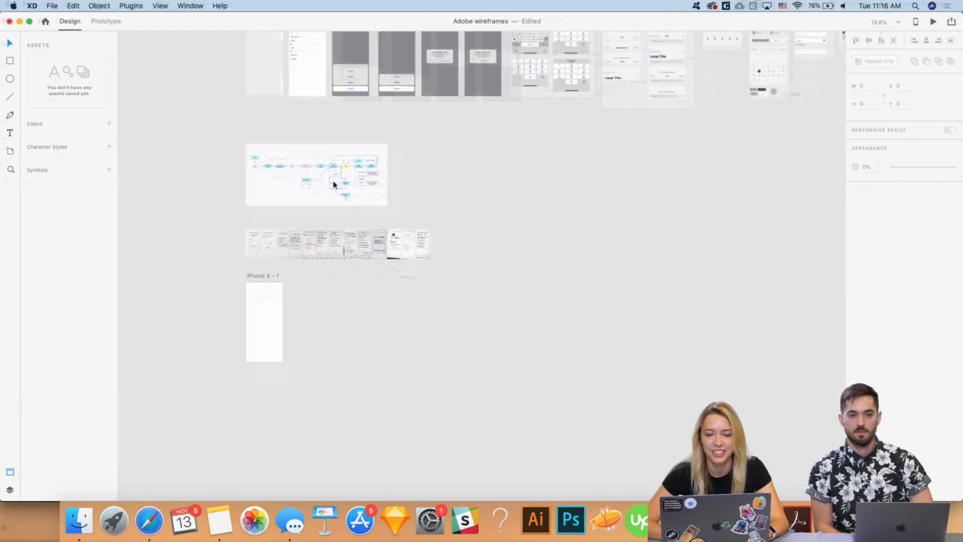
{"action": "scroll", "coordinate": [344, 196], "scroll_direction": "right", "scroll_amount": 5}
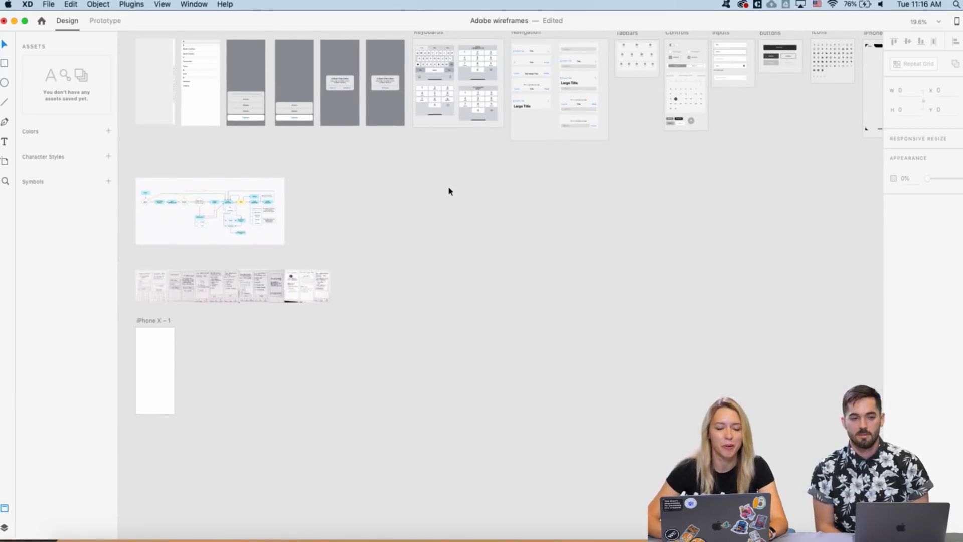
{"action": "scroll", "coordinate": [321, 263], "scroll_direction": "right", "scroll_amount": 10}
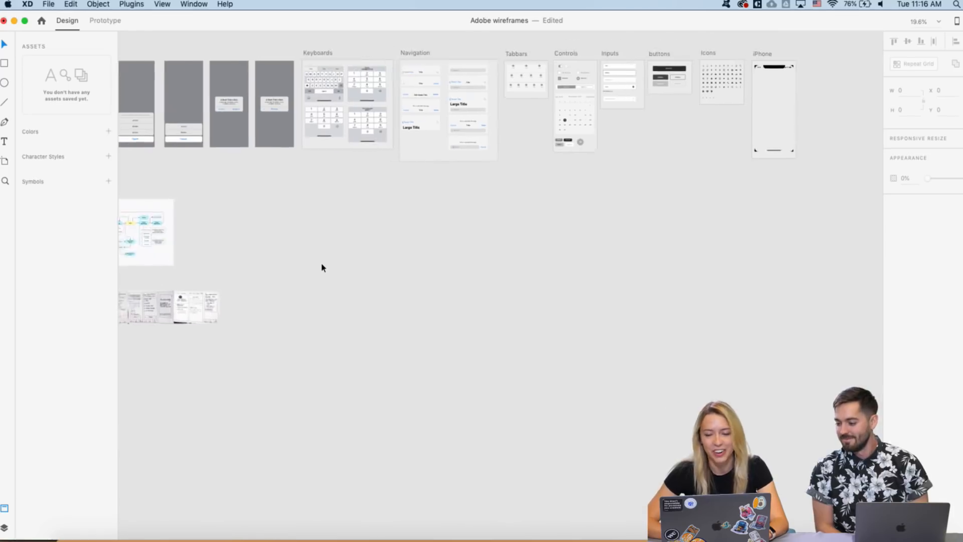
{"action": "scroll", "coordinate": [321, 263], "scroll_direction": "left", "scroll_amount": 5}
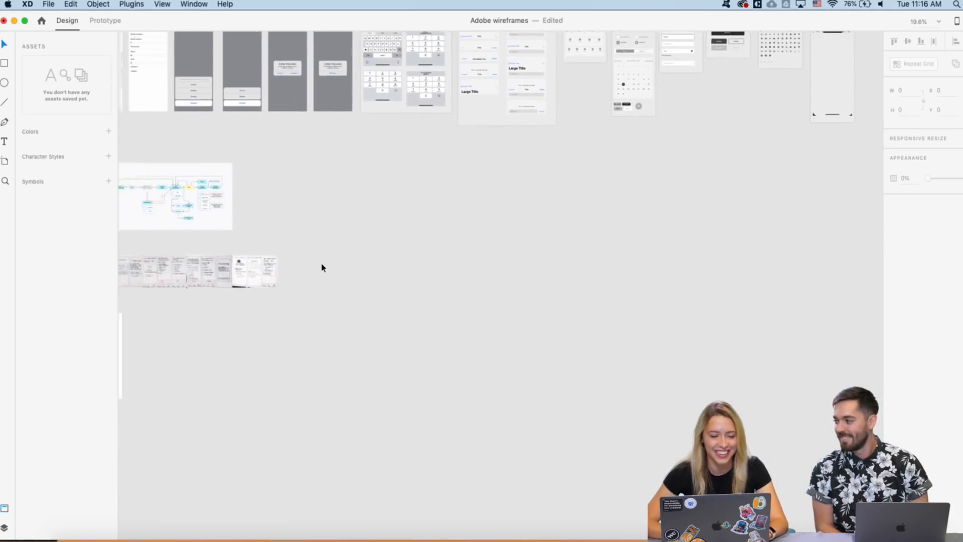
{"action": "scroll", "coordinate": [321, 263], "scroll_direction": "right", "scroll_amount": 5}
{"action": "scroll", "coordinate": [509, 180], "scroll_direction": "left", "scroll_amount": 3}
{"action": "scroll", "coordinate": [508, 180], "scroll_direction": "up", "scroll_amount": 3}
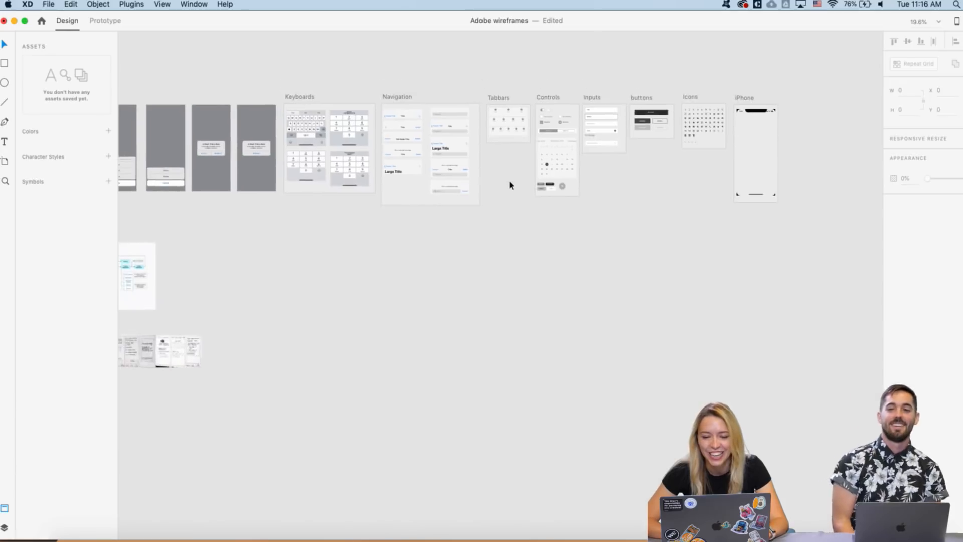
{"action": "scroll", "coordinate": [751, 128], "scroll_direction": "up", "scroll_amount": 3}
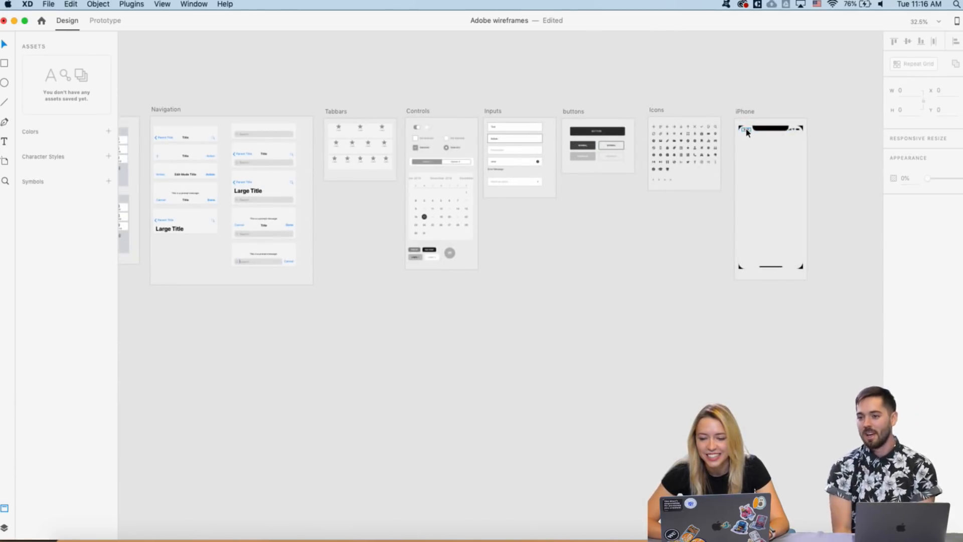
{"action": "left_click", "coordinate": [747, 131]}
{"action": "key", "text": "super+c"}
- Paste the status bar into iPhone X – 1 and align it flush with the top edge
{"action": "scroll", "coordinate": [572, 213], "scroll_direction": "up", "scroll_amount": 5}
{"action": "scroll", "coordinate": [572, 213], "scroll_direction": "left", "scroll_amount": 5}
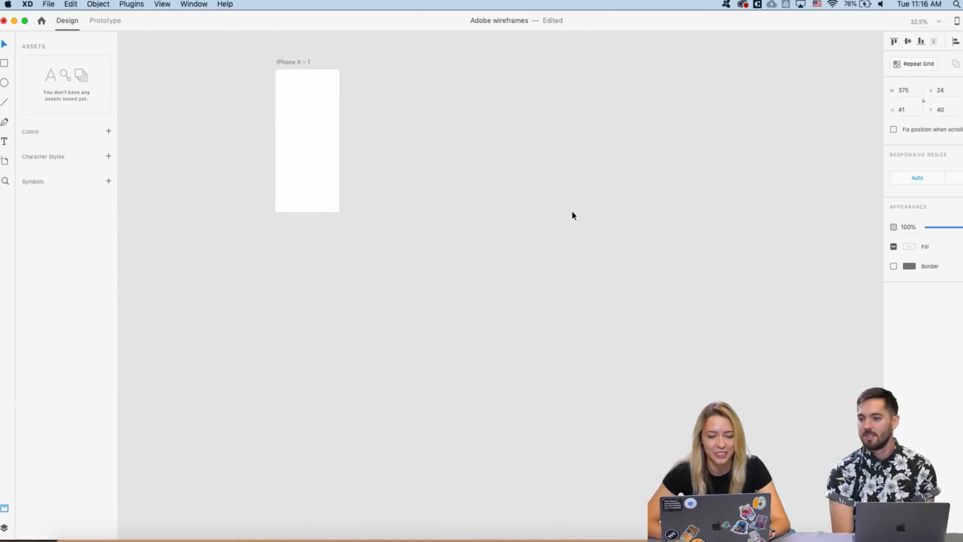
{"action": "left_click", "coordinate": [306, 124]}
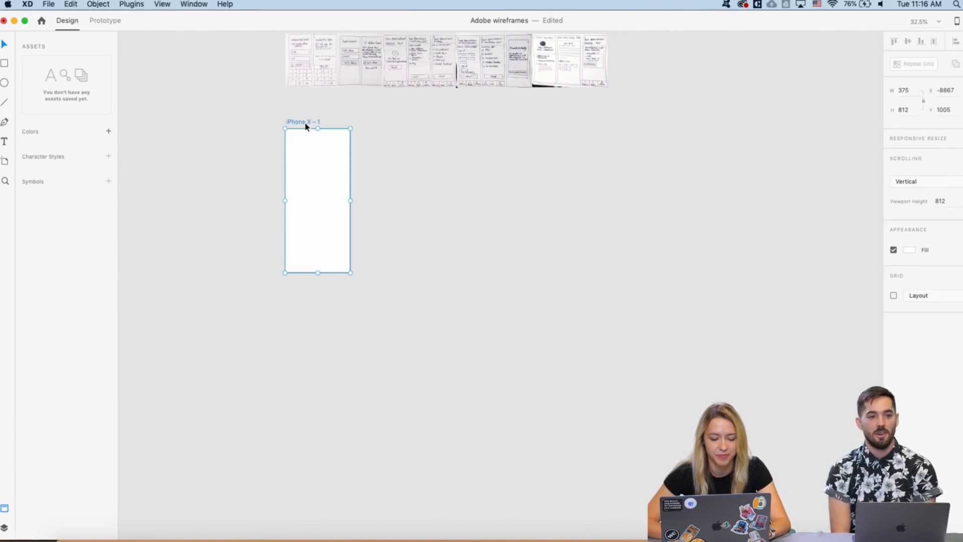
{"action": "key", "text": "super+v"}
{"action": "scroll", "coordinate": [302, 137], "scroll_direction": "up", "scroll_amount": 3}
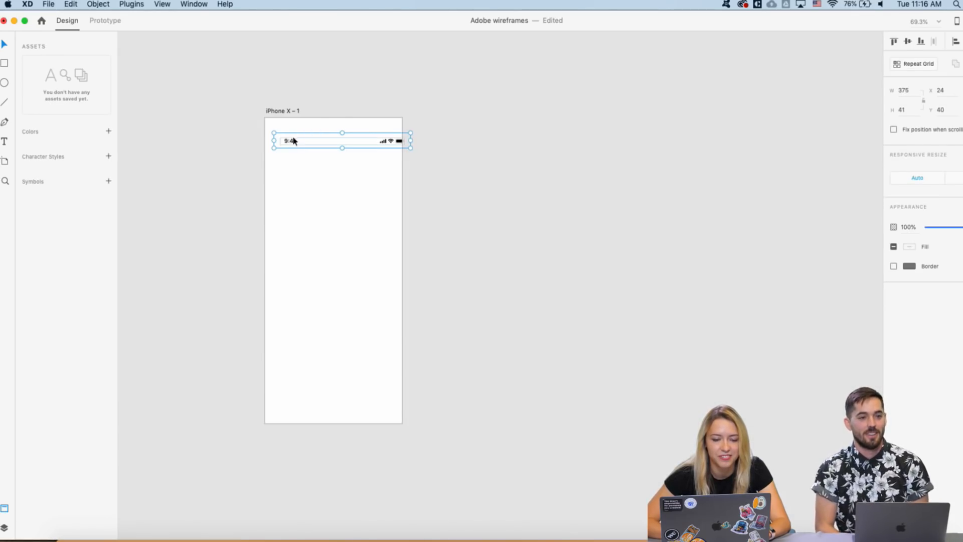
{"action": "left_click_drag", "start_coordinate": [293, 141], "coordinate": [282, 126]}
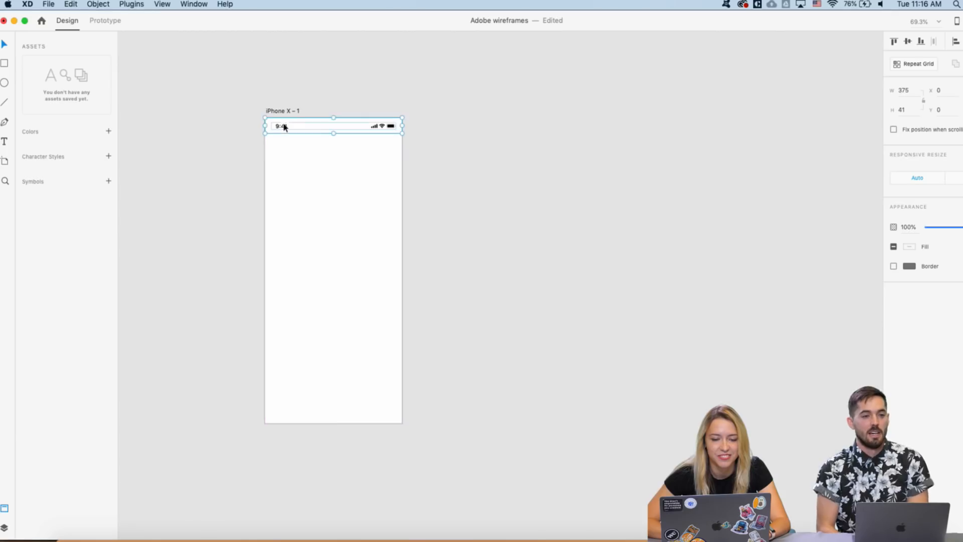
{"action": "left_click", "coordinate": [314, 76]}
- Zoom out to show all artboards and pan around the canvas
{"action": "key", "text": "super+0"}
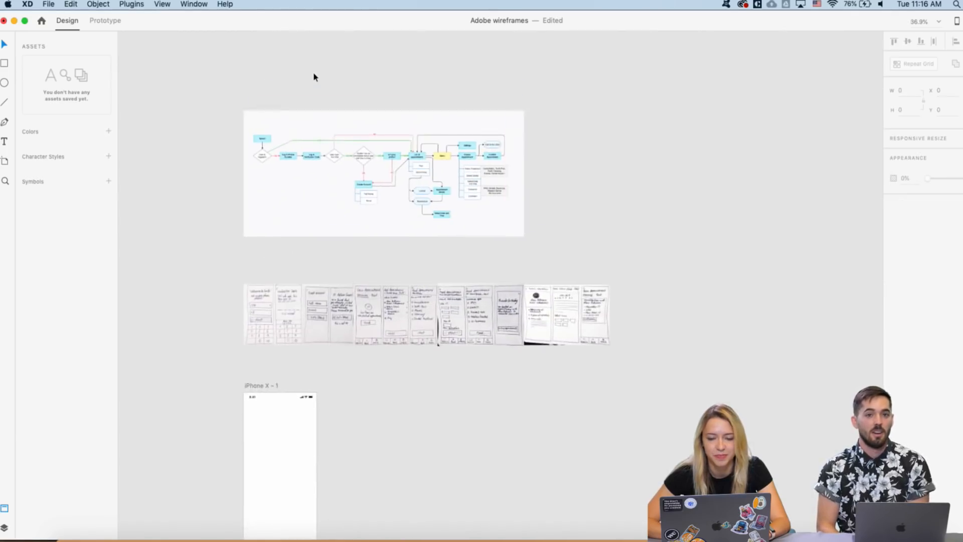
{"action": "scroll", "coordinate": [314, 76], "scroll_direction": "up", "scroll_amount": 10}
{"action": "scroll", "coordinate": [314, 76], "scroll_direction": "right", "scroll_amount": 10}
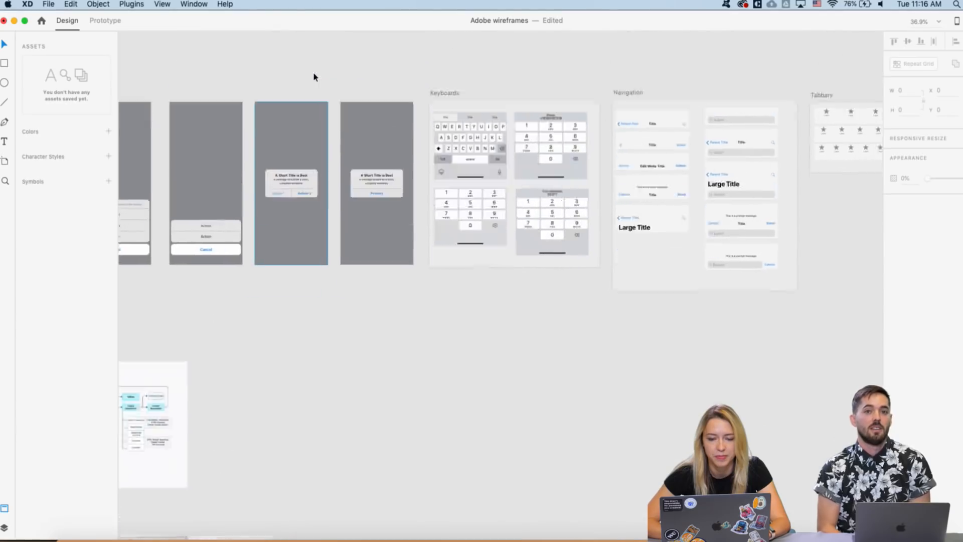
{"action": "scroll", "coordinate": [532, 186], "scroll_direction": "left", "scroll_amount": 5}
{"action": "scroll", "coordinate": [532, 185], "scroll_direction": "down", "scroll_amount": 1}
{"action": "scroll", "coordinate": [532, 185], "scroll_direction": "right", "scroll_amount": 9}
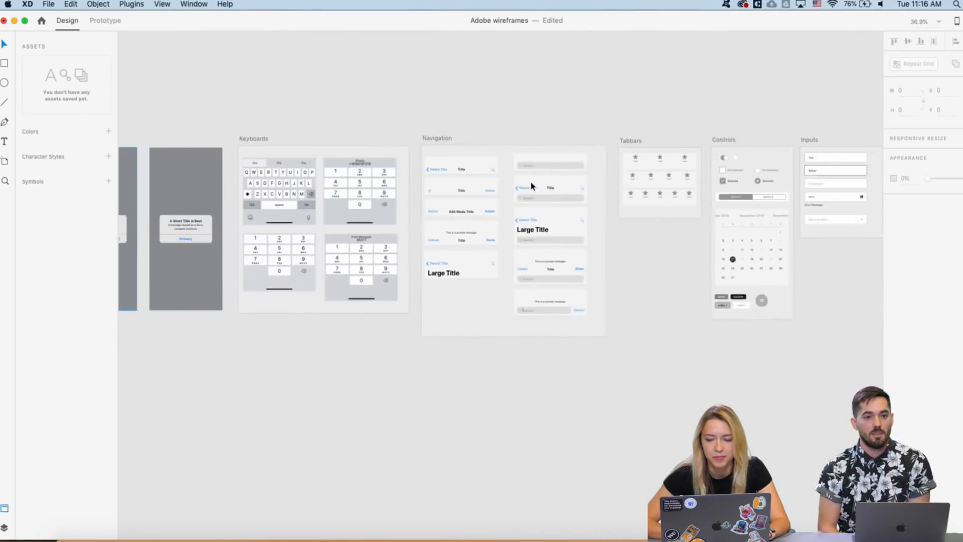
{"action": "scroll", "coordinate": [532, 185], "scroll_direction": "down", "scroll_amount": 15}
{"action": "scroll", "coordinate": [531, 186], "scroll_direction": "left", "scroll_amount": 3}
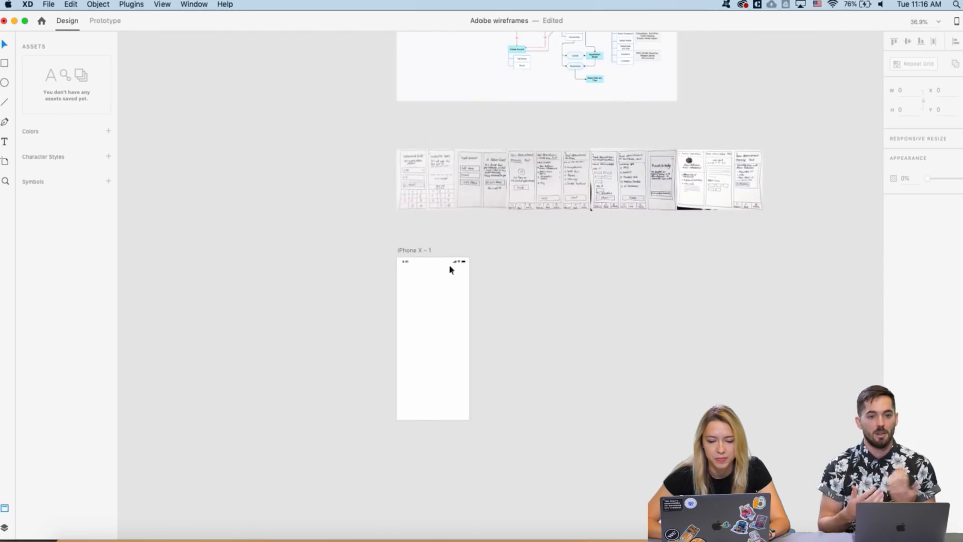
{"action": "scroll", "coordinate": [410, 298], "scroll_direction": "up", "scroll_amount": 5}
{"action": "scroll", "coordinate": [411, 298], "scroll_direction": "up", "scroll_amount": 3}
- Add a 24-pt 'Welcome to Smile' heading centred in the artboard
{"action": "key", "text": "t"}
{"action": "left_click", "coordinate": [416, 346]}
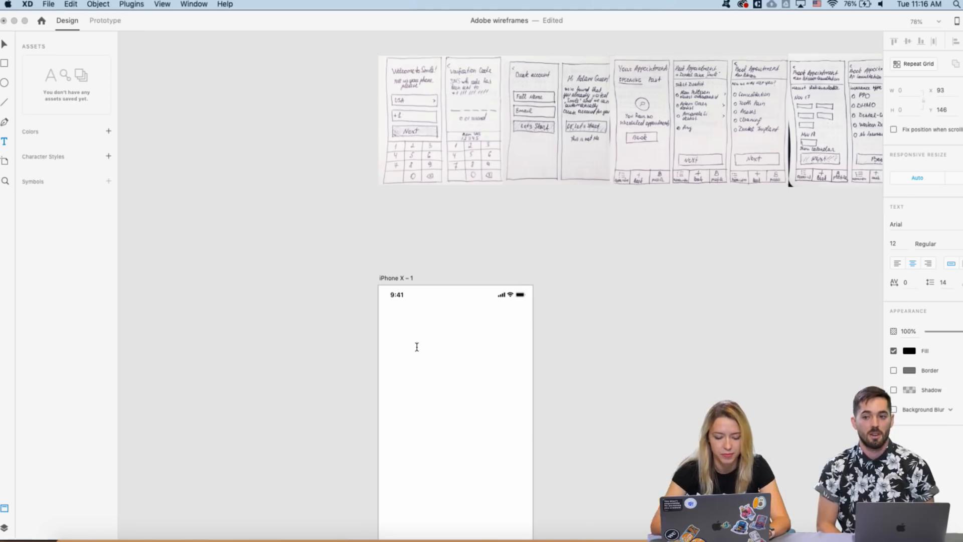
{"action": "type", "text": "Welco"}
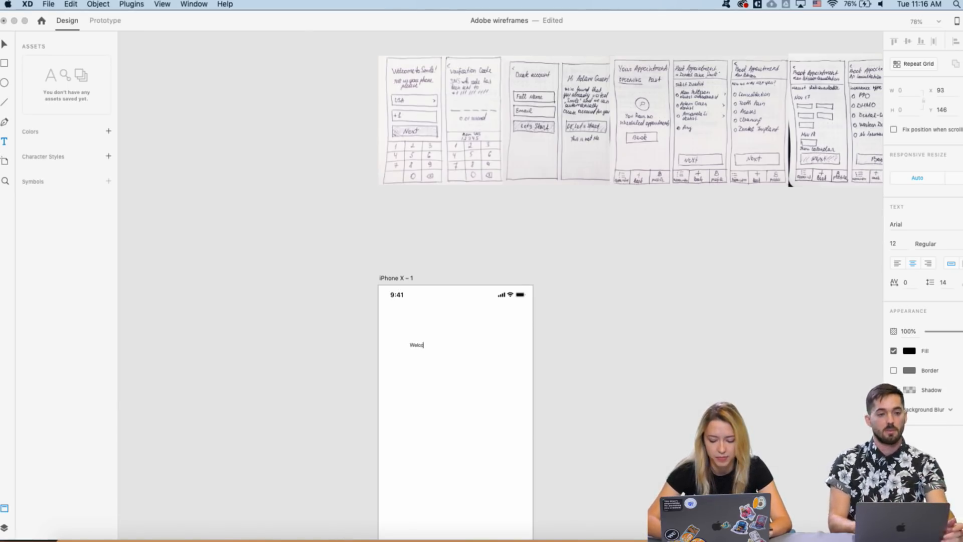
{"action": "type", "text": "me to S"}
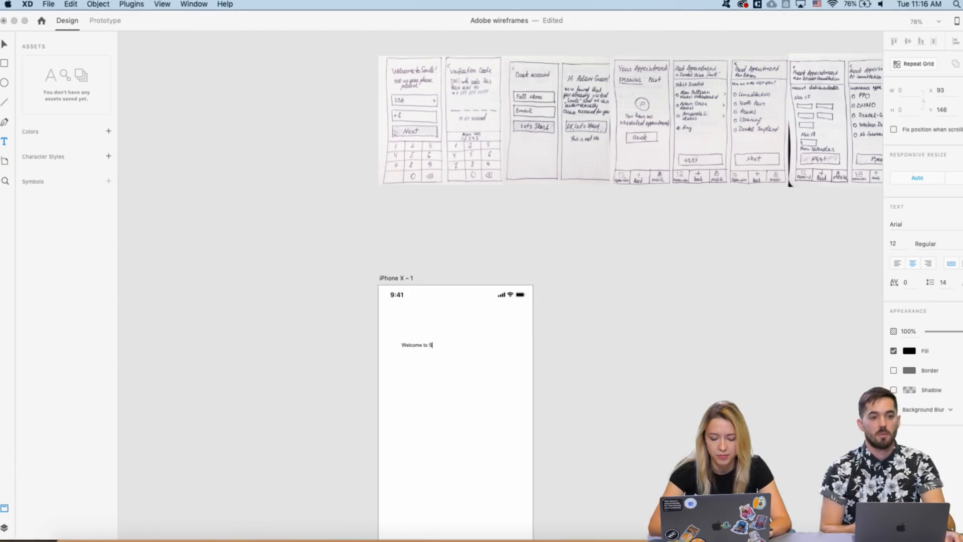
{"action": "type", "text": "mile"}
{"action": "key", "text": "Escape"}
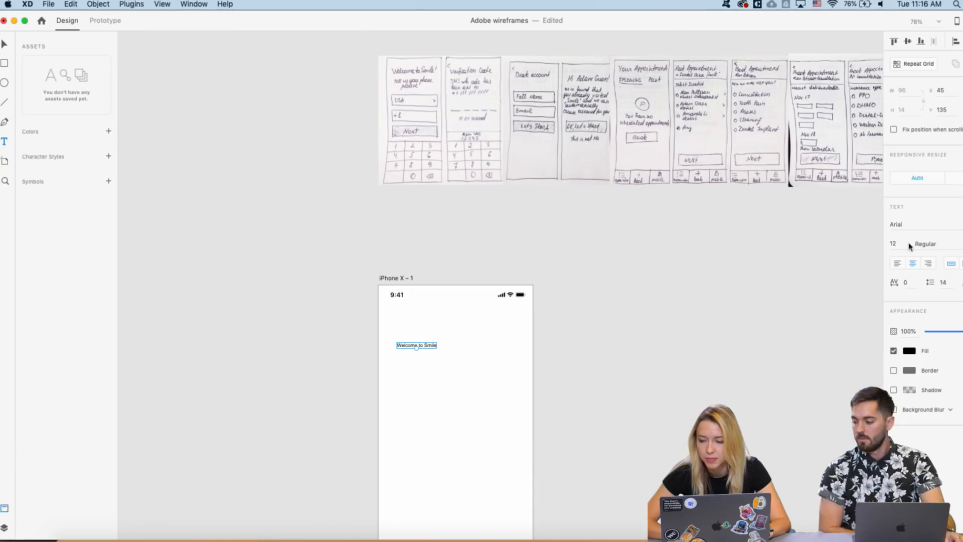
{"action": "type", "text": "24"}
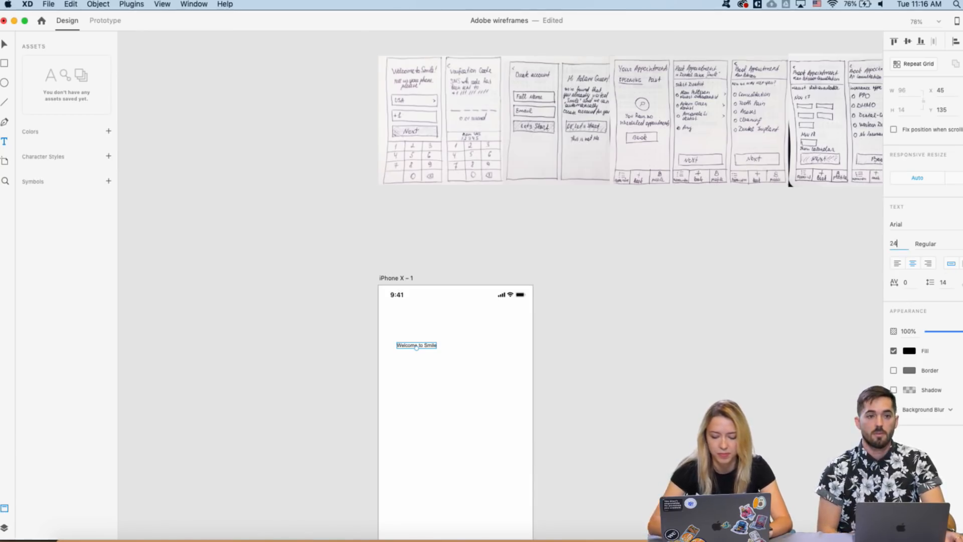
{"action": "key", "text": "Return"}
{"action": "key", "text": "v"}
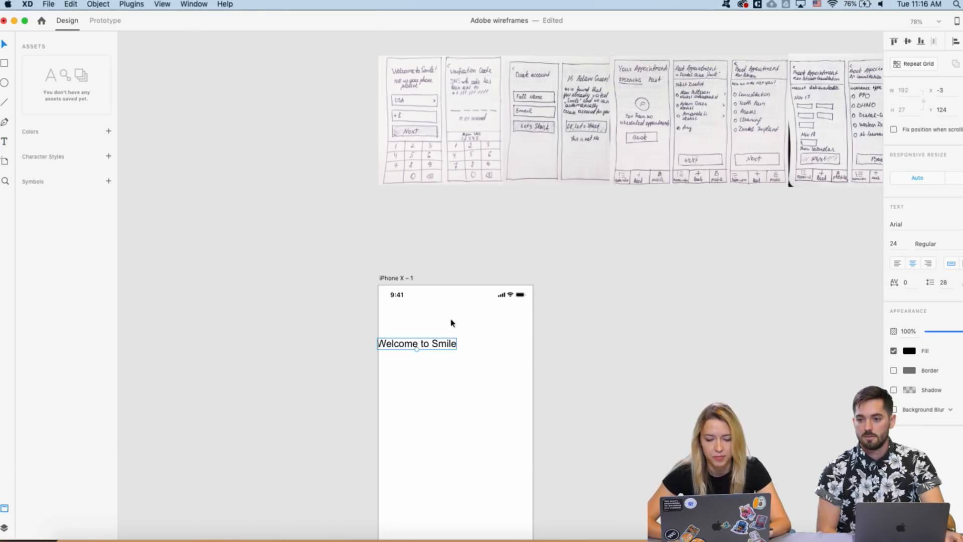
{"action": "mouse_move", "coordinate": [443, 343]}
{"action": "left_mouse_down"}
{"action": "mouse_move", "coordinate": [463, 343]}
{"action": "mouse_move", "coordinate": [479, 361]}
{"action": "mouse_move", "coordinate": [445, 331]}
{"action": "mouse_move", "coordinate": [445, 356]}
{"action": "left_mouse_up"}
- Duplicate the heading and change the original to read 'Welcome to Smile!'
{"action": "scroll", "coordinate": [450, 354], "scroll_direction": "down", "scroll_amount": 1}
{"action": "key", "text": "super+d"}
{"action": "double_click", "coordinate": [445, 357]}
{"action": "double_click", "coordinate": [476, 334]}
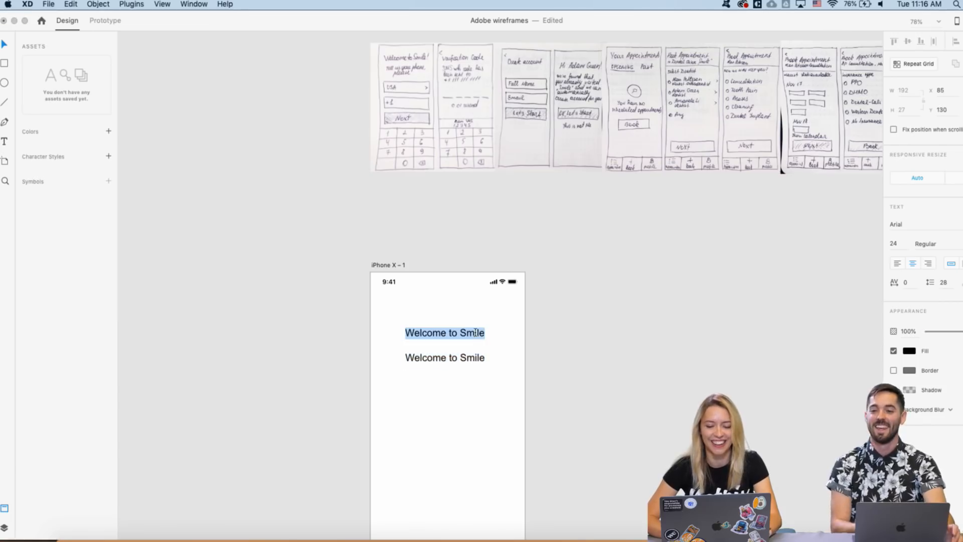
{"action": "left_click", "coordinate": [484, 333]}
{"action": "type", "text": "!"}
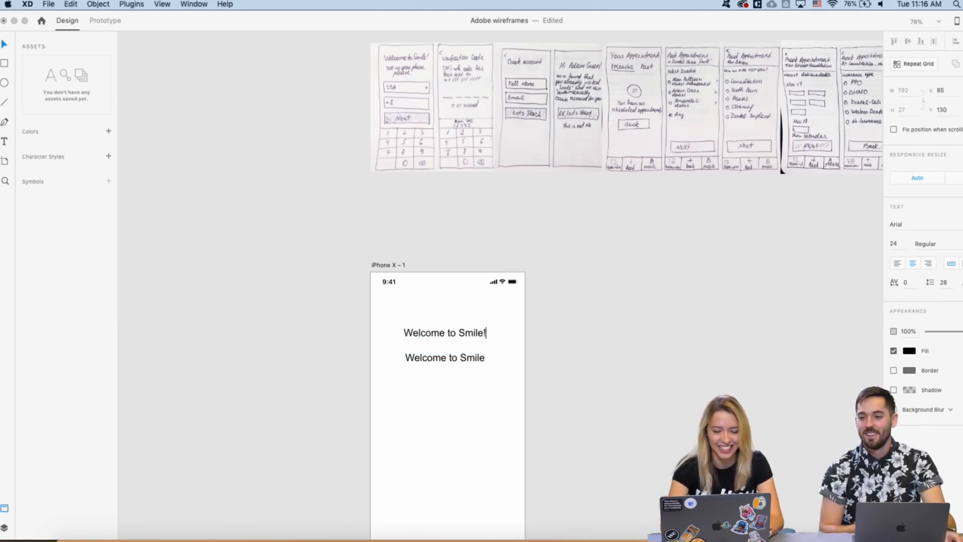
{"action": "key", "text": "Escape"}
- Replace the copy's text with 'Tell us your phone, please' at size 17 and move it under the title
{"action": "double_click", "coordinate": [425, 358]}
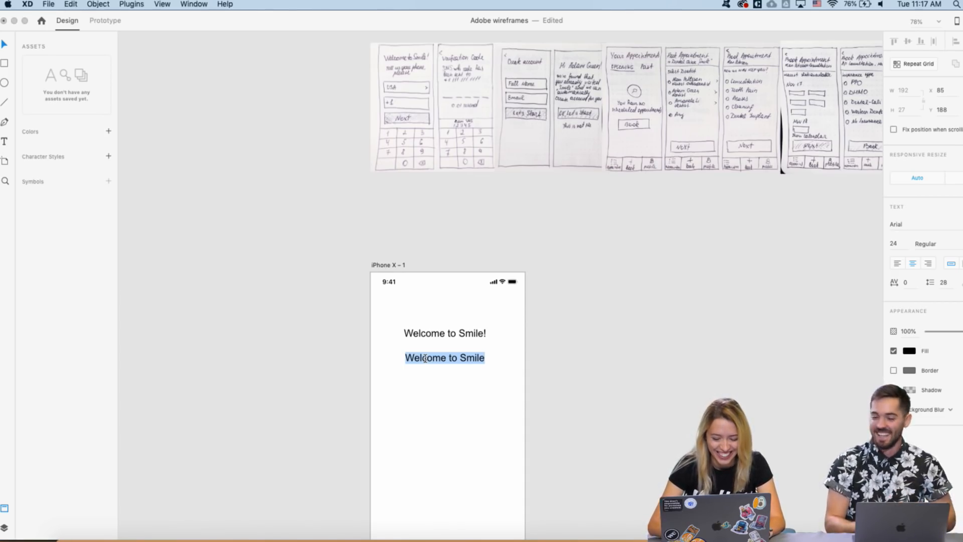
{"action": "type", "text": "Tel"}
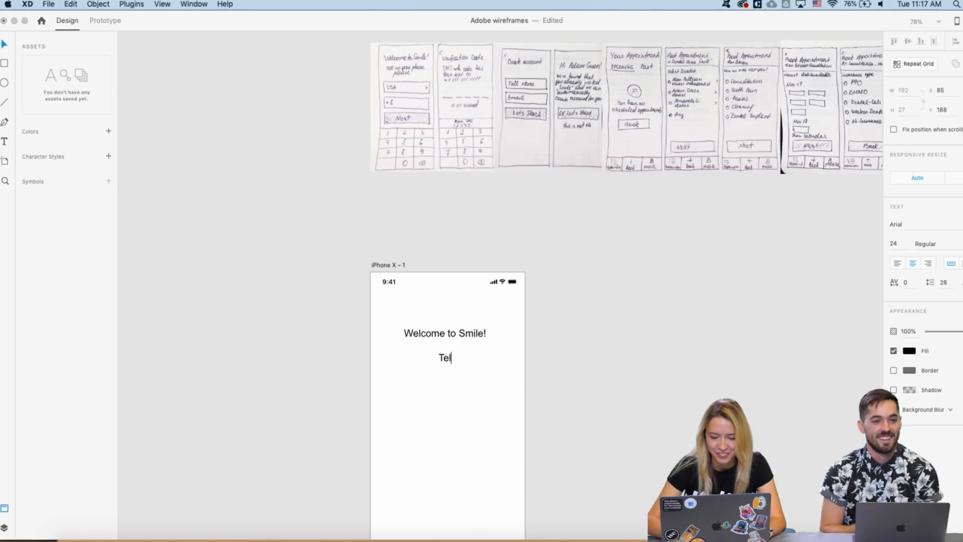
{"action": "type", "text": "l us y"}
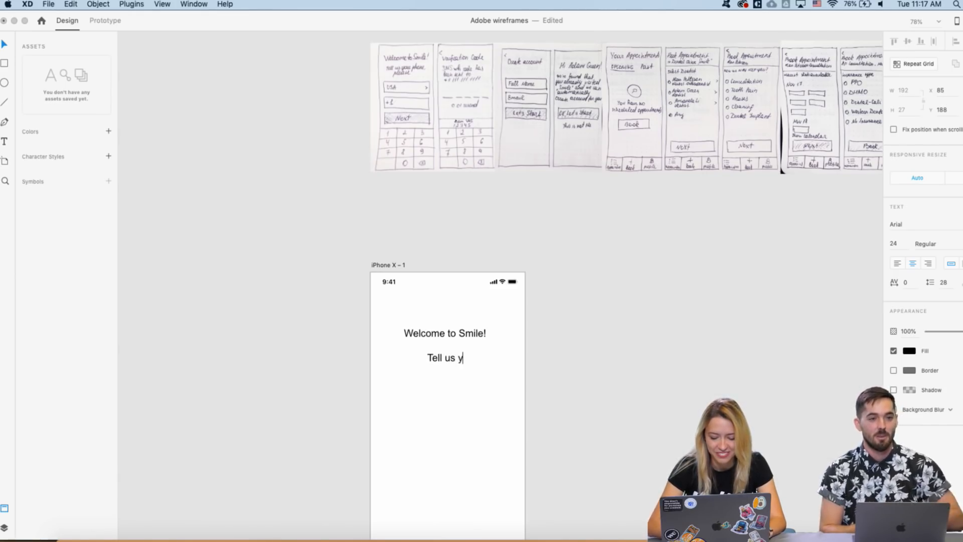
{"action": "type", "text": "our pho"}
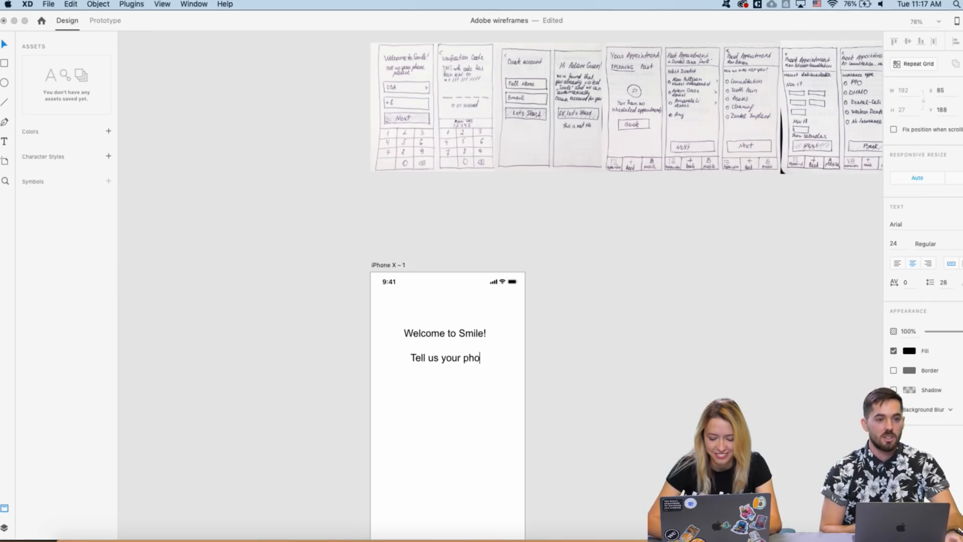
{"action": "type", "text": "ne, please"}
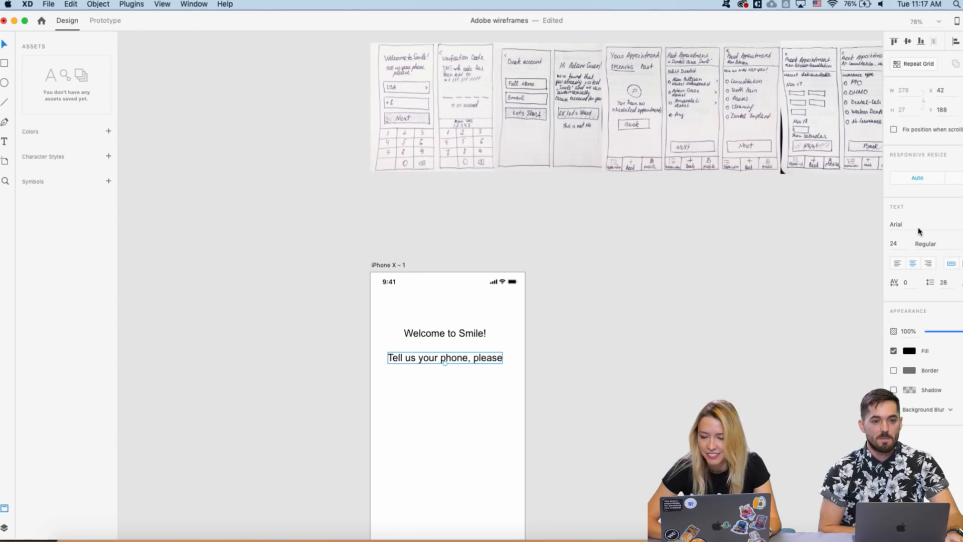
{"action": "type", "text": "17"}
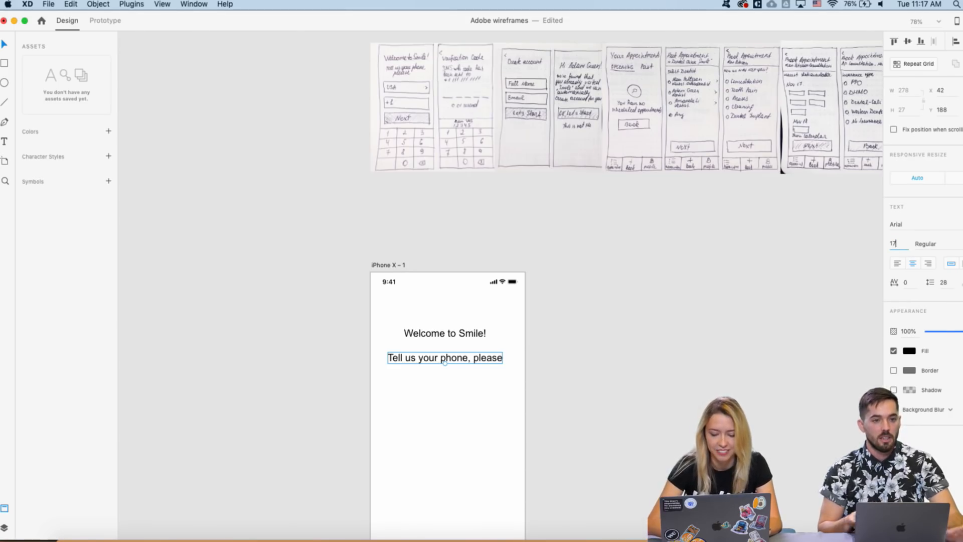
{"action": "key", "text": "Return"}
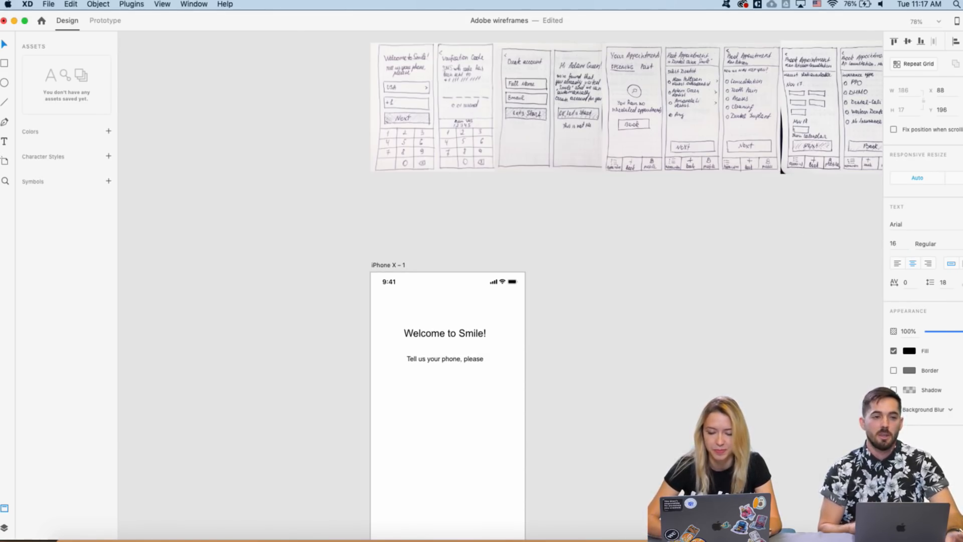
{"action": "mouse_move", "coordinate": [453, 359]}
{"action": "left_mouse_down"}
{"action": "mouse_move", "coordinate": [454, 344]}
{"action": "mouse_move", "coordinate": [456, 352]}
{"action": "left_mouse_up"}
- Paste the Inputs kit's Text input field onto iPhone X – 1, below the phone prompt
{"action": "scroll", "coordinate": [363, 316], "scroll_direction": "down", "scroll_amount": 2}
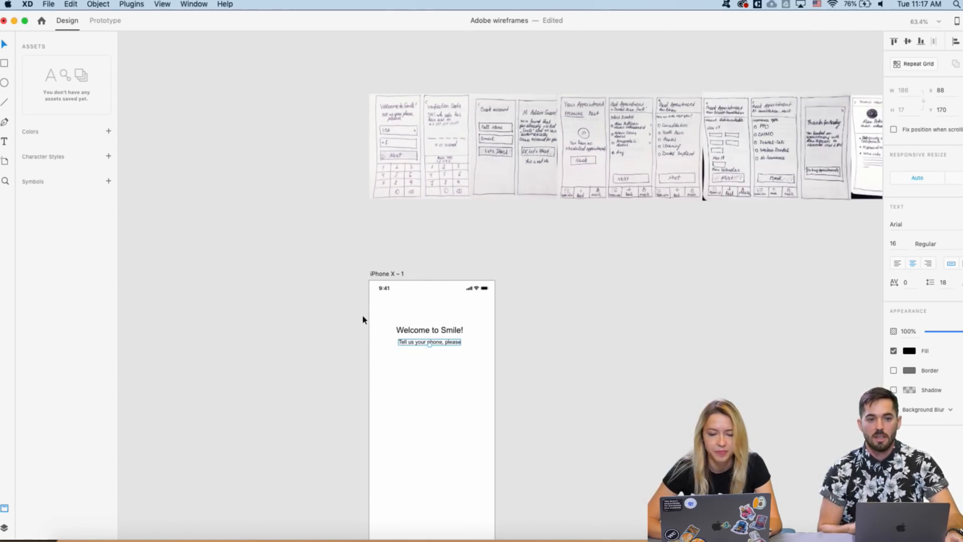
{"action": "scroll", "coordinate": [442, 274], "scroll_direction": "down", "scroll_amount": 5}
{"action": "scroll", "coordinate": [441, 275], "scroll_direction": "up", "scroll_amount": 3}
{"action": "scroll", "coordinate": [451, 271], "scroll_direction": "right", "scroll_amount": 5}
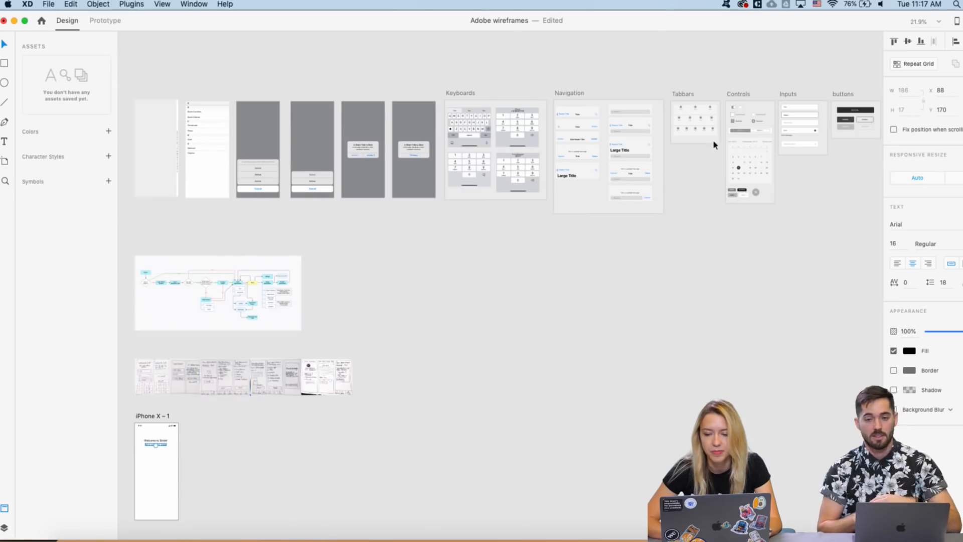
{"action": "scroll", "coordinate": [713, 139], "scroll_direction": "right", "scroll_amount": 3}
{"action": "scroll", "coordinate": [710, 126], "scroll_direction": "up", "scroll_amount": 5}
{"action": "left_click", "coordinate": [645, 139]}
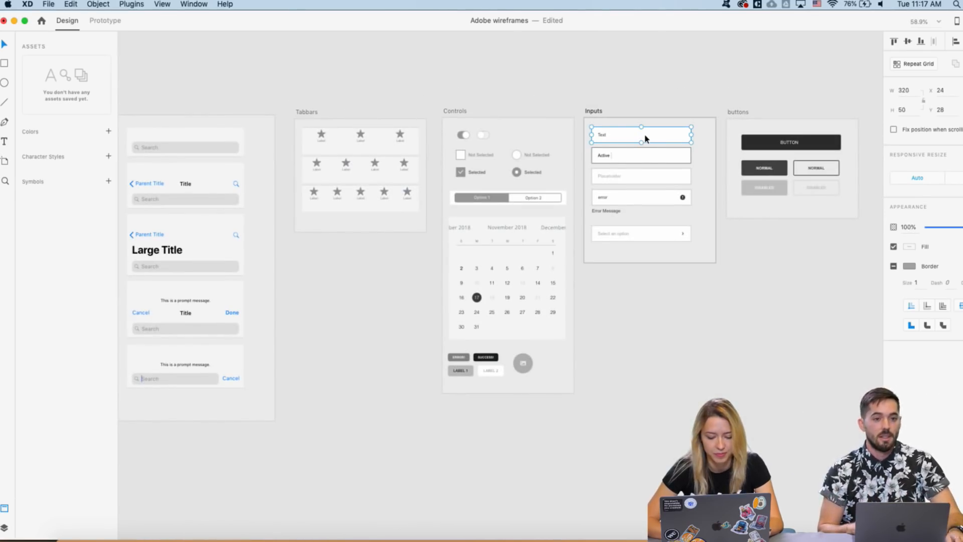
{"action": "scroll", "coordinate": [645, 139], "scroll_direction": "down", "scroll_amount": 10}
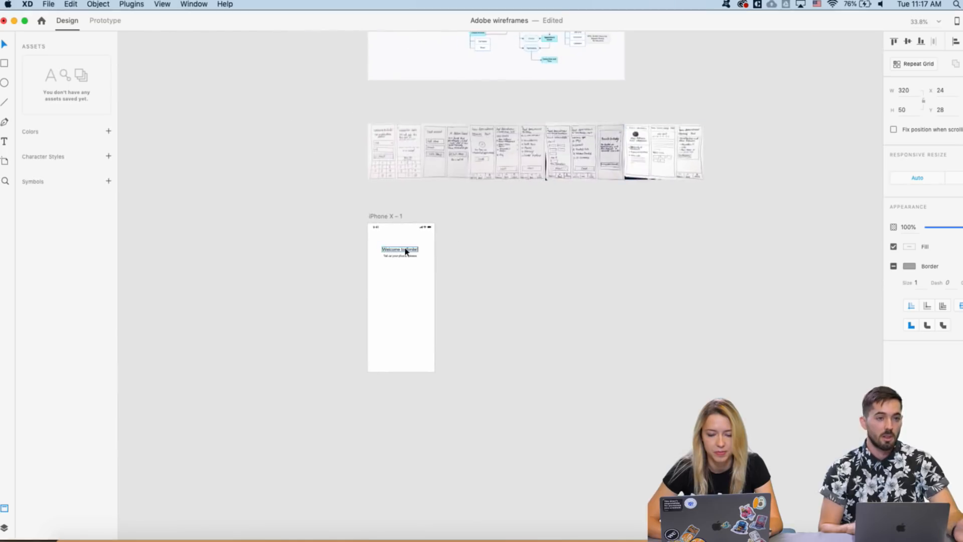
{"action": "scroll", "coordinate": [406, 250], "scroll_direction": "up", "scroll_amount": 2}
{"action": "left_click", "coordinate": [366, 210]}
{"action": "scroll", "coordinate": [353, 251], "scroll_direction": "up", "scroll_amount": 5}
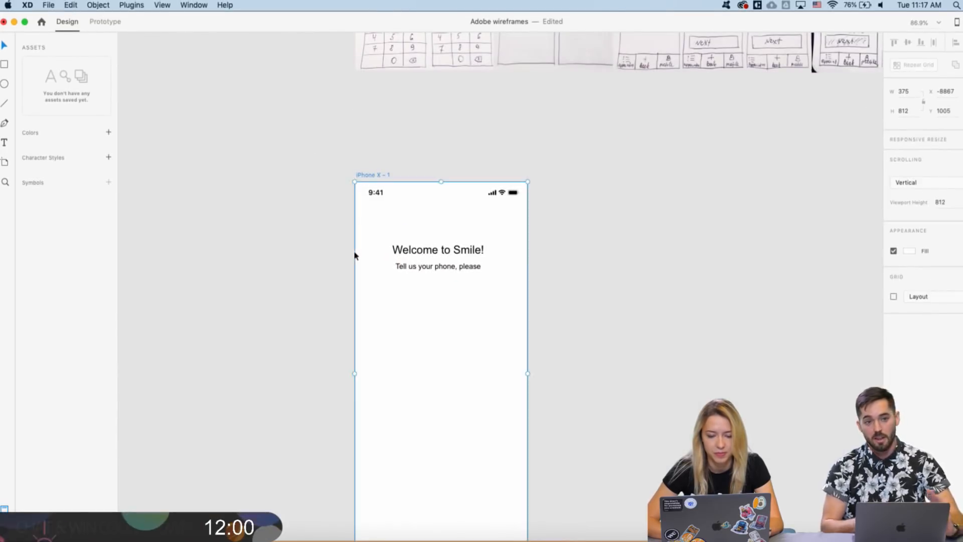
{"action": "key", "text": "super+v"}
{"action": "left_click_drag", "start_coordinate": [421, 212], "coordinate": [420, 316]}
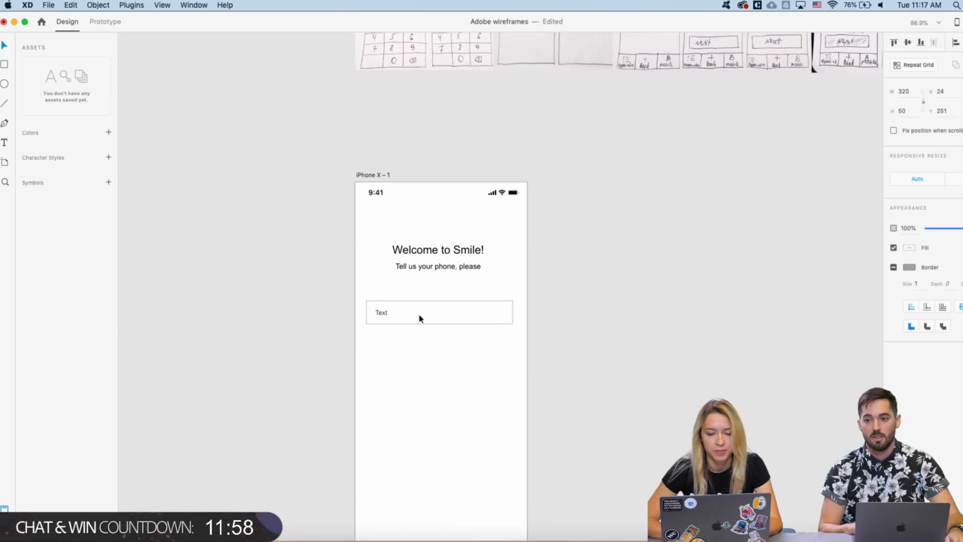
- Change the input field's text to 'USA'
{"action": "scroll", "coordinate": [380, 294], "scroll_direction": "down", "scroll_amount": 2}
{"action": "scroll", "coordinate": [379, 294], "scroll_direction": "down", "scroll_amount": 2}
{"action": "scroll", "coordinate": [372, 309], "scroll_direction": "up", "scroll_amount": 3}
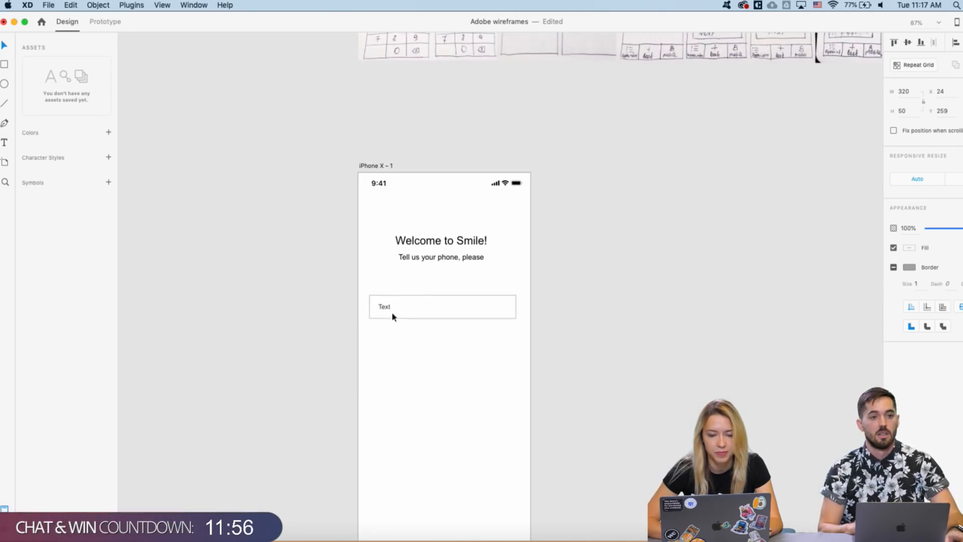
{"action": "double_click", "coordinate": [383, 308]}
{"action": "double_click", "coordinate": [383, 308]}
{"action": "type", "text": "USA"}
{"action": "key", "text": "Escape"}
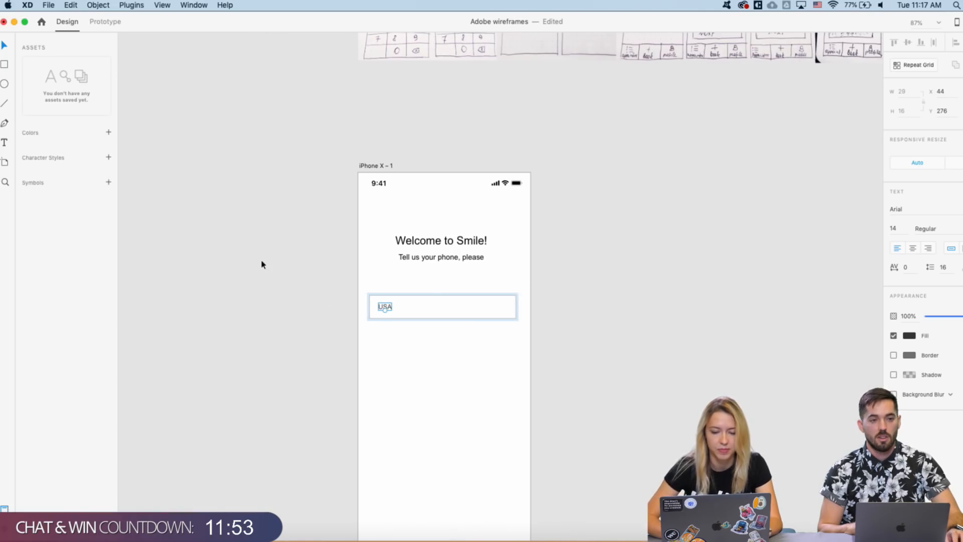
- Try a two-row repeat grid from the USA field, then undo the extra row
{"action": "left_click", "coordinate": [430, 315]}
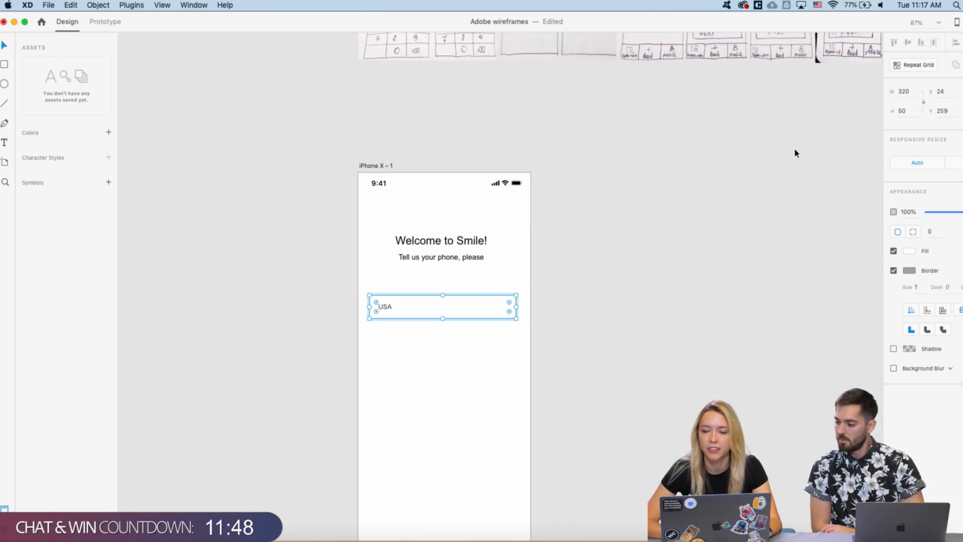
{"action": "left_click", "coordinate": [932, 67]}
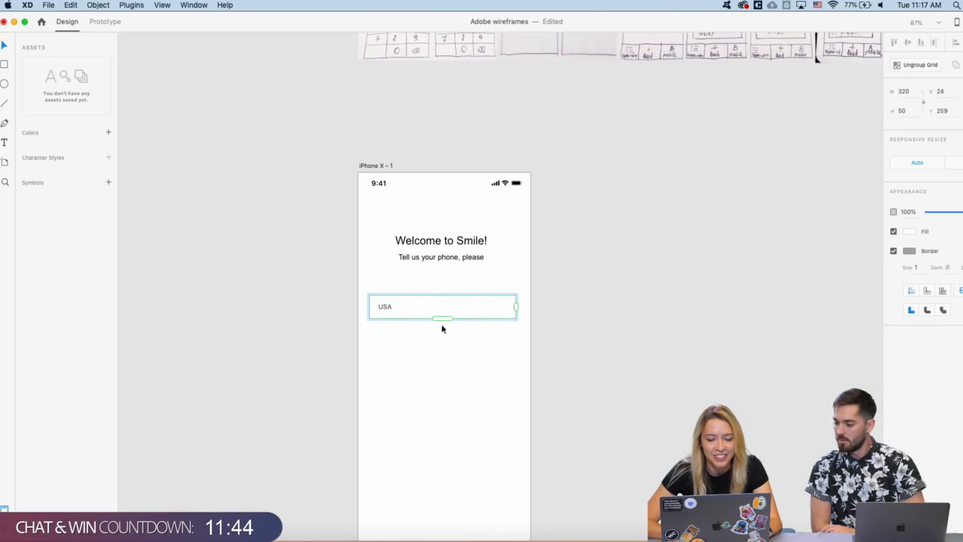
{"action": "left_click_drag", "start_coordinate": [442, 318], "coordinate": [443, 358]}
{"action": "left_click", "coordinate": [300, 352]}
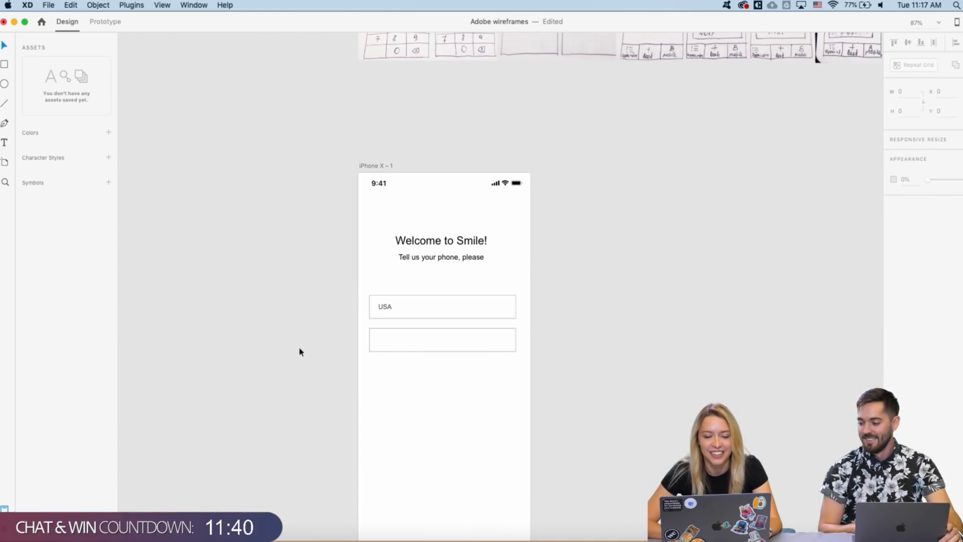
{"action": "key", "text": "super+z"}
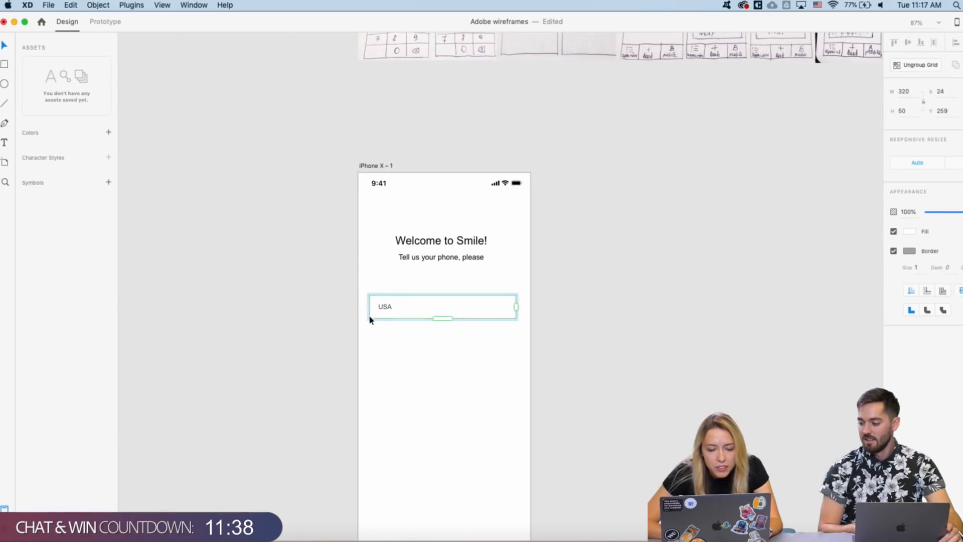
{"action": "left_click", "coordinate": [357, 327]}
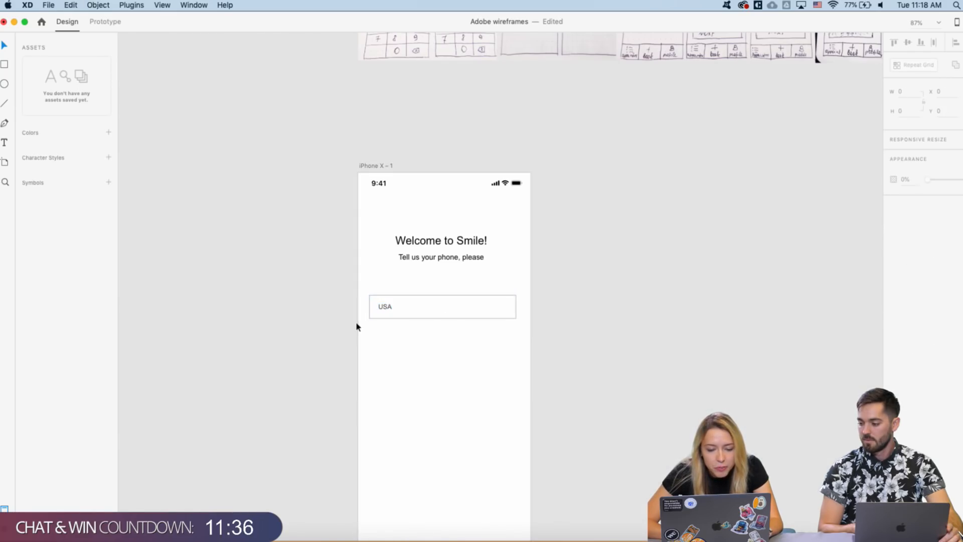
- Turn the USA field into a repeat grid with a second field row
{"action": "left_click", "coordinate": [374, 316]}
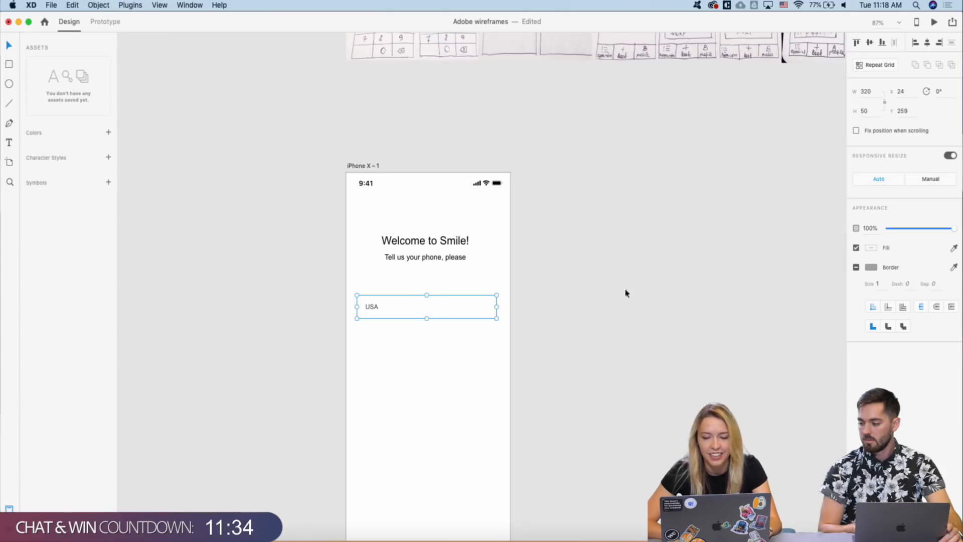
{"action": "left_click", "coordinate": [877, 65]}
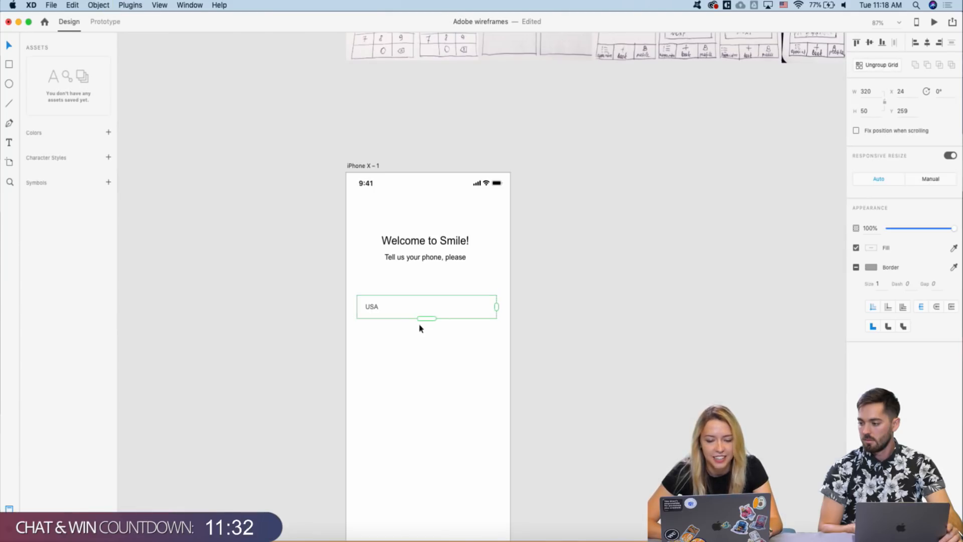
{"action": "left_click_drag", "start_coordinate": [422, 319], "coordinate": [426, 357]}
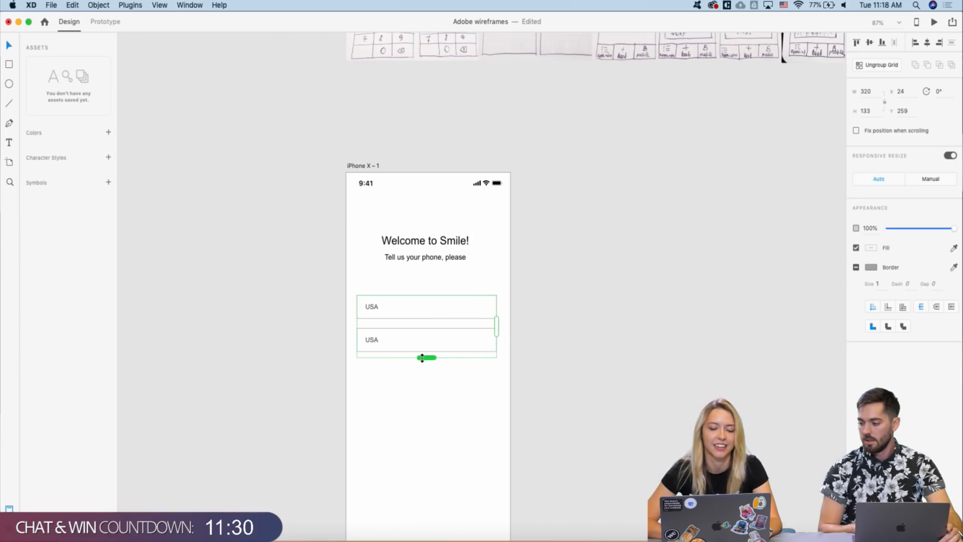
{"action": "left_click", "coordinate": [316, 350]}
- Change the second field's text to '+1'
{"action": "double_click", "coordinate": [369, 340]}
{"action": "double_click", "coordinate": [369, 340]}
{"action": "type", "text": "+1"}
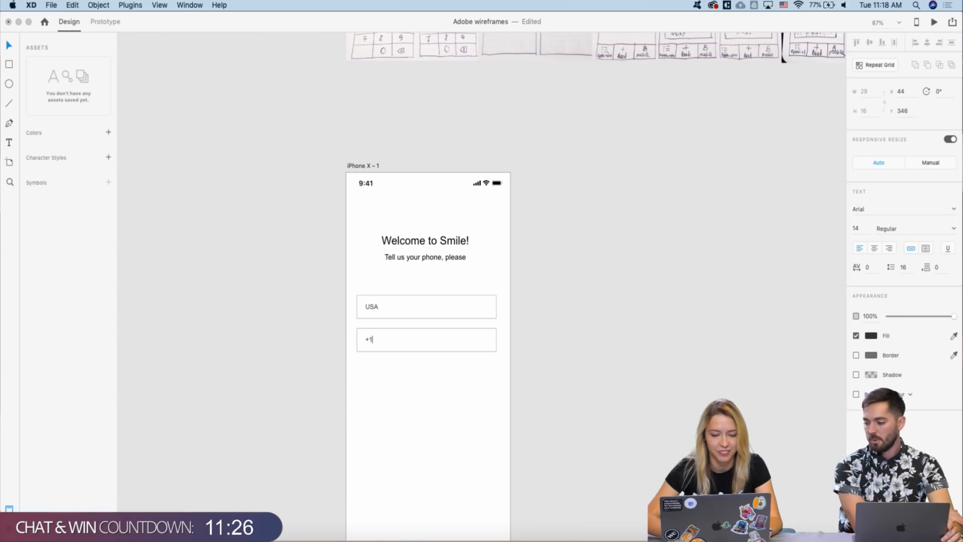
{"action": "key", "text": "Escape"}
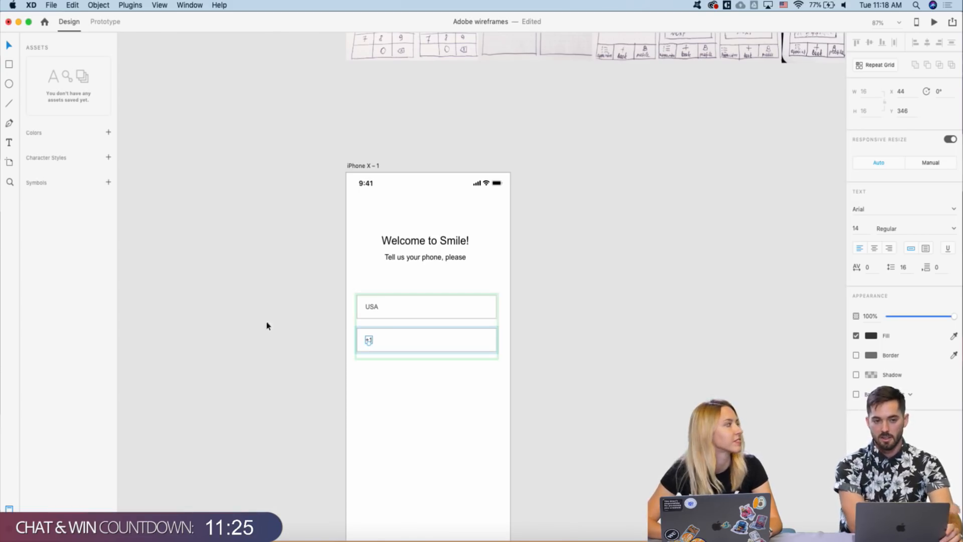
{"action": "left_click", "coordinate": [313, 328]}
- Pan the canvas back to the UI kit's Inputs board
{"action": "scroll", "coordinate": [356, 320], "scroll_direction": "down", "scroll_amount": 3}
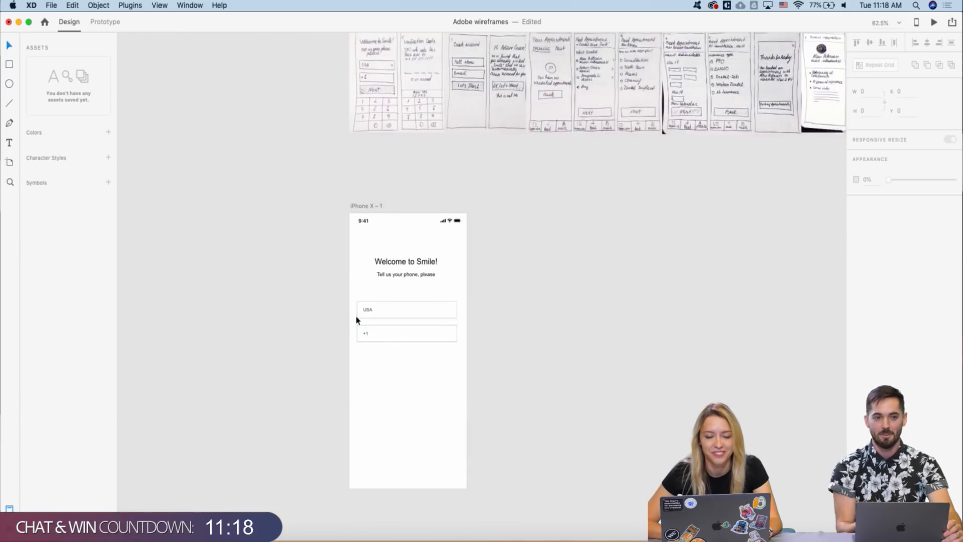
{"action": "scroll", "coordinate": [356, 319], "scroll_direction": "right", "scroll_amount": 15}
{"action": "scroll", "coordinate": [357, 320], "scroll_direction": "up", "scroll_amount": 10}
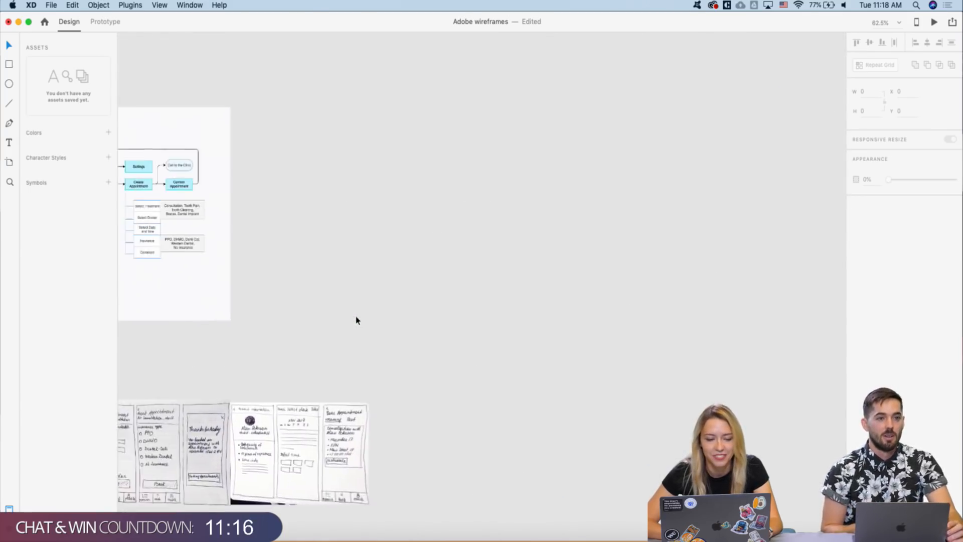
{"action": "scroll", "coordinate": [356, 319], "scroll_direction": "left", "scroll_amount": 10}
{"action": "scroll", "coordinate": [357, 319], "scroll_direction": "down", "scroll_amount": 5}
{"action": "scroll", "coordinate": [357, 320], "scroll_direction": "right", "scroll_amount": 10}
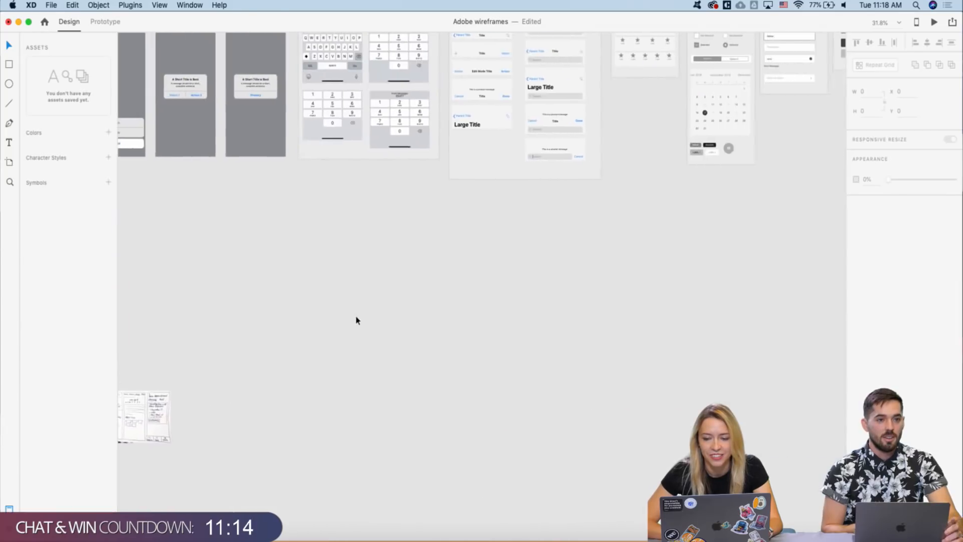
{"action": "scroll", "coordinate": [578, 122], "scroll_direction": "right", "scroll_amount": 10}
{"action": "scroll", "coordinate": [611, 157], "scroll_direction": "up", "scroll_amount": 5}
{"action": "scroll", "coordinate": [611, 160], "scroll_direction": "right", "scroll_amount": 5}
{"action": "scroll", "coordinate": [611, 159], "scroll_direction": "up", "scroll_amount": 4}
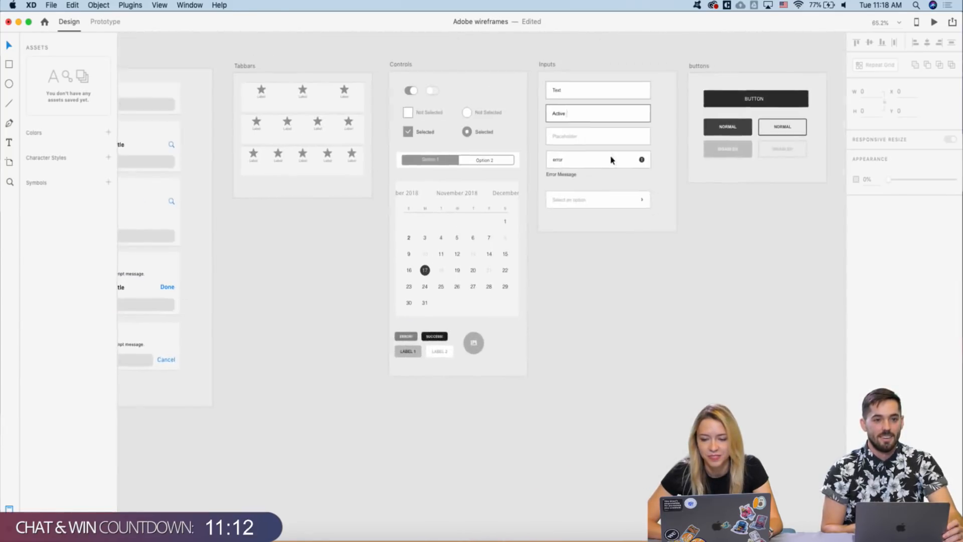
{"action": "scroll", "coordinate": [645, 201], "scroll_direction": "up", "scroll_amount": 3}
- Nudge the chevron up with Shift+Up twice so it sits at the USA field's right end
{"action": "double_click", "coordinate": [642, 200]}
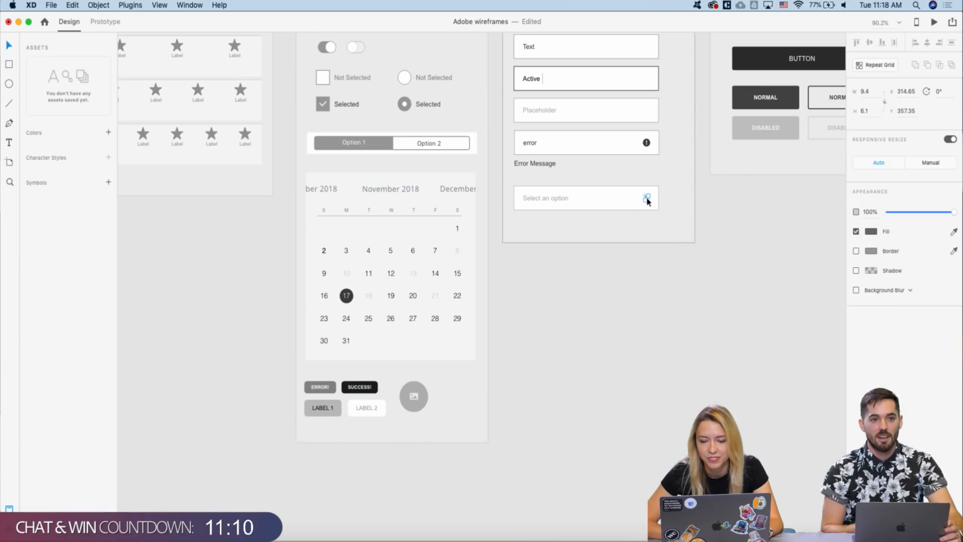
{"action": "scroll", "coordinate": [589, 257], "scroll_direction": "down", "scroll_amount": 5}
{"action": "scroll", "coordinate": [589, 257], "scroll_direction": "left", "scroll_amount": 5}
{"action": "scroll", "coordinate": [589, 260], "scroll_direction": "left", "scroll_amount": 10}
{"action": "scroll", "coordinate": [589, 259], "scroll_direction": "down", "scroll_amount": 5}
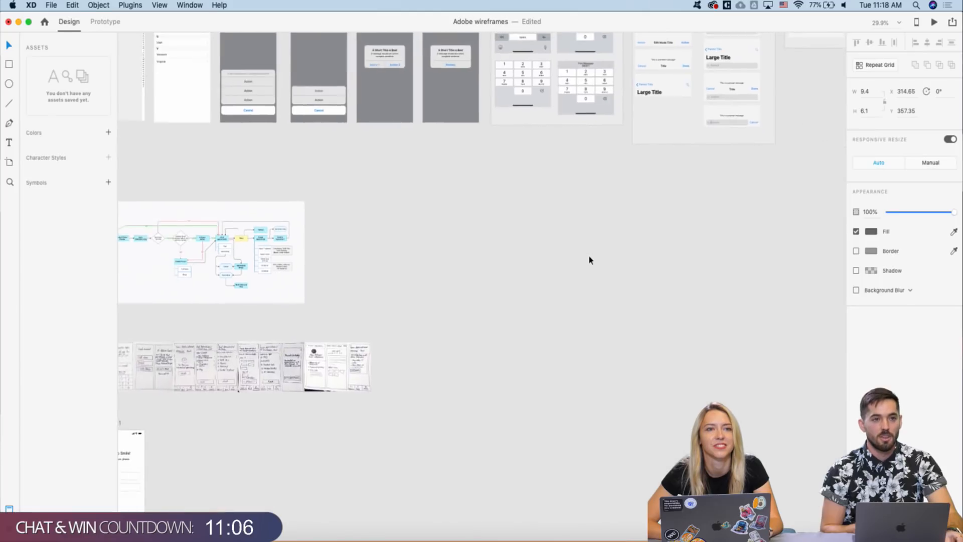
{"action": "scroll", "coordinate": [589, 259], "scroll_direction": "down", "scroll_amount": 10}
{"action": "scroll", "coordinate": [589, 259], "scroll_direction": "left", "scroll_amount": 10}
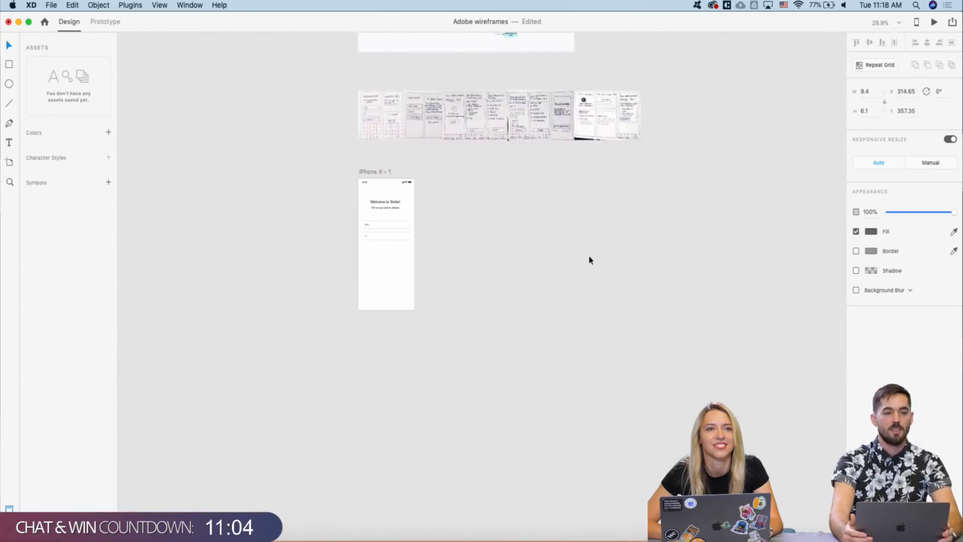
{"action": "scroll", "coordinate": [331, 369], "scroll_direction": "down", "scroll_amount": 2}
{"action": "scroll", "coordinate": [331, 369], "scroll_direction": "left", "scroll_amount": 1}
{"action": "scroll", "coordinate": [280, 377], "scroll_direction": "up", "scroll_amount": 3}
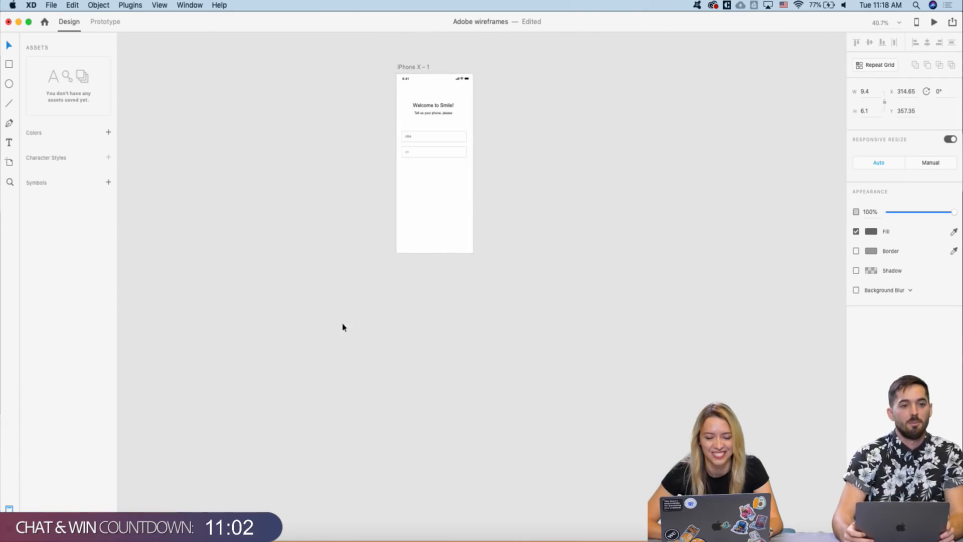
{"action": "scroll", "coordinate": [455, 142], "scroll_direction": "up", "scroll_amount": 10}
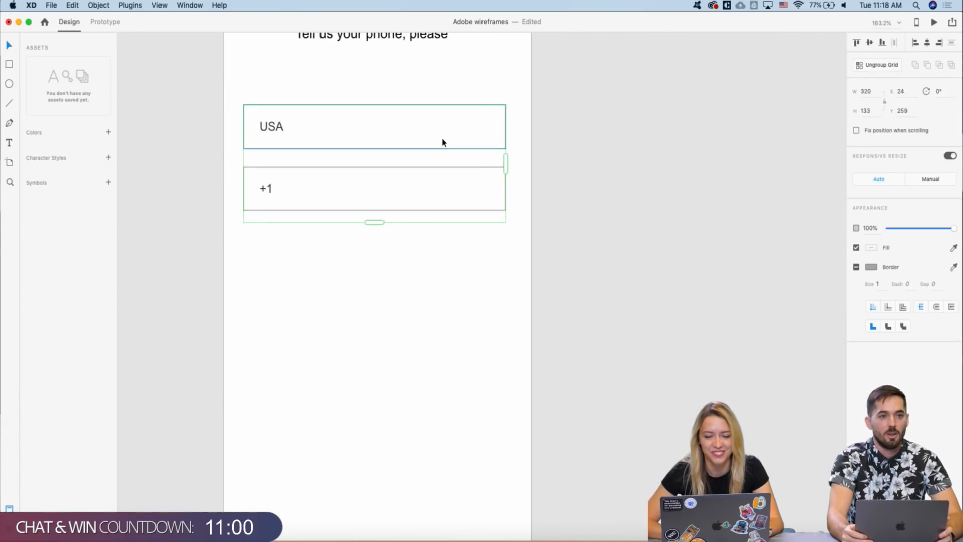
{"action": "key", "text": "shift+Up"}
{"action": "key", "text": "shift+Up"}
{"action": "key", "text": "shift+Up"}
{"action": "key", "text": "shift+Up"}
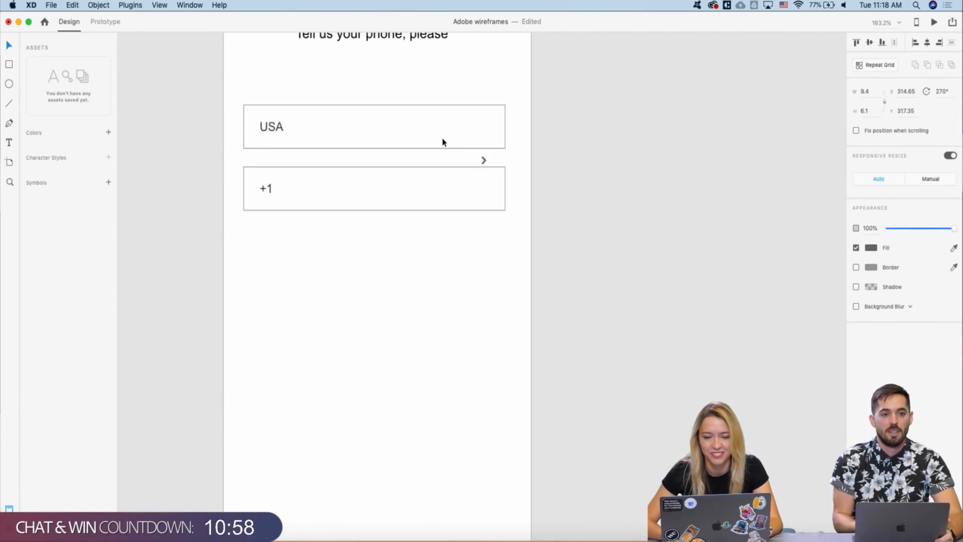
{"action": "key", "text": "shift+Up"}
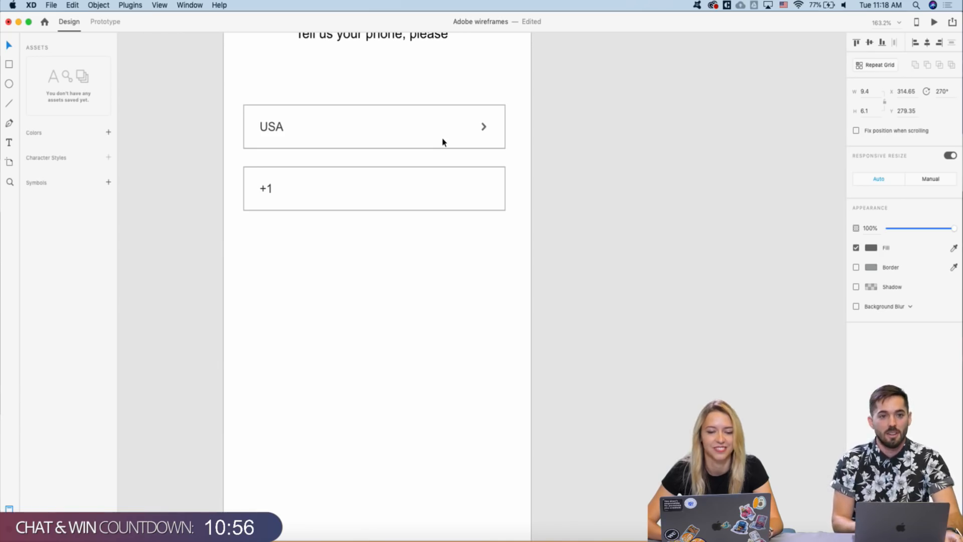
{"action": "scroll", "coordinate": [442, 142], "scroll_direction": "down", "scroll_amount": 8}
{"action": "scroll", "coordinate": [442, 142], "scroll_direction": "up", "scroll_amount": 5}
{"action": "scroll", "coordinate": [443, 142], "scroll_direction": "down", "scroll_amount": 2}
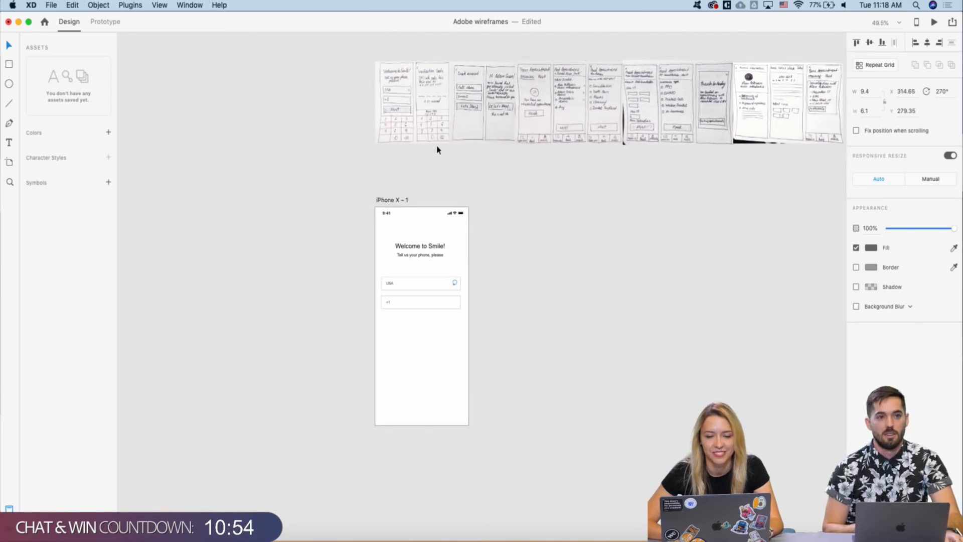
- Copy the dark button from the buttons set and paste it below the +1 field on iPhone X - 1
{"action": "scroll", "coordinate": [440, 145], "scroll_direction": "right", "scroll_amount": 10}
{"action": "scroll", "coordinate": [436, 147], "scroll_direction": "down", "scroll_amount": 4}
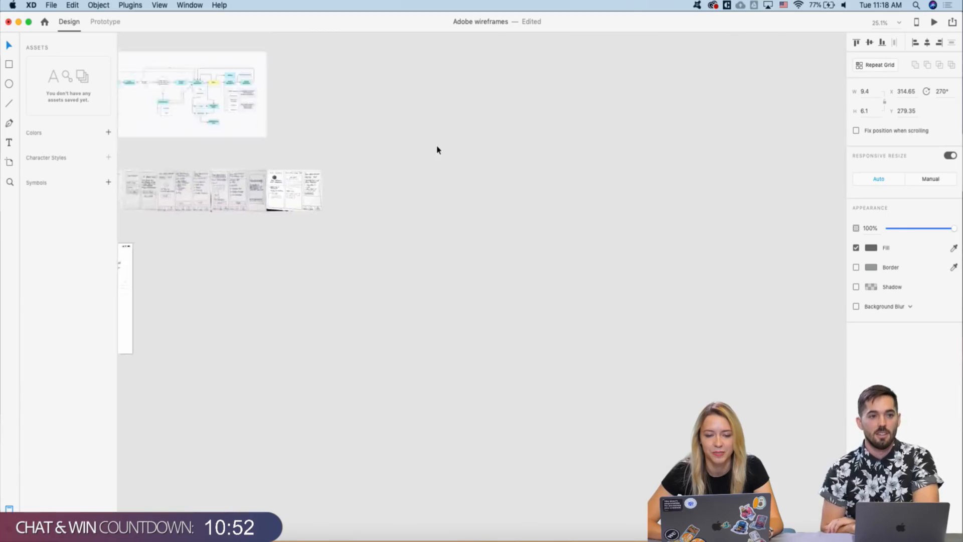
{"action": "scroll", "coordinate": [436, 146], "scroll_direction": "up", "scroll_amount": 5}
{"action": "scroll", "coordinate": [436, 146], "scroll_direction": "right", "scroll_amount": 6}
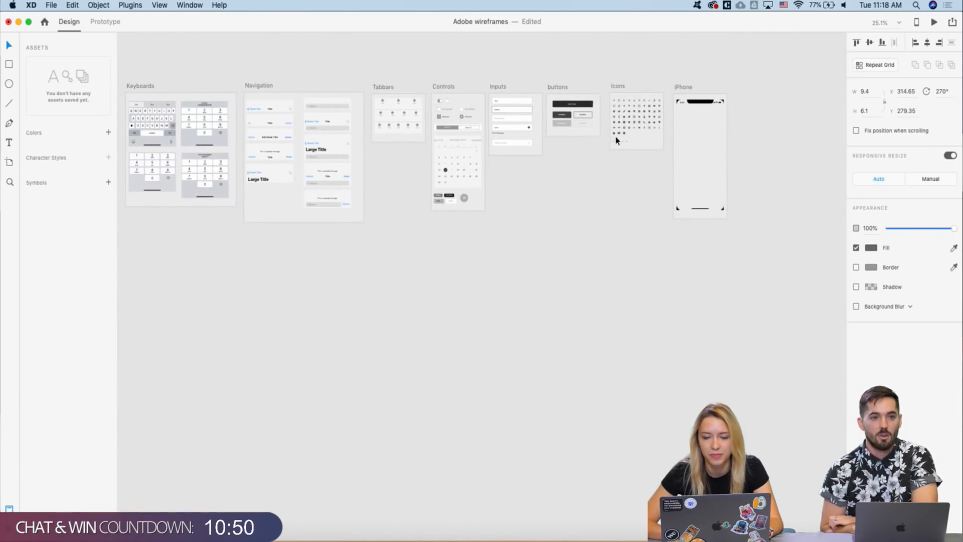
{"action": "left_click", "coordinate": [581, 104]}
{"action": "scroll", "coordinate": [491, 261], "scroll_direction": "down", "scroll_amount": 5}
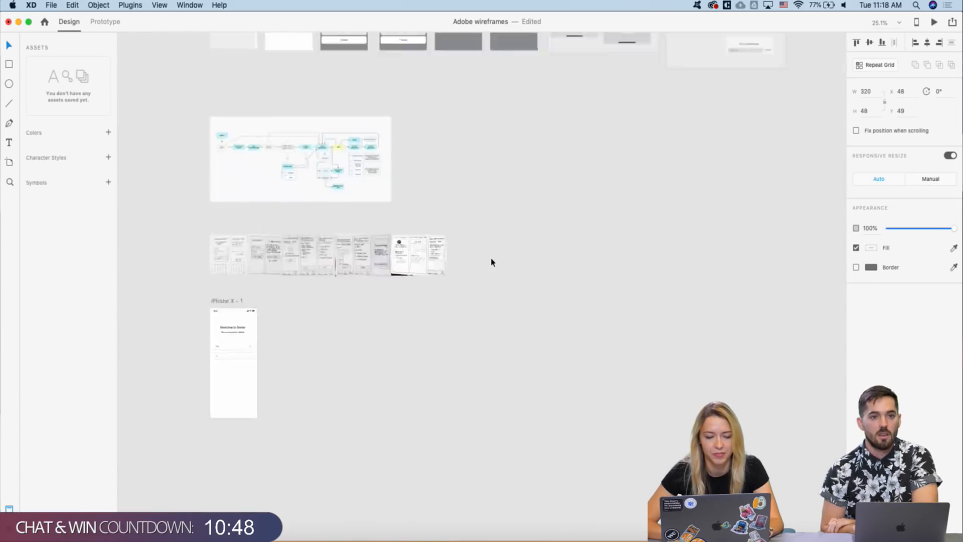
{"action": "scroll", "coordinate": [490, 260], "scroll_direction": "left", "scroll_amount": 10}
{"action": "left_click", "coordinate": [451, 261]}
{"action": "key", "text": "super+3"}
{"action": "key", "text": "super+v"}
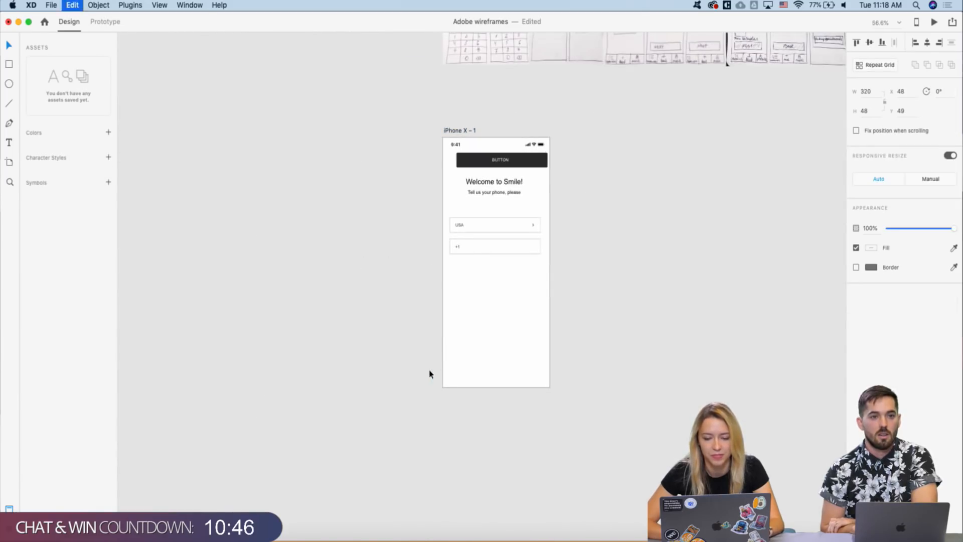
{"action": "left_click_drag", "start_coordinate": [512, 161], "coordinate": [504, 273]}
- Relabel the button 'NEXT', centre the label, and nudge the button up toward the fields
{"action": "double_click", "coordinate": [493, 273]}
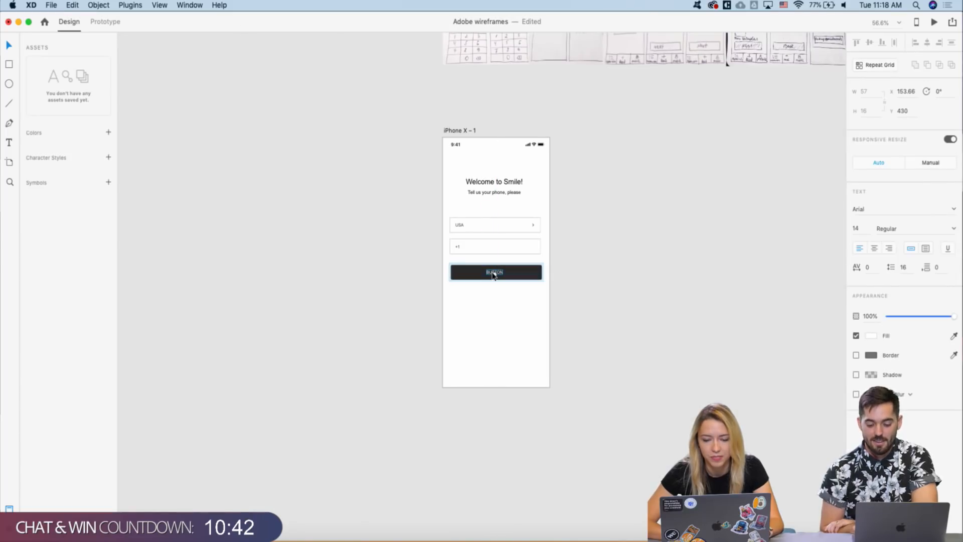
{"action": "double_click", "coordinate": [493, 272]}
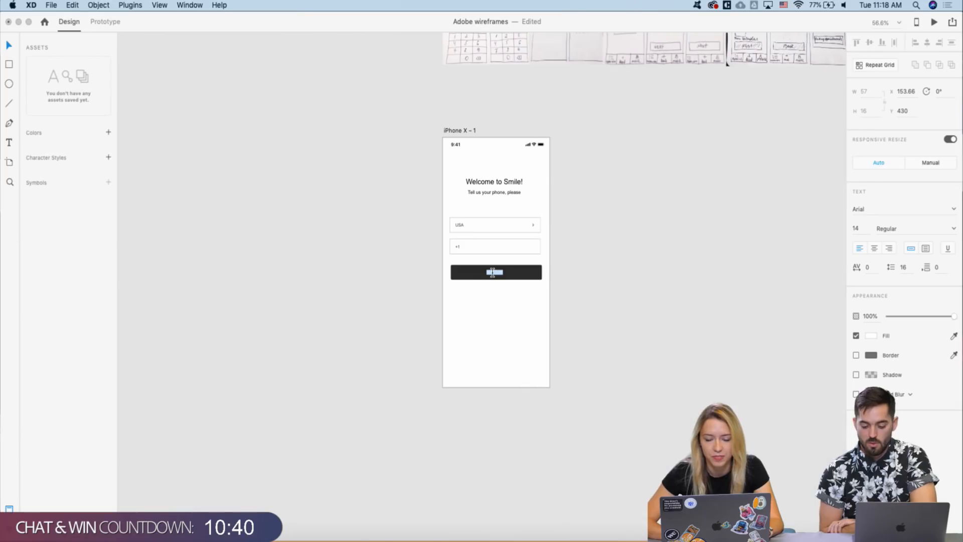
{"action": "type", "text": "NEX"}
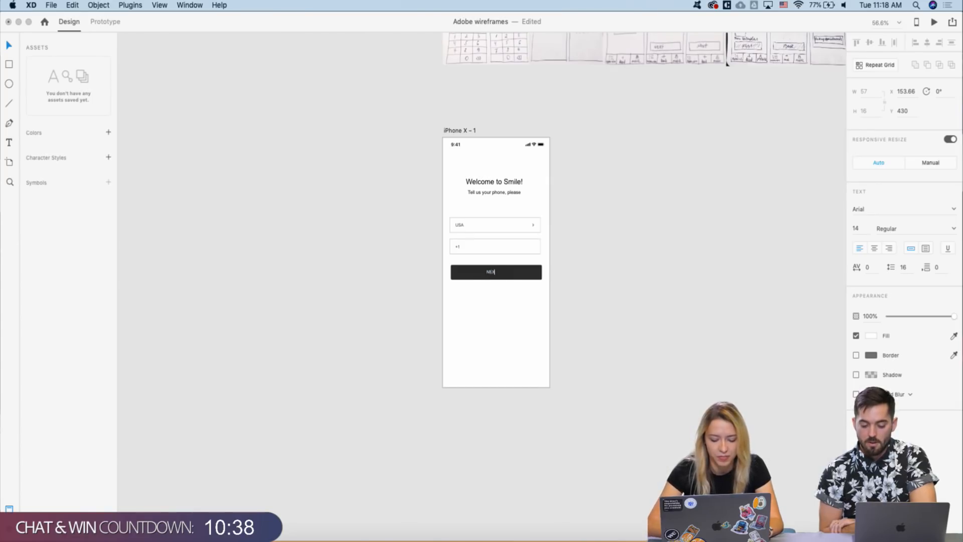
{"action": "type", "text": "T"}
{"action": "key", "text": "Escape"}
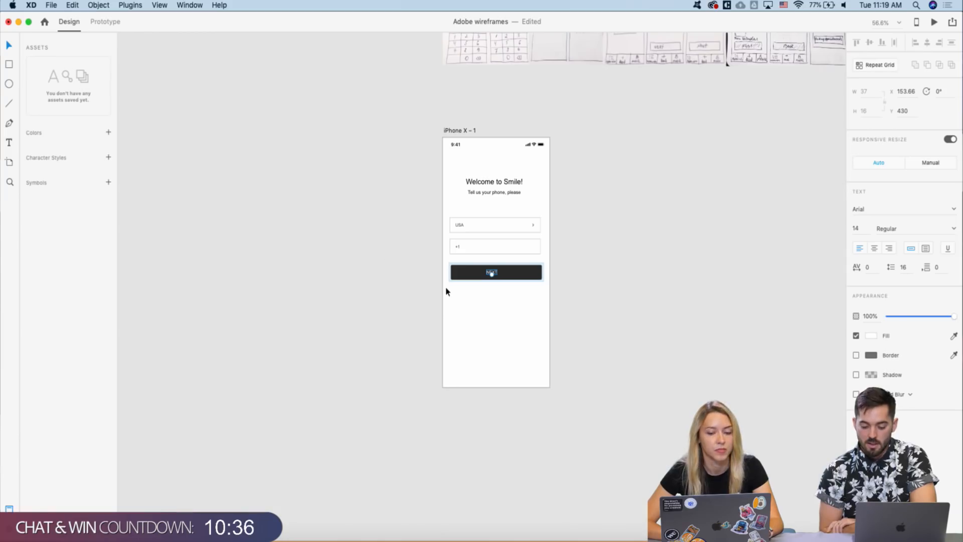
{"action": "left_click_drag", "start_coordinate": [493, 275], "coordinate": [496, 273]}
{"action": "left_click", "coordinate": [434, 278]}
{"action": "left_click", "coordinate": [489, 276]}
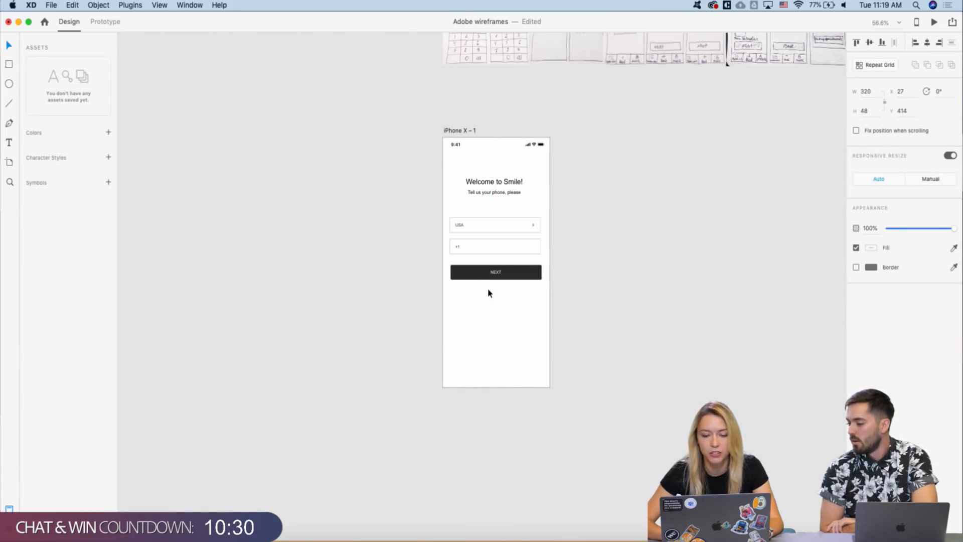
{"action": "key", "text": "shift+Up"}
{"action": "key", "text": "Left"}
{"action": "key", "text": "Left"}
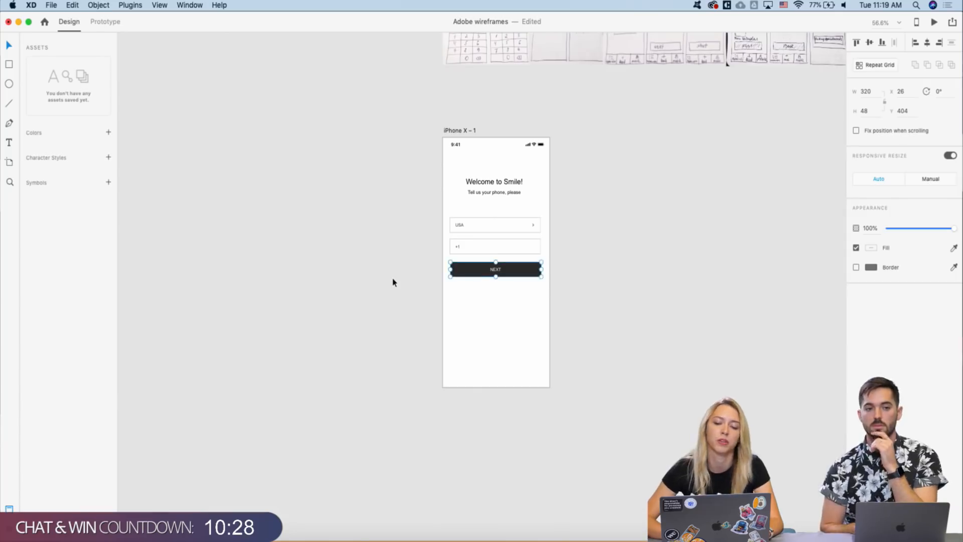
{"action": "left_click", "coordinate": [399, 281]}
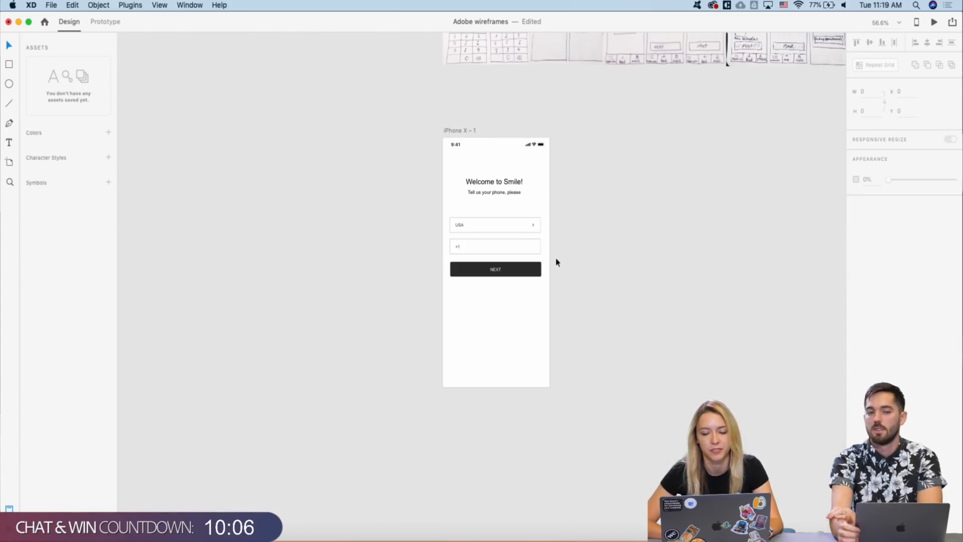
- Nudge the NEXT button one step to the left
{"action": "left_click_drag", "start_coordinate": [556, 262], "coordinate": [484, 294]}
{"action": "key", "text": "Left"}
{"action": "key", "text": "Left"}
{"action": "key", "text": "Left"}
{"action": "scroll", "coordinate": [484, 294], "scroll_direction": "right", "scroll_amount": 3}
{"action": "scroll", "coordinate": [484, 294], "scroll_direction": "up", "scroll_amount": 2}
{"action": "left_click", "coordinate": [578, 295]}
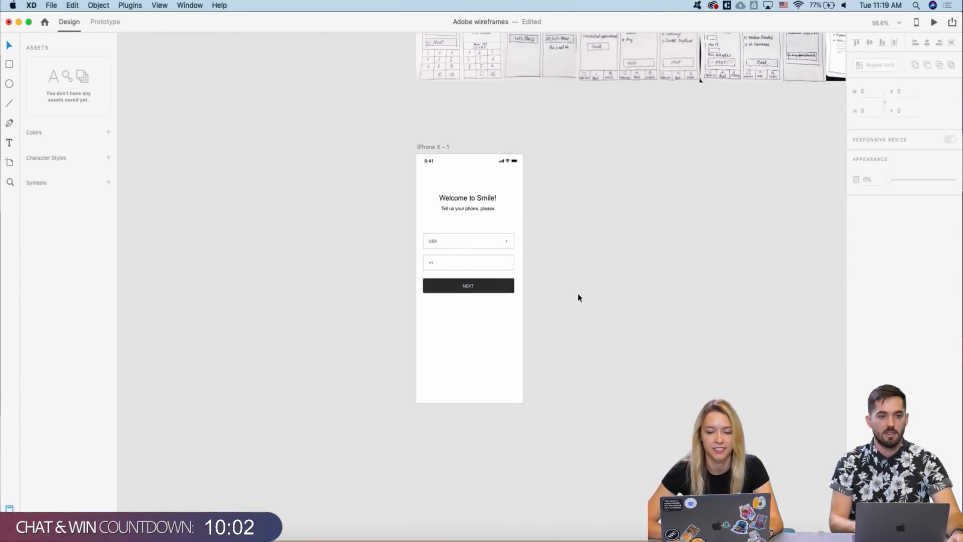
- Copy the numeric keypad from the Keyboards artboard
{"action": "scroll", "coordinate": [578, 296], "scroll_direction": "right", "scroll_amount": 4}
{"action": "scroll", "coordinate": [577, 299], "scroll_direction": "down", "scroll_amount": 3}
{"action": "scroll", "coordinate": [460, 283], "scroll_direction": "right", "scroll_amount": 1}
{"action": "scroll", "coordinate": [461, 284], "scroll_direction": "up", "scroll_amount": 1}
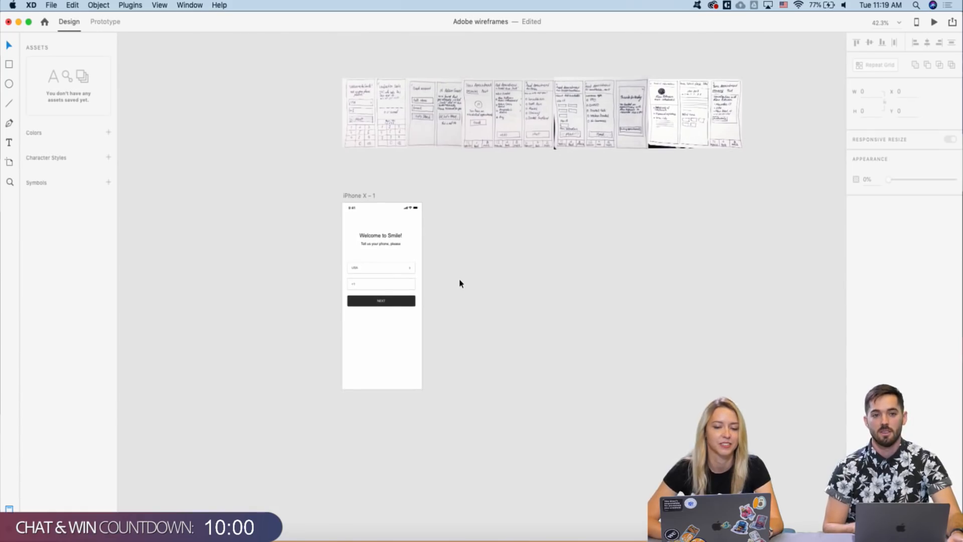
{"action": "scroll", "coordinate": [461, 284], "scroll_direction": "down", "scroll_amount": 3}
{"action": "scroll", "coordinate": [460, 283], "scroll_direction": "up", "scroll_amount": 5}
{"action": "scroll", "coordinate": [460, 283], "scroll_direction": "right", "scroll_amount": 5}
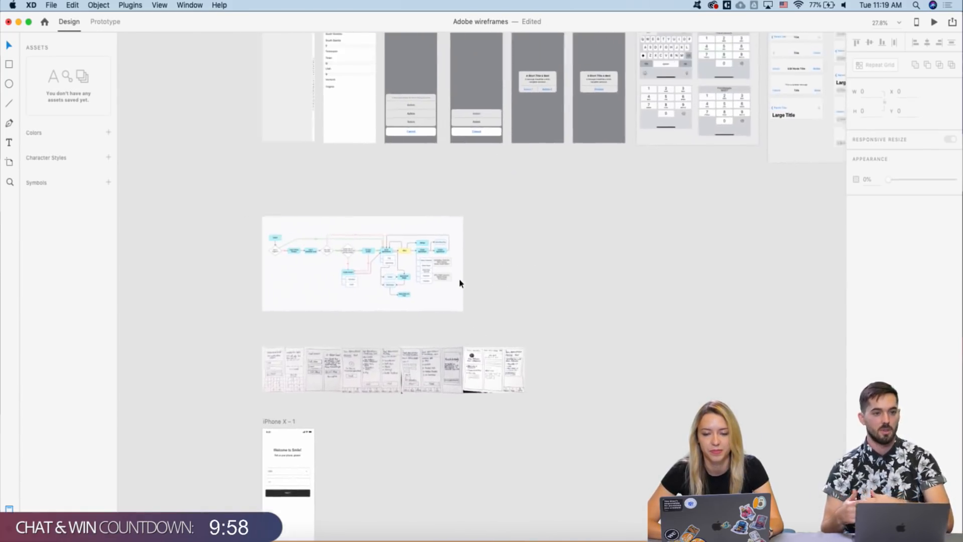
{"action": "scroll", "coordinate": [460, 284], "scroll_direction": "down", "scroll_amount": 5}
{"action": "scroll", "coordinate": [460, 283], "scroll_direction": "left", "scroll_amount": 3}
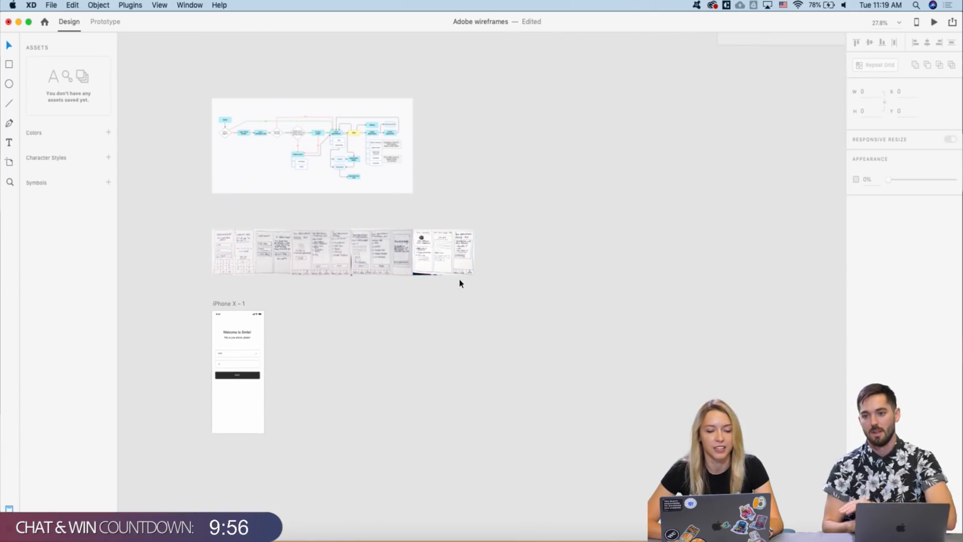
{"action": "scroll", "coordinate": [458, 281], "scroll_direction": "up", "scroll_amount": 5}
{"action": "scroll", "coordinate": [541, 220], "scroll_direction": "right", "scroll_amount": 2}
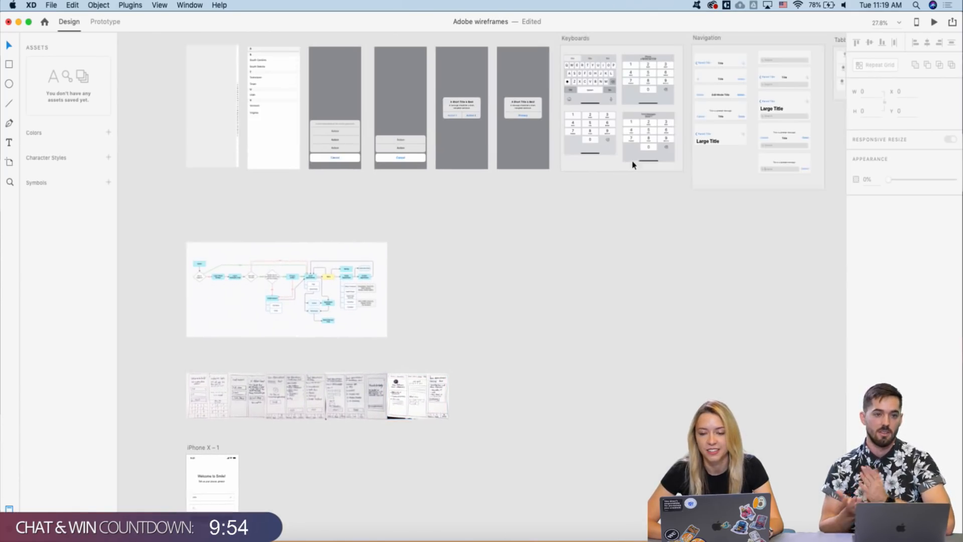
{"action": "scroll", "coordinate": [642, 141], "scroll_direction": "up", "scroll_amount": 5}
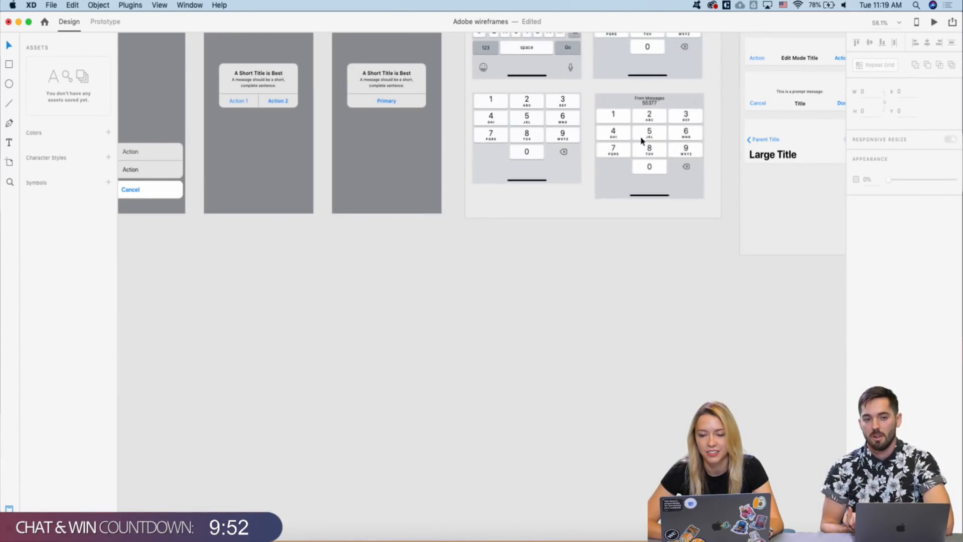
{"action": "scroll", "coordinate": [641, 141], "scroll_direction": "down", "scroll_amount": 5}
{"action": "left_click", "coordinate": [660, 56]}
{"action": "key", "text": "super+c"}
- Paste the numeric keypad onto iPhone X - 1 and move it to the screen's bottom edge
{"action": "scroll", "coordinate": [660, 55], "scroll_direction": "down", "scroll_amount": 6}
{"action": "scroll", "coordinate": [660, 56], "scroll_direction": "left", "scroll_amount": 7}
{"action": "scroll", "coordinate": [374, 243], "scroll_direction": "down", "scroll_amount": 5}
{"action": "scroll", "coordinate": [374, 243], "scroll_direction": "up", "scroll_amount": 2}
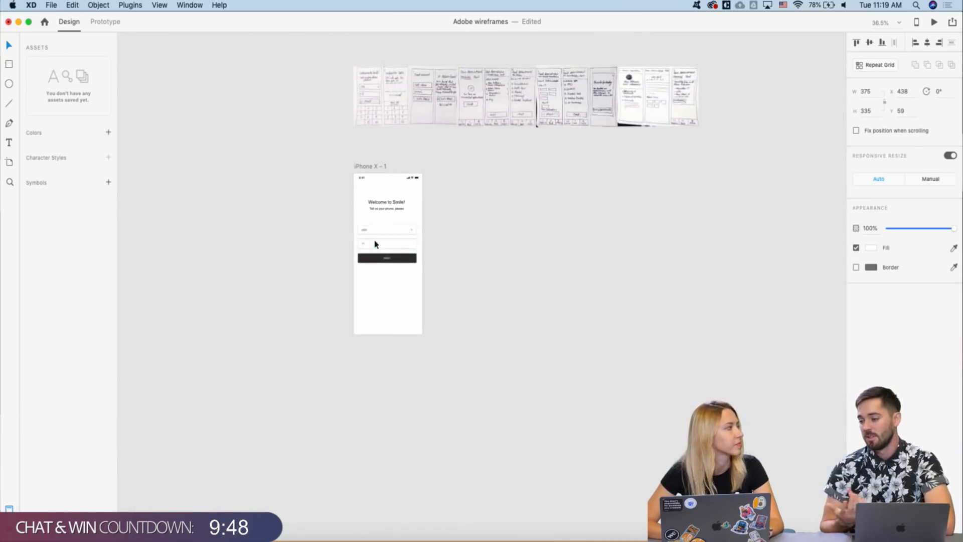
{"action": "left_click", "coordinate": [385, 138]}
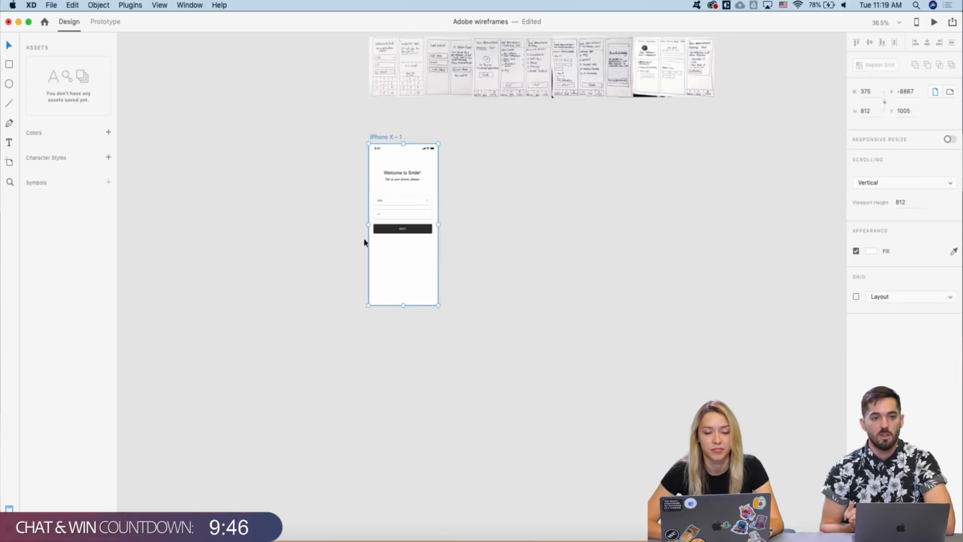
{"action": "scroll", "coordinate": [364, 243], "scroll_direction": "up", "scroll_amount": 3}
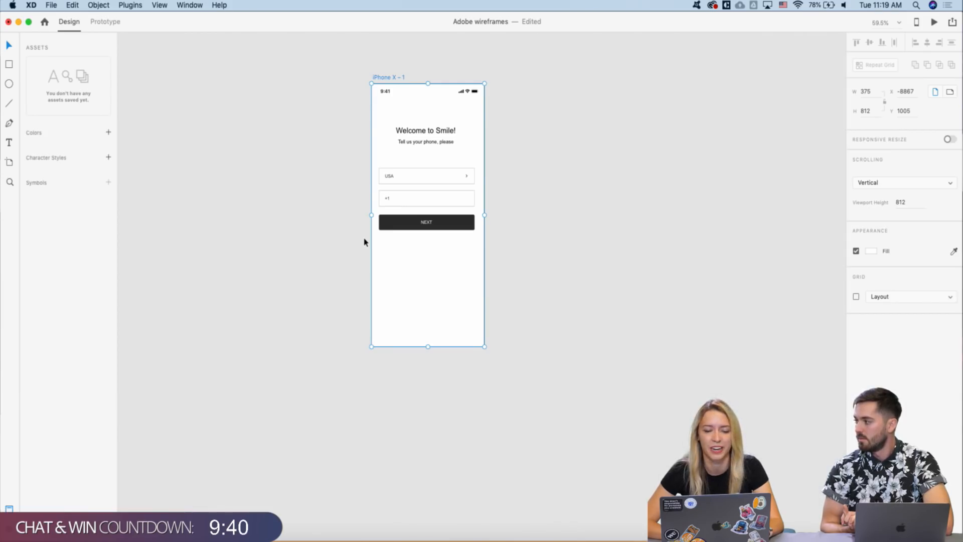
{"action": "key", "text": "super+v"}
{"action": "left_click_drag", "start_coordinate": [457, 223], "coordinate": [450, 302]}
{"action": "left_click", "coordinate": [522, 249]}
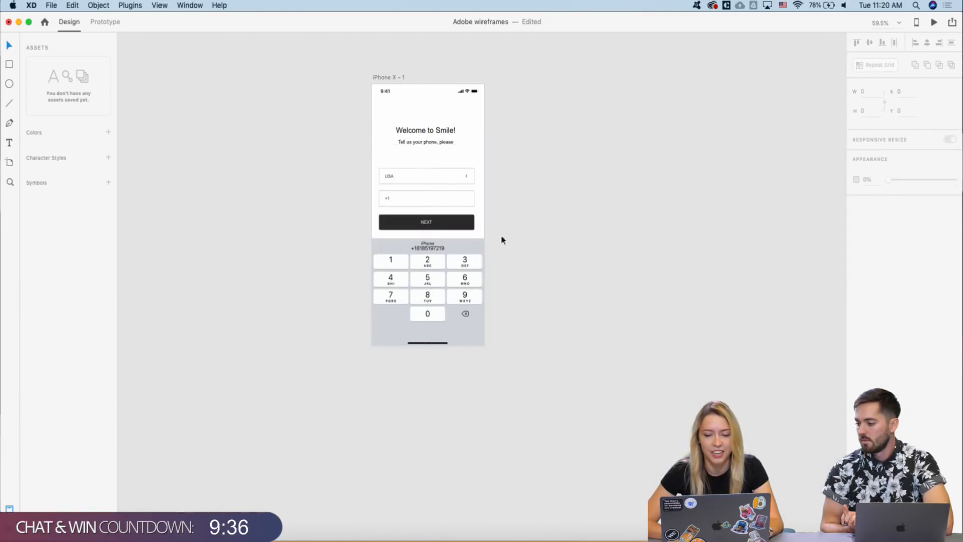
{"action": "scroll", "coordinate": [428, 217], "scroll_direction": "up", "scroll_amount": 5}
{"action": "scroll", "coordinate": [428, 221], "scroll_direction": "down", "scroll_amount": 4}
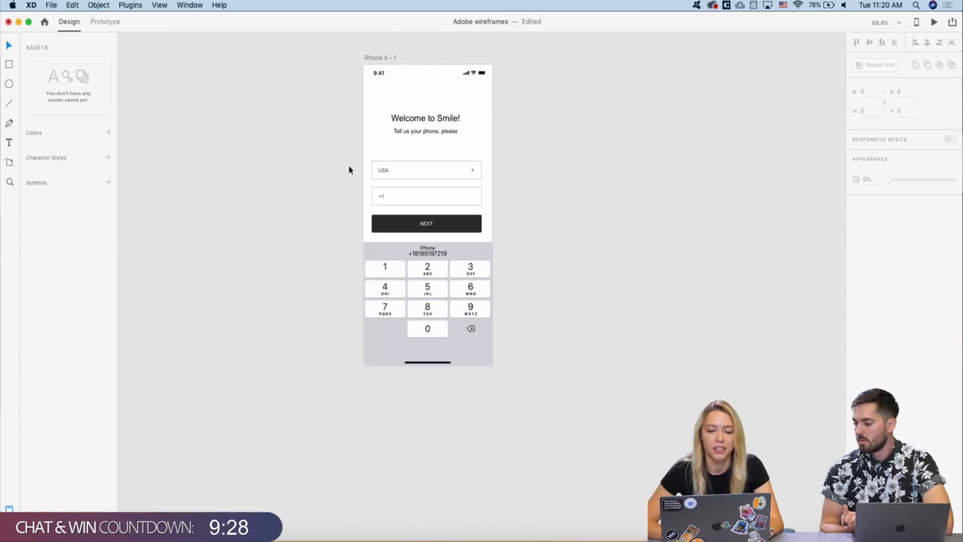
{"action": "scroll", "coordinate": [349, 170], "scroll_direction": "up", "scroll_amount": 1}
{"action": "scroll", "coordinate": [349, 169], "scroll_direction": "right", "scroll_amount": 1}
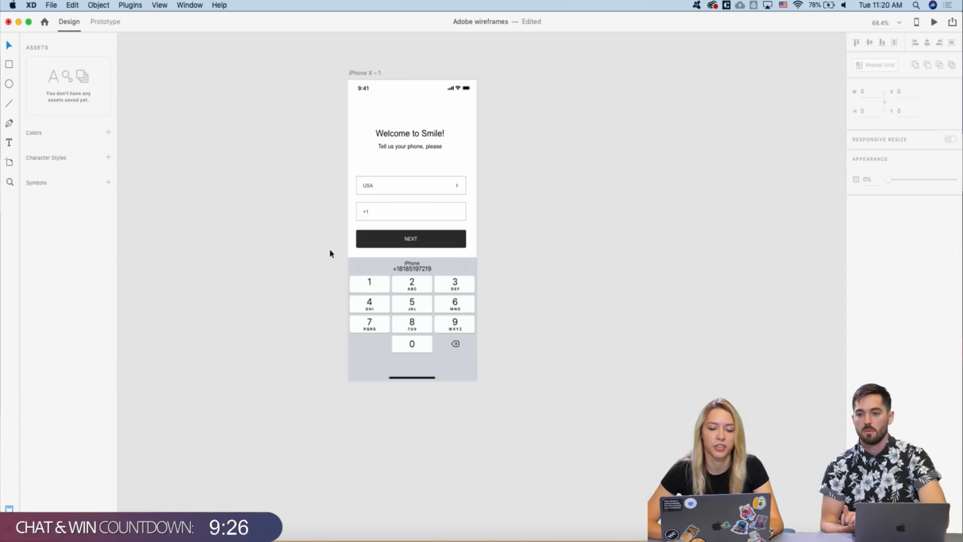
{"action": "scroll", "coordinate": [330, 251], "scroll_direction": "up", "scroll_amount": 2}
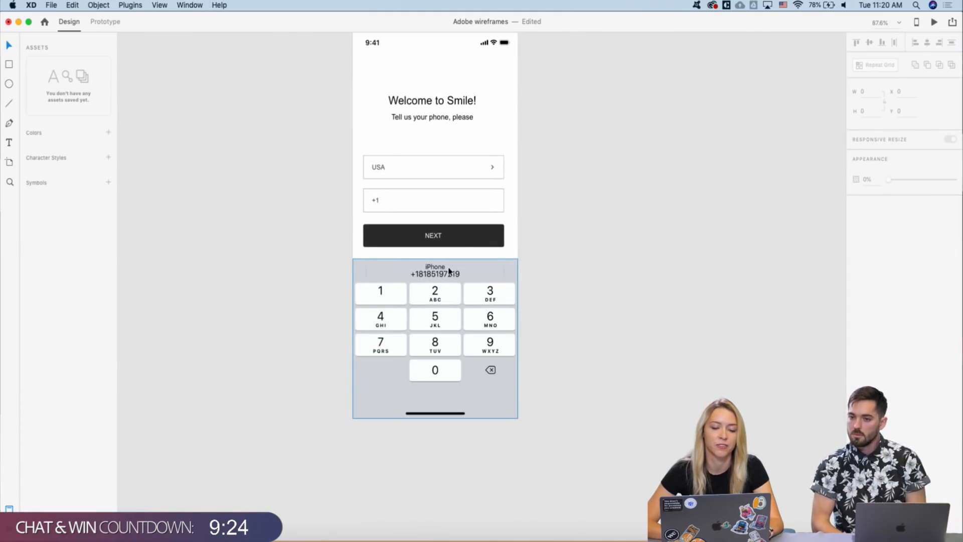
{"action": "scroll", "coordinate": [495, 270], "scroll_direction": "down", "scroll_amount": 2}
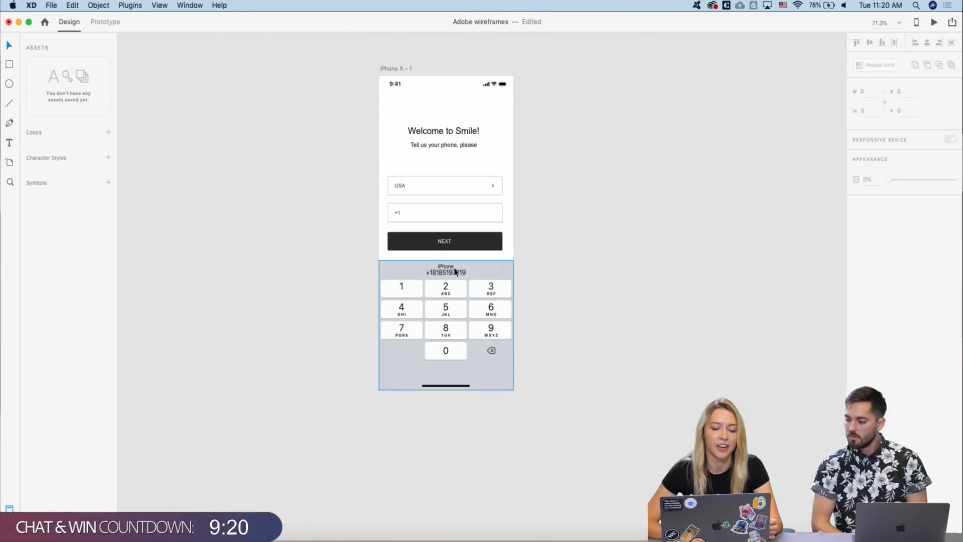
{"action": "scroll", "coordinate": [555, 260], "scroll_direction": "down", "scroll_amount": 3}
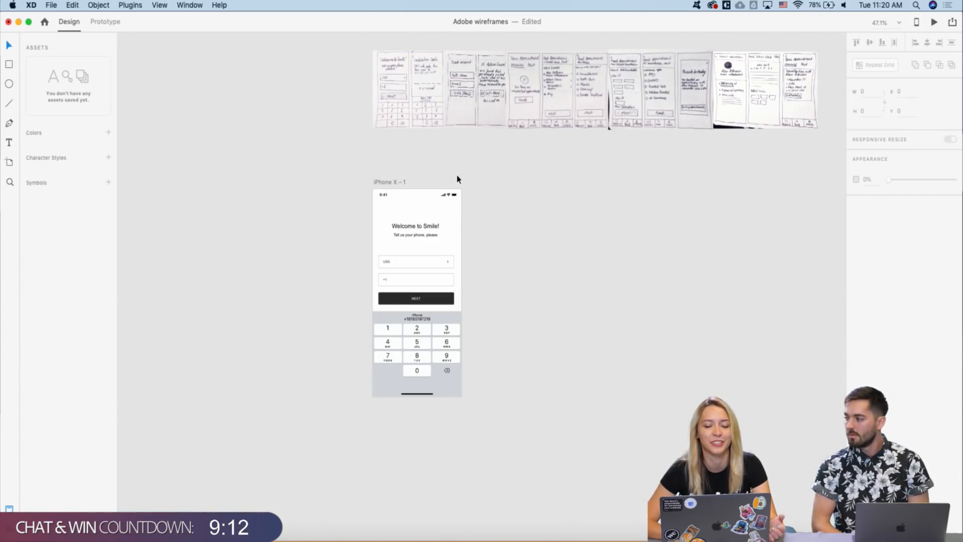
{"action": "scroll", "coordinate": [409, 279], "scroll_direction": "up", "scroll_amount": 5}
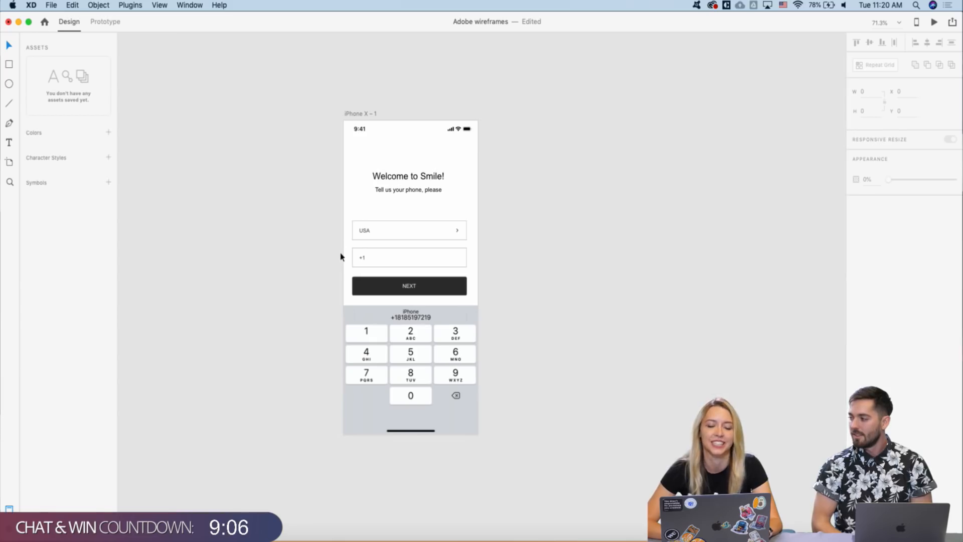
{"action": "scroll", "coordinate": [338, 227], "scroll_direction": "down", "scroll_amount": 1}
{"action": "scroll", "coordinate": [338, 227], "scroll_direction": "right", "scroll_amount": 1}
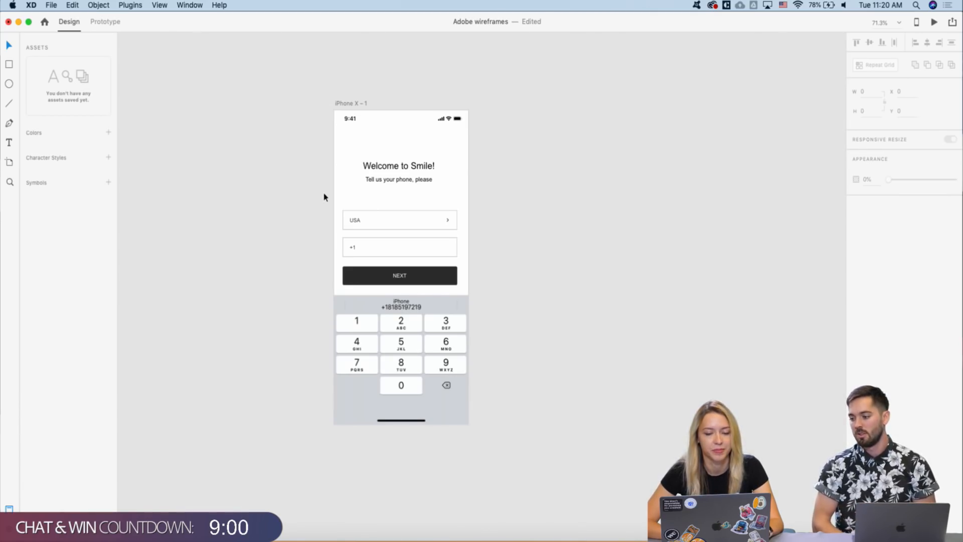
{"action": "scroll", "coordinate": [323, 197], "scroll_direction": "down", "scroll_amount": 3}
- Option-drag the iPhone X – 1 artboard rightward to create the duplicate iPhone X – 2
{"action": "left_click_drag", "start_coordinate": [324, 198], "coordinate": [418, 256]}
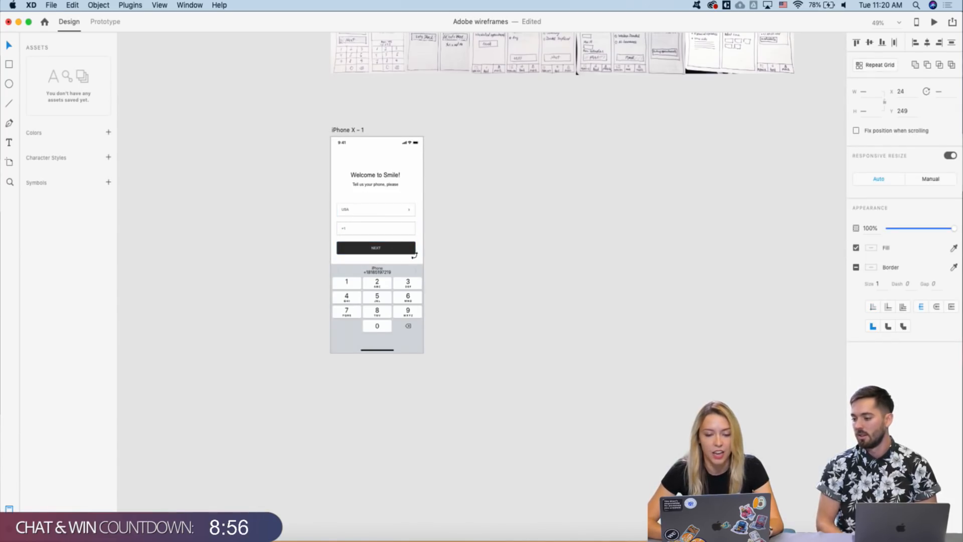
{"action": "left_click", "coordinate": [288, 236]}
{"action": "scroll", "coordinate": [344, 270], "scroll_direction": "up", "scroll_amount": 3}
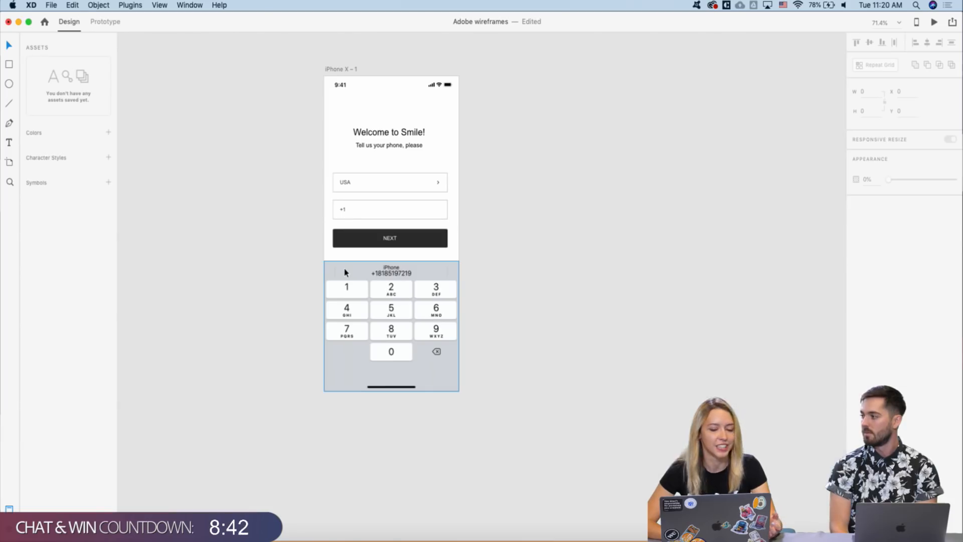
{"action": "left_click", "coordinate": [401, 268]}
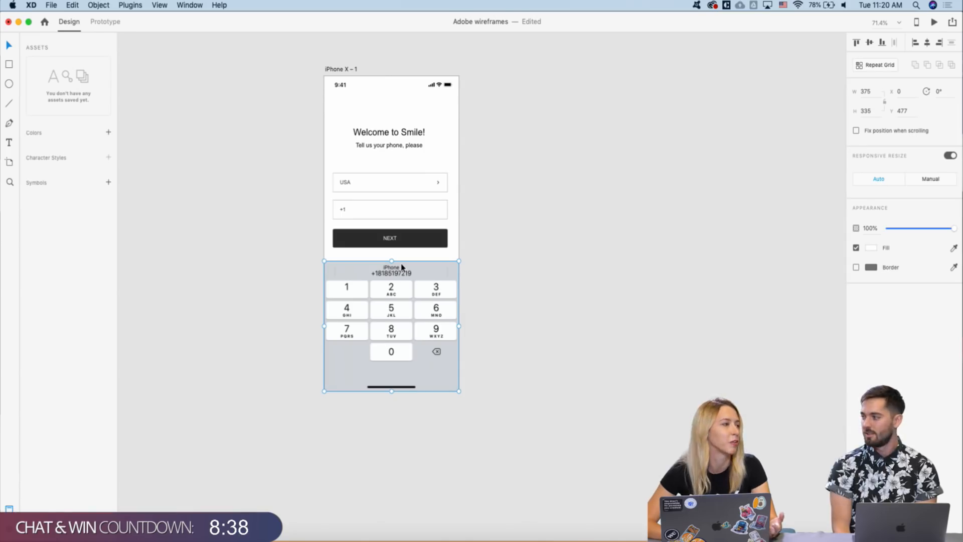
{"action": "scroll", "coordinate": [310, 221], "scroll_direction": "down", "scroll_amount": 5}
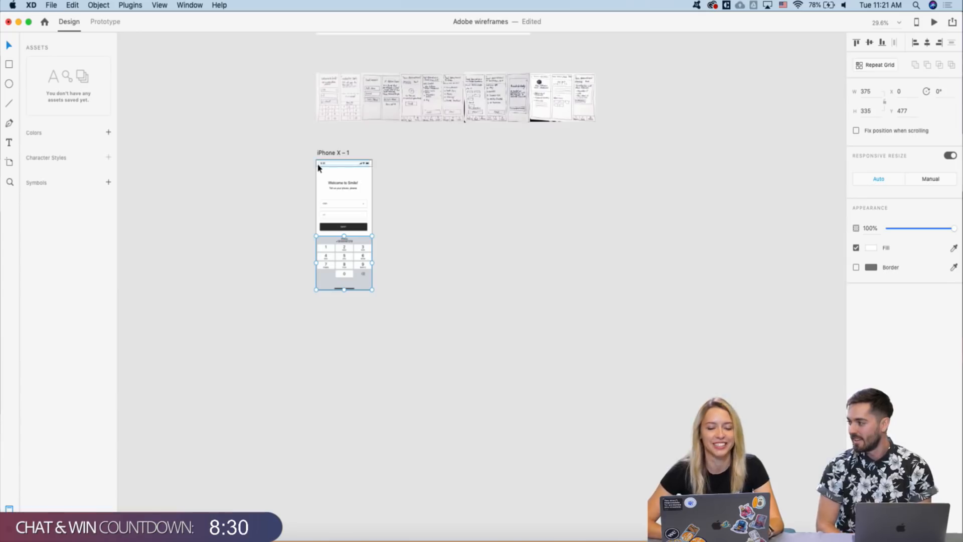
{"action": "scroll", "coordinate": [317, 164], "scroll_direction": "up", "scroll_amount": 2}
{"action": "scroll", "coordinate": [308, 120], "scroll_direction": "up", "scroll_amount": 2}
{"action": "scroll", "coordinate": [308, 120], "scroll_direction": "up", "scroll_amount": 1}
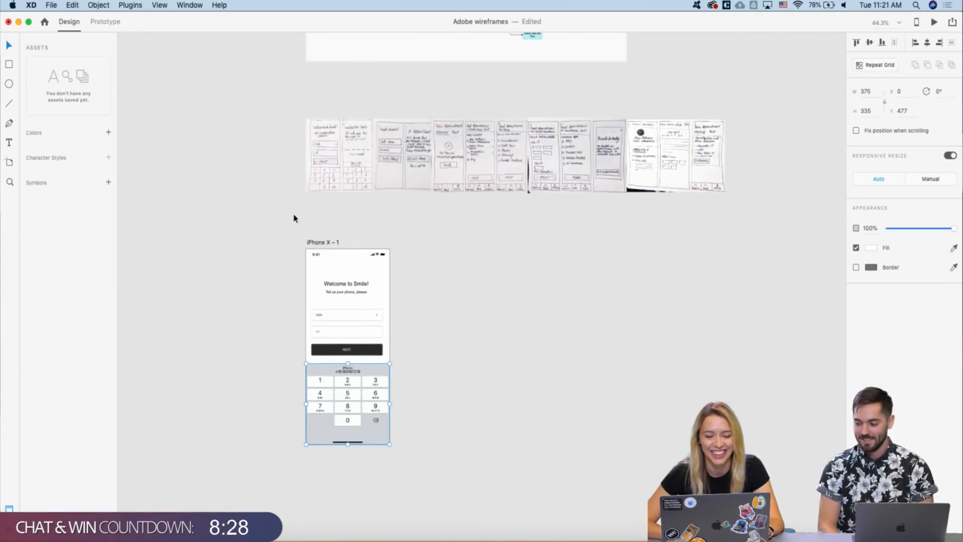
{"action": "scroll", "coordinate": [312, 245], "scroll_direction": "down", "scroll_amount": 2}
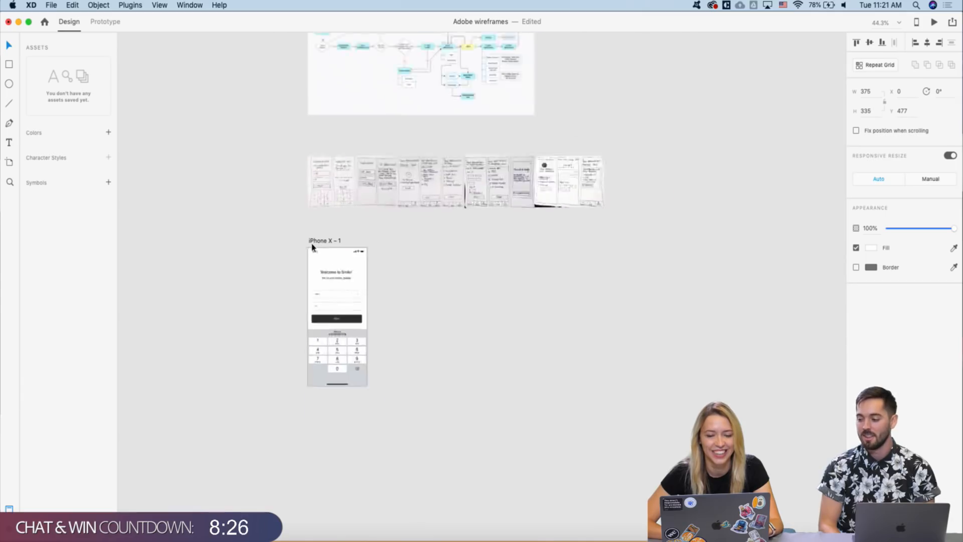
{"action": "left_click", "coordinate": [360, 246]}
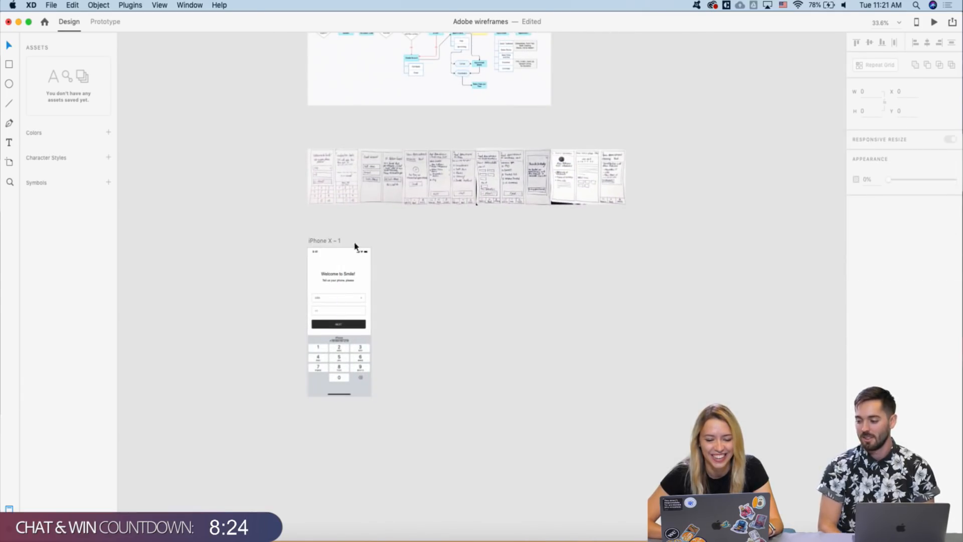
{"action": "left_click_drag", "start_coordinate": [316, 241], "coordinate": [386, 246]}
{"action": "left_click", "coordinate": [346, 251]}
{"action": "scroll", "coordinate": [350, 273], "scroll_direction": "up", "scroll_amount": 3}
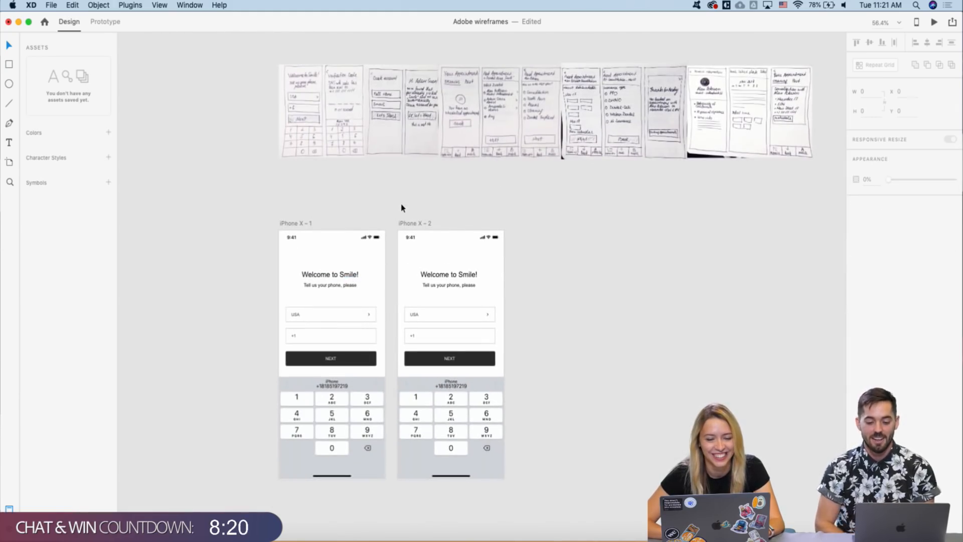
{"action": "scroll", "coordinate": [400, 208], "scroll_direction": "up", "scroll_amount": 2}
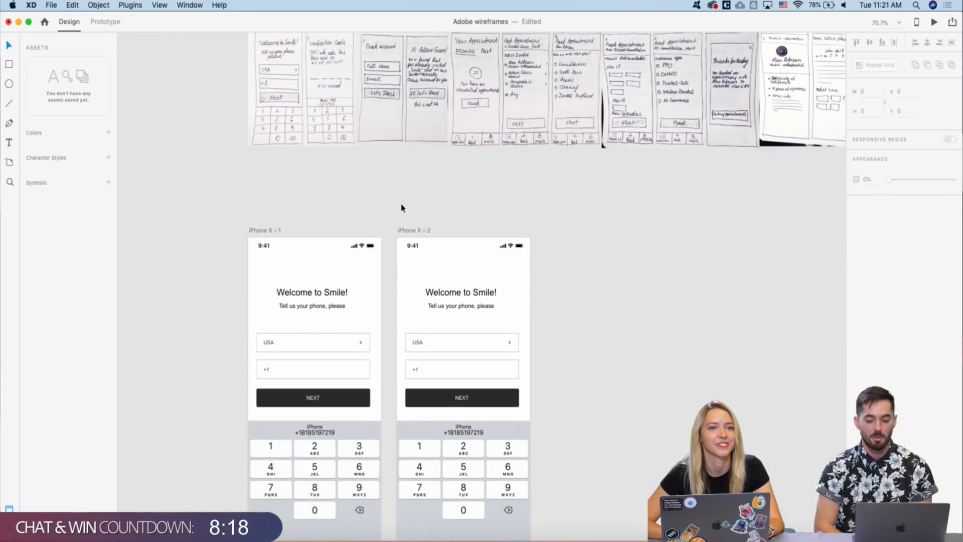
{"action": "scroll", "coordinate": [400, 209], "scroll_direction": "down", "scroll_amount": 2}
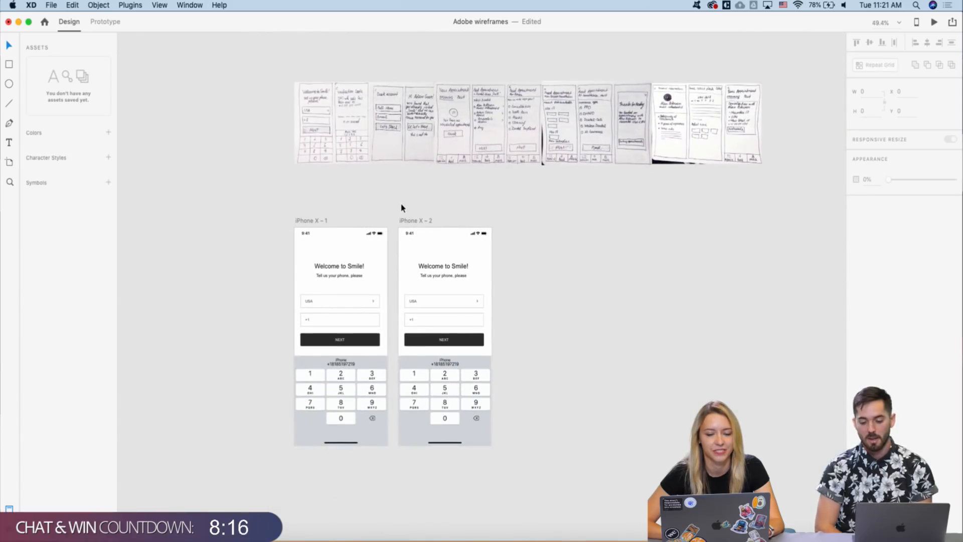
{"action": "scroll", "coordinate": [404, 265], "scroll_direction": "left", "scroll_amount": 2}
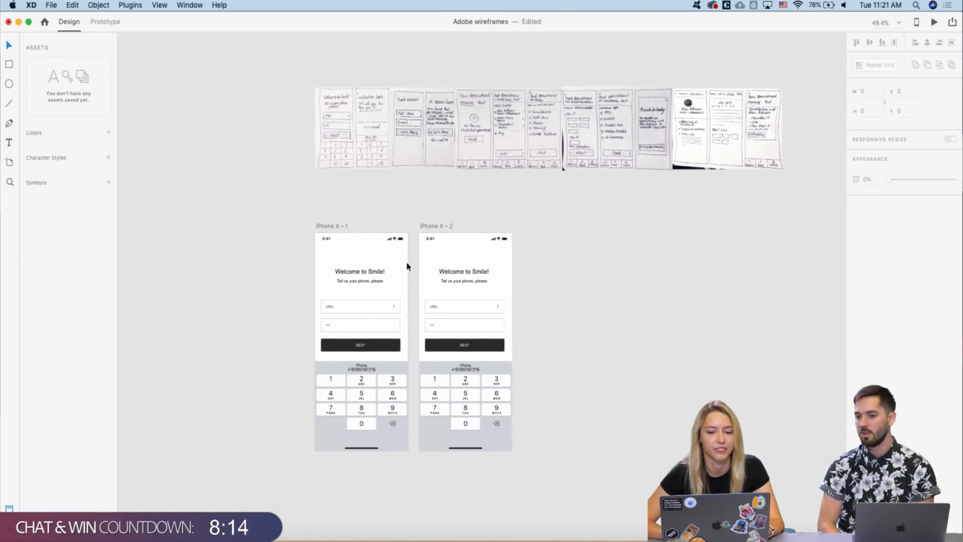
{"action": "left_click", "coordinate": [436, 229]}
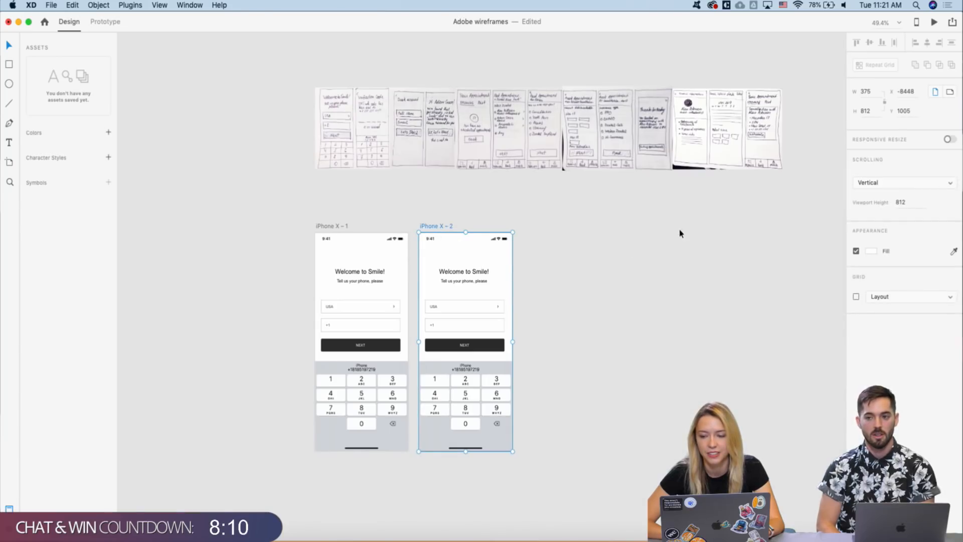
{"action": "left_click", "coordinate": [950, 140]}
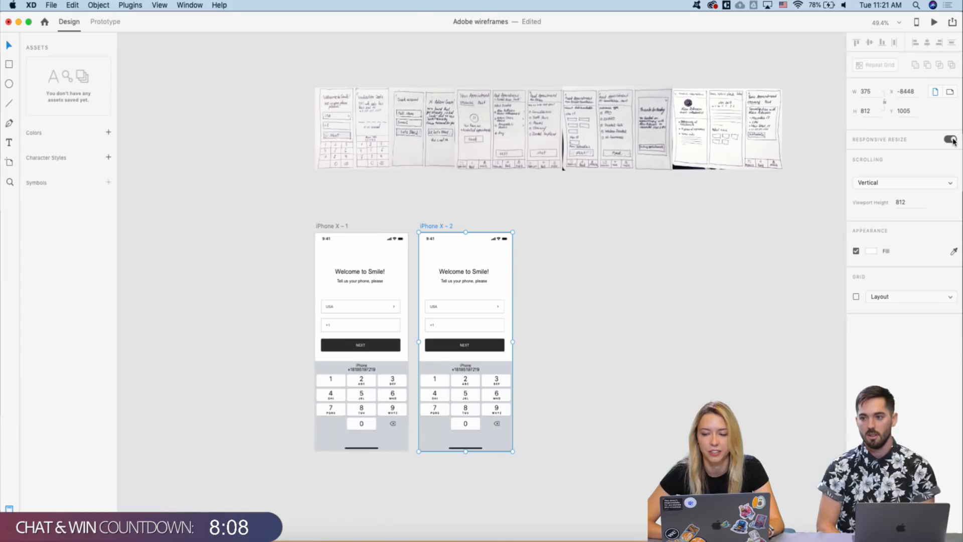
{"action": "left_click", "coordinate": [949, 140]}
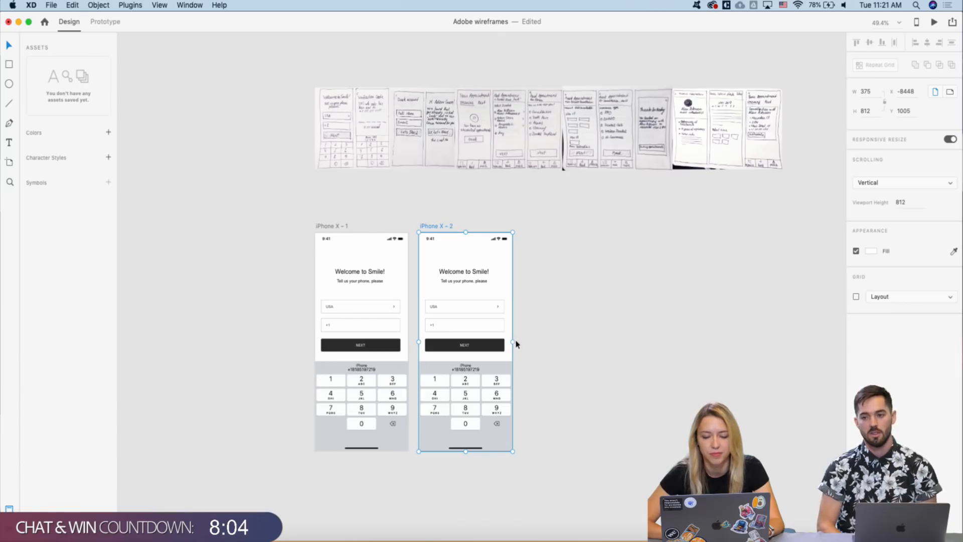
{"action": "mouse_move", "coordinate": [511, 342]}
{"action": "left_mouse_down"}
{"action": "mouse_move", "coordinate": [673, 356]}
{"action": "mouse_move", "coordinate": [512, 341]}
{"action": "left_mouse_up"}
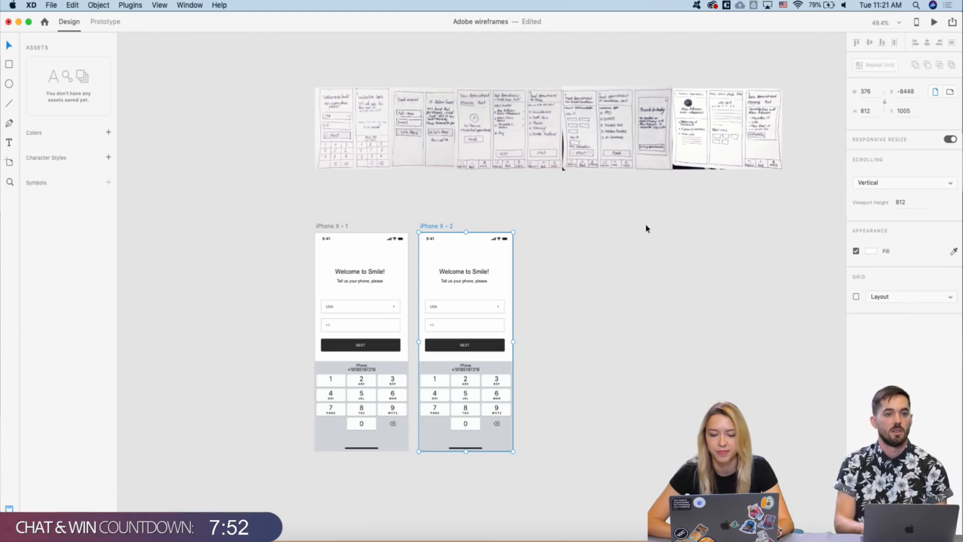
{"action": "left_click", "coordinate": [565, 239]}
{"action": "scroll", "coordinate": [462, 268], "scroll_direction": "up", "scroll_amount": 2}
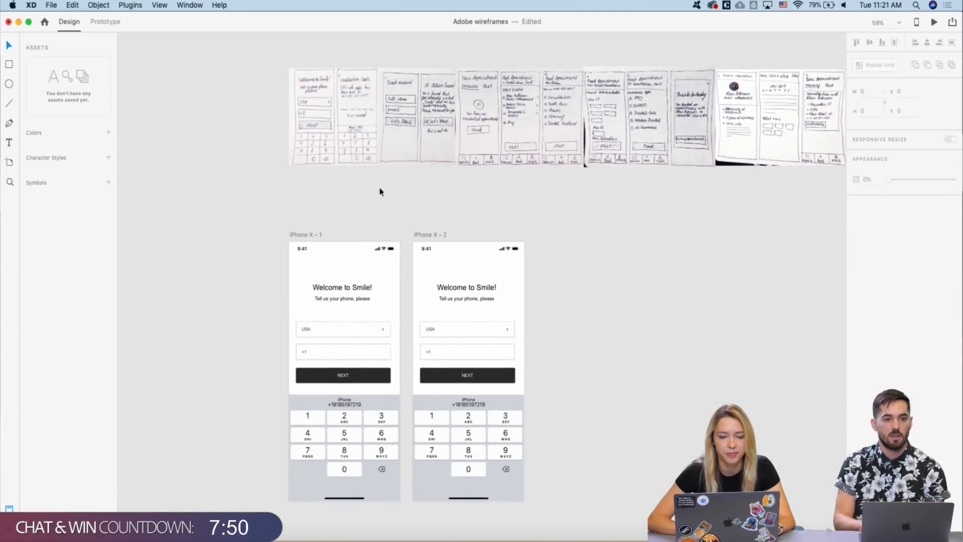
{"action": "scroll", "coordinate": [385, 187], "scroll_direction": "up", "scroll_amount": 3}
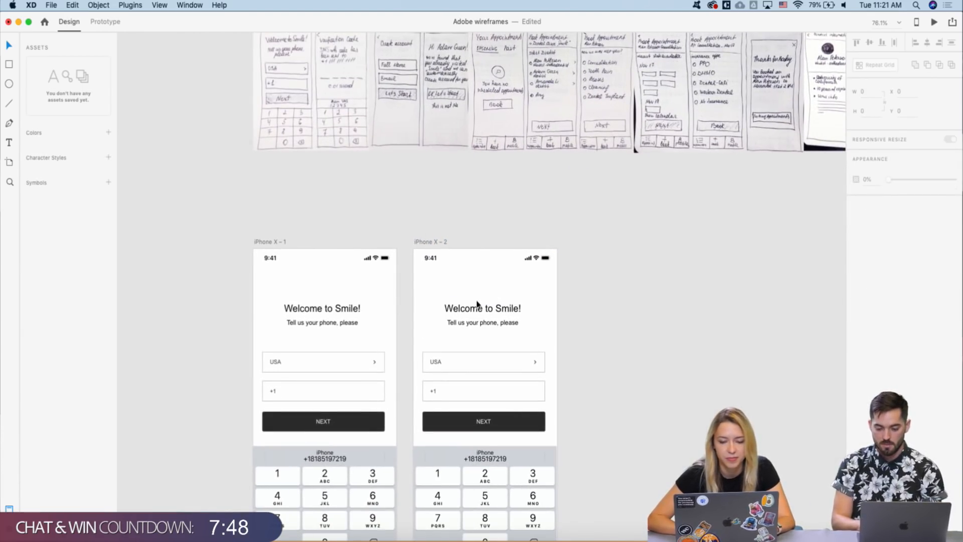
- Replace the 'Welcome to Smile!' heading on iPhone X – 2 with 'Verification Code'
{"action": "left_click", "coordinate": [471, 308]}
{"action": "double_click", "coordinate": [471, 309]}
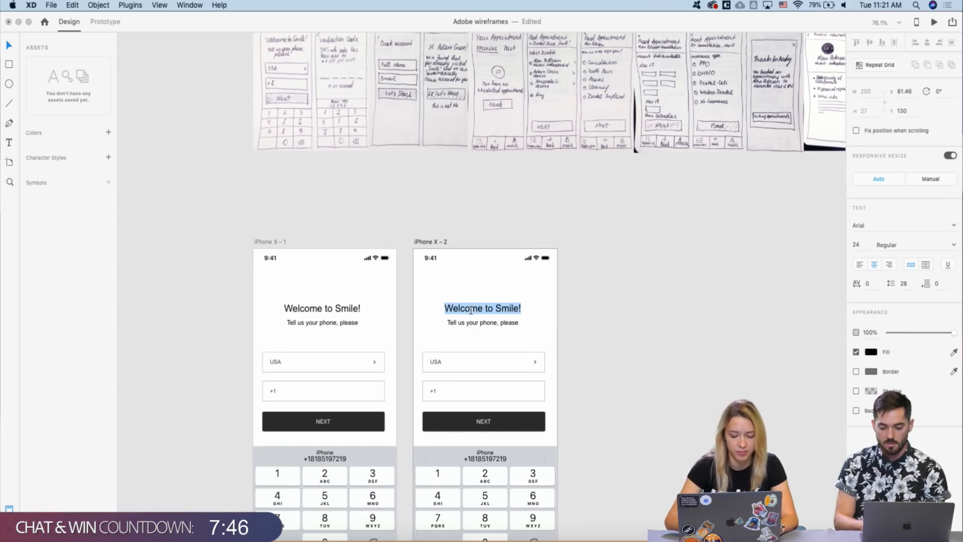
{"action": "type", "text": "Verificati"}
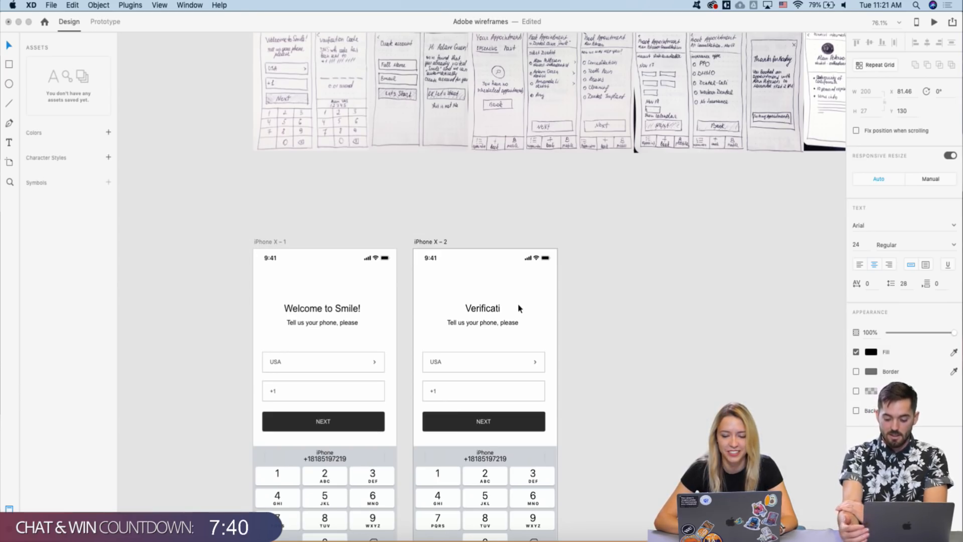
{"action": "left_click", "coordinate": [503, 306]}
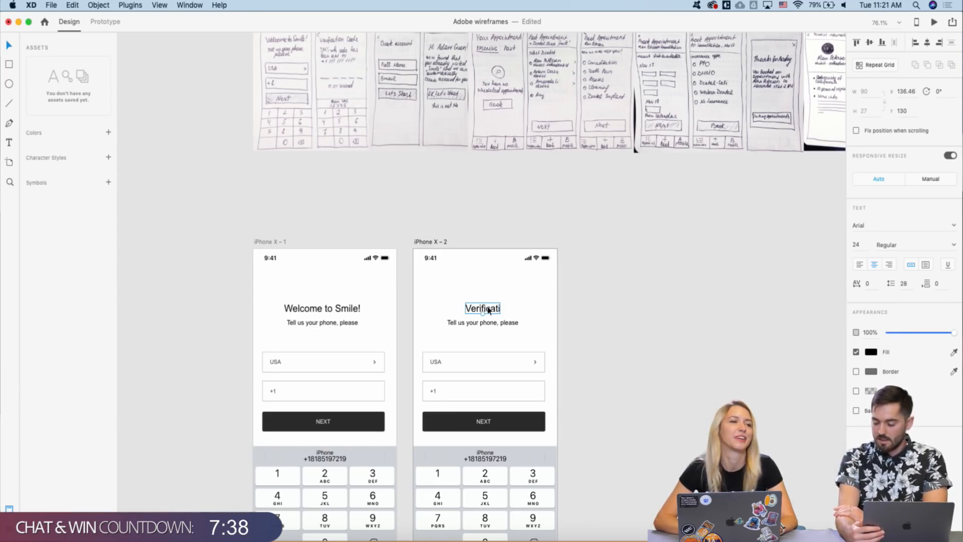
{"action": "double_click", "coordinate": [487, 310]}
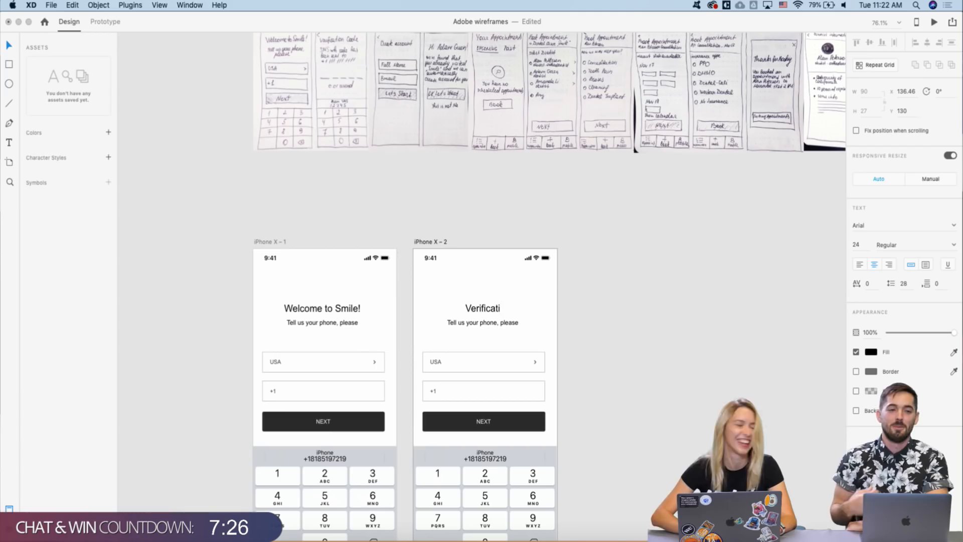
{"action": "type", "text": "o"}
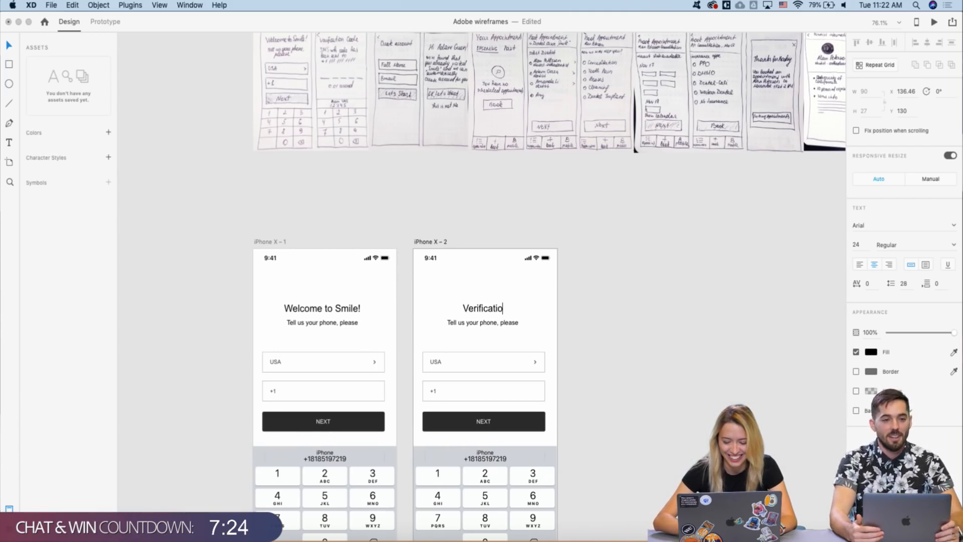
{"action": "type", "text": "n Code"}
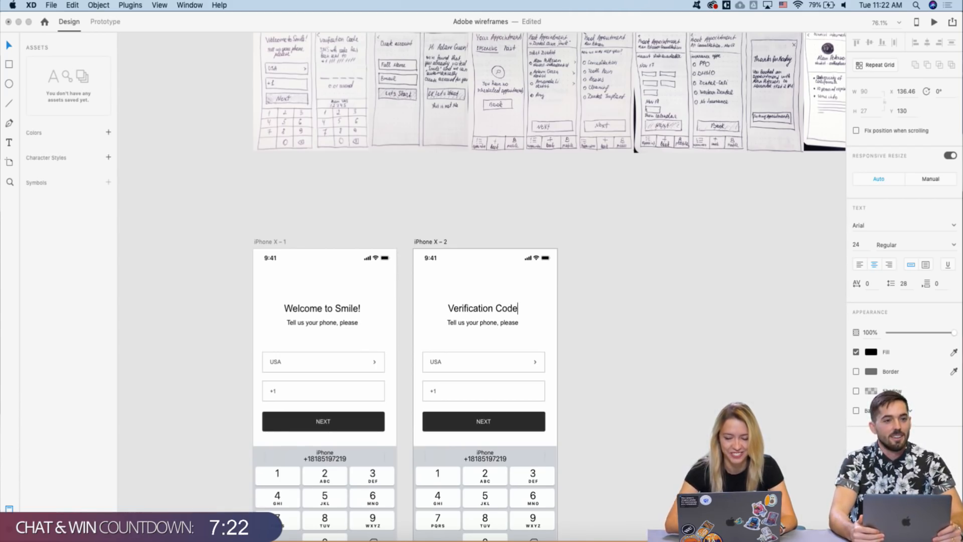
{"action": "key", "text": "Escape"}
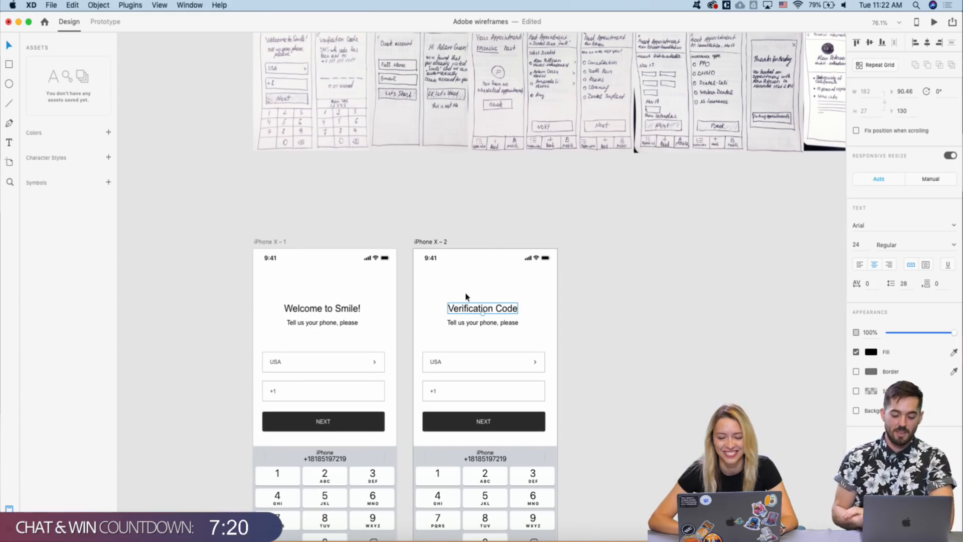
{"action": "scroll", "coordinate": [456, 326], "scroll_direction": "up", "scroll_amount": 2}
{"action": "left_click", "coordinate": [457, 323]}
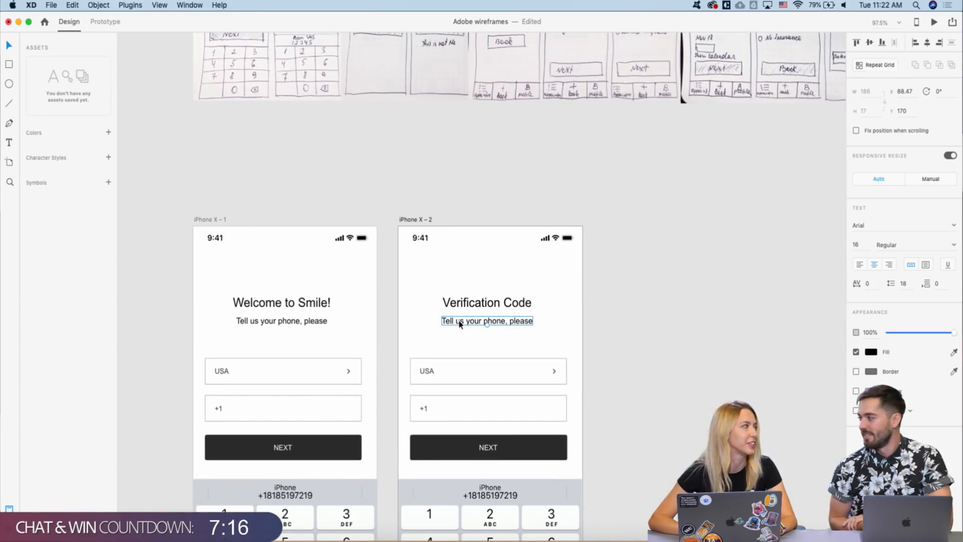
- Replace the subtitle text with 'SMS with code has been sent to'
{"action": "double_click", "coordinate": [458, 322]}
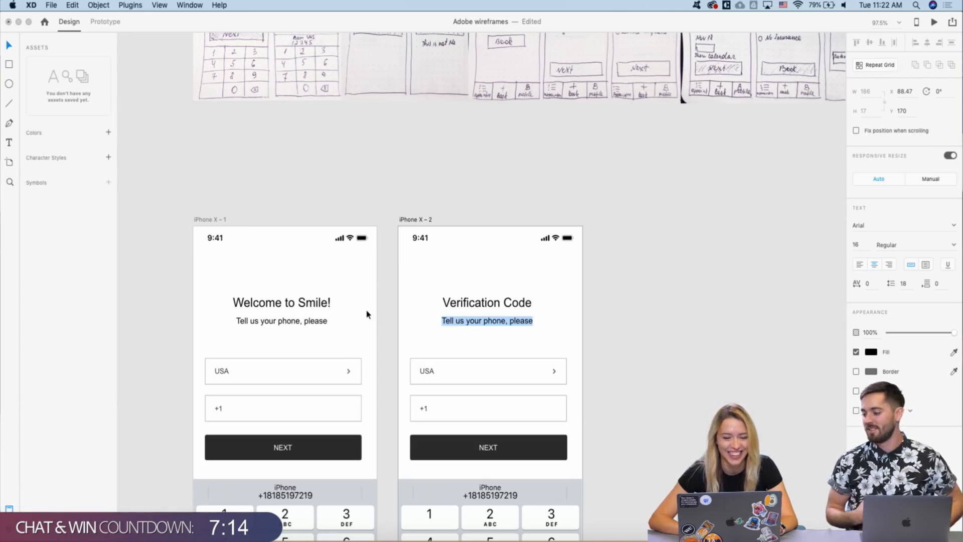
{"action": "key", "text": "Escape"}
{"action": "scroll", "coordinate": [367, 314], "scroll_direction": "down", "scroll_amount": 2}
{"action": "scroll", "coordinate": [367, 314], "scroll_direction": "down", "scroll_amount": 3}
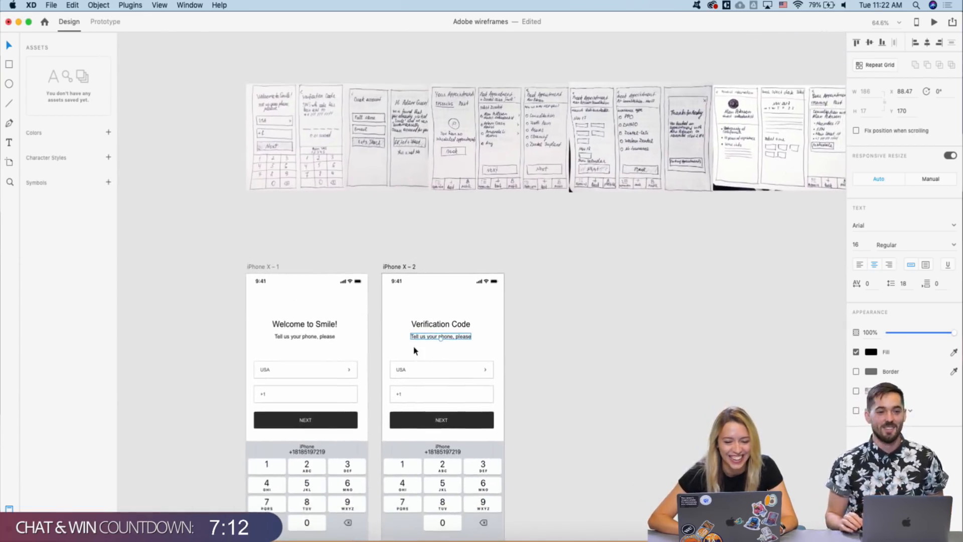
{"action": "scroll", "coordinate": [416, 346], "scroll_direction": "up", "scroll_amount": 3}
{"action": "scroll", "coordinate": [445, 346], "scroll_direction": "down", "scroll_amount": 3}
{"action": "left_click", "coordinate": [437, 337]}
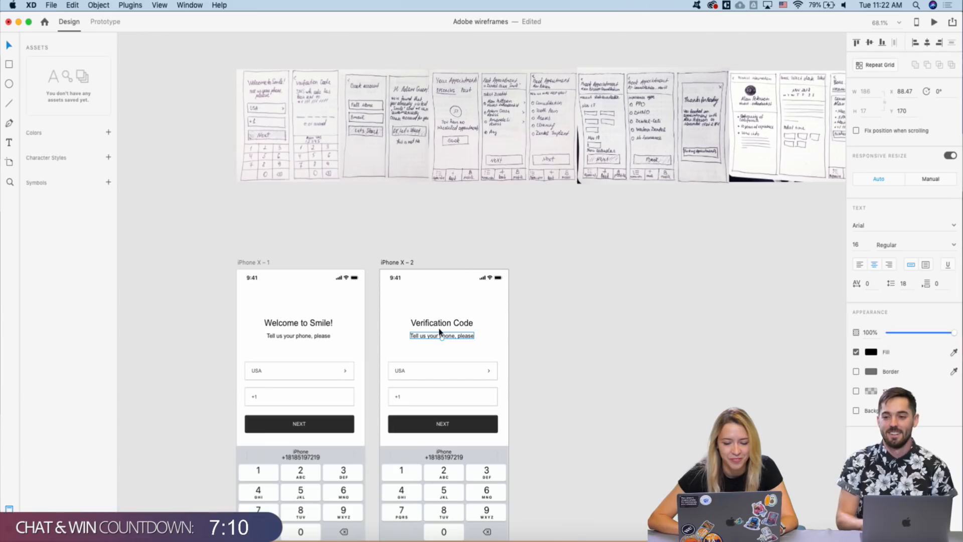
{"action": "double_click", "coordinate": [425, 337]}
{"action": "type", "text": "S"}
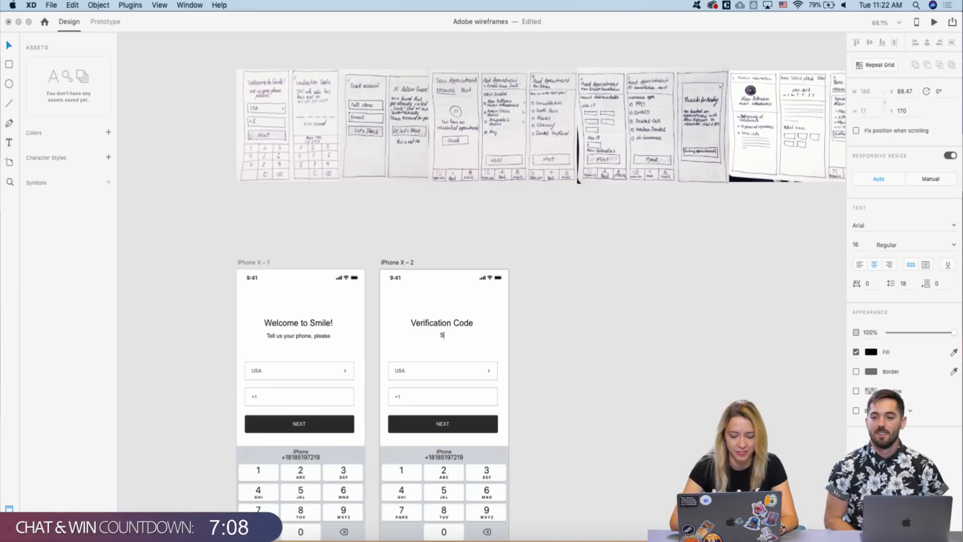
{"action": "type", "text": "MS with"}
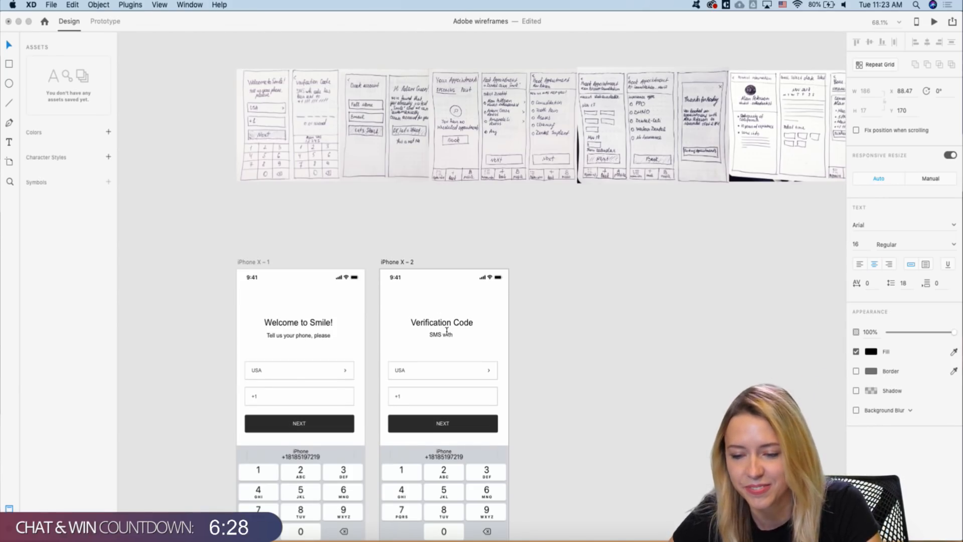
{"action": "type", "text": "code"}
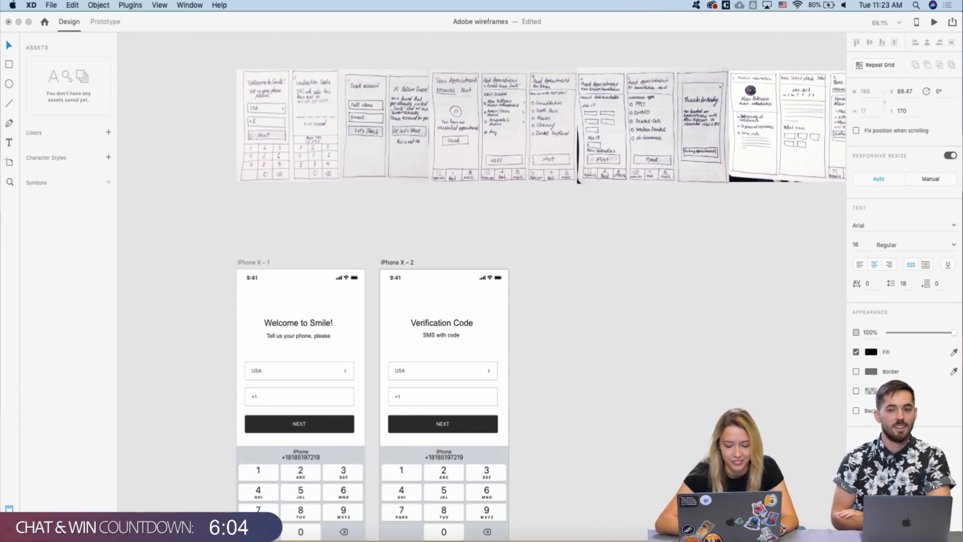
{"action": "type", "text": "has"}
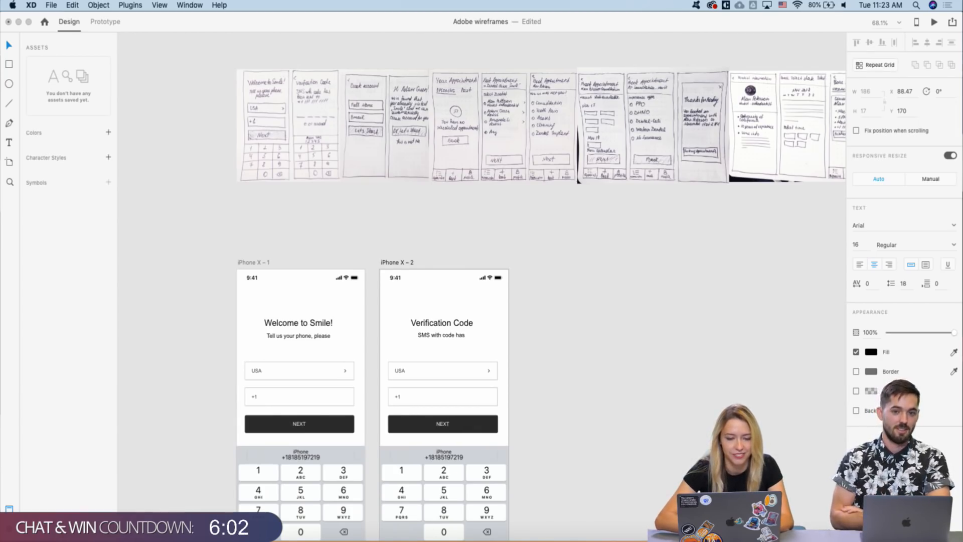
{"action": "type", "text": " bee"}
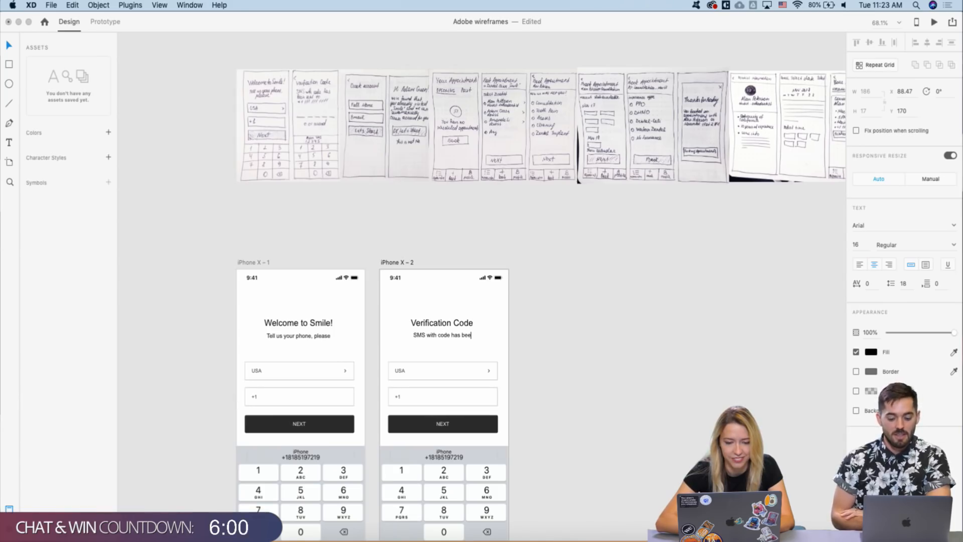
{"action": "type", "text": "n sent"}
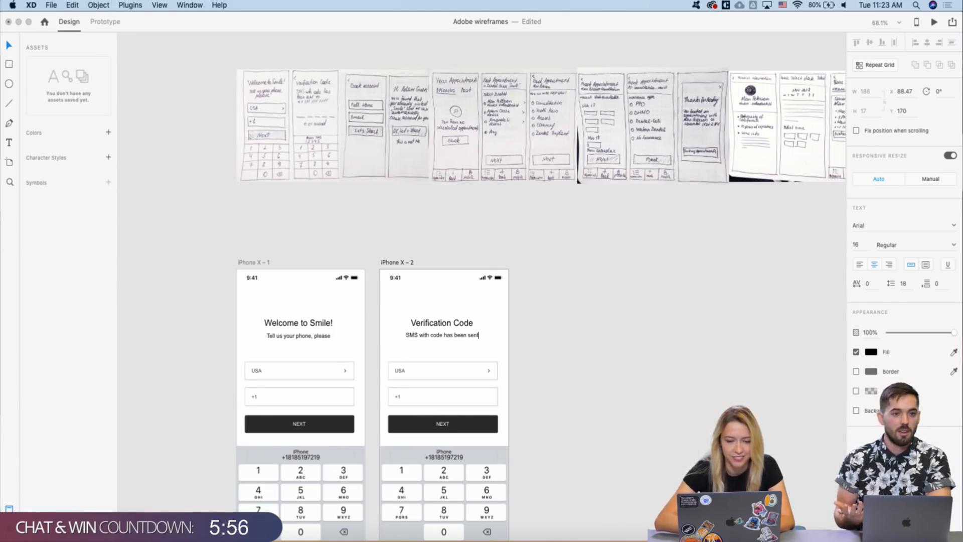
{"action": "type", "text": " to"}
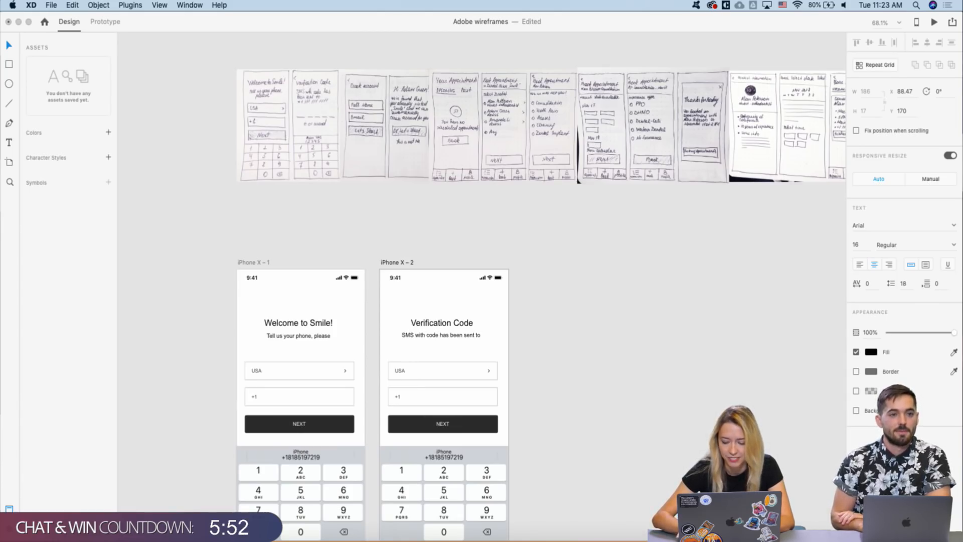
{"action": "key", "text": "Return"}
{"action": "type", "text": "+1"}
{"action": "type", "text": " !!!"}
{"action": "key", "text": "BackSpace"}
{"action": "key", "text": "BackSpace"}
{"action": "type", "text": "111 11"}
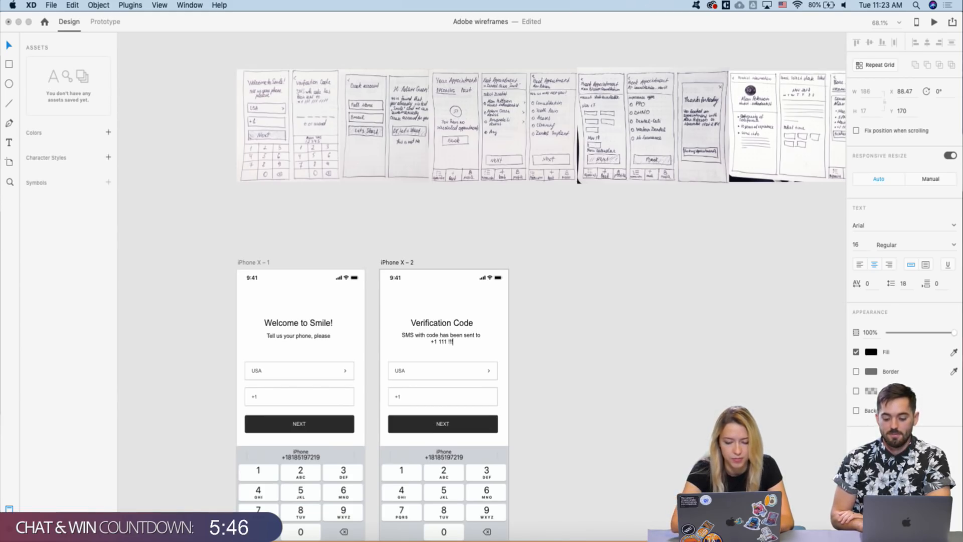
{"action": "key", "text": "BackSpace"}
{"action": "type", "text": "111 111"}
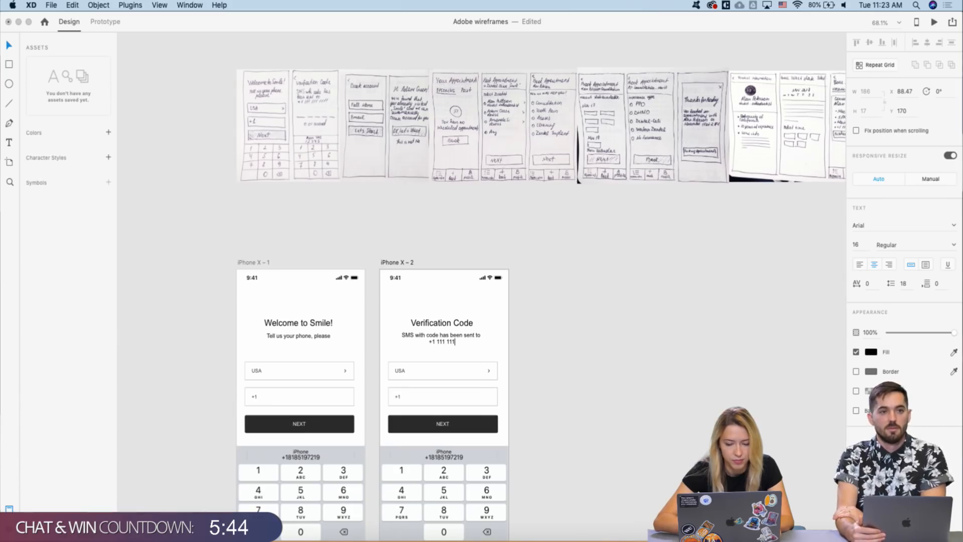
{"action": "type", "text": "111"}
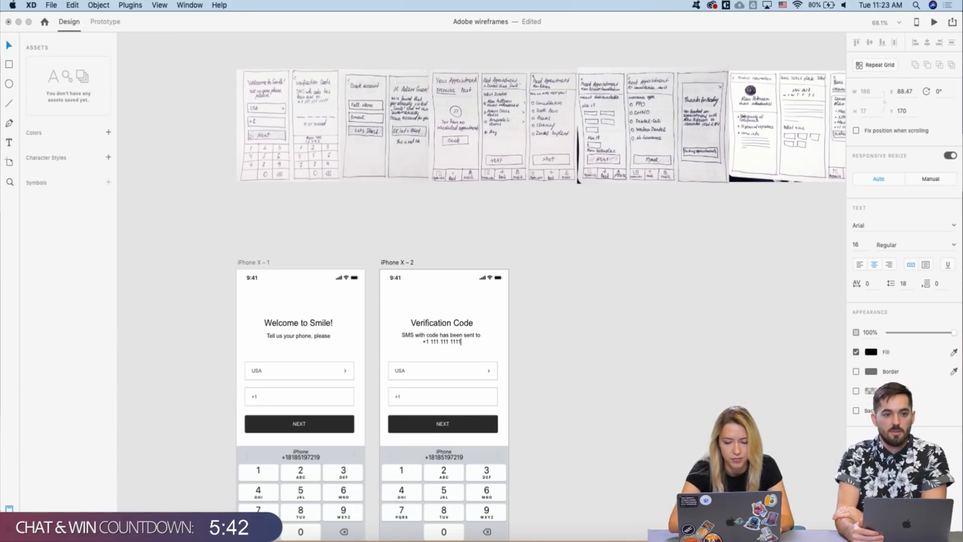
{"action": "key", "text": "Escape"}
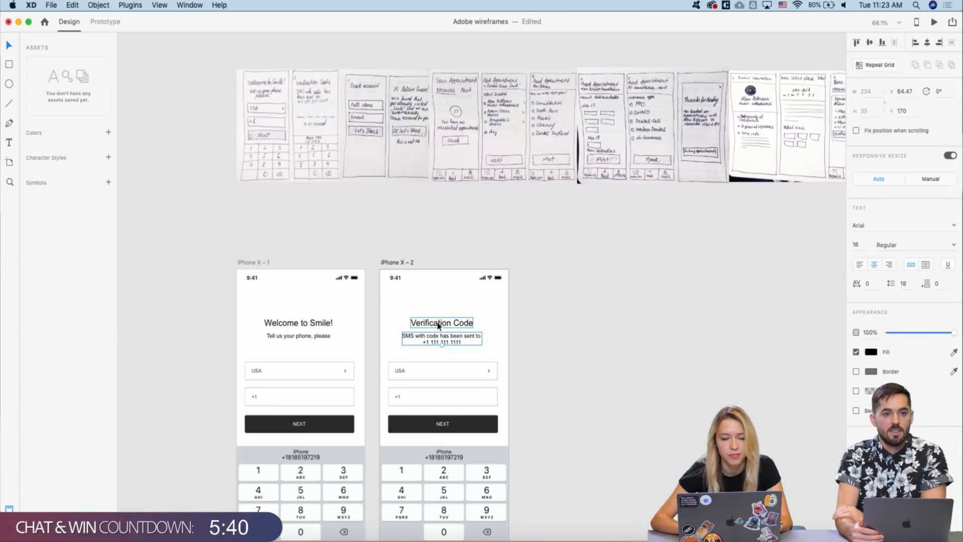
{"action": "key", "text": "Escape"}
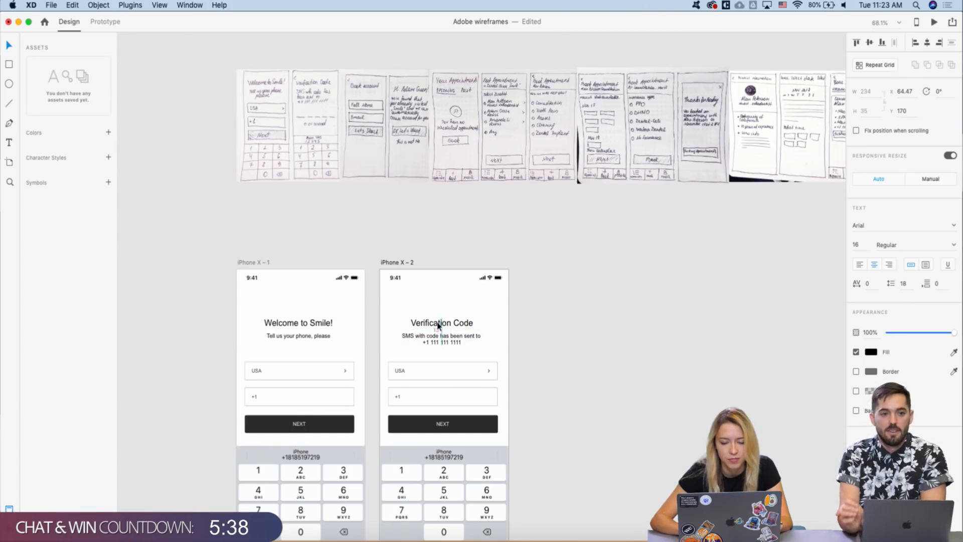
- Marquee-select and delete the USA and +1 input fields on iPhone X – 2
{"action": "left_click", "coordinate": [520, 363]}
{"action": "left_click_drag", "start_coordinate": [503, 355], "coordinate": [381, 408]}
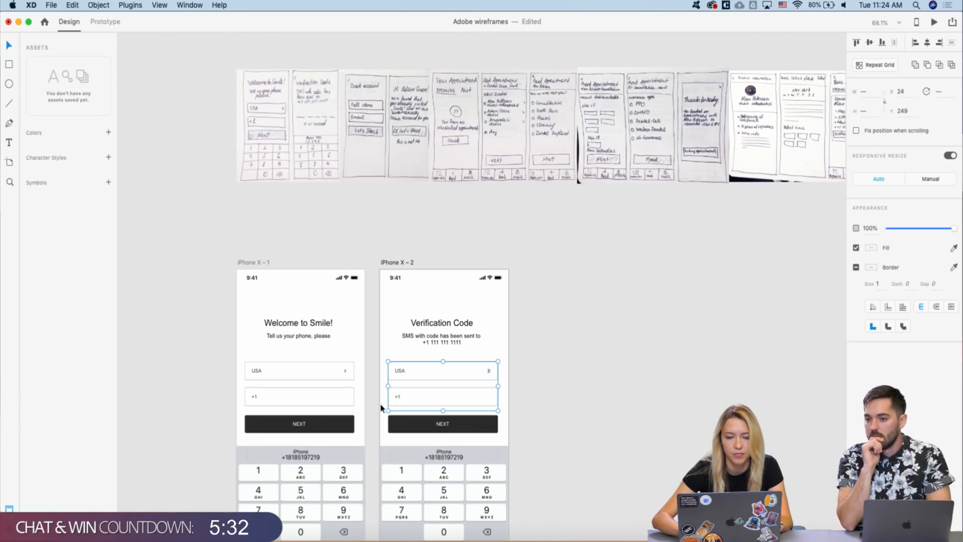
{"action": "key", "text": "BackSpace"}
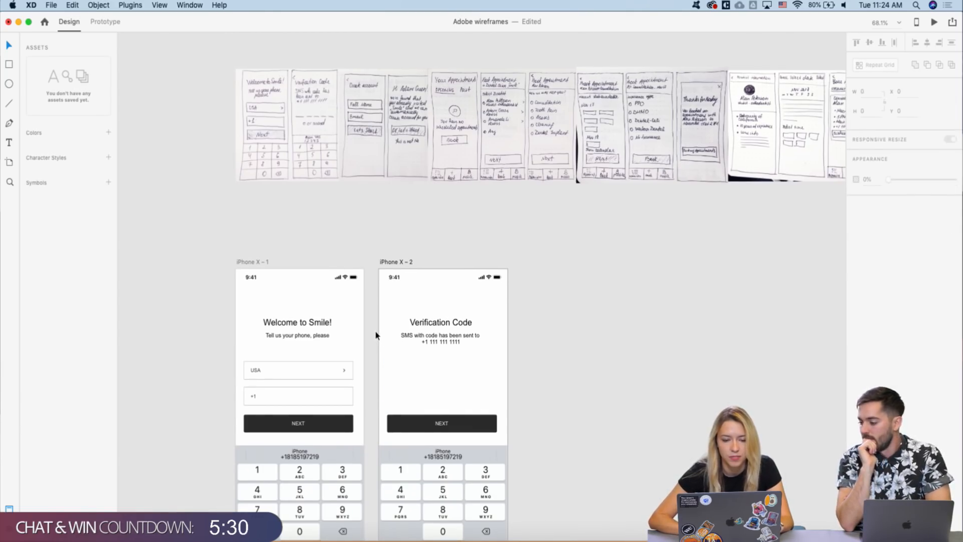
{"action": "scroll", "coordinate": [378, 338], "scroll_direction": "down", "scroll_amount": 3}
{"action": "scroll", "coordinate": [375, 338], "scroll_direction": "up", "scroll_amount": 5}
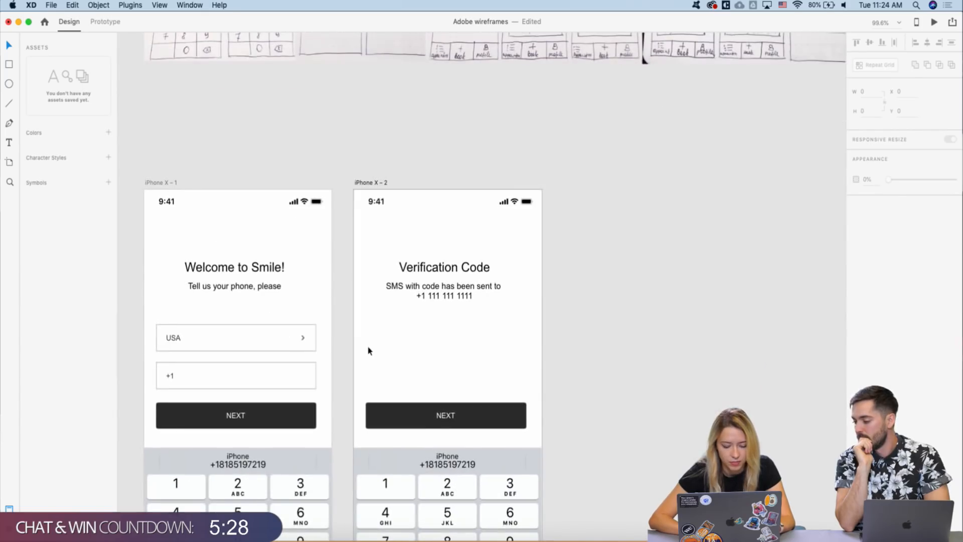
- Draw a short horizontal underline below the SMS subtitle with the Pen tool
{"action": "key", "text": "r"}
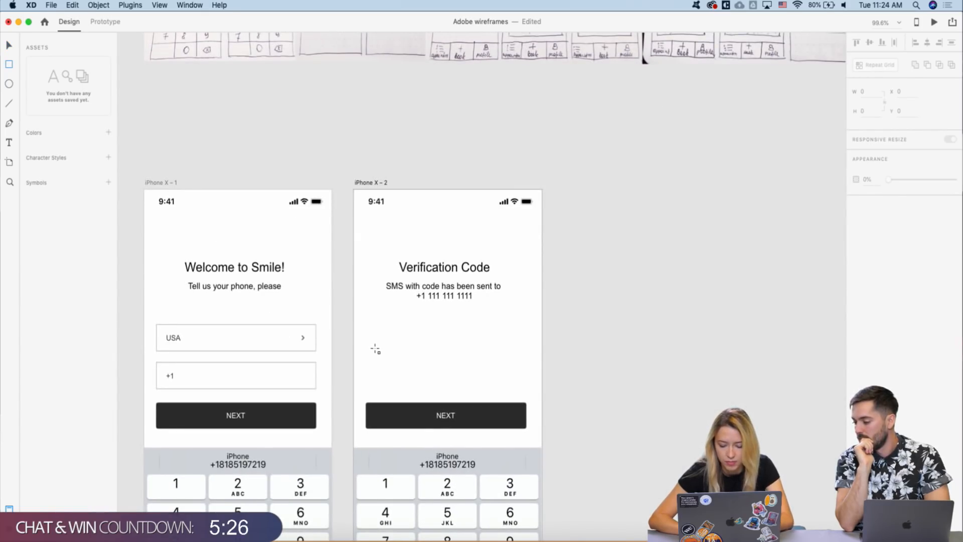
{"action": "key", "text": "p"}
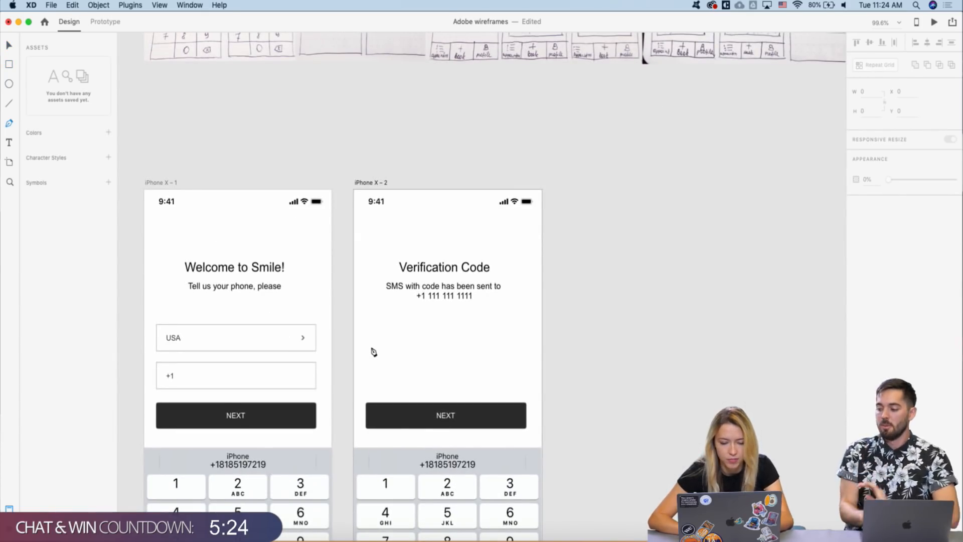
{"action": "left_click", "coordinate": [370, 349]}
{"action": "left_click", "coordinate": [393, 350]}
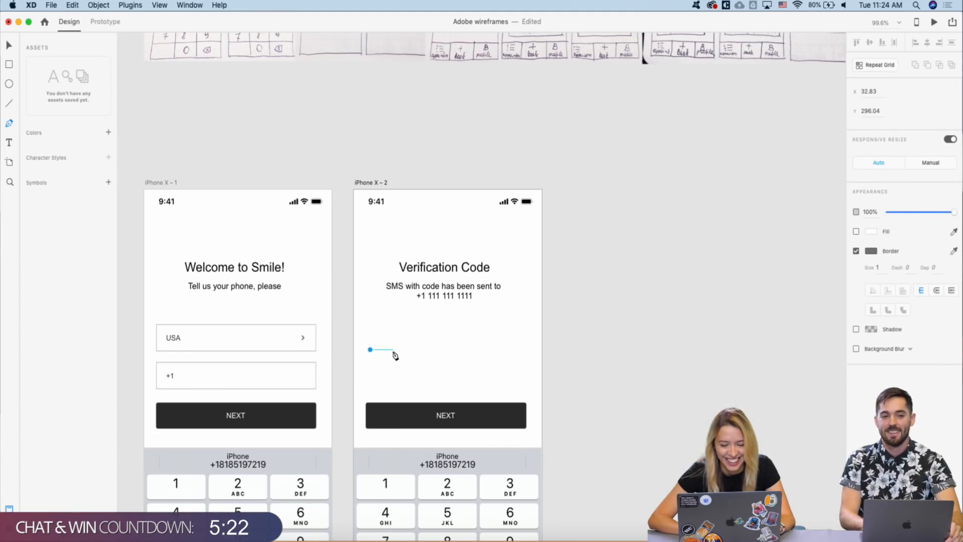
{"action": "left_click_drag", "start_coordinate": [394, 350], "coordinate": [389, 350]}
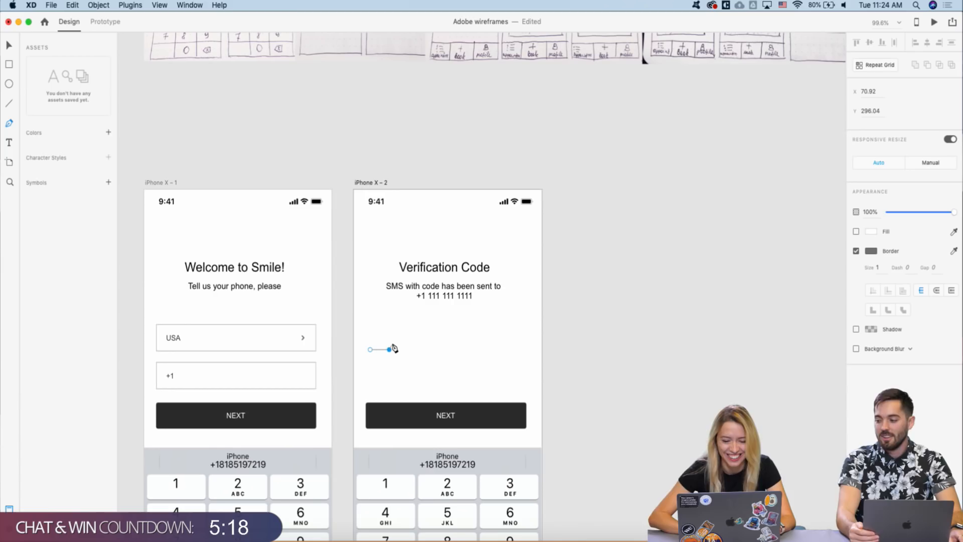
{"action": "key", "text": "Escape"}
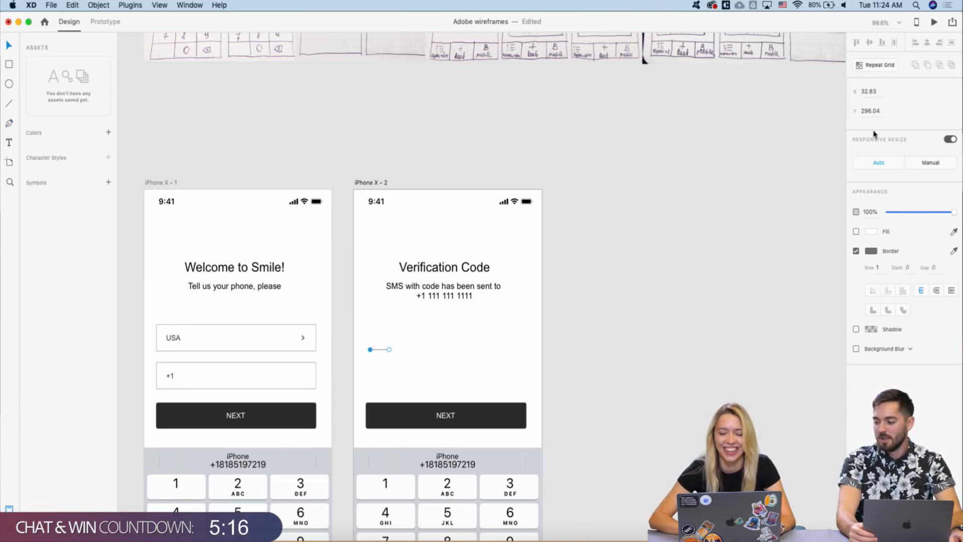
- Turn the underline into a Repeat Grid stretched across the screen width
{"action": "left_click", "coordinate": [875, 65]}
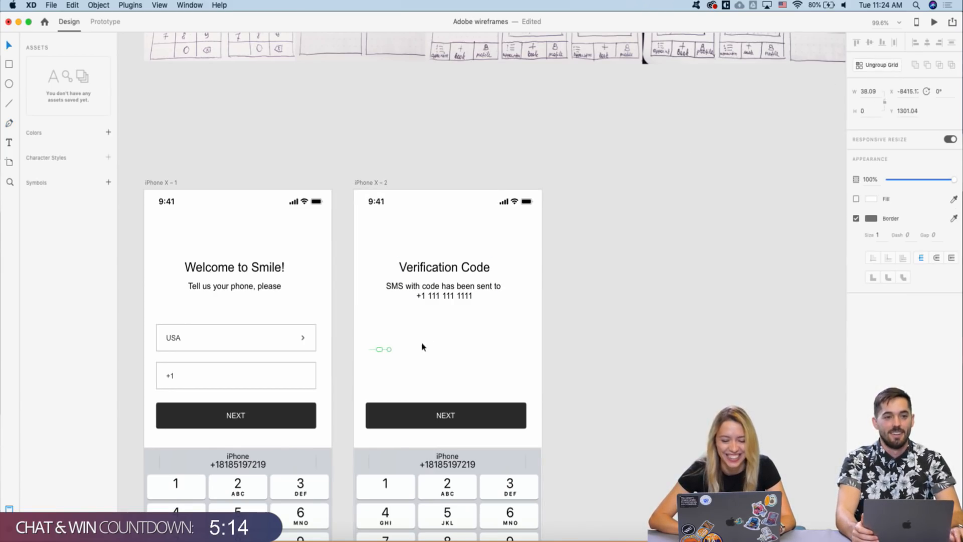
{"action": "left_click_drag", "start_coordinate": [391, 349], "coordinate": [471, 351]}
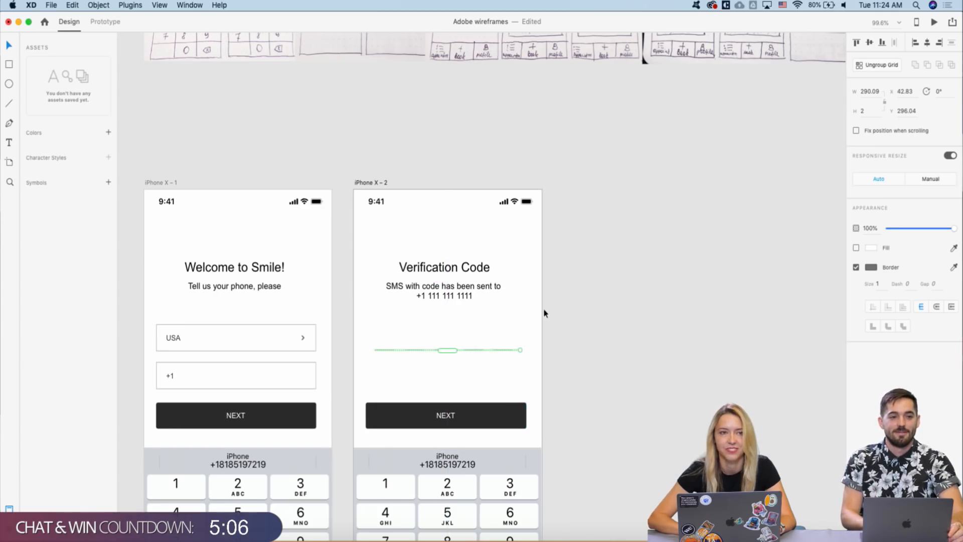
{"action": "scroll", "coordinate": [545, 312], "scroll_direction": "down", "scroll_amount": 3}
{"action": "scroll", "coordinate": [456, 302], "scroll_direction": "up", "scroll_amount": 3}
{"action": "scroll", "coordinate": [455, 302], "scroll_direction": "down", "scroll_amount": 4}
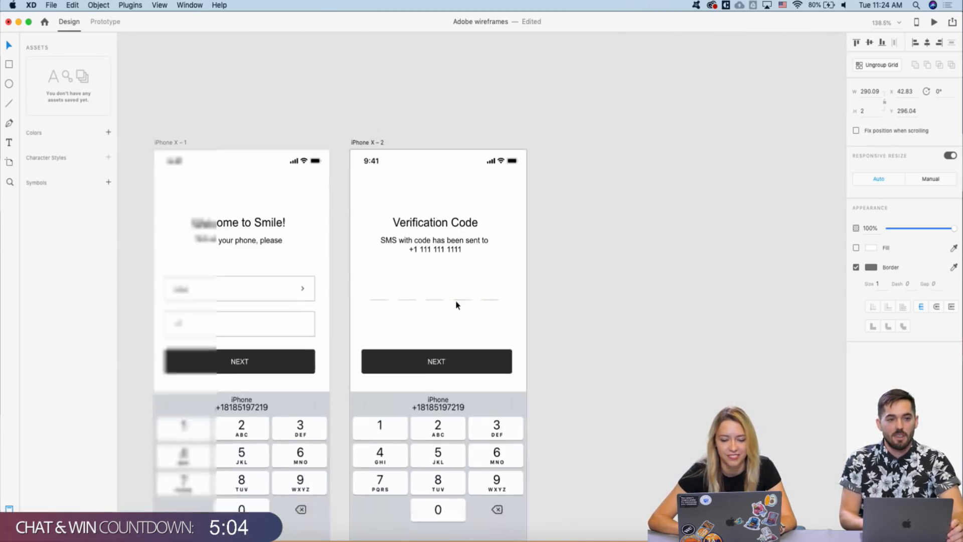
- Duplicate the SMS subtitle below the code slots and change its text to '0:01 resend'
{"action": "double_click", "coordinate": [425, 246]}
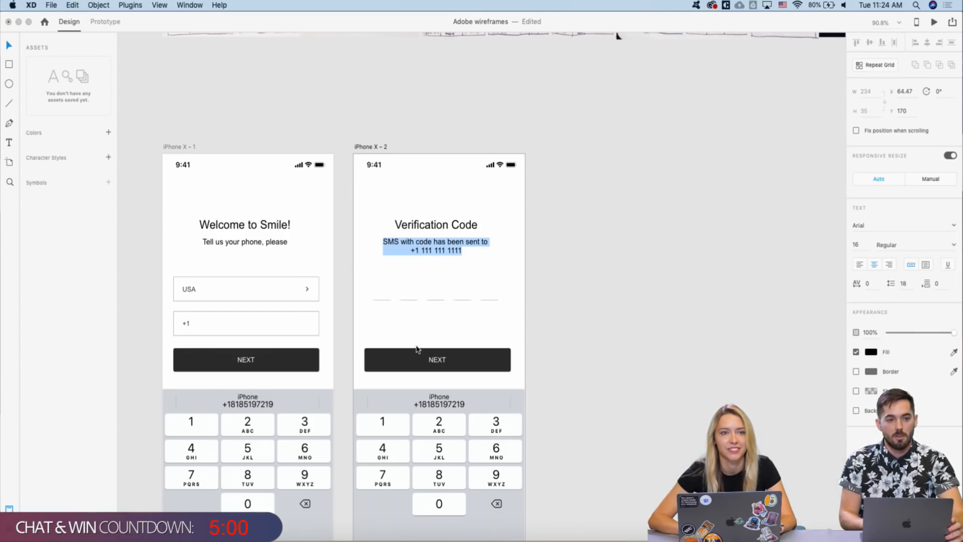
{"action": "left_click", "coordinate": [428, 243]}
{"action": "left_click_drag", "start_coordinate": [429, 244], "coordinate": [425, 316]}
{"action": "double_click", "coordinate": [425, 316]}
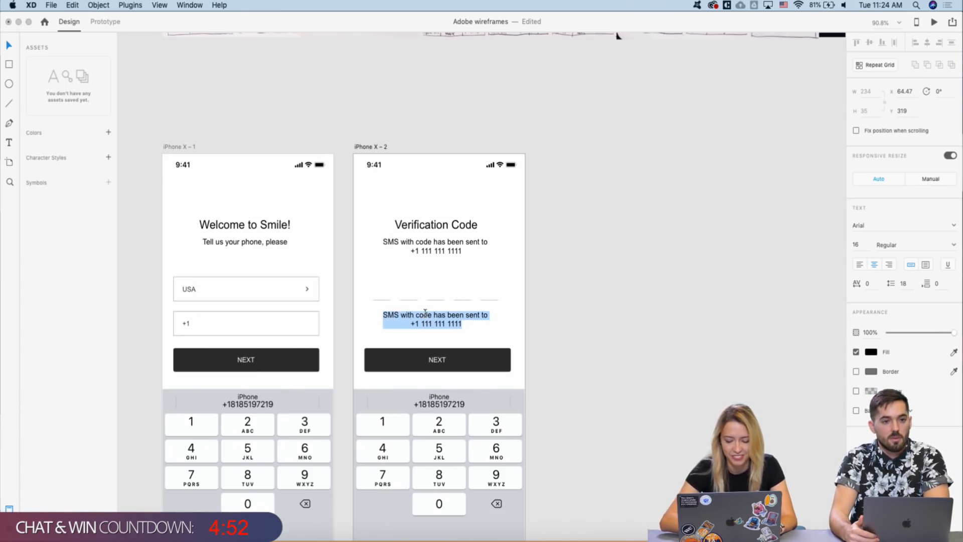
{"action": "type", "text": "0:01 re"}
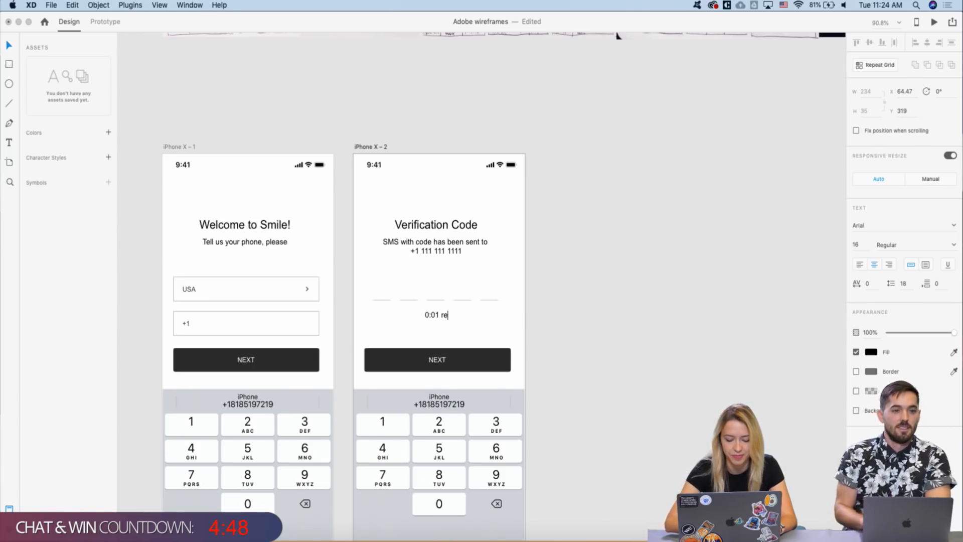
{"action": "type", "text": "send"}
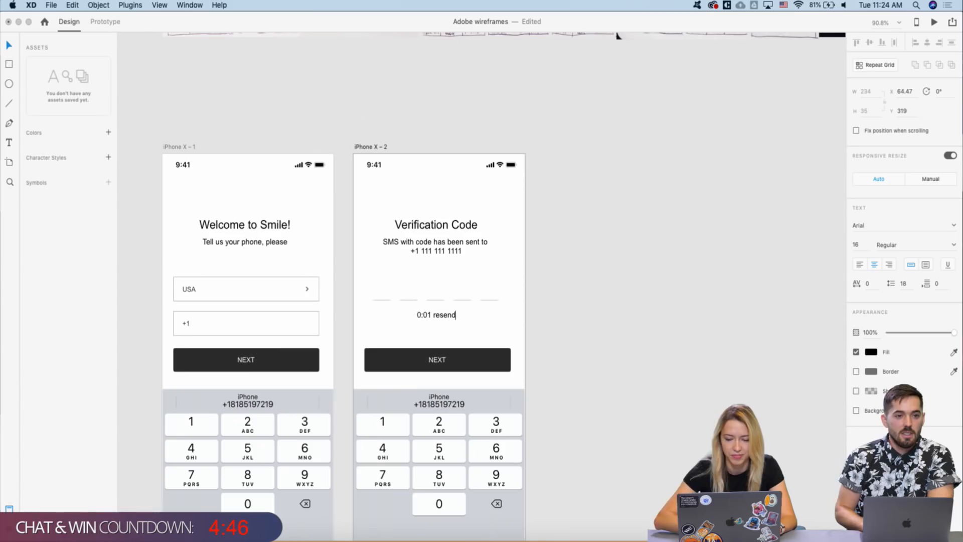
{"action": "key", "text": "Escape"}
{"action": "scroll", "coordinate": [385, 279], "scroll_direction": "down", "scroll_amount": 5}
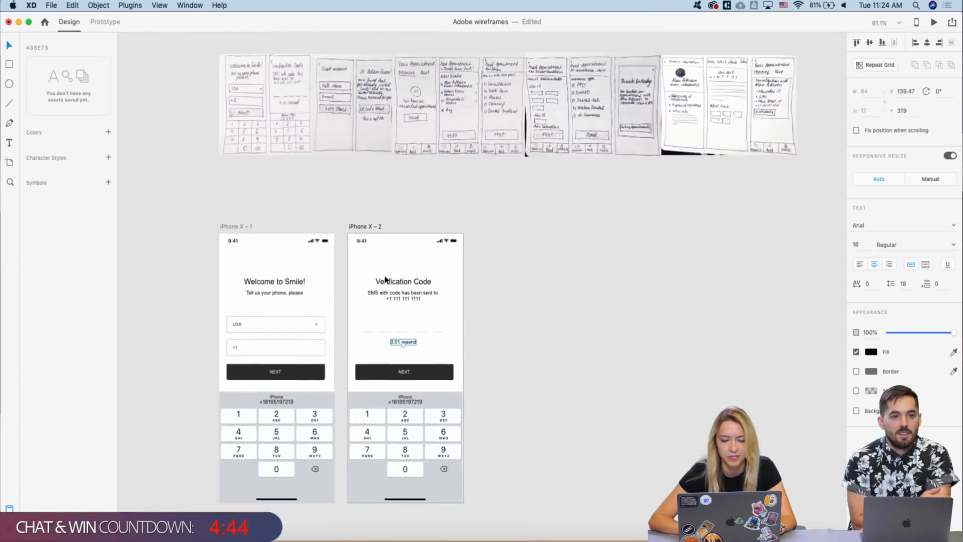
- Pick the 'From Messages' keypad from the Keyboards artboard
{"action": "scroll", "coordinate": [377, 384], "scroll_direction": "down", "scroll_amount": 2}
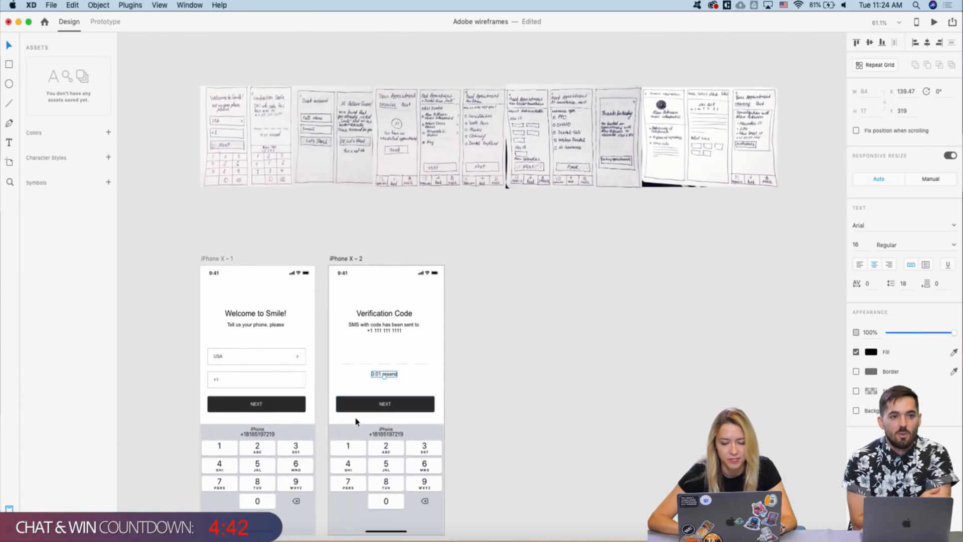
{"action": "left_click", "coordinate": [359, 449]}
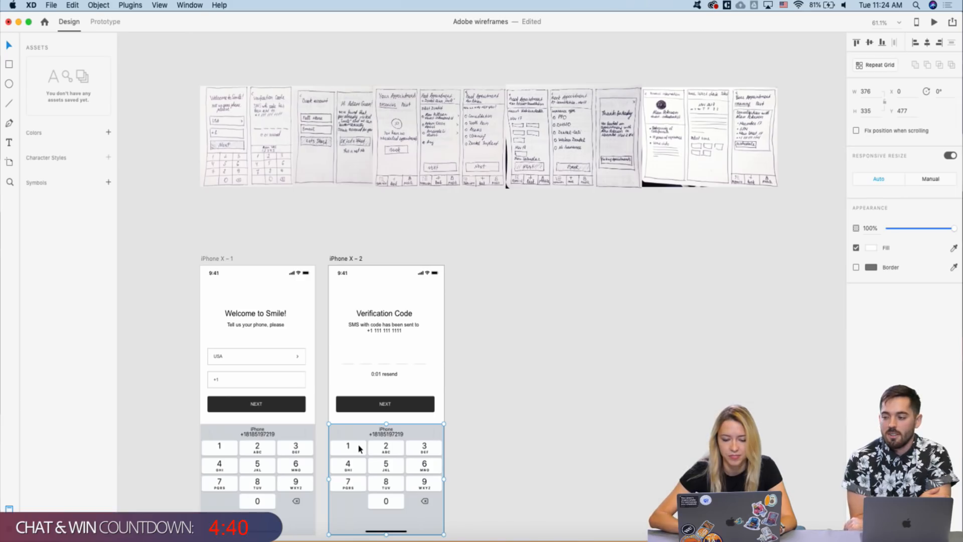
{"action": "scroll", "coordinate": [359, 449], "scroll_direction": "down", "scroll_amount": 3}
{"action": "scroll", "coordinate": [359, 448], "scroll_direction": "down", "scroll_amount": 2}
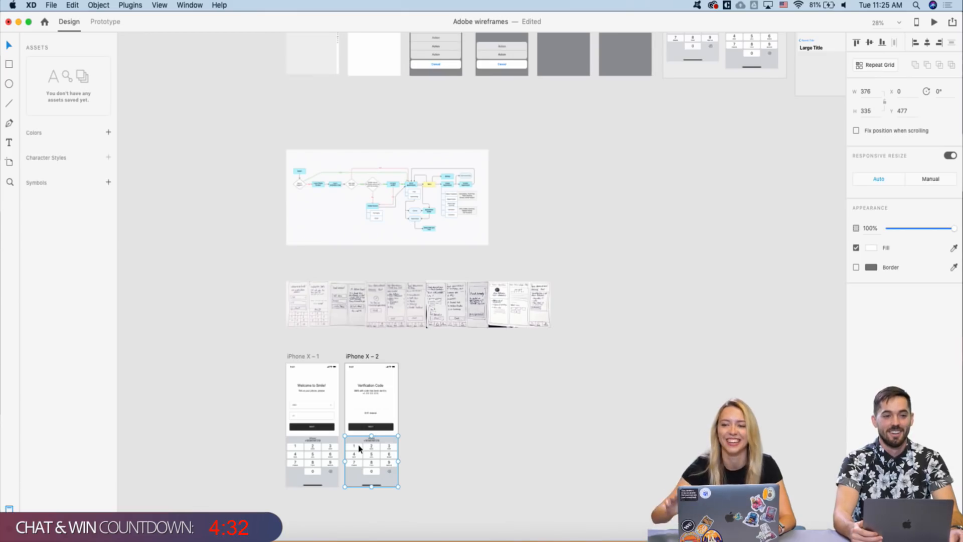
{"action": "scroll", "coordinate": [359, 448], "scroll_direction": "up", "scroll_amount": 5}
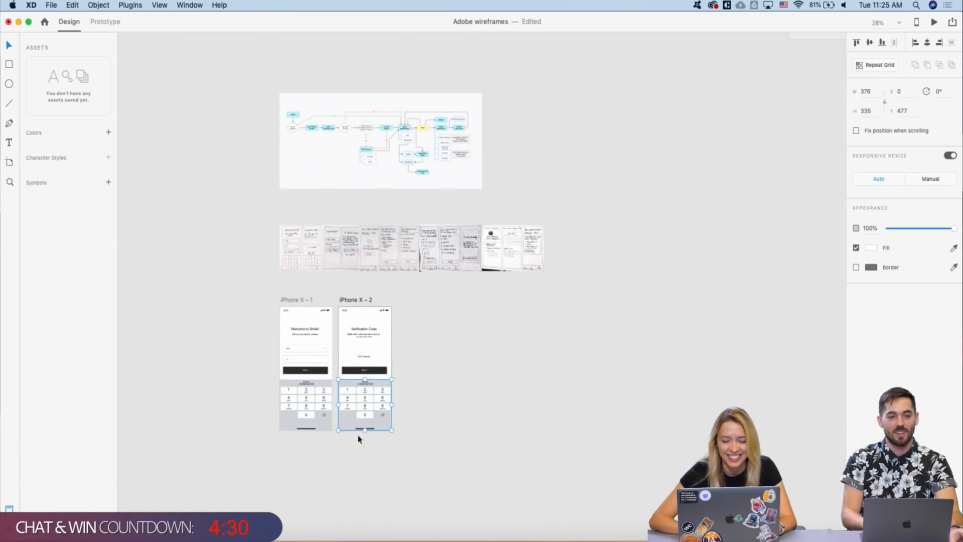
{"action": "scroll", "coordinate": [355, 343], "scroll_direction": "down", "scroll_amount": 5}
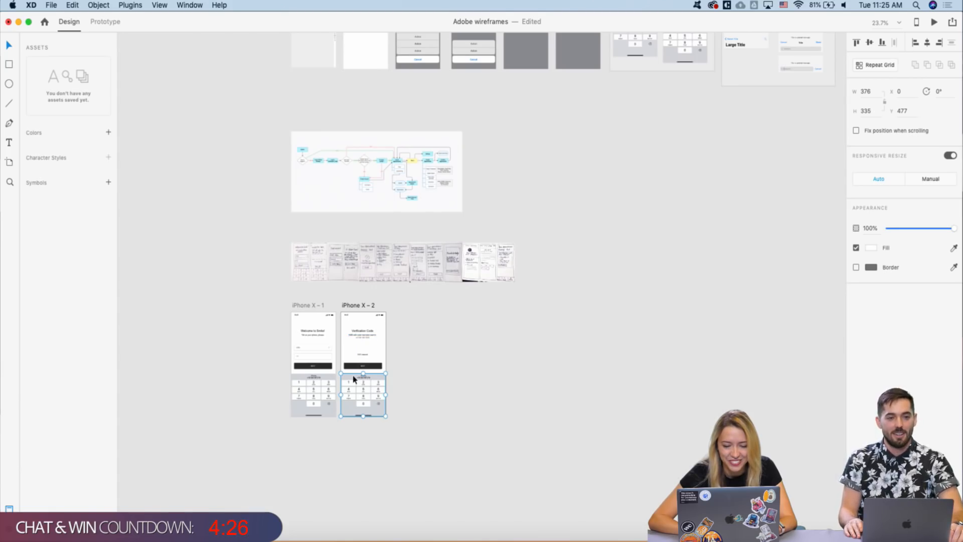
{"action": "scroll", "coordinate": [355, 379], "scroll_direction": "down", "scroll_amount": 3}
{"action": "scroll", "coordinate": [583, 190], "scroll_direction": "up", "scroll_amount": 6}
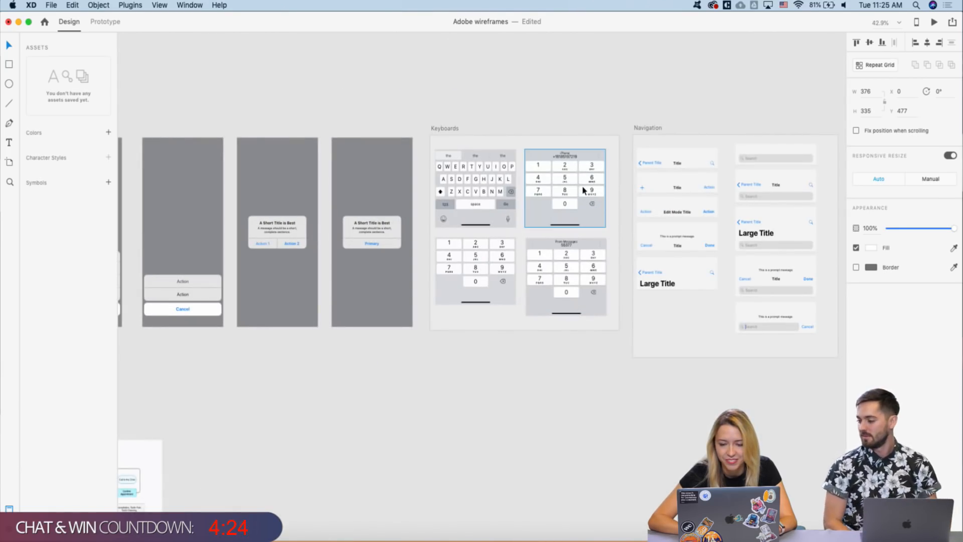
{"action": "left_click", "coordinate": [573, 260]}
{"action": "scroll", "coordinate": [572, 260], "scroll_direction": "down", "scroll_amount": 5}
{"action": "scroll", "coordinate": [573, 261], "scroll_direction": "down", "scroll_amount": 6}
{"action": "scroll", "coordinate": [572, 262], "scroll_direction": "left", "scroll_amount": 2}
- Delete the old keypad and place the Messages keypad at the screen's bottom, Y 477
{"action": "key", "text": "Delete"}
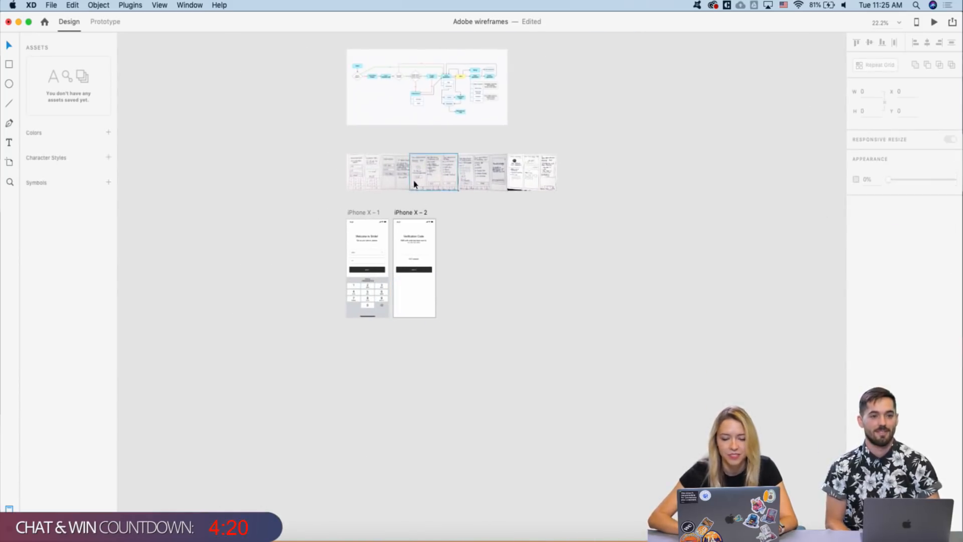
{"action": "key", "text": "super+z"}
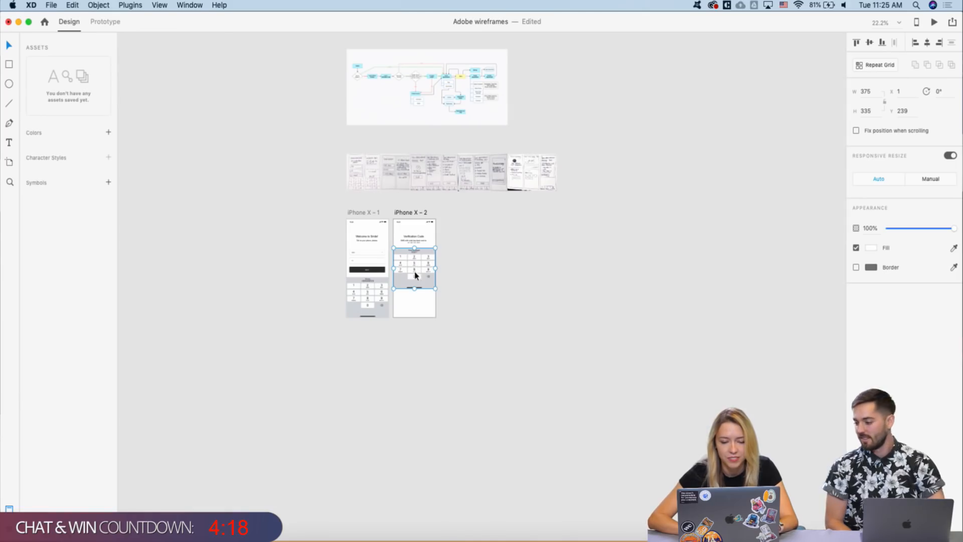
{"action": "left_click_drag", "start_coordinate": [414, 297], "coordinate": [413, 292]}
{"action": "scroll", "coordinate": [413, 299], "scroll_direction": "up", "scroll_amount": 5}
{"action": "left_click", "coordinate": [284, 133]}
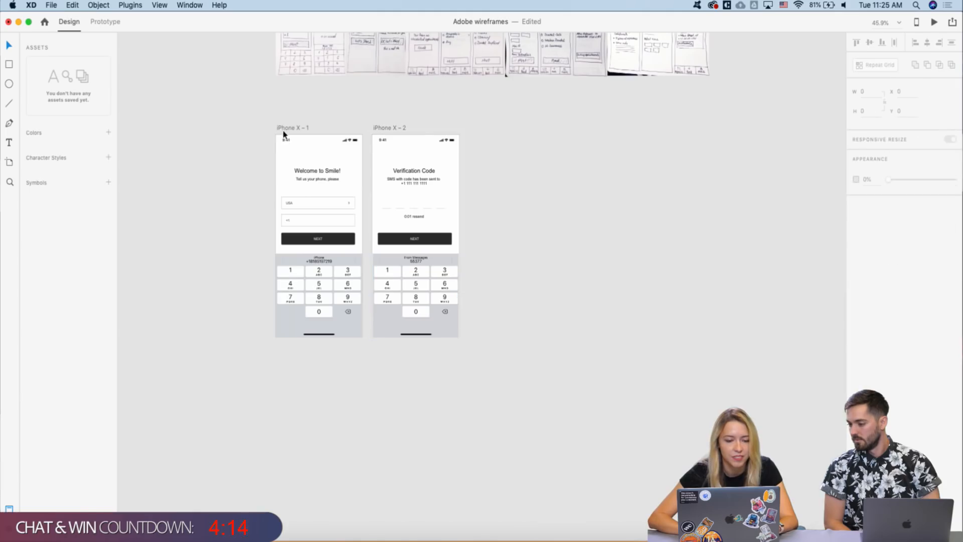
- Rename the first phone artboard to 'Log In'
{"action": "left_click", "coordinate": [295, 128]}
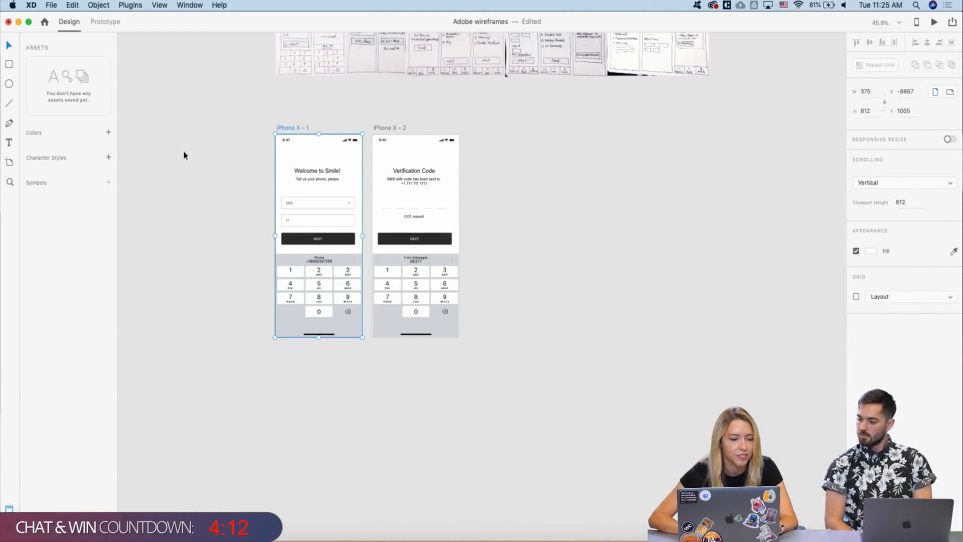
{"action": "double_click", "coordinate": [289, 128]}
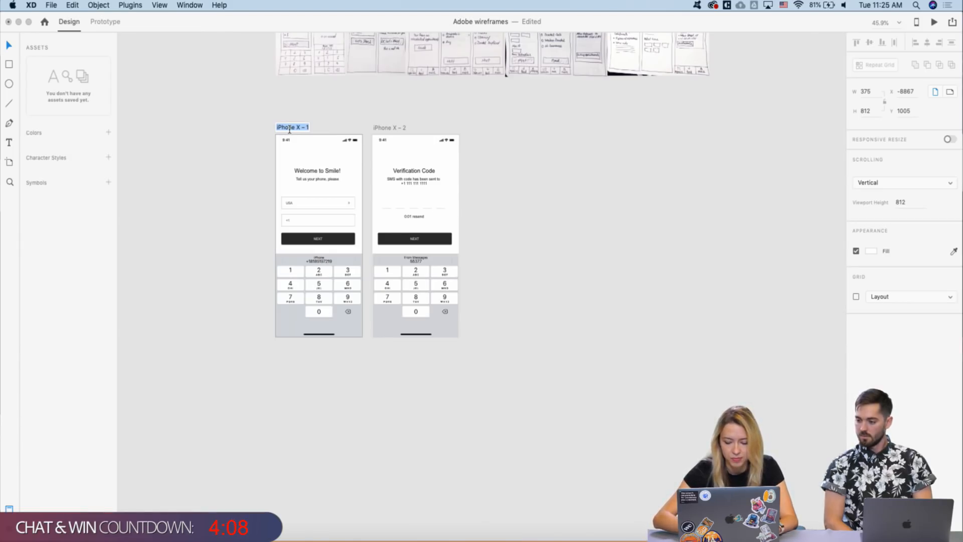
{"action": "type", "text": "L"}
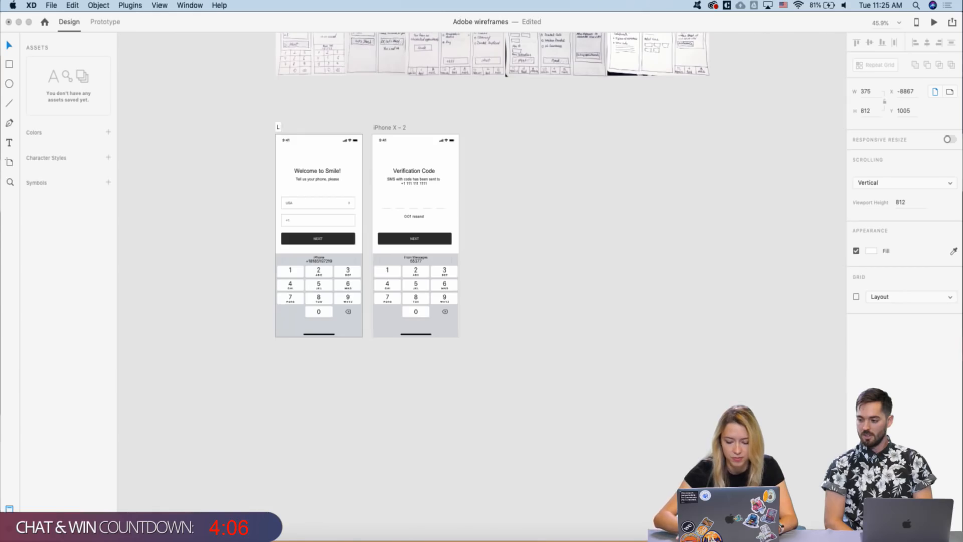
{"action": "type", "text": "Og In"}
{"action": "key", "text": "Return"}
{"action": "left_click", "coordinate": [363, 128]}
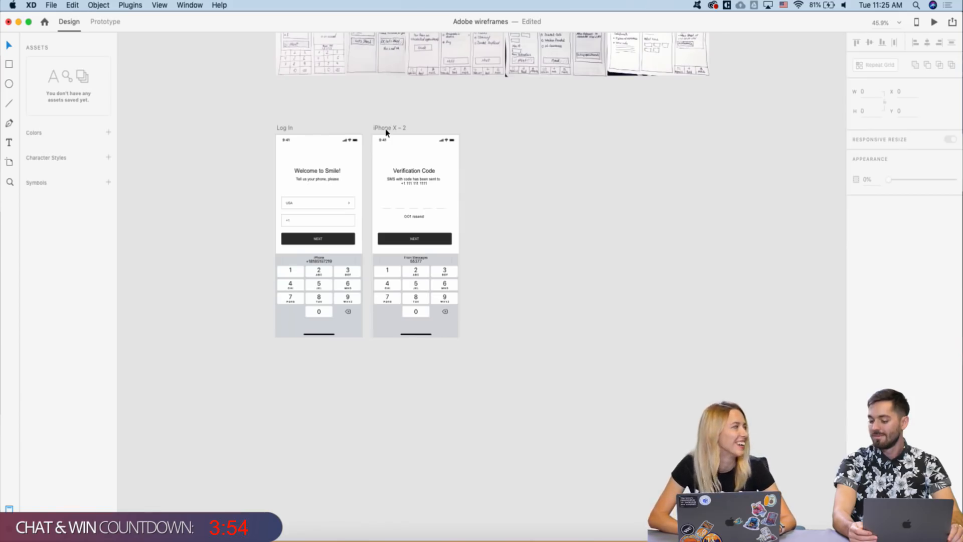
- Rename the second phone artboard to 'Verification Code'
{"action": "left_click", "coordinate": [387, 130]}
{"action": "double_click", "coordinate": [386, 129]}
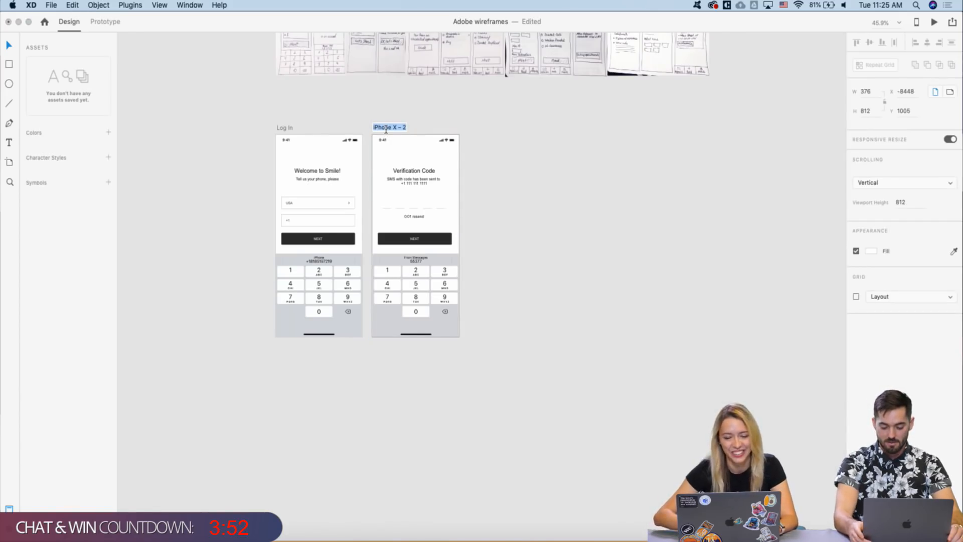
{"action": "type", "text": "Verificat"}
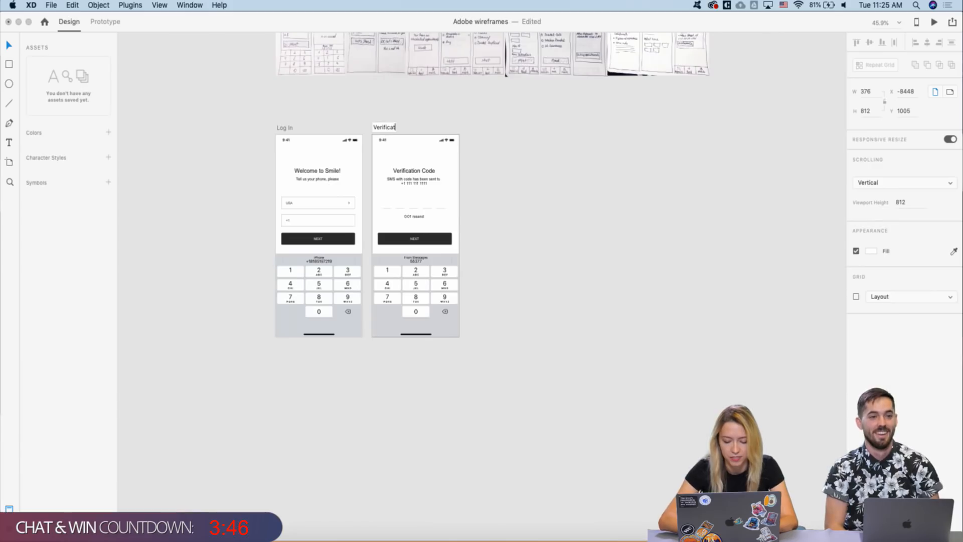
{"action": "type", "text": "on"}
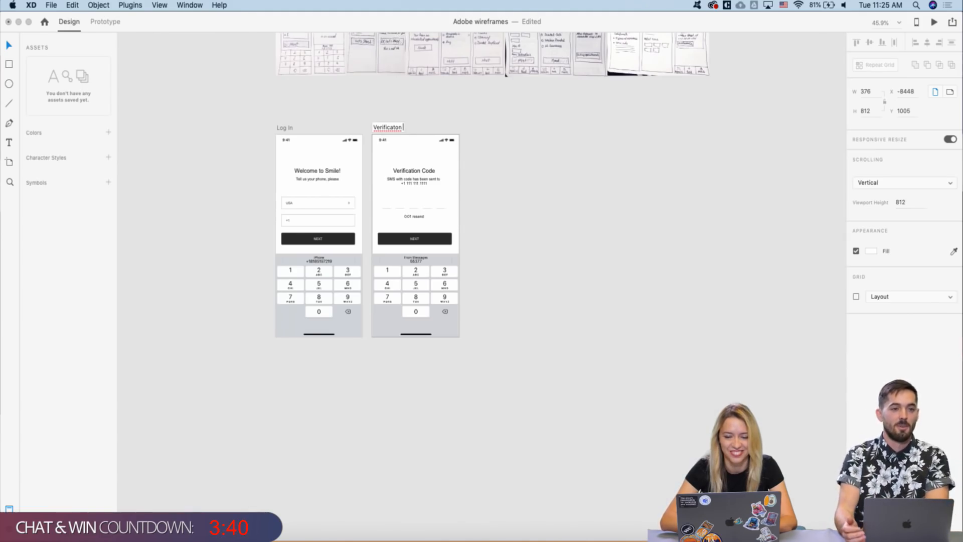
{"action": "key", "text": "BackSpace"}
{"action": "key", "text": "BackSpace"}
{"action": "key", "text": "BackSpace"}
{"action": "key", "text": "BackSpace"}
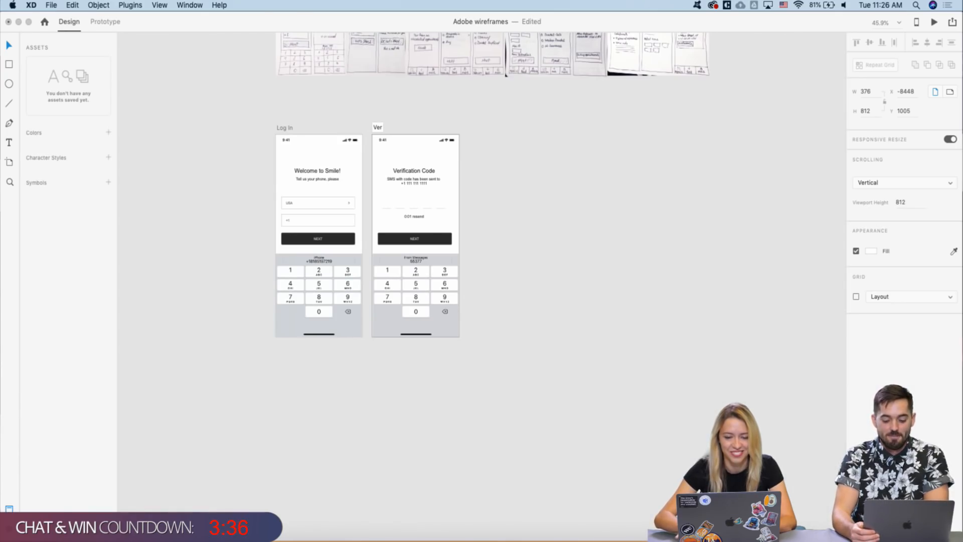
{"action": "type", "text": "ation Code"}
{"action": "key", "text": "Return"}
- Pick the back-chevron icon from the icon set
{"action": "scroll", "coordinate": [374, 189], "scroll_direction": "up", "scroll_amount": 1}
{"action": "scroll", "coordinate": [374, 189], "scroll_direction": "right", "scroll_amount": 1}
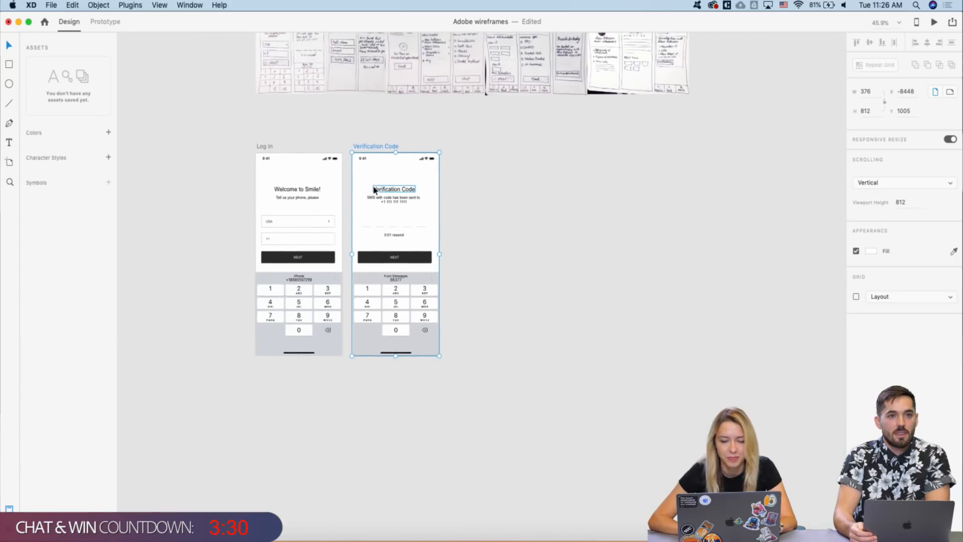
{"action": "scroll", "coordinate": [374, 189], "scroll_direction": "up", "scroll_amount": 2}
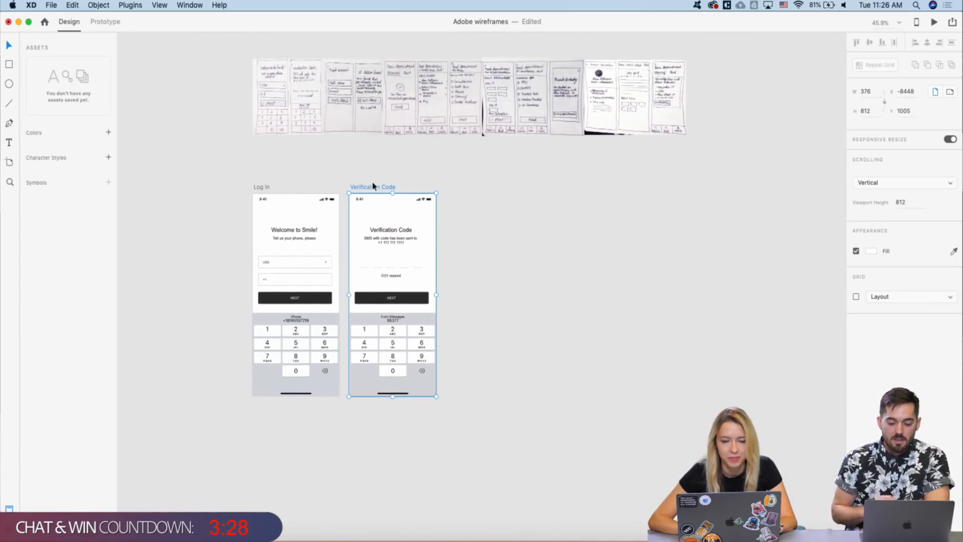
{"action": "scroll", "coordinate": [374, 186], "scroll_direction": "up", "scroll_amount": 2}
{"action": "scroll", "coordinate": [381, 313], "scroll_direction": "up", "scroll_amount": 1}
{"action": "scroll", "coordinate": [381, 313], "scroll_direction": "right", "scroll_amount": 1}
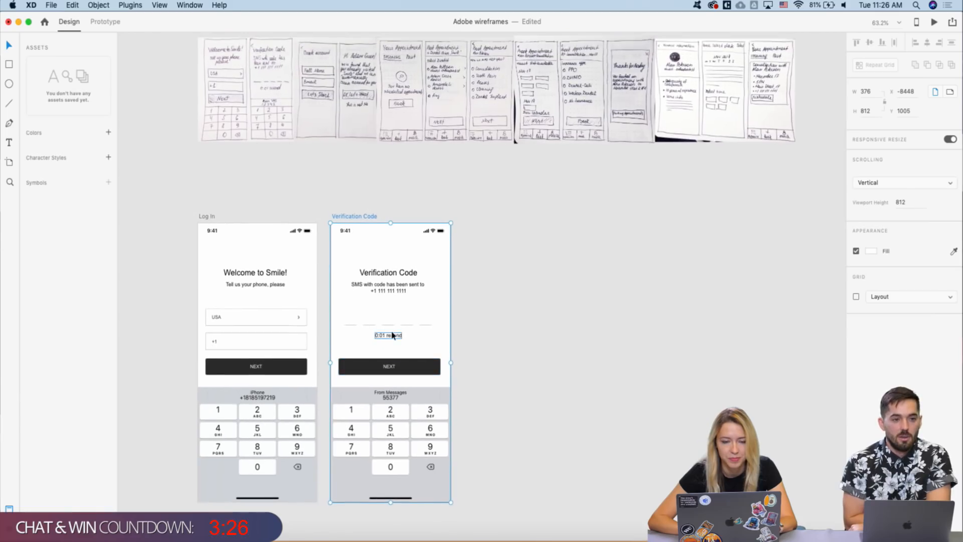
{"action": "scroll", "coordinate": [311, 289], "scroll_direction": "down", "scroll_amount": 1}
{"action": "scroll", "coordinate": [311, 289], "scroll_direction": "right", "scroll_amount": 1}
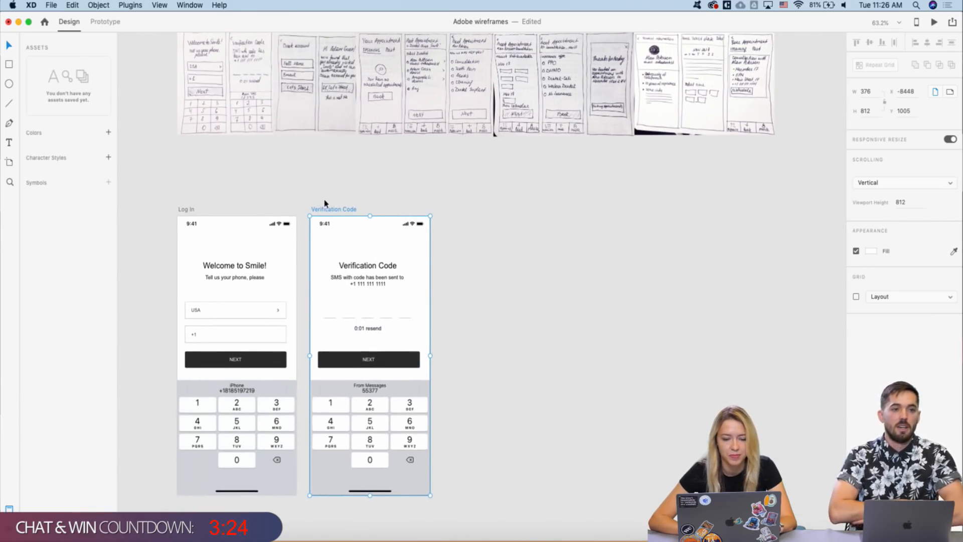
{"action": "scroll", "coordinate": [325, 205], "scroll_direction": "down", "scroll_amount": 1}
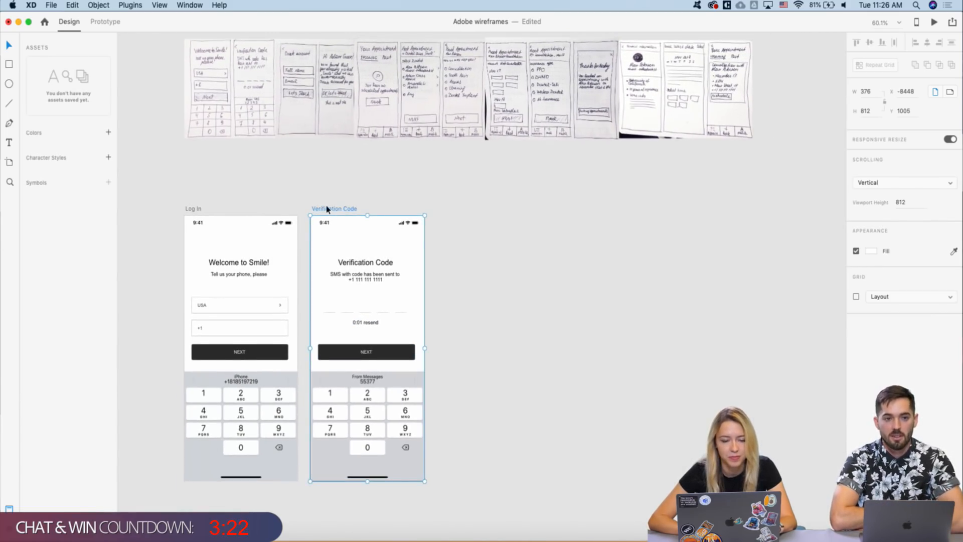
{"action": "scroll", "coordinate": [323, 209], "scroll_direction": "up", "scroll_amount": 3}
{"action": "scroll", "coordinate": [323, 208], "scroll_direction": "right", "scroll_amount": 1}
{"action": "scroll", "coordinate": [326, 209], "scroll_direction": "down", "scroll_amount": 3}
{"action": "scroll", "coordinate": [326, 208], "scroll_direction": "up", "scroll_amount": 10}
{"action": "scroll", "coordinate": [326, 209], "scroll_direction": "right", "scroll_amount": 3}
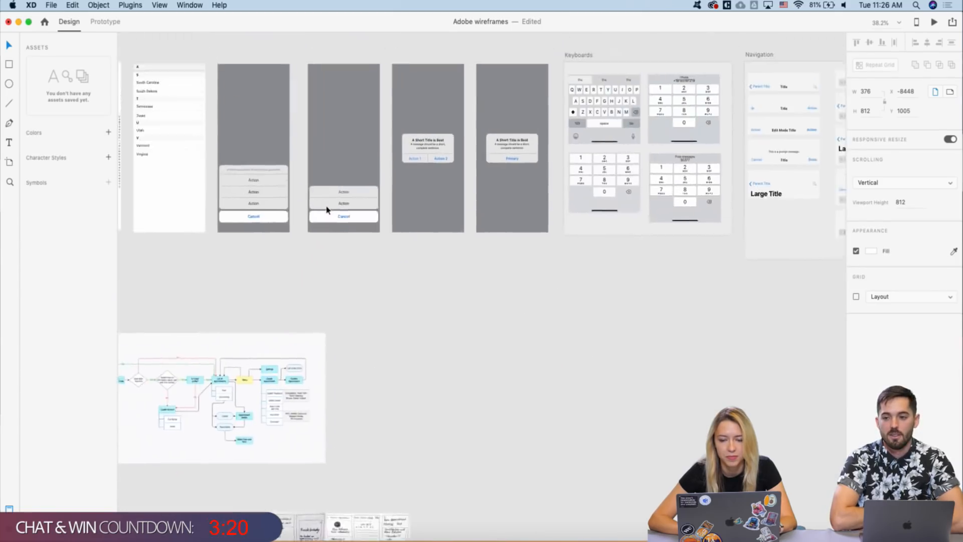
{"action": "scroll", "coordinate": [555, 161], "scroll_direction": "right", "scroll_amount": 5}
{"action": "scroll", "coordinate": [591, 194], "scroll_direction": "right", "scroll_amount": 2}
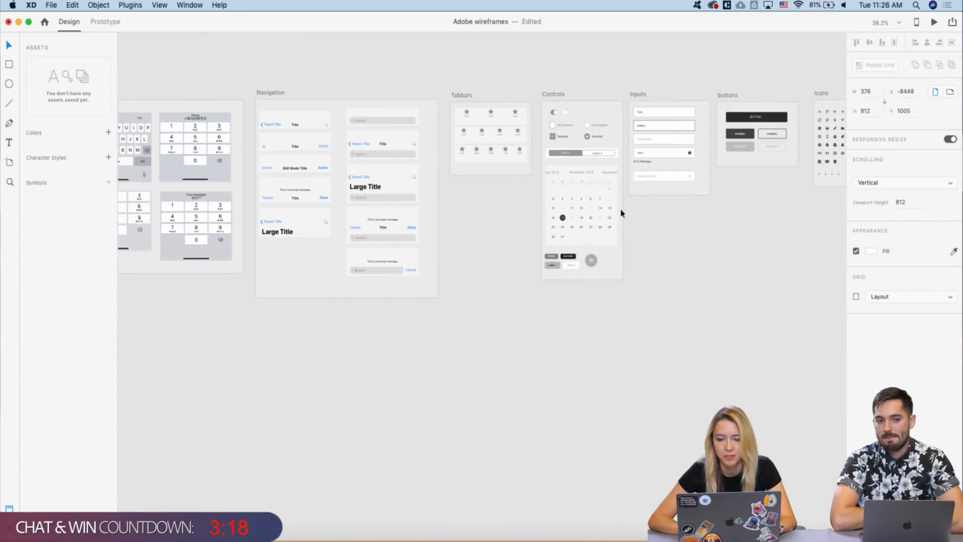
{"action": "scroll", "coordinate": [621, 211], "scroll_direction": "up", "scroll_amount": 3}
{"action": "scroll", "coordinate": [618, 208], "scroll_direction": "right", "scroll_amount": 6}
{"action": "scroll", "coordinate": [597, 196], "scroll_direction": "up", "scroll_amount": 4}
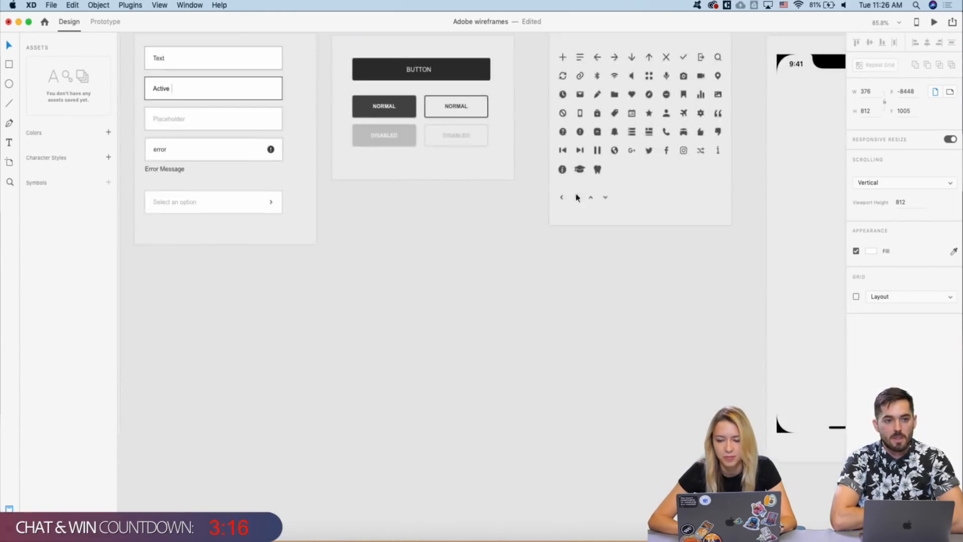
{"action": "left_click", "coordinate": [563, 198]}
- Paste the back chevron into the Verification Code artboard
{"action": "scroll", "coordinate": [505, 293], "scroll_direction": "down", "scroll_amount": 4}
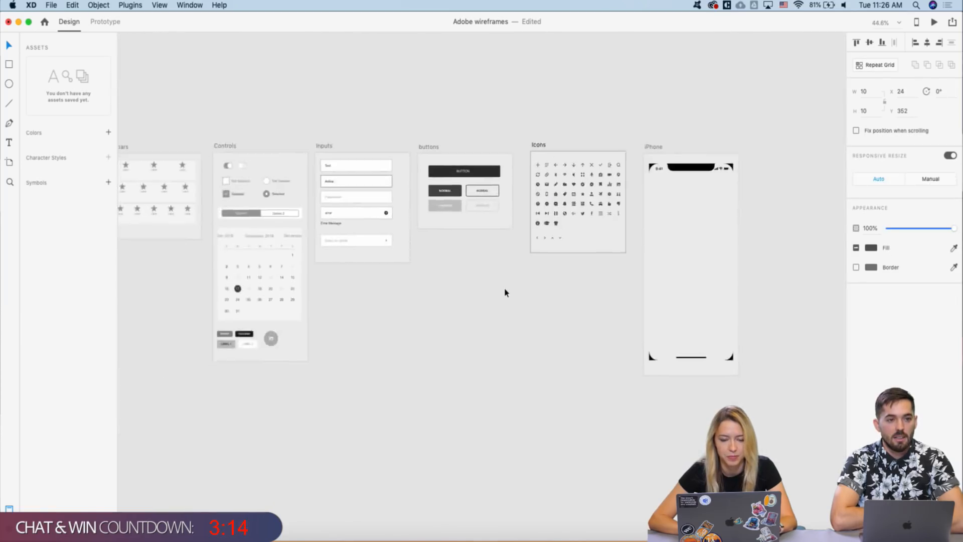
{"action": "scroll", "coordinate": [505, 292], "scroll_direction": "down", "scroll_amount": 4}
{"action": "scroll", "coordinate": [505, 293], "scroll_direction": "left", "scroll_amount": 4}
{"action": "scroll", "coordinate": [385, 338], "scroll_direction": "up", "scroll_amount": 4}
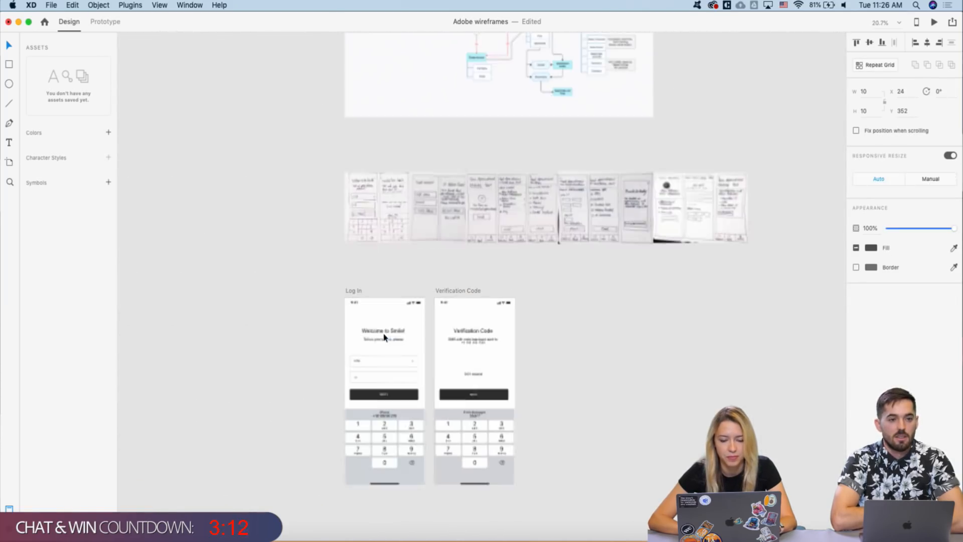
{"action": "left_click", "coordinate": [452, 291]}
{"action": "key", "text": "super+v"}
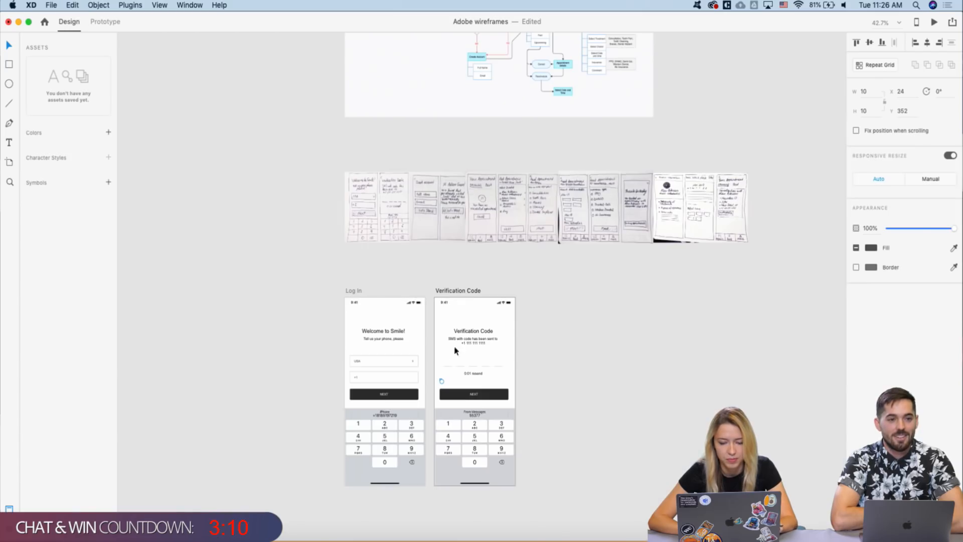
- Nudge the chevron up three times into the top-left corner, just below the status bar
{"action": "scroll", "coordinate": [450, 360], "scroll_direction": "up", "scroll_amount": 4}
{"action": "key", "text": "shift+Up"}
{"action": "key", "text": "shift+Up"}
{"action": "key", "text": "shift+Up"}
{"action": "key", "text": "shift+Up"}
{"action": "key", "text": "shift+Up"}
{"action": "key", "text": "shift+Up"}
{"action": "key", "text": "shift+Up"}
{"action": "key", "text": "shift+Up"}
{"action": "key", "text": "shift+Up"}
{"action": "key", "text": "shift+Up"}
{"action": "key", "text": "shift+Up"}
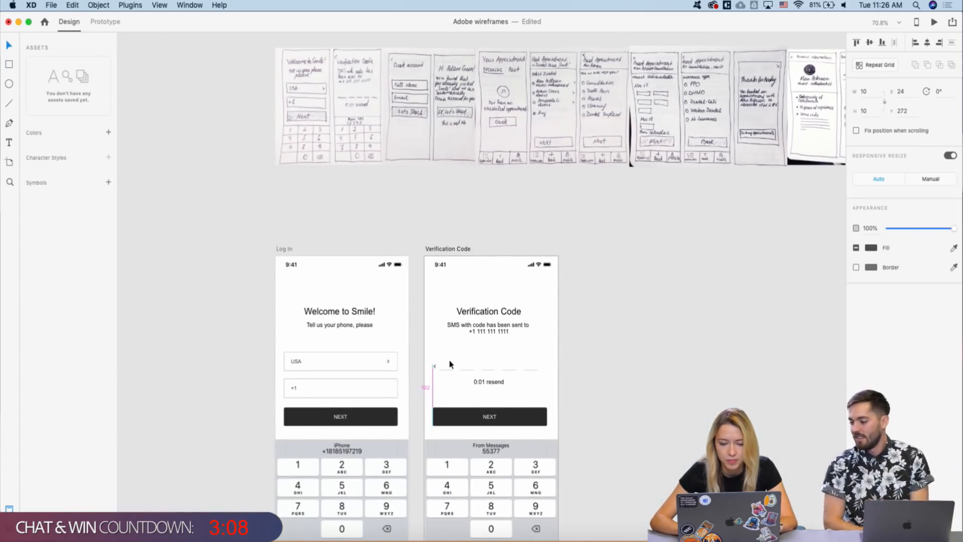
{"action": "key", "text": "shift+Up"}
{"action": "key", "text": "shift+Up"}
{"action": "key", "text": "shift+Up"}
{"action": "key", "text": "shift+Up"}
{"action": "key", "text": "shift+Up"}
{"action": "key", "text": "shift+Up"}
{"action": "key", "text": "shift+Up"}
{"action": "key", "text": "shift+Up"}
{"action": "key", "text": "shift+Up"}
{"action": "key", "text": "shift+Up"}
{"action": "key", "text": "shift+Up"}
{"action": "key", "text": "shift+Up"}
{"action": "key", "text": "shift+Up"}
{"action": "key", "text": "shift+Up"}
{"action": "key", "text": "shift+Up"}
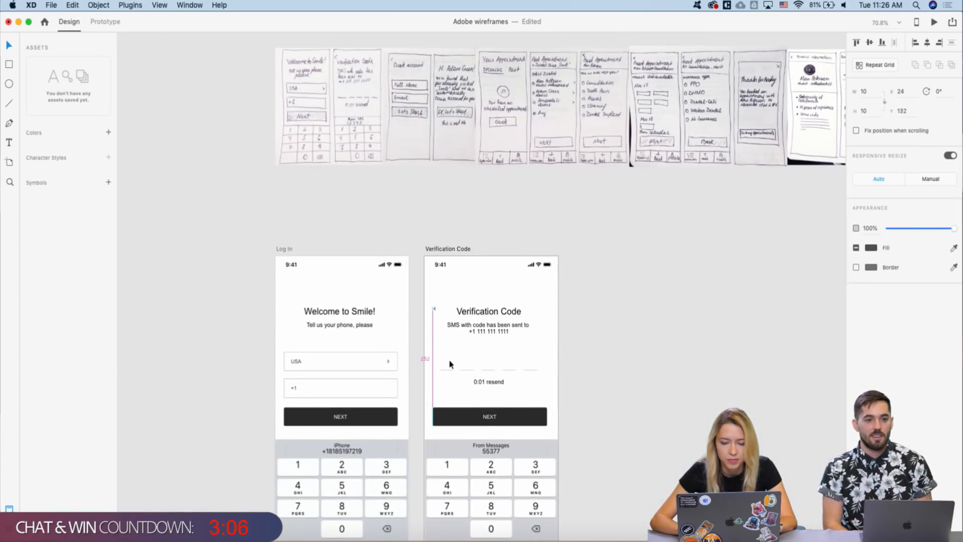
{"action": "key", "text": "shift+Up"}
{"action": "key", "text": "shift+Up"}
{"action": "key", "text": "shift+Up"}
{"action": "key", "text": "shift+Up"}
{"action": "key", "text": "shift+Up"}
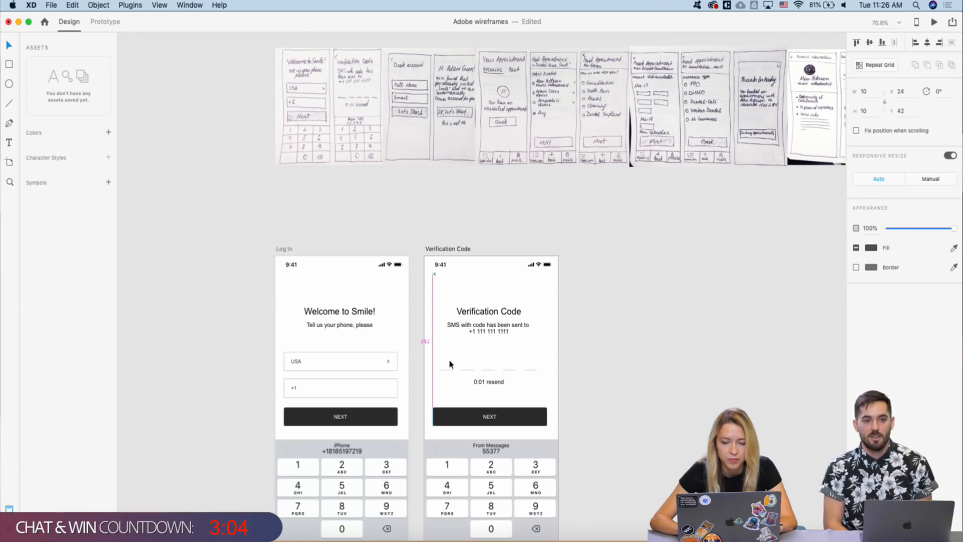
{"action": "left_click", "coordinate": [406, 316]}
{"action": "scroll", "coordinate": [405, 317], "scroll_direction": "down", "scroll_amount": 2}
{"action": "scroll", "coordinate": [405, 317], "scroll_direction": "right", "scroll_amount": 2}
{"action": "scroll", "coordinate": [407, 316], "scroll_direction": "down", "scroll_amount": 2}
{"action": "scroll", "coordinate": [407, 316], "scroll_direction": "right", "scroll_amount": 2}
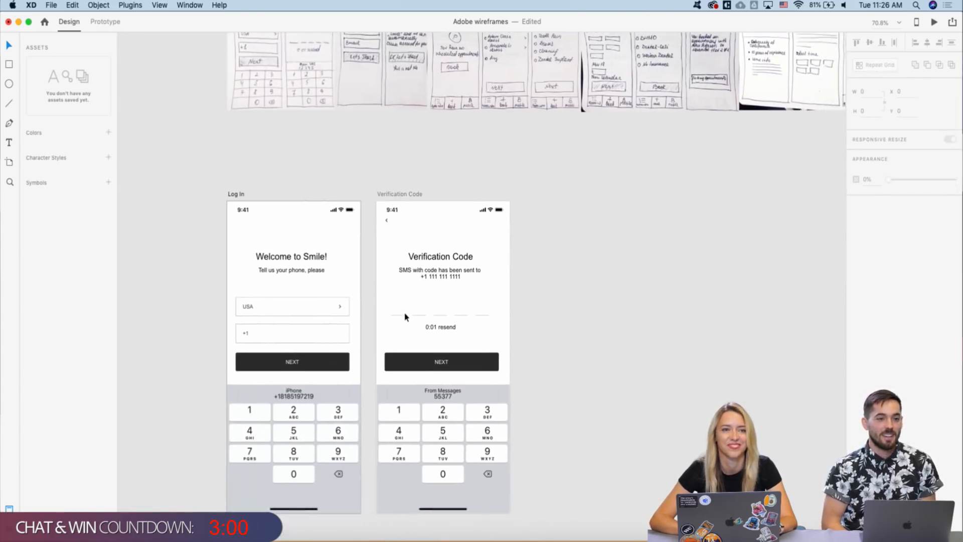
{"action": "scroll", "coordinate": [425, 309], "scroll_direction": "down", "scroll_amount": 2}
{"action": "scroll", "coordinate": [426, 309], "scroll_direction": "right", "scroll_amount": 2}
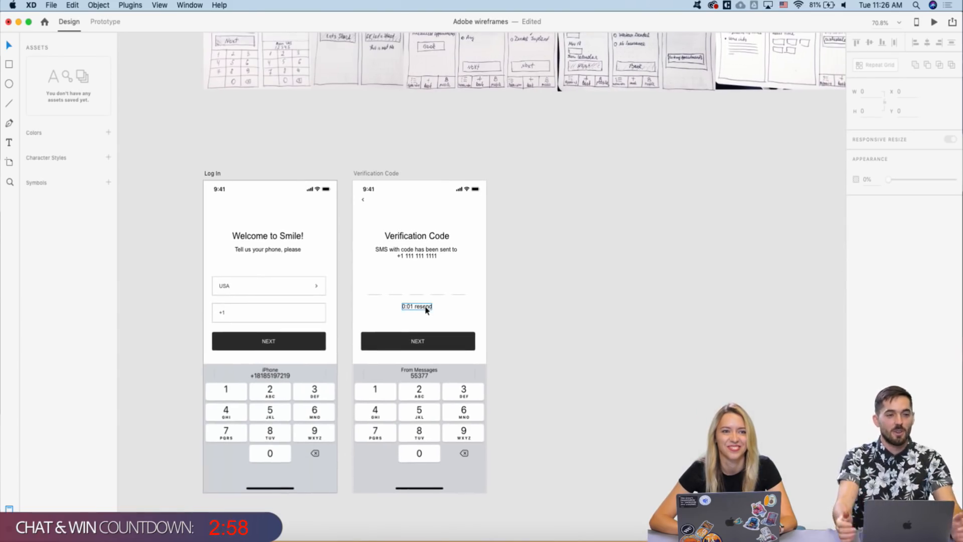
{"action": "scroll", "coordinate": [484, 218], "scroll_direction": "down", "scroll_amount": 3}
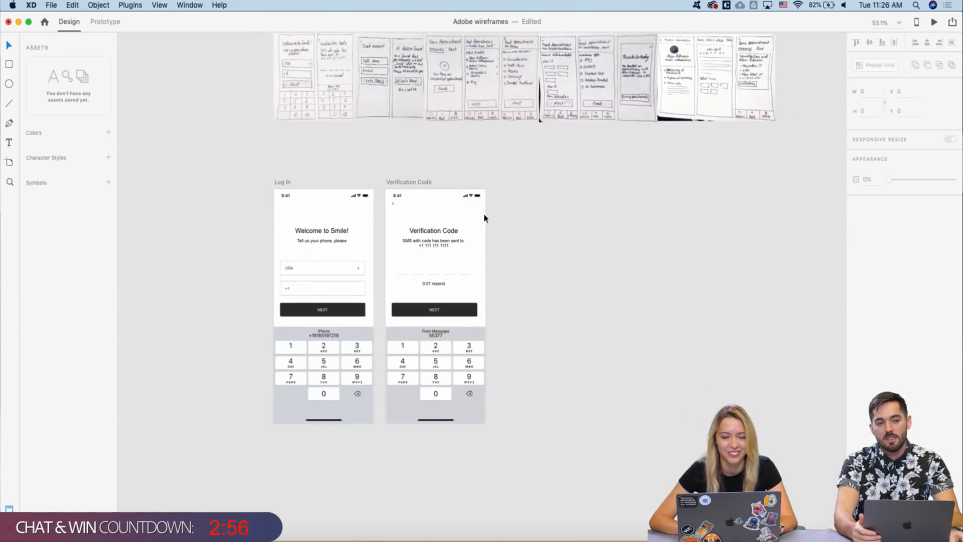
{"action": "scroll", "coordinate": [421, 176], "scroll_direction": "down", "scroll_amount": 2}
{"action": "scroll", "coordinate": [421, 175], "scroll_direction": "right", "scroll_amount": 2}
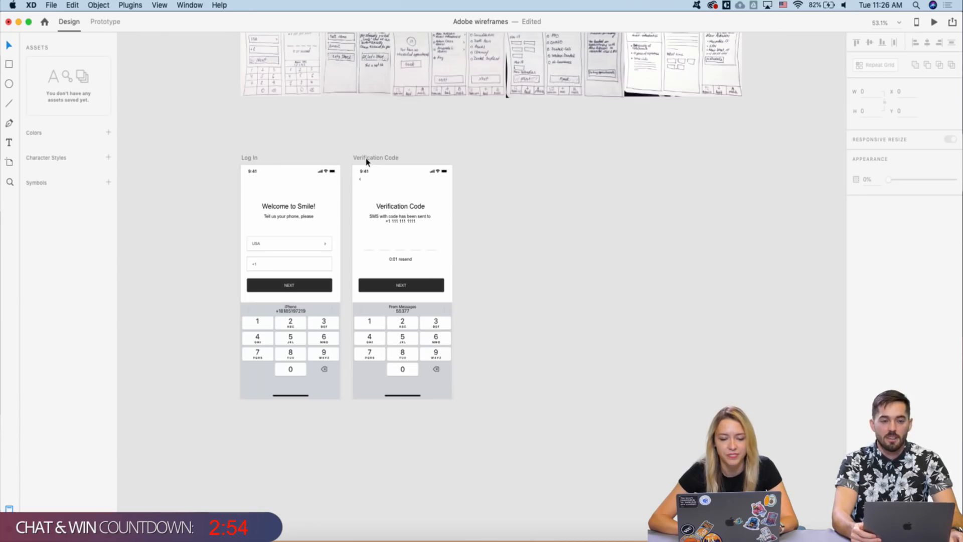
{"action": "scroll", "coordinate": [367, 162], "scroll_direction": "down", "scroll_amount": 3}
{"action": "scroll", "coordinate": [367, 162], "scroll_direction": "up", "scroll_amount": 2}
- Option-drag the Verification Code artboard to the right to create 'Verification Code – 1'
{"action": "left_click", "coordinate": [361, 171]}
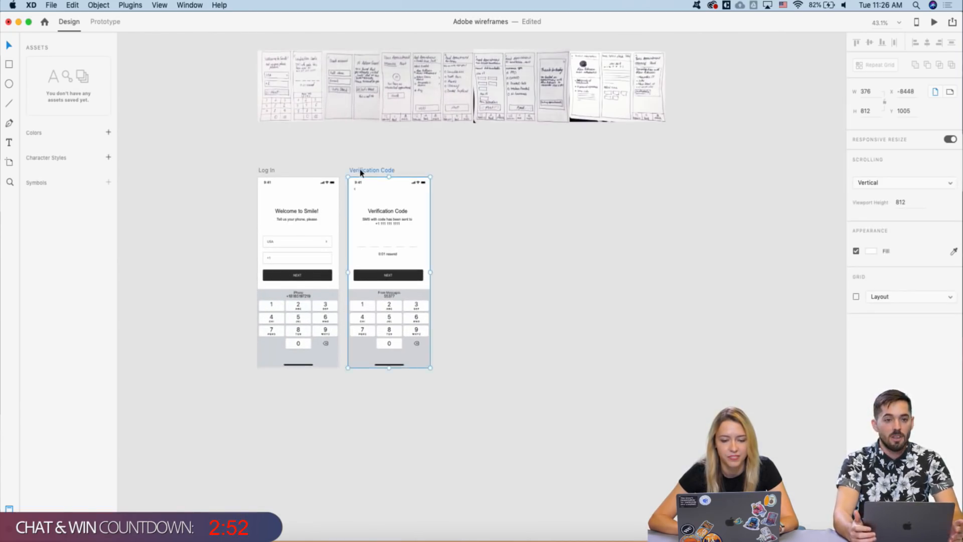
{"action": "left_click_drag", "start_coordinate": [362, 170], "coordinate": [455, 172]}
{"action": "scroll", "coordinate": [453, 168], "scroll_direction": "up", "scroll_amount": 5}
{"action": "left_click", "coordinate": [448, 153]}
{"action": "scroll", "coordinate": [448, 153], "scroll_direction": "down", "scroll_amount": 3}
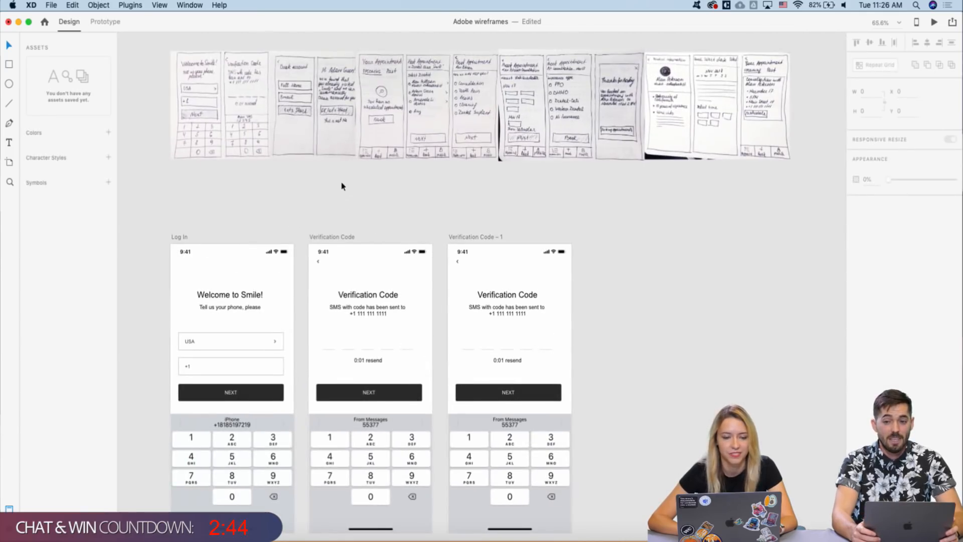
{"action": "scroll", "coordinate": [339, 183], "scroll_direction": "up", "scroll_amount": 2}
{"action": "left_click", "coordinate": [457, 283]}
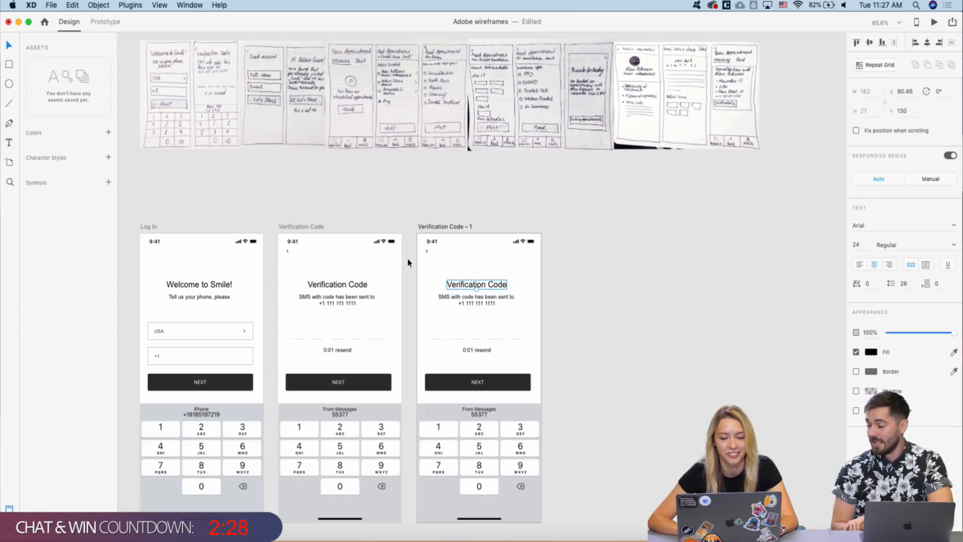
- Change the heading on Verification Code – 1 to 'Create account'
{"action": "scroll", "coordinate": [446, 275], "scroll_direction": "up", "scroll_amount": 2}
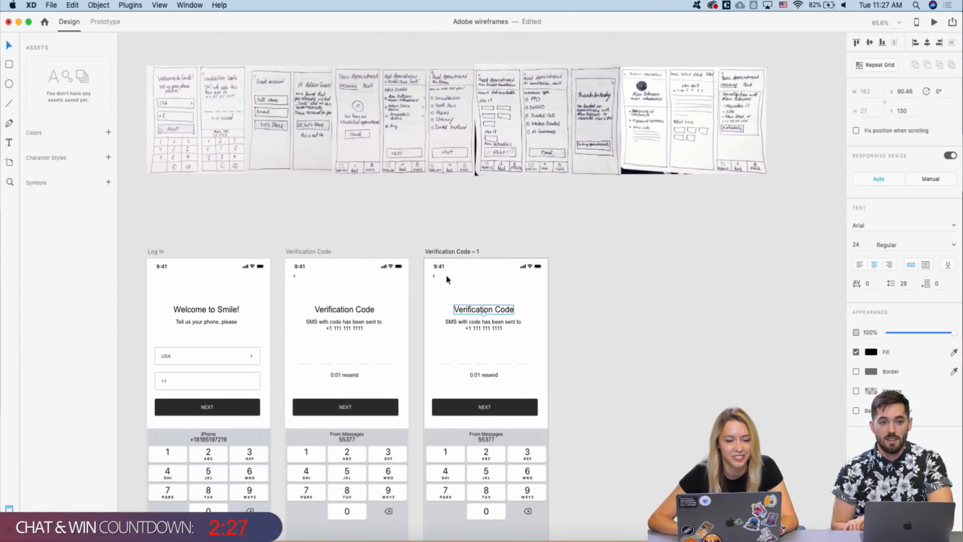
{"action": "double_click", "coordinate": [473, 309]}
{"action": "type", "text": "Create "}
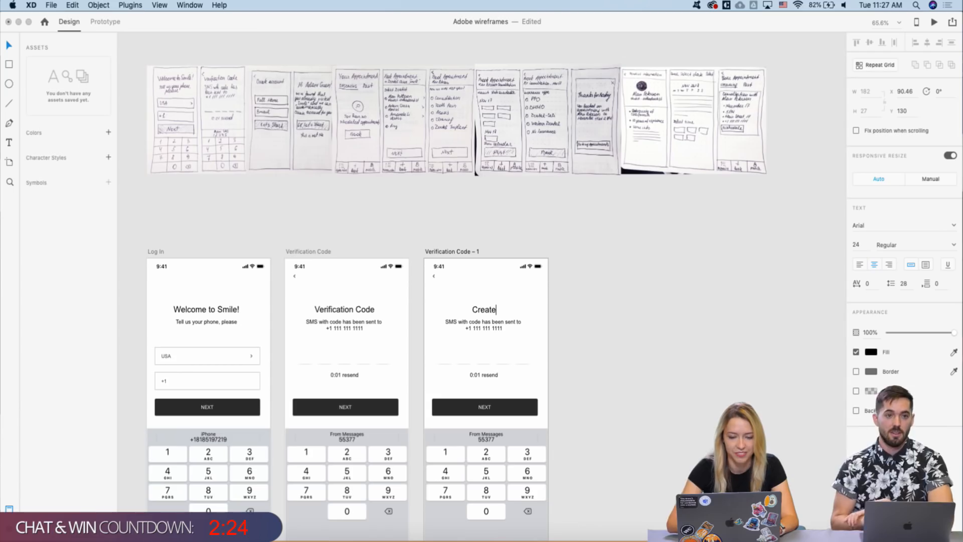
{"action": "type", "text": "account"}
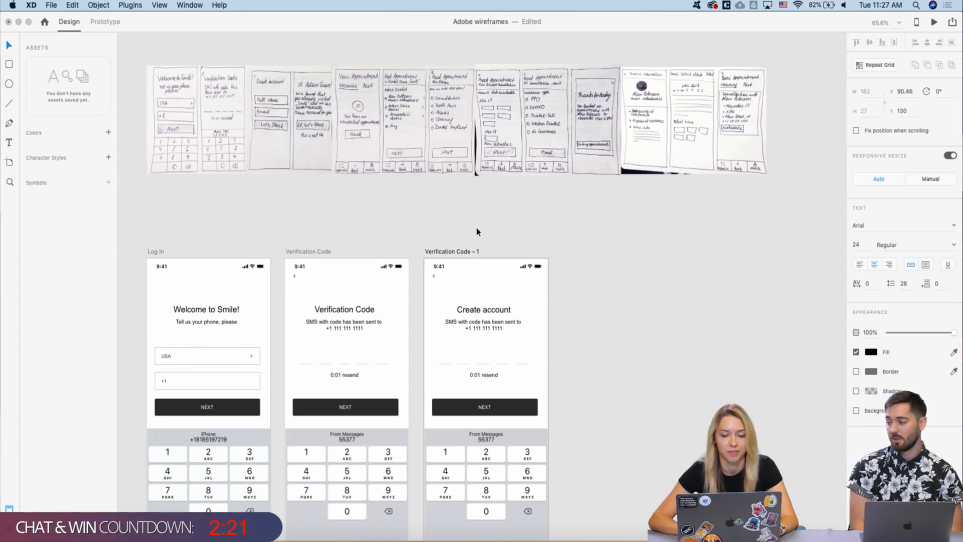
{"action": "key", "text": "Escape"}
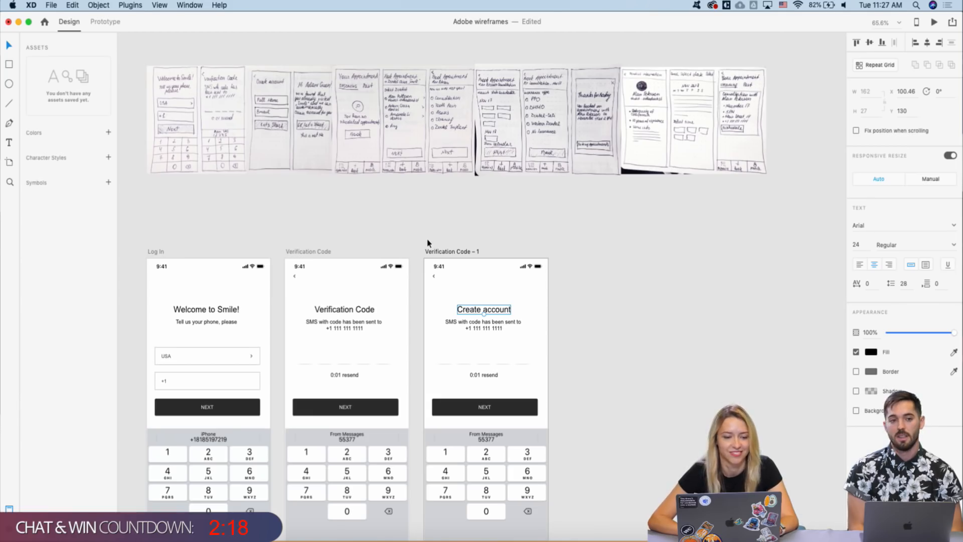
{"action": "scroll", "coordinate": [440, 282], "scroll_direction": "up", "scroll_amount": 3}
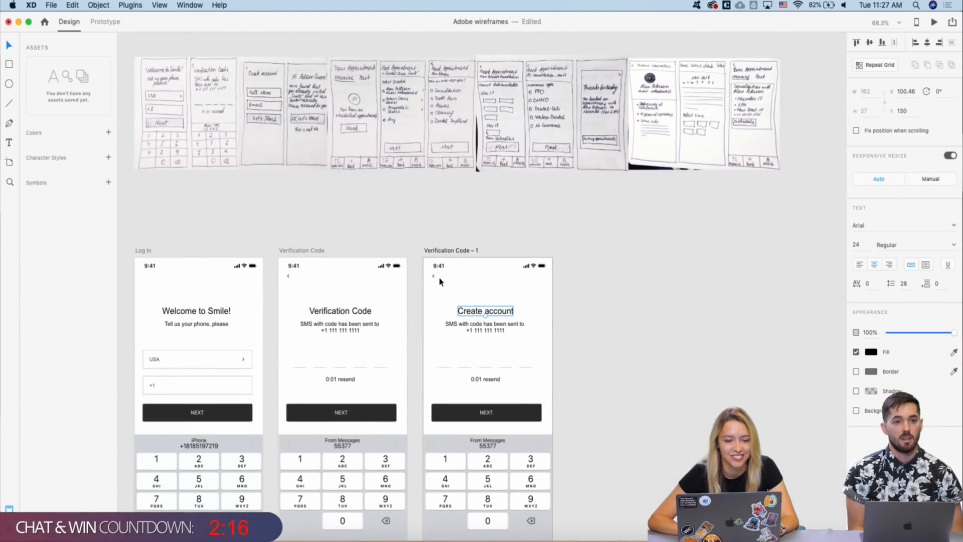
{"action": "scroll", "coordinate": [469, 351], "scroll_direction": "up", "scroll_amount": 3}
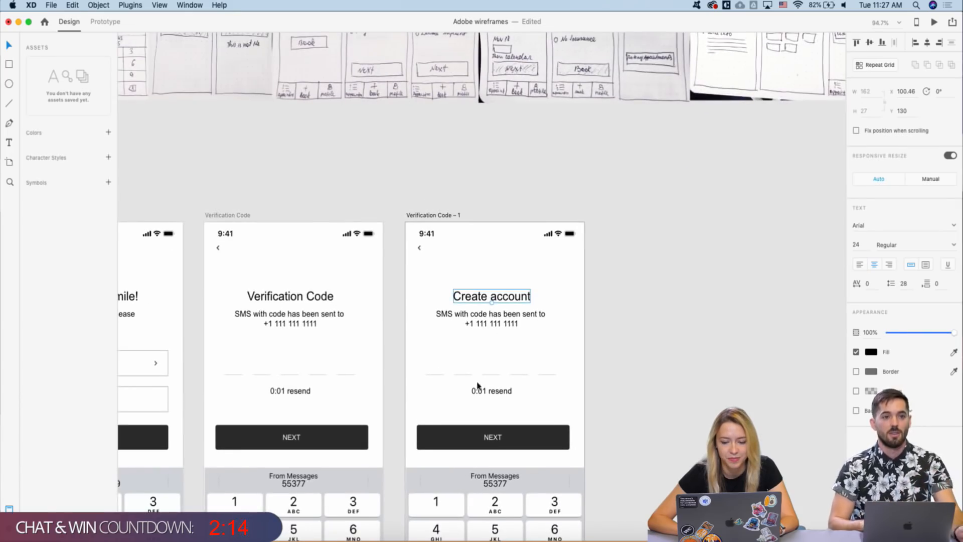
{"action": "scroll", "coordinate": [465, 346], "scroll_direction": "down", "scroll_amount": 2}
- Delete the code dashes, resend timer and SMS text, and move the heading up beside the chevron
{"action": "left_click_drag", "start_coordinate": [425, 357], "coordinate": [525, 390]}
{"action": "key", "text": "Delete"}
{"action": "scroll", "coordinate": [495, 342], "scroll_direction": "left", "scroll_amount": 2}
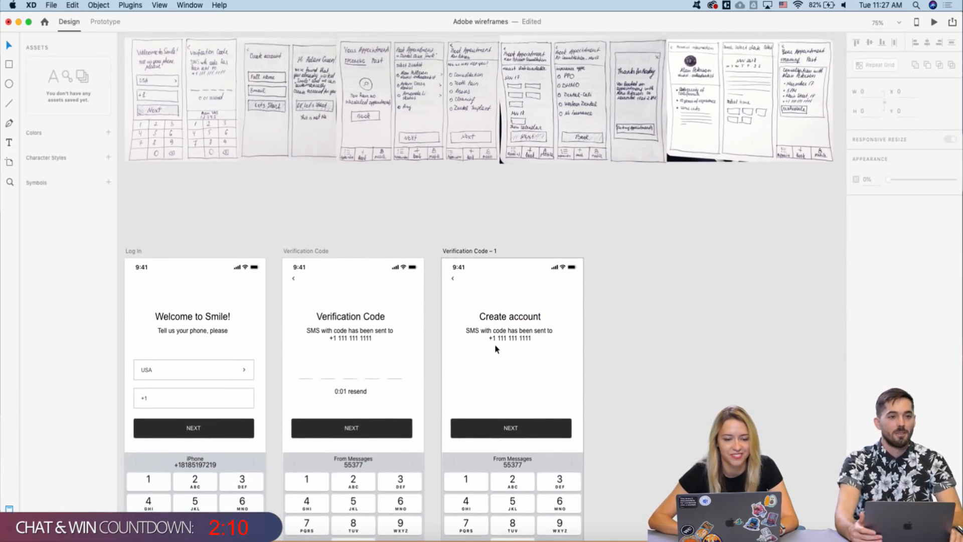
{"action": "scroll", "coordinate": [494, 344], "scroll_direction": "left", "scroll_amount": 2}
{"action": "scroll", "coordinate": [495, 345], "scroll_direction": "up", "scroll_amount": 2}
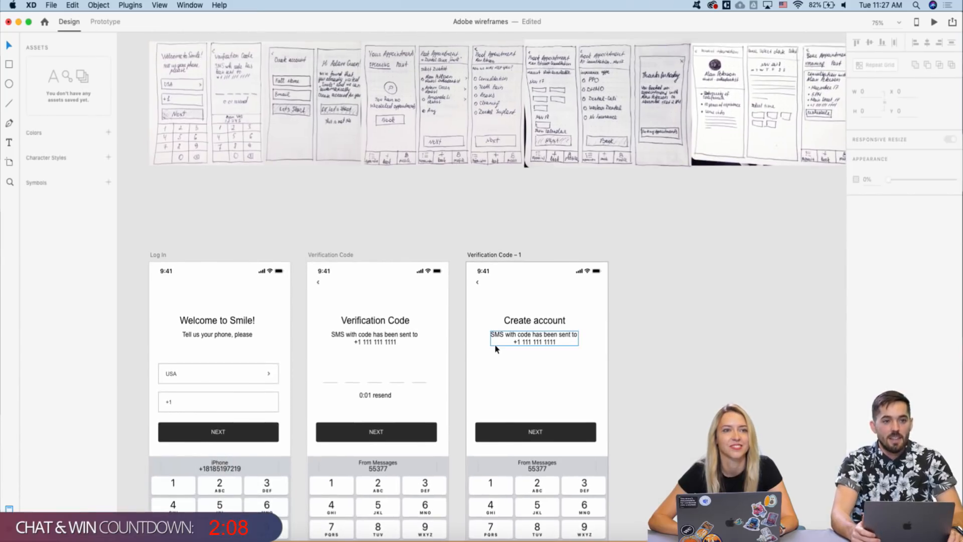
{"action": "scroll", "coordinate": [495, 348], "scroll_direction": "down", "scroll_amount": 1}
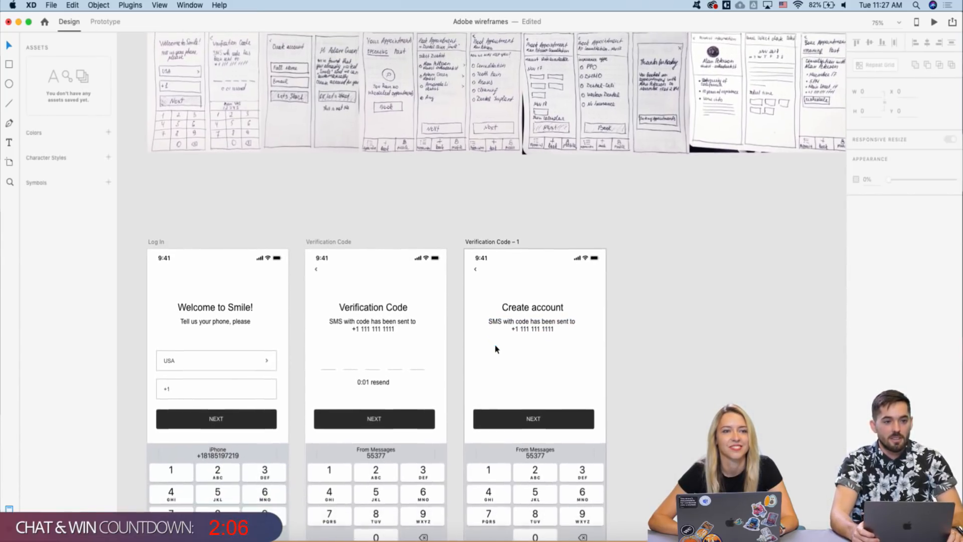
{"action": "scroll", "coordinate": [496, 349], "scroll_direction": "down", "scroll_amount": 1}
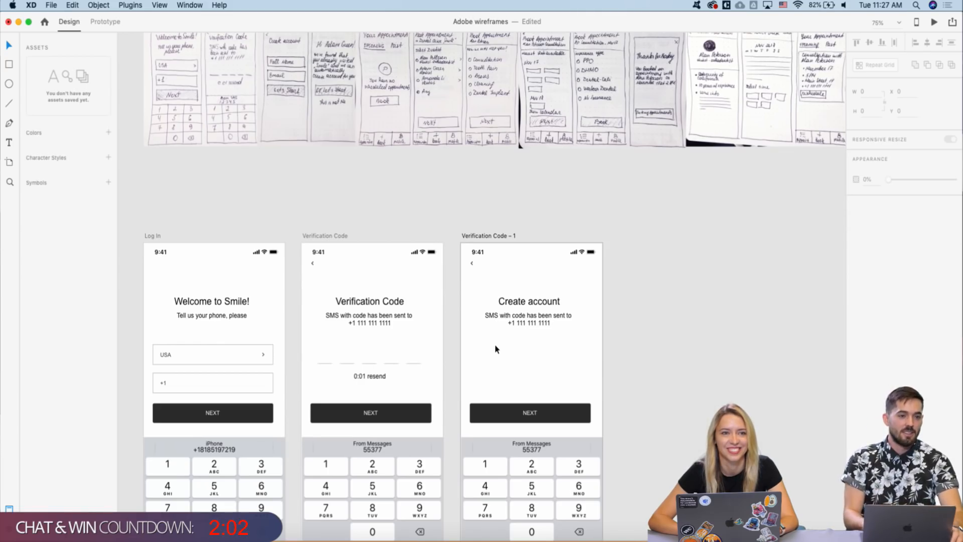
{"action": "scroll", "coordinate": [486, 325], "scroll_direction": "up", "scroll_amount": 2}
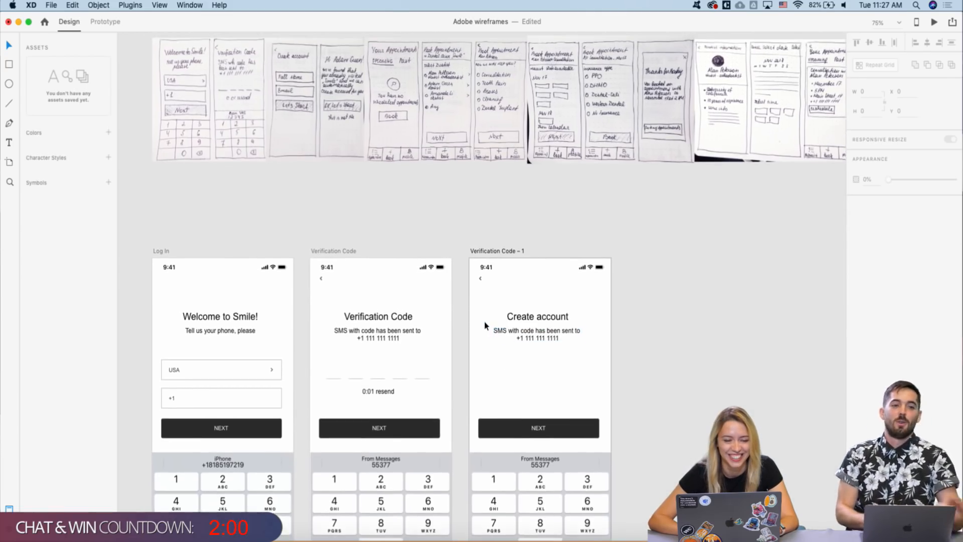
{"action": "left_click_drag", "start_coordinate": [507, 334], "coordinate": [507, 304]}
{"action": "left_click", "coordinate": [514, 343]}
{"action": "key", "text": "Delete"}
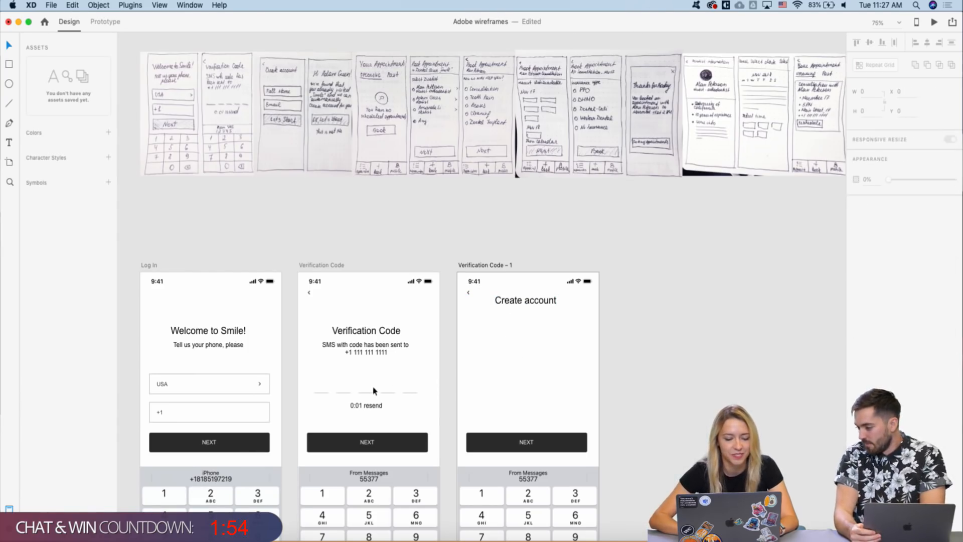
- Copy the USA and +1 fields from Log In and paste them under the Create account heading
{"action": "left_click", "coordinate": [232, 399]}
{"action": "key", "text": "super+r"}
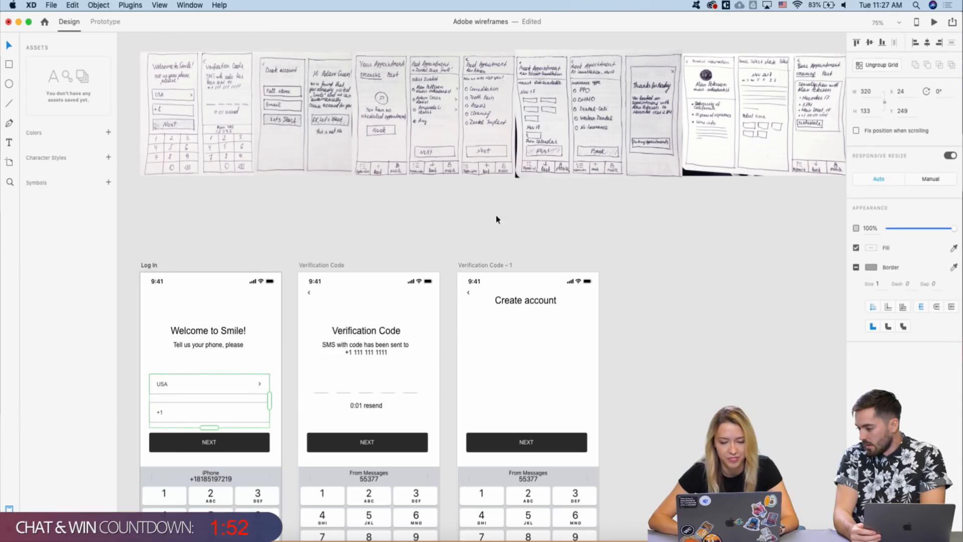
{"action": "left_click", "coordinate": [467, 265]}
{"action": "key", "text": "super+v"}
{"action": "left_click_drag", "start_coordinate": [501, 386], "coordinate": [502, 339]}
{"action": "scroll", "coordinate": [501, 339], "scroll_direction": "down", "scroll_amount": 1}
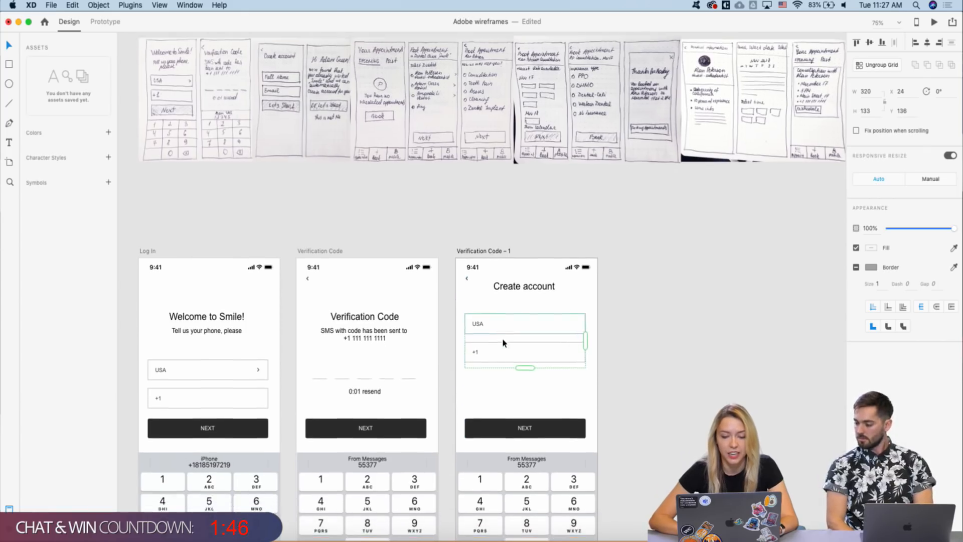
{"action": "left_click", "coordinate": [621, 306]}
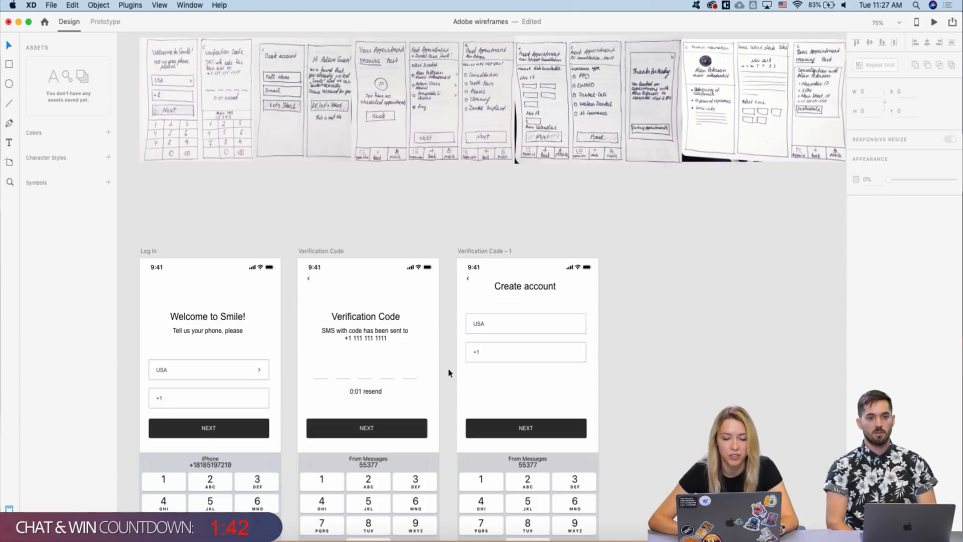
- Lower the fields and heading, then relabel the USA field 'Full Name'
{"action": "scroll", "coordinate": [449, 373], "scroll_direction": "down", "scroll_amount": 1}
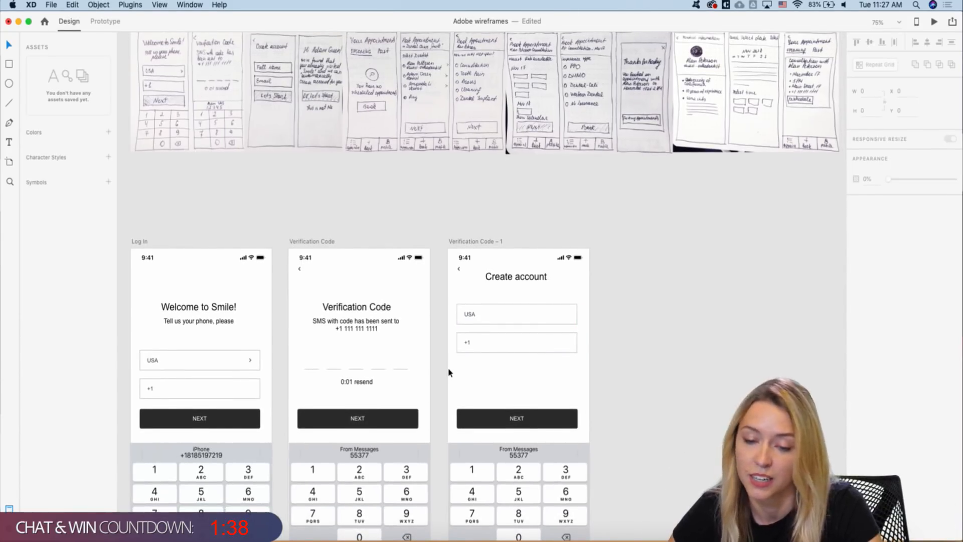
{"action": "left_click_drag", "start_coordinate": [516, 309], "coordinate": [514, 340]}
{"action": "left_click_drag", "start_coordinate": [511, 276], "coordinate": [507, 303]}
{"action": "left_click", "coordinate": [469, 350]}
{"action": "double_click", "coordinate": [469, 350]}
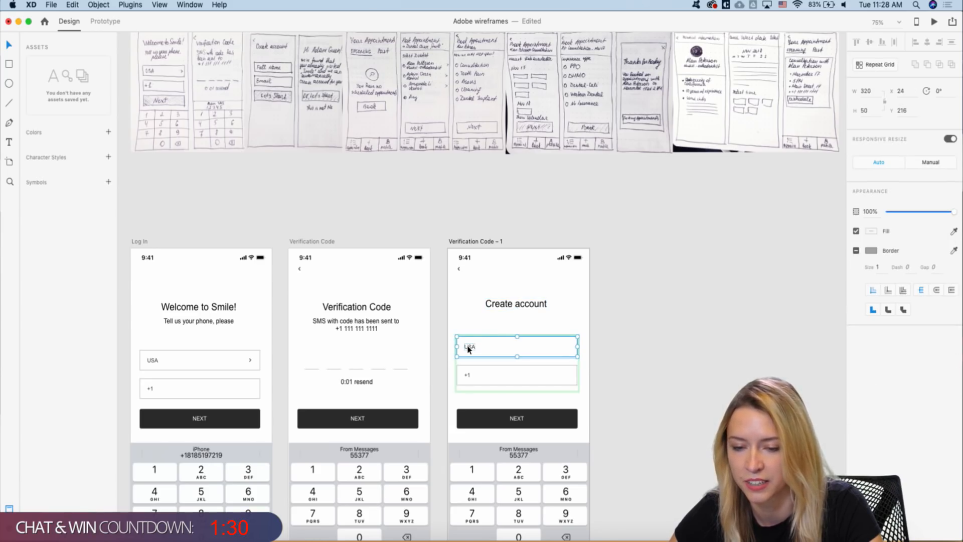
{"action": "double_click", "coordinate": [469, 347]}
{"action": "type", "text": "F"}
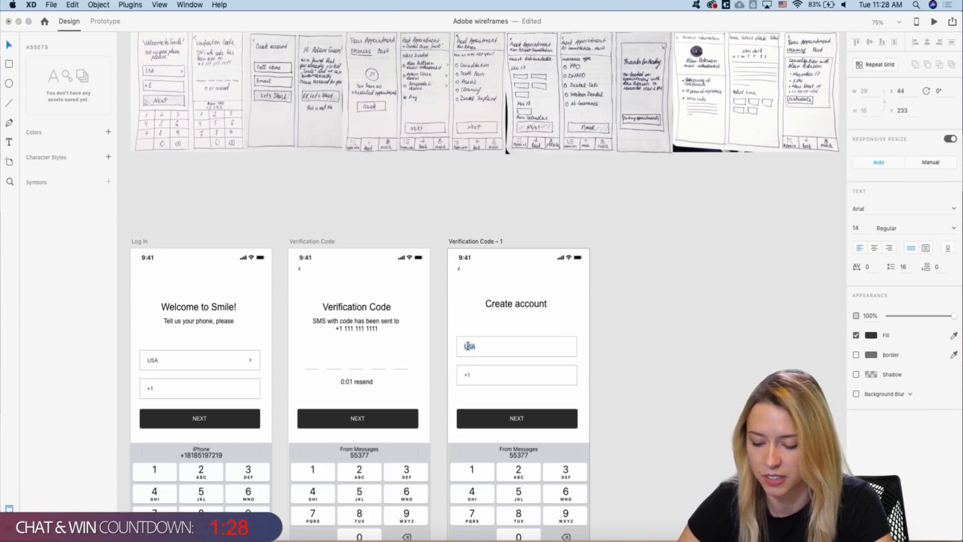
{"action": "type", "text": "ull"}
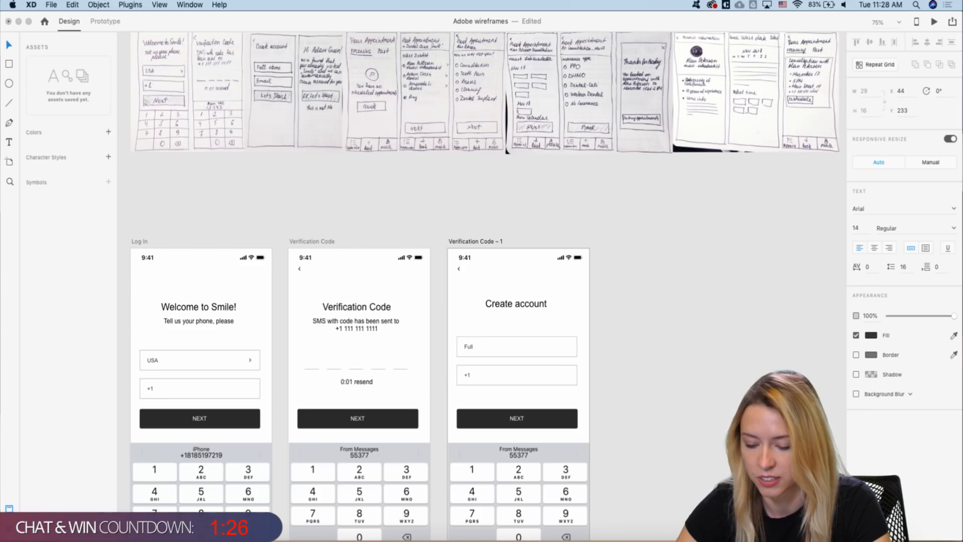
{"action": "type", "text": " Name"}
{"action": "key", "text": "Escape"}
- Relabel the +1 field 'Email'
{"action": "left_click", "coordinate": [467, 378]}
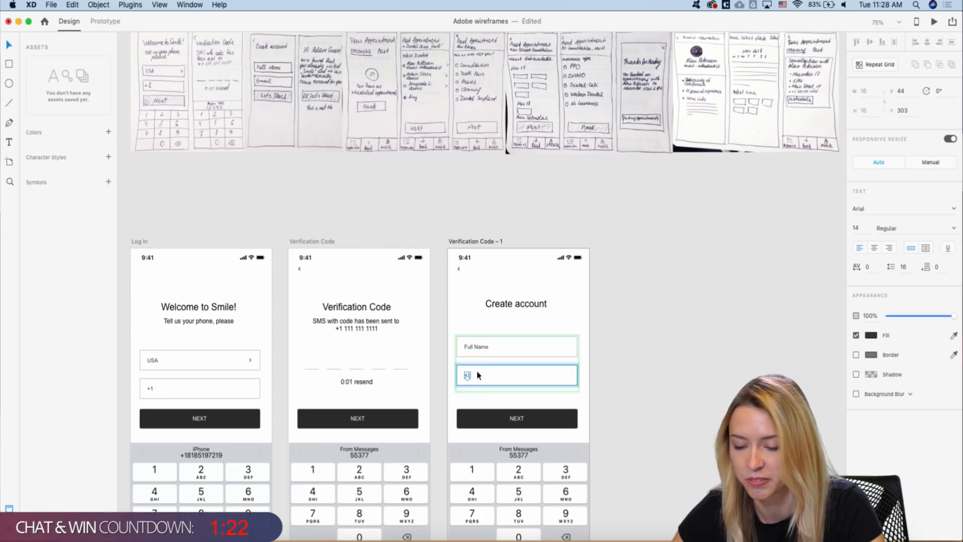
{"action": "scroll", "coordinate": [479, 373], "scroll_direction": "up", "scroll_amount": 1}
{"action": "double_click", "coordinate": [466, 378]}
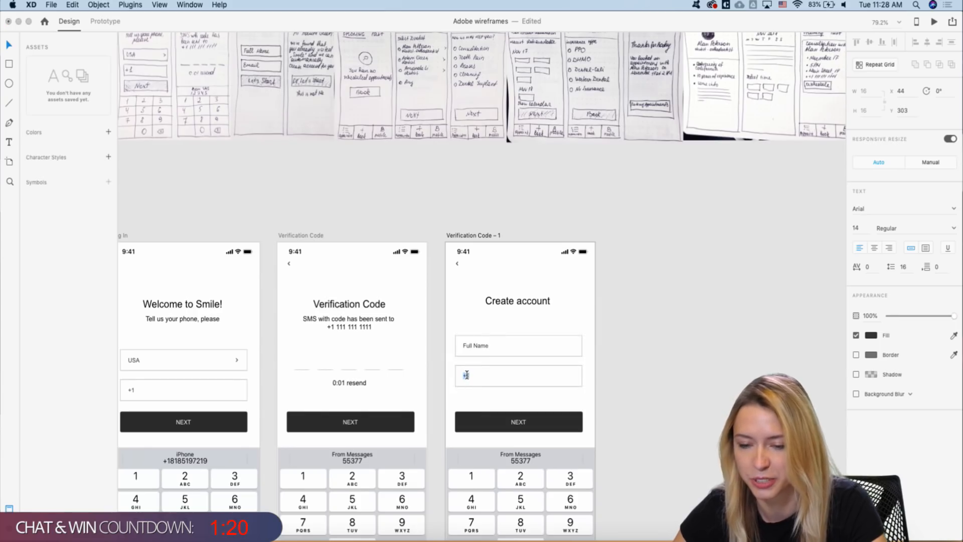
{"action": "type", "text": "Email"}
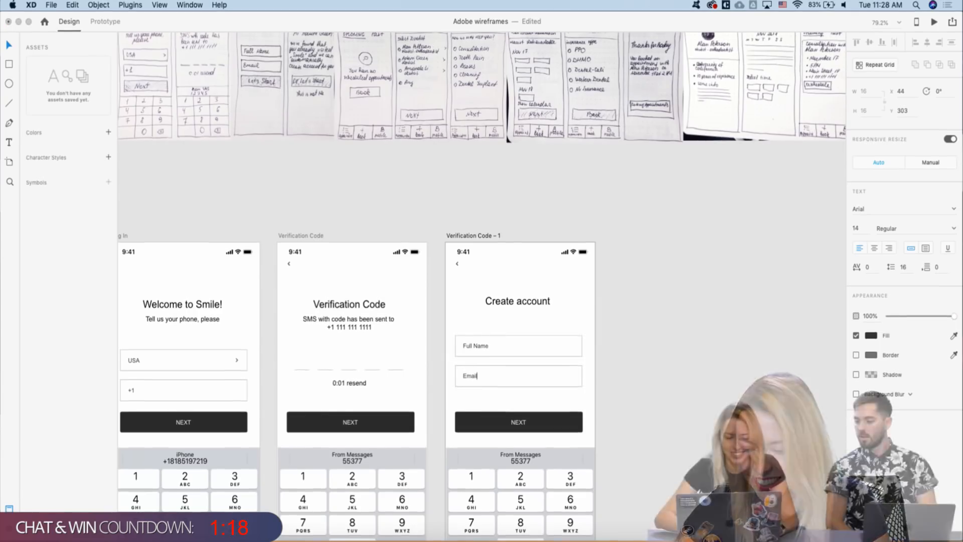
{"action": "key", "text": "Escape"}
{"action": "left_click", "coordinate": [526, 427]}
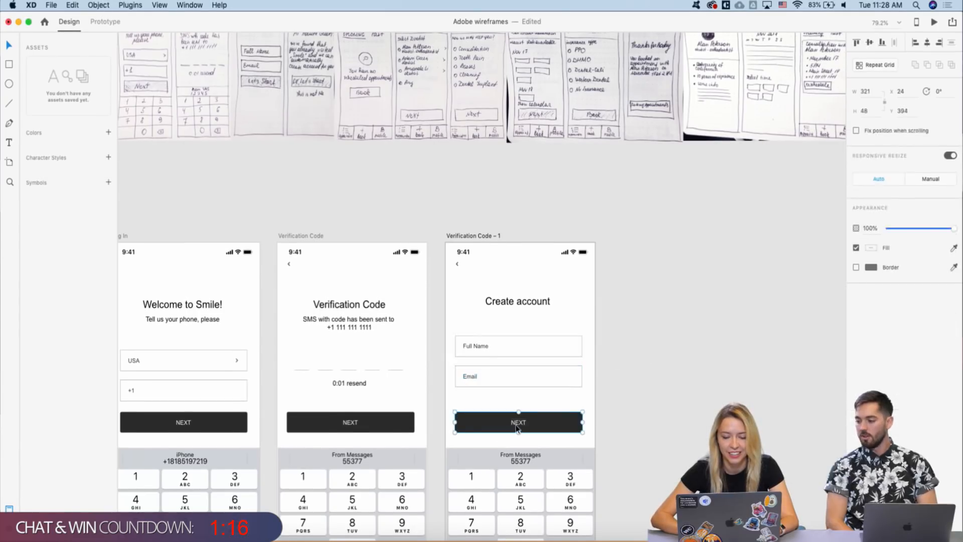
- Replace the NEXT button label with 'Let's Start'
{"action": "double_click", "coordinate": [522, 421]}
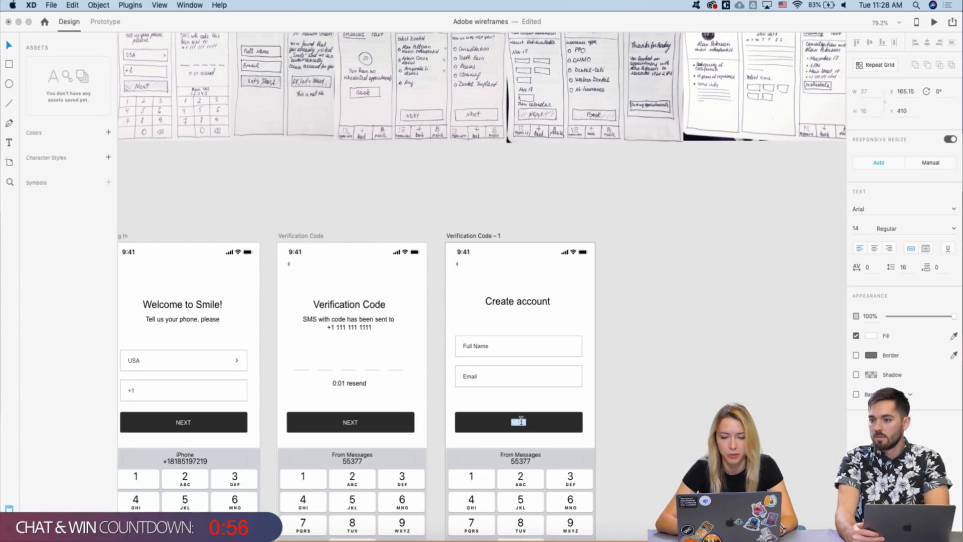
{"action": "key", "text": "BackSpace"}
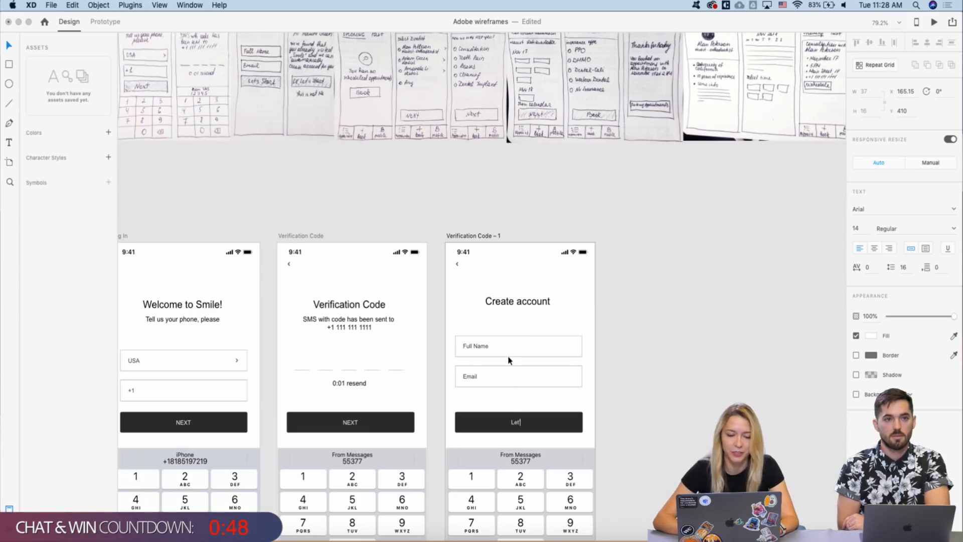
{"action": "type", "text": "Let's Start"}
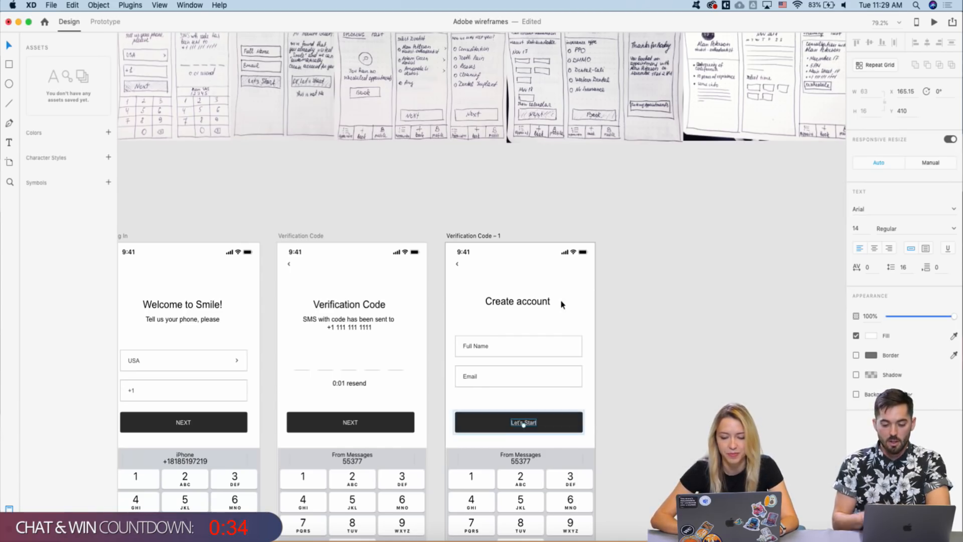
{"action": "scroll", "coordinate": [561, 299], "scroll_direction": "down", "scroll_amount": 3}
- Paste a letter keyboard from the Keyboards board onto the bottom edge of Create account
{"action": "left_click", "coordinate": [545, 431]}
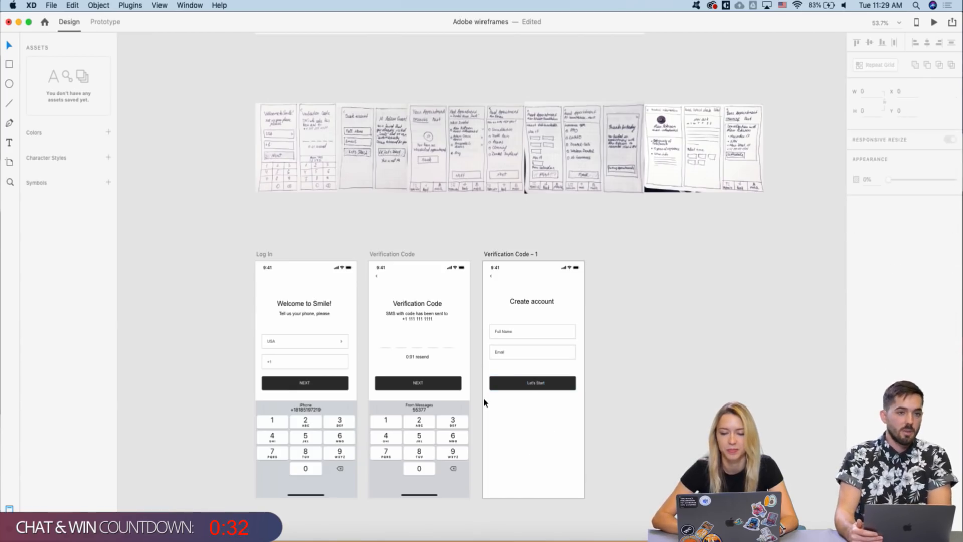
{"action": "scroll", "coordinate": [484, 398], "scroll_direction": "down", "scroll_amount": 5}
{"action": "scroll", "coordinate": [612, 272], "scroll_direction": "right", "scroll_amount": 5}
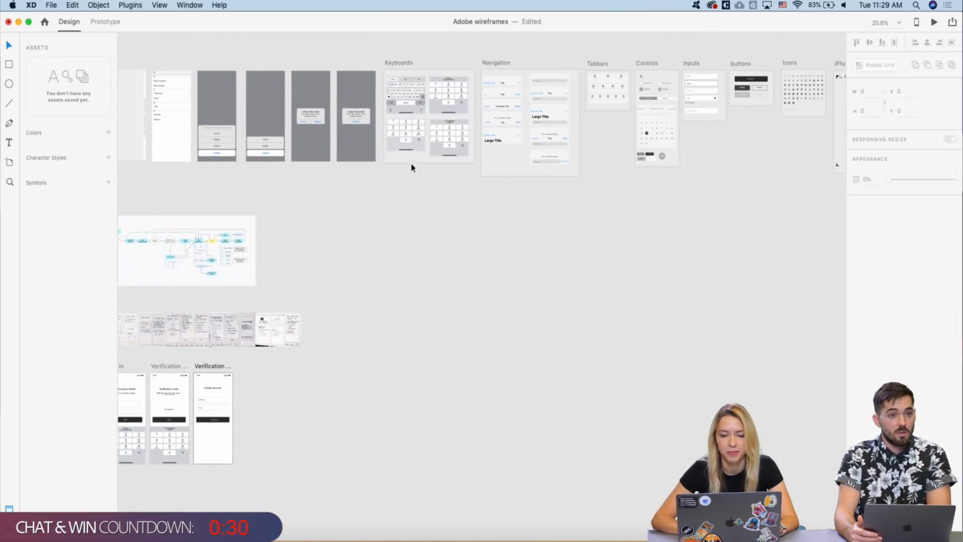
{"action": "left_click", "coordinate": [417, 103]}
{"action": "scroll", "coordinate": [334, 301], "scroll_direction": "up", "scroll_amount": 2}
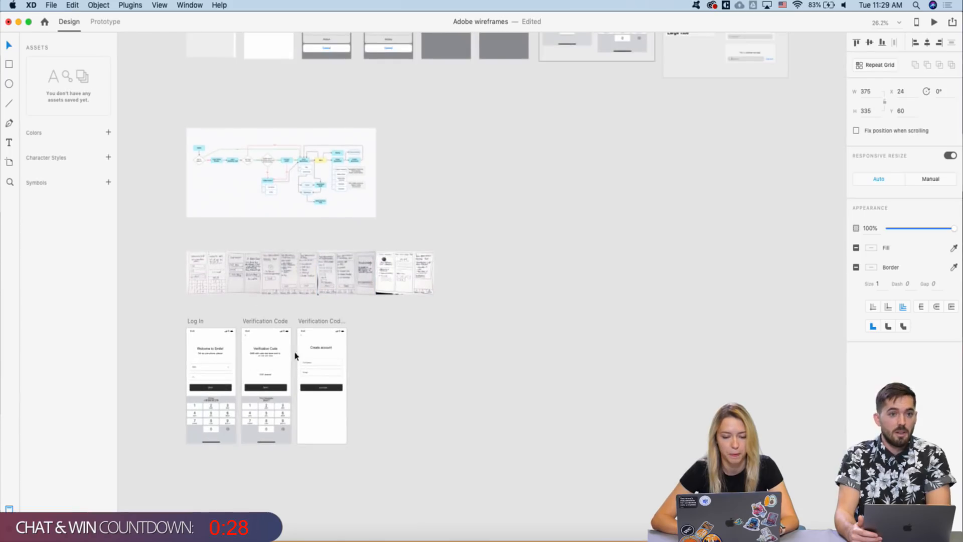
{"action": "left_click", "coordinate": [311, 323]}
{"action": "key", "text": "super+v"}
{"action": "scroll", "coordinate": [290, 349], "scroll_direction": "up", "scroll_amount": 3}
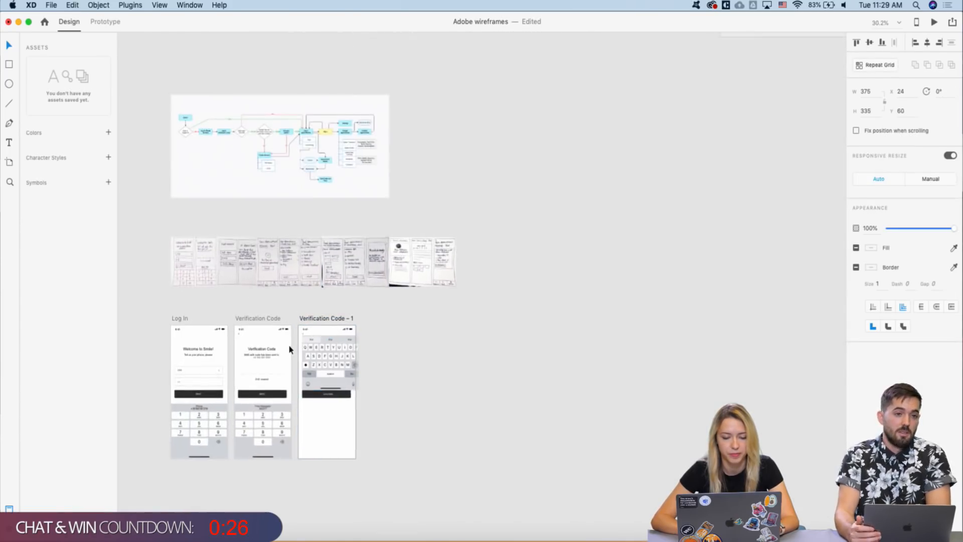
{"action": "scroll", "coordinate": [289, 349], "scroll_direction": "down", "scroll_amount": 3}
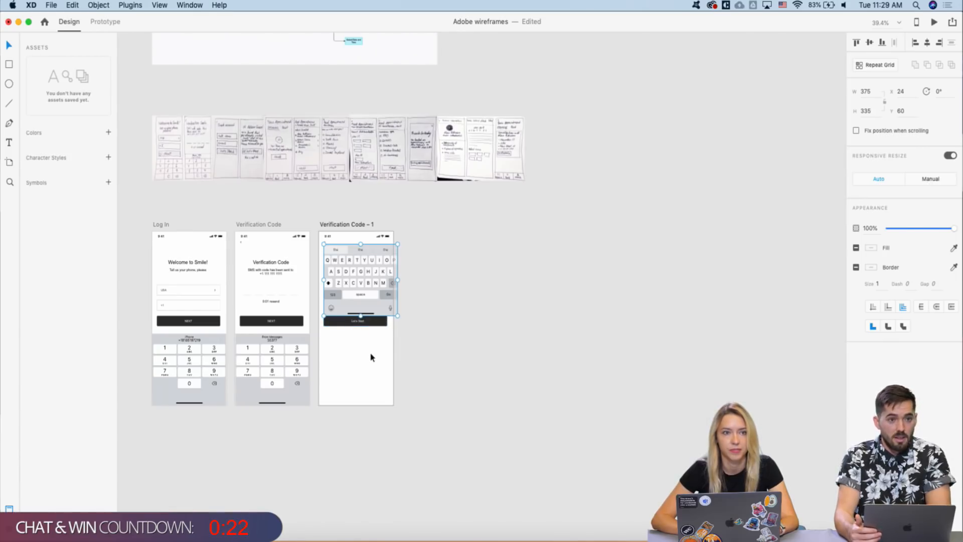
{"action": "left_click_drag", "start_coordinate": [370, 303], "coordinate": [365, 385]}
- Option-drag the Create account artboard right to duplicate it as Verification Code – 2
{"action": "scroll", "coordinate": [330, 301], "scroll_direction": "up", "scroll_amount": 3}
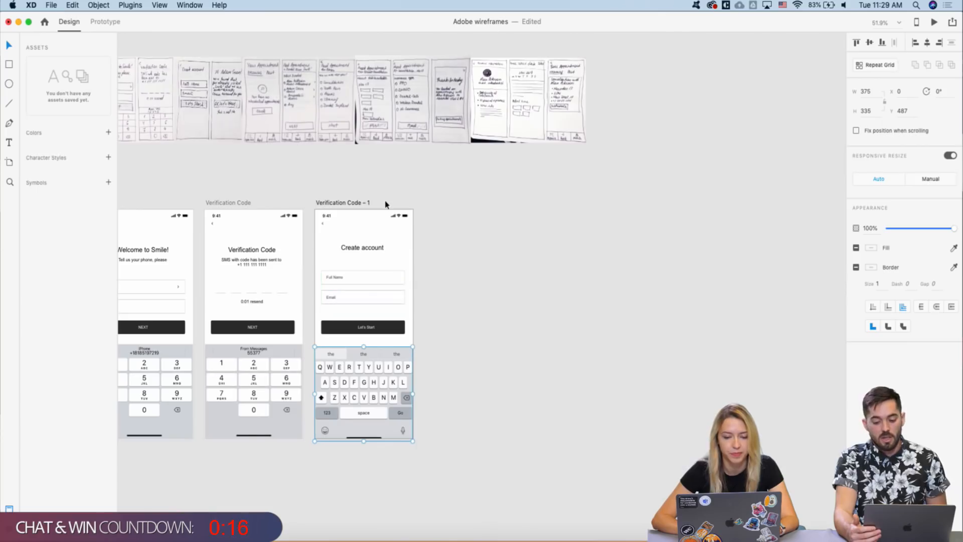
{"action": "scroll", "coordinate": [384, 204], "scroll_direction": "left", "scroll_amount": 5}
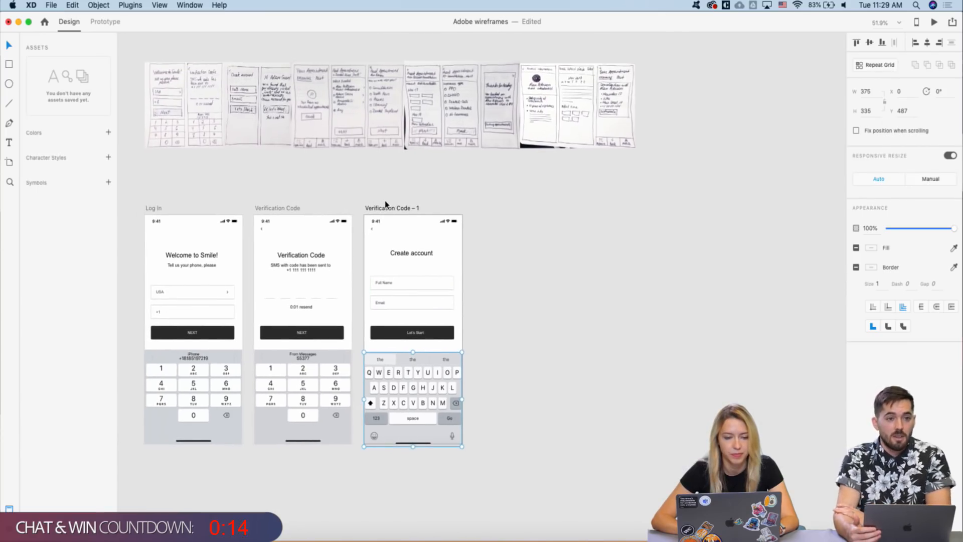
{"action": "scroll", "coordinate": [378, 208], "scroll_direction": "right", "scroll_amount": 2}
{"action": "left_click", "coordinate": [364, 219]}
{"action": "right_click", "coordinate": [363, 216]}
{"action": "left_click", "coordinate": [366, 198]}
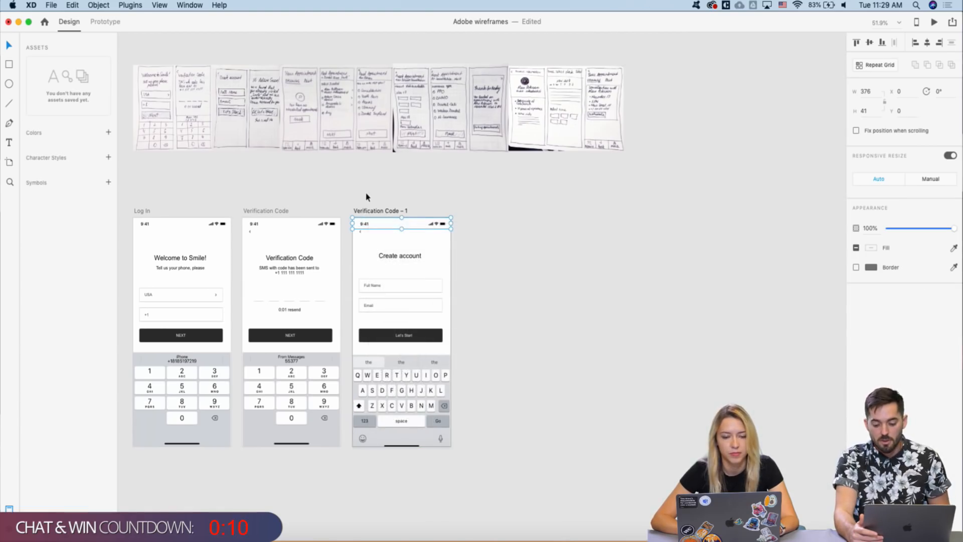
{"action": "left_click", "coordinate": [366, 196]}
{"action": "left_click_drag", "start_coordinate": [367, 213], "coordinate": [474, 215]}
{"action": "left_click", "coordinate": [466, 191]}
{"action": "scroll", "coordinate": [474, 244], "scroll_direction": "up", "scroll_amount": 3}
- Retitle the copy with a 'Hi' greeting plus the user's name and place the matching sketch beside it
{"action": "left_click", "coordinate": [518, 264]}
{"action": "double_click", "coordinate": [516, 264]}
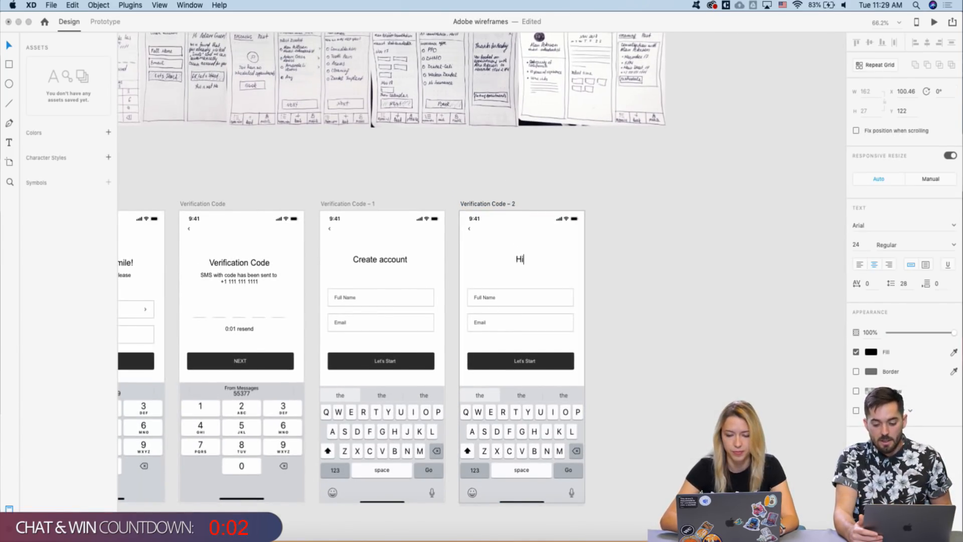
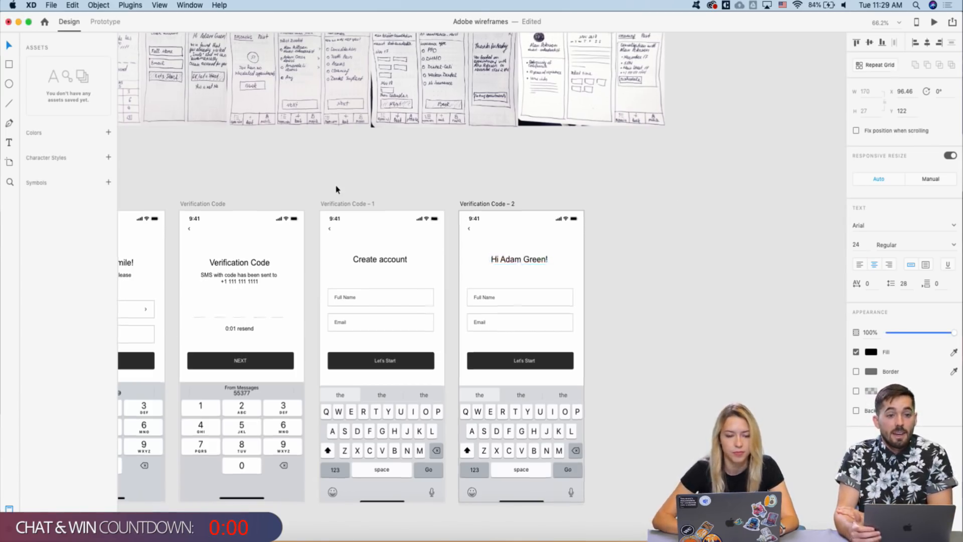
{"action": "scroll", "coordinate": [333, 187], "scroll_direction": "down", "scroll_amount": 5}
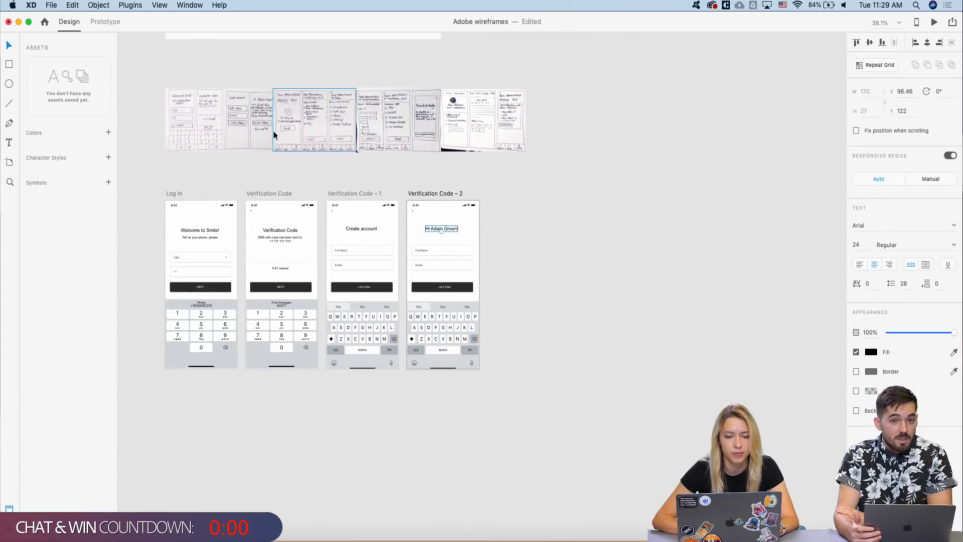
{"action": "mouse_move", "coordinate": [243, 123]}
{"action": "left_mouse_down"}
{"action": "mouse_move", "coordinate": [263, 123]}
{"action": "mouse_move", "coordinate": [505, 227]}
{"action": "left_mouse_up"}
{"action": "scroll", "coordinate": [505, 227], "scroll_direction": "up", "scroll_amount": 5}
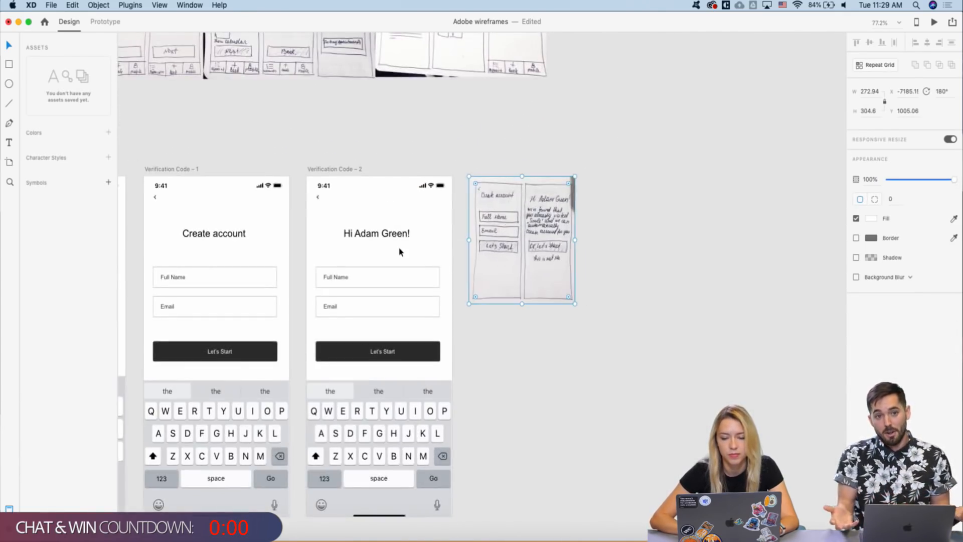
{"action": "scroll", "coordinate": [398, 252], "scroll_direction": "up", "scroll_amount": 3}
{"action": "left_click", "coordinate": [342, 225], "text": "shift"}
{"action": "mouse_move", "coordinate": [342, 226]}
{"action": "left_mouse_down"}
{"action": "mouse_move", "coordinate": [342, 195]}
{"action": "mouse_move", "coordinate": [386, 208]}
{"action": "mouse_move", "coordinate": [414, 233]}
{"action": "left_mouse_up"}
{"action": "left_click", "coordinate": [459, 52]}
- Delete both fields and paste the SMS message under the greeting, starting to retype it as 'We've'
{"action": "scroll", "coordinate": [461, 47], "scroll_direction": "down", "scroll_amount": 4}
{"action": "key", "text": "Delete"}
{"action": "scroll", "coordinate": [414, 234], "scroll_direction": "left", "scroll_amount": 3}
{"action": "scroll", "coordinate": [415, 234], "scroll_direction": "left", "scroll_amount": 1}
{"action": "left_click", "coordinate": [221, 174]}
{"action": "left_click", "coordinate": [474, 103]}
{"action": "key", "text": "ctrl+v"}
{"action": "scroll", "coordinate": [519, 129], "scroll_direction": "up", "scroll_amount": 2}
{"action": "left_click_drag", "start_coordinate": [504, 183], "coordinate": [503, 162]}
{"action": "scroll", "coordinate": [463, 173], "scroll_direction": "up", "scroll_amount": 3}
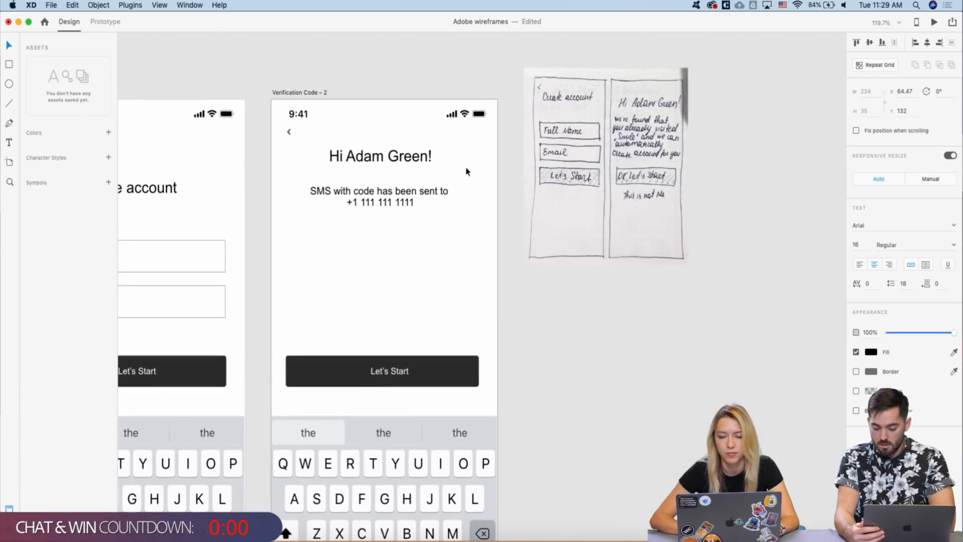
{"action": "double_click", "coordinate": [386, 193]}
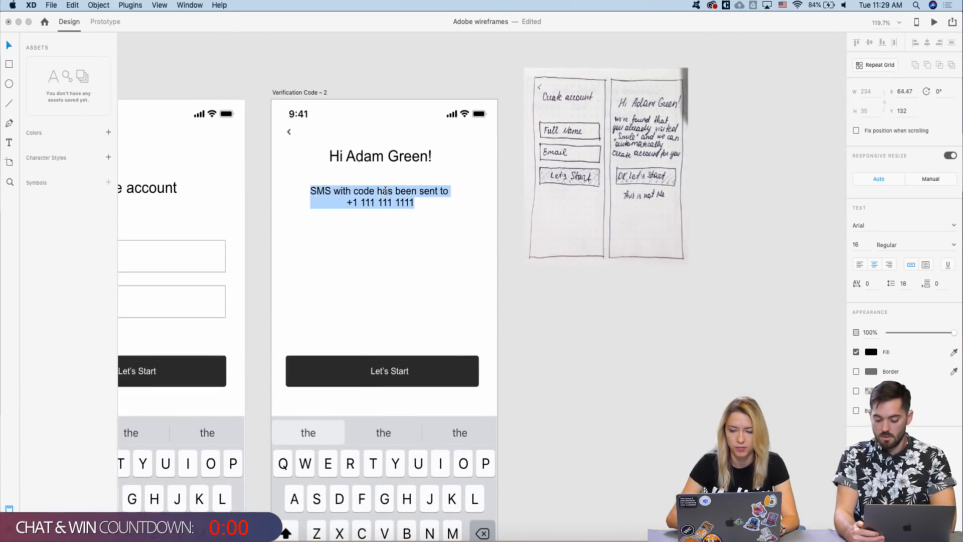
{"action": "type", "text": "We’ve"}
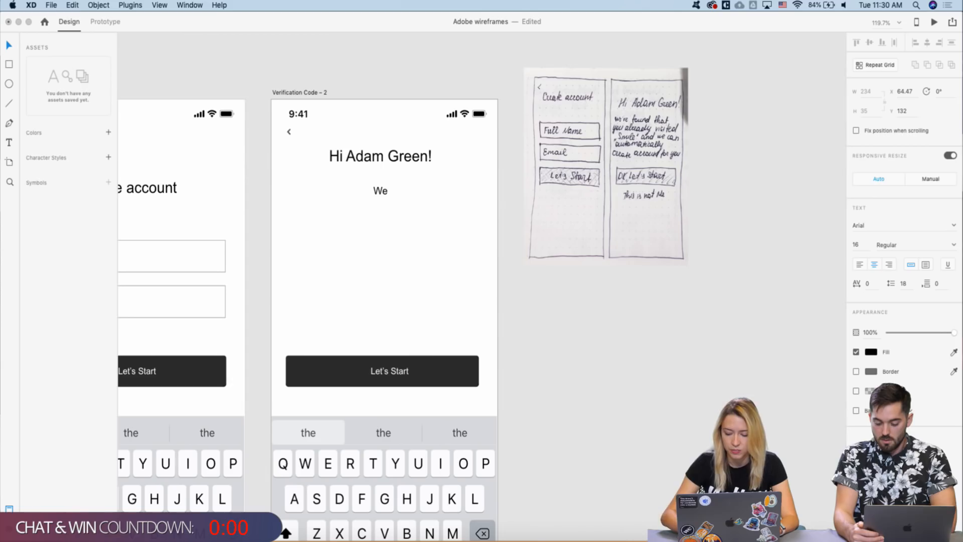
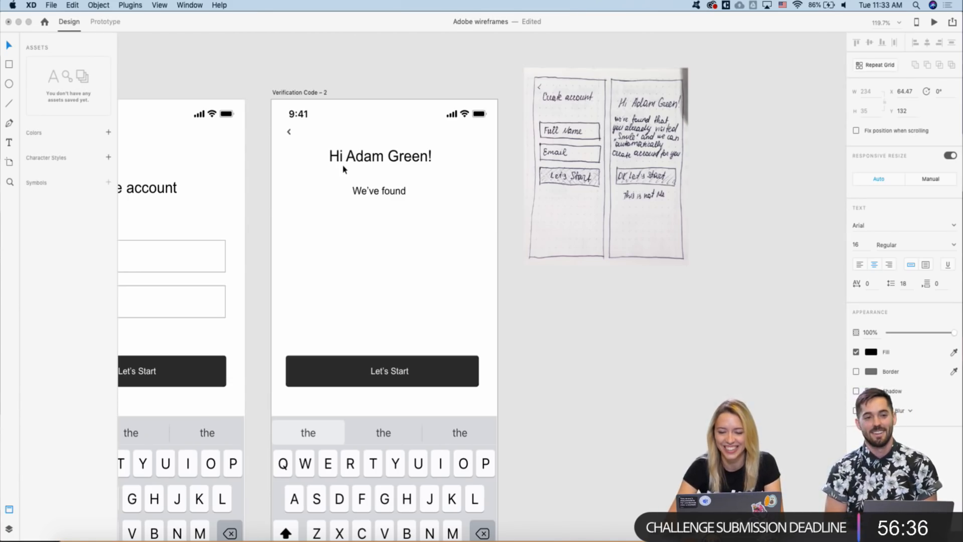
- Extend the message to read 'that you already visited "Smile" and we can automatically create'
{"action": "type", "text": "that "}
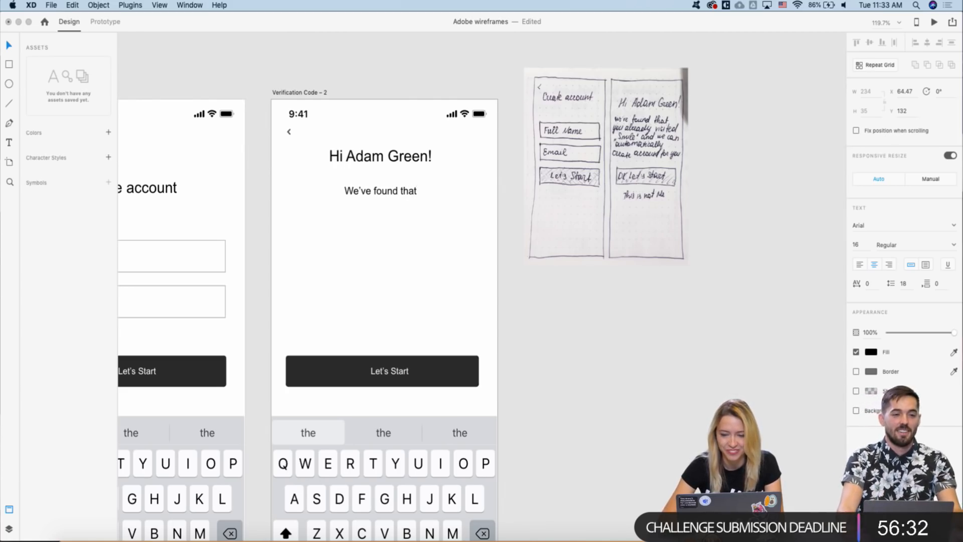
{"action": "type", "text": "you"}
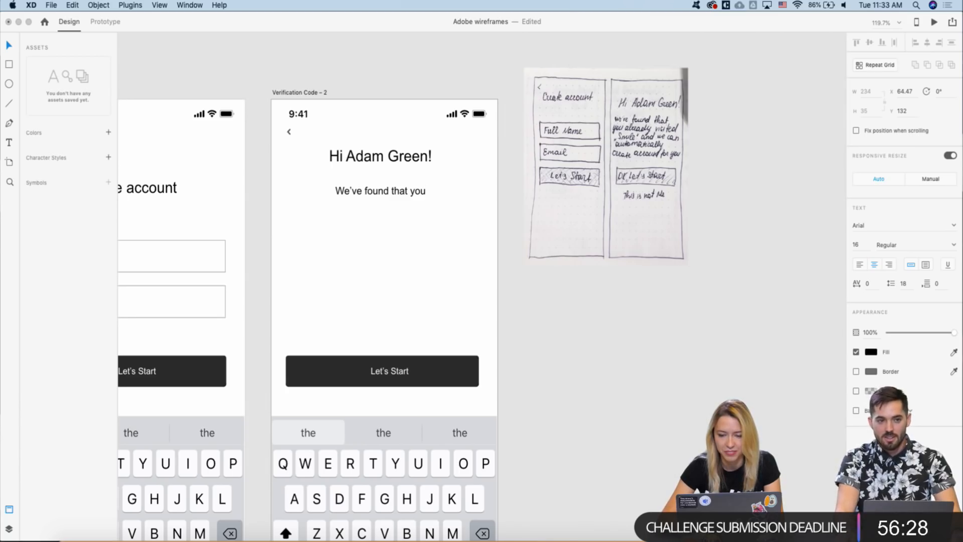
{"action": "type", "text": " alre"}
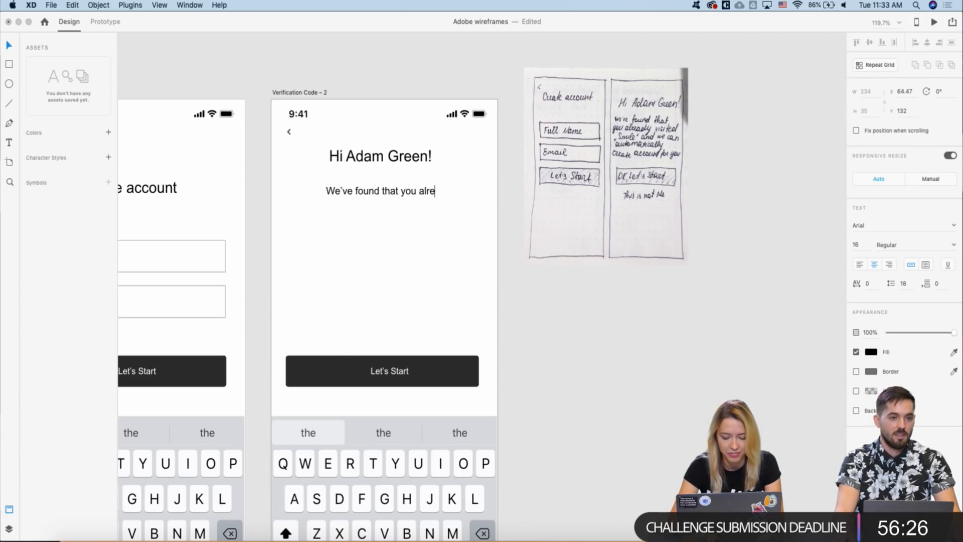
{"action": "type", "text": "ady visited"}
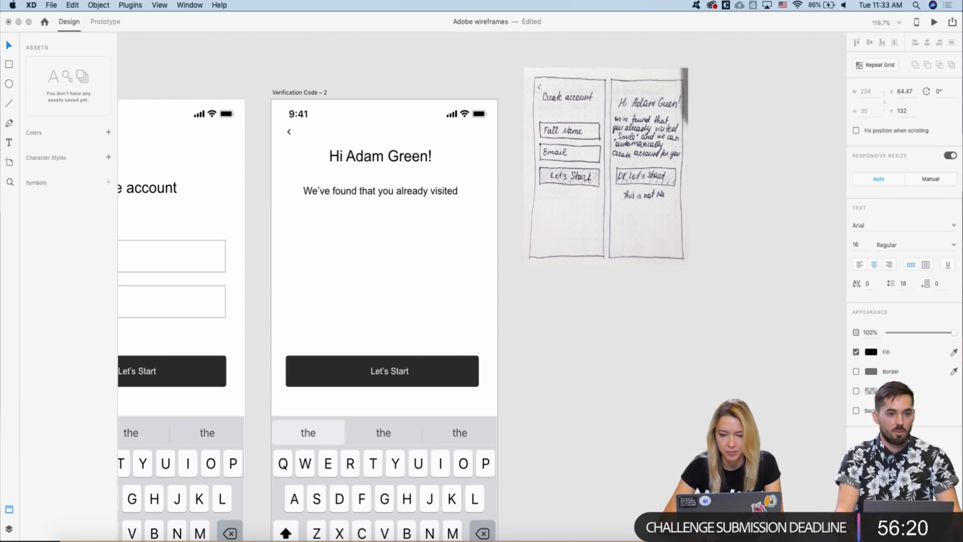
{"action": "type", "text": " \"\""}
{"action": "key", "text": "Left"}
{"action": "type", "text": "Smile"}
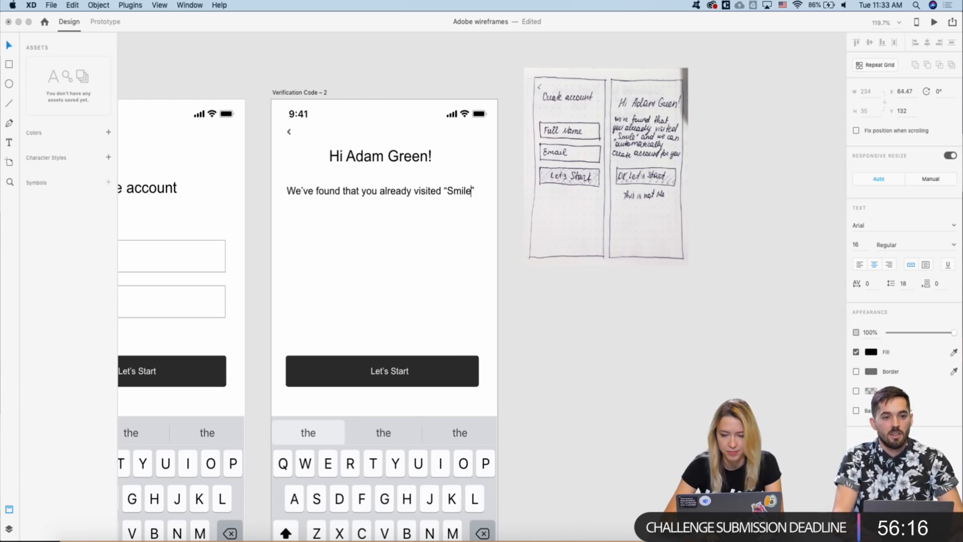
{"action": "key", "text": "Right"}
{"action": "type", "text": "a"}
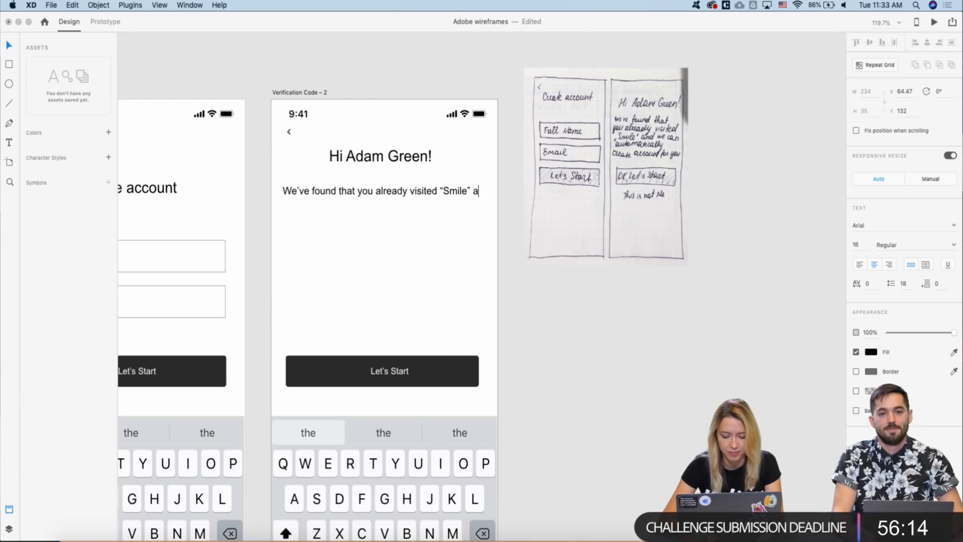
{"action": "type", "text": "nd we ca"}
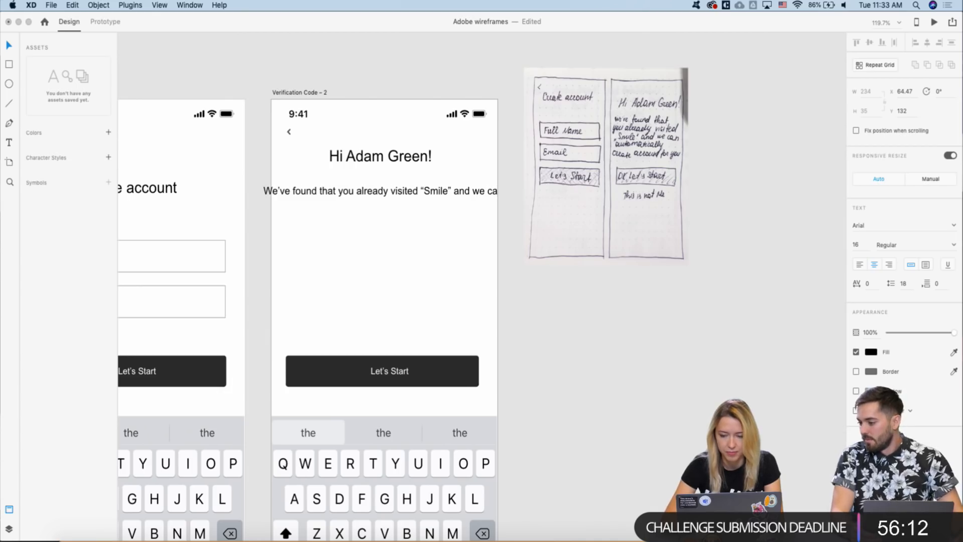
{"action": "type", "text": "n auto"}
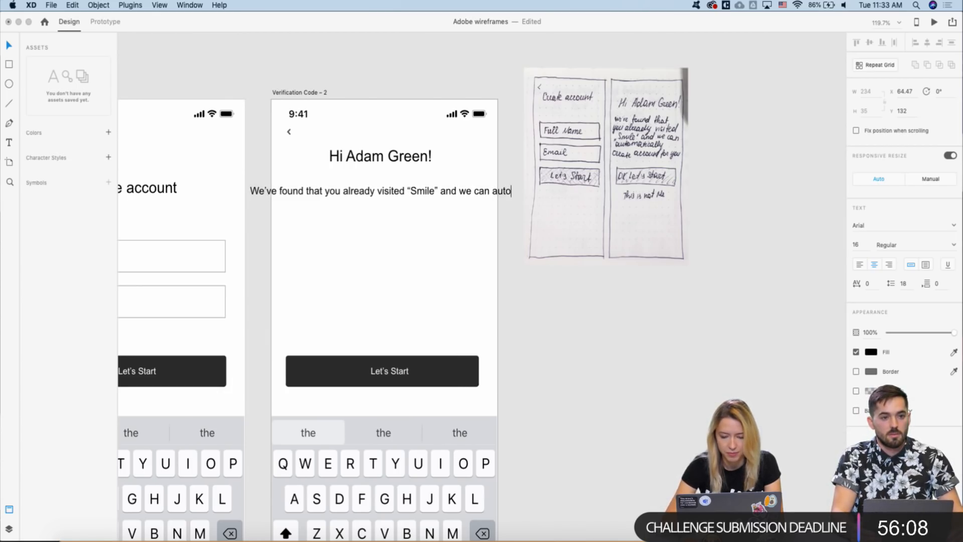
{"action": "type", "text": "matically create"}
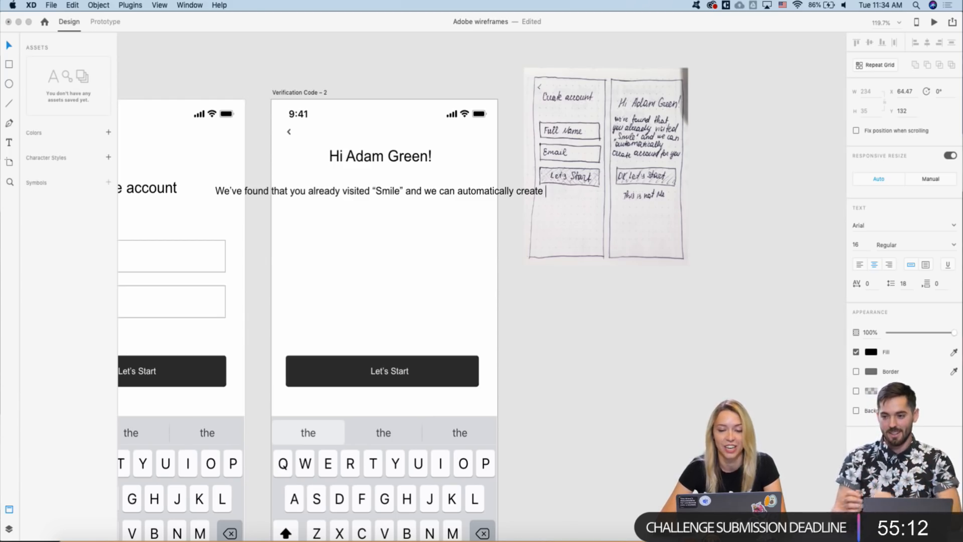
{"action": "key", "text": "Escape"}
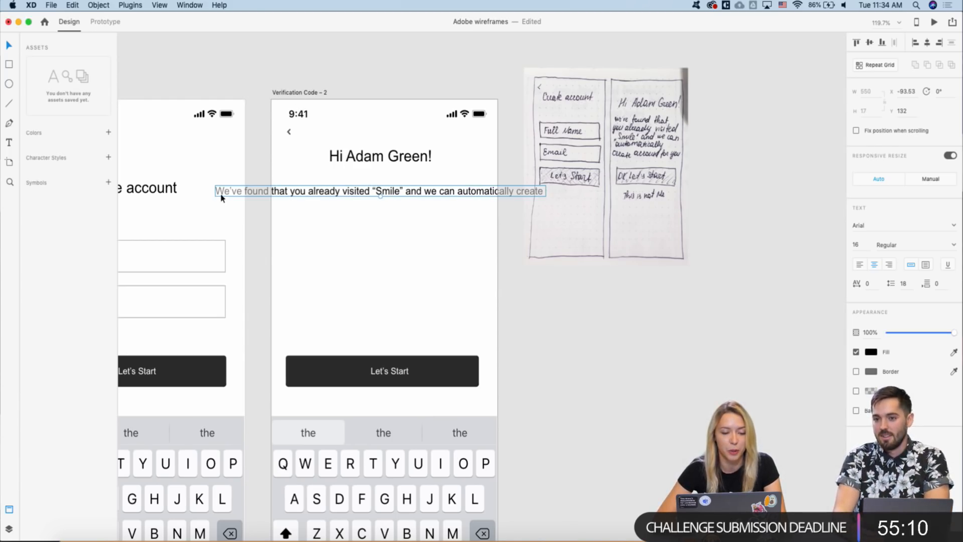
- Make the message a fixed-size text box and narrow it so it wraps within the screen
{"action": "scroll", "coordinate": [222, 192], "scroll_direction": "up", "scroll_amount": 3}
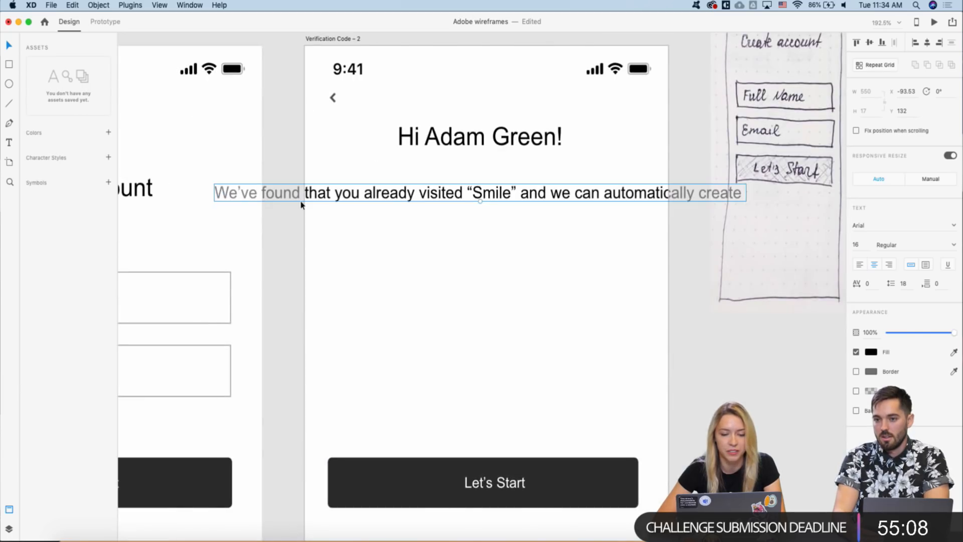
{"action": "scroll", "coordinate": [302, 204], "scroll_direction": "down", "scroll_amount": 2}
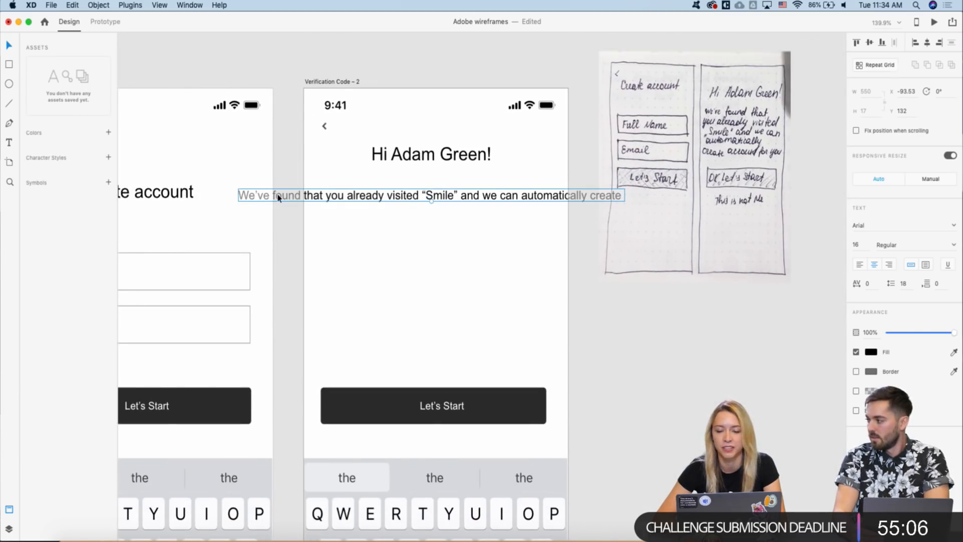
{"action": "left_click", "coordinate": [925, 264]}
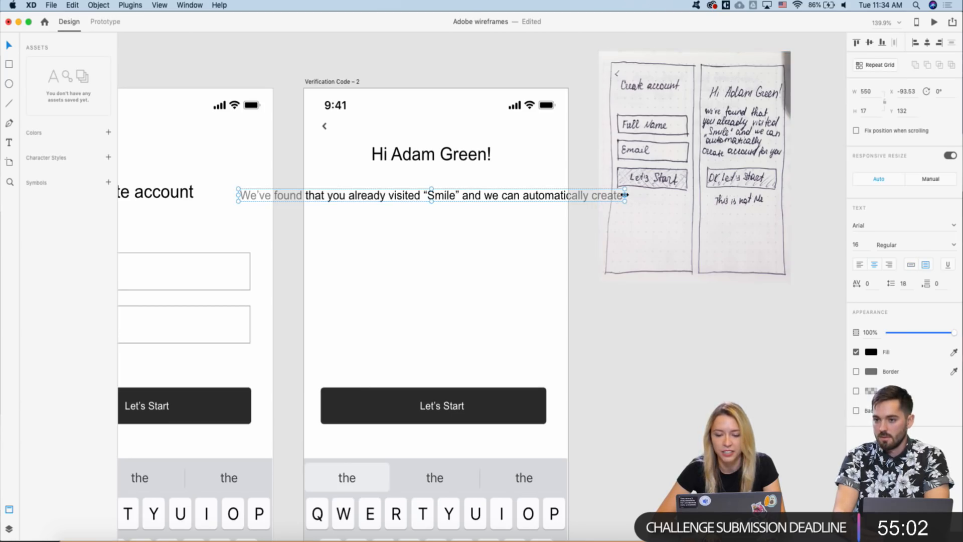
{"action": "left_click_drag", "start_coordinate": [623, 195], "coordinate": [540, 196]}
{"action": "mouse_move", "coordinate": [431, 202]}
{"action": "left_mouse_down"}
{"action": "mouse_move", "coordinate": [430, 247]}
{"action": "mouse_move", "coordinate": [430, 221]}
{"action": "left_mouse_up"}
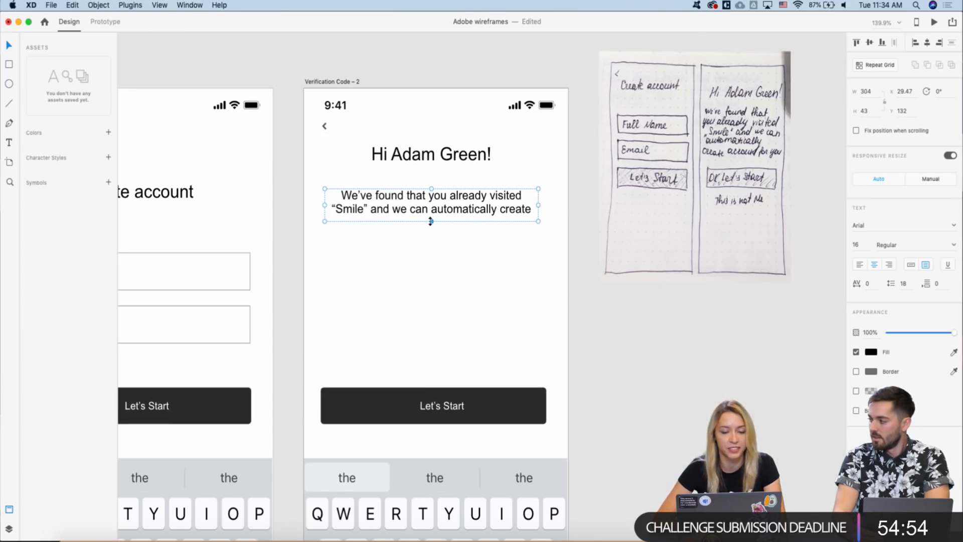
{"action": "left_click_drag", "start_coordinate": [431, 221], "coordinate": [404, 202]}
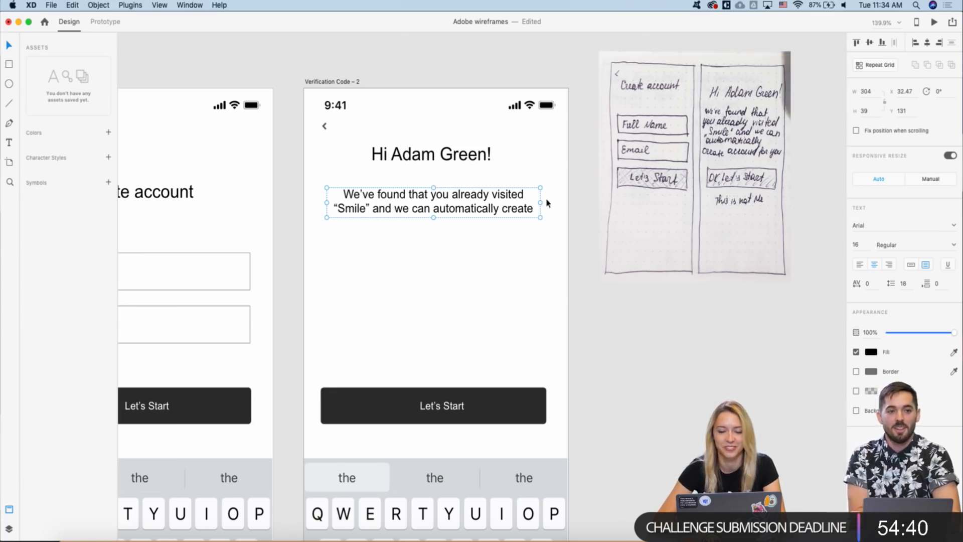
- Append 'account for you' to the message and enlarge the box to show the third line
{"action": "double_click", "coordinate": [421, 207]}
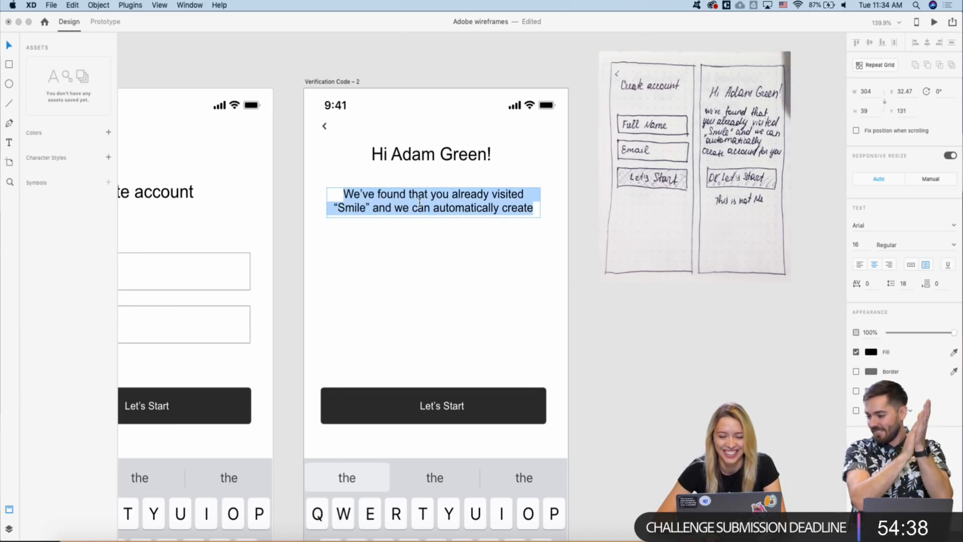
{"action": "left_click", "coordinate": [538, 209]}
{"action": "type", "text": "accout"}
{"action": "key", "text": "BackSpace"}
{"action": "type", "text": "nt"}
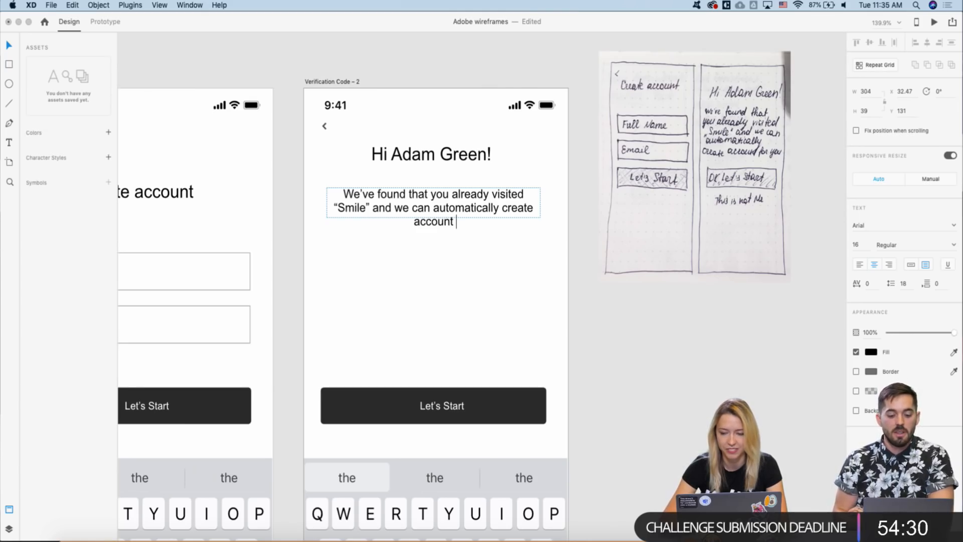
{"action": "type", "text": " for you"}
{"action": "key", "text": "Escape"}
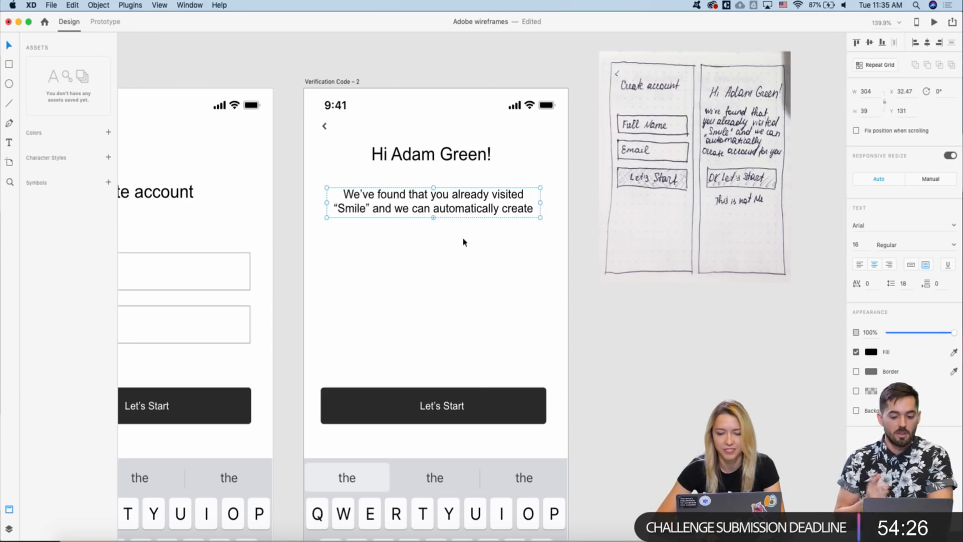
{"action": "left_click_drag", "start_coordinate": [433, 218], "coordinate": [434, 233]}
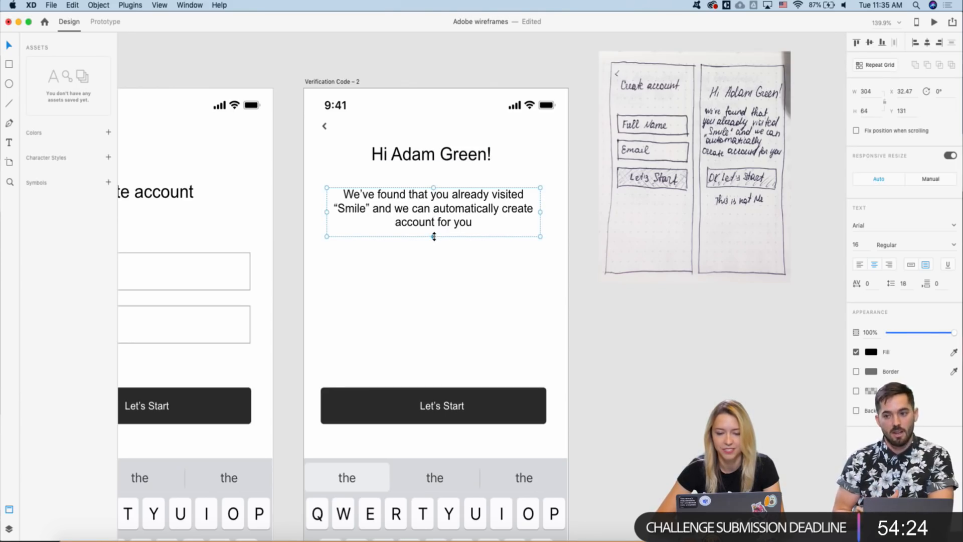
{"action": "scroll", "coordinate": [475, 264], "scroll_direction": "down", "scroll_amount": 5}
{"action": "scroll", "coordinate": [452, 316], "scroll_direction": "up", "scroll_amount": 3}
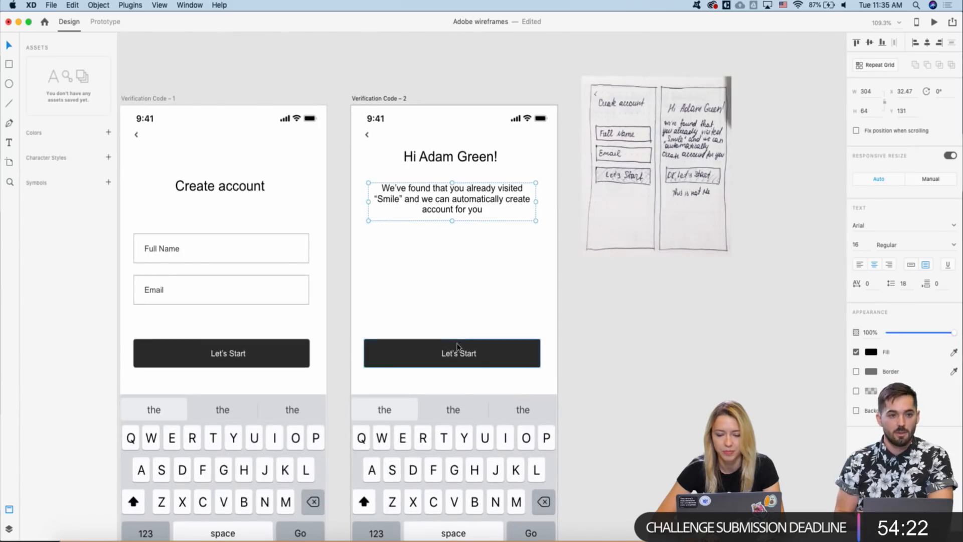
- Move the greeting and message lower and change the button label to 'OK, Let's Start'
{"action": "left_click_drag", "start_coordinate": [454, 157], "coordinate": [450, 245]}
{"action": "left_click", "coordinate": [454, 198], "text": "shift"}
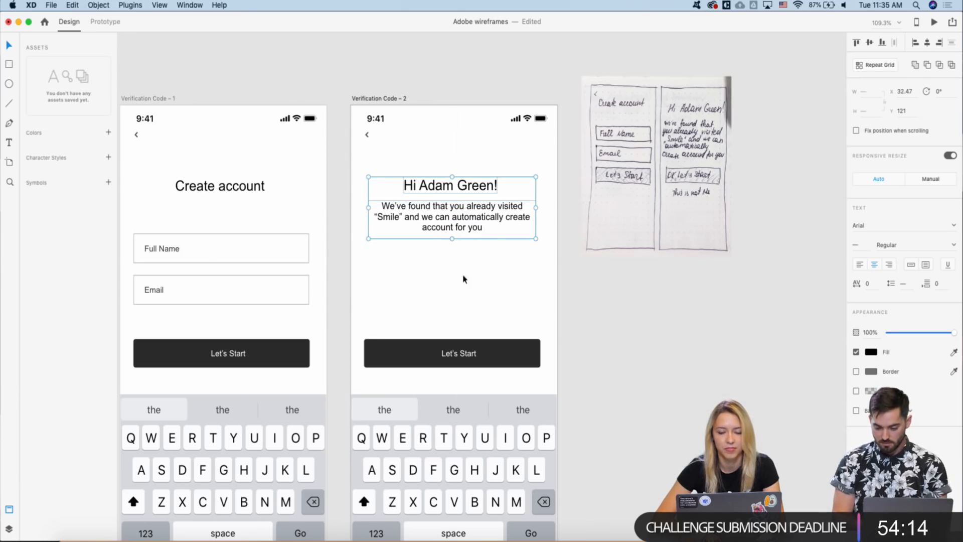
{"action": "left_click", "coordinate": [462, 353]}
{"action": "double_click", "coordinate": [462, 353]}
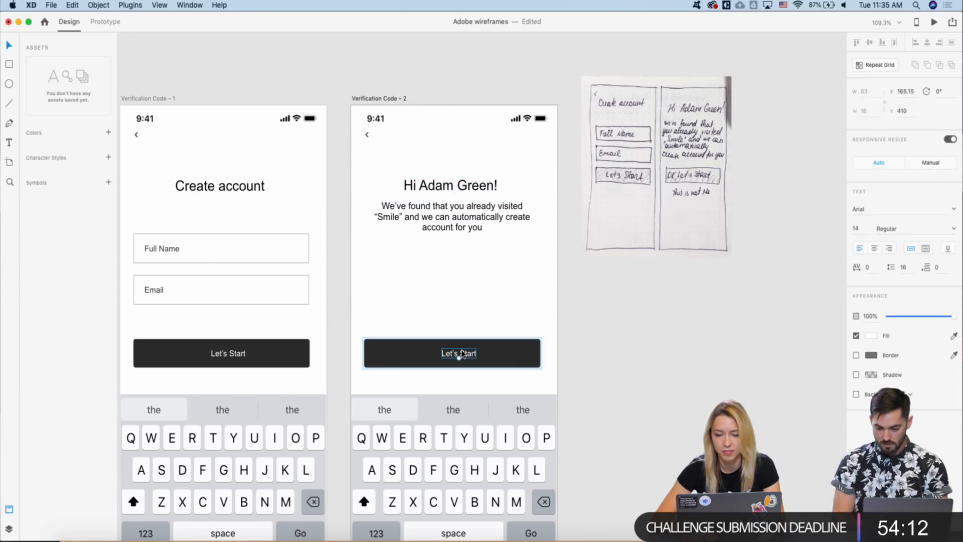
{"action": "double_click", "coordinate": [462, 353]}
{"action": "left_click", "coordinate": [442, 353]}
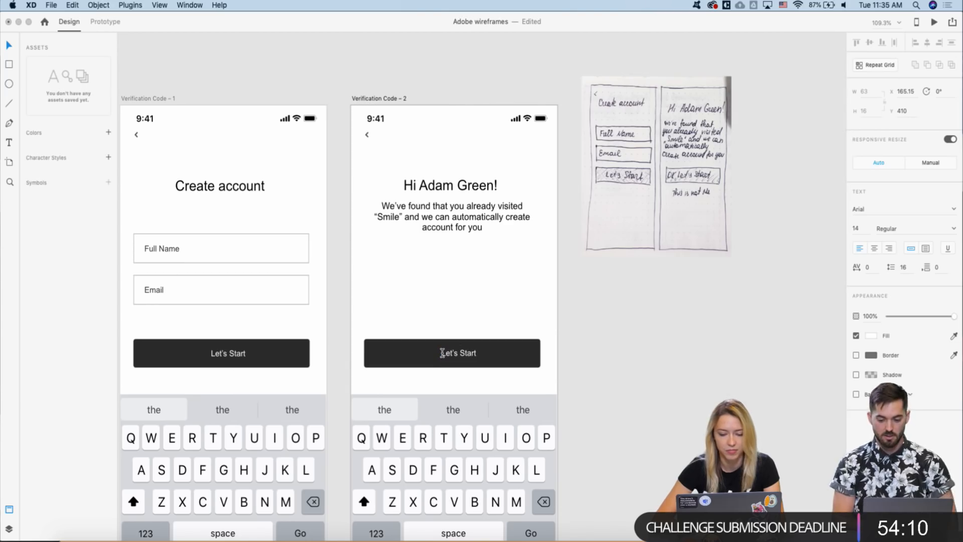
{"action": "type", "text": "OK,"}
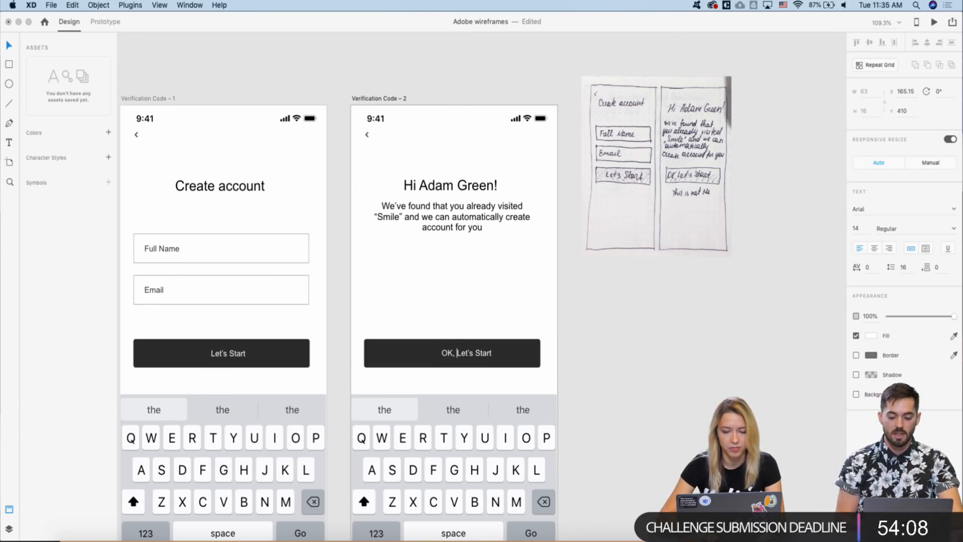
{"action": "key", "text": "Escape"}
{"action": "key", "text": "Escape"}
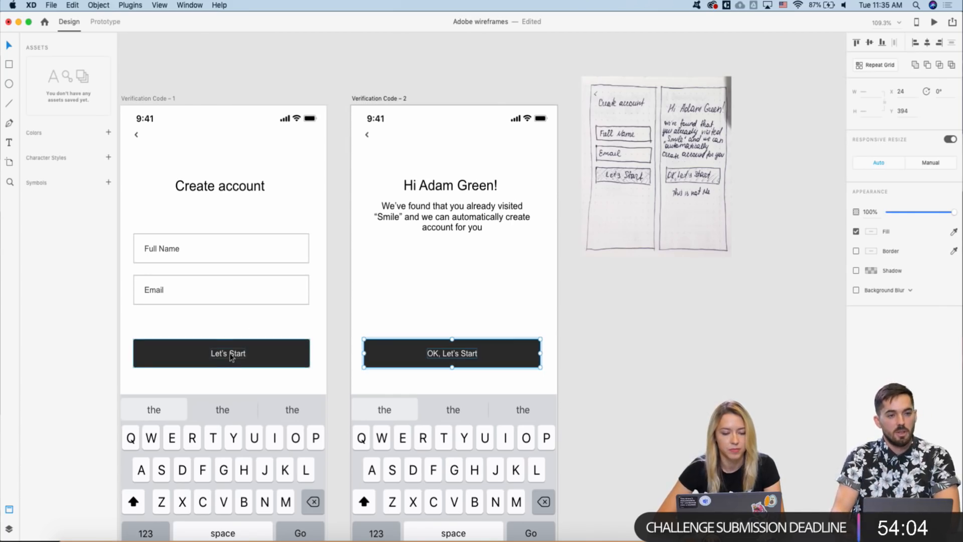
{"action": "key", "text": "Escape"}
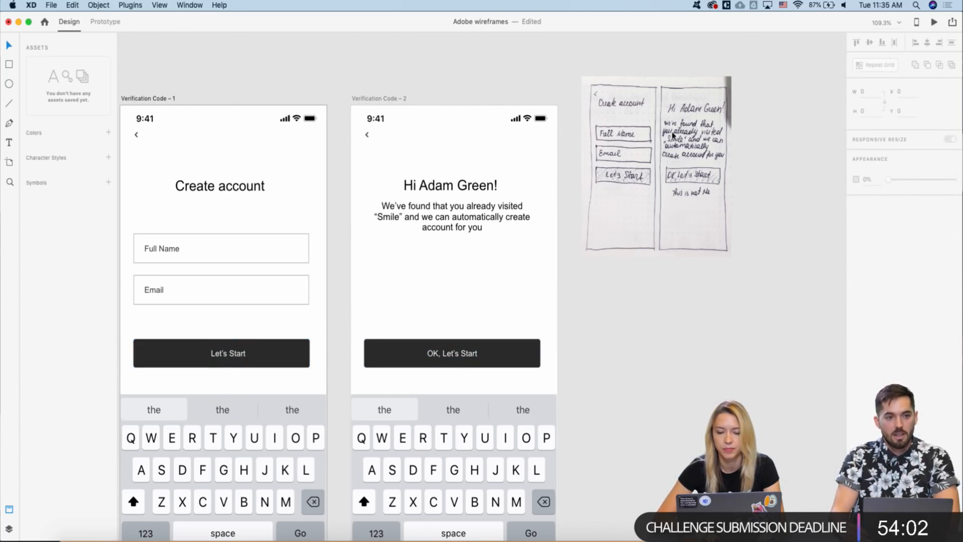
- Select the Let's Start label and rectangle on the Create account screen's button
{"action": "left_click", "coordinate": [229, 356]}
{"action": "double_click", "coordinate": [229, 354]}
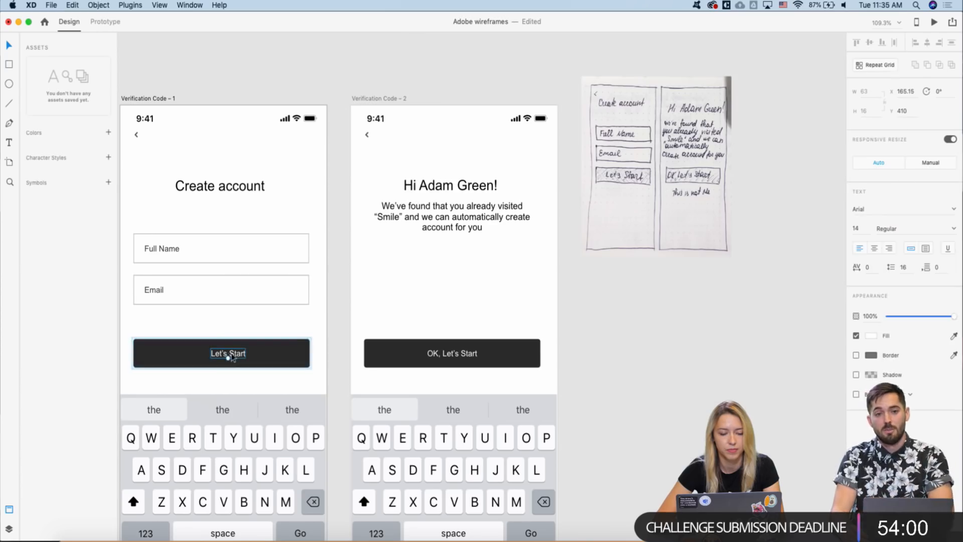
{"action": "left_click", "coordinate": [280, 348], "text": "shift"}
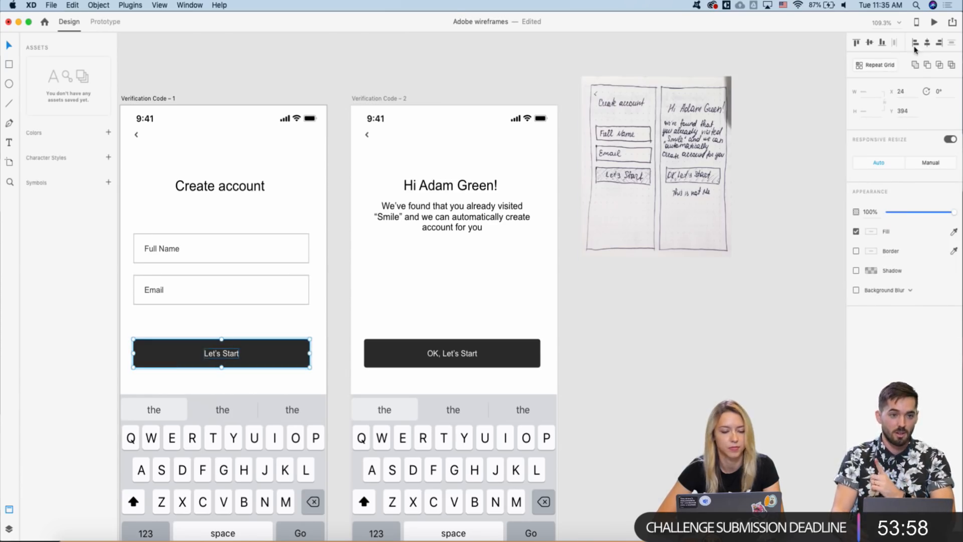
{"action": "scroll", "coordinate": [537, 242], "scroll_direction": "down", "scroll_amount": 5}
- Move the OK, Let's Start button higher up on Verification Code – 2
{"action": "scroll", "coordinate": [506, 243], "scroll_direction": "up", "scroll_amount": 2}
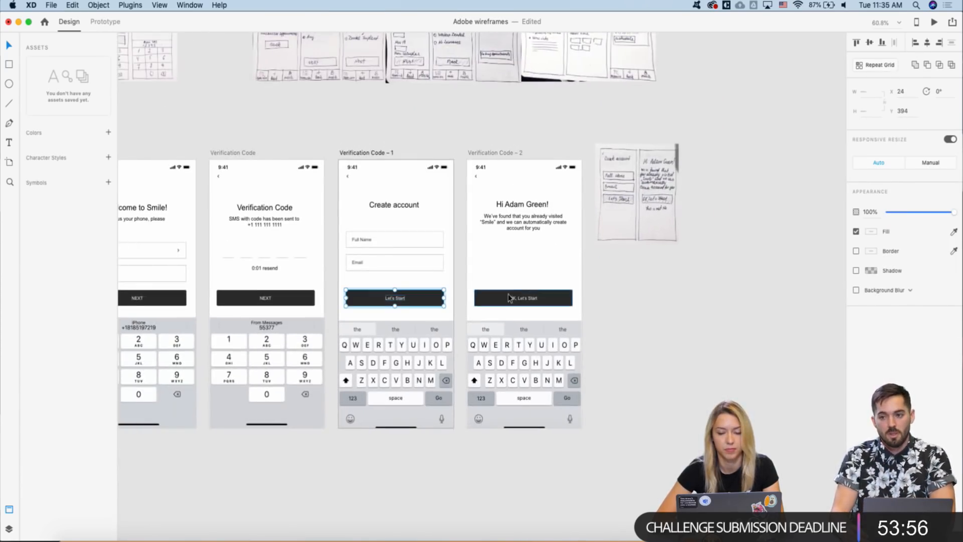
{"action": "left_click", "coordinate": [503, 303]}
{"action": "left_click_drag", "start_coordinate": [502, 302], "coordinate": [500, 266]}
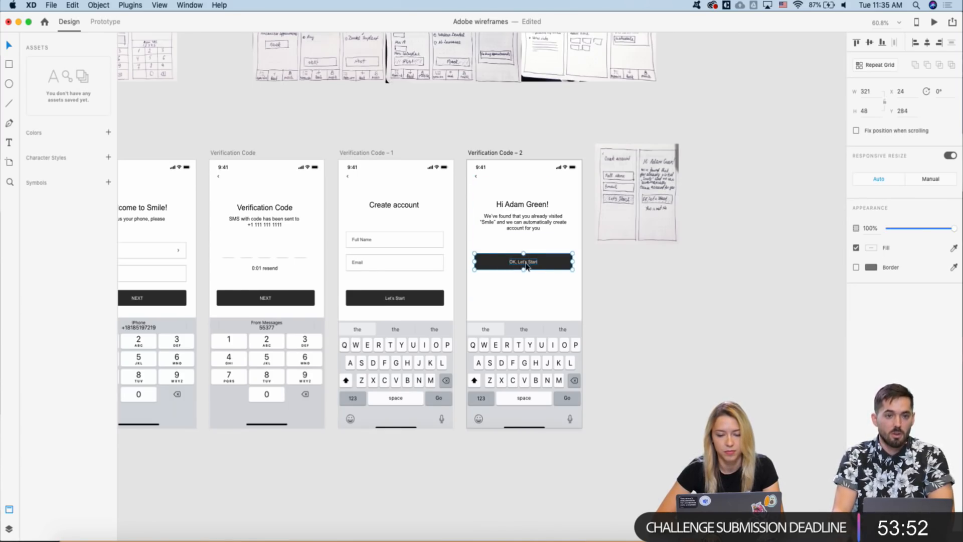
{"action": "scroll", "coordinate": [525, 266], "scroll_direction": "down", "scroll_amount": 2}
{"action": "scroll", "coordinate": [525, 266], "scroll_direction": "up", "scroll_amount": 5}
- Paste a copy of the button label below it, colour it black, and retype it 'It's not me'
{"action": "double_click", "coordinate": [511, 280]}
{"action": "left_click", "coordinate": [501, 316]}
{"action": "key", "text": "super+v"}
{"action": "left_click_drag", "start_coordinate": [520, 279], "coordinate": [519, 311]}
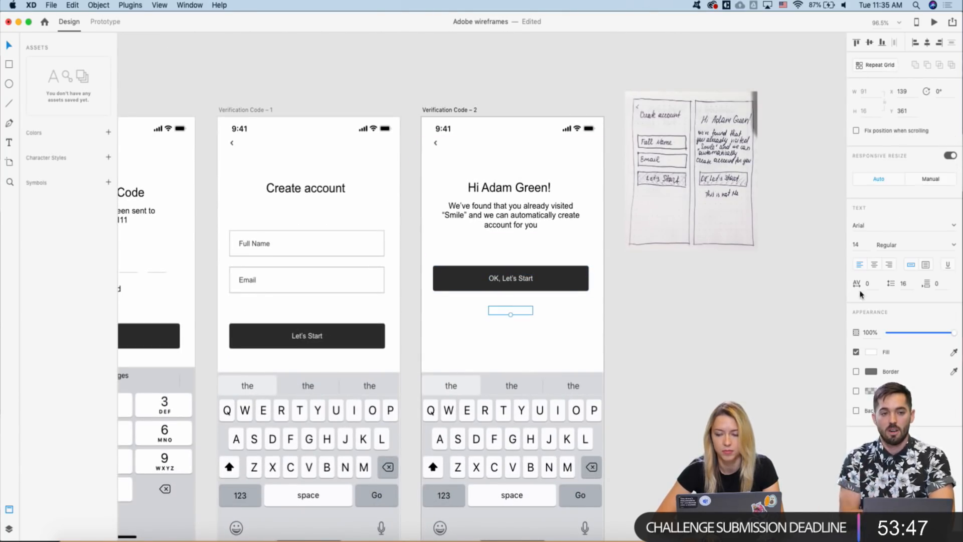
{"action": "left_click", "coordinate": [870, 352]}
{"action": "left_click", "coordinate": [751, 375]}
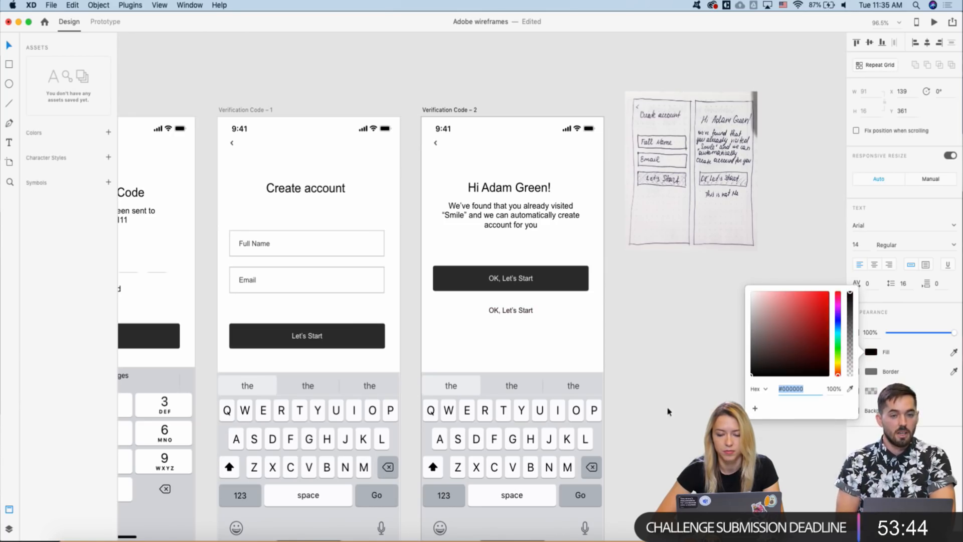
{"action": "double_click", "coordinate": [512, 310]}
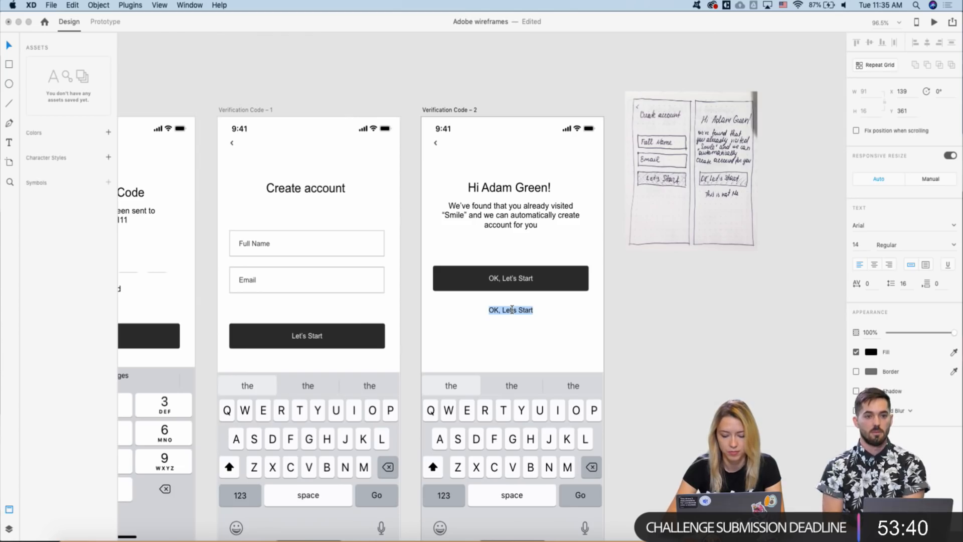
{"action": "type", "text": "It"}
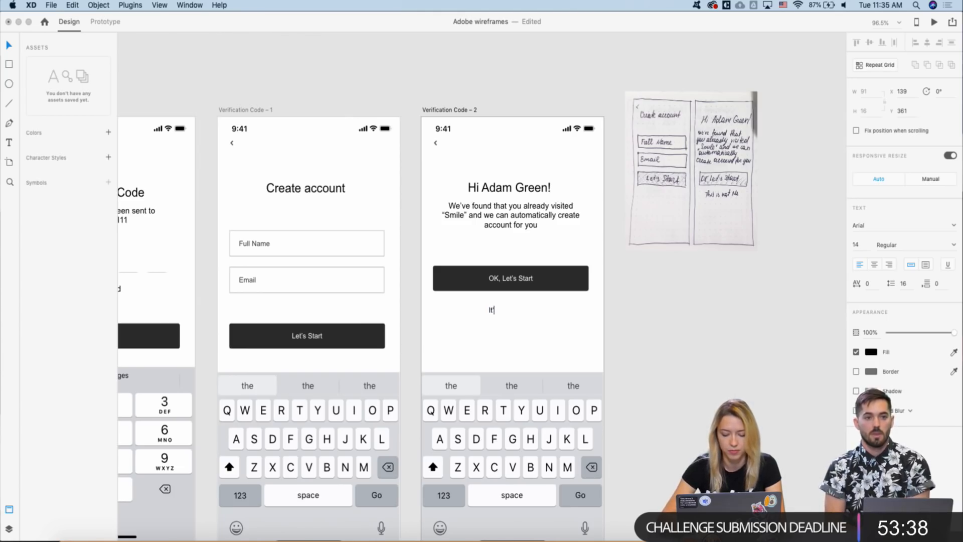
{"action": "type", "text": "'s not me"}
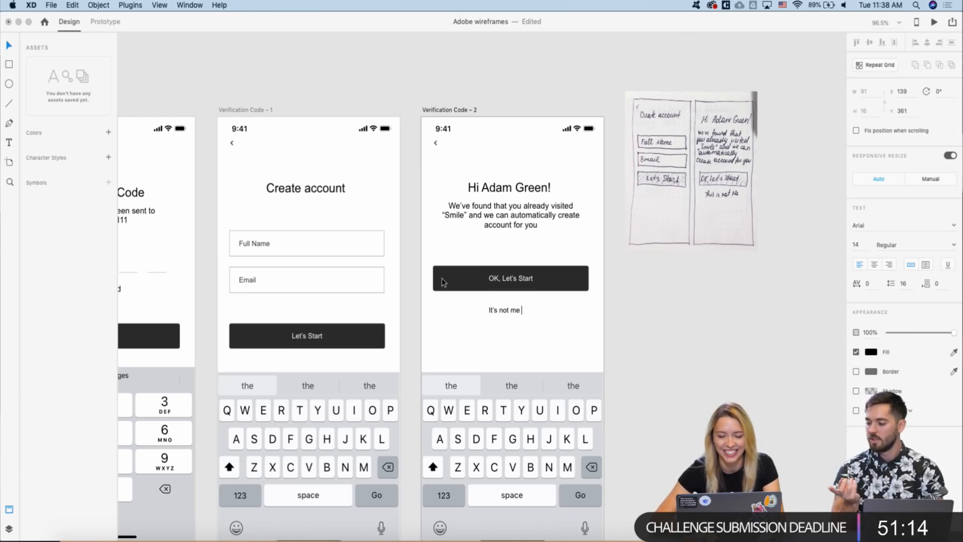
- Centre the 'It's not me' line horizontally under the OK, Let's Start button
{"action": "left_click", "coordinate": [514, 312]}
{"action": "left_click_drag", "start_coordinate": [513, 313], "coordinate": [518, 313]}
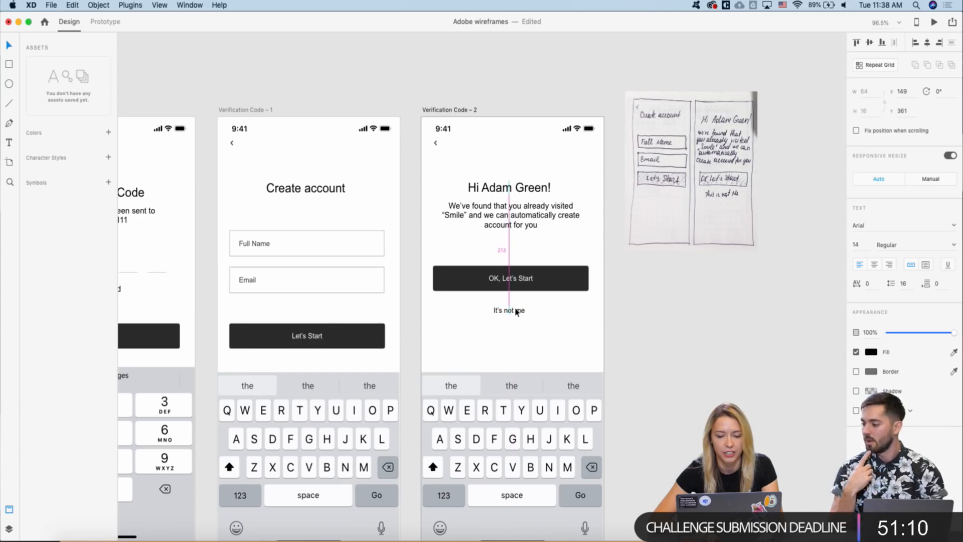
{"action": "left_click", "coordinate": [500, 327]}
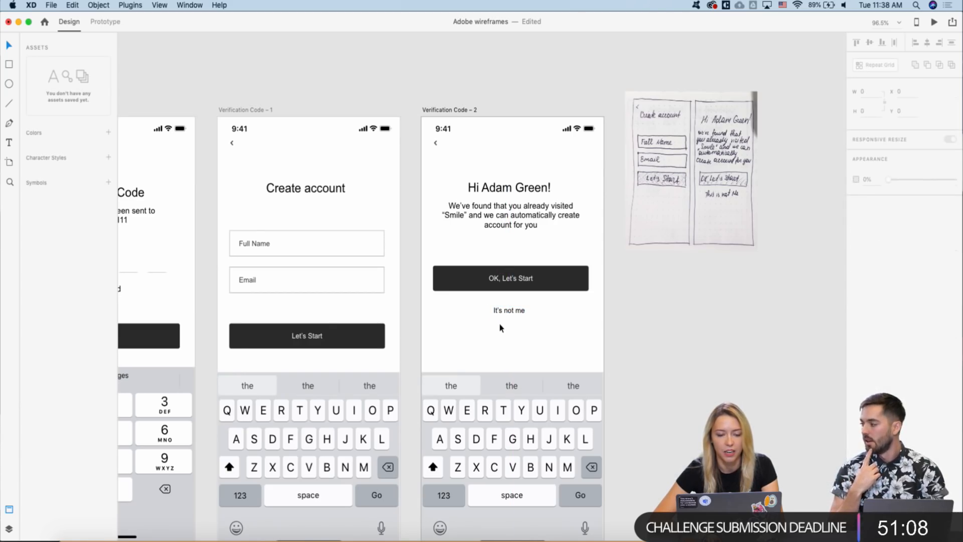
{"action": "scroll", "coordinate": [499, 323], "scroll_direction": "down", "scroll_amount": 3}
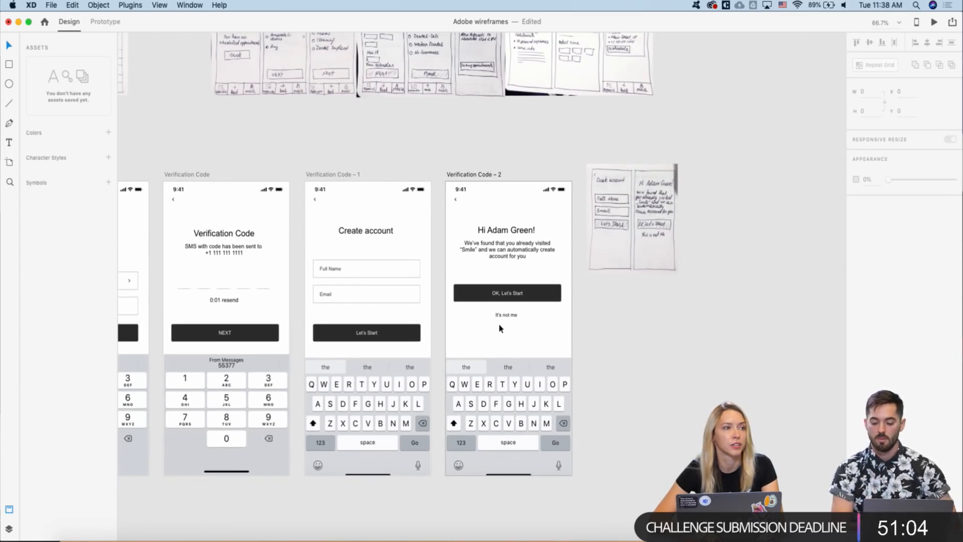
{"action": "scroll", "coordinate": [499, 324], "scroll_direction": "up", "scroll_amount": 2}
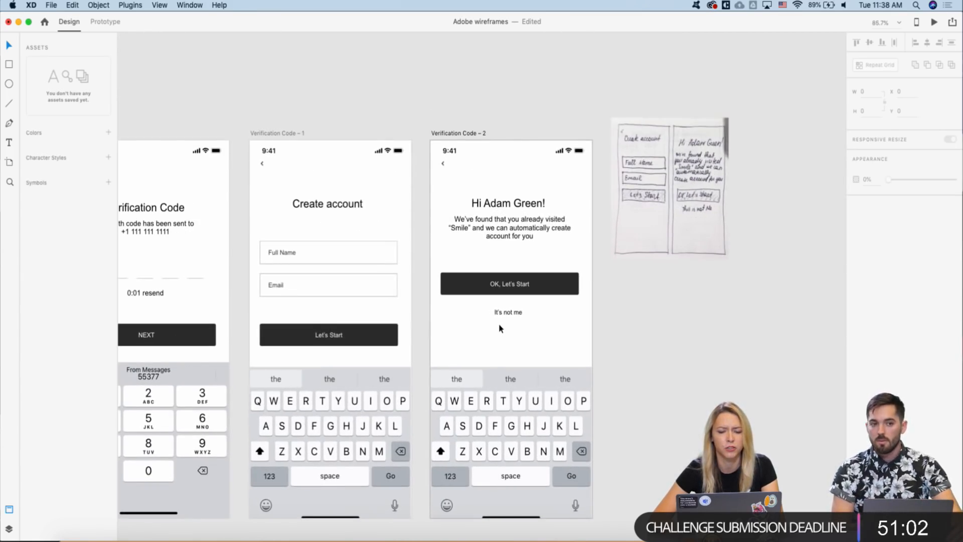
{"action": "scroll", "coordinate": [500, 328], "scroll_direction": "down", "scroll_amount": 2}
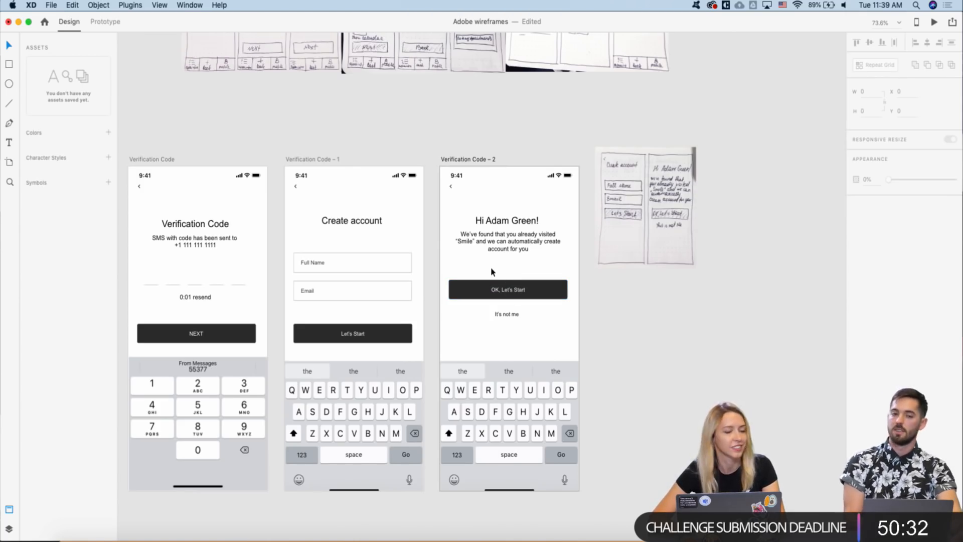
- Shift the paper sketch up-right and delete the keyboard from Verification Code – 2
{"action": "scroll", "coordinate": [489, 272], "scroll_direction": "down", "scroll_amount": 5}
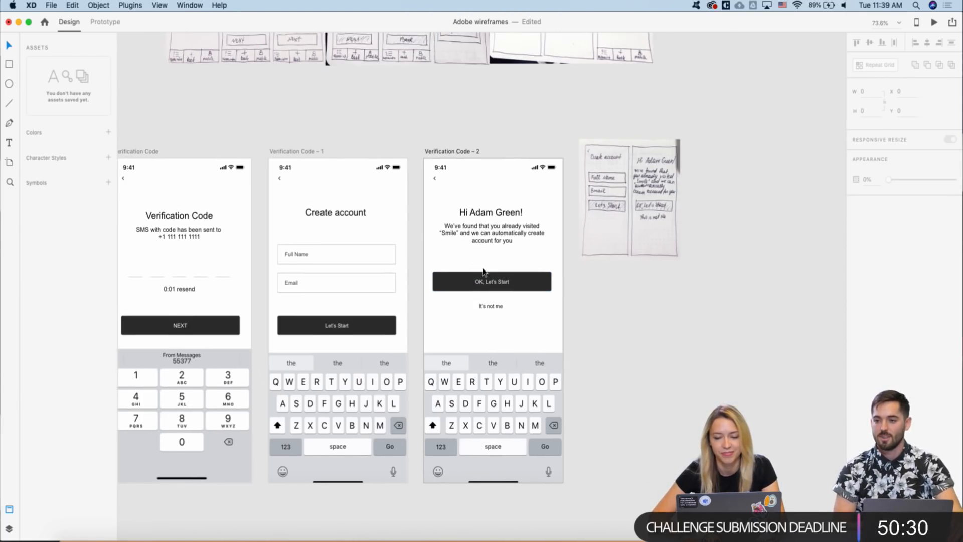
{"action": "scroll", "coordinate": [434, 285], "scroll_direction": "up", "scroll_amount": 5}
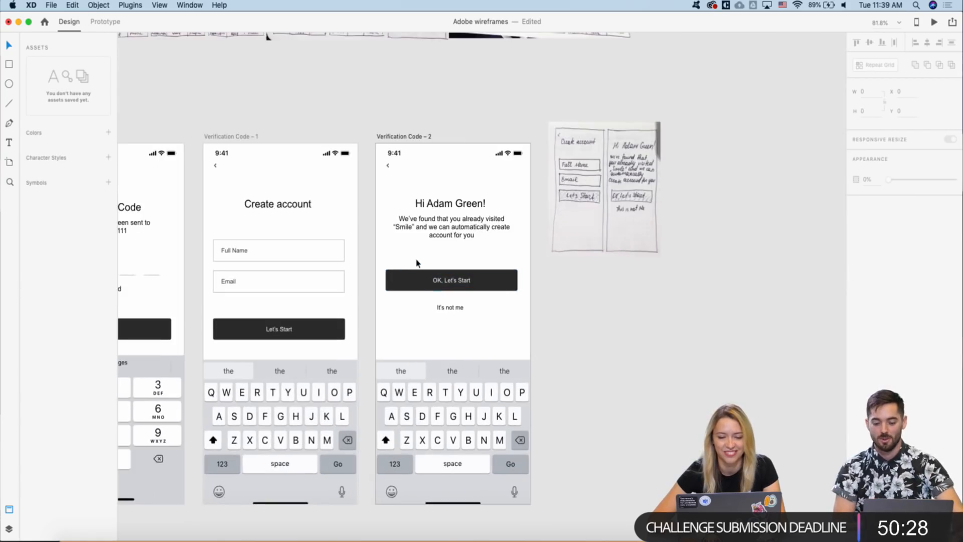
{"action": "scroll", "coordinate": [417, 262], "scroll_direction": "right", "scroll_amount": 3}
{"action": "scroll", "coordinate": [417, 263], "scroll_direction": "down", "scroll_amount": 7}
{"action": "left_click_drag", "start_coordinate": [592, 146], "coordinate": [593, 151]}
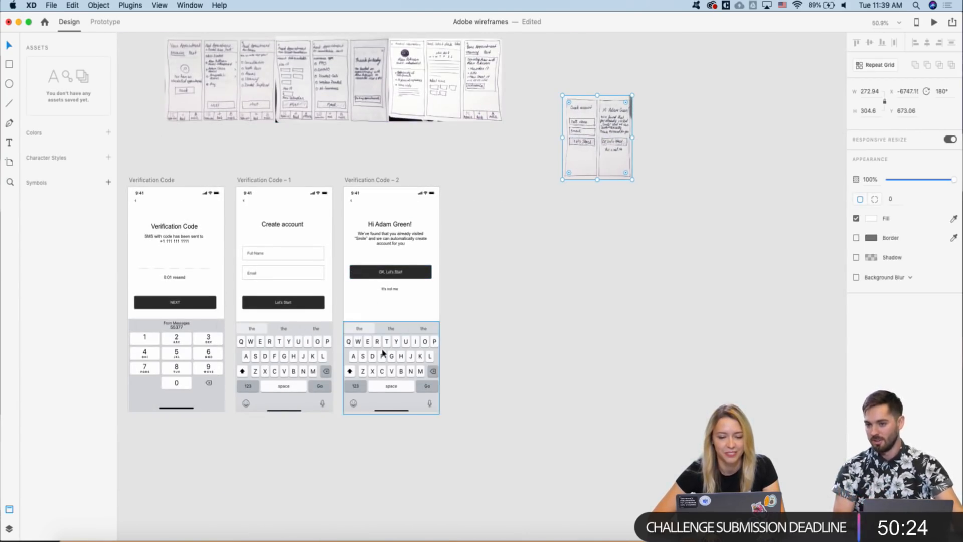
{"action": "left_click", "coordinate": [376, 330]}
{"action": "key", "text": "Delete"}
- Select the greeting, message, button and 'It's not me' line and drag them lower
{"action": "left_click_drag", "start_coordinate": [389, 288], "coordinate": [389, 287]}
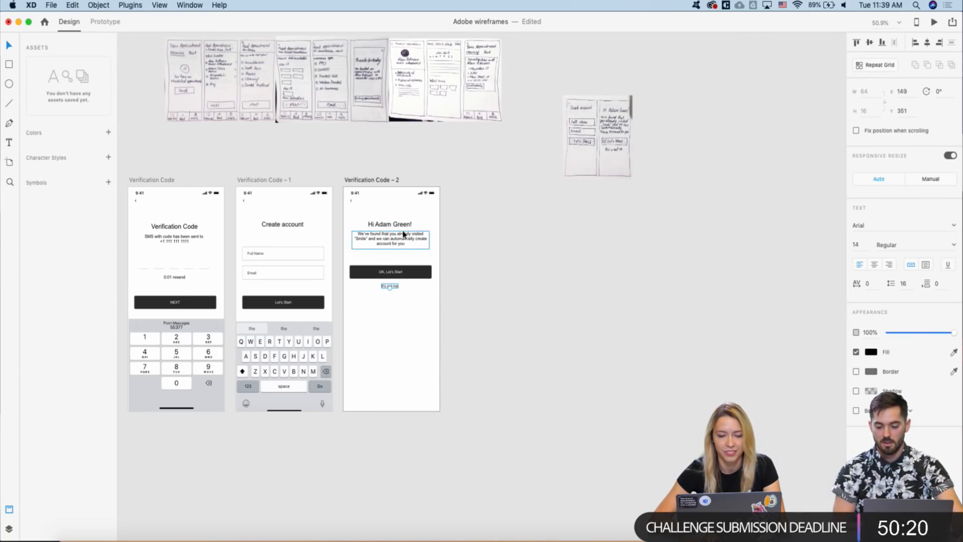
{"action": "mouse_move", "coordinate": [372, 210]}
{"action": "left_mouse_down"}
{"action": "mouse_move", "coordinate": [383, 266]}
{"action": "mouse_move", "coordinate": [373, 210]}
{"action": "left_mouse_up"}
{"action": "left_click", "coordinate": [476, 231]}
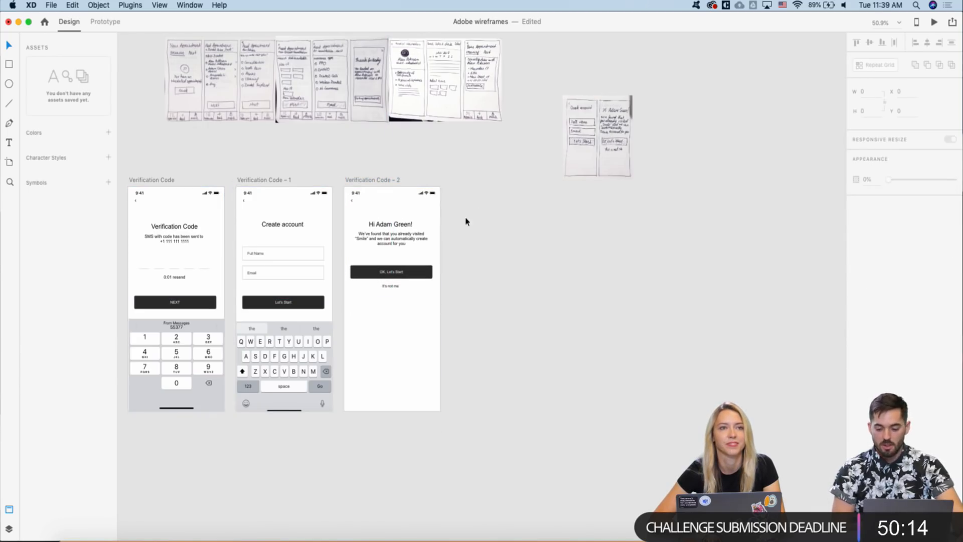
{"action": "left_click_drag", "start_coordinate": [445, 224], "coordinate": [349, 319]}
{"action": "left_click_drag", "start_coordinate": [389, 272], "coordinate": [384, 307]}
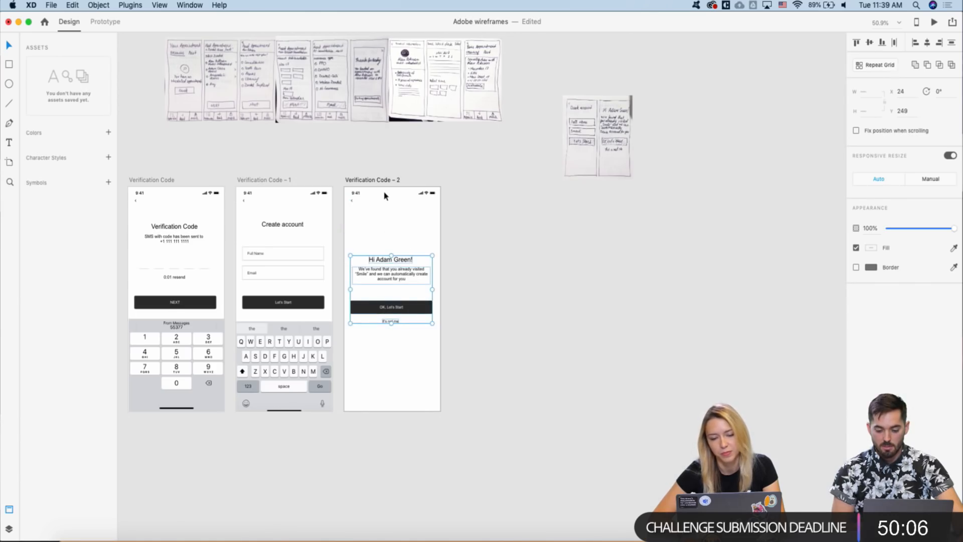
- Copy the grey circle from the Controls template and paste it into Verification Code – 2
{"action": "left_click", "coordinate": [384, 196]}
{"action": "scroll", "coordinate": [384, 195], "scroll_direction": "up", "scroll_amount": 1}
{"action": "scroll", "coordinate": [384, 195], "scroll_direction": "down", "scroll_amount": 3}
{"action": "scroll", "coordinate": [384, 195], "scroll_direction": "left", "scroll_amount": 3}
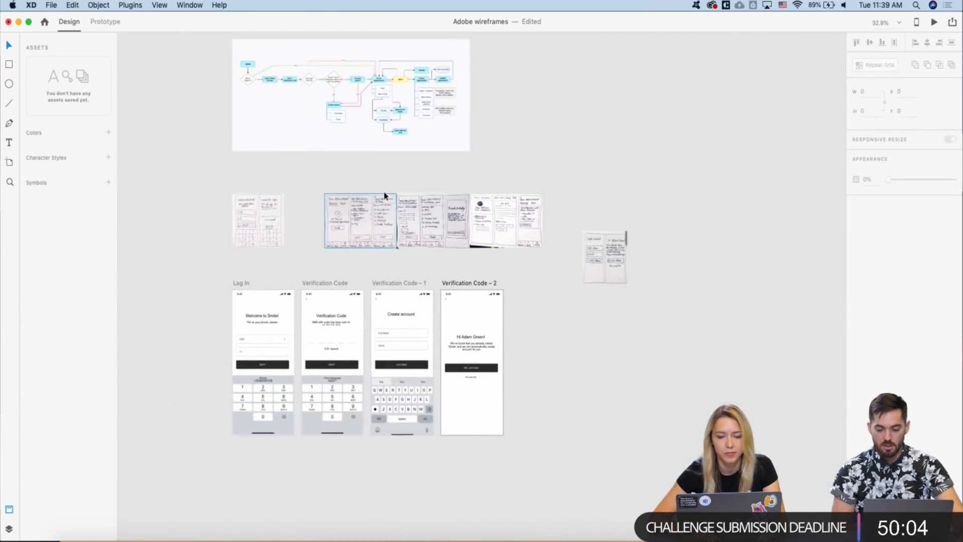
{"action": "scroll", "coordinate": [384, 195], "scroll_direction": "up", "scroll_amount": 4}
{"action": "scroll", "coordinate": [385, 195], "scroll_direction": "right", "scroll_amount": 10}
{"action": "scroll", "coordinate": [454, 183], "scroll_direction": "up", "scroll_amount": 4}
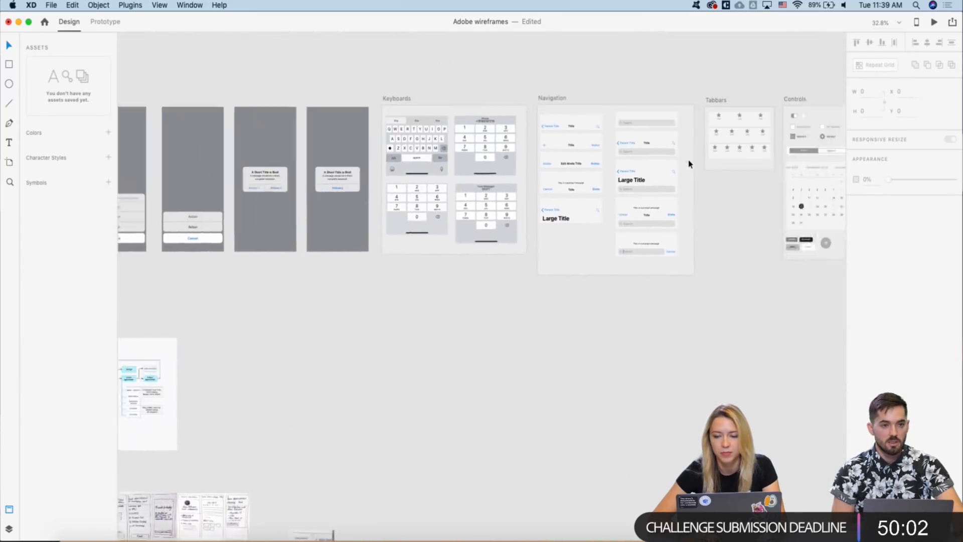
{"action": "left_click", "coordinate": [698, 288]}
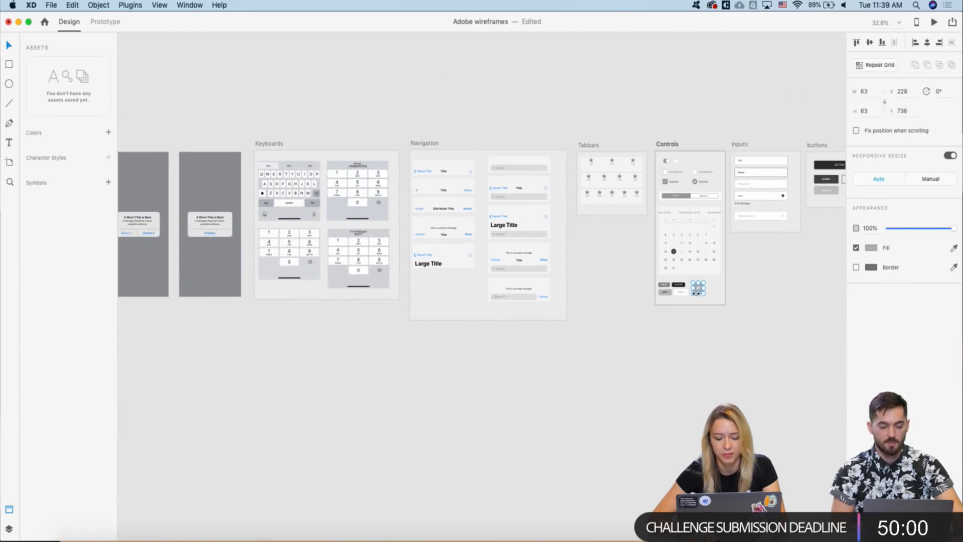
{"action": "scroll", "coordinate": [638, 340], "scroll_direction": "down", "scroll_amount": 4}
{"action": "scroll", "coordinate": [638, 340], "scroll_direction": "left", "scroll_amount": 2}
{"action": "scroll", "coordinate": [638, 341], "scroll_direction": "down", "scroll_amount": 6}
{"action": "scroll", "coordinate": [637, 338], "scroll_direction": "left", "scroll_amount": 2}
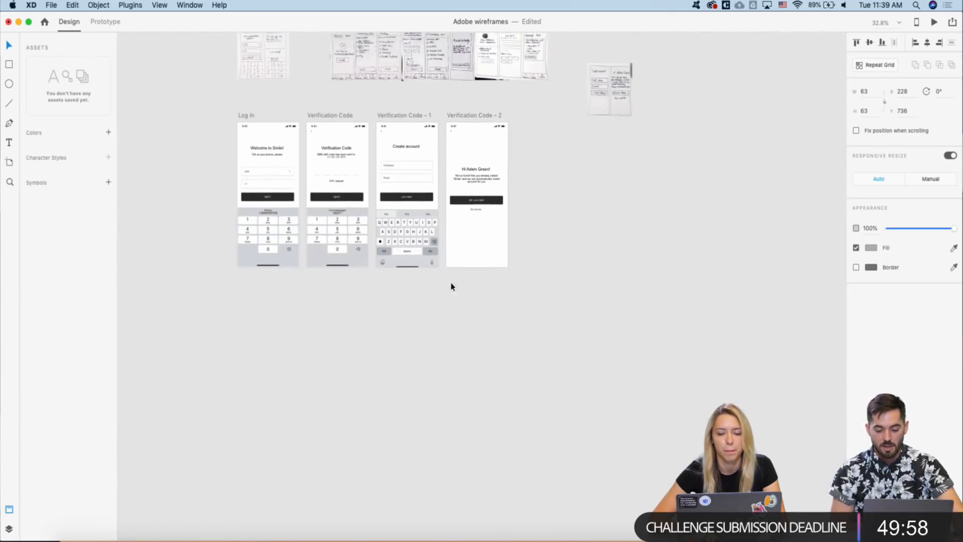
{"action": "scroll", "coordinate": [472, 167], "scroll_direction": "up", "scroll_amount": 5}
{"action": "key", "text": "super+v"}
- Position the grey circle as an avatar placeholder above the greeting heading
{"action": "left_click", "coordinate": [490, 178]}
{"action": "left_click", "coordinate": [472, 327]}
{"action": "left_click", "coordinate": [477, 289]}
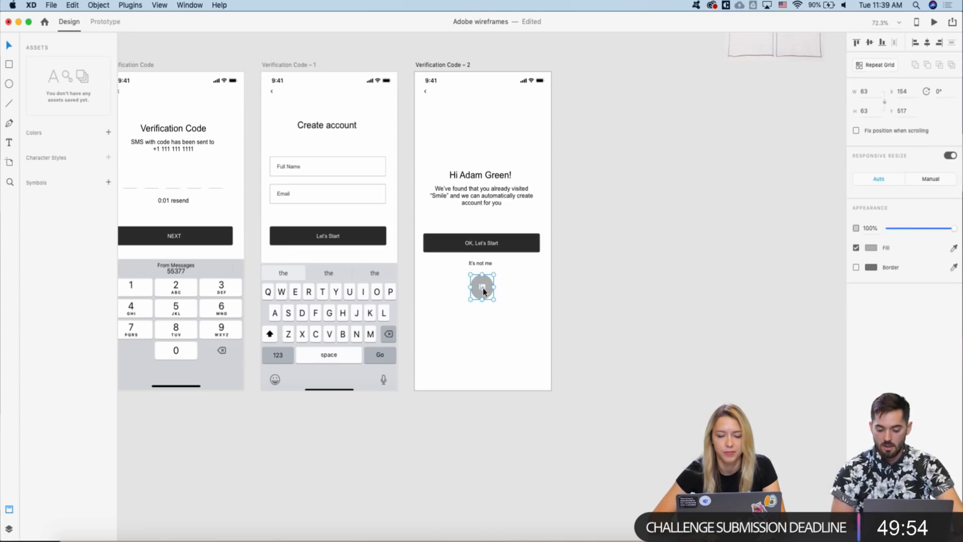
{"action": "left_click_drag", "start_coordinate": [476, 286], "coordinate": [478, 149]}
{"action": "left_click", "coordinate": [421, 133]}
{"action": "scroll", "coordinate": [420, 133], "scroll_direction": "down", "scroll_amount": 5}
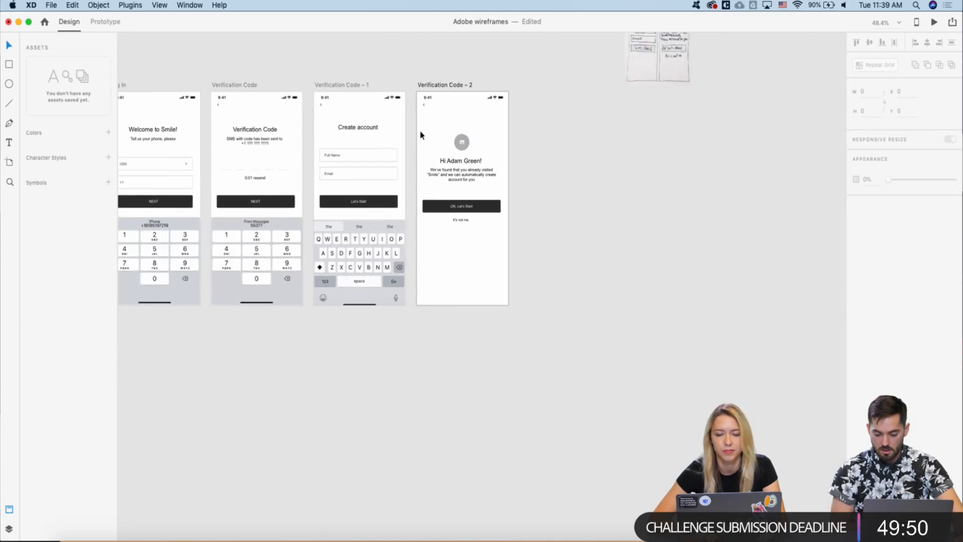
{"action": "scroll", "coordinate": [420, 133], "scroll_direction": "up", "scroll_amount": 5}
{"action": "scroll", "coordinate": [420, 133], "scroll_direction": "left", "scroll_amount": 1}
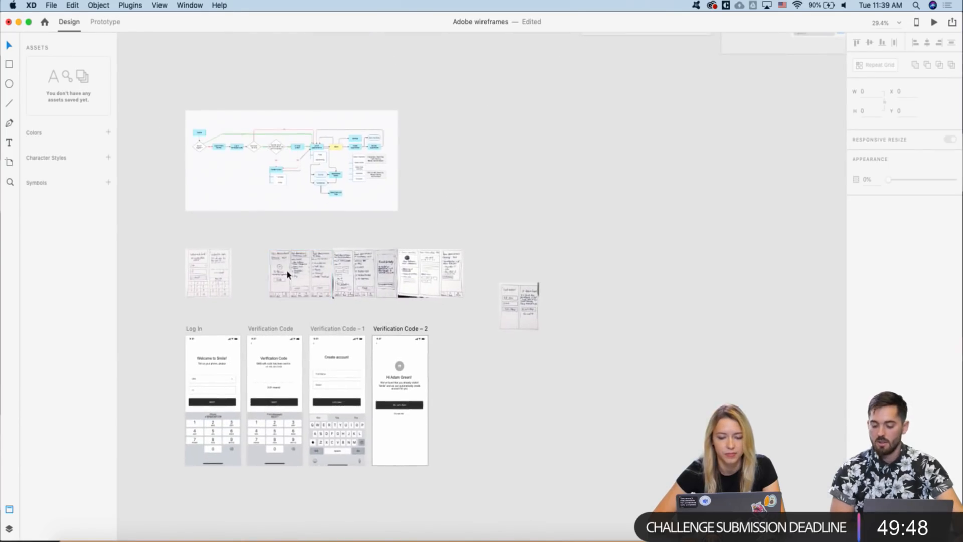
{"action": "scroll", "coordinate": [288, 276], "scroll_direction": "down", "scroll_amount": 1}
{"action": "scroll", "coordinate": [287, 275], "scroll_direction": "down", "scroll_amount": 1}
{"action": "scroll", "coordinate": [303, 311], "scroll_direction": "up", "scroll_amount": 3}
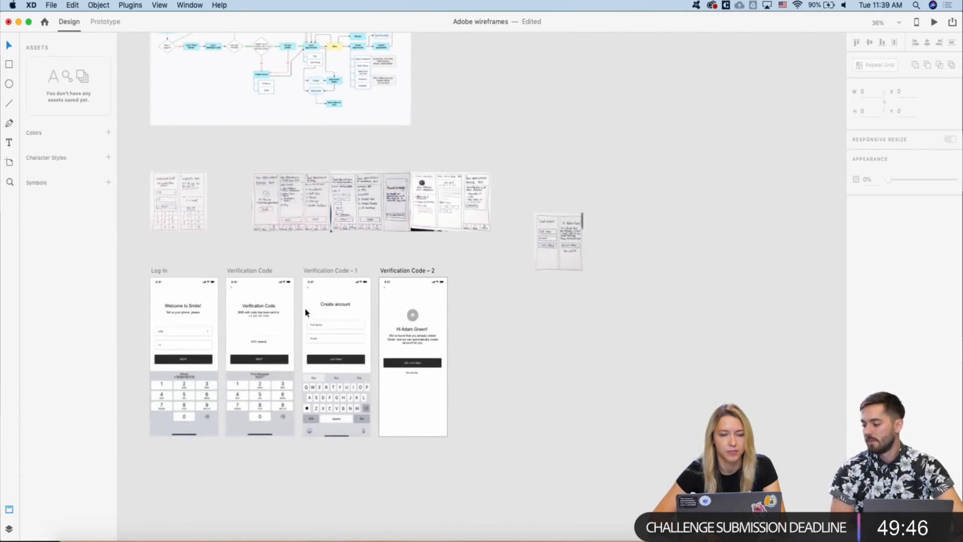
{"action": "scroll", "coordinate": [328, 331], "scroll_direction": "down", "scroll_amount": 3}
{"action": "scroll", "coordinate": [367, 320], "scroll_direction": "left", "scroll_amount": 2}
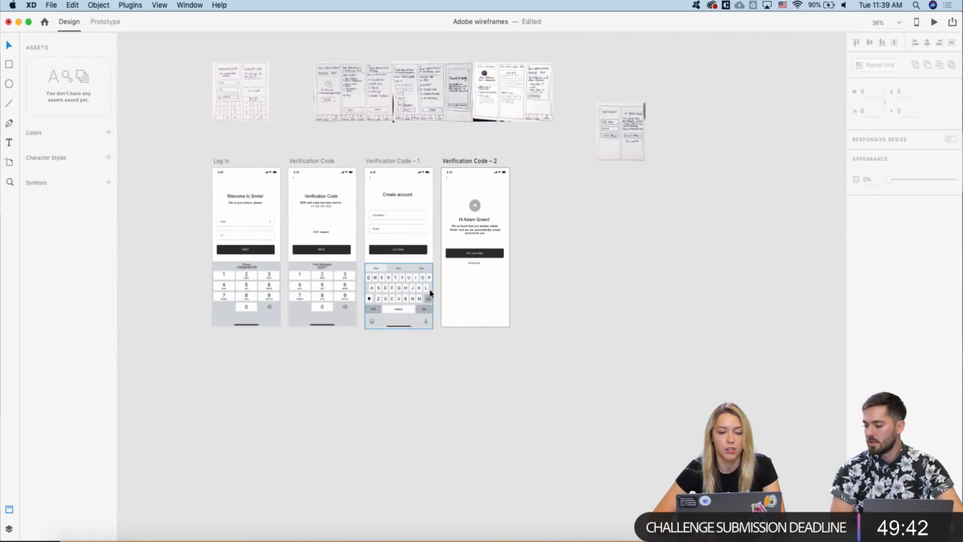
{"action": "scroll", "coordinate": [474, 220], "scroll_direction": "up", "scroll_amount": 5}
{"action": "left_click", "coordinate": [455, 249]}
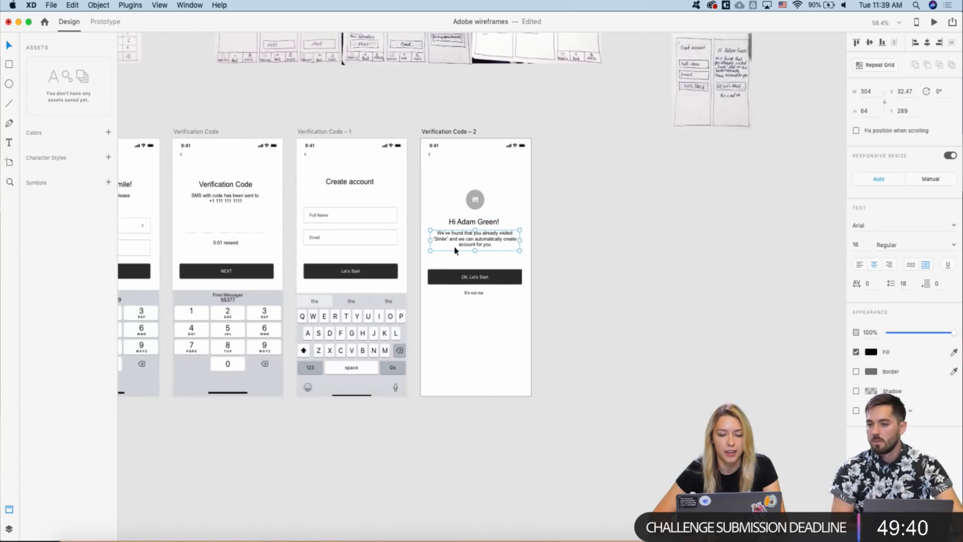
{"action": "left_click", "coordinate": [530, 262]}
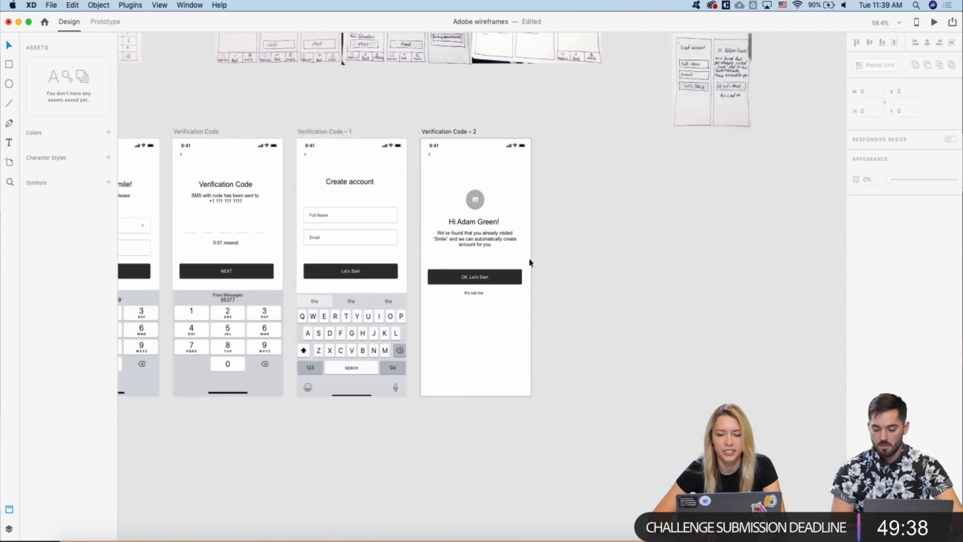
{"action": "left_click_drag", "start_coordinate": [530, 262], "coordinate": [468, 298]}
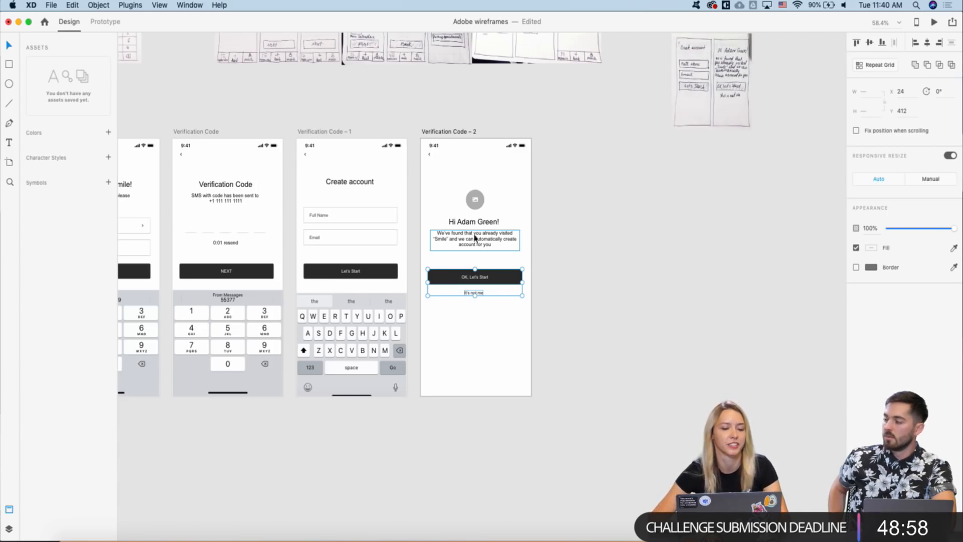
{"action": "key", "text": "alt"}
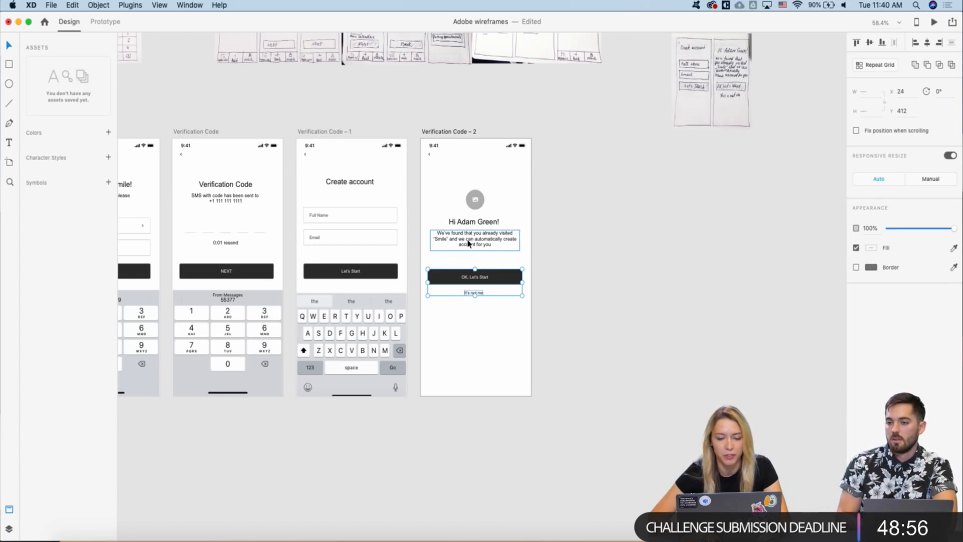
{"action": "left_click", "coordinate": [453, 266]}
{"action": "key", "text": "super+z"}
{"action": "key", "text": "alt"}
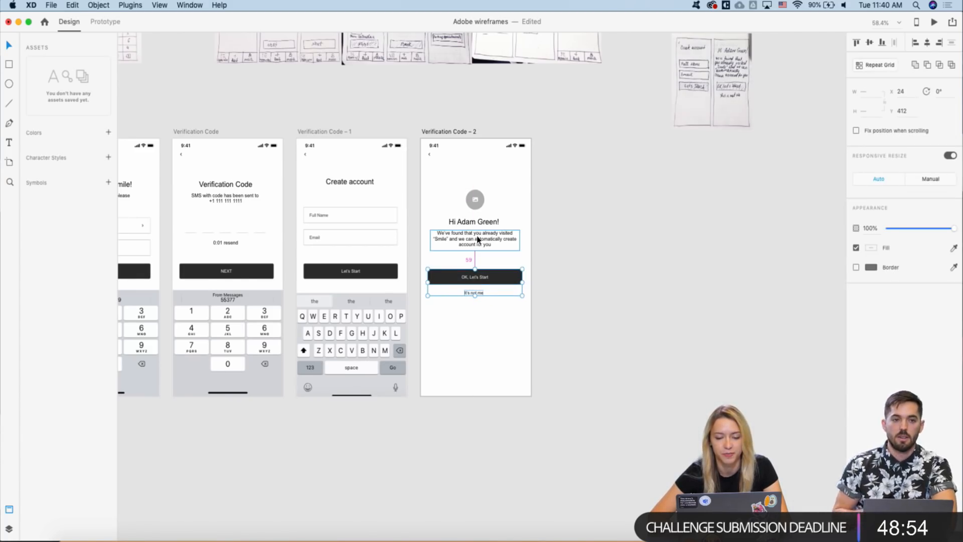
{"action": "key", "text": "shift+Up"}
{"action": "key", "text": "shift+Up"}
{"action": "scroll", "coordinate": [477, 239], "scroll_direction": "down", "scroll_amount": 1}
{"action": "scroll", "coordinate": [477, 236], "scroll_direction": "down", "scroll_amount": 4}
{"action": "left_click", "coordinate": [506, 174]}
{"action": "scroll", "coordinate": [462, 109], "scroll_direction": "up", "scroll_amount": 4}
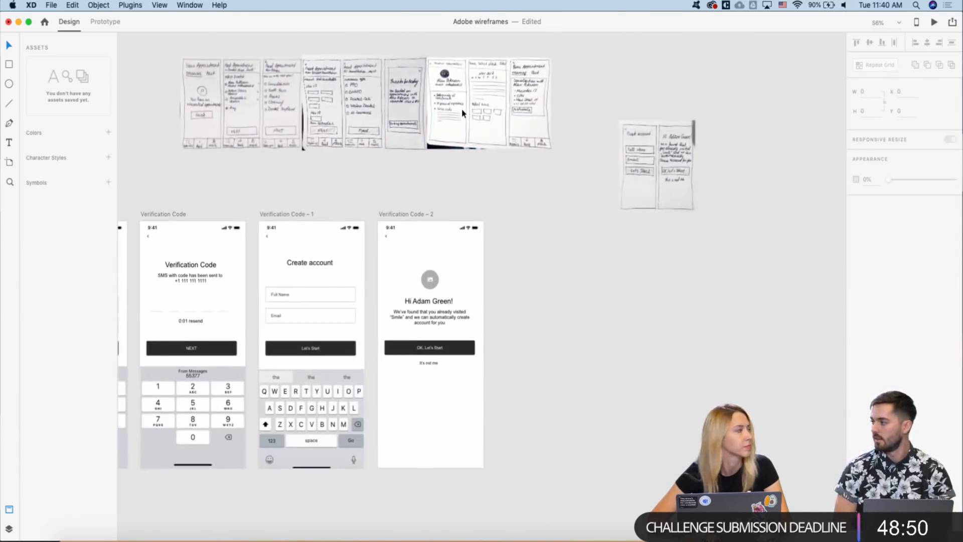
{"action": "scroll", "coordinate": [462, 108], "scroll_direction": "down", "scroll_amount": 2}
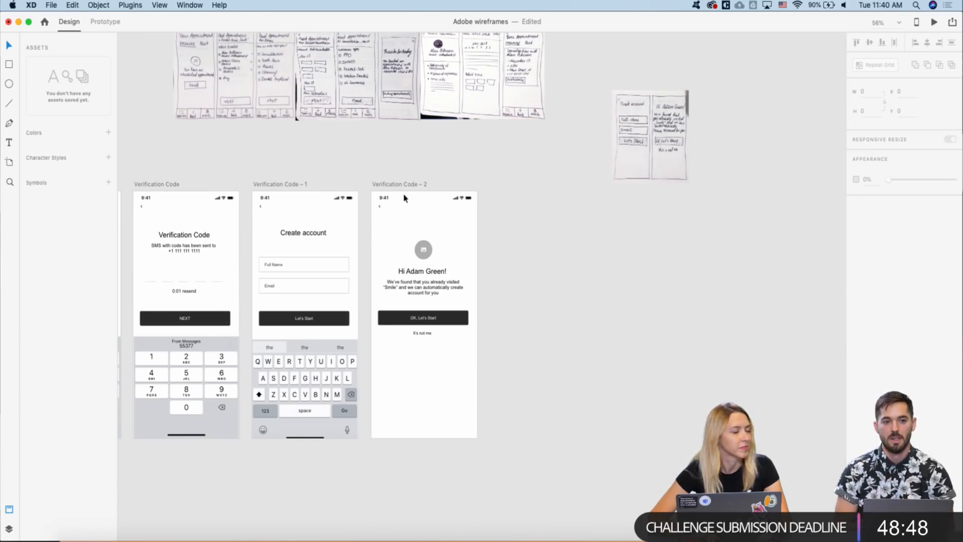
{"action": "scroll", "coordinate": [370, 181], "scroll_direction": "down", "scroll_amount": 2}
{"action": "scroll", "coordinate": [344, 102], "scroll_direction": "up", "scroll_amount": 4}
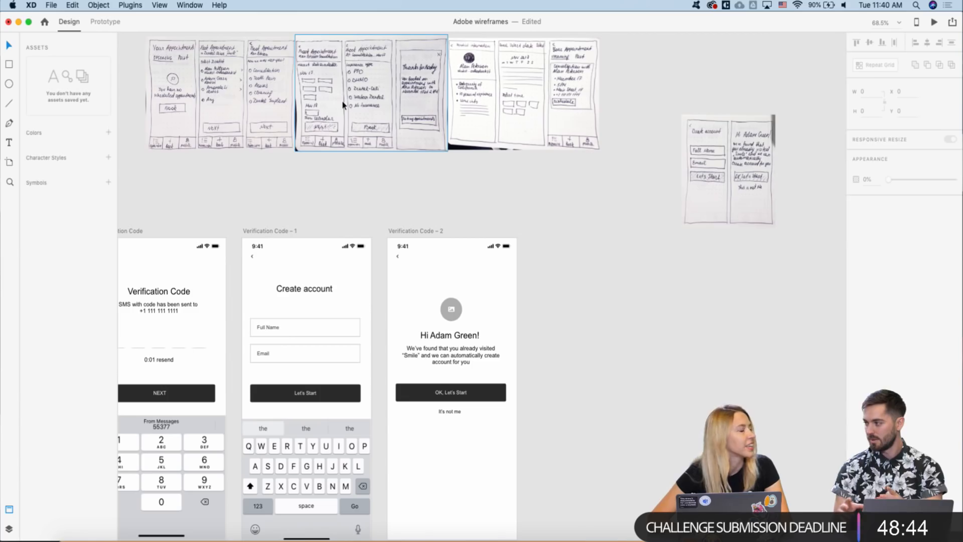
{"action": "scroll", "coordinate": [421, 206], "scroll_direction": "down", "scroll_amount": 3}
{"action": "scroll", "coordinate": [359, 223], "scroll_direction": "left", "scroll_amount": 2}
{"action": "left_click", "coordinate": [414, 191]}
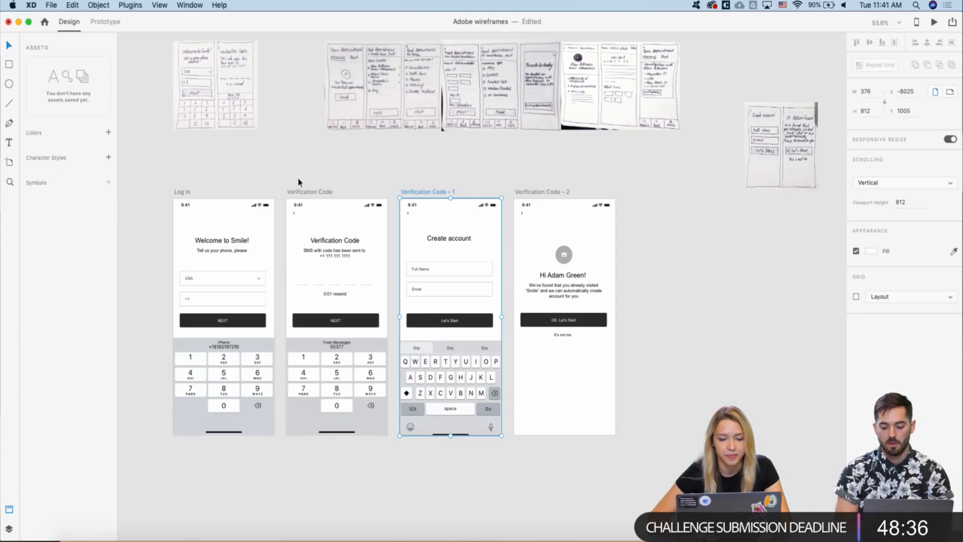
- Rename the Verification Code – 1 artboard to 'Create Account'
{"action": "double_click", "coordinate": [418, 192]}
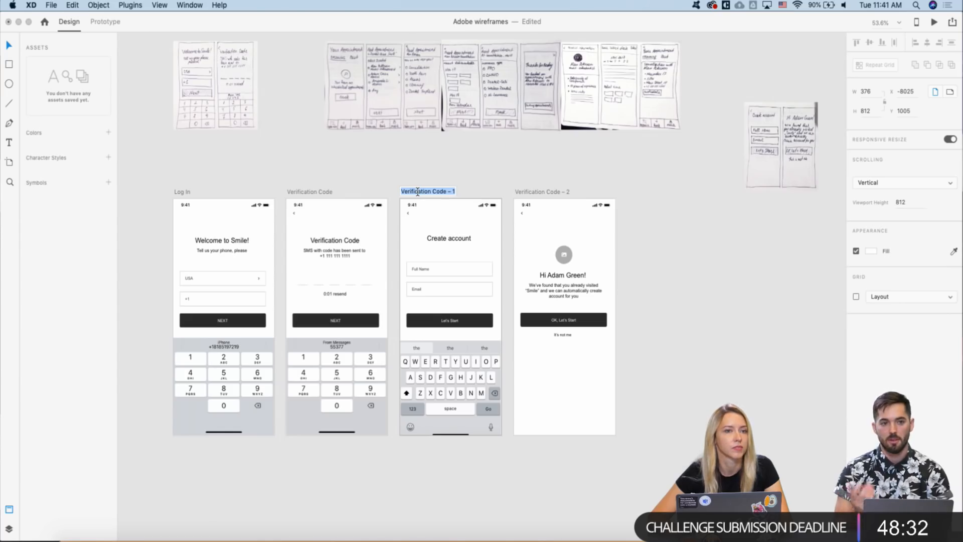
{"action": "type", "text": "C"}
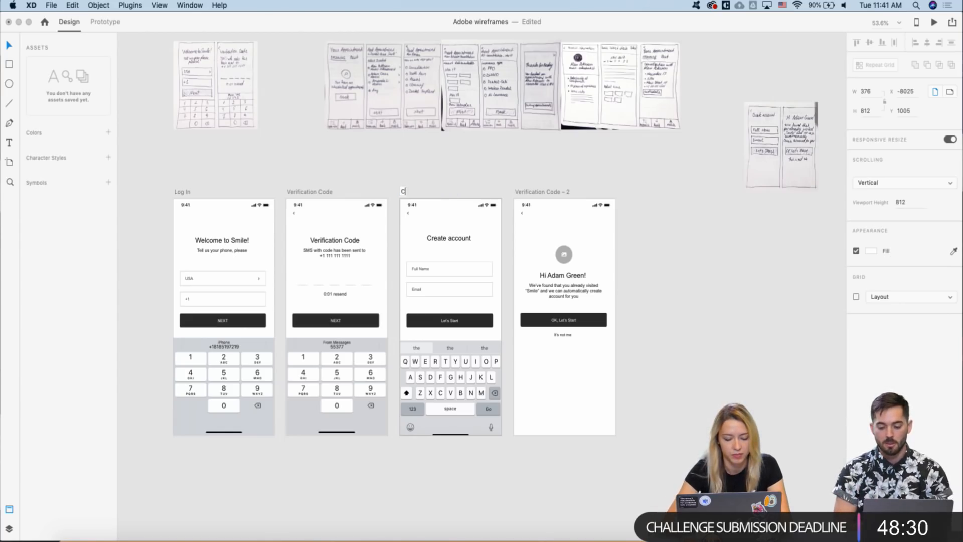
{"action": "type", "text": "reate Account"}
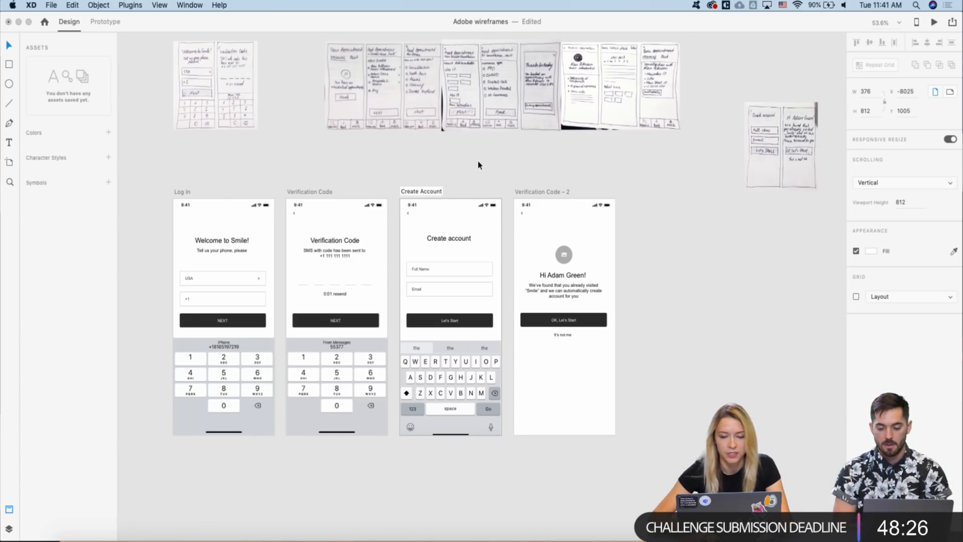
{"action": "key", "text": "Return"}
{"action": "scroll", "coordinate": [478, 164], "scroll_direction": "right", "scroll_amount": 5}
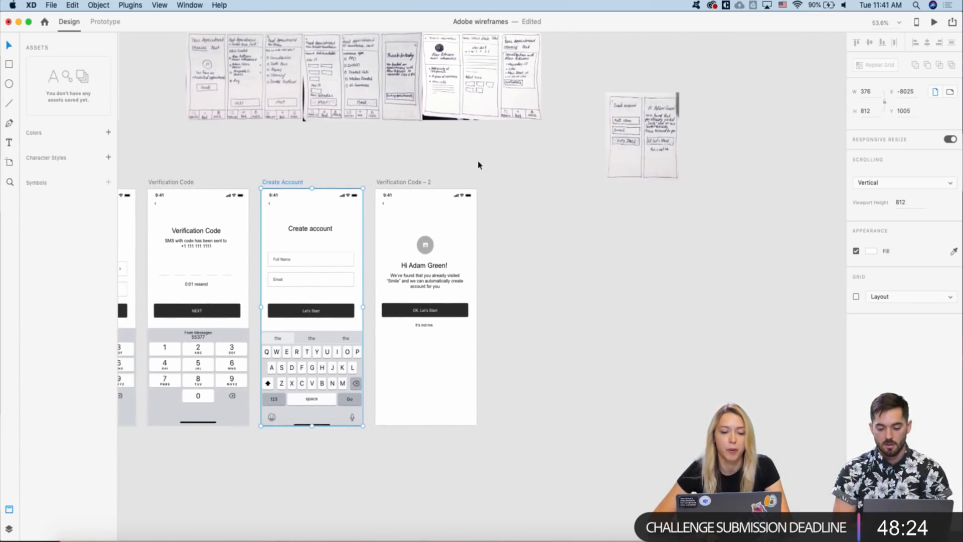
{"action": "scroll", "coordinate": [478, 164], "scroll_direction": "left", "scroll_amount": 2}
{"action": "scroll", "coordinate": [478, 165], "scroll_direction": "left", "scroll_amount": 1}
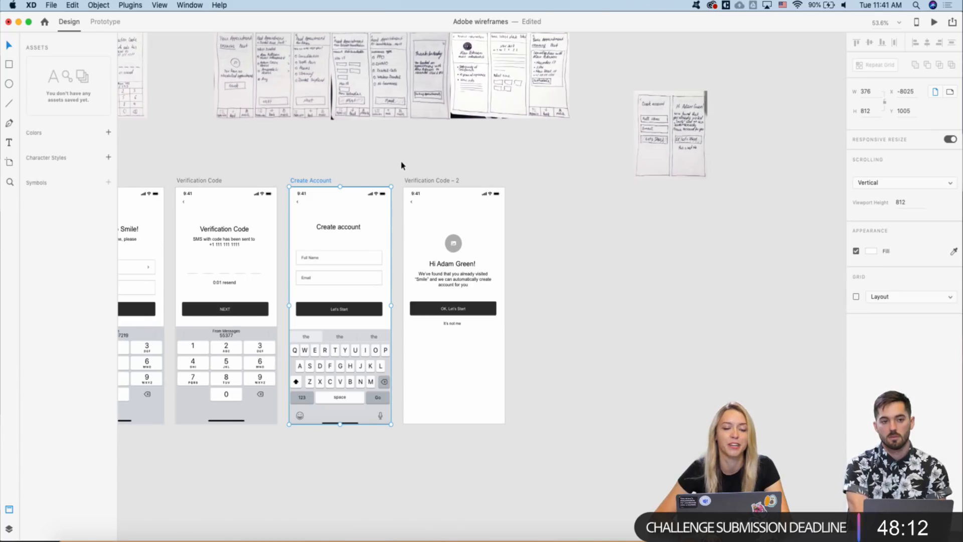
{"action": "scroll", "coordinate": [401, 166], "scroll_direction": "left", "scroll_amount": 2}
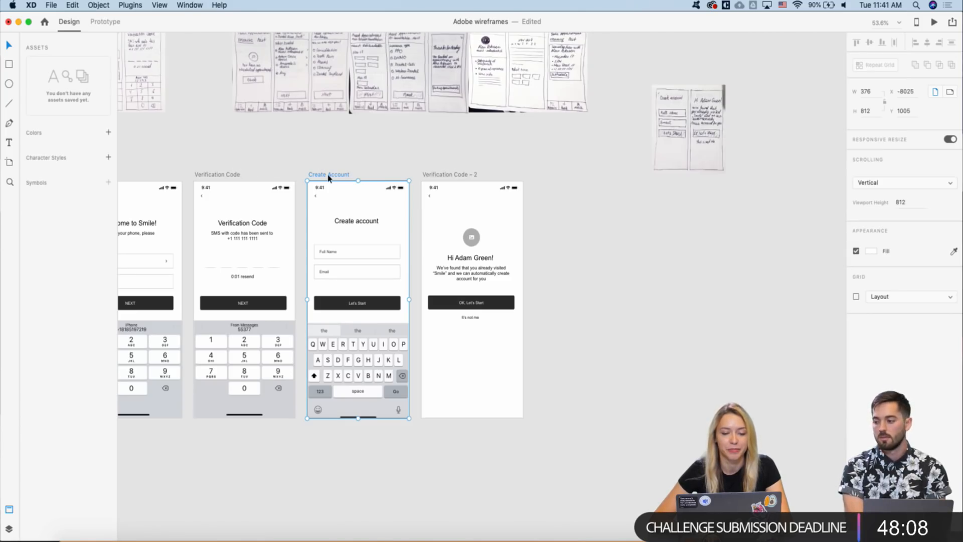
- Rename Verification Code – 2 to 'Hi' plus the user's first name
{"action": "left_click", "coordinate": [441, 175]}
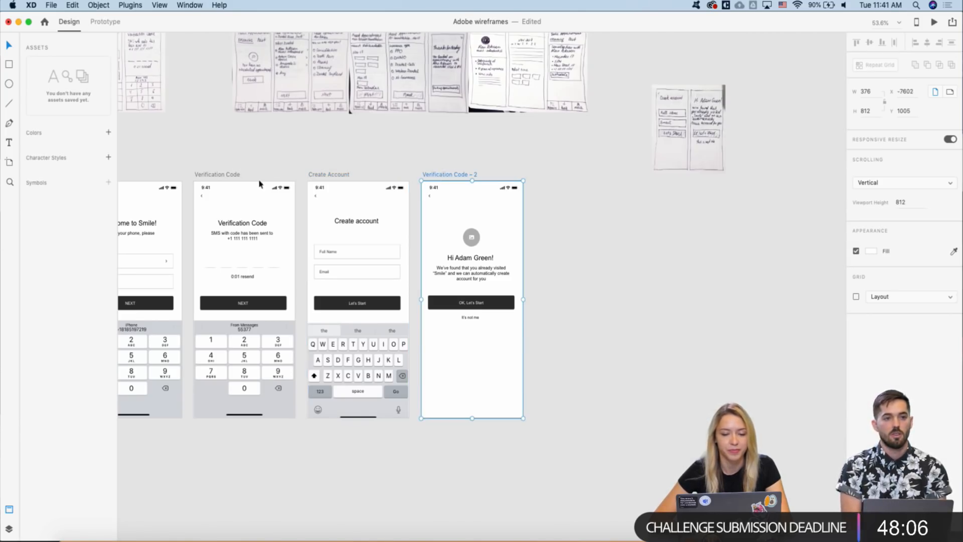
{"action": "double_click", "coordinate": [454, 174]}
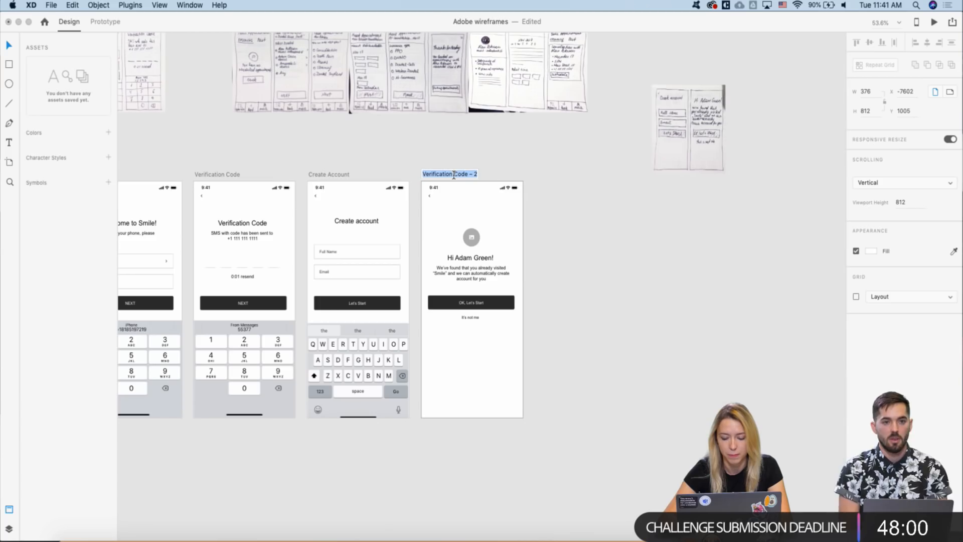
{"action": "type", "text": "Hi Adam"}
{"action": "key", "text": "Return"}
- Duplicate Create Account as 'Create Account – 1' to the right of the greeting artboard
{"action": "scroll", "coordinate": [402, 187], "scroll_direction": "right", "scroll_amount": 3}
{"action": "scroll", "coordinate": [401, 187], "scroll_direction": "down", "scroll_amount": 3}
{"action": "scroll", "coordinate": [350, 163], "scroll_direction": "up", "scroll_amount": 4}
{"action": "scroll", "coordinate": [378, 168], "scroll_direction": "up", "scroll_amount": 5}
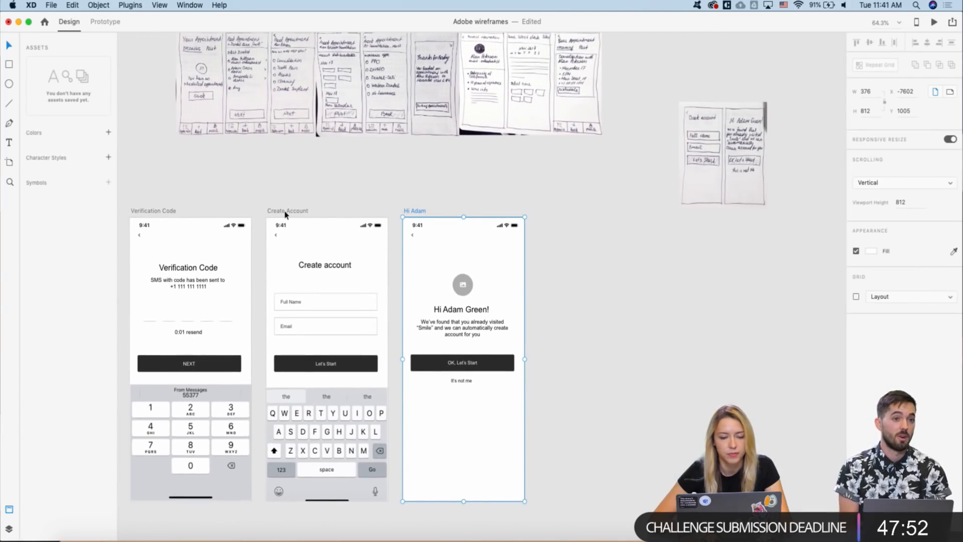
{"action": "left_click_drag", "start_coordinate": [298, 211], "coordinate": [560, 212]}
- Delete the back chevron from Create Account – 1
{"action": "left_click", "coordinate": [539, 153]}
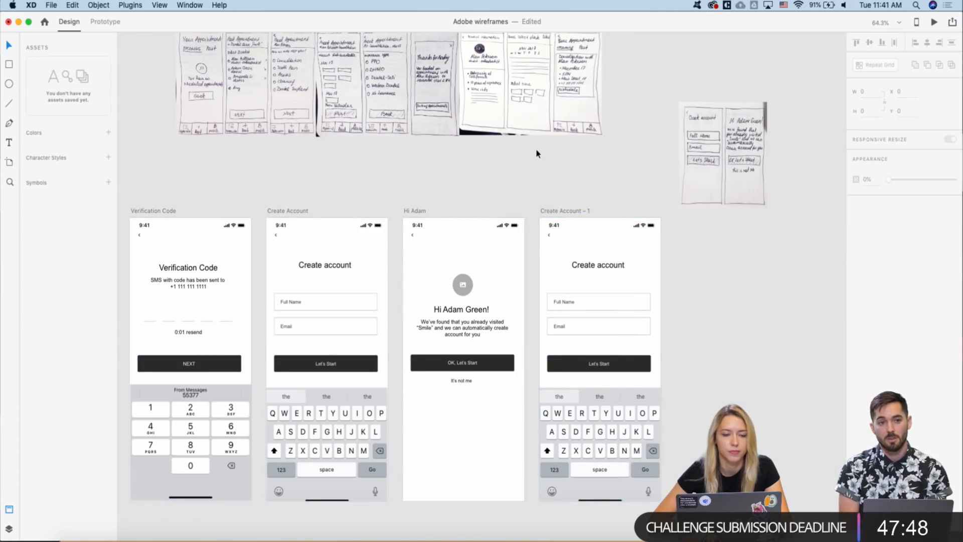
{"action": "scroll", "coordinate": [476, 182], "scroll_direction": "up", "scroll_amount": 3}
{"action": "scroll", "coordinate": [482, 195], "scroll_direction": "up", "scroll_amount": 1}
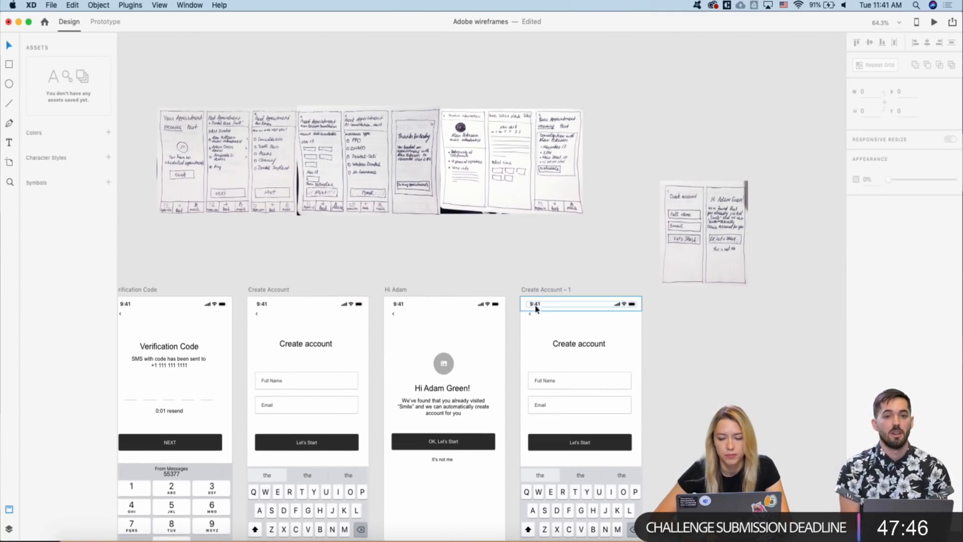
{"action": "left_click", "coordinate": [529, 314]}
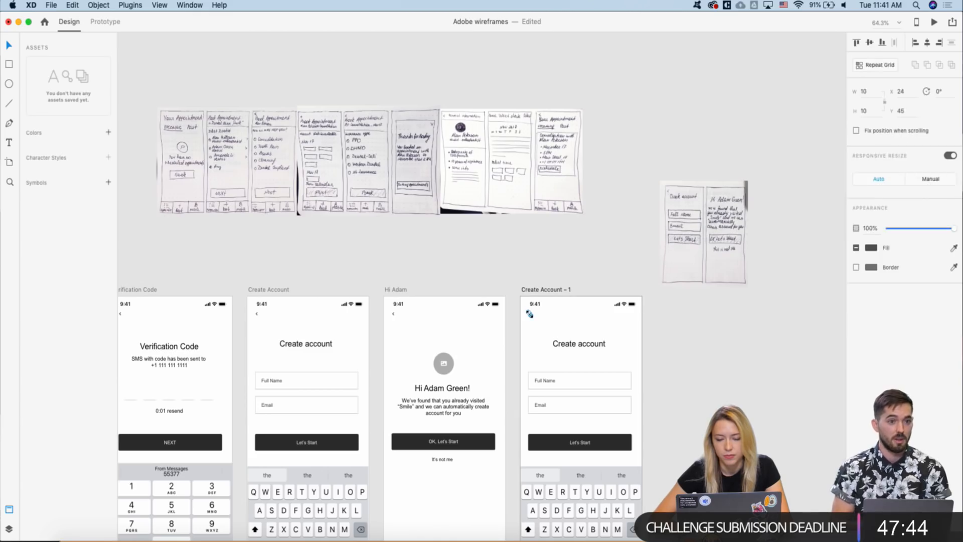
{"action": "key", "text": "BackSpace"}
- Find and select the Parent Title / Large Title navigation bar in the UI kit
{"action": "scroll", "coordinate": [529, 314], "scroll_direction": "down", "scroll_amount": 2}
{"action": "scroll", "coordinate": [530, 314], "scroll_direction": "down", "scroll_amount": 3}
{"action": "scroll", "coordinate": [501, 351], "scroll_direction": "up", "scroll_amount": 3}
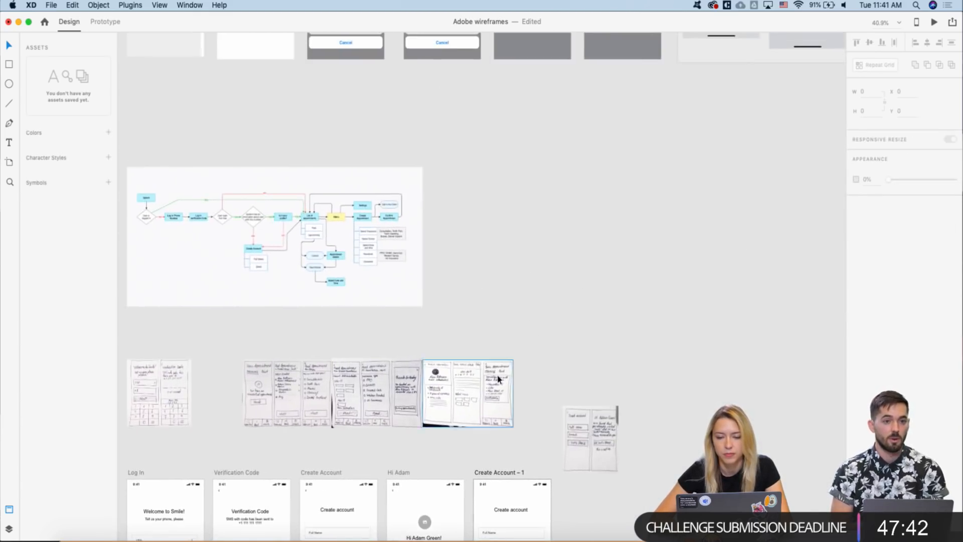
{"action": "scroll", "coordinate": [498, 374], "scroll_direction": "down", "scroll_amount": 3}
{"action": "scroll", "coordinate": [498, 374], "scroll_direction": "up", "scroll_amount": 3}
{"action": "scroll", "coordinate": [498, 379], "scroll_direction": "right", "scroll_amount": 5}
{"action": "scroll", "coordinate": [555, 178], "scroll_direction": "up", "scroll_amount": 3}
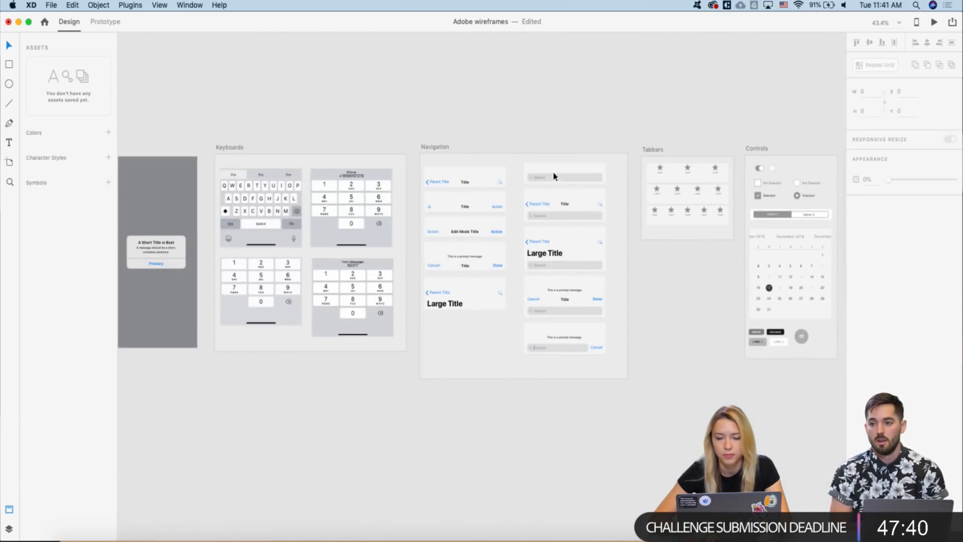
{"action": "scroll", "coordinate": [454, 178], "scroll_direction": "down", "scroll_amount": 3}
{"action": "scroll", "coordinate": [454, 179], "scroll_direction": "up", "scroll_amount": 4}
{"action": "scroll", "coordinate": [349, 220], "scroll_direction": "up", "scroll_amount": 3}
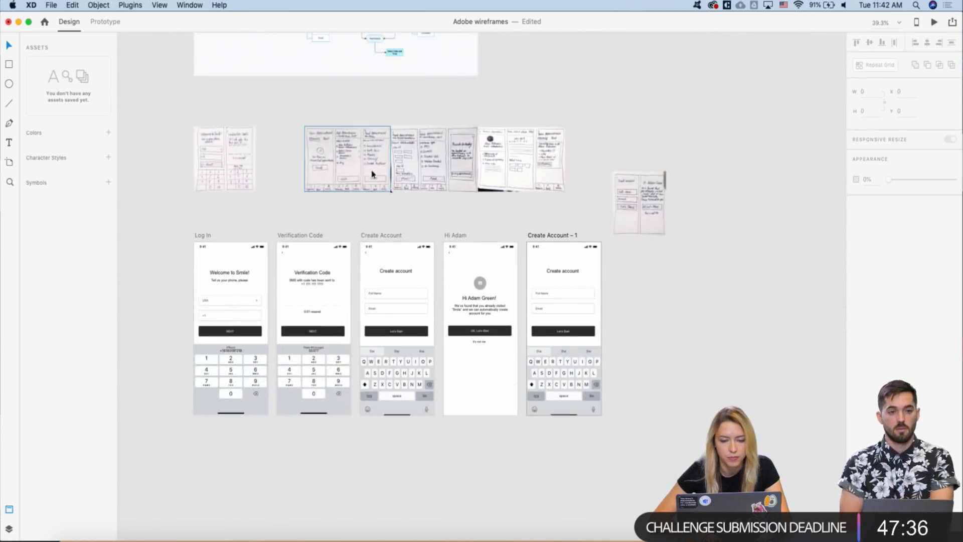
{"action": "scroll", "coordinate": [355, 208], "scroll_direction": "up", "scroll_amount": 3}
{"action": "scroll", "coordinate": [383, 147], "scroll_direction": "down", "scroll_amount": 4}
{"action": "scroll", "coordinate": [382, 148], "scroll_direction": "right", "scroll_amount": 5}
{"action": "scroll", "coordinate": [392, 201], "scroll_direction": "up", "scroll_amount": 1}
{"action": "scroll", "coordinate": [398, 247], "scroll_direction": "up", "scroll_amount": 3}
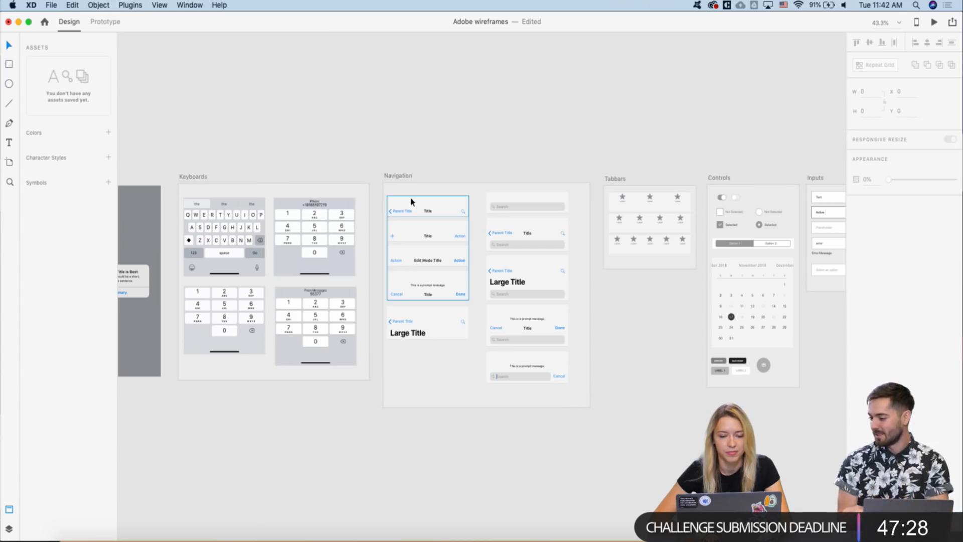
{"action": "scroll", "coordinate": [411, 311], "scroll_direction": "up", "scroll_amount": 3}
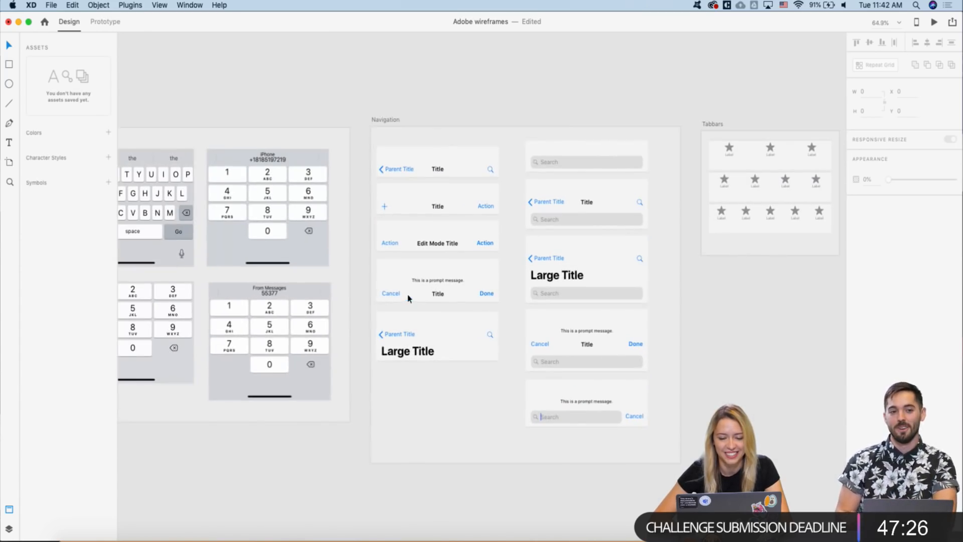
{"action": "left_click", "coordinate": [423, 331]}
{"action": "left_click", "coordinate": [441, 377]}
{"action": "left_click_drag", "start_coordinate": [389, 381], "coordinate": [481, 316]}
- Marquee-select everything inside Create Account – 1 and delete it
{"action": "scroll", "coordinate": [481, 316], "scroll_direction": "down", "scroll_amount": 3}
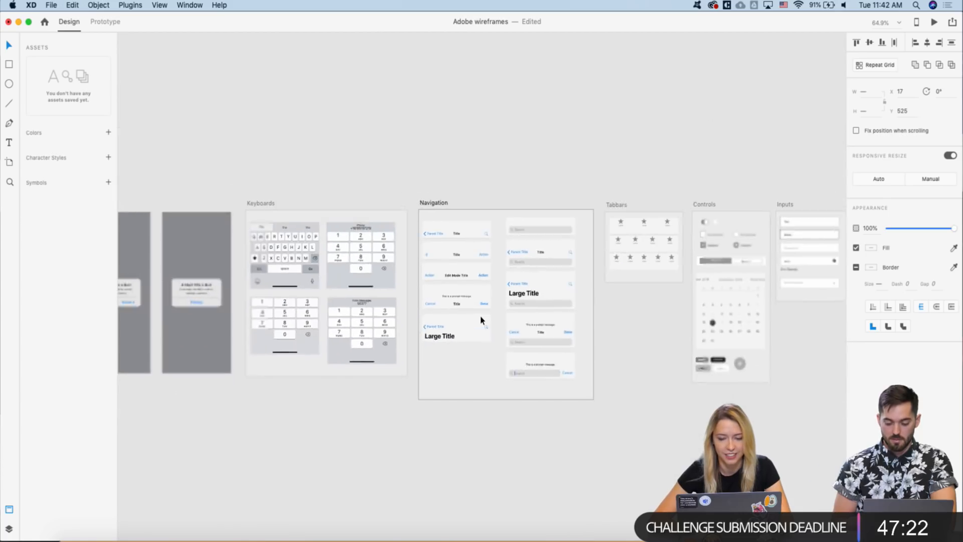
{"action": "scroll", "coordinate": [480, 317], "scroll_direction": "down", "scroll_amount": 4}
{"action": "scroll", "coordinate": [481, 316], "scroll_direction": "down", "scroll_amount": 3}
{"action": "scroll", "coordinate": [480, 317], "scroll_direction": "down", "scroll_amount": 4}
{"action": "scroll", "coordinate": [479, 321], "scroll_direction": "left", "scroll_amount": 5}
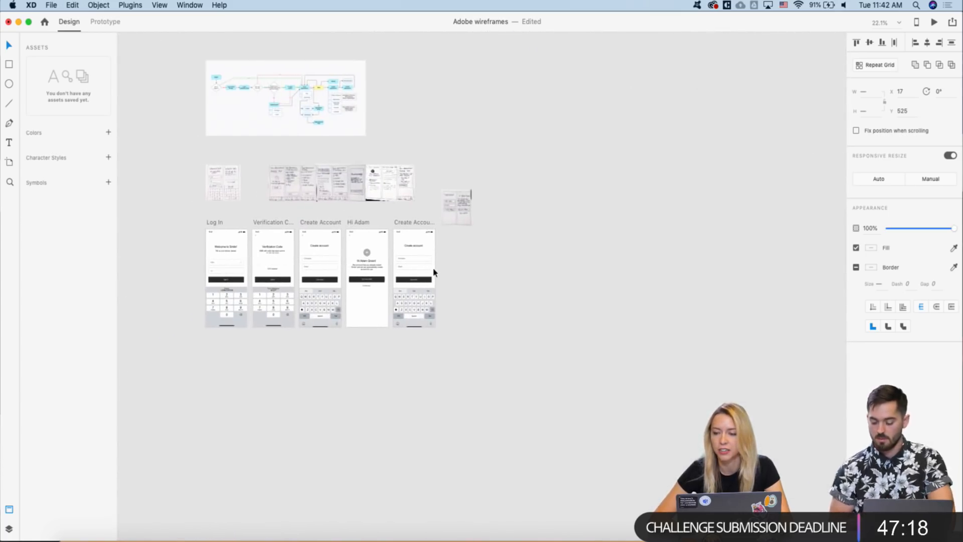
{"action": "scroll", "coordinate": [405, 258], "scroll_direction": "up", "scroll_amount": 2}
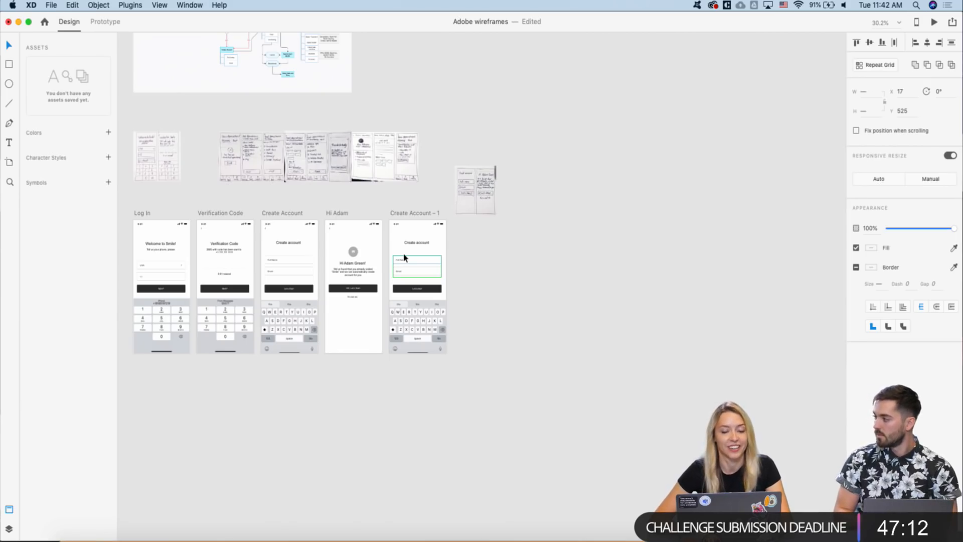
{"action": "scroll", "coordinate": [397, 246], "scroll_direction": "up", "scroll_amount": 2}
{"action": "left_click_drag", "start_coordinate": [397, 242], "coordinate": [474, 373]}
{"action": "key", "text": "Delete"}
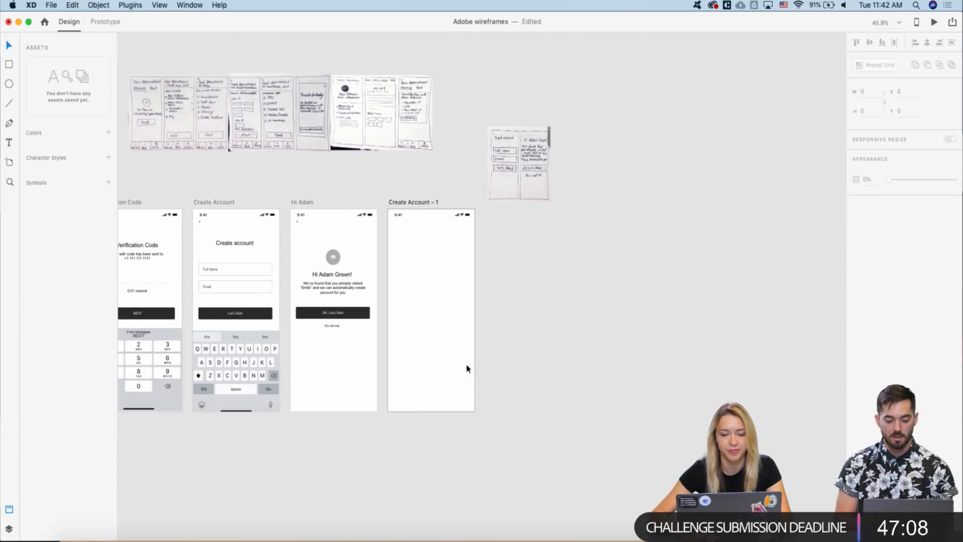
- Place the navigation bar at the top of Create Account – 1
{"action": "left_click", "coordinate": [408, 203]}
{"action": "left_click_drag", "start_coordinate": [434, 356], "coordinate": [431, 227]}
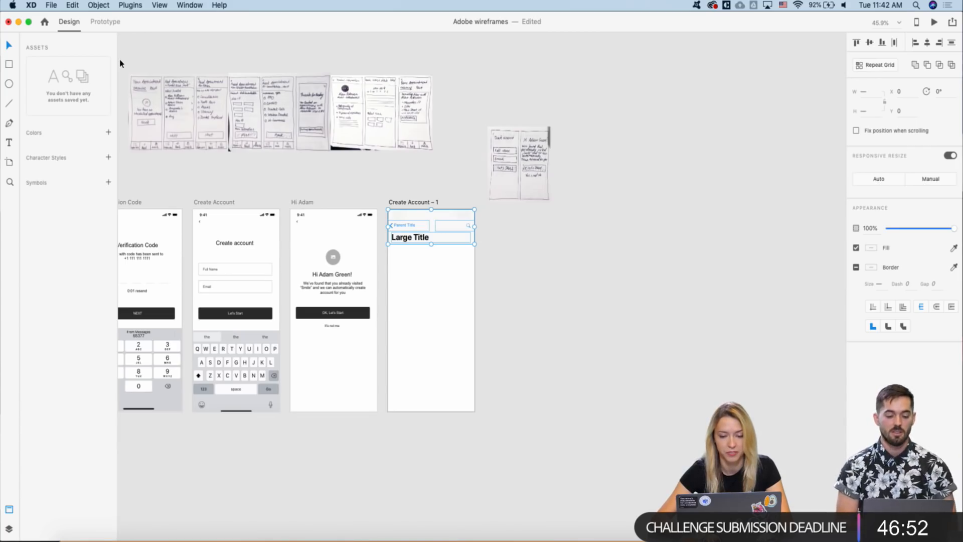
{"action": "left_click", "coordinate": [482, 204]}
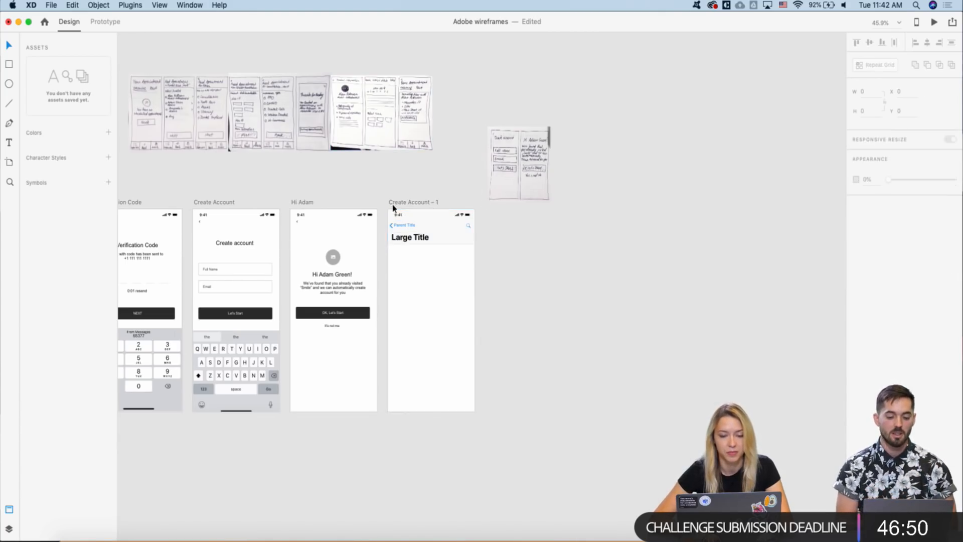
- Delete the search icon group and the Parent Title back link from the navigation bar
{"action": "scroll", "coordinate": [394, 206], "scroll_direction": "up", "scroll_amount": 3}
{"action": "scroll", "coordinate": [394, 229], "scroll_direction": "left", "scroll_amount": 3}
{"action": "scroll", "coordinate": [395, 228], "scroll_direction": "up", "scroll_amount": 2}
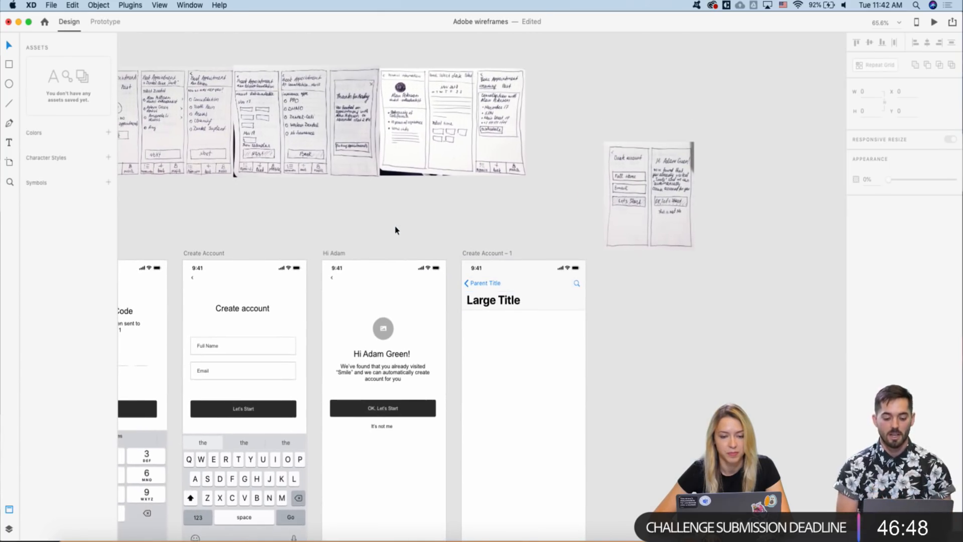
{"action": "scroll", "coordinate": [431, 243], "scroll_direction": "left", "scroll_amount": 1}
{"action": "scroll", "coordinate": [430, 243], "scroll_direction": "up", "scroll_amount": 1}
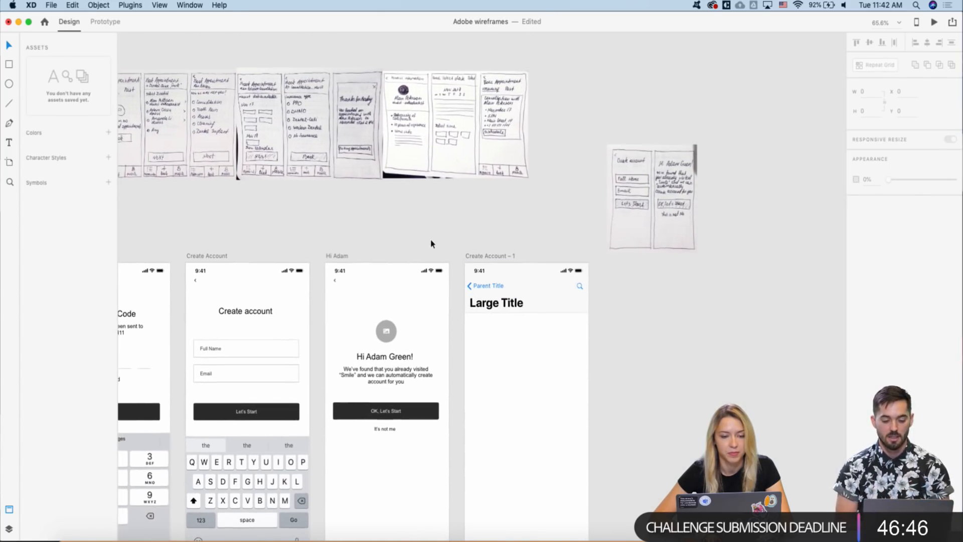
{"action": "scroll", "coordinate": [430, 243], "scroll_direction": "down", "scroll_amount": 2}
{"action": "scroll", "coordinate": [430, 243], "scroll_direction": "right", "scroll_amount": 1}
{"action": "left_click", "coordinate": [468, 241]}
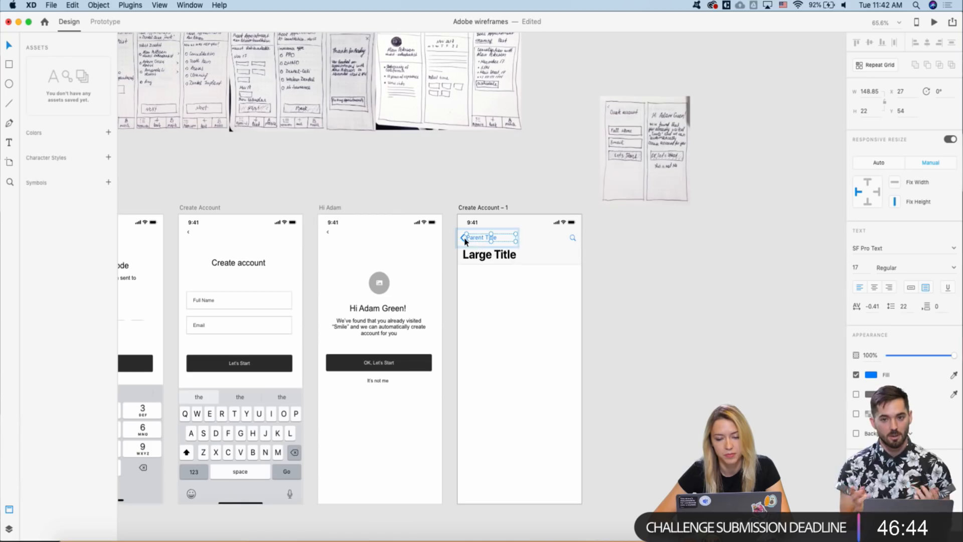
{"action": "scroll", "coordinate": [464, 242], "scroll_direction": "left", "scroll_amount": 2}
{"action": "scroll", "coordinate": [464, 242], "scroll_direction": "up", "scroll_amount": 1}
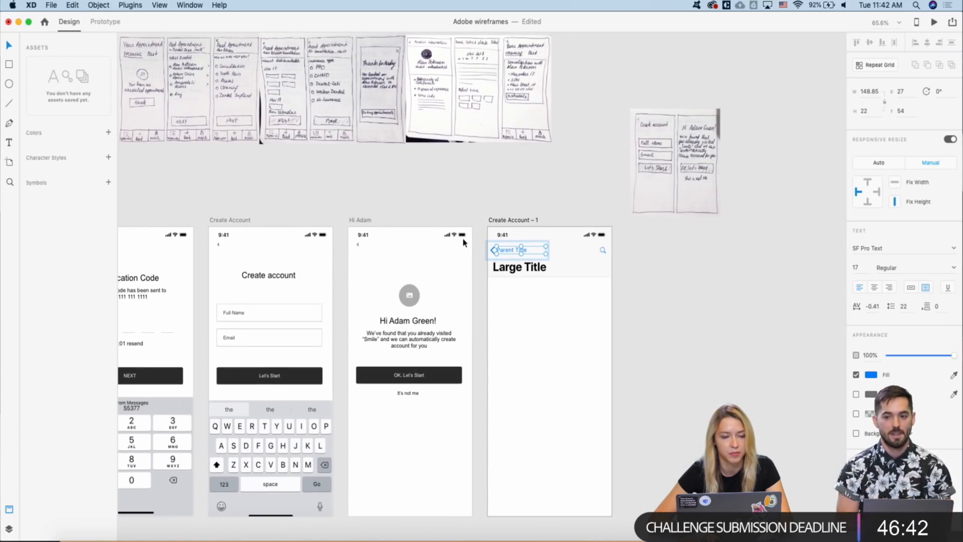
{"action": "scroll", "coordinate": [487, 249], "scroll_direction": "up", "scroll_amount": 3}
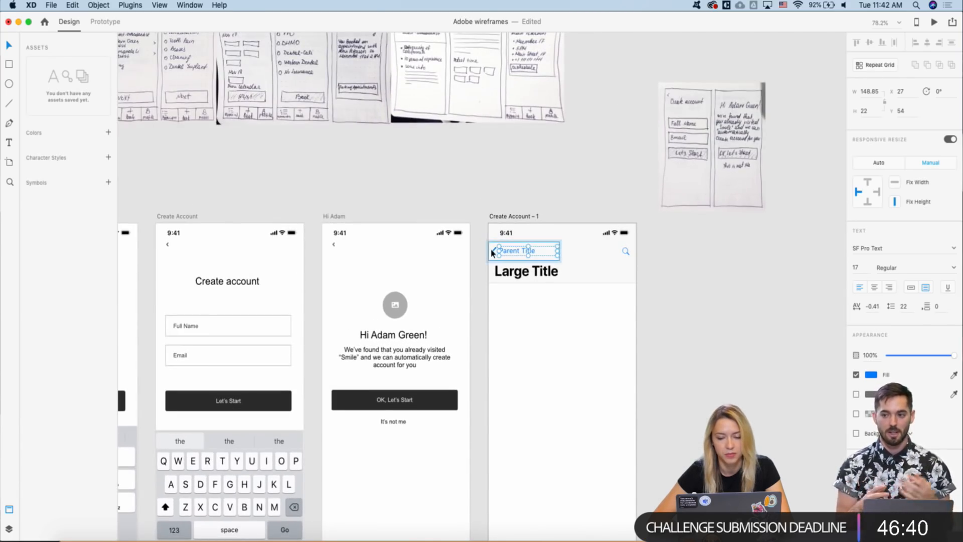
{"action": "left_click", "coordinate": [626, 252]}
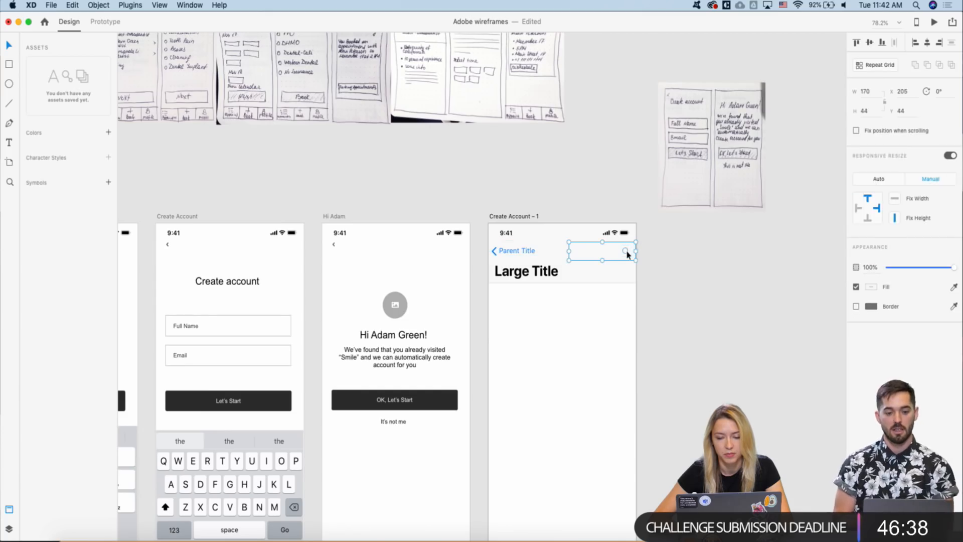
{"action": "key", "text": "Delete"}
{"action": "left_click", "coordinate": [503, 251]}
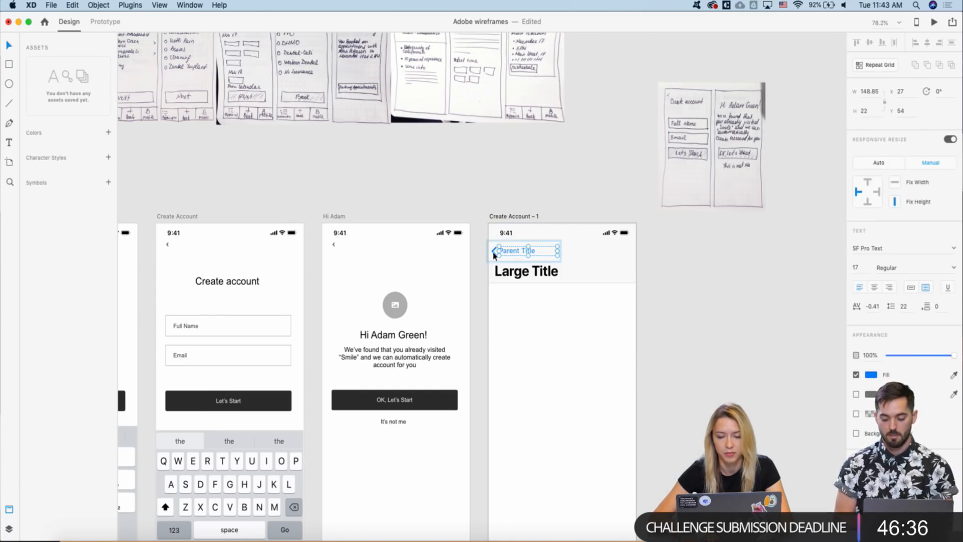
{"action": "key", "text": "Delete"}
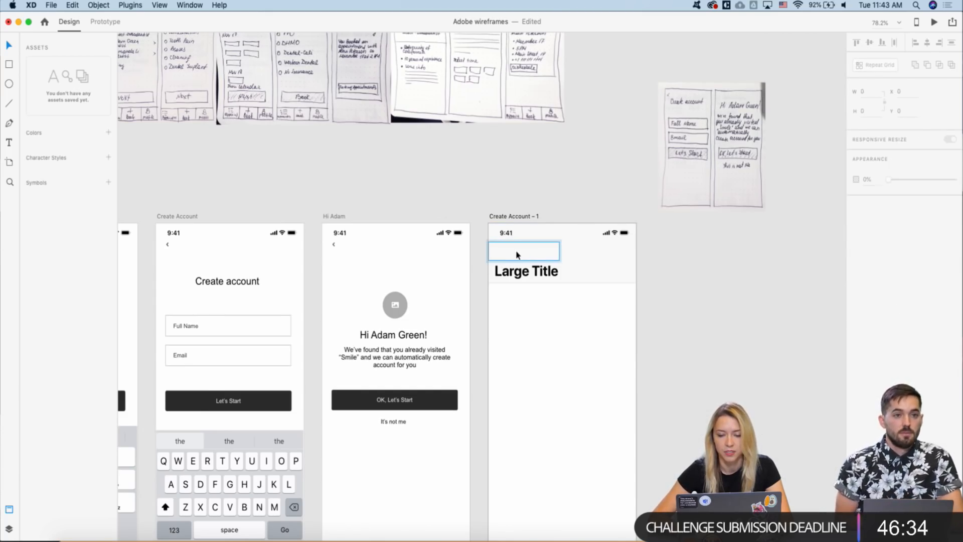
{"action": "scroll", "coordinate": [409, 168], "scroll_direction": "down", "scroll_amount": 2}
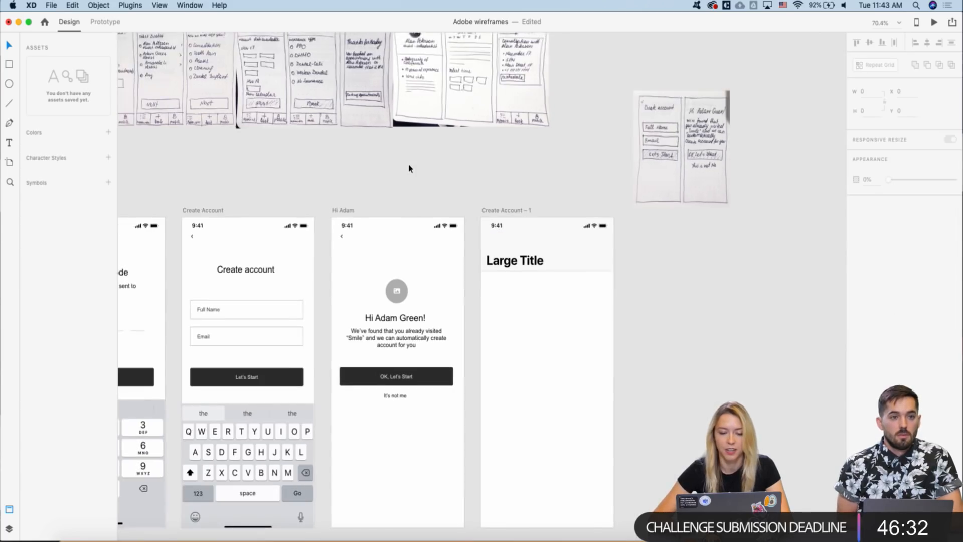
{"action": "scroll", "coordinate": [409, 168], "scroll_direction": "down", "scroll_amount": 4}
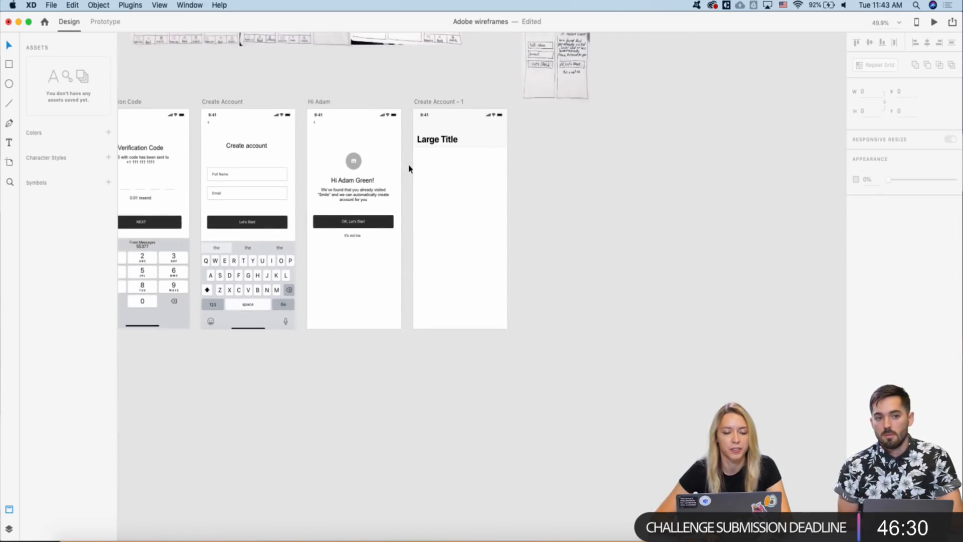
{"action": "scroll", "coordinate": [410, 168], "scroll_direction": "left", "scroll_amount": 6}
{"action": "scroll", "coordinate": [409, 168], "scroll_direction": "up", "scroll_amount": 2}
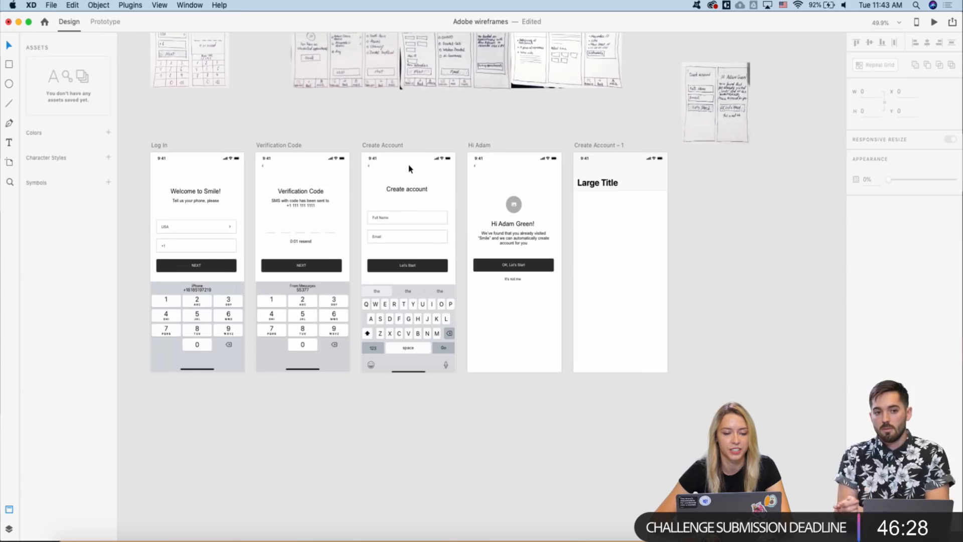
{"action": "scroll", "coordinate": [409, 168], "scroll_direction": "right", "scroll_amount": 2}
{"action": "scroll", "coordinate": [409, 168], "scroll_direction": "down", "scroll_amount": 3}
{"action": "scroll", "coordinate": [409, 168], "scroll_direction": "down", "scroll_amount": 2}
{"action": "scroll", "coordinate": [409, 168], "scroll_direction": "up", "scroll_amount": 2}
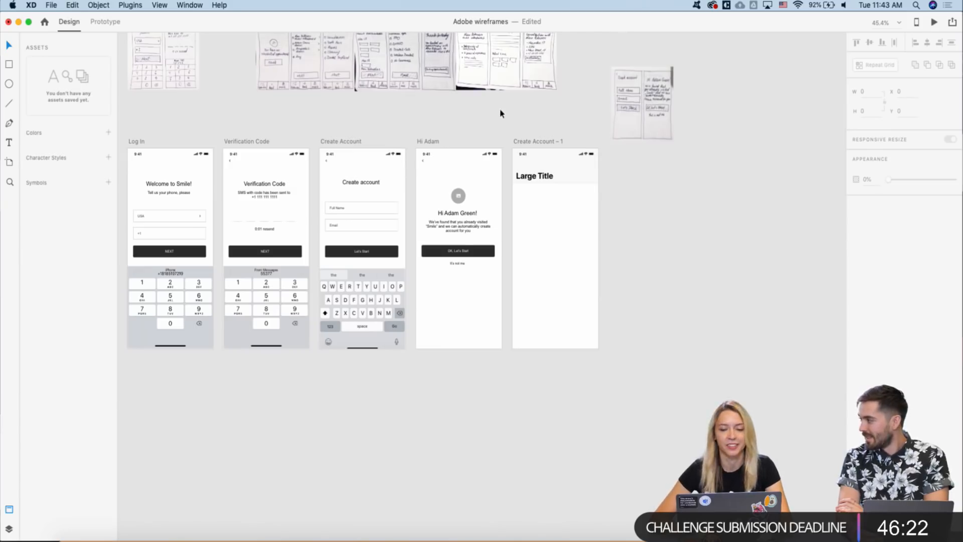
{"action": "scroll", "coordinate": [501, 112], "scroll_direction": "up", "scroll_amount": 2}
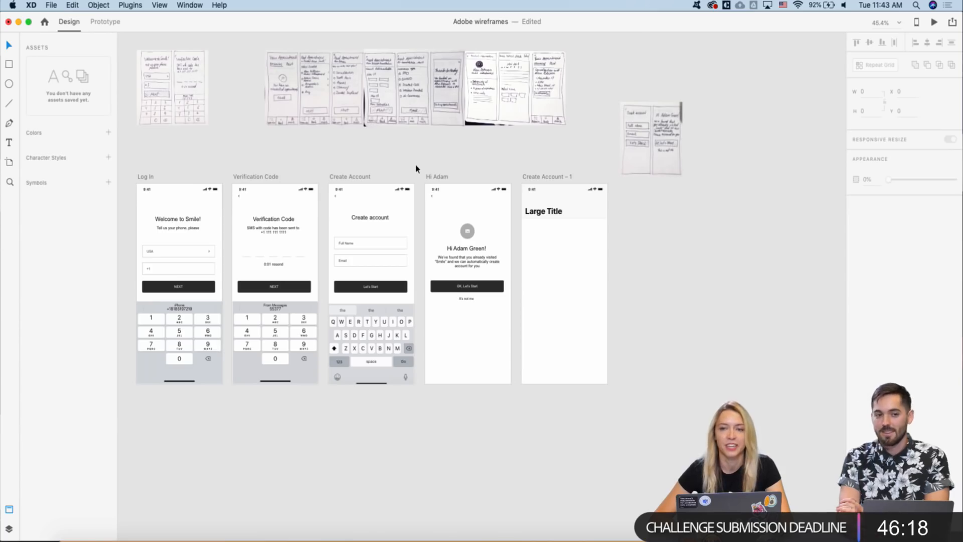
{"action": "scroll", "coordinate": [416, 169], "scroll_direction": "up", "scroll_amount": 1}
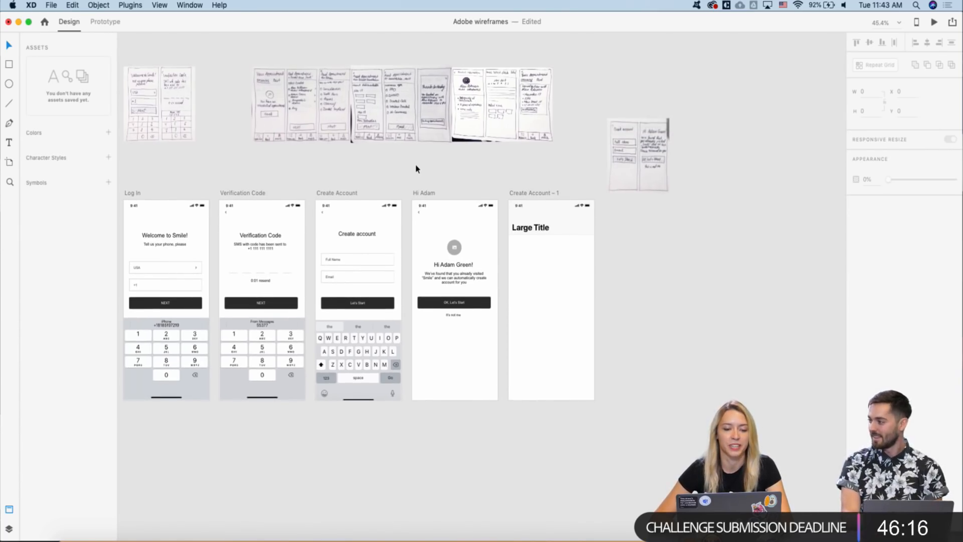
{"action": "scroll", "coordinate": [416, 168], "scroll_direction": "up", "scroll_amount": 1}
{"action": "scroll", "coordinate": [303, 127], "scroll_direction": "up", "scroll_amount": 3}
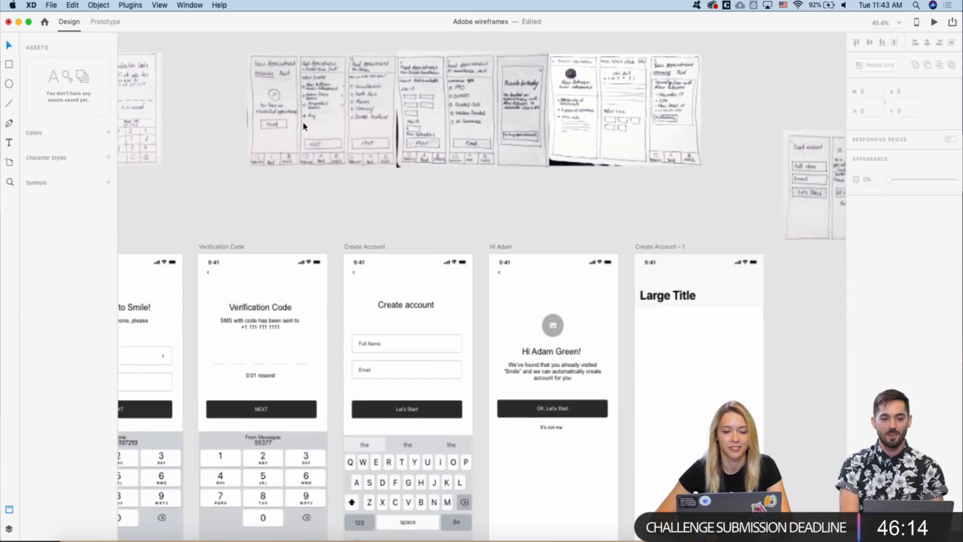
{"action": "scroll", "coordinate": [304, 126], "scroll_direction": "right", "scroll_amount": 2}
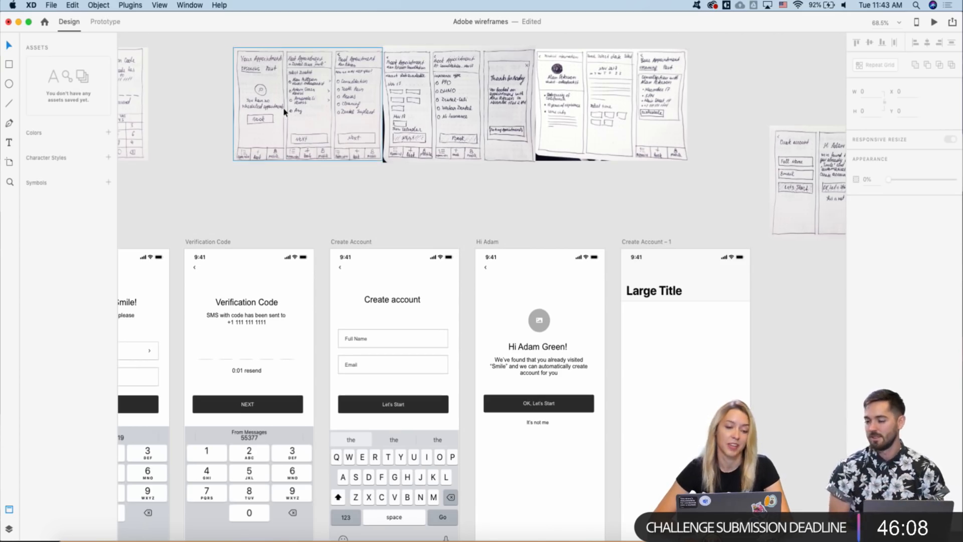
{"action": "scroll", "coordinate": [297, 121], "scroll_direction": "right", "scroll_amount": 2}
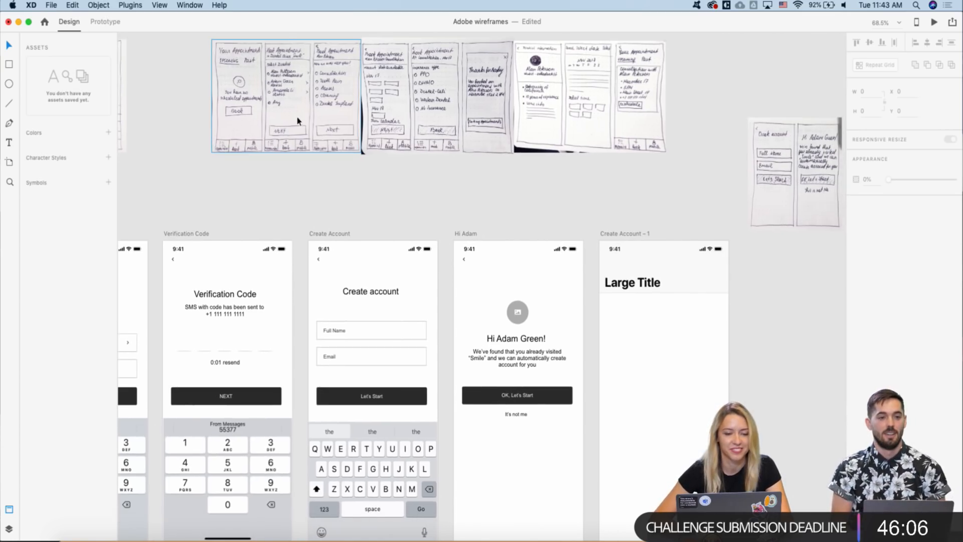
{"action": "right_click", "coordinate": [299, 120]}
{"action": "left_click", "coordinate": [574, 175]}
{"action": "scroll", "coordinate": [575, 174], "scroll_direction": "down", "scroll_amount": 5}
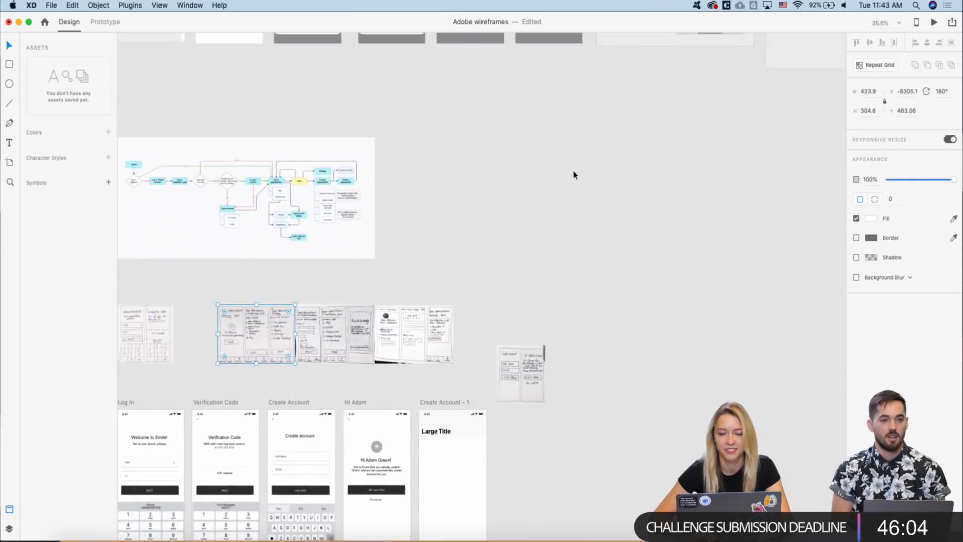
- Copy a star tab bar from the UI kit's Tabbars and paste it into Create Account – 1
{"action": "scroll", "coordinate": [575, 174], "scroll_direction": "down", "scroll_amount": 4}
{"action": "scroll", "coordinate": [573, 173], "scroll_direction": "up", "scroll_amount": 3}
{"action": "scroll", "coordinate": [574, 173], "scroll_direction": "right", "scroll_amount": 4}
{"action": "scroll", "coordinate": [616, 187], "scroll_direction": "up", "scroll_amount": 4}
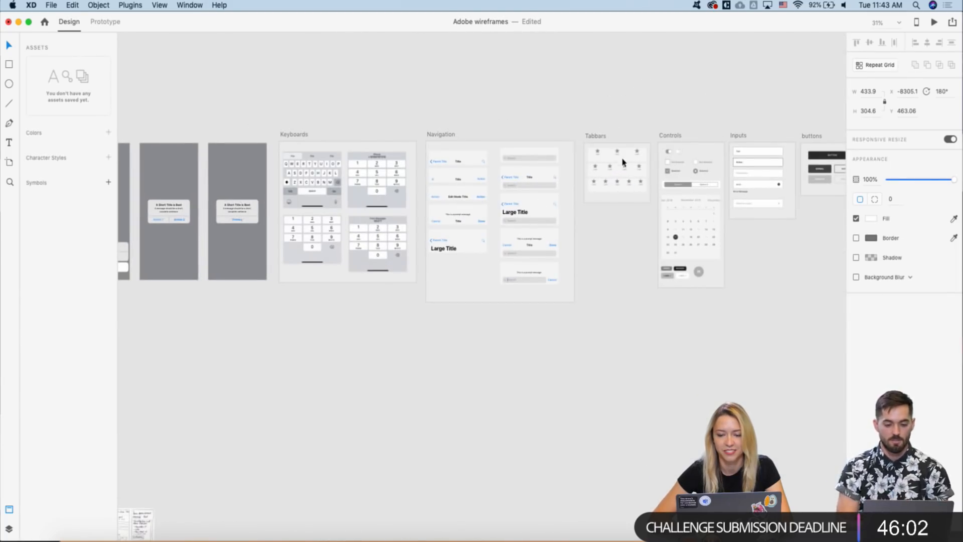
{"action": "left_click", "coordinate": [620, 158]}
{"action": "scroll", "coordinate": [542, 170], "scroll_direction": "down", "scroll_amount": 8}
{"action": "scroll", "coordinate": [542, 170], "scroll_direction": "left", "scroll_amount": 2}
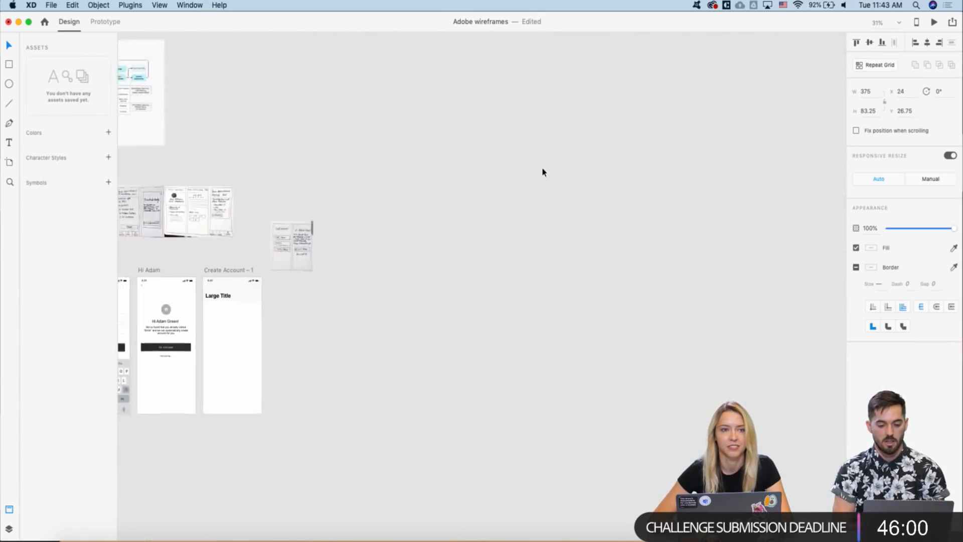
{"action": "scroll", "coordinate": [542, 172], "scroll_direction": "down", "scroll_amount": 6}
{"action": "scroll", "coordinate": [543, 172], "scroll_direction": "left", "scroll_amount": 3}
{"action": "scroll", "coordinate": [328, 195], "scroll_direction": "up", "scroll_amount": 4}
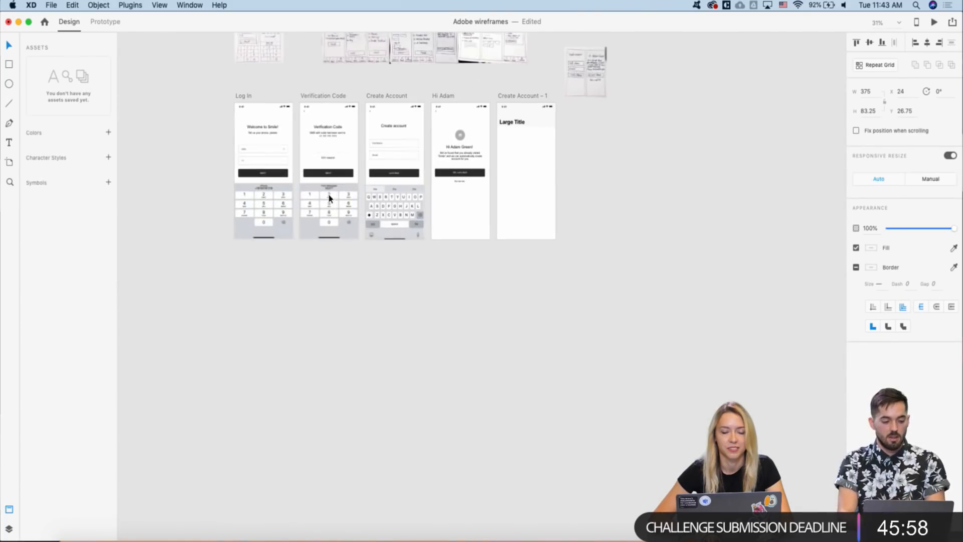
{"action": "left_click", "coordinate": [512, 96]}
{"action": "key", "text": "super+v"}
- Drag the pasted tab bar down to the screen's bottom edge
{"action": "scroll", "coordinate": [556, 159], "scroll_direction": "up", "scroll_amount": 3}
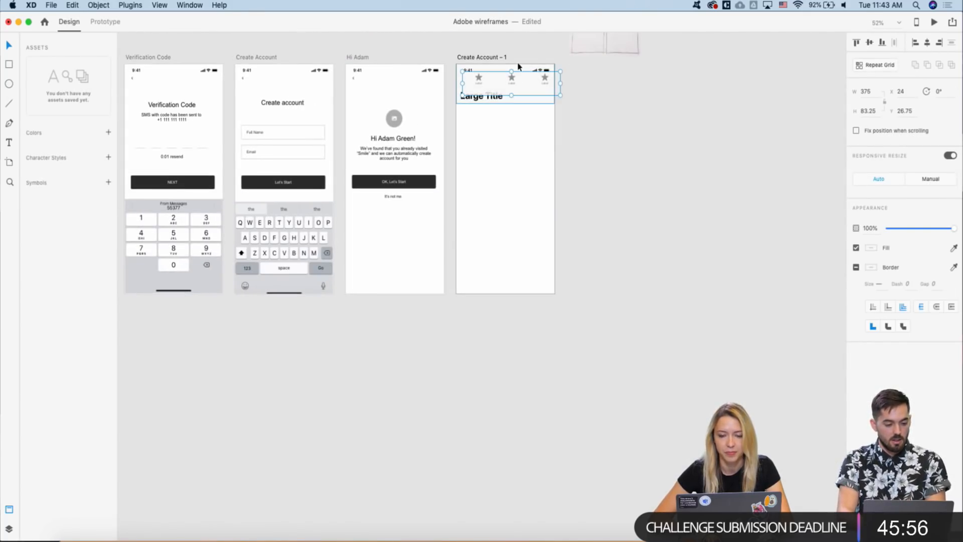
{"action": "left_click_drag", "start_coordinate": [514, 75], "coordinate": [508, 273]}
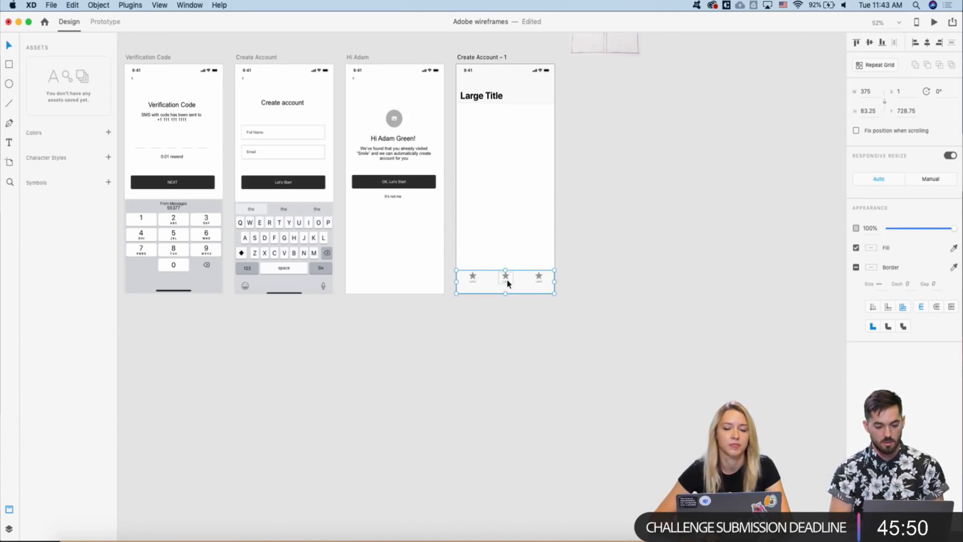
{"action": "scroll", "coordinate": [508, 284], "scroll_direction": "down", "scroll_amount": 3}
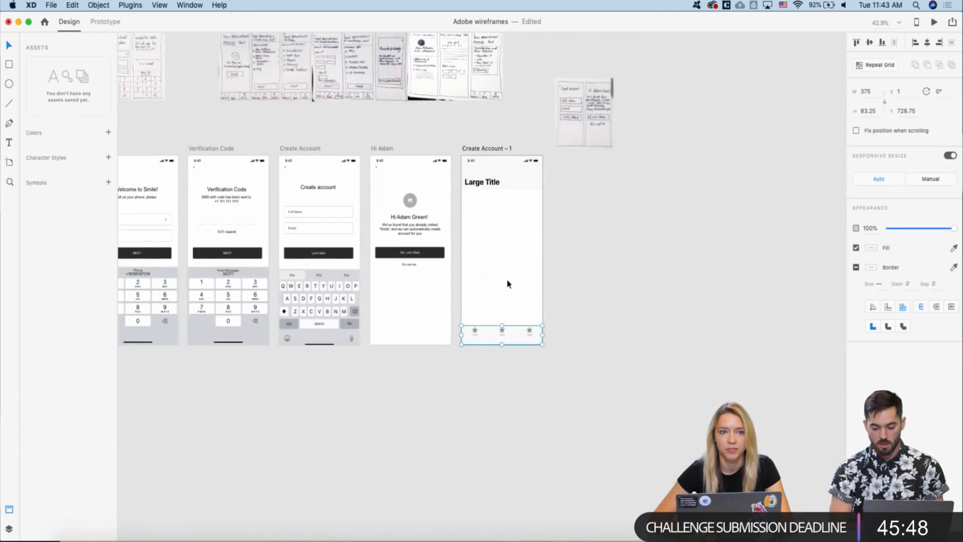
{"action": "scroll", "coordinate": [508, 283], "scroll_direction": "down", "scroll_amount": 3}
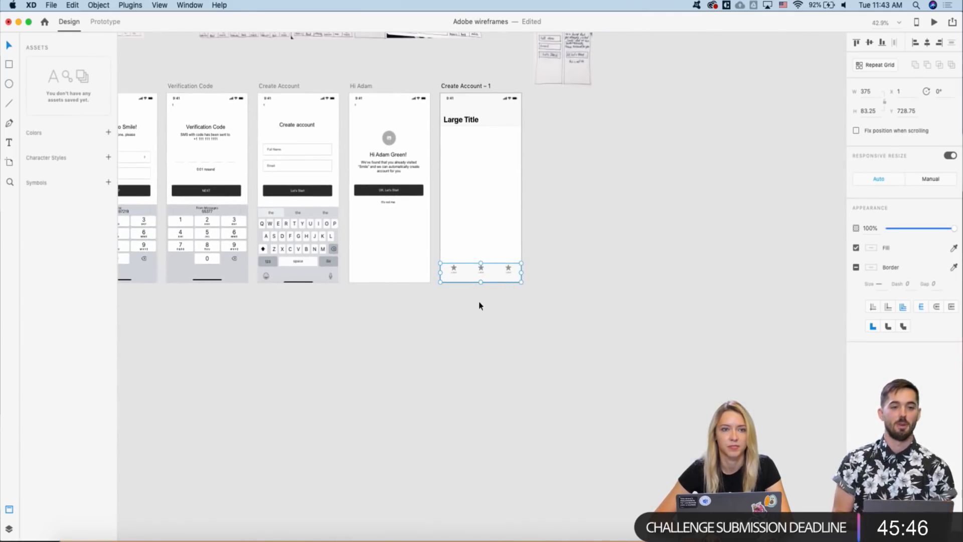
{"action": "scroll", "coordinate": [450, 266], "scroll_direction": "up", "scroll_amount": 3}
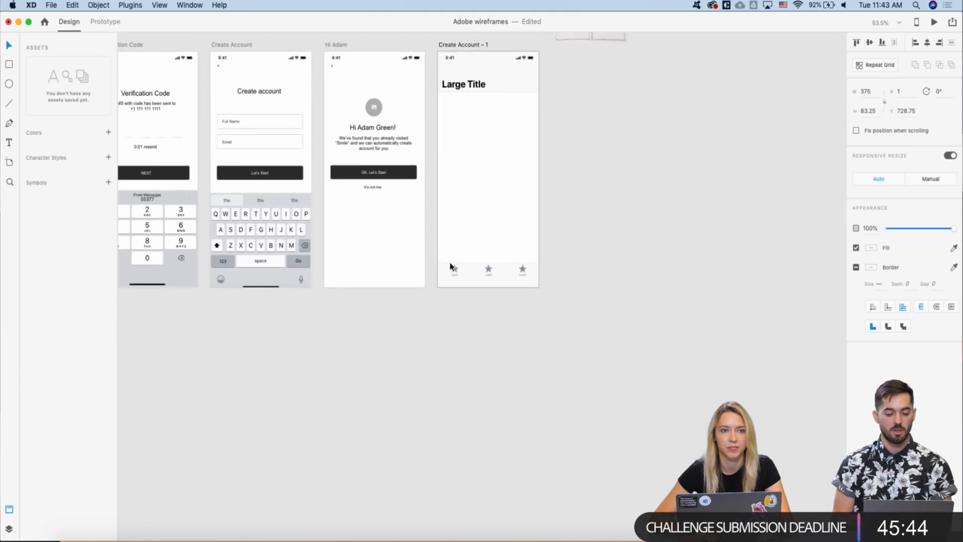
{"action": "scroll", "coordinate": [451, 266], "scroll_direction": "up", "scroll_amount": 2}
- Relabel the middle tab of the star tab bar 'Book'
{"action": "left_click", "coordinate": [450, 266]}
{"action": "scroll", "coordinate": [425, 264], "scroll_direction": "down", "scroll_amount": 2}
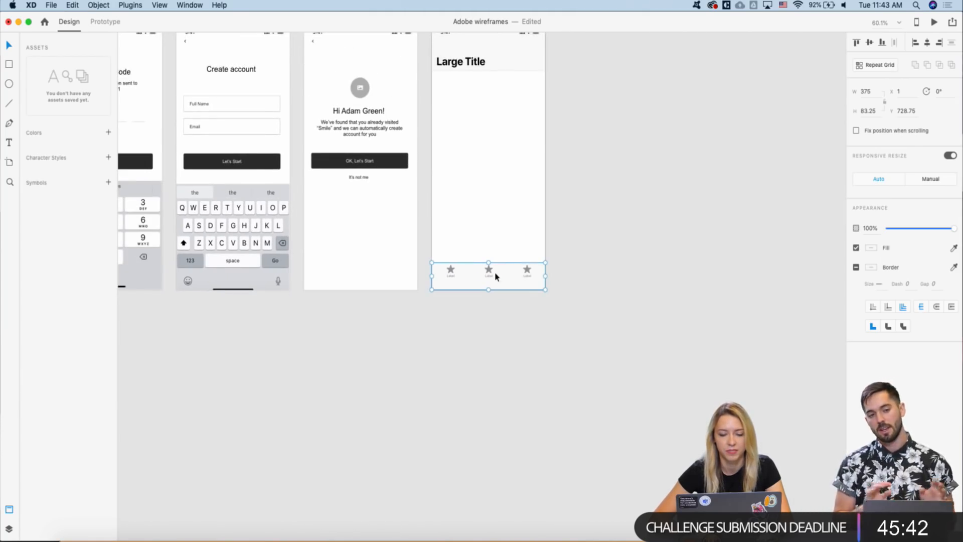
{"action": "scroll", "coordinate": [489, 277], "scroll_direction": "down", "scroll_amount": 3}
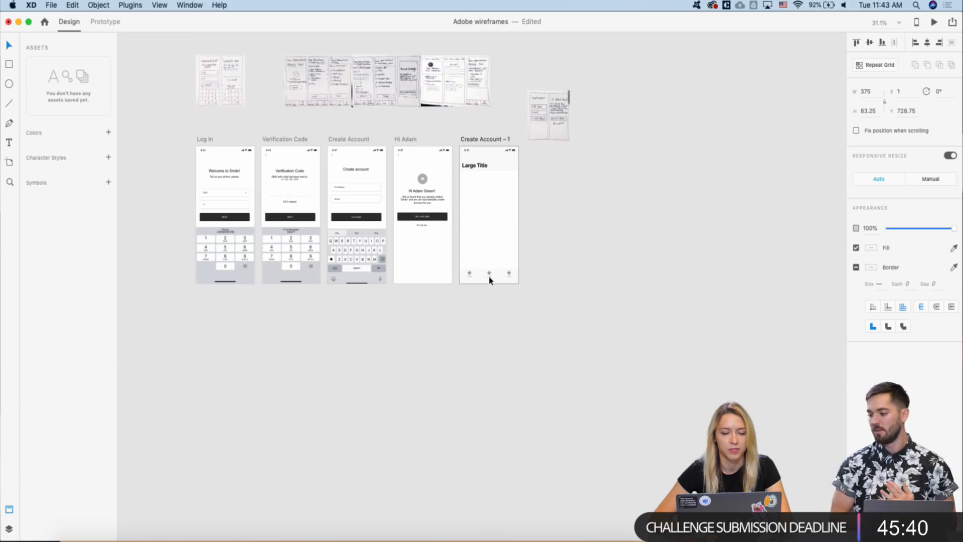
{"action": "scroll", "coordinate": [489, 280], "scroll_direction": "up", "scroll_amount": 3}
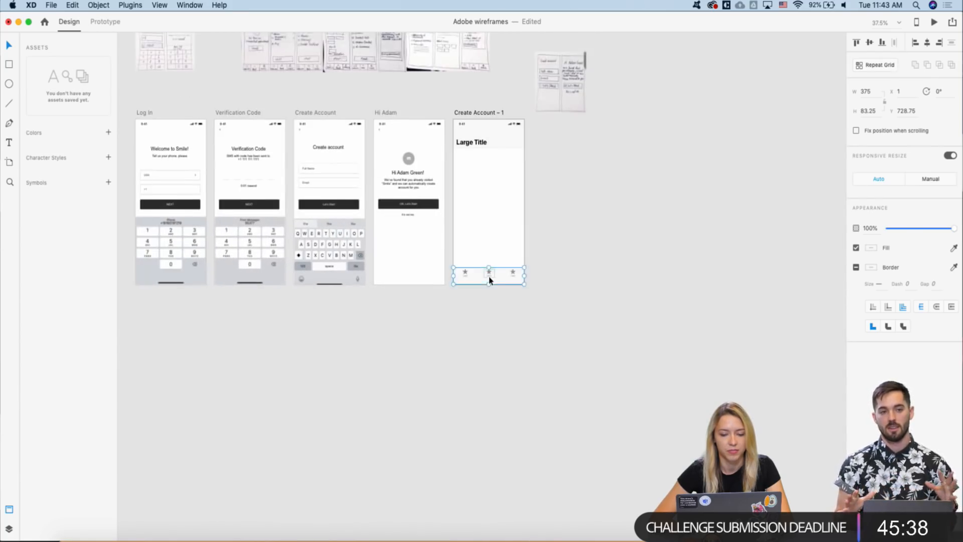
{"action": "double_click", "coordinate": [489, 277]}
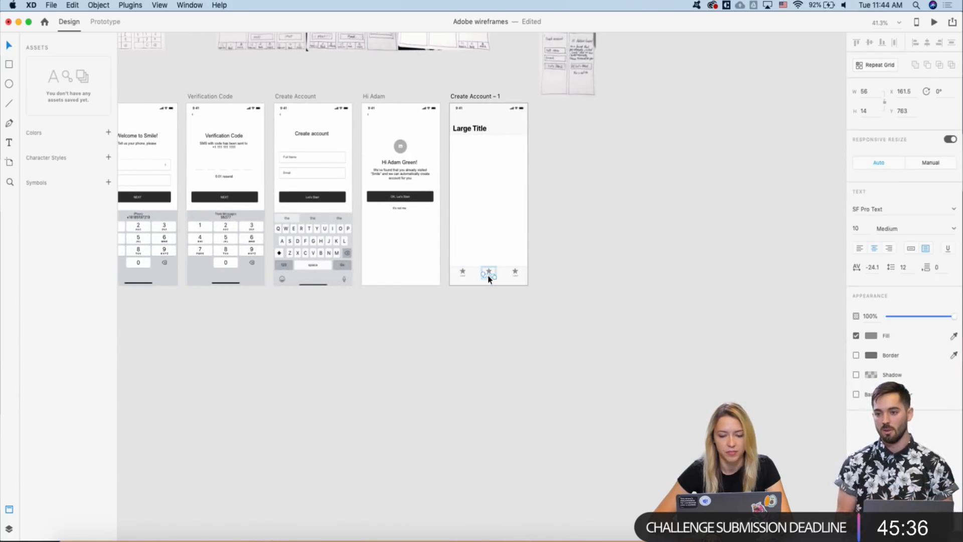
{"action": "scroll", "coordinate": [489, 279], "scroll_direction": "up", "scroll_amount": 2}
{"action": "scroll", "coordinate": [489, 278], "scroll_direction": "up", "scroll_amount": 3}
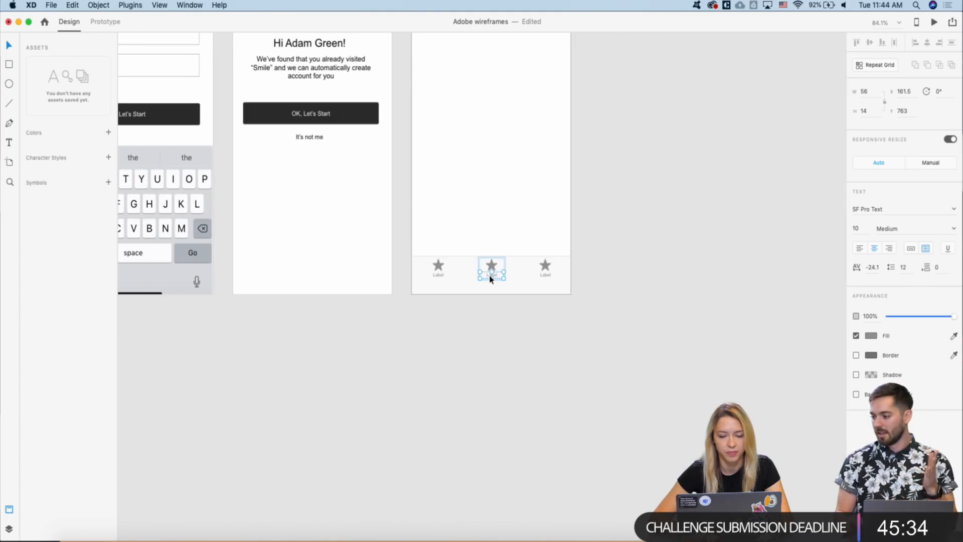
{"action": "double_click", "coordinate": [490, 276]}
{"action": "key", "text": "BackSpace"}
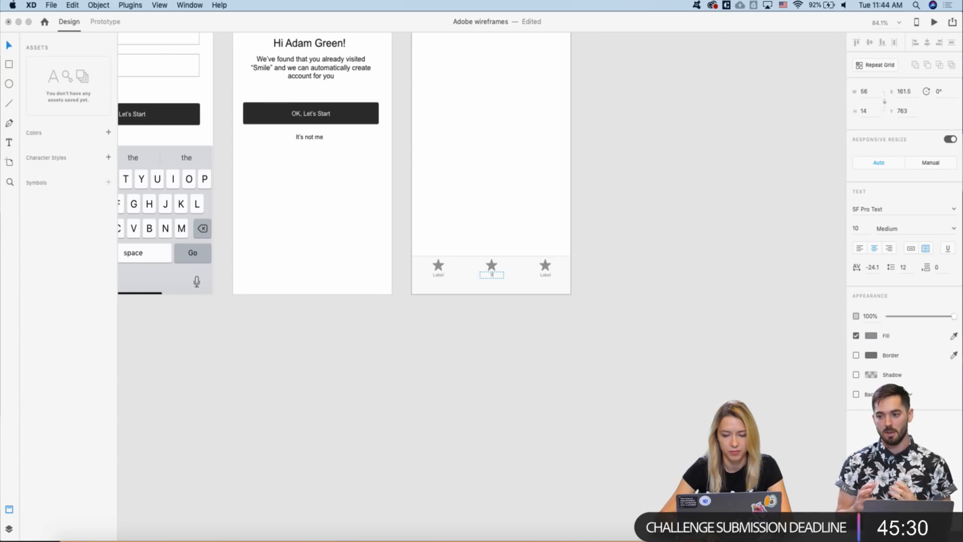
{"action": "key", "text": "Escape"}
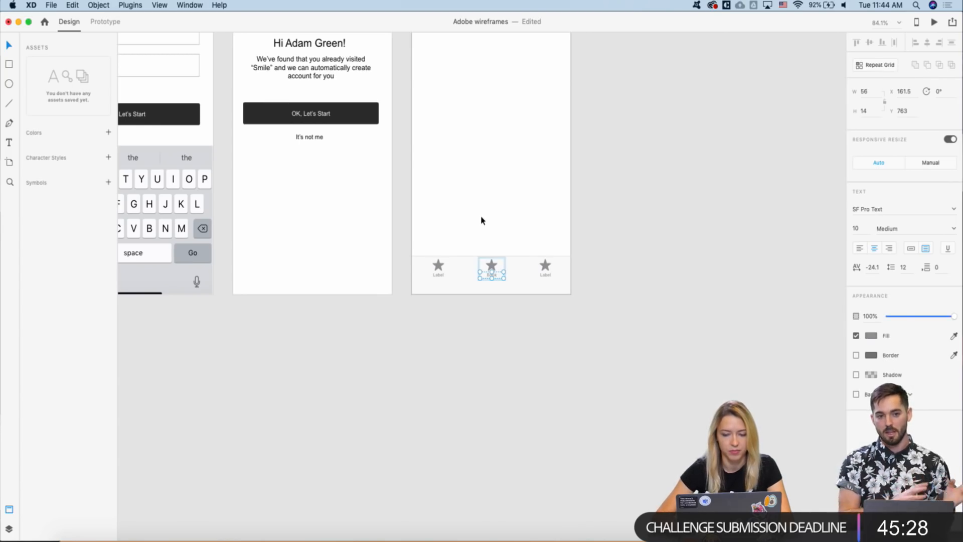
- Rename the left tab 'Appointments' and widen its text box so it fits on one line
{"action": "left_click", "coordinate": [438, 274]}
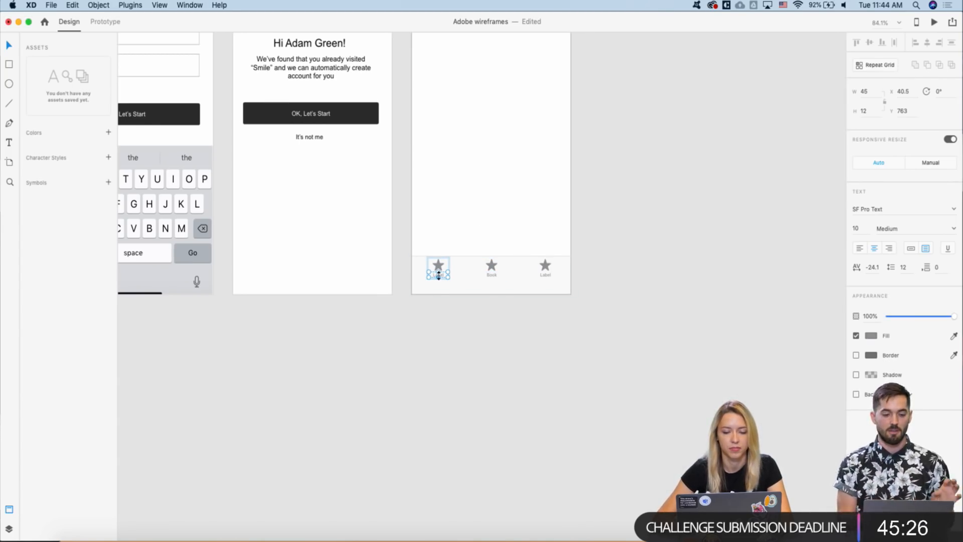
{"action": "scroll", "coordinate": [439, 275], "scroll_direction": "up", "scroll_amount": 3}
{"action": "double_click", "coordinate": [437, 274]}
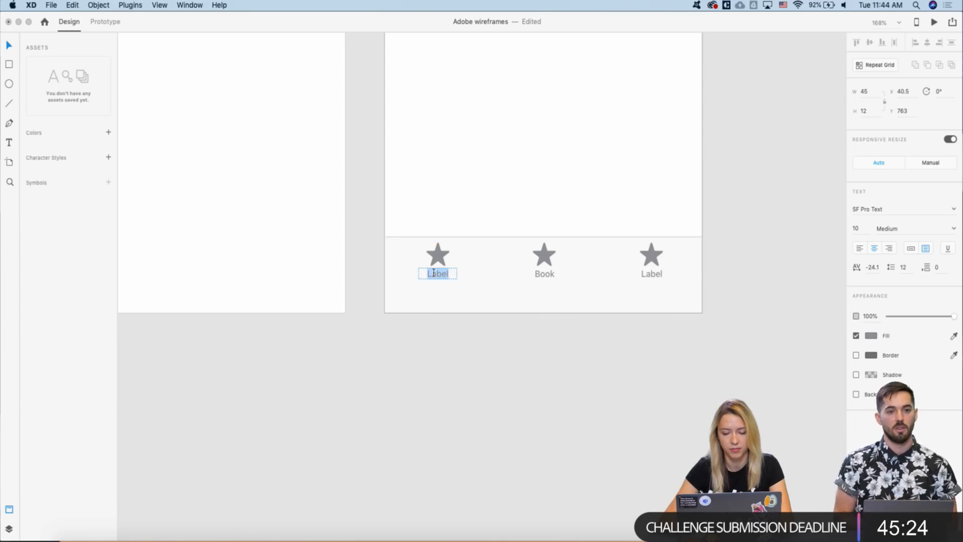
{"action": "type", "text": "Ap"}
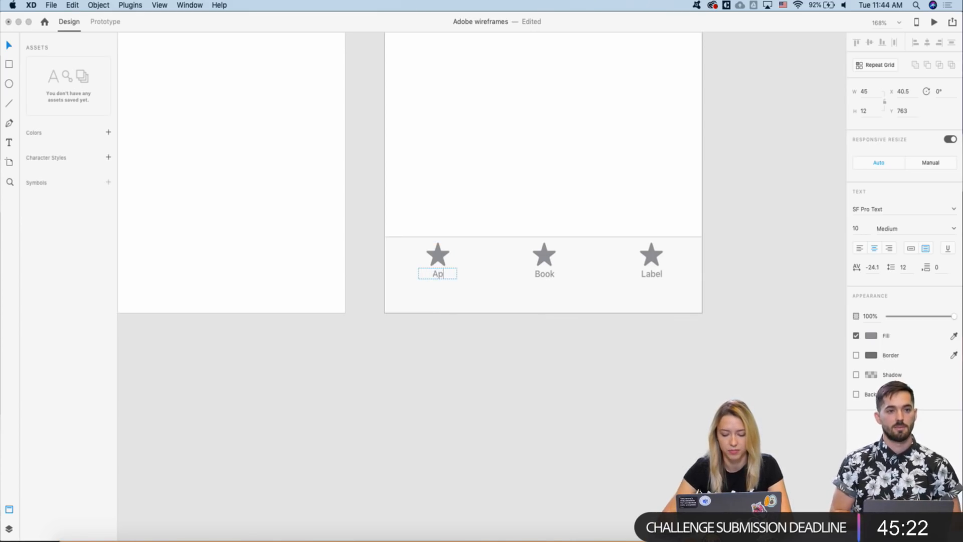
{"action": "type", "text": "pointments"}
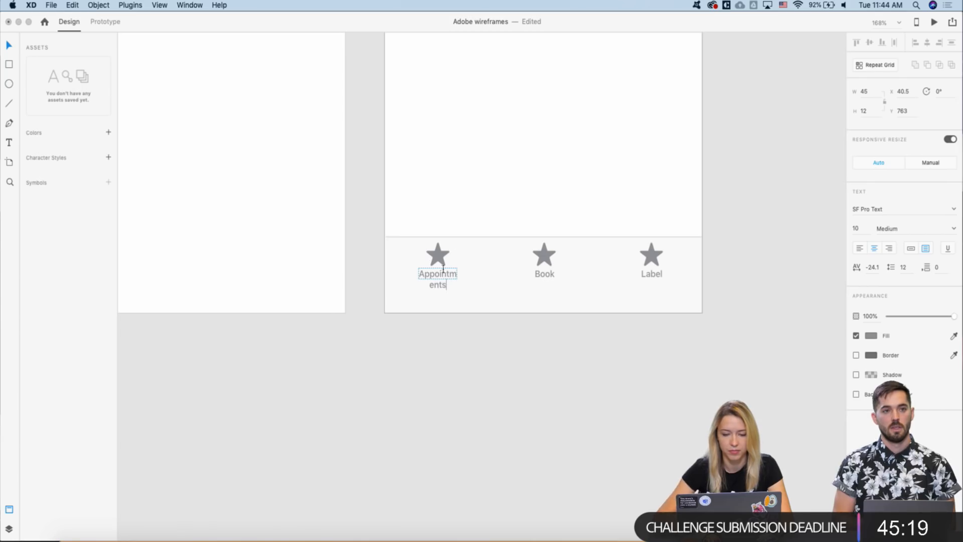
{"action": "key", "text": "Escape"}
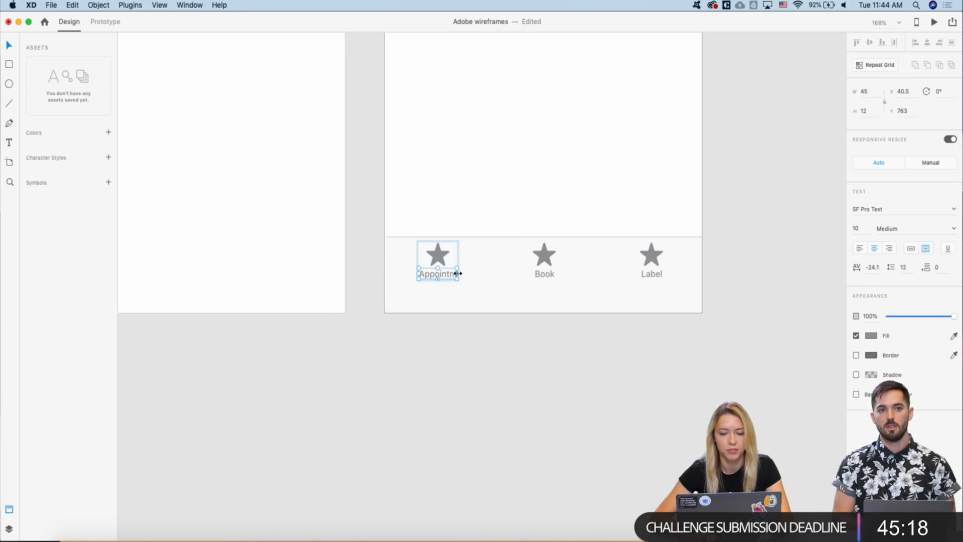
{"action": "left_click_drag", "start_coordinate": [456, 273], "coordinate": [467, 274]}
- Change the right tab's 'Label' text to 'Profile' and deselect it
{"action": "scroll", "coordinate": [466, 224], "scroll_direction": "down", "scroll_amount": 3}
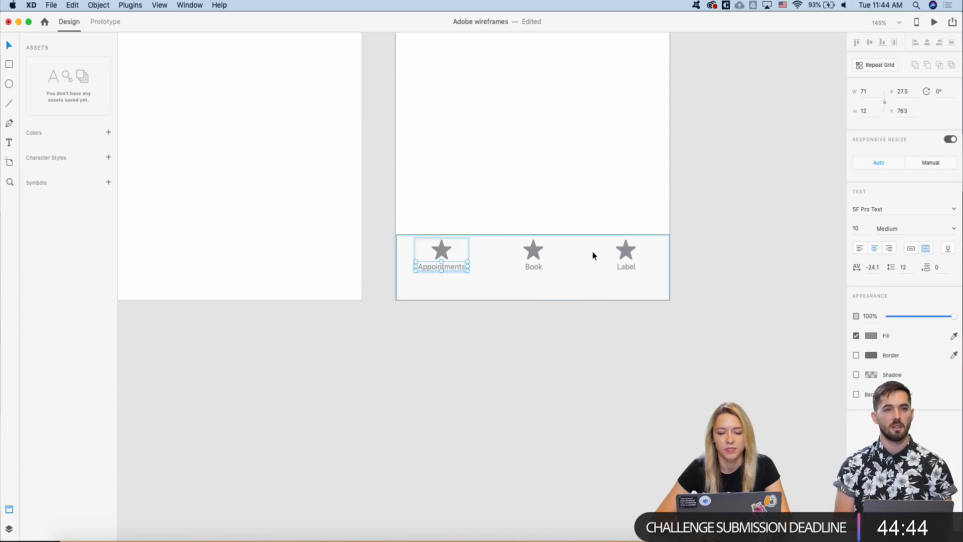
{"action": "scroll", "coordinate": [533, 266], "scroll_direction": "down", "scroll_amount": 2}
{"action": "scroll", "coordinate": [529, 264], "scroll_direction": "down", "scroll_amount": 2}
{"action": "scroll", "coordinate": [528, 263], "scroll_direction": "right", "scroll_amount": 1}
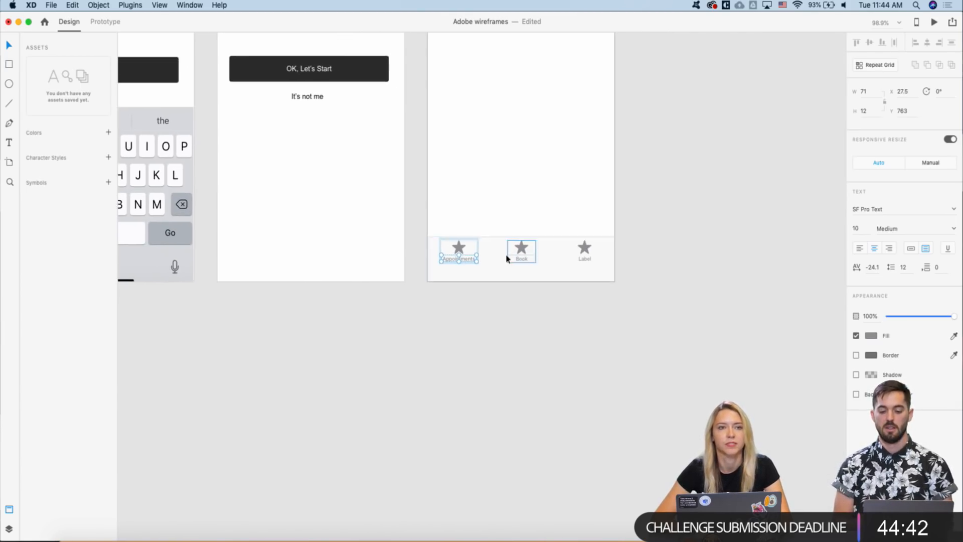
{"action": "scroll", "coordinate": [505, 254], "scroll_direction": "up", "scroll_amount": 2}
{"action": "scroll", "coordinate": [504, 254], "scroll_direction": "right", "scroll_amount": 1}
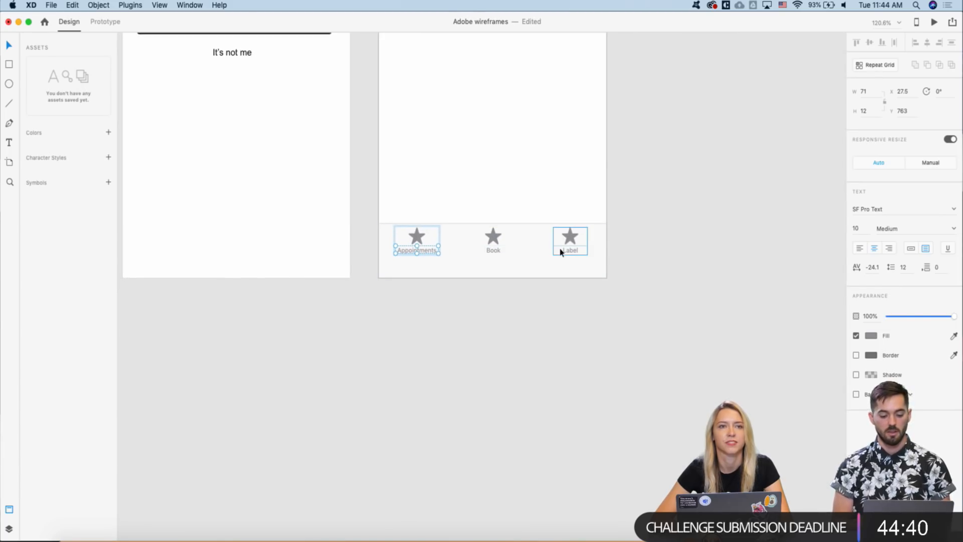
{"action": "scroll", "coordinate": [578, 258], "scroll_direction": "up", "scroll_amount": 3}
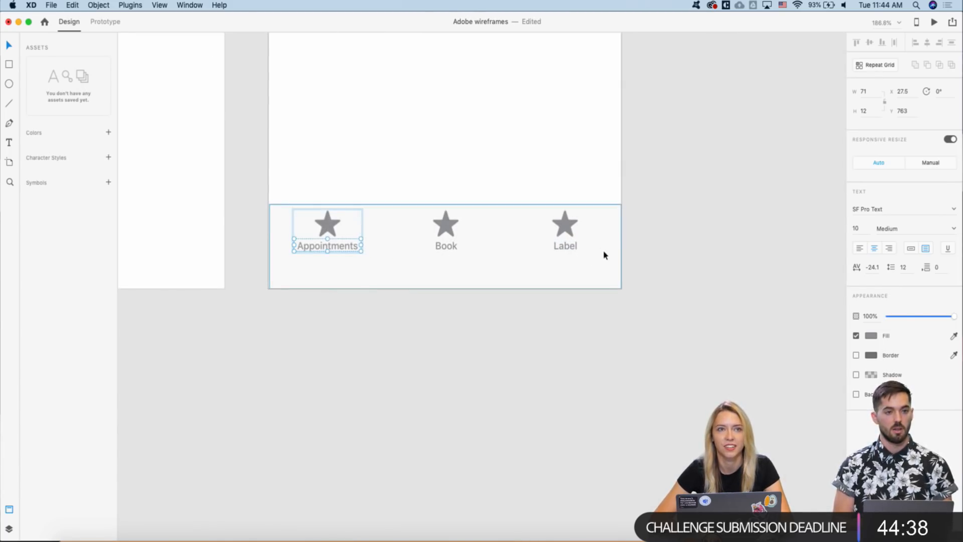
{"action": "left_click", "coordinate": [566, 247]}
{"action": "double_click", "coordinate": [566, 247]}
{"action": "type", "text": "Profile"}
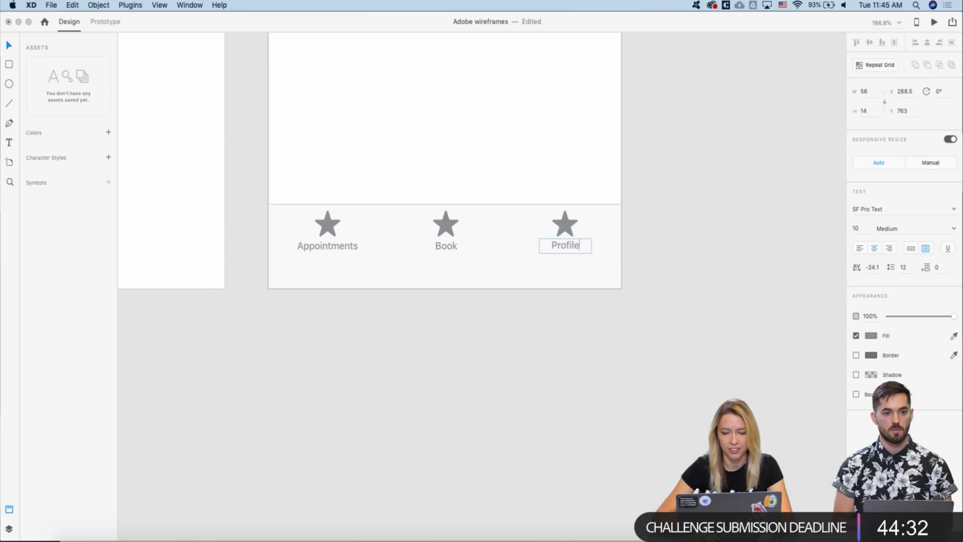
{"action": "key", "text": "Escape"}
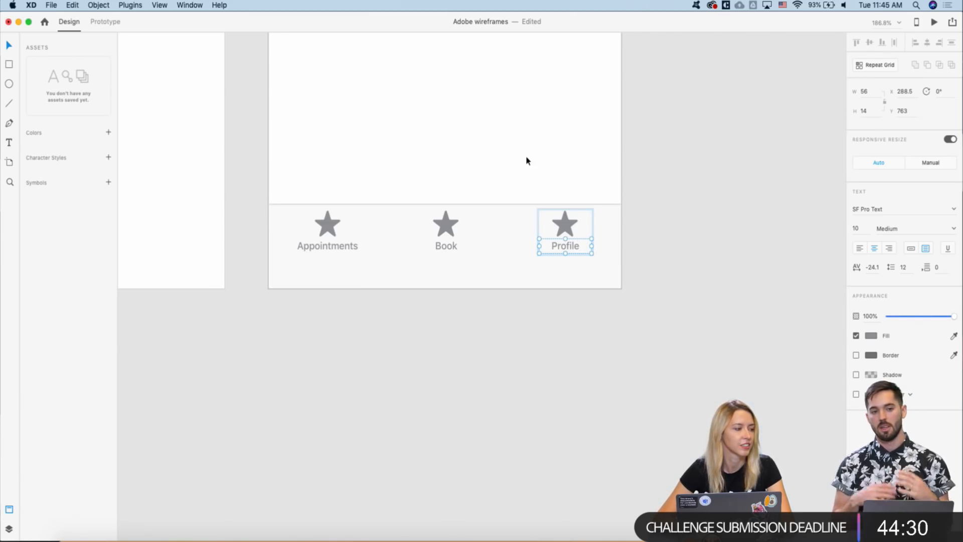
{"action": "scroll", "coordinate": [505, 234], "scroll_direction": "down", "scroll_amount": 3}
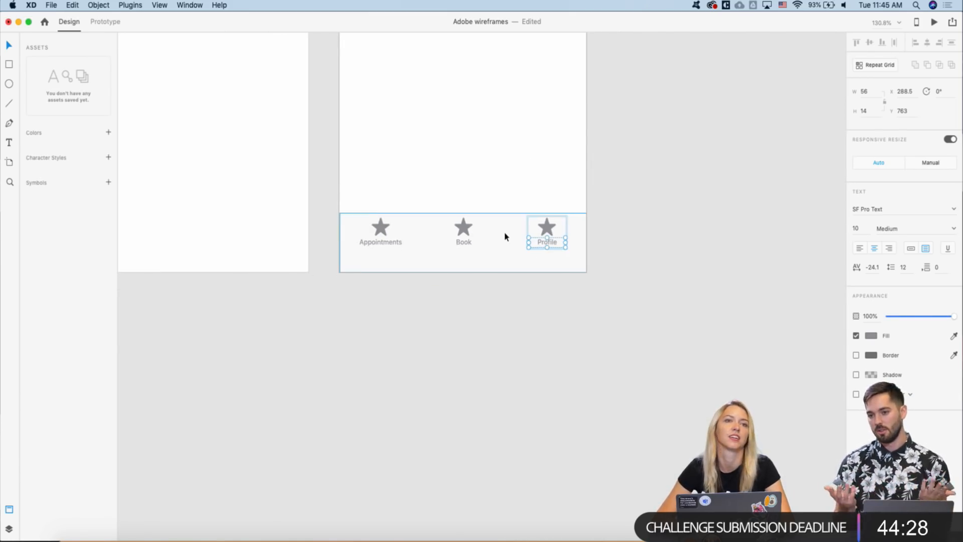
{"action": "scroll", "coordinate": [505, 234], "scroll_direction": "left", "scroll_amount": 3}
{"action": "scroll", "coordinate": [505, 235], "scroll_direction": "up", "scroll_amount": 2}
{"action": "left_click", "coordinate": [465, 144]}
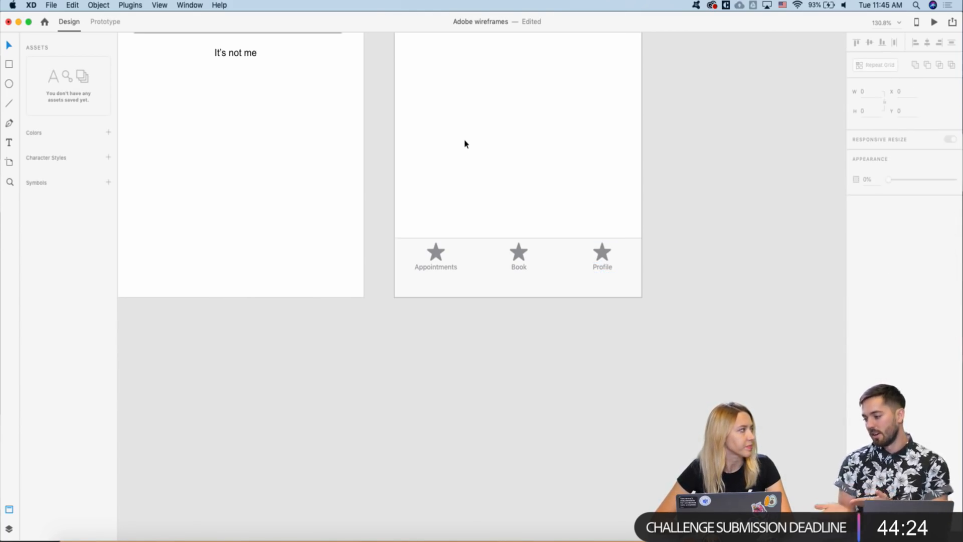
{"action": "scroll", "coordinate": [465, 144], "scroll_direction": "down", "scroll_amount": 5}
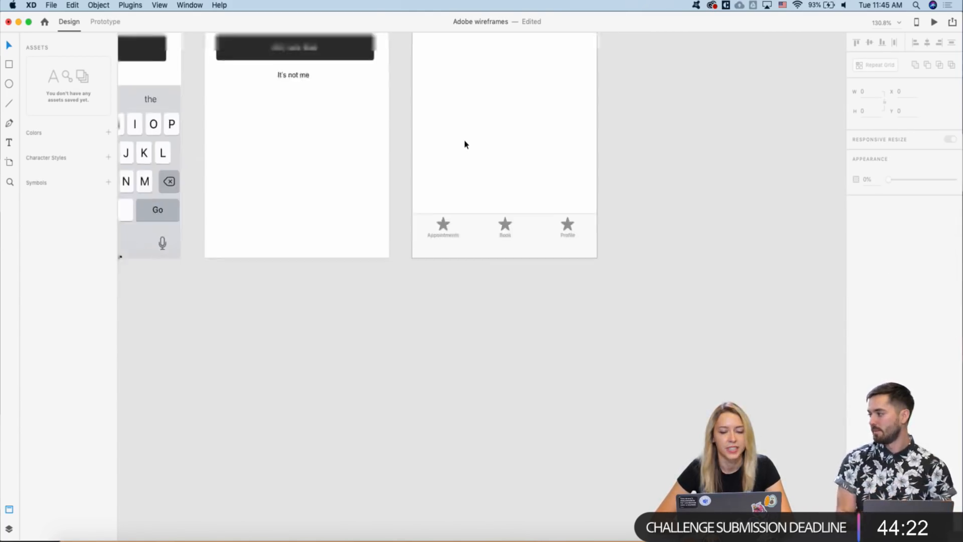
{"action": "scroll", "coordinate": [465, 144], "scroll_direction": "up", "scroll_amount": 5}
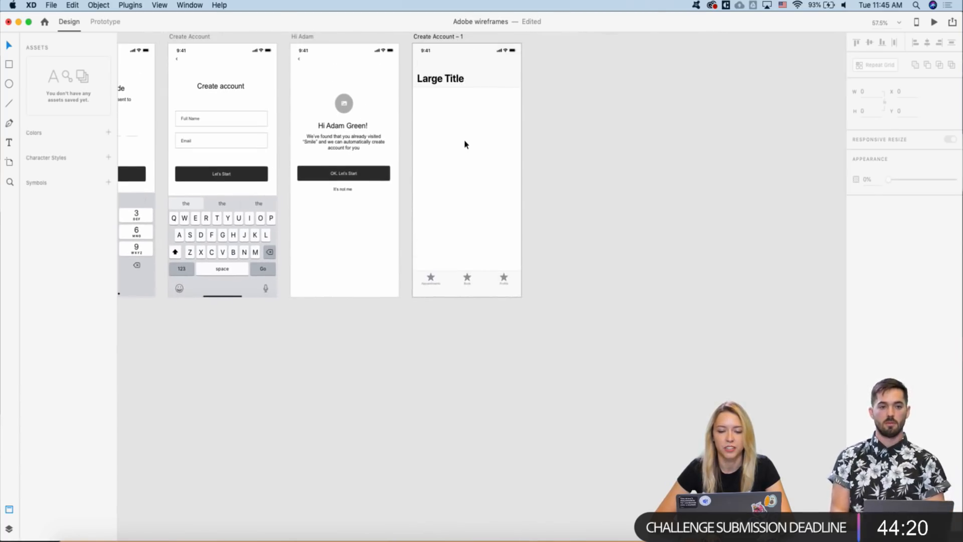
{"action": "scroll", "coordinate": [465, 144], "scroll_direction": "up", "scroll_amount": 1}
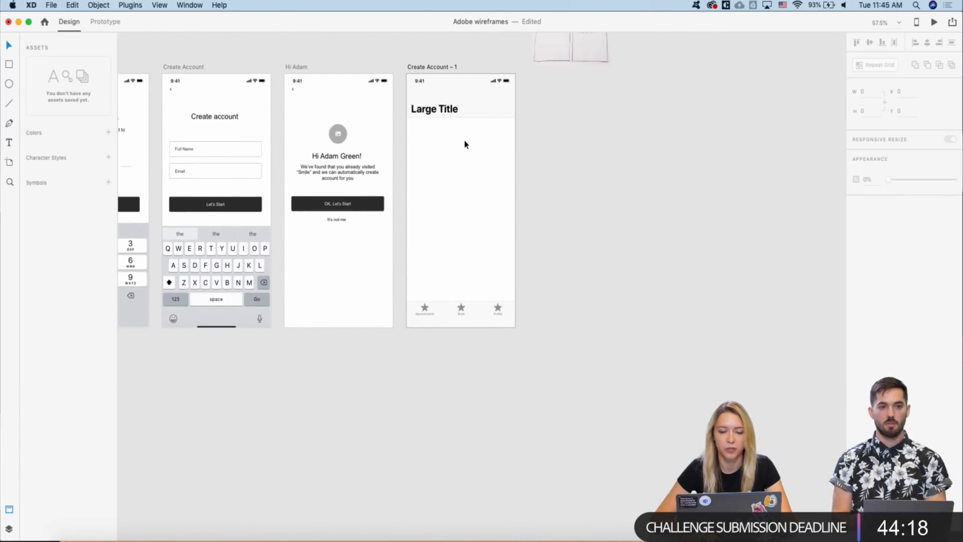
{"action": "left_click", "coordinate": [427, 108]}
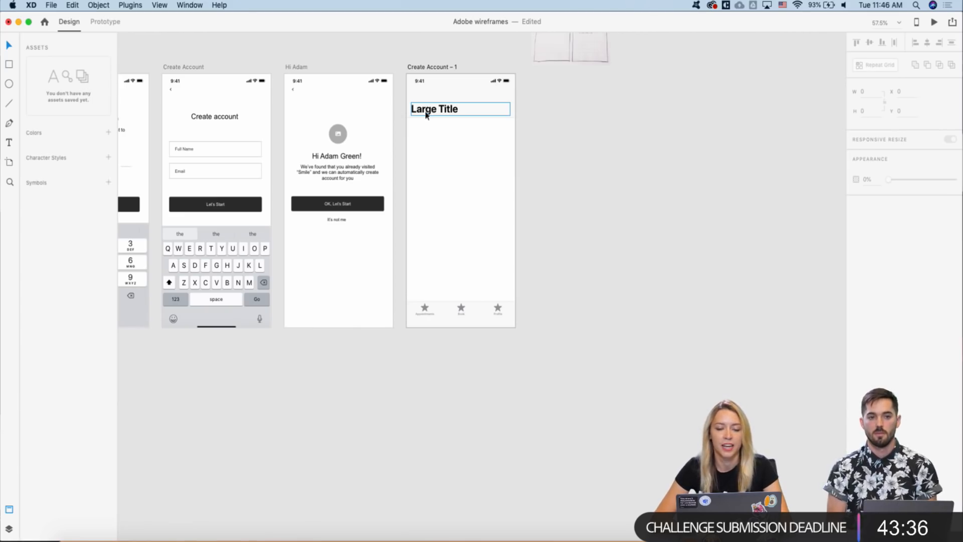
{"action": "scroll", "coordinate": [411, 97], "scroll_direction": "up", "scroll_amount": 5}
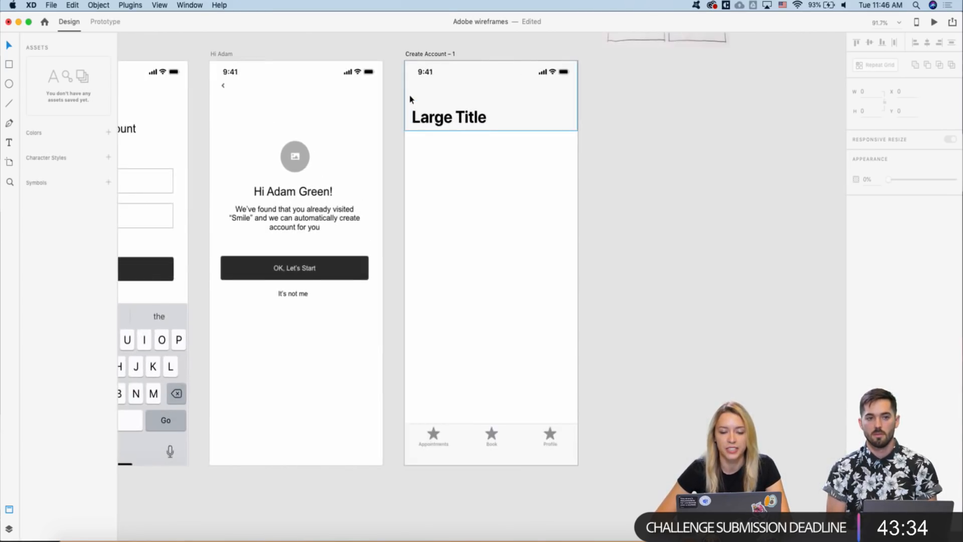
{"action": "scroll", "coordinate": [410, 99], "scroll_direction": "down", "scroll_amount": 4}
{"action": "right_click", "coordinate": [415, 153]}
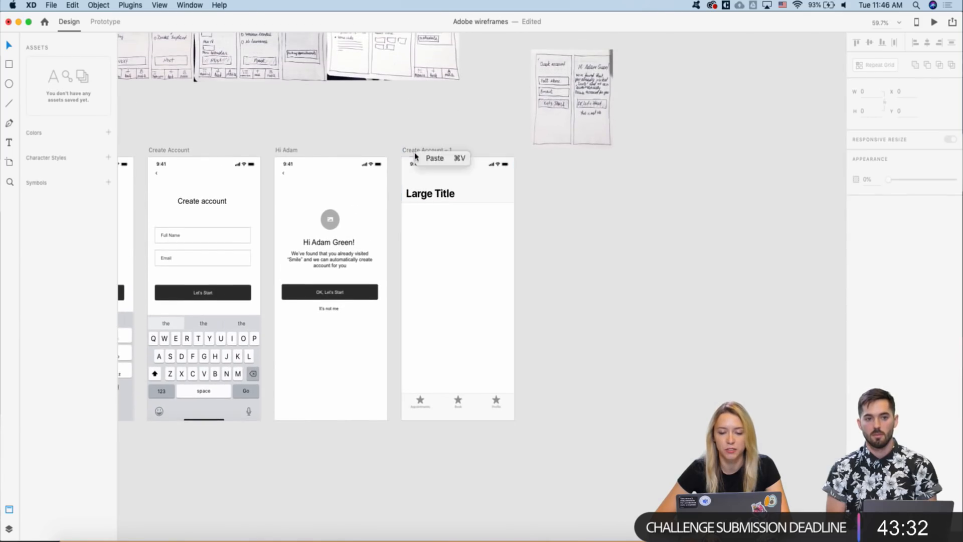
{"action": "left_click", "coordinate": [386, 233]}
{"action": "scroll", "coordinate": [415, 219], "scroll_direction": "up", "scroll_amount": 4}
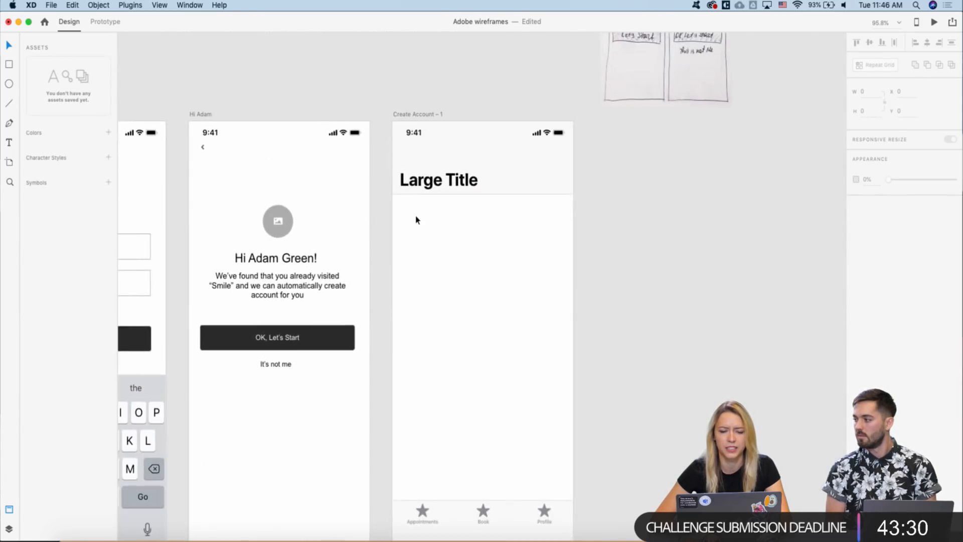
{"action": "scroll", "coordinate": [415, 220], "scroll_direction": "right", "scroll_amount": 1}
{"action": "scroll", "coordinate": [415, 220], "scroll_direction": "down", "scroll_amount": 1}
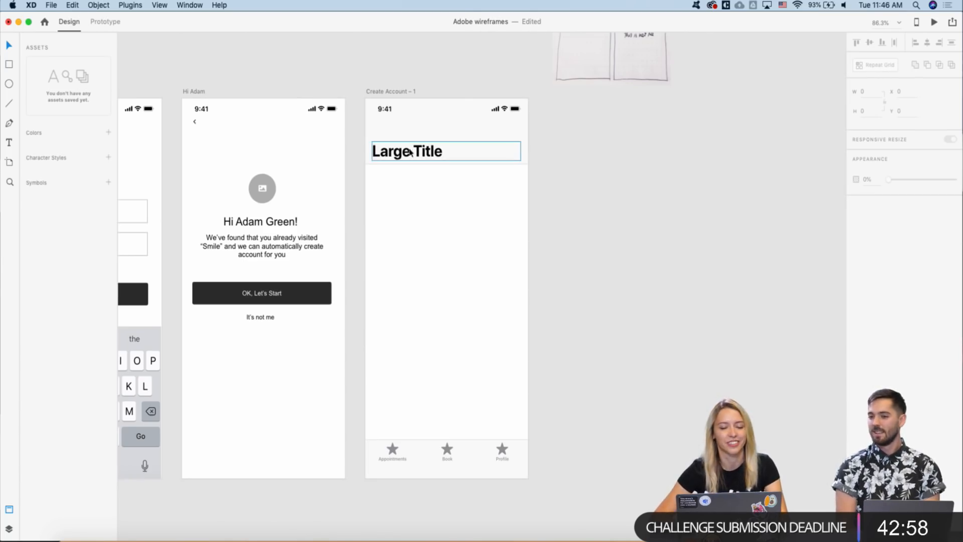
- Retitle the Large Title header 'You Appointments', fixing a typo along the way
{"action": "left_click", "coordinate": [392, 149]}
{"action": "double_click", "coordinate": [392, 149]}
{"action": "key", "text": "Escape"}
{"action": "scroll", "coordinate": [597, 189], "scroll_direction": "down", "scroll_amount": 5}
{"action": "scroll", "coordinate": [523, 178], "scroll_direction": "up", "scroll_amount": 1}
{"action": "scroll", "coordinate": [524, 179], "scroll_direction": "up", "scroll_amount": 2}
{"action": "scroll", "coordinate": [501, 183], "scroll_direction": "down", "scroll_amount": 4}
{"action": "scroll", "coordinate": [501, 181], "scroll_direction": "up", "scroll_amount": 3}
{"action": "scroll", "coordinate": [501, 180], "scroll_direction": "up", "scroll_amount": 3}
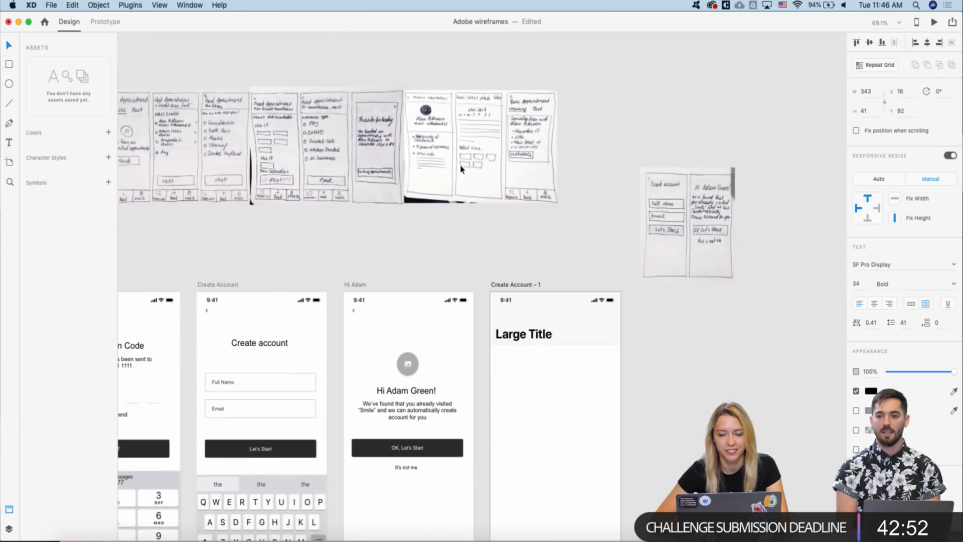
{"action": "scroll", "coordinate": [492, 247], "scroll_direction": "down", "scroll_amount": 2}
{"action": "scroll", "coordinate": [492, 246], "scroll_direction": "left", "scroll_amount": 3}
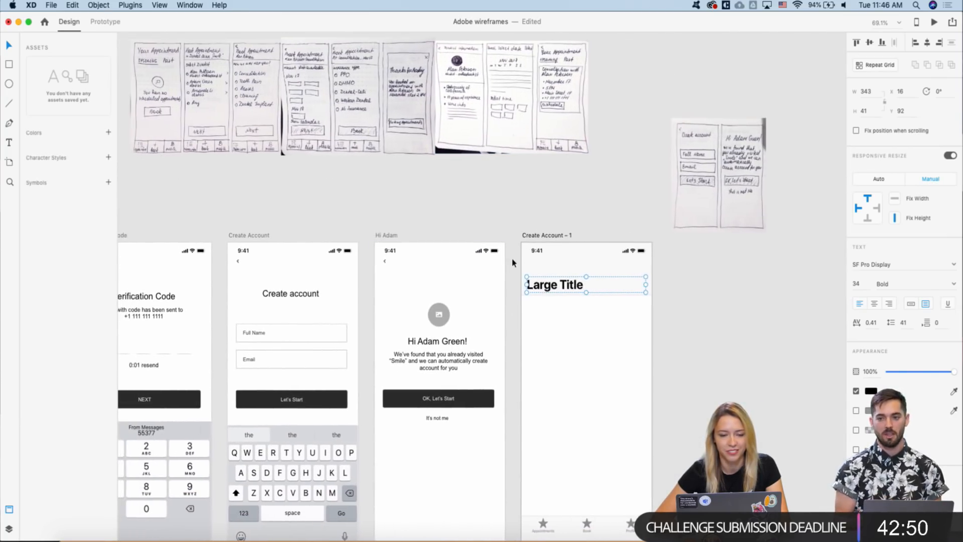
{"action": "scroll", "coordinate": [540, 292], "scroll_direction": "left", "scroll_amount": 1}
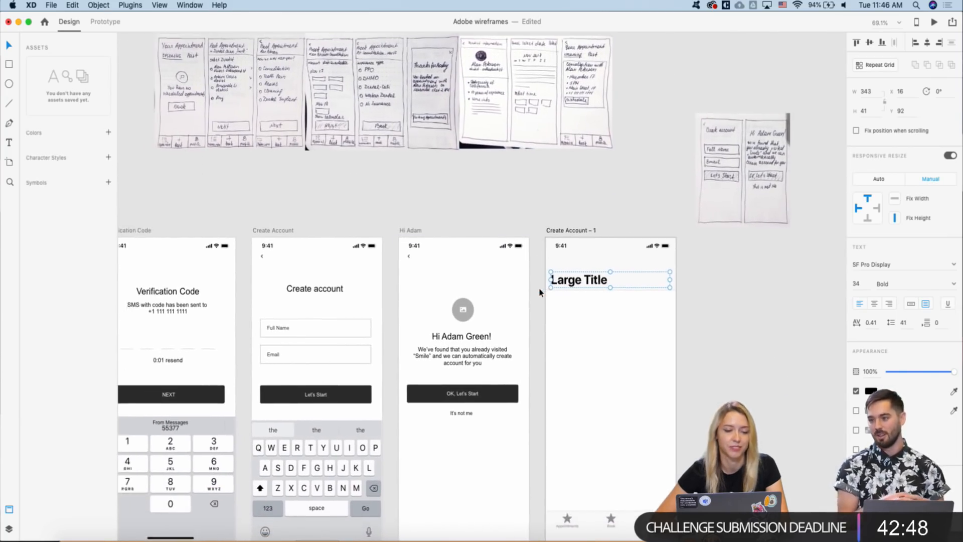
{"action": "double_click", "coordinate": [568, 284]}
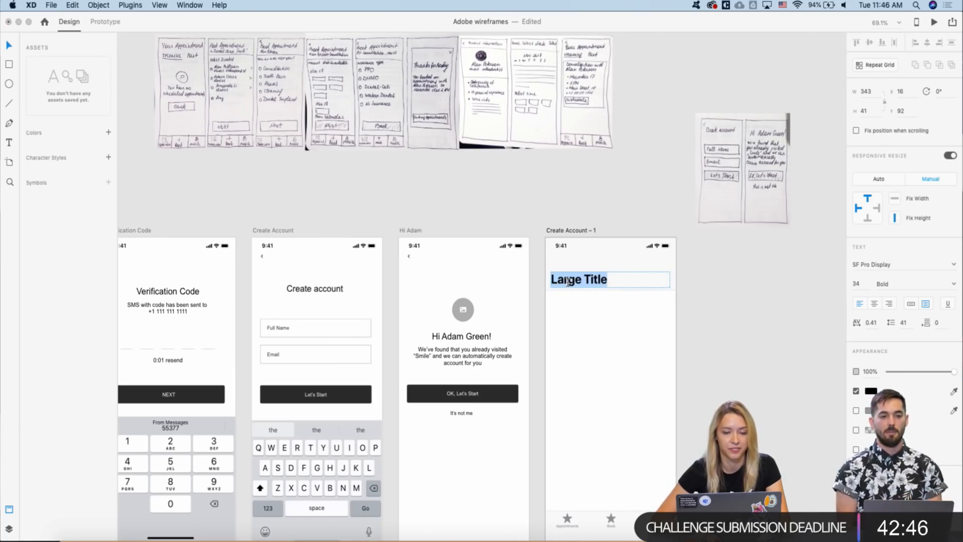
{"action": "type", "text": "Ypa"}
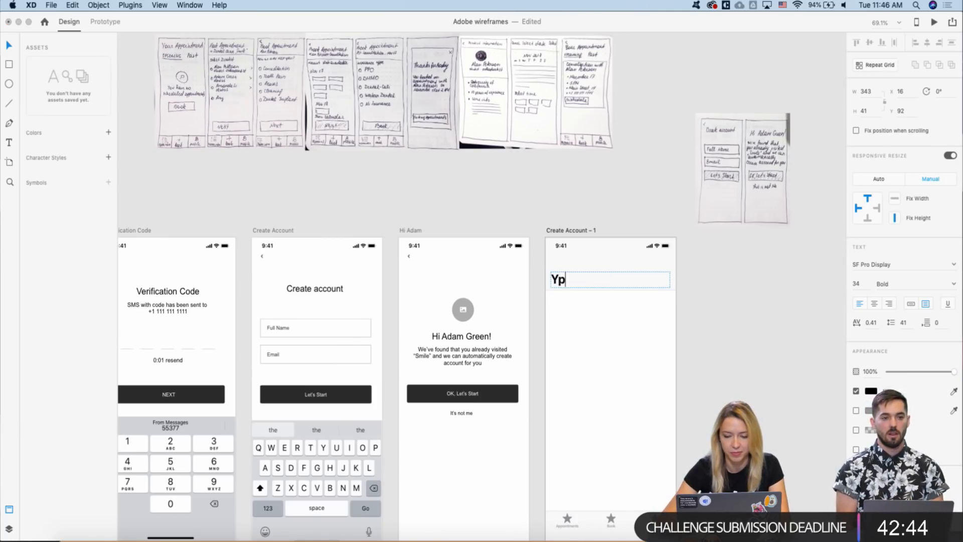
{"action": "key", "text": "BackSpace"}
{"action": "key", "text": "BackSpace"}
{"action": "type", "text": "ou "}
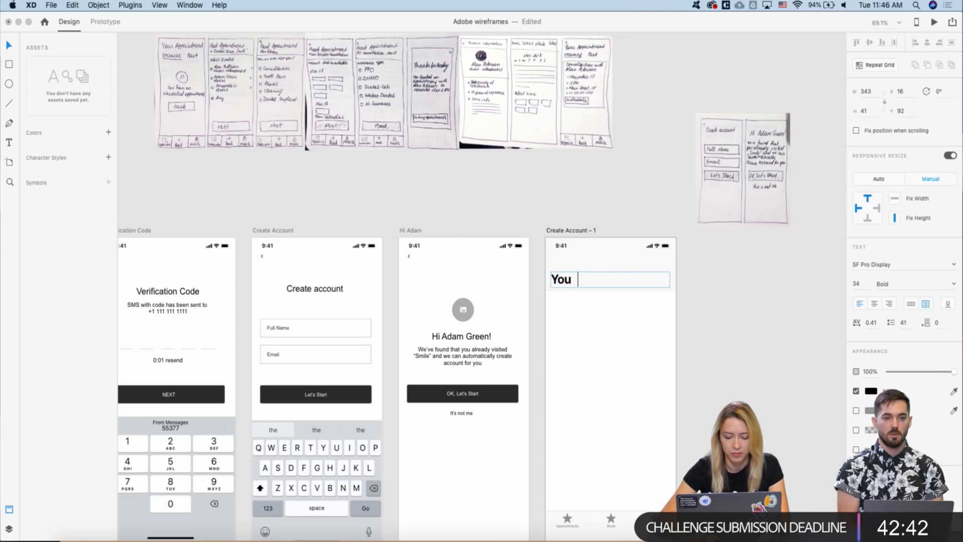
{"action": "type", "text": "Appointments"}
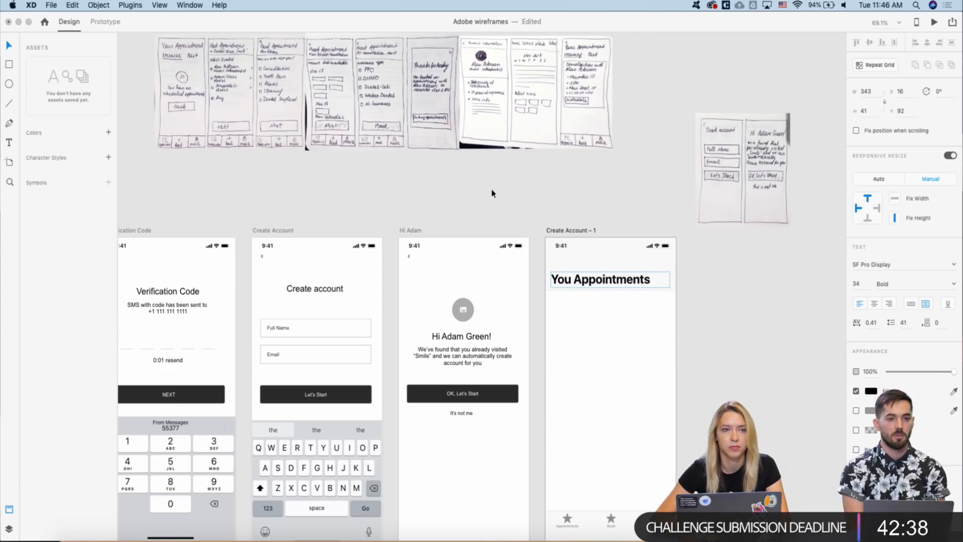
{"action": "key", "text": "Escape"}
- Pan around the canvas to review the retitled screen
{"action": "scroll", "coordinate": [491, 193], "scroll_direction": "down", "scroll_amount": 5}
{"action": "scroll", "coordinate": [492, 193], "scroll_direction": "right", "scroll_amount": 5}
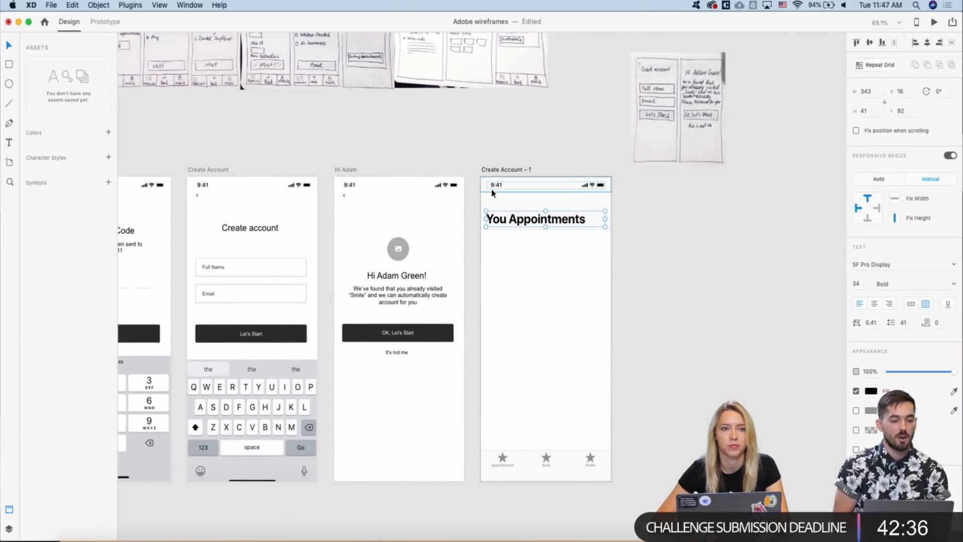
{"action": "scroll", "coordinate": [492, 193], "scroll_direction": "down", "scroll_amount": 2}
{"action": "scroll", "coordinate": [491, 193], "scroll_direction": "right", "scroll_amount": 1}
{"action": "scroll", "coordinate": [491, 193], "scroll_direction": "down", "scroll_amount": 1}
{"action": "scroll", "coordinate": [491, 193], "scroll_direction": "right", "scroll_amount": 2}
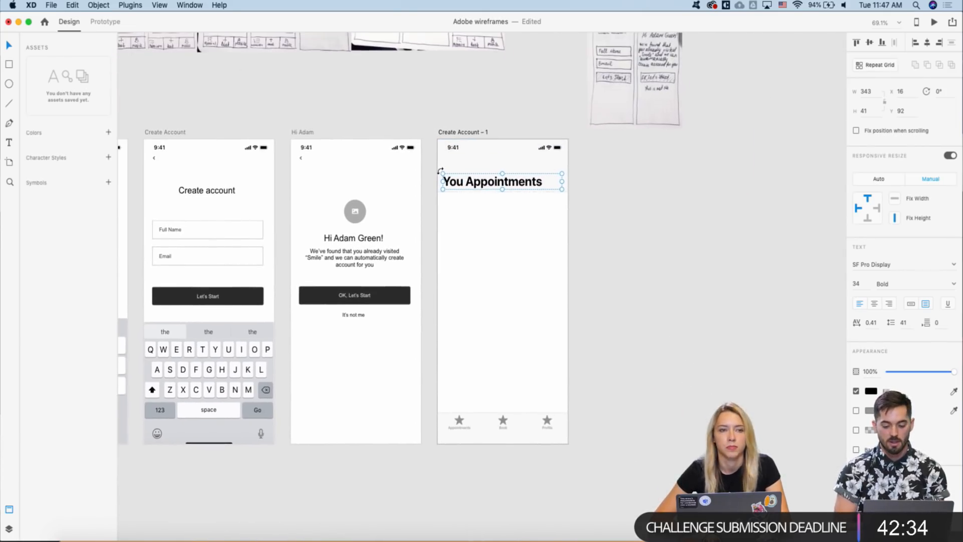
{"action": "scroll", "coordinate": [507, 162], "scroll_direction": "up", "scroll_amount": 5}
{"action": "scroll", "coordinate": [507, 162], "scroll_direction": "left", "scroll_amount": 3}
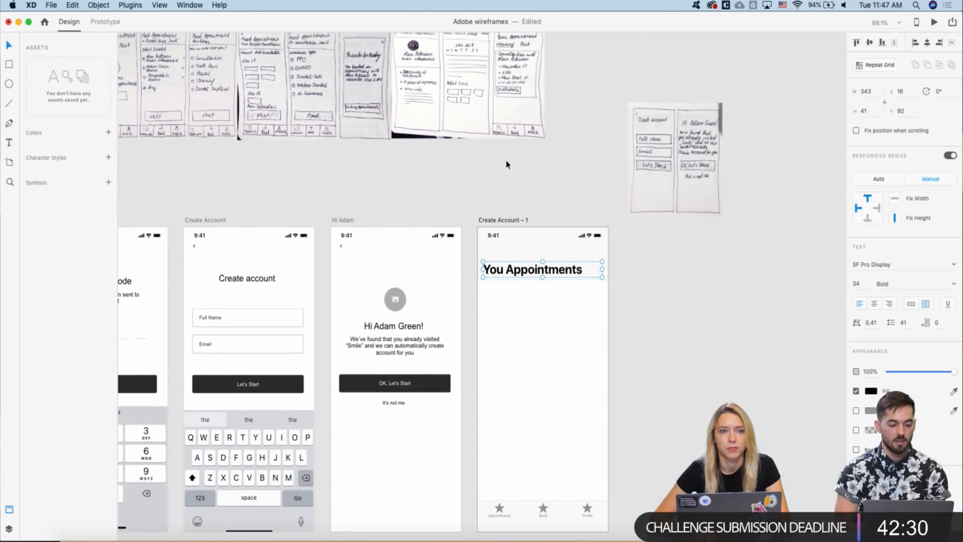
{"action": "scroll", "coordinate": [507, 164], "scroll_direction": "down", "scroll_amount": 3}
{"action": "scroll", "coordinate": [506, 164], "scroll_direction": "right", "scroll_amount": 1}
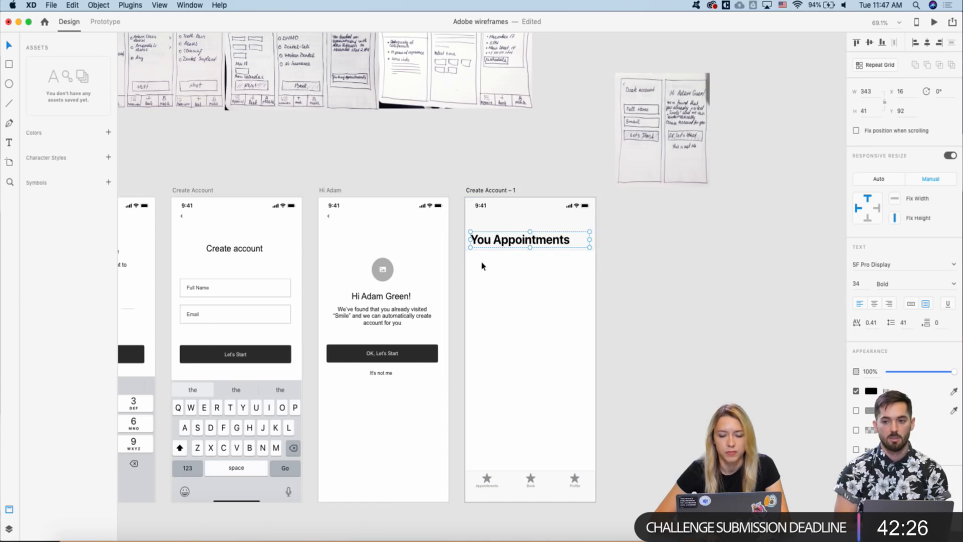
{"action": "scroll", "coordinate": [481, 264], "scroll_direction": "down", "scroll_amount": 5}
{"action": "scroll", "coordinate": [468, 247], "scroll_direction": "up", "scroll_amount": 5}
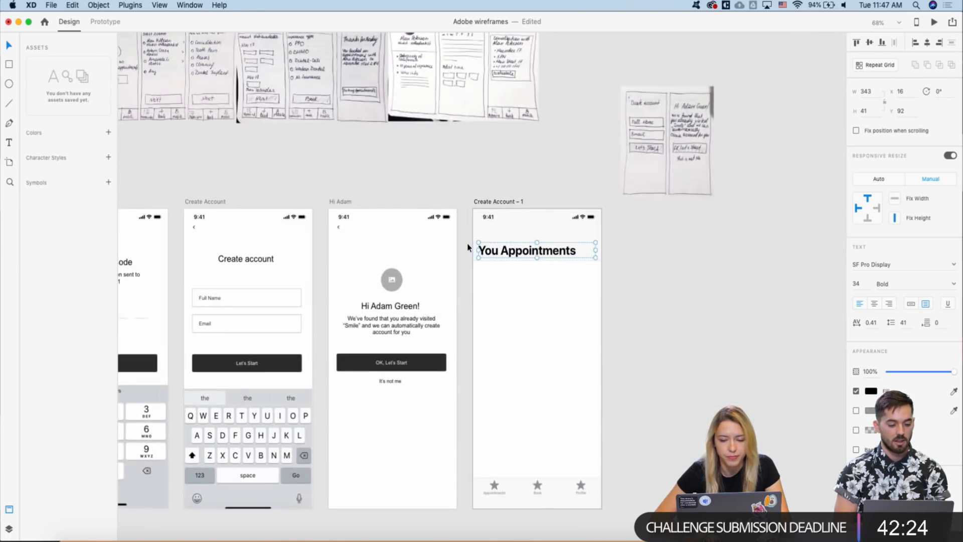
{"action": "scroll", "coordinate": [468, 246], "scroll_direction": "down", "scroll_amount": 2}
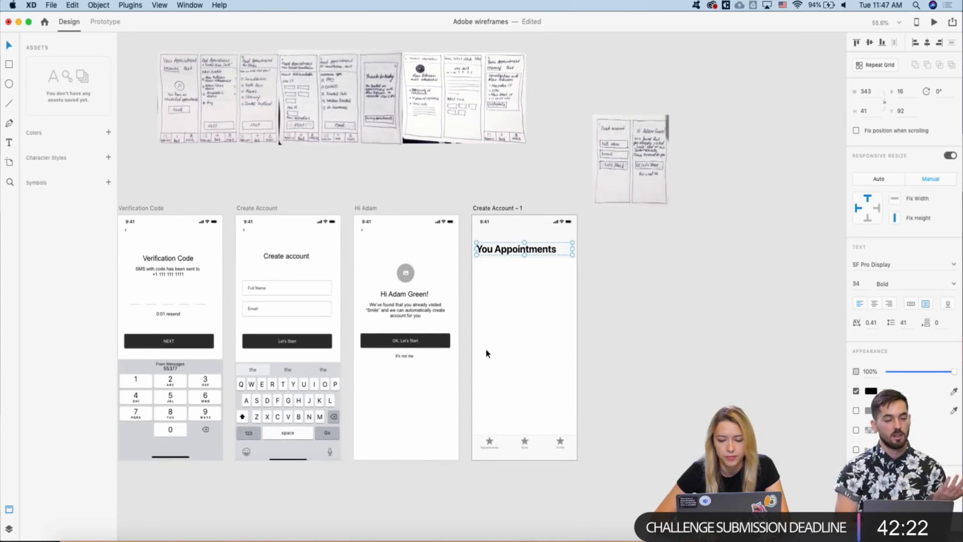
{"action": "scroll", "coordinate": [486, 354], "scroll_direction": "down", "scroll_amount": 5}
- Copy the home-indicator bar from the UI kit's iPhone template into Create Account – 1
{"action": "scroll", "coordinate": [687, 186], "scroll_direction": "right", "scroll_amount": 3}
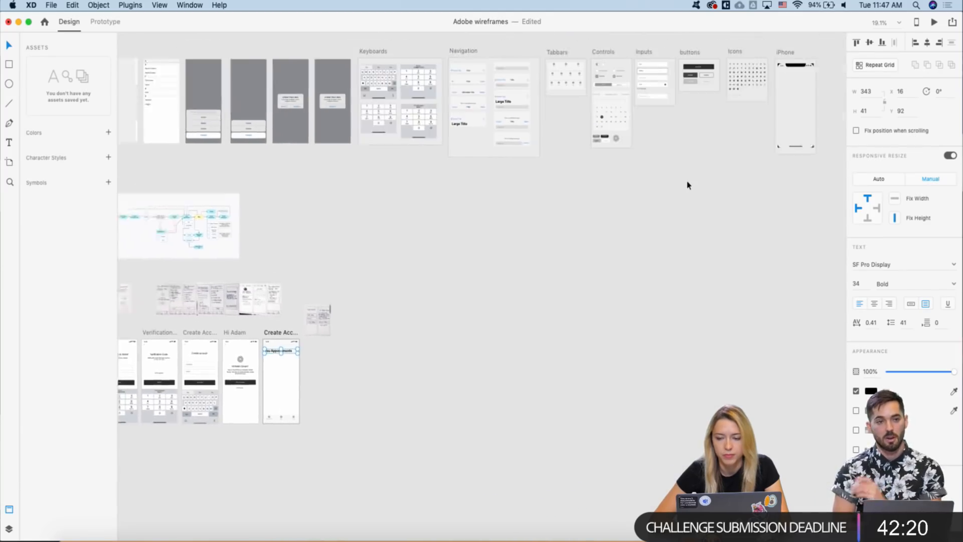
{"action": "scroll", "coordinate": [687, 186], "scroll_direction": "right", "scroll_amount": 3}
{"action": "scroll", "coordinate": [711, 174], "scroll_direction": "up", "scroll_amount": 3}
{"action": "left_click", "coordinate": [708, 173]}
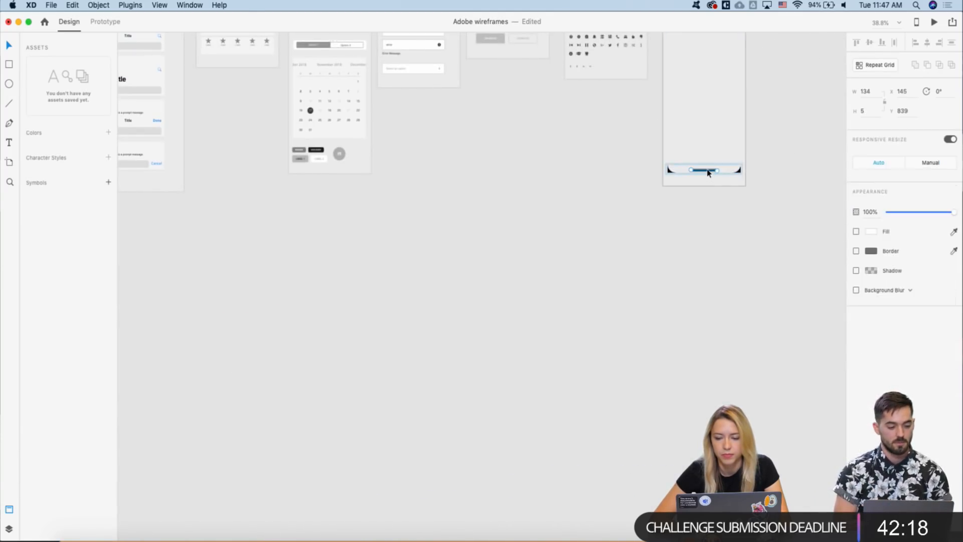
{"action": "scroll", "coordinate": [640, 202], "scroll_direction": "left", "scroll_amount": 6}
{"action": "scroll", "coordinate": [639, 202], "scroll_direction": "down", "scroll_amount": 3}
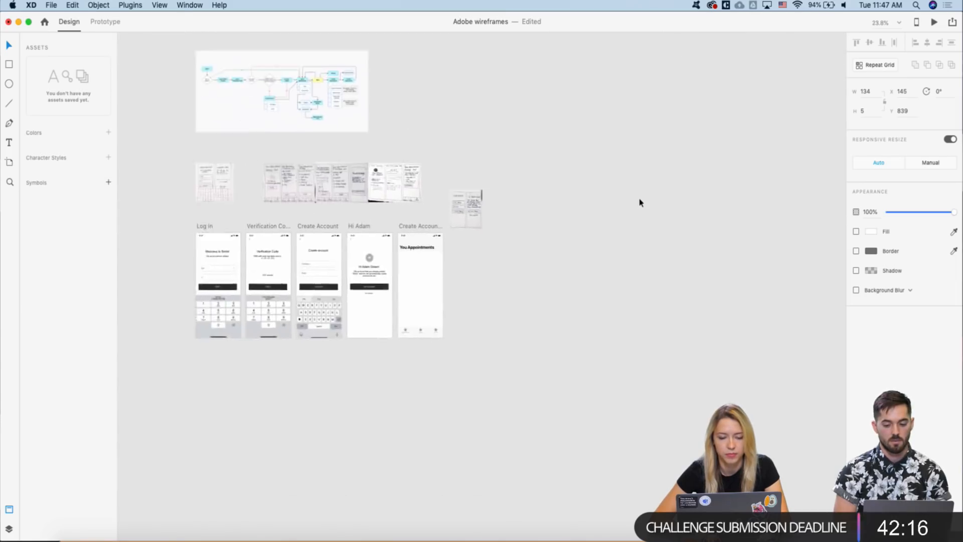
{"action": "scroll", "coordinate": [483, 243], "scroll_direction": "up", "scroll_amount": 3}
{"action": "left_click", "coordinate": [472, 168]}
{"action": "scroll", "coordinate": [469, 351], "scroll_direction": "up", "scroll_amount": 2}
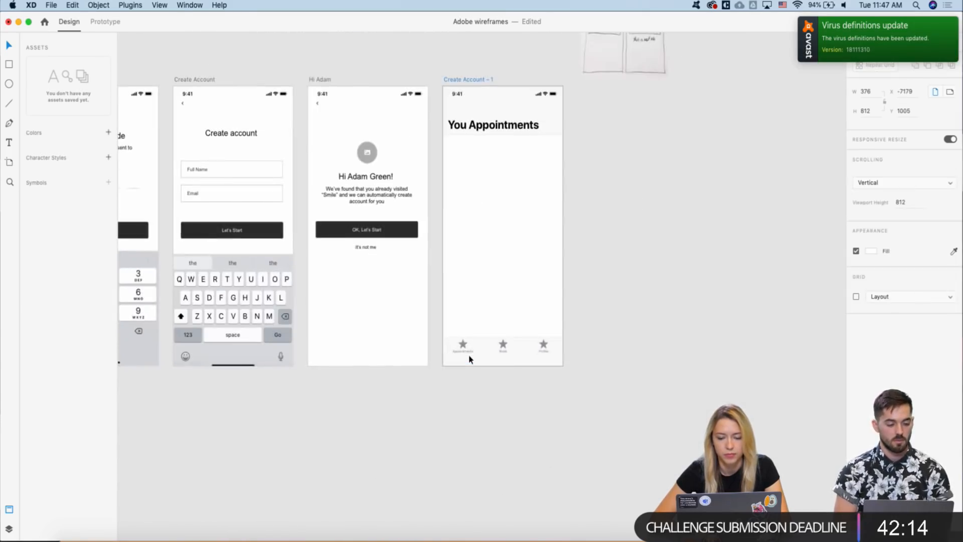
{"action": "key", "text": "super+v"}
{"action": "key", "text": "shift+Down"}
{"action": "key", "text": "shift+Down"}
{"action": "key", "text": "shift+Down"}
{"action": "key", "text": "shift+Down"}
{"action": "key", "text": "shift+Down"}
{"action": "key", "text": "shift+Down"}
{"action": "key", "text": "shift+Down"}
{"action": "key", "text": "shift+Down"}
{"action": "key", "text": "shift+Down"}
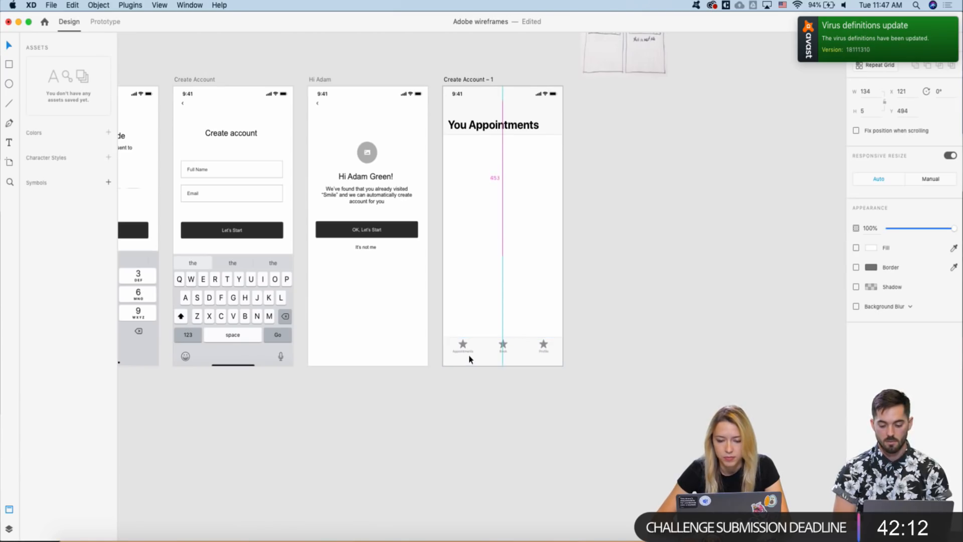
- Reselect just the home-indicator bar in the iPhone frame and paste it into Create Account – 1
{"action": "scroll", "coordinate": [470, 358], "scroll_direction": "down", "scroll_amount": 5}
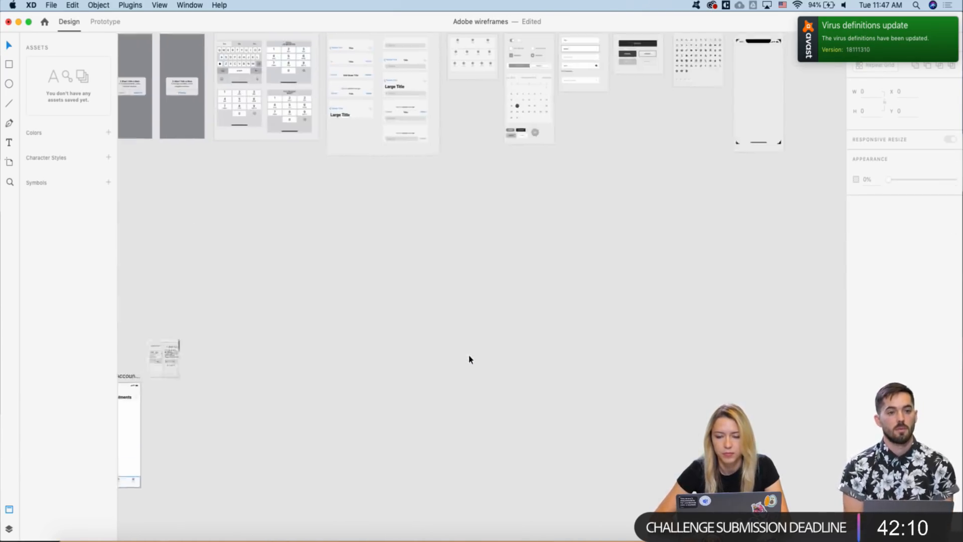
{"action": "scroll", "coordinate": [606, 230], "scroll_direction": "up", "scroll_amount": 2}
{"action": "scroll", "coordinate": [602, 211], "scroll_direction": "up", "scroll_amount": 5}
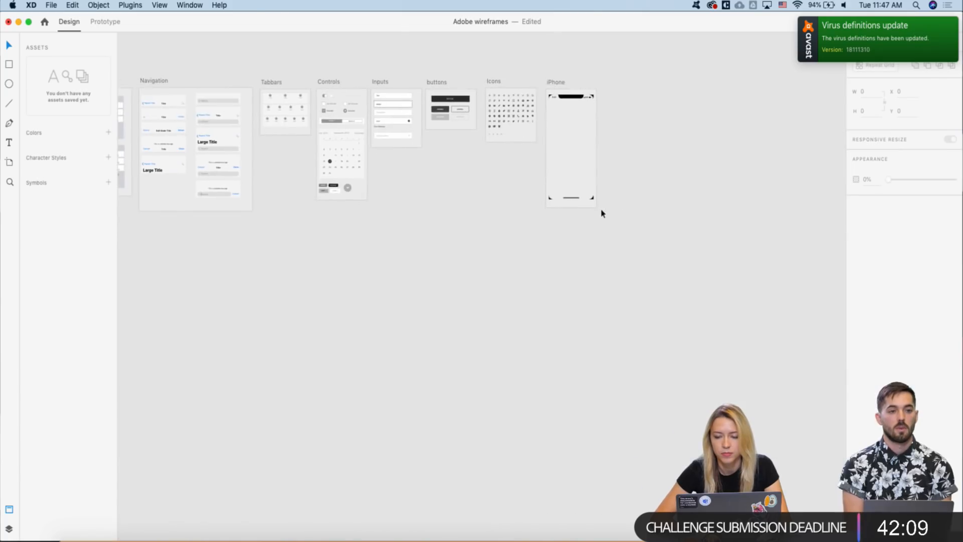
{"action": "left_click", "coordinate": [563, 205]}
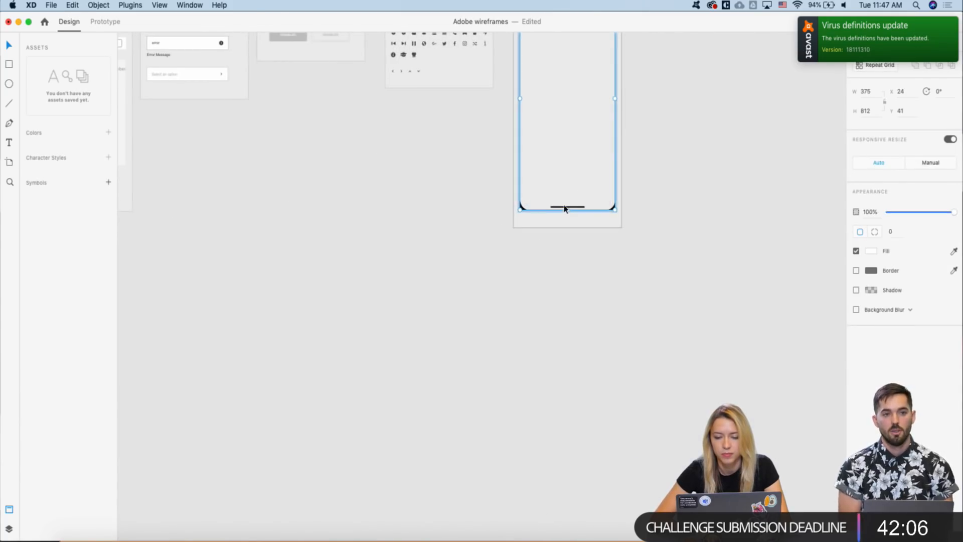
{"action": "scroll", "coordinate": [564, 208], "scroll_direction": "up", "scroll_amount": 2}
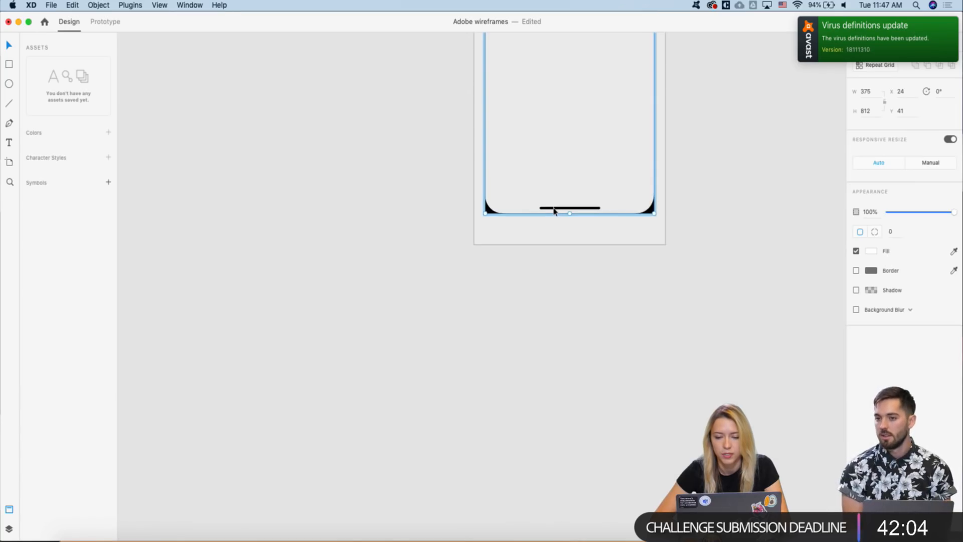
{"action": "left_click", "coordinate": [546, 268]}
{"action": "left_click_drag", "start_coordinate": [524, 262], "coordinate": [618, 166]}
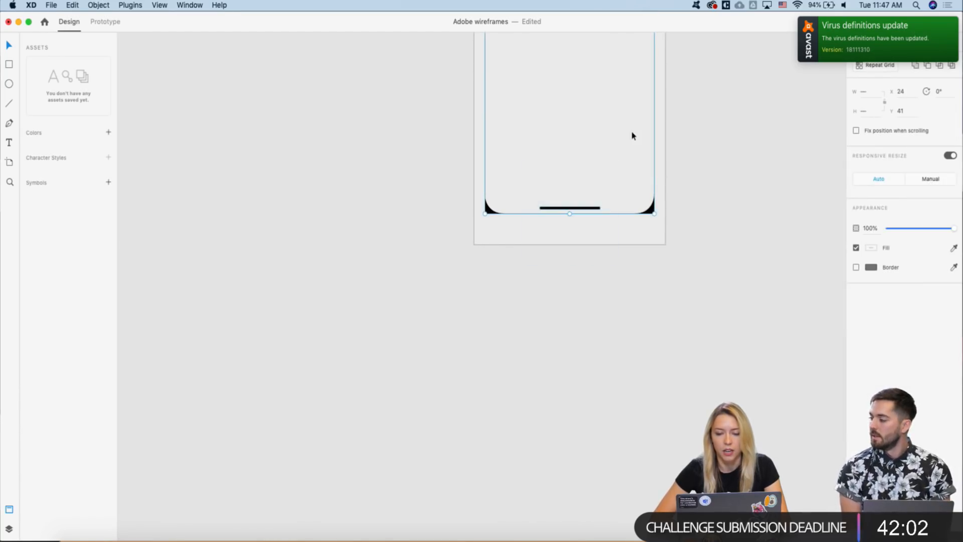
{"action": "left_click", "coordinate": [632, 136]}
{"action": "scroll", "coordinate": [567, 210], "scroll_direction": "up", "scroll_amount": 2}
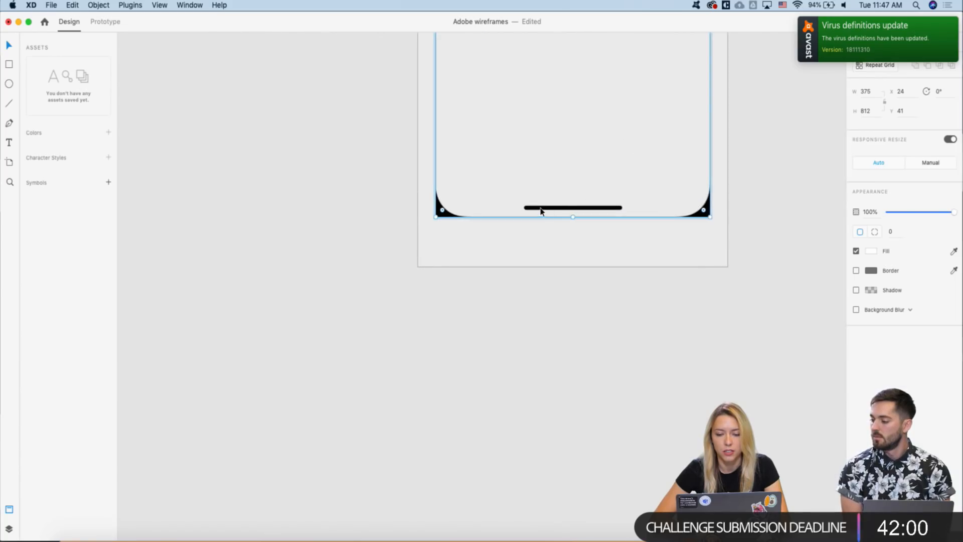
{"action": "left_click", "coordinate": [516, 236]}
{"action": "left_click", "coordinate": [534, 210]}
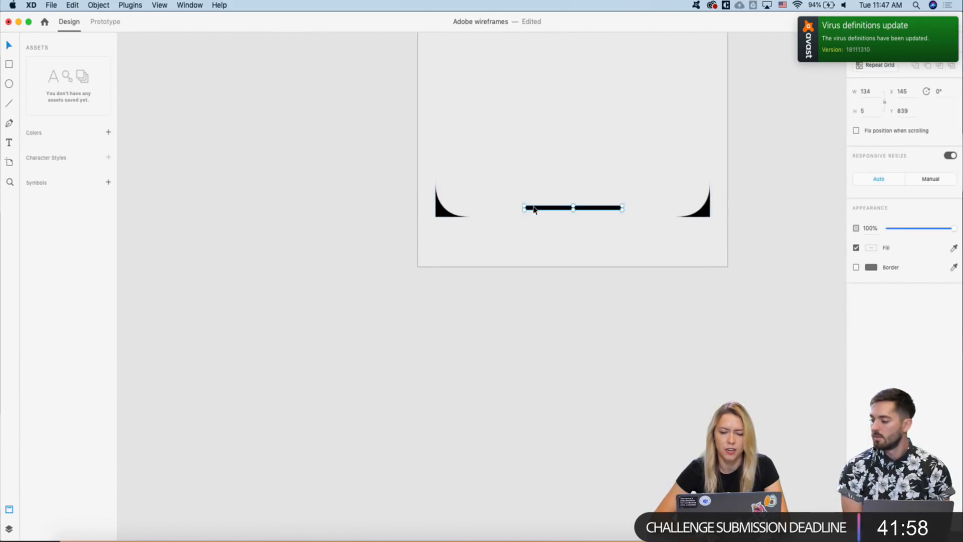
{"action": "scroll", "coordinate": [534, 210], "scroll_direction": "down", "scroll_amount": 2}
{"action": "scroll", "coordinate": [533, 209], "scroll_direction": "down", "scroll_amount": 2}
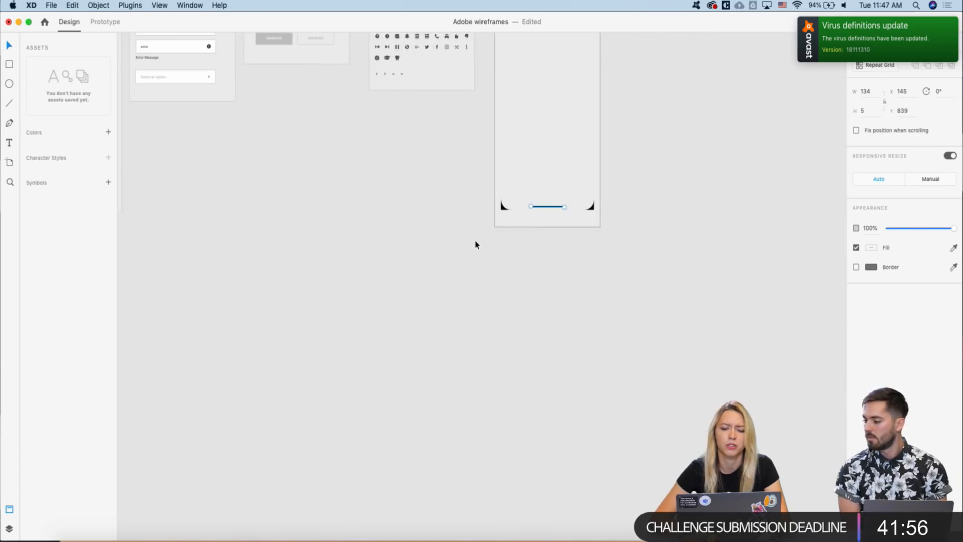
{"action": "scroll", "coordinate": [477, 245], "scroll_direction": "left", "scroll_amount": 2}
{"action": "scroll", "coordinate": [476, 244], "scroll_direction": "down", "scroll_amount": 2}
{"action": "scroll", "coordinate": [476, 244], "scroll_direction": "left", "scroll_amount": 8}
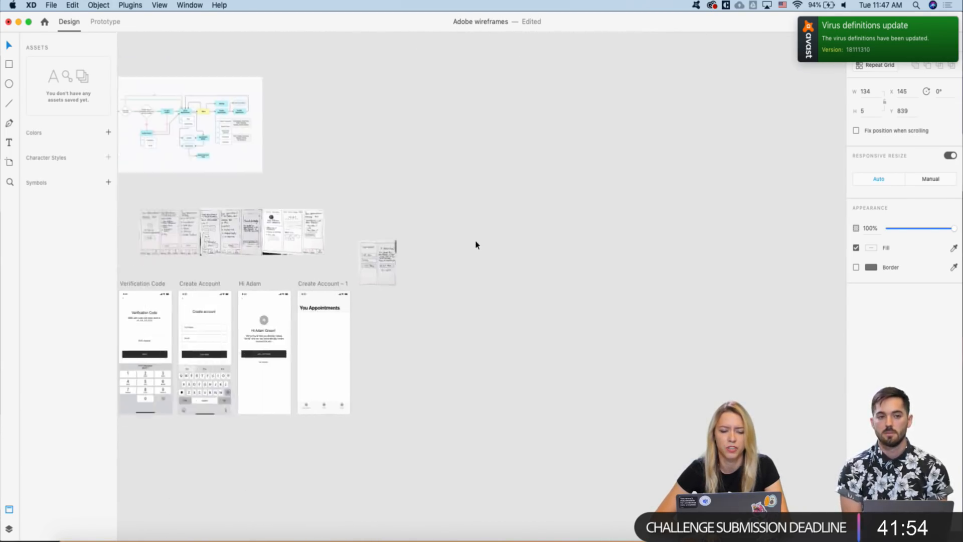
{"action": "scroll", "coordinate": [476, 245], "scroll_direction": "left", "scroll_amount": 6}
{"action": "scroll", "coordinate": [476, 245], "scroll_direction": "down", "scroll_amount": 3}
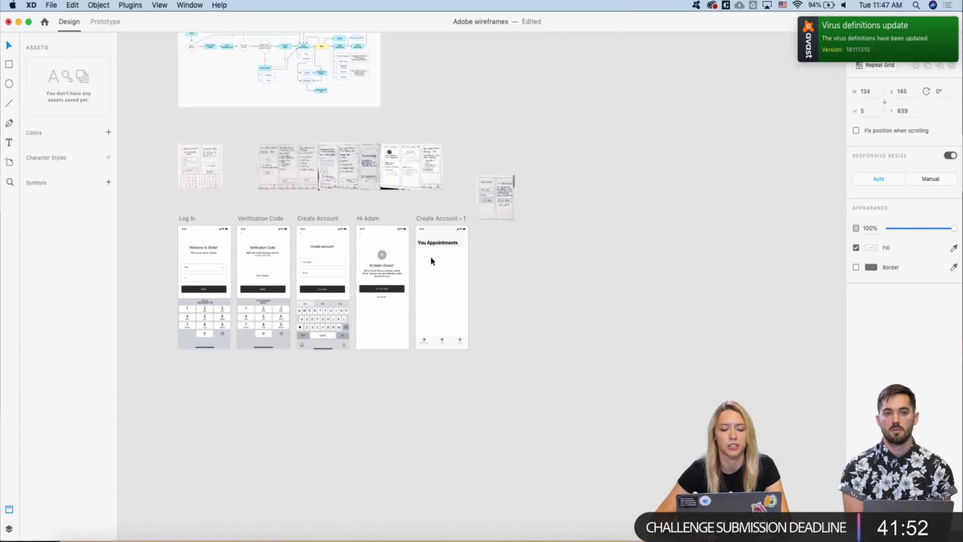
{"action": "scroll", "coordinate": [414, 340], "scroll_direction": "up", "scroll_amount": 2}
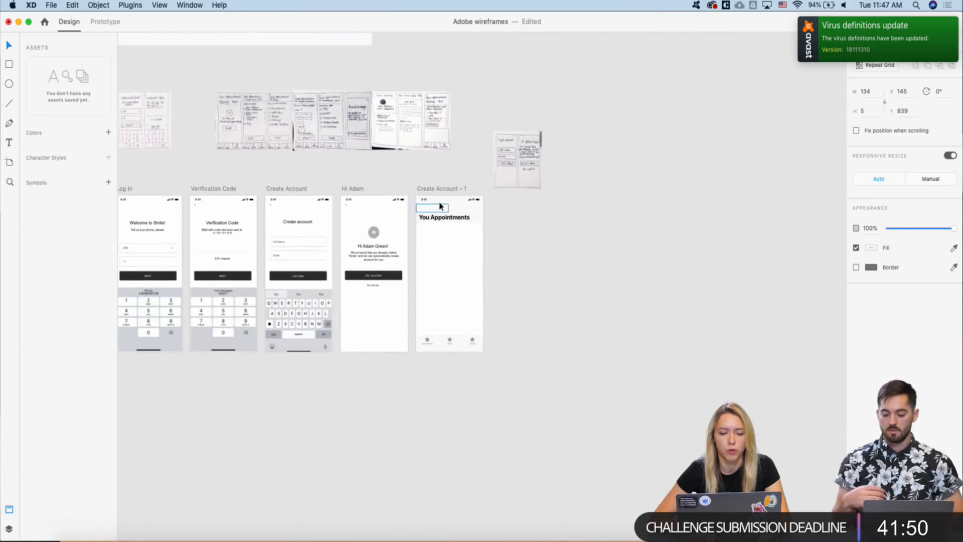
{"action": "left_click", "coordinate": [429, 192]}
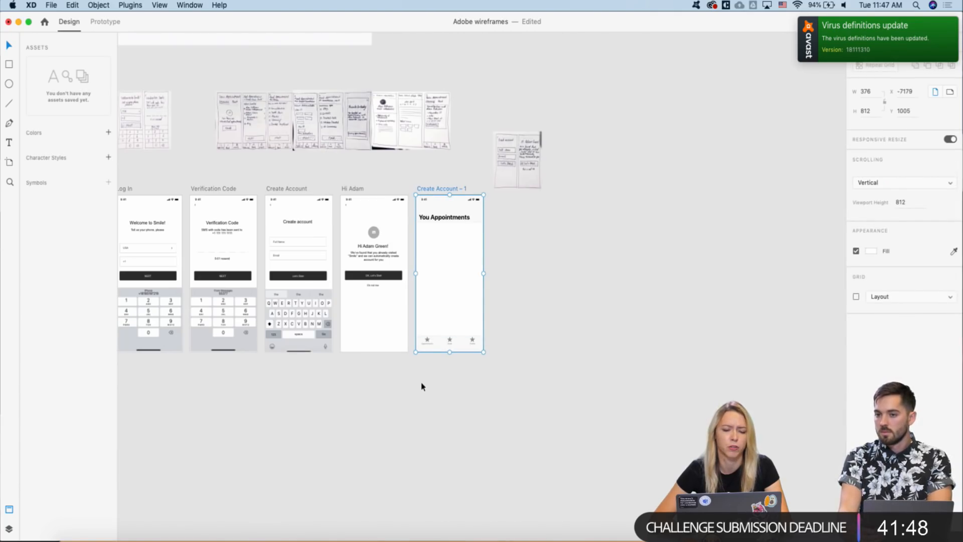
{"action": "scroll", "coordinate": [422, 386], "scroll_direction": "up", "scroll_amount": 3}
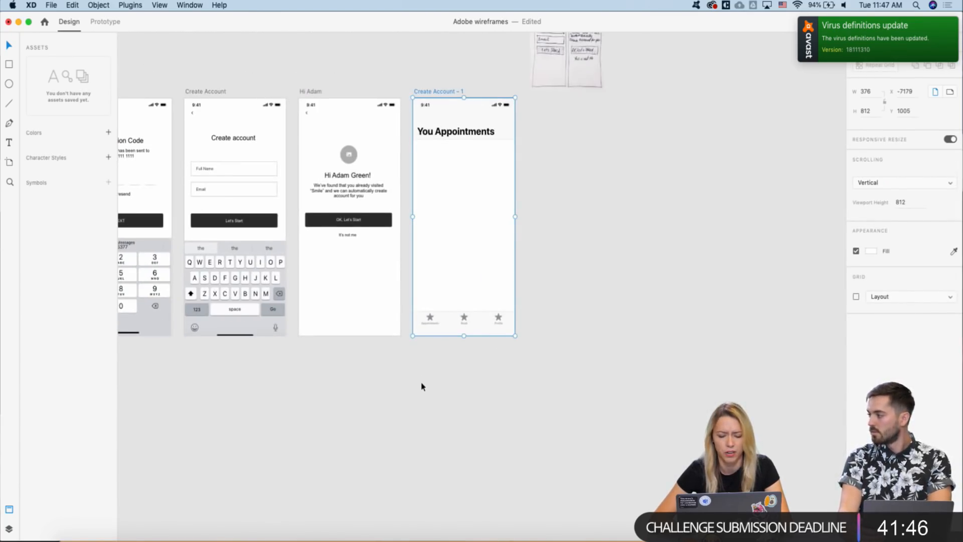
{"action": "key", "text": "super+v"}
- Move the home-indicator bar to the screen's bottom edge, centred just below the tab bar
{"action": "key", "text": "shift+Down"}
{"action": "key", "text": "shift+Down"}
{"action": "key", "text": "shift+Down"}
{"action": "key", "text": "shift+Down"}
{"action": "key", "text": "shift+Down"}
{"action": "key", "text": "shift+Down"}
{"action": "key", "text": "shift+Down"}
{"action": "key", "text": "shift+Down"}
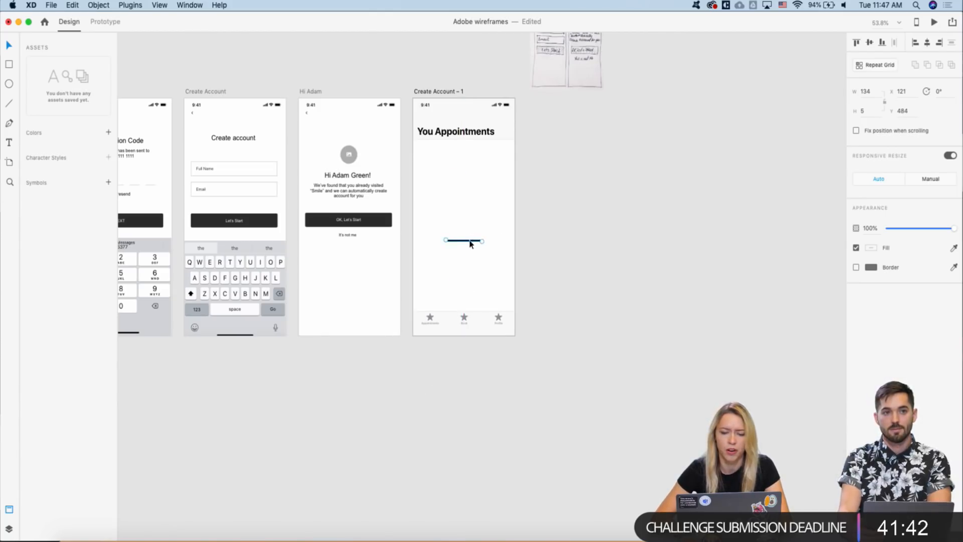
{"action": "left_click_drag", "start_coordinate": [471, 241], "coordinate": [466, 335]}
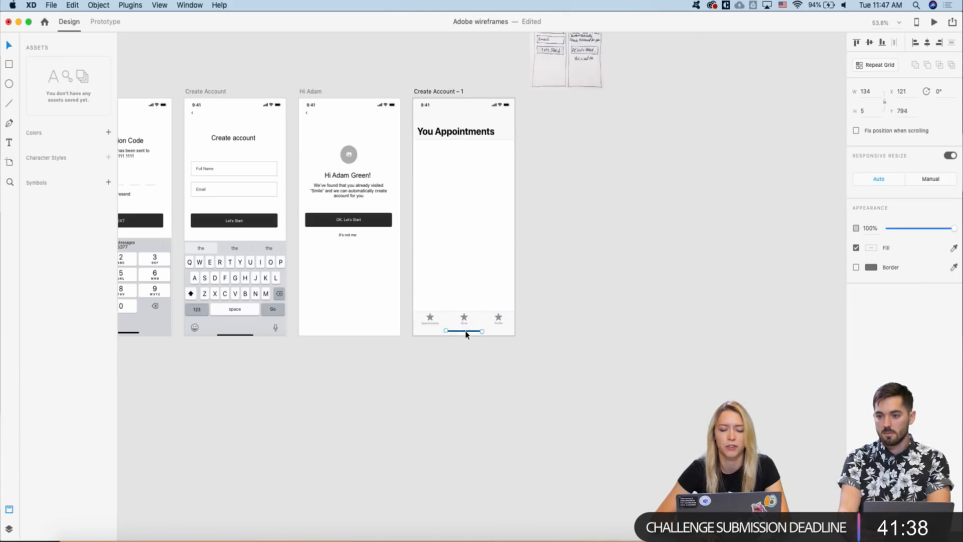
{"action": "scroll", "coordinate": [466, 335], "scroll_direction": "left", "scroll_amount": 3}
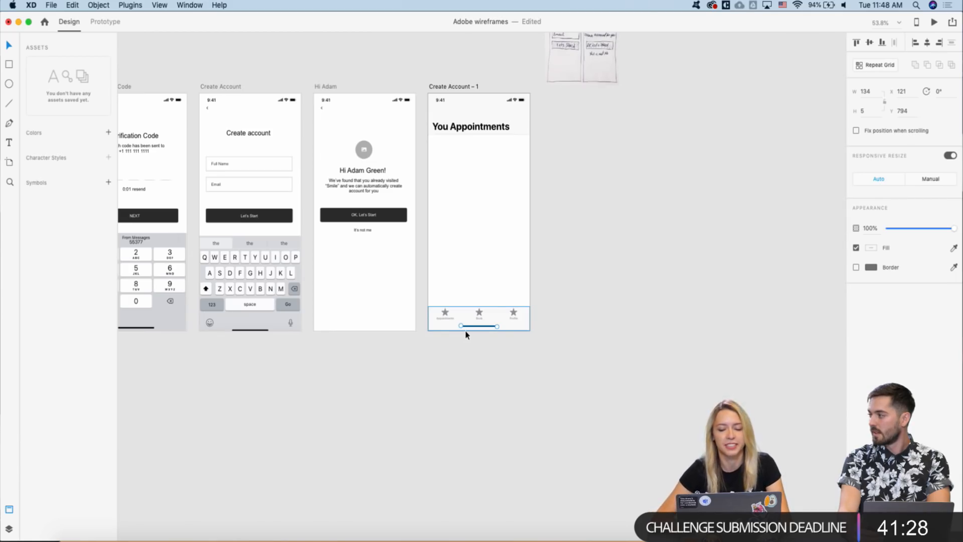
{"action": "scroll", "coordinate": [465, 334], "scroll_direction": "up", "scroll_amount": 3}
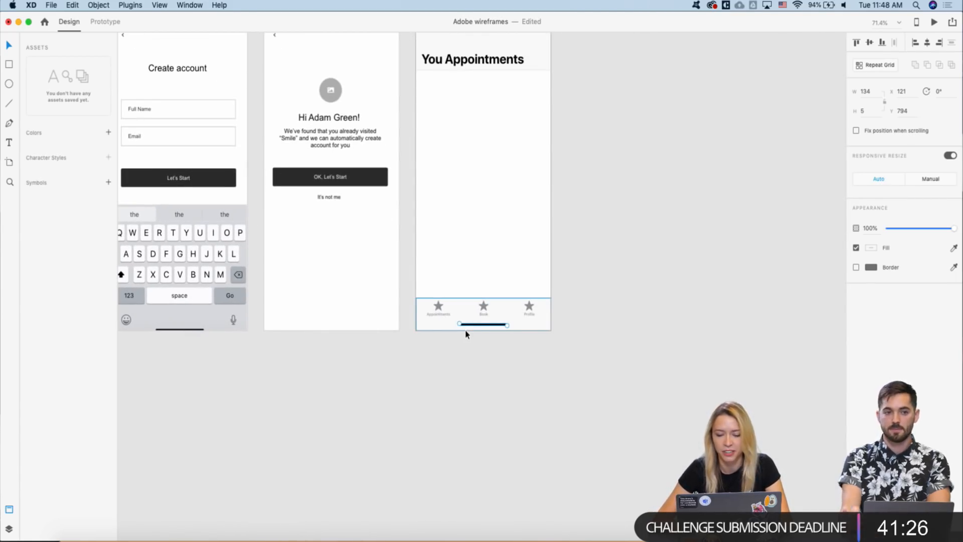
{"action": "key", "text": "Down"}
{"action": "key", "text": "Down"}
{"action": "key", "text": "Down"}
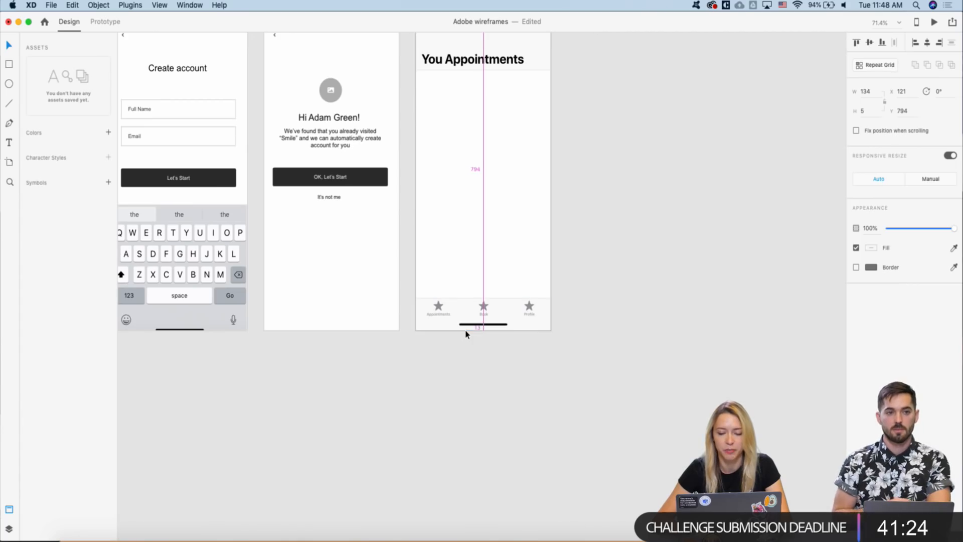
{"action": "scroll", "coordinate": [465, 333], "scroll_direction": "down", "scroll_amount": 5}
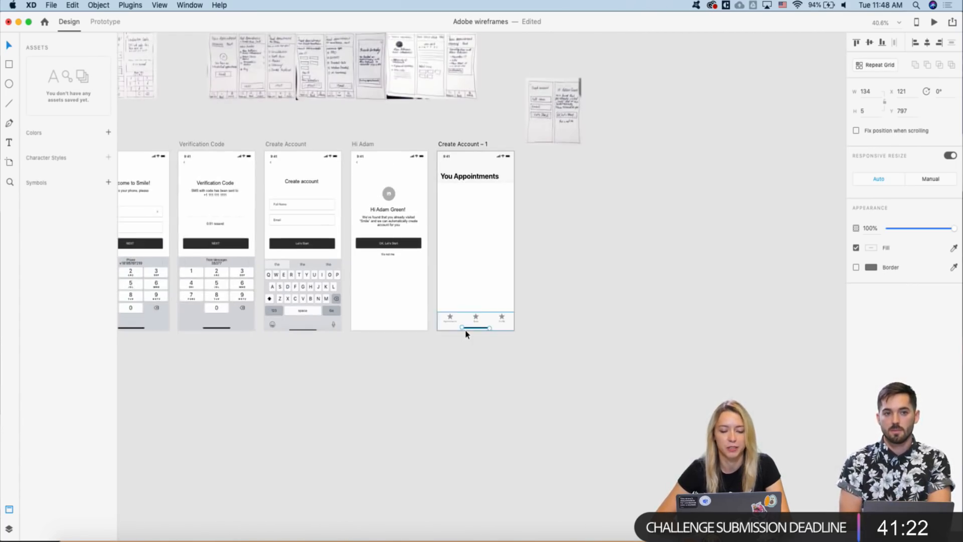
{"action": "scroll", "coordinate": [449, 337], "scroll_direction": "up", "scroll_amount": 5}
{"action": "key", "text": "Down"}
{"action": "key", "text": "Down"}
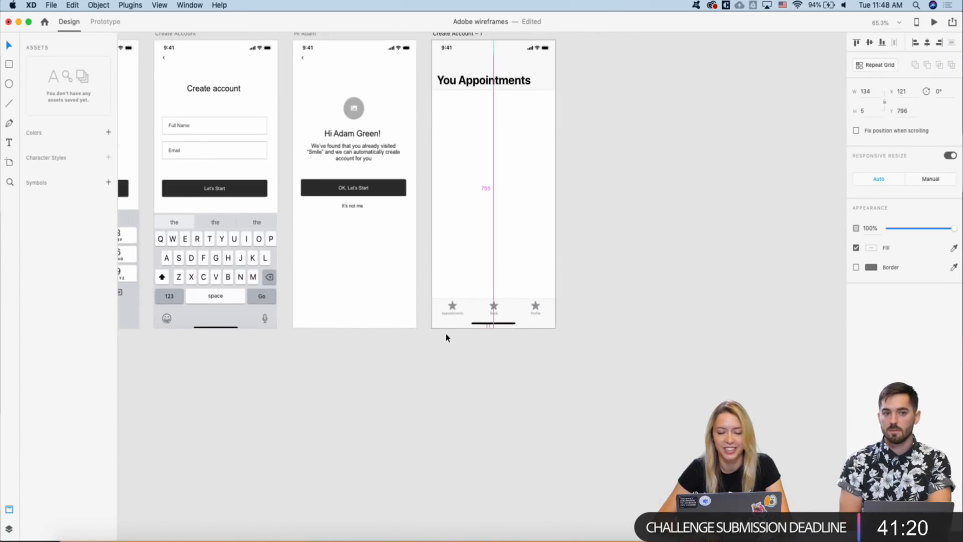
{"action": "left_click", "coordinate": [447, 337]}
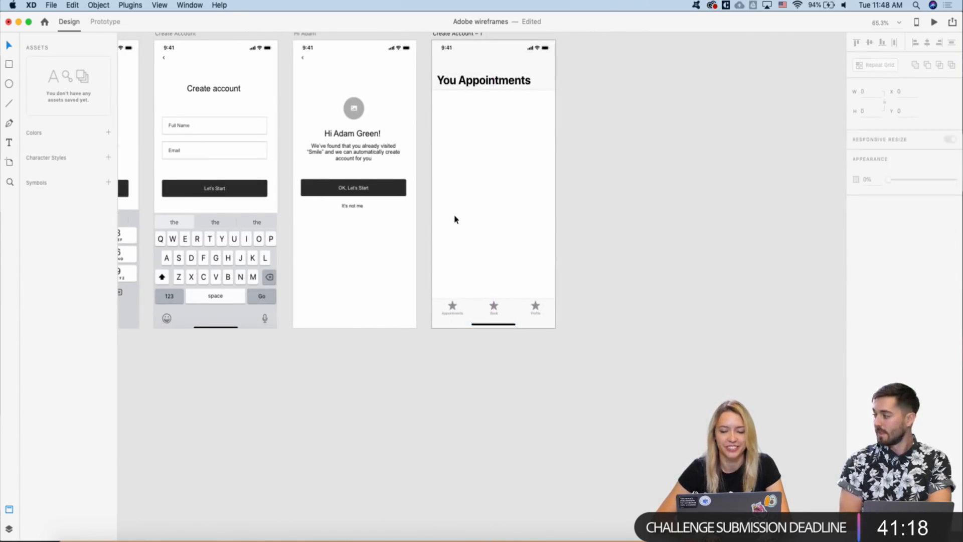
{"action": "scroll", "coordinate": [454, 218], "scroll_direction": "down", "scroll_amount": 3}
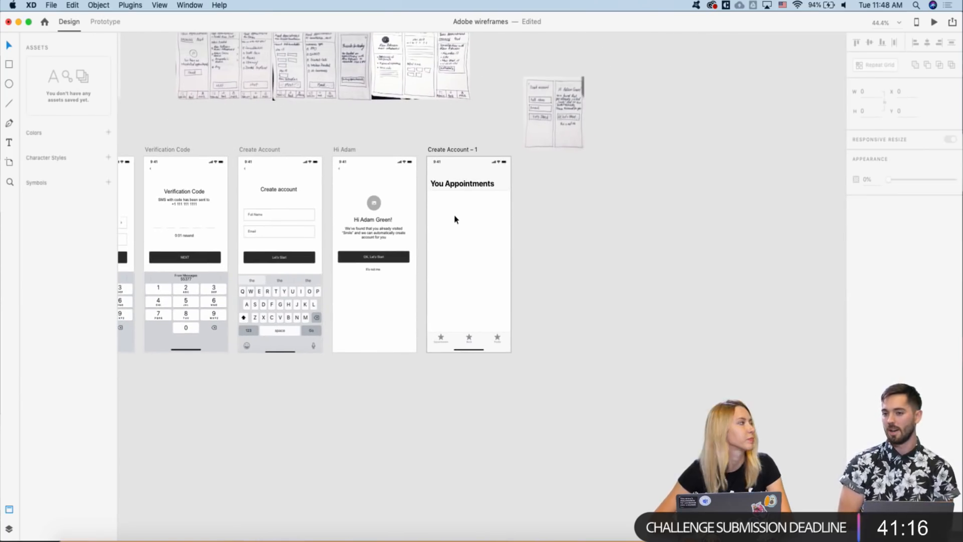
{"action": "scroll", "coordinate": [449, 173], "scroll_direction": "up", "scroll_amount": 3}
{"action": "scroll", "coordinate": [458, 225], "scroll_direction": "down", "scroll_amount": 5}
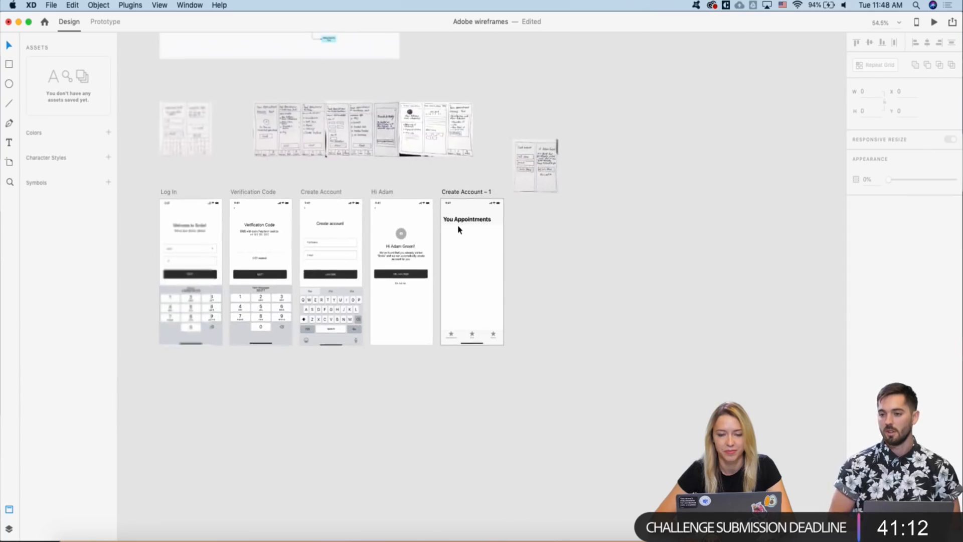
{"action": "scroll", "coordinate": [458, 228], "scroll_direction": "up", "scroll_amount": 6}
{"action": "scroll", "coordinate": [458, 228], "scroll_direction": "down", "scroll_amount": 3}
{"action": "scroll", "coordinate": [458, 227], "scroll_direction": "right", "scroll_amount": 2}
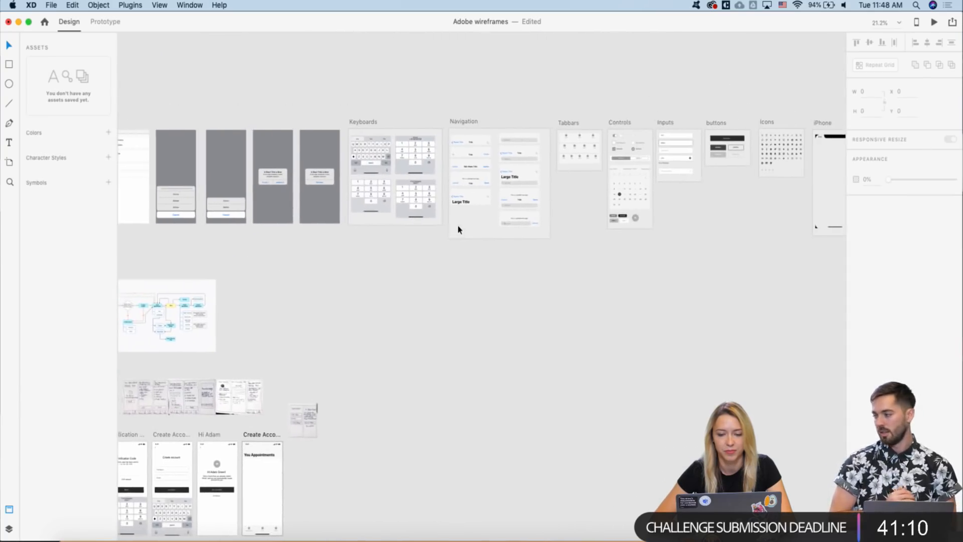
{"action": "scroll", "coordinate": [503, 155], "scroll_direction": "right", "scroll_amount": 2}
{"action": "scroll", "coordinate": [503, 155], "scroll_direction": "down", "scroll_amount": 1}
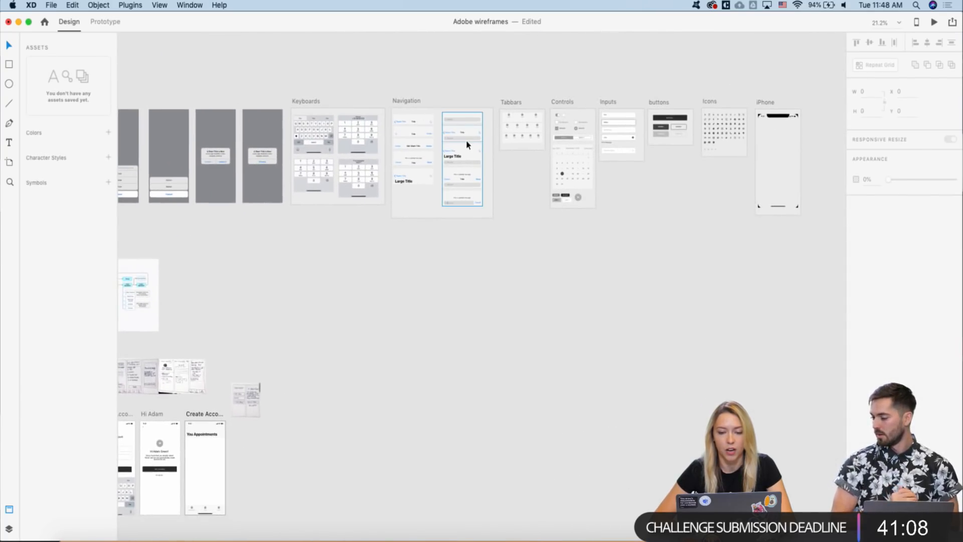
{"action": "scroll", "coordinate": [467, 145], "scroll_direction": "up", "scroll_amount": 2}
{"action": "scroll", "coordinate": [467, 145], "scroll_direction": "up", "scroll_amount": 2}
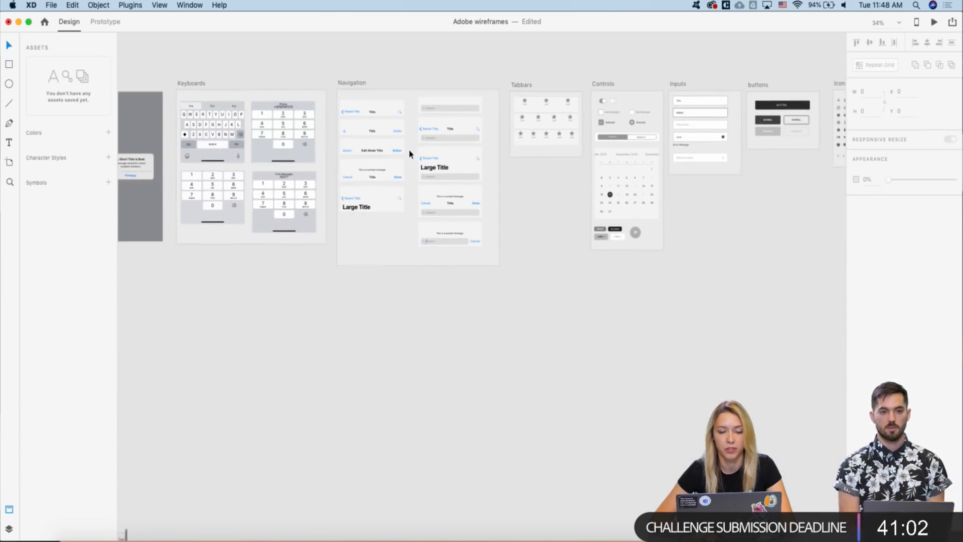
{"action": "scroll", "coordinate": [412, 155], "scroll_direction": "up", "scroll_amount": 2}
{"action": "scroll", "coordinate": [417, 145], "scroll_direction": "down", "scroll_amount": 3}
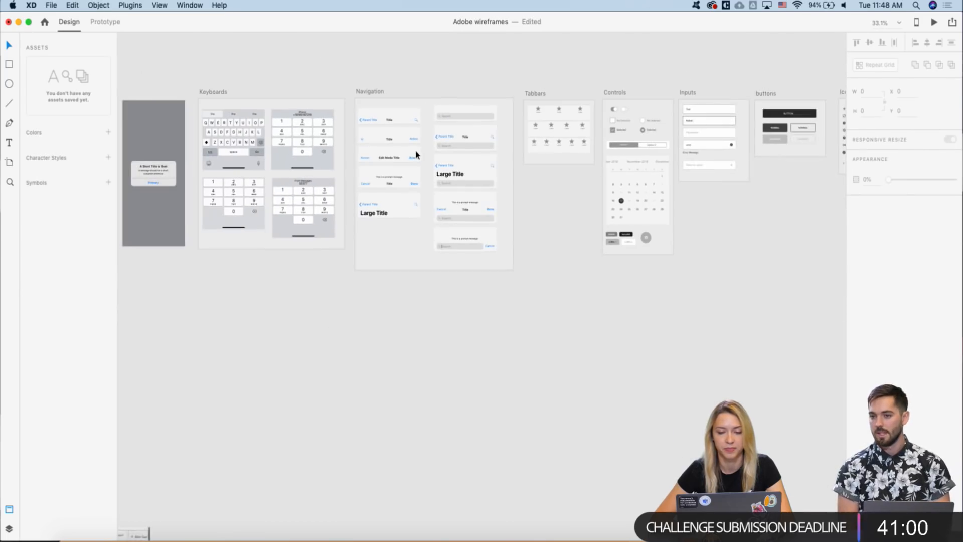
{"action": "scroll", "coordinate": [485, 145], "scroll_direction": "up", "scroll_amount": 3}
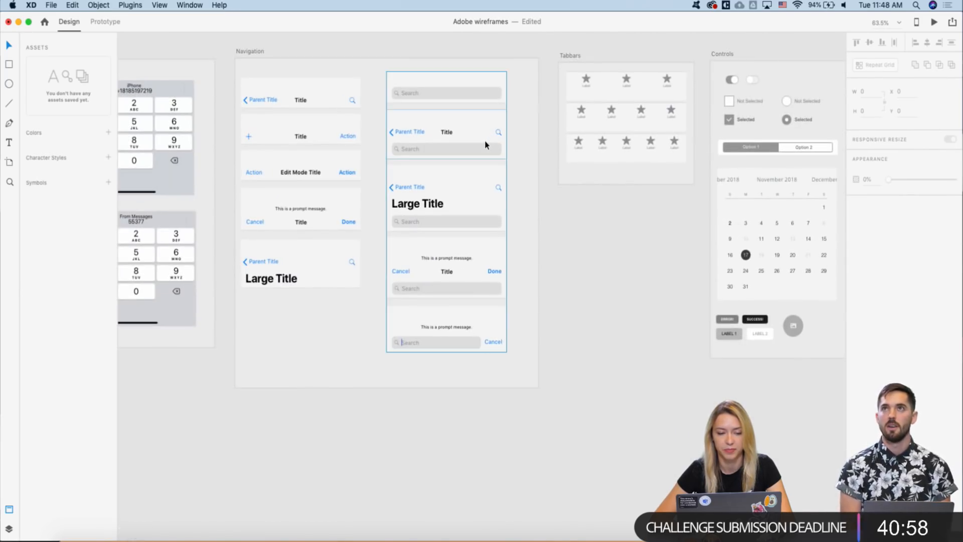
{"action": "scroll", "coordinate": [427, 157], "scroll_direction": "left", "scroll_amount": 5}
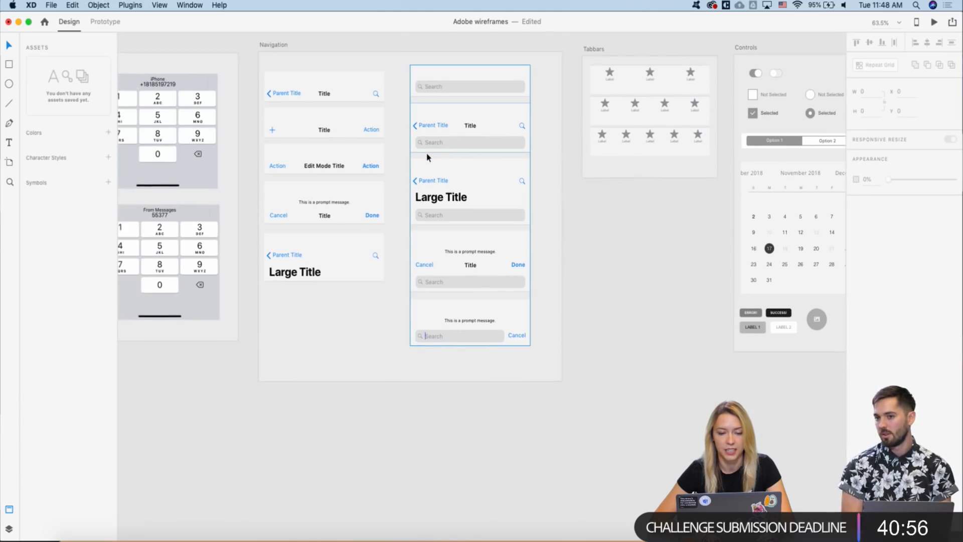
{"action": "scroll", "coordinate": [422, 165], "scroll_direction": "left", "scroll_amount": 2}
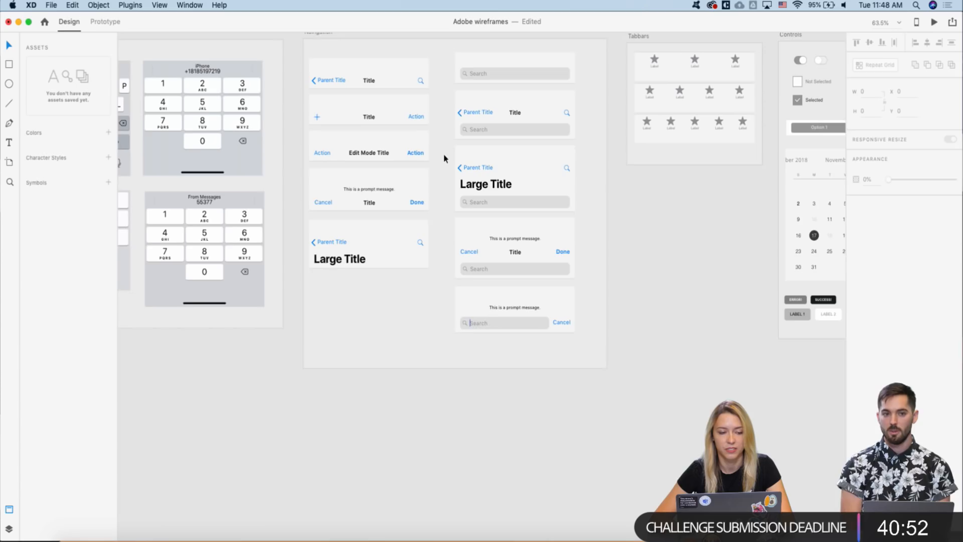
{"action": "scroll", "coordinate": [444, 158], "scroll_direction": "left", "scroll_amount": 2}
{"action": "scroll", "coordinate": [444, 158], "scroll_direction": "left", "scroll_amount": 3}
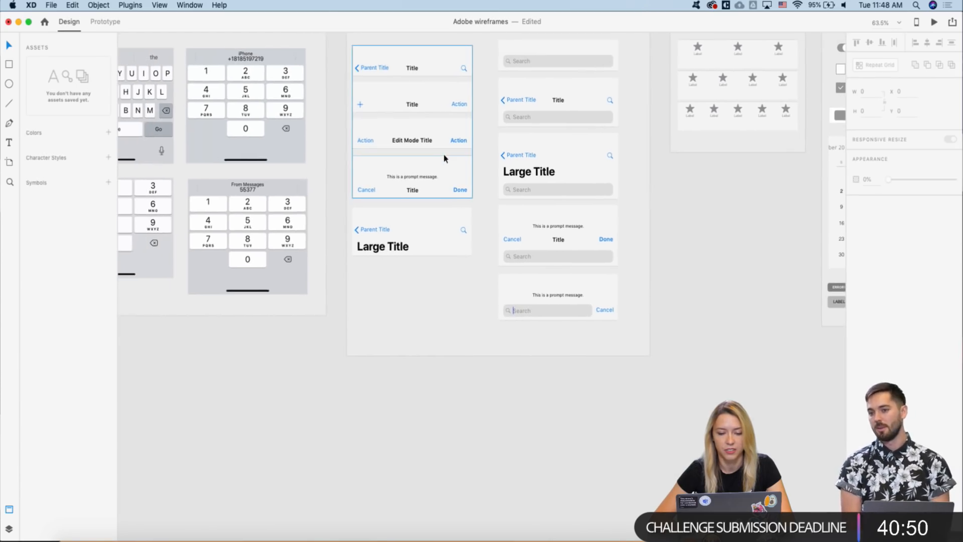
{"action": "scroll", "coordinate": [444, 158], "scroll_direction": "down", "scroll_amount": 3}
{"action": "scroll", "coordinate": [444, 159], "scroll_direction": "up", "scroll_amount": 3}
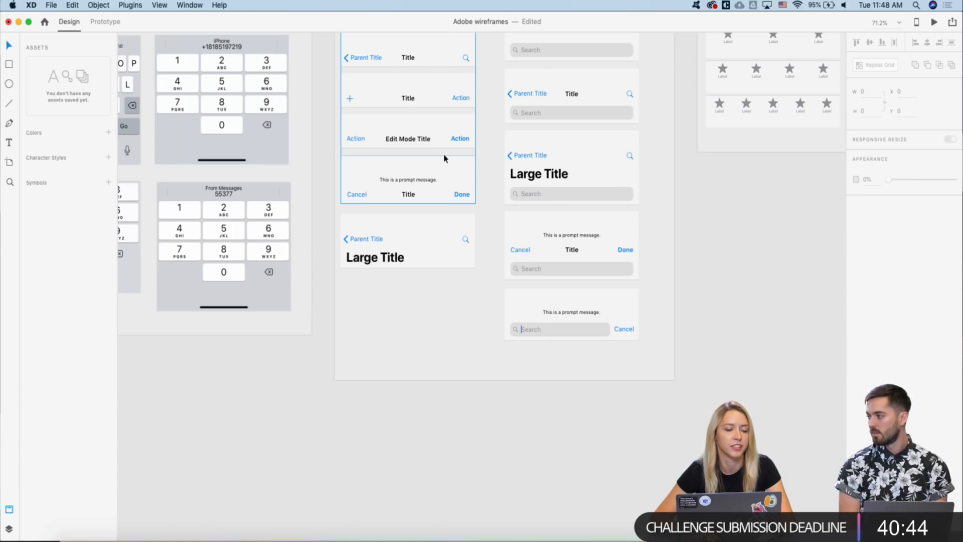
- Copy the Option 1/Option 2 segmented control from the Controls kit and select Create Account – 1
{"action": "right_click", "coordinate": [413, 188]}
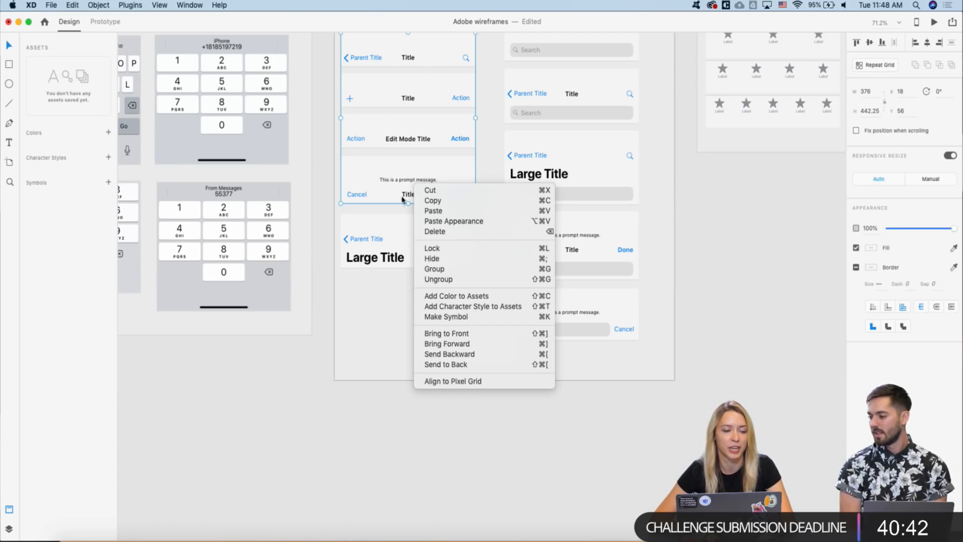
{"action": "left_click", "coordinate": [357, 315]}
{"action": "scroll", "coordinate": [402, 197], "scroll_direction": "down", "scroll_amount": 3}
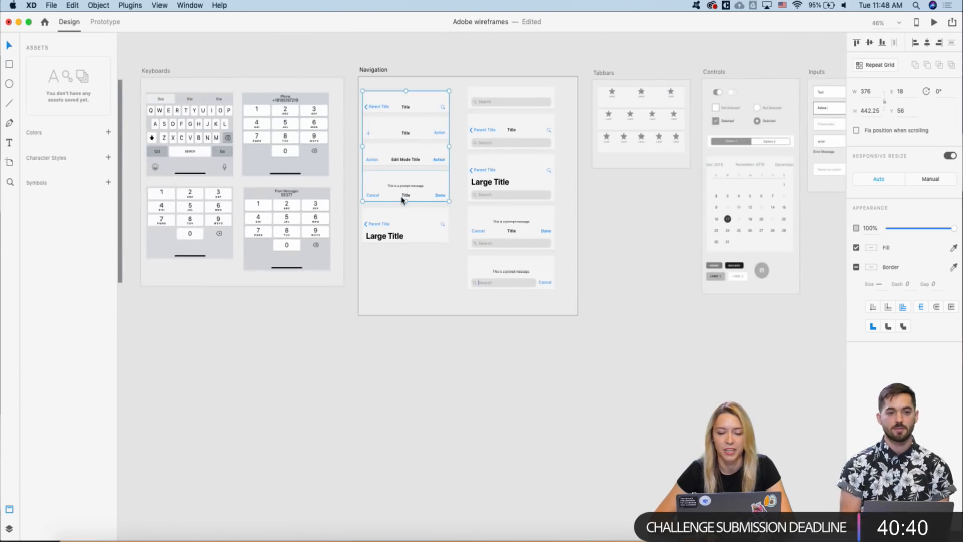
{"action": "scroll", "coordinate": [402, 200], "scroll_direction": "up", "scroll_amount": 3}
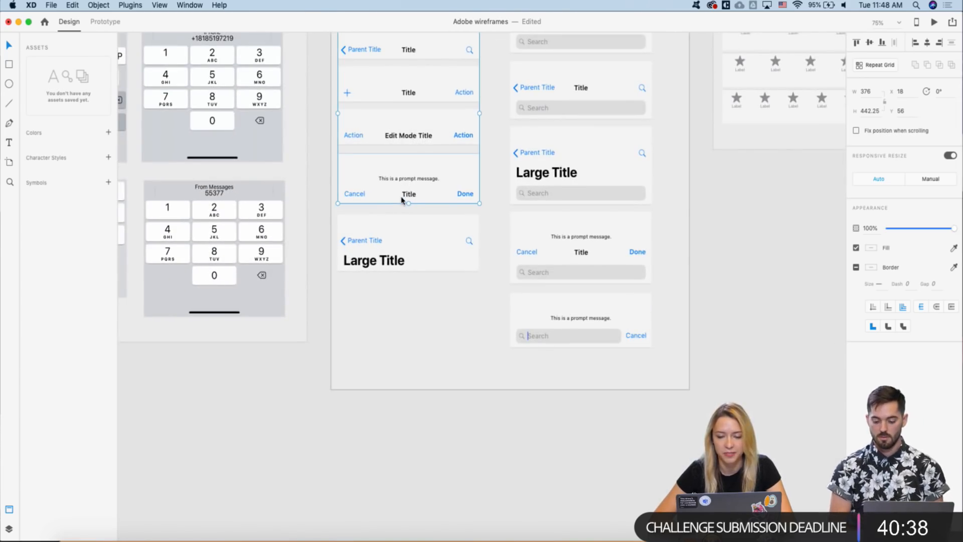
{"action": "scroll", "coordinate": [402, 197], "scroll_direction": "down", "scroll_amount": 5}
{"action": "scroll", "coordinate": [426, 206], "scroll_direction": "right", "scroll_amount": 3}
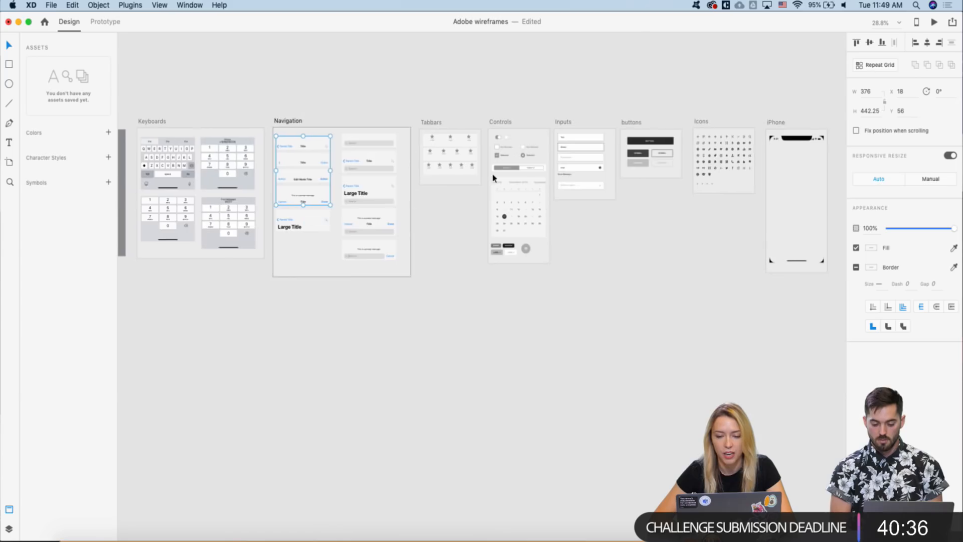
{"action": "scroll", "coordinate": [450, 199], "scroll_direction": "up", "scroll_amount": 3}
{"action": "left_click", "coordinate": [505, 172]}
{"action": "key", "text": "super+c"}
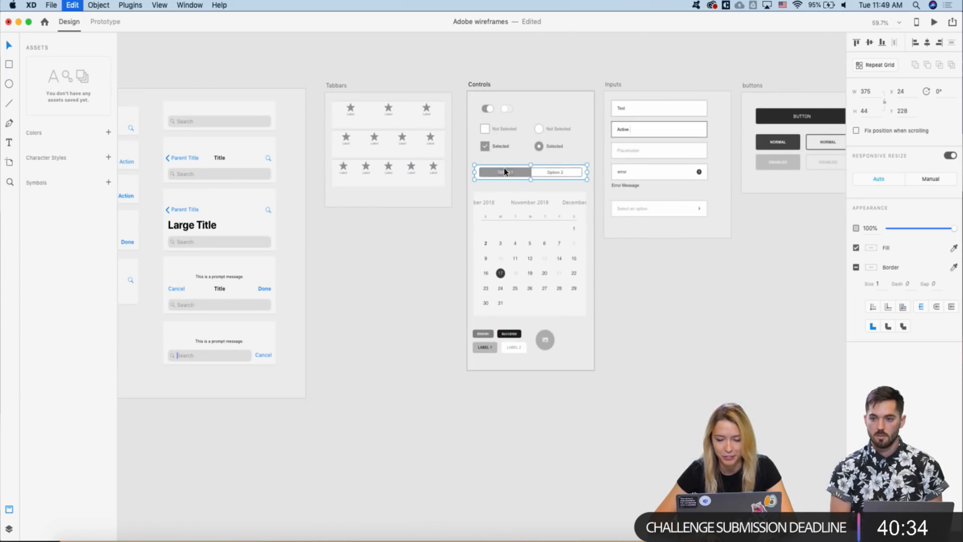
{"action": "scroll", "coordinate": [504, 172], "scroll_direction": "down", "scroll_amount": 4}
{"action": "scroll", "coordinate": [505, 172], "scroll_direction": "left", "scroll_amount": 5}
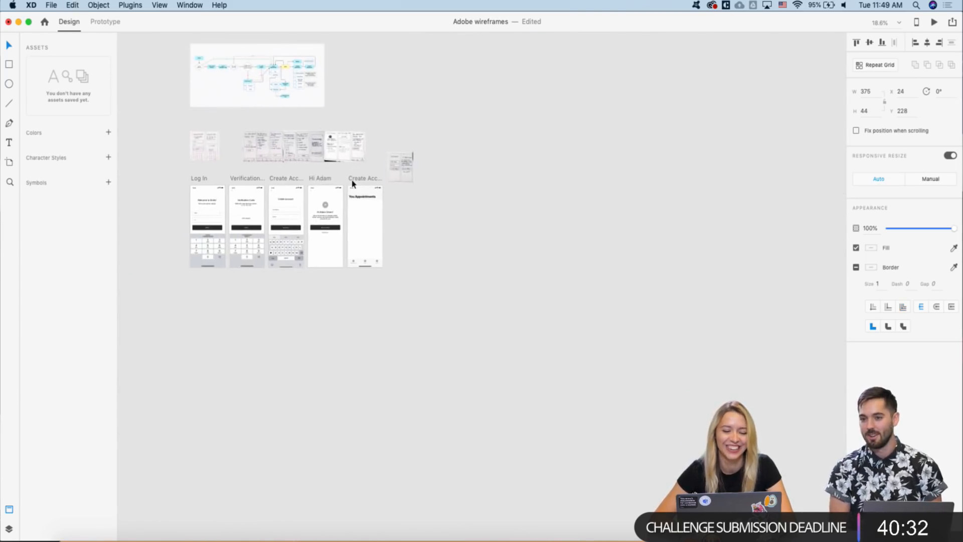
{"action": "scroll", "coordinate": [352, 183], "scroll_direction": "up", "scroll_amount": 5}
{"action": "left_click", "coordinate": [381, 173]}
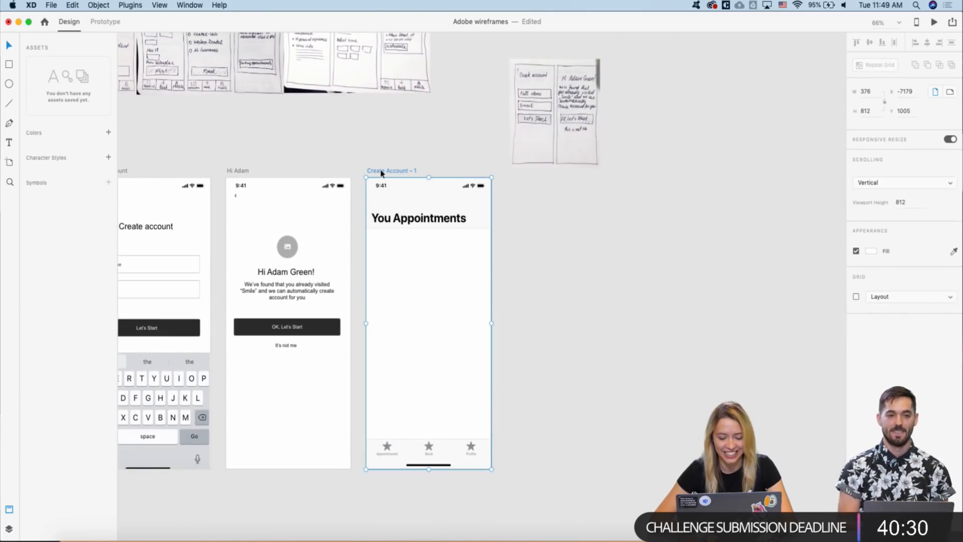
- Paste the segmented control and place it snug beneath the You Appointments title
{"action": "key", "text": "super+v"}
{"action": "left_click_drag", "start_coordinate": [408, 267], "coordinate": [399, 243]}
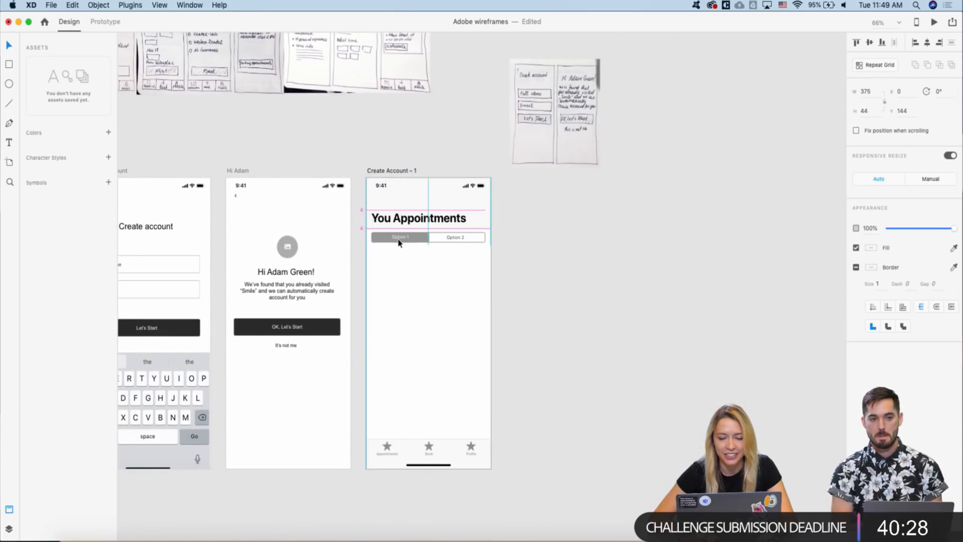
{"action": "key", "text": "Escape"}
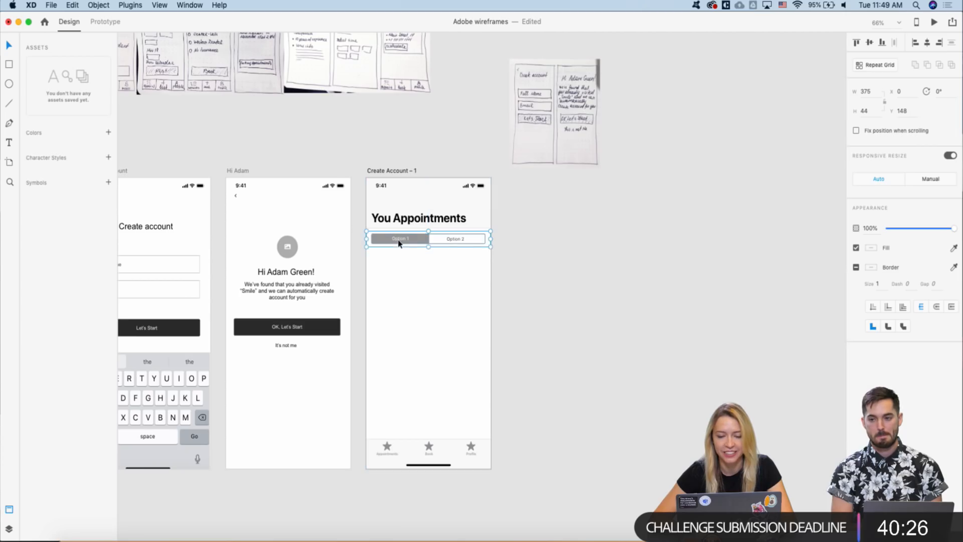
{"action": "scroll", "coordinate": [361, 226], "scroll_direction": "up", "scroll_amount": 5}
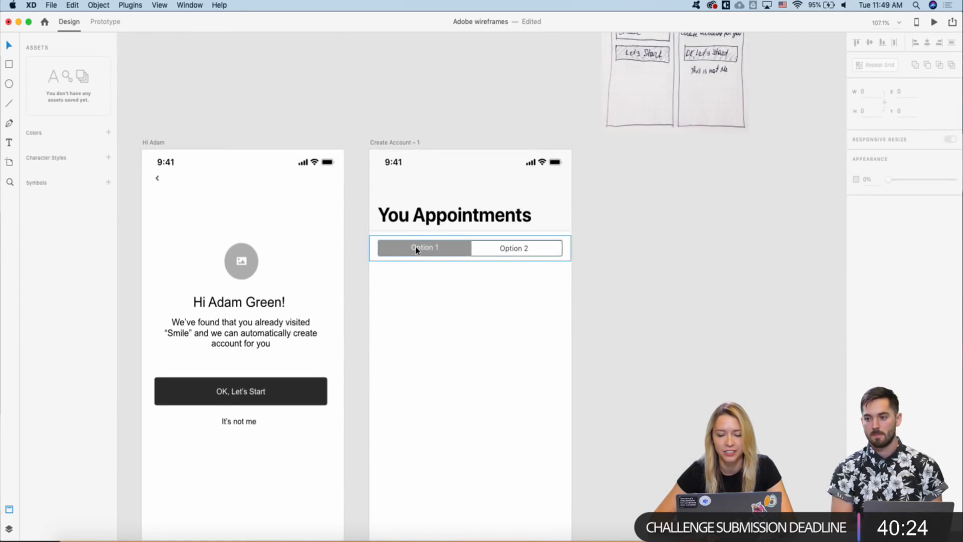
{"action": "left_click_drag", "start_coordinate": [416, 245], "coordinate": [415, 243]}
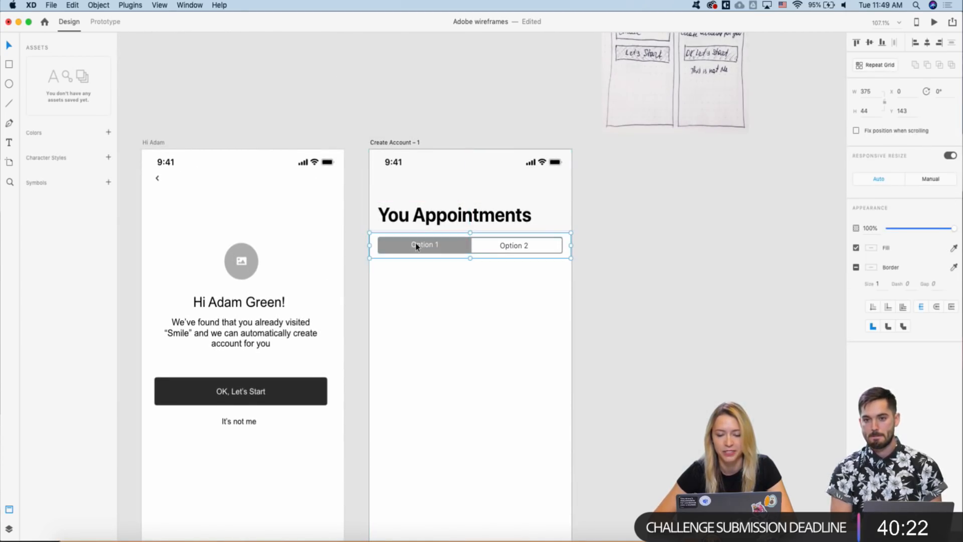
- Select the bottom tab bar group to check it, then deselect it
{"action": "scroll", "coordinate": [415, 243], "scroll_direction": "down", "scroll_amount": 5}
{"action": "scroll", "coordinate": [415, 281], "scroll_direction": "down", "scroll_amount": 2}
{"action": "scroll", "coordinate": [416, 311], "scroll_direction": "down", "scroll_amount": 3}
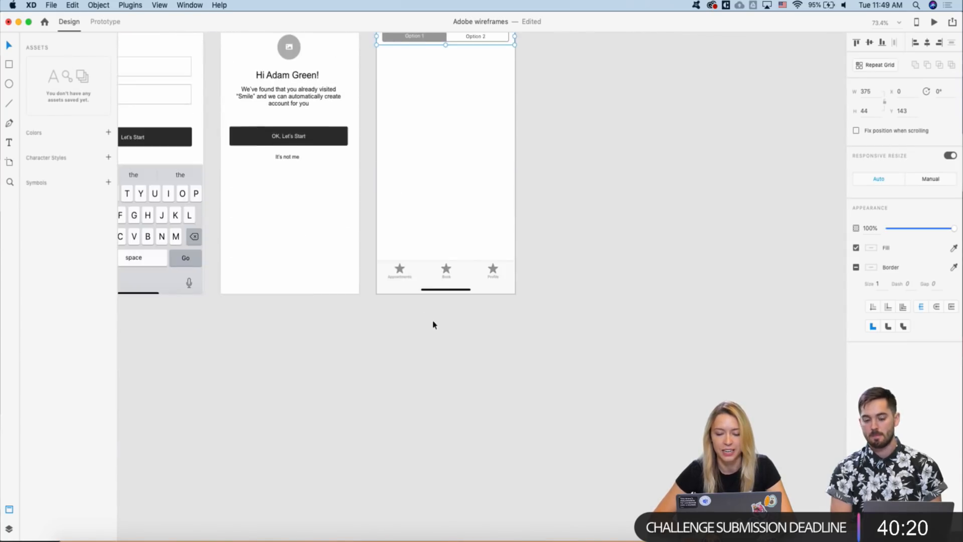
{"action": "scroll", "coordinate": [426, 281], "scroll_direction": "up", "scroll_amount": 4}
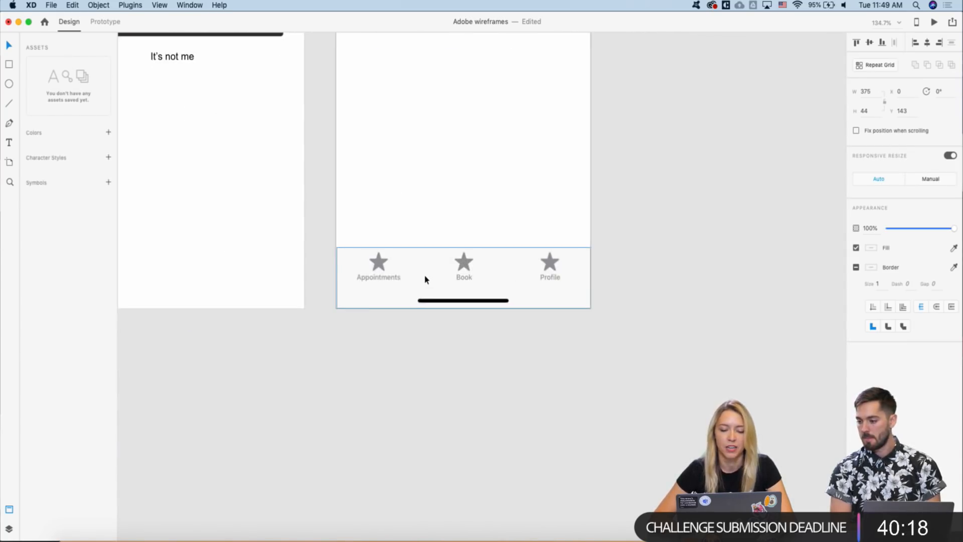
{"action": "scroll", "coordinate": [425, 280], "scroll_direction": "up", "scroll_amount": 3}
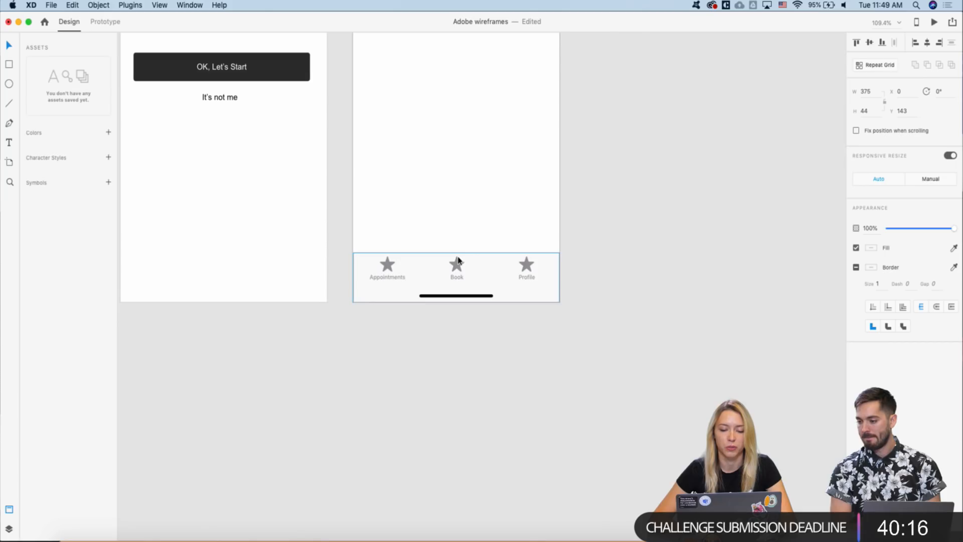
{"action": "scroll", "coordinate": [456, 267], "scroll_direction": "down", "scroll_amount": 3}
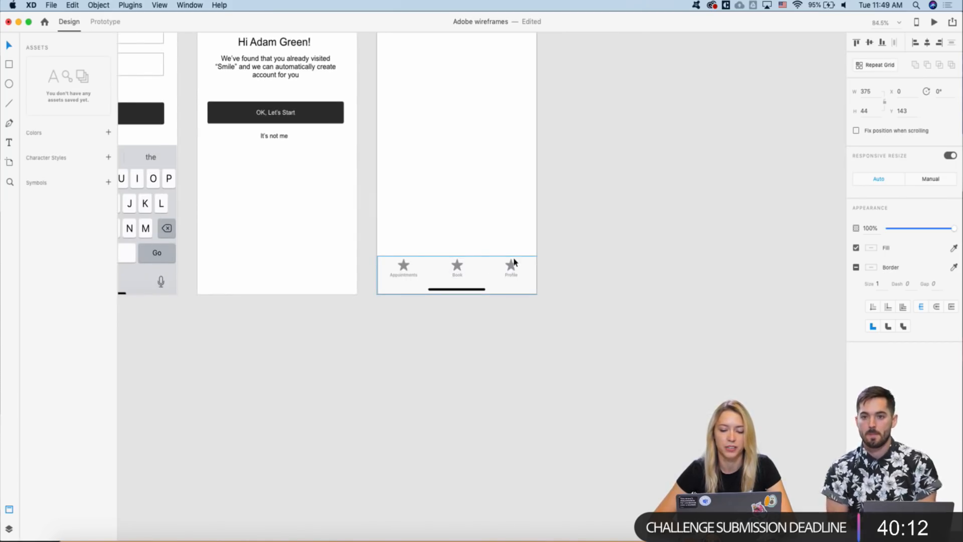
{"action": "left_click", "coordinate": [510, 271]}
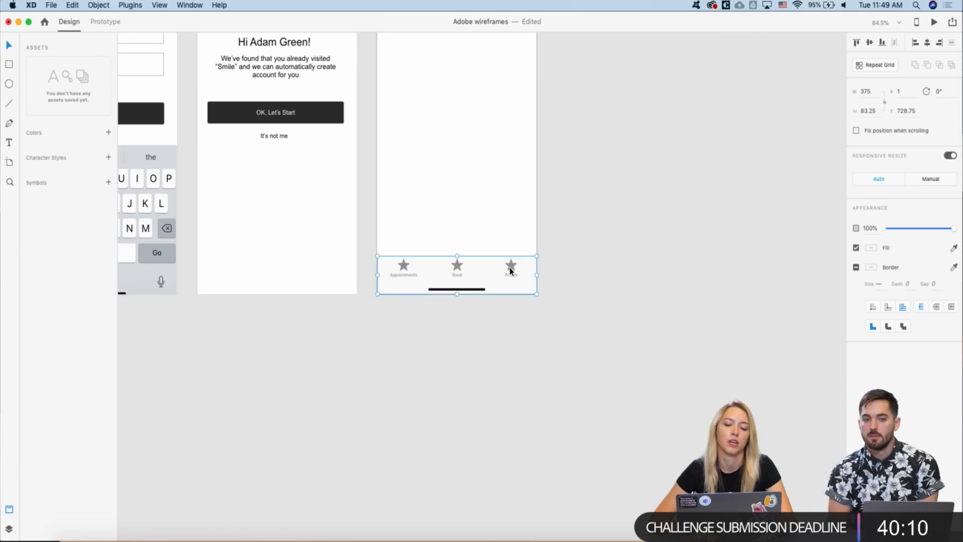
{"action": "scroll", "coordinate": [510, 271], "scroll_direction": "up", "scroll_amount": 3}
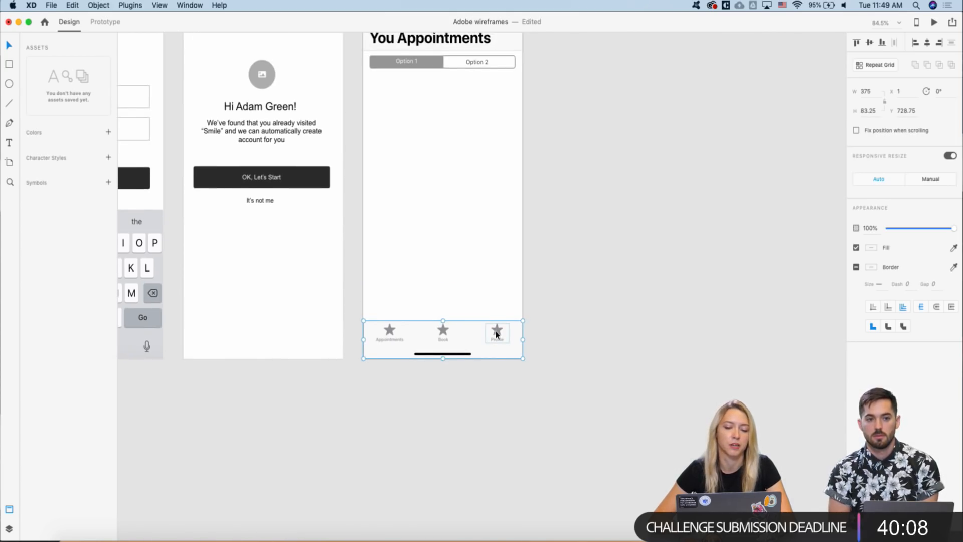
{"action": "scroll", "coordinate": [497, 333], "scroll_direction": "up", "scroll_amount": 2}
{"action": "scroll", "coordinate": [497, 334], "scroll_direction": "left", "scroll_amount": 2}
{"action": "left_click", "coordinate": [534, 264]}
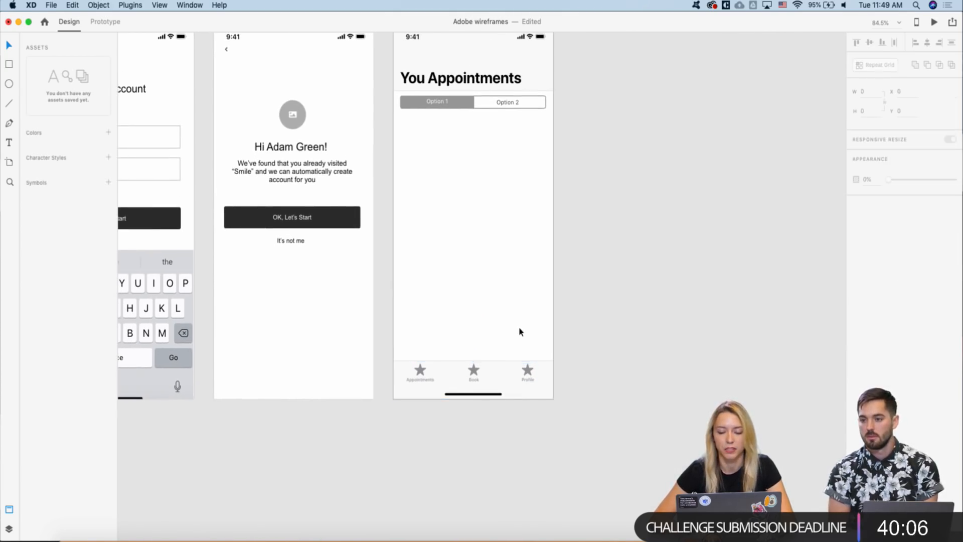
{"action": "scroll", "coordinate": [519, 331], "scroll_direction": "up", "scroll_amount": 3}
{"action": "scroll", "coordinate": [499, 328], "scroll_direction": "up", "scroll_amount": 1}
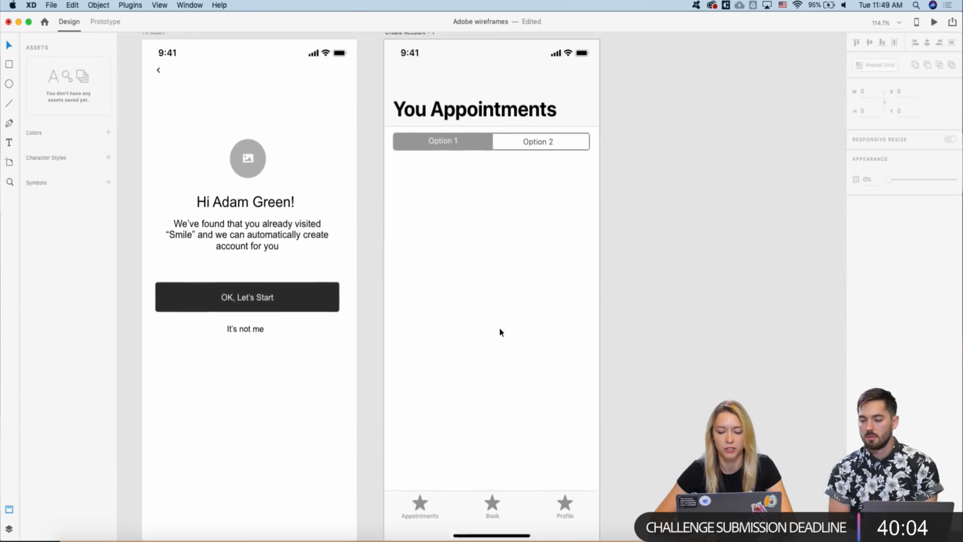
{"action": "scroll", "coordinate": [499, 331], "scroll_direction": "down", "scroll_amount": 1}
{"action": "scroll", "coordinate": [499, 333], "scroll_direction": "down", "scroll_amount": 2}
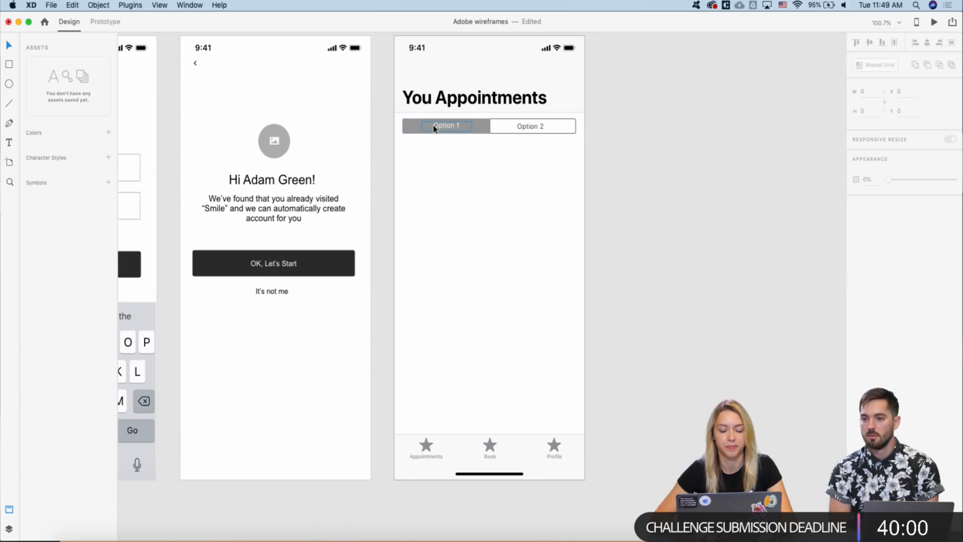
- Relabel the segmented control's Option 1 tab 'Upcoming' and Option 2 tab 'Past'
{"action": "double_click", "coordinate": [447, 127]}
{"action": "double_click", "coordinate": [448, 125]}
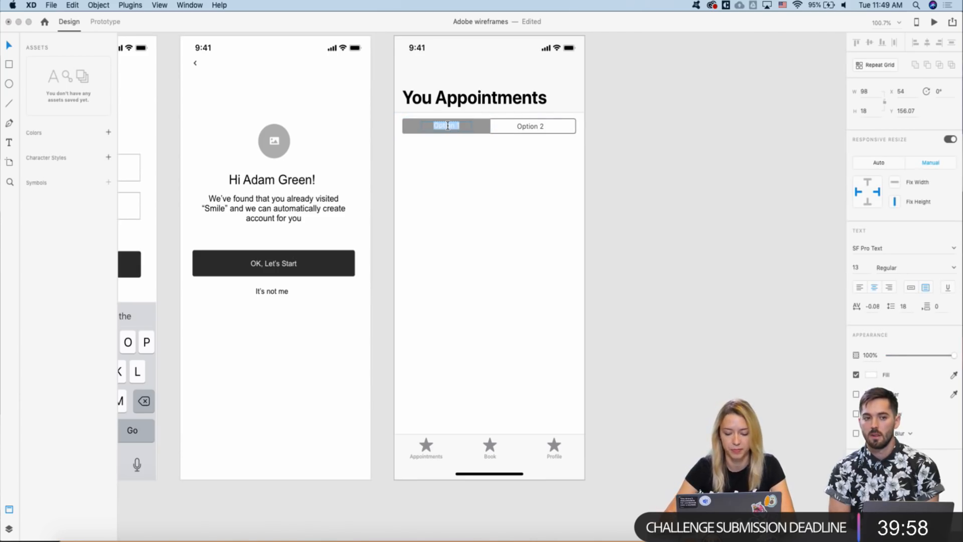
{"action": "type", "text": "Up"}
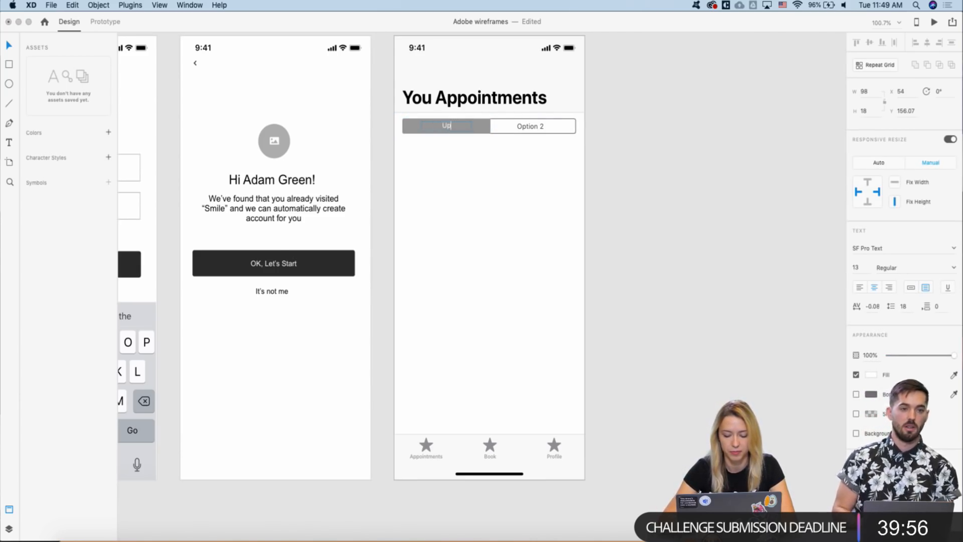
{"action": "type", "text": "coming"}
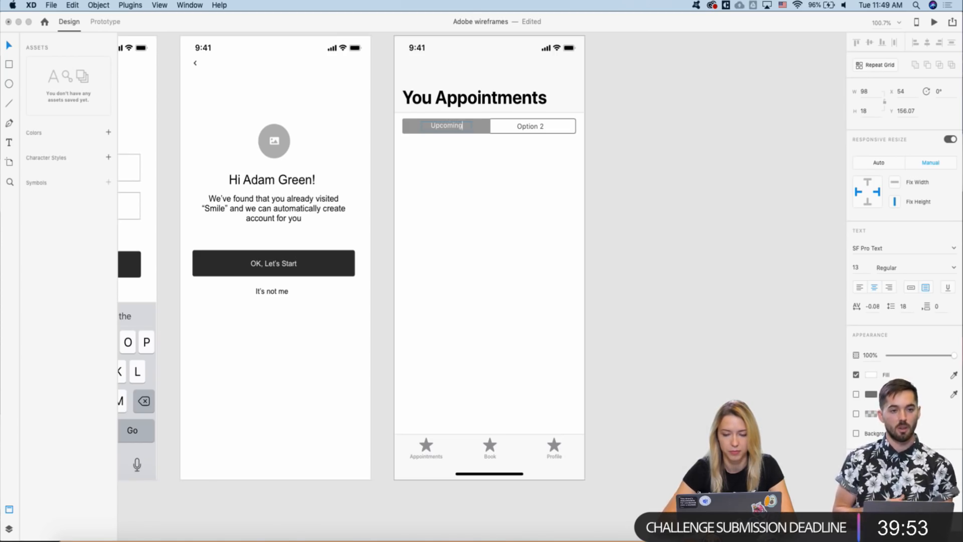
{"action": "key", "text": "Escape"}
{"action": "left_click", "coordinate": [530, 127]}
{"action": "double_click", "coordinate": [531, 127]}
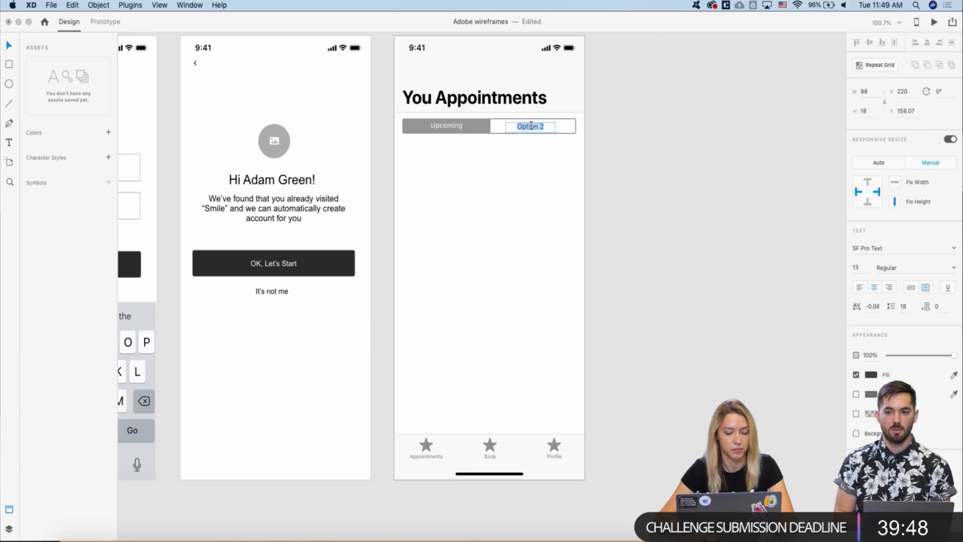
{"action": "type", "text": "Past"}
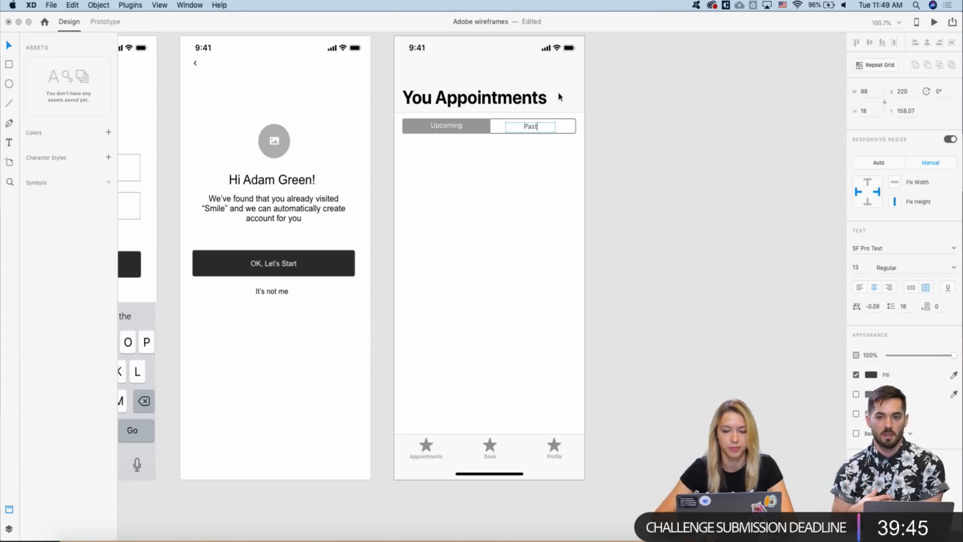
{"action": "left_click", "coordinate": [445, 125]}
- Nudge the Upcoming/Past switch group up to Y 141, snug under the title
{"action": "scroll", "coordinate": [445, 127], "scroll_direction": "down", "scroll_amount": 10}
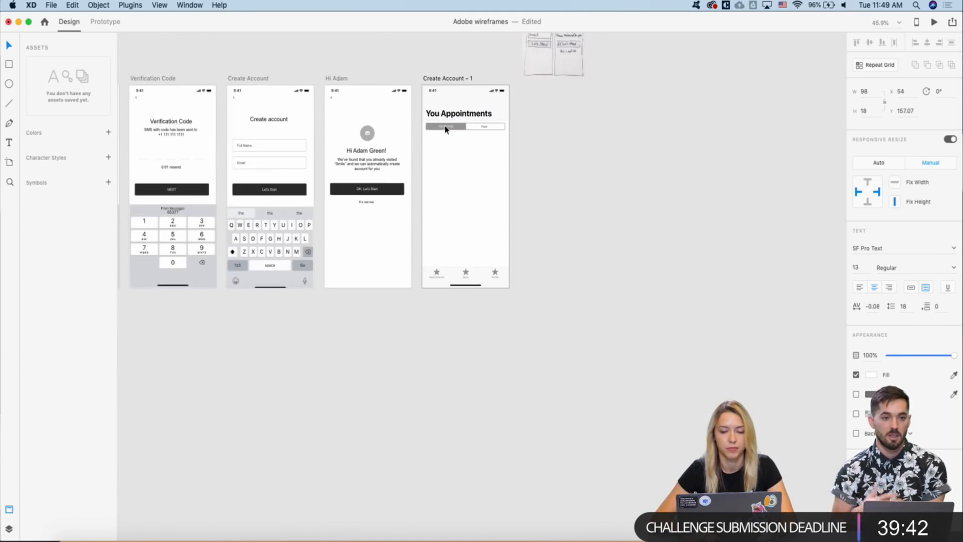
{"action": "scroll", "coordinate": [444, 141], "scroll_direction": "up", "scroll_amount": 5}
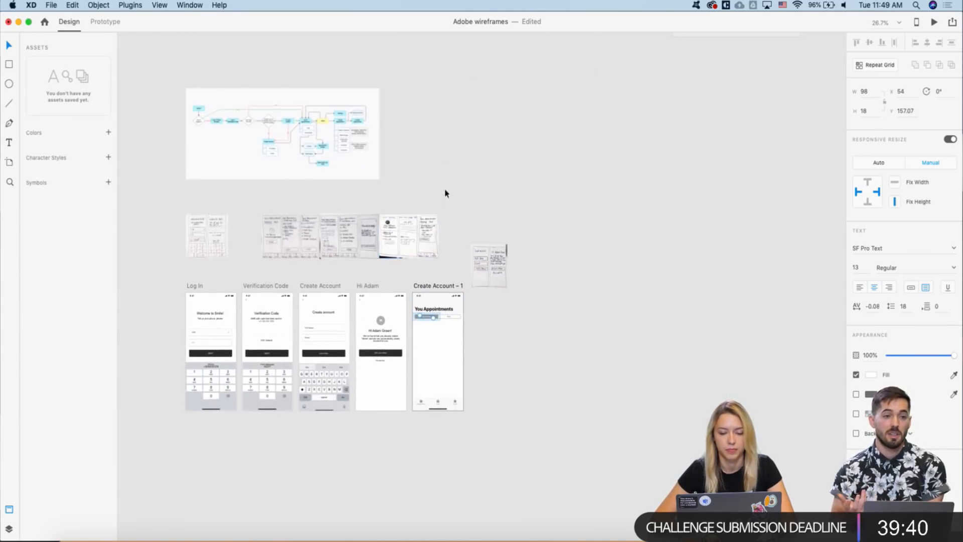
{"action": "left_click", "coordinate": [409, 358]}
{"action": "scroll", "coordinate": [407, 351], "scroll_direction": "up", "scroll_amount": 5}
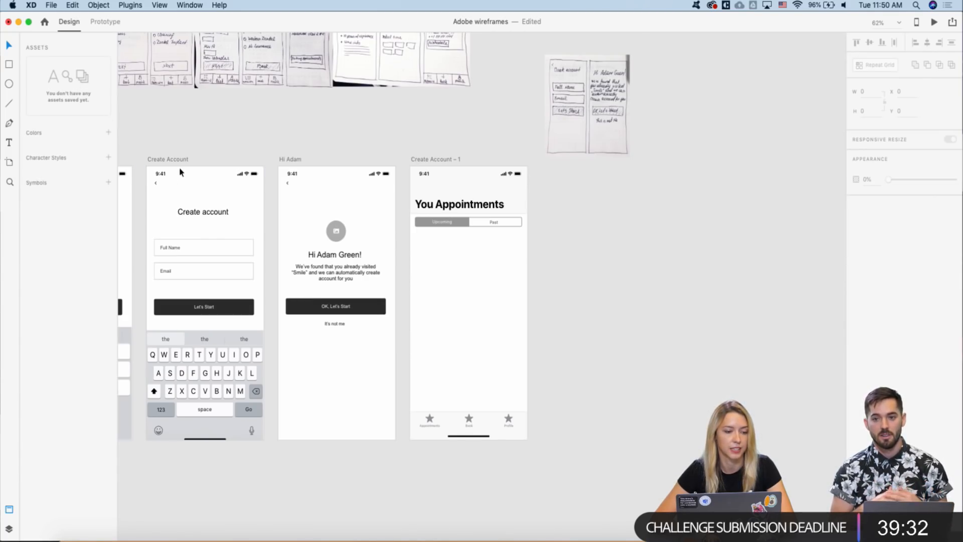
{"action": "scroll", "coordinate": [346, 173], "scroll_direction": "left", "scroll_amount": 2}
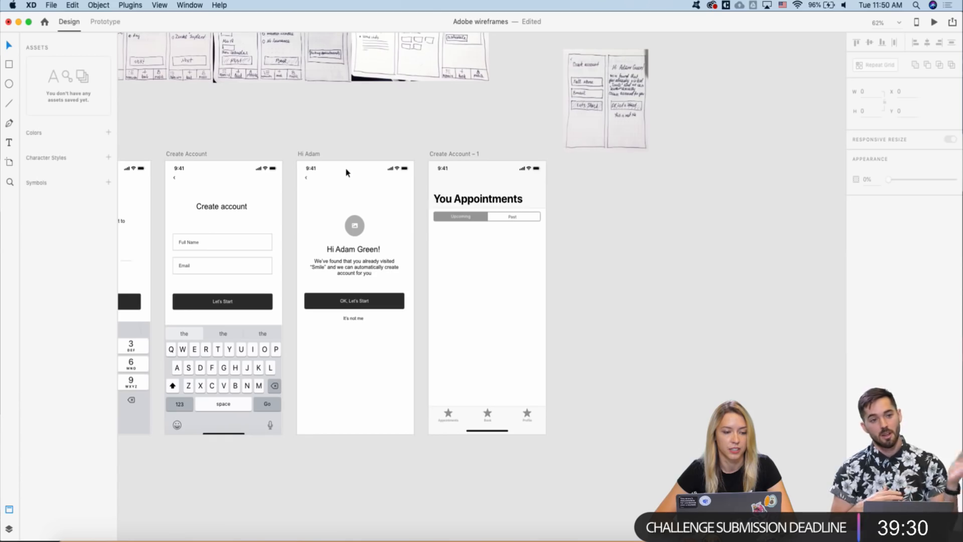
{"action": "scroll", "coordinate": [340, 174], "scroll_direction": "down", "scroll_amount": 2}
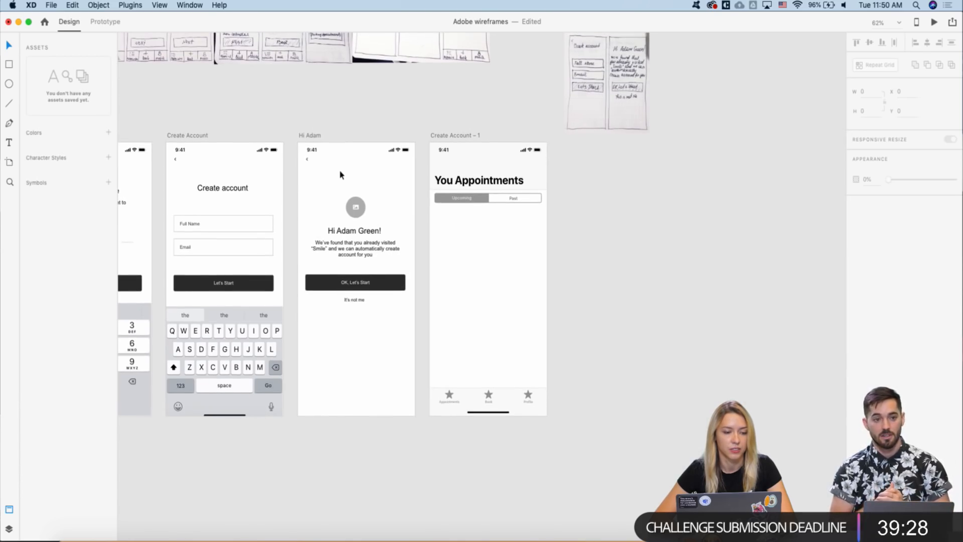
{"action": "scroll", "coordinate": [427, 173], "scroll_direction": "up", "scroll_amount": 3}
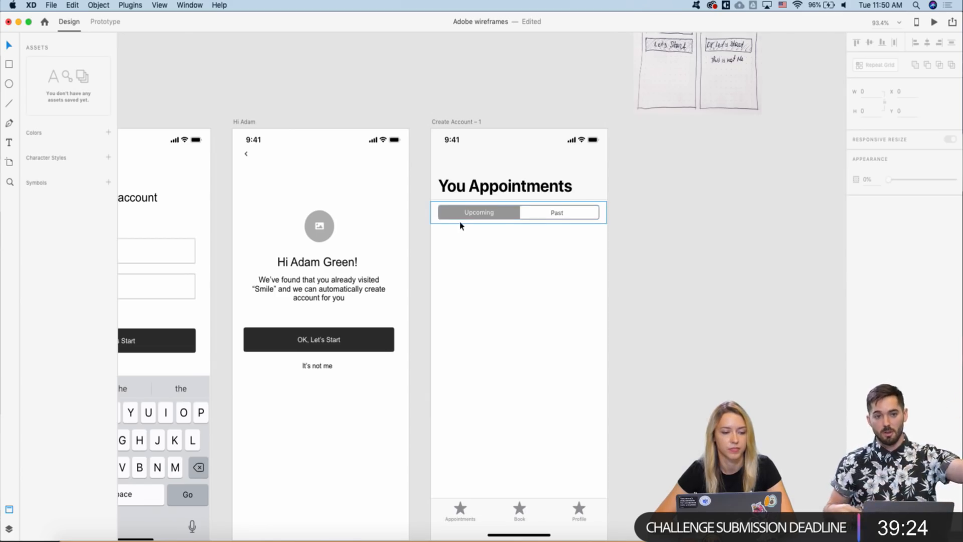
{"action": "scroll", "coordinate": [355, 221], "scroll_direction": "down", "scroll_amount": 2}
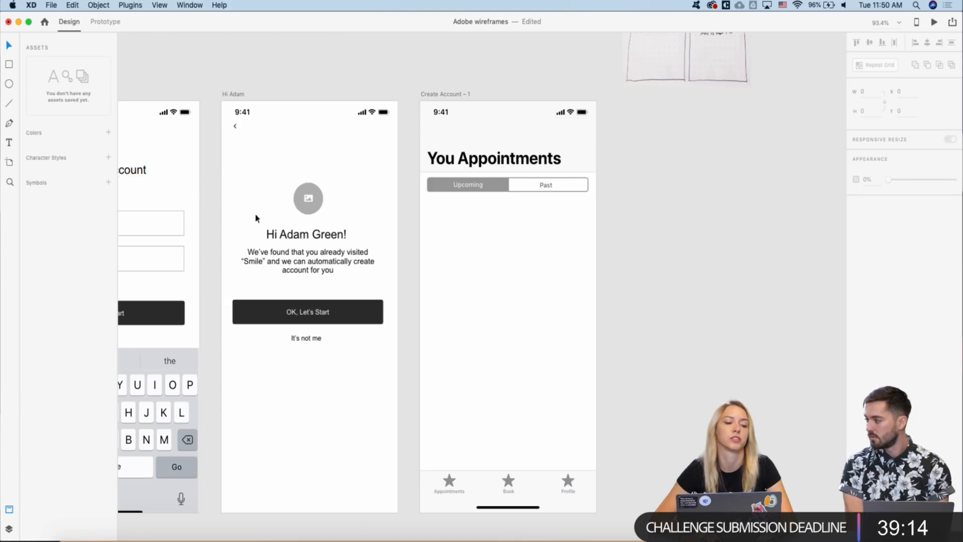
{"action": "left_click", "coordinate": [444, 186]}
{"action": "key", "text": "Up"}
{"action": "key", "text": "Up"}
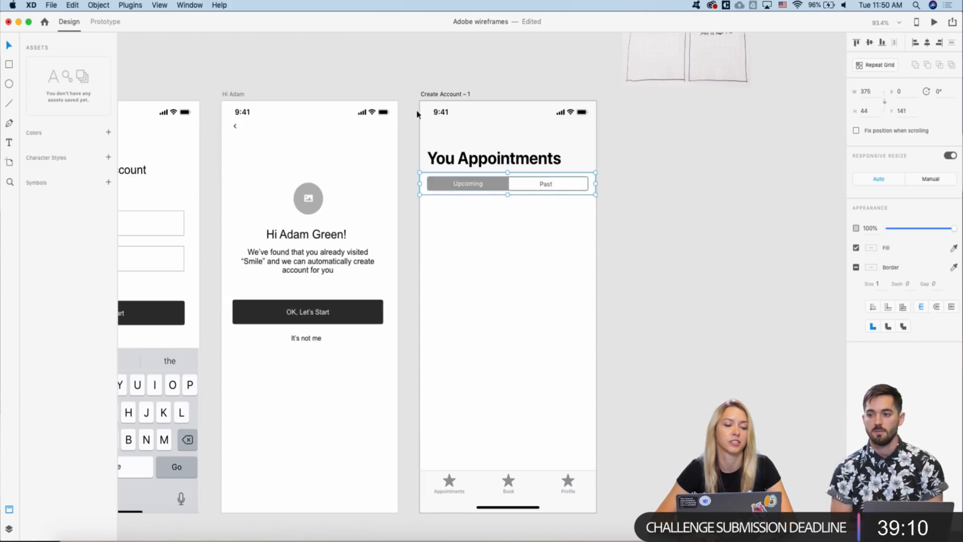
{"action": "scroll", "coordinate": [416, 114], "scroll_direction": "down", "scroll_amount": 1}
{"action": "scroll", "coordinate": [416, 114], "scroll_direction": "right", "scroll_amount": 1}
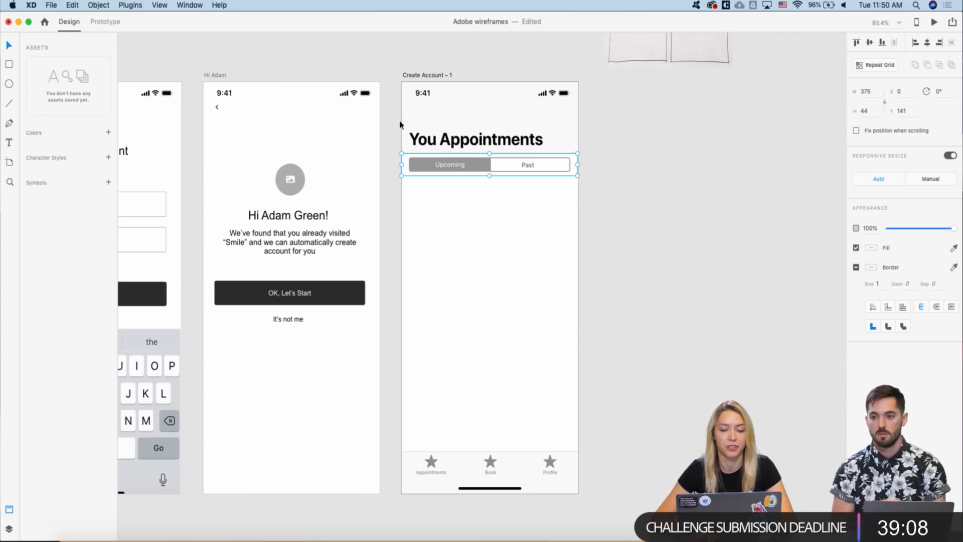
{"action": "scroll", "coordinate": [387, 146], "scroll_direction": "up", "scroll_amount": 3}
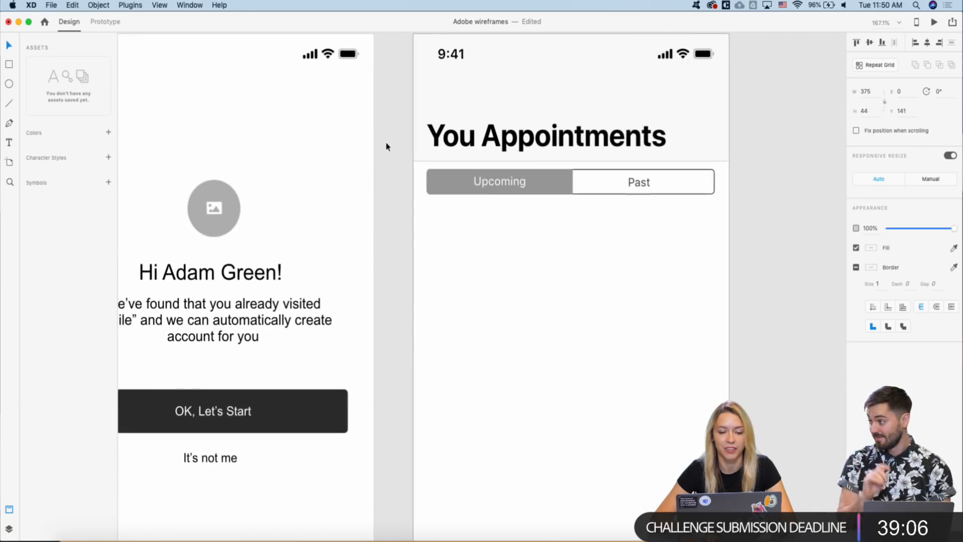
{"action": "scroll", "coordinate": [387, 146], "scroll_direction": "down", "scroll_amount": 2}
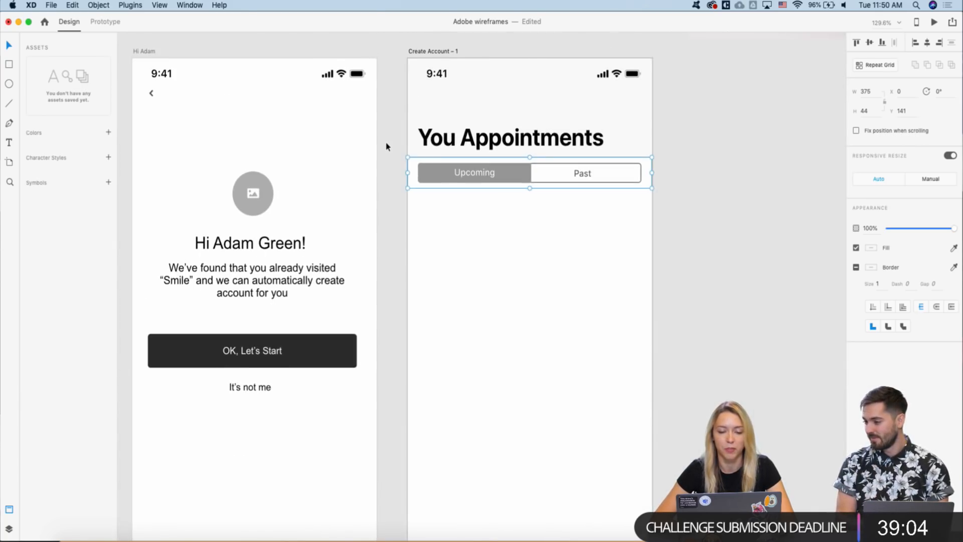
{"action": "scroll", "coordinate": [386, 146], "scroll_direction": "down", "scroll_amount": 3}
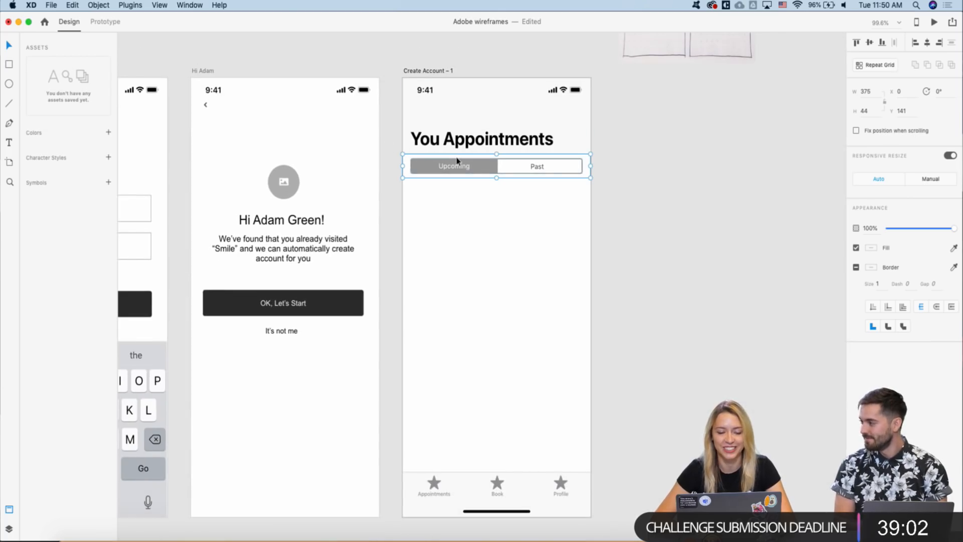
{"action": "scroll", "coordinate": [392, 198], "scroll_direction": "down", "scroll_amount": 3}
{"action": "scroll", "coordinate": [392, 198], "scroll_direction": "down", "scroll_amount": 3}
- Copy the round image placeholder from Hi Adam and place it below the Upcoming/Past switch
{"action": "left_click", "coordinate": [350, 185]}
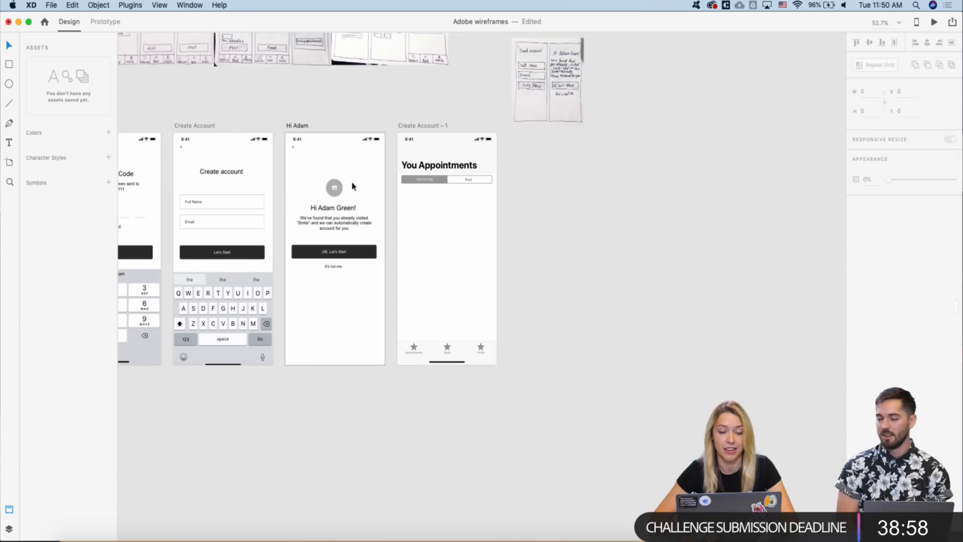
{"action": "mouse_move", "coordinate": [351, 186]}
{"action": "left_mouse_down"}
{"action": "mouse_move", "coordinate": [335, 196]}
{"action": "mouse_move", "coordinate": [348, 185]}
{"action": "left_mouse_up"}
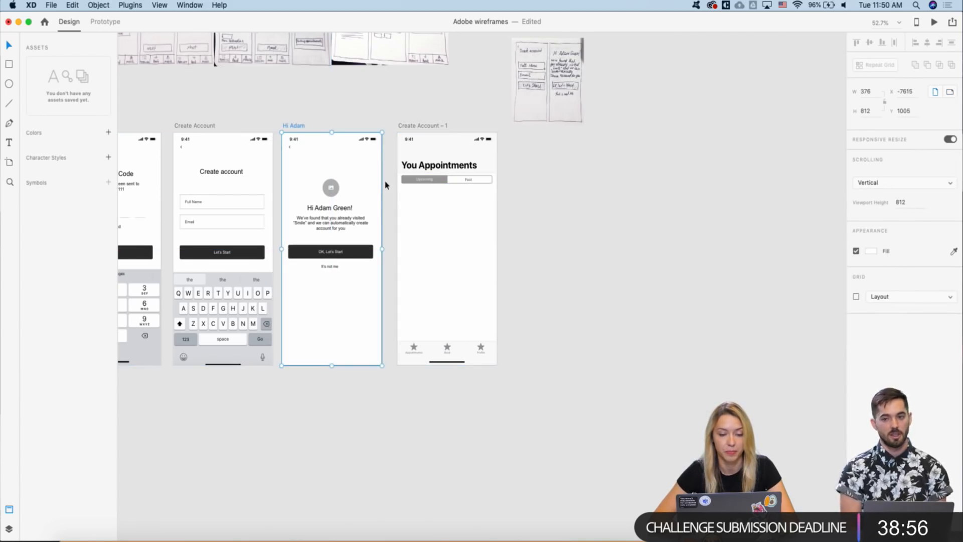
{"action": "left_click", "coordinate": [327, 192]}
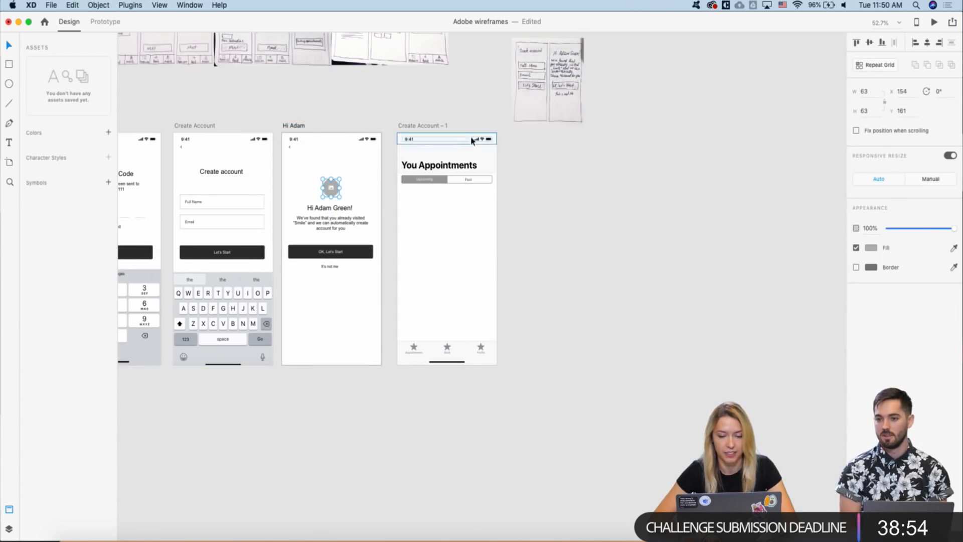
{"action": "left_click", "coordinate": [429, 127]}
{"action": "scroll", "coordinate": [406, 224], "scroll_direction": "up", "scroll_amount": 2}
{"action": "key", "text": "cmd+v"}
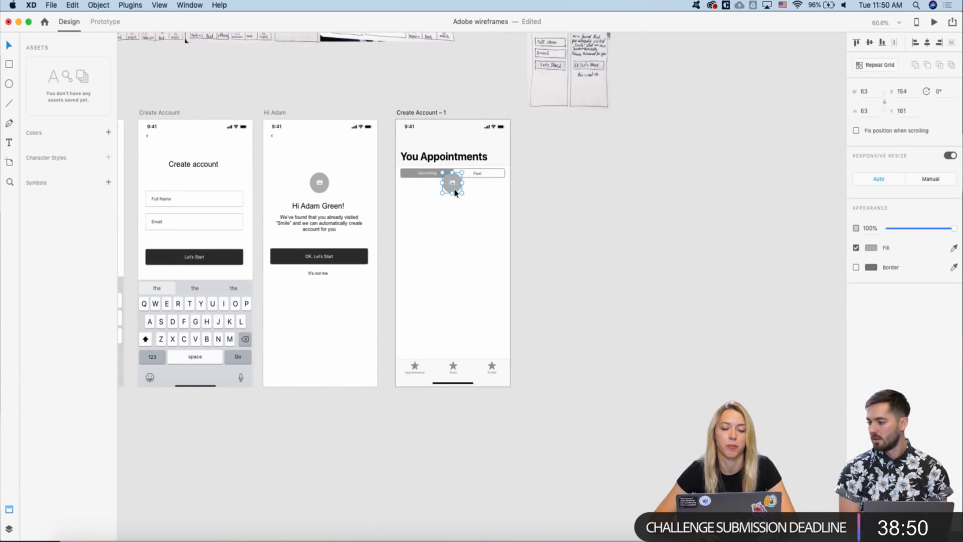
{"action": "left_click_drag", "start_coordinate": [454, 189], "coordinate": [450, 211]}
{"action": "scroll", "coordinate": [451, 211], "scroll_direction": "up", "scroll_amount": 2}
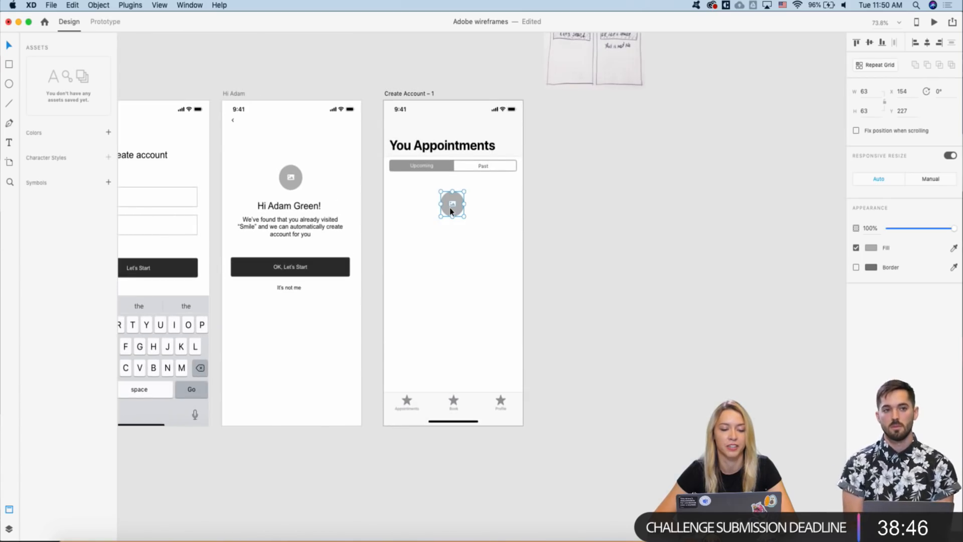
{"action": "scroll", "coordinate": [449, 207], "scroll_direction": "down", "scroll_amount": 2}
{"action": "scroll", "coordinate": [449, 207], "scroll_direction": "up", "scroll_amount": 3}
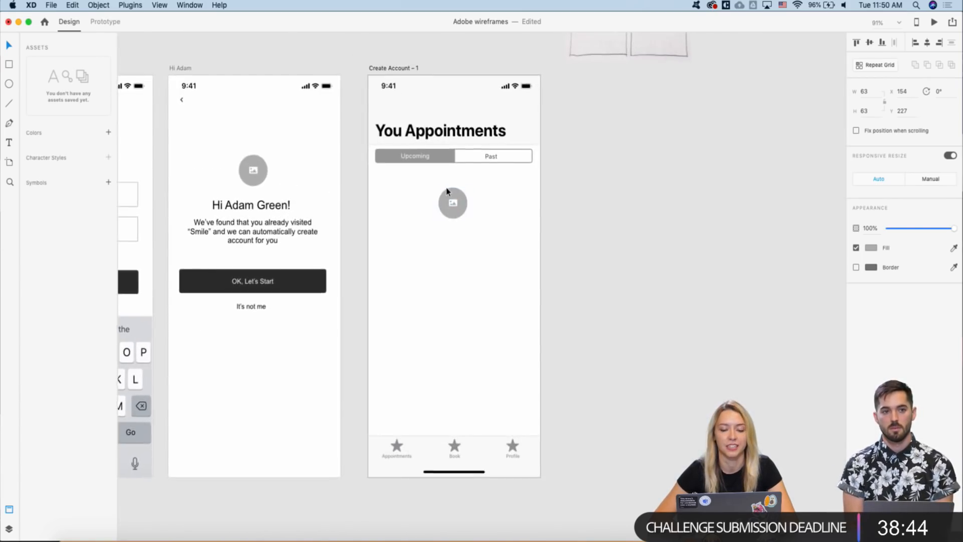
{"action": "scroll", "coordinate": [448, 191], "scroll_direction": "up", "scroll_amount": 5}
{"action": "scroll", "coordinate": [460, 203], "scroll_direction": "down", "scroll_amount": 1}
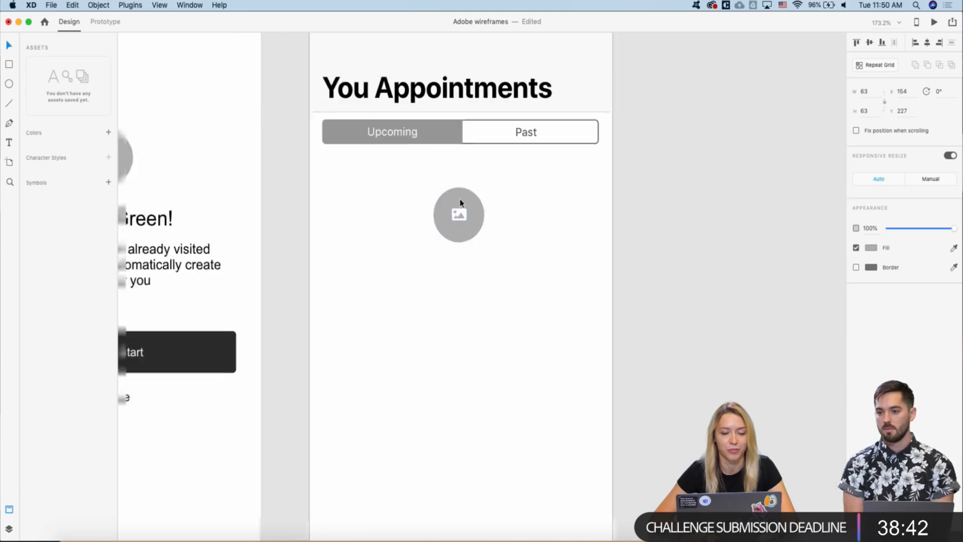
{"action": "scroll", "coordinate": [460, 200], "scroll_direction": "down", "scroll_amount": 5}
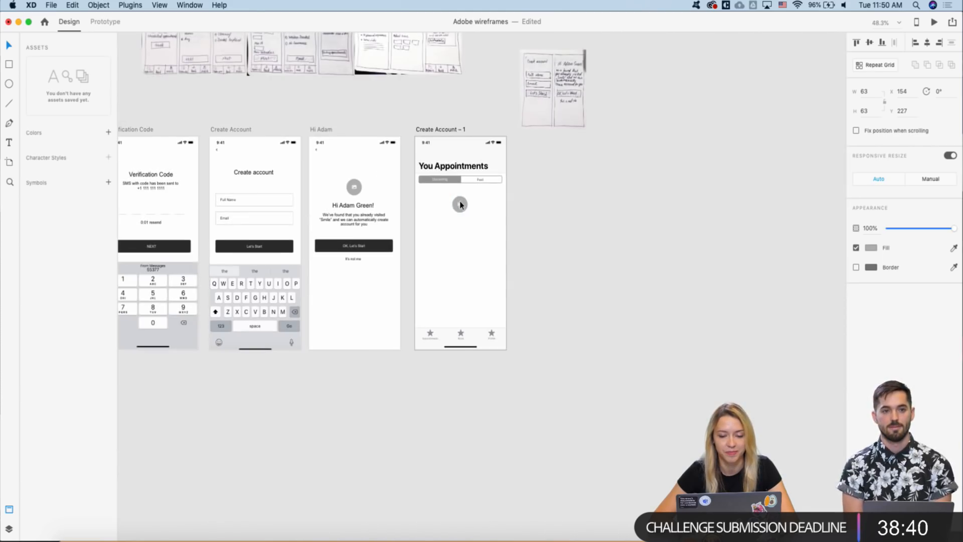
{"action": "left_click_drag", "start_coordinate": [459, 199], "coordinate": [459, 219]}
- Move the hand-drawn appointments sketch beside the You Appointments screen
{"action": "scroll", "coordinate": [459, 219], "scroll_direction": "up", "scroll_amount": 3}
{"action": "scroll", "coordinate": [458, 219], "scroll_direction": "left", "scroll_amount": 3}
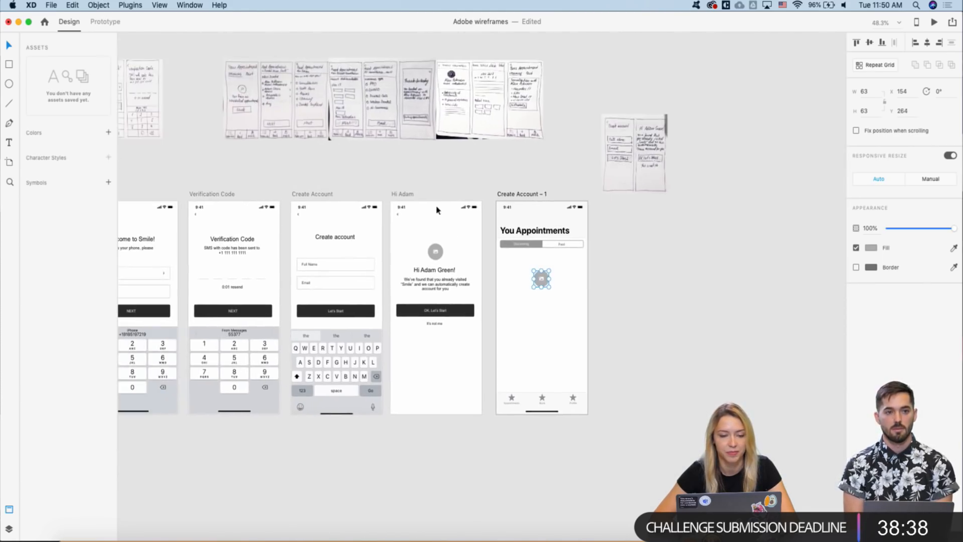
{"action": "mouse_move", "coordinate": [249, 103]}
{"action": "left_mouse_down"}
{"action": "mouse_move", "coordinate": [543, 243]}
{"action": "mouse_move", "coordinate": [646, 256]}
{"action": "left_mouse_up"}
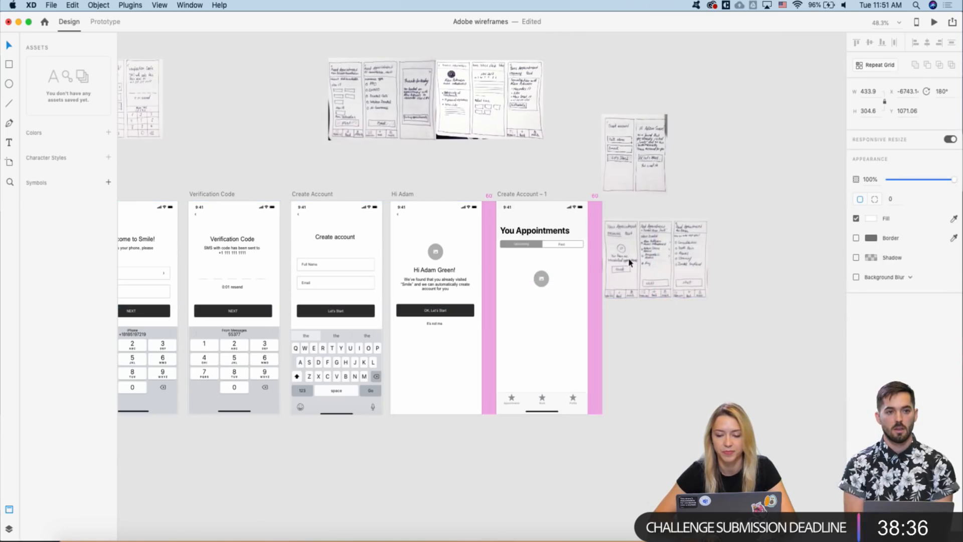
- Copy Hi Adam's 'We've found that you already visited Smile…' paragraph below the placeholder icon
{"action": "scroll", "coordinate": [506, 282], "scroll_direction": "up", "scroll_amount": 4}
{"action": "scroll", "coordinate": [506, 286], "scroll_direction": "up", "scroll_amount": 4}
{"action": "scroll", "coordinate": [477, 277], "scroll_direction": "right", "scroll_amount": 2}
{"action": "left_click", "coordinate": [244, 251]}
{"action": "key", "text": "cmd+c"}
{"action": "left_click", "coordinate": [438, 275]}
{"action": "key", "text": "cmd+v"}
{"action": "left_click_drag", "start_coordinate": [450, 252], "coordinate": [444, 290]}
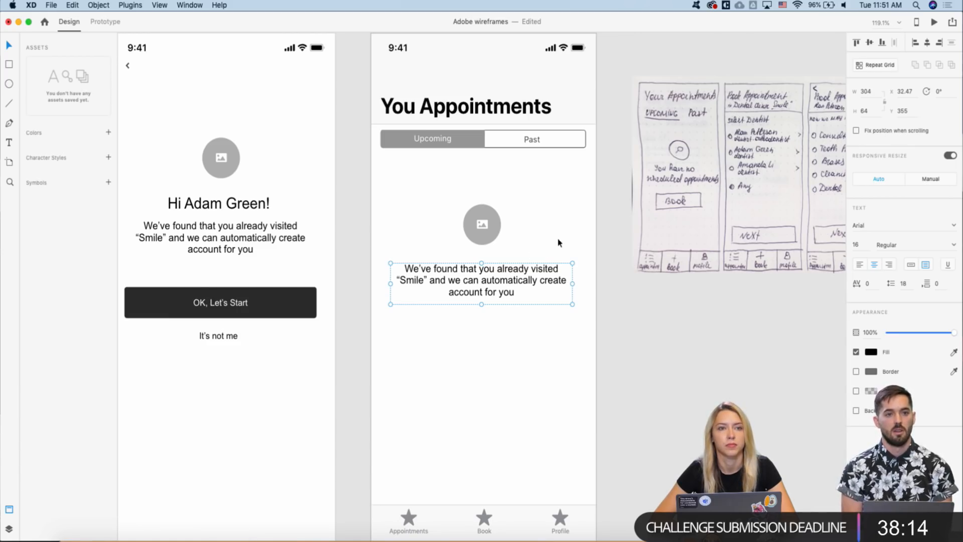
- Delete the pasted paragraph's text and begin the empty-state message with 'Y'
{"action": "double_click", "coordinate": [511, 276]}
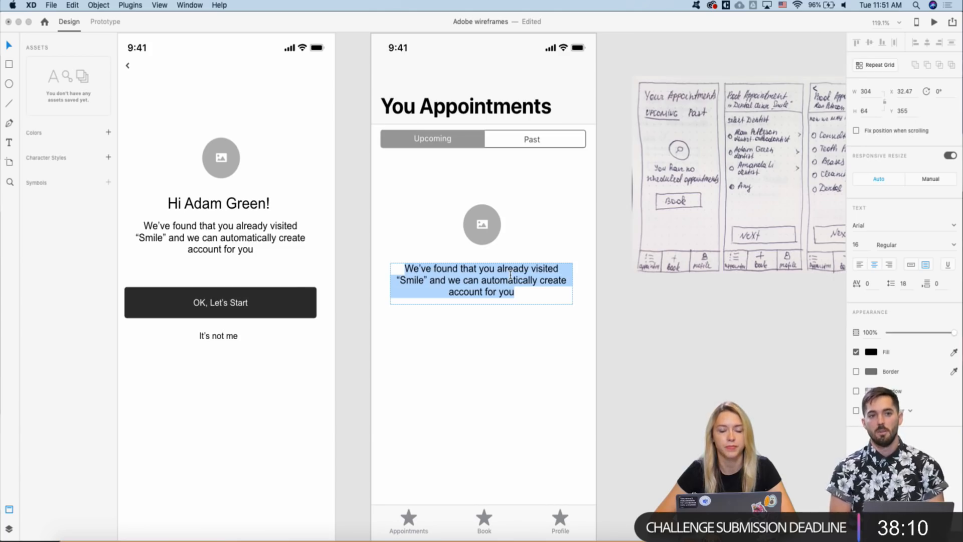
{"action": "key", "text": "Escape"}
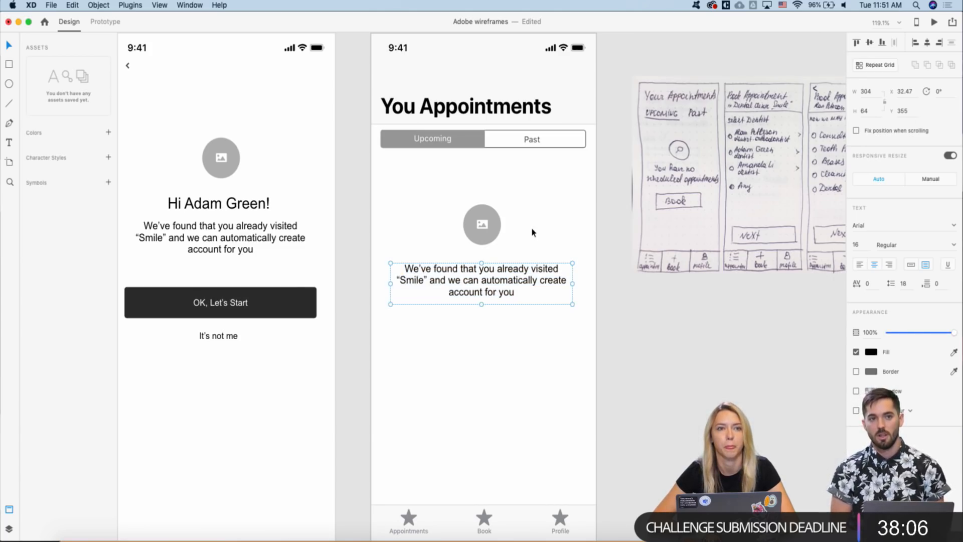
{"action": "double_click", "coordinate": [482, 274]}
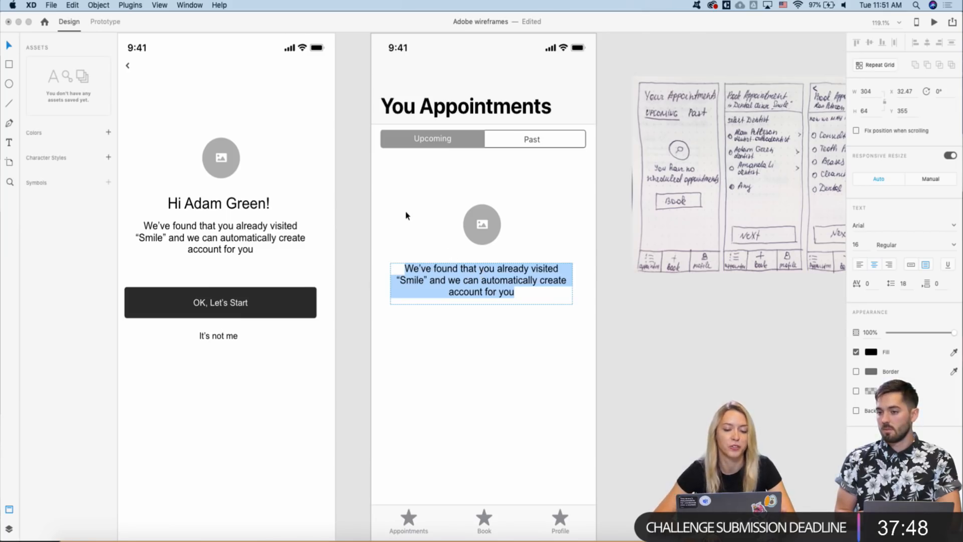
{"action": "key", "text": "Escape"}
{"action": "scroll", "coordinate": [406, 214], "scroll_direction": "right", "scroll_amount": 3}
{"action": "scroll", "coordinate": [406, 214], "scroll_direction": "down", "scroll_amount": 1}
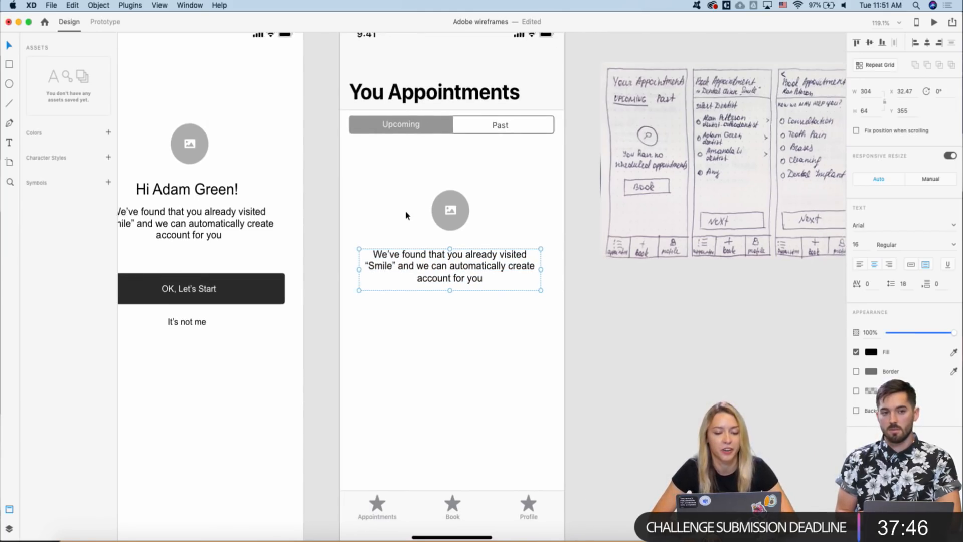
{"action": "double_click", "coordinate": [410, 264]}
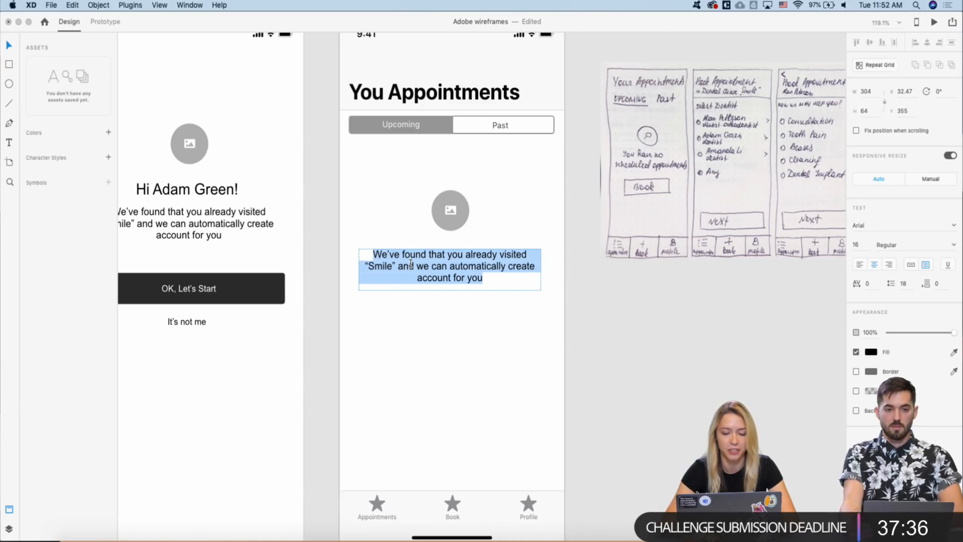
{"action": "key", "text": "BackSpace"}
{"action": "type", "text": "Y"}
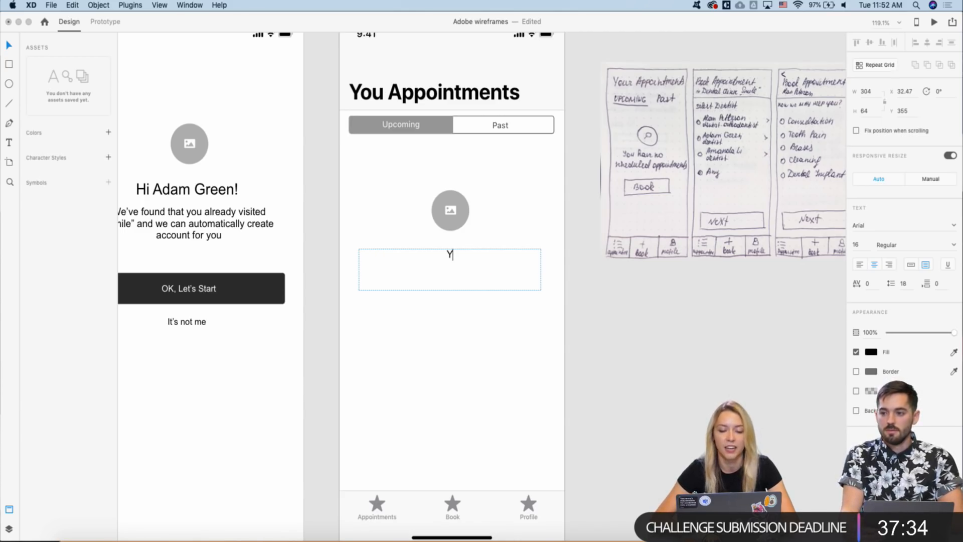
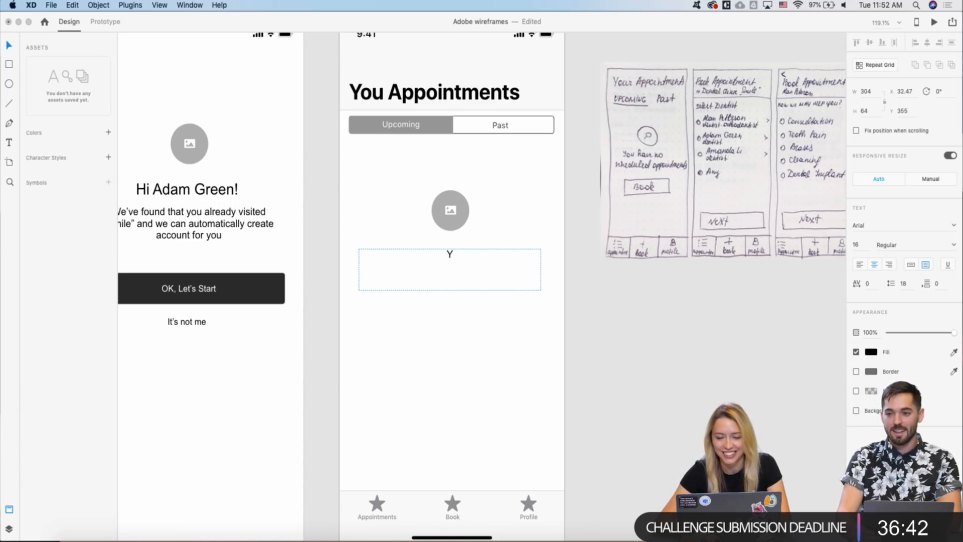
- Complete the empty-state text so it reads 'You have no scheduled appointments'
{"action": "type", "text": "o"}
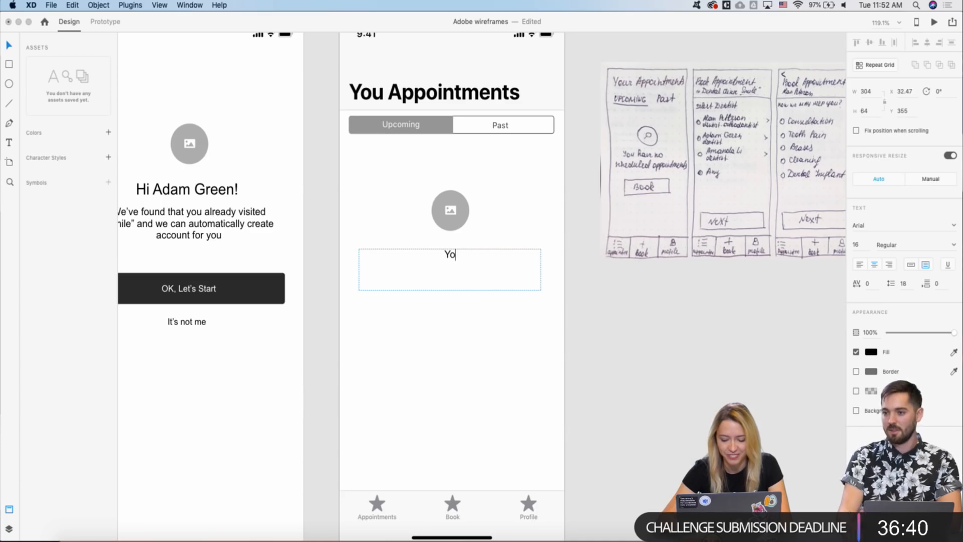
{"action": "type", "text": "u hav"}
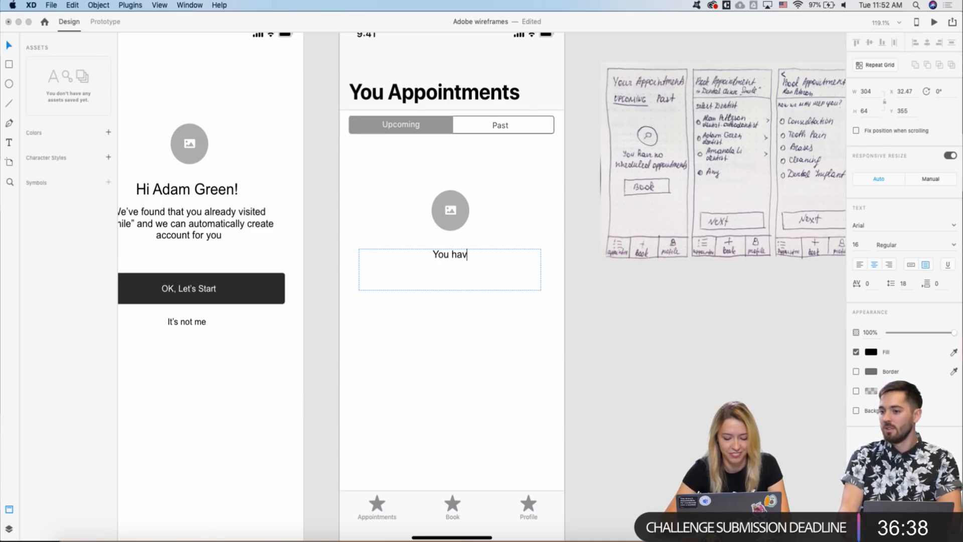
{"action": "type", "text": "e n"}
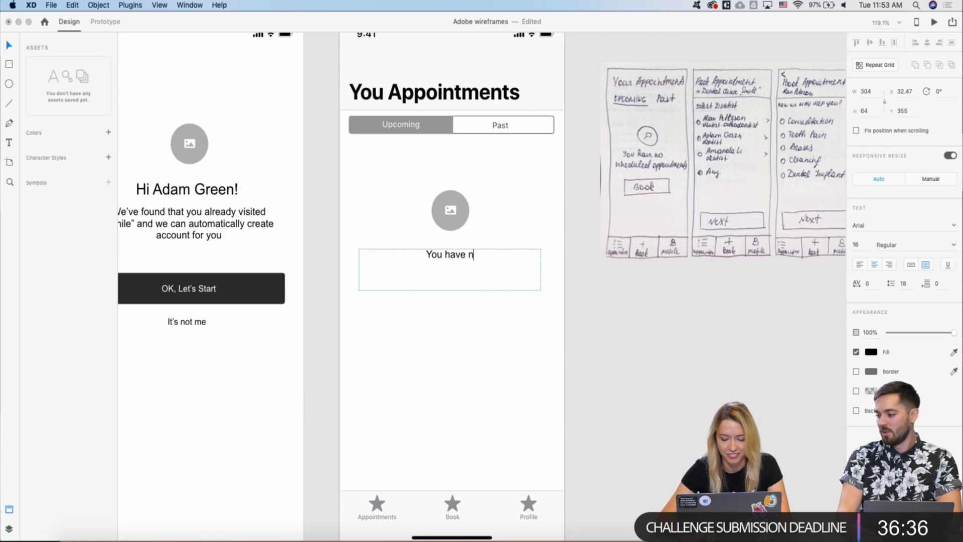
{"action": "type", "text": "o s"}
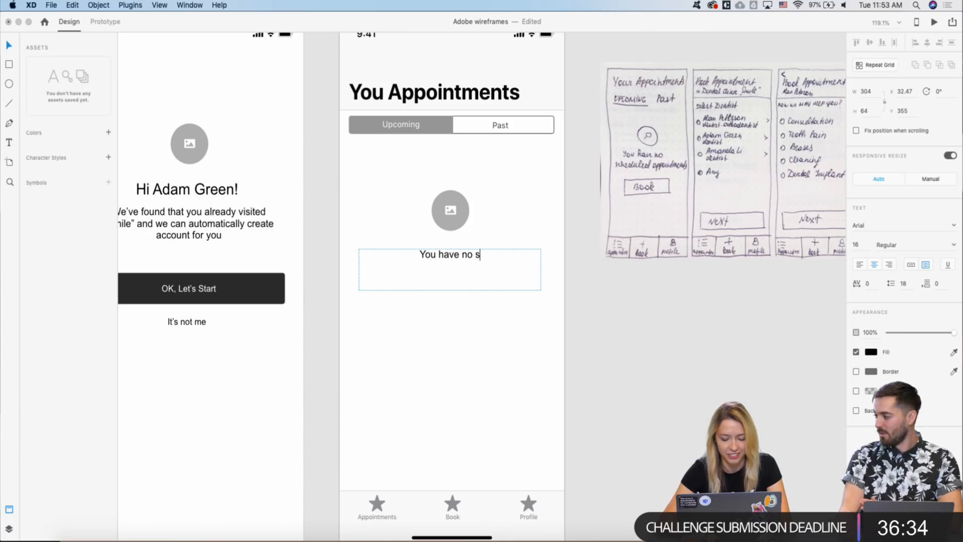
{"action": "type", "text": "che"}
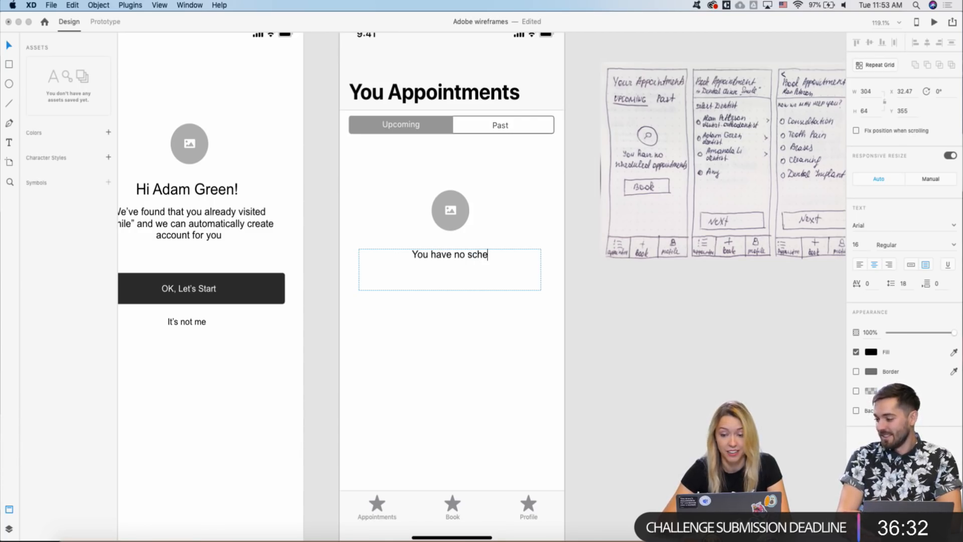
{"action": "type", "text": "duled"}
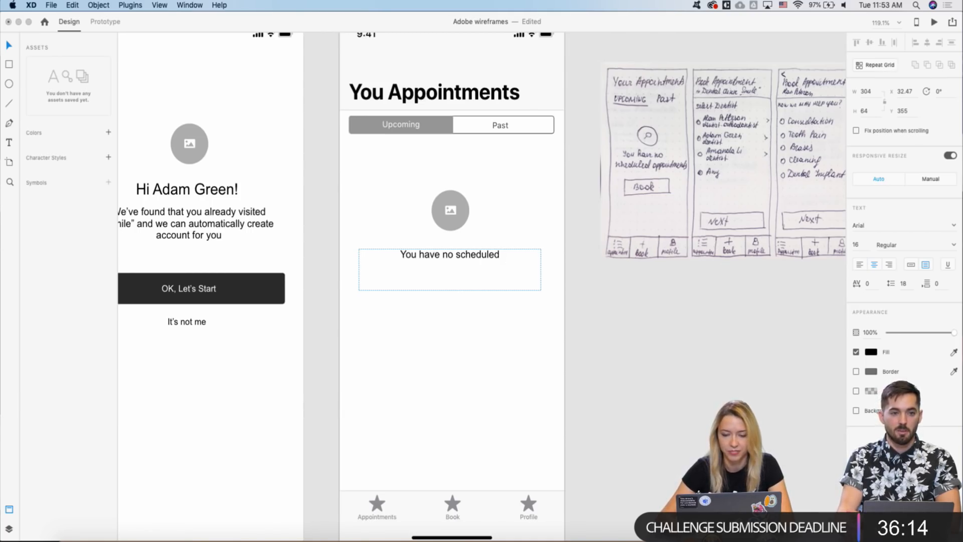
{"action": "type", "text": "appointments"}
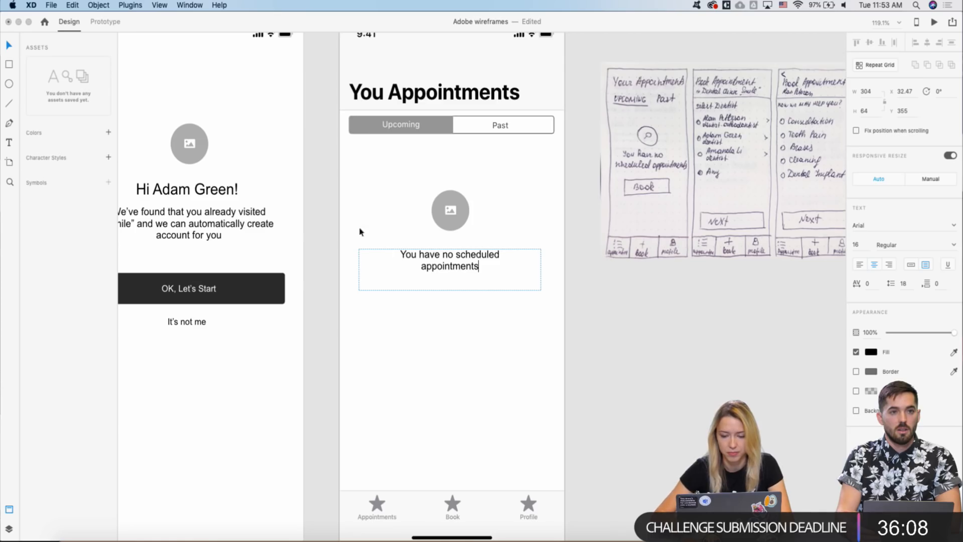
{"action": "key", "text": "Escape"}
- Select the outlined NORMAL button on the UI kit's buttons artboard
{"action": "scroll", "coordinate": [401, 218], "scroll_direction": "down", "scroll_amount": 5}
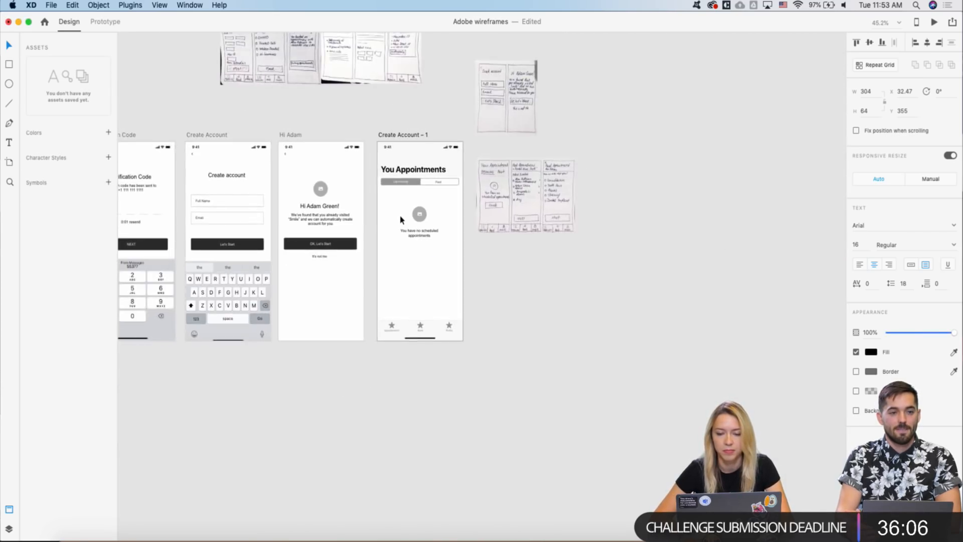
{"action": "scroll", "coordinate": [401, 219], "scroll_direction": "up", "scroll_amount": 10}
{"action": "scroll", "coordinate": [401, 220], "scroll_direction": "down", "scroll_amount": 6}
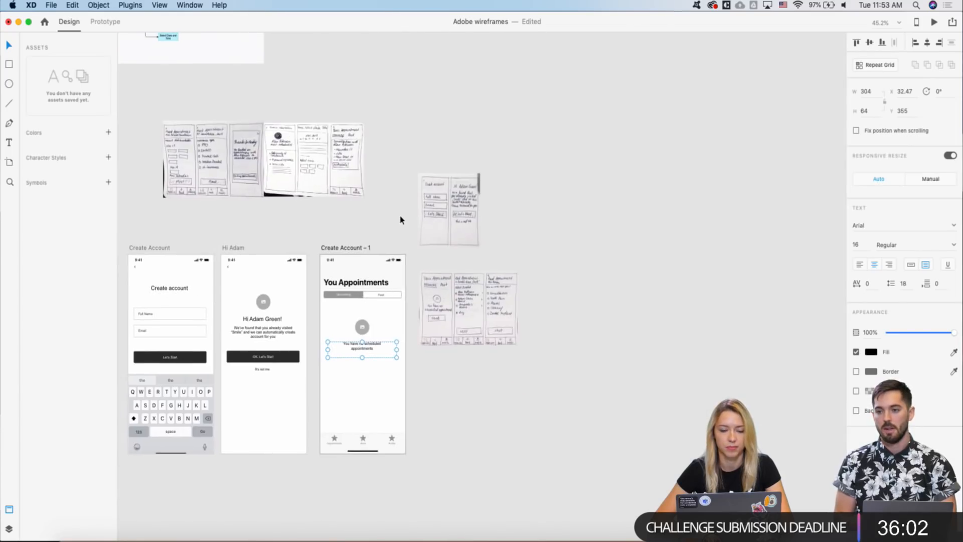
{"action": "scroll", "coordinate": [401, 219], "scroll_direction": "down", "scroll_amount": 3}
{"action": "scroll", "coordinate": [402, 219], "scroll_direction": "up", "scroll_amount": 8}
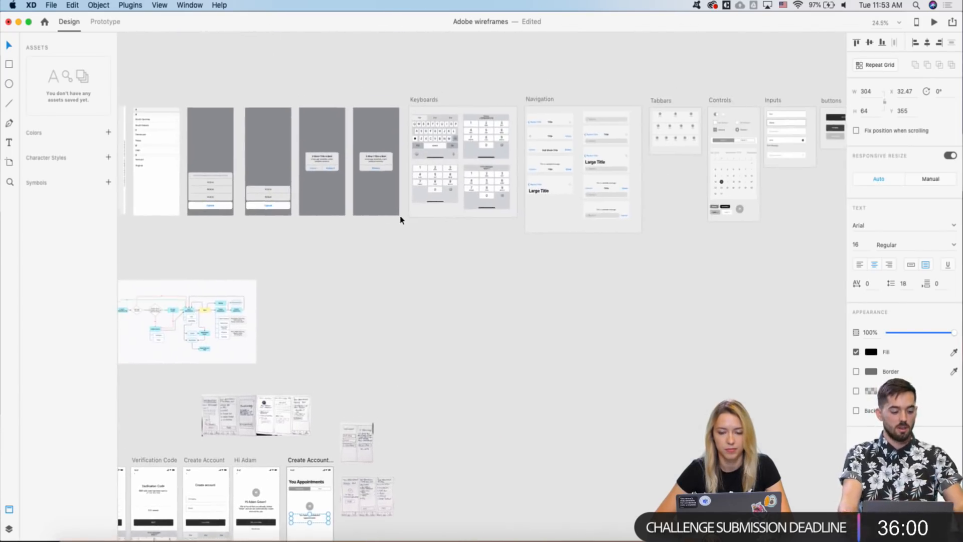
{"action": "scroll", "coordinate": [688, 191], "scroll_direction": "up", "scroll_amount": 5}
{"action": "scroll", "coordinate": [667, 165], "scroll_direction": "right", "scroll_amount": 2}
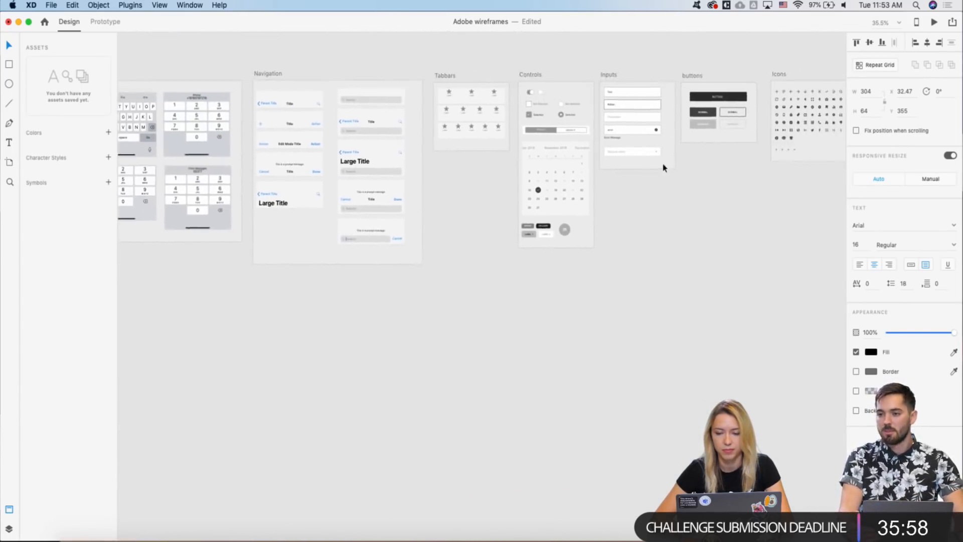
{"action": "scroll", "coordinate": [664, 168], "scroll_direction": "up", "scroll_amount": 4}
{"action": "double_click", "coordinate": [717, 119]}
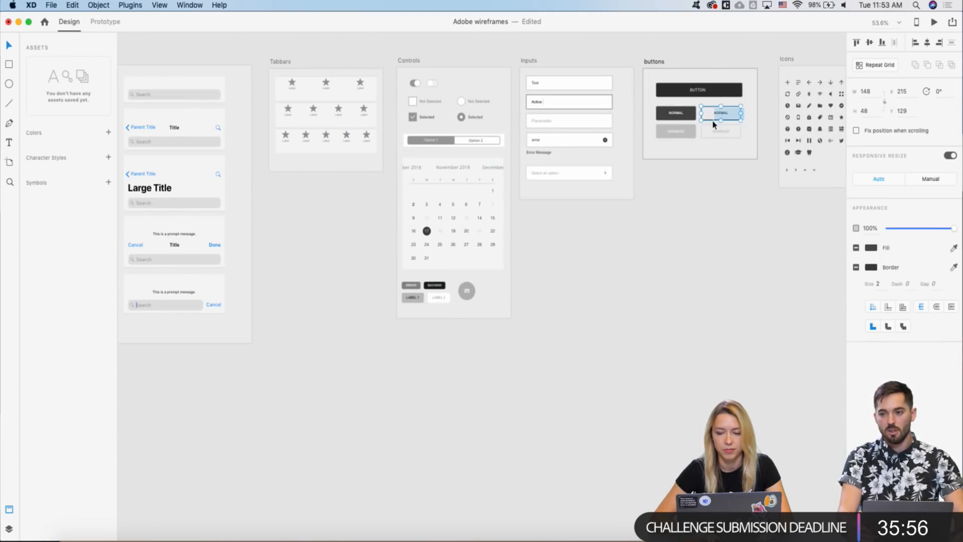
- Paste the NORMAL button onto the You Appointments screen, where it lands over the Past tab
{"action": "scroll", "coordinate": [574, 184], "scroll_direction": "down", "scroll_amount": 10}
{"action": "scroll", "coordinate": [574, 184], "scroll_direction": "left", "scroll_amount": 5}
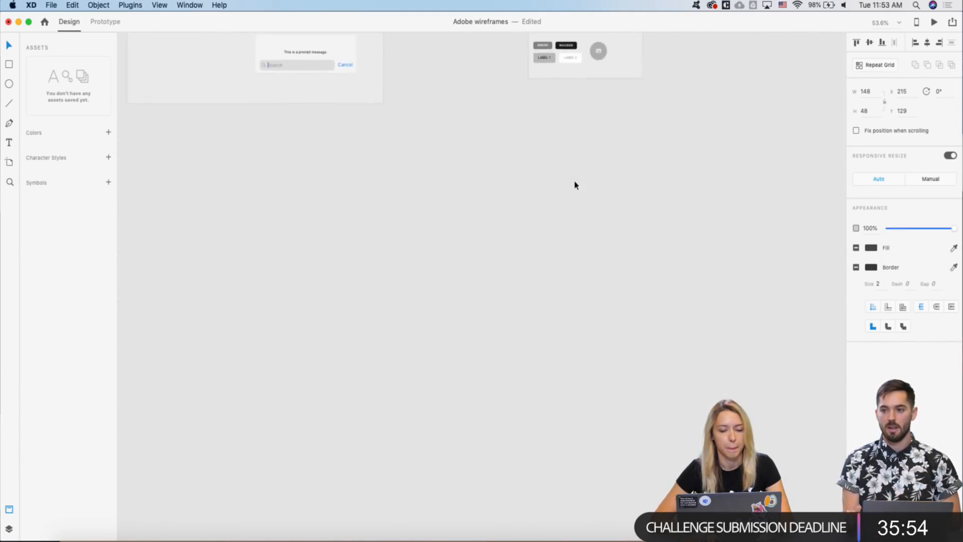
{"action": "scroll", "coordinate": [575, 186], "scroll_direction": "down", "scroll_amount": 6}
{"action": "scroll", "coordinate": [574, 187], "scroll_direction": "left", "scroll_amount": 5}
{"action": "scroll", "coordinate": [574, 187], "scroll_direction": "down", "scroll_amount": 3}
{"action": "scroll", "coordinate": [574, 187], "scroll_direction": "down", "scroll_amount": 5}
{"action": "scroll", "coordinate": [317, 352], "scroll_direction": "up", "scroll_amount": 6}
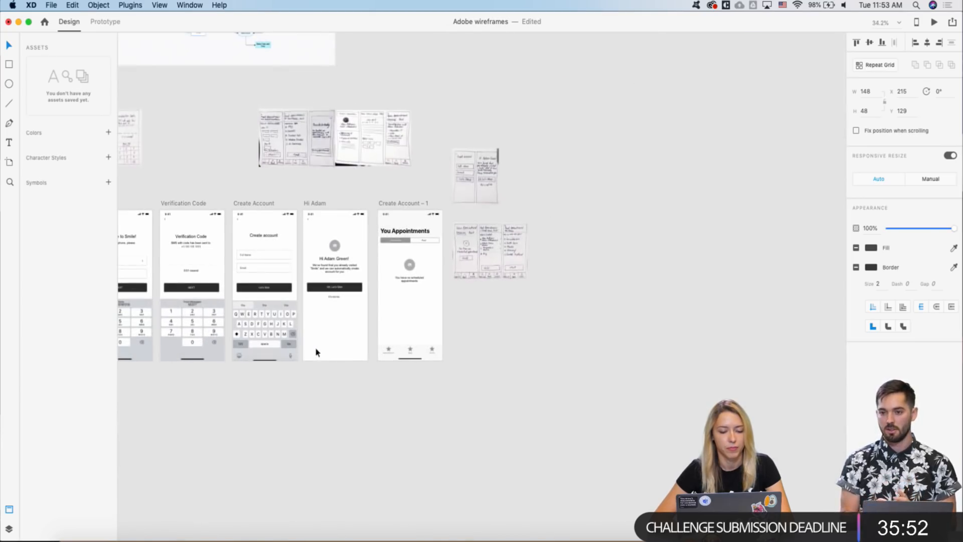
{"action": "left_click", "coordinate": [386, 208]}
{"action": "left_click", "coordinate": [426, 240]}
{"action": "scroll", "coordinate": [399, 275], "scroll_direction": "up", "scroll_amount": 6}
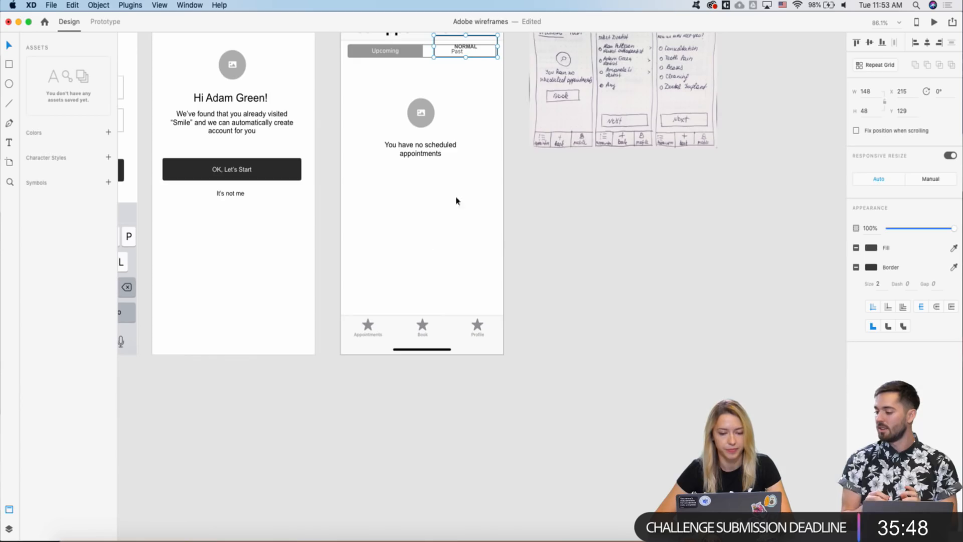
- Move the pasted button below the empty-state message and relabel it 'BOOK'
{"action": "left_click_drag", "start_coordinate": [469, 48], "coordinate": [422, 188]}
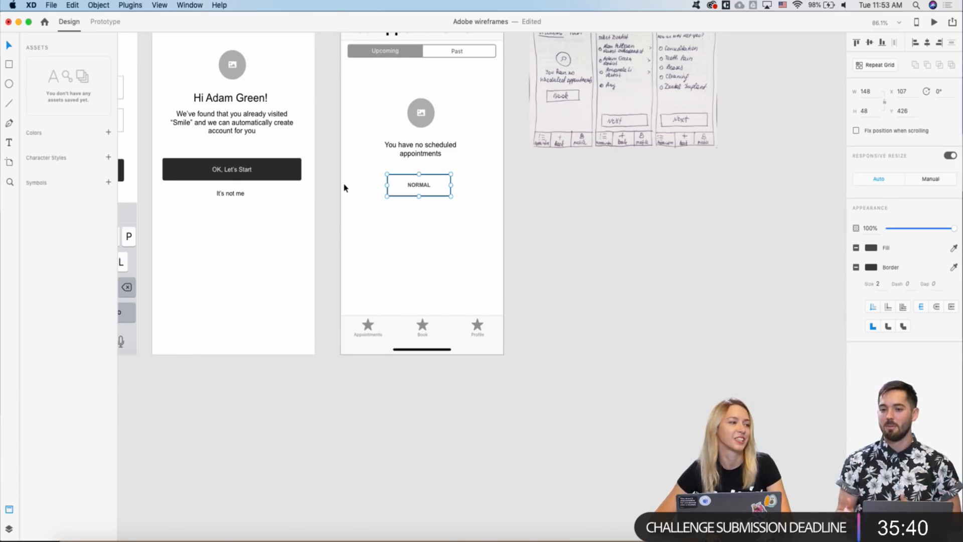
{"action": "double_click", "coordinate": [421, 186]}
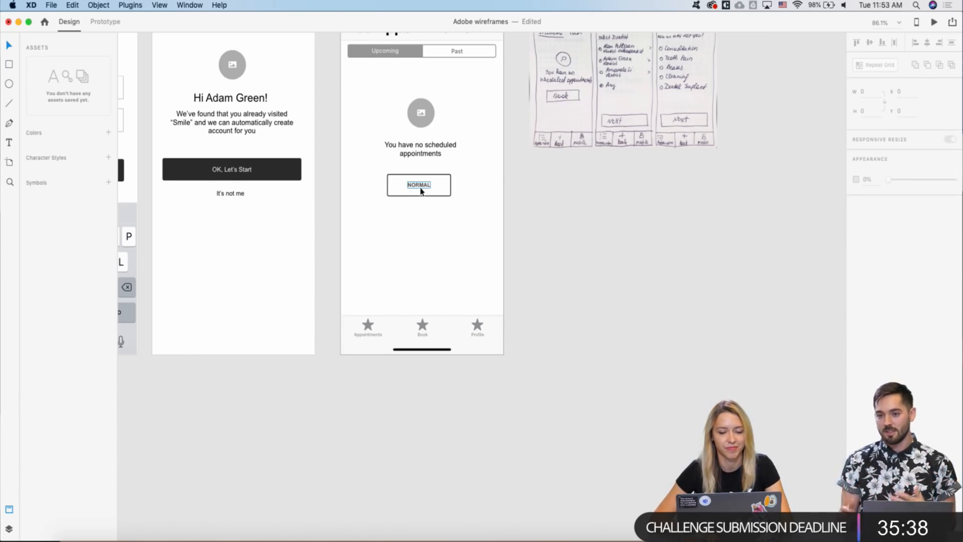
{"action": "double_click", "coordinate": [421, 186]}
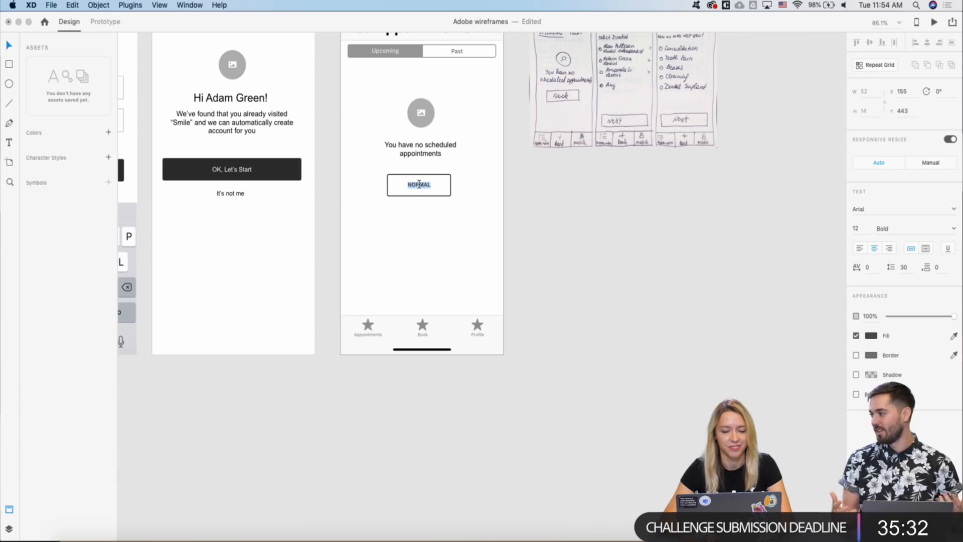
{"action": "type", "text": "BOK"}
{"action": "key", "text": "BackSpace"}
{"action": "type", "text": "OK"}
{"action": "key", "text": "Escape"}
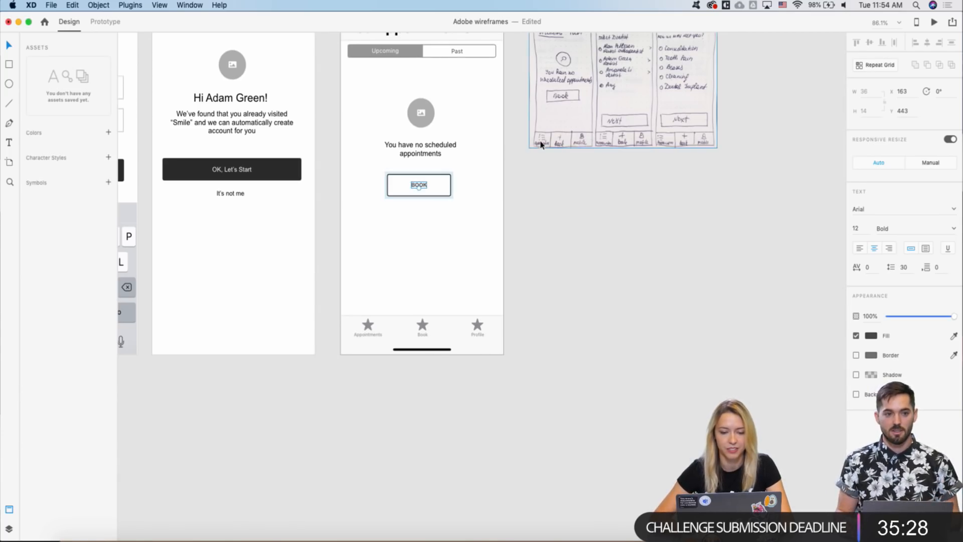
- Shorten the empty-state message's text box to fit its text
{"action": "left_click", "coordinate": [354, 170]}
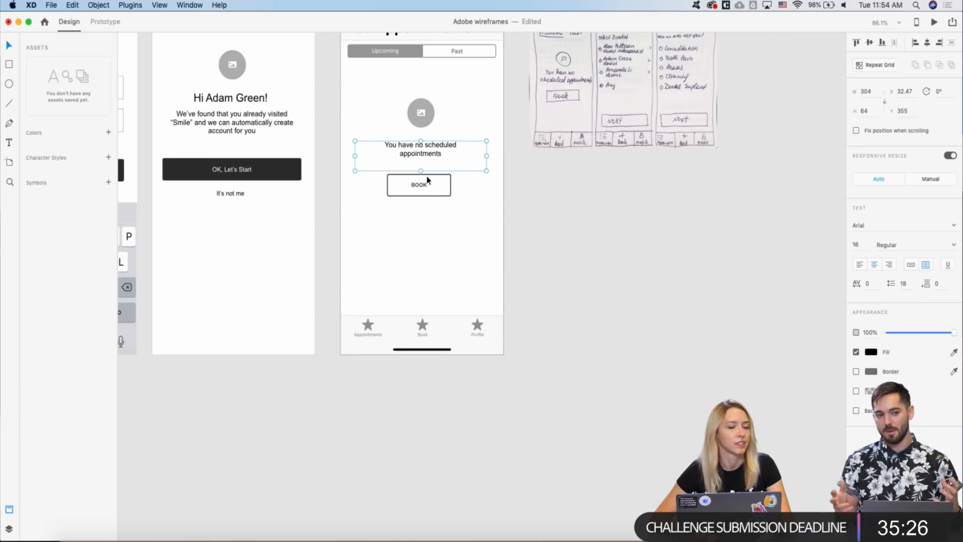
{"action": "left_click_drag", "start_coordinate": [421, 170], "coordinate": [420, 160]}
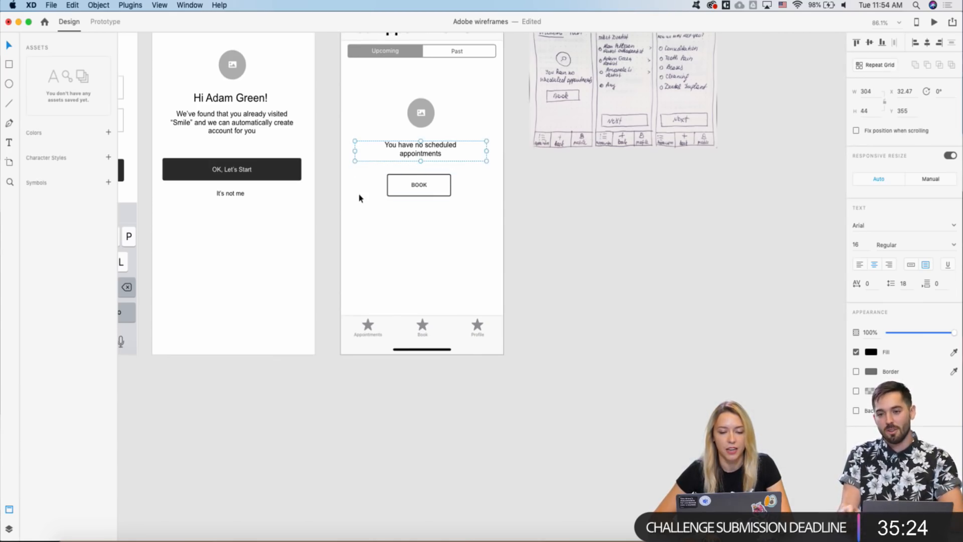
{"action": "left_click", "coordinate": [358, 196]}
{"action": "scroll", "coordinate": [358, 196], "scroll_direction": "down", "scroll_amount": 3}
{"action": "scroll", "coordinate": [358, 196], "scroll_direction": "up", "scroll_amount": 3}
{"action": "scroll", "coordinate": [358, 199], "scroll_direction": "down", "scroll_amount": 3}
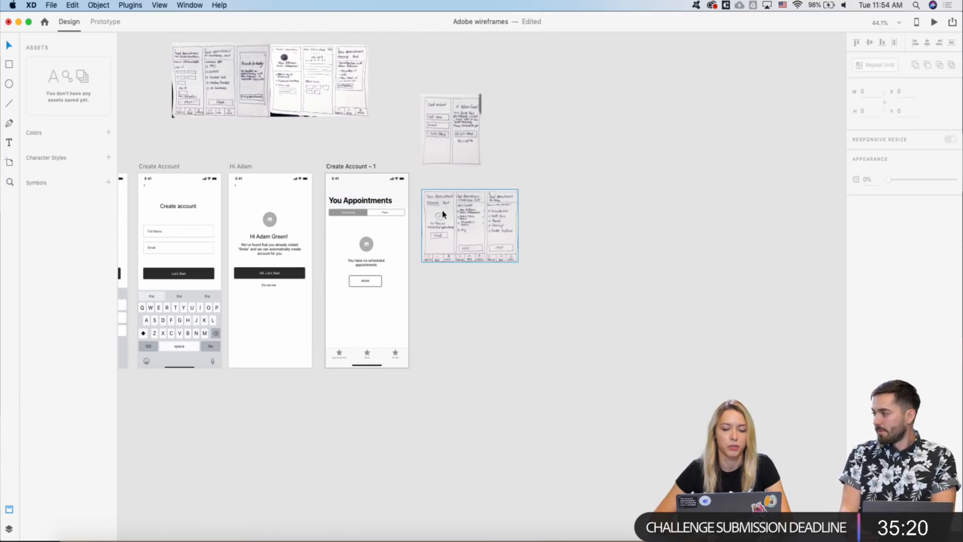
- Place the appointments sketch right of the account sketch and review the Create Account – 1 screen
{"action": "mouse_move", "coordinate": [442, 214]}
{"action": "left_mouse_down"}
{"action": "mouse_move", "coordinate": [477, 180]}
{"action": "mouse_move", "coordinate": [505, 119]}
{"action": "left_mouse_up"}
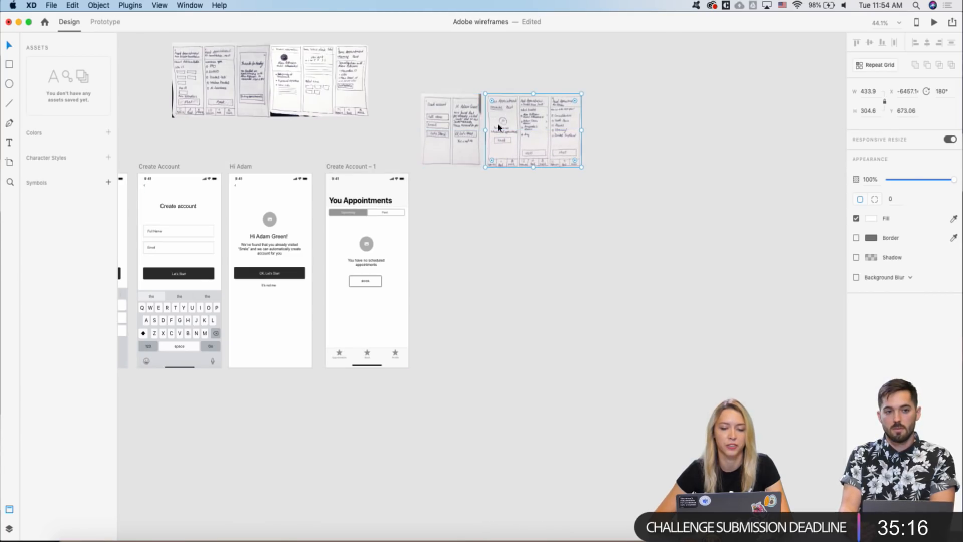
{"action": "left_click", "coordinate": [333, 169]}
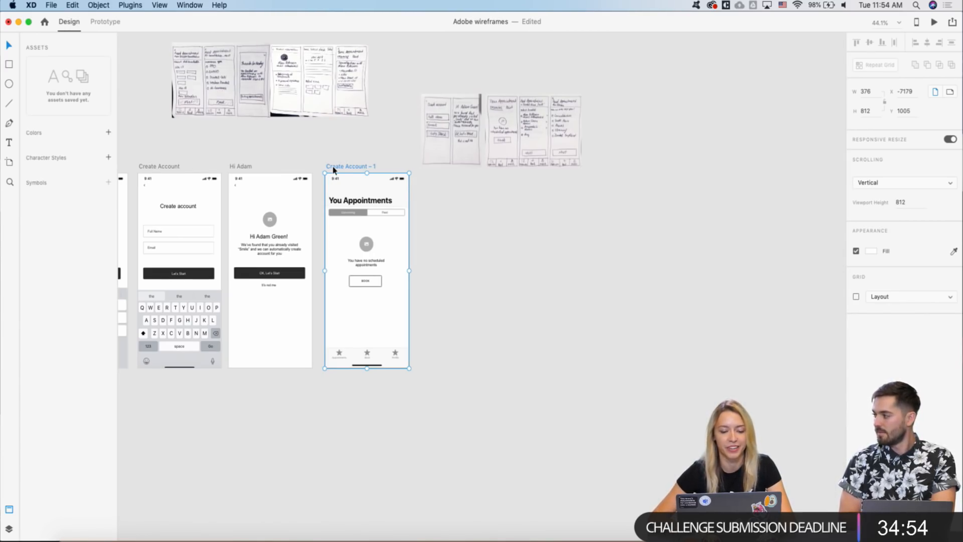
{"action": "scroll", "coordinate": [327, 246], "scroll_direction": "up", "scroll_amount": 5}
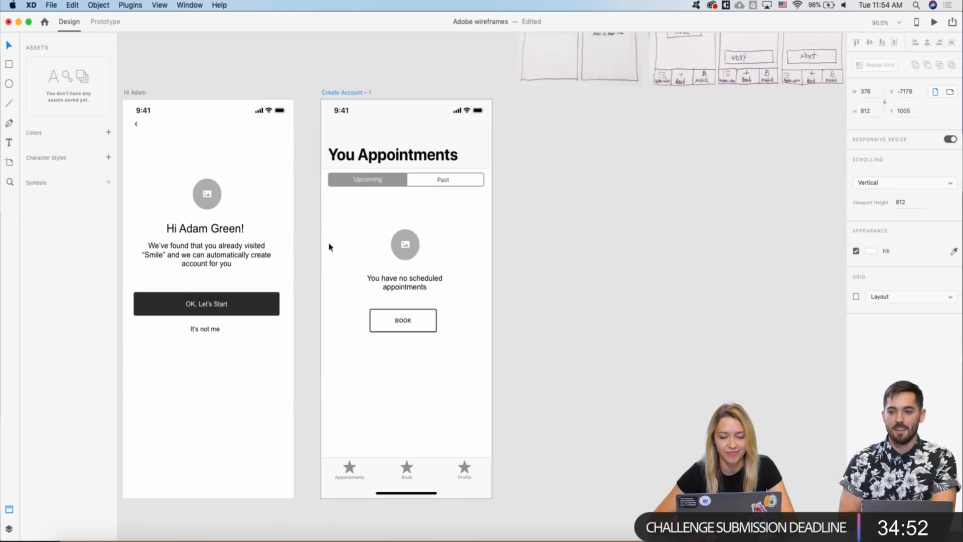
{"action": "scroll", "coordinate": [329, 246], "scroll_direction": "up", "scroll_amount": 2}
{"action": "scroll", "coordinate": [329, 246], "scroll_direction": "down", "scroll_amount": 10}
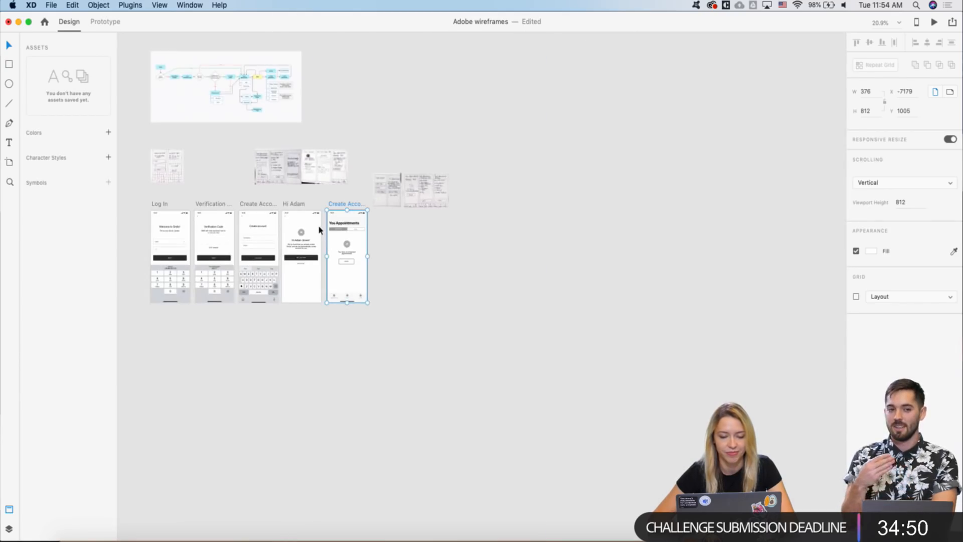
{"action": "scroll", "coordinate": [319, 228], "scroll_direction": "up", "scroll_amount": 6}
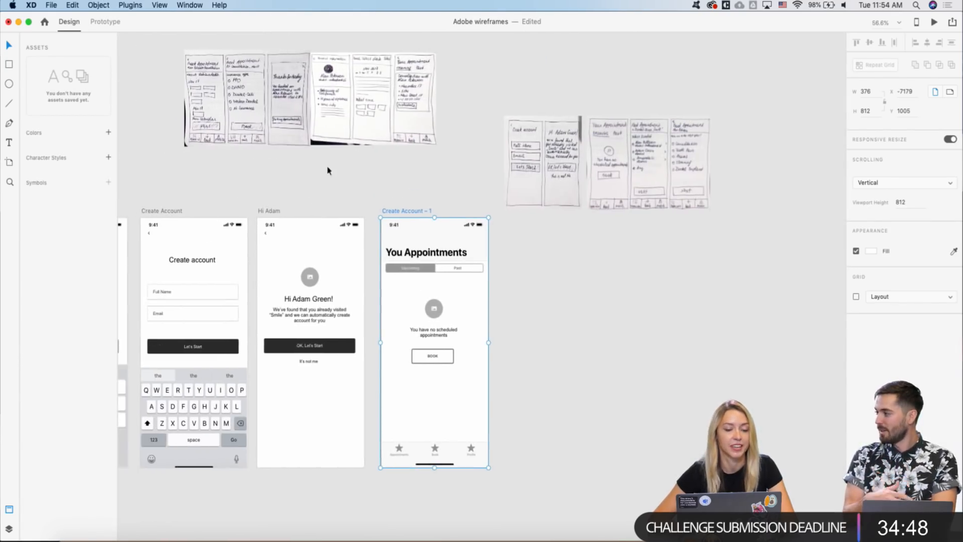
{"action": "scroll", "coordinate": [281, 97], "scroll_direction": "up", "scroll_amount": 3}
{"action": "scroll", "coordinate": [281, 98], "scroll_direction": "down", "scroll_amount": 2}
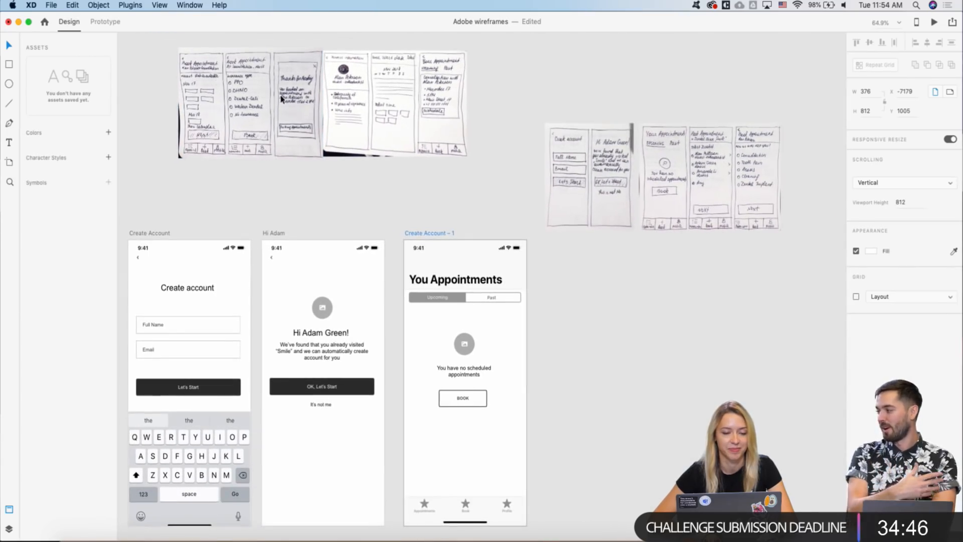
{"action": "scroll", "coordinate": [301, 106], "scroll_direction": "down", "scroll_amount": 3}
{"action": "scroll", "coordinate": [301, 105], "scroll_direction": "right", "scroll_amount": 3}
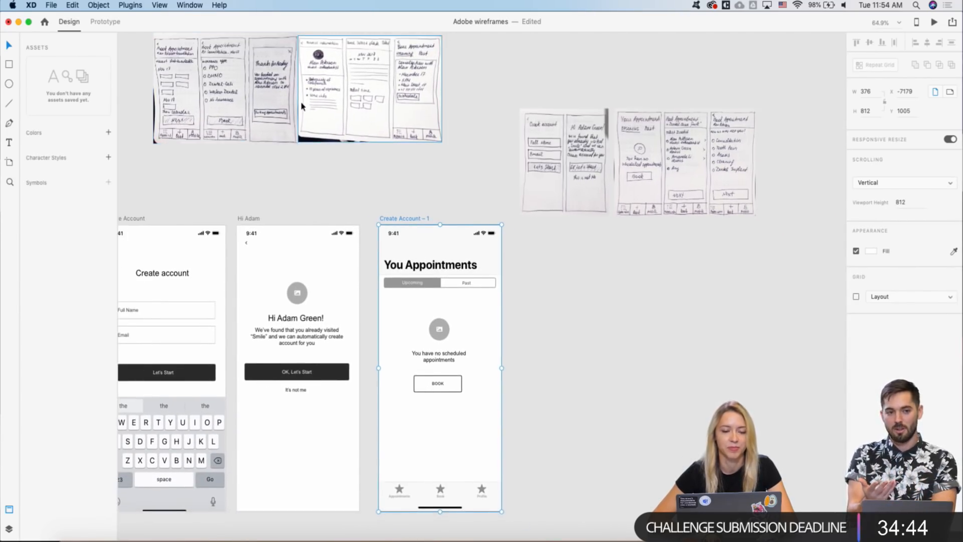
{"action": "scroll", "coordinate": [373, 150], "scroll_direction": "down", "scroll_amount": 3}
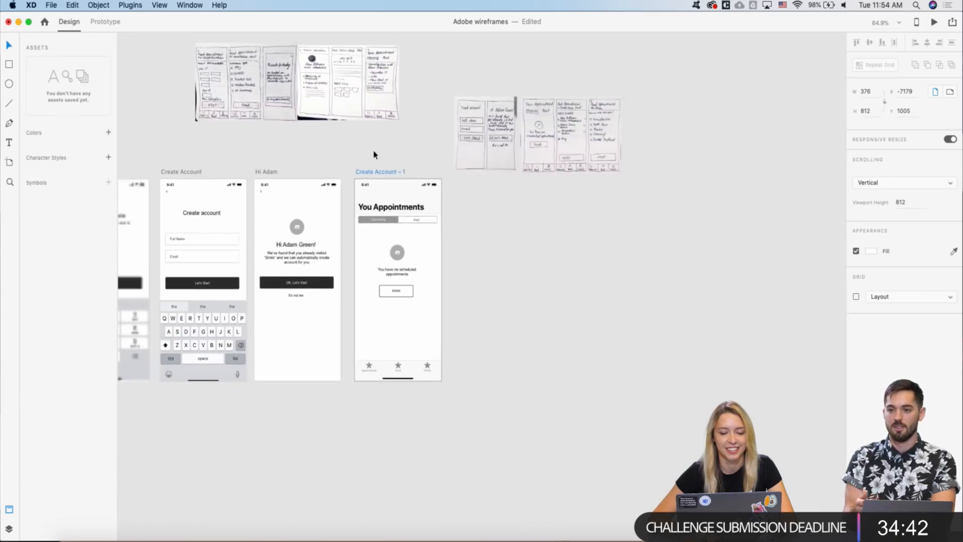
{"action": "scroll", "coordinate": [401, 125], "scroll_direction": "left", "scroll_amount": 3}
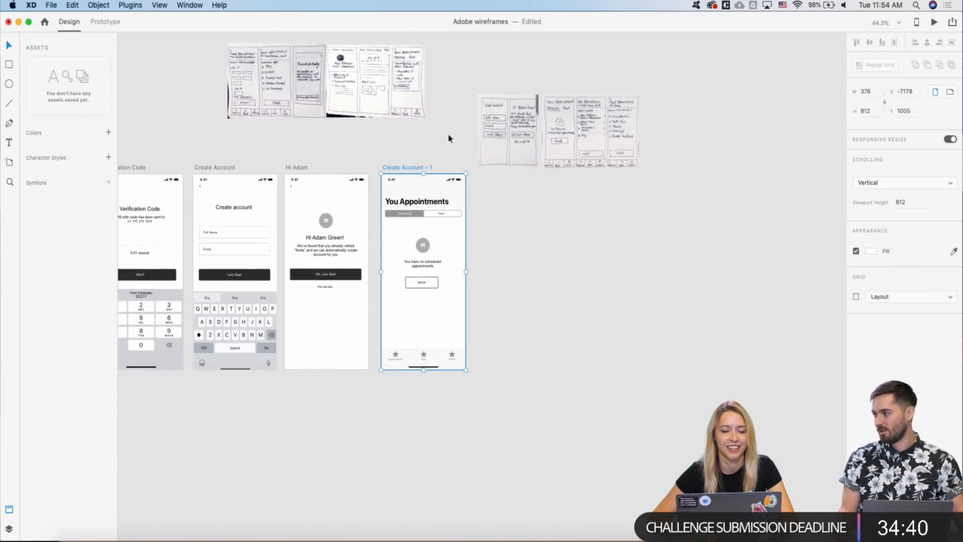
- Raise the two right-hand sketch images level with the other paper sketches
{"action": "left_click", "coordinate": [293, 95]}
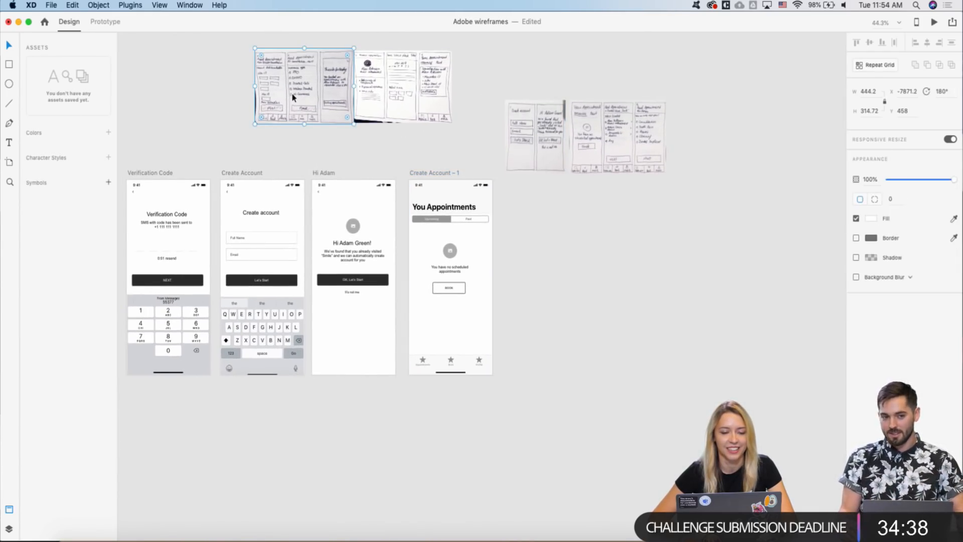
{"action": "scroll", "coordinate": [292, 95], "scroll_direction": "up", "scroll_amount": 1}
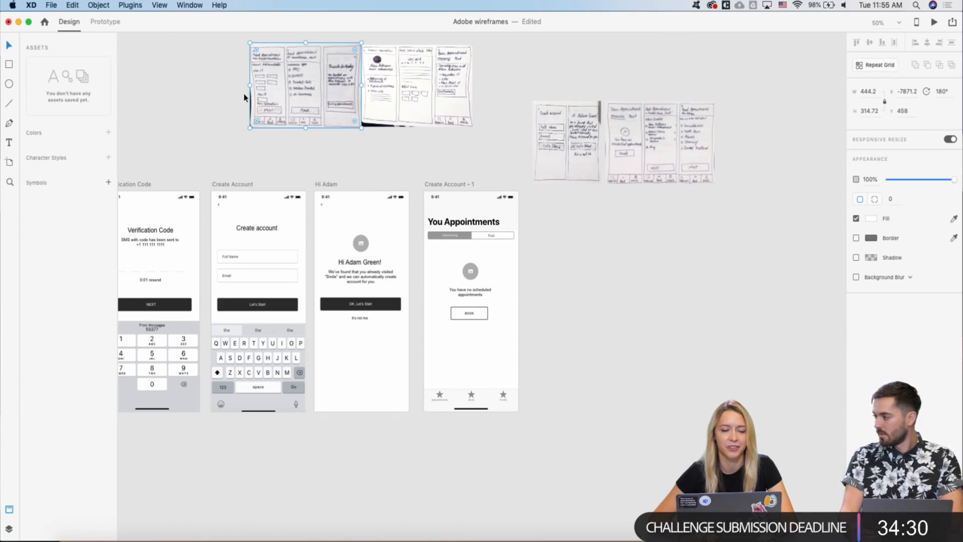
{"action": "scroll", "coordinate": [261, 68], "scroll_direction": "up", "scroll_amount": 5}
{"action": "scroll", "coordinate": [260, 68], "scroll_direction": "down", "scroll_amount": 3}
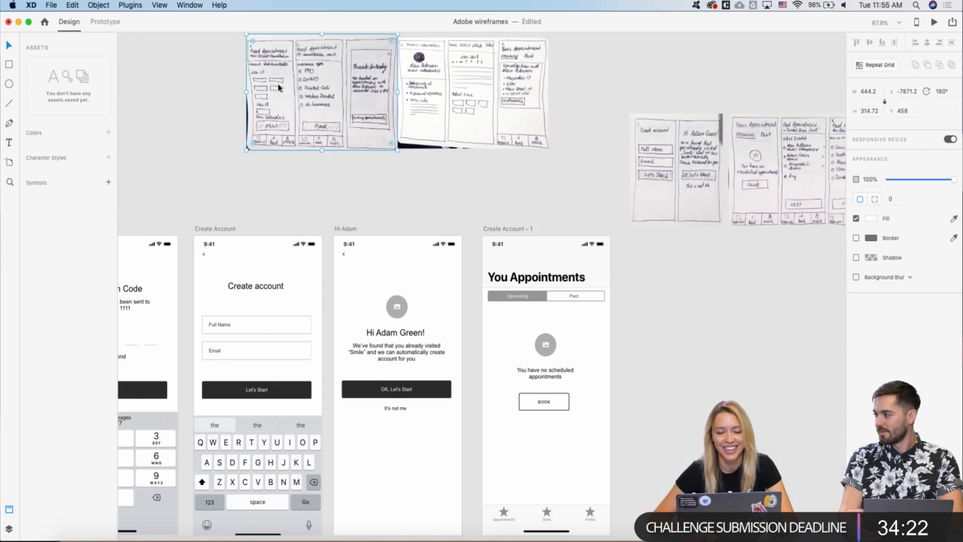
{"action": "scroll", "coordinate": [278, 87], "scroll_direction": "down", "scroll_amount": 3}
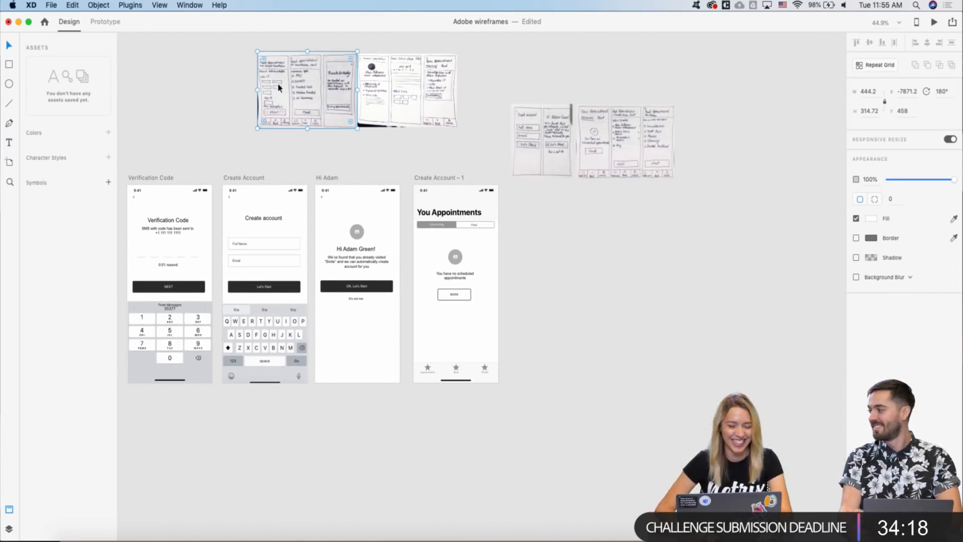
{"action": "scroll", "coordinate": [242, 77], "scroll_direction": "up", "scroll_amount": 3}
{"action": "scroll", "coordinate": [254, 73], "scroll_direction": "down", "scroll_amount": 3}
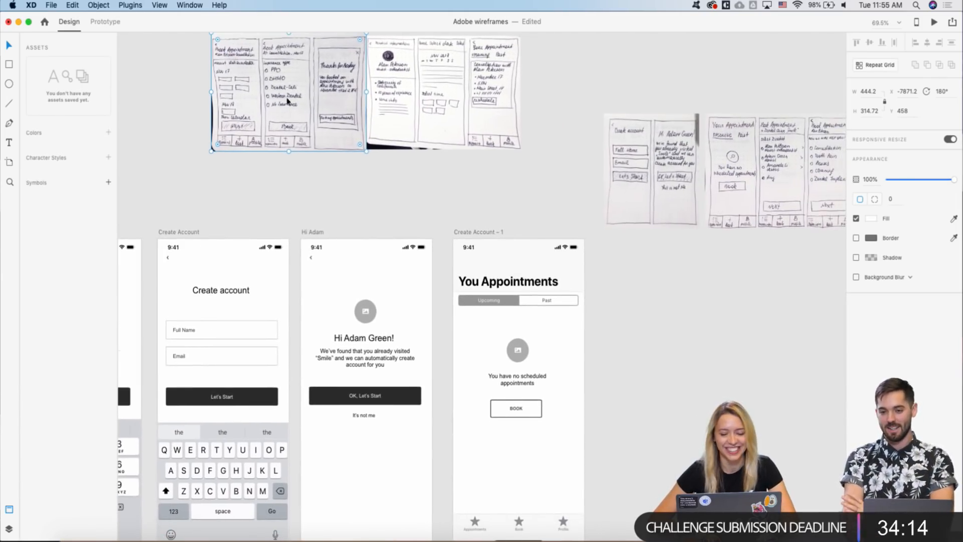
{"action": "scroll", "coordinate": [253, 102], "scroll_direction": "up", "scroll_amount": 3}
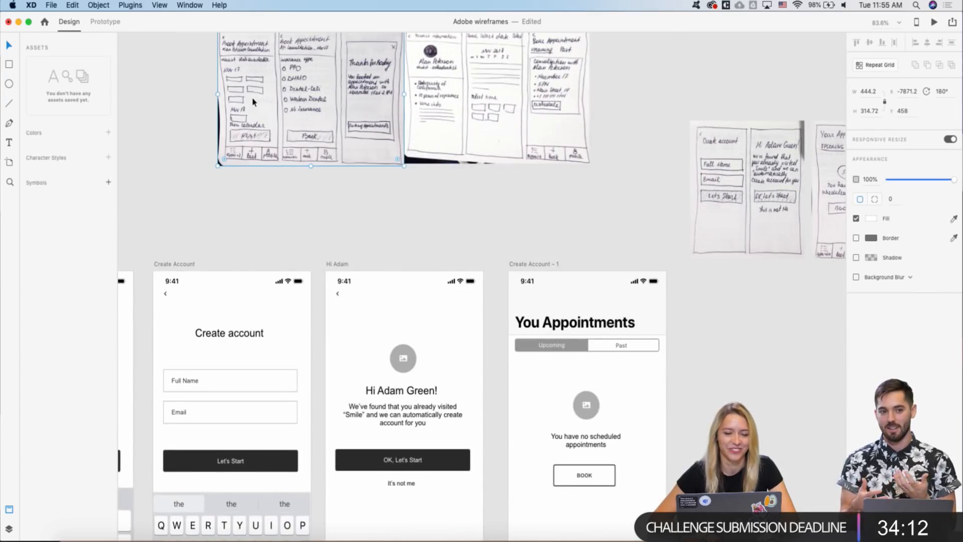
{"action": "scroll", "coordinate": [421, 205], "scroll_direction": "up", "scroll_amount": 2}
{"action": "scroll", "coordinate": [421, 204], "scroll_direction": "right", "scroll_amount": 2}
{"action": "scroll", "coordinate": [421, 204], "scroll_direction": "down", "scroll_amount": 3}
{"action": "scroll", "coordinate": [386, 176], "scroll_direction": "down", "scroll_amount": 2}
{"action": "scroll", "coordinate": [339, 93], "scroll_direction": "up", "scroll_amount": 3}
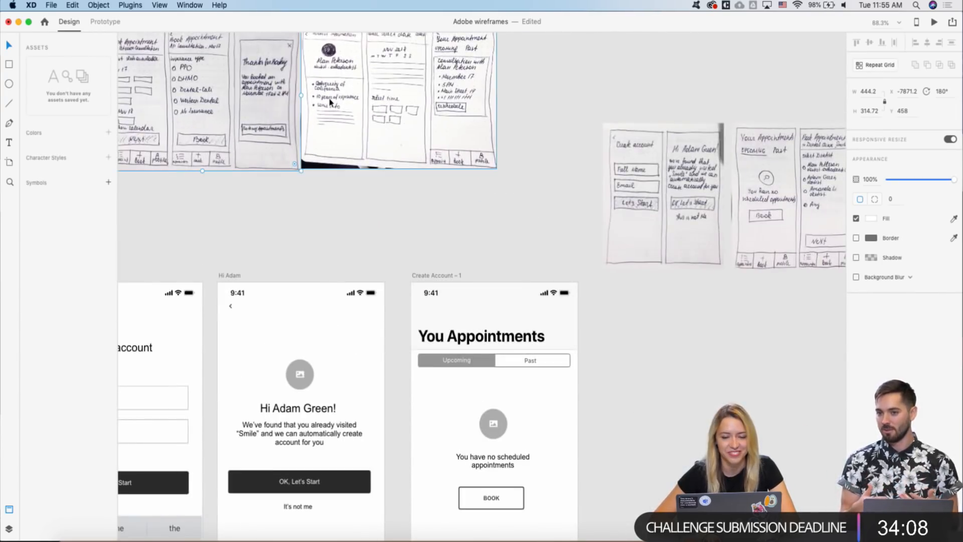
{"action": "scroll", "coordinate": [386, 203], "scroll_direction": "down", "scroll_amount": 1}
{"action": "scroll", "coordinate": [386, 203], "scroll_direction": "down", "scroll_amount": 2}
{"action": "left_click", "coordinate": [517, 183]}
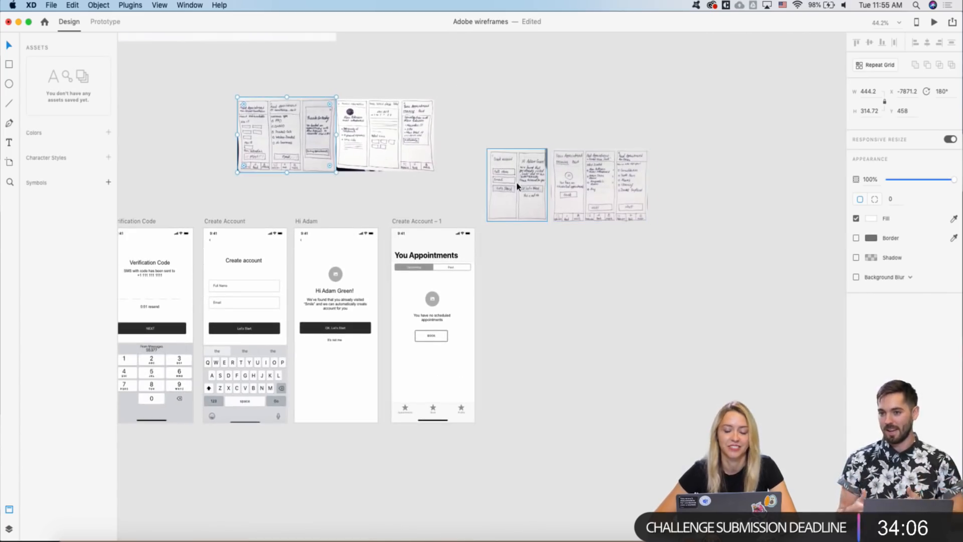
{"action": "left_click", "coordinate": [588, 195], "text": "shift"}
{"action": "left_click_drag", "start_coordinate": [588, 191], "coordinate": [582, 157]}
{"action": "right_click", "coordinate": [582, 157]}
{"action": "left_click", "coordinate": [518, 228]}
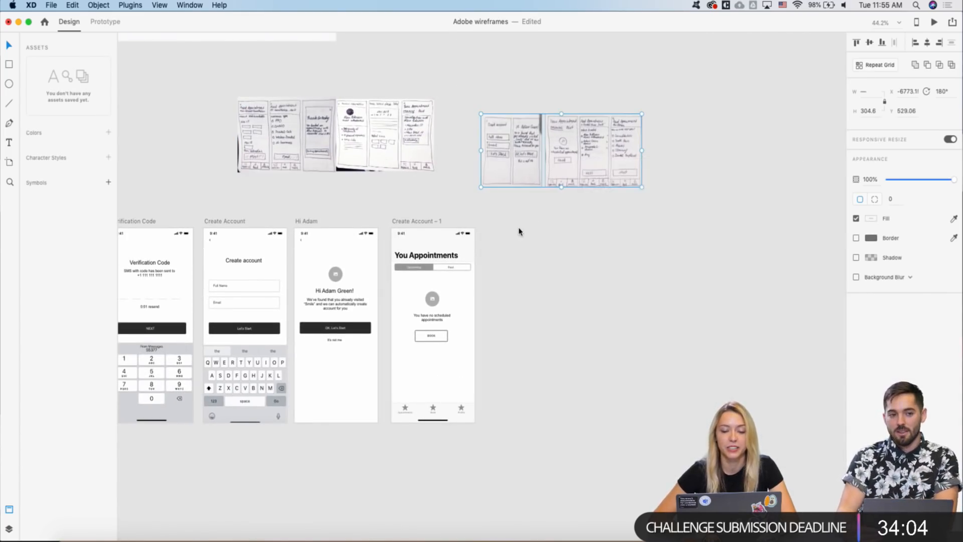
{"action": "left_click", "coordinate": [519, 229]}
- Move two more sketch images up beside the others so the sketches form one row
{"action": "scroll", "coordinate": [381, 201], "scroll_direction": "left", "scroll_amount": 3}
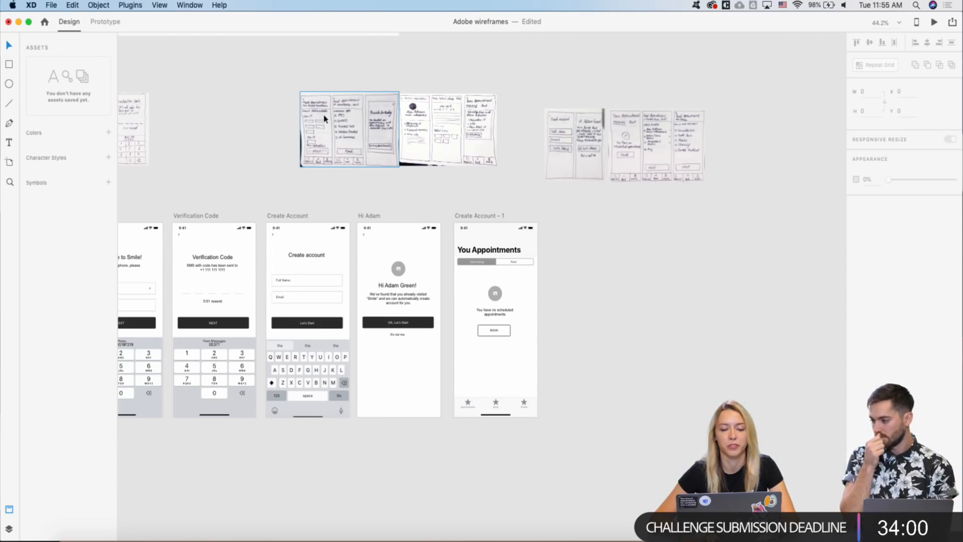
{"action": "scroll", "coordinate": [324, 118], "scroll_direction": "up", "scroll_amount": 3}
{"action": "scroll", "coordinate": [324, 118], "scroll_direction": "down", "scroll_amount": 2}
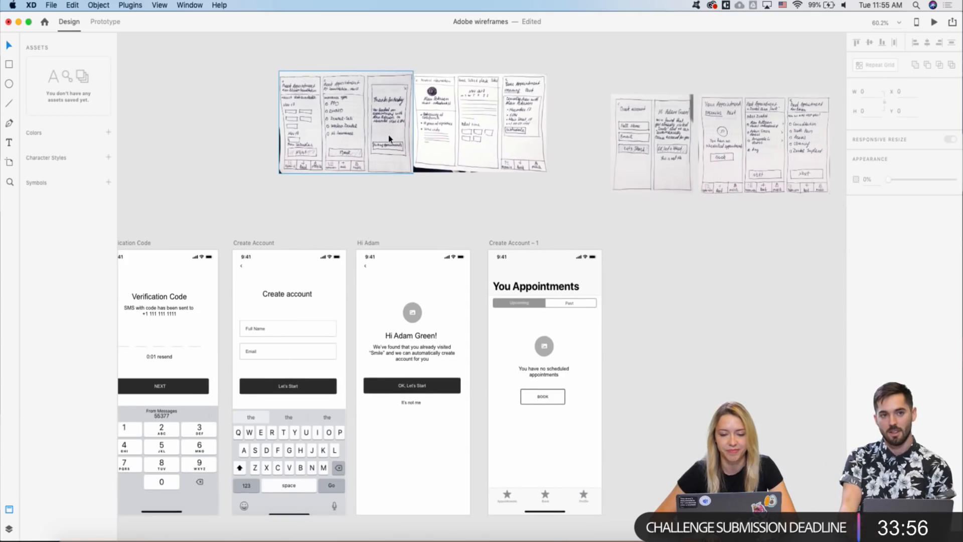
{"action": "right_click", "coordinate": [389, 136]}
{"action": "left_click", "coordinate": [330, 184]}
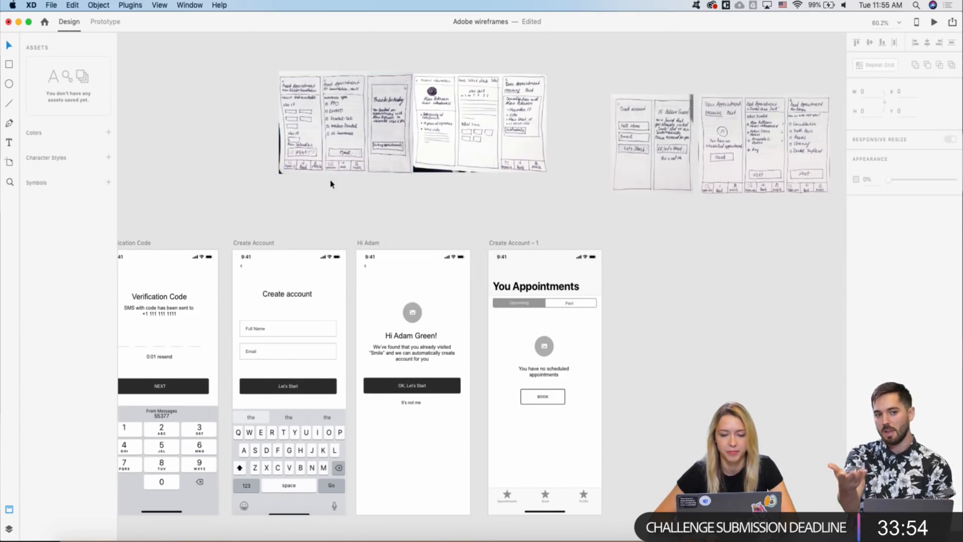
{"action": "scroll", "coordinate": [329, 183], "scroll_direction": "up", "scroll_amount": 5}
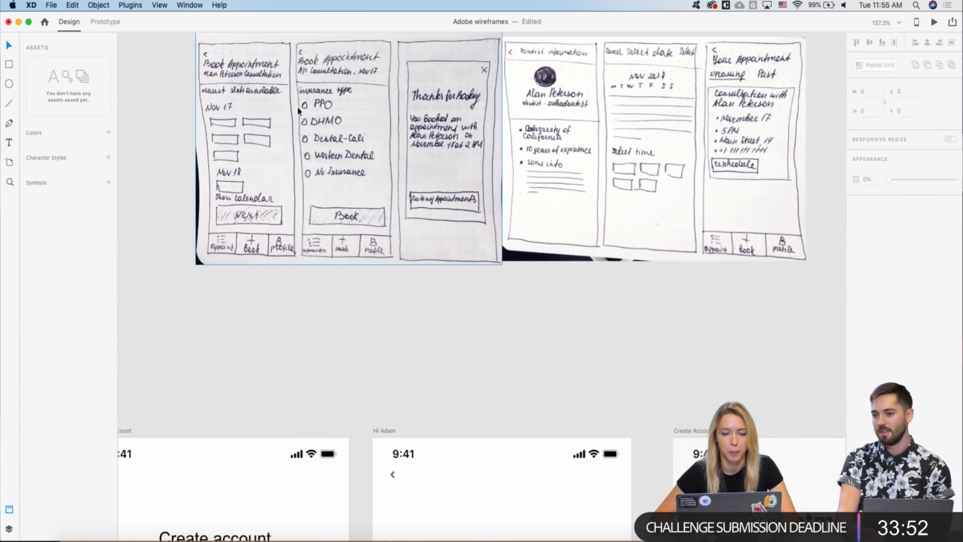
{"action": "scroll", "coordinate": [298, 110], "scroll_direction": "down", "scroll_amount": 8}
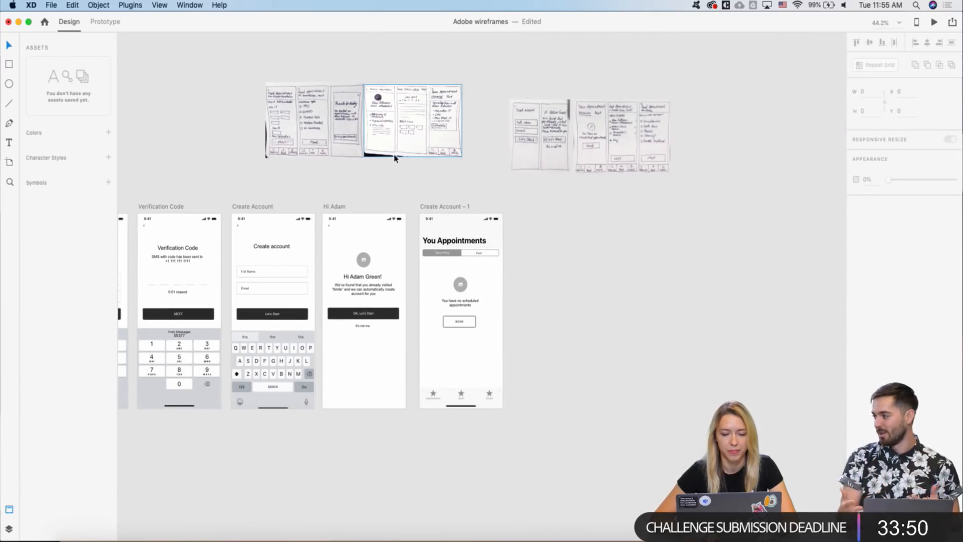
{"action": "scroll", "coordinate": [394, 155], "scroll_direction": "right", "scroll_amount": 2}
{"action": "left_click", "coordinate": [547, 136]}
{"action": "left_click", "coordinate": [606, 135], "text": "shift"}
{"action": "left_click_drag", "start_coordinate": [606, 136], "coordinate": [559, 120]}
- Duplicate the Create Account – 1 artboard to its right
{"action": "scroll", "coordinate": [560, 122], "scroll_direction": "up", "scroll_amount": 5}
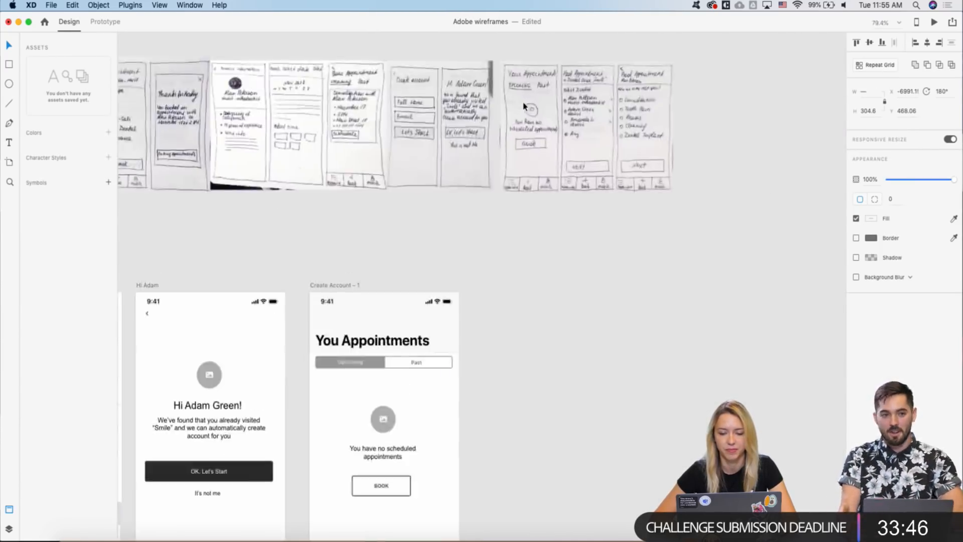
{"action": "scroll", "coordinate": [420, 184], "scroll_direction": "down", "scroll_amount": 5}
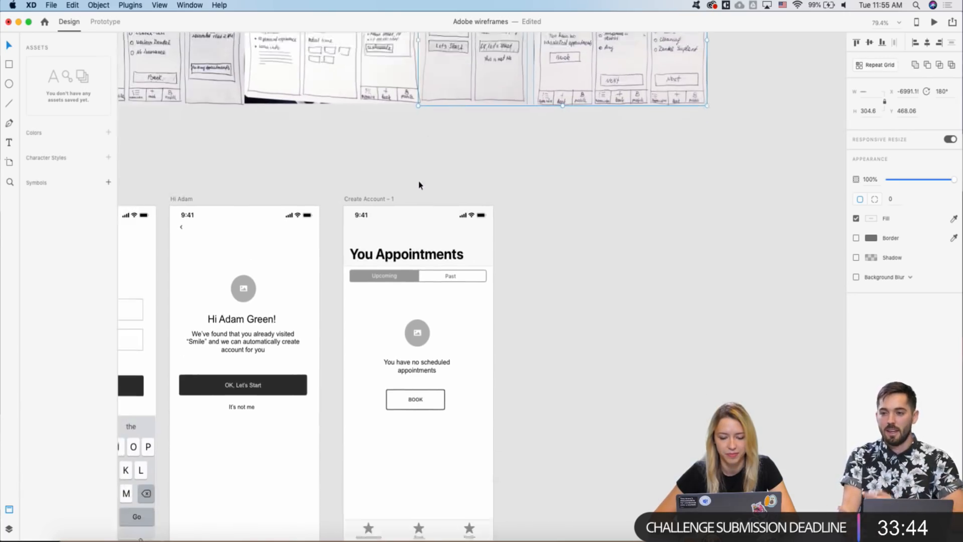
{"action": "scroll", "coordinate": [382, 173], "scroll_direction": "down", "scroll_amount": 2}
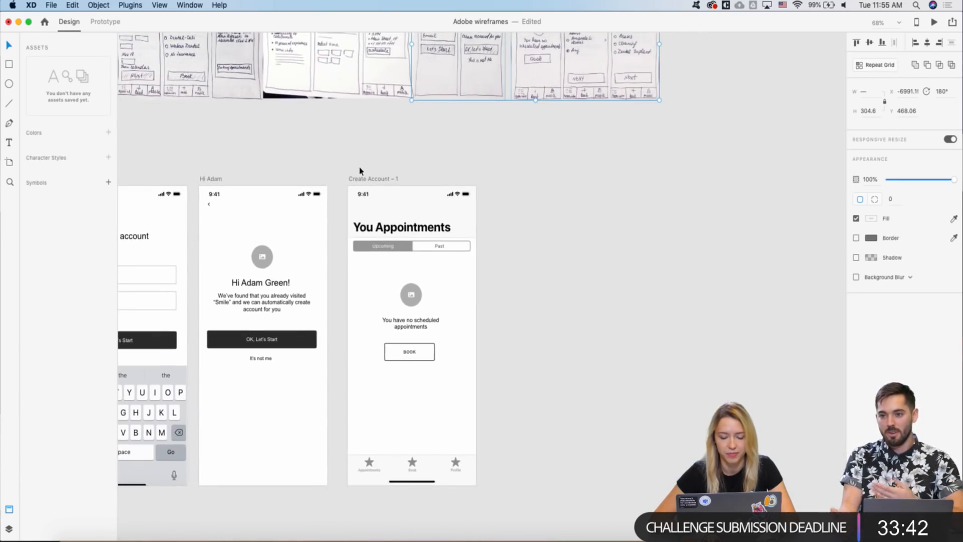
{"action": "left_click_drag", "start_coordinate": [355, 179], "coordinate": [507, 181]}
- Align the duplicate screen with the original and retitle it 'Book an Appointment'
{"action": "left_click", "coordinate": [464, 161]}
{"action": "scroll", "coordinate": [464, 162], "scroll_direction": "down", "scroll_amount": 3}
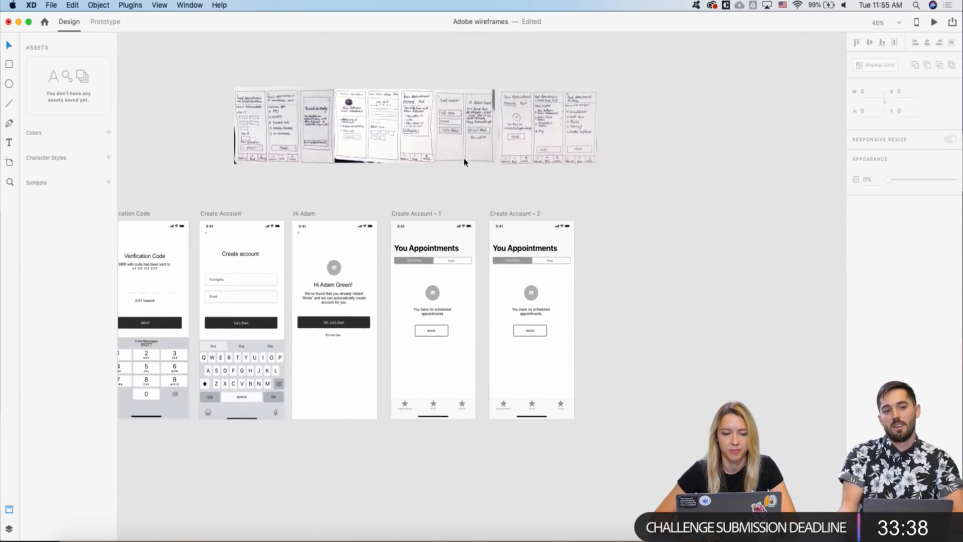
{"action": "scroll", "coordinate": [465, 162], "scroll_direction": "up", "scroll_amount": 3}
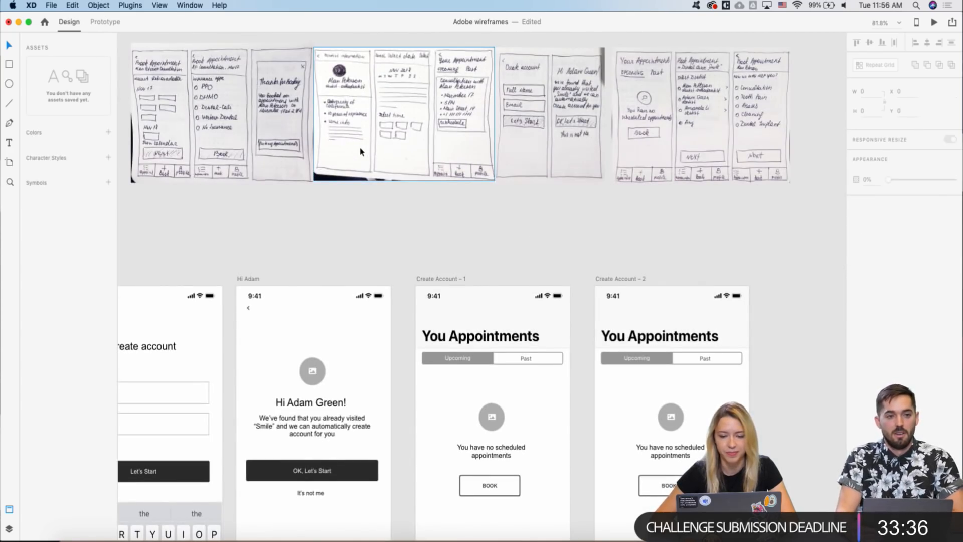
{"action": "scroll", "coordinate": [360, 150], "scroll_direction": "right", "scroll_amount": 5}
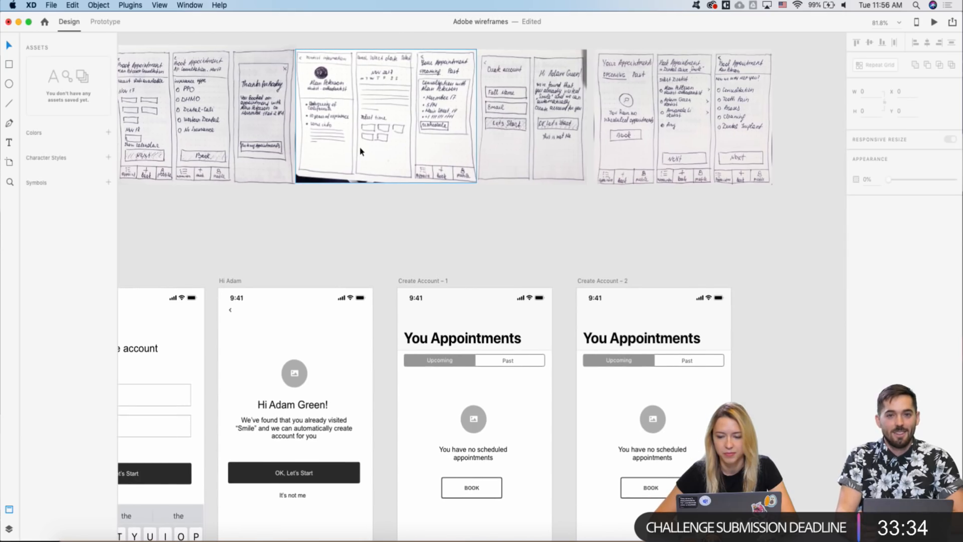
{"action": "scroll", "coordinate": [556, 72], "scroll_direction": "up", "scroll_amount": 3}
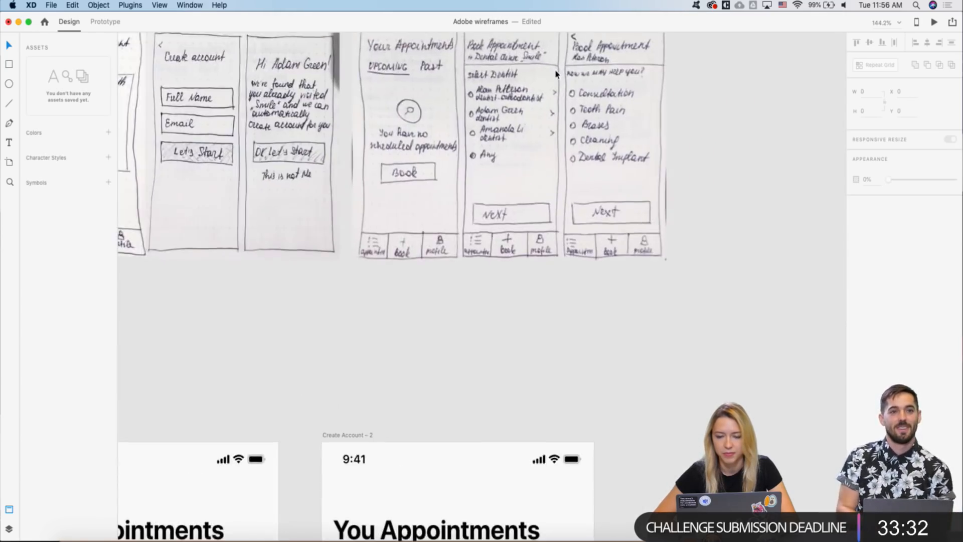
{"action": "scroll", "coordinate": [556, 72], "scroll_direction": "down", "scroll_amount": 2}
{"action": "scroll", "coordinate": [555, 71], "scroll_direction": "down", "scroll_amount": 3}
{"action": "scroll", "coordinate": [547, 82], "scroll_direction": "up", "scroll_amount": 2}
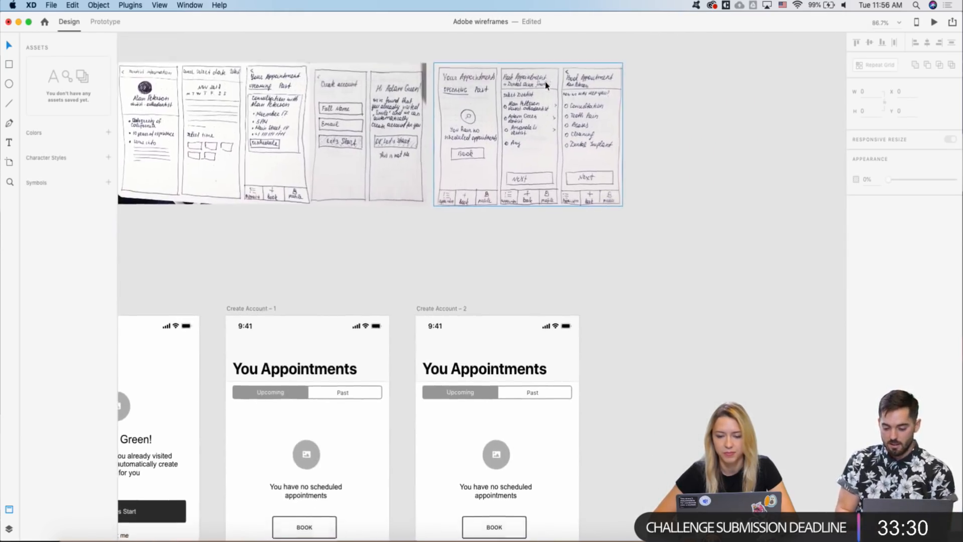
{"action": "scroll", "coordinate": [460, 251], "scroll_direction": "down", "scroll_amount": 3}
{"action": "double_click", "coordinate": [451, 299]}
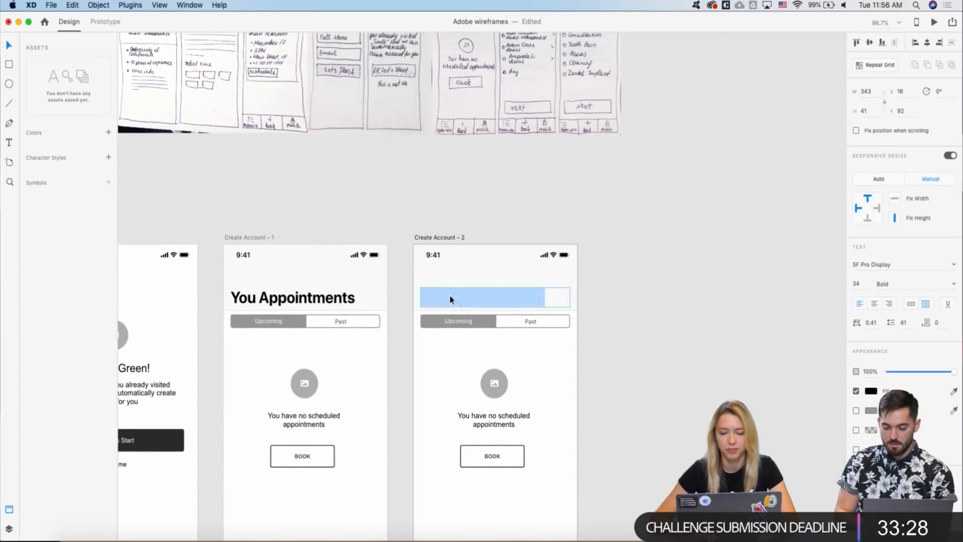
{"action": "type", "text": "Boo"}
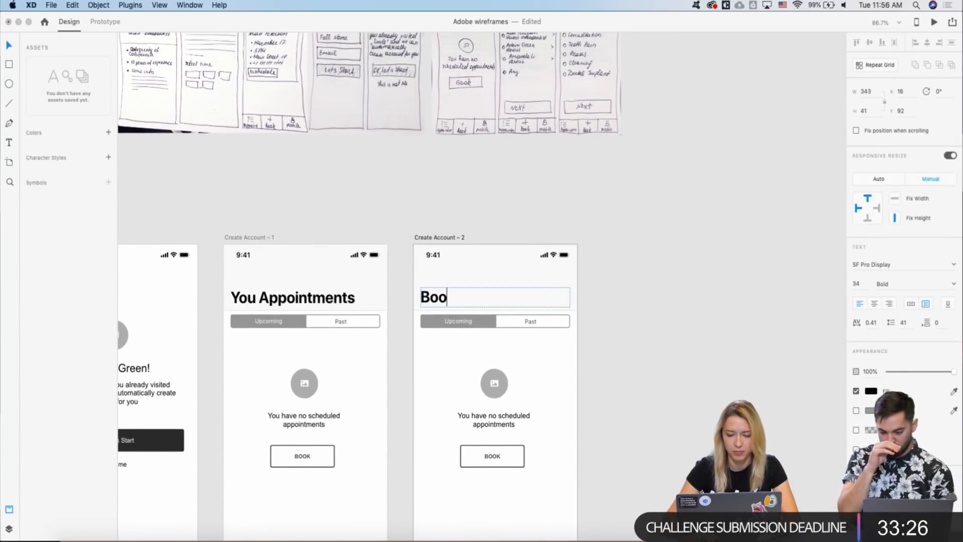
{"action": "type", "text": "k an A"}
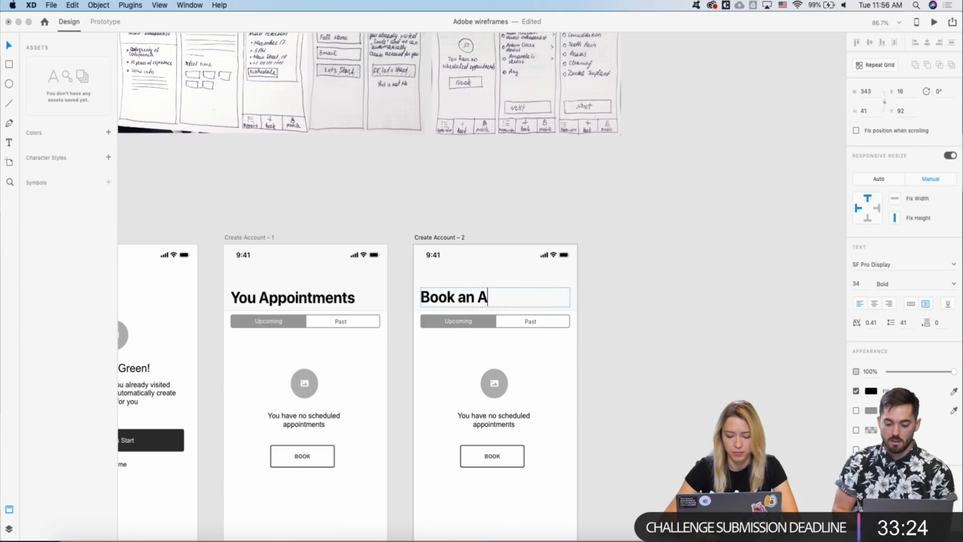
{"action": "type", "text": "ppoint"}
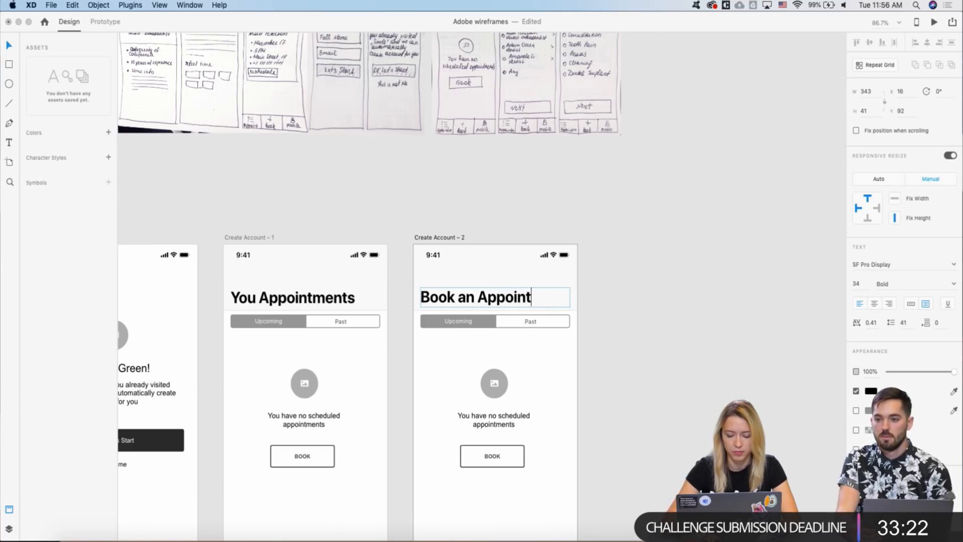
{"action": "type", "text": "ment"}
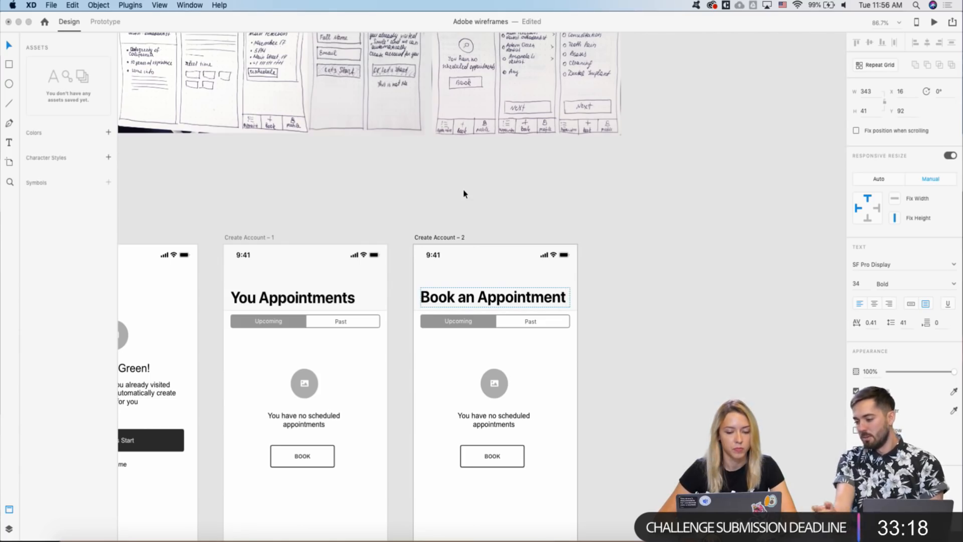
{"action": "key", "text": "Escape"}
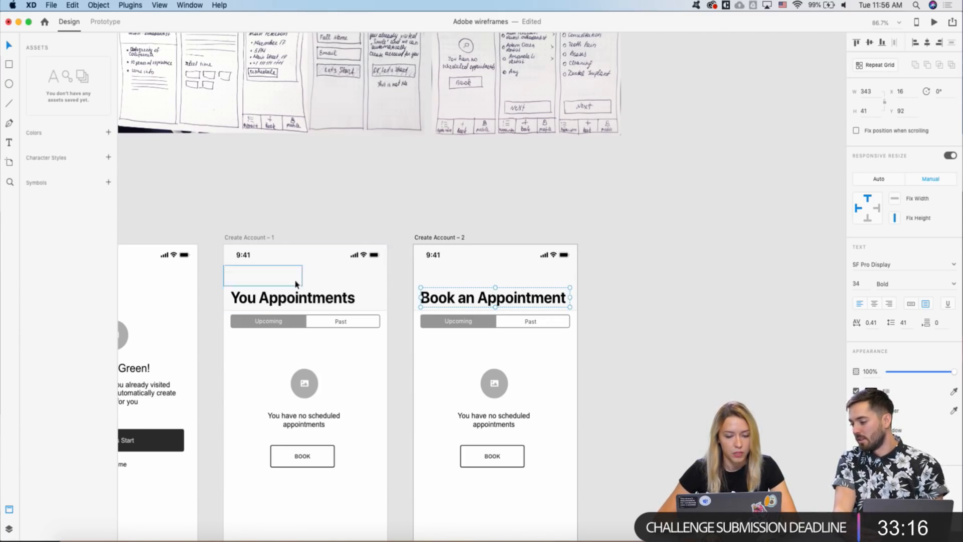
- Correct the original screen's title to 'Your Appointments'
{"action": "double_click", "coordinate": [260, 302]}
{"action": "left_click", "coordinate": [259, 298]}
{"action": "type", "text": "r"}
{"action": "key", "text": "Escape"}
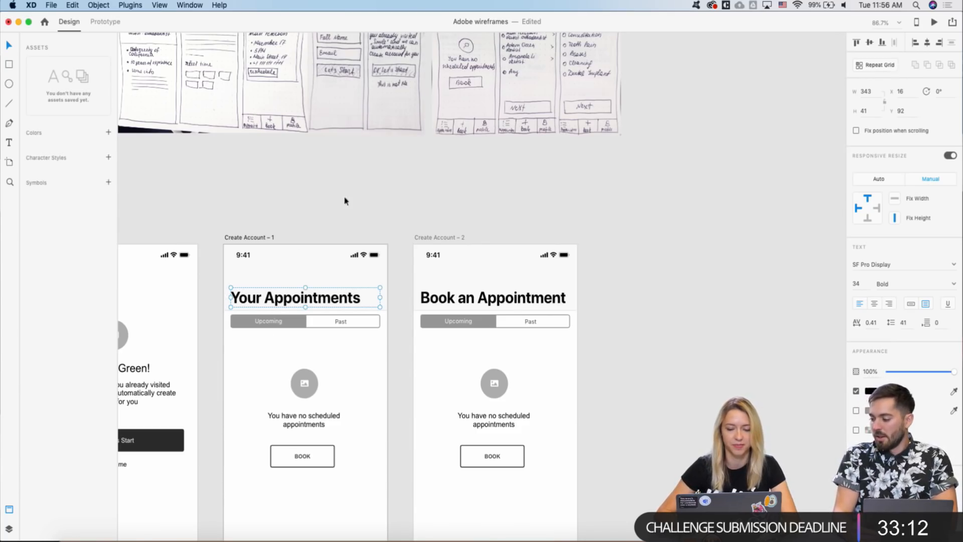
- Delete the Upcoming/Past switch from the Book an Appointment screen
{"action": "scroll", "coordinate": [380, 215], "scroll_direction": "down", "scroll_amount": 5}
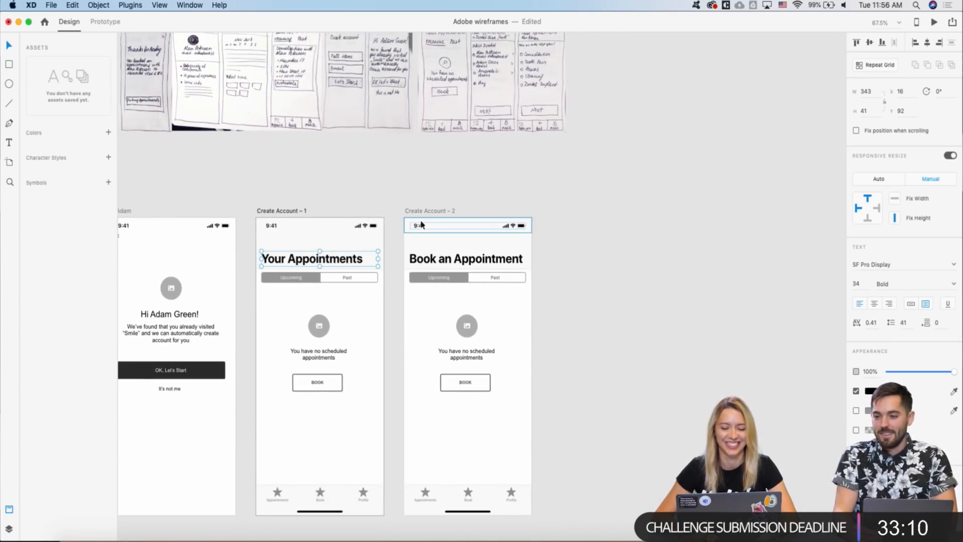
{"action": "scroll", "coordinate": [420, 224], "scroll_direction": "left", "scroll_amount": 5}
{"action": "scroll", "coordinate": [421, 221], "scroll_direction": "down", "scroll_amount": 2}
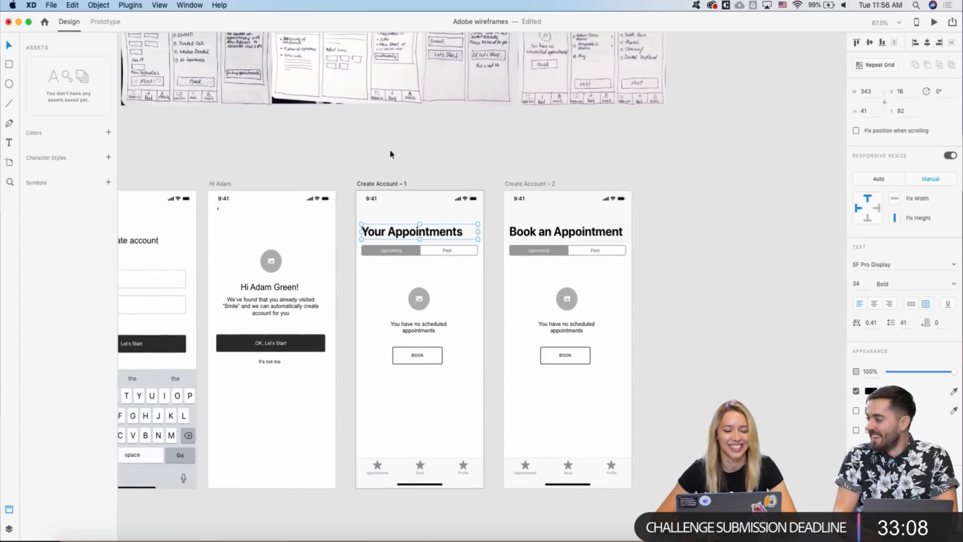
{"action": "scroll", "coordinate": [391, 154], "scroll_direction": "left", "scroll_amount": 2}
{"action": "left_click", "coordinate": [400, 184]}
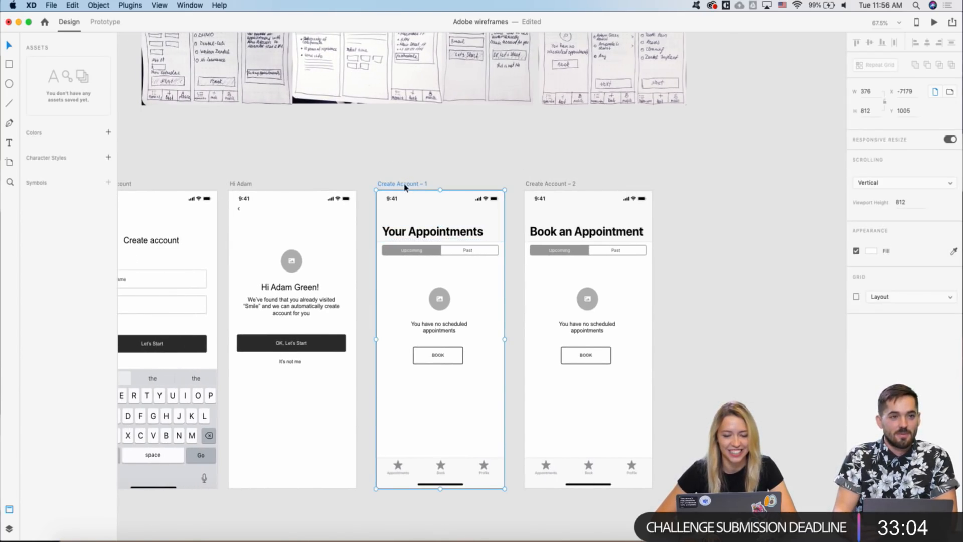
{"action": "scroll", "coordinate": [509, 216], "scroll_direction": "right", "scroll_amount": 2}
{"action": "scroll", "coordinate": [509, 216], "scroll_direction": "down", "scroll_amount": 1}
{"action": "left_click", "coordinate": [659, 243]}
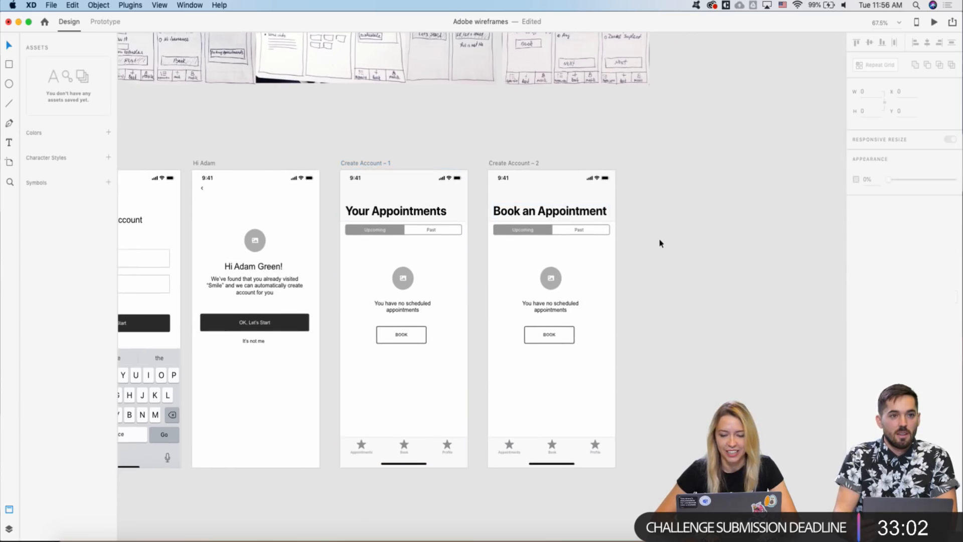
{"action": "scroll", "coordinate": [660, 243], "scroll_direction": "right", "scroll_amount": 3}
{"action": "scroll", "coordinate": [550, 243], "scroll_direction": "up", "scroll_amount": 3}
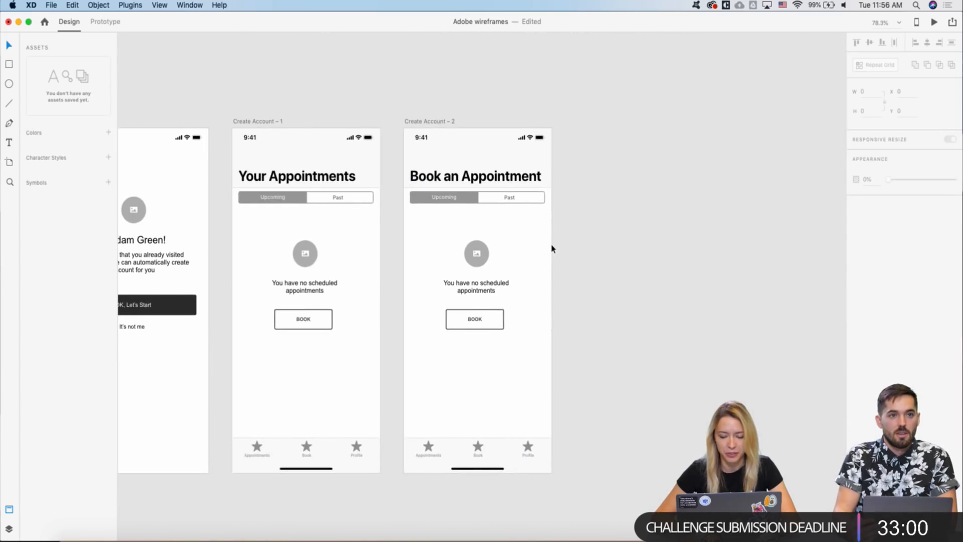
{"action": "scroll", "coordinate": [527, 239], "scroll_direction": "right", "scroll_amount": 2}
{"action": "scroll", "coordinate": [526, 239], "scroll_direction": "down", "scroll_amount": 1}
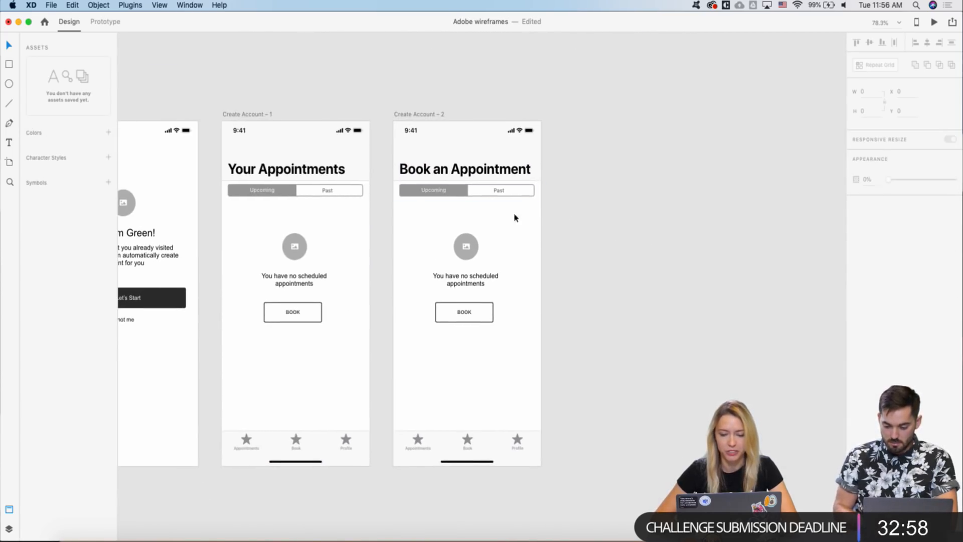
{"action": "left_click", "coordinate": [490, 192]}
{"action": "key", "text": "Delete"}
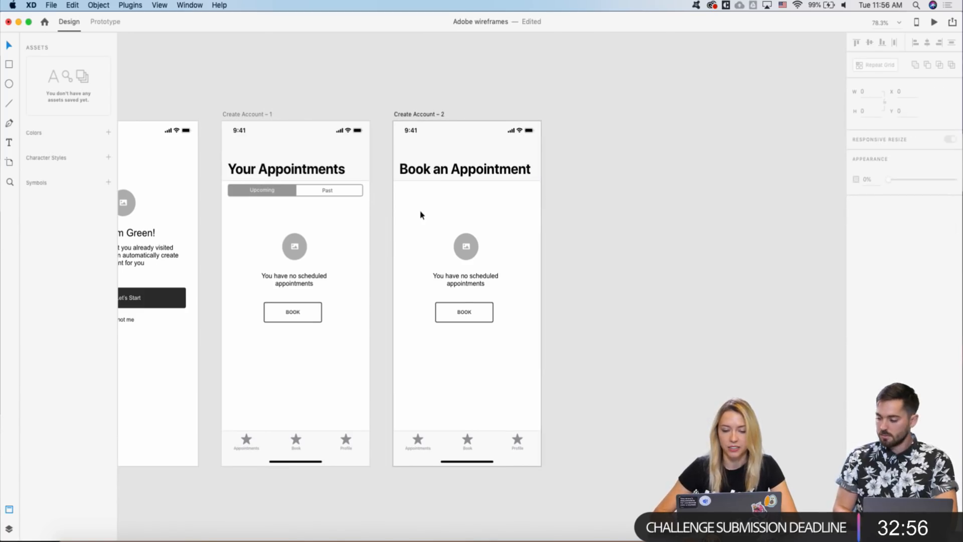
- Marquee-select and delete the placeholder image, message and BOOK button
{"action": "scroll", "coordinate": [420, 215], "scroll_direction": "down", "scroll_amount": 3}
{"action": "scroll", "coordinate": [420, 216], "scroll_direction": "up", "scroll_amount": 3}
{"action": "scroll", "coordinate": [420, 216], "scroll_direction": "down", "scroll_amount": 2}
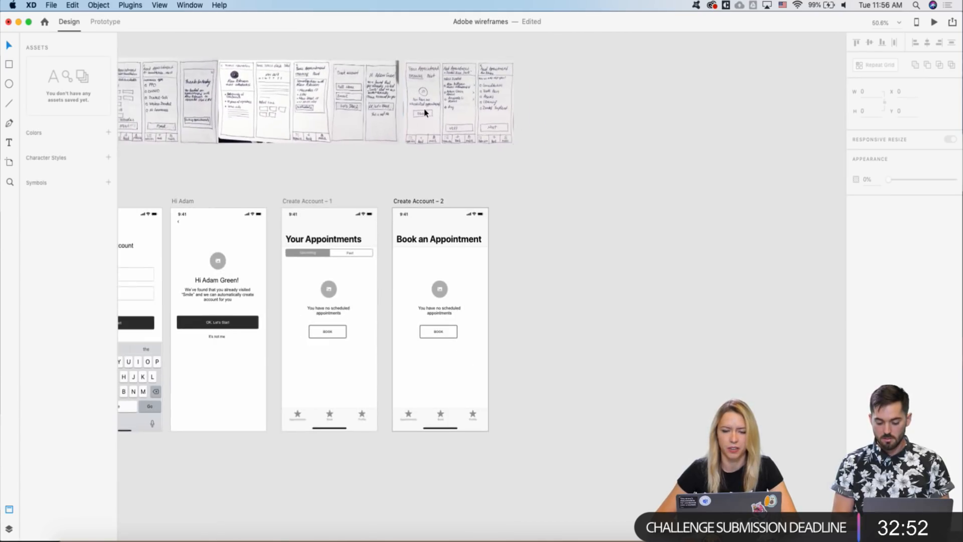
{"action": "scroll", "coordinate": [424, 112], "scroll_direction": "up", "scroll_amount": 2}
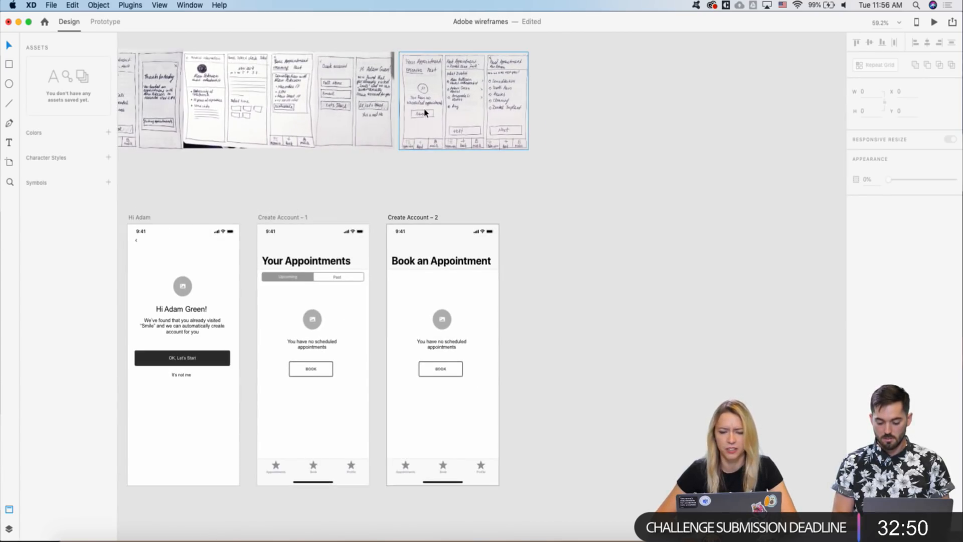
{"action": "scroll", "coordinate": [426, 112], "scroll_direction": "up", "scroll_amount": 2}
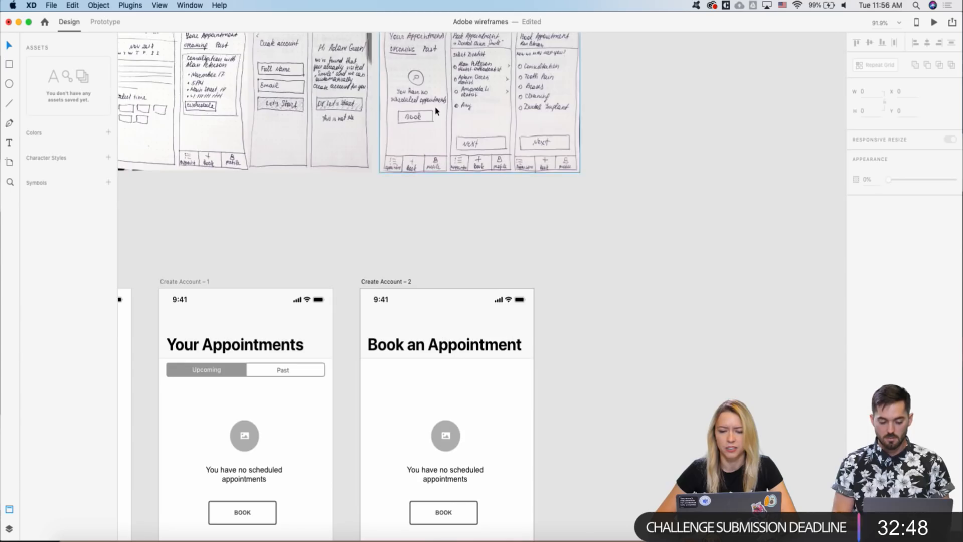
{"action": "scroll", "coordinate": [435, 111], "scroll_direction": "down", "scroll_amount": 1}
{"action": "scroll", "coordinate": [429, 185], "scroll_direction": "down", "scroll_amount": 1}
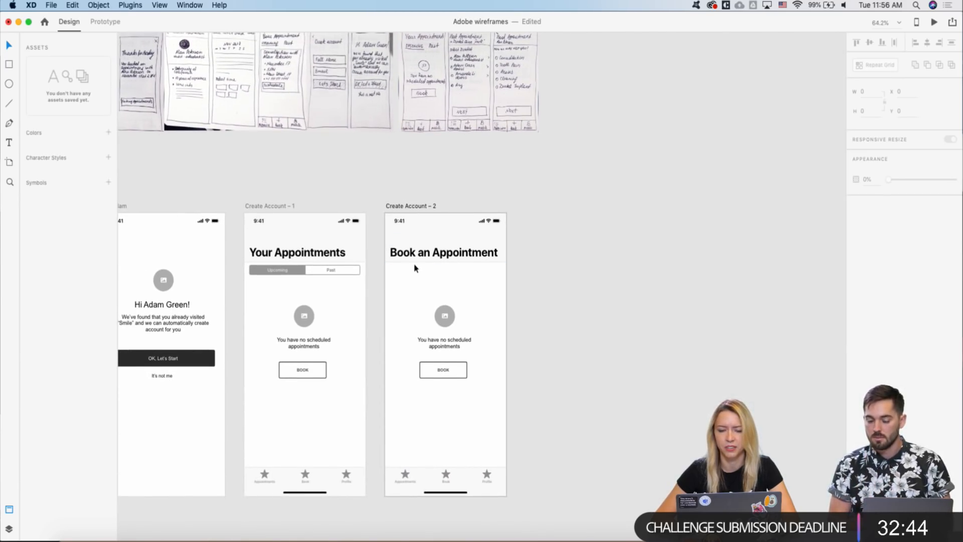
{"action": "scroll", "coordinate": [406, 323], "scroll_direction": "down", "scroll_amount": 1}
{"action": "left_click_drag", "start_coordinate": [400, 279], "coordinate": [469, 376]}
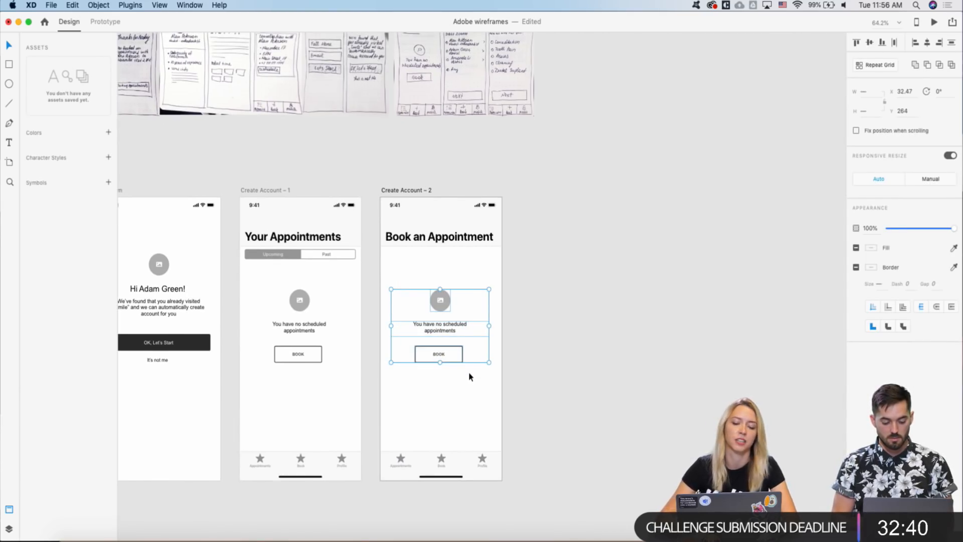
{"action": "key", "text": "Delete"}
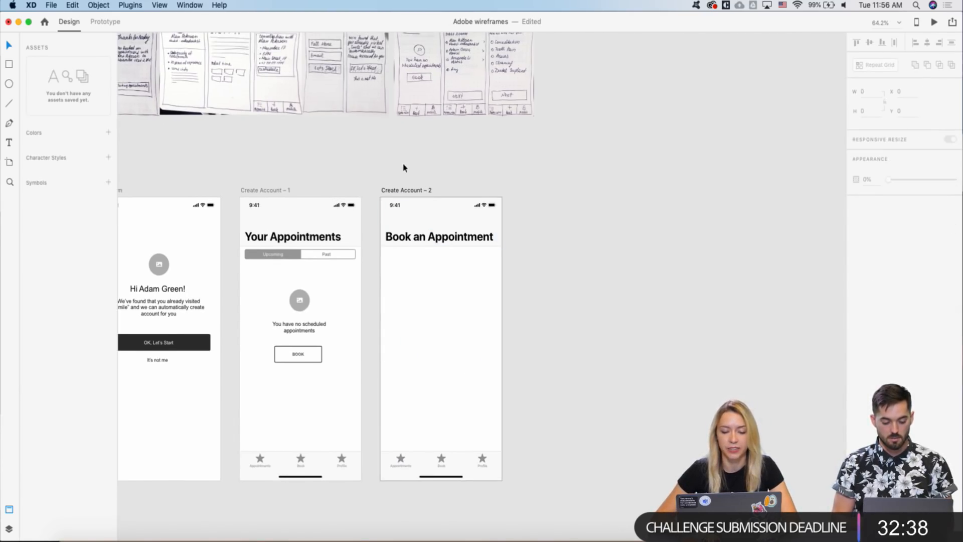
{"action": "scroll", "coordinate": [404, 167], "scroll_direction": "down", "scroll_amount": 2}
{"action": "scroll", "coordinate": [404, 167], "scroll_direction": "right", "scroll_amount": 2}
{"action": "scroll", "coordinate": [403, 167], "scroll_direction": "down", "scroll_amount": 2}
{"action": "scroll", "coordinate": [403, 167], "scroll_direction": "right", "scroll_amount": 2}
{"action": "scroll", "coordinate": [405, 166], "scroll_direction": "up", "scroll_amount": 1}
{"action": "scroll", "coordinate": [404, 165], "scroll_direction": "left", "scroll_amount": 1}
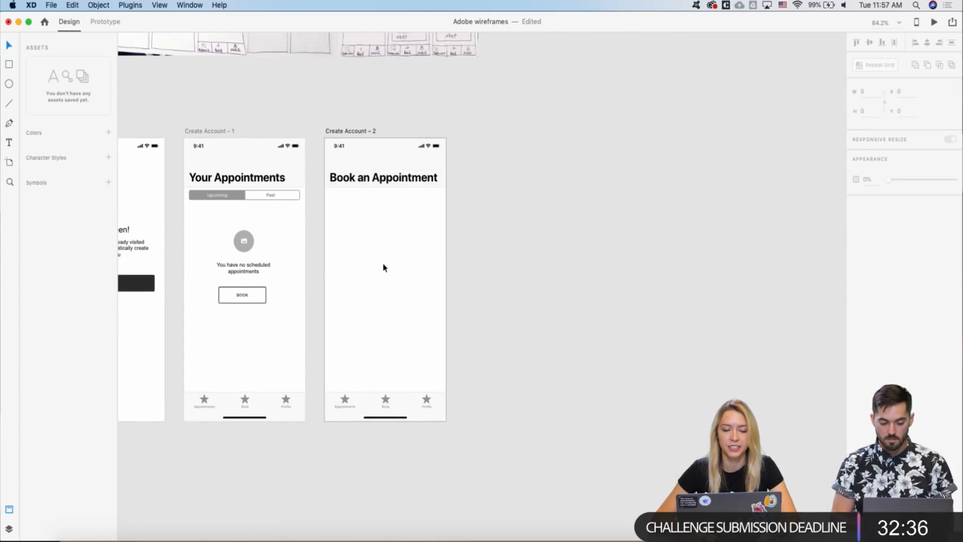
- Look over the Book an Appointment header and the booking sketches image for reference
{"action": "scroll", "coordinate": [383, 268], "scroll_direction": "up", "scroll_amount": 2}
{"action": "scroll", "coordinate": [383, 267], "scroll_direction": "left", "scroll_amount": 1}
{"action": "scroll", "coordinate": [383, 267], "scroll_direction": "up", "scroll_amount": 3}
{"action": "scroll", "coordinate": [383, 268], "scroll_direction": "left", "scroll_amount": 1}
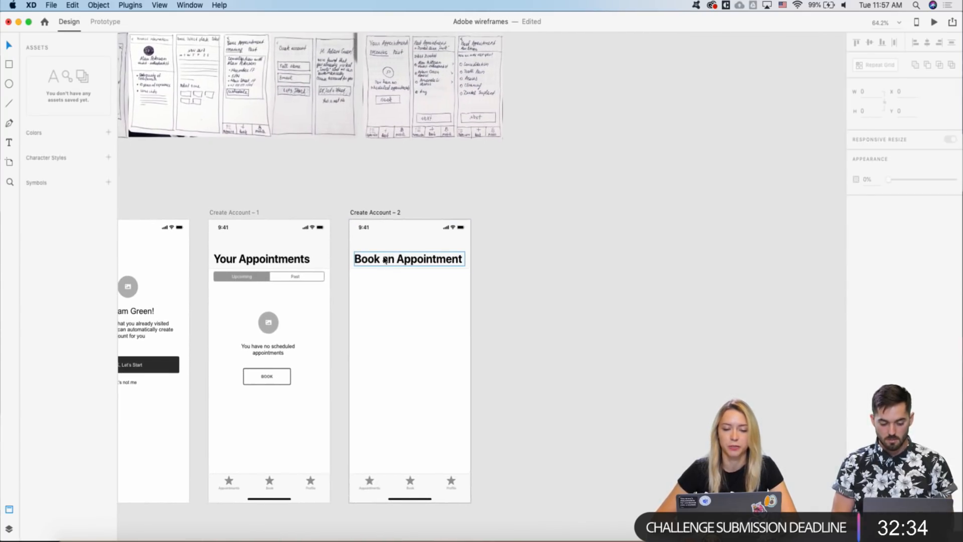
{"action": "scroll", "coordinate": [380, 184], "scroll_direction": "up", "scroll_amount": 2}
{"action": "scroll", "coordinate": [380, 184], "scroll_direction": "down", "scroll_amount": 3}
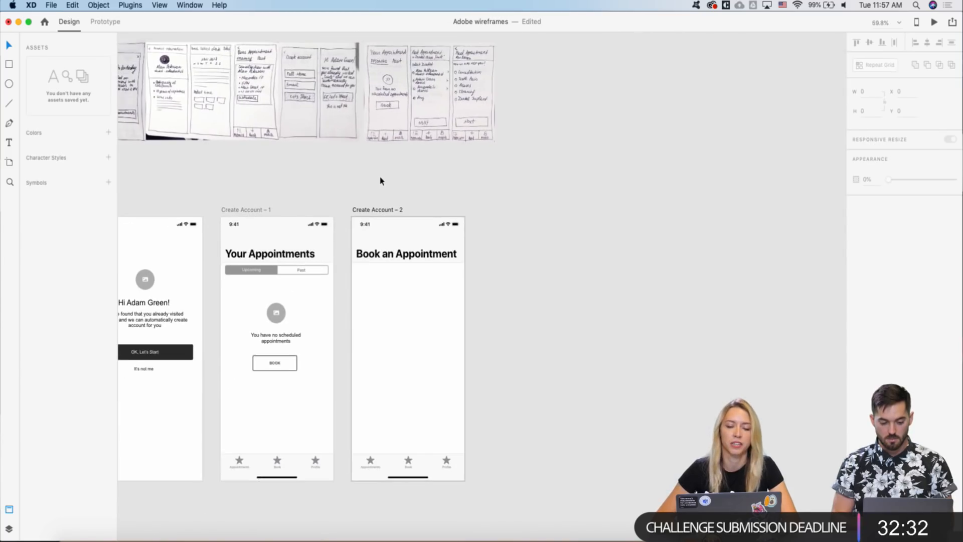
{"action": "scroll", "coordinate": [380, 160], "scroll_direction": "up", "scroll_amount": 4}
{"action": "scroll", "coordinate": [381, 161], "scroll_direction": "left", "scroll_amount": 1}
{"action": "scroll", "coordinate": [382, 140], "scroll_direction": "down", "scroll_amount": 2}
{"action": "scroll", "coordinate": [382, 139], "scroll_direction": "down", "scroll_amount": 1}
{"action": "scroll", "coordinate": [383, 140], "scroll_direction": "down", "scroll_amount": 4}
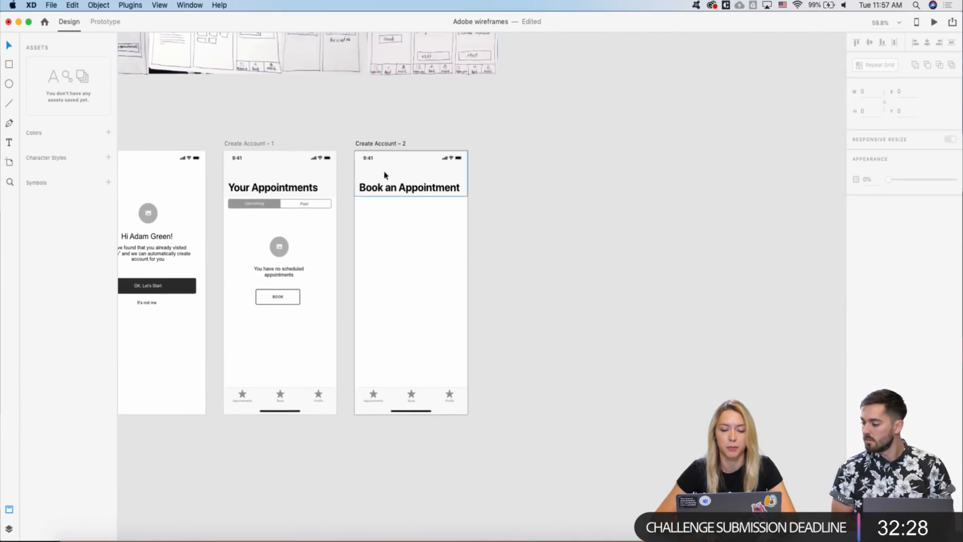
{"action": "scroll", "coordinate": [383, 189], "scroll_direction": "up", "scroll_amount": 3}
{"action": "left_click", "coordinate": [375, 177]}
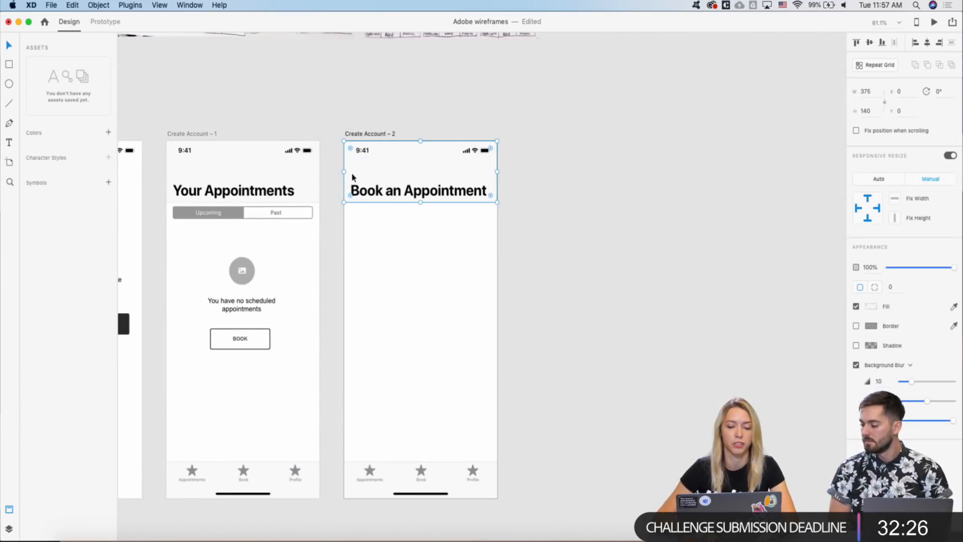
{"action": "left_click", "coordinate": [355, 264]}
{"action": "scroll", "coordinate": [355, 264], "scroll_direction": "down", "scroll_amount": 3}
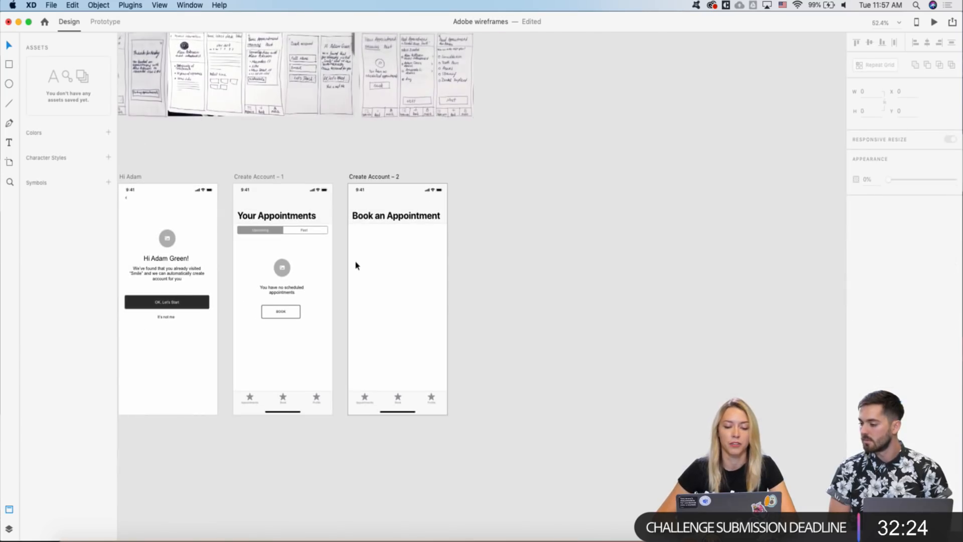
{"action": "scroll", "coordinate": [355, 265], "scroll_direction": "up", "scroll_amount": 2}
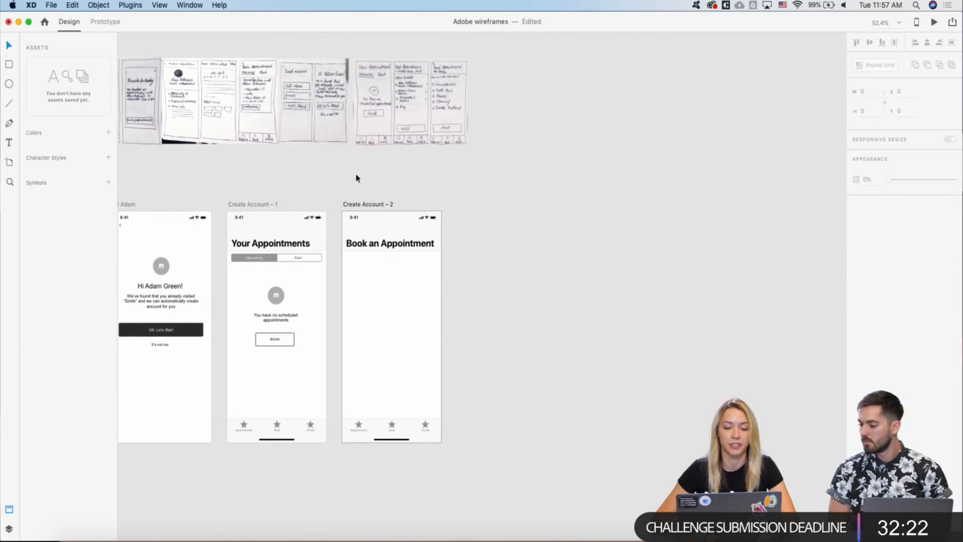
{"action": "scroll", "coordinate": [356, 178], "scroll_direction": "up", "scroll_amount": 3}
{"action": "scroll", "coordinate": [356, 178], "scroll_direction": "down", "scroll_amount": 2}
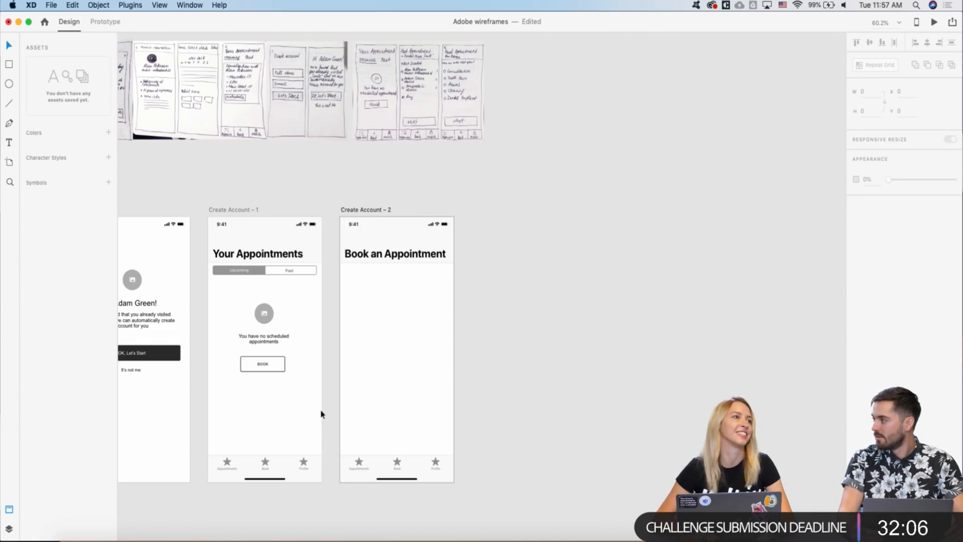
{"action": "scroll", "coordinate": [420, 345], "scroll_direction": "down", "scroll_amount": 3}
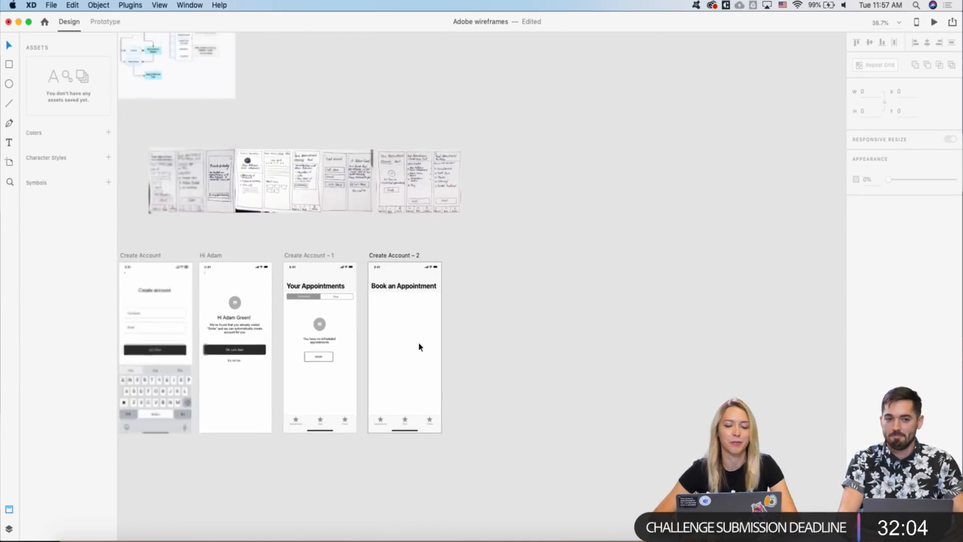
{"action": "scroll", "coordinate": [378, 274], "scroll_direction": "up", "scroll_amount": 3}
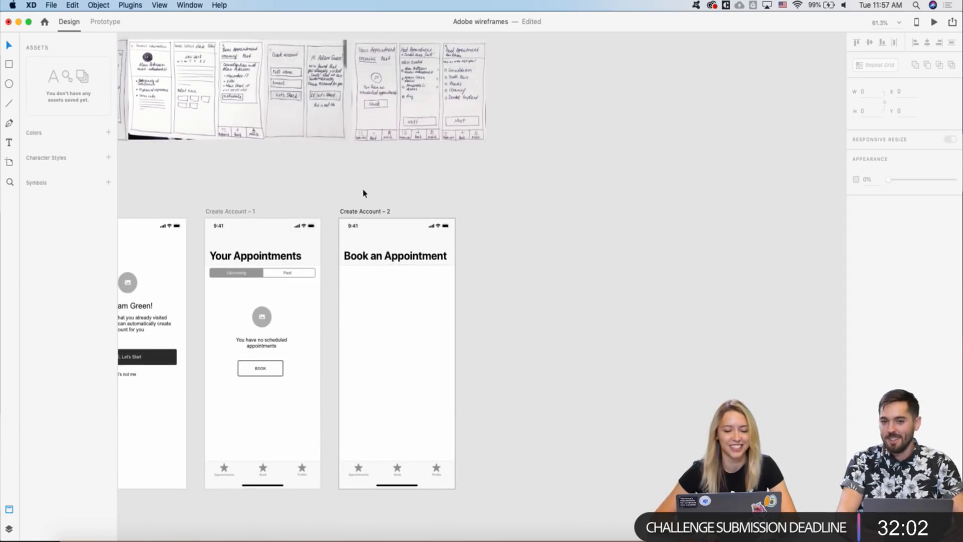
{"action": "scroll", "coordinate": [388, 185], "scroll_direction": "down", "scroll_amount": 3}
{"action": "left_click", "coordinate": [381, 151]}
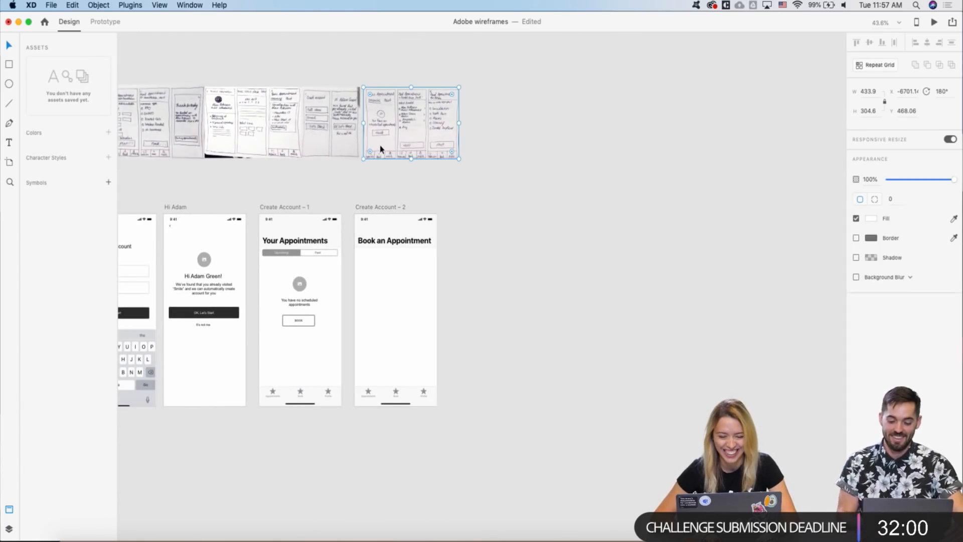
{"action": "scroll", "coordinate": [363, 279], "scroll_direction": "up", "scroll_amount": 3}
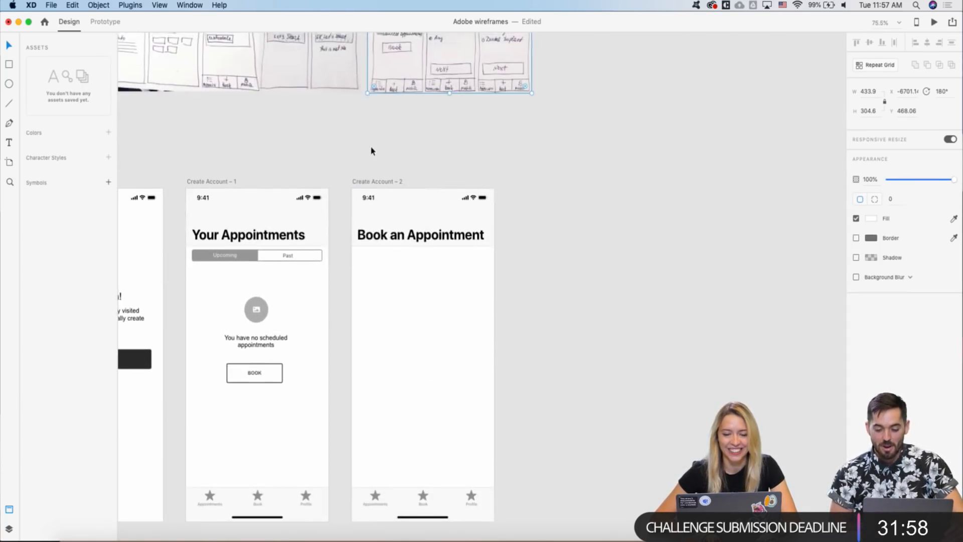
{"action": "scroll", "coordinate": [367, 155], "scroll_direction": "up", "scroll_amount": 5}
{"action": "scroll", "coordinate": [363, 164], "scroll_direction": "down", "scroll_amount": 2}
{"action": "scroll", "coordinate": [363, 164], "scroll_direction": "down", "scroll_amount": 1}
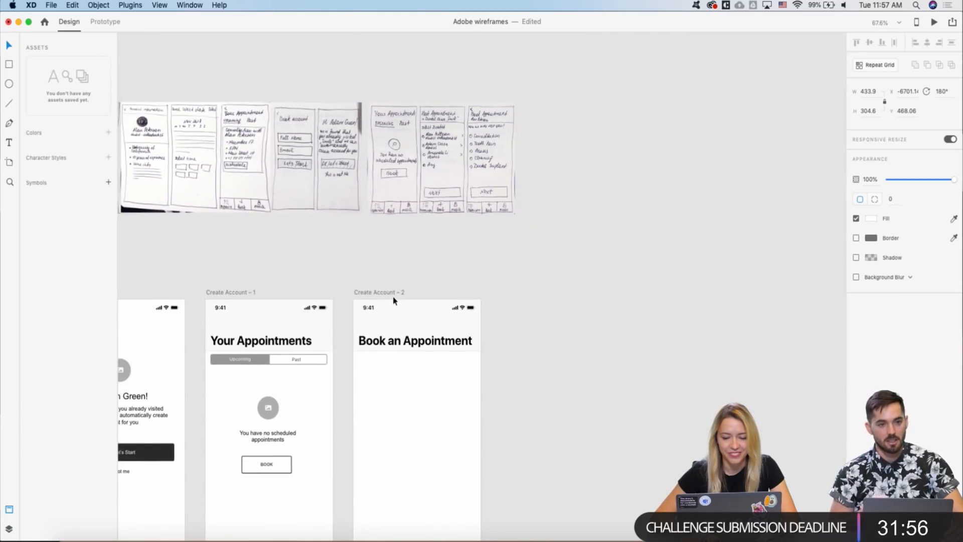
{"action": "scroll", "coordinate": [393, 299], "scroll_direction": "down", "scroll_amount": 3}
{"action": "scroll", "coordinate": [394, 298], "scroll_direction": "down", "scroll_amount": 4}
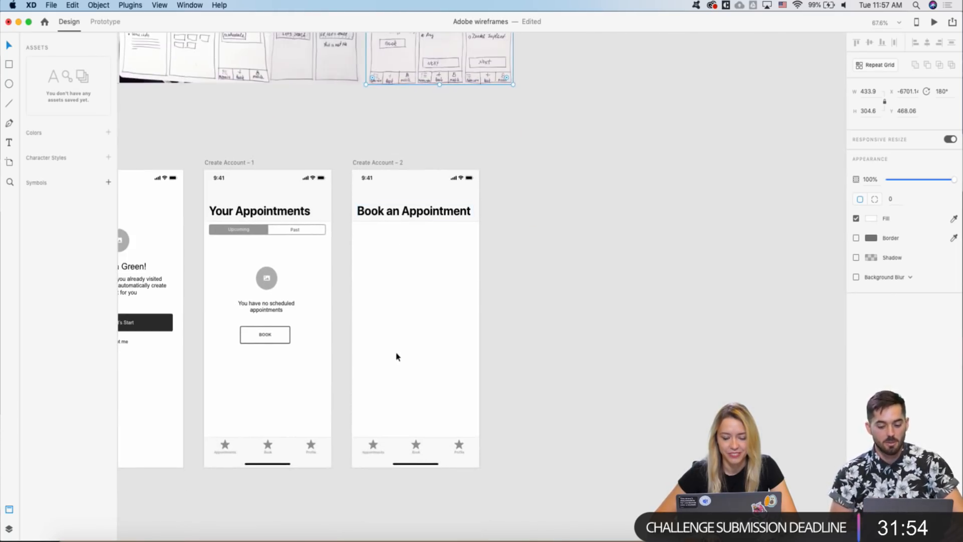
{"action": "scroll", "coordinate": [396, 355], "scroll_direction": "up", "scroll_amount": 2}
{"action": "scroll", "coordinate": [396, 356], "scroll_direction": "up", "scroll_amount": 1}
{"action": "scroll", "coordinate": [396, 357], "scroll_direction": "down", "scroll_amount": 3}
{"action": "scroll", "coordinate": [396, 356], "scroll_direction": "left", "scroll_amount": 2}
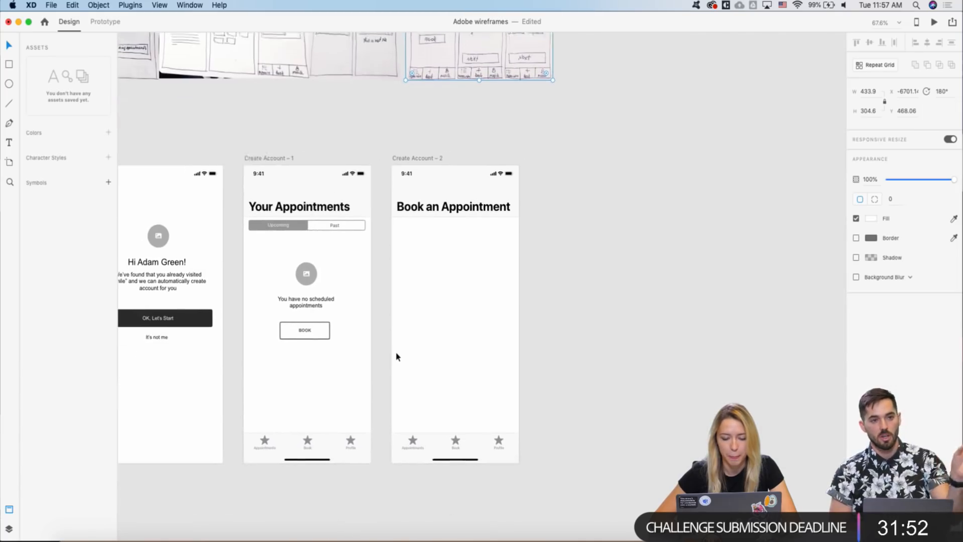
- Fill the Appointments star on Your Appointments with black
{"action": "left_click", "coordinate": [269, 439]}
{"action": "left_click", "coordinate": [871, 231]}
{"action": "left_click", "coordinate": [754, 248]}
{"action": "left_click", "coordinate": [577, 315]}
- Make the Book an Appointment header taller (140 to about 177) and move its divider to the bottom
{"action": "scroll", "coordinate": [492, 279], "scroll_direction": "up", "scroll_amount": 3}
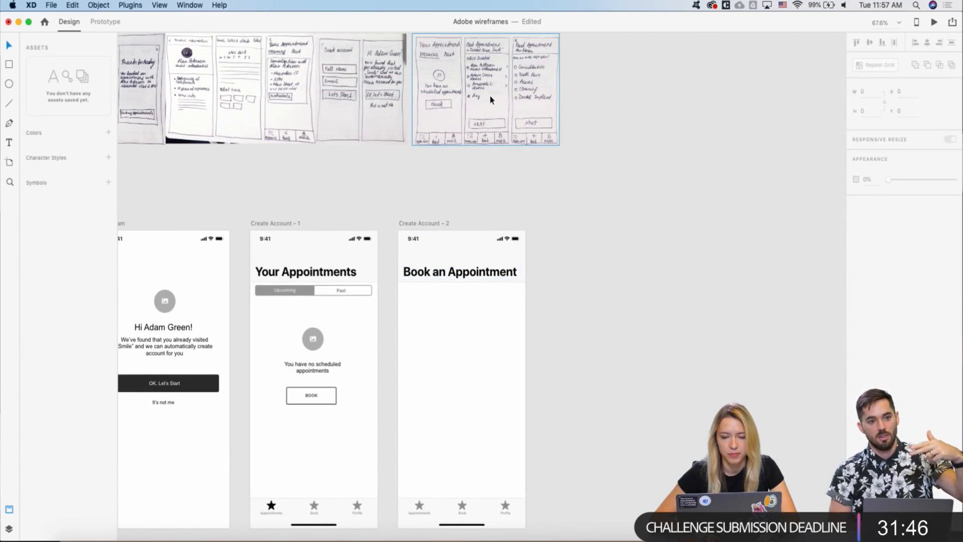
{"action": "scroll", "coordinate": [485, 60], "scroll_direction": "up", "scroll_amount": 3}
{"action": "scroll", "coordinate": [484, 62], "scroll_direction": "down", "scroll_amount": 4}
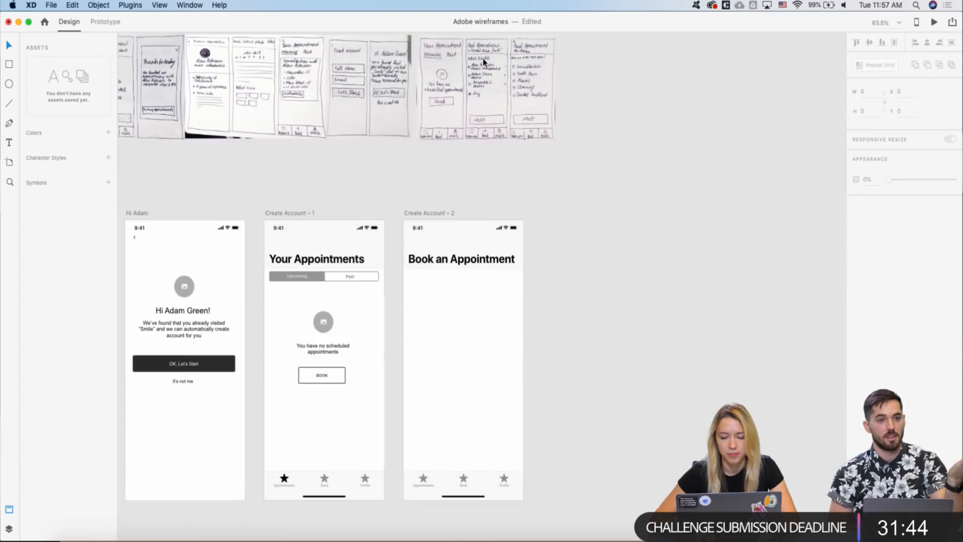
{"action": "left_click", "coordinate": [470, 264]}
{"action": "left_click_drag", "start_coordinate": [463, 268], "coordinate": [463, 281]}
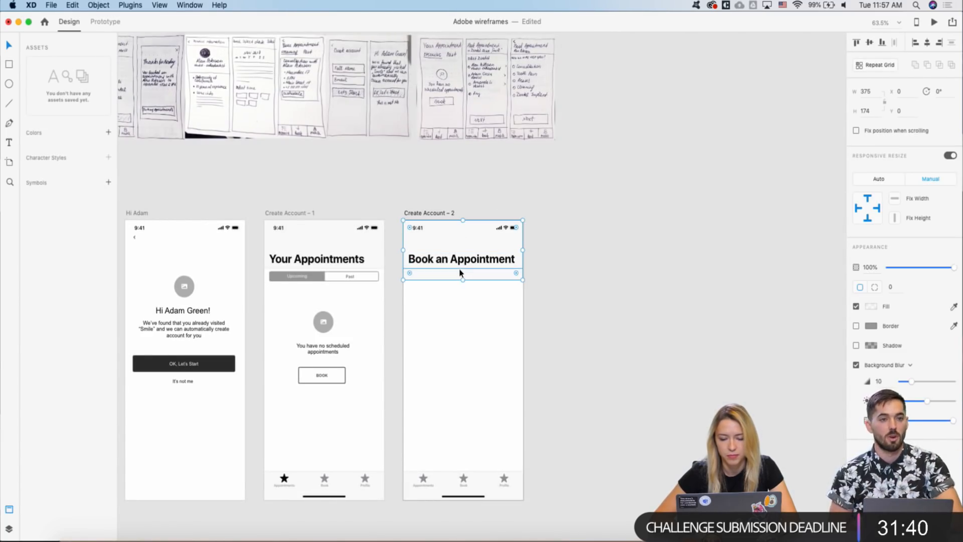
{"action": "left_click", "coordinate": [460, 271]}
{"action": "key", "text": "shift+Down"}
{"action": "key", "text": "shift+Down"}
{"action": "key", "text": "shift+Down"}
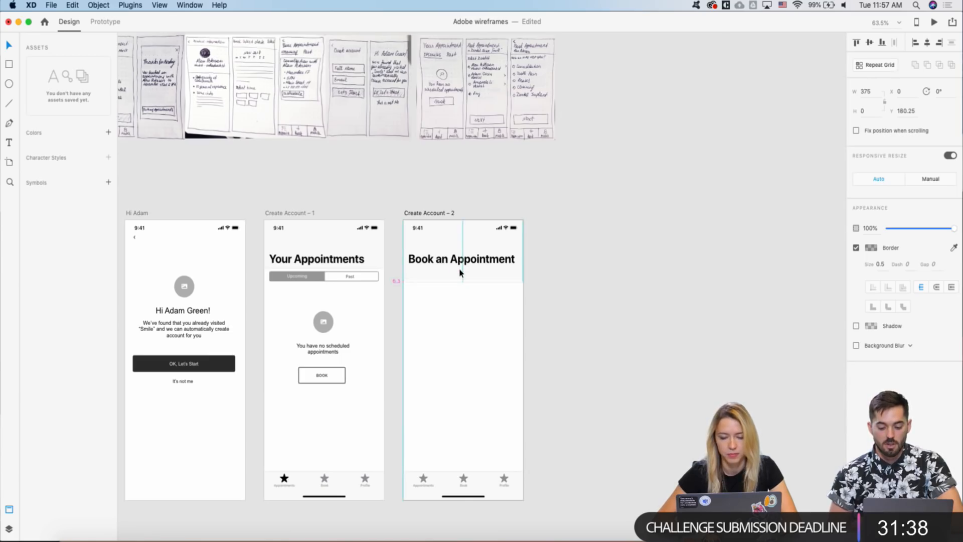
- Copy the no-appointments message from Your Appointments into the Book an Appointment screen
{"action": "scroll", "coordinate": [358, 267], "scroll_direction": "down", "scroll_amount": 2}
{"action": "left_click", "coordinate": [327, 331]}
{"action": "key", "text": "super+c"}
{"action": "left_click", "coordinate": [435, 271]}
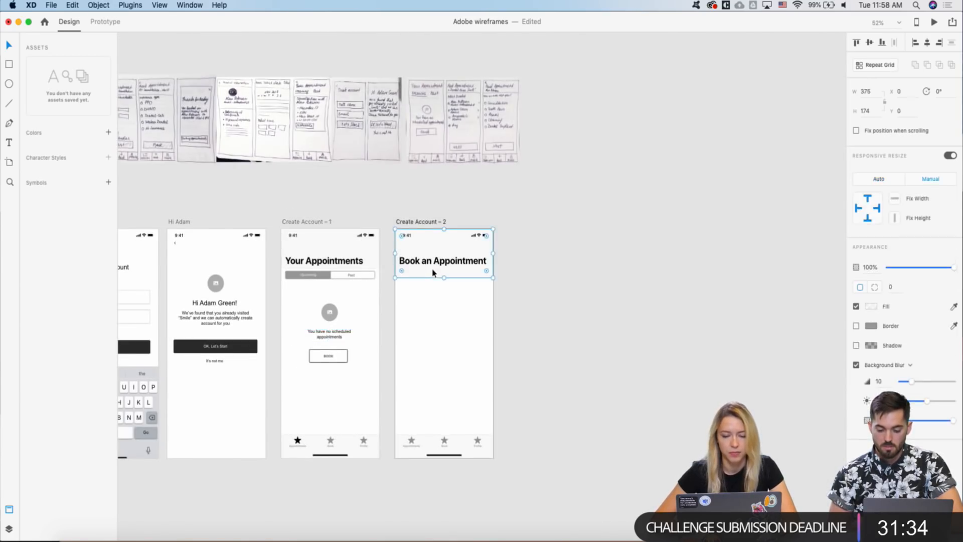
{"action": "scroll", "coordinate": [435, 273], "scroll_direction": "up", "scroll_amount": 3}
{"action": "key", "text": "super+v"}
- Turn the pasted message text grey and left-align it
{"action": "left_click", "coordinate": [864, 242]}
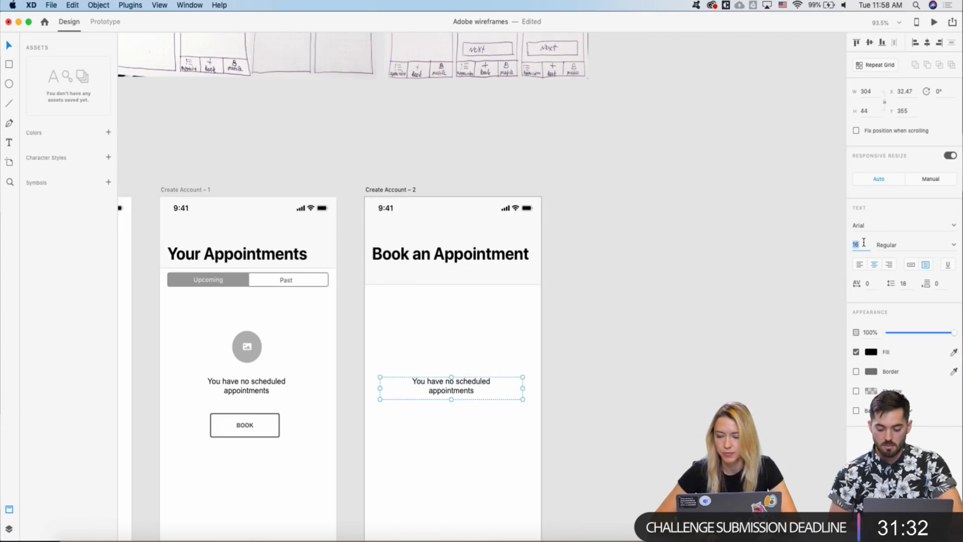
{"action": "left_click", "coordinate": [872, 352]}
{"action": "left_click_drag", "start_coordinate": [791, 339], "coordinate": [752, 318]}
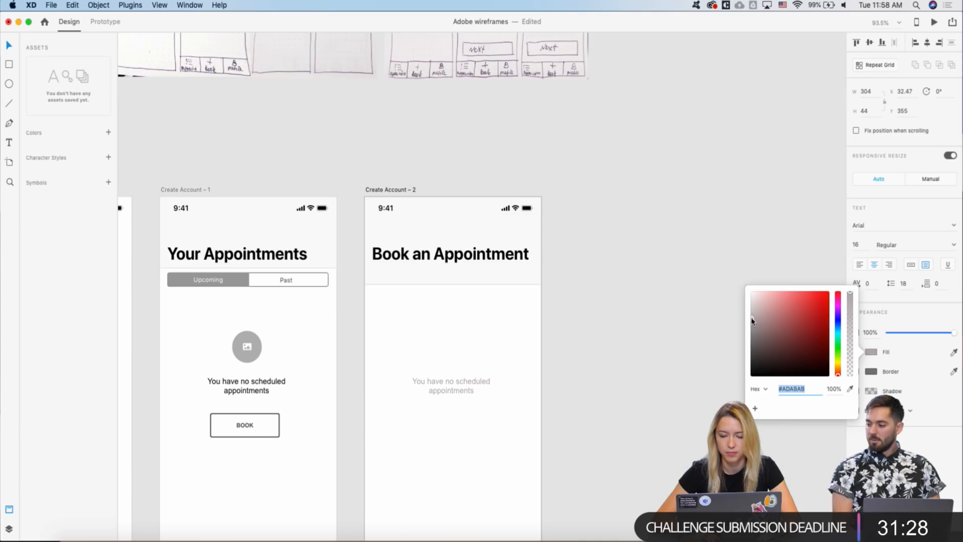
{"action": "left_click", "coordinate": [658, 351]}
{"action": "left_click", "coordinate": [470, 385]}
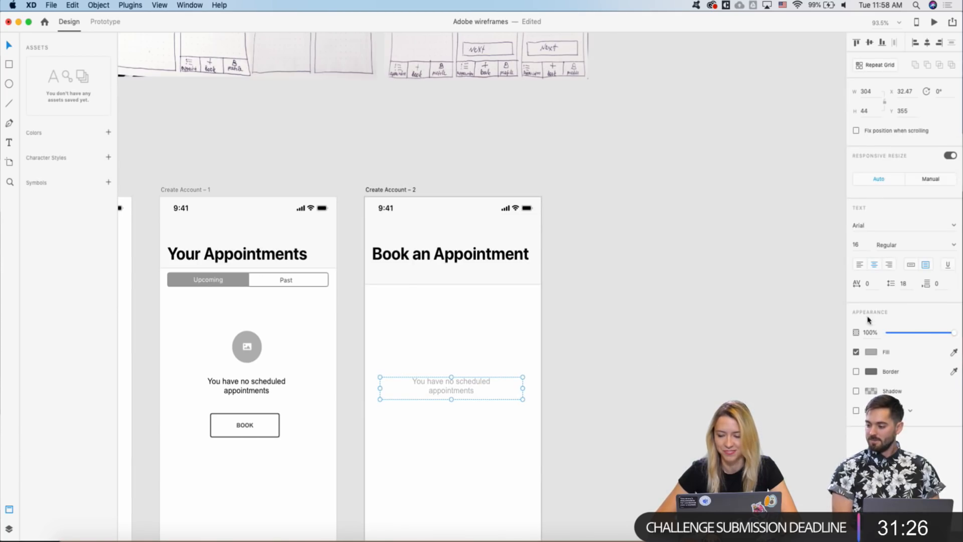
{"action": "left_click", "coordinate": [861, 268]}
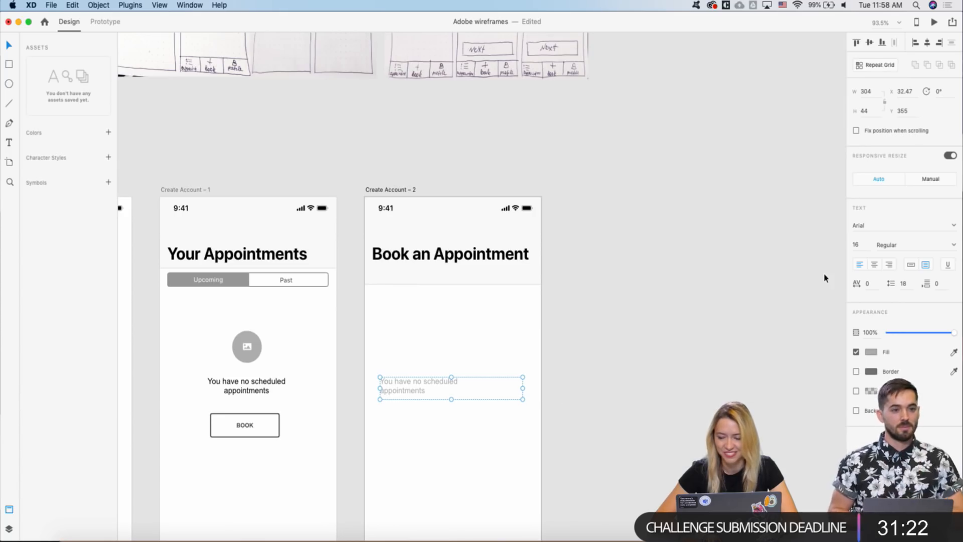
- Join the message's two text lines into a single line
{"action": "double_click", "coordinate": [432, 389]}
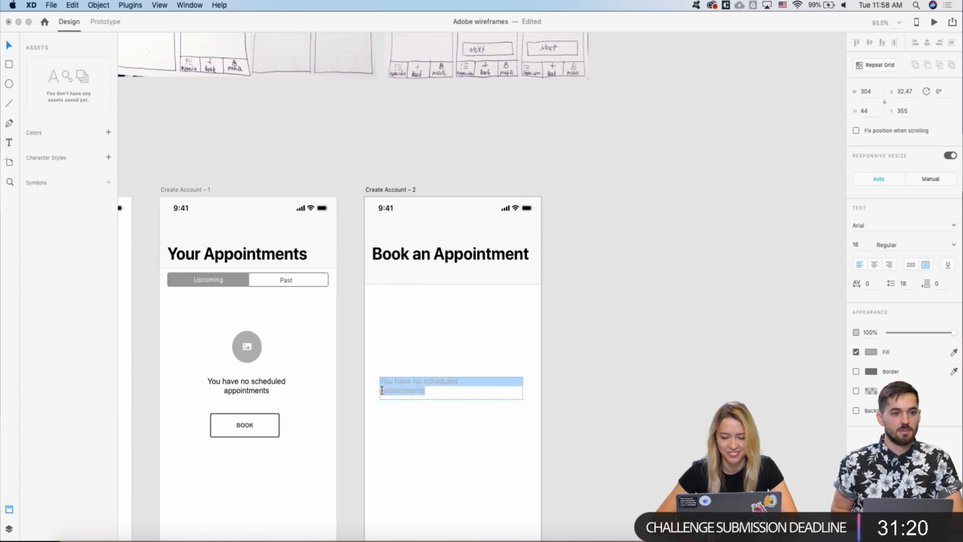
{"action": "left_click", "coordinate": [381, 390]}
{"action": "key", "text": "BackSpace"}
{"action": "key", "text": "Escape"}
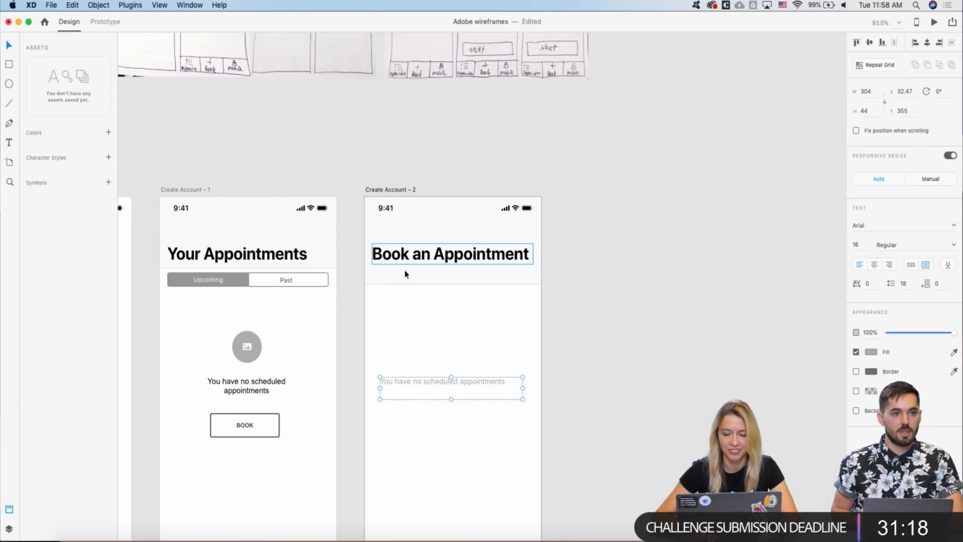
{"action": "double_click", "coordinate": [426, 385]}
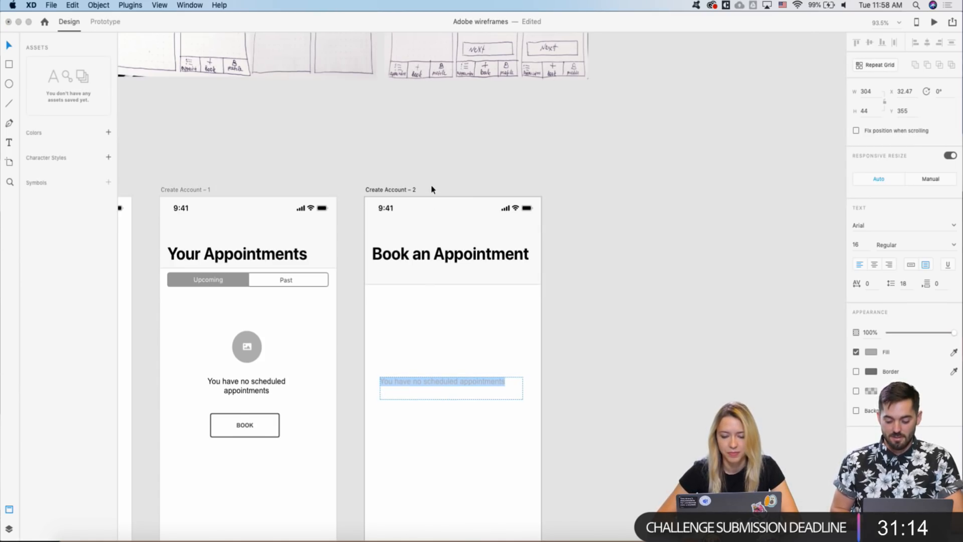
{"action": "key", "text": "Escape"}
{"action": "scroll", "coordinate": [430, 187], "scroll_direction": "up", "scroll_amount": 8}
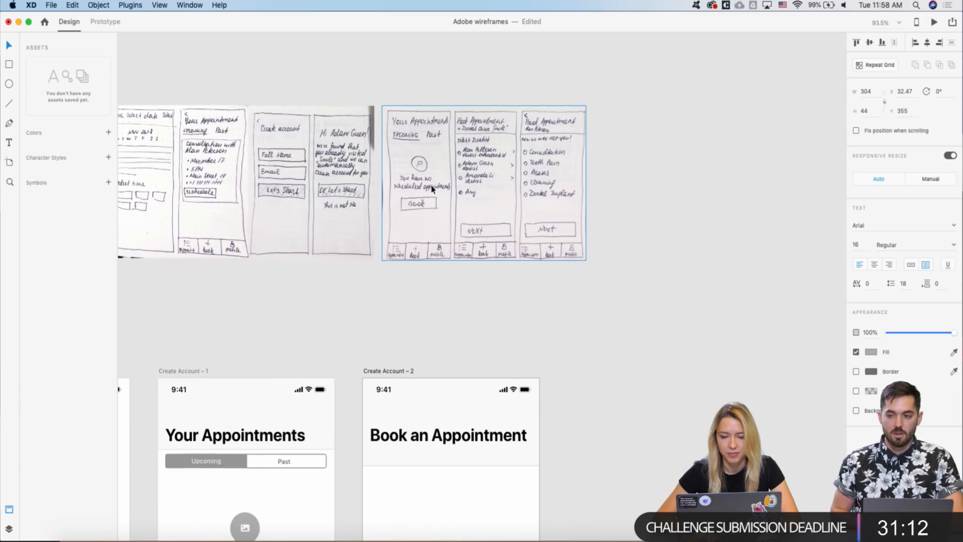
{"action": "scroll", "coordinate": [430, 189], "scroll_direction": "down", "scroll_amount": 6}
- Replace the text with Dental Clinic "Smile" and shrink its box to one line
{"action": "double_click", "coordinate": [415, 426]}
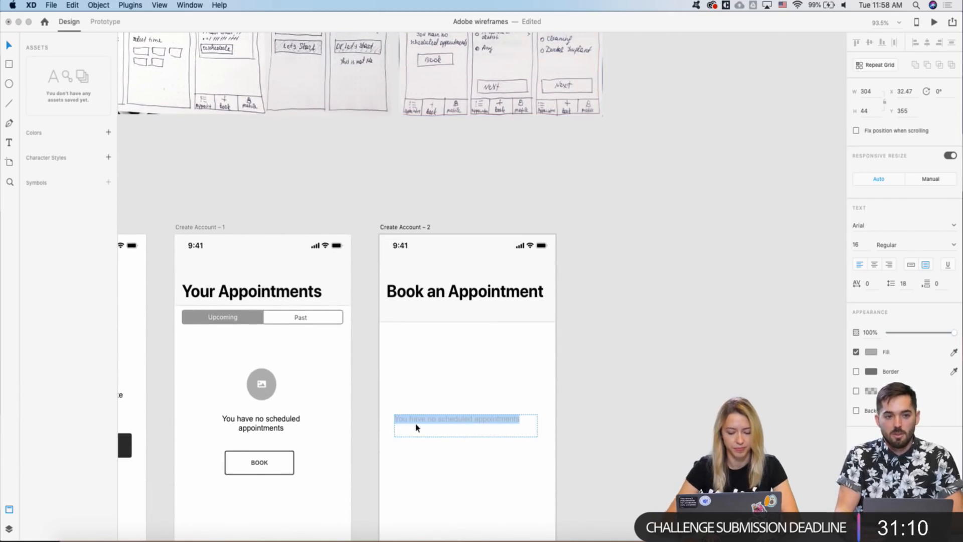
{"action": "type", "text": "Dental "}
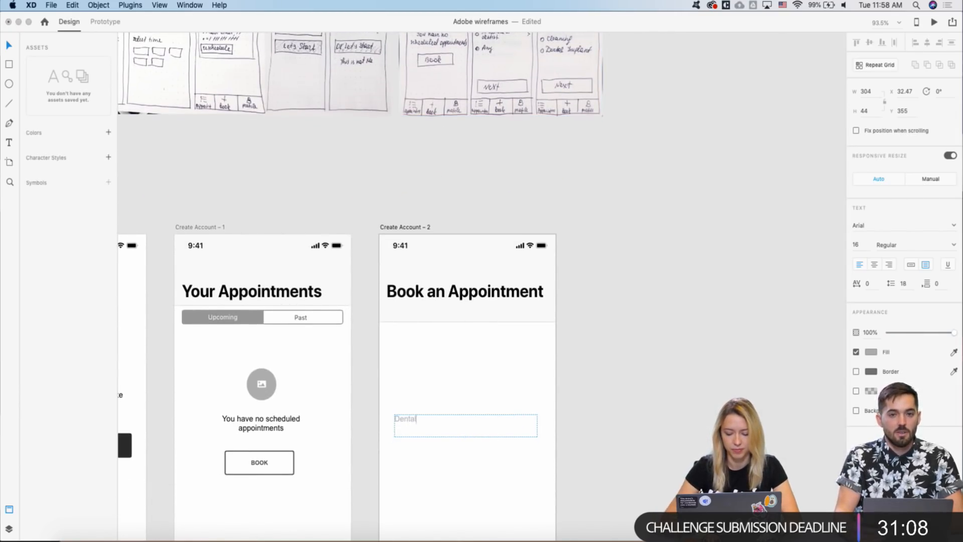
{"action": "type", "text": "Clinic"}
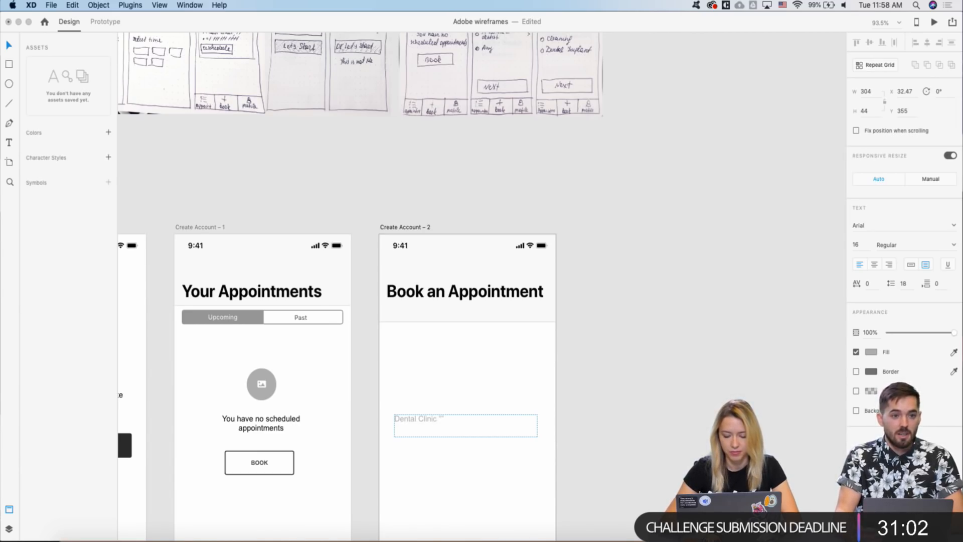
{"action": "type", "text": "\"Smile"}
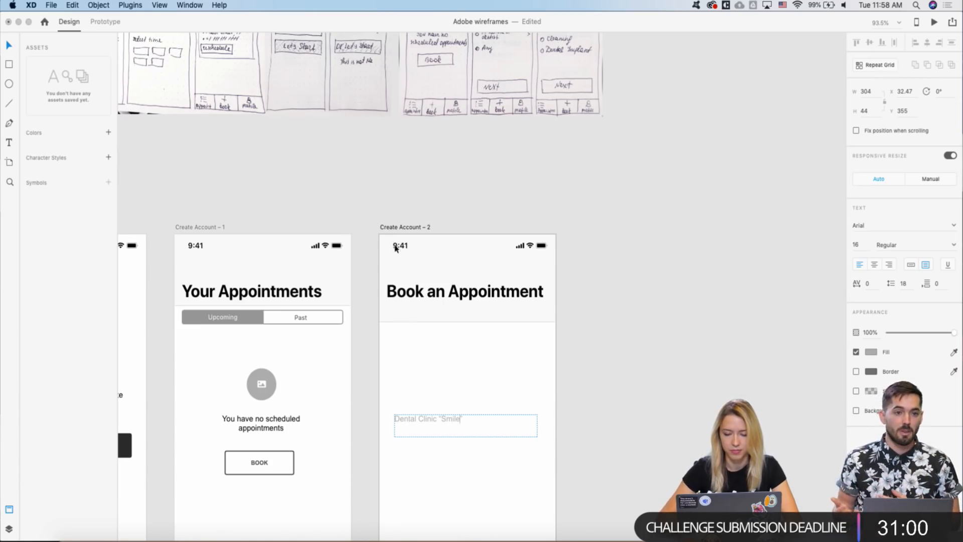
{"action": "type", "text": "\""}
{"action": "key", "text": "Escape"}
{"action": "left_click_drag", "start_coordinate": [466, 436], "coordinate": [435, 314]}
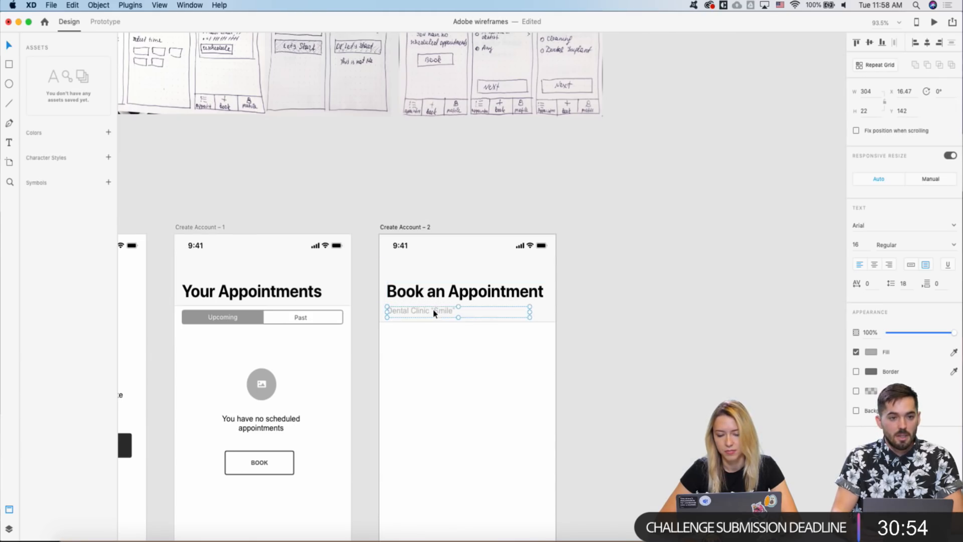
- Dim the Hi Adam explanation text and the no-appointments text to 60% opacity
{"action": "scroll", "coordinate": [318, 399], "scroll_direction": "down", "scroll_amount": 5}
{"action": "scroll", "coordinate": [318, 403], "scroll_direction": "left", "scroll_amount": 3}
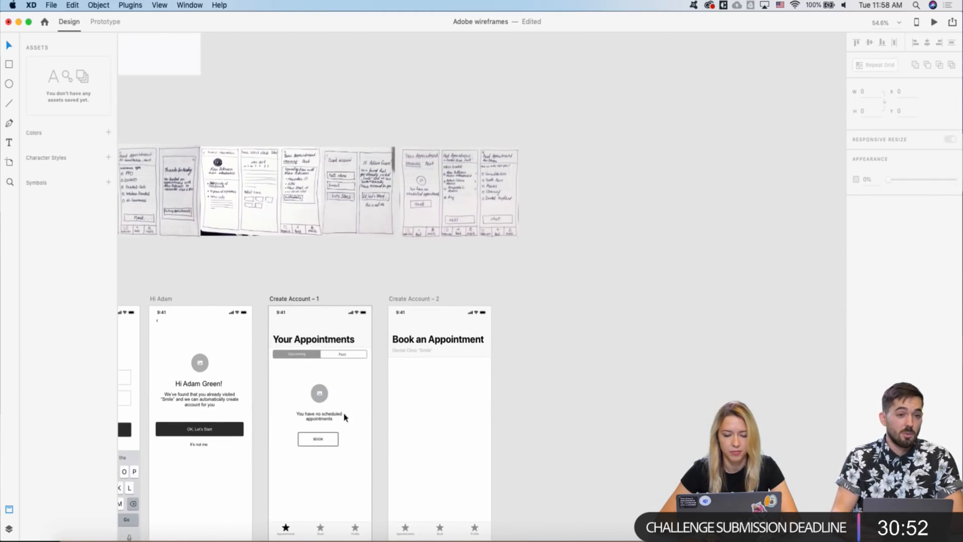
{"action": "left_click", "coordinate": [220, 405]}
{"action": "left_click", "coordinate": [316, 419], "text": "shift"}
{"action": "key", "text": "6"}
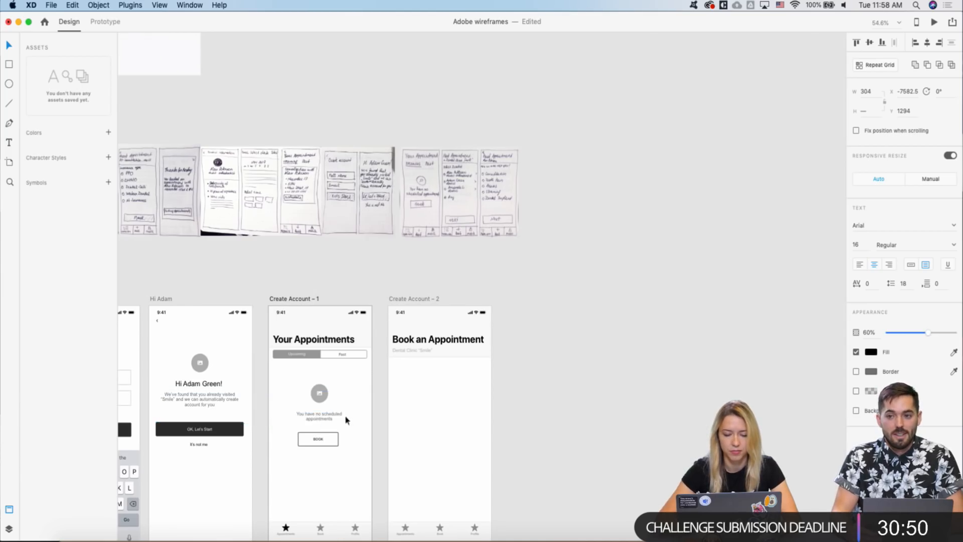
- Dim the SMS code text and phone prompt text on Verification Code to 60% opacity
{"action": "scroll", "coordinate": [479, 415], "scroll_direction": "left", "scroll_amount": 3}
{"action": "scroll", "coordinate": [499, 356], "scroll_direction": "down", "scroll_amount": 2}
{"action": "scroll", "coordinate": [499, 356], "scroll_direction": "left", "scroll_amount": 10}
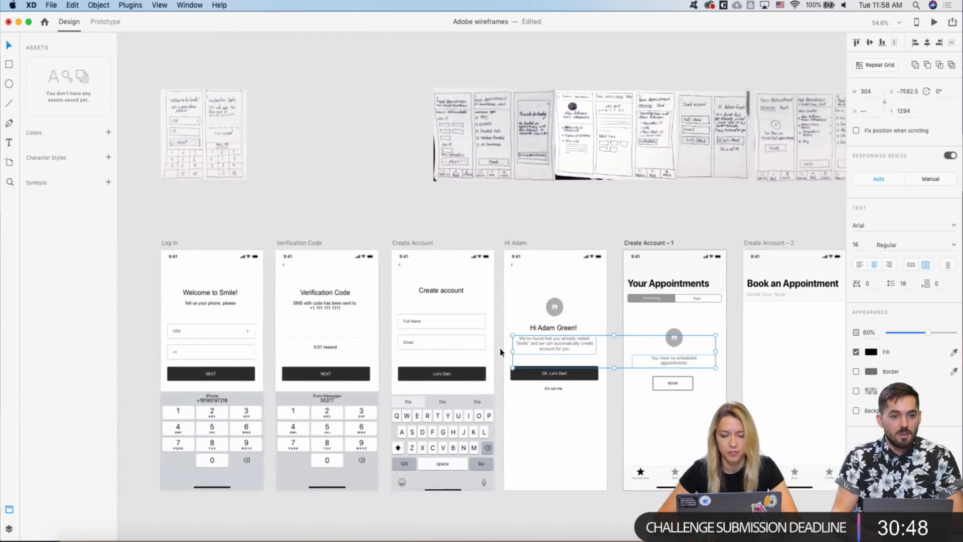
{"action": "left_click", "coordinate": [384, 309]}
{"action": "left_click", "coordinate": [274, 310], "text": "shift"}
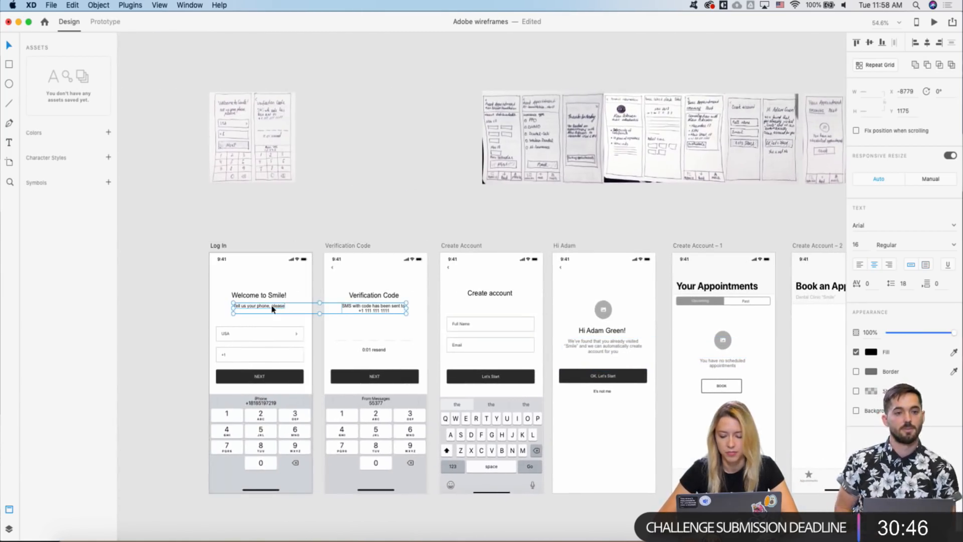
{"action": "key", "text": "6"}
{"action": "scroll", "coordinate": [274, 308], "scroll_direction": "right", "scroll_amount": 10}
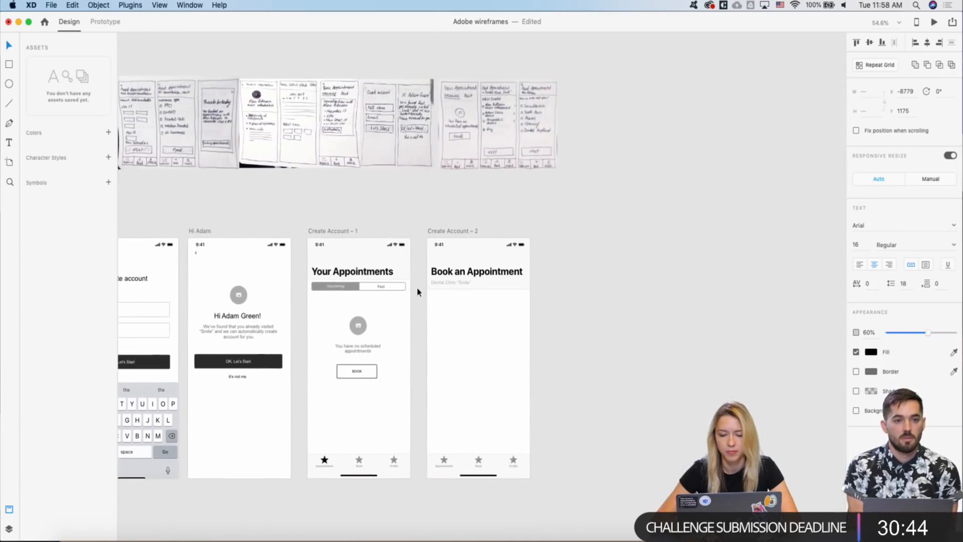
{"action": "scroll", "coordinate": [446, 184], "scroll_direction": "up", "scroll_amount": 5}
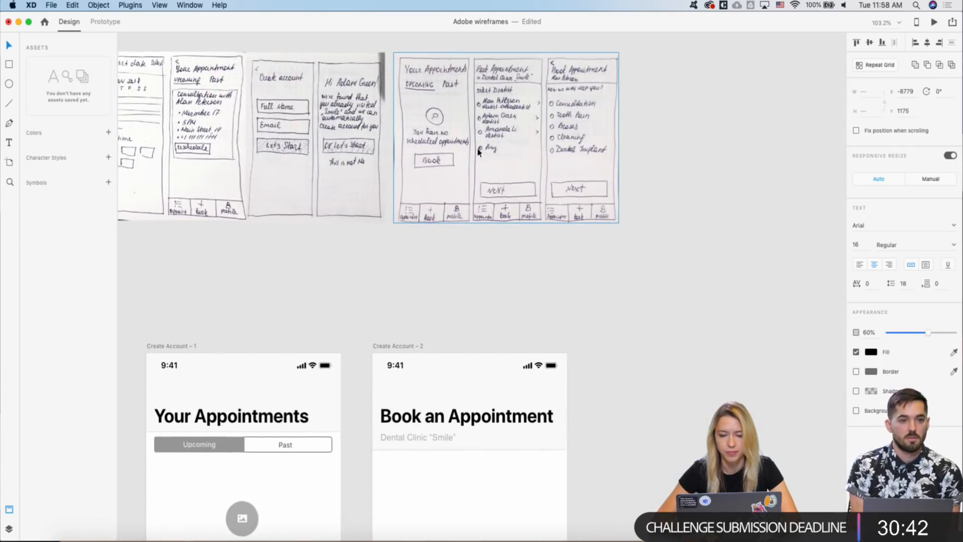
{"action": "scroll", "coordinate": [476, 154], "scroll_direction": "down", "scroll_amount": 1}
- Copy the clinic subtitle just below itself and retype the copy as SELECT DENTIST
{"action": "scroll", "coordinate": [404, 375], "scroll_direction": "up", "scroll_amount": 4}
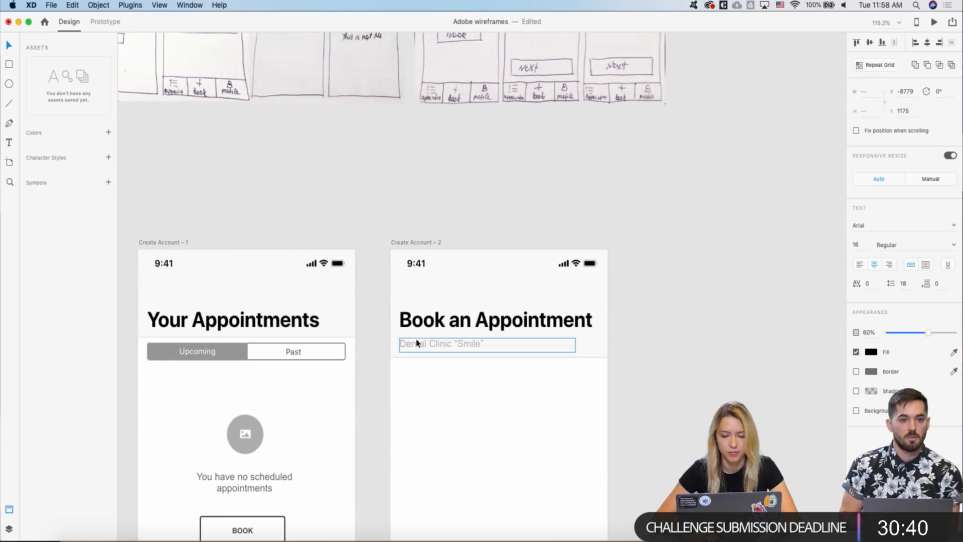
{"action": "double_click", "coordinate": [415, 345]}
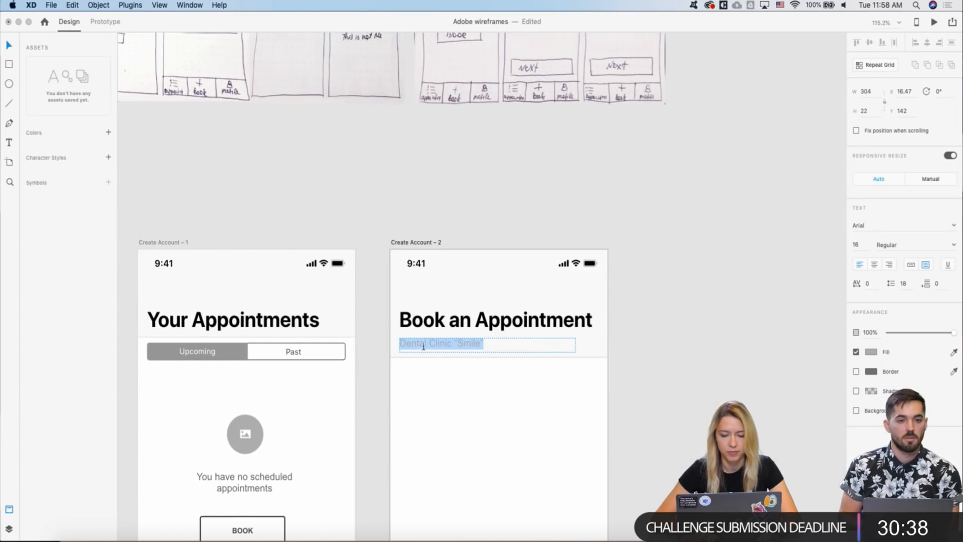
{"action": "key", "text": "Escape"}
{"action": "left_click_drag", "start_coordinate": [424, 344], "coordinate": [423, 376], "text": "alt"}
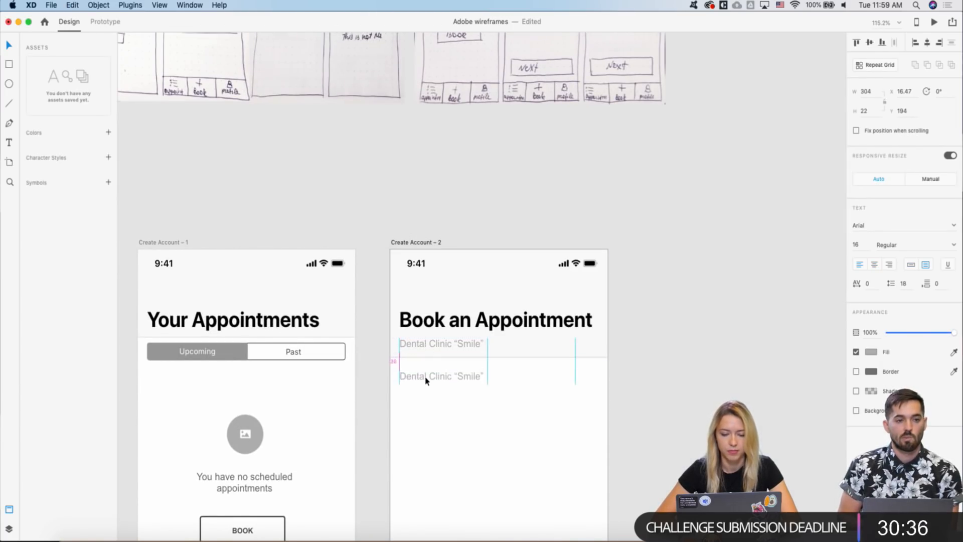
{"action": "double_click", "coordinate": [425, 376]}
{"action": "type", "text": "Se"}
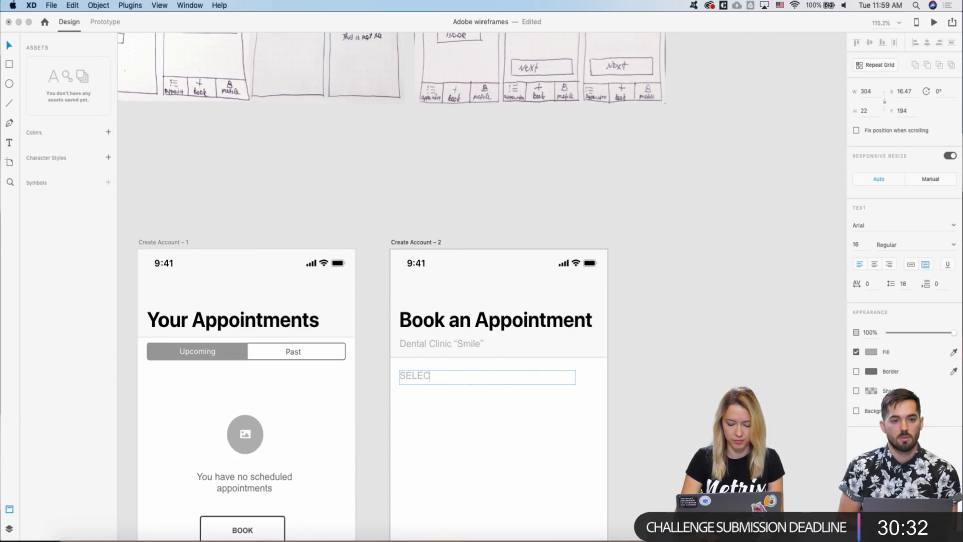
{"action": "type", "text": "LECT DENTIST"}
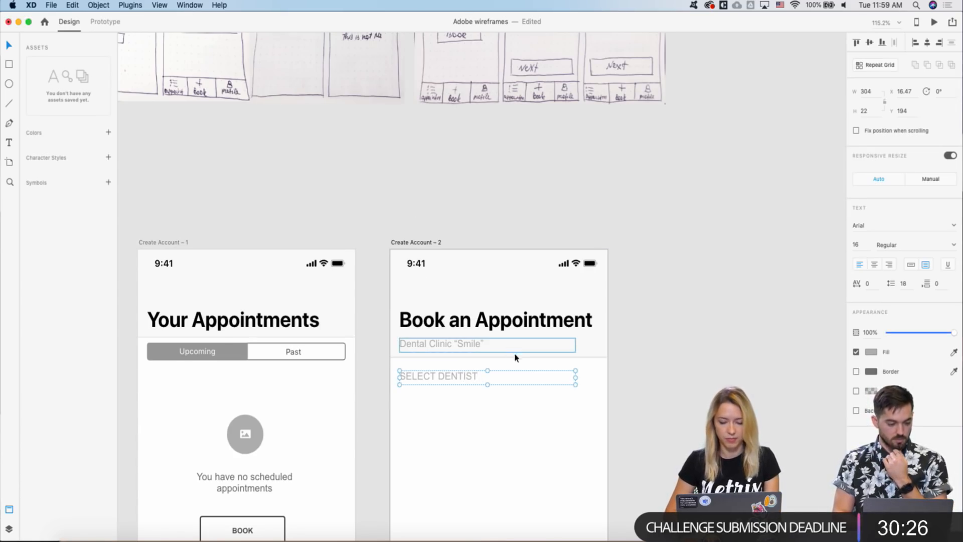
- Narrow the SELECT DENTIST text box from its right edge
{"action": "scroll", "coordinate": [512, 355], "scroll_direction": "down", "scroll_amount": 5}
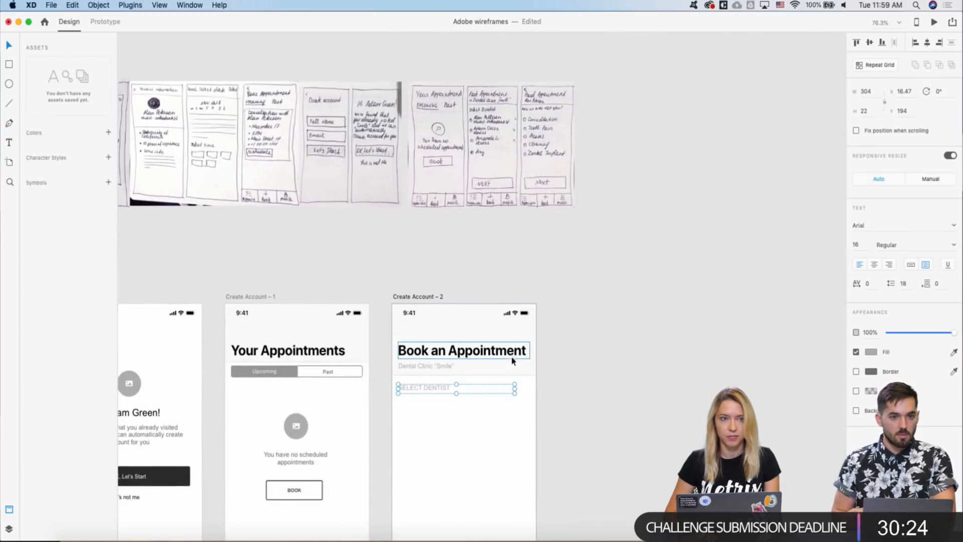
{"action": "scroll", "coordinate": [512, 360], "scroll_direction": "down", "scroll_amount": 2}
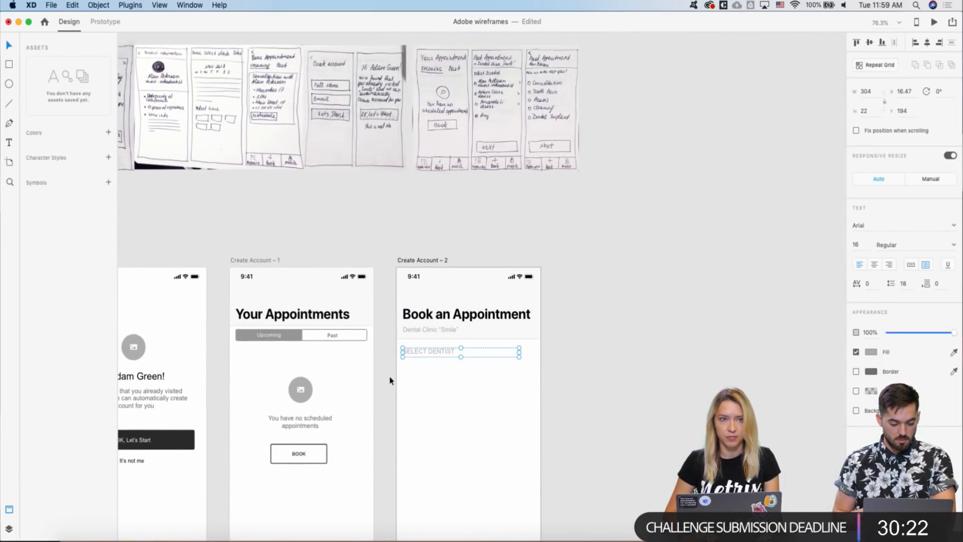
{"action": "left_click_drag", "start_coordinate": [517, 352], "coordinate": [500, 352]}
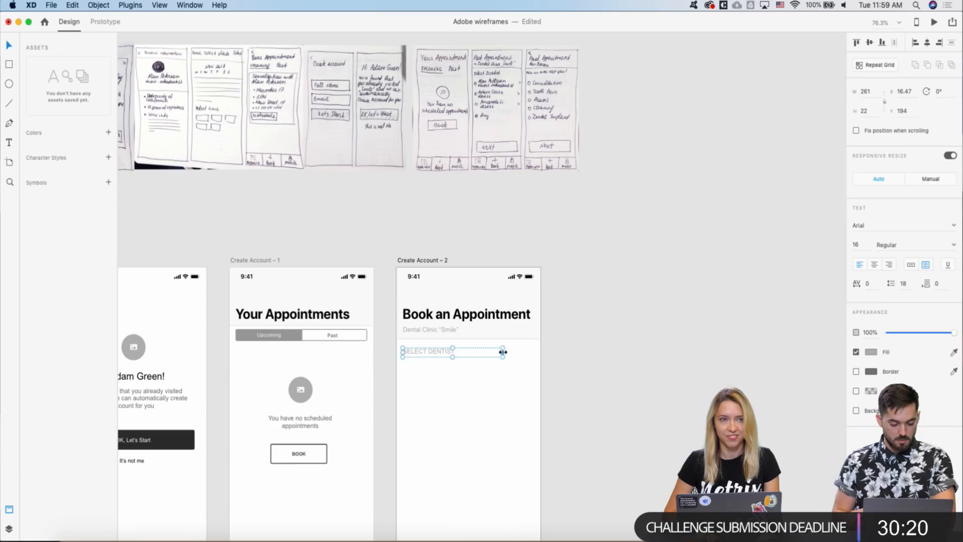
{"action": "scroll", "coordinate": [442, 311], "scroll_direction": "down", "scroll_amount": 2}
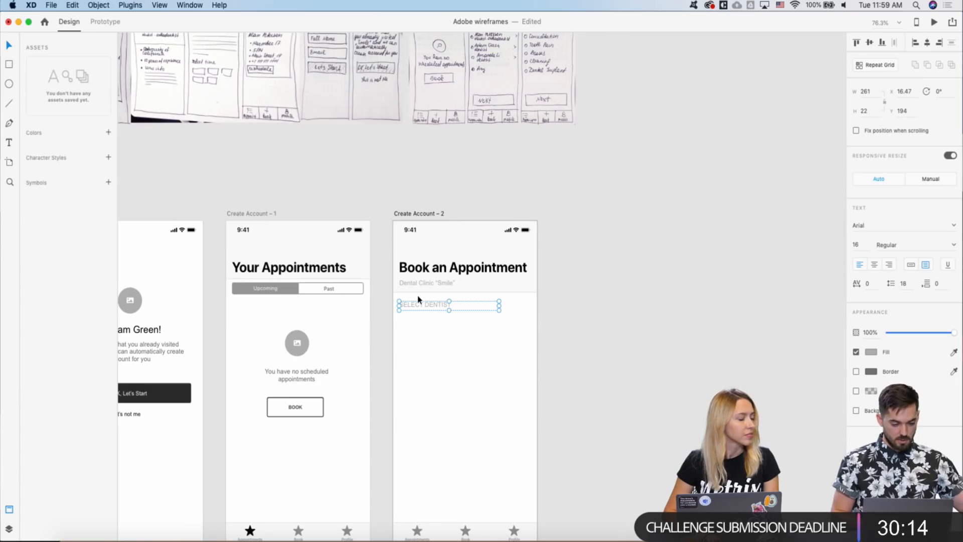
{"action": "scroll", "coordinate": [460, 253], "scroll_direction": "up", "scroll_amount": 2}
{"action": "scroll", "coordinate": [460, 254], "scroll_direction": "up", "scroll_amount": 2}
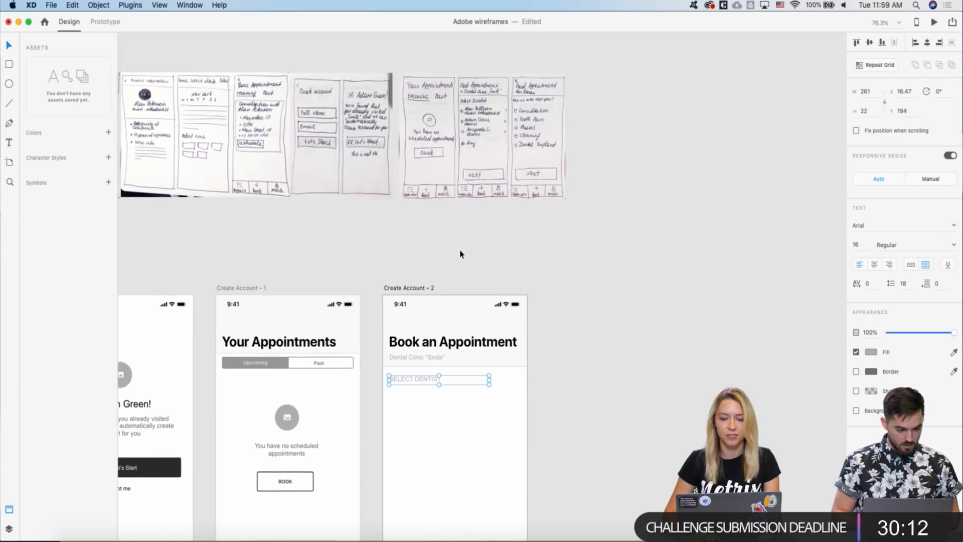
{"action": "scroll", "coordinate": [457, 259], "scroll_direction": "down", "scroll_amount": 2}
{"action": "scroll", "coordinate": [457, 259], "scroll_direction": "down", "scroll_amount": 1}
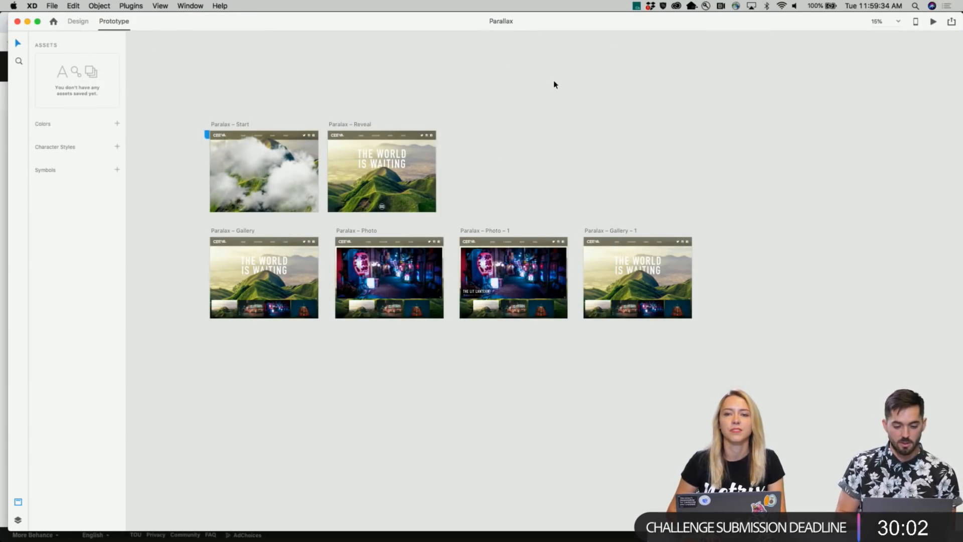
{"action": "left_click", "coordinate": [933, 23]}
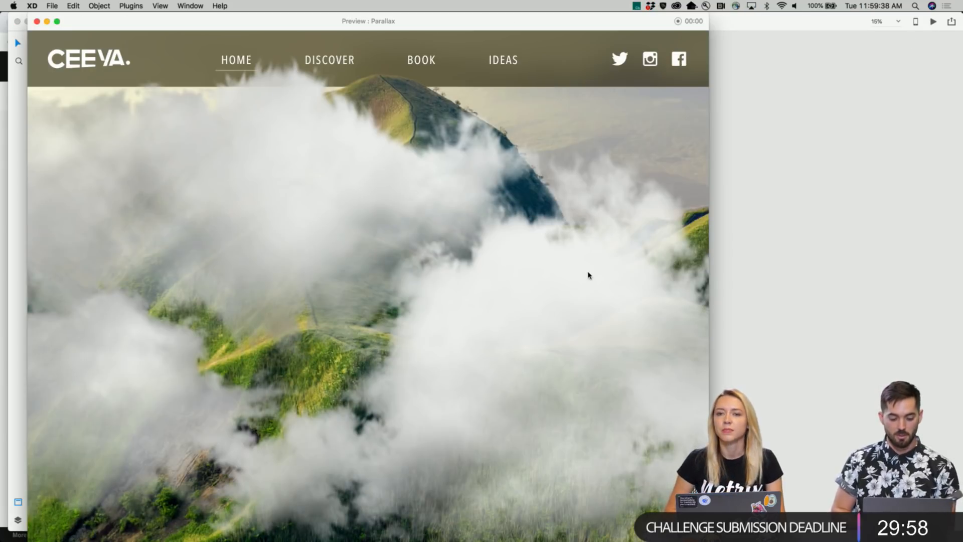
{"action": "left_click", "coordinate": [603, 295]}
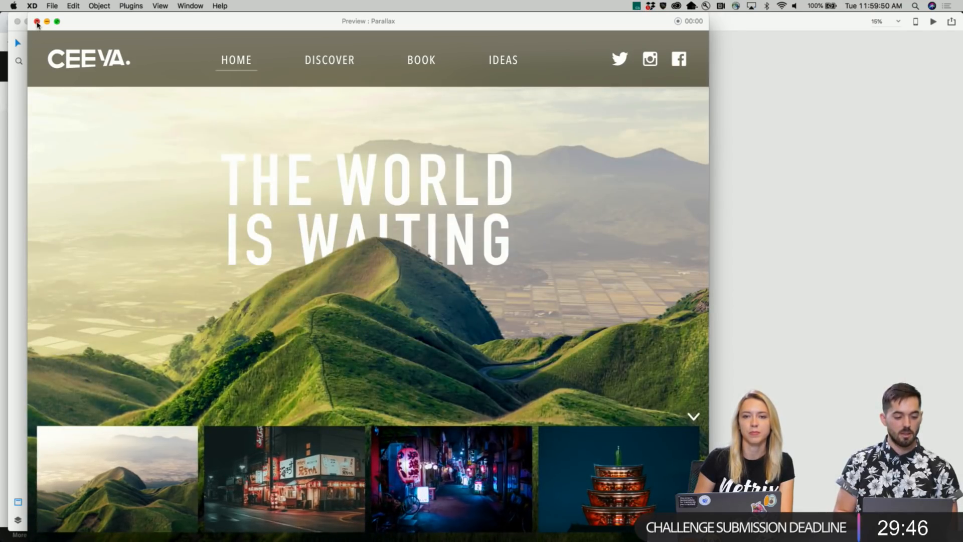
{"action": "left_click", "coordinate": [37, 22]}
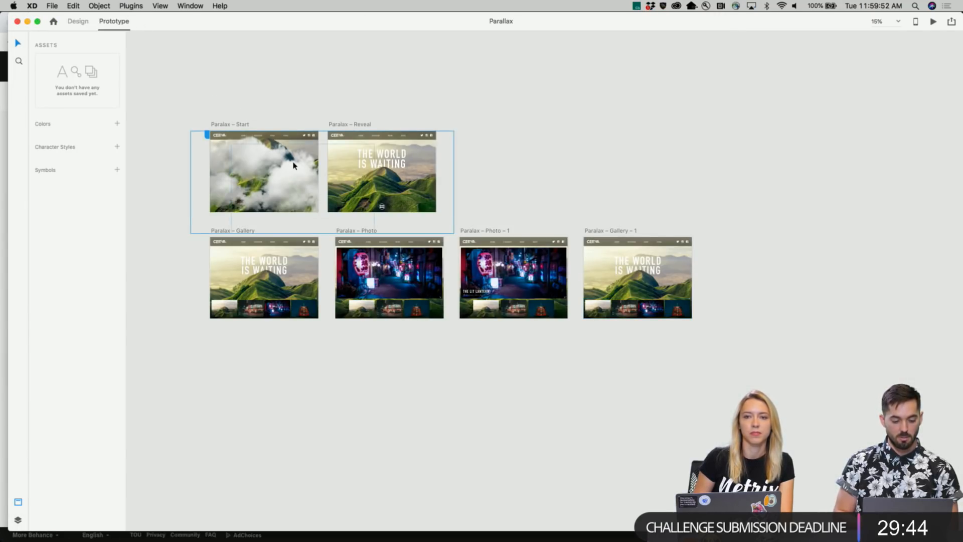
{"action": "left_click", "coordinate": [303, 170]}
{"action": "left_click", "coordinate": [387, 90]}
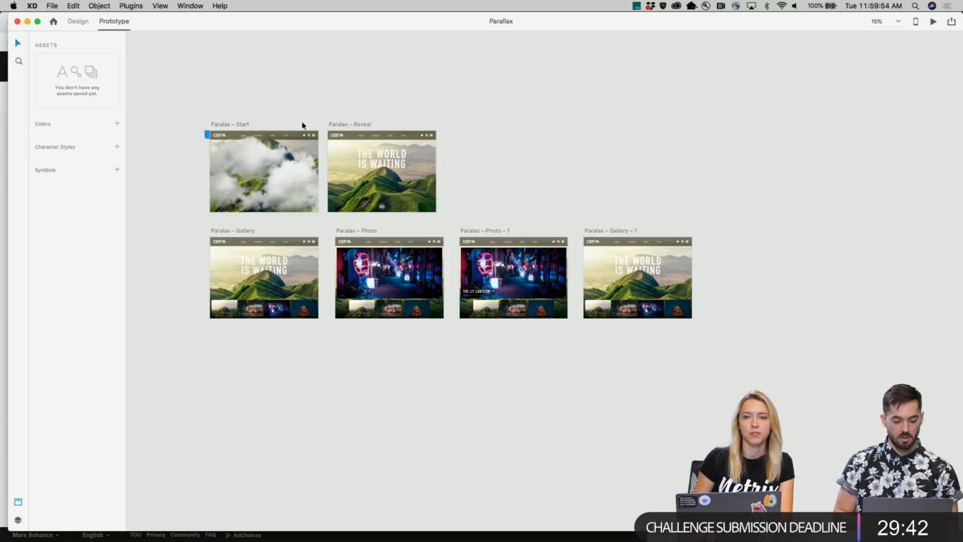
{"action": "left_click", "coordinate": [244, 126]}
{"action": "left_click", "coordinate": [321, 172]}
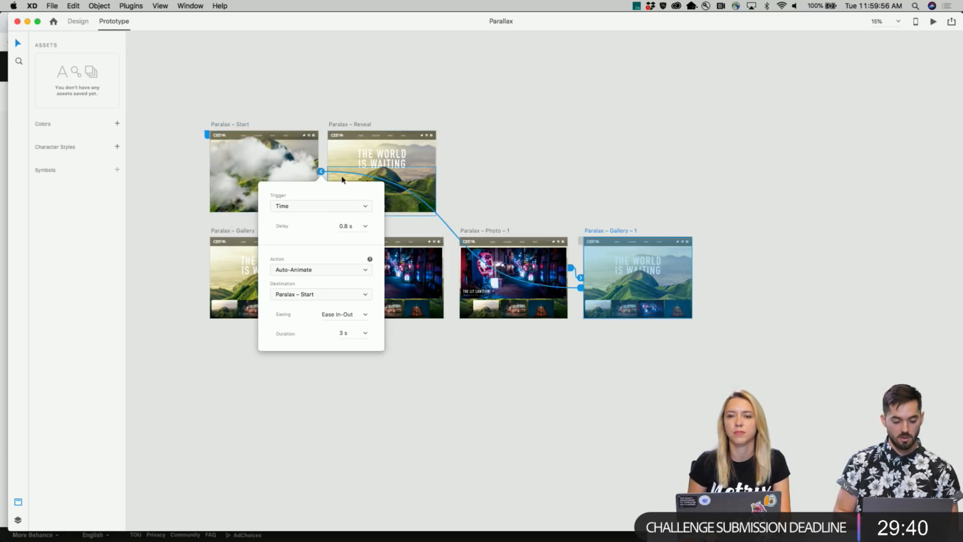
{"action": "left_click", "coordinate": [366, 207]}
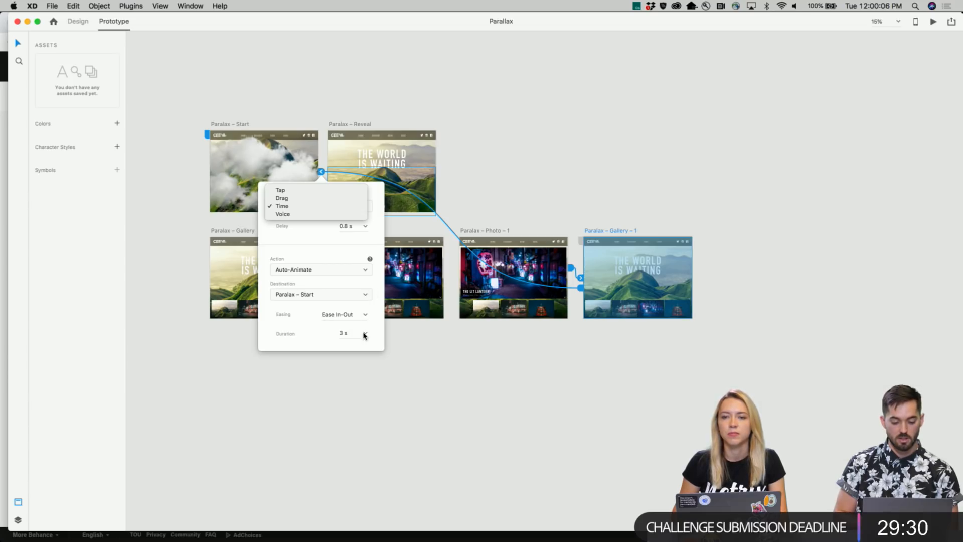
{"action": "left_click", "coordinate": [475, 136]}
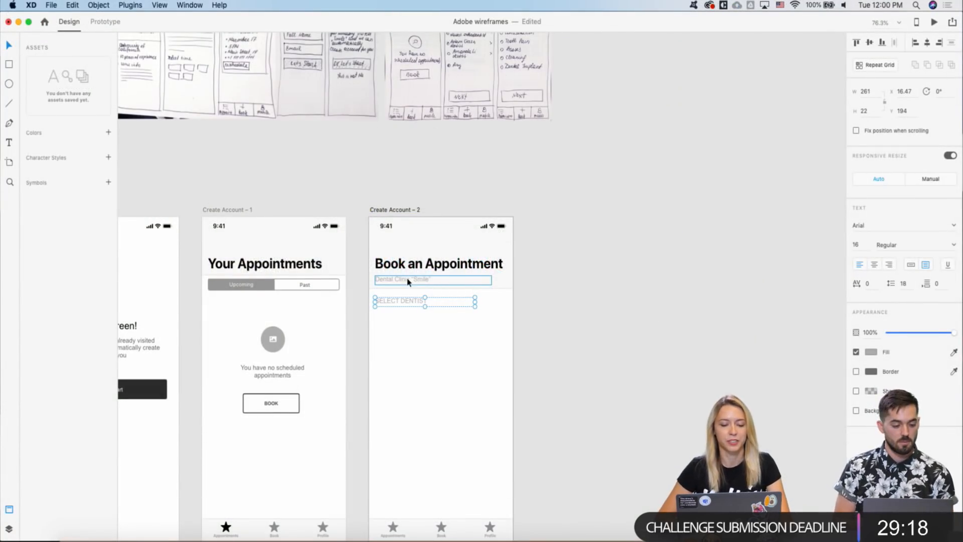
- Paste the placeholder circle from Your Appointments below the SELECT DENTIST heading
{"action": "scroll", "coordinate": [408, 282], "scroll_direction": "down", "scroll_amount": 2}
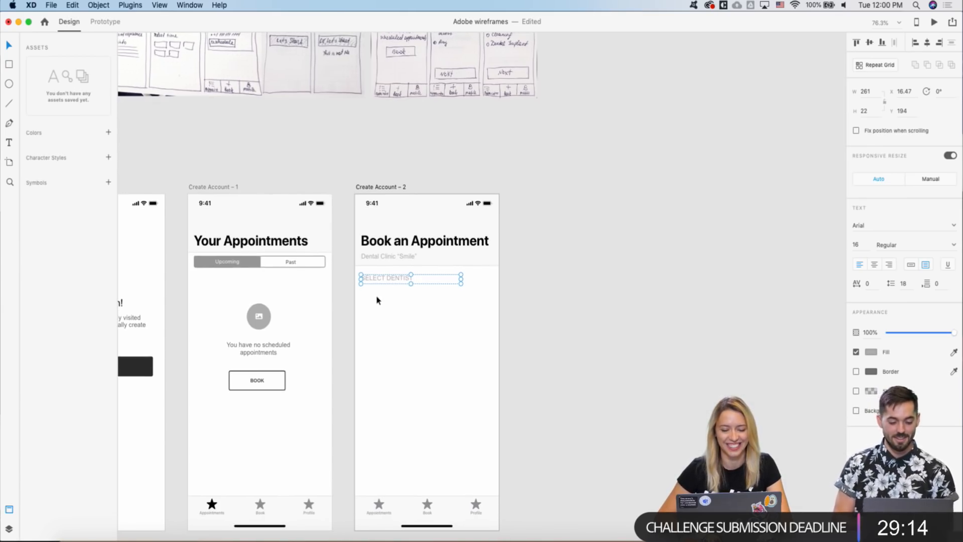
{"action": "scroll", "coordinate": [365, 284], "scroll_direction": "up", "scroll_amount": 5}
{"action": "scroll", "coordinate": [363, 284], "scroll_direction": "down", "scroll_amount": 10}
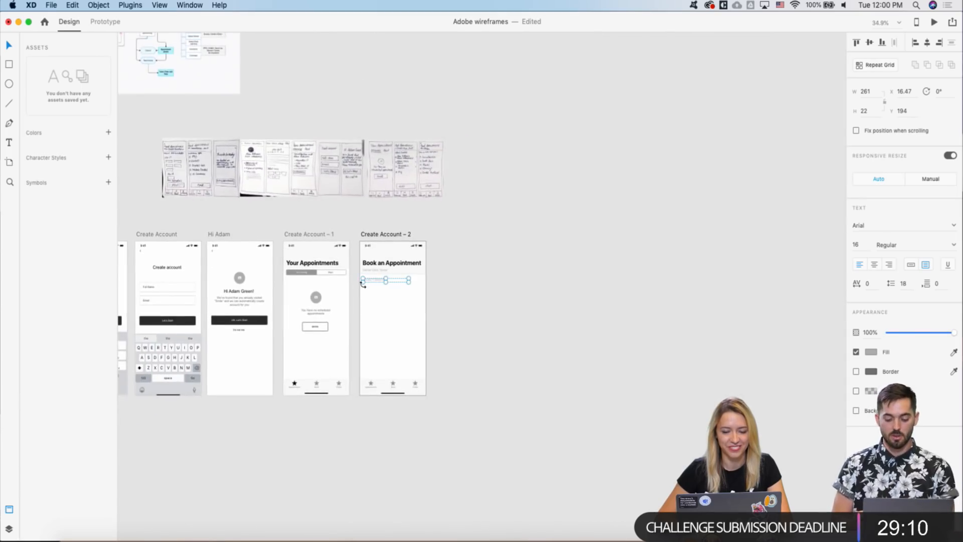
{"action": "scroll", "coordinate": [362, 279], "scroll_direction": "up", "scroll_amount": 6}
{"action": "scroll", "coordinate": [418, 120], "scroll_direction": "down", "scroll_amount": 6}
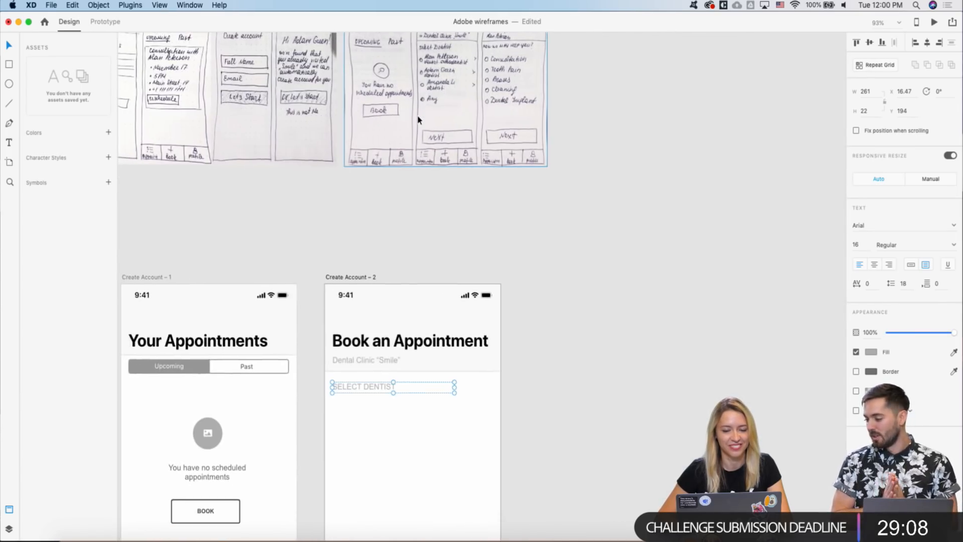
{"action": "right_click", "coordinate": [376, 208]}
{"action": "left_click", "coordinate": [295, 258]}
{"action": "scroll", "coordinate": [325, 260], "scroll_direction": "up", "scroll_amount": 3}
{"action": "left_click", "coordinate": [350, 242]}
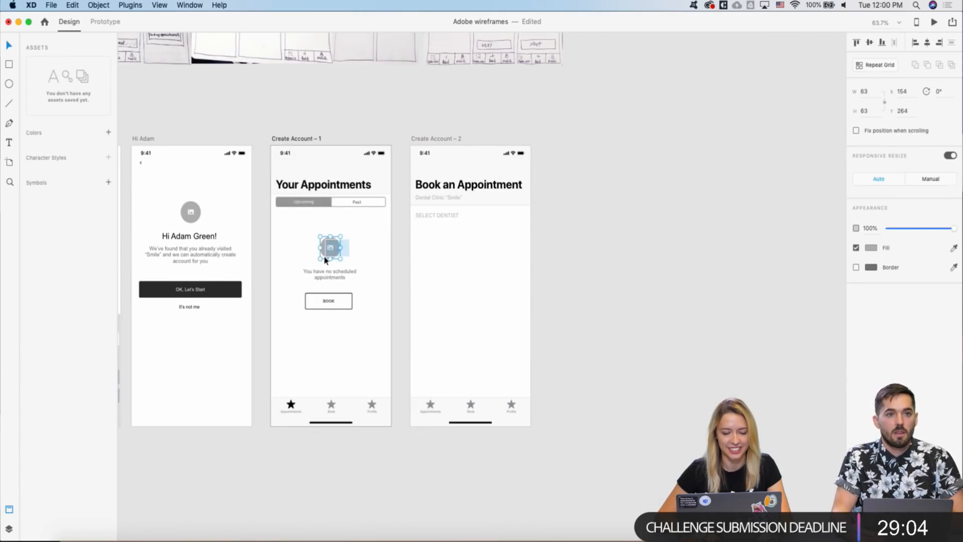
{"action": "left_click", "coordinate": [423, 140]}
{"action": "key", "text": "super+v"}
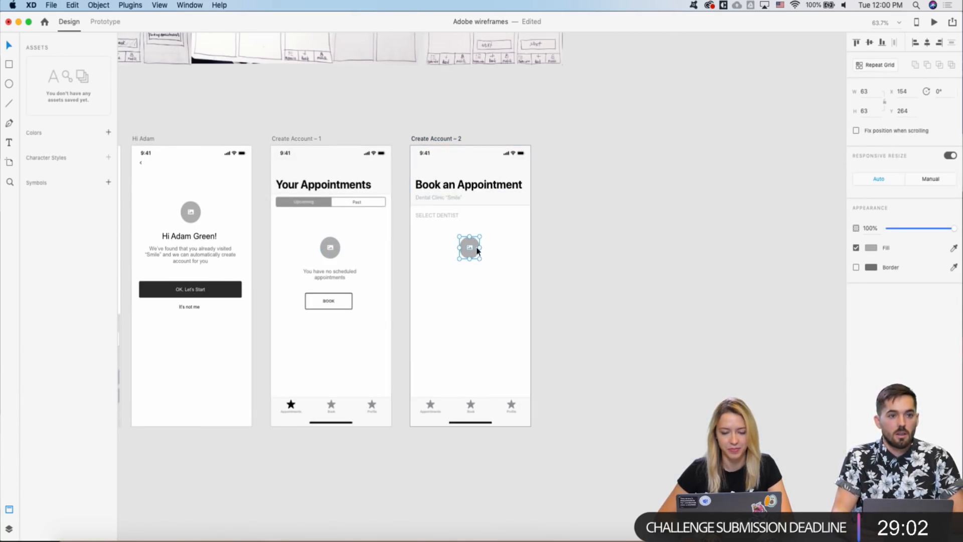
{"action": "left_click_drag", "start_coordinate": [476, 253], "coordinate": [429, 240]}
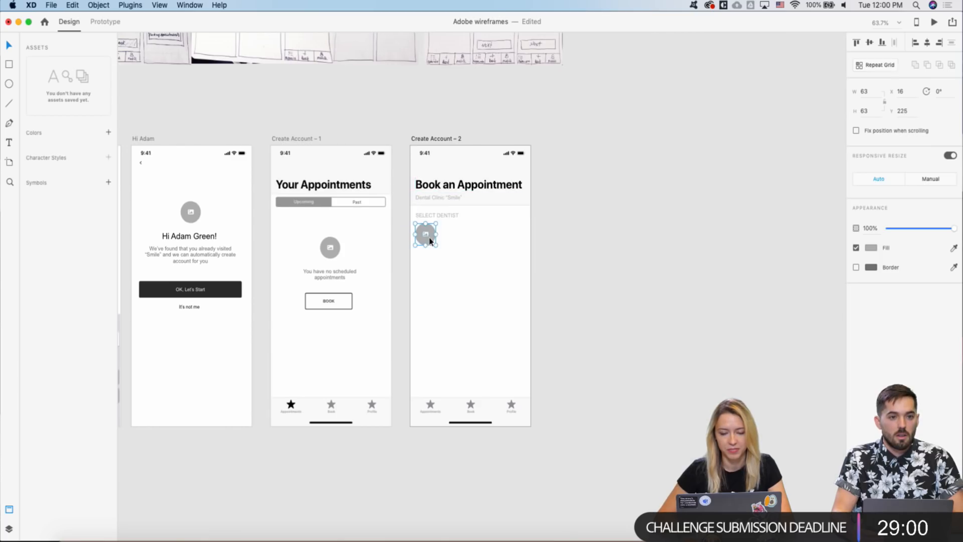
- Place a black copy of the SELECT DENTIST label beside the circle
{"action": "left_click", "coordinate": [428, 218]}
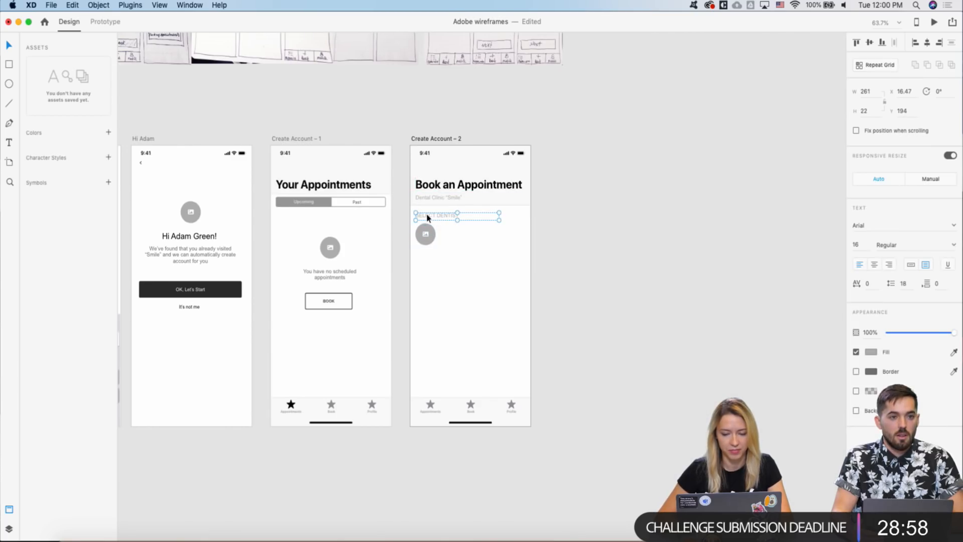
{"action": "left_click_drag", "start_coordinate": [427, 217], "coordinate": [453, 233]}
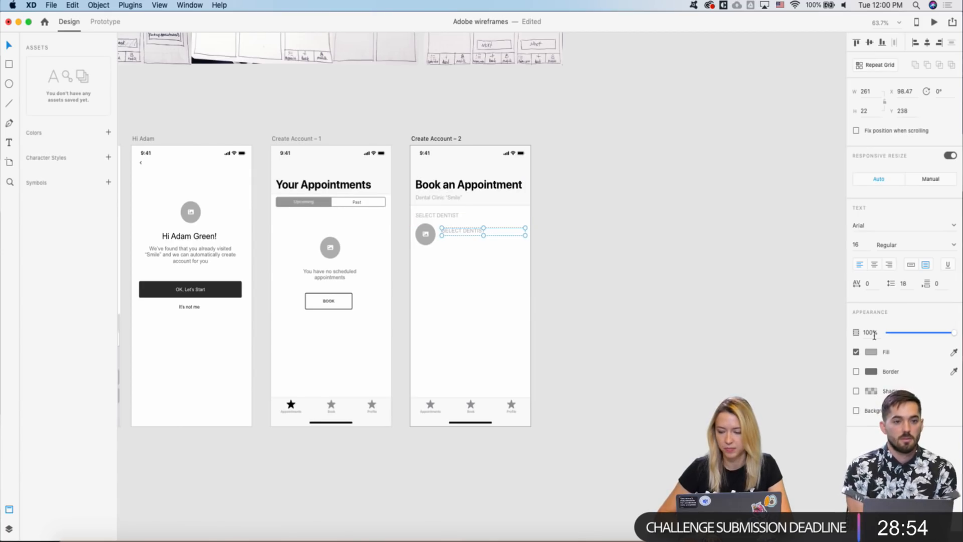
{"action": "left_click", "coordinate": [871, 352]}
{"action": "left_click", "coordinate": [750, 377]}
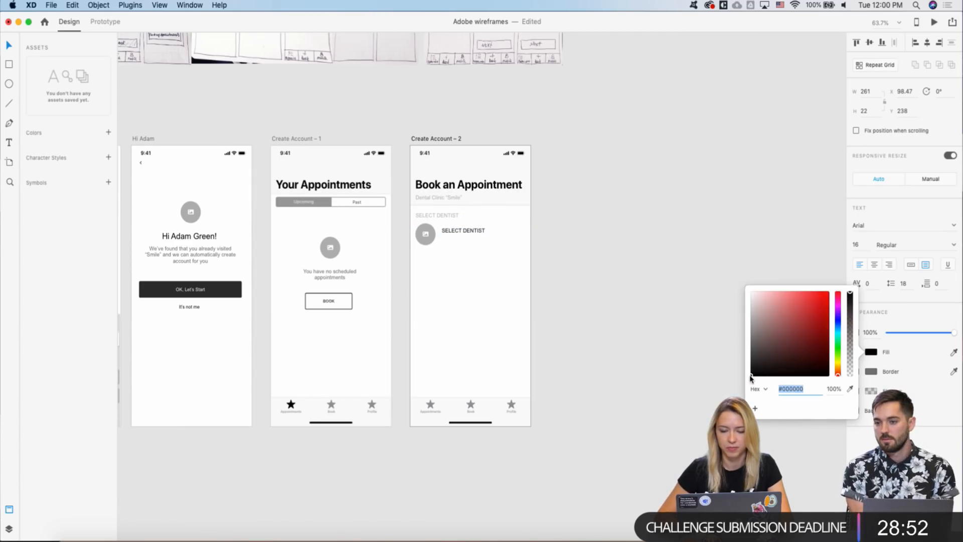
{"action": "left_click", "coordinate": [511, 306]}
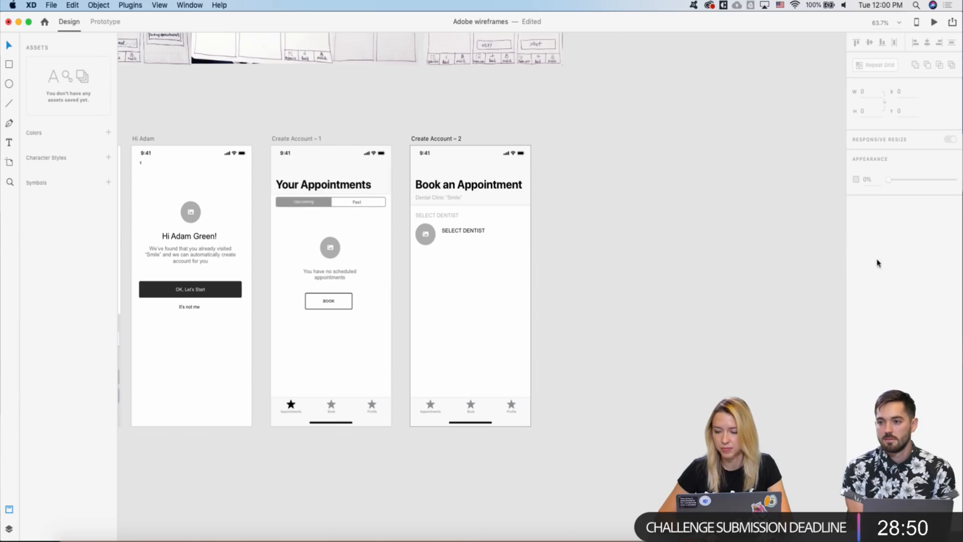
{"action": "left_click", "coordinate": [422, 240]}
{"action": "scroll", "coordinate": [422, 240], "scroll_direction": "up", "scroll_amount": 3}
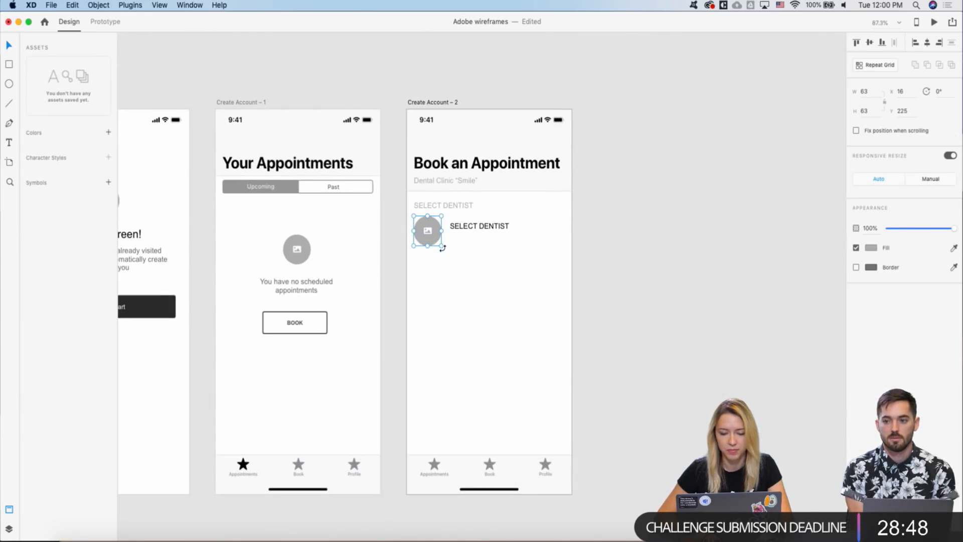
- Shrink the circle to about 50 px and turn a duplicated label into the dentist's name
{"action": "left_click_drag", "start_coordinate": [441, 246], "coordinate": [426, 239]}
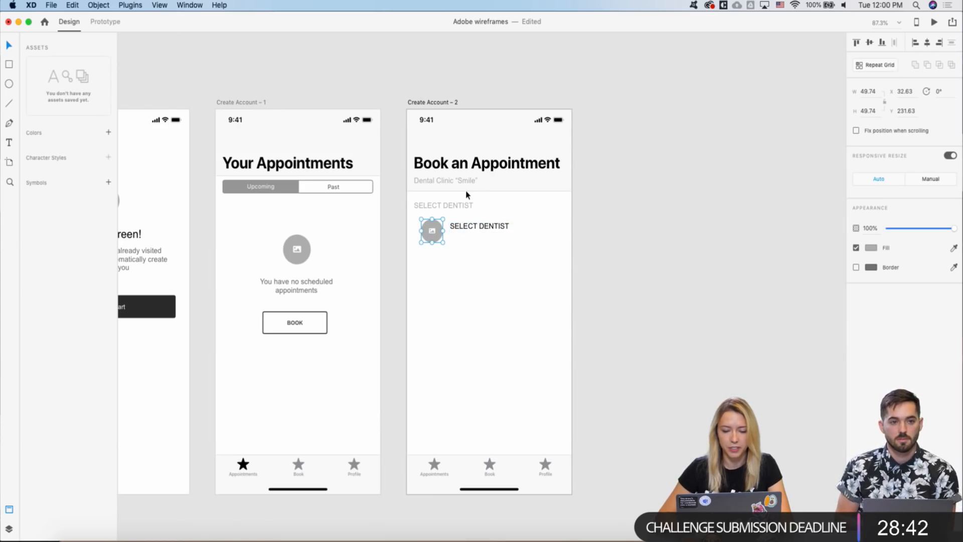
{"action": "scroll", "coordinate": [466, 196], "scroll_direction": "up", "scroll_amount": 3}
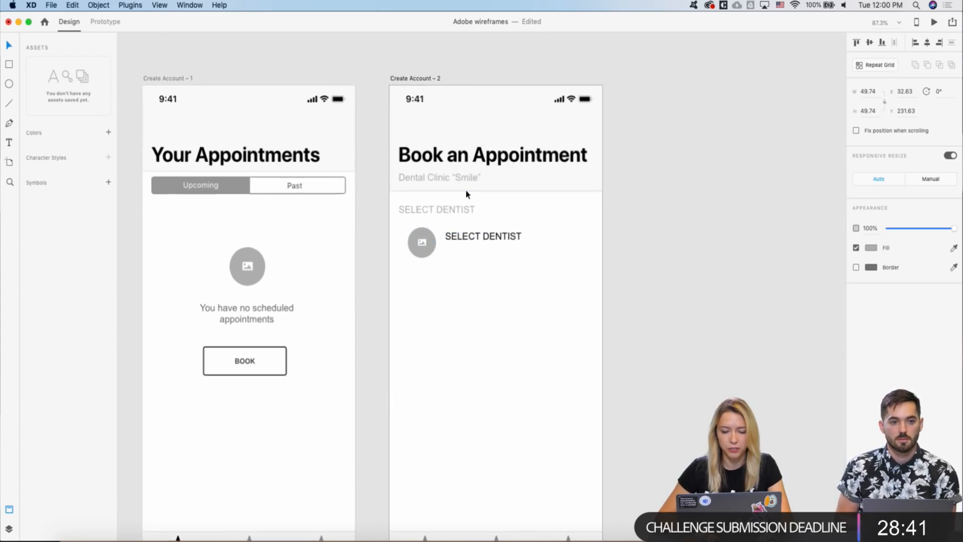
{"action": "left_click", "coordinate": [466, 238]}
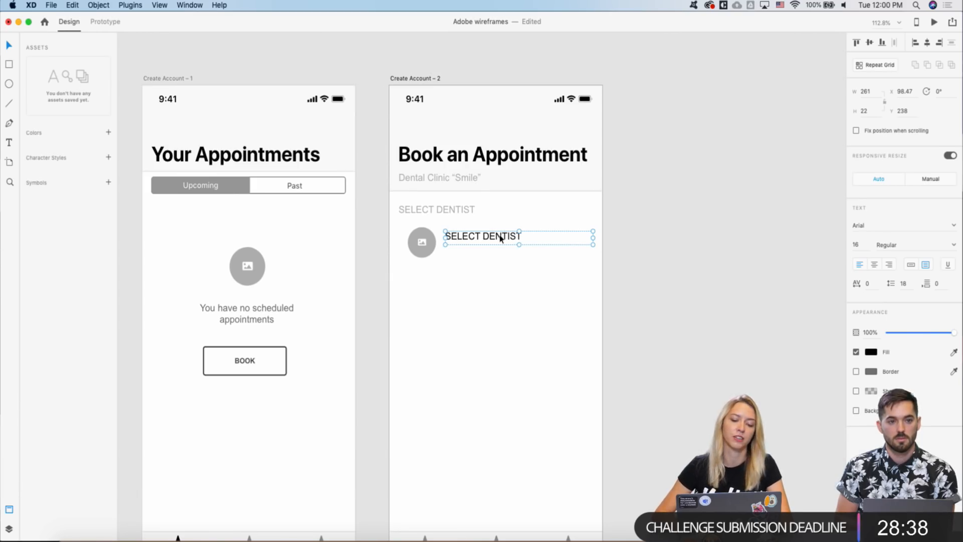
{"action": "key", "text": "super+d"}
{"action": "left_click_drag", "start_coordinate": [472, 238], "coordinate": [471, 256]}
{"action": "double_click", "coordinate": [465, 244]}
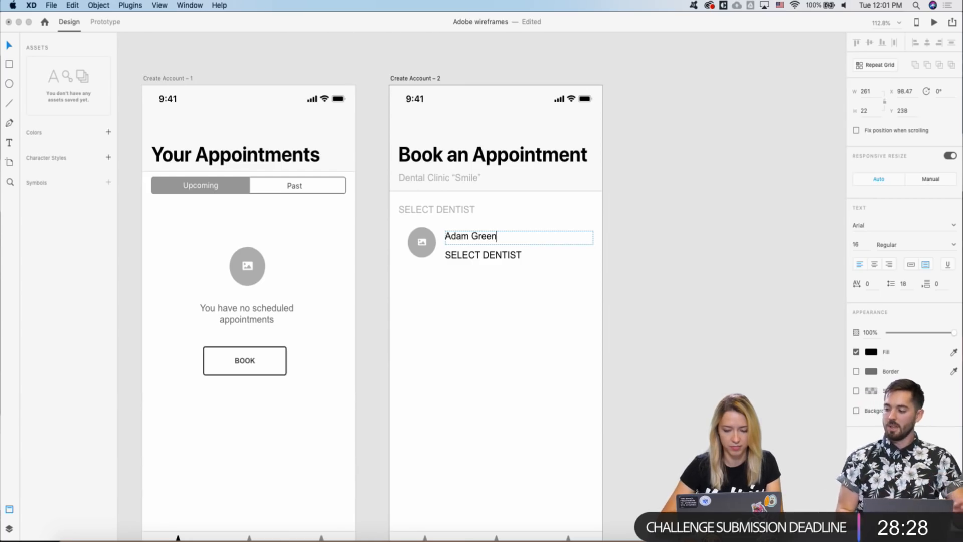
{"action": "key", "text": "Escape"}
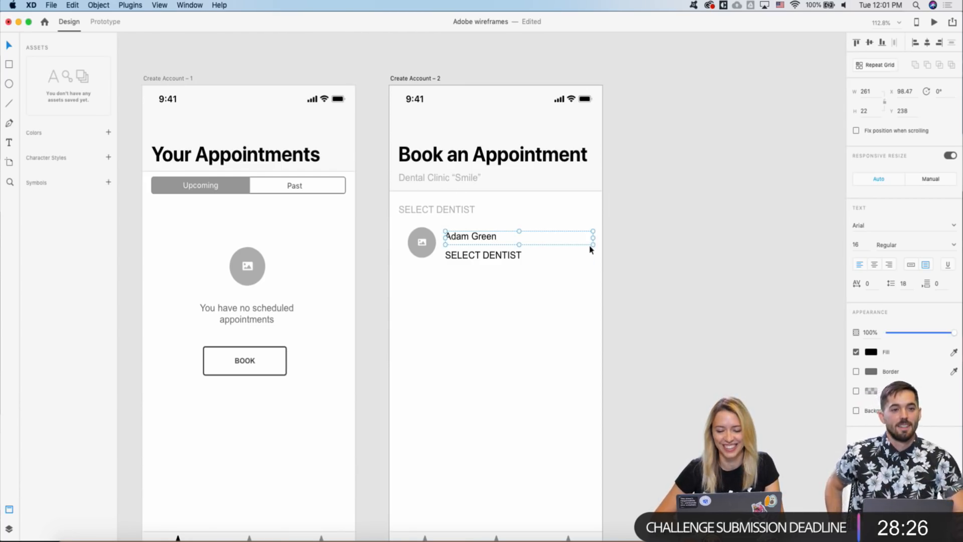
- Make the lower label a 'dentist' caption under the name, size 13 at 40% opacity
{"action": "left_click", "coordinate": [473, 259]}
{"action": "double_click", "coordinate": [473, 256]}
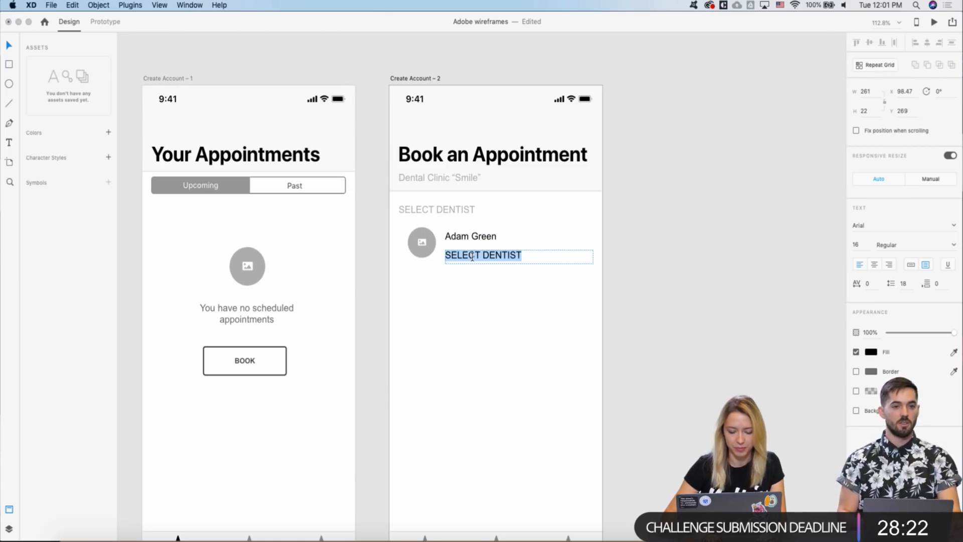
{"action": "type", "text": "dentist"}
{"action": "key", "text": "Escape"}
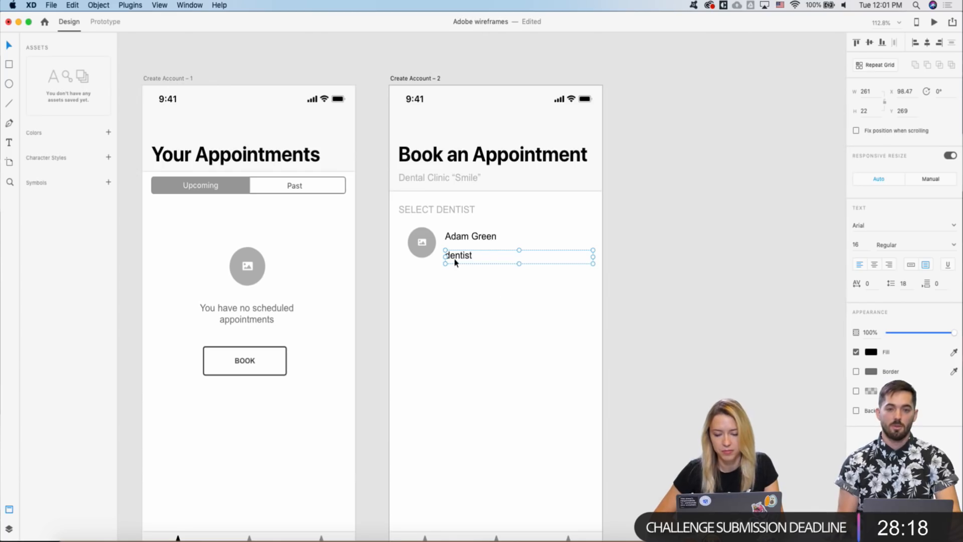
{"action": "left_click_drag", "start_coordinate": [457, 257], "coordinate": [458, 249]}
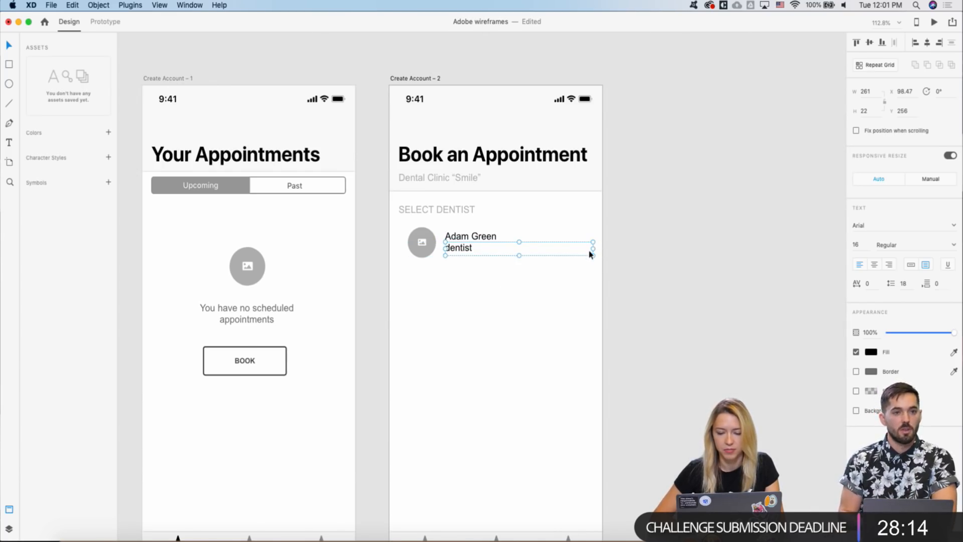
{"action": "left_click_drag", "start_coordinate": [594, 249], "coordinate": [485, 248]}
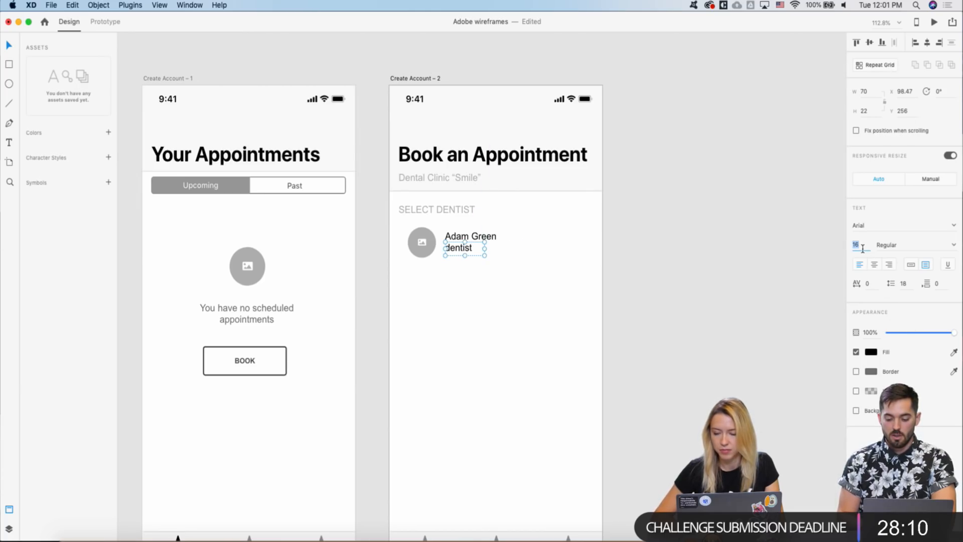
{"action": "type", "text": "13"}
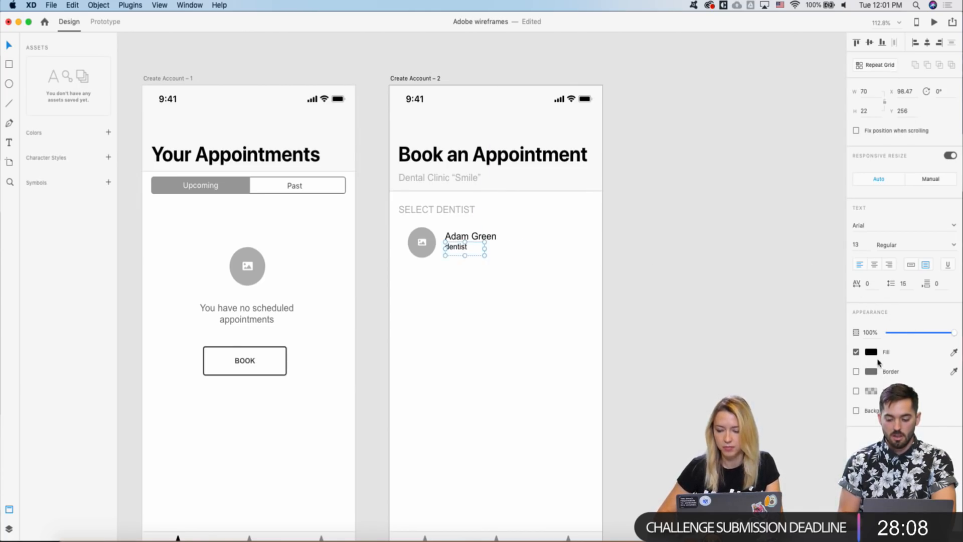
{"action": "type", "text": "5"}
{"action": "type", "text": "4"}
{"action": "left_click", "coordinate": [475, 264]}
- Check the dentist name and caption layers, then clear the selection
{"action": "scroll", "coordinate": [475, 266], "scroll_direction": "up", "scroll_amount": 5}
{"action": "left_click", "coordinate": [450, 252]}
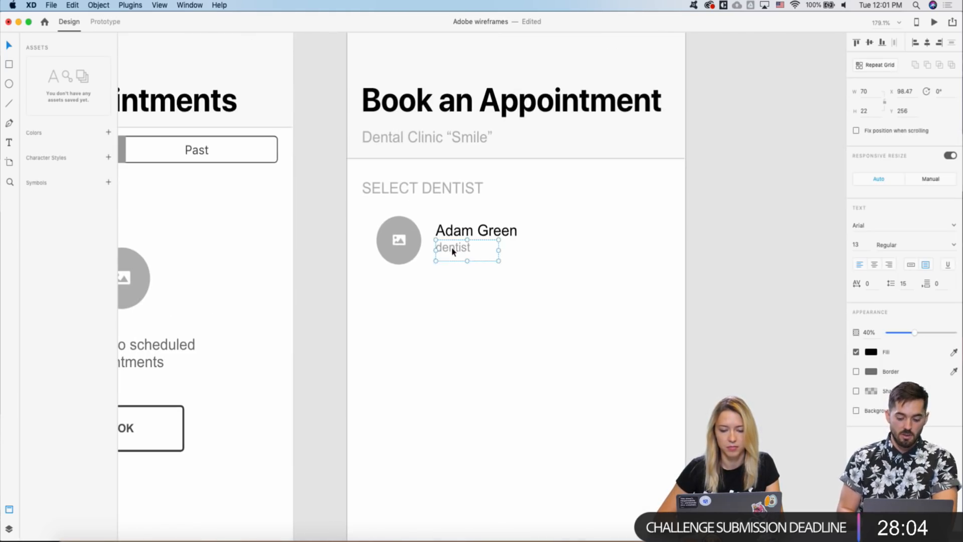
{"action": "left_click", "coordinate": [437, 230]}
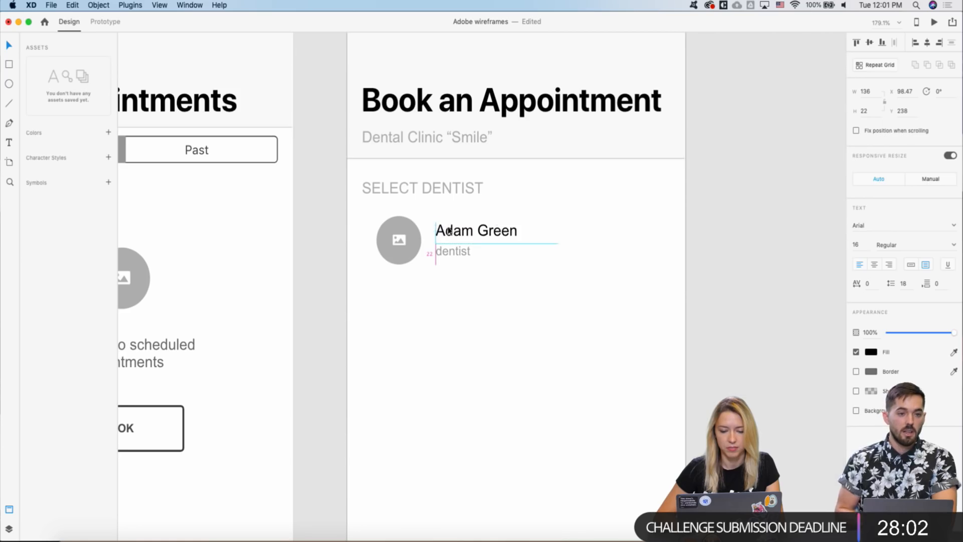
{"action": "left_click", "coordinate": [413, 281]}
{"action": "scroll", "coordinate": [348, 240], "scroll_direction": "down", "scroll_amount": 2}
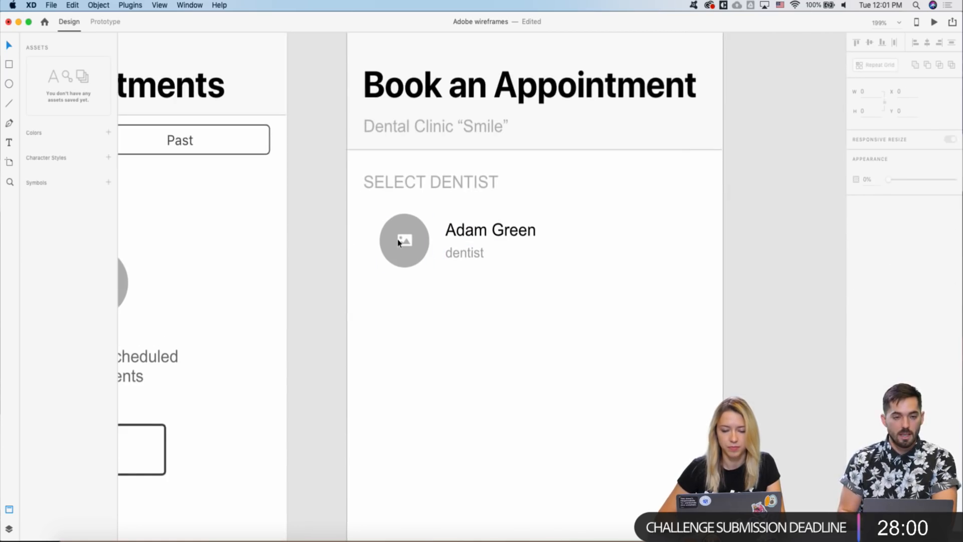
{"action": "scroll", "coordinate": [396, 242], "scroll_direction": "down", "scroll_amount": 6}
{"action": "scroll", "coordinate": [399, 243], "scroll_direction": "down", "scroll_amount": 5}
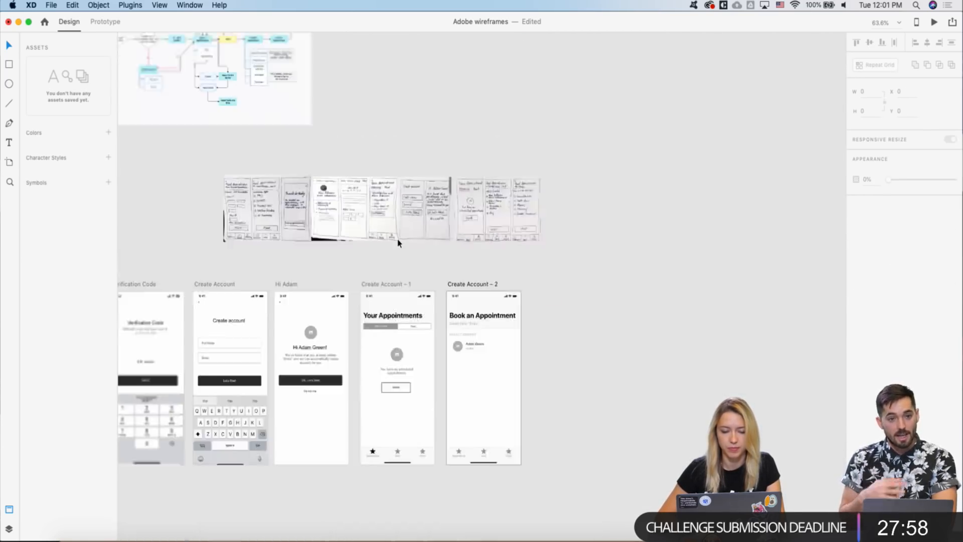
- Paste the Not Selected radio from the Controls kit beside the avatar, then discard that stray copy
{"action": "scroll", "coordinate": [396, 242], "scroll_direction": "down", "scroll_amount": 4}
{"action": "scroll", "coordinate": [502, 176], "scroll_direction": "up", "scroll_amount": 3}
{"action": "scroll", "coordinate": [502, 175], "scroll_direction": "right", "scroll_amount": 4}
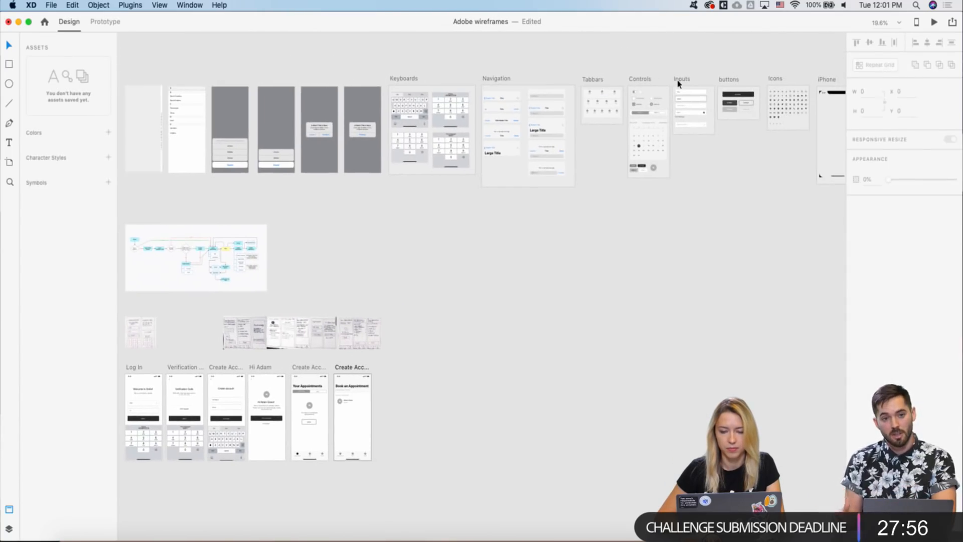
{"action": "scroll", "coordinate": [544, 102], "scroll_direction": "up", "scroll_amount": 10}
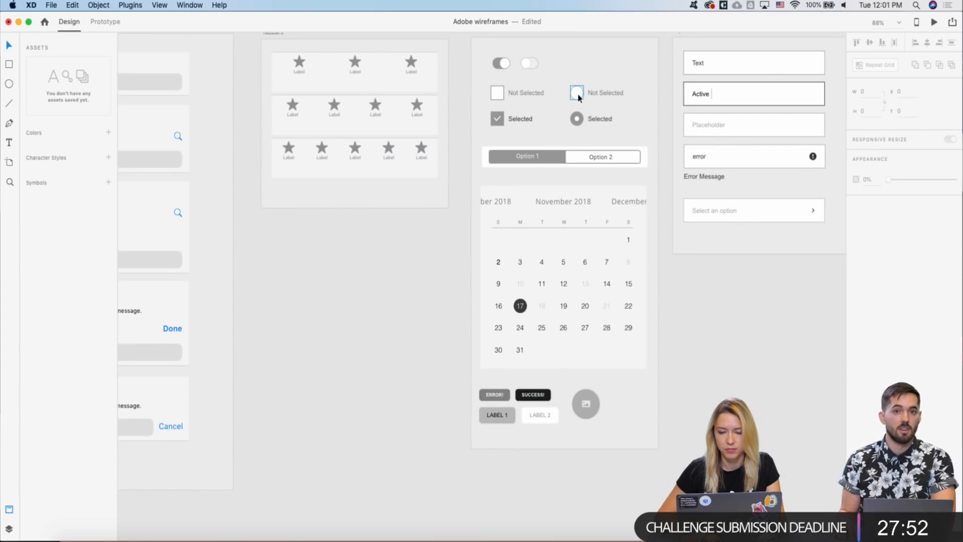
{"action": "left_click", "coordinate": [575, 99]}
{"action": "scroll", "coordinate": [577, 98], "scroll_direction": "down", "scroll_amount": 4}
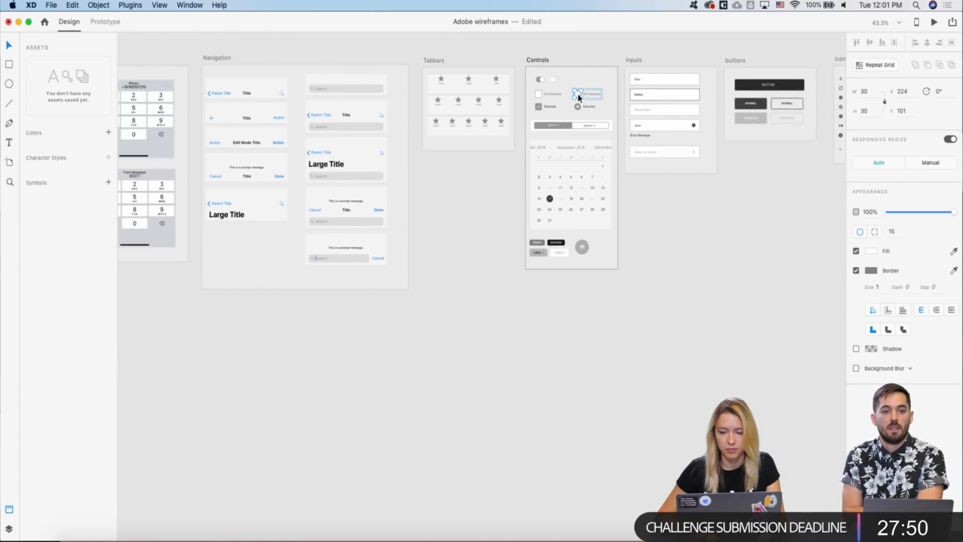
{"action": "scroll", "coordinate": [578, 97], "scroll_direction": "down", "scroll_amount": 5}
{"action": "scroll", "coordinate": [578, 97], "scroll_direction": "left", "scroll_amount": 5}
{"action": "scroll", "coordinate": [578, 98], "scroll_direction": "down", "scroll_amount": 2}
{"action": "scroll", "coordinate": [578, 97], "scroll_direction": "left", "scroll_amount": 3}
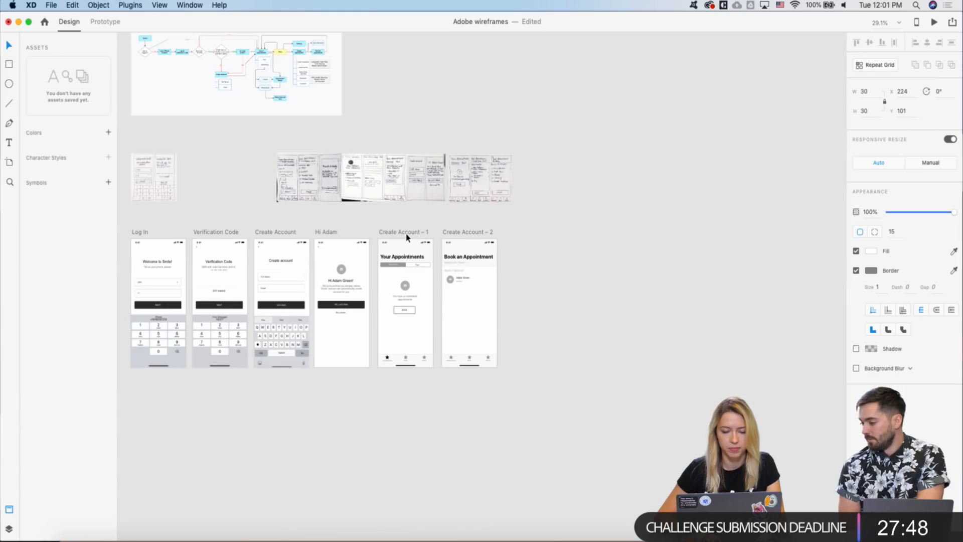
{"action": "scroll", "coordinate": [406, 237], "scroll_direction": "up", "scroll_amount": 12}
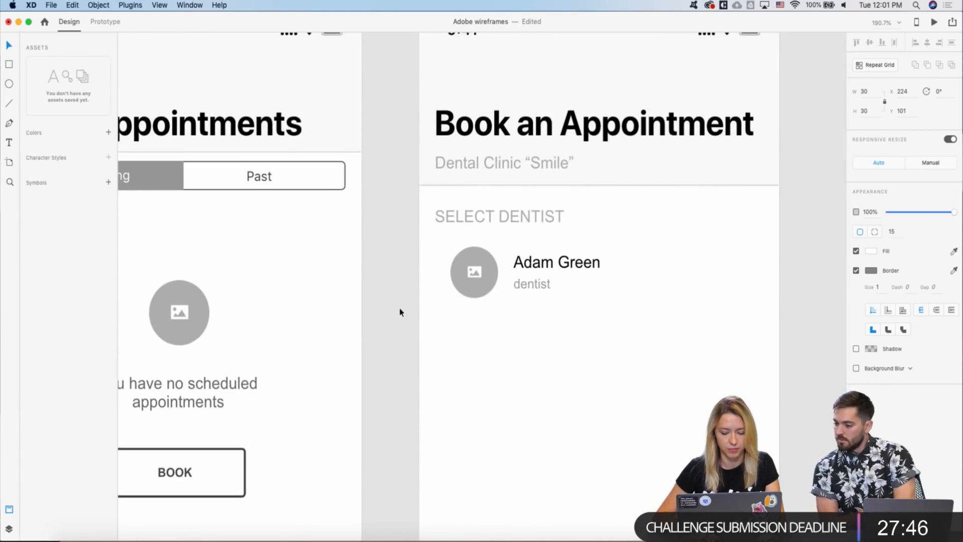
{"action": "key", "text": "super+v"}
{"action": "left_click_drag", "start_coordinate": [490, 292], "coordinate": [456, 276]}
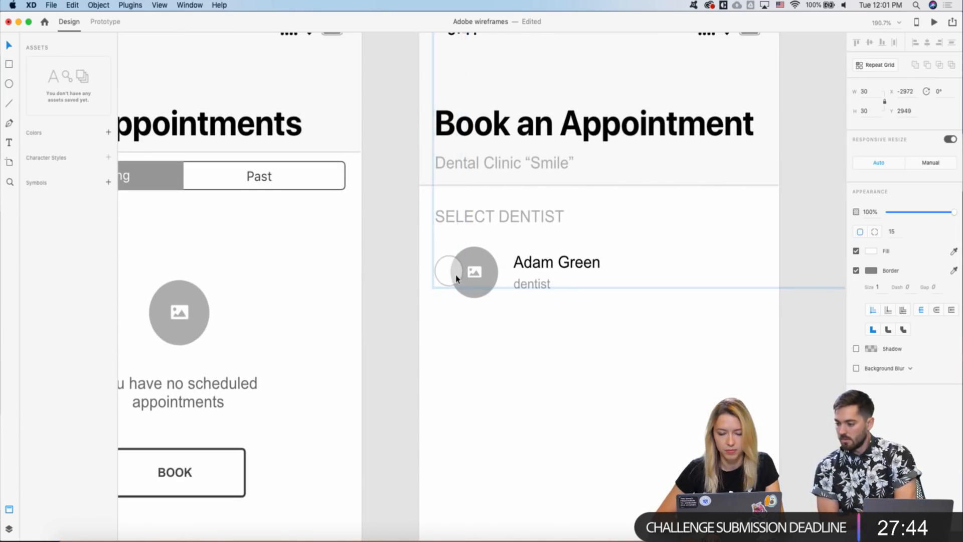
{"action": "right_click", "coordinate": [456, 277]}
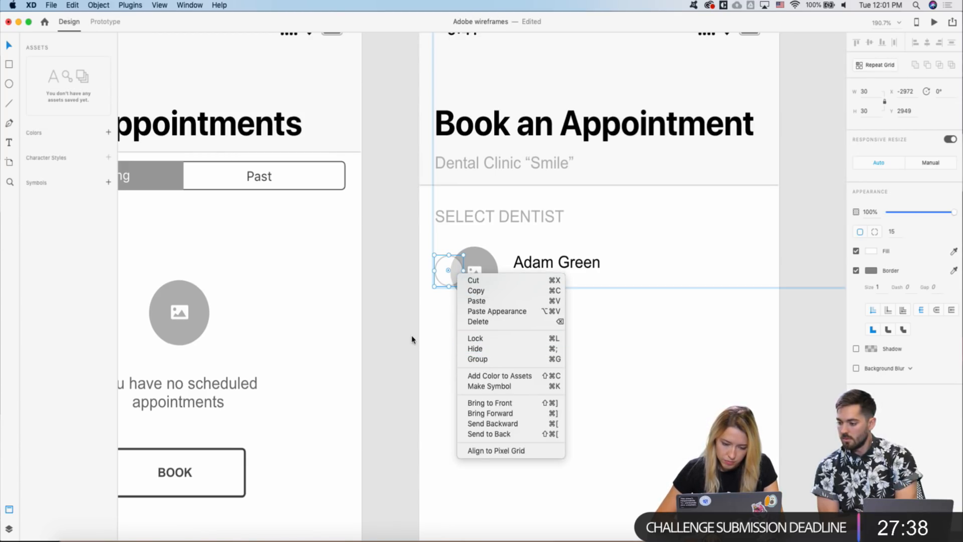
{"action": "key", "text": "Escape"}
{"action": "key", "text": "super+x"}
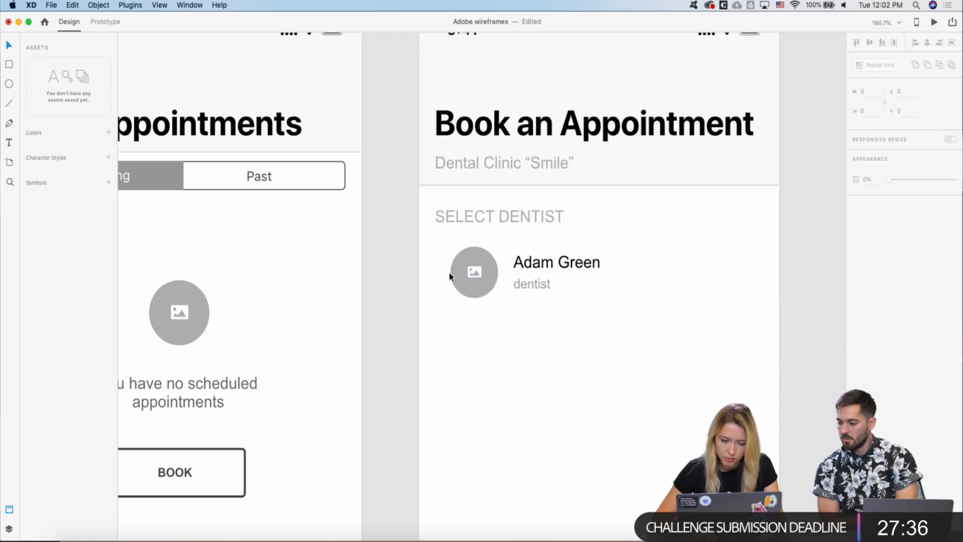
{"action": "key", "text": "super+v"}
{"action": "scroll", "coordinate": [439, 282], "scroll_direction": "down", "scroll_amount": 5}
{"action": "key", "text": "Escape"}
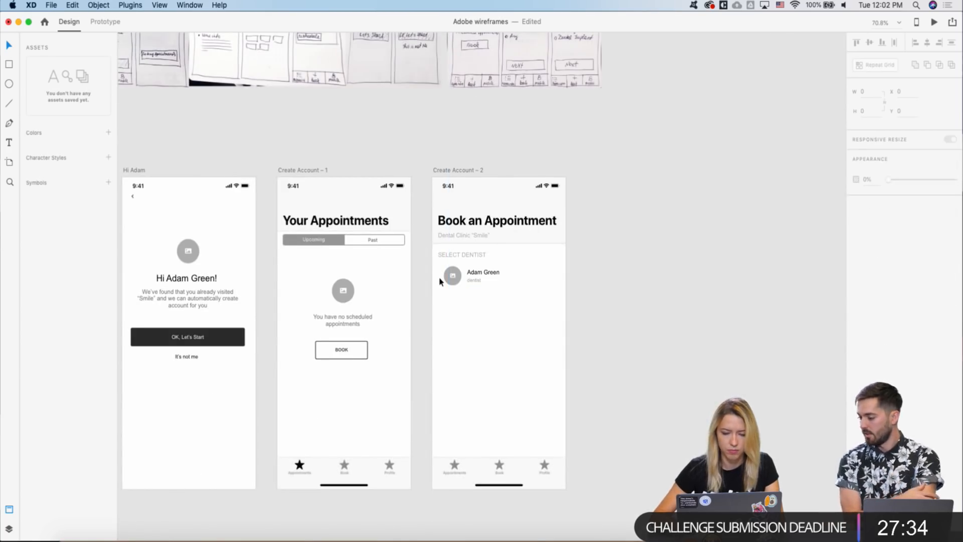
- Copy the unselected radio with its label from the Controls kit and paste it onto the booking screen
{"action": "scroll", "coordinate": [439, 282], "scroll_direction": "down", "scroll_amount": 2}
{"action": "scroll", "coordinate": [440, 282], "scroll_direction": "up", "scroll_amount": 4}
{"action": "scroll", "coordinate": [439, 282], "scroll_direction": "down", "scroll_amount": 4}
{"action": "scroll", "coordinate": [440, 281], "scroll_direction": "up", "scroll_amount": 5}
{"action": "scroll", "coordinate": [439, 282], "scroll_direction": "right", "scroll_amount": 3}
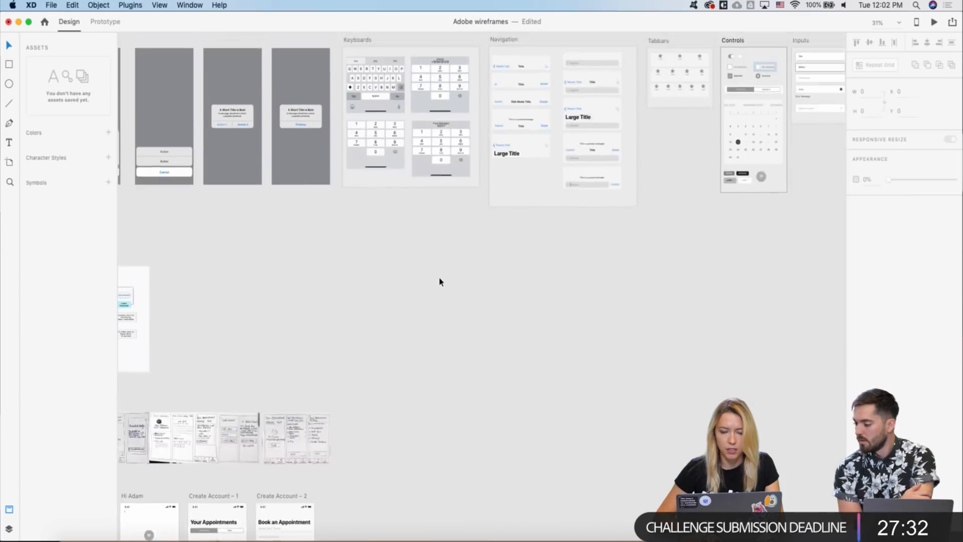
{"action": "scroll", "coordinate": [440, 282], "scroll_direction": "down", "scroll_amount": 2}
{"action": "scroll", "coordinate": [646, 187], "scroll_direction": "up", "scroll_amount": 2}
{"action": "scroll", "coordinate": [685, 151], "scroll_direction": "right", "scroll_amount": 3}
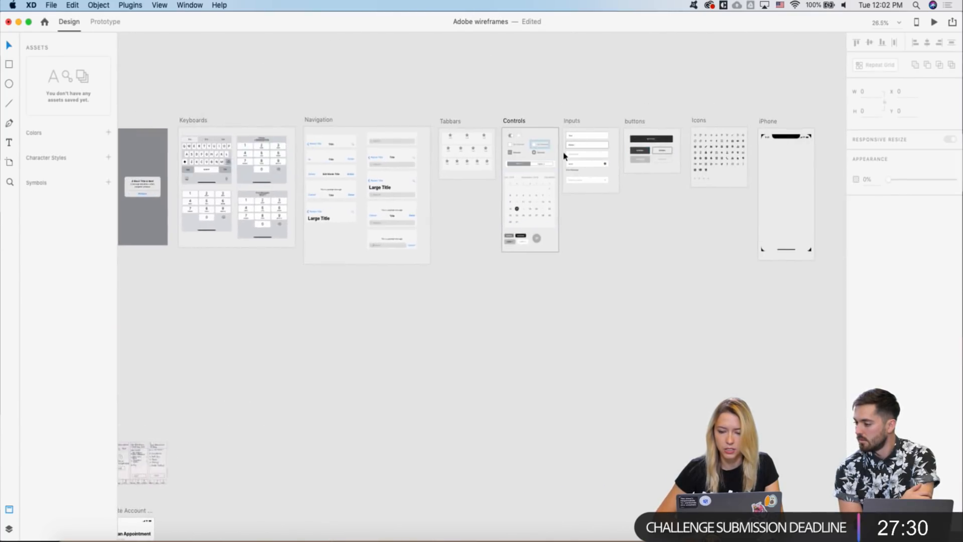
{"action": "scroll", "coordinate": [565, 155], "scroll_direction": "up", "scroll_amount": 4}
{"action": "scroll", "coordinate": [508, 144], "scroll_direction": "up", "scroll_amount": 4}
{"action": "left_click", "coordinate": [540, 145]}
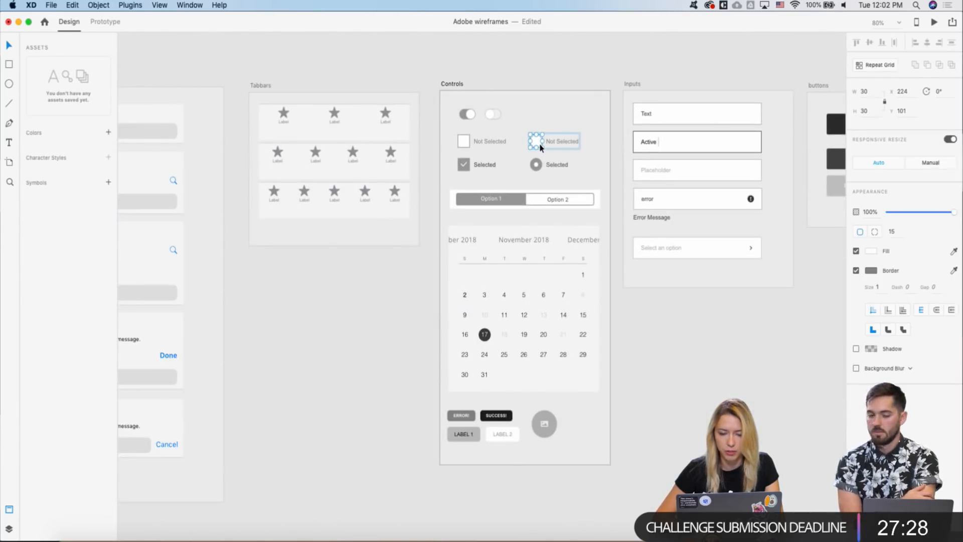
{"action": "scroll", "coordinate": [539, 145], "scroll_direction": "down", "scroll_amount": 4}
{"action": "left_click", "coordinate": [548, 145]}
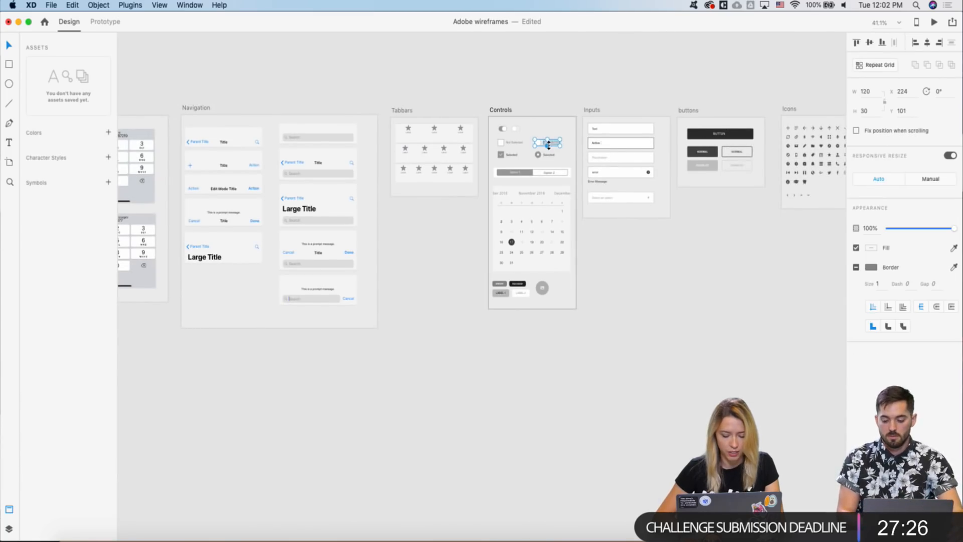
{"action": "scroll", "coordinate": [548, 145], "scroll_direction": "left", "scroll_amount": 6}
{"action": "scroll", "coordinate": [548, 145], "scroll_direction": "down", "scroll_amount": 4}
{"action": "scroll", "coordinate": [546, 146], "scroll_direction": "down", "scroll_amount": 3}
{"action": "scroll", "coordinate": [546, 145], "scroll_direction": "down", "scroll_amount": 2}
{"action": "scroll", "coordinate": [370, 396], "scroll_direction": "up", "scroll_amount": 4}
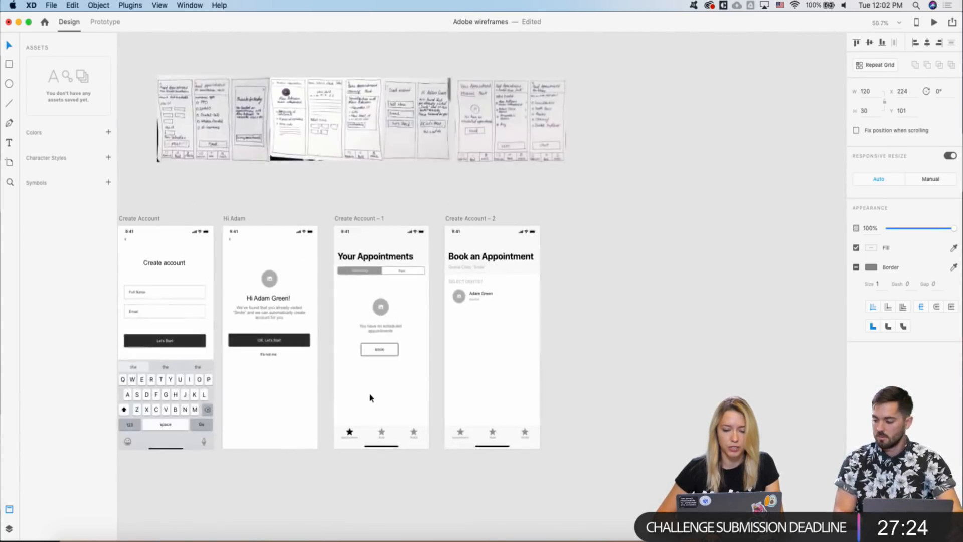
{"action": "scroll", "coordinate": [533, 269], "scroll_direction": "up", "scroll_amount": 3}
{"action": "scroll", "coordinate": [378, 441], "scroll_direction": "up", "scroll_amount": 5}
{"action": "key", "text": "super+v"}
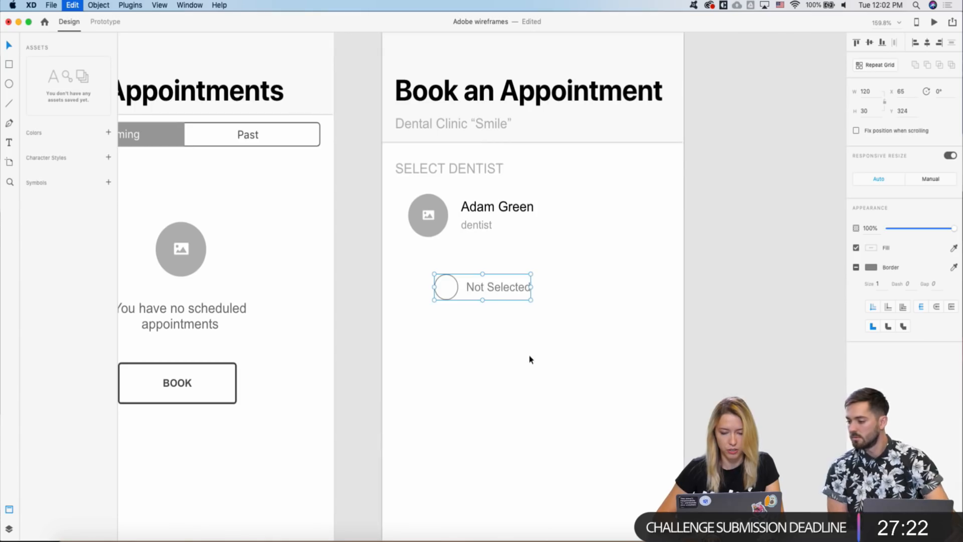
- Delete the radio's Not Selected label and shrink the circle to 23×23
{"action": "left_click", "coordinate": [497, 268]}
{"action": "double_click", "coordinate": [488, 291]}
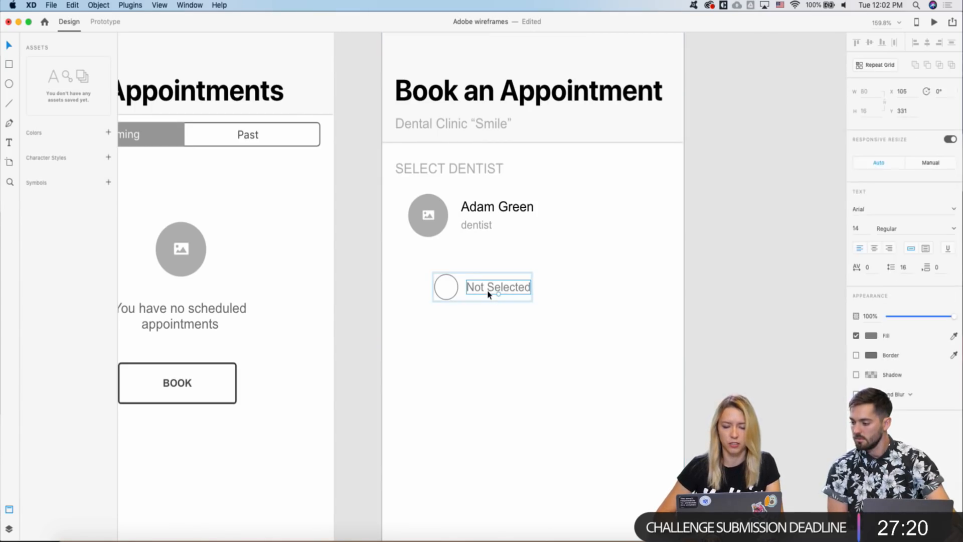
{"action": "key", "text": "Delete"}
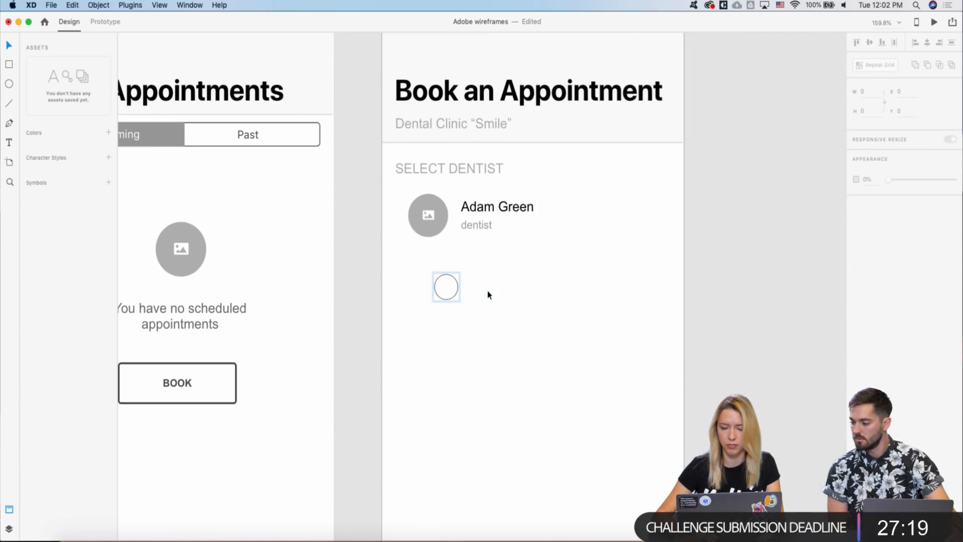
{"action": "left_click", "coordinate": [446, 289]}
{"action": "left_click_drag", "start_coordinate": [458, 300], "coordinate": [409, 223]}
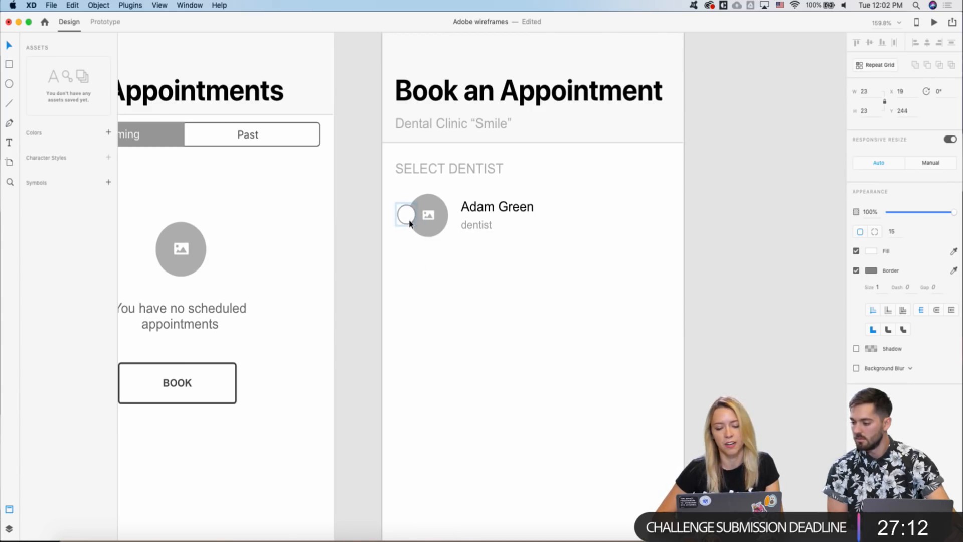
- Shift the first dentist's avatar and name to the right of the radio circle
{"action": "left_click", "coordinate": [429, 221]}
{"action": "left_click", "coordinate": [480, 217], "text": "shift"}
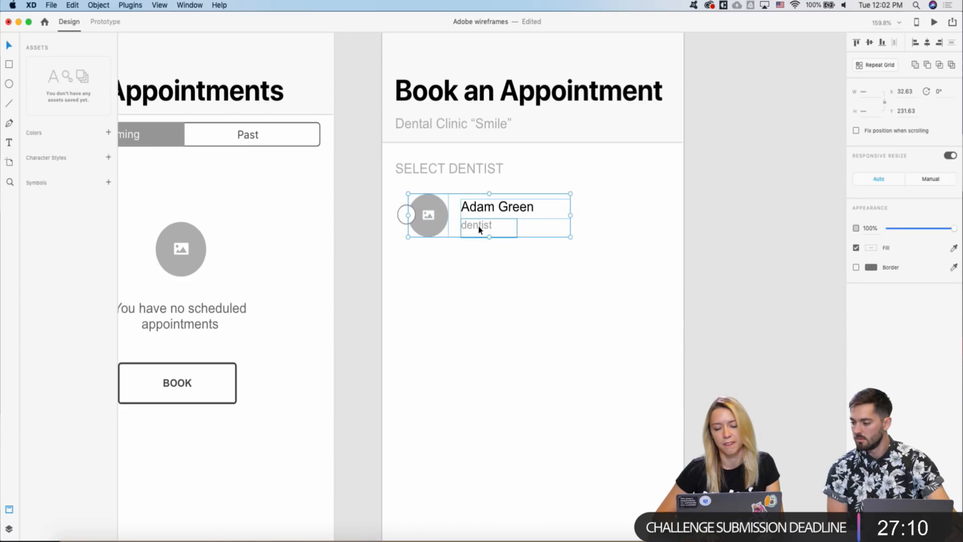
{"action": "key", "text": "shift+Right"}
{"action": "key", "text": "shift+Right"}
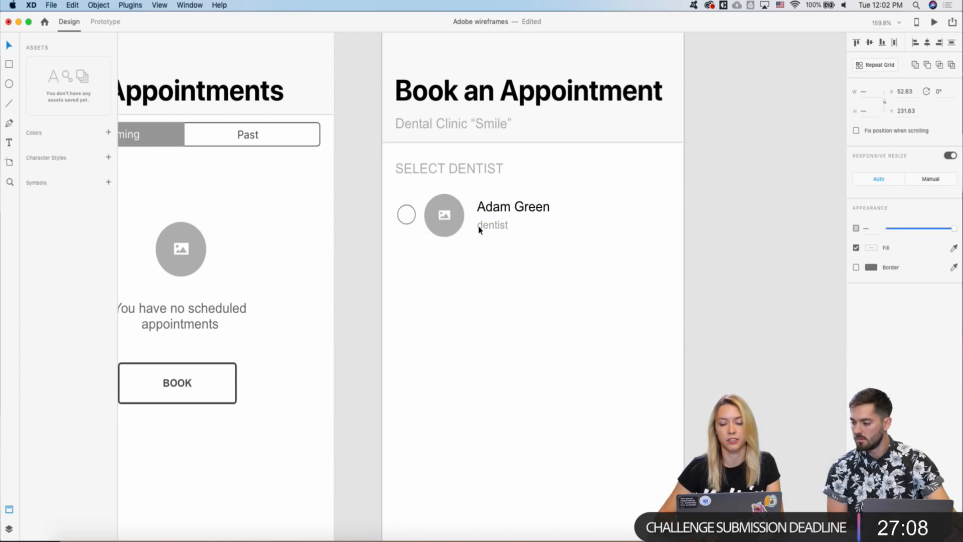
{"action": "key", "text": "Right"}
{"action": "key", "text": "Right"}
{"action": "scroll", "coordinate": [479, 229], "scroll_direction": "down", "scroll_amount": 5}
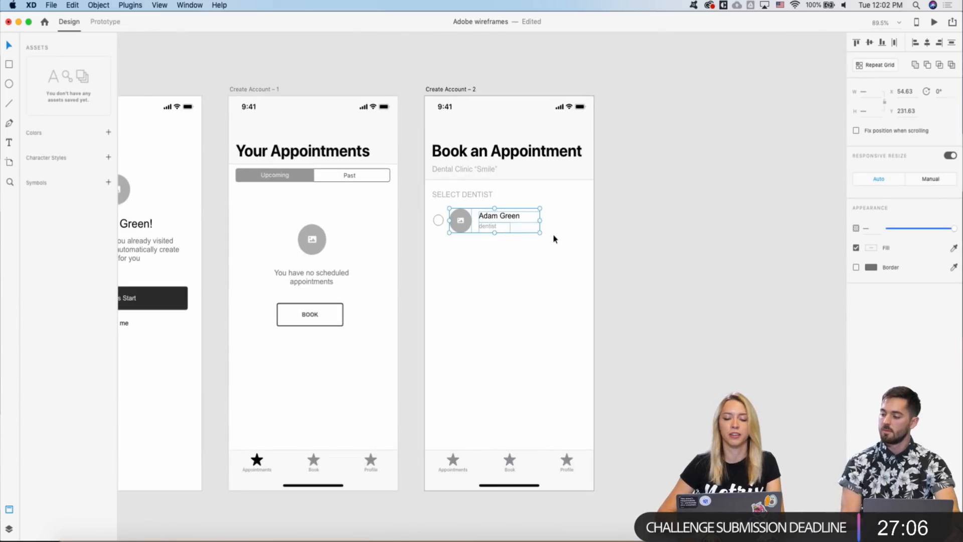
- Copy the chevron arrow from the Select an option dropdown component
{"action": "left_click", "coordinate": [434, 249]}
{"action": "scroll", "coordinate": [435, 249], "scroll_direction": "down", "scroll_amount": 8}
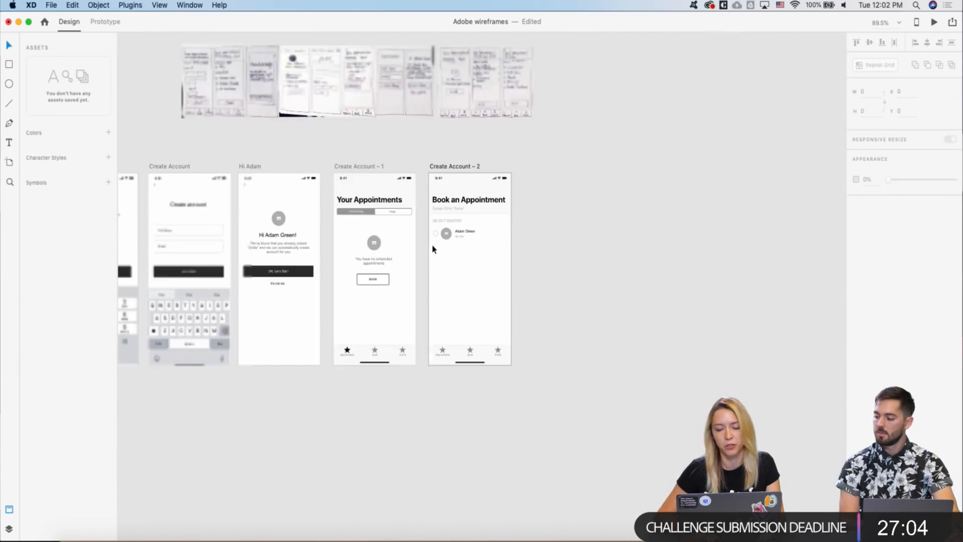
{"action": "scroll", "coordinate": [435, 249], "scroll_direction": "up", "scroll_amount": 5}
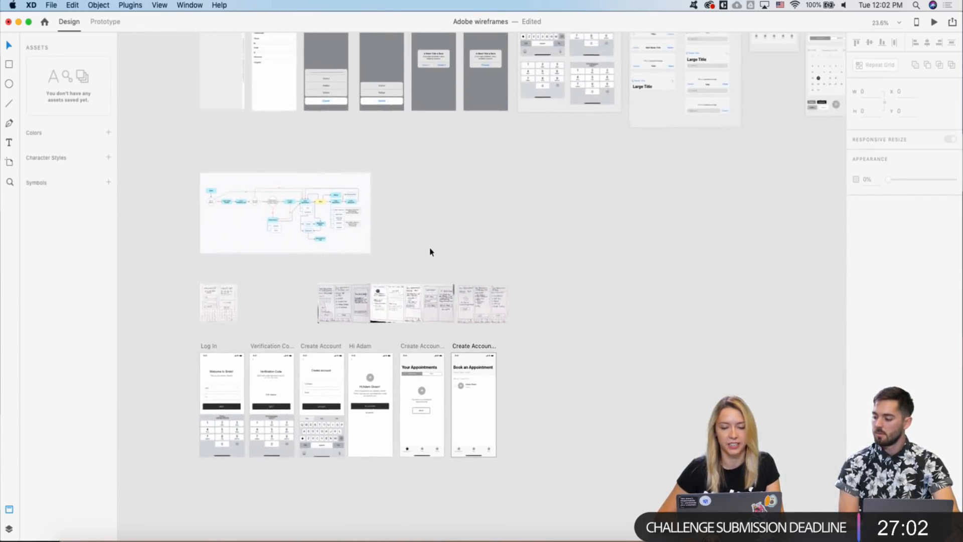
{"action": "scroll", "coordinate": [430, 252], "scroll_direction": "right", "scroll_amount": 6}
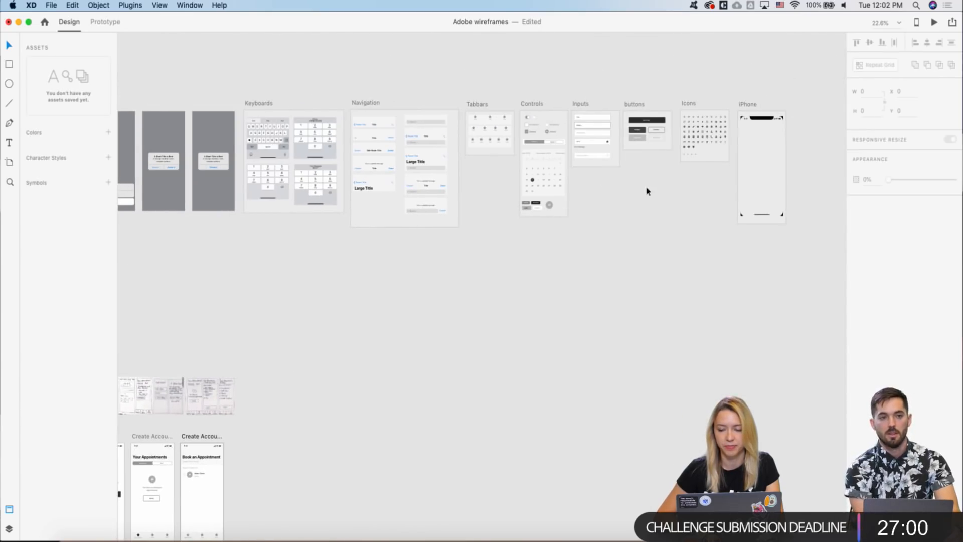
{"action": "scroll", "coordinate": [602, 149], "scroll_direction": "up", "scroll_amount": 3}
{"action": "scroll", "coordinate": [618, 163], "scroll_direction": "up", "scroll_amount": 3}
{"action": "left_click", "coordinate": [608, 163]}
{"action": "left_click", "coordinate": [569, 204]}
{"action": "scroll", "coordinate": [601, 173], "scroll_direction": "up", "scroll_amount": 3}
{"action": "left_click", "coordinate": [599, 176]}
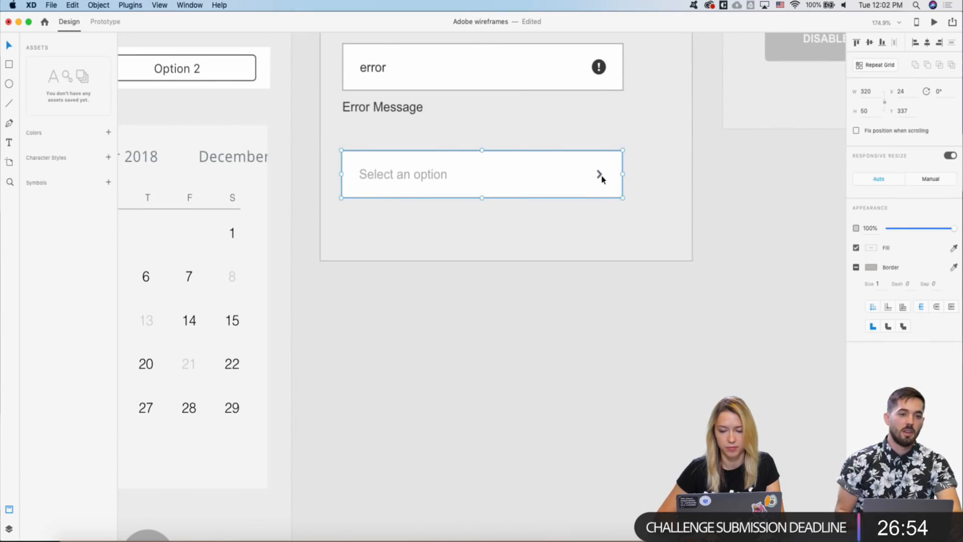
{"action": "double_click", "coordinate": [600, 178]}
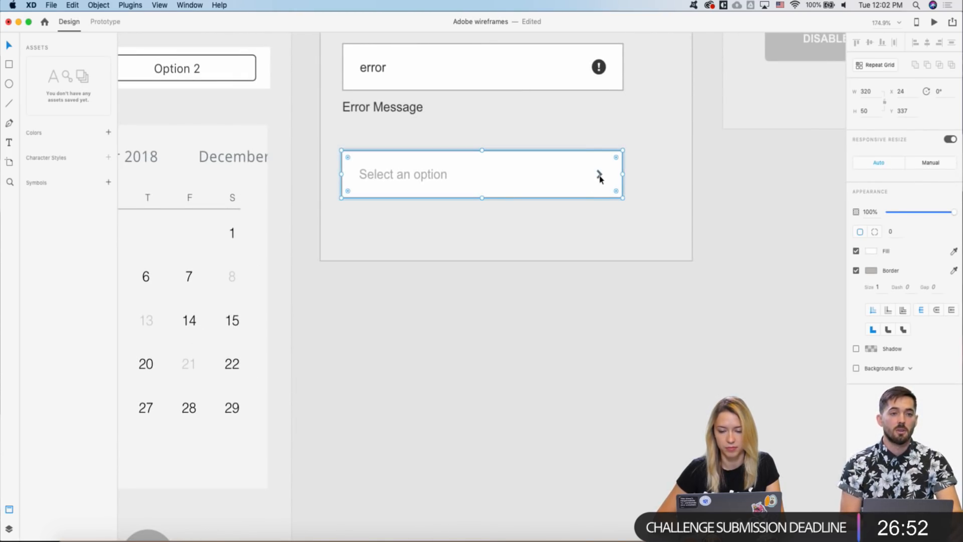
{"action": "left_click", "coordinate": [600, 177]}
{"action": "key", "text": "super+c"}
- Paste the copied chevron onto the booking screen, then undo the paste
{"action": "scroll", "coordinate": [599, 179], "scroll_direction": "down", "scroll_amount": 6}
{"action": "scroll", "coordinate": [599, 178], "scroll_direction": "down", "scroll_amount": 10}
{"action": "right_click", "coordinate": [342, 370]}
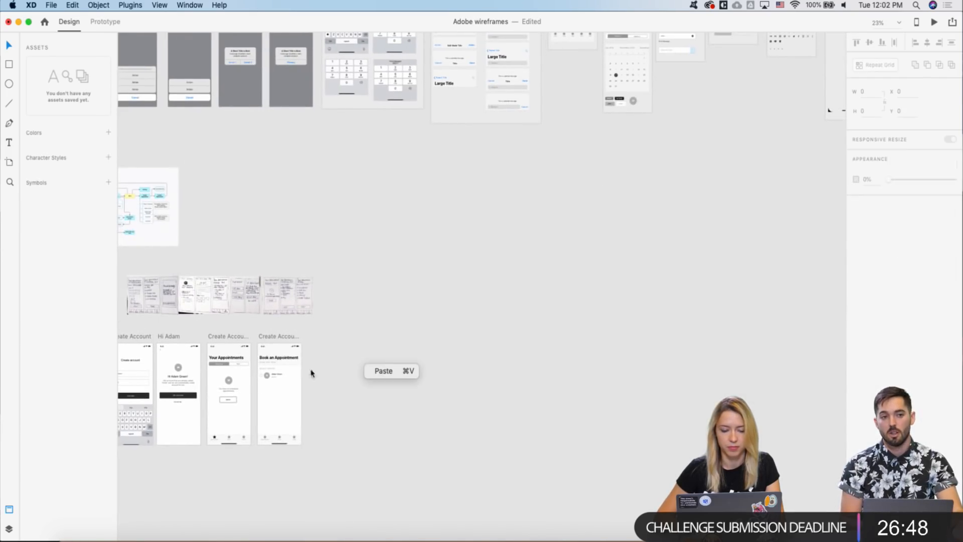
{"action": "left_click", "coordinate": [247, 426]}
{"action": "scroll", "coordinate": [247, 426], "scroll_direction": "up", "scroll_amount": 5}
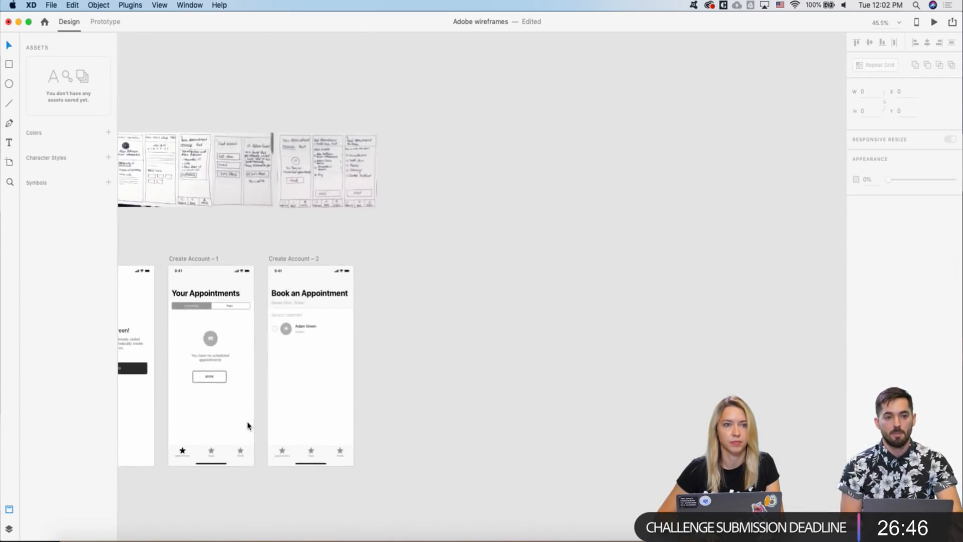
{"action": "scroll", "coordinate": [248, 426], "scroll_direction": "left", "scroll_amount": 5}
{"action": "scroll", "coordinate": [262, 383], "scroll_direction": "up", "scroll_amount": 2}
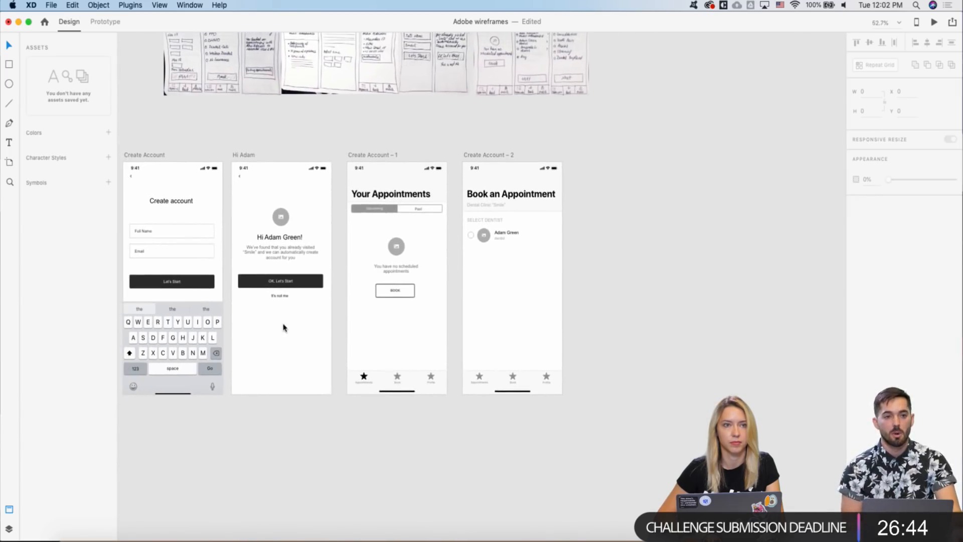
{"action": "scroll", "coordinate": [283, 327], "scroll_direction": "up", "scroll_amount": 5}
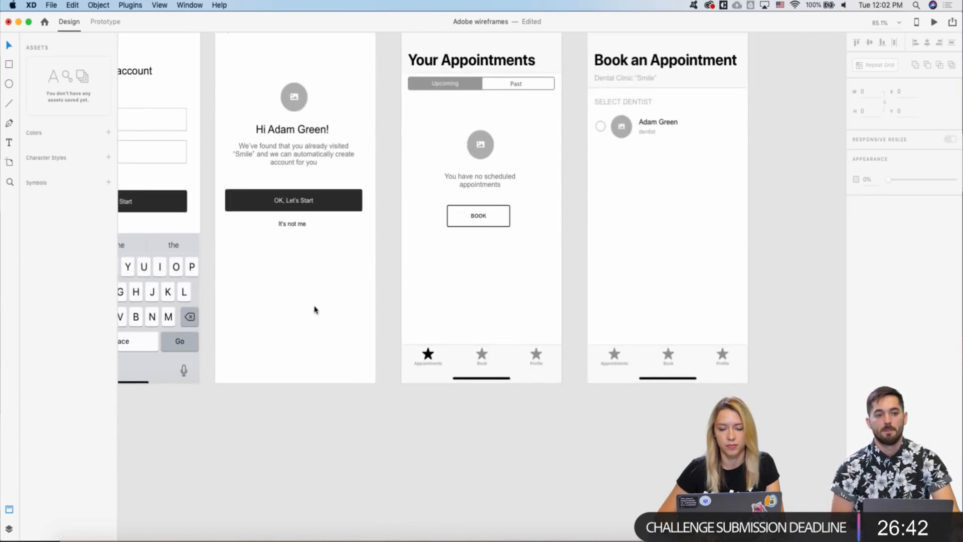
{"action": "scroll", "coordinate": [459, 261], "scroll_direction": "up", "scroll_amount": 4}
{"action": "key", "text": "super+v"}
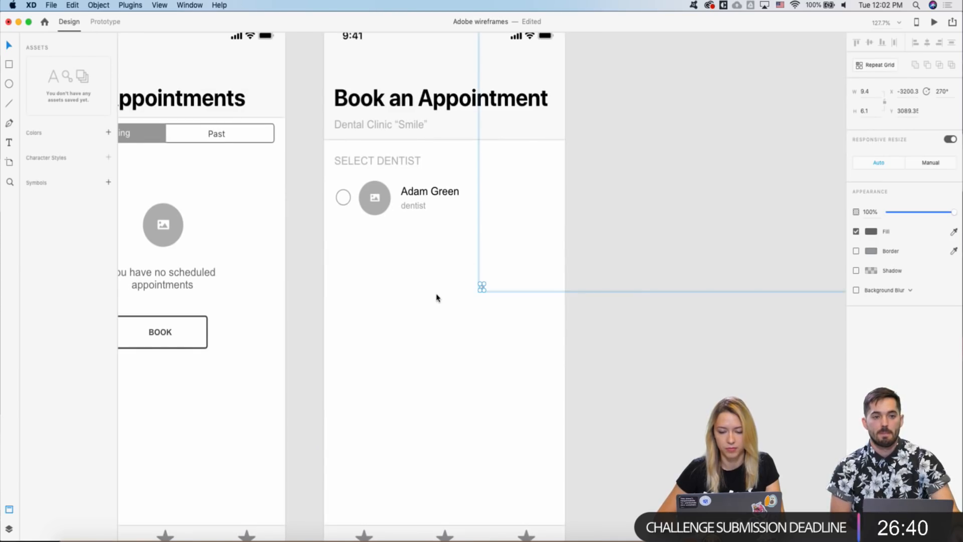
{"action": "key", "text": "super+z"}
- Paste the chevron again and select the small arrow icon from the icon set
{"action": "scroll", "coordinate": [435, 299], "scroll_direction": "down", "scroll_amount": 5}
{"action": "scroll", "coordinate": [436, 298], "scroll_direction": "up", "scroll_amount": 7}
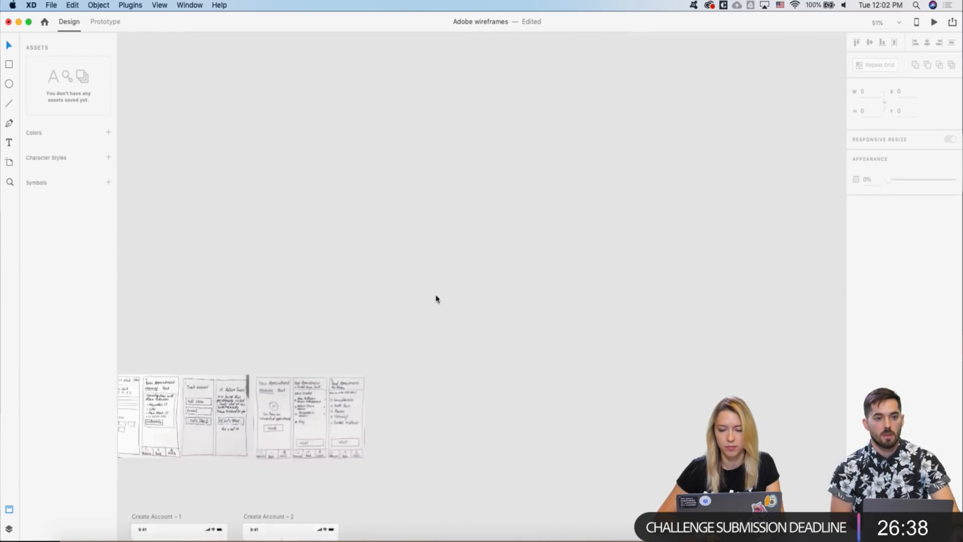
{"action": "scroll", "coordinate": [435, 298], "scroll_direction": "up", "scroll_amount": 6}
{"action": "scroll", "coordinate": [436, 299], "scroll_direction": "right", "scroll_amount": 6}
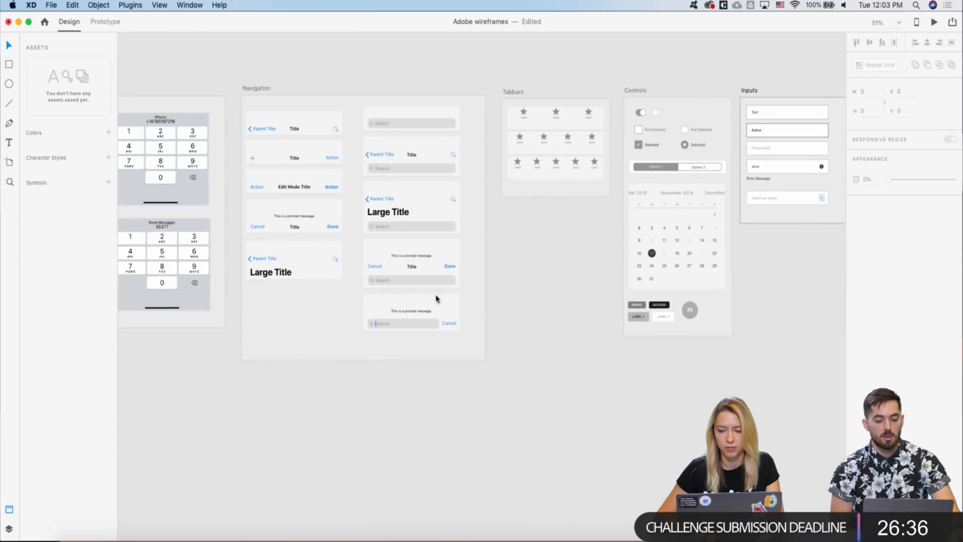
{"action": "scroll", "coordinate": [548, 288], "scroll_direction": "right", "scroll_amount": 5}
{"action": "scroll", "coordinate": [516, 288], "scroll_direction": "left", "scroll_amount": 5}
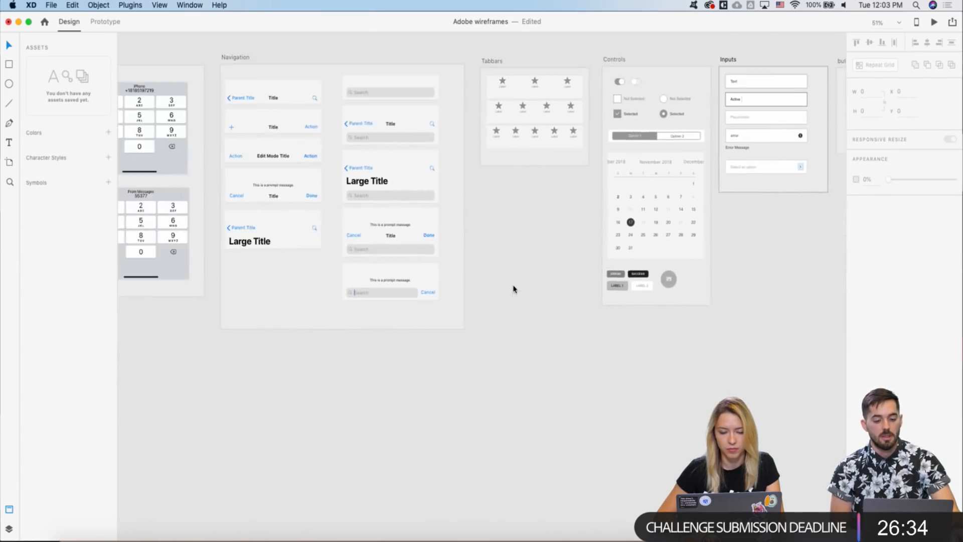
{"action": "scroll", "coordinate": [513, 289], "scroll_direction": "right", "scroll_amount": 6}
{"action": "scroll", "coordinate": [513, 289], "scroll_direction": "right", "scroll_amount": 6}
{"action": "scroll", "coordinate": [513, 290], "scroll_direction": "up", "scroll_amount": 2}
{"action": "key", "text": "super+v"}
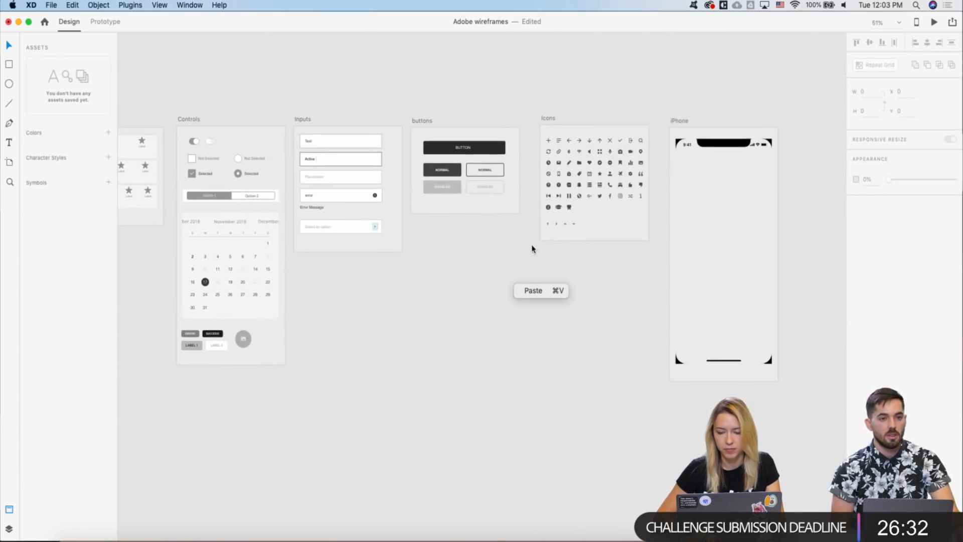
{"action": "scroll", "coordinate": [557, 233], "scroll_direction": "up", "scroll_amount": 5}
{"action": "left_click", "coordinate": [555, 218]}
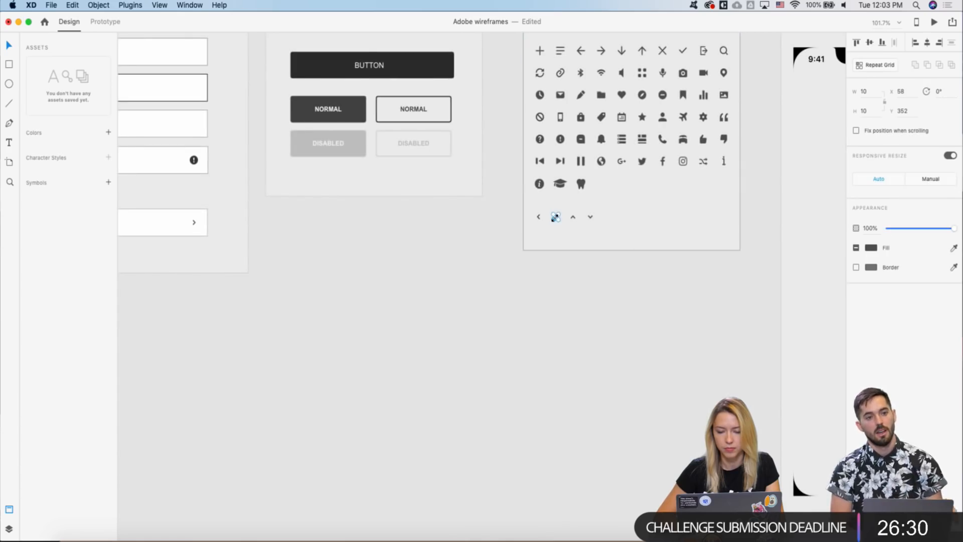
{"action": "scroll", "coordinate": [555, 217], "scroll_direction": "down", "scroll_amount": 8}
{"action": "scroll", "coordinate": [555, 217], "scroll_direction": "left", "scroll_amount": 6}
{"action": "scroll", "coordinate": [555, 217], "scroll_direction": "down", "scroll_amount": 5}
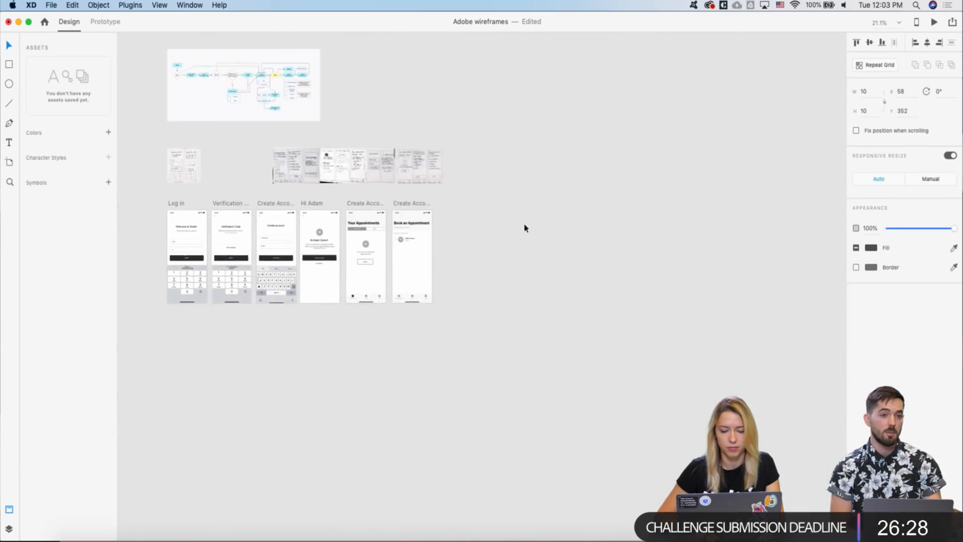
{"action": "scroll", "coordinate": [412, 255], "scroll_direction": "up", "scroll_amount": 4}
{"action": "scroll", "coordinate": [411, 255], "scroll_direction": "up", "scroll_amount": 10}
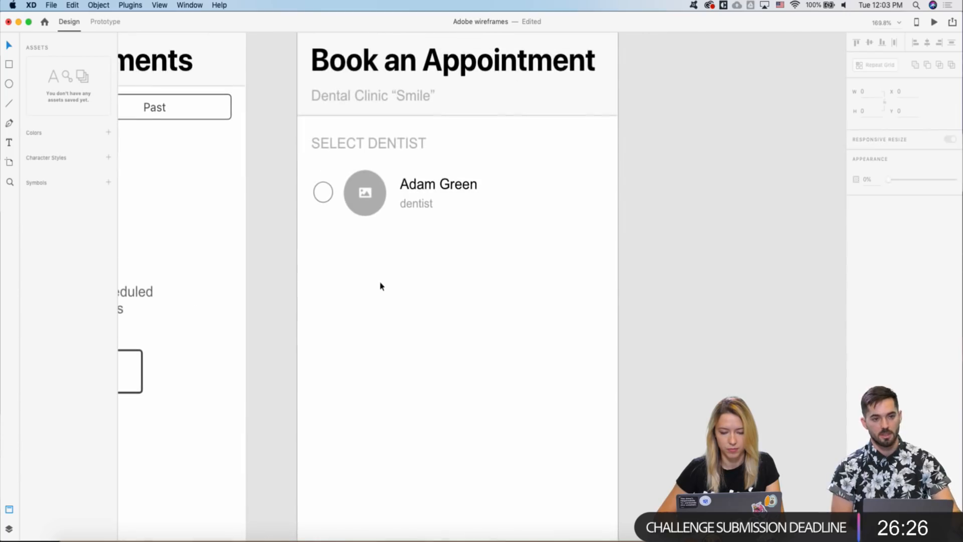
{"action": "scroll", "coordinate": [366, 280], "scroll_direction": "up", "scroll_amount": 3}
- Move the arrow icon to the dentist row's right end
{"action": "left_click_drag", "start_coordinate": [340, 290], "coordinate": [542, 205]}
{"action": "scroll", "coordinate": [732, 140], "scroll_direction": "down", "scroll_amount": 6}
{"action": "scroll", "coordinate": [541, 206], "scroll_direction": "right", "scroll_amount": 3}
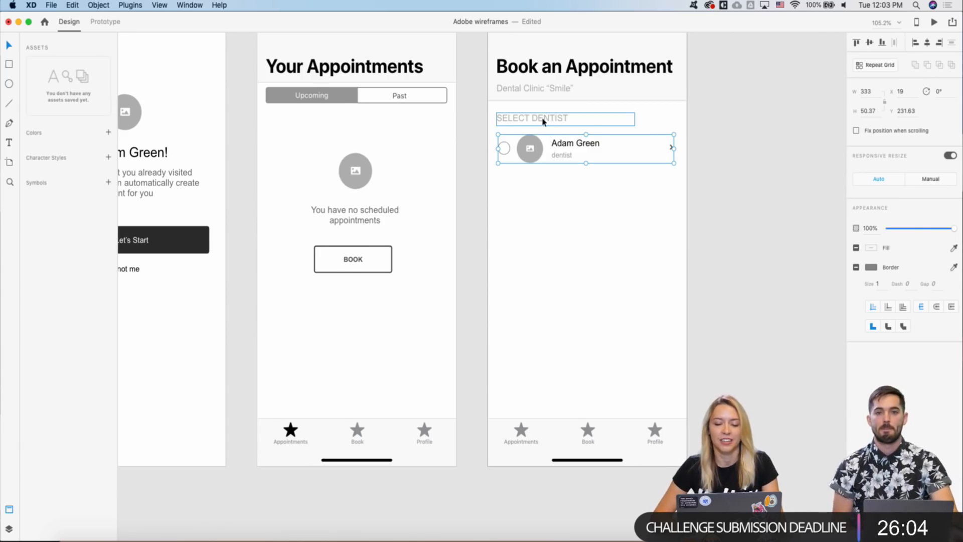
{"action": "scroll", "coordinate": [543, 121], "scroll_direction": "right", "scroll_amount": 3}
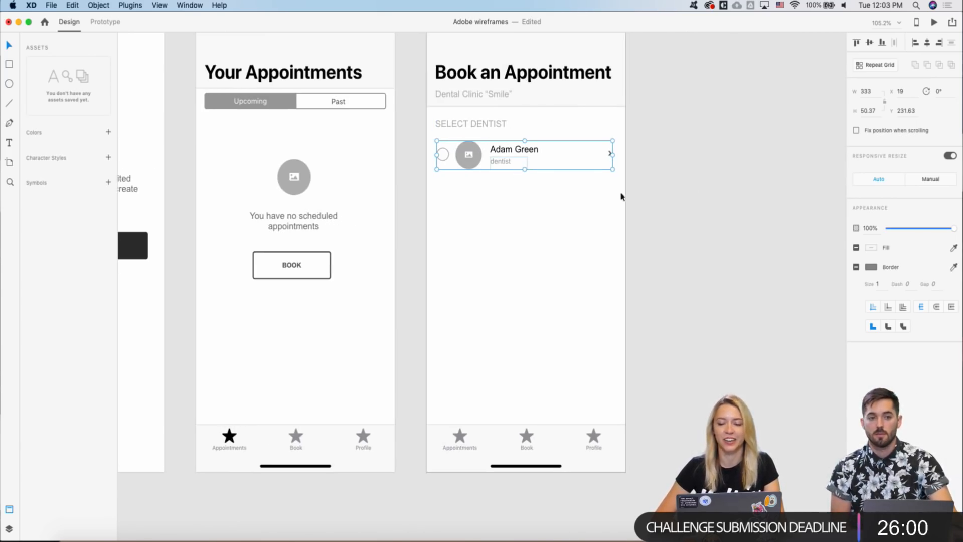
{"action": "left_click", "coordinate": [875, 66]}
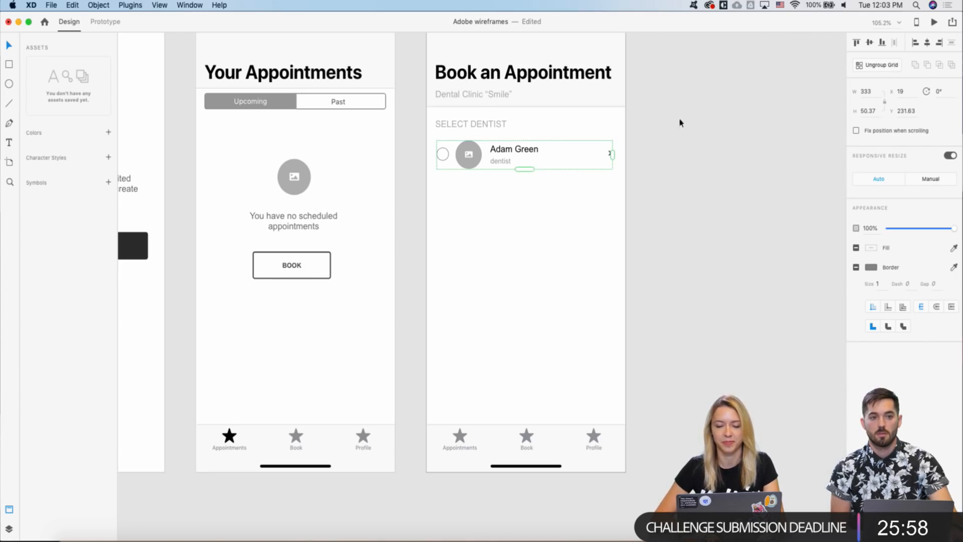
{"action": "key", "text": "super+z"}
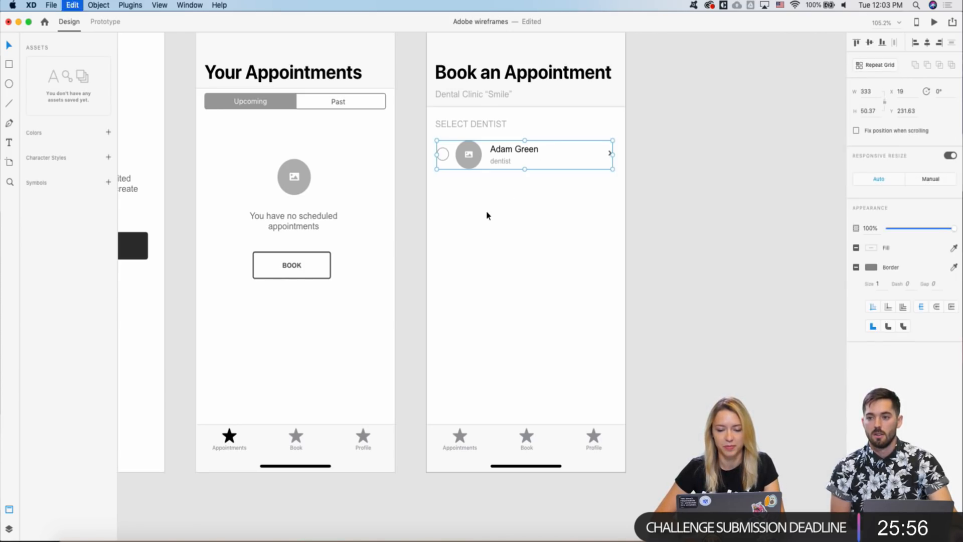
- Draw a divider line under the dentist row at 20% opacity
{"action": "left_click", "coordinate": [475, 129]}
{"action": "scroll", "coordinate": [469, 178], "scroll_direction": "up", "scroll_amount": 1}
{"action": "scroll", "coordinate": [471, 179], "scroll_direction": "up", "scroll_amount": 2}
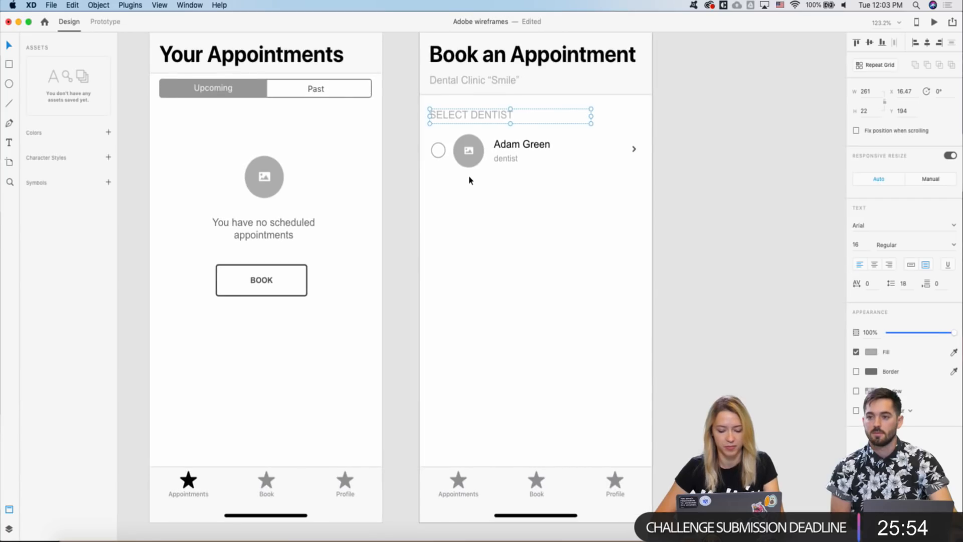
{"action": "left_click", "coordinate": [431, 179]}
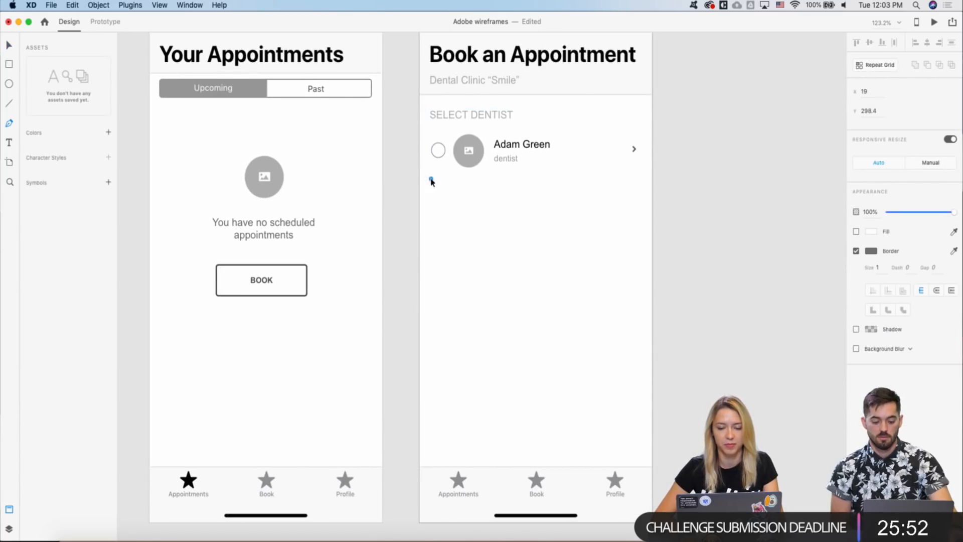
{"action": "left_click", "coordinate": [638, 179]}
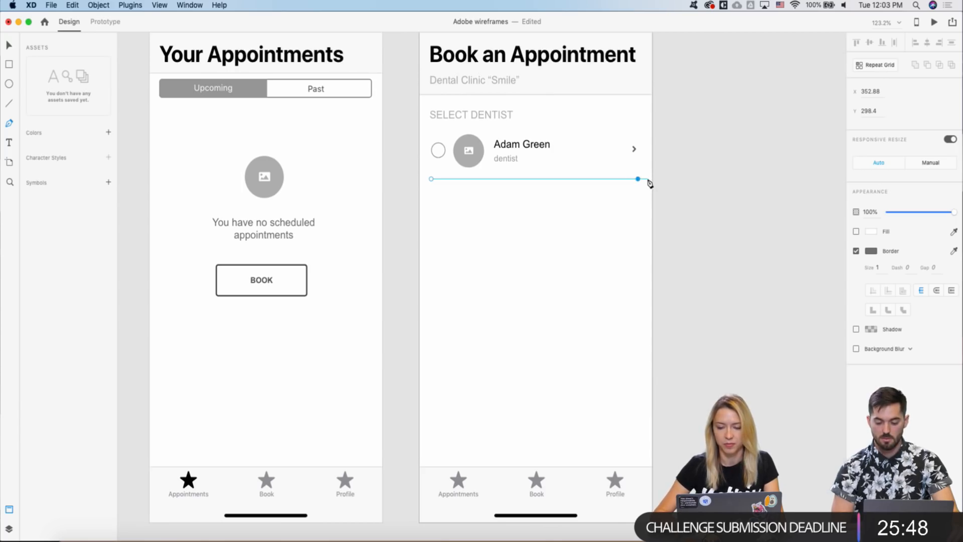
{"action": "key", "text": "Escape"}
{"action": "key", "text": "Escape"}
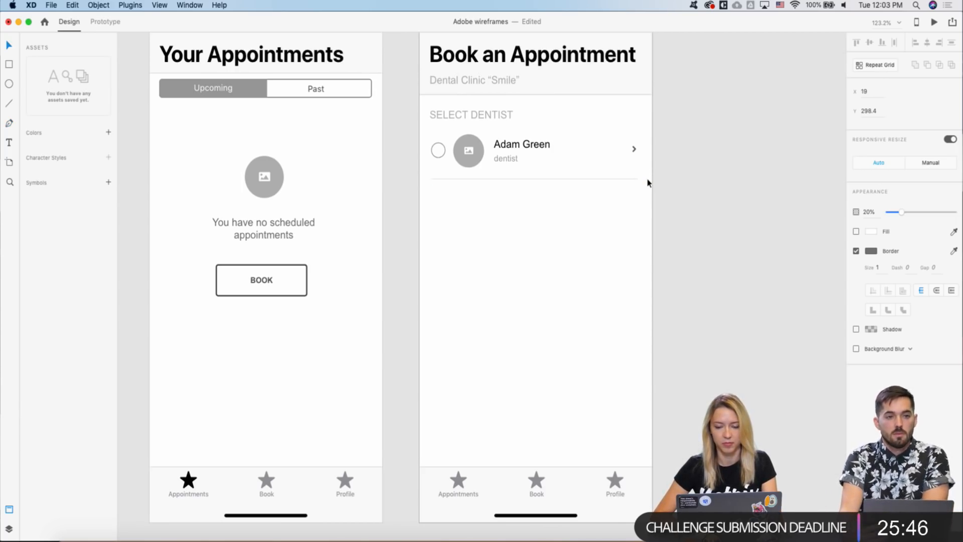
- Marquee-select all the dentist row's pieces and group them with Cmd+G
{"action": "left_click_drag", "start_coordinate": [651, 143], "coordinate": [420, 196]}
{"action": "key", "text": "super+g"}
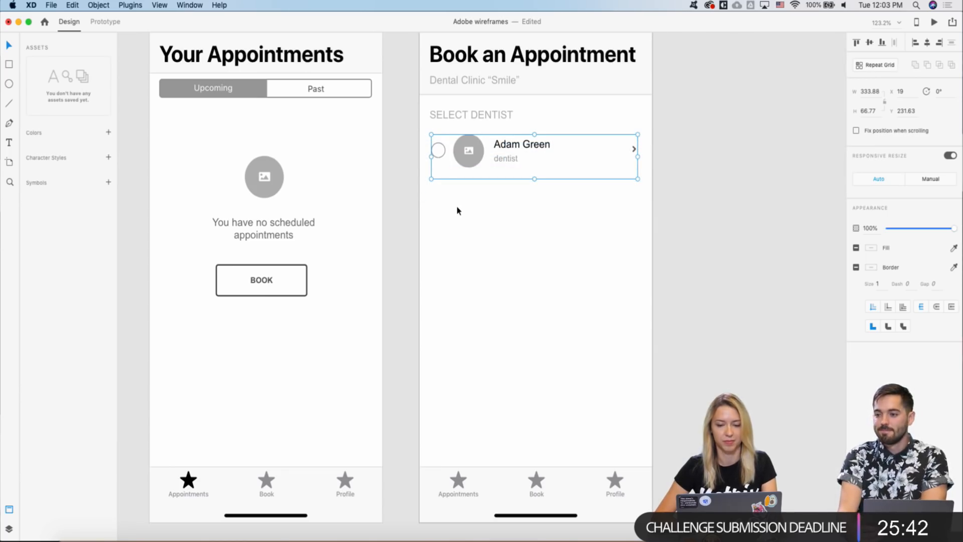
{"action": "scroll", "coordinate": [457, 212], "scroll_direction": "down", "scroll_amount": 2}
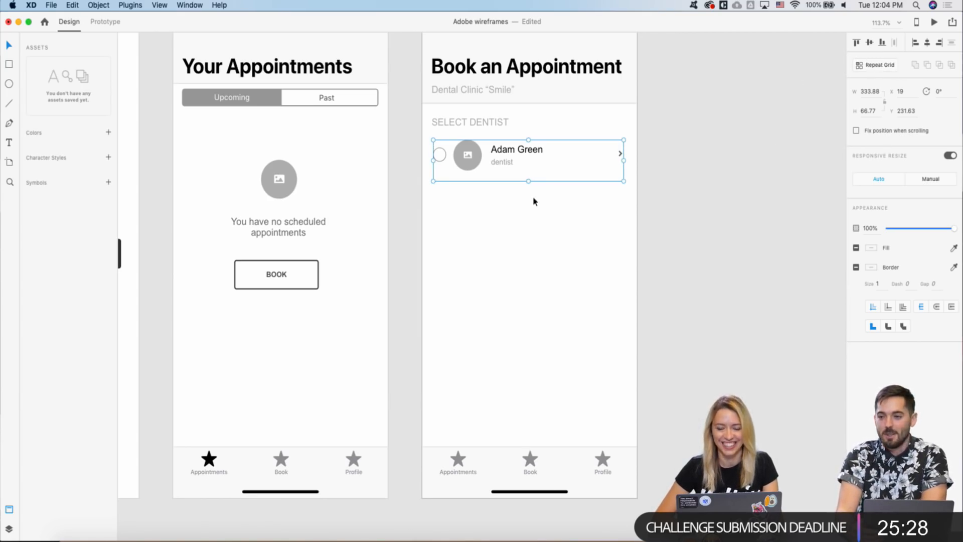
- Turn the grouped dentist row into a Repeat Grid extended to three rows
{"action": "left_click_drag", "start_coordinate": [528, 181], "coordinate": [504, 320]}
{"action": "key", "text": "super+z"}
{"action": "left_click", "coordinate": [821, 187]}
{"action": "left_click", "coordinate": [512, 155]}
{"action": "left_click", "coordinate": [875, 64]}
{"action": "left_click_drag", "start_coordinate": [528, 181], "coordinate": [511, 296]}
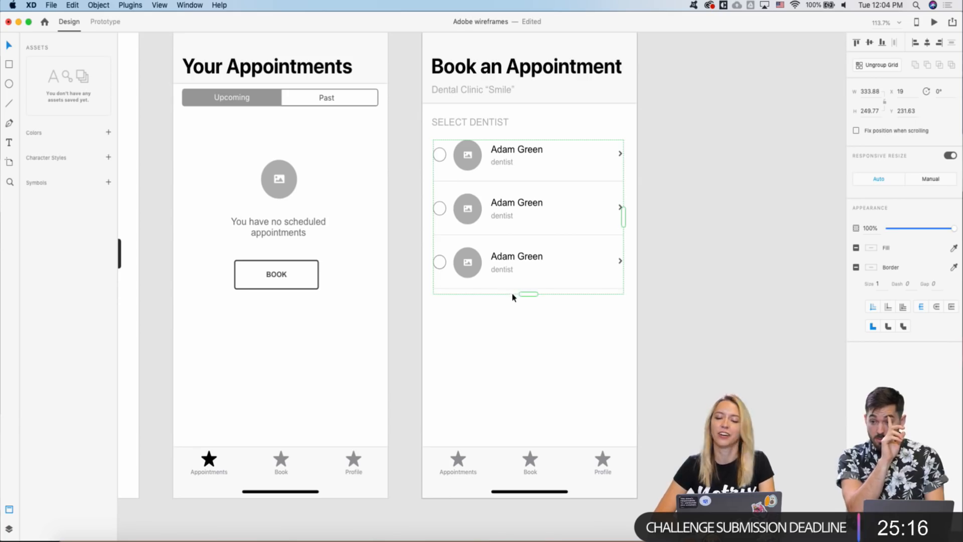
- Replace the second row's dentist name with a different dentist's name
{"action": "left_click", "coordinate": [685, 190]}
{"action": "scroll", "coordinate": [423, 247], "scroll_direction": "right", "scroll_amount": 2}
{"action": "scroll", "coordinate": [423, 248], "scroll_direction": "down", "scroll_amount": 1}
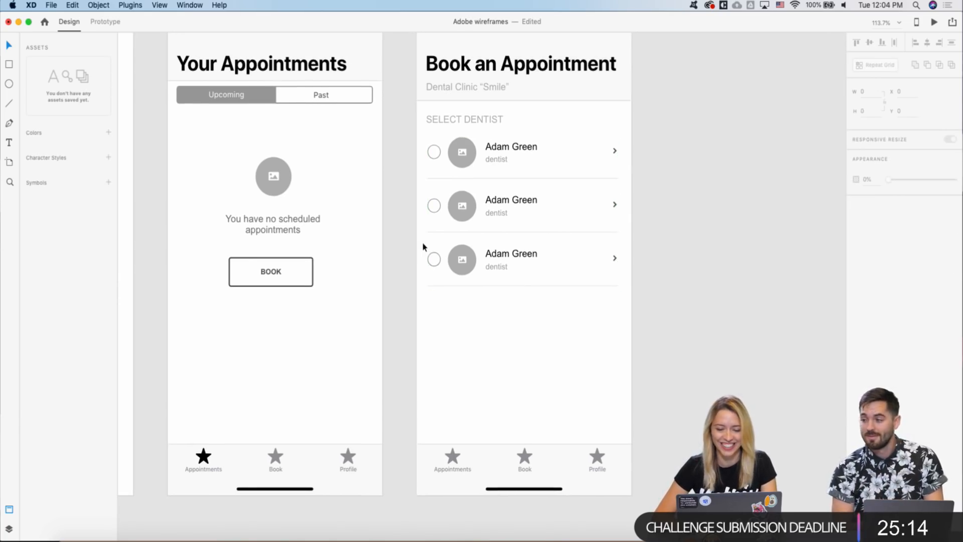
{"action": "left_click", "coordinate": [487, 201]}
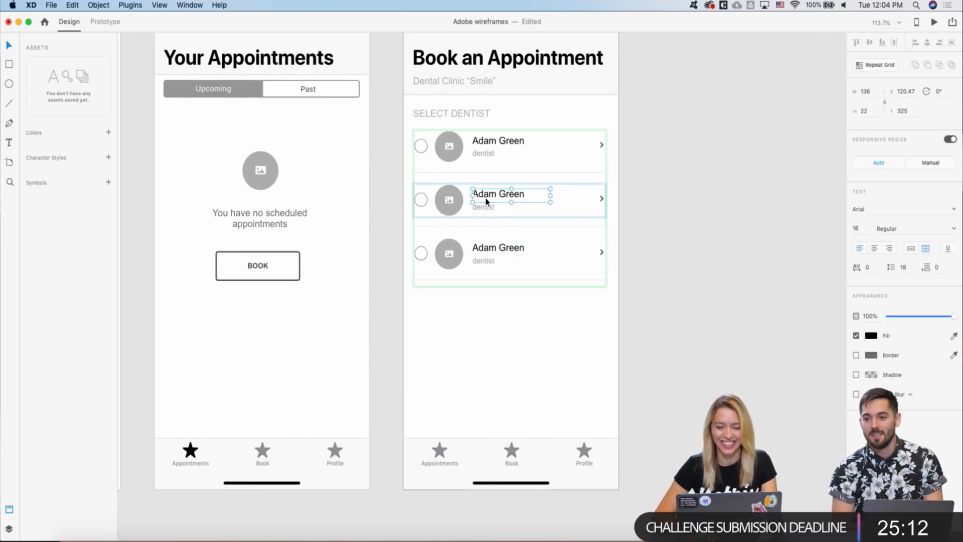
{"action": "double_click", "coordinate": [485, 199]}
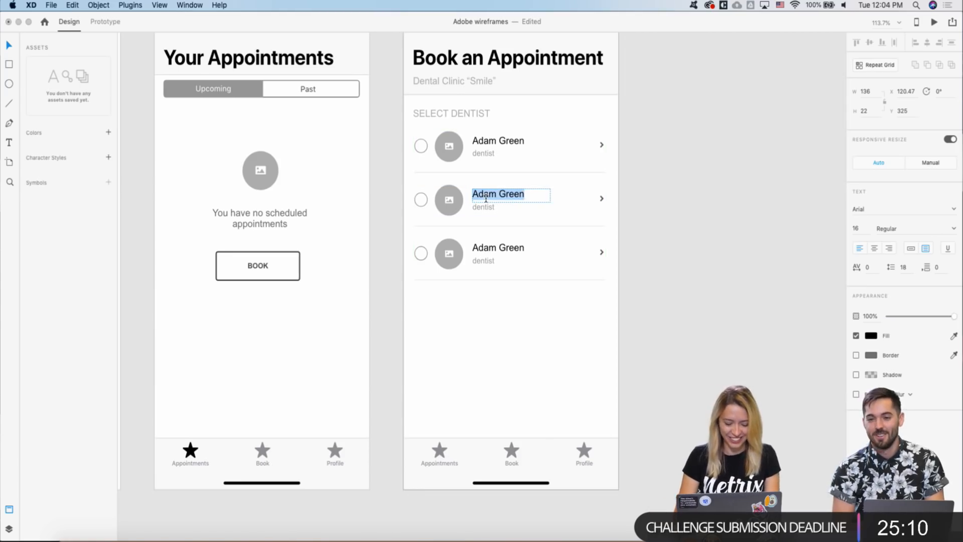
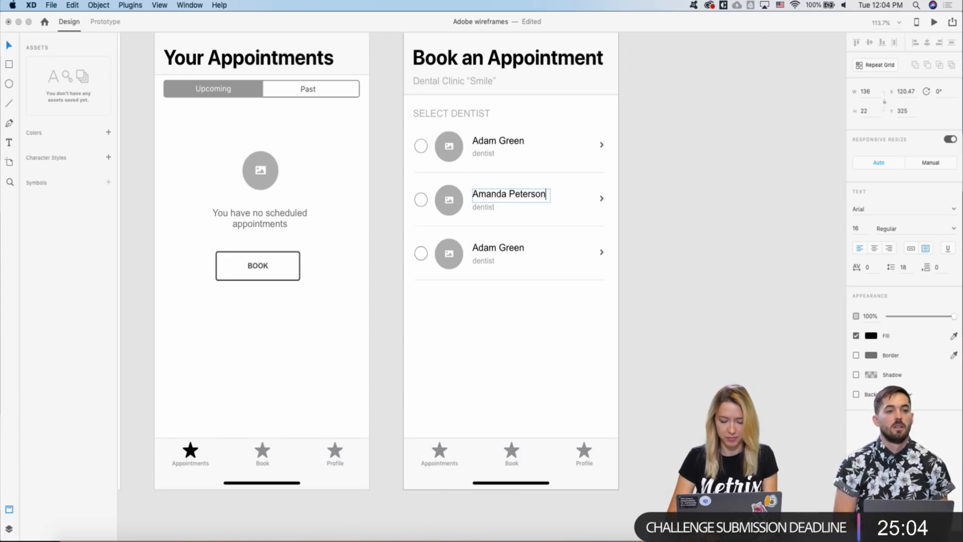
{"action": "key", "text": "Escape"}
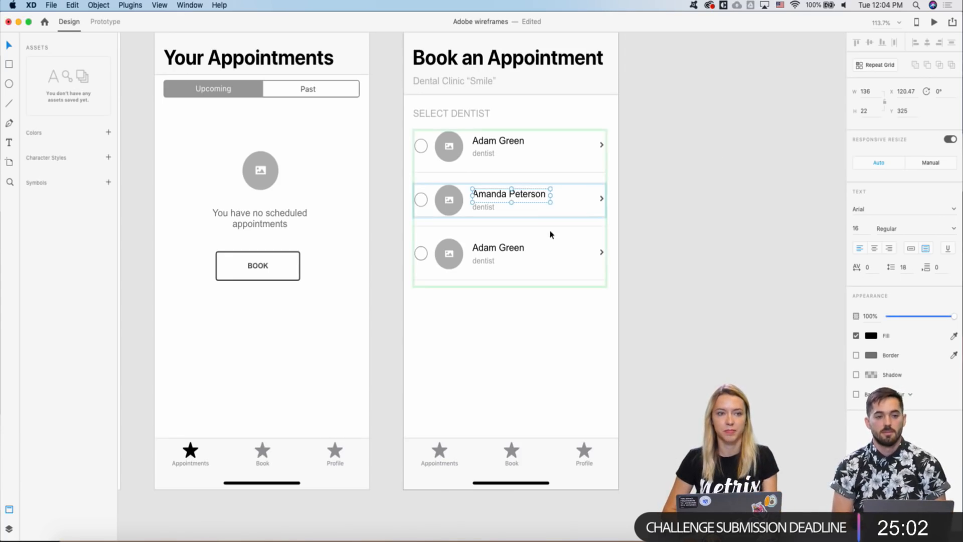
- Select the third row's dentist name, then the whole repeat grid
{"action": "scroll", "coordinate": [529, 221], "scroll_direction": "down", "scroll_amount": 2}
{"action": "scroll", "coordinate": [501, 189], "scroll_direction": "up", "scroll_amount": 3}
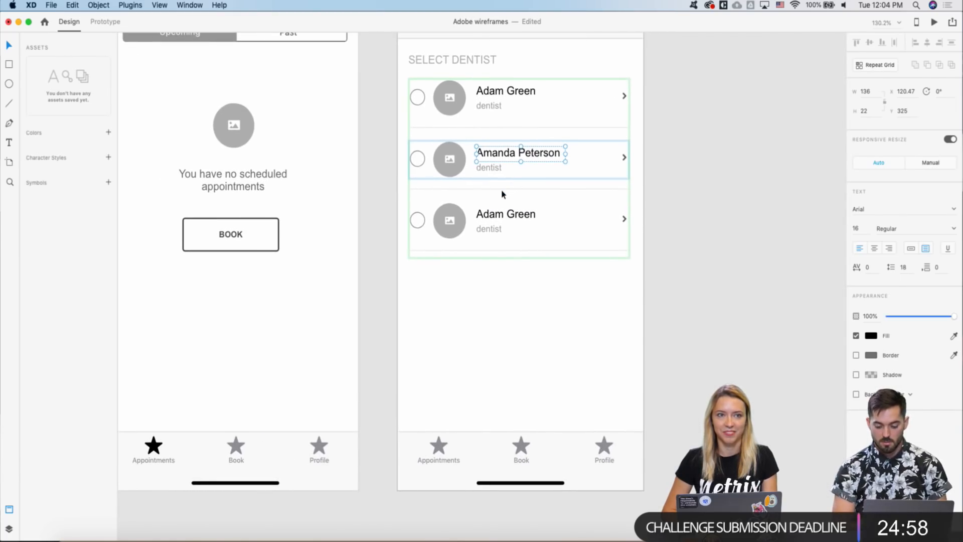
{"action": "scroll", "coordinate": [501, 189], "scroll_direction": "left", "scroll_amount": 1}
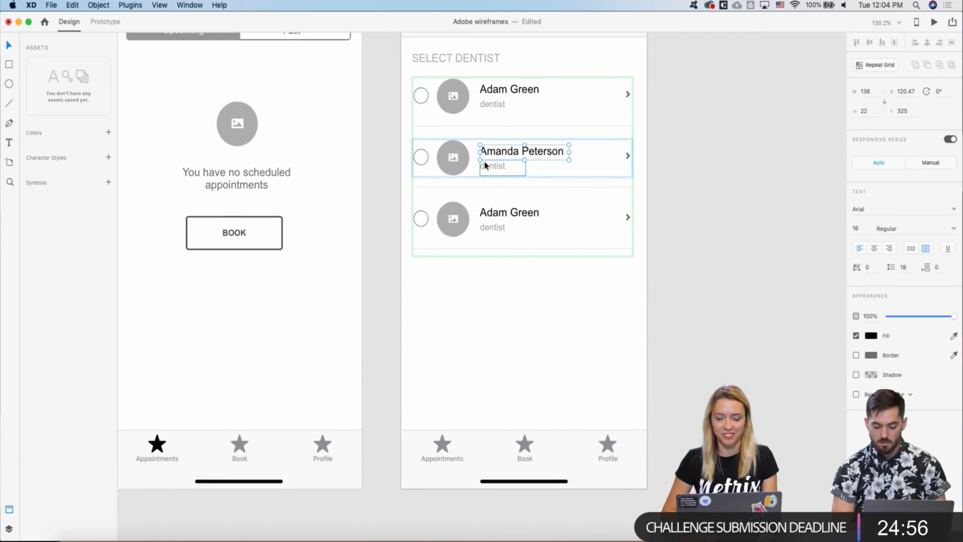
{"action": "left_click", "coordinate": [494, 214]}
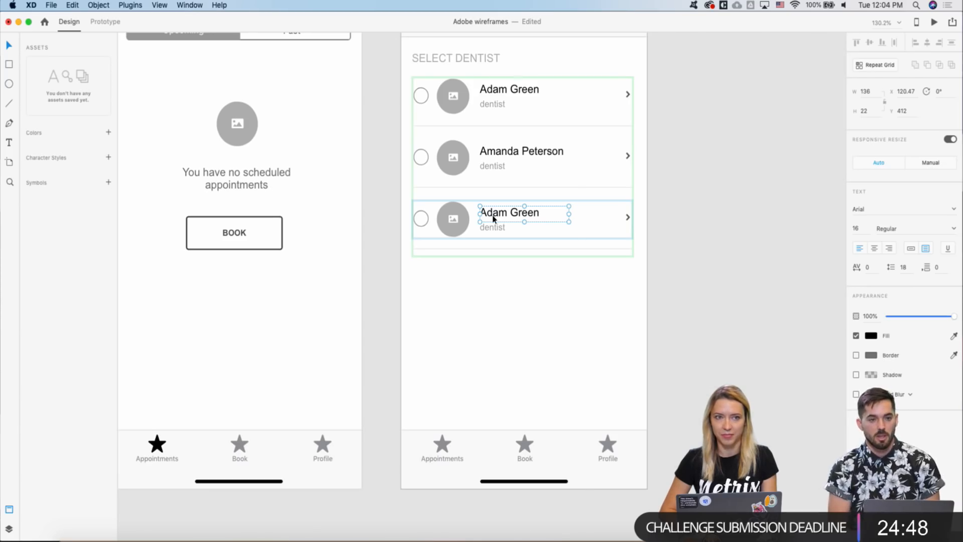
{"action": "left_click", "coordinate": [515, 192]}
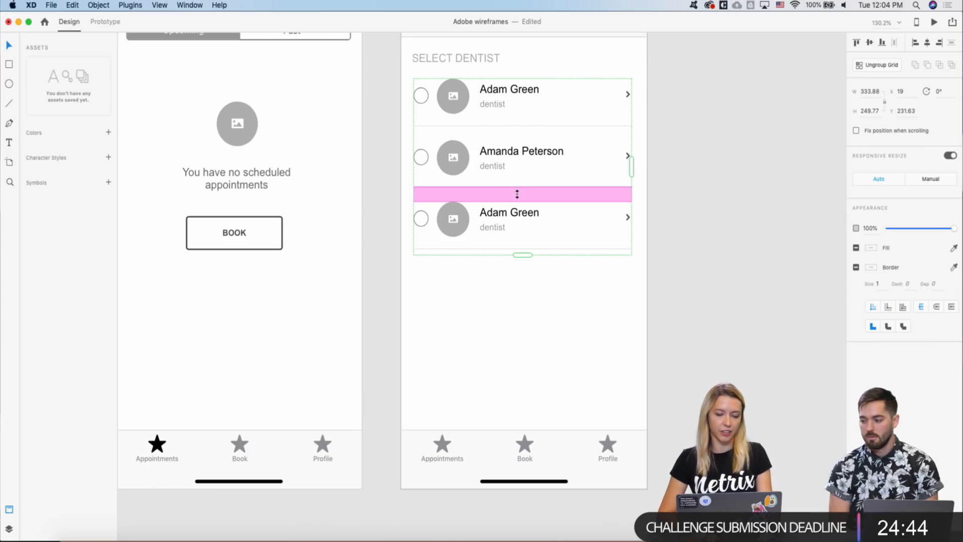
- Adjust the repeat grid's row spacing and give the third row a new dentist name
{"action": "mouse_move", "coordinate": [518, 199]}
{"action": "left_mouse_down"}
{"action": "mouse_move", "coordinate": [518, 269]}
{"action": "mouse_move", "coordinate": [531, 197]}
{"action": "mouse_move", "coordinate": [527, 298]}
{"action": "mouse_move", "coordinate": [528, 194]}
{"action": "left_mouse_up"}
{"action": "left_click", "coordinate": [481, 309]}
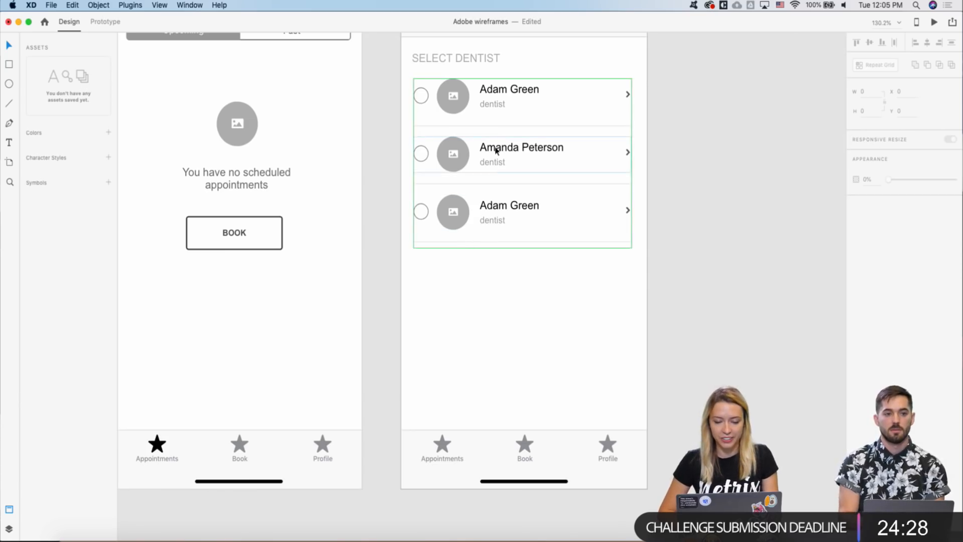
{"action": "double_click", "coordinate": [494, 209]}
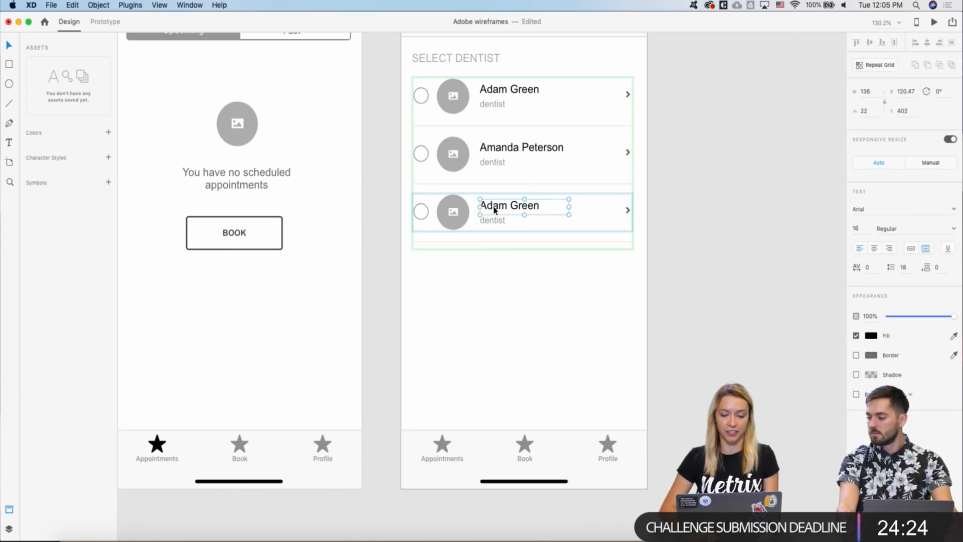
{"action": "double_click", "coordinate": [494, 210]}
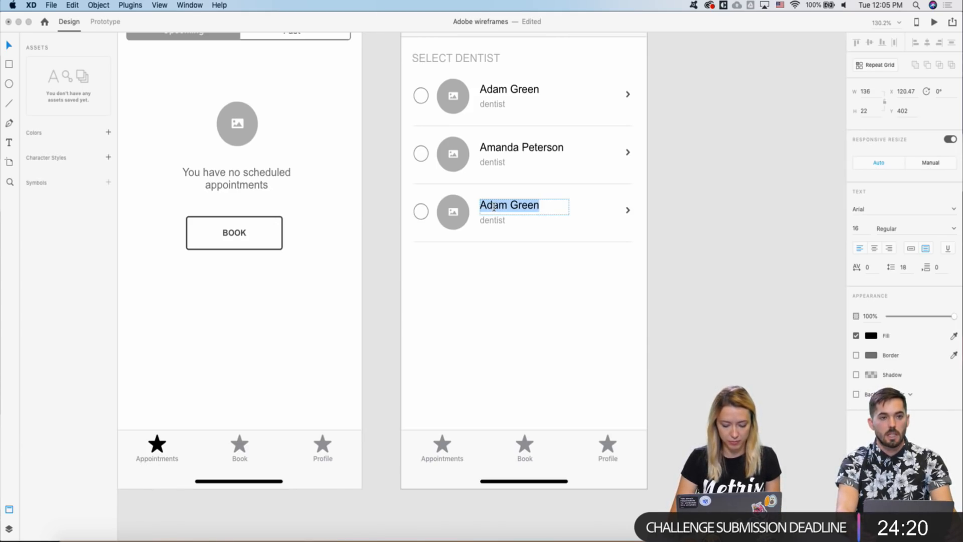
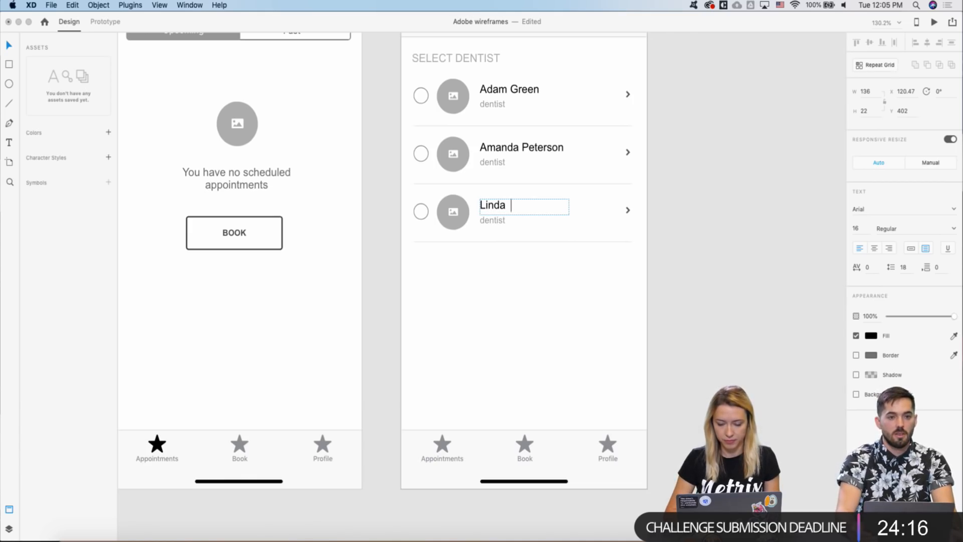
{"action": "key", "text": "Escape"}
{"action": "left_click", "coordinate": [377, 240]}
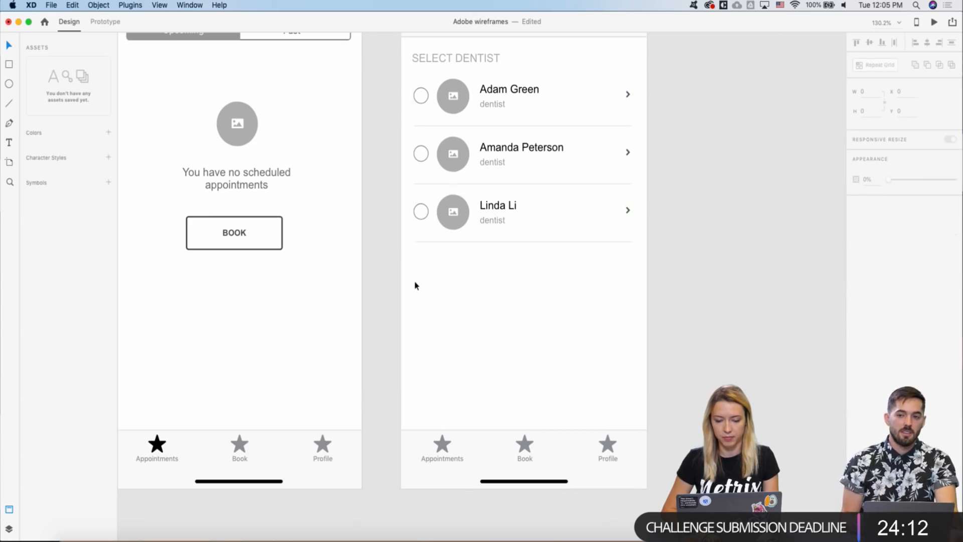
{"action": "scroll", "coordinate": [413, 287], "scroll_direction": "down", "scroll_amount": 3}
{"action": "scroll", "coordinate": [413, 289], "scroll_direction": "down", "scroll_amount": 1}
{"action": "scroll", "coordinate": [416, 210], "scroll_direction": "up", "scroll_amount": 3}
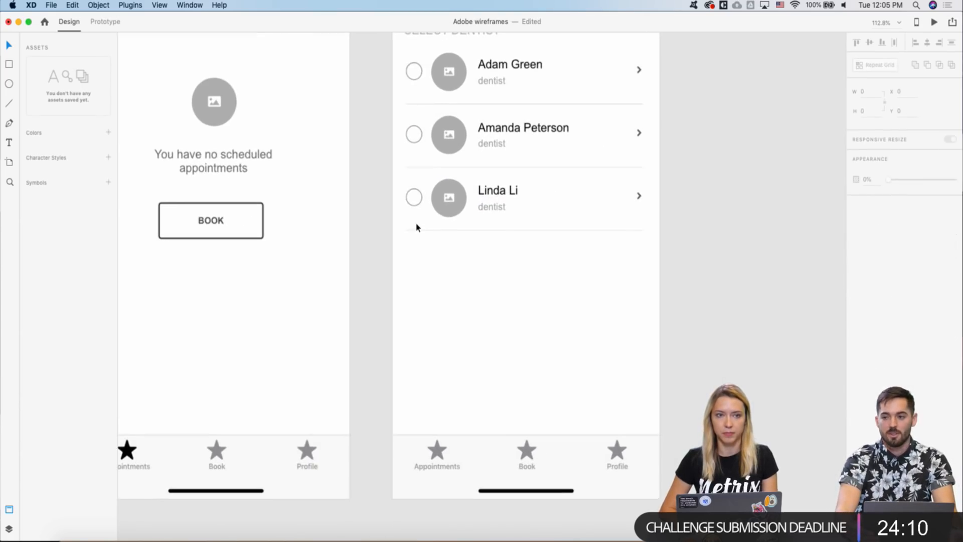
{"action": "left_click", "coordinate": [414, 197]}
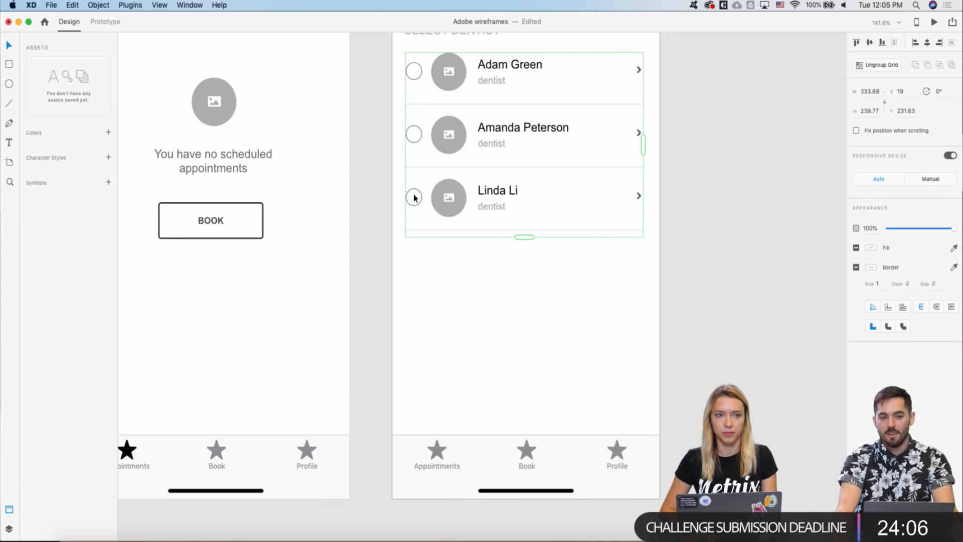
{"action": "double_click", "coordinate": [414, 198]}
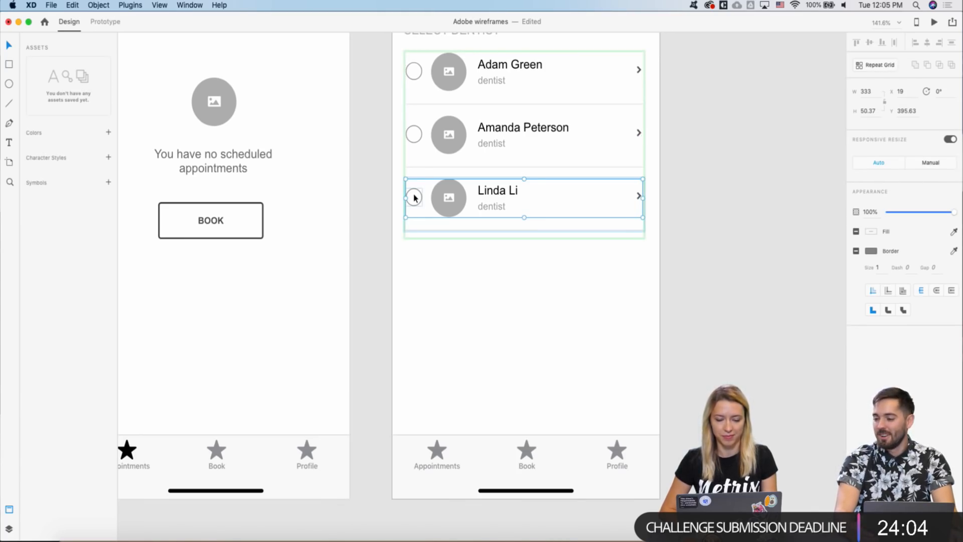
{"action": "key", "text": "super+c"}
{"action": "scroll", "coordinate": [411, 290], "scroll_direction": "down", "scroll_amount": 1}
{"action": "scroll", "coordinate": [411, 290], "scroll_direction": "down", "scroll_amount": 2}
{"action": "scroll", "coordinate": [434, 289], "scroll_direction": "down", "scroll_amount": 2}
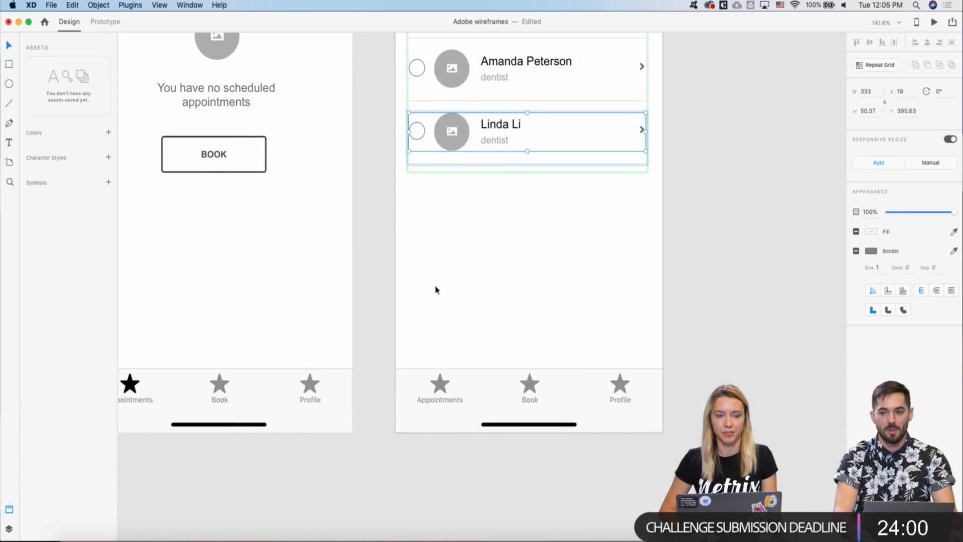
{"action": "left_click", "coordinate": [456, 270]}
{"action": "key", "text": "super+v"}
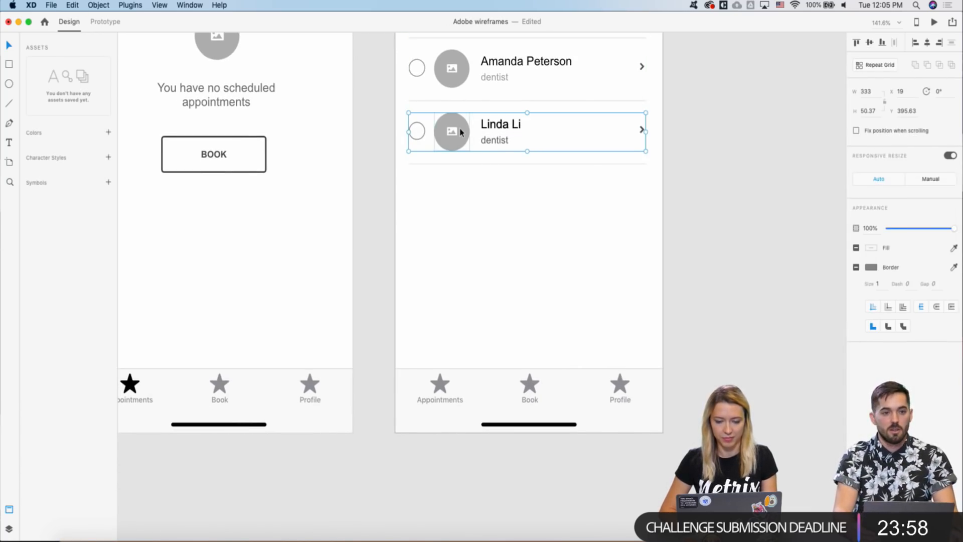
{"action": "key", "text": "shift+Down"}
{"action": "key", "text": "shift+Down"}
{"action": "key", "text": "shift+Down"}
{"action": "key", "text": "shift+Down"}
{"action": "key", "text": "shift+Down"}
{"action": "key", "text": "shift+Down"}
{"action": "key", "text": "shift+Down"}
{"action": "key", "text": "shift+Down"}
{"action": "key", "text": "Down"}
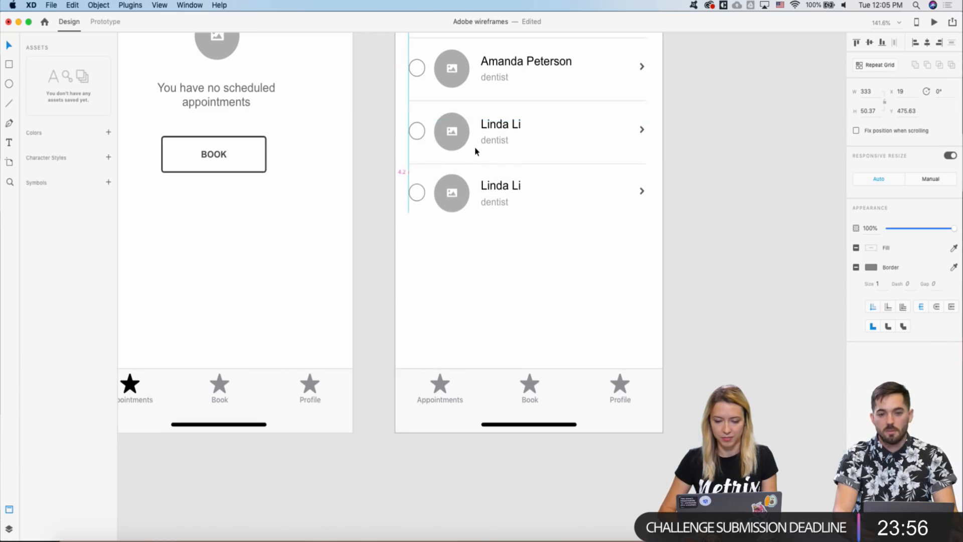
{"action": "key", "text": "Down"}
{"action": "scroll", "coordinate": [423, 192], "scroll_direction": "down", "scroll_amount": 1}
{"action": "scroll", "coordinate": [425, 192], "scroll_direction": "down", "scroll_amount": 5}
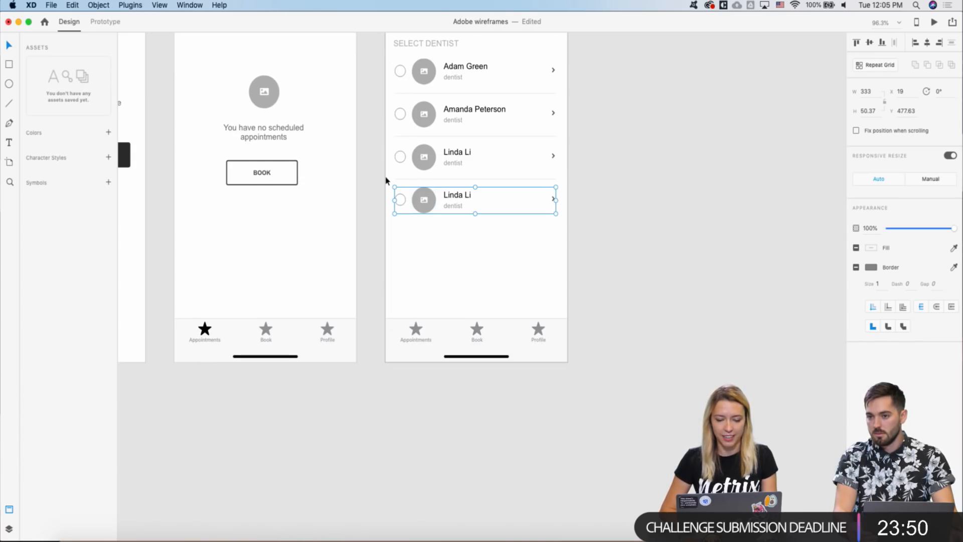
{"action": "scroll", "coordinate": [386, 180], "scroll_direction": "up", "scroll_amount": 3}
{"action": "left_click", "coordinate": [410, 179]}
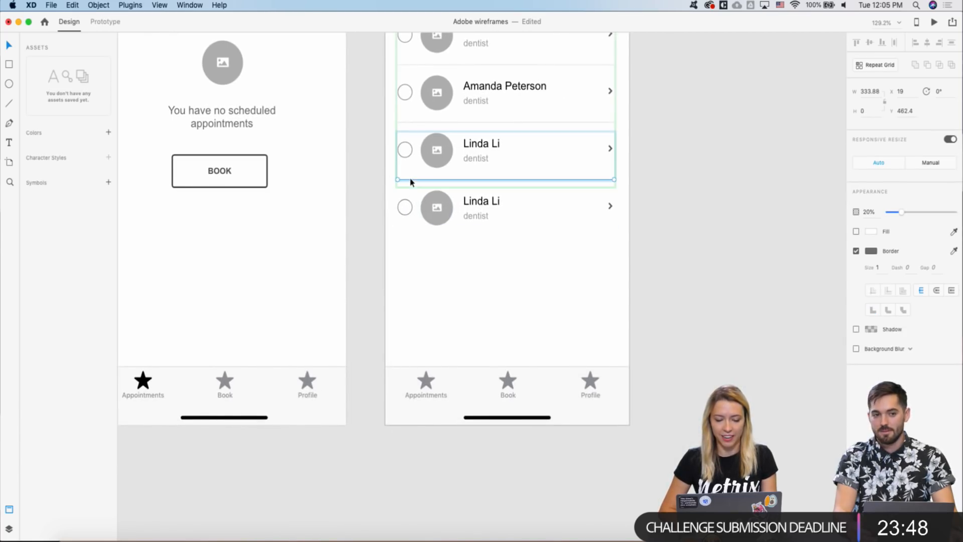
{"action": "left_click", "coordinate": [360, 204]}
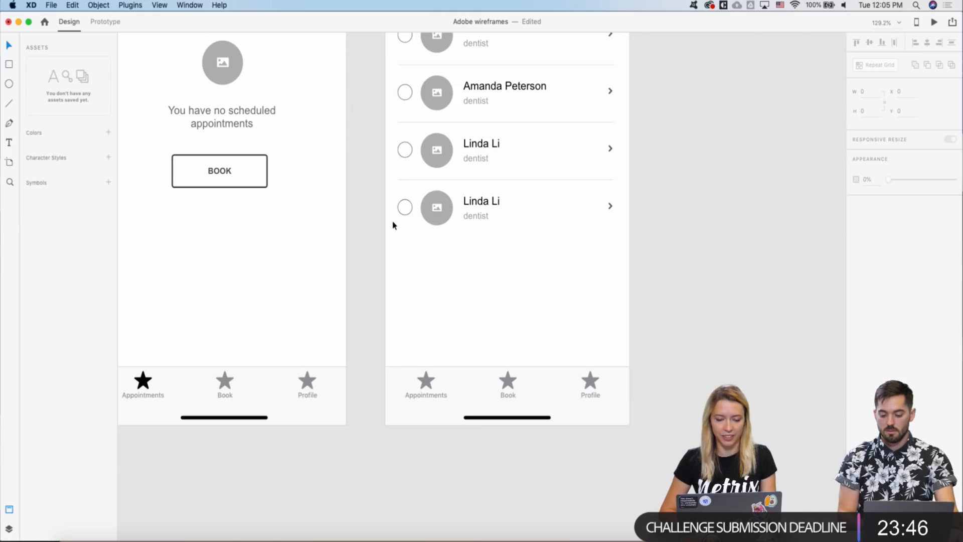
{"action": "left_click", "coordinate": [411, 180]}
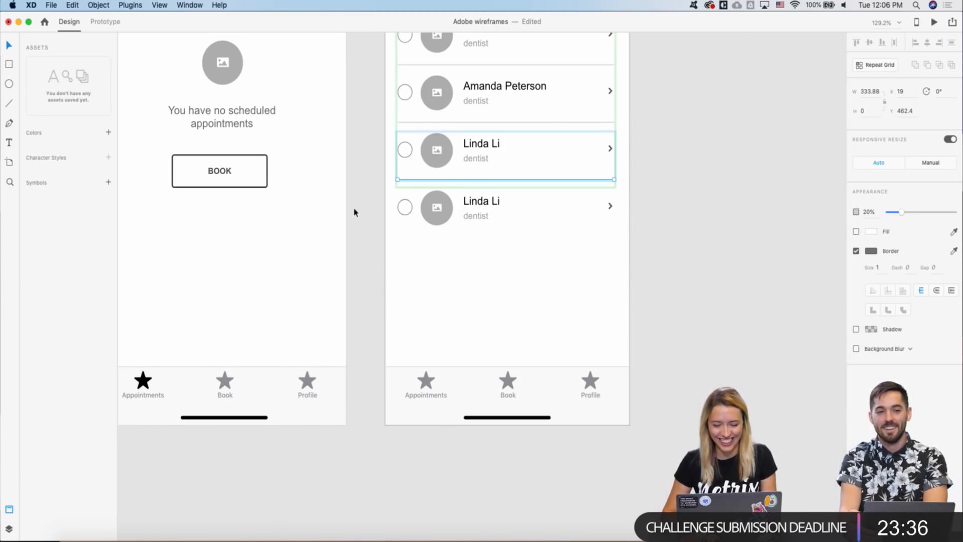
{"action": "left_click", "coordinate": [446, 274]}
{"action": "key", "text": "super+v"}
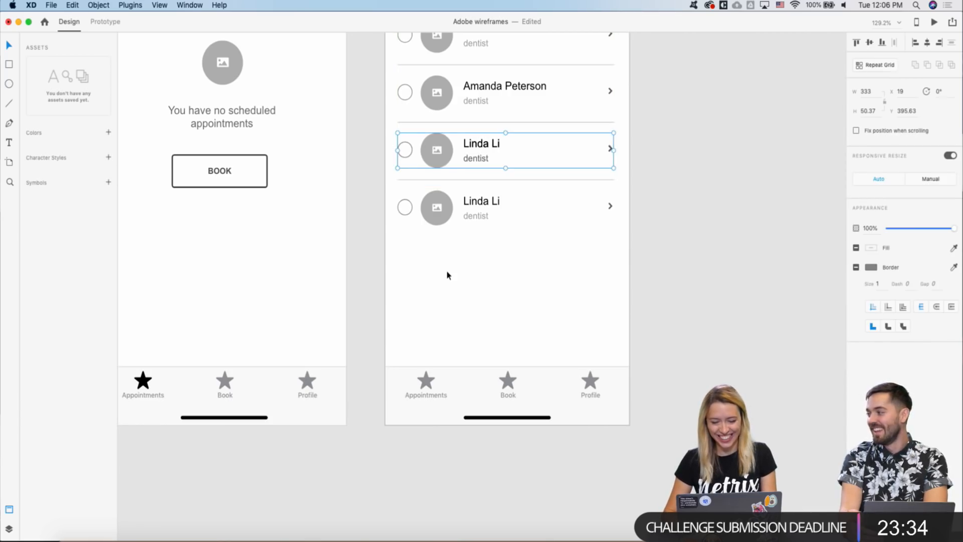
{"action": "key", "text": "shift+Down"}
{"action": "key", "text": "shift+Down"}
{"action": "key", "text": "shift+Down"}
{"action": "key", "text": "Delete"}
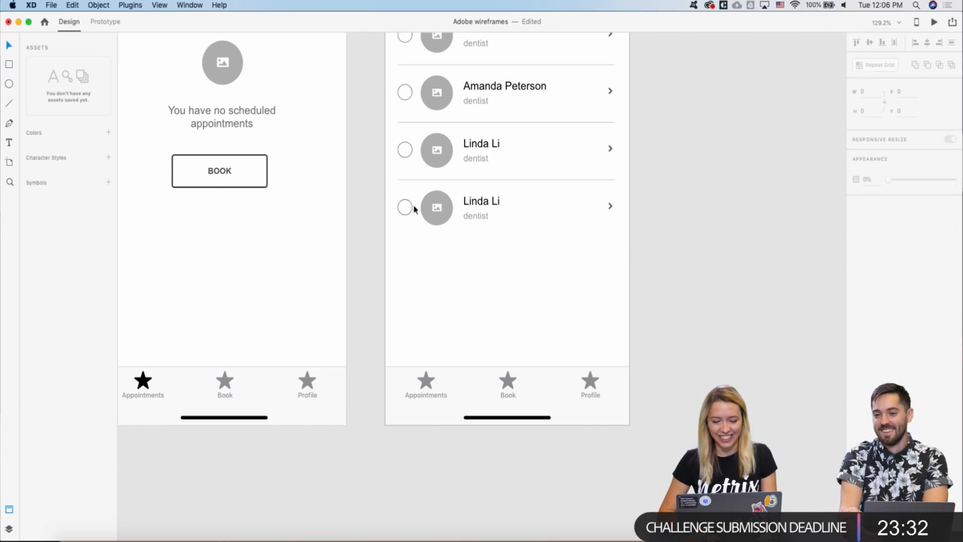
- Paste a copy of the divider line and nudge it under the new fourth row
{"action": "left_click", "coordinate": [403, 179]}
{"action": "left_click", "coordinate": [374, 254]}
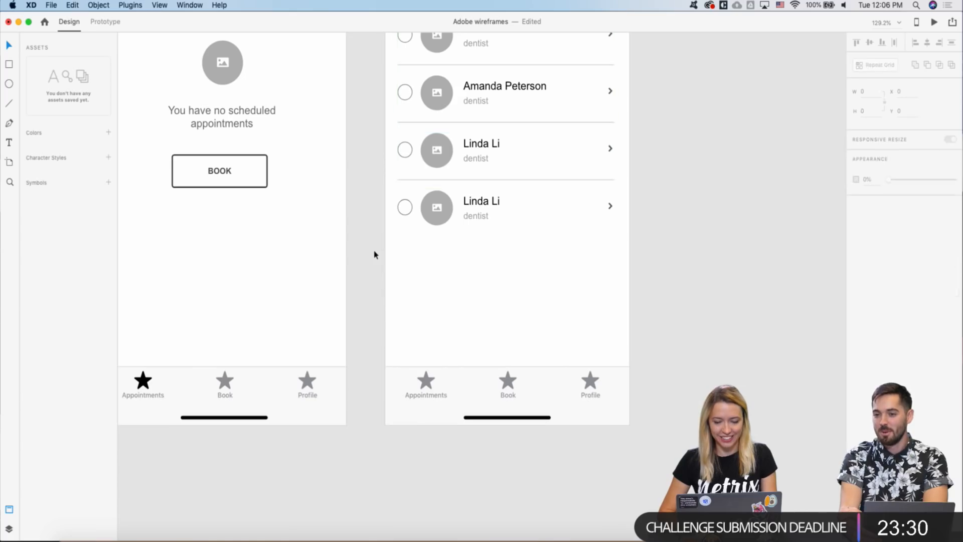
{"action": "key", "text": "super+v"}
{"action": "key", "text": "shift+Down"}
{"action": "key", "text": "shift+Down"}
{"action": "key", "text": "shift+Down"}
{"action": "key", "text": "shift+Down"}
{"action": "key", "text": "shift+Down"}
{"action": "key", "text": "shift+Down"}
{"action": "key", "text": "shift+Down"}
{"action": "key", "text": "shift+Down"}
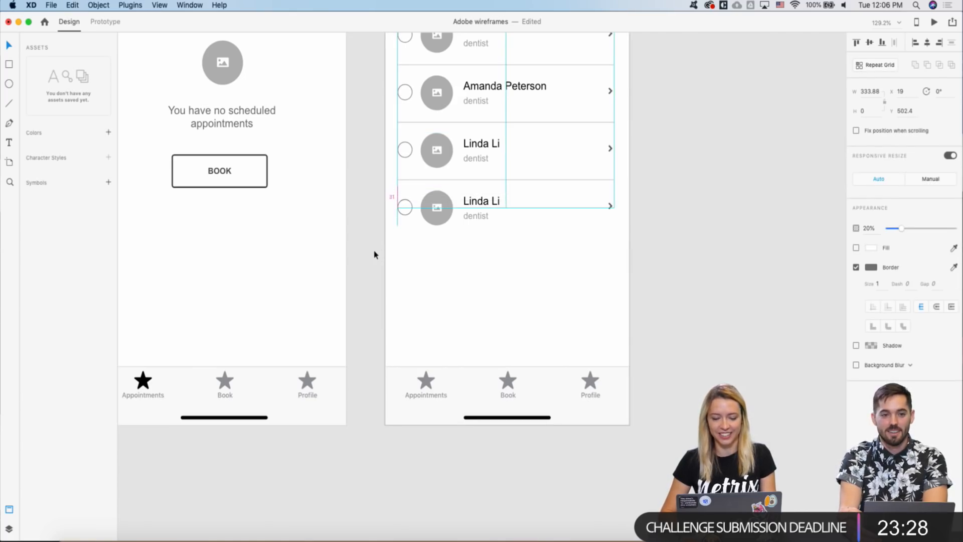
{"action": "key", "text": "Up"}
{"action": "key", "text": "Up"}
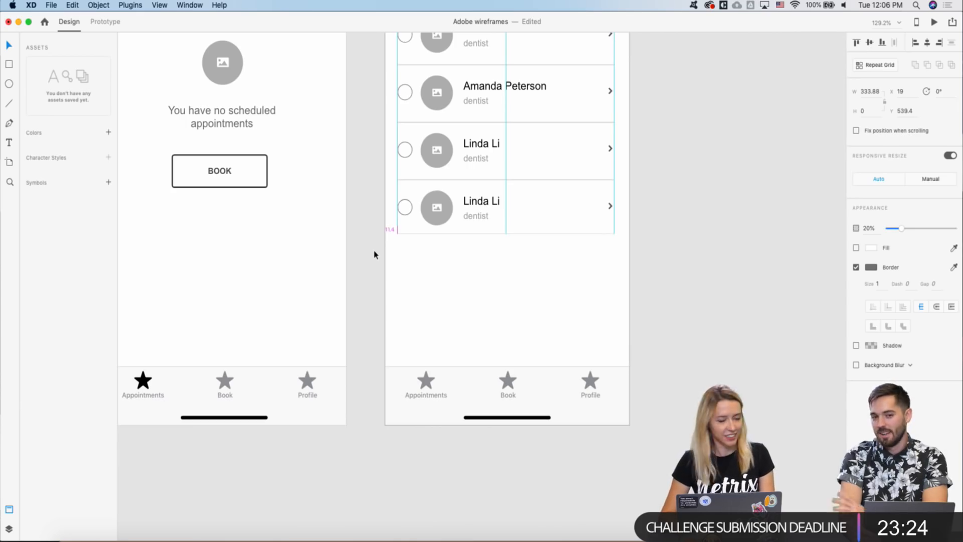
{"action": "scroll", "coordinate": [374, 254], "scroll_direction": "down", "scroll_amount": 5}
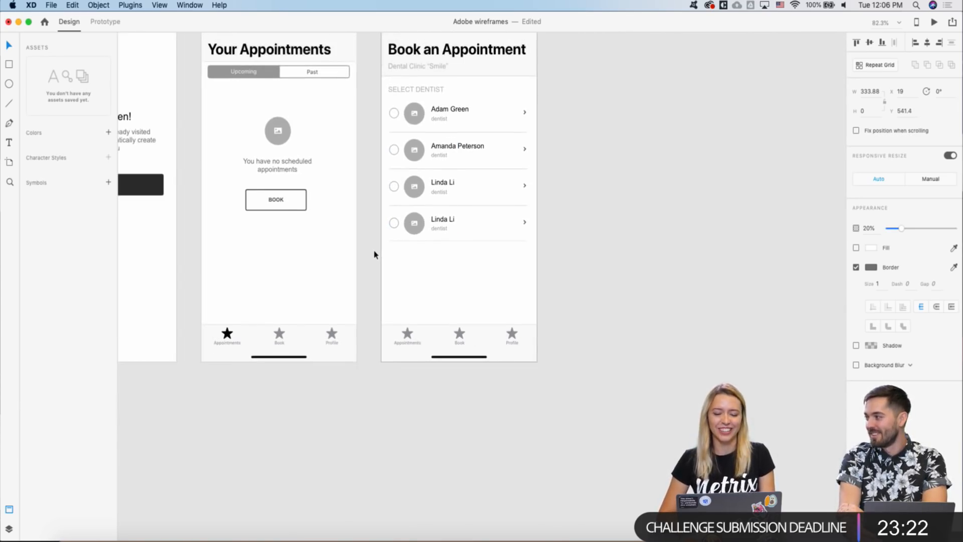
- Shift all four dentist rows down about 8 px, adding space below SELECT DENTIST
{"action": "left_click", "coordinate": [401, 95]}
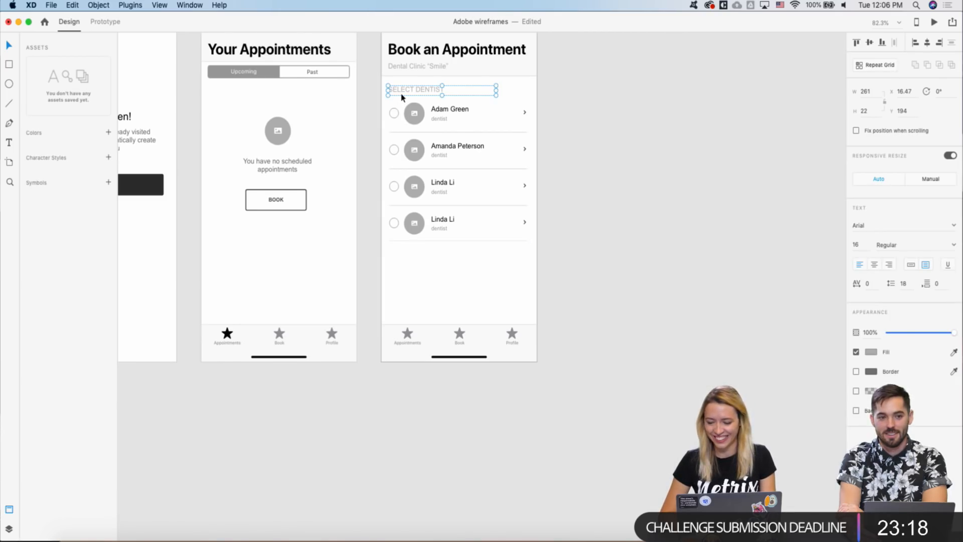
{"action": "left_click", "coordinate": [371, 119]}
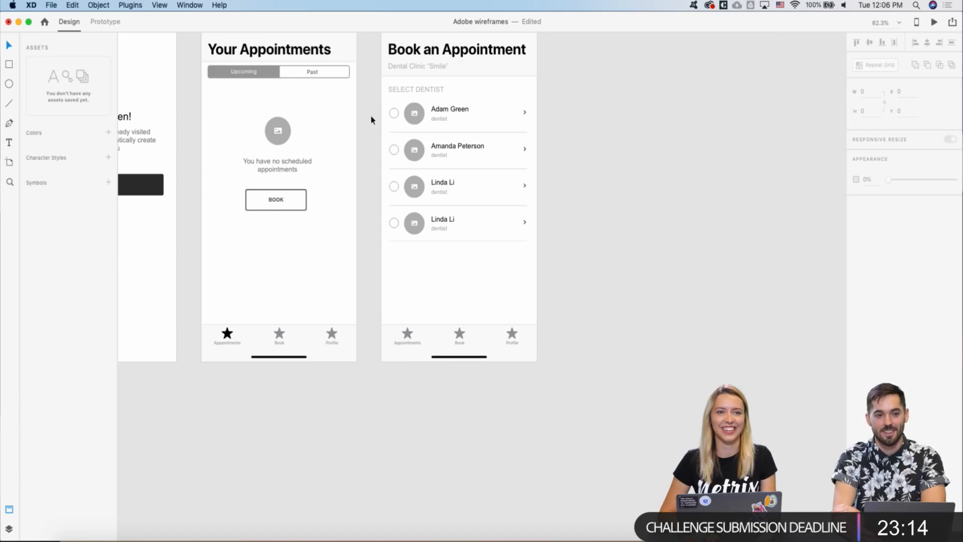
{"action": "scroll", "coordinate": [371, 120], "scroll_direction": "down", "scroll_amount": 3}
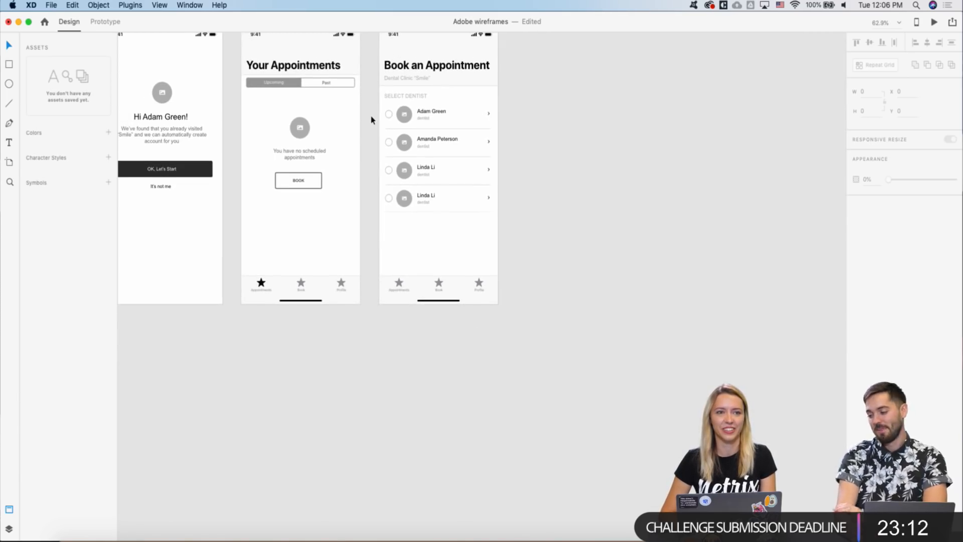
{"action": "scroll", "coordinate": [371, 120], "scroll_direction": "up", "scroll_amount": 5}
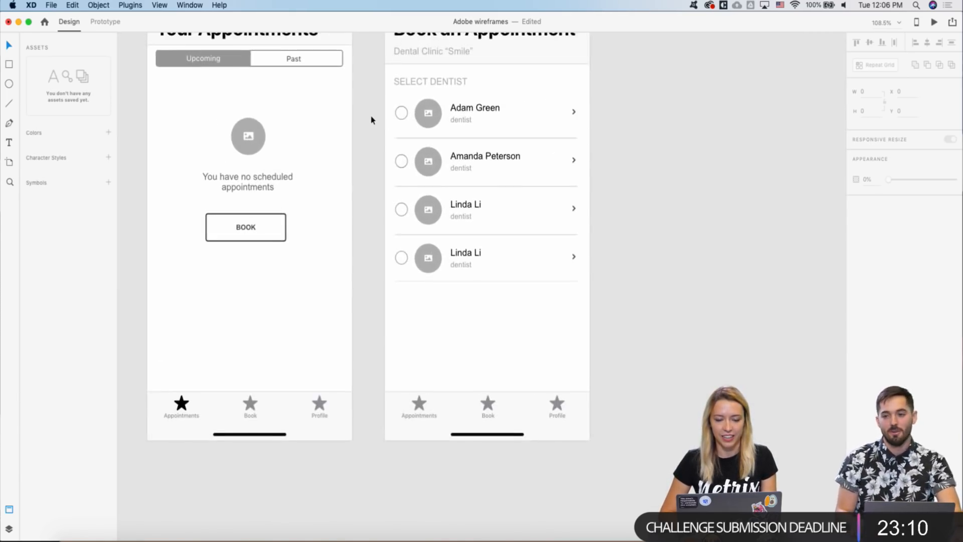
{"action": "scroll", "coordinate": [371, 120], "scroll_direction": "down", "scroll_amount": 2}
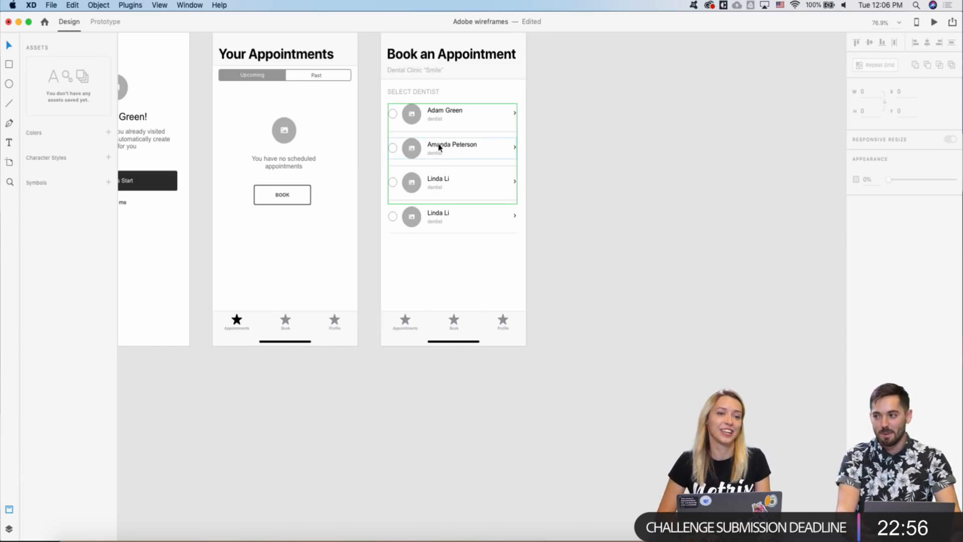
{"action": "scroll", "coordinate": [528, 183], "scroll_direction": "down", "scroll_amount": 5}
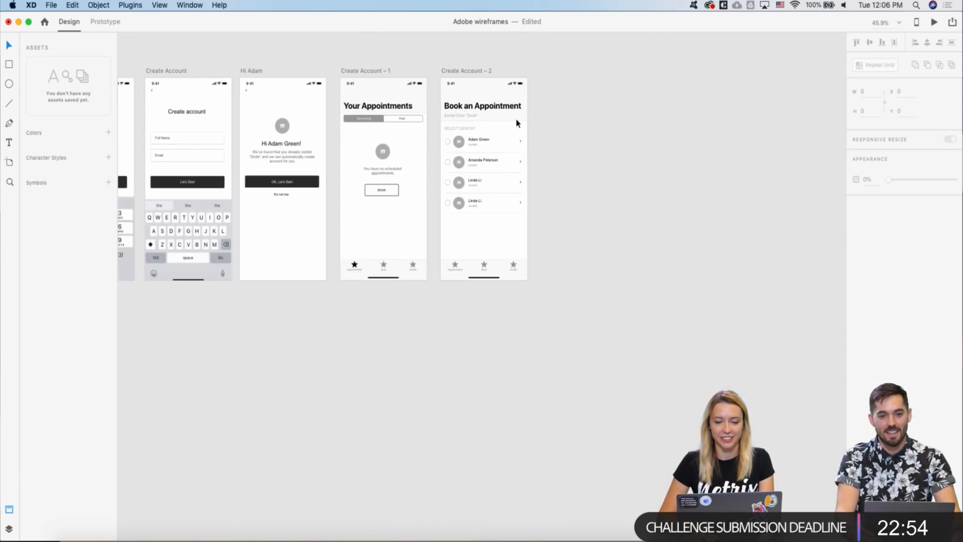
{"action": "scroll", "coordinate": [490, 124], "scroll_direction": "up", "scroll_amount": 5}
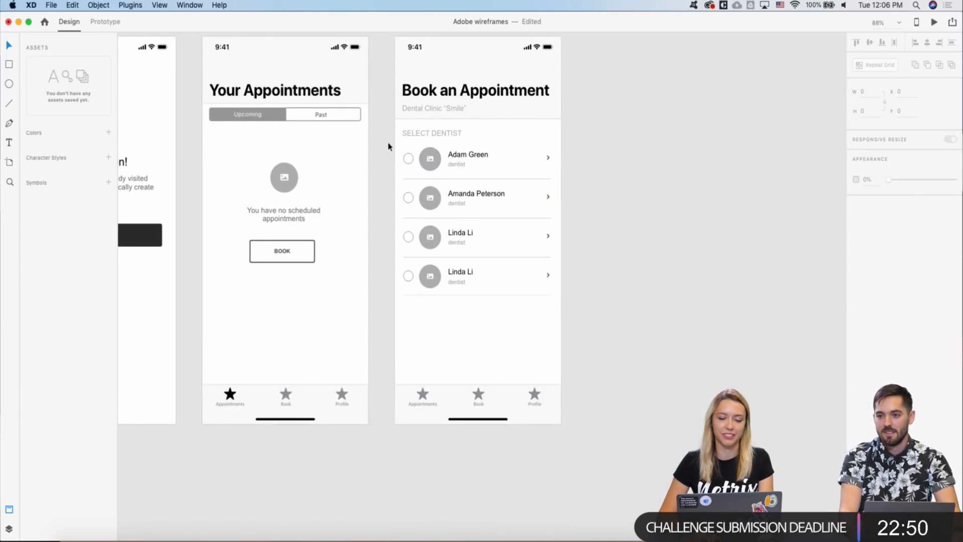
{"action": "left_click_drag", "start_coordinate": [395, 151], "coordinate": [568, 319]}
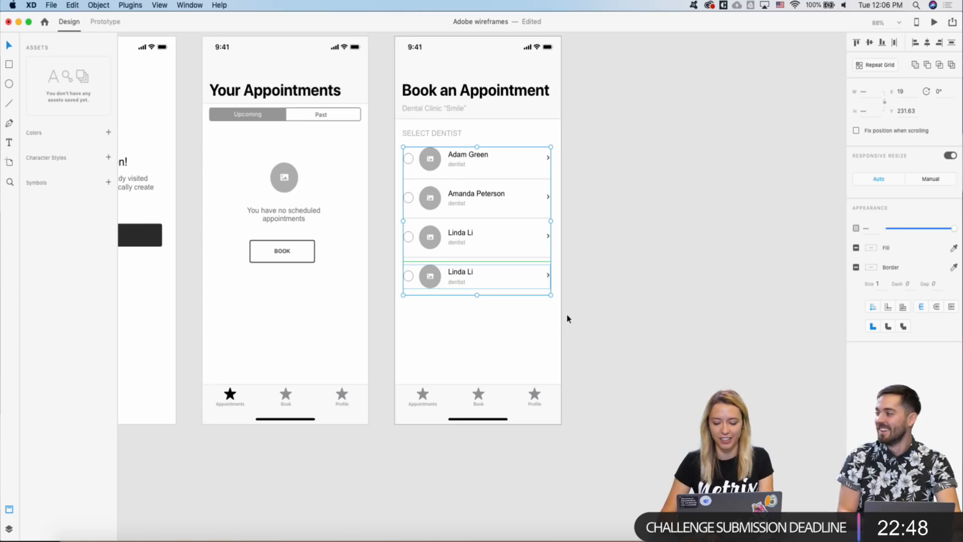
{"action": "key", "text": "Down"}
{"action": "key", "text": "Down"}
{"action": "key", "text": "Down"}
{"action": "key", "text": "Down"}
{"action": "key", "text": "Down"}
{"action": "key", "text": "Down"}
{"action": "key", "text": "Down"}
{"action": "key", "text": "Down"}
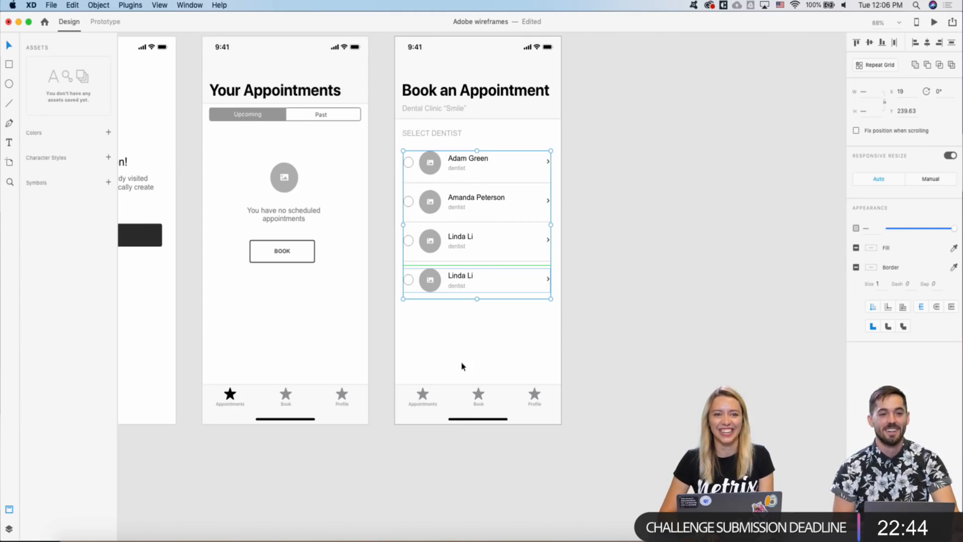
{"action": "left_click", "coordinate": [374, 376]}
{"action": "scroll", "coordinate": [419, 317], "scroll_direction": "down", "scroll_amount": 2}
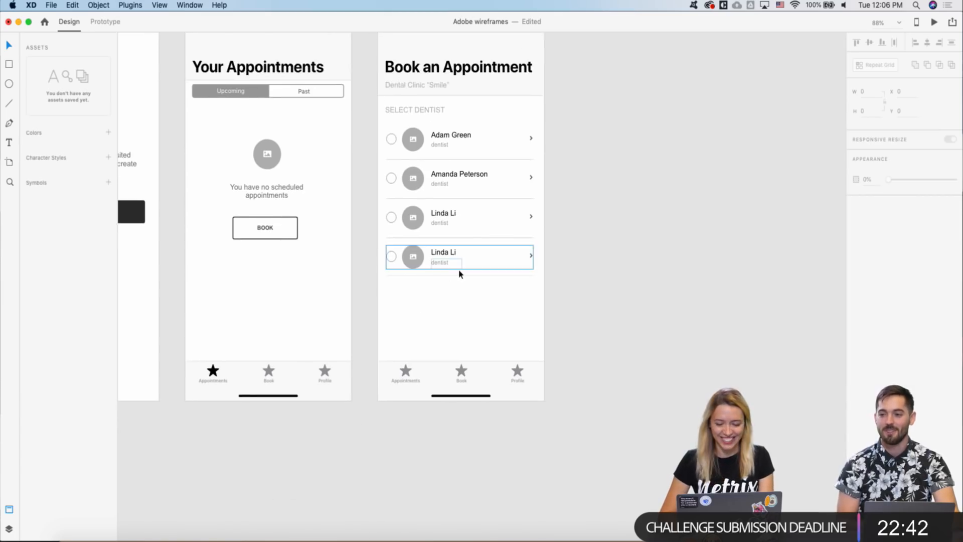
{"action": "scroll", "coordinate": [458, 273], "scroll_direction": "down", "scroll_amount": 5}
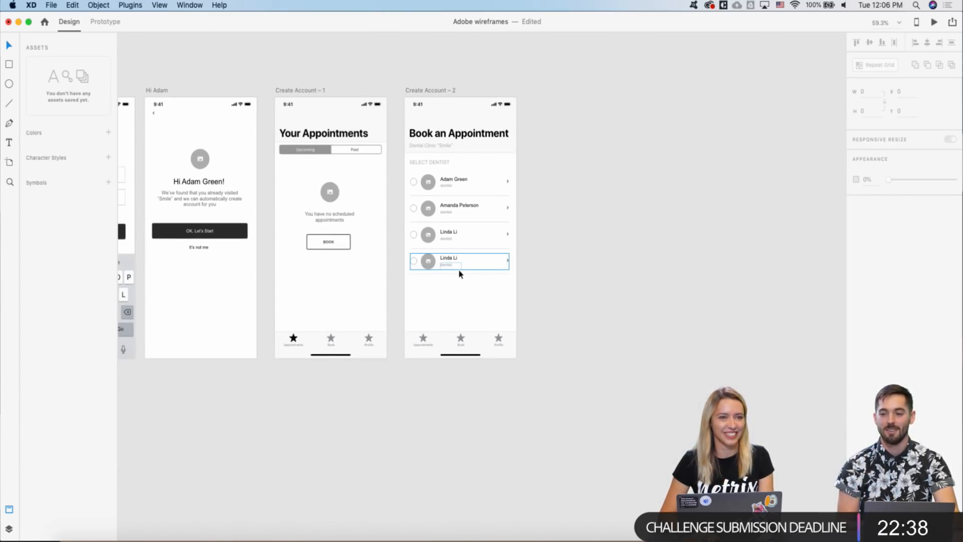
- Paste the dark 'OK, Let's Start' button from Hi Adam into Create Account – 2, below the dentist list
{"action": "scroll", "coordinate": [387, 290], "scroll_direction": "down", "scroll_amount": 3}
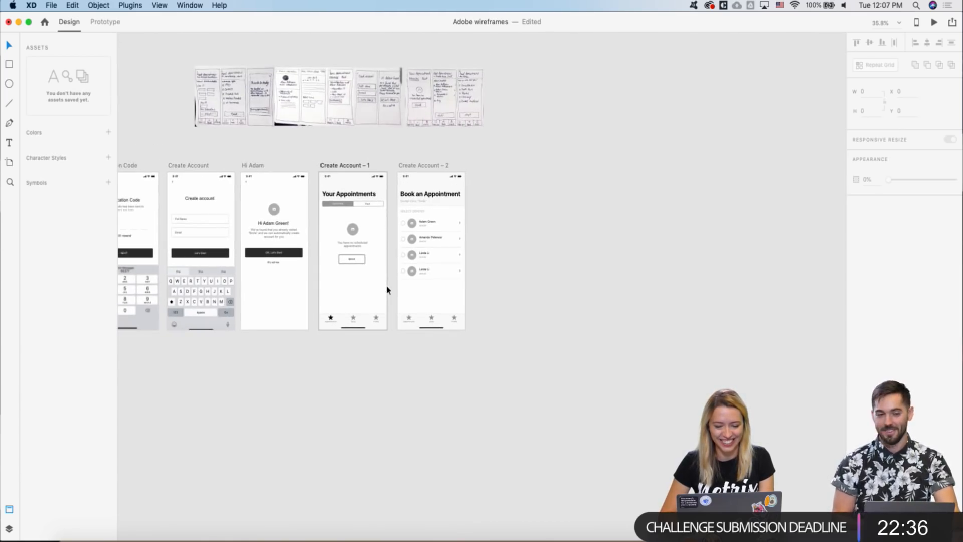
{"action": "left_click", "coordinate": [285, 259]}
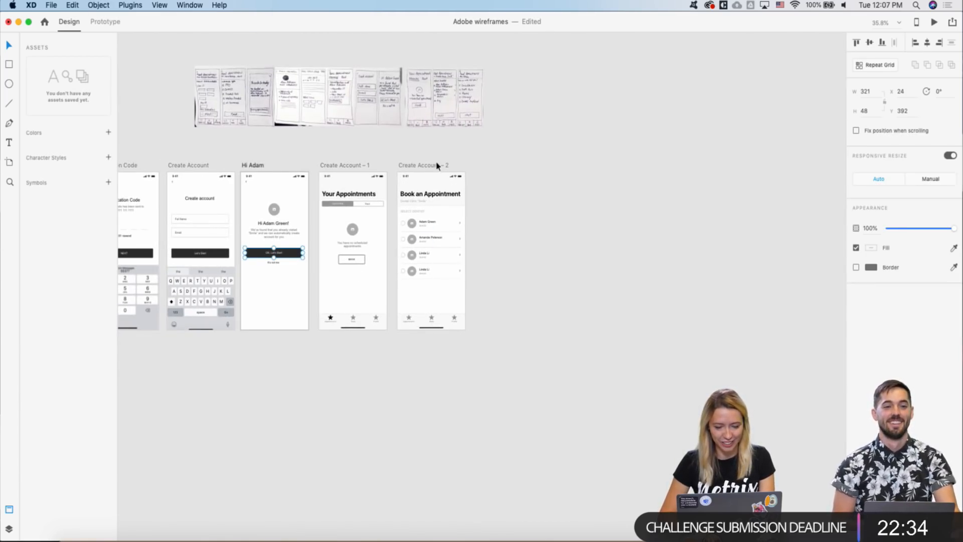
{"action": "left_click", "coordinate": [418, 166]}
{"action": "scroll", "coordinate": [421, 280], "scroll_direction": "up", "scroll_amount": 3}
{"action": "key", "text": "super+v"}
{"action": "left_click_drag", "start_coordinate": [474, 227], "coordinate": [468, 321]}
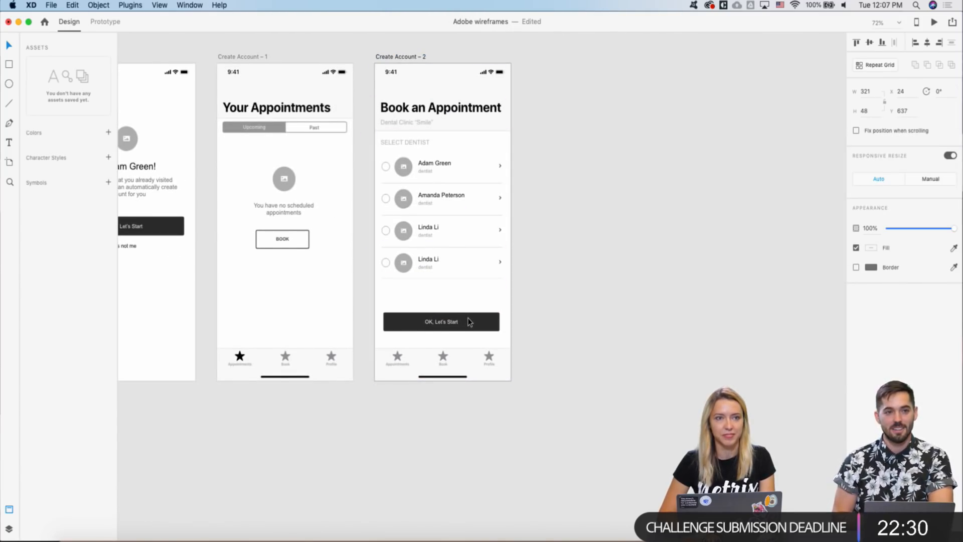
{"action": "scroll", "coordinate": [518, 311], "scroll_direction": "down", "scroll_amount": 2}
{"action": "scroll", "coordinate": [519, 311], "scroll_direction": "left", "scroll_amount": 2}
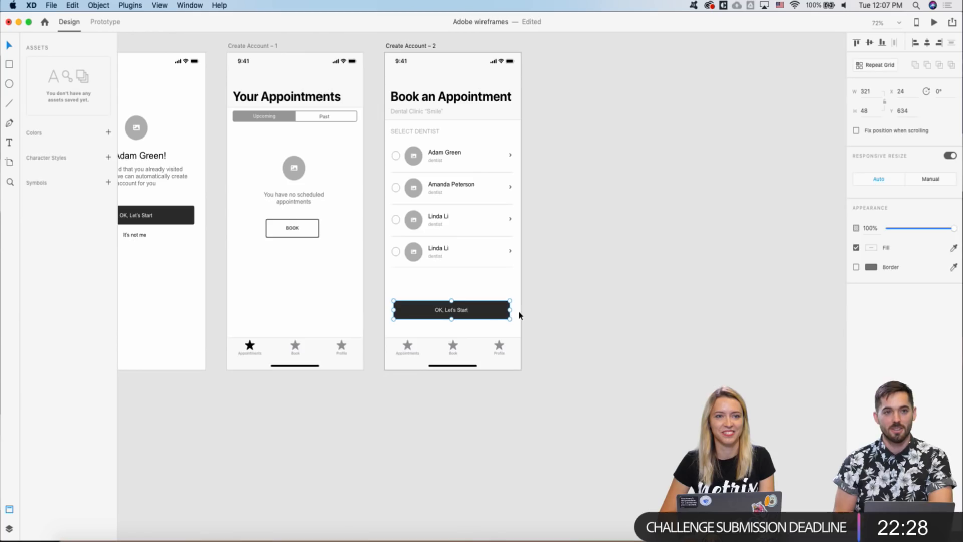
{"action": "scroll", "coordinate": [445, 314], "scroll_direction": "up", "scroll_amount": 3}
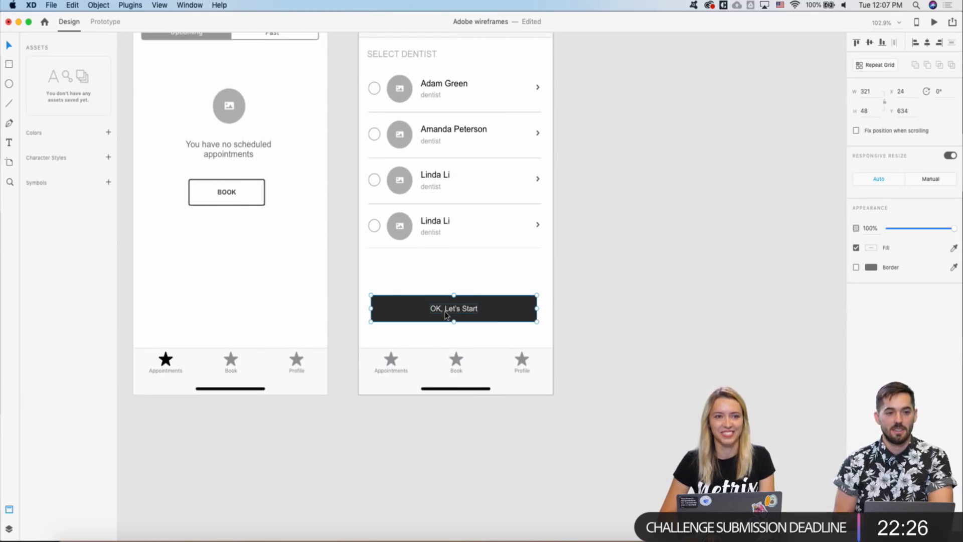
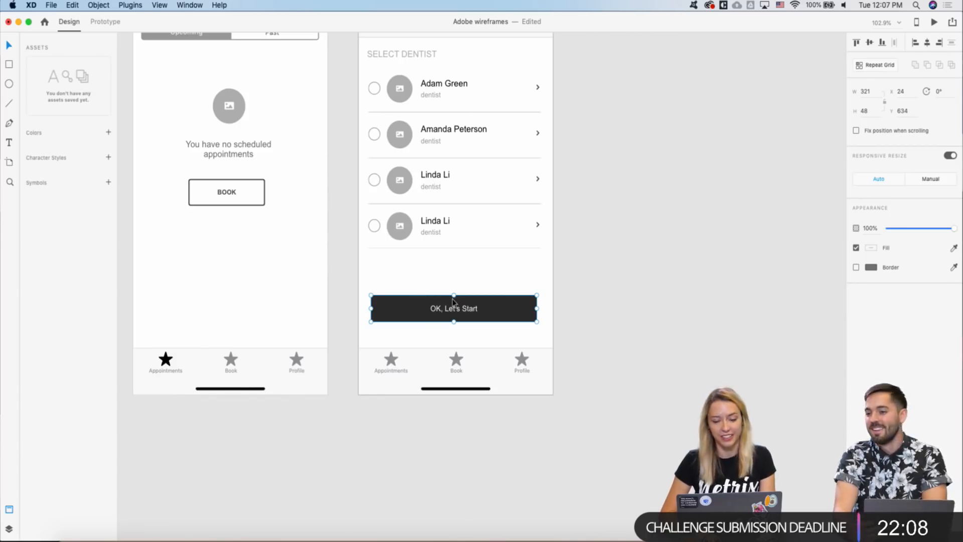
- Relabel the dark button below the dentist list from 'OK, Let's Start' to NEXT
{"action": "double_click", "coordinate": [439, 309]}
{"action": "double_click", "coordinate": [438, 309]}
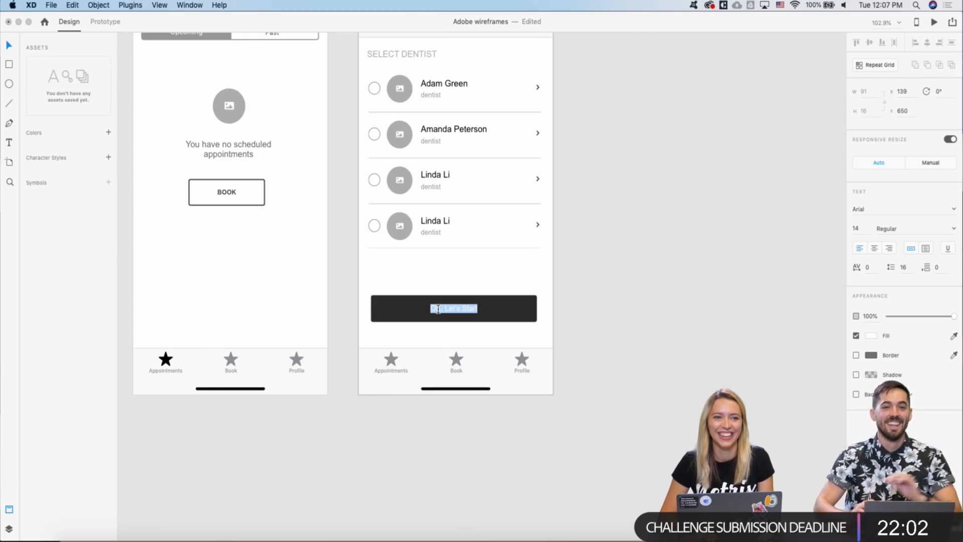
{"action": "left_click", "coordinate": [509, 261]}
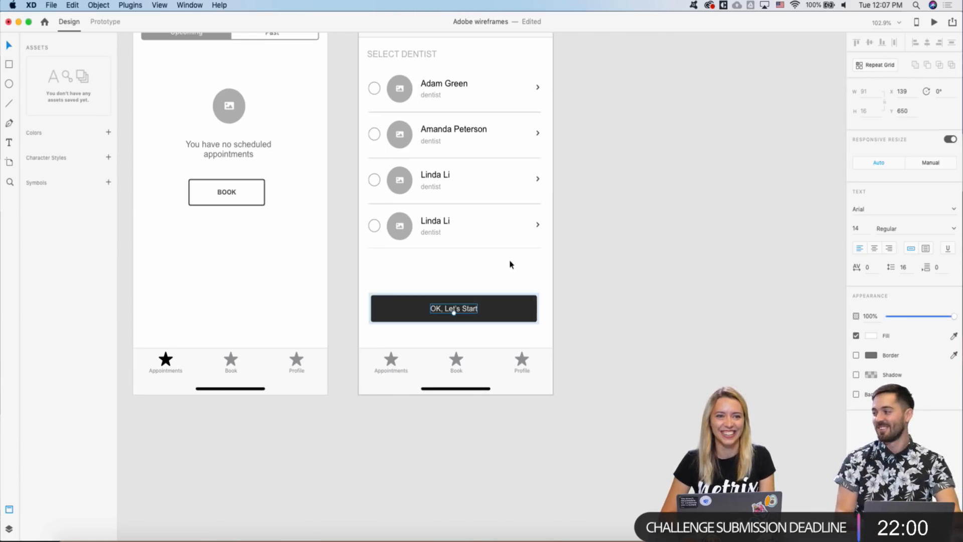
{"action": "double_click", "coordinate": [453, 311]}
{"action": "type", "text": "Nex"}
{"action": "left_click", "coordinate": [496, 304]}
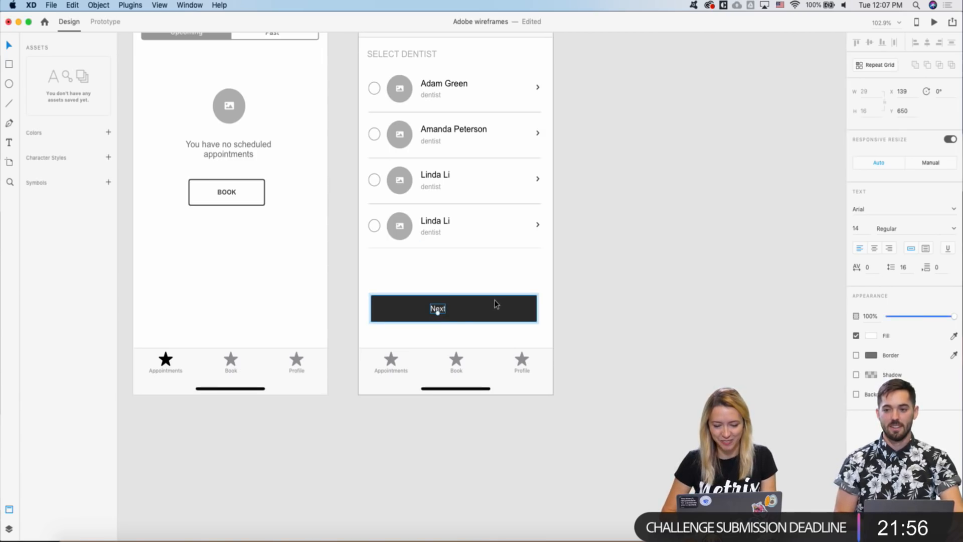
{"action": "left_click", "coordinate": [607, 236]}
{"action": "double_click", "coordinate": [455, 312]}
{"action": "double_click", "coordinate": [455, 312]}
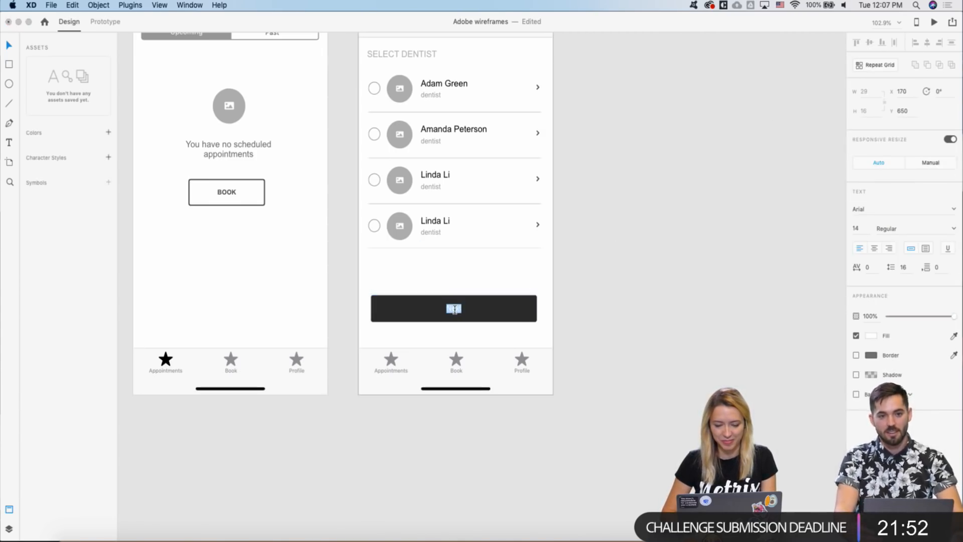
{"action": "type", "text": "NES"}
{"action": "type", "text": "XT"}
{"action": "left_click", "coordinate": [686, 208]}
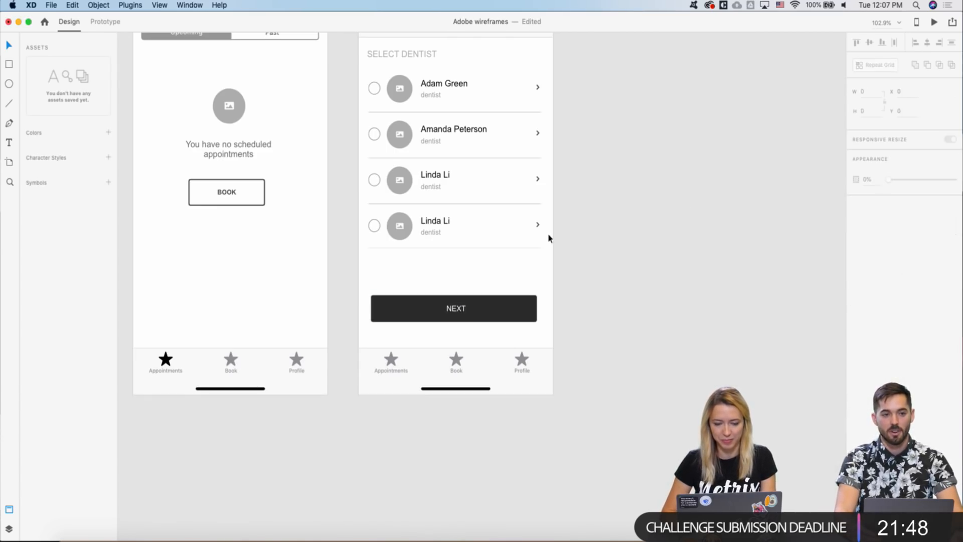
{"action": "scroll", "coordinate": [549, 238], "scroll_direction": "down", "scroll_amount": 5}
{"action": "scroll", "coordinate": [549, 238], "scroll_direction": "right", "scroll_amount": 3}
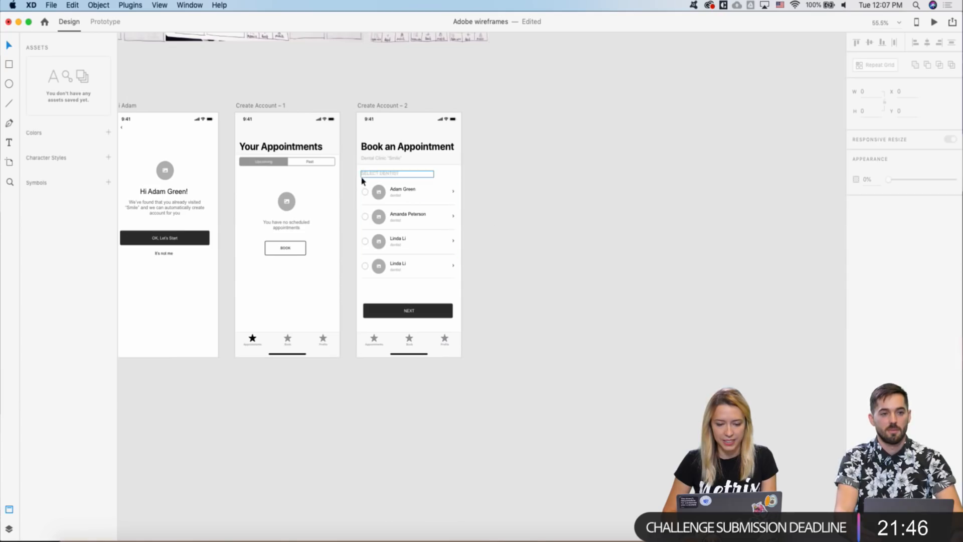
{"action": "scroll", "coordinate": [344, 176], "scroll_direction": "up", "scroll_amount": 3}
{"action": "scroll", "coordinate": [344, 176], "scroll_direction": "down", "scroll_amount": 3}
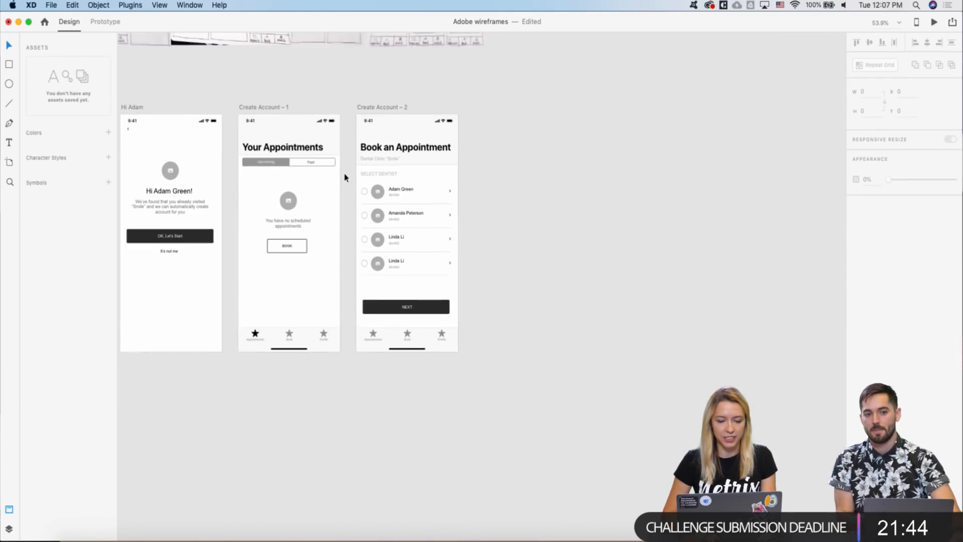
{"action": "scroll", "coordinate": [344, 176], "scroll_direction": "up", "scroll_amount": 2}
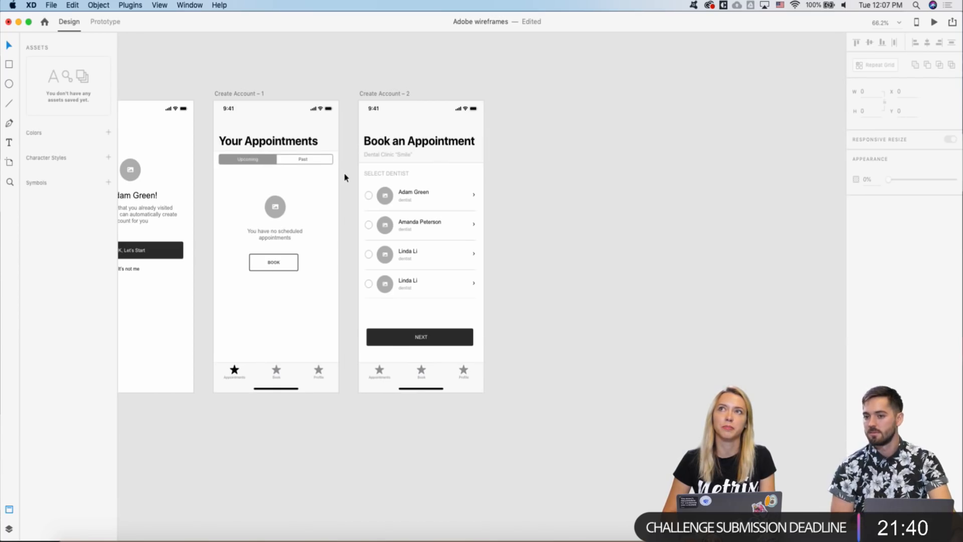
{"action": "scroll", "coordinate": [344, 178], "scroll_direction": "right", "scroll_amount": 1}
{"action": "scroll", "coordinate": [345, 177], "scroll_direction": "down", "scroll_amount": 2}
{"action": "scroll", "coordinate": [345, 178], "scroll_direction": "up", "scroll_amount": 3}
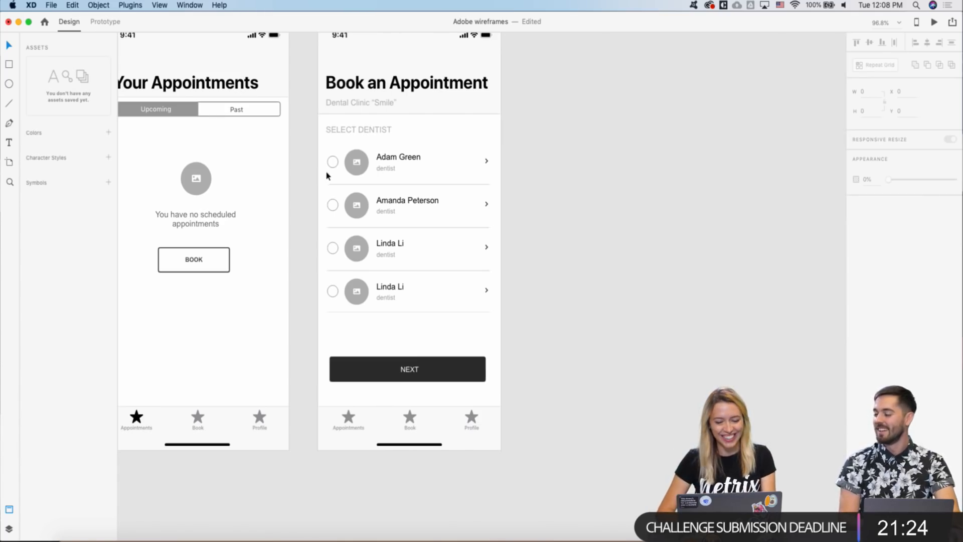
{"action": "scroll", "coordinate": [324, 172], "scroll_direction": "down", "scroll_amount": 5}
{"action": "scroll", "coordinate": [315, 158], "scroll_direction": "up", "scroll_amount": 3}
{"action": "scroll", "coordinate": [331, 161], "scroll_direction": "down", "scroll_amount": 5}
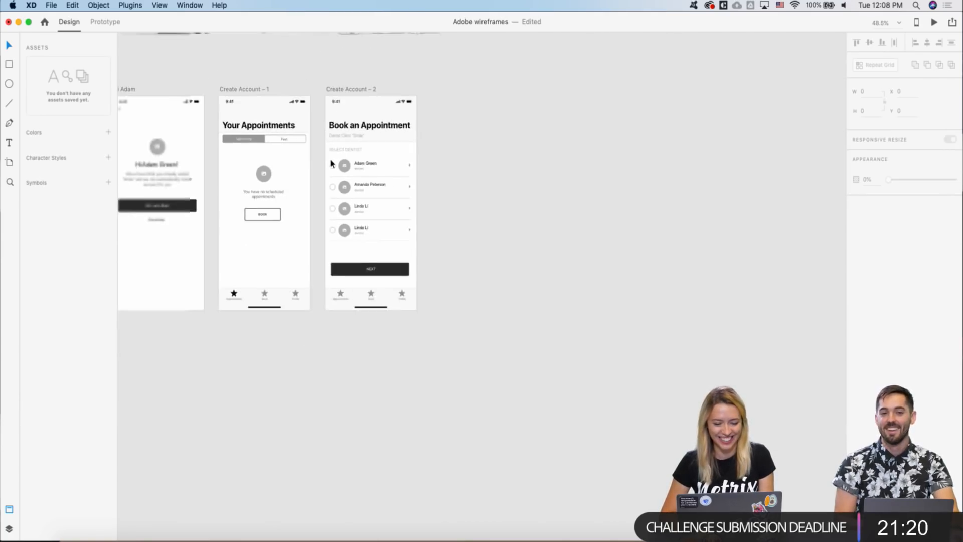
{"action": "scroll", "coordinate": [331, 161], "scroll_direction": "down", "scroll_amount": 1}
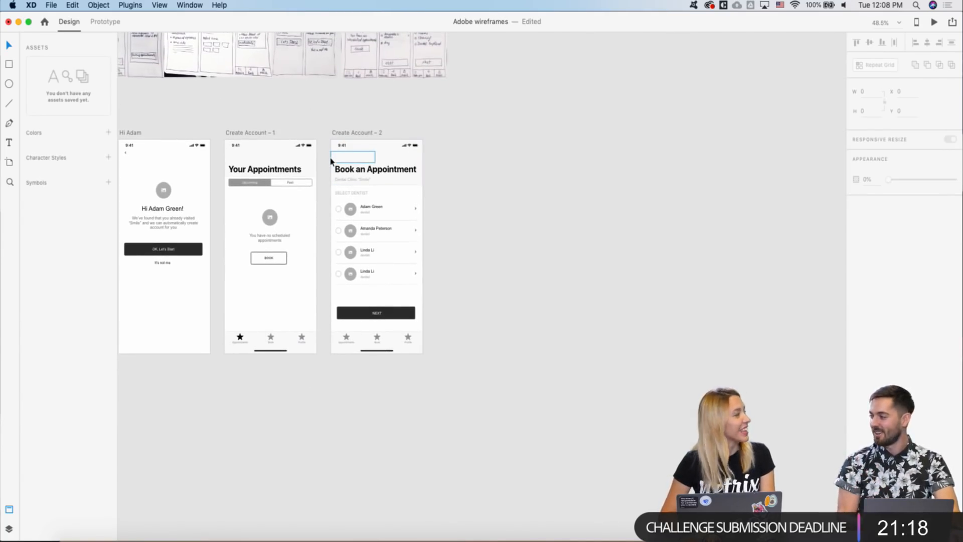
{"action": "scroll", "coordinate": [331, 161], "scroll_direction": "down", "scroll_amount": 1}
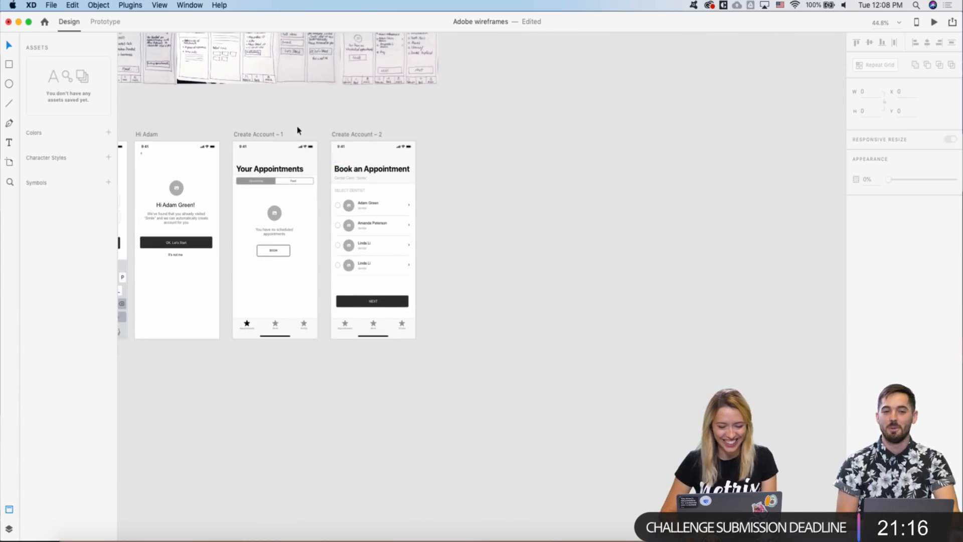
{"action": "scroll", "coordinate": [297, 130], "scroll_direction": "left", "scroll_amount": 3}
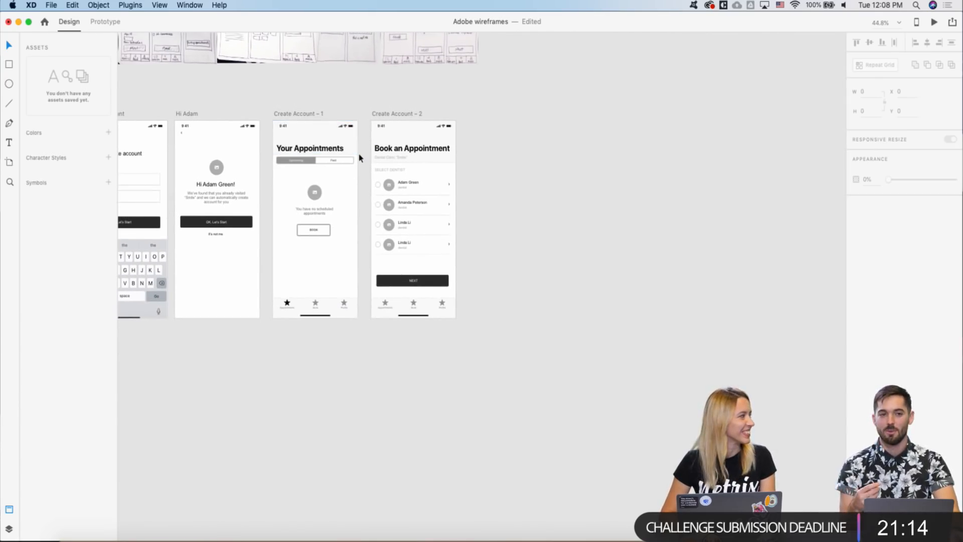
{"action": "scroll", "coordinate": [359, 157], "scroll_direction": "left", "scroll_amount": 2}
{"action": "scroll", "coordinate": [359, 156], "scroll_direction": "down", "scroll_amount": 2}
{"action": "scroll", "coordinate": [359, 157], "scroll_direction": "down", "scroll_amount": 2}
{"action": "scroll", "coordinate": [359, 157], "scroll_direction": "left", "scroll_amount": 1}
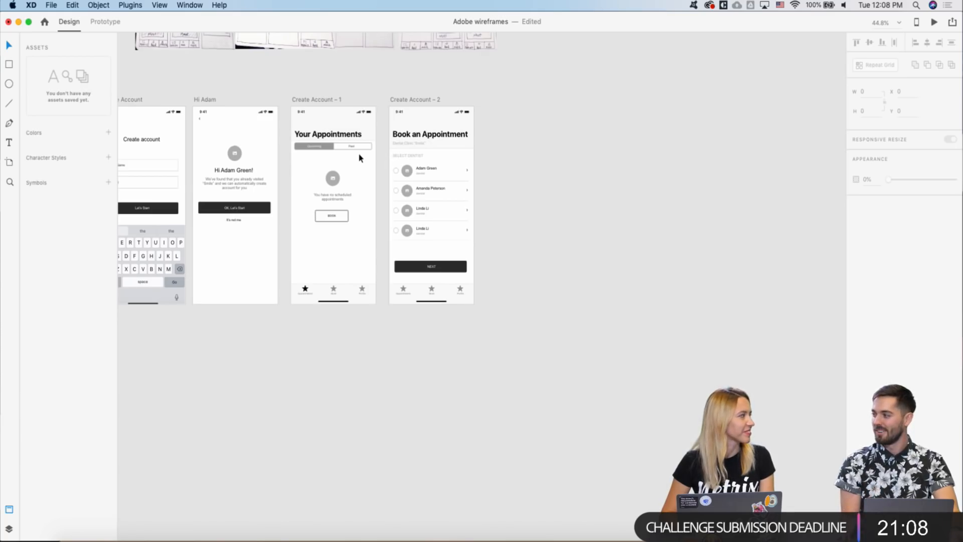
{"action": "scroll", "coordinate": [387, 162], "scroll_direction": "left", "scroll_amount": 5}
{"action": "scroll", "coordinate": [387, 162], "scroll_direction": "up", "scroll_amount": 1}
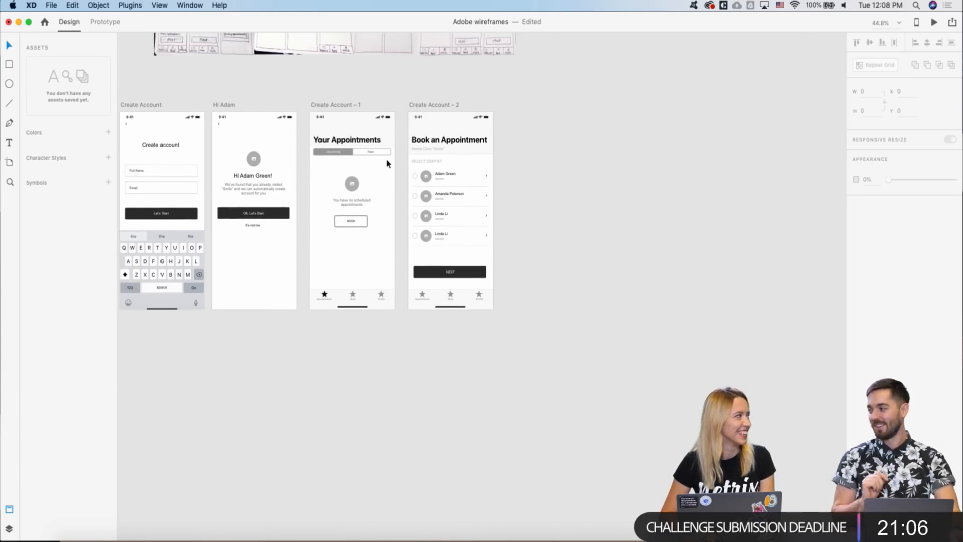
{"action": "scroll", "coordinate": [447, 146], "scroll_direction": "up", "scroll_amount": 6}
{"action": "scroll", "coordinate": [447, 146], "scroll_direction": "right", "scroll_amount": 4}
{"action": "scroll", "coordinate": [441, 148], "scroll_direction": "down", "scroll_amount": 1}
{"action": "scroll", "coordinate": [317, 165], "scroll_direction": "up", "scroll_amount": 5}
{"action": "scroll", "coordinate": [317, 165], "scroll_direction": "down", "scroll_amount": 4}
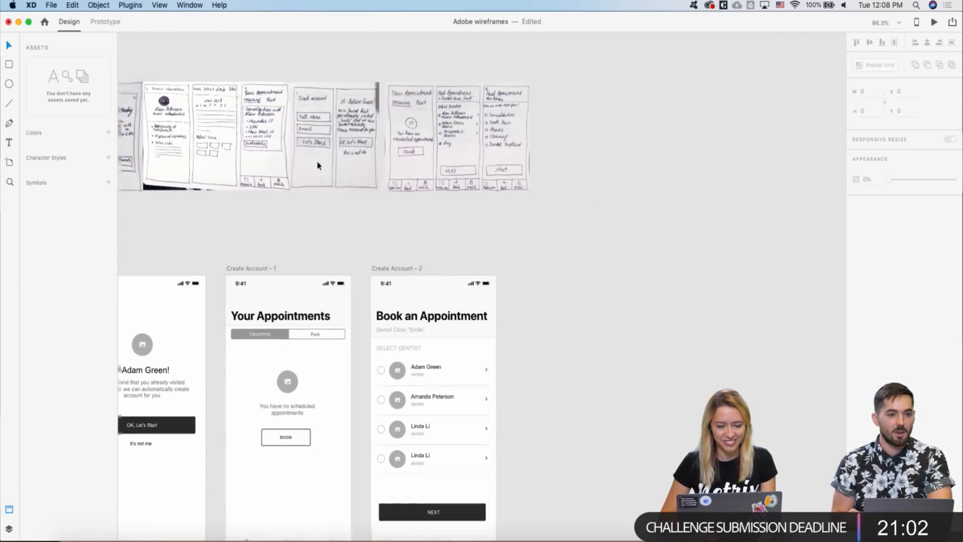
{"action": "scroll", "coordinate": [317, 165], "scroll_direction": "left", "scroll_amount": 3}
{"action": "scroll", "coordinate": [317, 165], "scroll_direction": "down", "scroll_amount": 1}
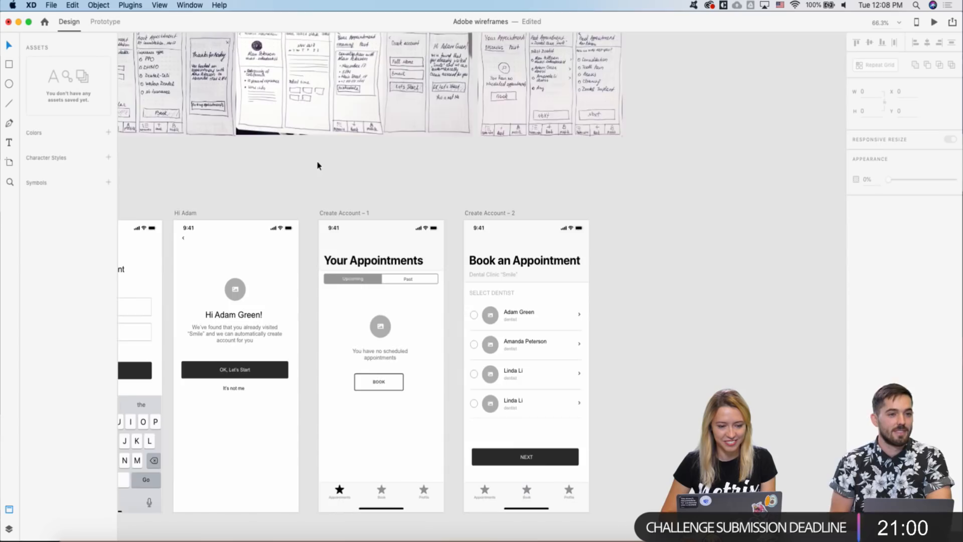
{"action": "scroll", "coordinate": [316, 165], "scroll_direction": "down", "scroll_amount": 1}
{"action": "scroll", "coordinate": [323, 100], "scroll_direction": "up", "scroll_amount": 3}
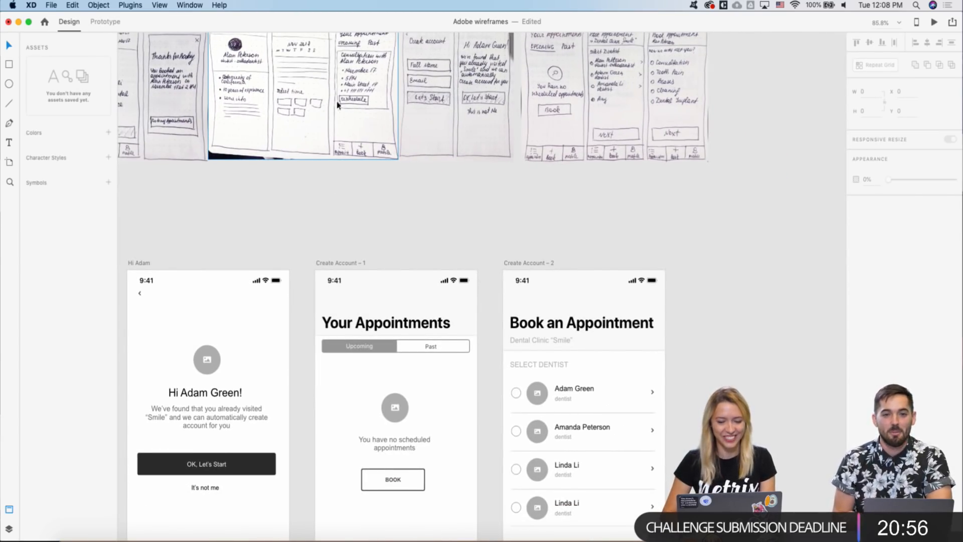
{"action": "scroll", "coordinate": [341, 105], "scroll_direction": "right", "scroll_amount": 1}
{"action": "scroll", "coordinate": [534, 169], "scroll_direction": "down", "scroll_amount": 3}
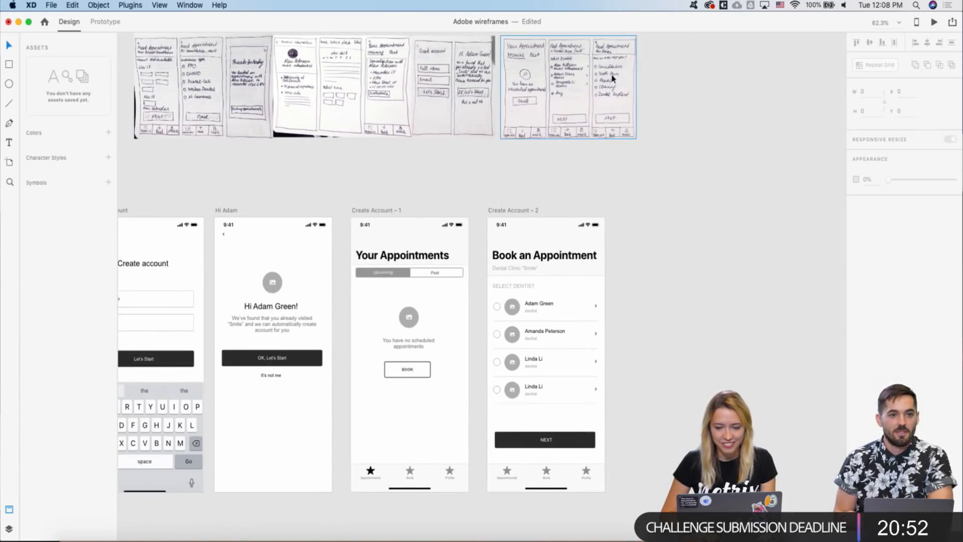
{"action": "scroll", "coordinate": [462, 236], "scroll_direction": "up", "scroll_amount": 2}
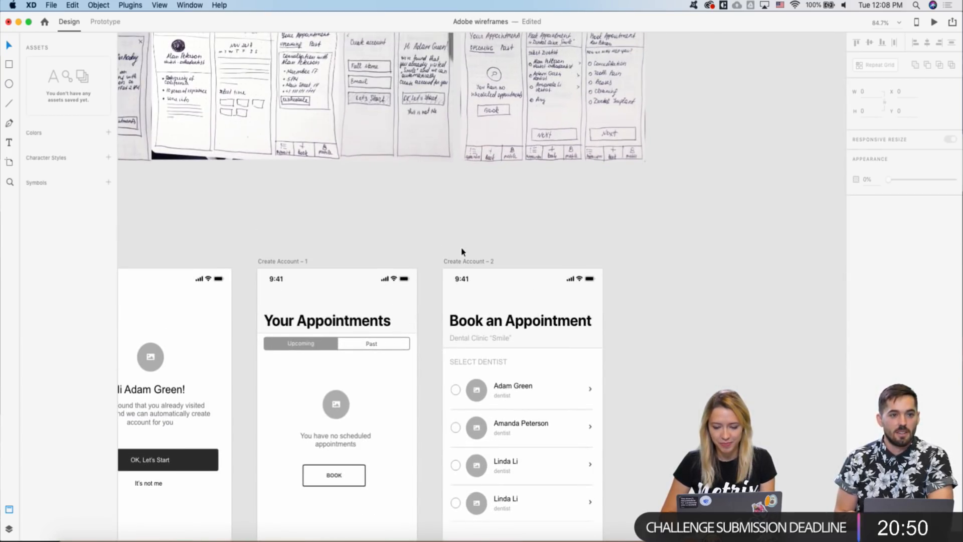
{"action": "scroll", "coordinate": [462, 251], "scroll_direction": "down", "scroll_amount": 3}
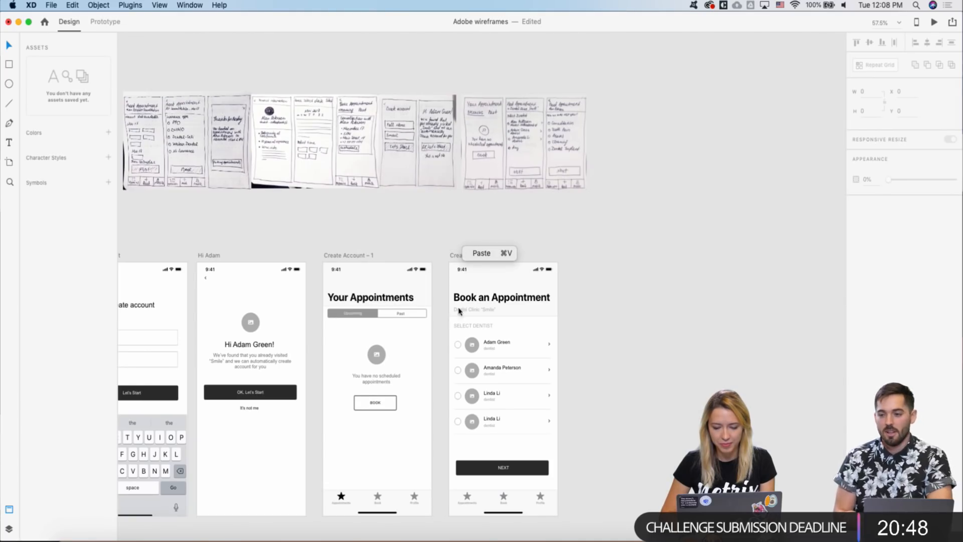
{"action": "scroll", "coordinate": [433, 249], "scroll_direction": "down", "scroll_amount": 2}
{"action": "scroll", "coordinate": [432, 249], "scroll_direction": "down", "scroll_amount": 4}
{"action": "scroll", "coordinate": [451, 301], "scroll_direction": "left", "scroll_amount": 2}
- Paste Hi Adam's small back chevron into the Create Account – 2 header
{"action": "left_click", "coordinate": [482, 381]}
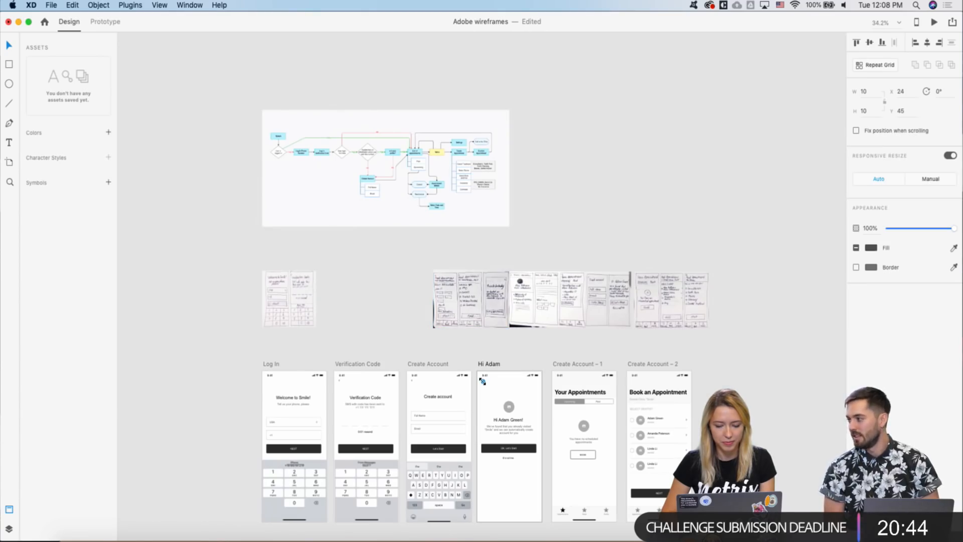
{"action": "scroll", "coordinate": [491, 429], "scroll_direction": "up", "scroll_amount": 2}
{"action": "scroll", "coordinate": [491, 431], "scroll_direction": "up", "scroll_amount": 5}
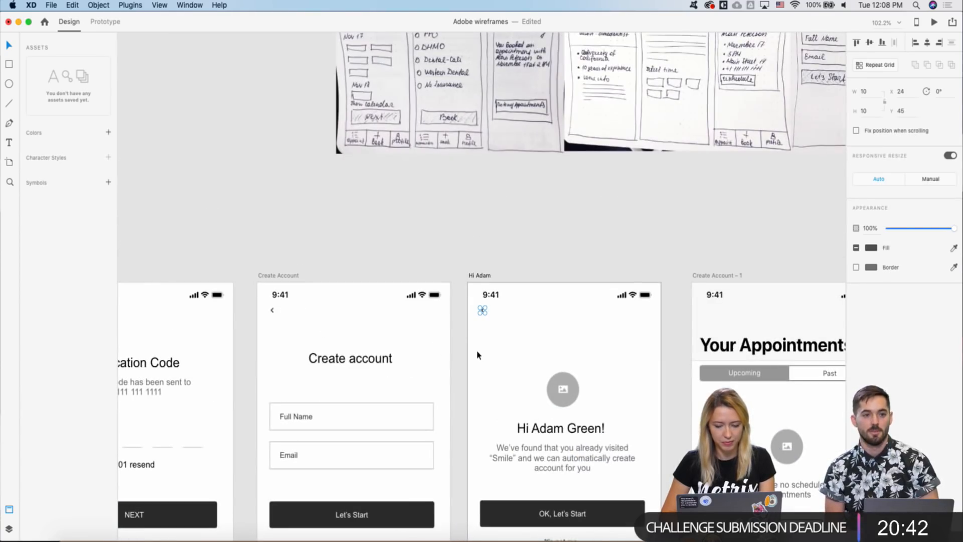
{"action": "scroll", "coordinate": [477, 353], "scroll_direction": "right", "scroll_amount": 10}
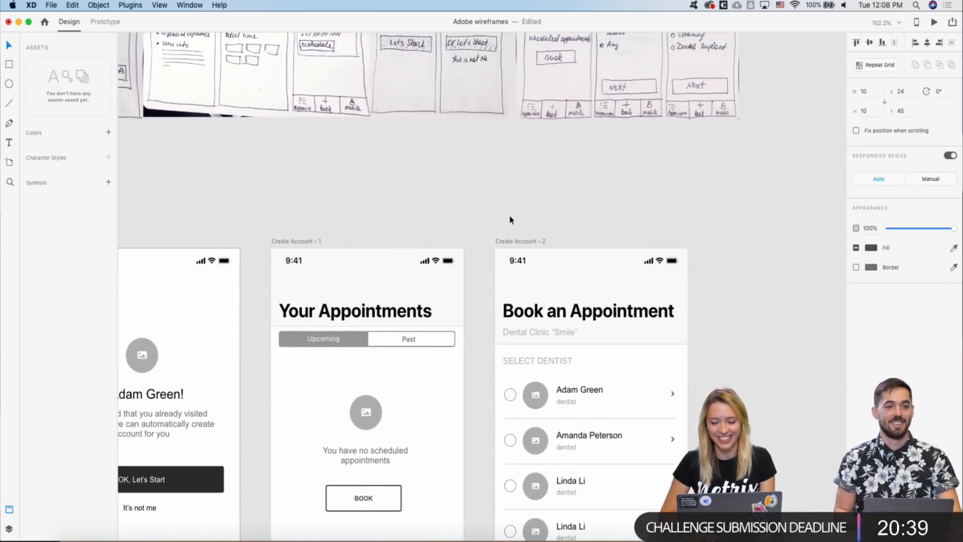
{"action": "left_click", "coordinate": [512, 249]}
{"action": "key", "text": "super+v"}
{"action": "left_click", "coordinate": [486, 222]}
- Pan and zoom the canvas over to the kit's Keyboards, Navigation and Tabbars components
{"action": "scroll", "coordinate": [486, 222], "scroll_direction": "down", "scroll_amount": 5}
{"action": "scroll", "coordinate": [473, 219], "scroll_direction": "right", "scroll_amount": 8}
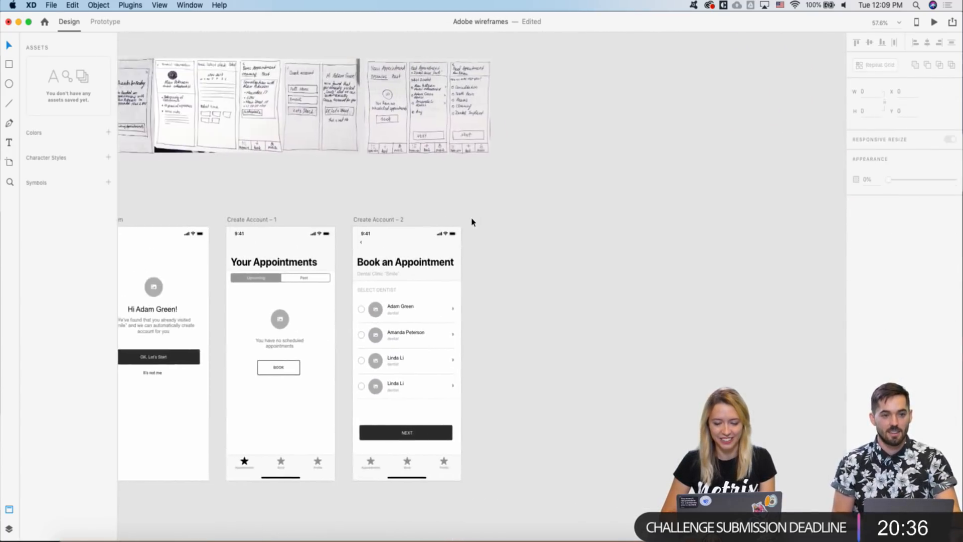
{"action": "scroll", "coordinate": [283, 213], "scroll_direction": "up", "scroll_amount": 3}
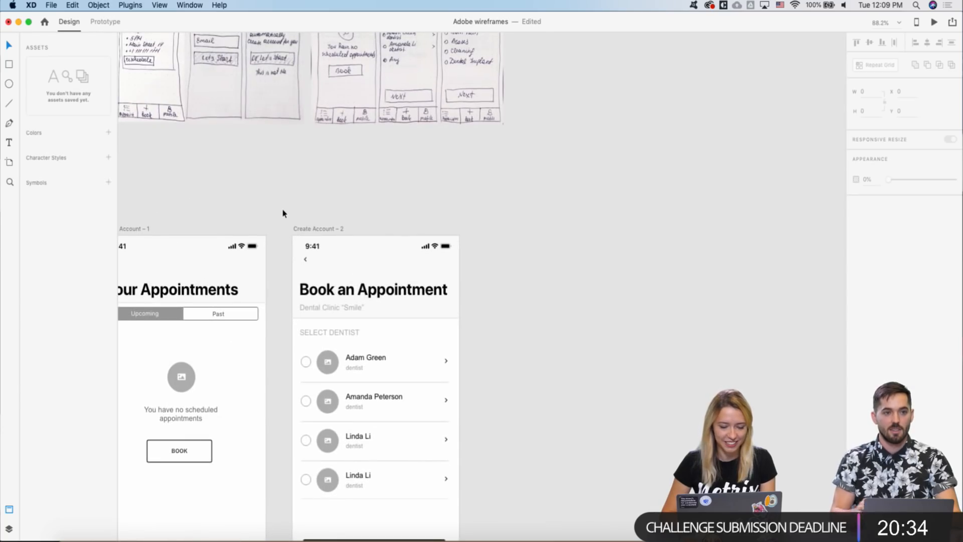
{"action": "scroll", "coordinate": [283, 213], "scroll_direction": "down", "scroll_amount": 4}
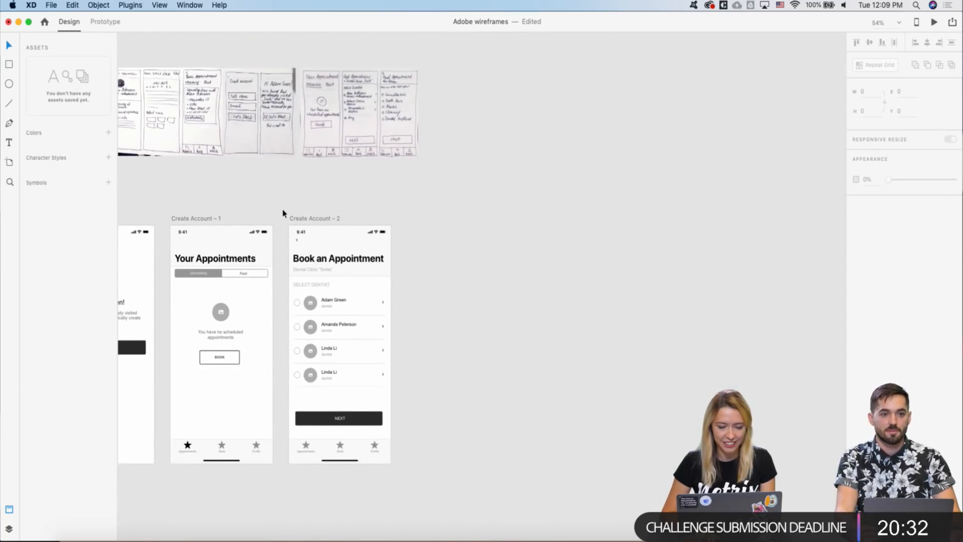
{"action": "scroll", "coordinate": [282, 213], "scroll_direction": "down", "scroll_amount": 3}
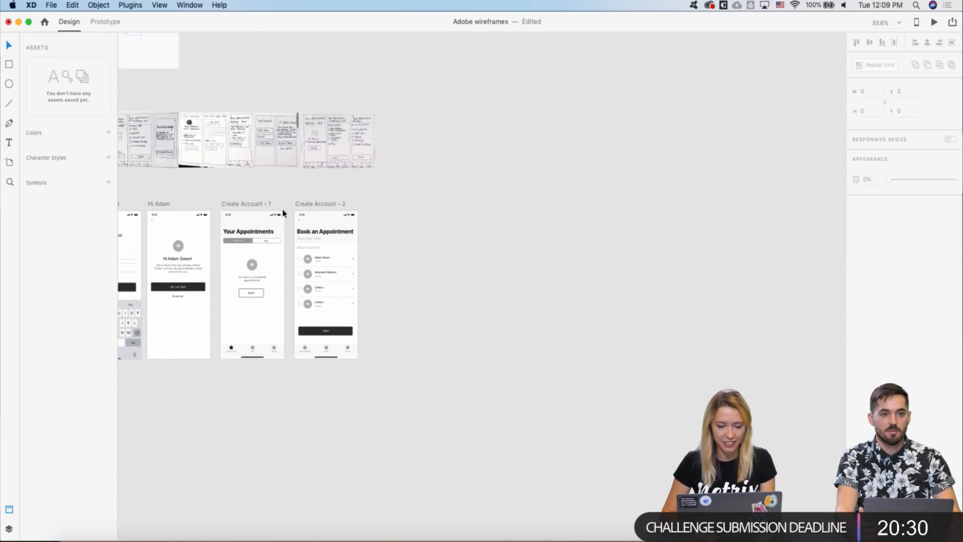
{"action": "scroll", "coordinate": [294, 224], "scroll_direction": "down", "scroll_amount": 1}
{"action": "scroll", "coordinate": [321, 237], "scroll_direction": "up", "scroll_amount": 2}
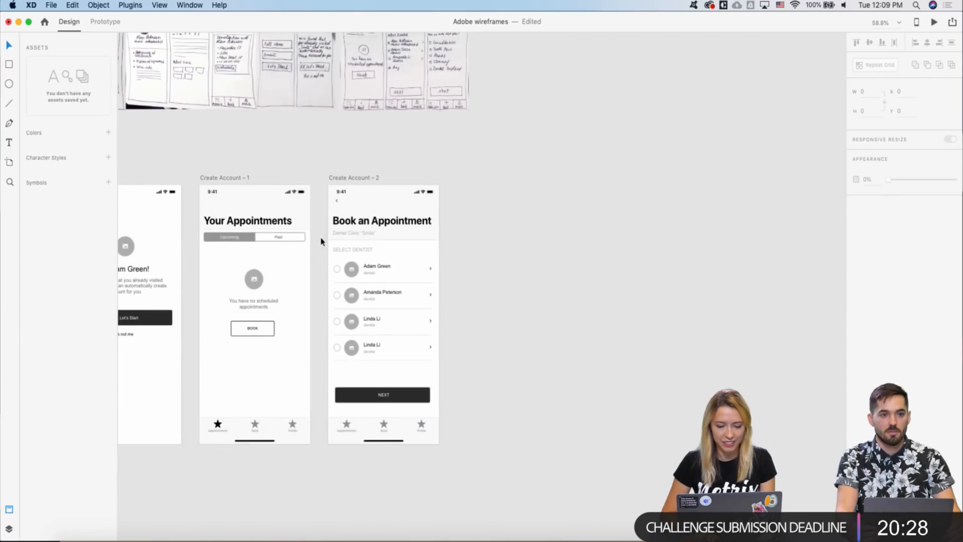
{"action": "scroll", "coordinate": [346, 174], "scroll_direction": "up", "scroll_amount": 2}
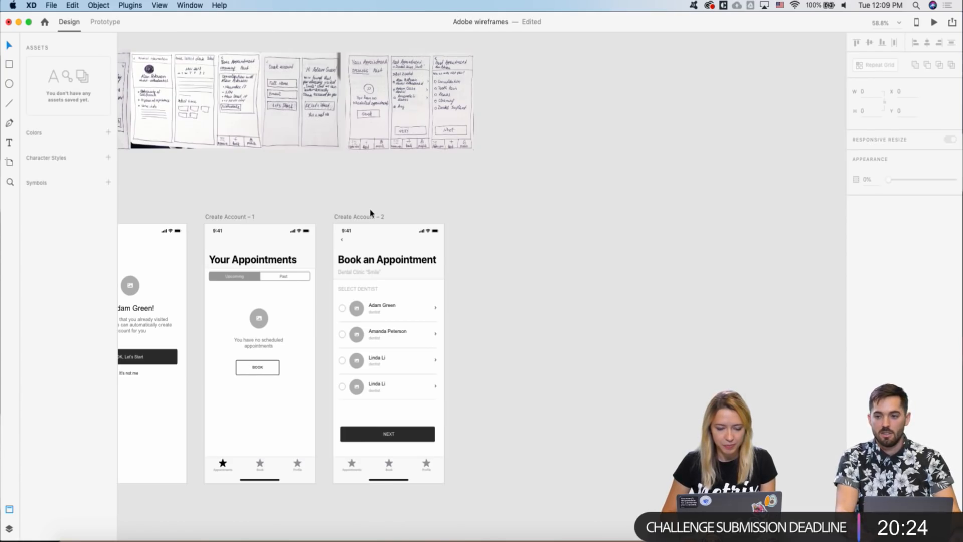
{"action": "scroll", "coordinate": [370, 214], "scroll_direction": "down", "scroll_amount": 5}
{"action": "scroll", "coordinate": [370, 213], "scroll_direction": "up", "scroll_amount": 8}
- Copy the larger back chevron from the kit's navigation bar
{"action": "scroll", "coordinate": [484, 269], "scroll_direction": "right", "scroll_amount": 2}
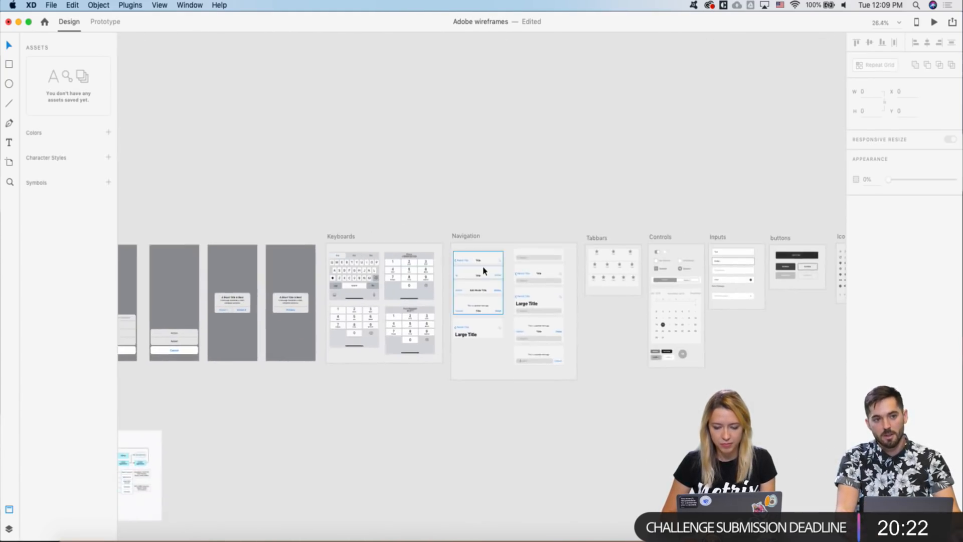
{"action": "scroll", "coordinate": [483, 269], "scroll_direction": "up", "scroll_amount": 4}
{"action": "scroll", "coordinate": [483, 271], "scroll_direction": "up", "scroll_amount": 2}
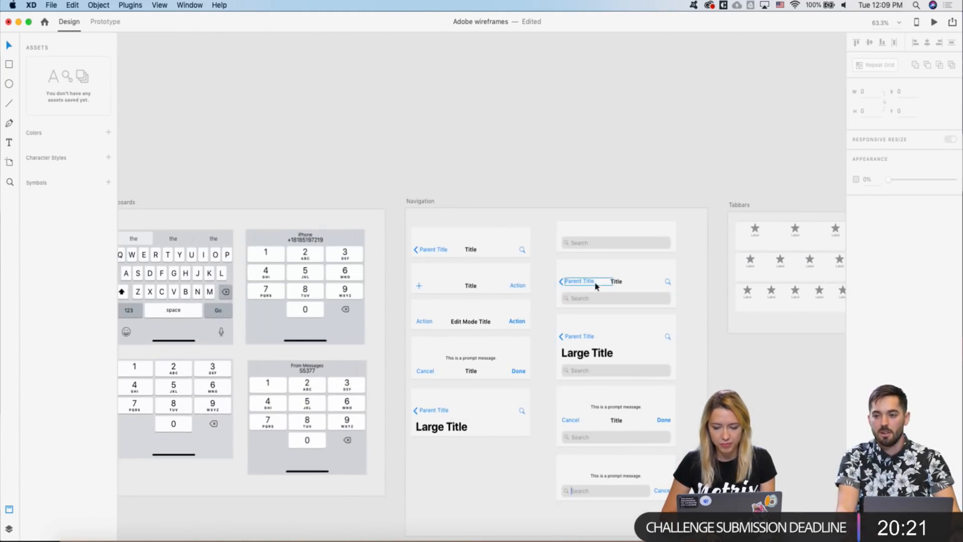
{"action": "double_click", "coordinate": [562, 285]}
{"action": "key", "text": "super+c"}
- Replace Book an Appointment's small back arrow with the kit chevron at the header's top-left
{"action": "scroll", "coordinate": [515, 249], "scroll_direction": "down", "scroll_amount": 5}
{"action": "scroll", "coordinate": [514, 250], "scroll_direction": "down", "scroll_amount": 10}
{"action": "scroll", "coordinate": [513, 249], "scroll_direction": "up", "scroll_amount": 3}
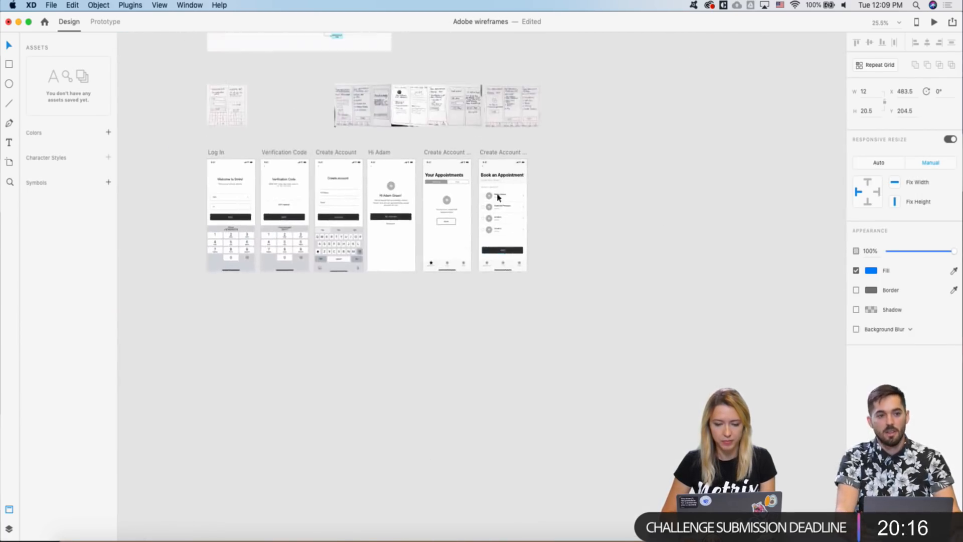
{"action": "scroll", "coordinate": [477, 141], "scroll_direction": "up", "scroll_amount": 4}
{"action": "scroll", "coordinate": [489, 193], "scroll_direction": "up", "scroll_amount": 4}
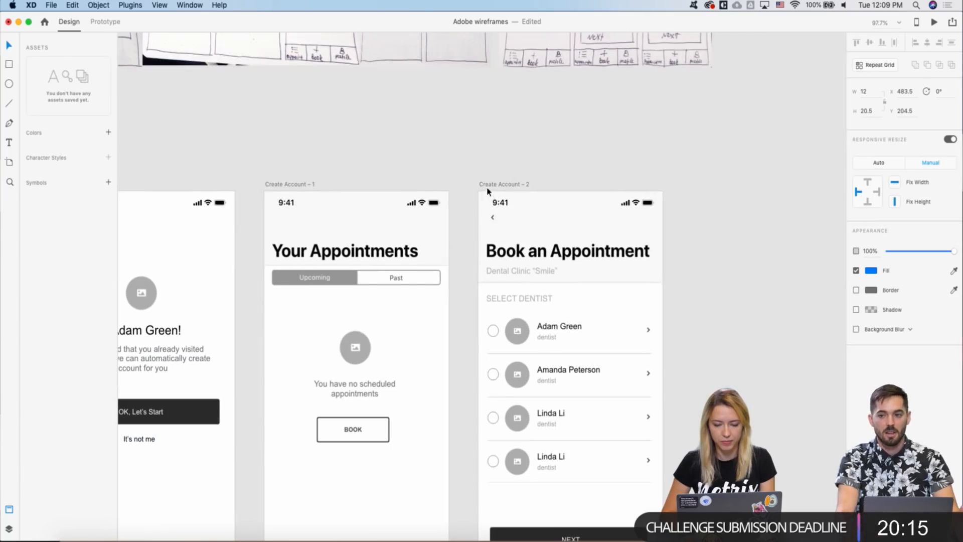
{"action": "left_click", "coordinate": [492, 220], "text": "super"}
{"action": "key", "text": "Delete"}
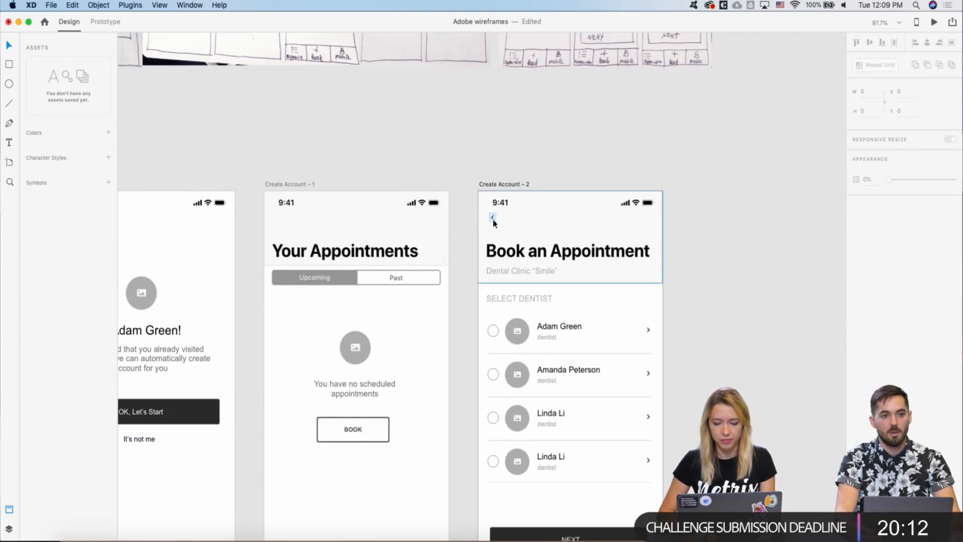
{"action": "left_click", "coordinate": [493, 221]}
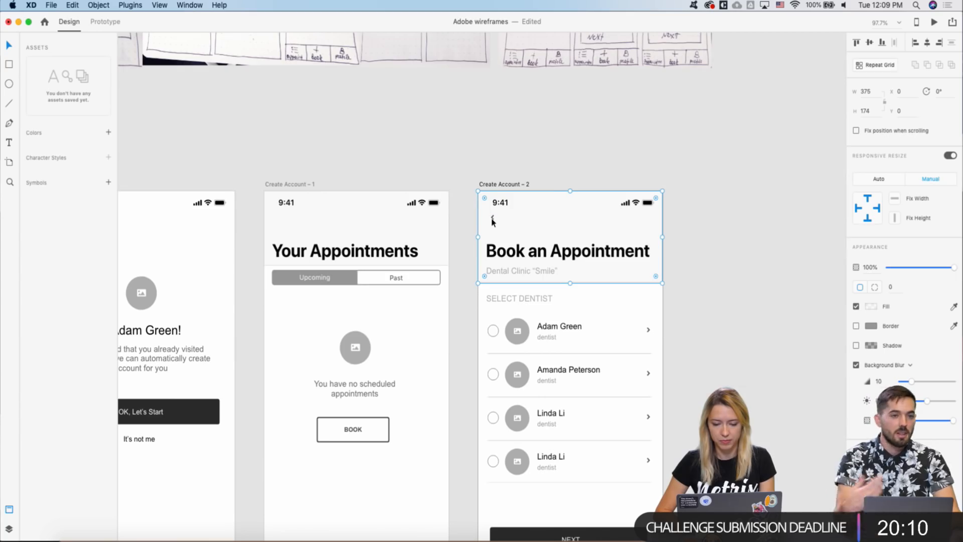
{"action": "left_click", "coordinate": [492, 219]}
{"action": "key", "text": "super+x"}
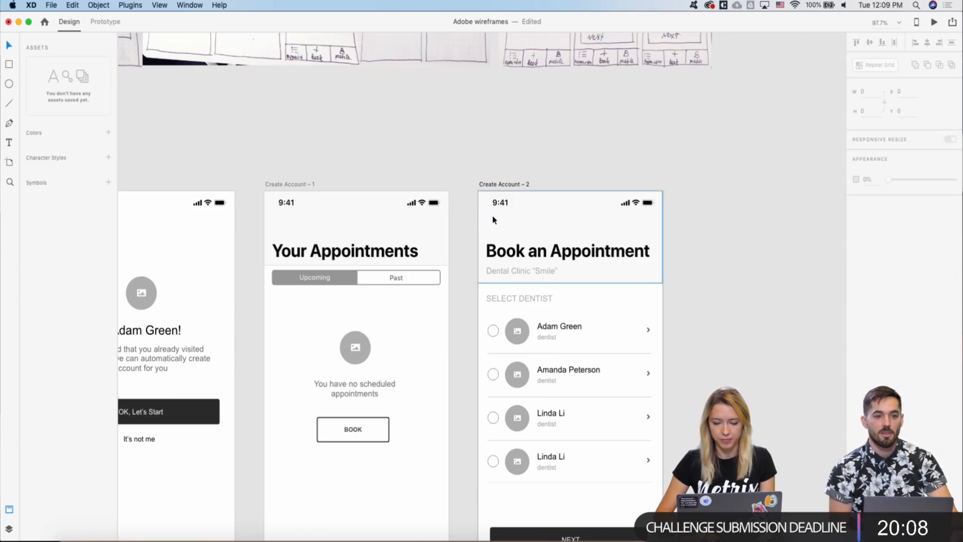
{"action": "left_click", "coordinate": [486, 186]}
{"action": "key", "text": "super+v"}
{"action": "scroll", "coordinate": [570, 366], "scroll_direction": "up", "scroll_amount": 5}
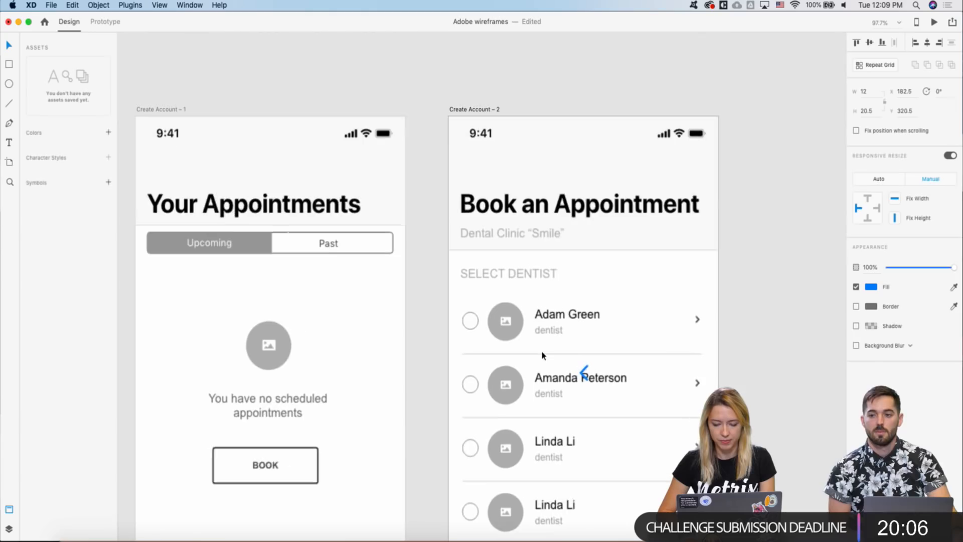
{"action": "left_click_drag", "start_coordinate": [584, 372], "coordinate": [467, 167]}
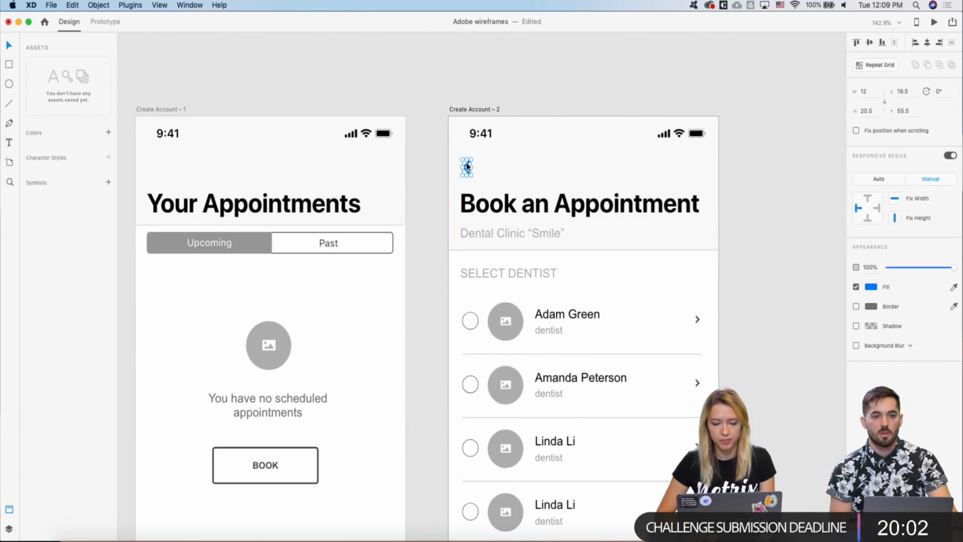
- Set the new chevron's fill to black
{"action": "scroll", "coordinate": [466, 167], "scroll_direction": "down", "scroll_amount": 5}
{"action": "scroll", "coordinate": [466, 166], "scroll_direction": "left", "scroll_amount": 4}
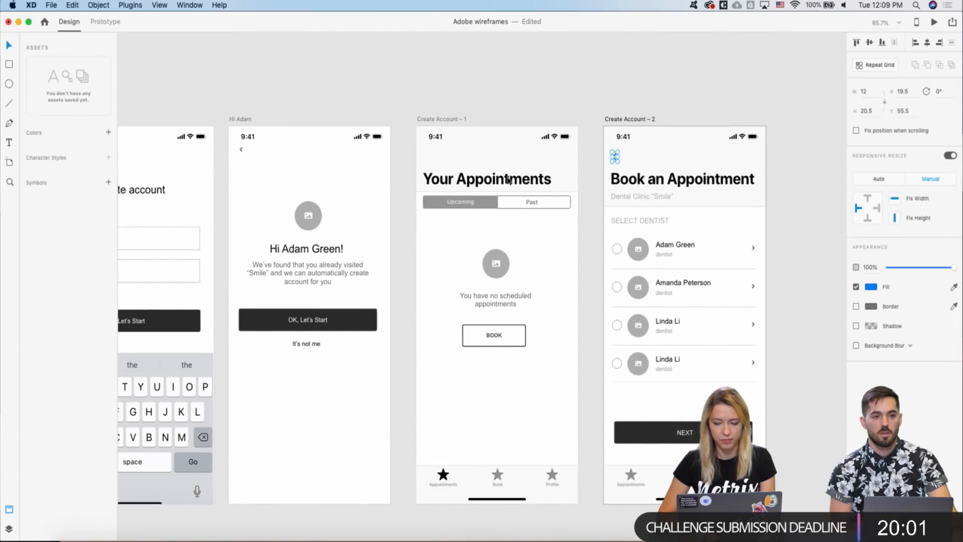
{"action": "left_click", "coordinate": [871, 290]}
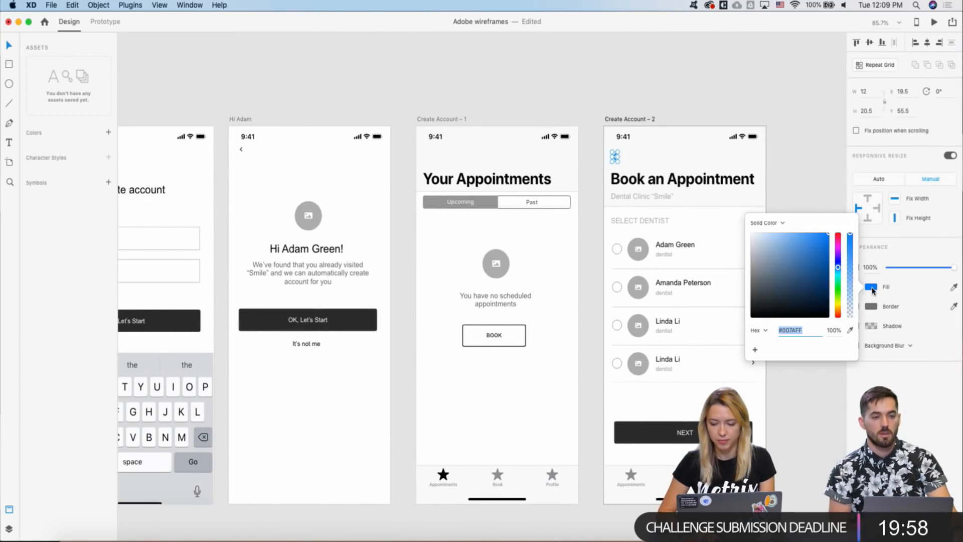
{"action": "left_click_drag", "start_coordinate": [796, 285], "coordinate": [724, 337]}
{"action": "left_click", "coordinate": [615, 157]}
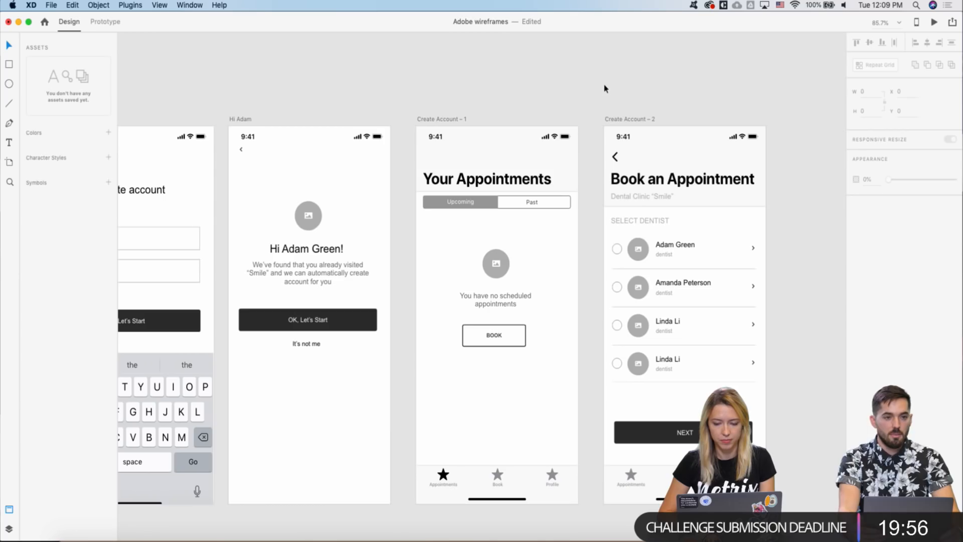
- Paste the black chevron over Hi Adam's small back arrow
{"action": "scroll", "coordinate": [615, 157], "scroll_direction": "left", "scroll_amount": 5}
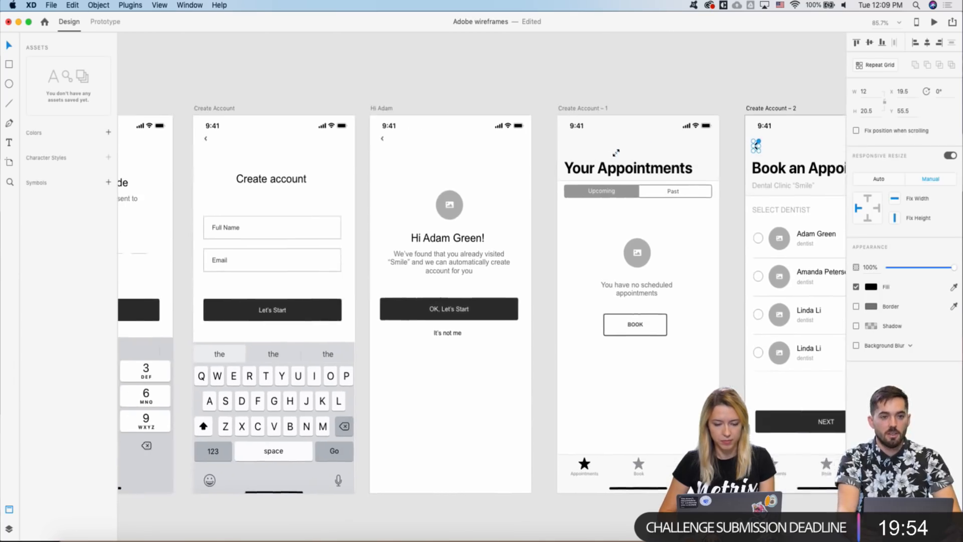
{"action": "left_click", "coordinate": [416, 139]}
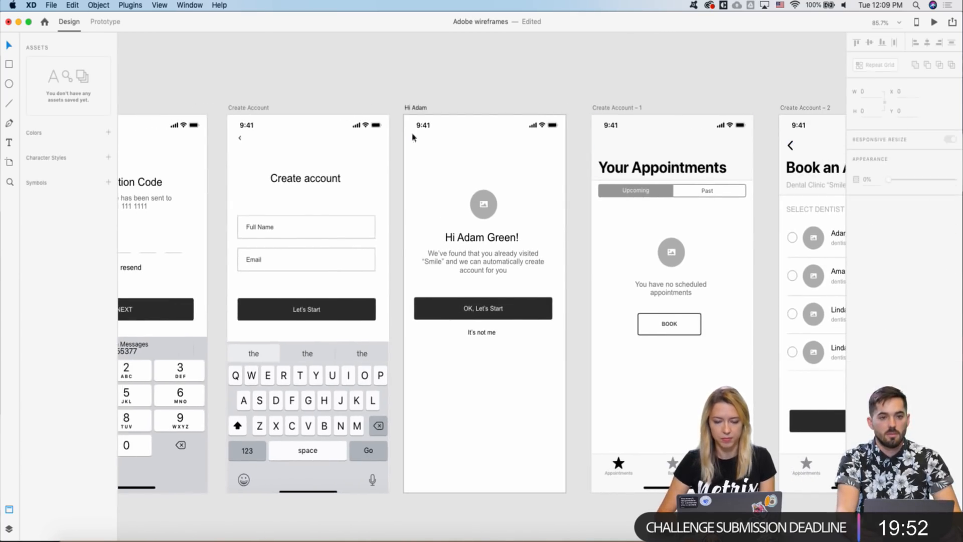
{"action": "key", "text": "super+v"}
{"action": "scroll", "coordinate": [409, 109], "scroll_direction": "left", "scroll_amount": 5}
{"action": "scroll", "coordinate": [409, 109], "scroll_direction": "left", "scroll_amount": 1}
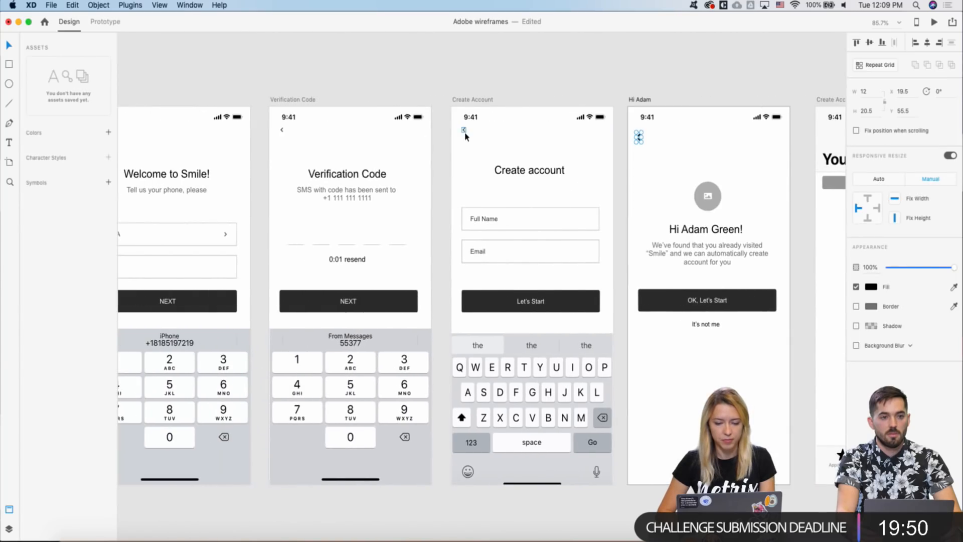
- Replace Create Account's small back arrow with Hi Adam's black chevron
{"action": "left_click", "coordinate": [464, 130]}
{"action": "key", "text": "BackSpace"}
{"action": "key", "text": "super+v"}
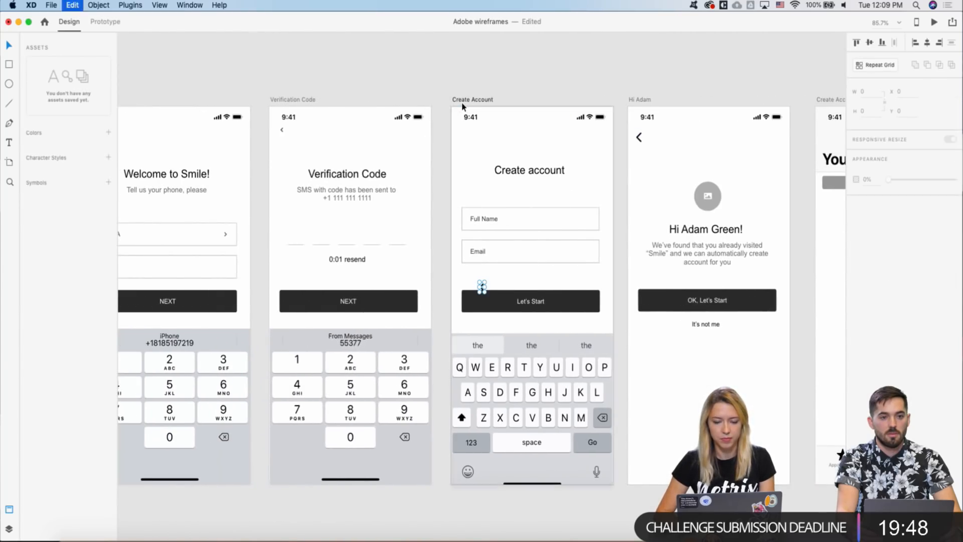
{"action": "scroll", "coordinate": [463, 105], "scroll_direction": "left", "scroll_amount": 3}
{"action": "key", "text": "BackSpace"}
{"action": "scroll", "coordinate": [459, 113], "scroll_direction": "right", "scroll_amount": 2}
{"action": "scroll", "coordinate": [459, 114], "scroll_direction": "right", "scroll_amount": 3}
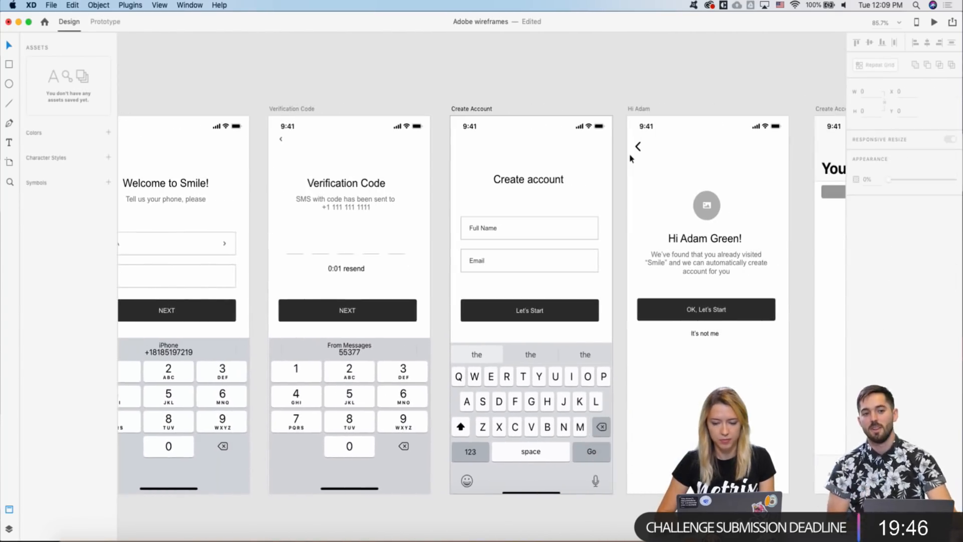
{"action": "left_click", "coordinate": [637, 148]}
{"action": "key", "text": "super+c"}
{"action": "left_click", "coordinate": [465, 109]}
{"action": "key", "text": "super+v"}
- Replace Verification Code's small back arrow with the black chevron
{"action": "scroll", "coordinate": [464, 113], "scroll_direction": "left", "scroll_amount": 3}
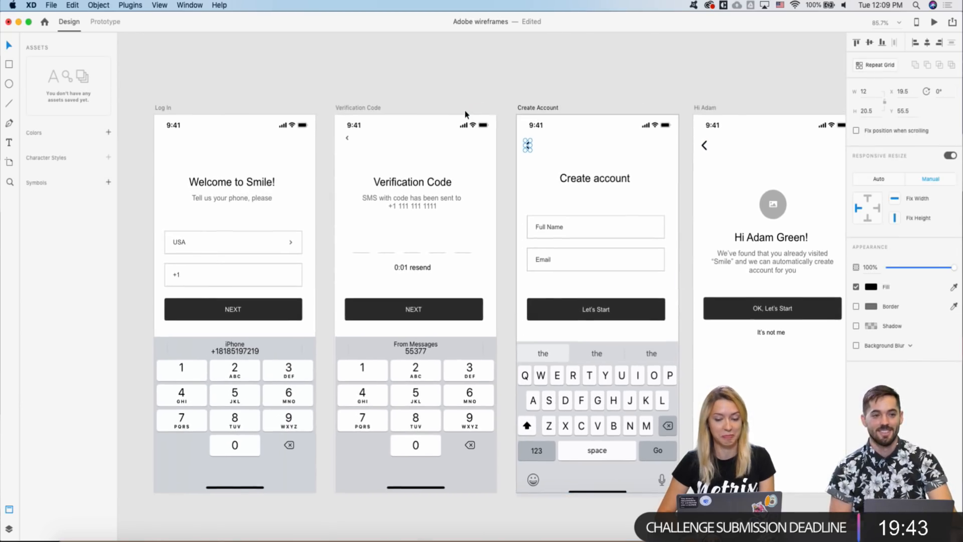
{"action": "left_click", "coordinate": [347, 138]}
{"action": "key", "text": "BackSpace"}
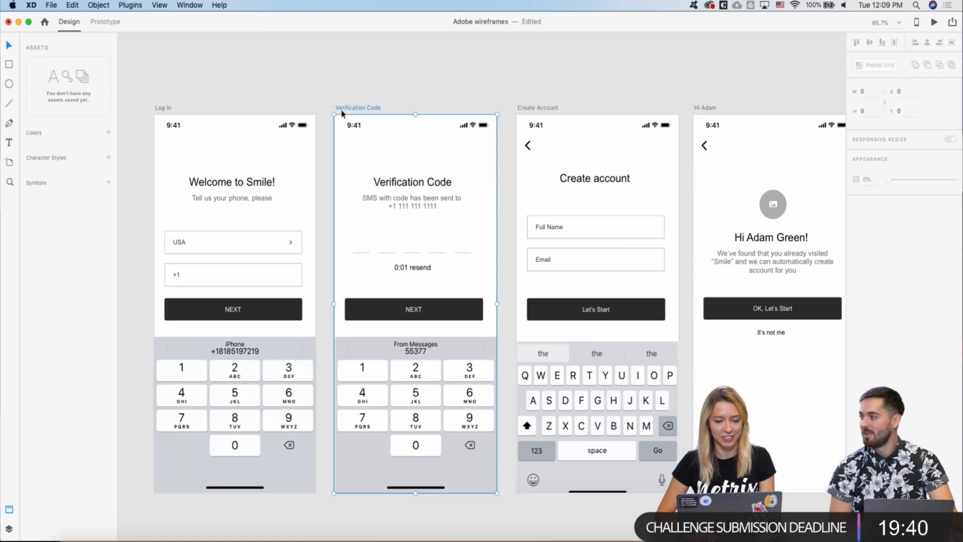
{"action": "key", "text": "super+v"}
{"action": "right_click", "coordinate": [371, 91]}
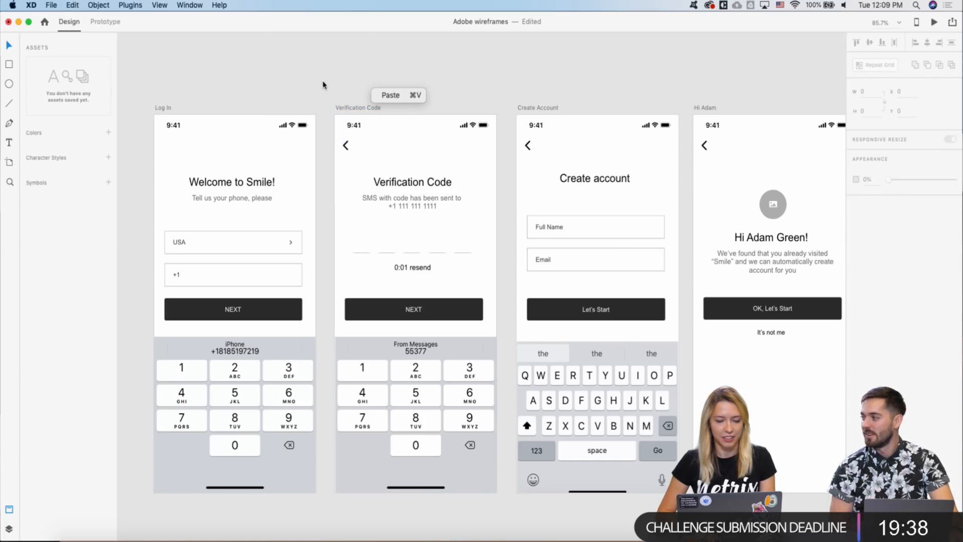
{"action": "scroll", "coordinate": [323, 85], "scroll_direction": "down", "scroll_amount": 6}
{"action": "scroll", "coordinate": [322, 85], "scroll_direction": "right", "scroll_amount": 5}
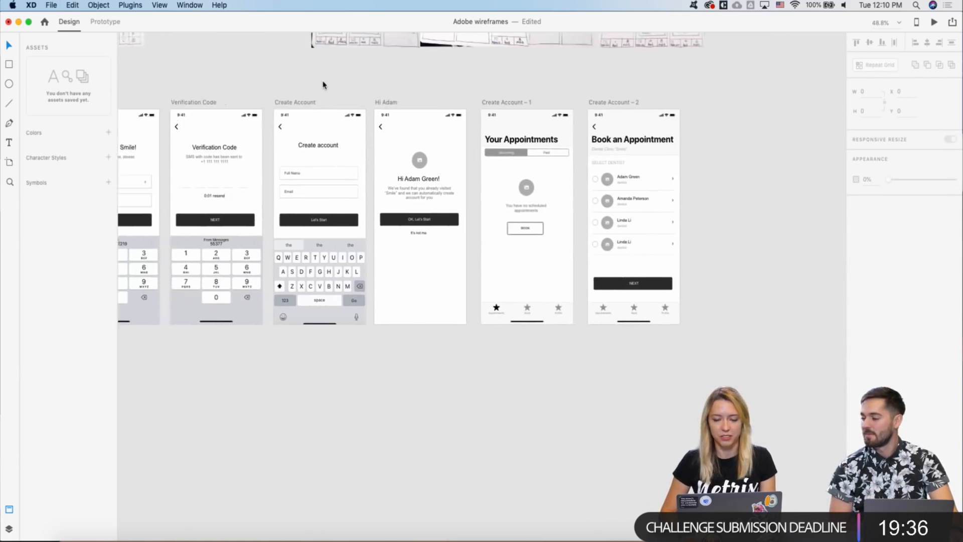
{"action": "scroll", "coordinate": [322, 85], "scroll_direction": "right", "scroll_amount": 2}
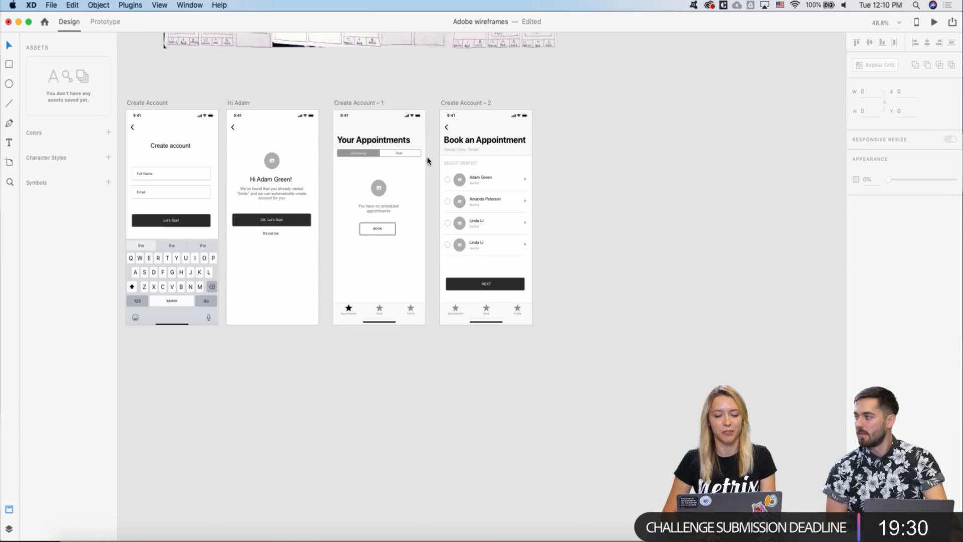
{"action": "scroll", "coordinate": [427, 161], "scroll_direction": "up", "scroll_amount": 3}
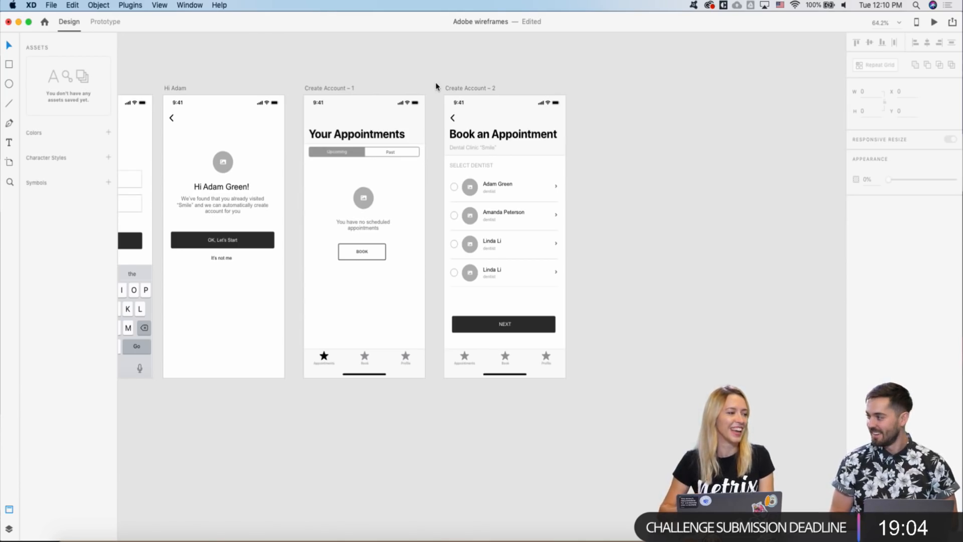
{"action": "scroll", "coordinate": [435, 87], "scroll_direction": "down", "scroll_amount": 3}
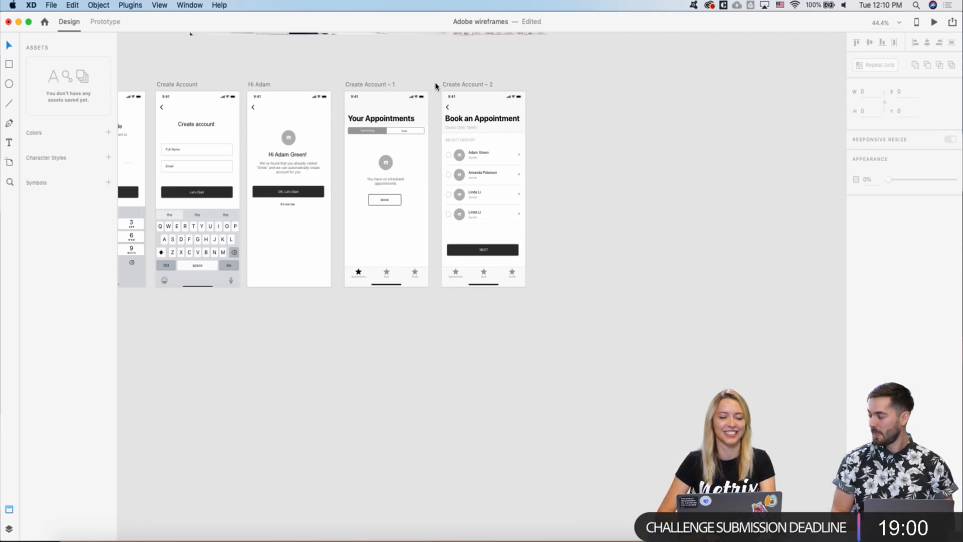
{"action": "scroll", "coordinate": [435, 86], "scroll_direction": "right", "scroll_amount": 5}
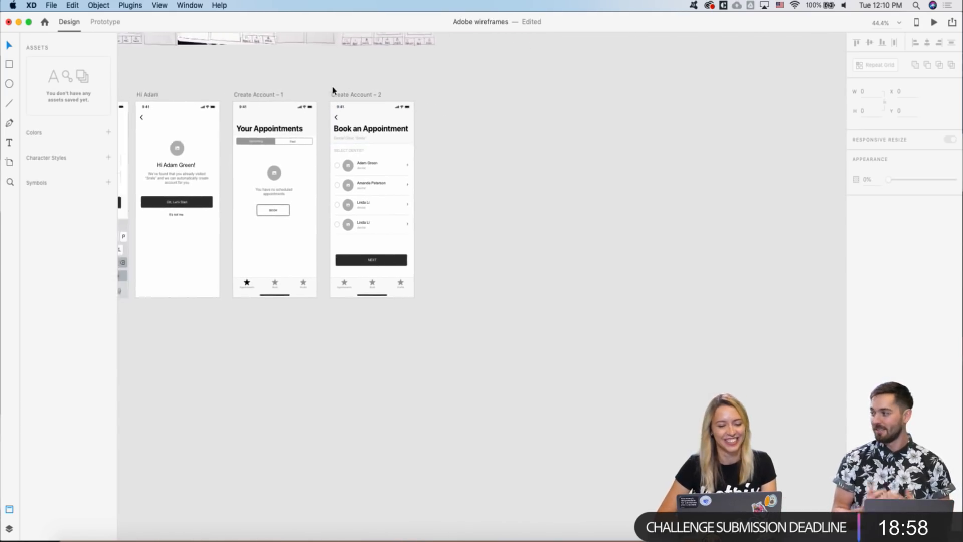
{"action": "scroll", "coordinate": [333, 91], "scroll_direction": "left", "scroll_amount": 4}
{"action": "left_click", "coordinate": [333, 107]}
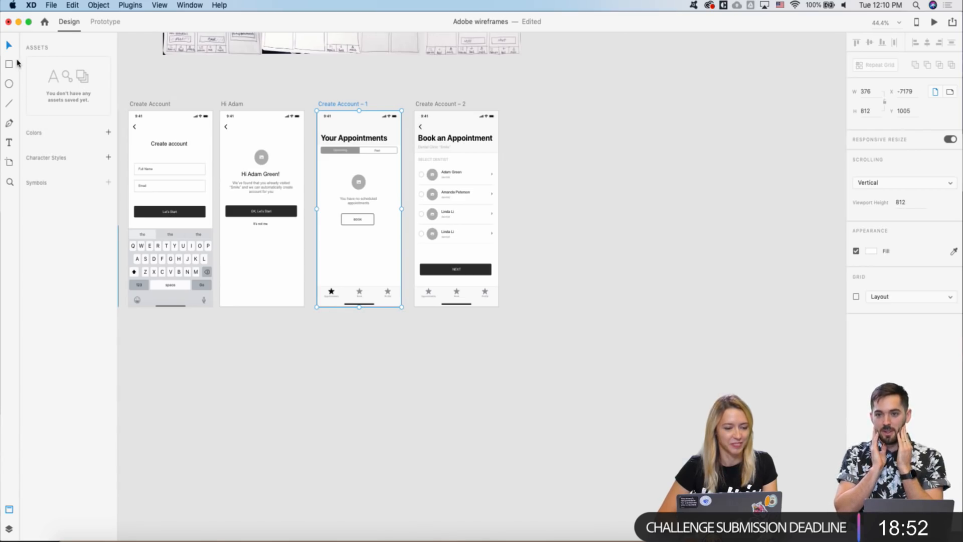
- Rename the Create Account – 1 artboard to Your Appointments
{"action": "double_click", "coordinate": [333, 105]}
{"action": "type", "text": "You"}
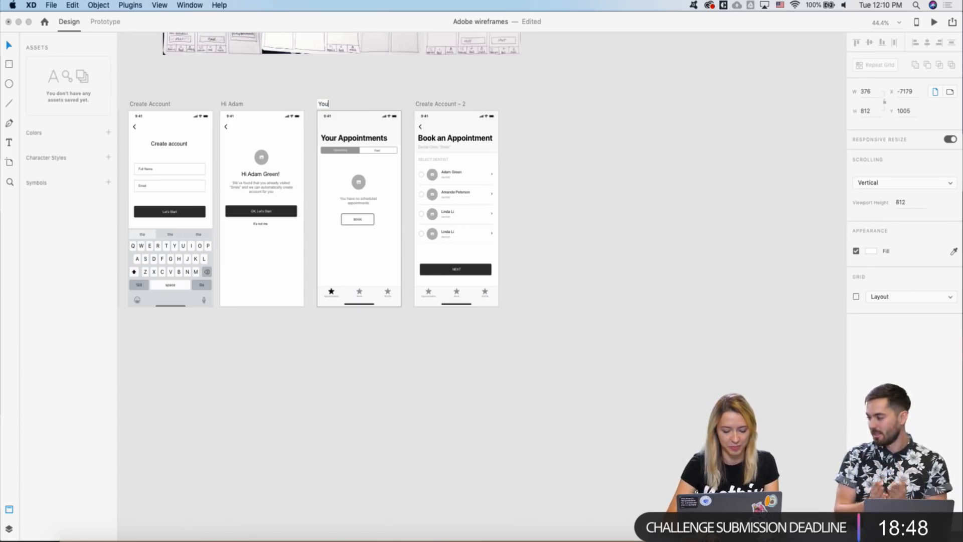
{"action": "type", "text": "r Appoin"}
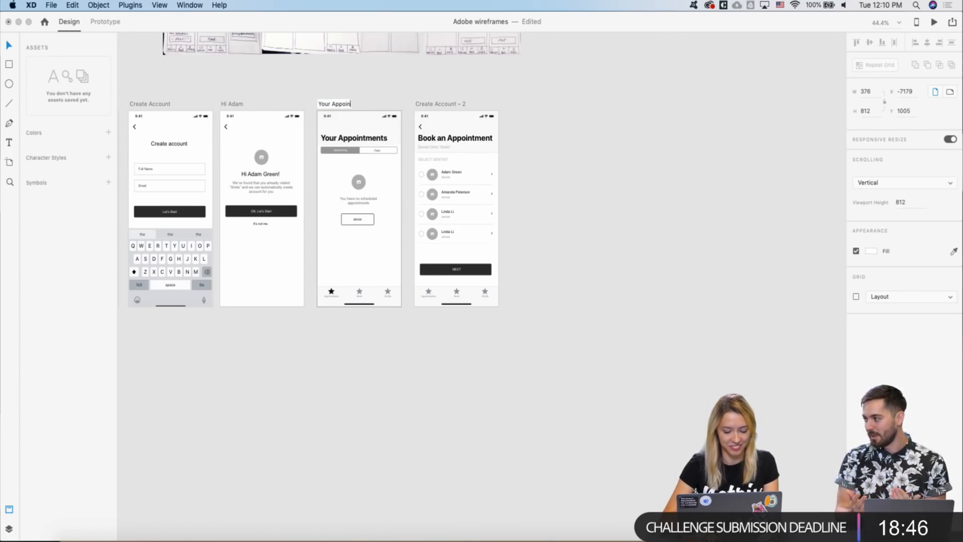
{"action": "type", "text": "tments"}
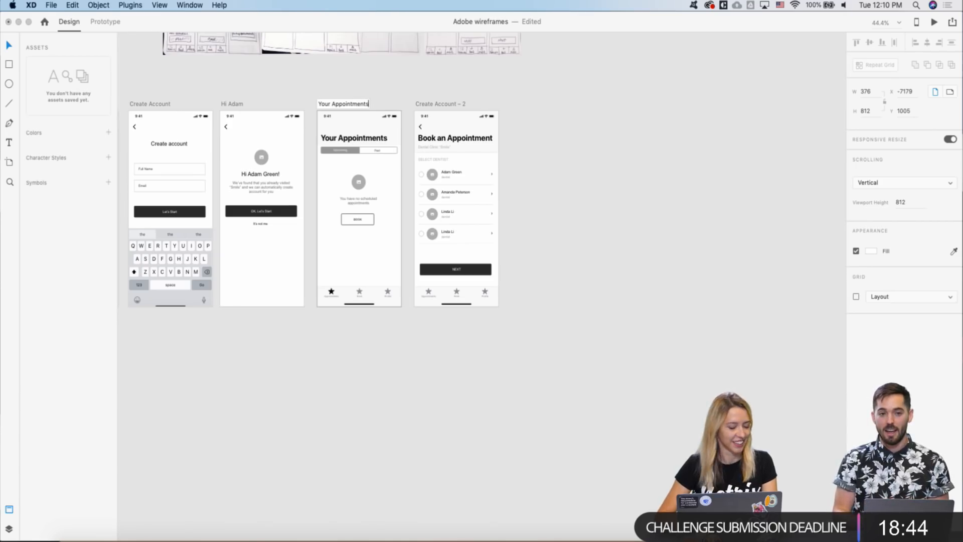
{"action": "key", "text": "Return"}
- Rename the Create Account – 2 artboard to 'Book Appointment'
{"action": "left_click", "coordinate": [432, 104]}
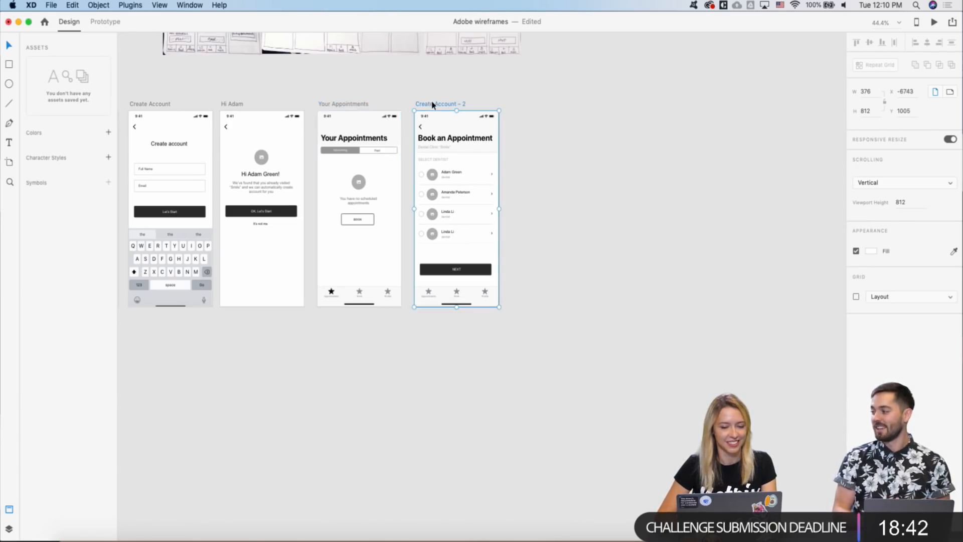
{"action": "double_click", "coordinate": [434, 104]}
{"action": "type", "text": "Bo"}
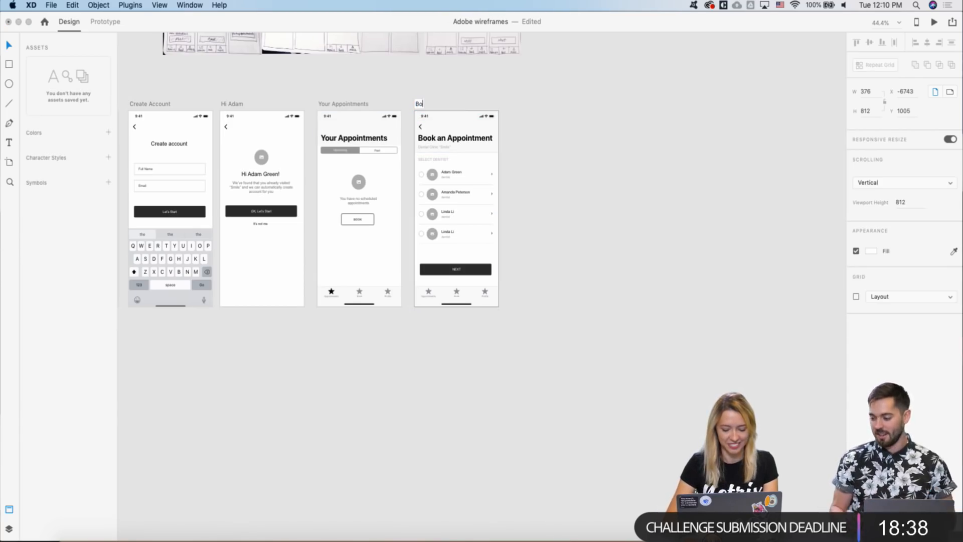
{"action": "type", "text": "ok Appoi"}
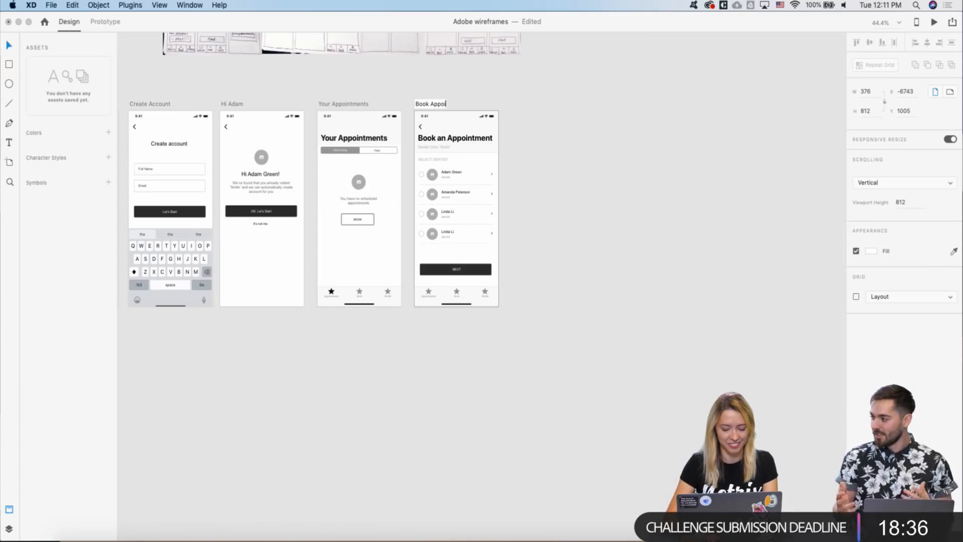
{"action": "type", "text": "ntment"}
{"action": "key", "text": "Return"}
{"action": "left_click", "coordinate": [419, 79]}
{"action": "scroll", "coordinate": [405, 103], "scroll_direction": "up", "scroll_amount": 5}
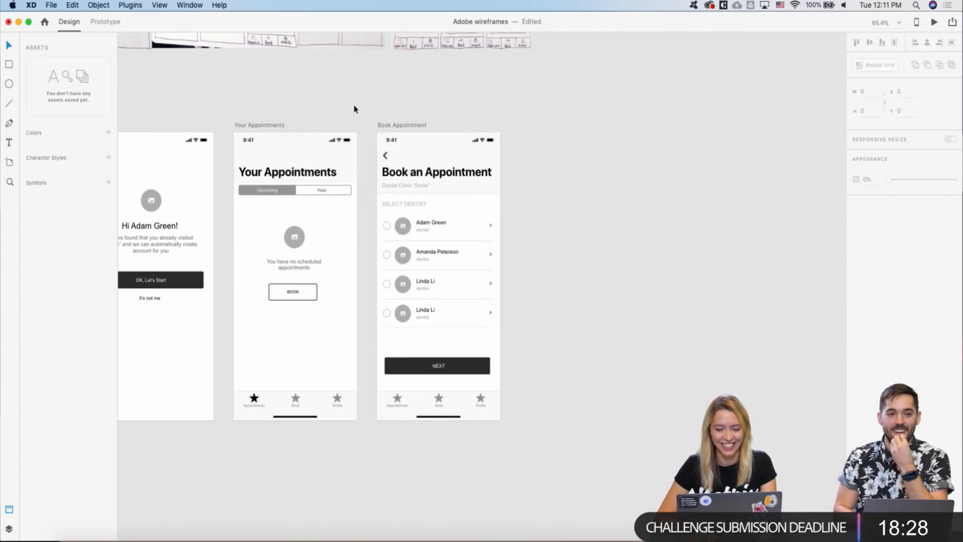
{"action": "scroll", "coordinate": [412, 134], "scroll_direction": "down", "scroll_amount": 3}
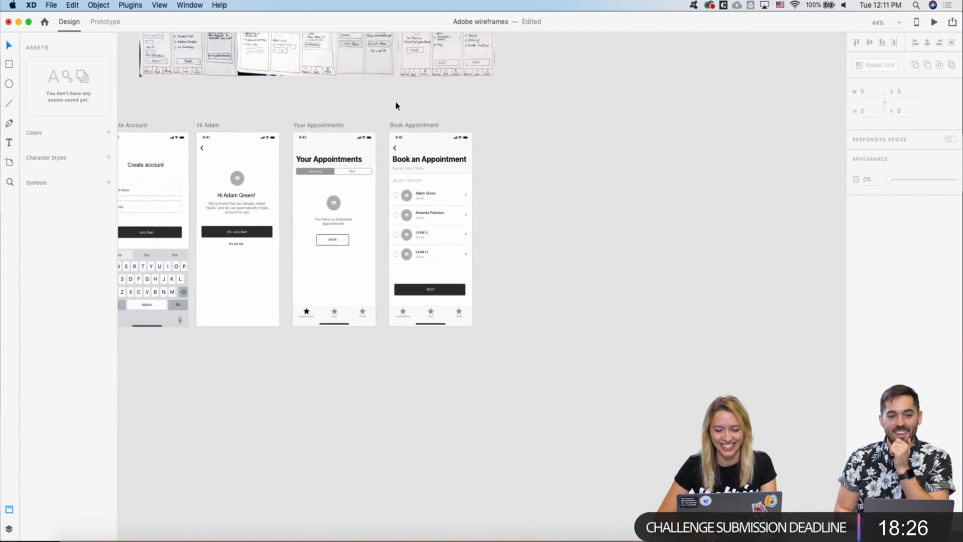
{"action": "scroll", "coordinate": [395, 103], "scroll_direction": "up", "scroll_amount": 2}
{"action": "scroll", "coordinate": [379, 176], "scroll_direction": "up", "scroll_amount": 3}
{"action": "scroll", "coordinate": [379, 177], "scroll_direction": "down", "scroll_amount": 2}
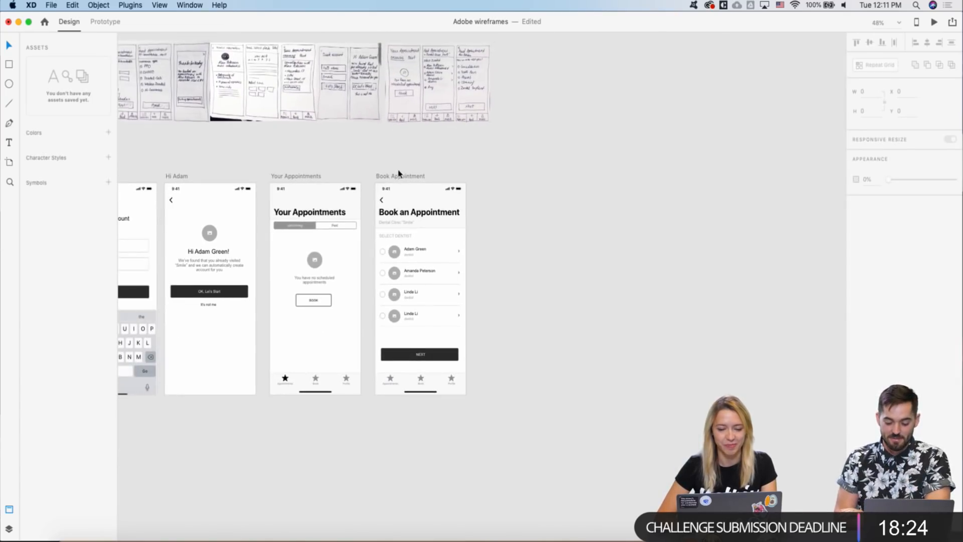
- Duplicate Book Appointment to its right and delete the copy's repeat-grid avatar circles
{"action": "left_click_drag", "start_coordinate": [392, 178], "coordinate": [495, 176]}
{"action": "scroll", "coordinate": [491, 140], "scroll_direction": "up", "scroll_amount": 5}
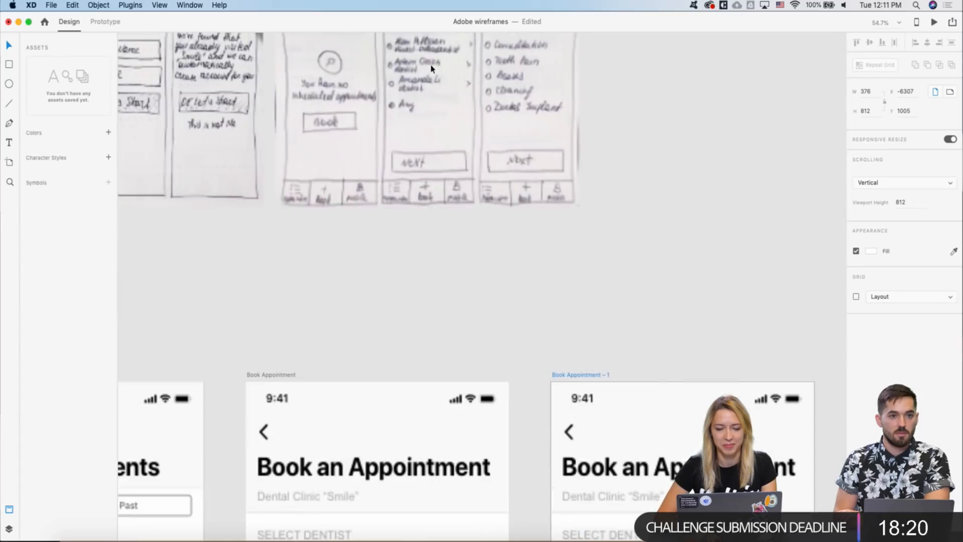
{"action": "scroll", "coordinate": [431, 68], "scroll_direction": "down", "scroll_amount": 3}
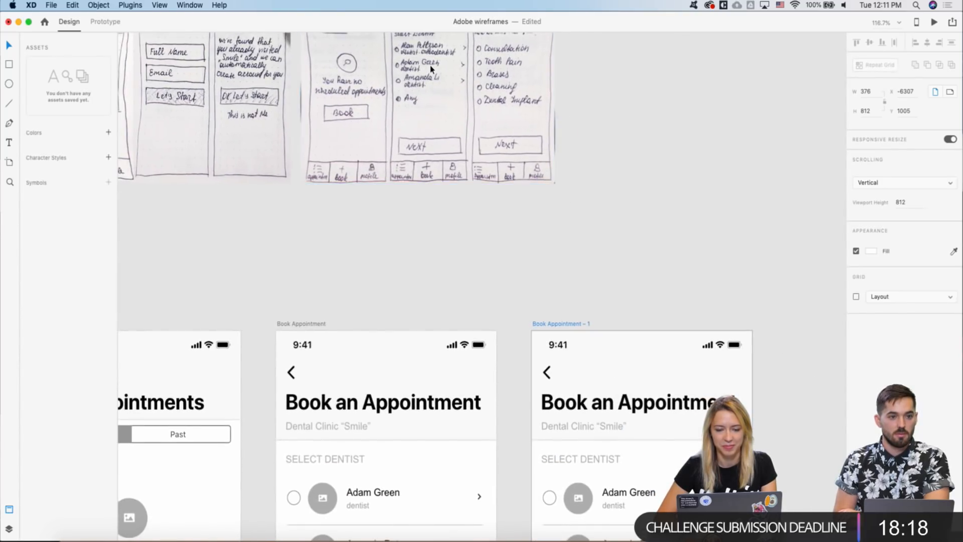
{"action": "scroll", "coordinate": [378, 114], "scroll_direction": "down", "scroll_amount": 5}
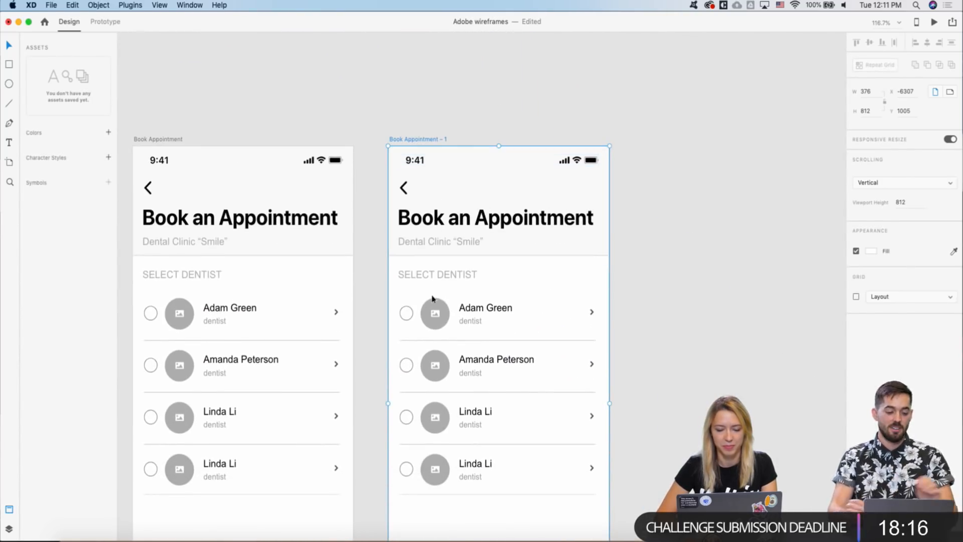
{"action": "left_click", "coordinate": [435, 313]}
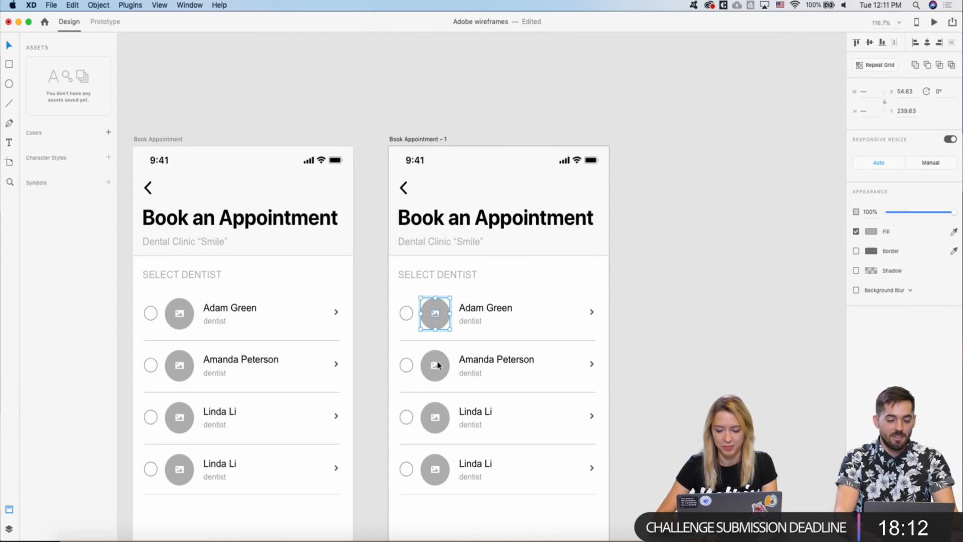
{"action": "key", "text": "Delete"}
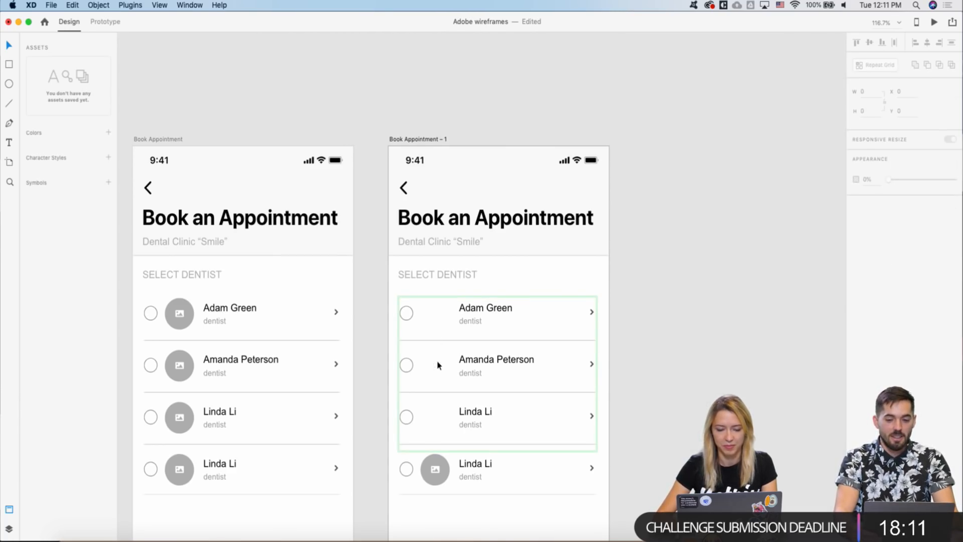
- Replace the copy's Dental Clinic subtitle with the first dentist's name
{"action": "left_click", "coordinate": [410, 247]}
{"action": "double_click", "coordinate": [411, 245]}
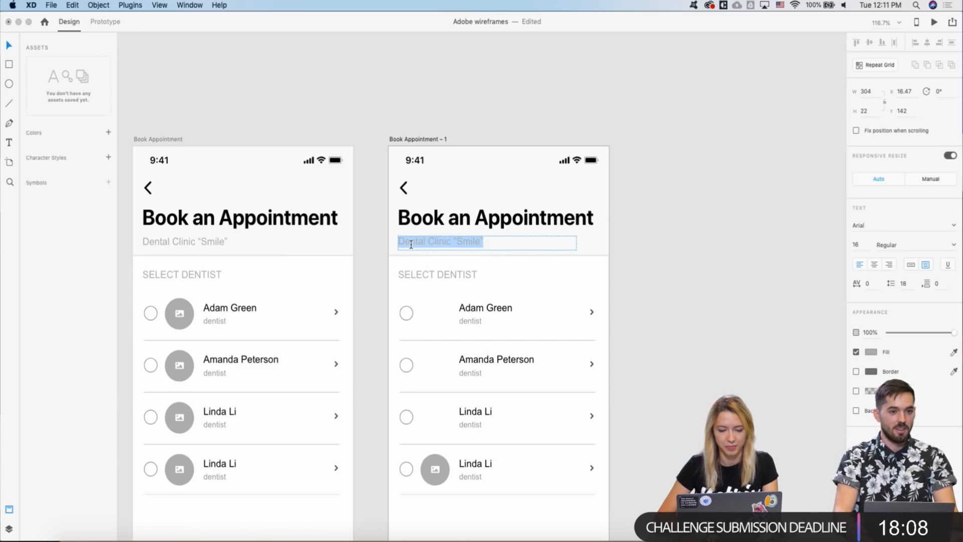
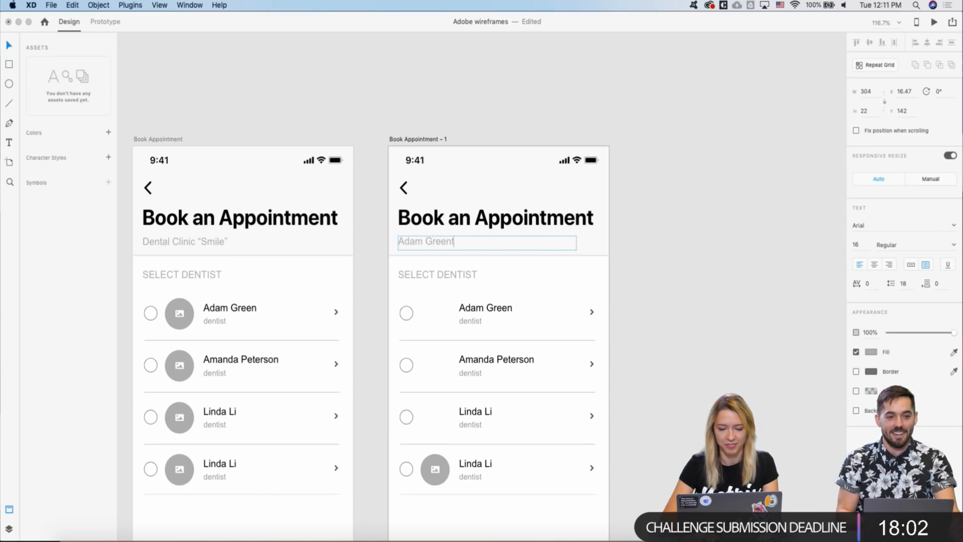
{"action": "key", "text": "Escape"}
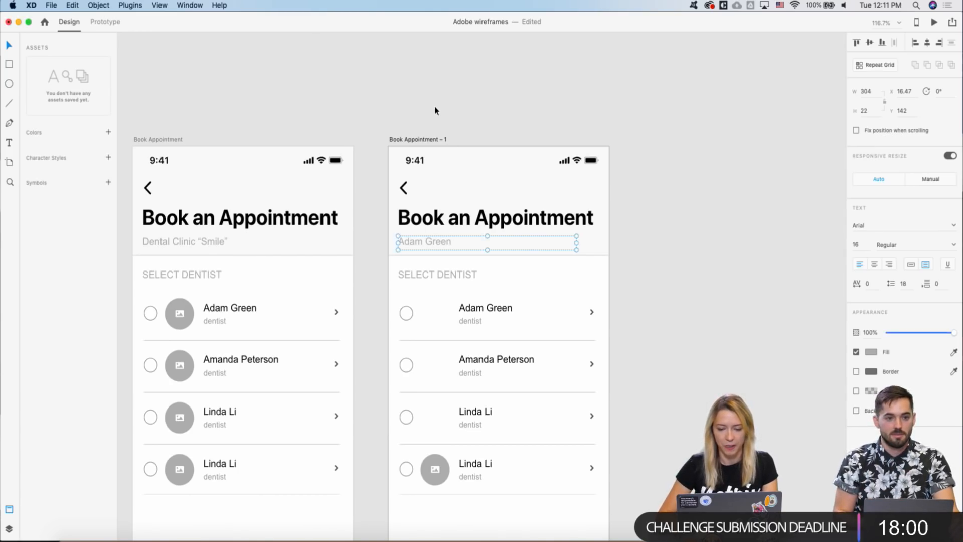
{"action": "scroll", "coordinate": [435, 108], "scroll_direction": "down", "scroll_amount": 3}
{"action": "scroll", "coordinate": [434, 109], "scroll_direction": "down", "scroll_amount": 3}
- Remove the 'dentist' labels and chevron arrows from the copy's repeated dentist rows
{"action": "scroll", "coordinate": [451, 180], "scroll_direction": "up", "scroll_amount": 3}
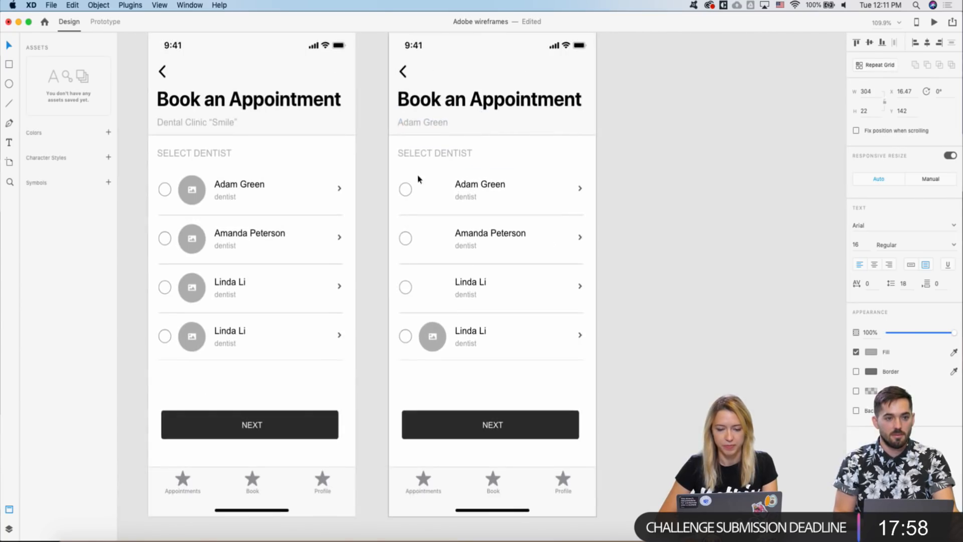
{"action": "double_click", "coordinate": [458, 184]}
{"action": "left_click", "coordinate": [466, 199]}
{"action": "key", "text": "Delete"}
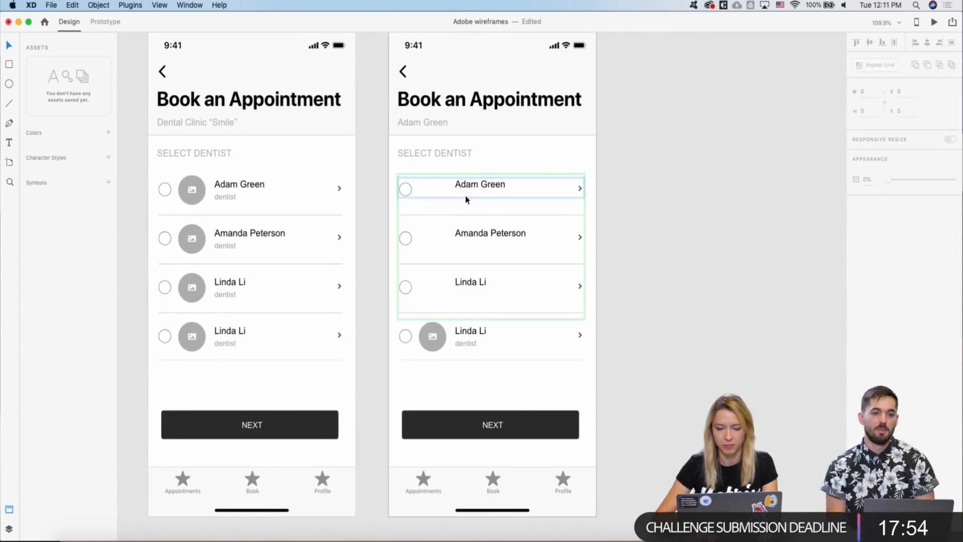
{"action": "left_click", "coordinate": [580, 189]}
{"action": "key", "text": "Delete"}
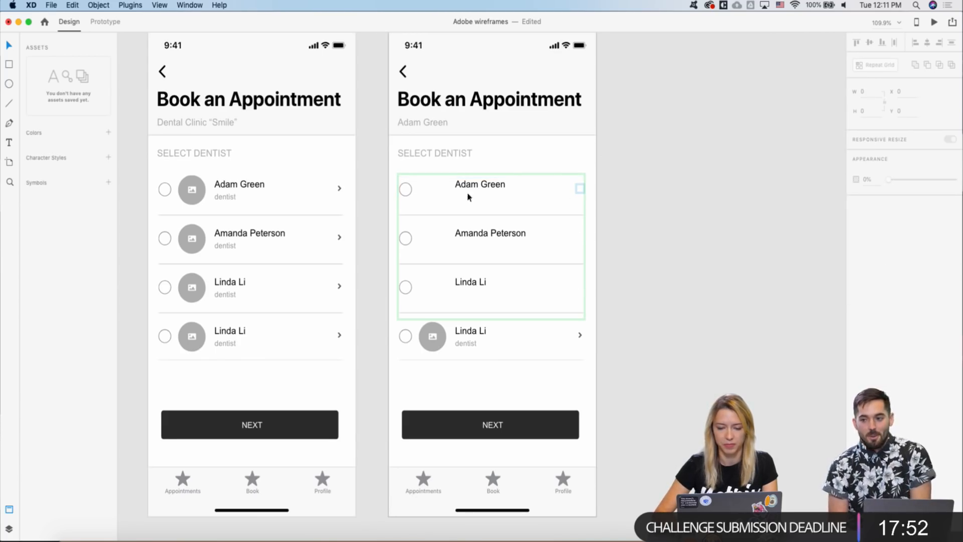
- Nudge the dentist names down and left toward the radio circles
{"action": "left_click", "coordinate": [579, 190]}
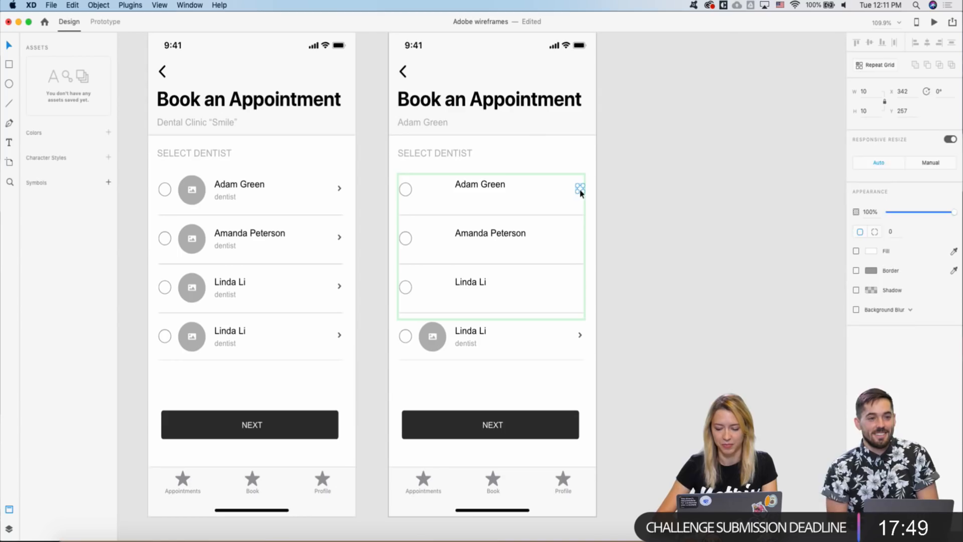
{"action": "left_click", "coordinate": [480, 187]}
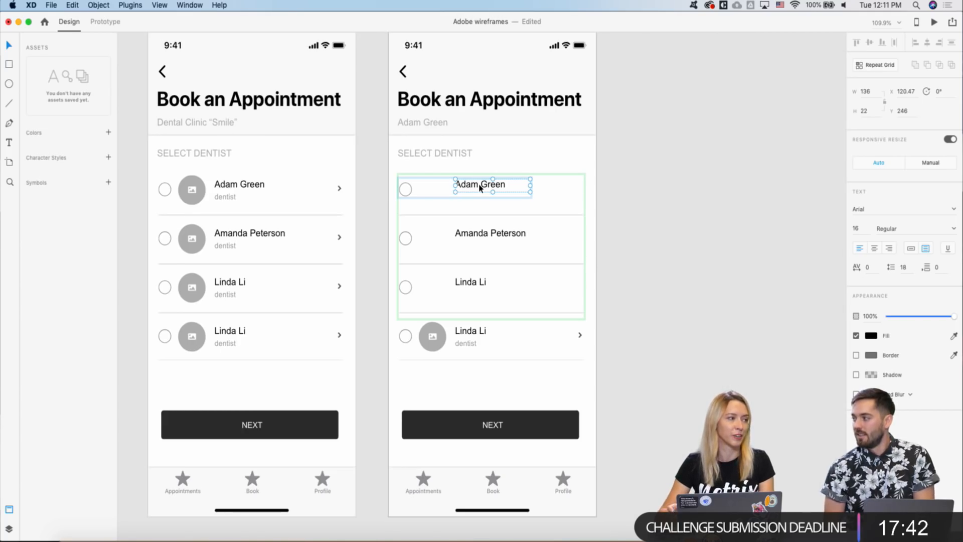
{"action": "key", "text": "shift+Down"}
{"action": "key", "text": "shift+Left"}
{"action": "key", "text": "shift+Left"}
{"action": "key", "text": "shift+Left"}
{"action": "key", "text": "shift+Left"}
{"action": "key", "text": "shift+Left"}
{"action": "key", "text": "shift+Left"}
{"action": "key", "text": "Left"}
{"action": "key", "text": "Left"}
{"action": "key", "text": "Left"}
{"action": "key", "text": "Left"}
{"action": "key", "text": "Left"}
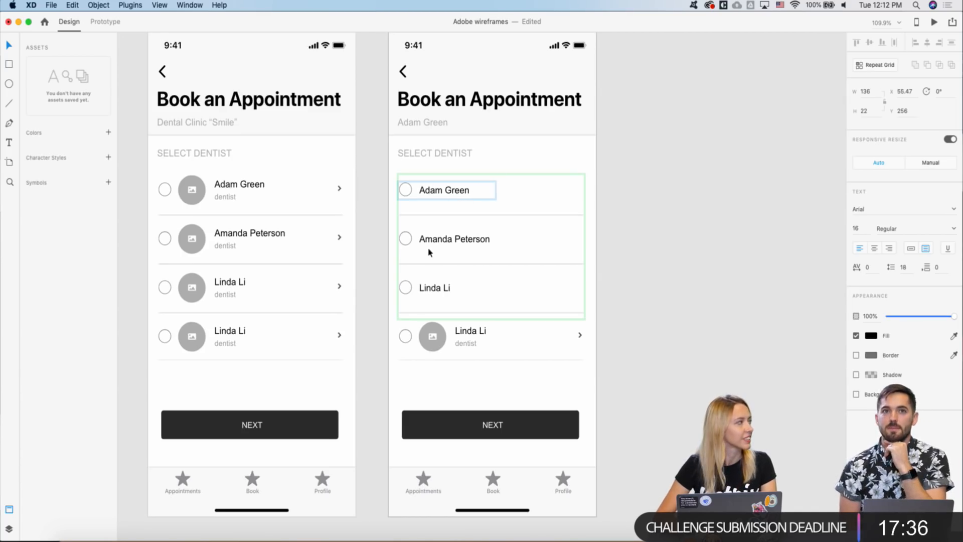
{"action": "scroll", "coordinate": [379, 313], "scroll_direction": "down", "scroll_amount": 2}
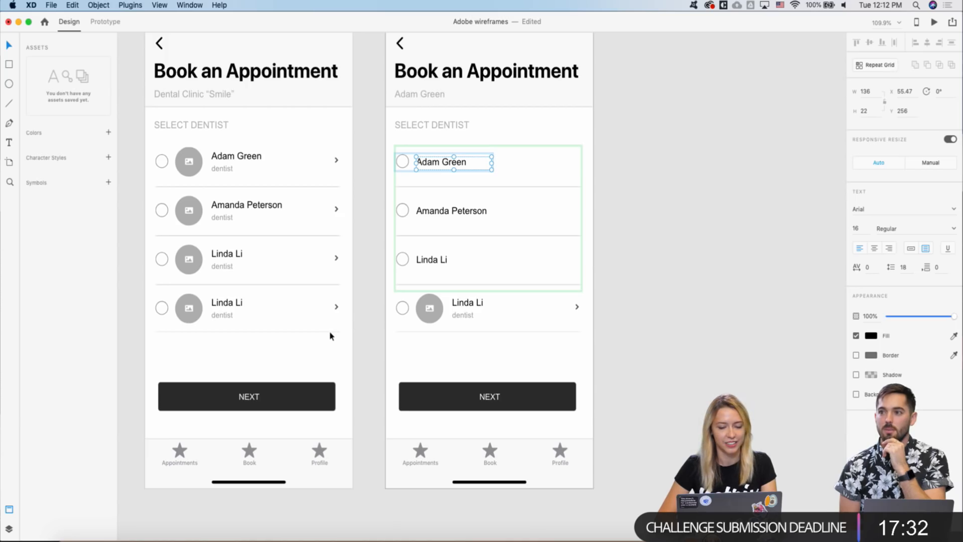
{"action": "scroll", "coordinate": [330, 335], "scroll_direction": "up", "scroll_amount": 3}
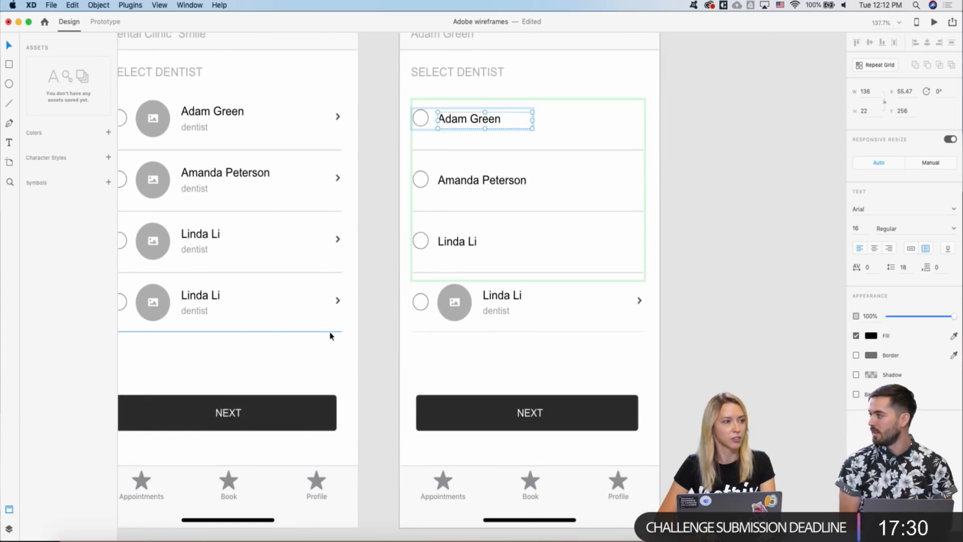
- Delete the last row's avatar circle, dentist label and chevron arrow on the copy
{"action": "left_click", "coordinate": [456, 308]}
{"action": "double_click", "coordinate": [456, 309]}
{"action": "key", "text": "Delete"}
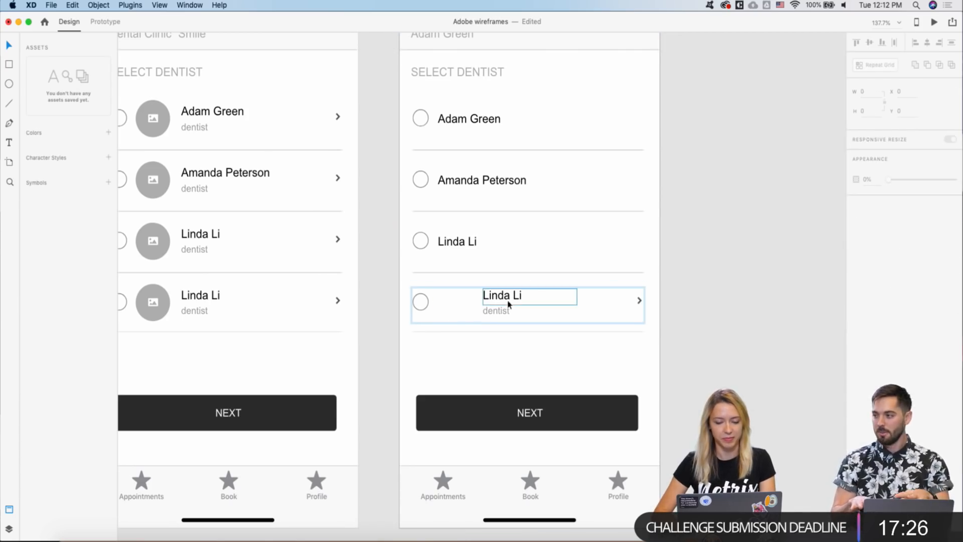
{"action": "left_click", "coordinate": [499, 309]}
{"action": "key", "text": "Delete"}
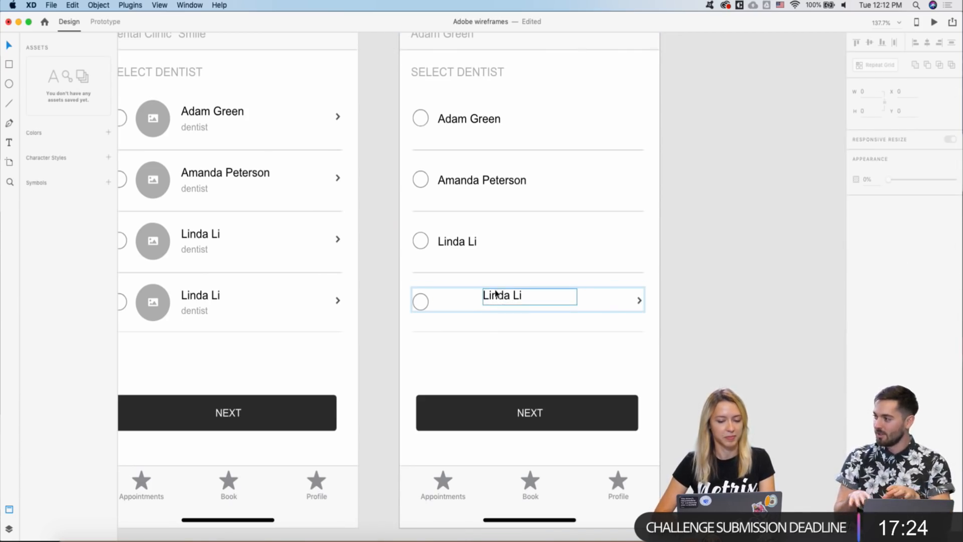
{"action": "left_click", "coordinate": [497, 295]}
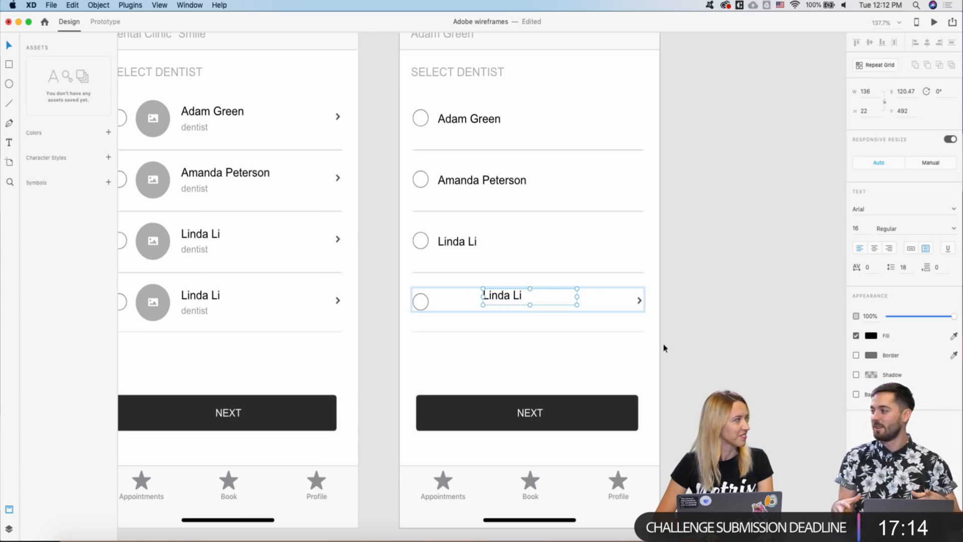
{"action": "left_click", "coordinate": [639, 301]}
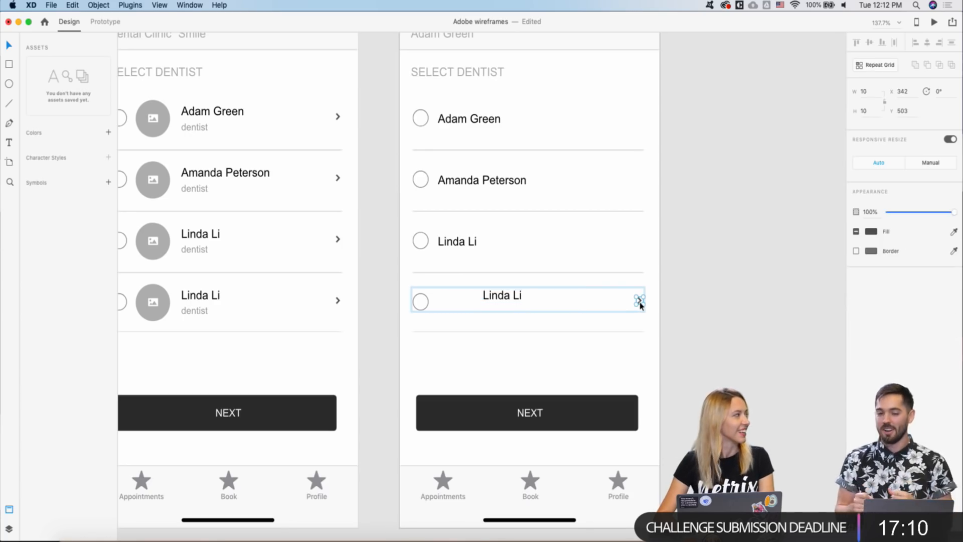
{"action": "key", "text": "BackSpace"}
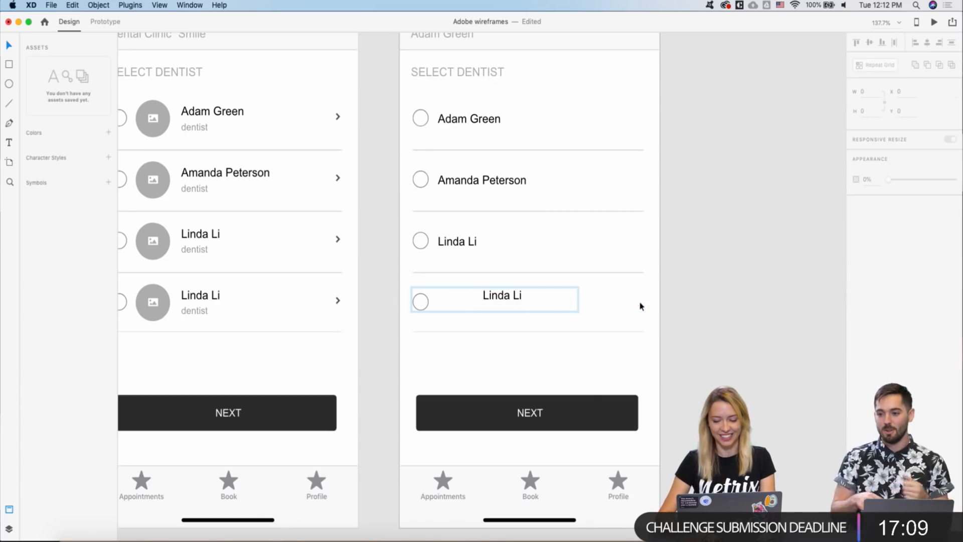
- Nudge the copy's fourth-row name down and left to align with the names above
{"action": "left_click", "coordinate": [487, 296]}
{"action": "key", "text": "shift+Down"}
{"action": "key", "text": "shift+Left"}
{"action": "key", "text": "shift+Left"}
{"action": "key", "text": "shift+Left"}
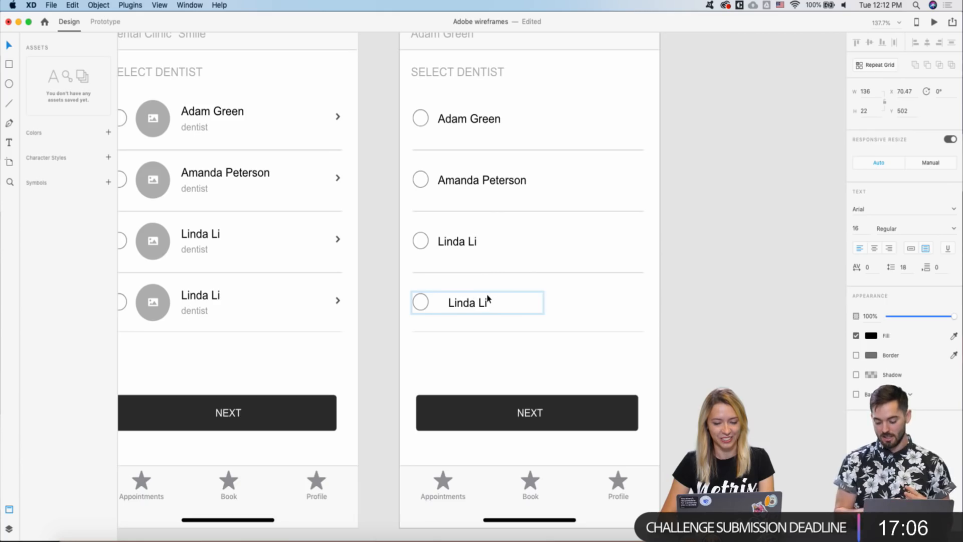
{"action": "key", "text": "Left"}
{"action": "key", "text": "Left"}
{"action": "key", "text": "Left"}
{"action": "key", "text": "Left"}
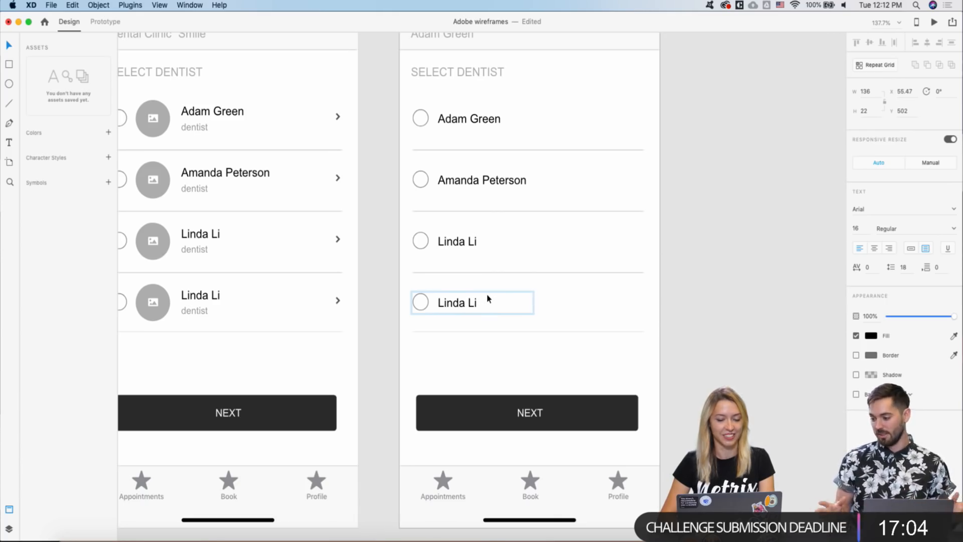
{"action": "scroll", "coordinate": [490, 296], "scroll_direction": "left", "scroll_amount": 5}
{"action": "double_click", "coordinate": [291, 300]}
{"action": "key", "text": "Delete"}
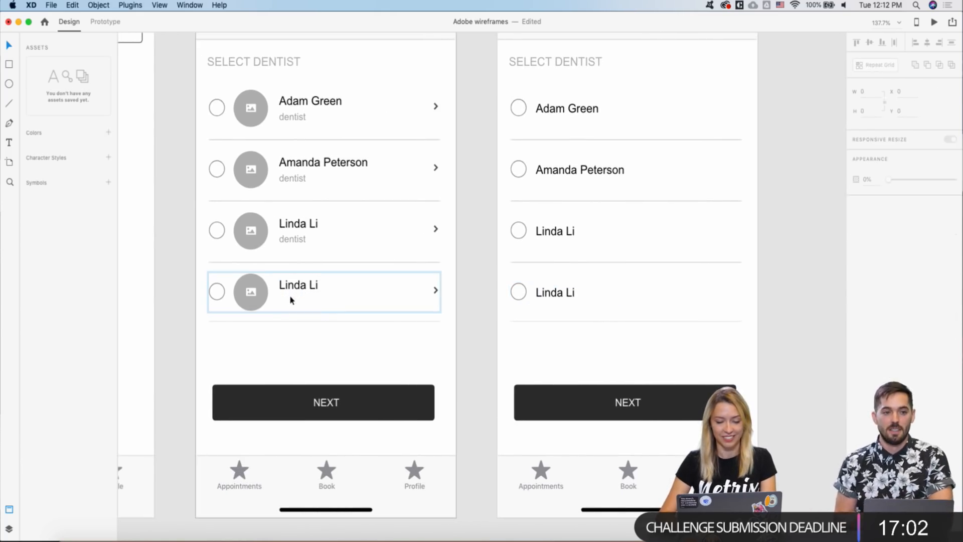
{"action": "left_click", "coordinate": [290, 289]}
{"action": "key", "text": "Return"}
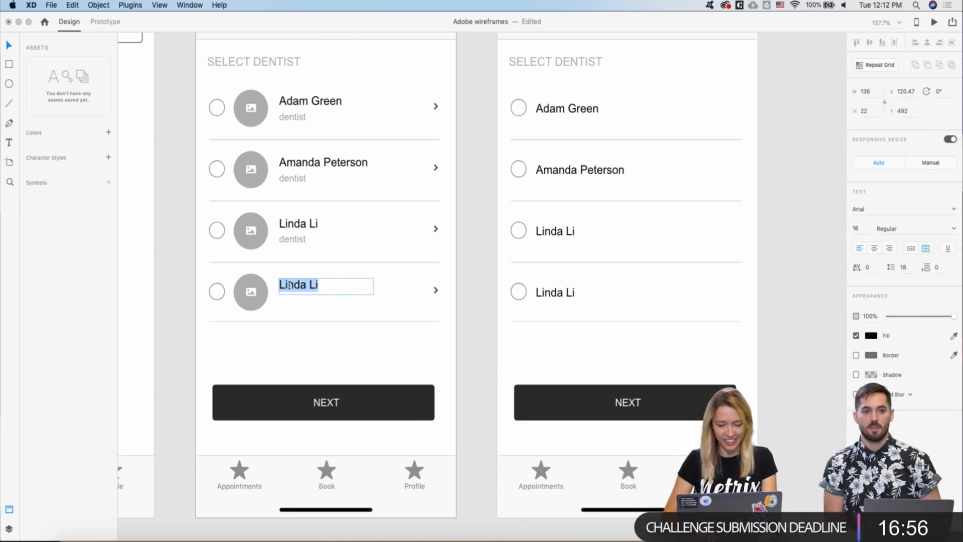
{"action": "type", "text": "Any"}
{"action": "left_click", "coordinate": [224, 244]}
- Centre the Any label in its row, keep the photo placeholder, and remove the row's arrow
{"action": "left_click", "coordinate": [285, 282]}
{"action": "left_click_drag", "start_coordinate": [288, 282], "coordinate": [295, 288]}
{"action": "left_click", "coordinate": [260, 298]}
{"action": "key", "text": "Delete"}
{"action": "left_click", "coordinate": [288, 295]}
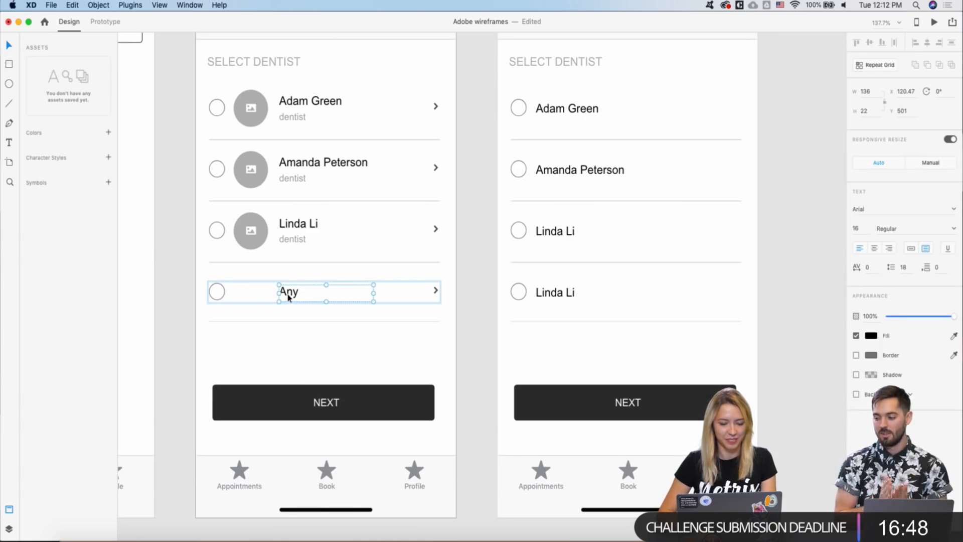
{"action": "key", "text": "super+z"}
{"action": "left_click", "coordinate": [258, 347]}
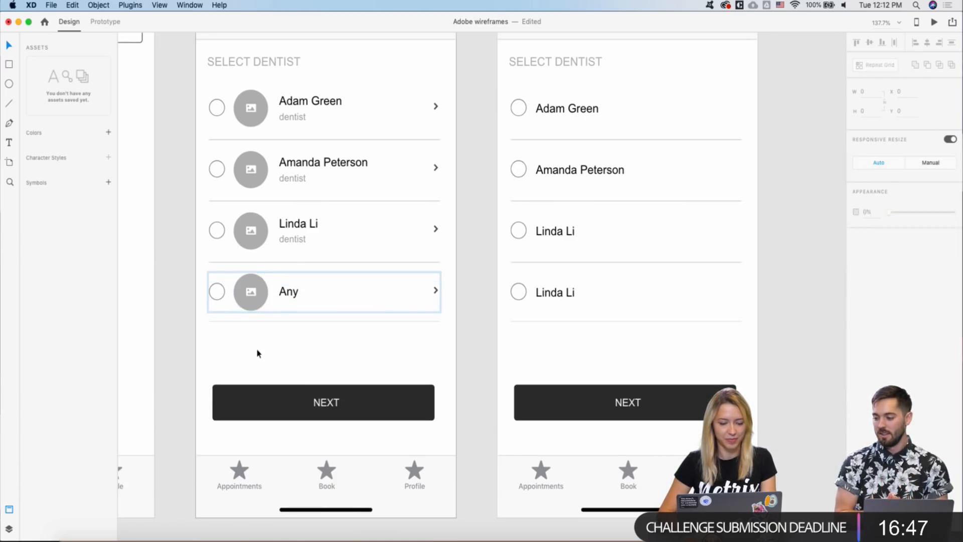
{"action": "left_click", "coordinate": [439, 291]}
{"action": "key", "text": "Delete"}
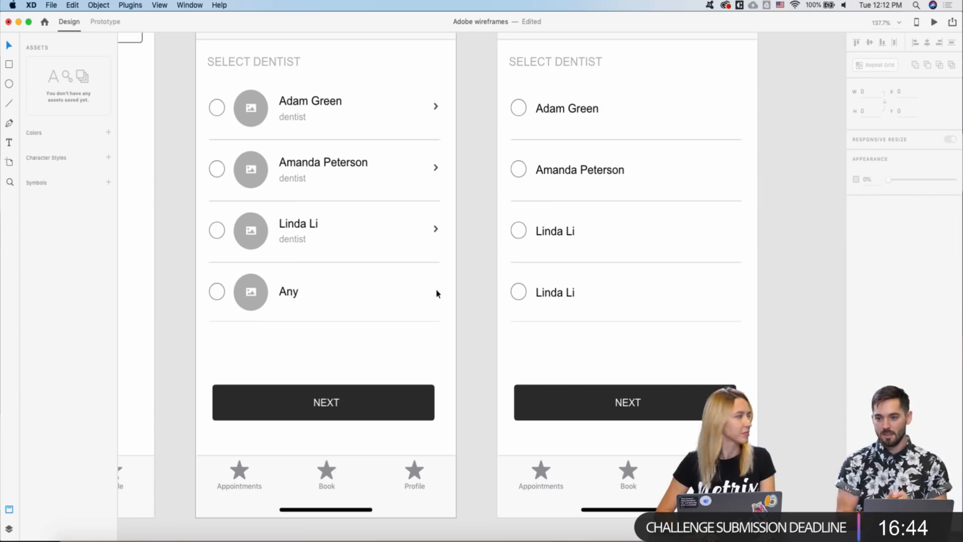
{"action": "key", "text": "super+z"}
{"action": "key", "text": "Delete"}
{"action": "scroll", "coordinate": [432, 294], "scroll_direction": "down", "scroll_amount": 4}
{"action": "scroll", "coordinate": [432, 293], "scroll_direction": "right", "scroll_amount": 1}
{"action": "scroll", "coordinate": [463, 202], "scroll_direction": "up", "scroll_amount": 3}
{"action": "scroll", "coordinate": [463, 202], "scroll_direction": "down", "scroll_amount": 2}
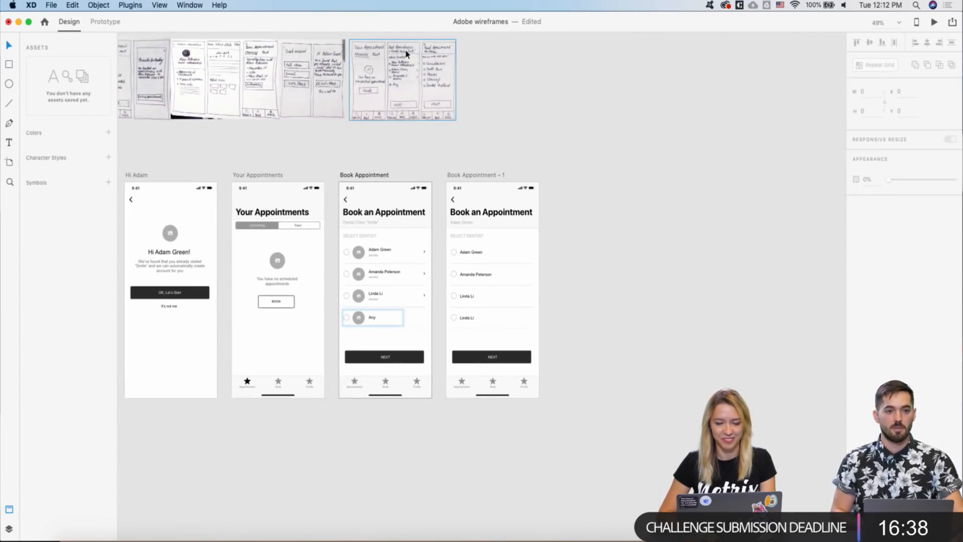
{"action": "scroll", "coordinate": [454, 131], "scroll_direction": "up", "scroll_amount": 6}
{"action": "scroll", "coordinate": [450, 104], "scroll_direction": "down", "scroll_amount": 6}
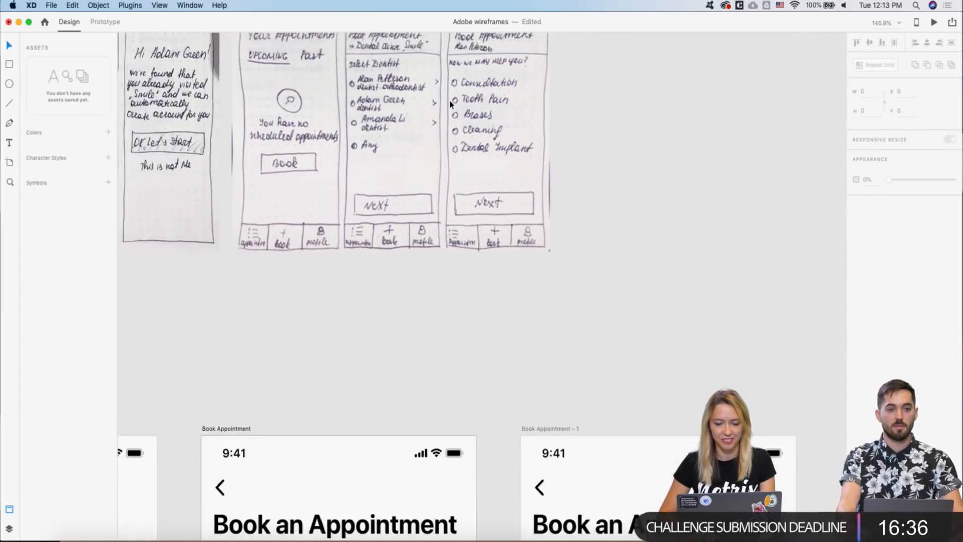
{"action": "scroll", "coordinate": [450, 104], "scroll_direction": "down", "scroll_amount": 3}
{"action": "scroll", "coordinate": [450, 104], "scroll_direction": "right", "scroll_amount": 1}
{"action": "scroll", "coordinate": [494, 213], "scroll_direction": "up", "scroll_amount": 2}
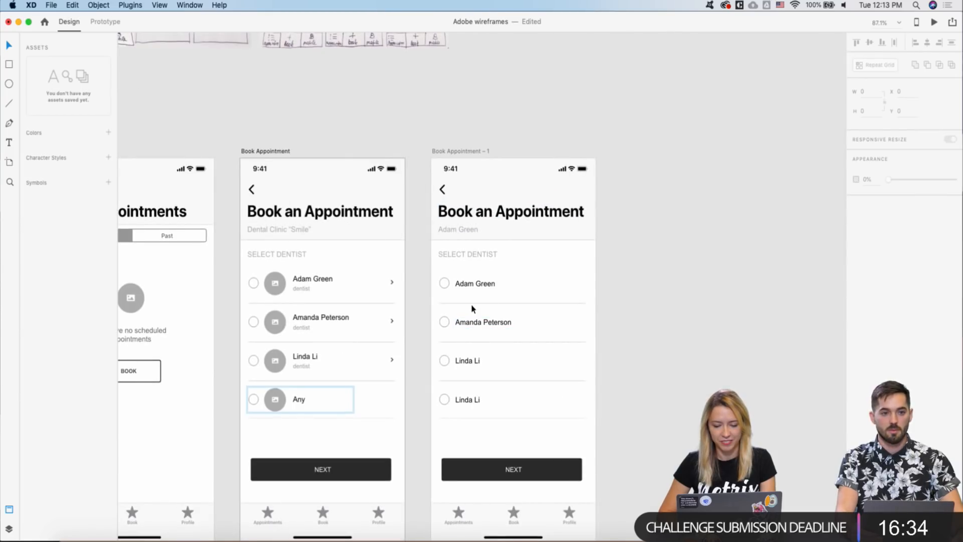
{"action": "left_click", "coordinate": [471, 303]}
{"action": "key", "text": "shift+Up"}
{"action": "key", "text": "shift+Up"}
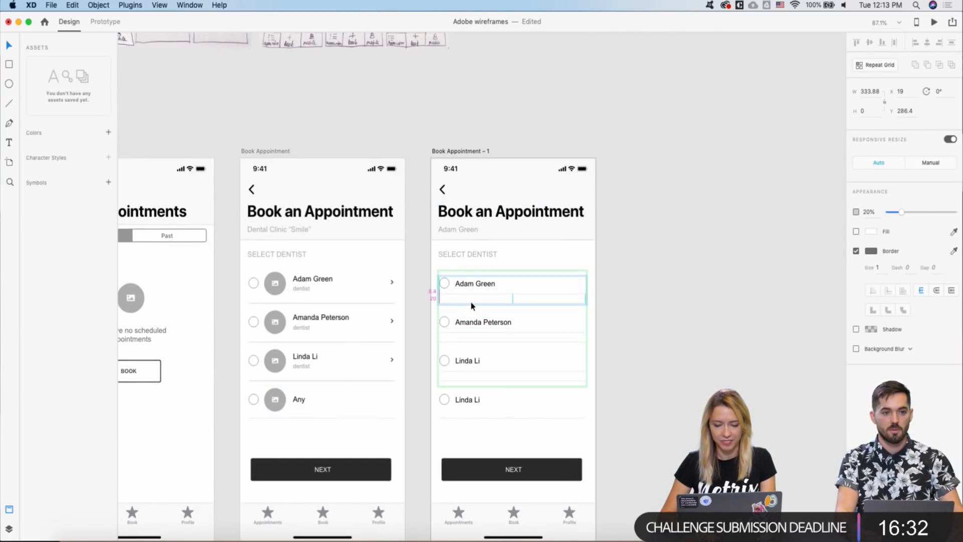
{"action": "left_click", "coordinate": [432, 316]}
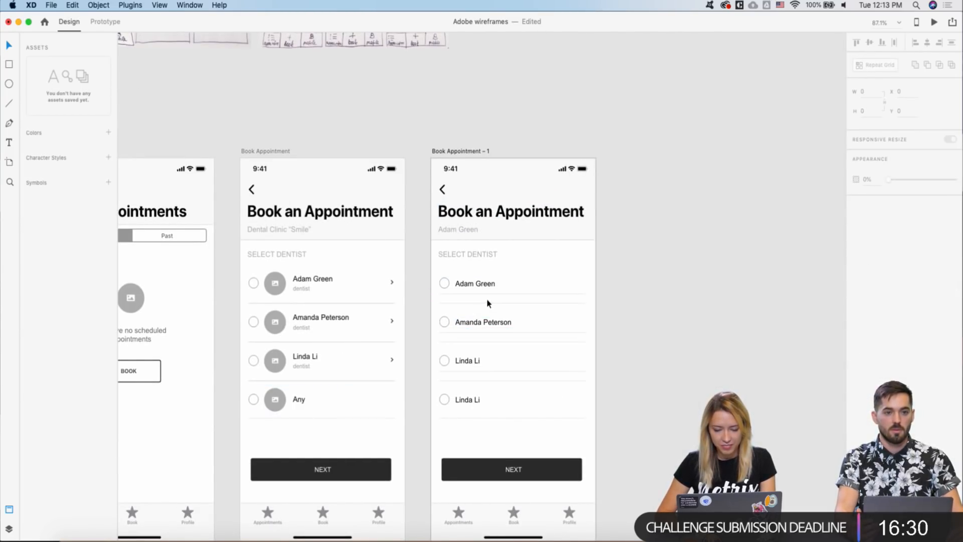
{"action": "key", "text": "super+z"}
{"action": "left_click", "coordinate": [396, 312]}
{"action": "key", "text": "super+z"}
- Reselect the divider inside the dentist list grid and undo back to the arrowless Any row
{"action": "left_click", "coordinate": [413, 325]}
{"action": "left_click", "coordinate": [456, 303]}
{"action": "double_click", "coordinate": [455, 303]}
{"action": "key", "text": "super+c"}
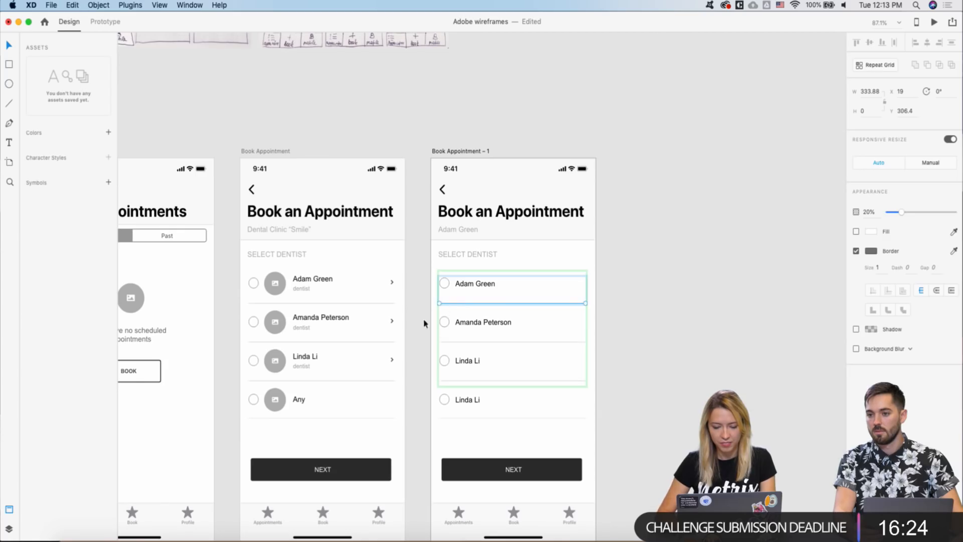
{"action": "key", "text": "super+z"}
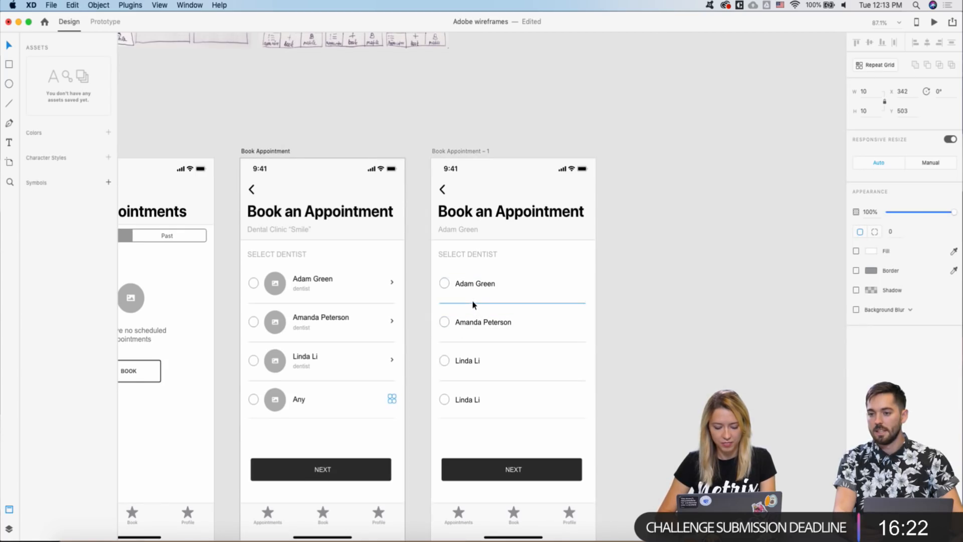
{"action": "key", "text": "super+z"}
- Move the copy's list dividers up with one Shift+Up and one Up nudge
{"action": "scroll", "coordinate": [471, 305], "scroll_direction": "up", "scroll_amount": 3}
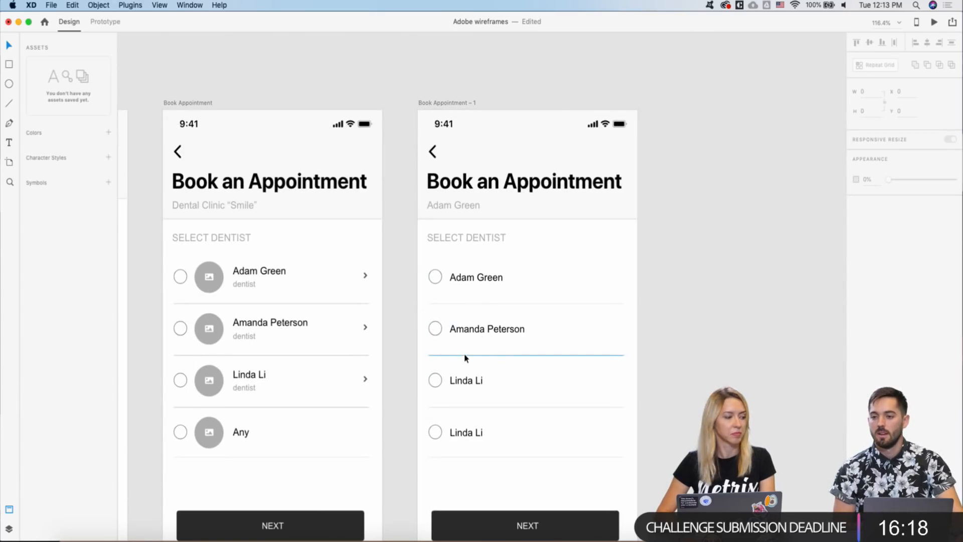
{"action": "left_click", "coordinate": [486, 305]}
{"action": "left_click", "coordinate": [485, 302], "text": "super"}
{"action": "key", "text": "shift+Up"}
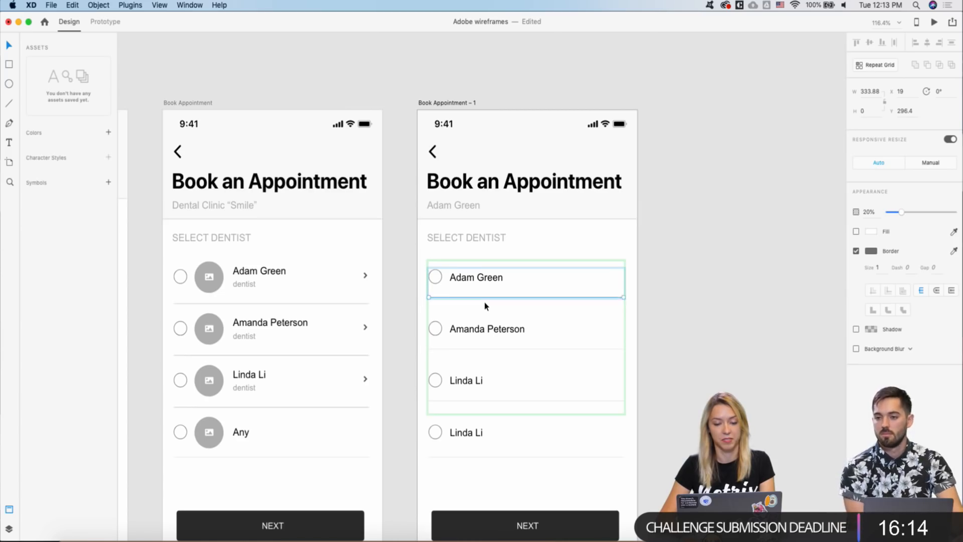
{"action": "key", "text": "Up"}
{"action": "key", "text": "Up"}
{"action": "key", "text": "Up"}
{"action": "key", "text": "Up"}
{"action": "key", "text": "Up"}
{"action": "key", "text": "Up"}
{"action": "key", "text": "Up"}
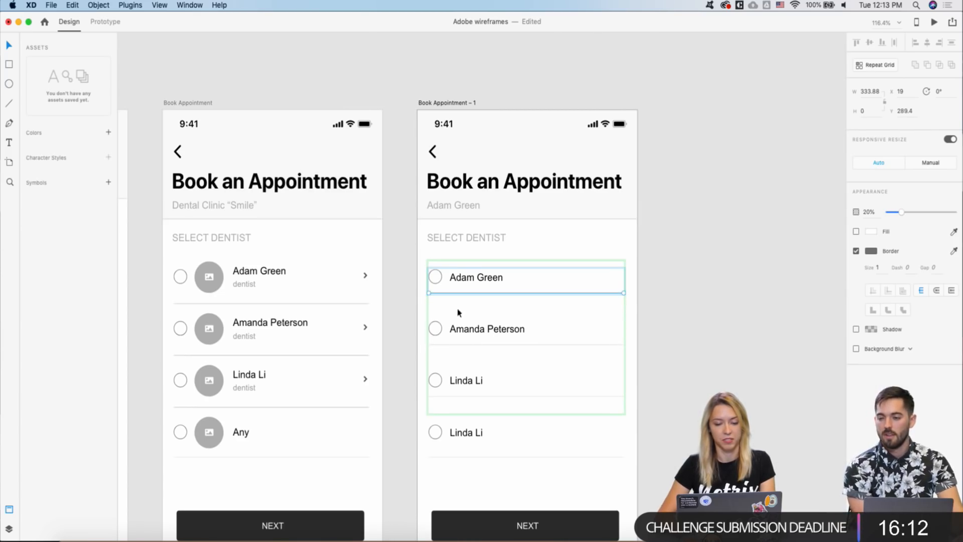
{"action": "left_click", "coordinate": [410, 312]}
{"action": "scroll", "coordinate": [410, 312], "scroll_direction": "down", "scroll_amount": 3}
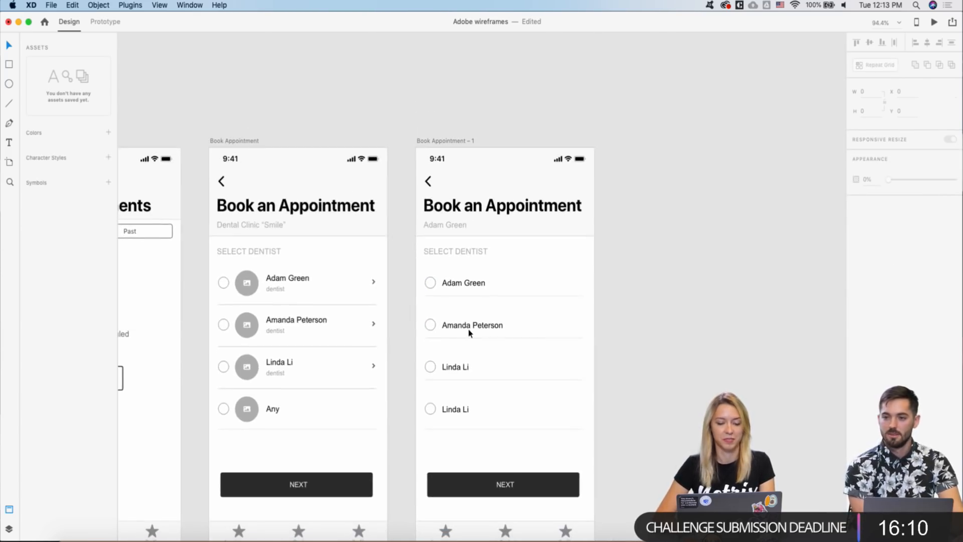
{"action": "left_click", "coordinate": [474, 321], "text": "super"}
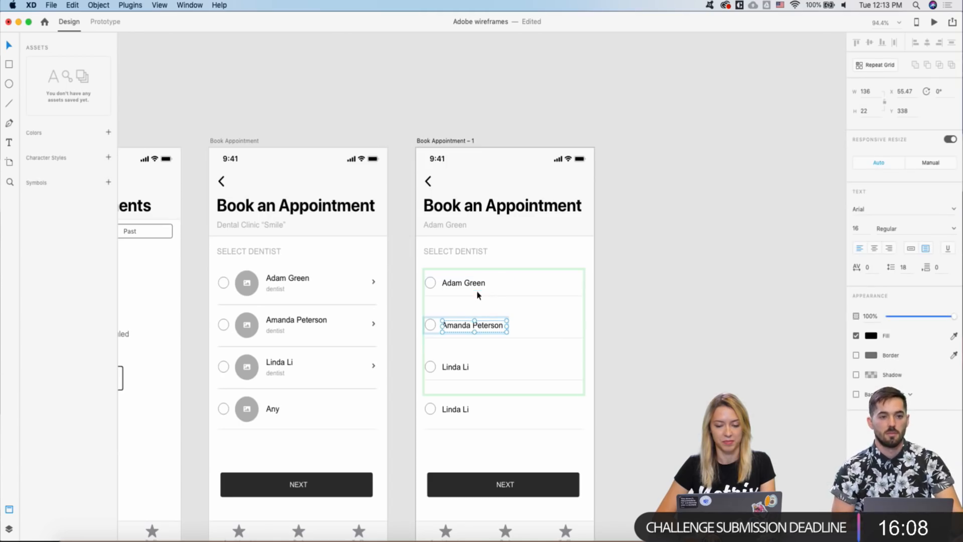
{"action": "left_click", "coordinate": [478, 297]}
{"action": "scroll", "coordinate": [477, 295], "scroll_direction": "up", "scroll_amount": 3}
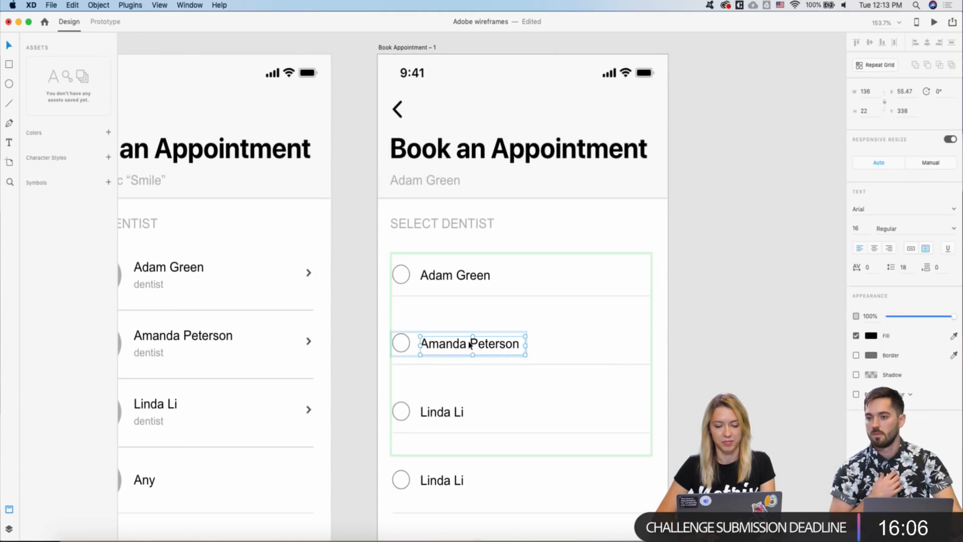
{"action": "left_click", "coordinate": [513, 297]}
{"action": "left_click", "coordinate": [513, 297]}
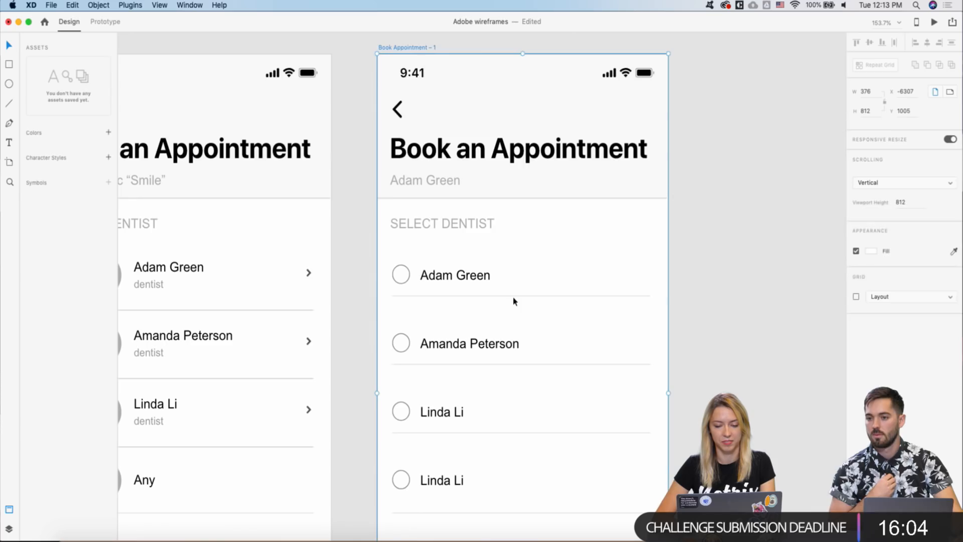
{"action": "double_click", "coordinate": [508, 295]}
{"action": "left_click", "coordinate": [506, 318]}
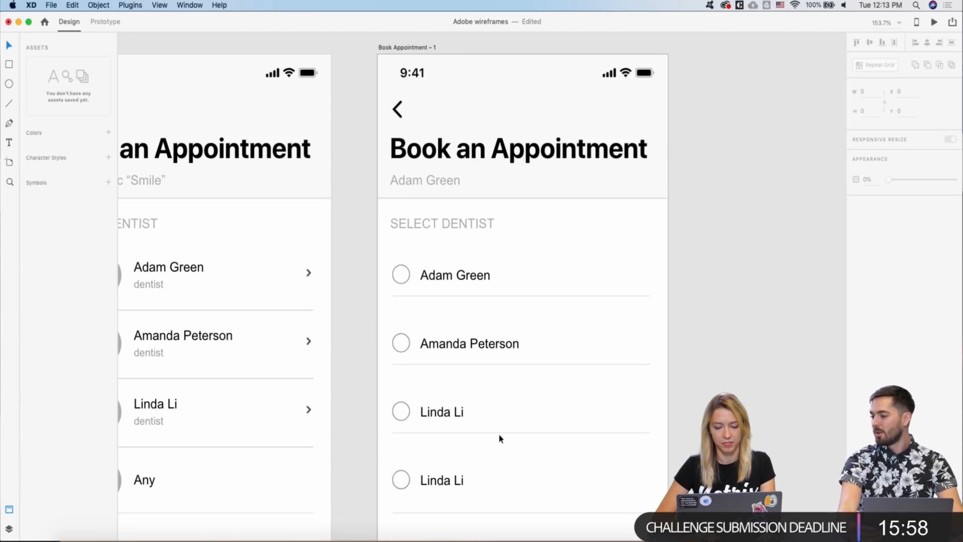
{"action": "scroll", "coordinate": [509, 342], "scroll_direction": "down", "scroll_amount": 3}
{"action": "double_click", "coordinate": [474, 292]}
{"action": "double_click", "coordinate": [473, 291]}
{"action": "left_click", "coordinate": [473, 290]}
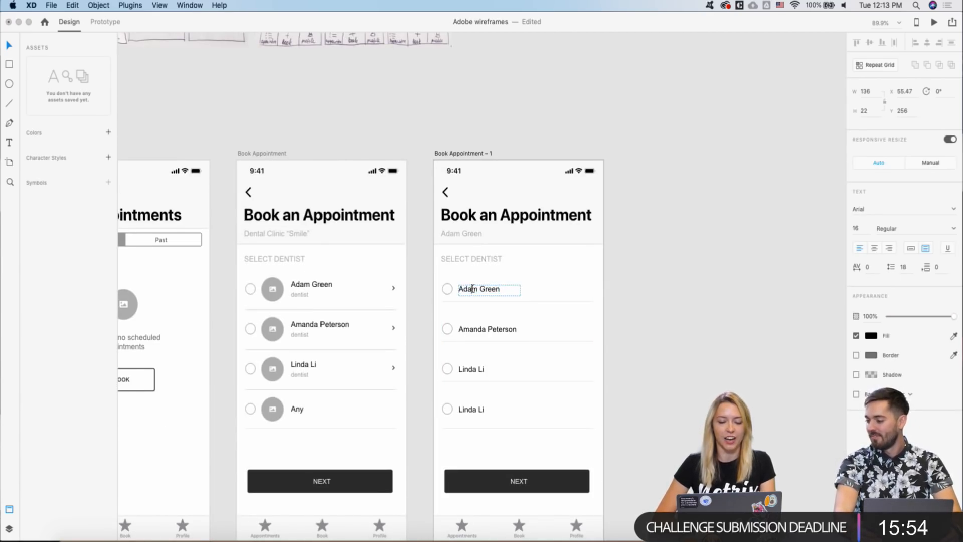
{"action": "double_click", "coordinate": [473, 289]}
{"action": "key", "text": "super+a"}
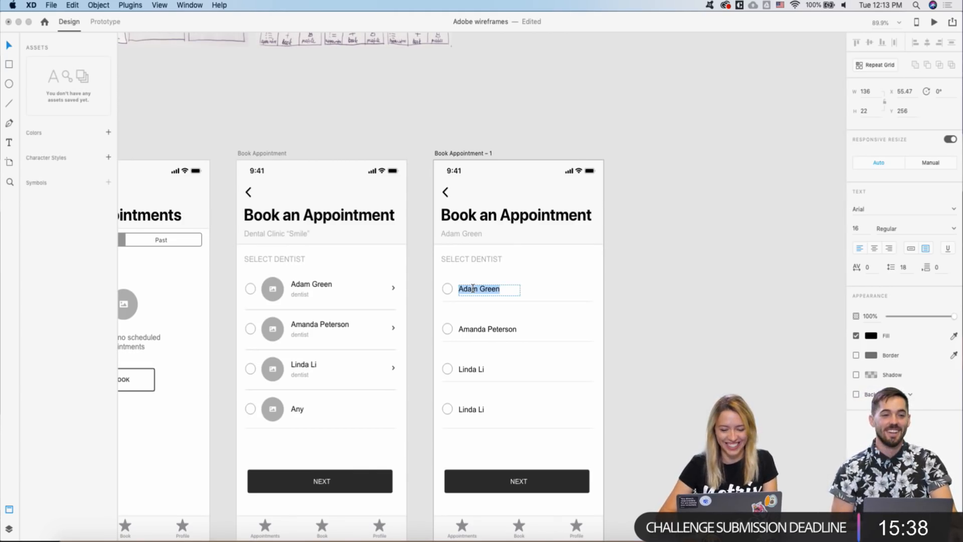
{"action": "key", "text": "Escape"}
- Inspect the hand-drawn sketch and select the first name text on both the copy and original
{"action": "scroll", "coordinate": [430, 241], "scroll_direction": "down", "scroll_amount": 5}
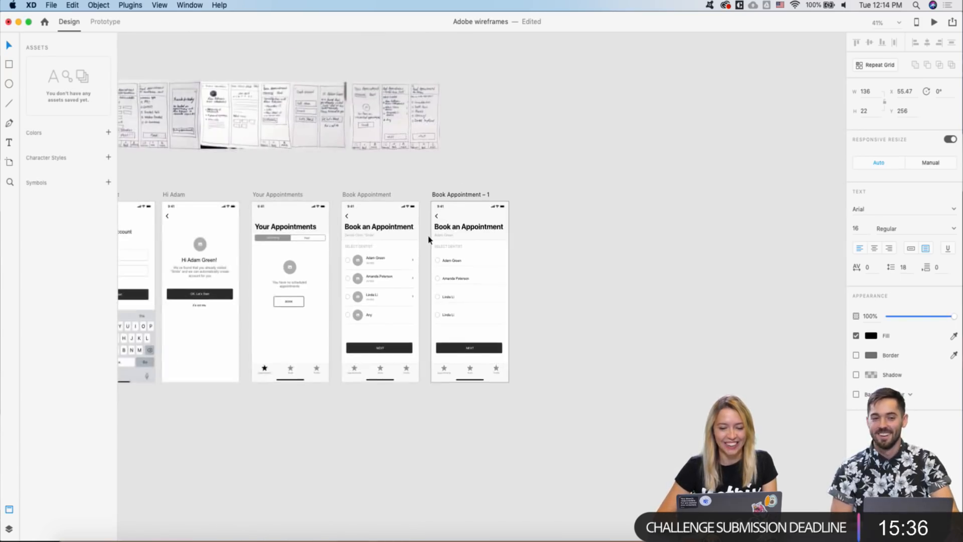
{"action": "scroll", "coordinate": [430, 240], "scroll_direction": "up", "scroll_amount": 2}
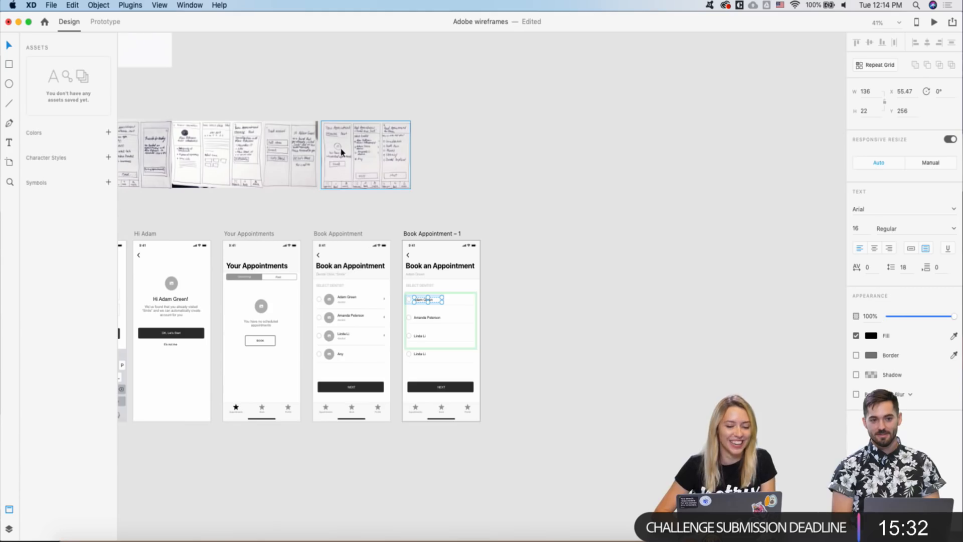
{"action": "scroll", "coordinate": [341, 152], "scroll_direction": "up", "scroll_amount": 2}
{"action": "left_click", "coordinate": [328, 154]}
{"action": "scroll", "coordinate": [328, 155], "scroll_direction": "up", "scroll_amount": 2}
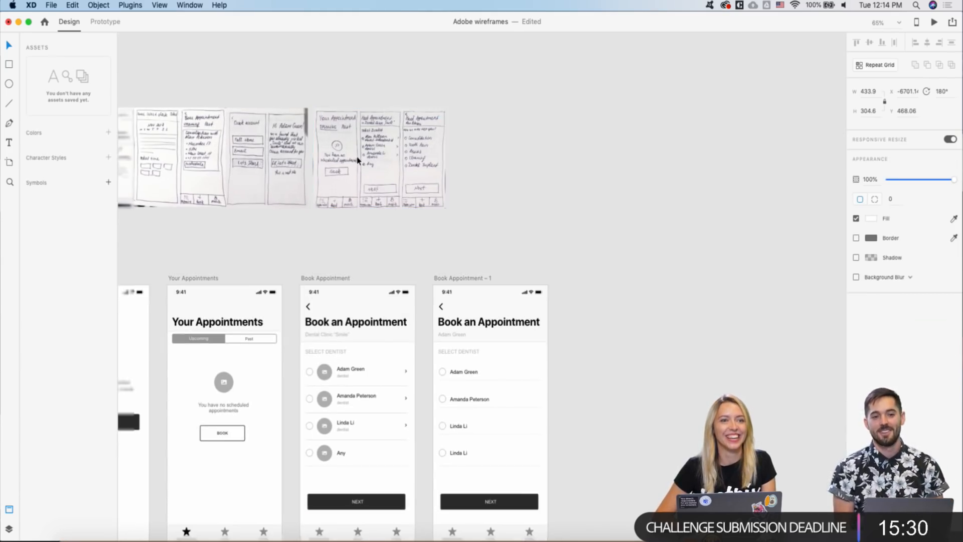
{"action": "scroll", "coordinate": [358, 161], "scroll_direction": "down", "scroll_amount": 1}
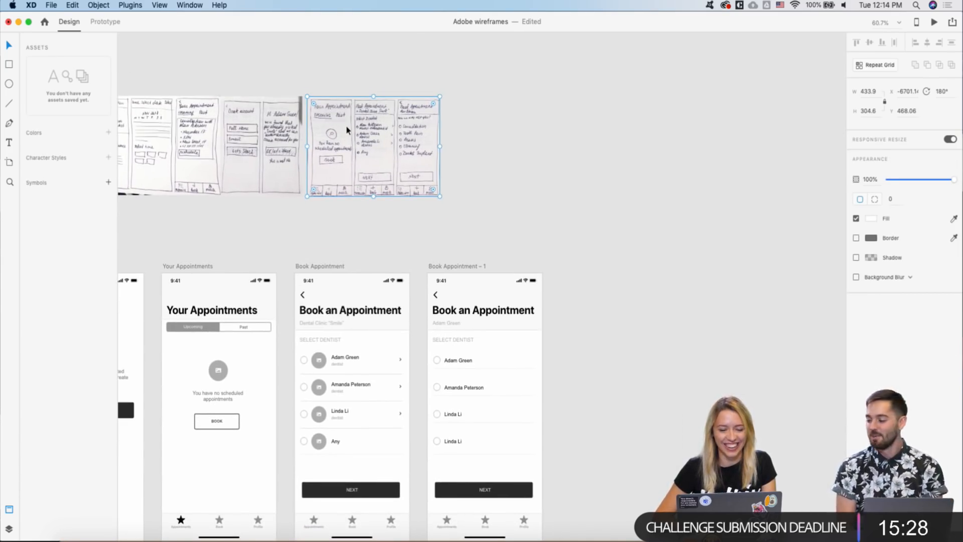
{"action": "scroll", "coordinate": [346, 130], "scroll_direction": "up", "scroll_amount": 3}
{"action": "scroll", "coordinate": [351, 151], "scroll_direction": "down", "scroll_amount": 1}
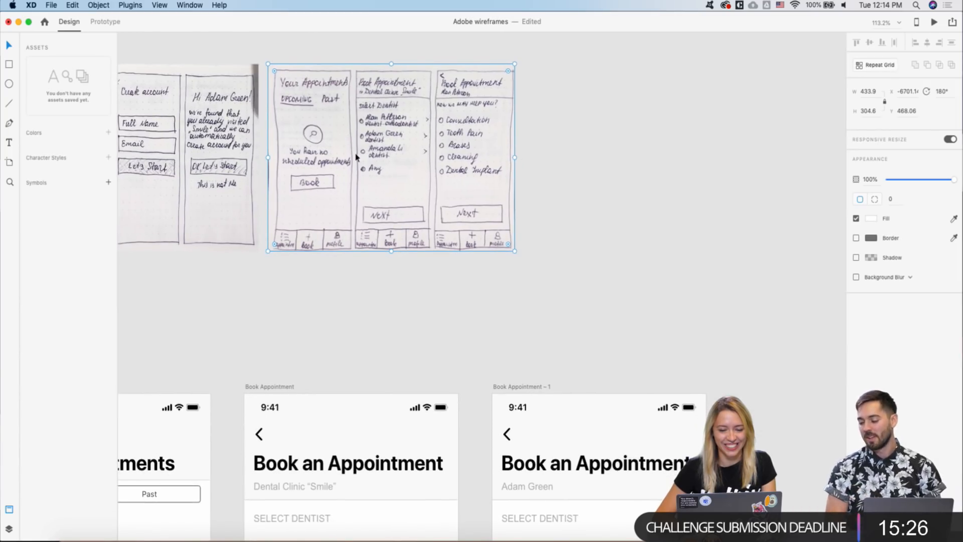
{"action": "scroll", "coordinate": [354, 153], "scroll_direction": "down", "scroll_amount": 3}
{"action": "double_click", "coordinate": [523, 488]}
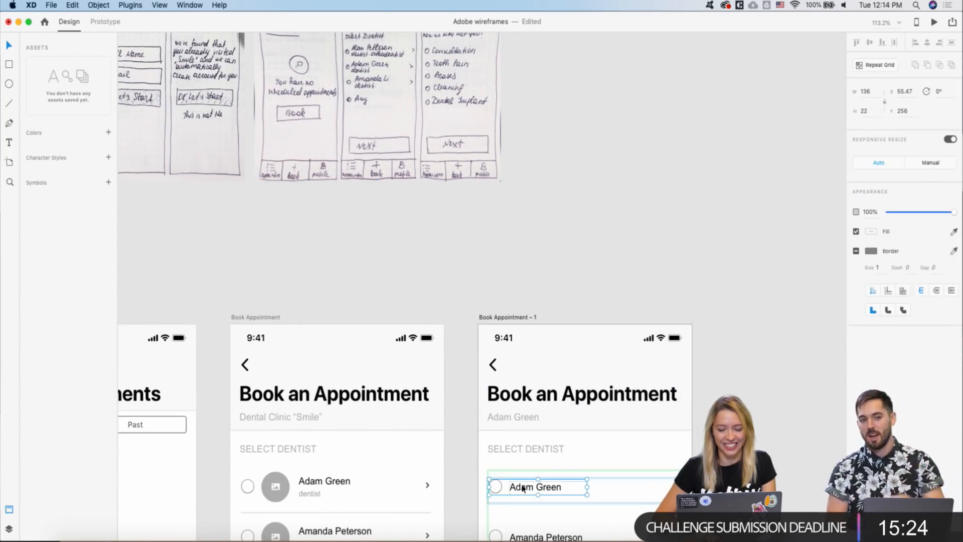
{"action": "double_click", "coordinate": [523, 488]}
{"action": "scroll", "coordinate": [522, 488], "scroll_direction": "down", "scroll_amount": 3}
{"action": "scroll", "coordinate": [523, 488], "scroll_direction": "left", "scroll_amount": 2}
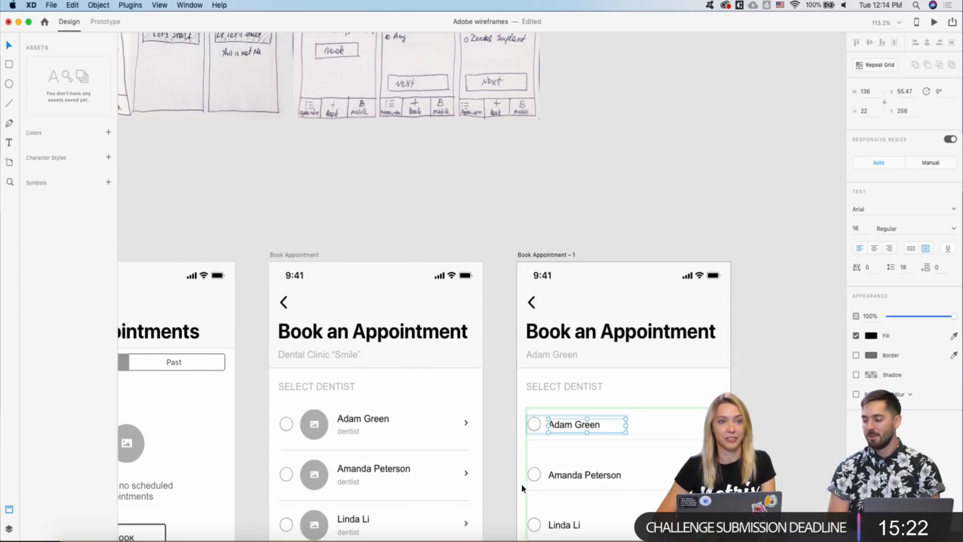
{"action": "left_click", "coordinate": [354, 421]}
{"action": "double_click", "coordinate": [354, 422]}
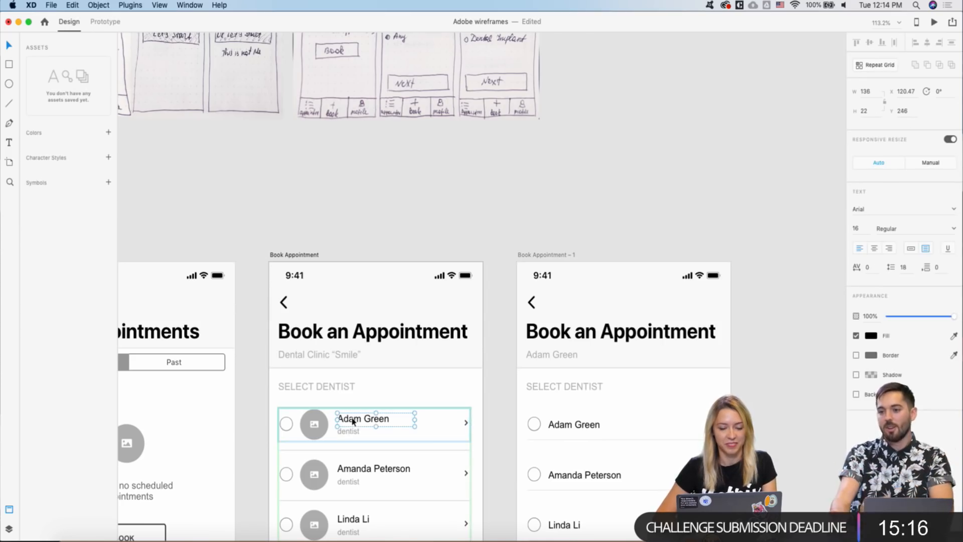
- Replace the copy's first dentist name with 'Consultation'
{"action": "left_click", "coordinate": [571, 428]}
{"action": "double_click", "coordinate": [562, 427]}
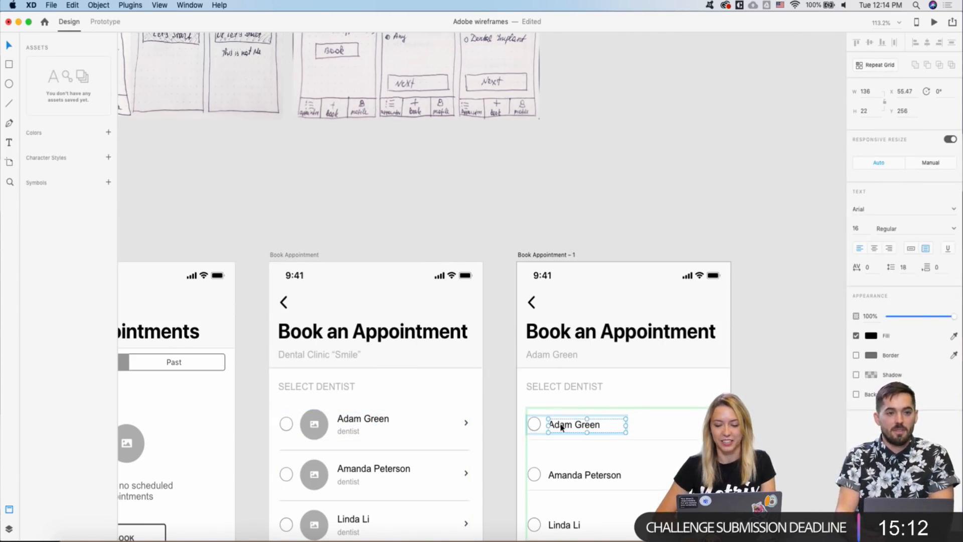
{"action": "double_click", "coordinate": [560, 427]}
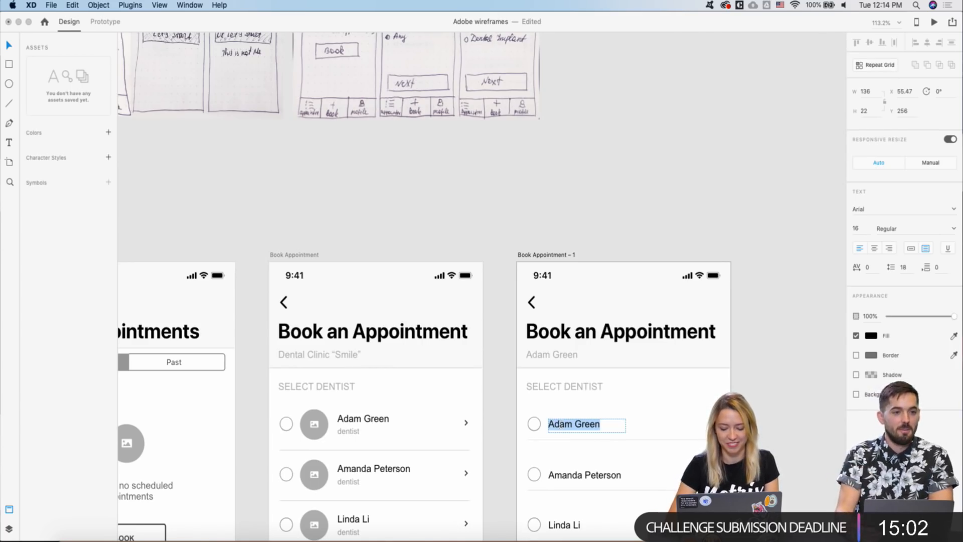
{"action": "type", "text": "Consultation"}
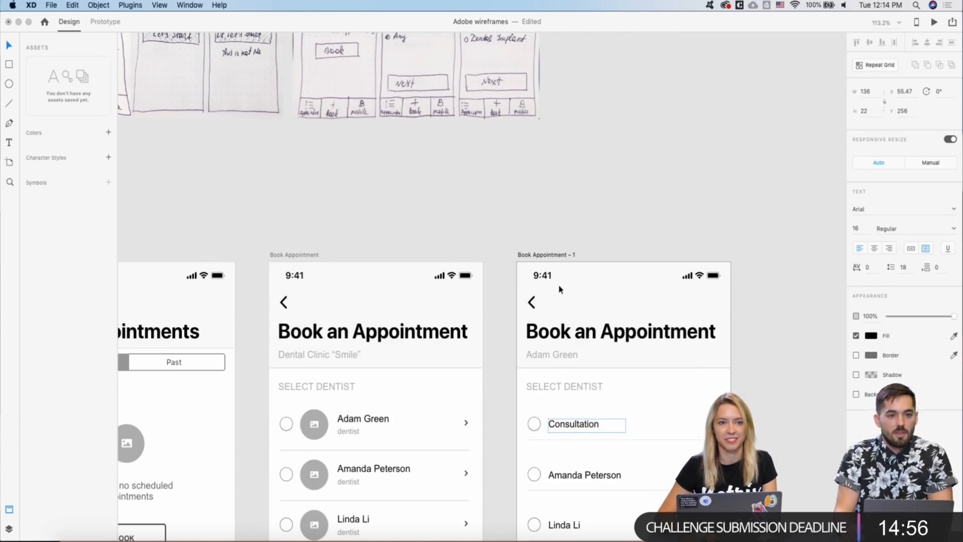
{"action": "key", "text": "Escape"}
{"action": "scroll", "coordinate": [577, 378], "scroll_direction": "down", "scroll_amount": 5}
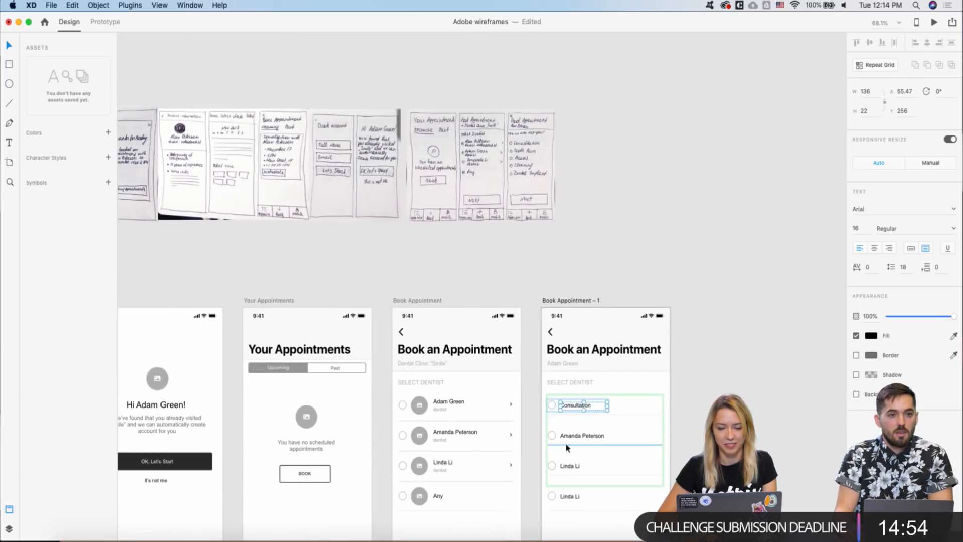
{"action": "scroll", "coordinate": [565, 443], "scroll_direction": "up", "scroll_amount": 4}
- Replace the copy's second dentist name with 'T'
{"action": "double_click", "coordinate": [577, 442]}
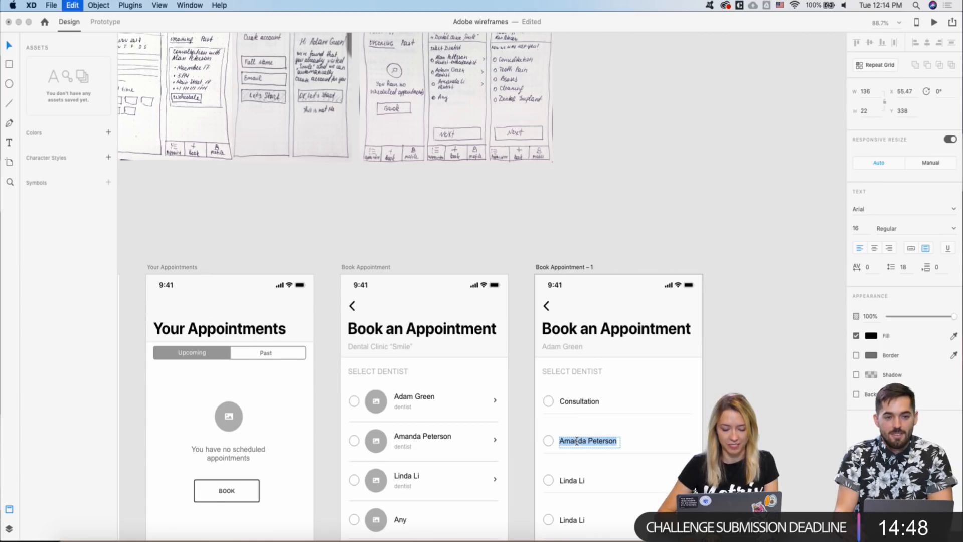
{"action": "type", "text": "T"}
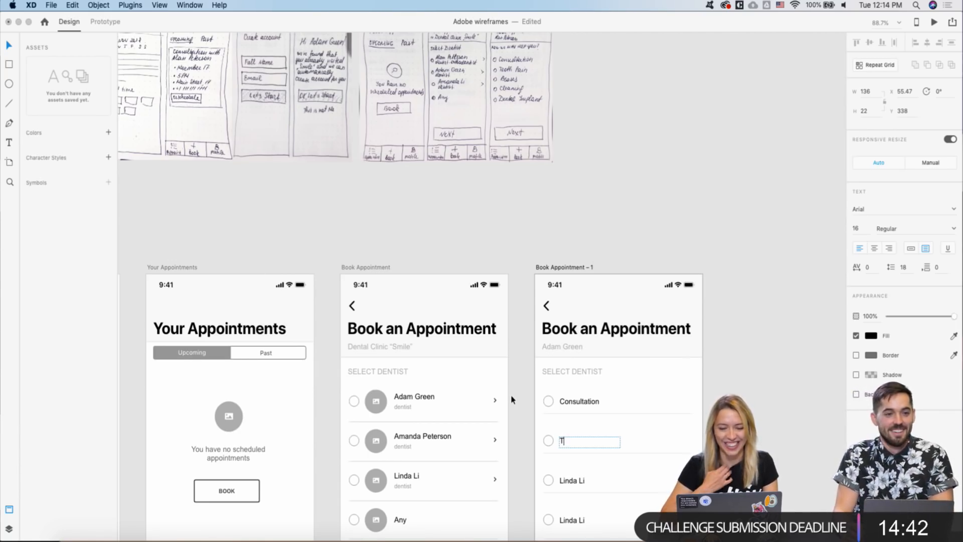
{"action": "key", "text": "Escape"}
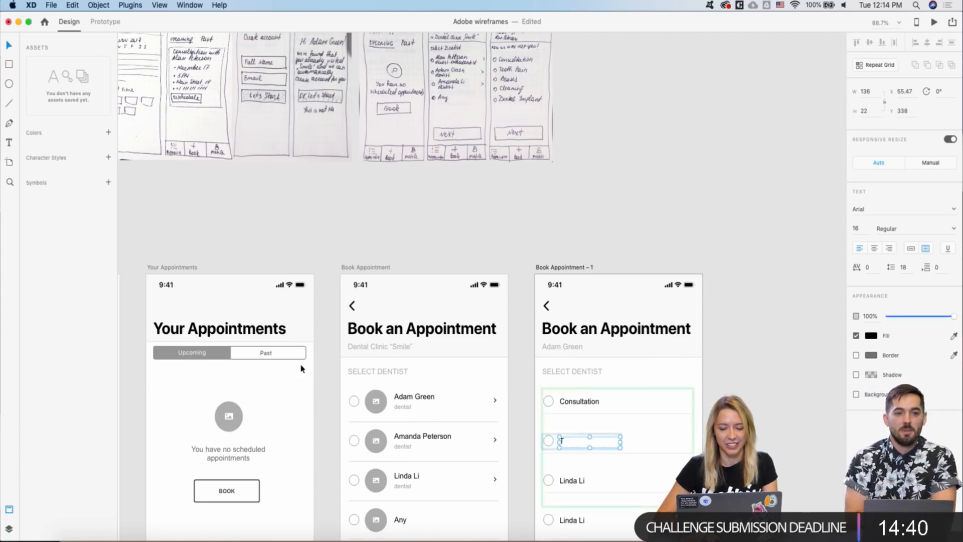
- Open the original screen's first dentist name for editing and leave it unchanged
{"action": "left_click", "coordinate": [406, 399]}
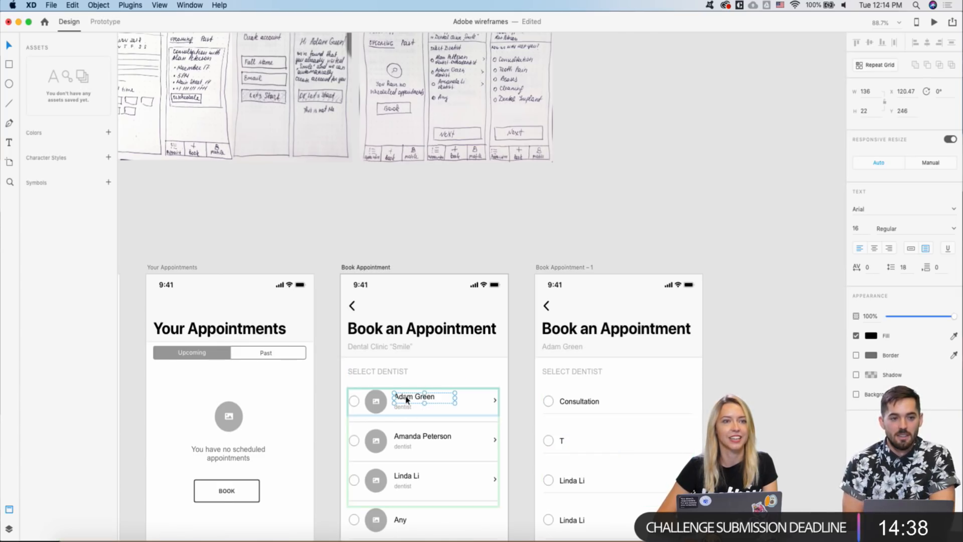
{"action": "double_click", "coordinate": [407, 399]}
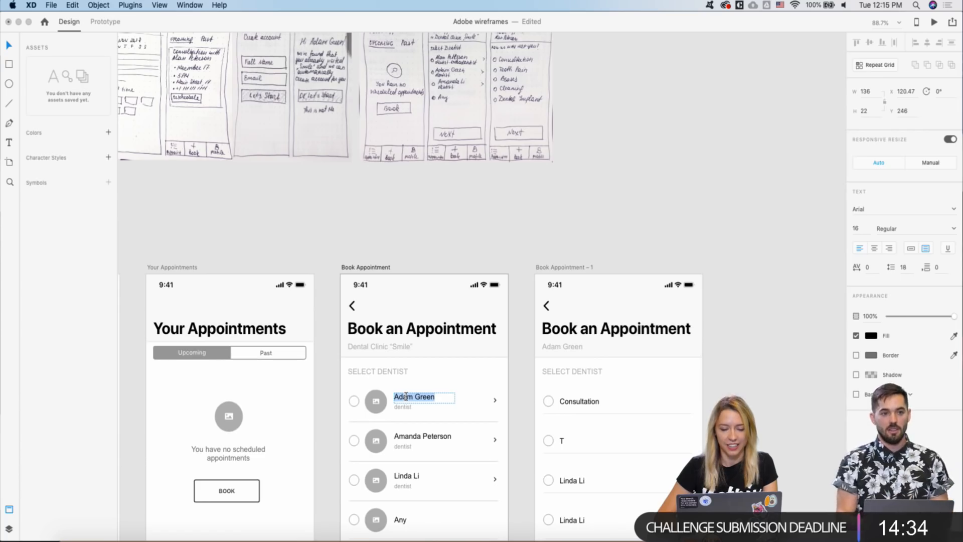
{"action": "key", "text": "Escape"}
{"action": "scroll", "coordinate": [411, 381], "scroll_direction": "right", "scroll_amount": 1}
{"action": "scroll", "coordinate": [410, 381], "scroll_direction": "down", "scroll_amount": 1}
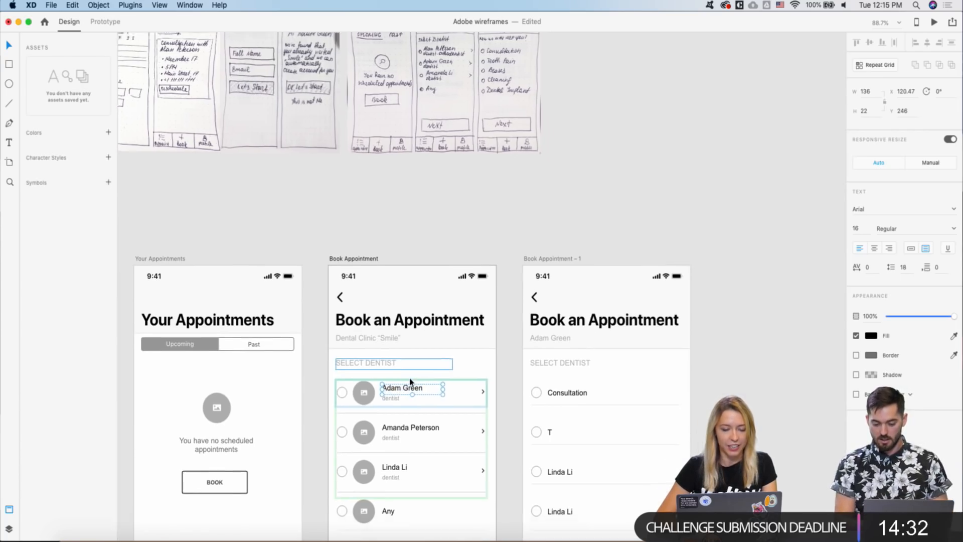
{"action": "scroll", "coordinate": [410, 381], "scroll_direction": "down", "scroll_amount": 1}
{"action": "scroll", "coordinate": [410, 381], "scroll_direction": "right", "scroll_amount": 1}
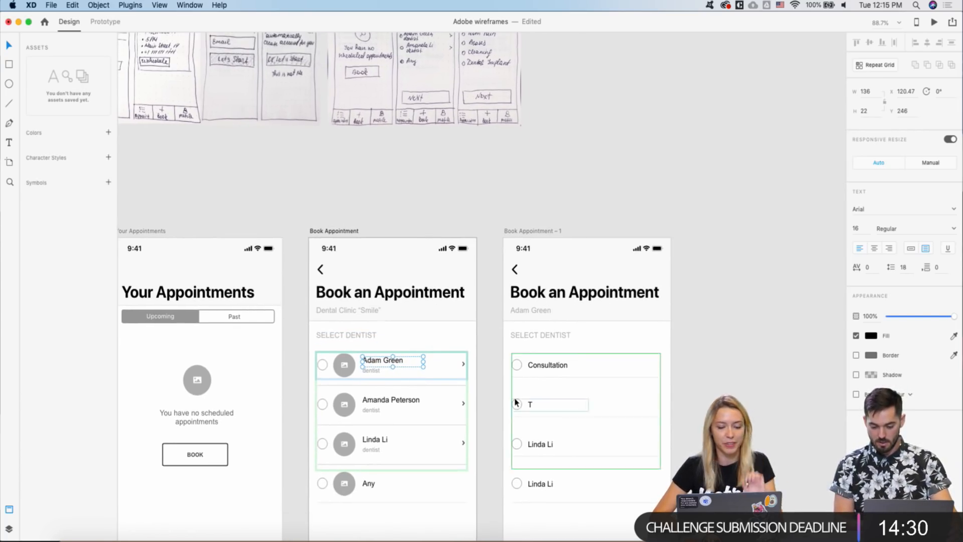
{"action": "double_click", "coordinate": [536, 366]}
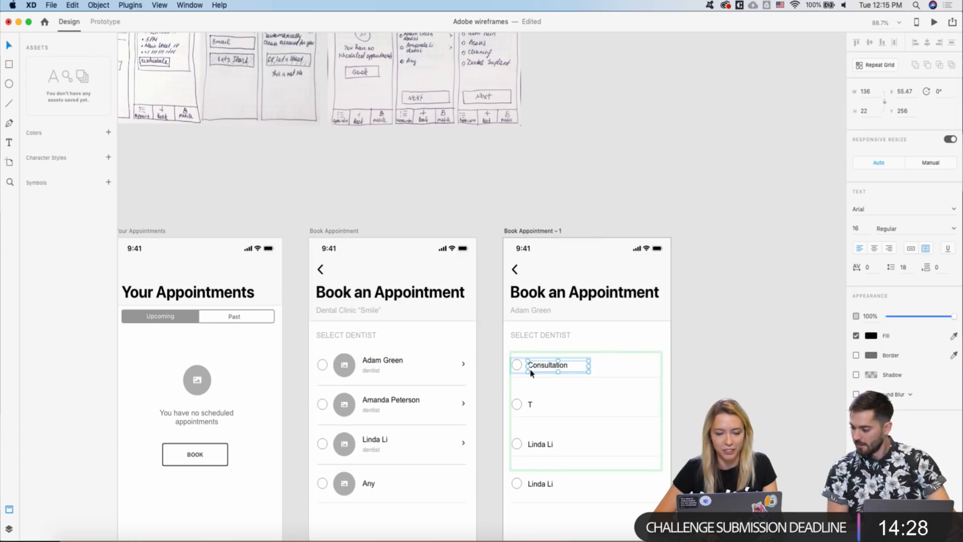
{"action": "scroll", "coordinate": [534, 366], "scroll_direction": "down", "scroll_amount": 2}
{"action": "scroll", "coordinate": [411, 375], "scroll_direction": "up", "scroll_amount": 3}
{"action": "double_click", "coordinate": [398, 358]}
{"action": "double_click", "coordinate": [398, 358]}
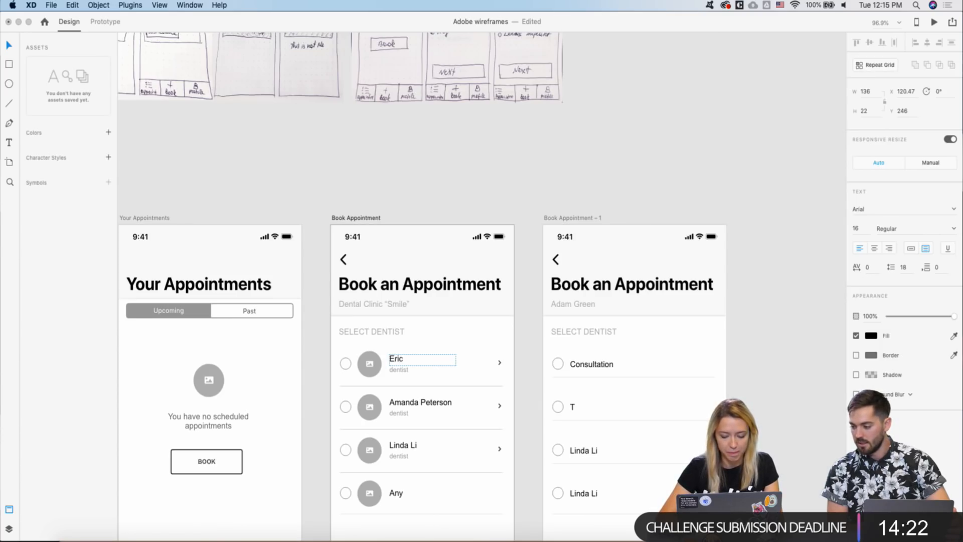
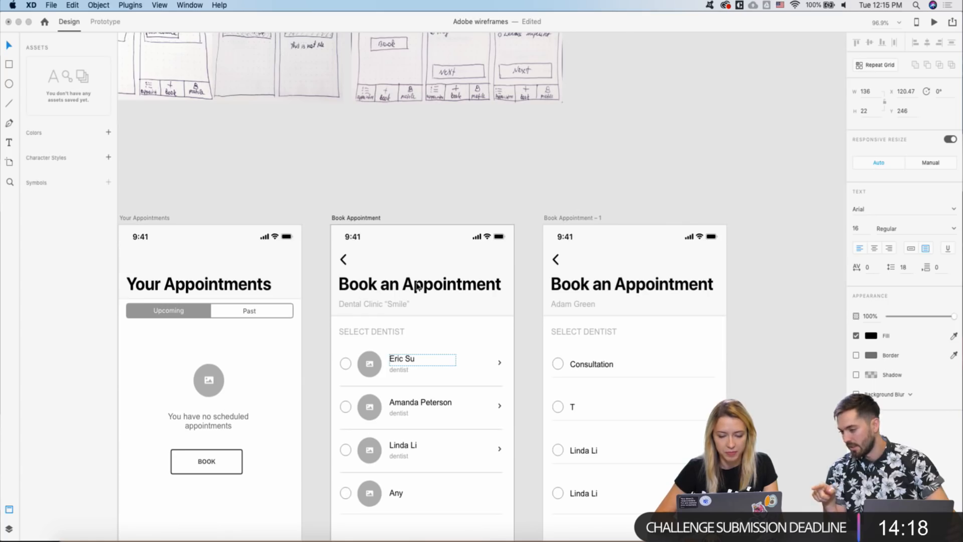
{"action": "left_click", "coordinate": [402, 360]}
{"action": "key", "text": "BackSpace"}
{"action": "type", "text": "k"}
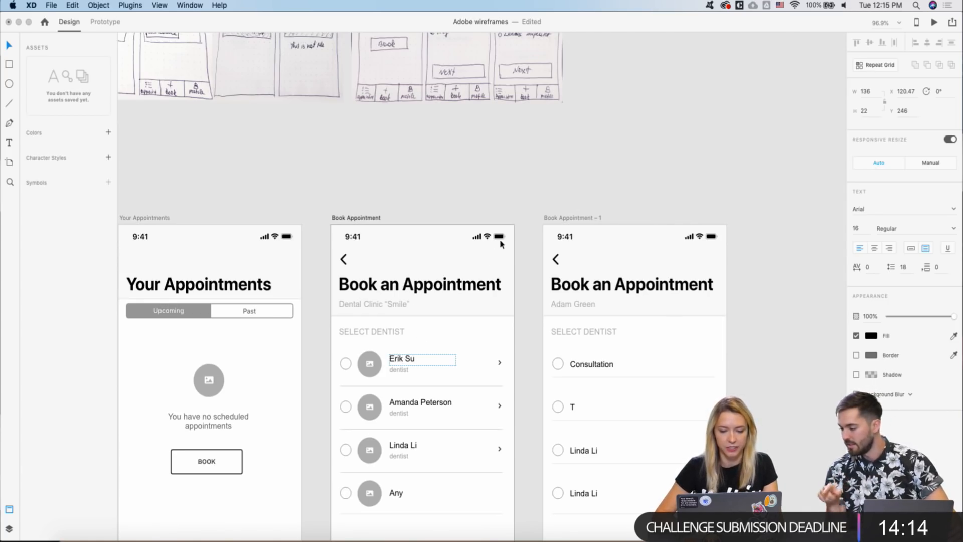
{"action": "key", "text": "BackSpace"}
{"action": "type", "text": "ck"}
{"action": "key", "text": "Escape"}
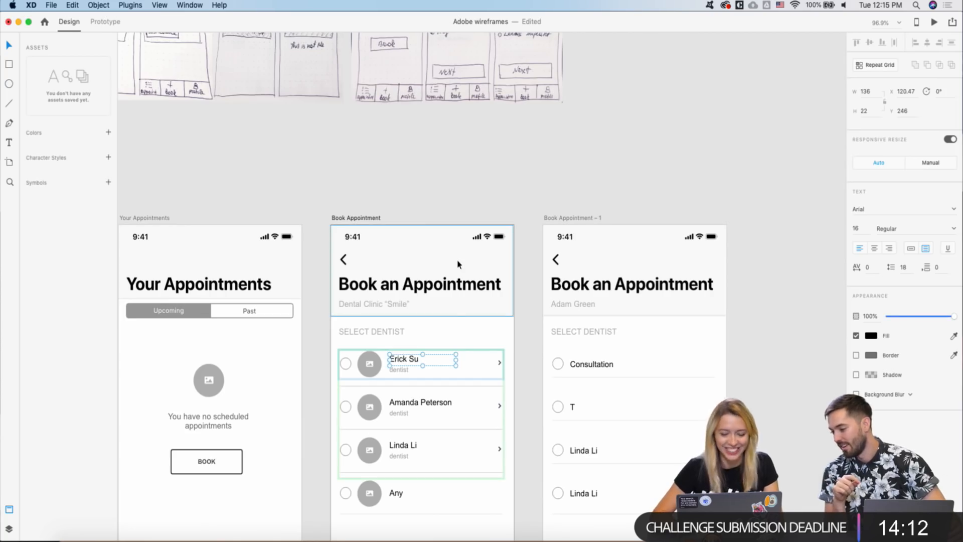
{"action": "key", "text": "Escape"}
{"action": "scroll", "coordinate": [396, 385], "scroll_direction": "down", "scroll_amount": 3}
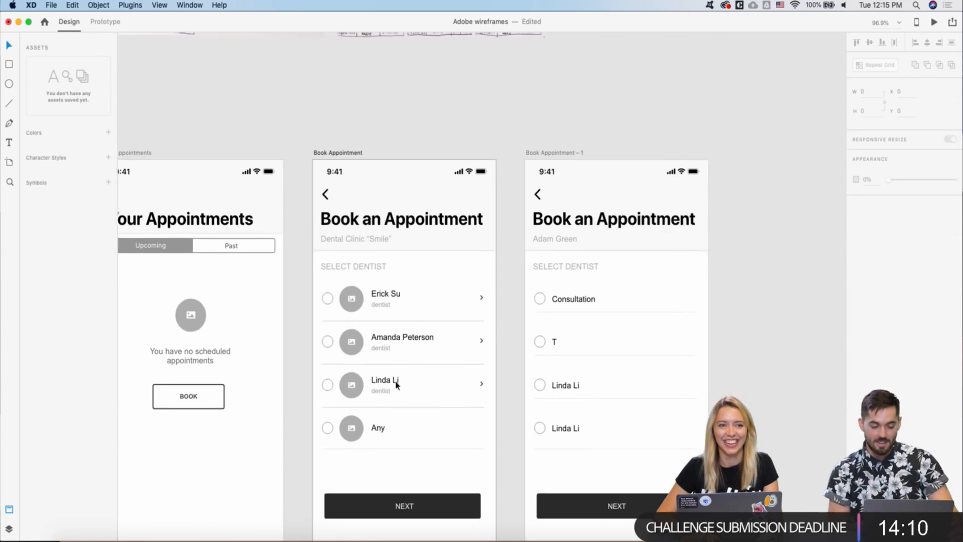
{"action": "double_click", "coordinate": [393, 337]}
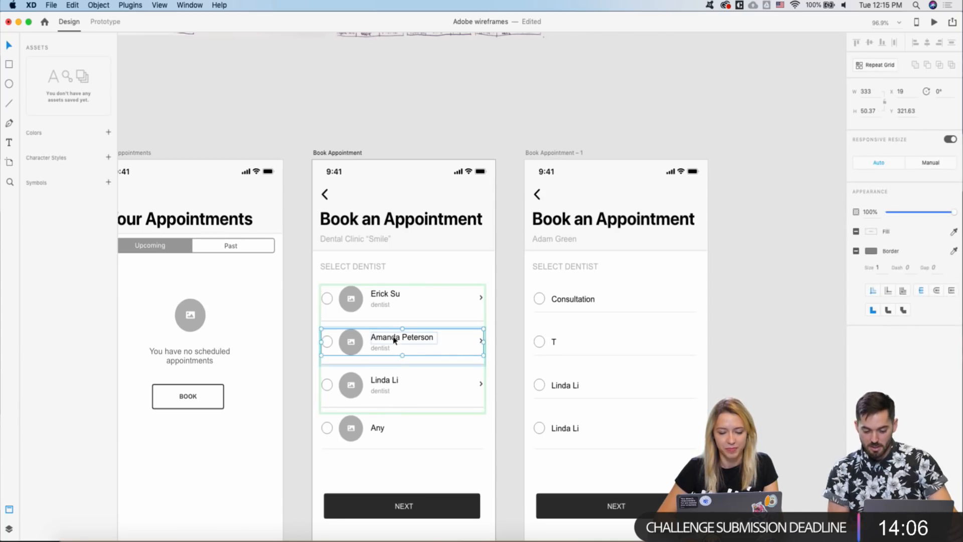
{"action": "double_click", "coordinate": [394, 337]}
{"action": "double_click", "coordinate": [393, 337]}
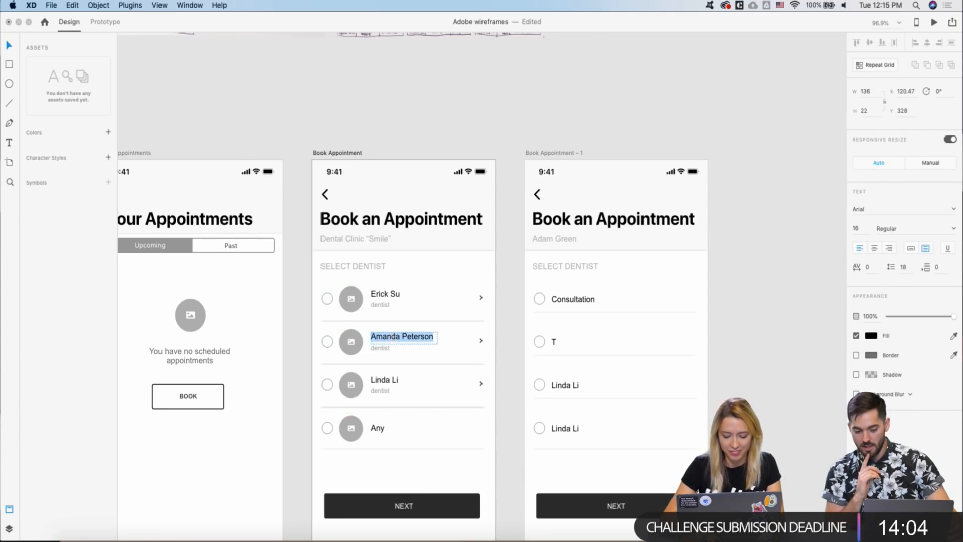
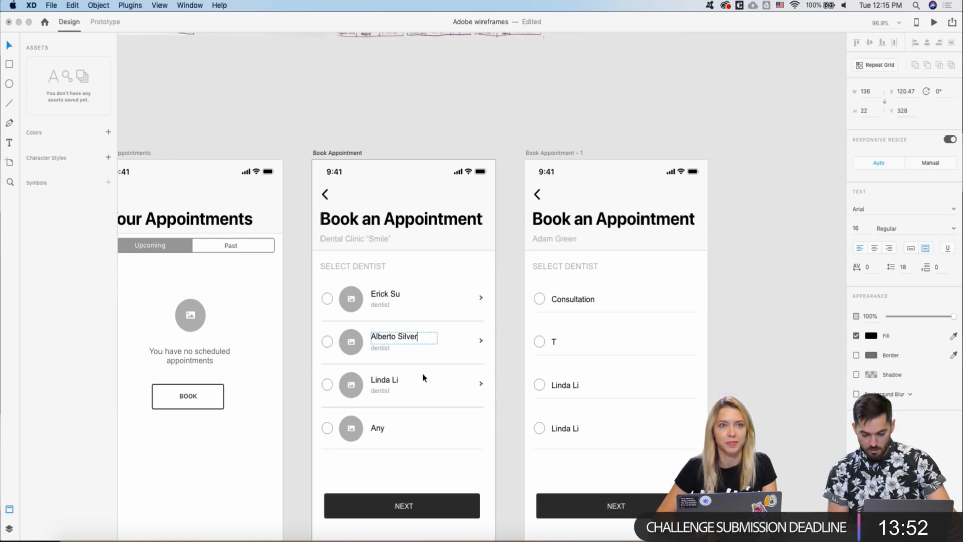
{"action": "key", "text": "Escape"}
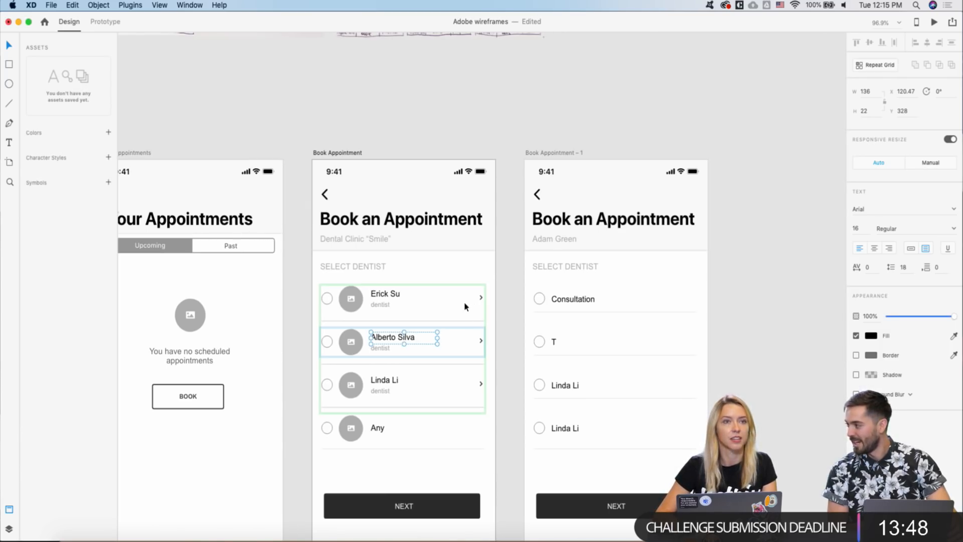
{"action": "double_click", "coordinate": [382, 380]}
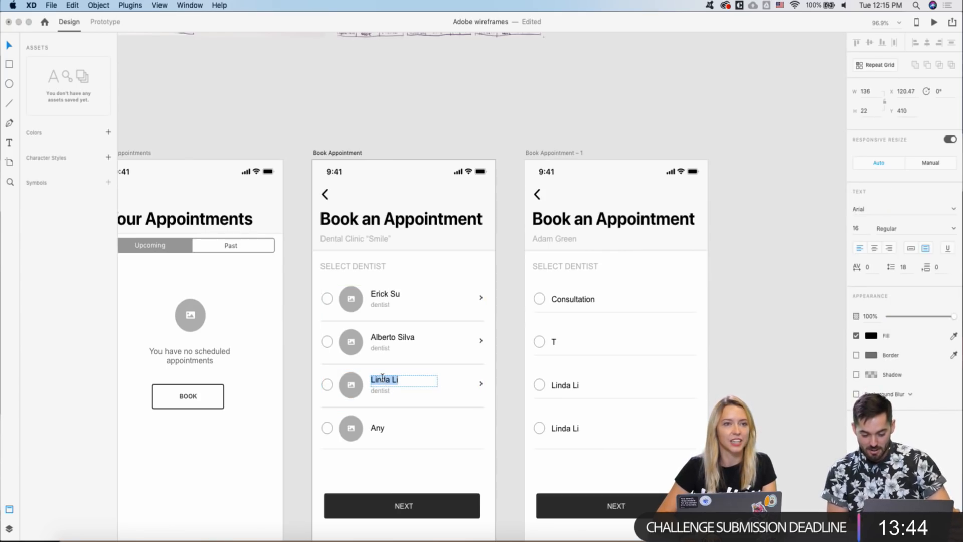
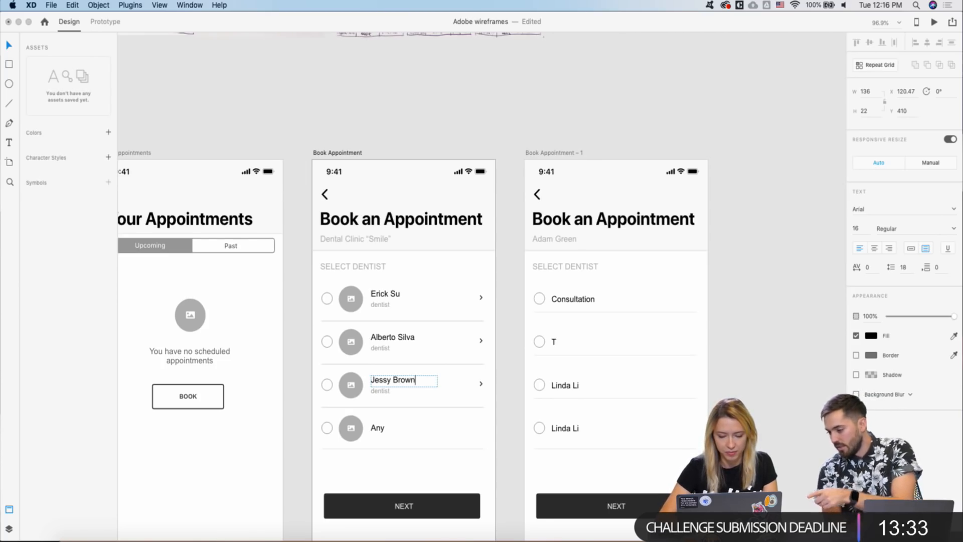
{"action": "left_click", "coordinate": [389, 380]}
{"action": "key", "text": "BackSpace"}
{"action": "type", "text": "e"}
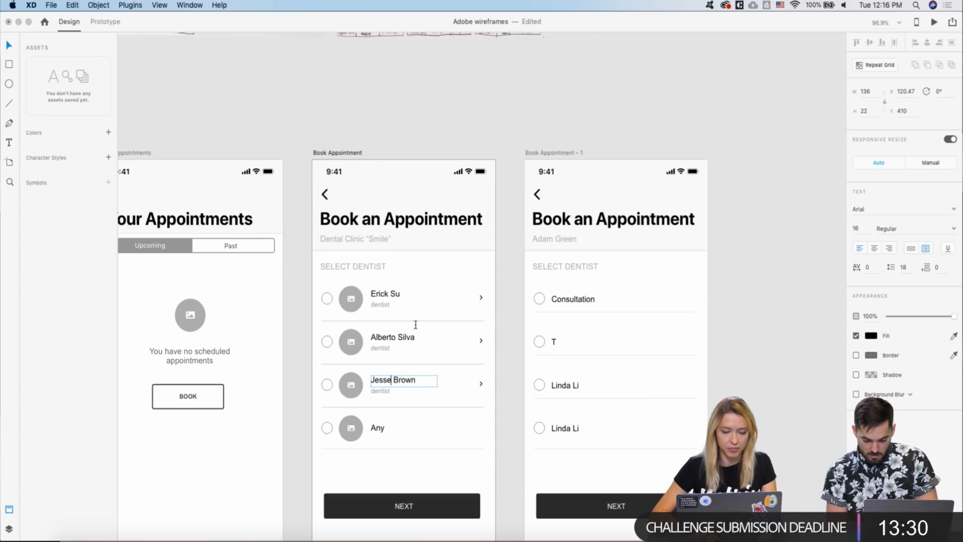
{"action": "key", "text": "Escape"}
- Select the Any option label in the fourth row of the original screen
{"action": "scroll", "coordinate": [420, 318], "scroll_direction": "down", "scroll_amount": 3}
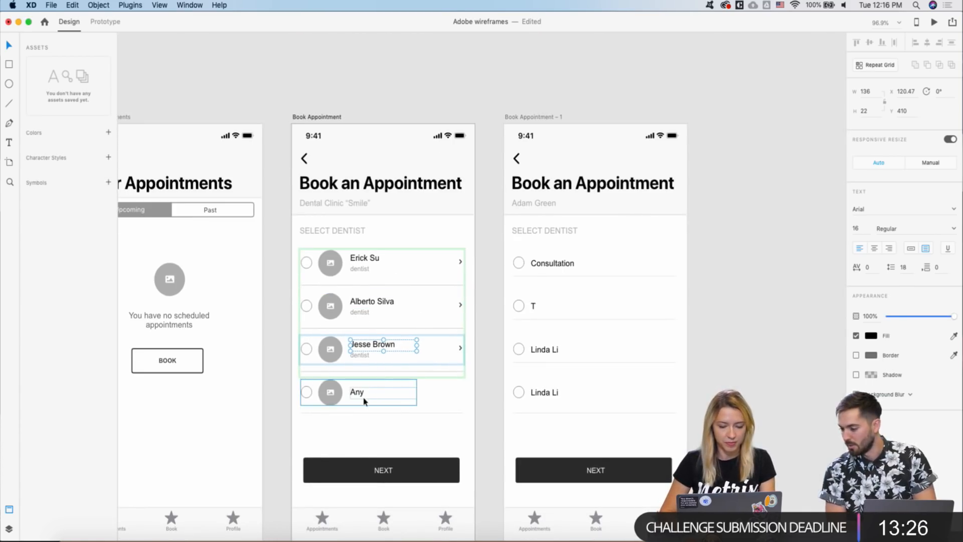
{"action": "scroll", "coordinate": [341, 452], "scroll_direction": "down", "scroll_amount": 1}
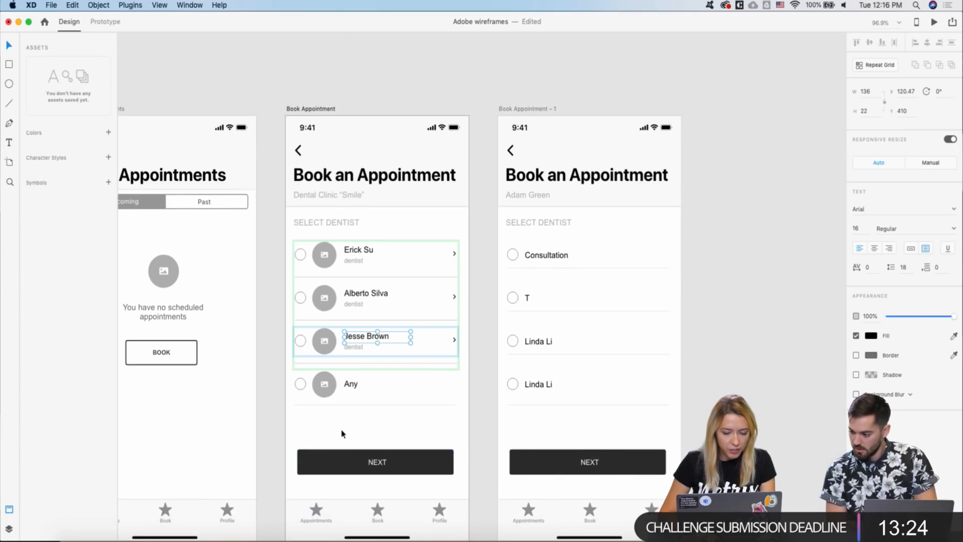
{"action": "scroll", "coordinate": [332, 411], "scroll_direction": "down", "scroll_amount": 1}
{"action": "key", "text": "Escape"}
{"action": "key", "text": "Escape"}
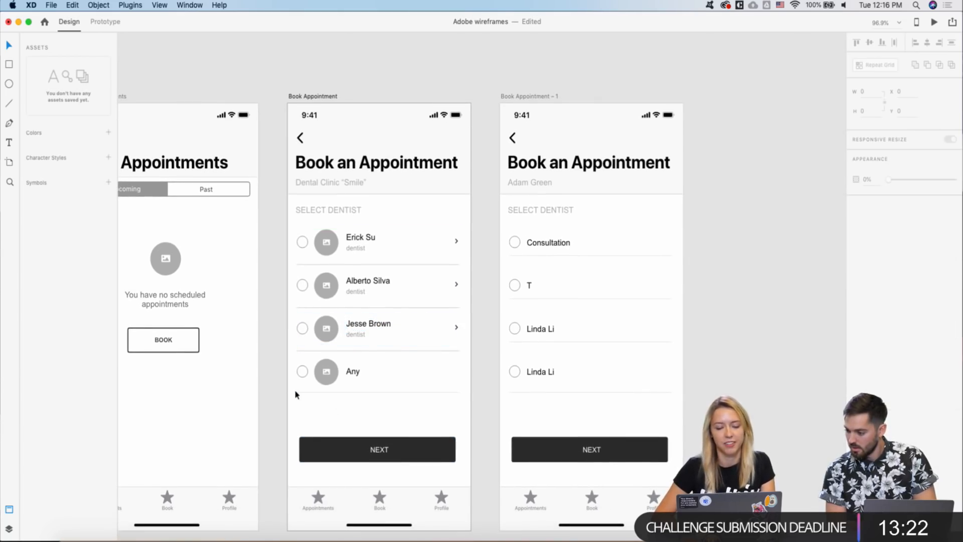
{"action": "scroll", "coordinate": [315, 394], "scroll_direction": "down", "scroll_amount": 1}
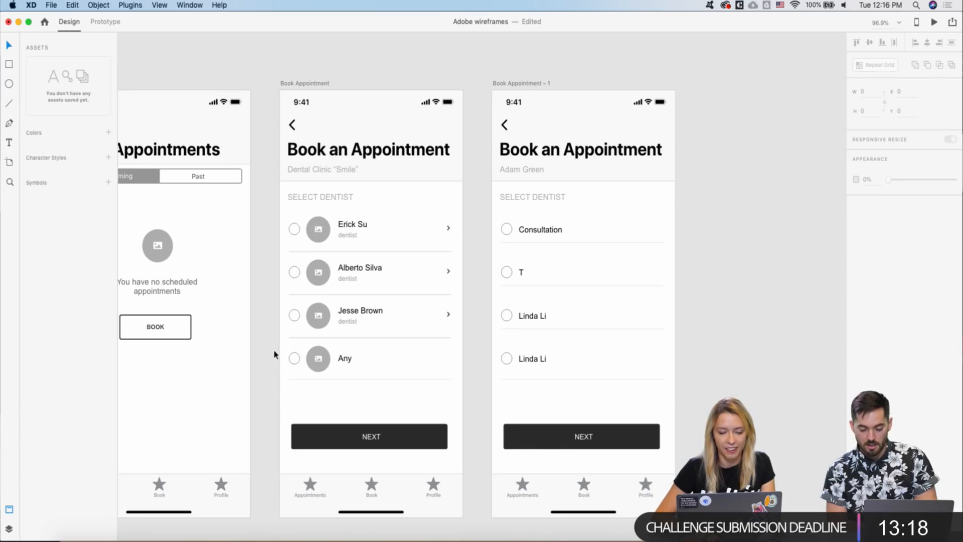
{"action": "left_click", "coordinate": [349, 356]}
{"action": "double_click", "coordinate": [350, 356]}
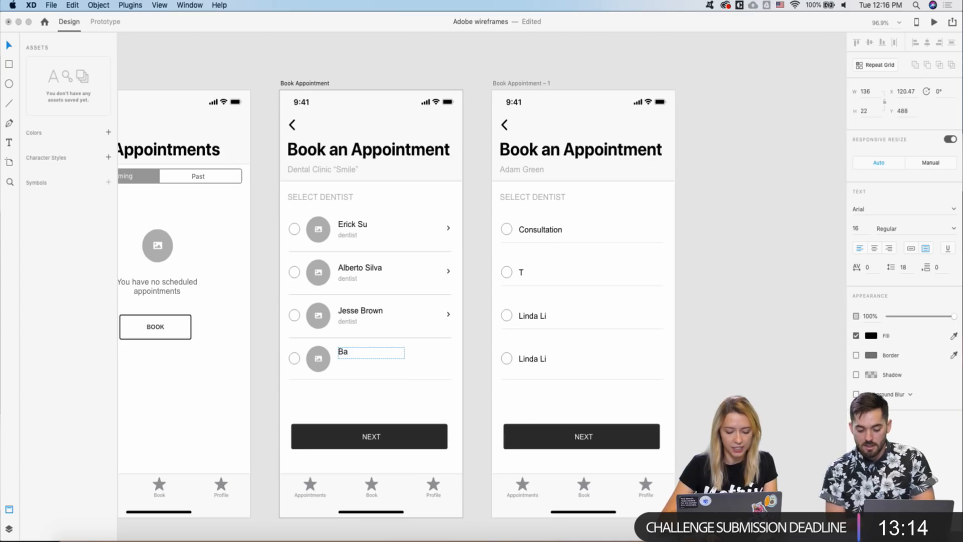
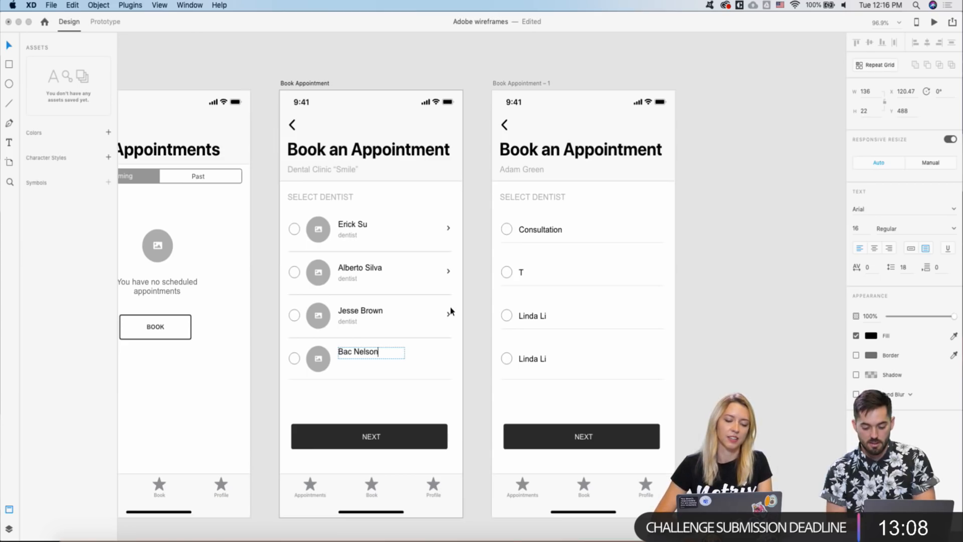
{"action": "key", "text": "Escape"}
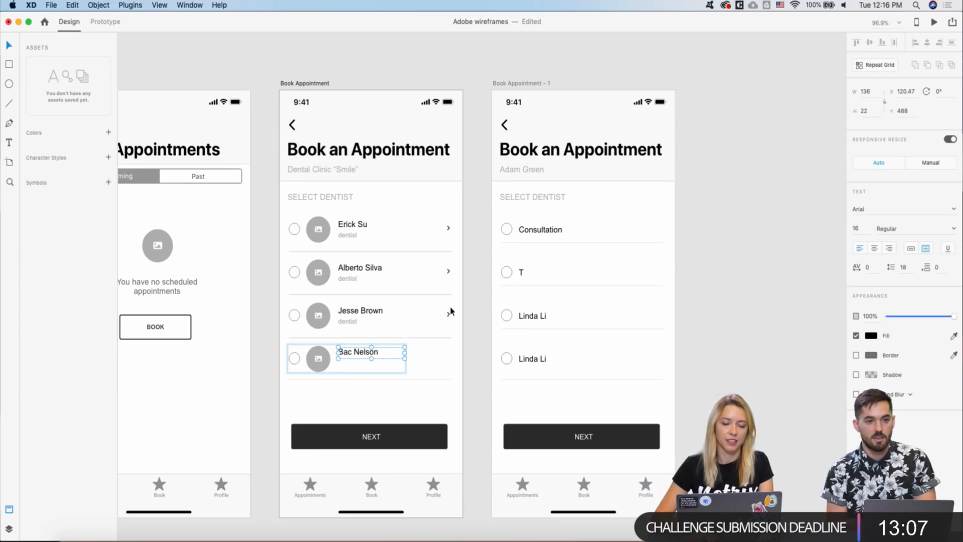
{"action": "left_click", "coordinate": [349, 325], "text": "super"}
{"action": "key", "text": "super+d"}
{"action": "left_click_drag", "start_coordinate": [350, 324], "coordinate": [349, 368]}
{"action": "key", "text": "super+z"}
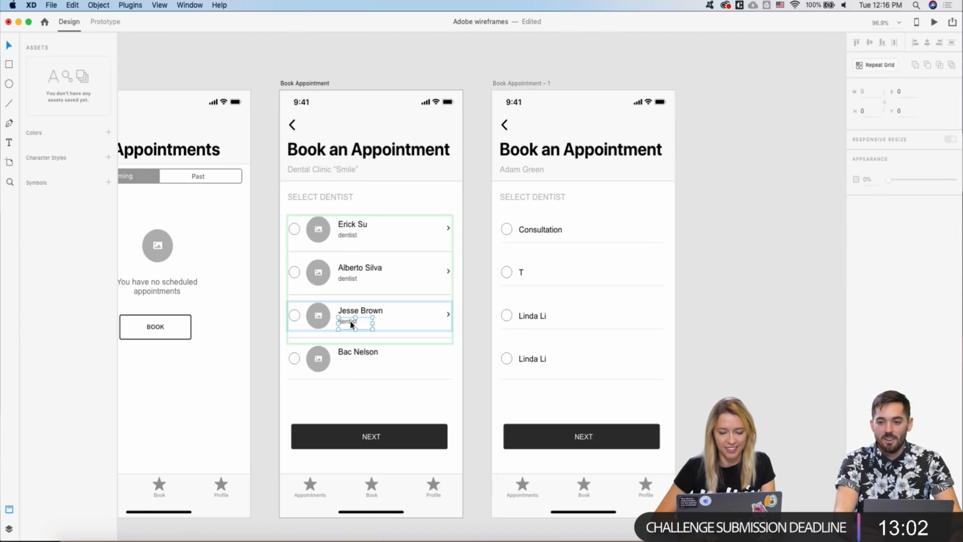
{"action": "scroll", "coordinate": [338, 398], "scroll_direction": "up", "scroll_amount": 5}
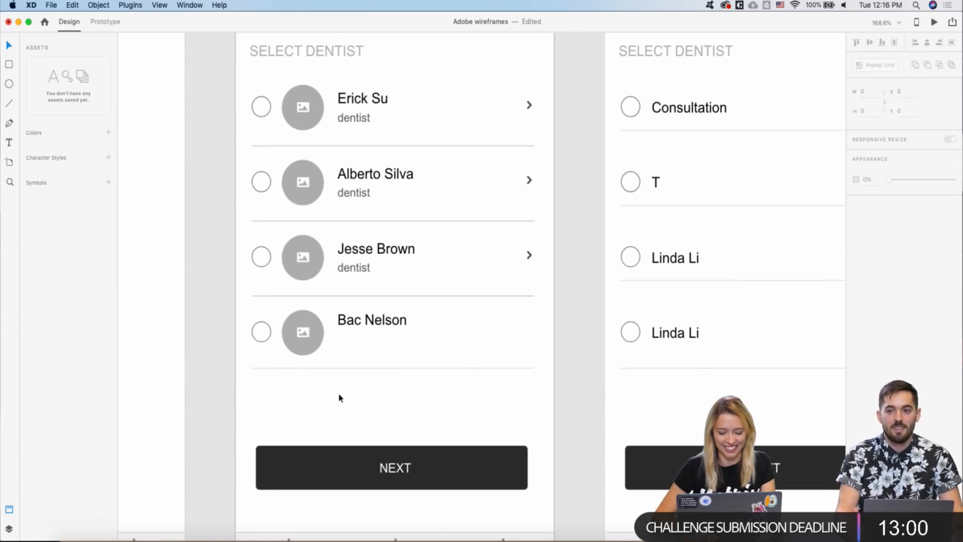
{"action": "key", "text": "shift+Down"}
{"action": "key", "text": "shift+Down"}
{"action": "key", "text": "shift+Down"}
{"action": "key", "text": "shift+Down"}
{"action": "key", "text": "shift+Down"}
{"action": "key", "text": "shift+Down"}
{"action": "key", "text": "shift+Down"}
{"action": "key", "text": "shift+Down"}
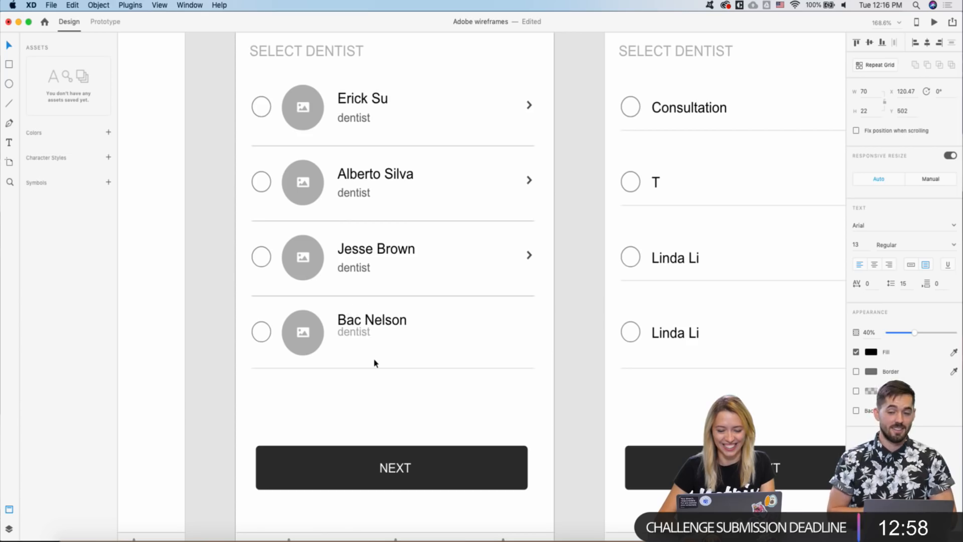
{"action": "key", "text": "Up"}
{"action": "key", "text": "Up"}
{"action": "key", "text": "Up"}
{"action": "key", "text": "Up"}
{"action": "scroll", "coordinate": [373, 362], "scroll_direction": "down", "scroll_amount": 5}
{"action": "scroll", "coordinate": [401, 341], "scroll_direction": "right", "scroll_amount": 4}
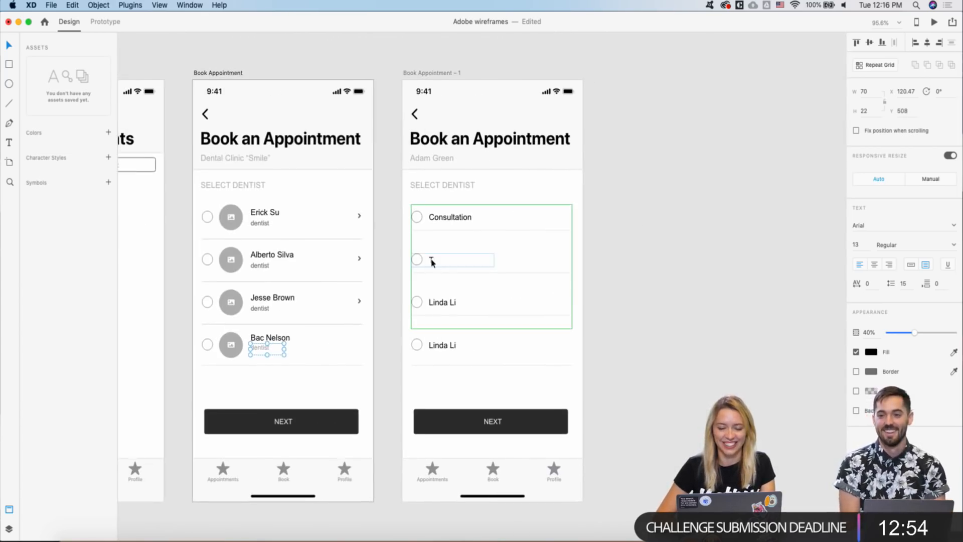
{"action": "scroll", "coordinate": [430, 260], "scroll_direction": "up", "scroll_amount": 4}
{"action": "scroll", "coordinate": [431, 263], "scroll_direction": "down", "scroll_amount": 2}
{"action": "left_click", "coordinate": [451, 312]}
{"action": "mouse_move", "coordinate": [451, 314]}
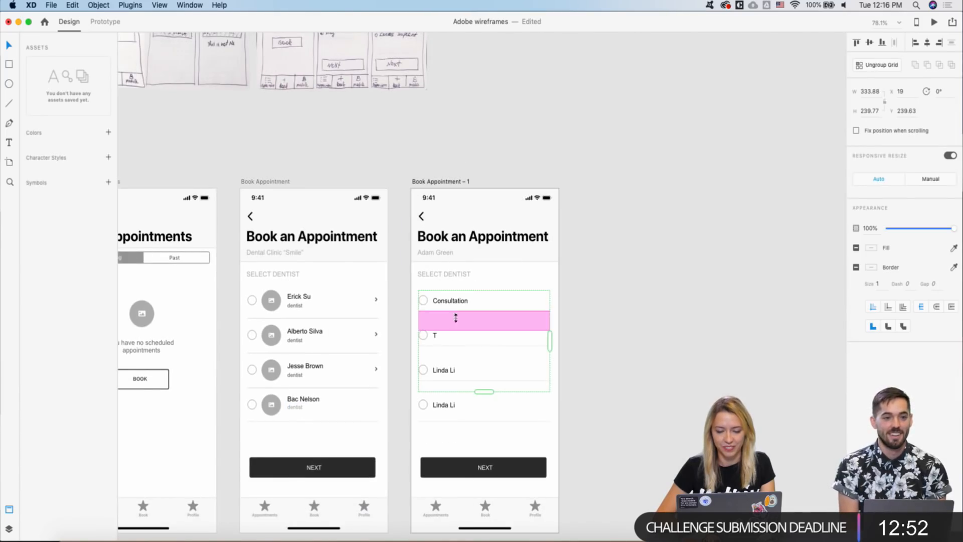
{"action": "left_click_drag", "start_coordinate": [467, 325], "coordinate": [467, 318]}
{"action": "left_click", "coordinate": [408, 339]}
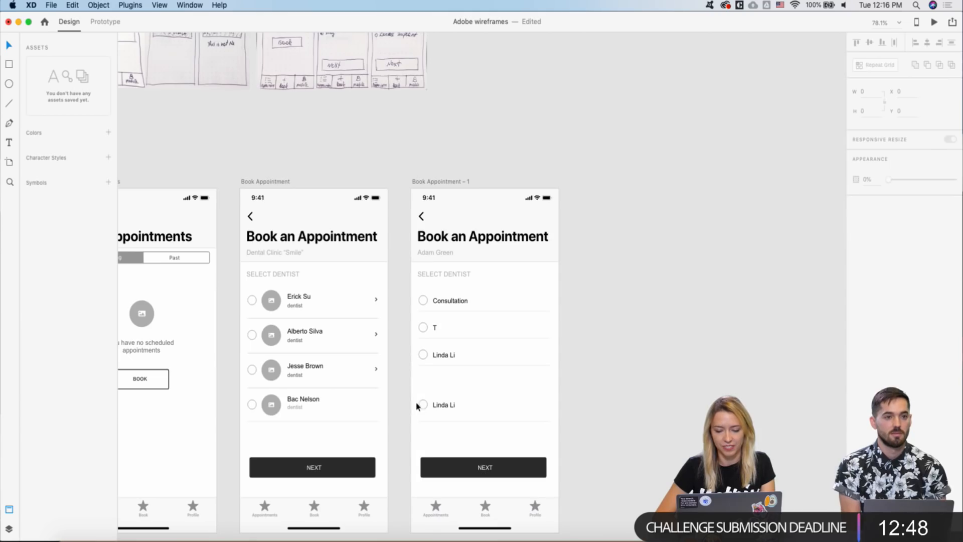
{"action": "left_click_drag", "start_coordinate": [415, 398], "coordinate": [458, 439]}
{"action": "key", "text": "Delete"}
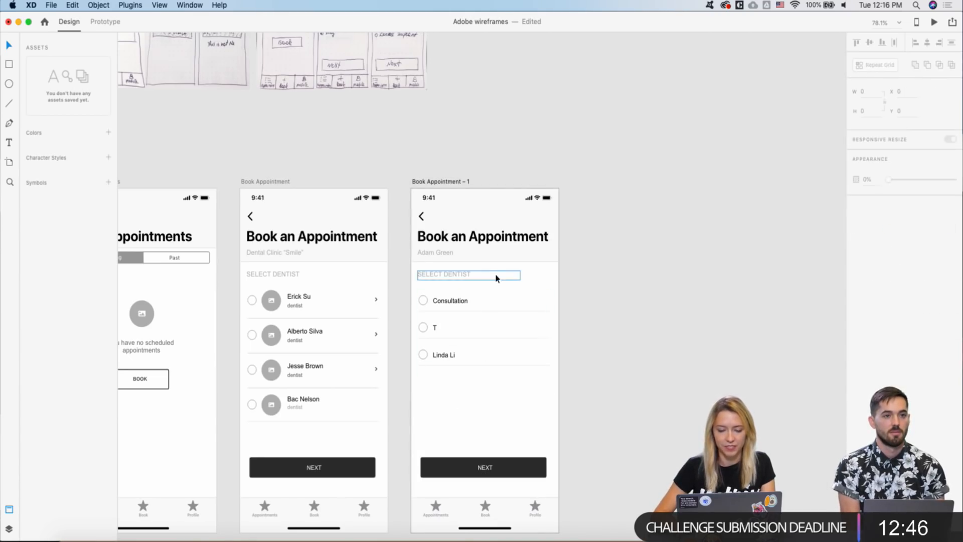
{"action": "left_click", "coordinate": [460, 314]}
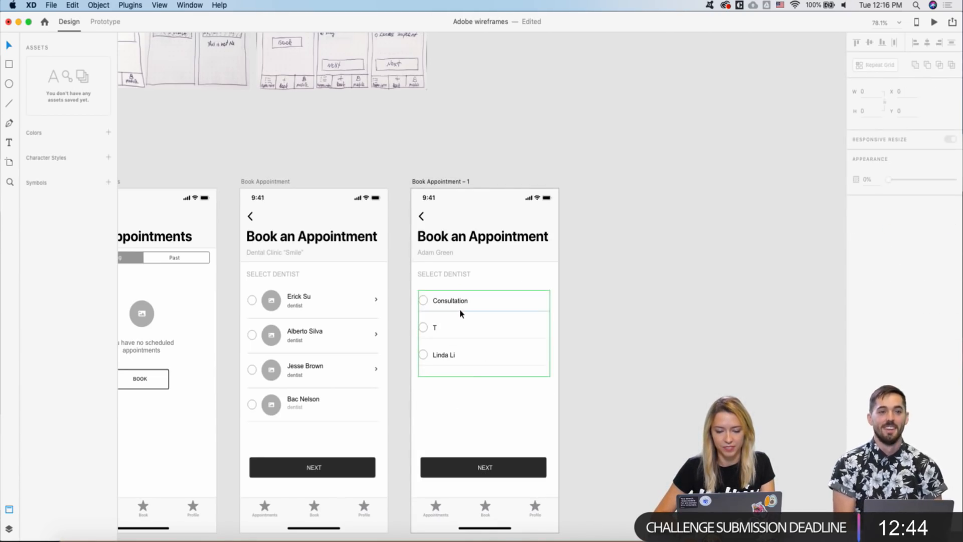
{"action": "left_click_drag", "start_coordinate": [458, 324], "coordinate": [458, 316]}
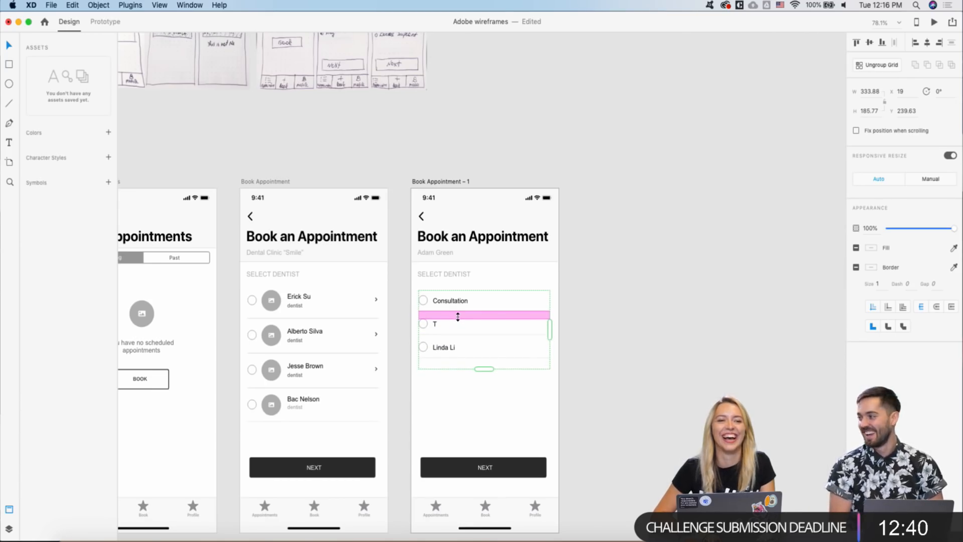
{"action": "left_click", "coordinate": [460, 365]}
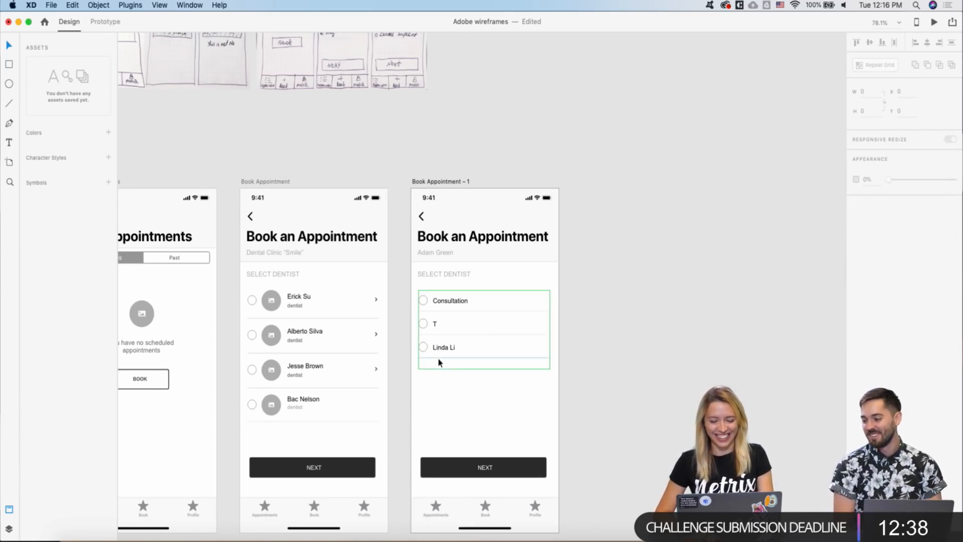
{"action": "right_click", "coordinate": [436, 362]}
{"action": "left_click", "coordinate": [421, 377]}
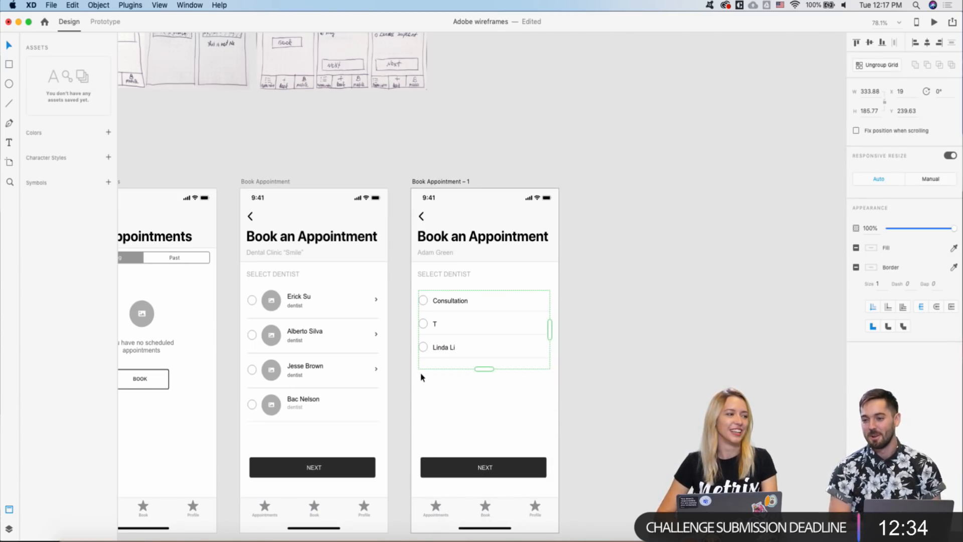
{"action": "scroll", "coordinate": [431, 282], "scroll_direction": "up", "scroll_amount": 3}
{"action": "scroll", "coordinate": [432, 281], "scroll_direction": "down", "scroll_amount": 5}
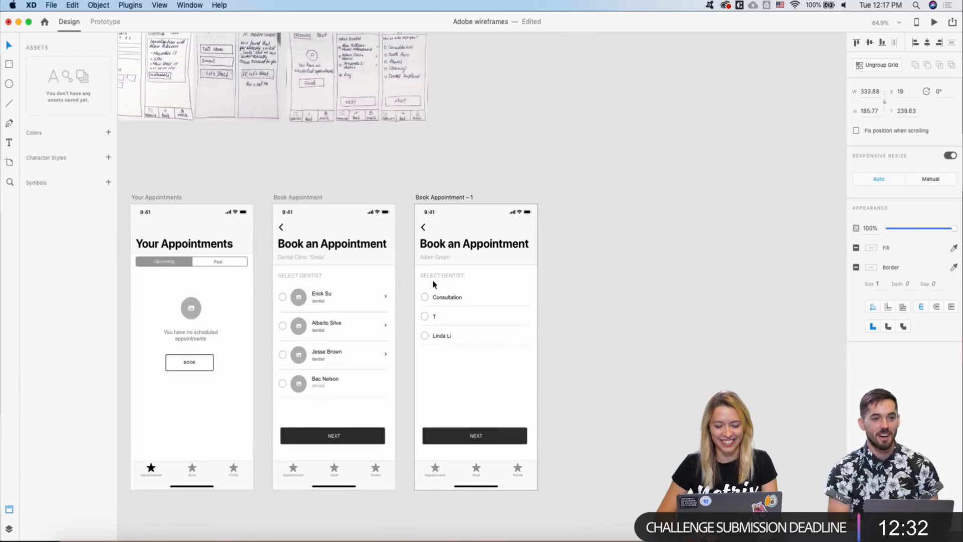
{"action": "scroll", "coordinate": [391, 180], "scroll_direction": "up", "scroll_amount": 3}
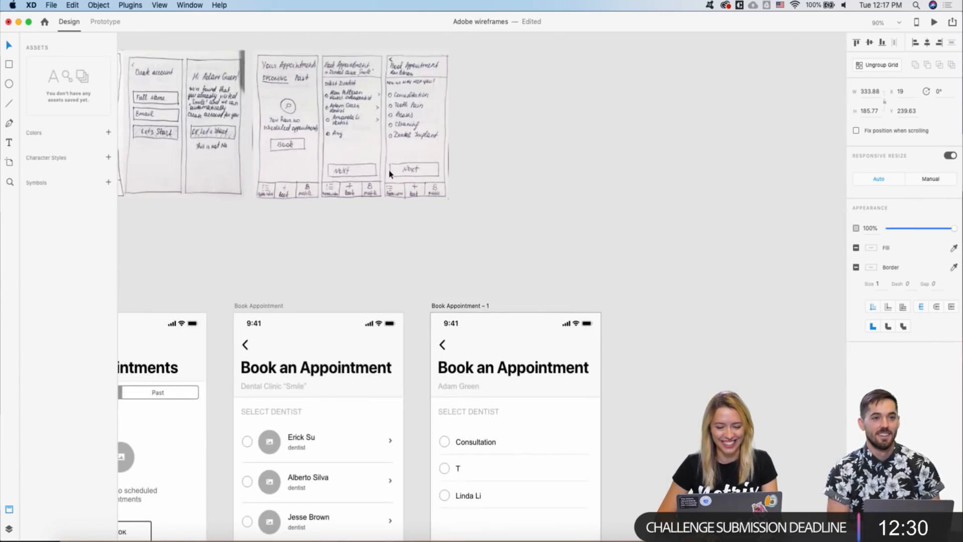
{"action": "scroll", "coordinate": [423, 285], "scroll_direction": "down", "scroll_amount": 5}
{"action": "double_click", "coordinate": [453, 345]}
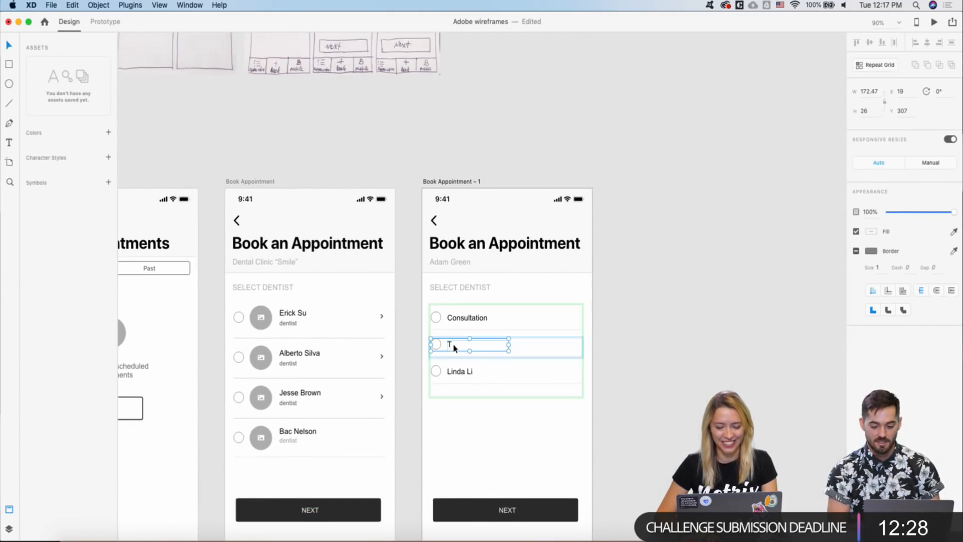
{"action": "double_click", "coordinate": [452, 344]}
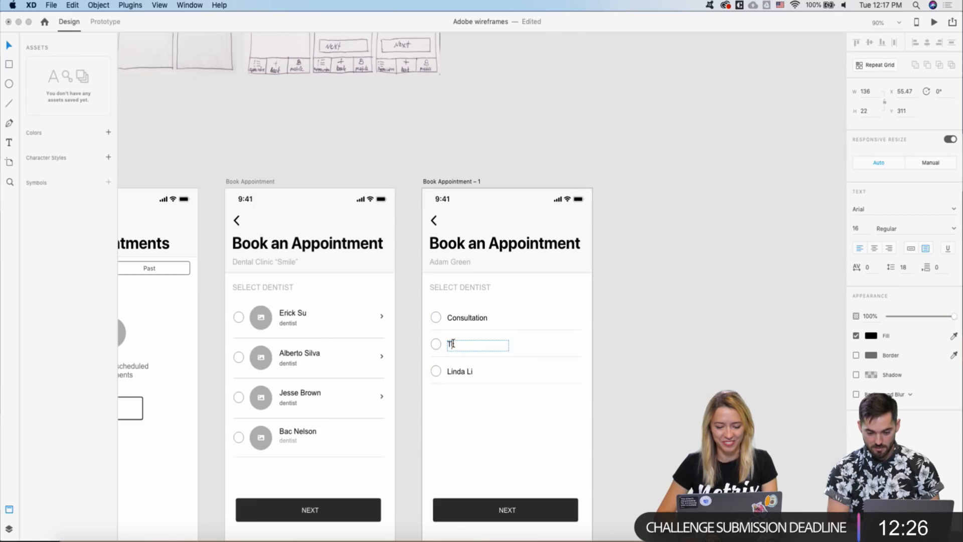
{"action": "type", "text": "Teeth Pain"}
{"action": "key", "text": "Escape"}
{"action": "scroll", "coordinate": [481, 269], "scroll_direction": "down", "scroll_amount": 3}
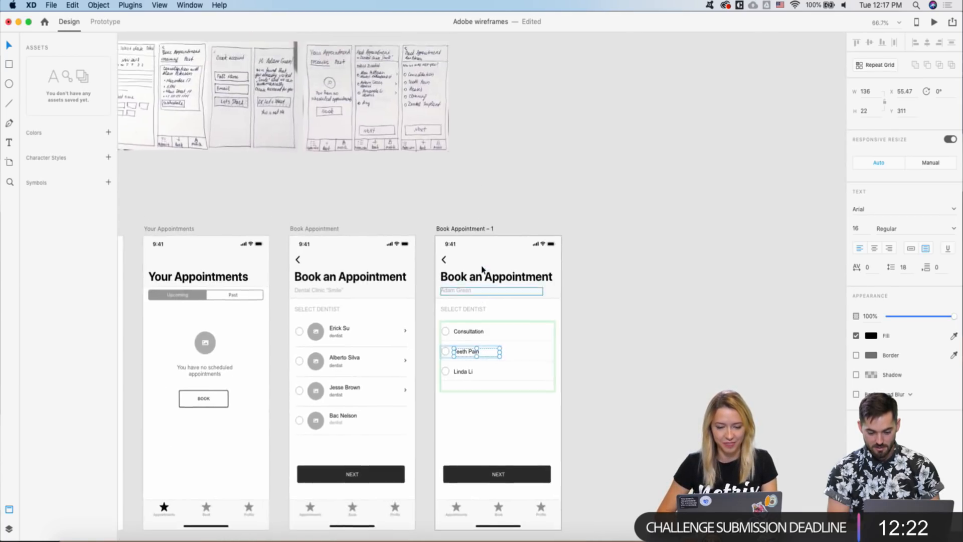
{"action": "left_click", "coordinate": [466, 373]}
{"action": "double_click", "coordinate": [465, 374]}
{"action": "type", "text": "Brases"}
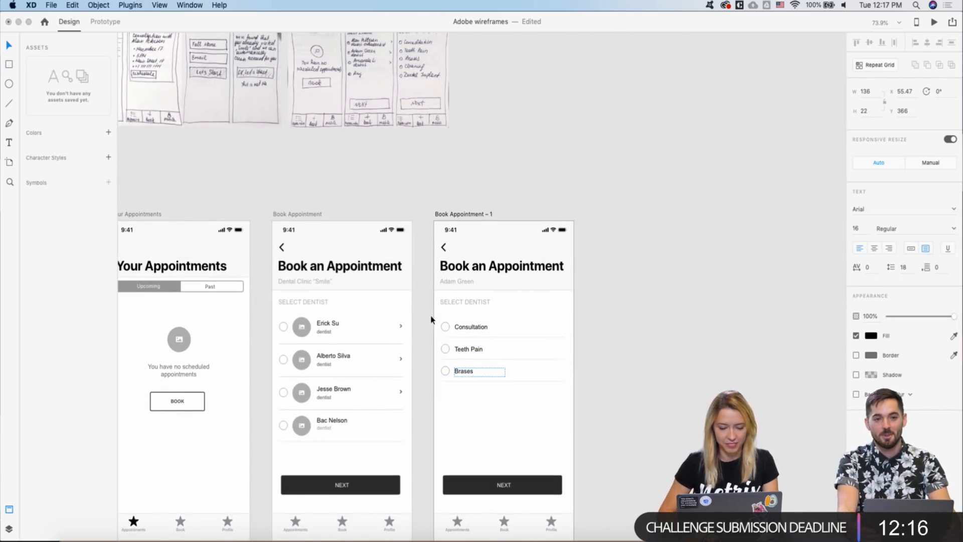
{"action": "key", "text": "Escape"}
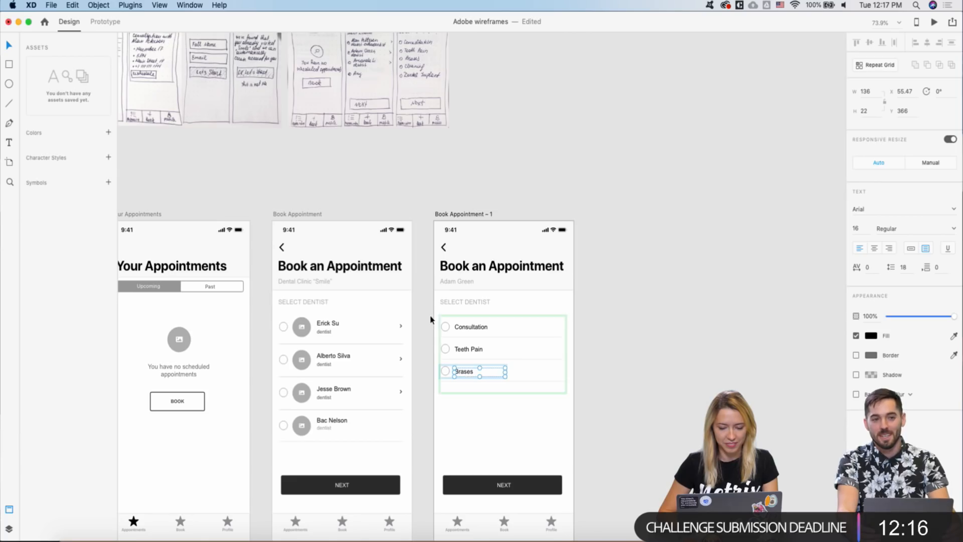
- Extend the service repeat grid to five rows
{"action": "scroll", "coordinate": [424, 386], "scroll_direction": "right", "scroll_amount": 1}
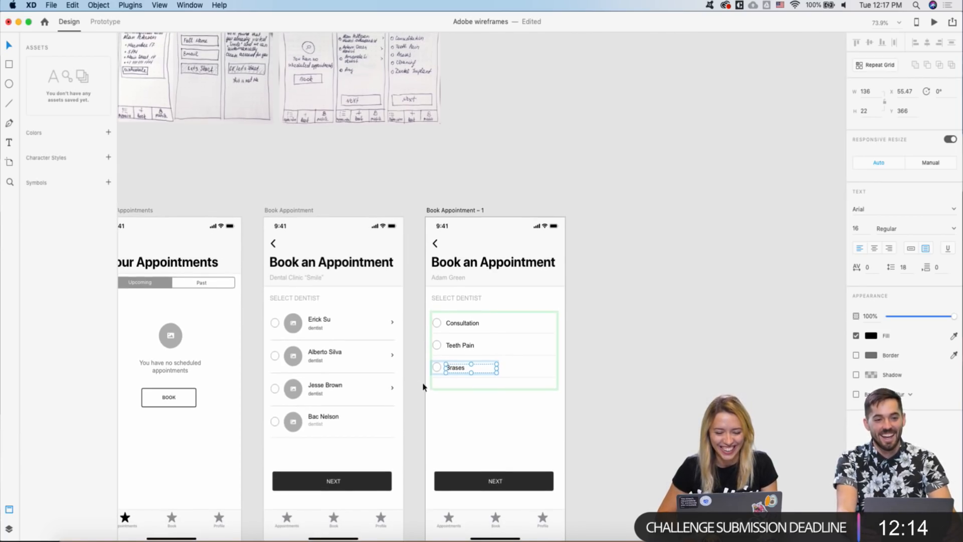
{"action": "key", "text": "Escape"}
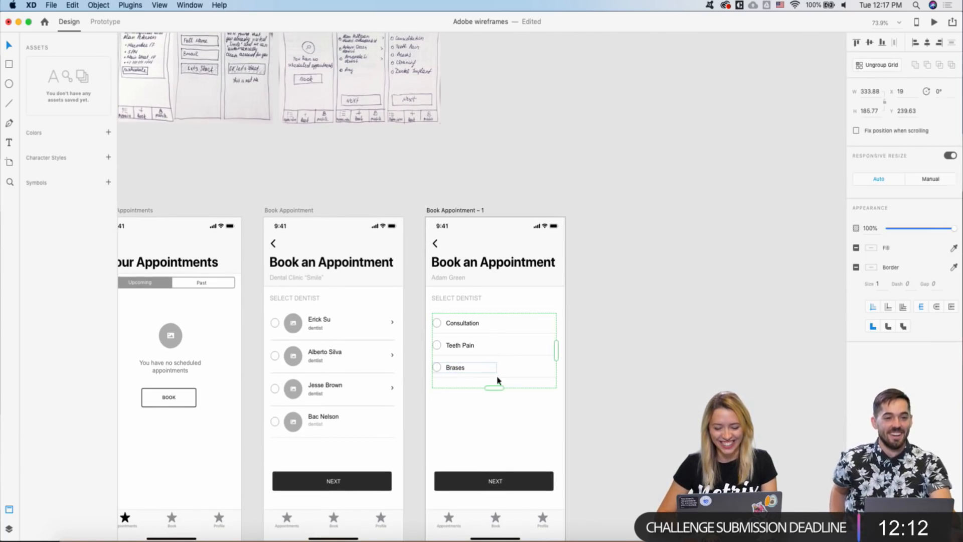
{"action": "left_click_drag", "start_coordinate": [495, 389], "coordinate": [483, 423]}
{"action": "left_click", "coordinate": [400, 406]}
{"action": "scroll", "coordinate": [399, 405], "scroll_direction": "down", "scroll_amount": 1}
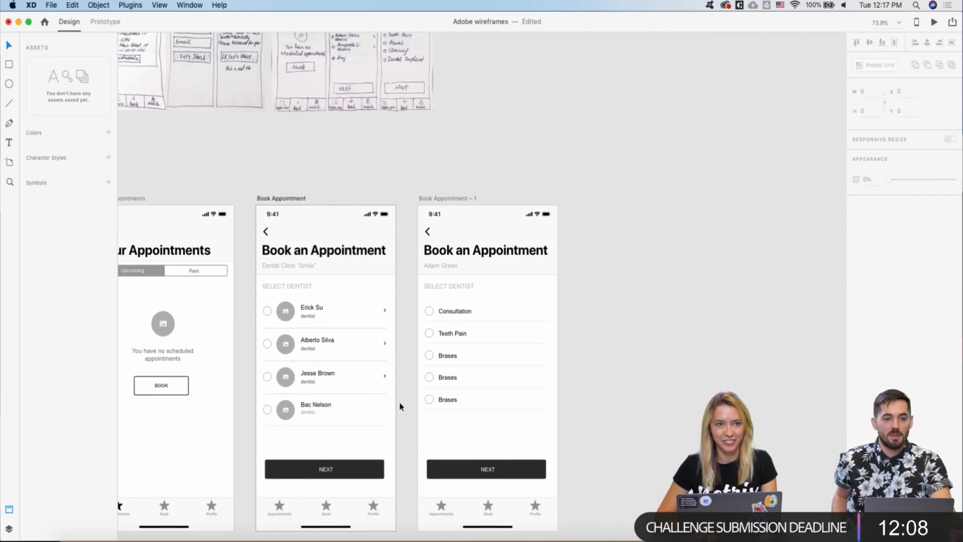
{"action": "scroll", "coordinate": [400, 405], "scroll_direction": "down", "scroll_amount": 2}
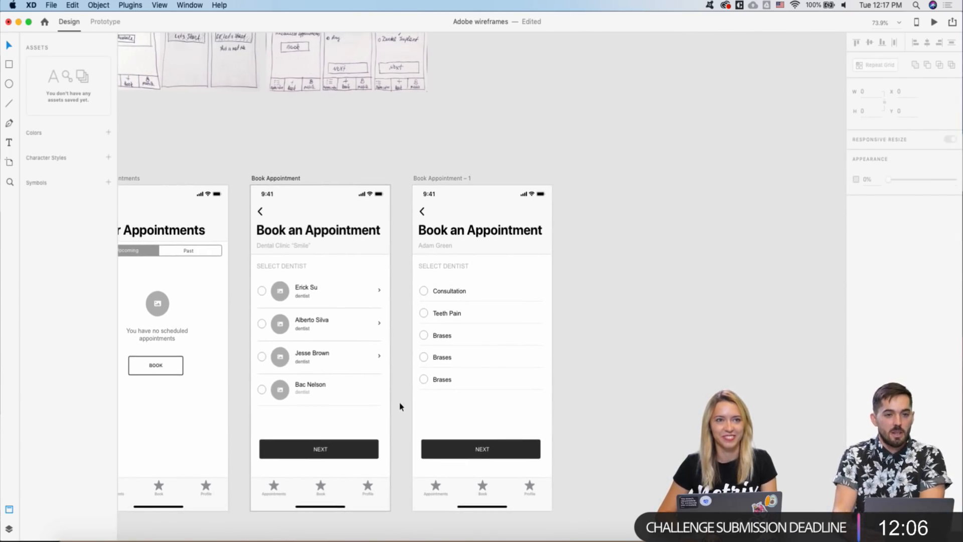
{"action": "scroll", "coordinate": [423, 346], "scroll_direction": "up", "scroll_amount": 2}
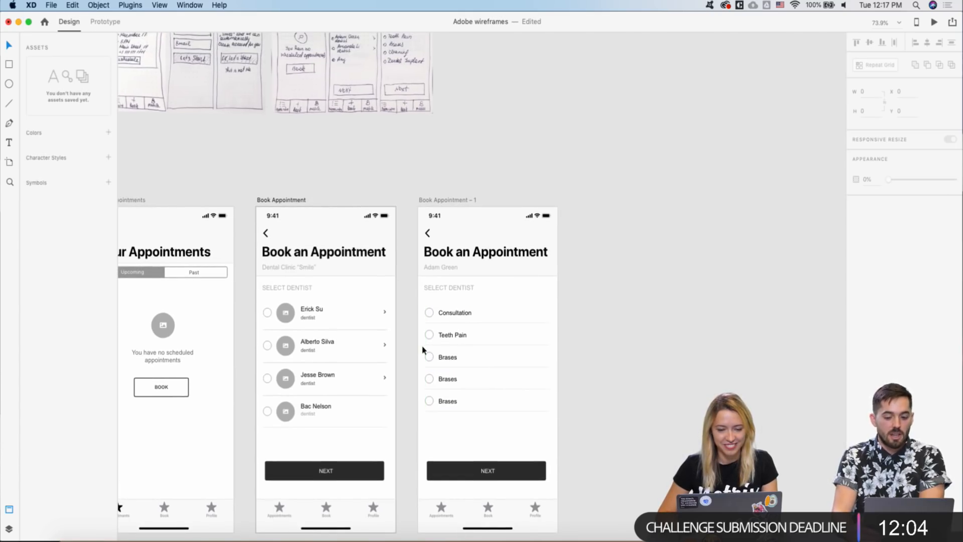
{"action": "scroll", "coordinate": [426, 353], "scroll_direction": "up", "scroll_amount": 2}
- Label the fourth service row 'Cleaning'
{"action": "double_click", "coordinate": [447, 381]}
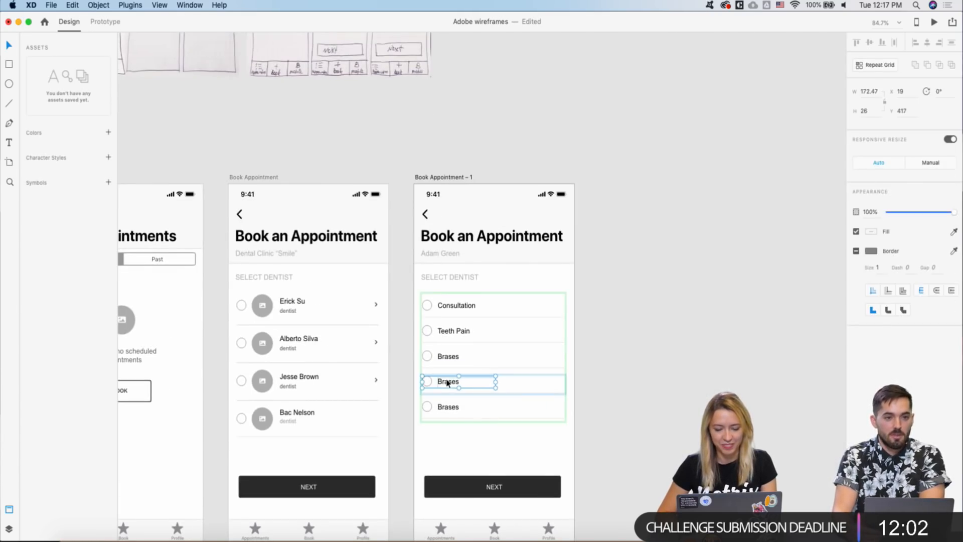
{"action": "double_click", "coordinate": [447, 381]}
{"action": "type", "text": "Cleanin"}
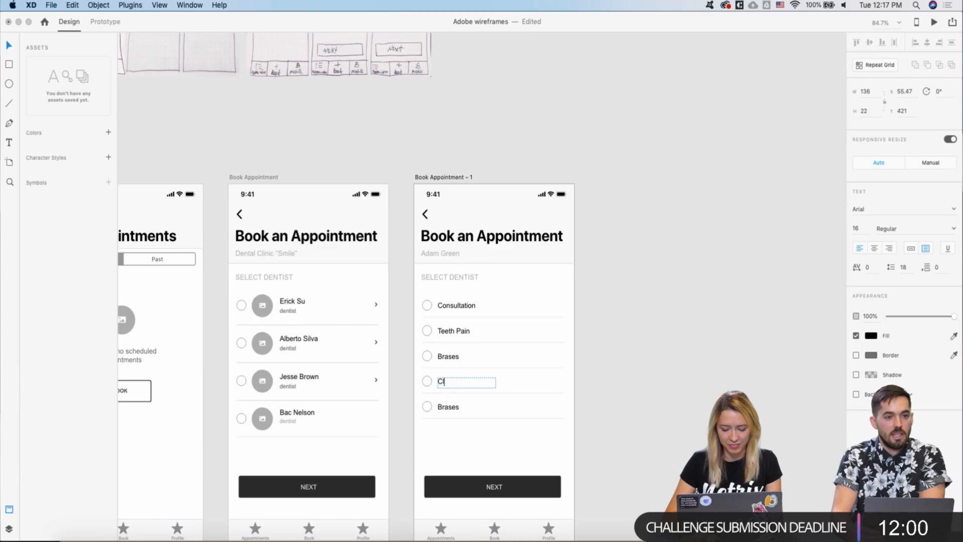
{"action": "key", "text": "Escape"}
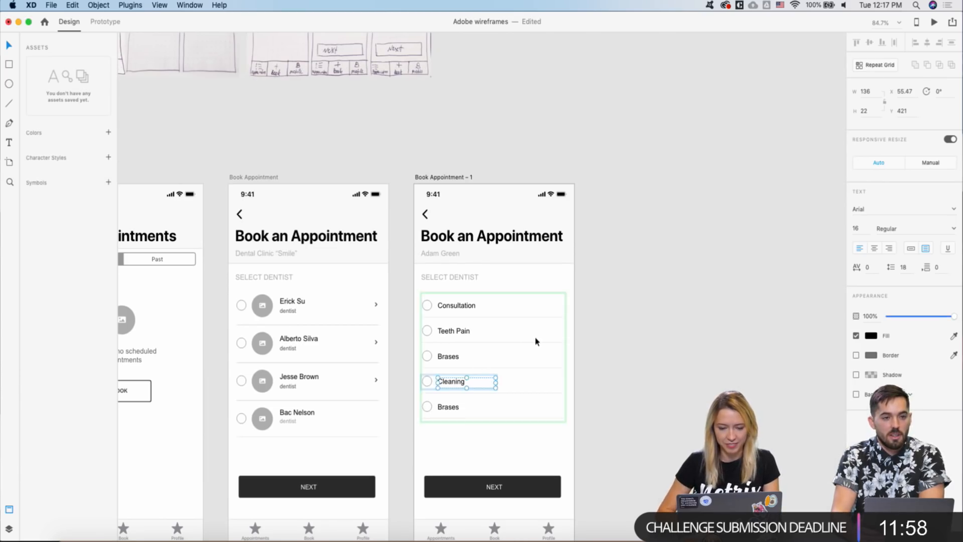
{"action": "scroll", "coordinate": [535, 336], "scroll_direction": "down", "scroll_amount": 2}
{"action": "right_click", "coordinate": [460, 391]}
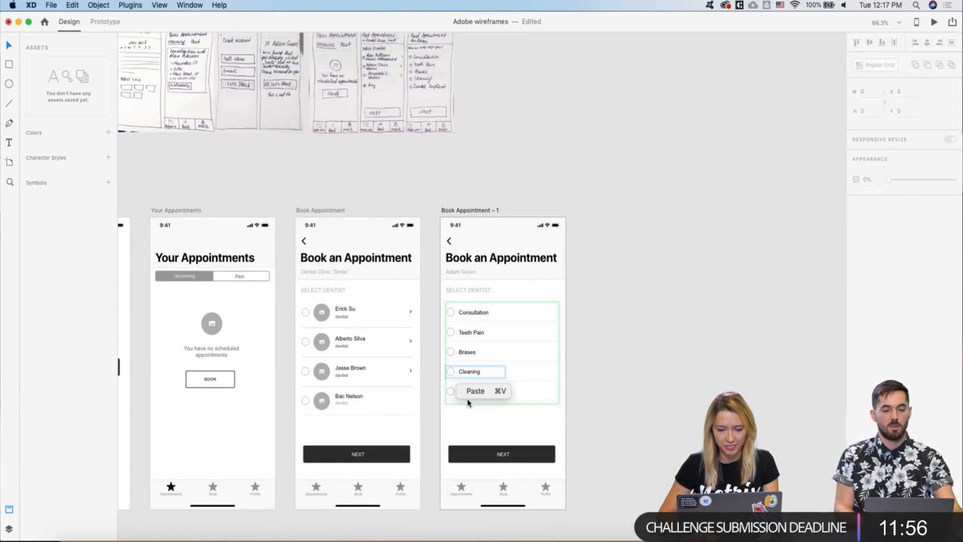
{"action": "left_click", "coordinate": [423, 92]}
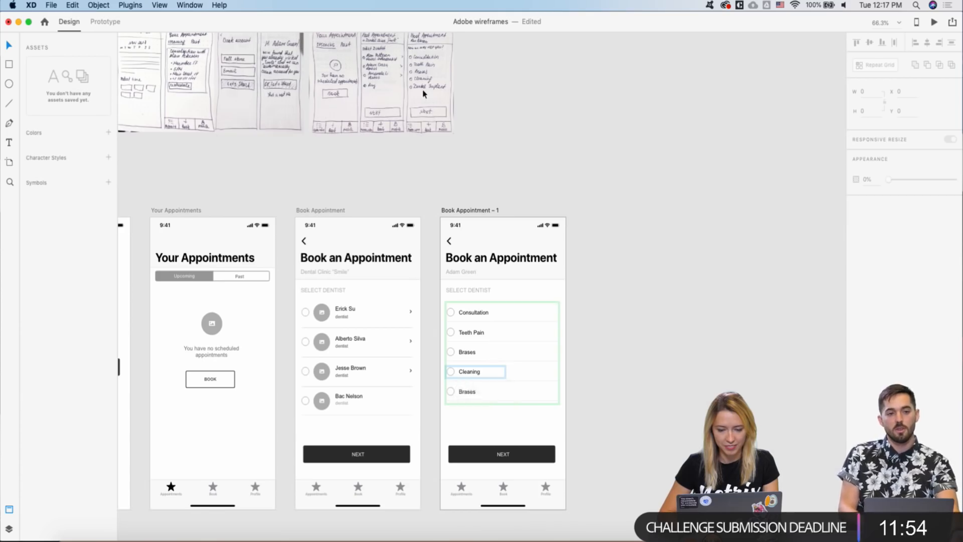
{"action": "scroll", "coordinate": [423, 93], "scroll_direction": "up", "scroll_amount": 4}
{"action": "scroll", "coordinate": [423, 93], "scroll_direction": "down", "scroll_amount": 3}
{"action": "scroll", "coordinate": [473, 321], "scroll_direction": "up", "scroll_amount": 1}
{"action": "scroll", "coordinate": [473, 321], "scroll_direction": "down", "scroll_amount": 2}
{"action": "scroll", "coordinate": [474, 321], "scroll_direction": "up", "scroll_amount": 2}
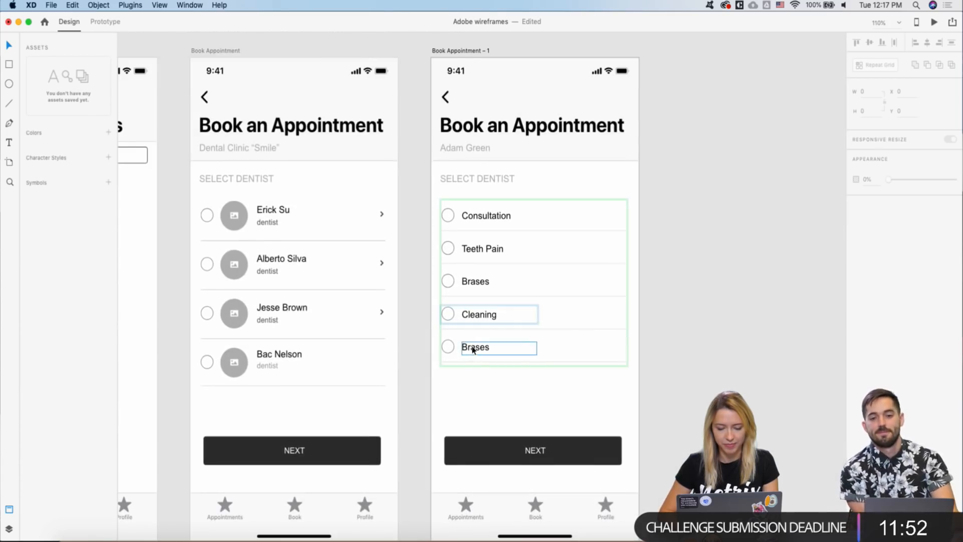
- Label the last service row 'Dental Implant'
{"action": "left_click", "coordinate": [471, 346]}
{"action": "double_click", "coordinate": [472, 346]}
{"action": "type", "text": "De"}
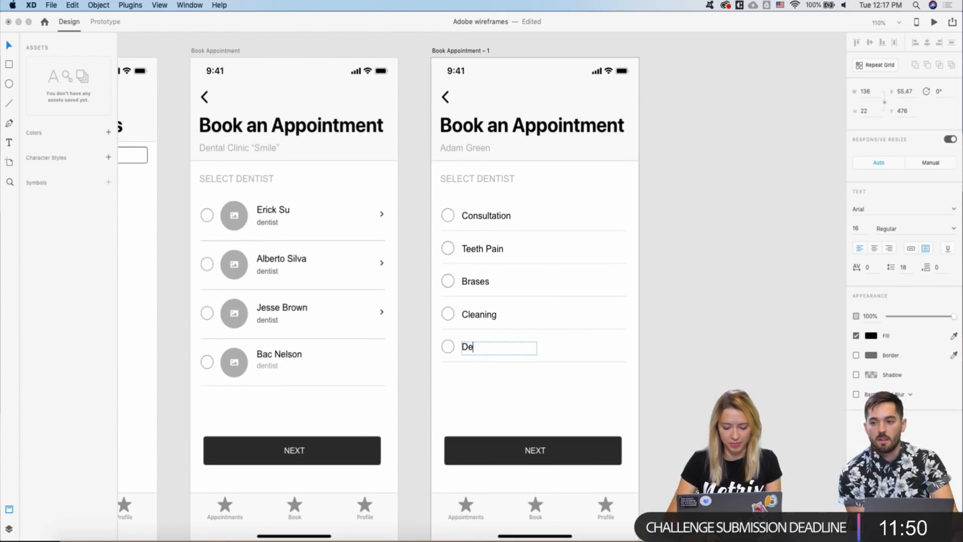
{"action": "type", "text": "ntal Impla"}
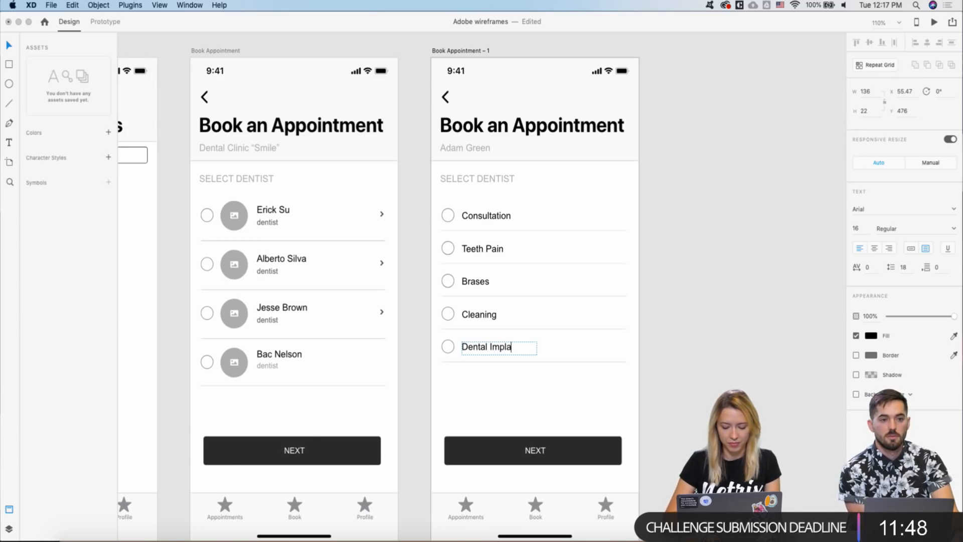
{"action": "type", "text": "nt"}
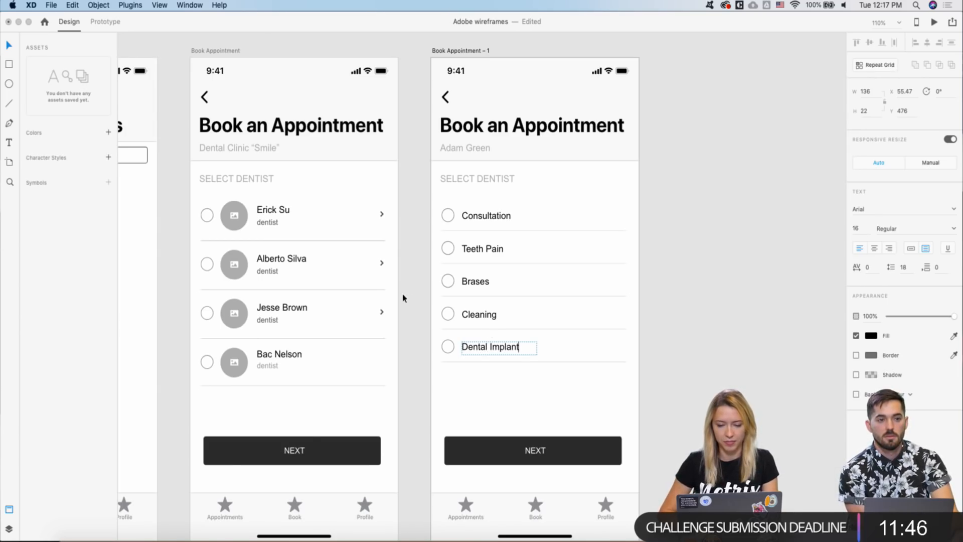
{"action": "key", "text": "Escape"}
{"action": "scroll", "coordinate": [401, 297], "scroll_direction": "down", "scroll_amount": 5}
- Duplicate the Book Appointment – 1 artboard to its right as Book Appointment – 2
{"action": "left_click", "coordinate": [462, 159]}
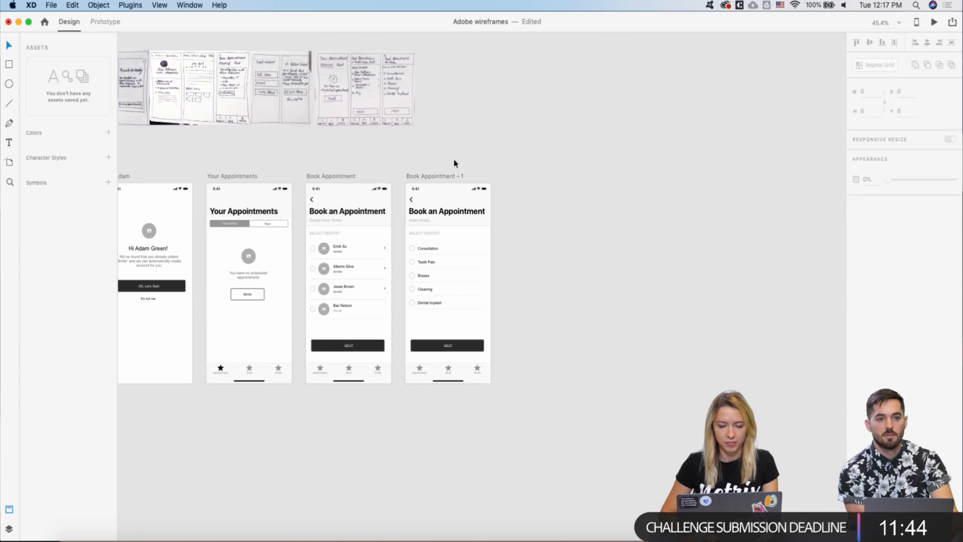
{"action": "left_click_drag", "start_coordinate": [423, 176], "coordinate": [523, 178]}
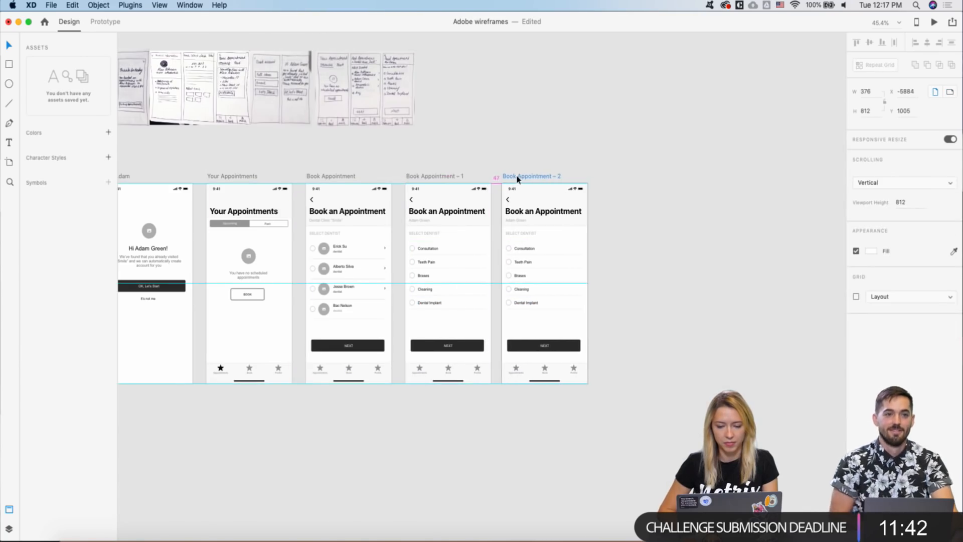
{"action": "scroll", "coordinate": [366, 64], "scroll_direction": "up", "scroll_amount": 3}
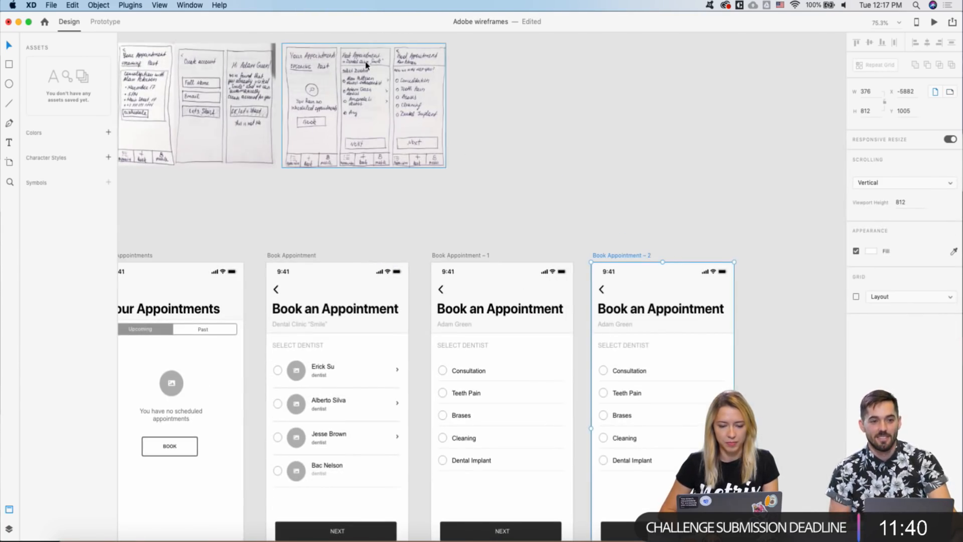
{"action": "scroll", "coordinate": [366, 64], "scroll_direction": "down", "scroll_amount": 4}
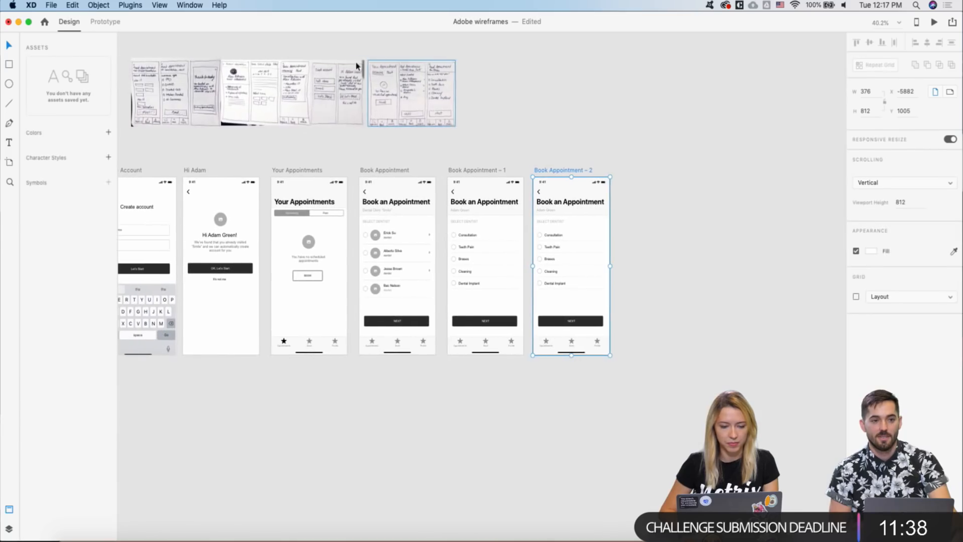
- Move the booking-steps sketch photo to the right of the booking screens
{"action": "left_click", "coordinate": [273, 80]}
{"action": "scroll", "coordinate": [211, 76], "scroll_direction": "up", "scroll_amount": 2}
{"action": "scroll", "coordinate": [211, 81], "scroll_direction": "left", "scroll_amount": 5}
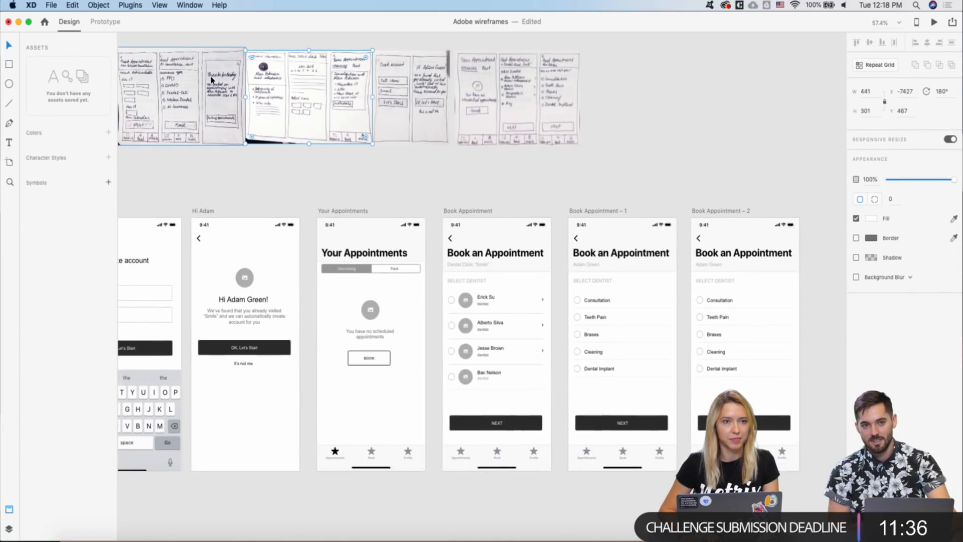
{"action": "left_click", "coordinate": [228, 107]}
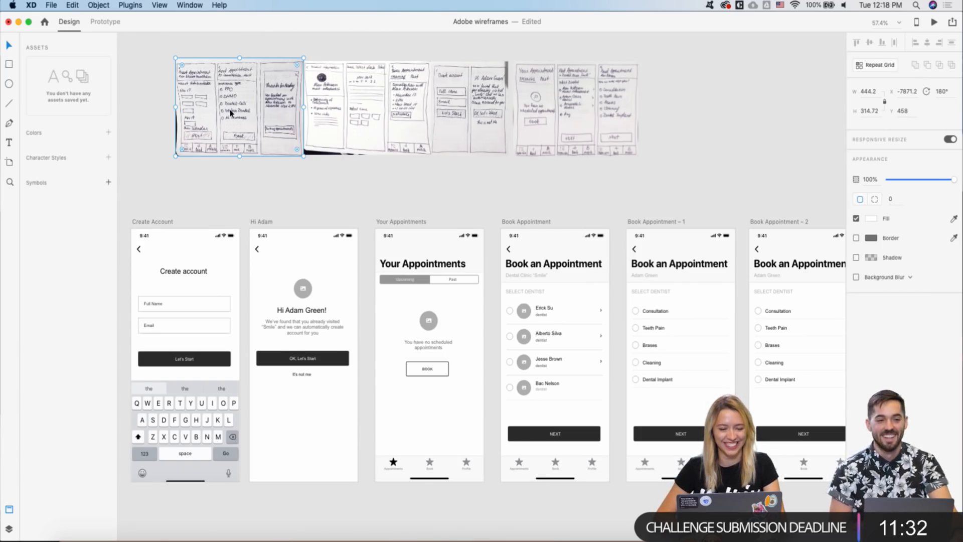
{"action": "scroll", "coordinate": [229, 107], "scroll_direction": "up", "scroll_amount": 2}
{"action": "left_click_drag", "start_coordinate": [232, 112], "coordinate": [748, 135]}
{"action": "scroll", "coordinate": [767, 140], "scroll_direction": "right", "scroll_amount": 5}
{"action": "scroll", "coordinate": [766, 138], "scroll_direction": "right", "scroll_amount": 6}
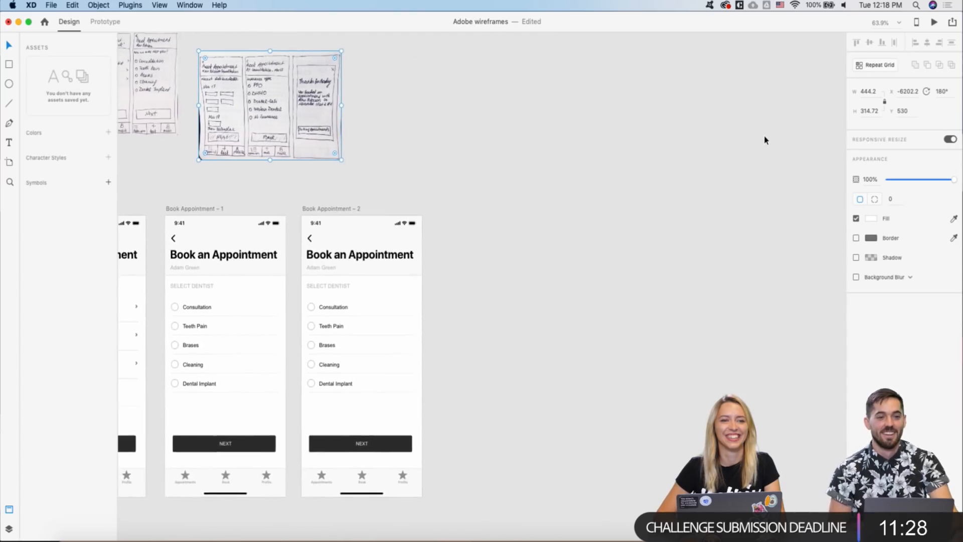
{"action": "scroll", "coordinate": [653, 172], "scroll_direction": "left", "scroll_amount": 3}
{"action": "scroll", "coordinate": [410, 181], "scroll_direction": "left", "scroll_amount": 1}
{"action": "scroll", "coordinate": [410, 186], "scroll_direction": "down", "scroll_amount": 2}
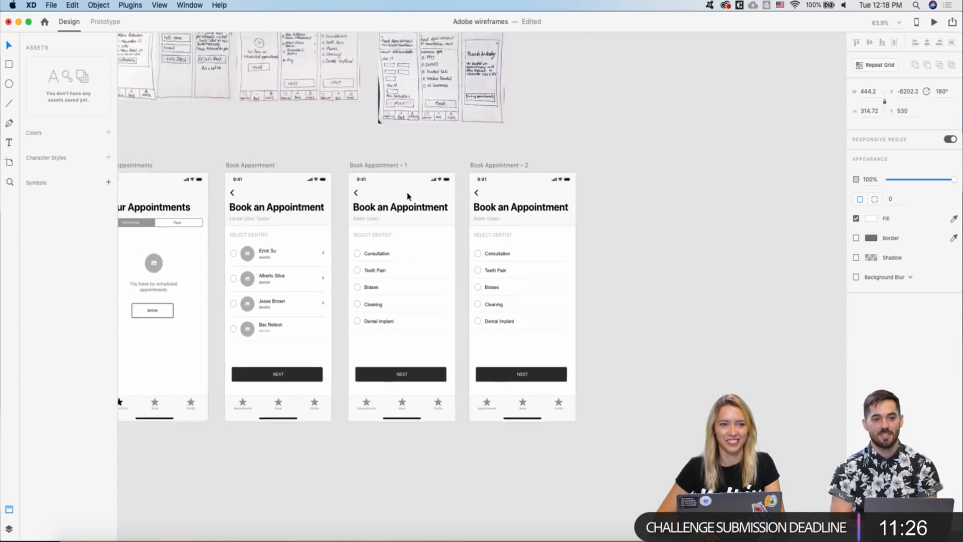
{"action": "mouse_move", "coordinate": [424, 102]}
{"action": "left_mouse_down"}
{"action": "mouse_move", "coordinate": [615, 183]}
{"action": "mouse_move", "coordinate": [626, 235]}
{"action": "left_mouse_up"}
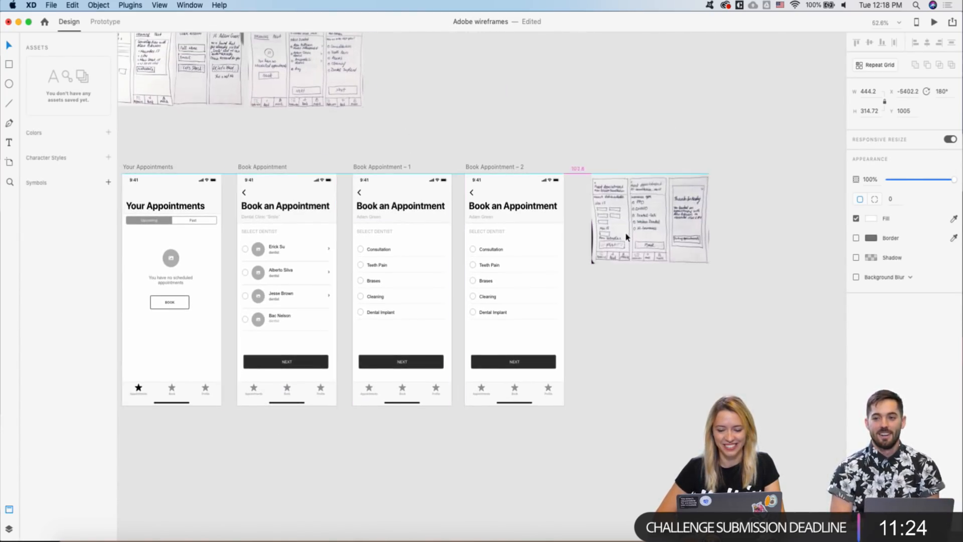
{"action": "scroll", "coordinate": [559, 232], "scroll_direction": "up", "scroll_amount": 4}
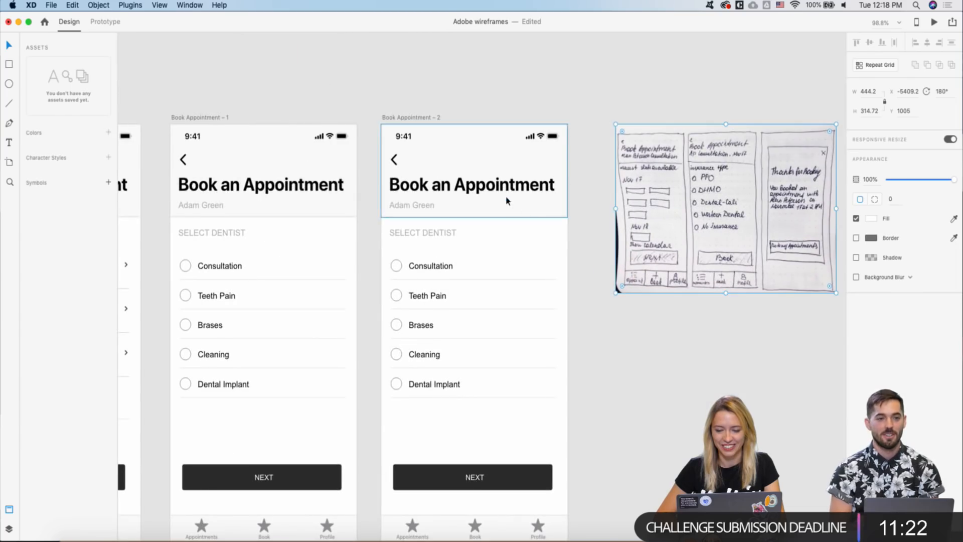
{"action": "scroll", "coordinate": [453, 196], "scroll_direction": "up", "scroll_amount": 1}
- Append '• Consultation' after the dentist's name in the Book Appointment – 2 subtitle
{"action": "left_click", "coordinate": [410, 207]}
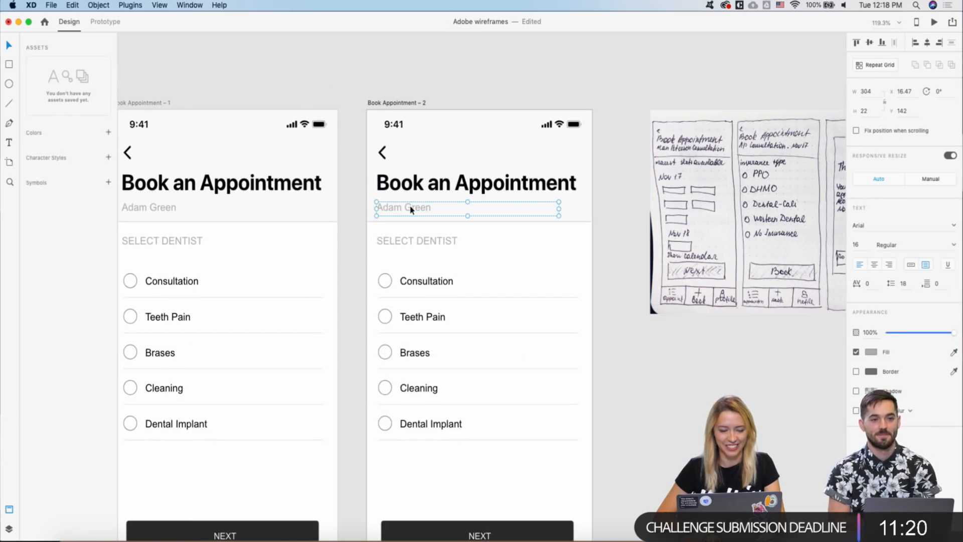
{"action": "double_click", "coordinate": [410, 207]}
{"action": "left_click", "coordinate": [435, 210]}
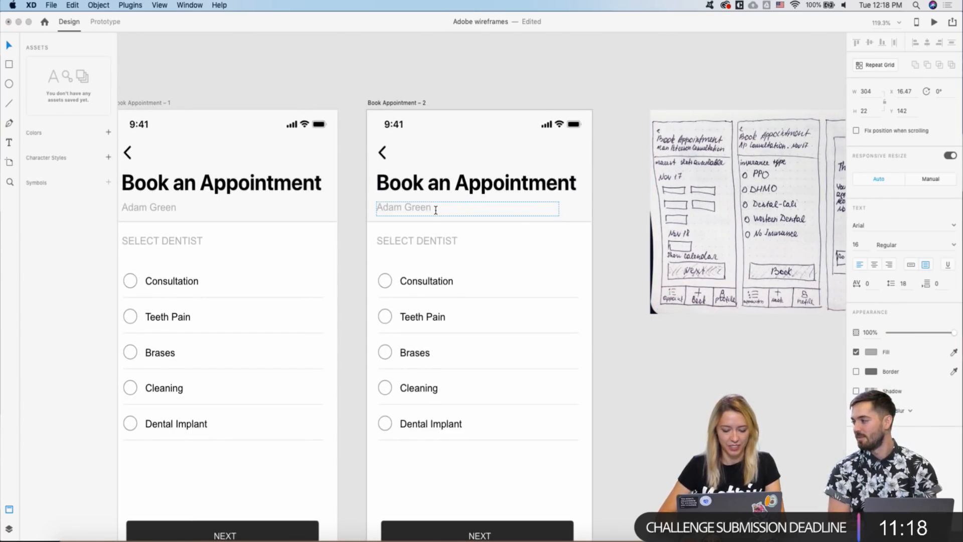
{"action": "type", "text": "•"}
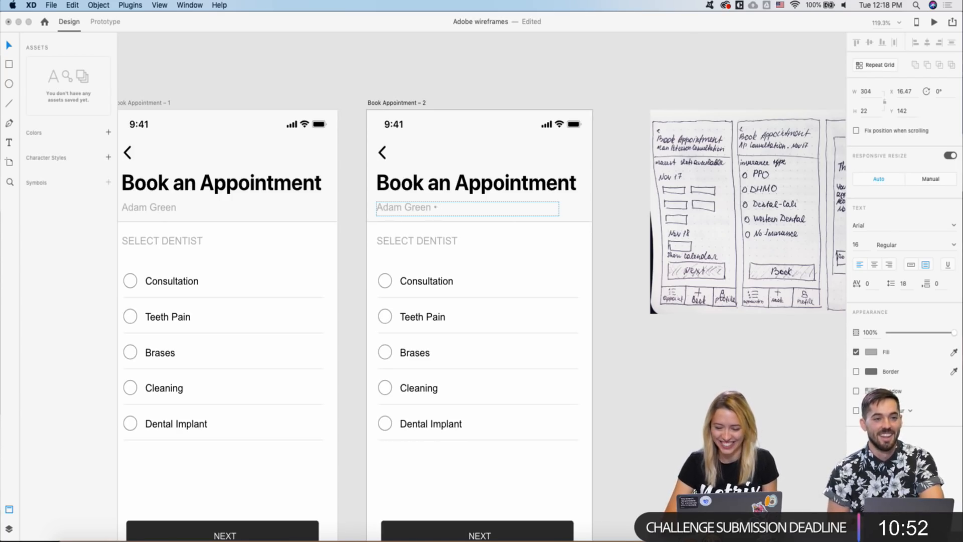
{"action": "type", "text": "Consu"}
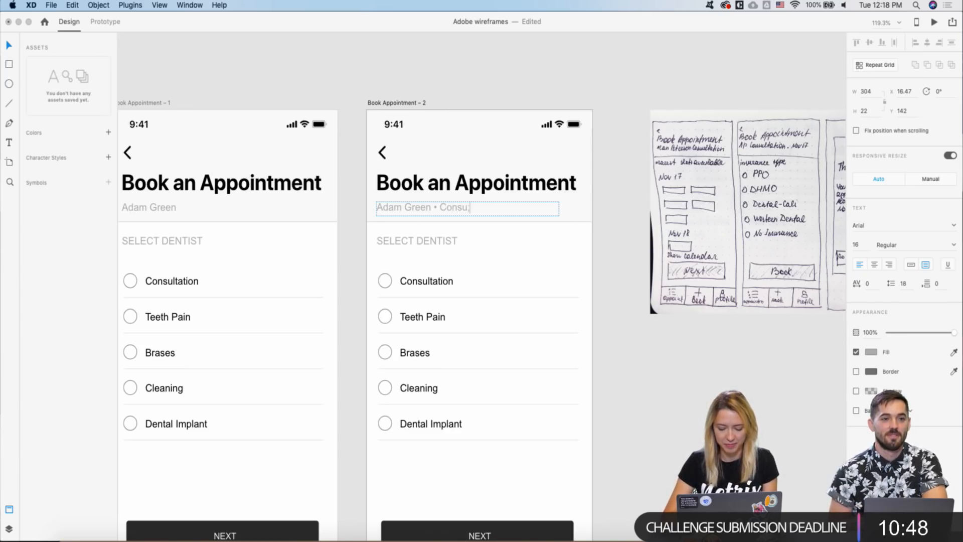
{"action": "type", "text": "ltation"}
{"action": "key", "text": "Escape"}
- Pan and zoom around the canvas to review all the booking artboards
{"action": "scroll", "coordinate": [333, 242], "scroll_direction": "down", "scroll_amount": 2}
{"action": "scroll", "coordinate": [333, 242], "scroll_direction": "down", "scroll_amount": 3}
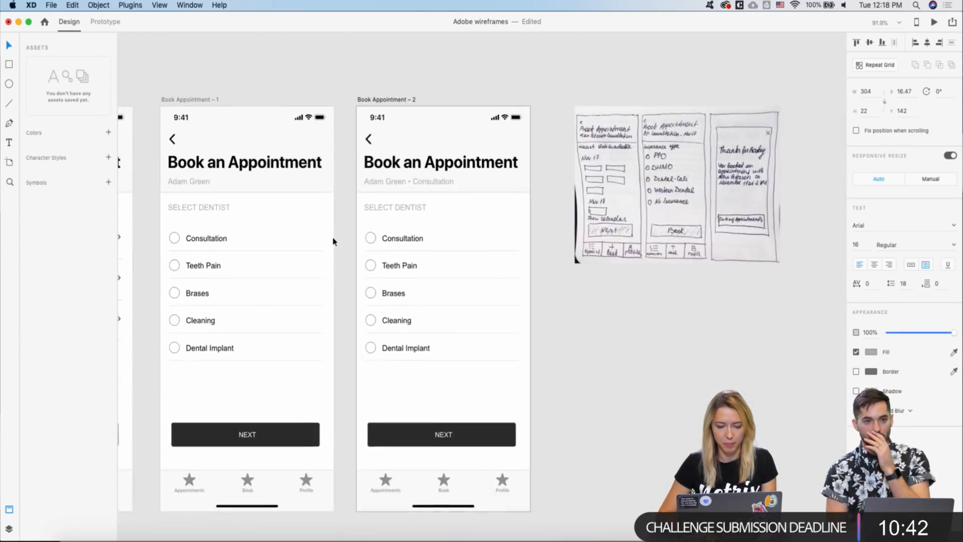
{"action": "scroll", "coordinate": [333, 241], "scroll_direction": "left", "scroll_amount": 5}
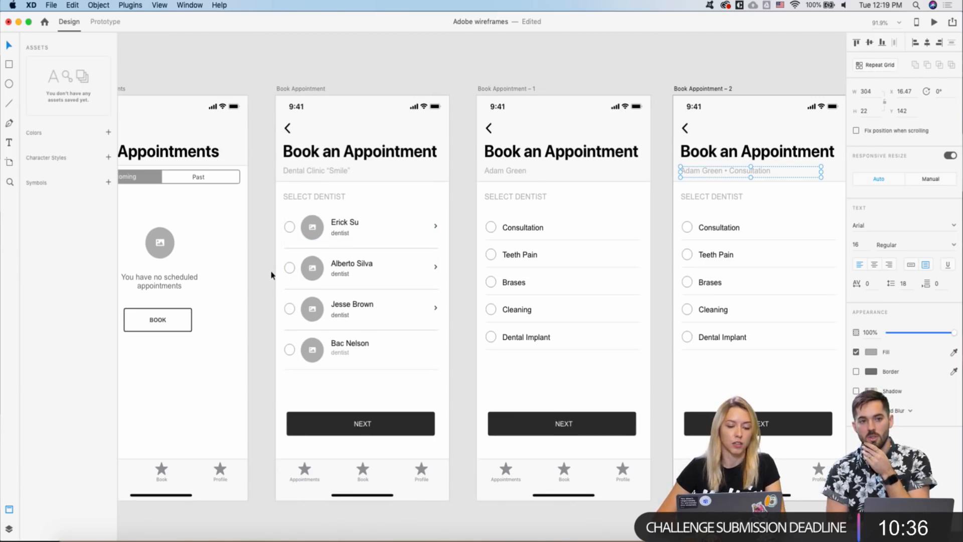
{"action": "scroll", "coordinate": [271, 275], "scroll_direction": "down", "scroll_amount": 3}
{"action": "scroll", "coordinate": [271, 274], "scroll_direction": "up", "scroll_amount": 5}
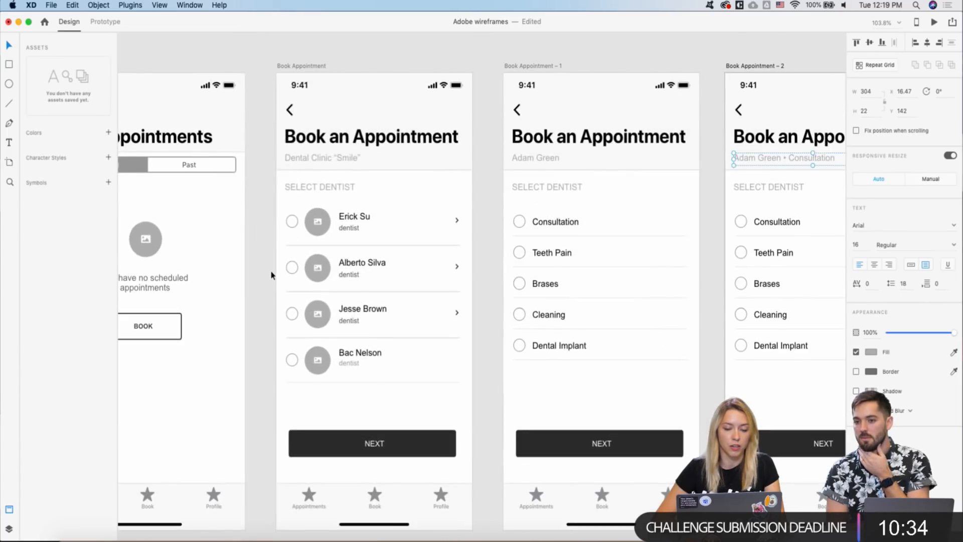
{"action": "scroll", "coordinate": [271, 275], "scroll_direction": "down", "scroll_amount": 2}
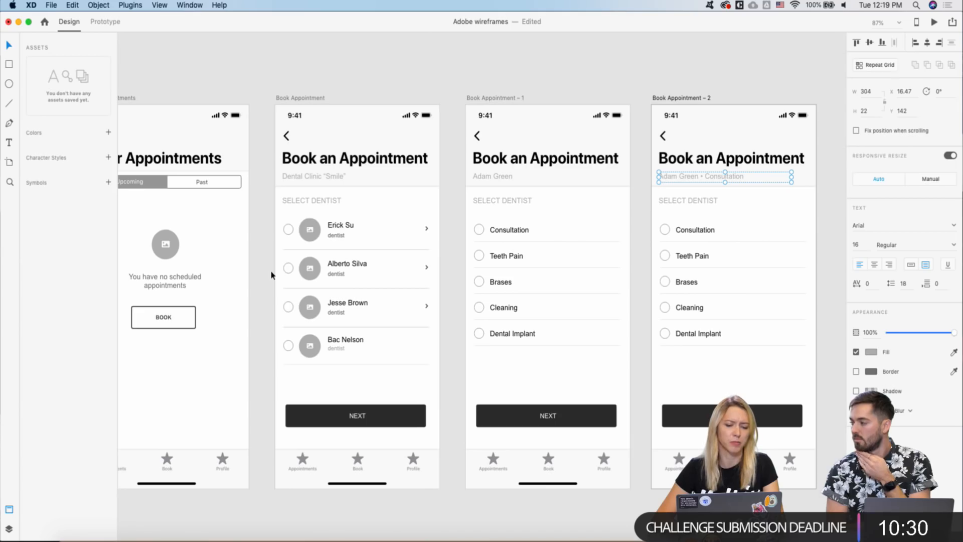
{"action": "scroll", "coordinate": [271, 275], "scroll_direction": "down", "scroll_amount": 2}
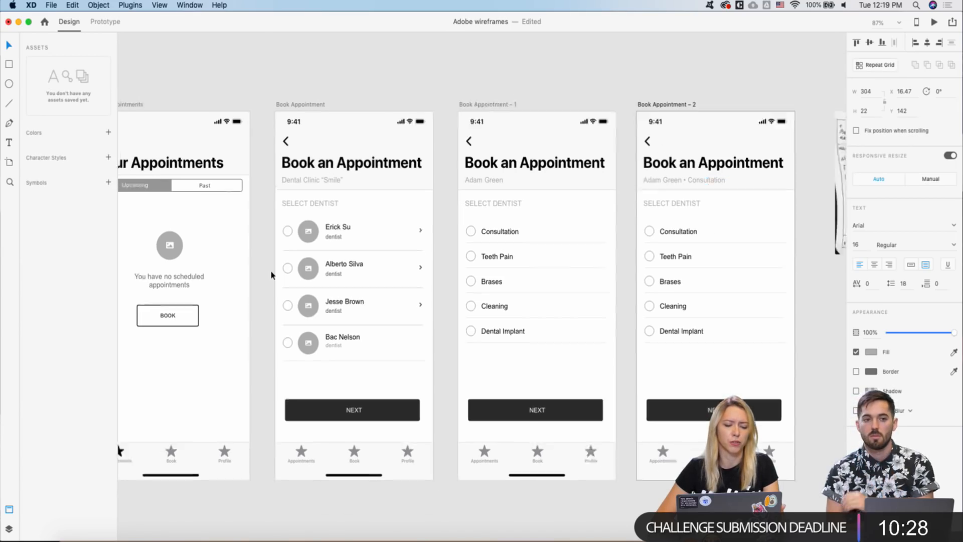
{"action": "scroll", "coordinate": [271, 274], "scroll_direction": "down", "scroll_amount": 2}
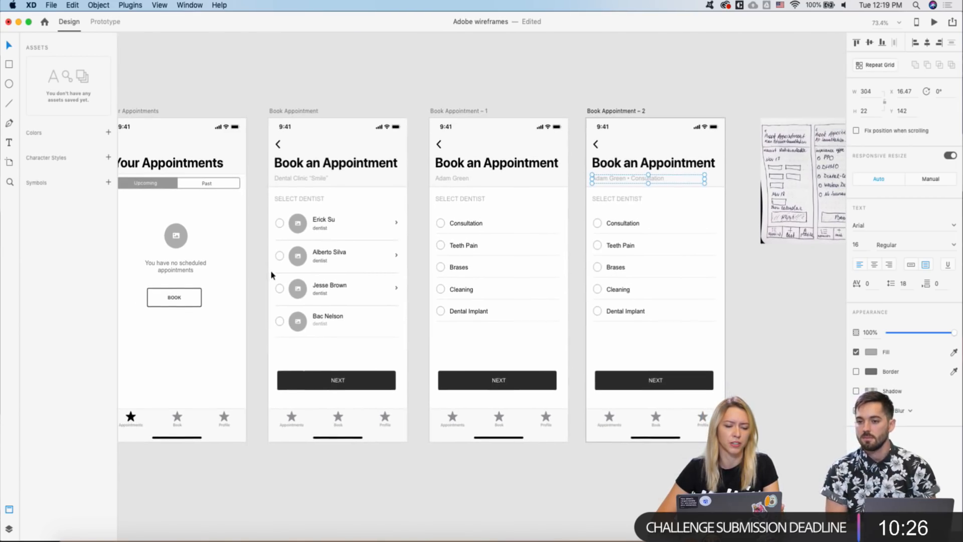
{"action": "scroll", "coordinate": [270, 270], "scroll_direction": "down", "scroll_amount": 3}
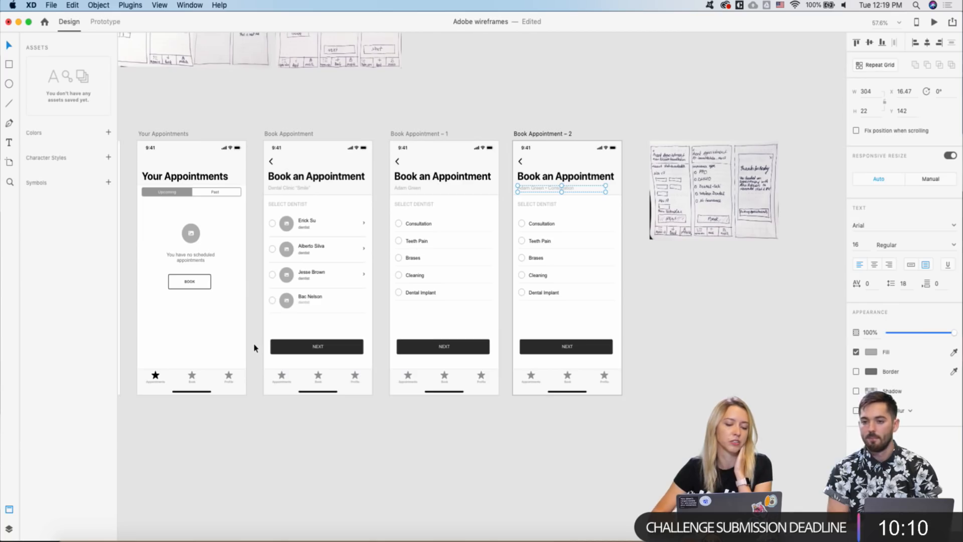
{"action": "scroll", "coordinate": [255, 346], "scroll_direction": "down", "scroll_amount": 1}
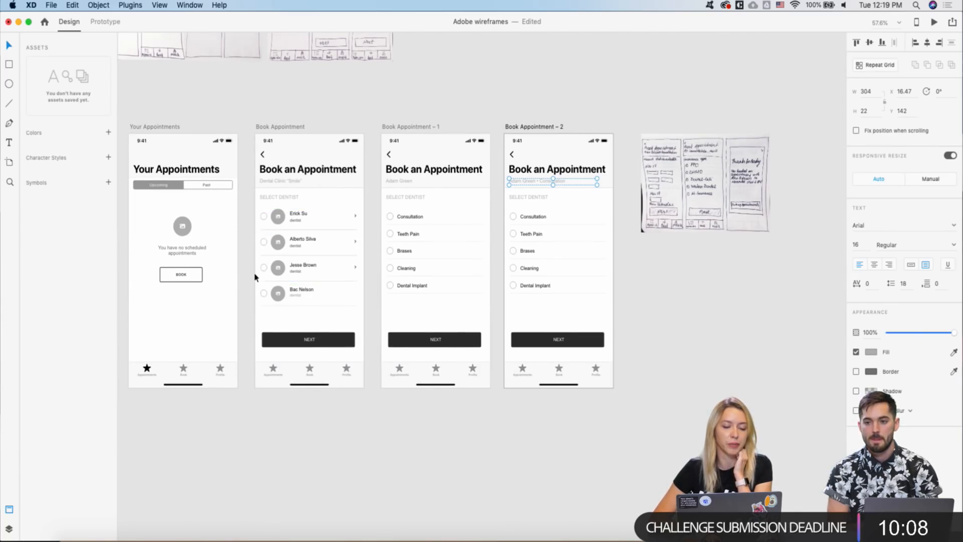
{"action": "scroll", "coordinate": [255, 277], "scroll_direction": "right", "scroll_amount": 2}
{"action": "scroll", "coordinate": [244, 259], "scroll_direction": "right", "scroll_amount": 3}
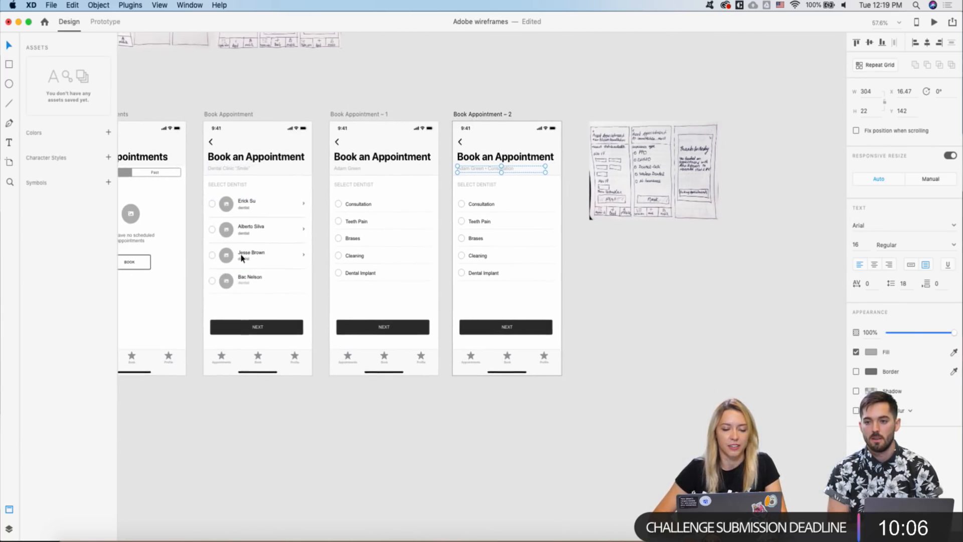
{"action": "scroll", "coordinate": [241, 255], "scroll_direction": "right", "scroll_amount": 4}
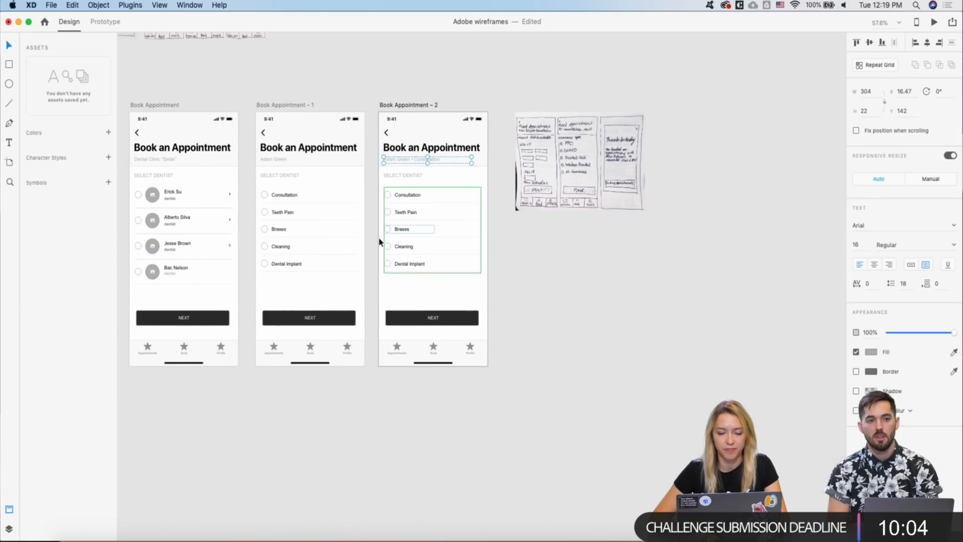
{"action": "scroll", "coordinate": [396, 200], "scroll_direction": "up", "scroll_amount": 3}
{"action": "scroll", "coordinate": [409, 169], "scroll_direction": "up", "scroll_amount": 2}
{"action": "scroll", "coordinate": [409, 170], "scroll_direction": "down", "scroll_amount": 2}
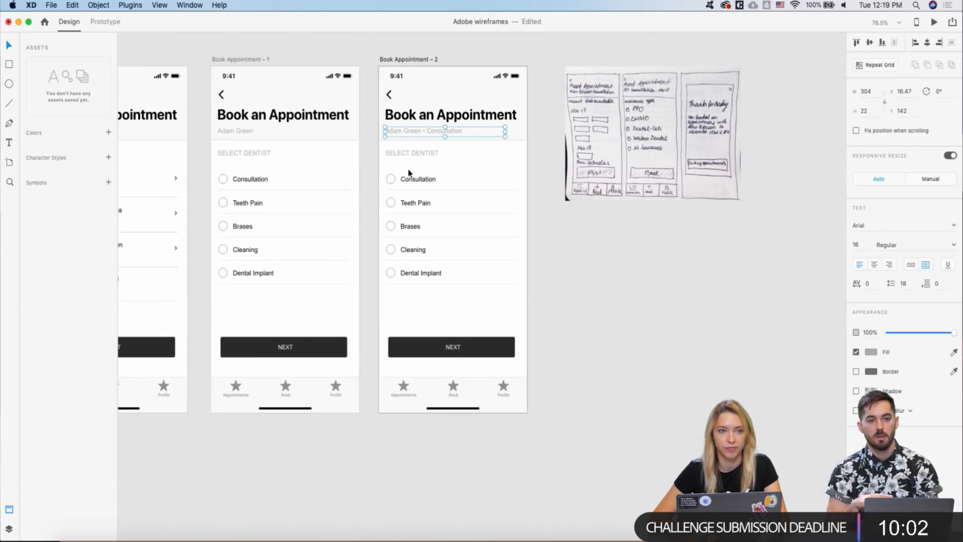
{"action": "scroll", "coordinate": [409, 170], "scroll_direction": "up", "scroll_amount": 1}
{"action": "scroll", "coordinate": [409, 173], "scroll_direction": "down", "scroll_amount": 2}
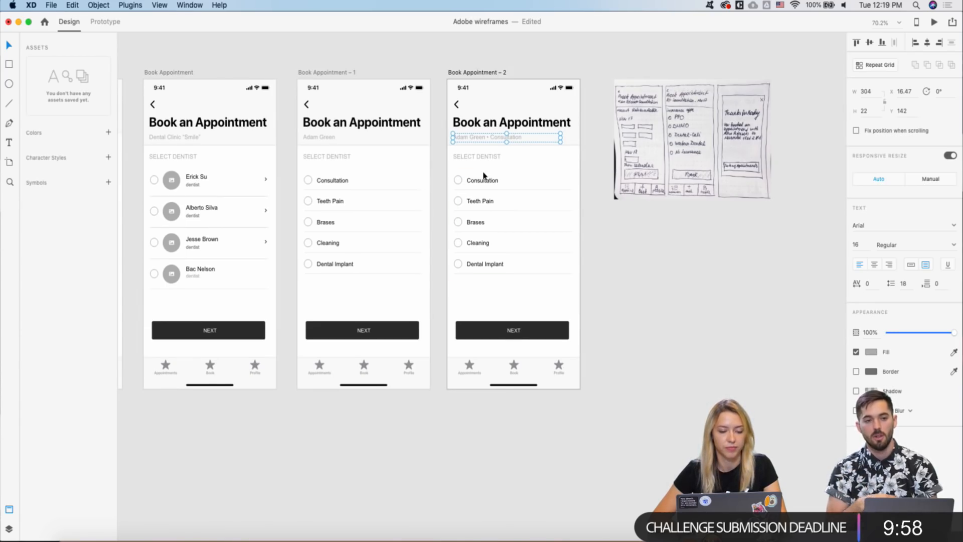
{"action": "scroll", "coordinate": [484, 177], "scroll_direction": "right", "scroll_amount": 1}
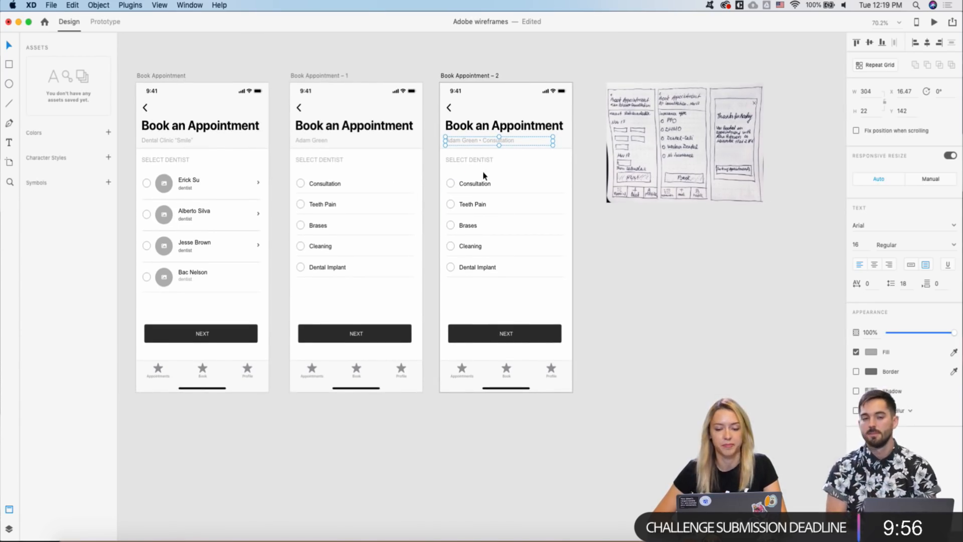
{"action": "scroll", "coordinate": [484, 176], "scroll_direction": "up", "scroll_amount": 5}
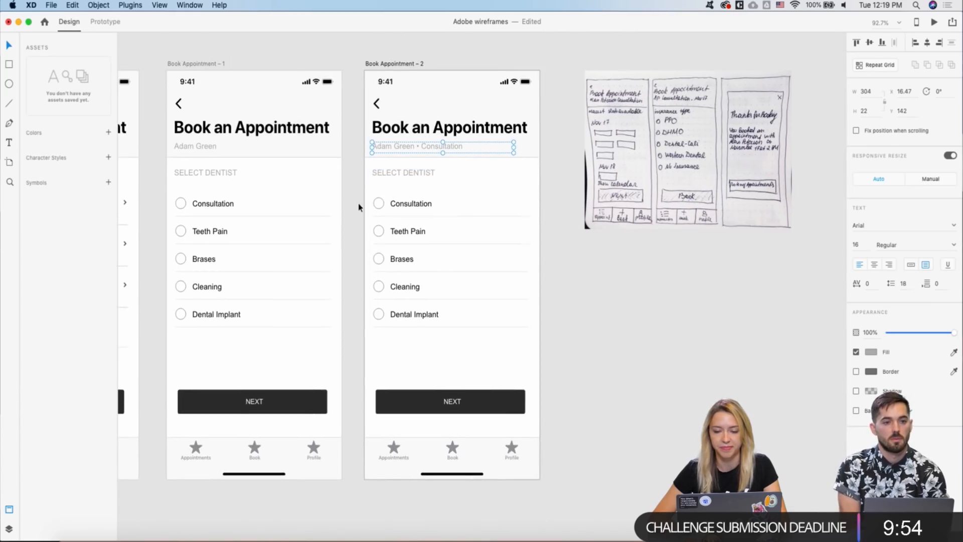
{"action": "scroll", "coordinate": [359, 206], "scroll_direction": "up", "scroll_amount": 2}
{"action": "scroll", "coordinate": [359, 206], "scroll_direction": "down", "scroll_amount": 3}
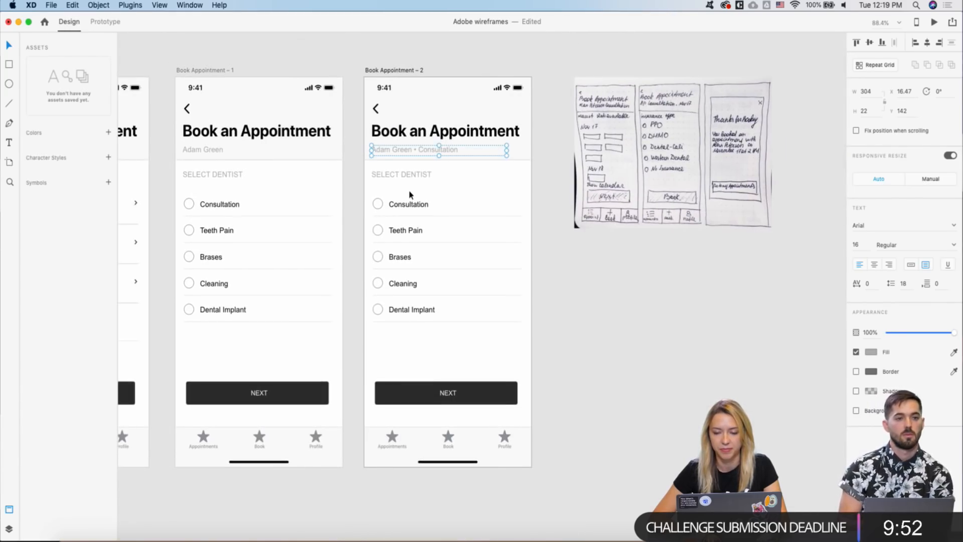
{"action": "scroll", "coordinate": [409, 194], "scroll_direction": "up", "scroll_amount": 1}
- Rename the SELECT DENTIST heading on the third screen to NEAREST SLOTS AVAILABLE
{"action": "left_click", "coordinate": [386, 178]}
{"action": "double_click", "coordinate": [385, 176]}
{"action": "type", "text": "N"}
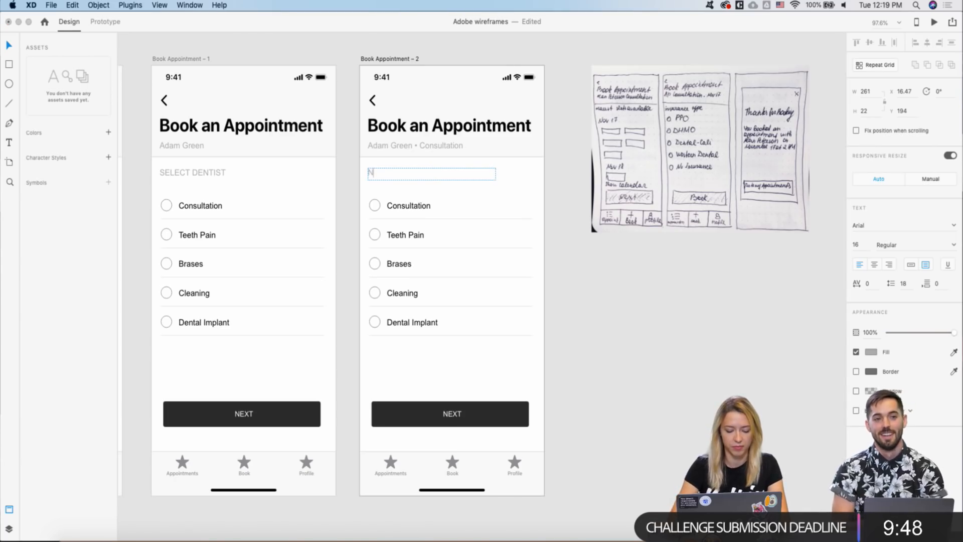
{"action": "type", "text": "EARE"}
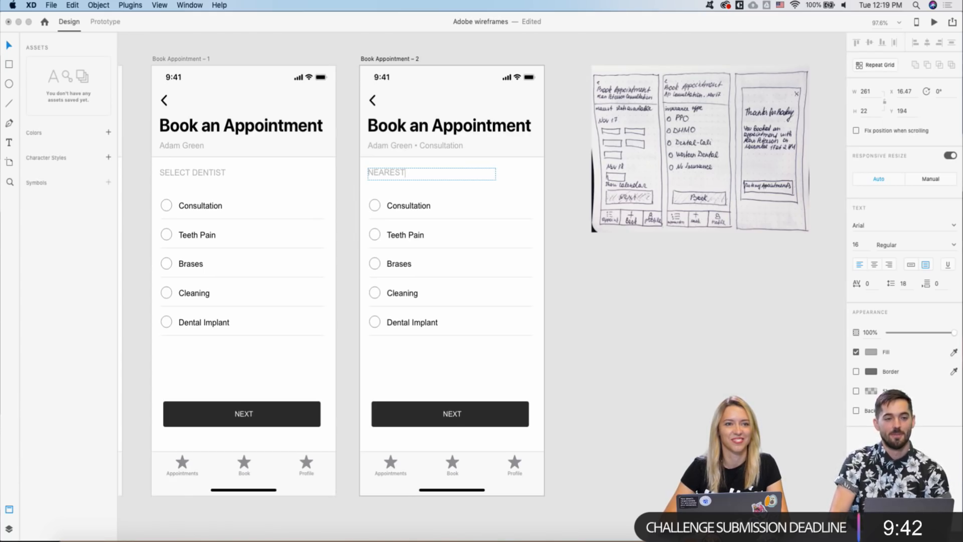
{"action": "type", "text": "ST "}
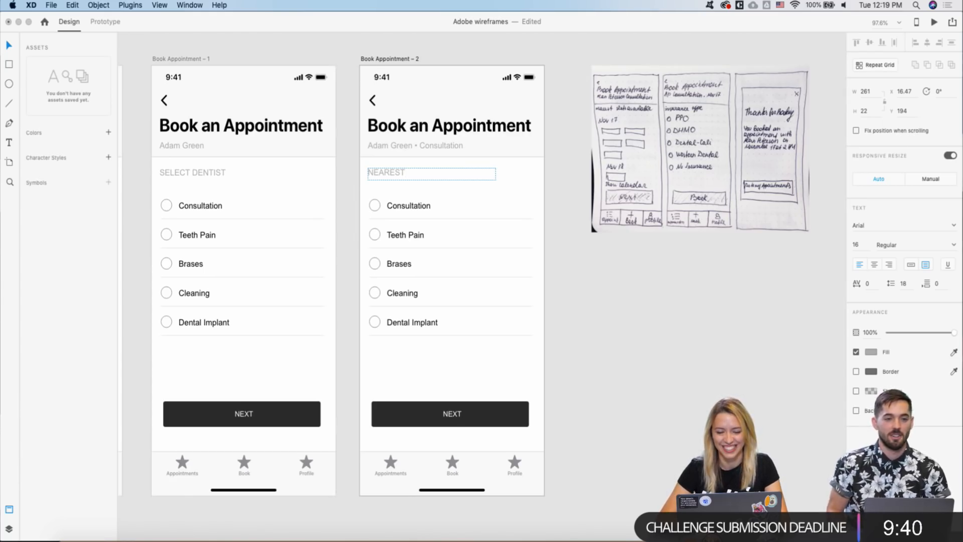
{"action": "type", "text": "SLOTS AV"}
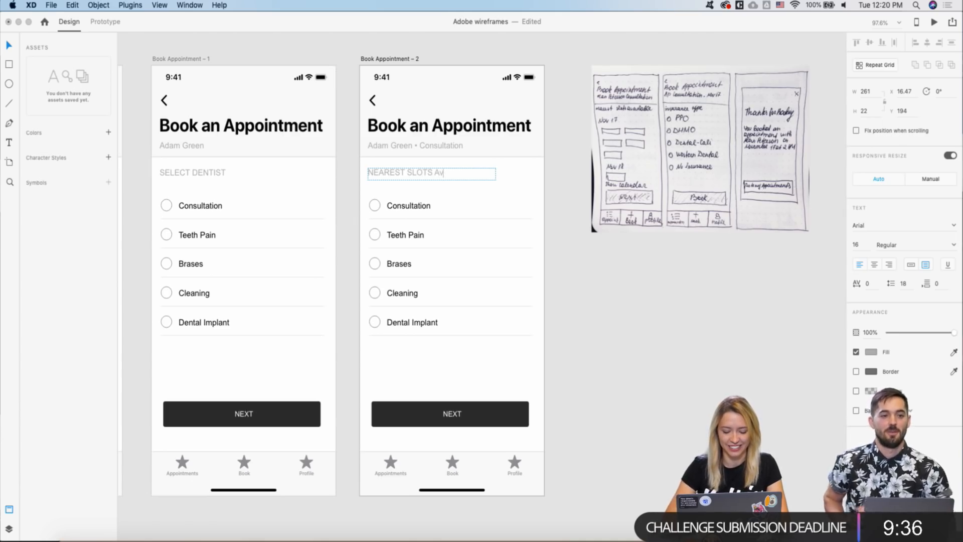
{"action": "type", "text": "AILABLE"}
{"action": "key", "text": "Escape"}
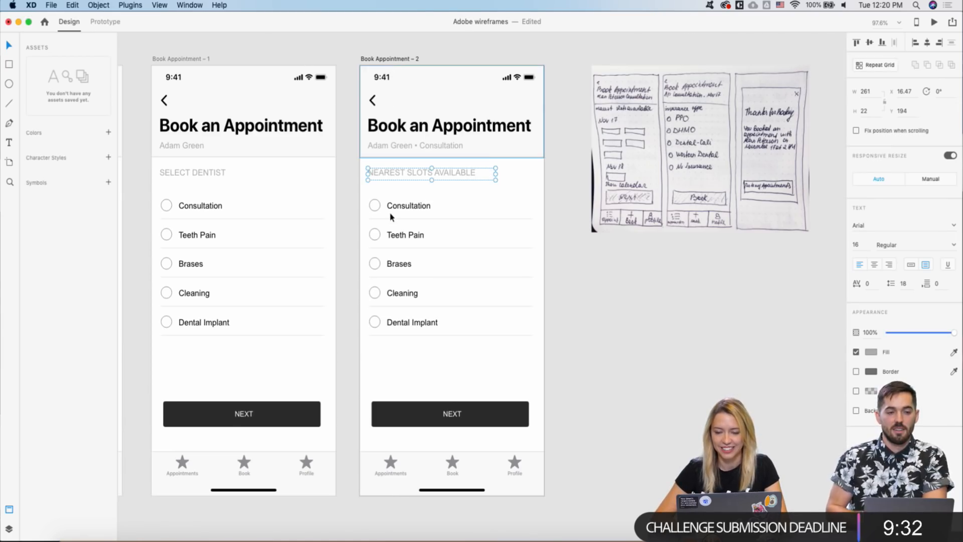
- Delete the list of five service options from the screen
{"action": "scroll", "coordinate": [386, 243], "scroll_direction": "up", "scroll_amount": 2}
{"action": "left_click", "coordinate": [417, 258]}
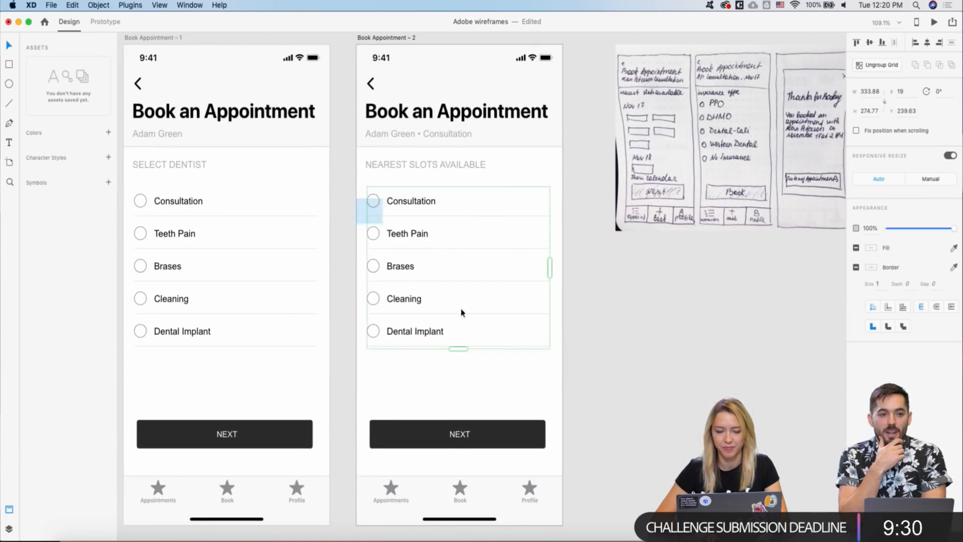
{"action": "key", "text": "Delete"}
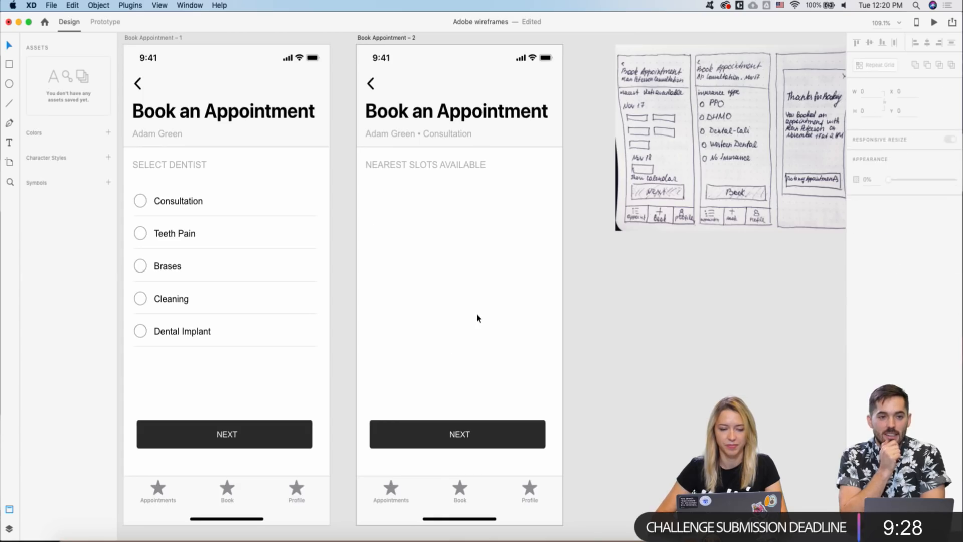
- Duplicate the NEAREST SLOTS AVAILABLE heading to a spot further down the screen
{"action": "scroll", "coordinate": [477, 318], "scroll_direction": "down", "scroll_amount": 5}
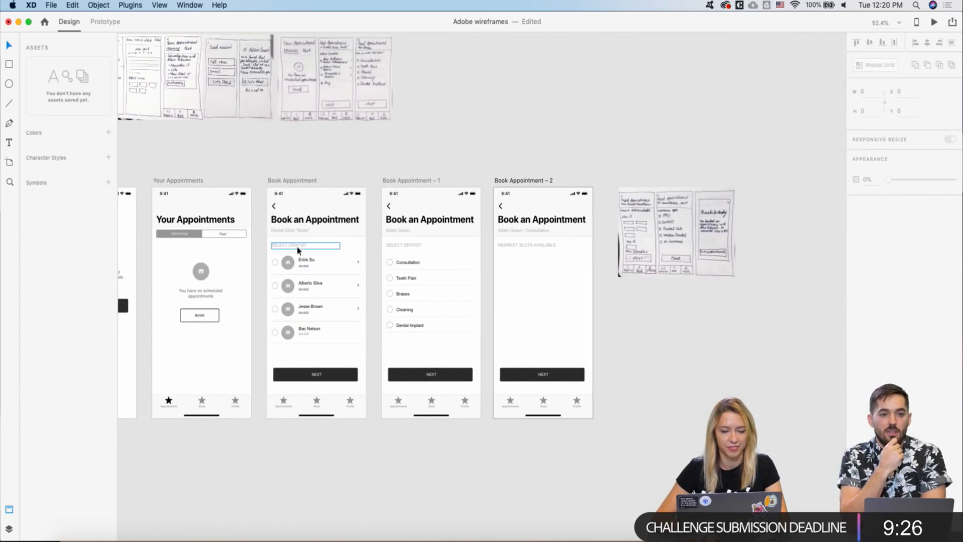
{"action": "left_click", "coordinate": [522, 247]}
{"action": "left_click_drag", "start_coordinate": [522, 248], "coordinate": [519, 277]}
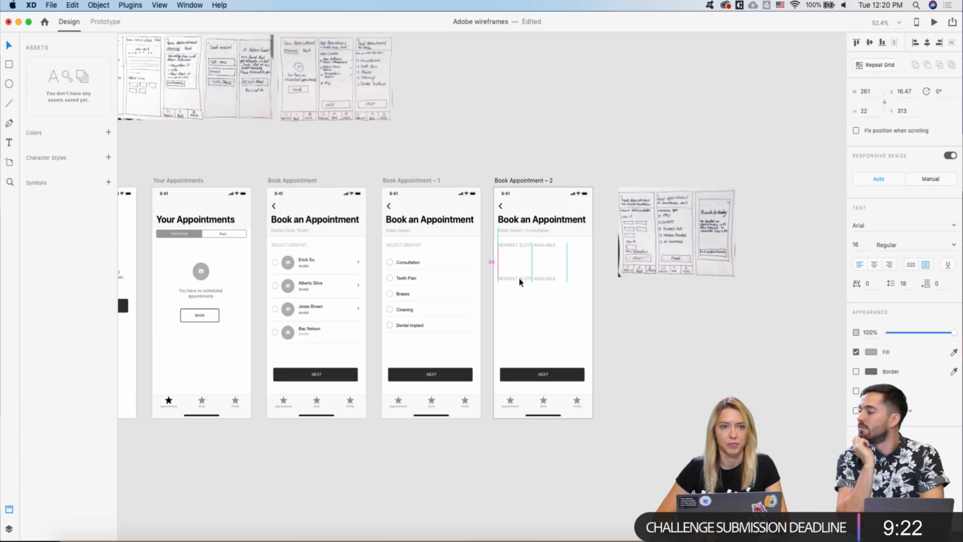
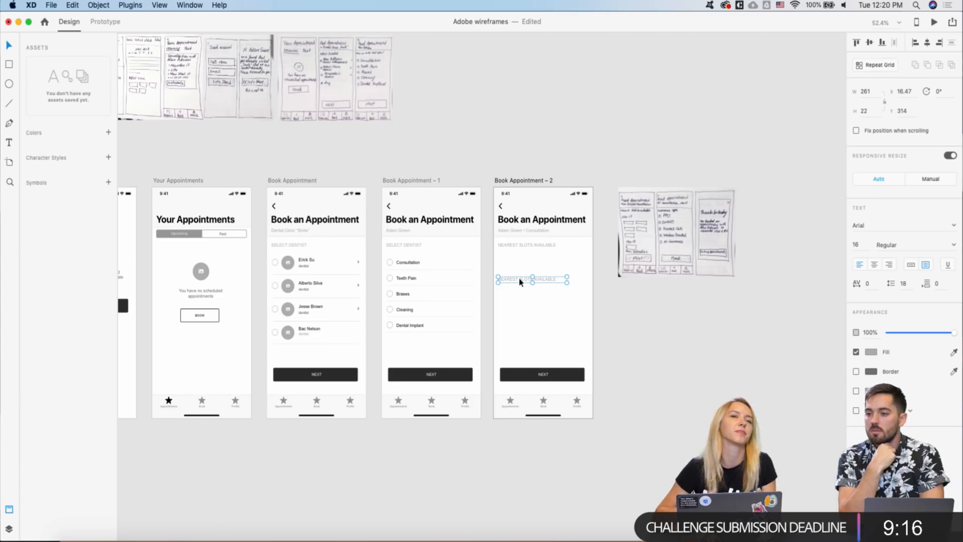
- Move the copied NOV label up directly under the original NEAREST SLOTS AVAILABLE heading
{"action": "left_click_drag", "start_coordinate": [513, 277], "coordinate": [514, 259]}
{"action": "scroll", "coordinate": [514, 261], "scroll_direction": "up", "scroll_amount": 5}
{"action": "right_click", "coordinate": [513, 257]}
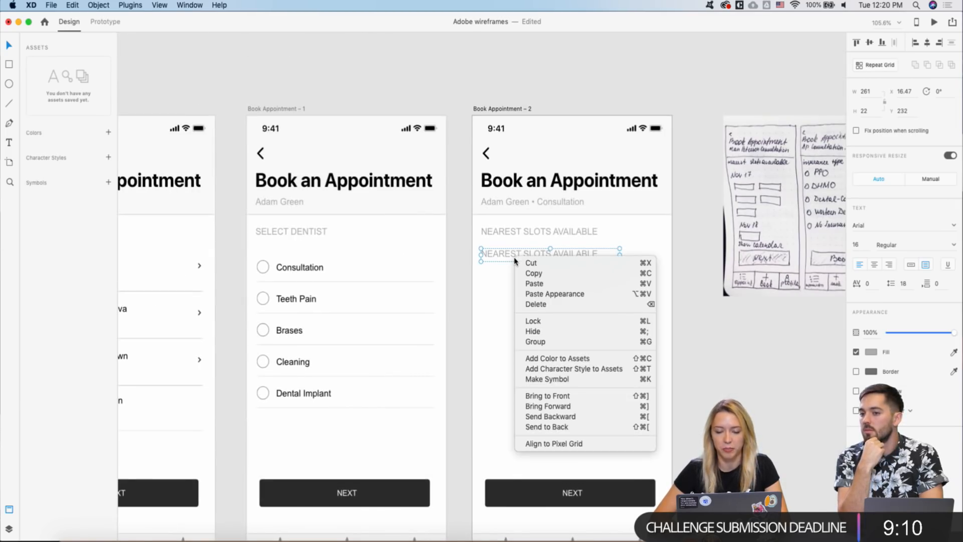
{"action": "left_click", "coordinate": [477, 272]}
- Stretch the copied label's text box taller to a height of 55
{"action": "scroll", "coordinate": [477, 273], "scroll_direction": "right", "scroll_amount": 2}
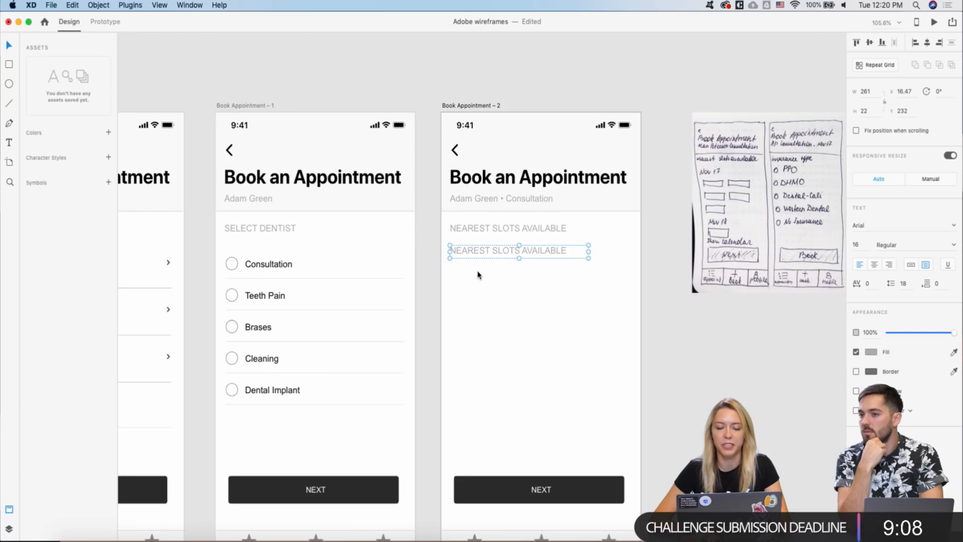
{"action": "scroll", "coordinate": [484, 277], "scroll_direction": "right", "scroll_amount": 2}
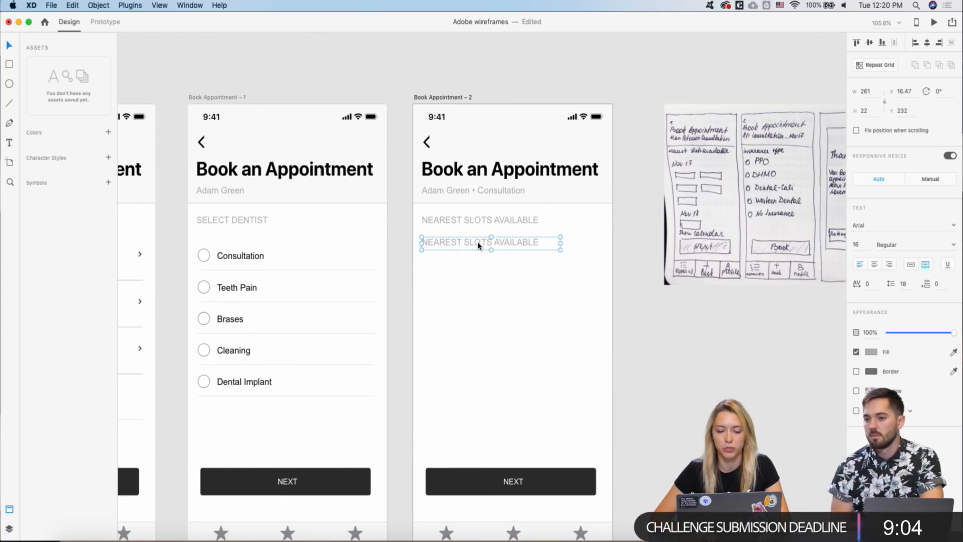
{"action": "scroll", "coordinate": [478, 246], "scroll_direction": "down", "scroll_amount": 3}
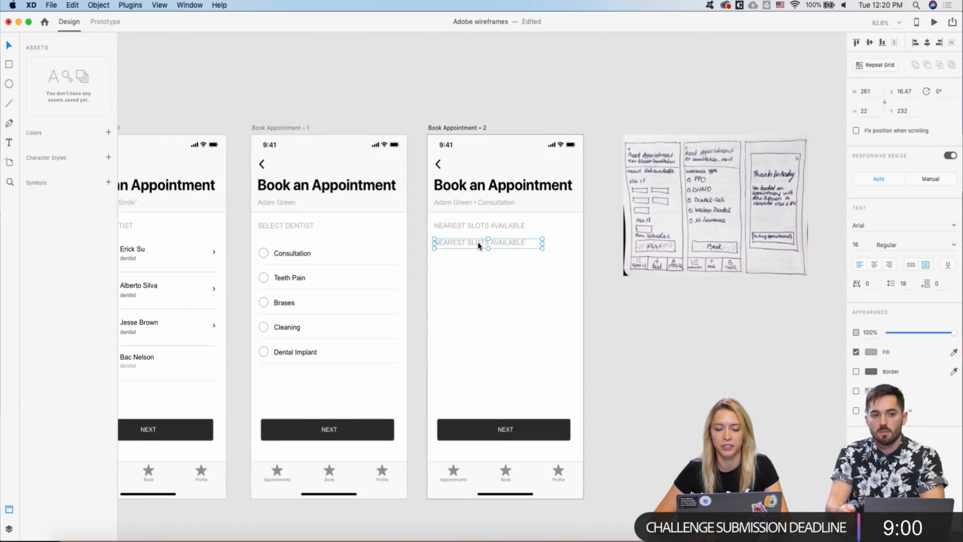
{"action": "scroll", "coordinate": [478, 246], "scroll_direction": "left", "scroll_amount": 3}
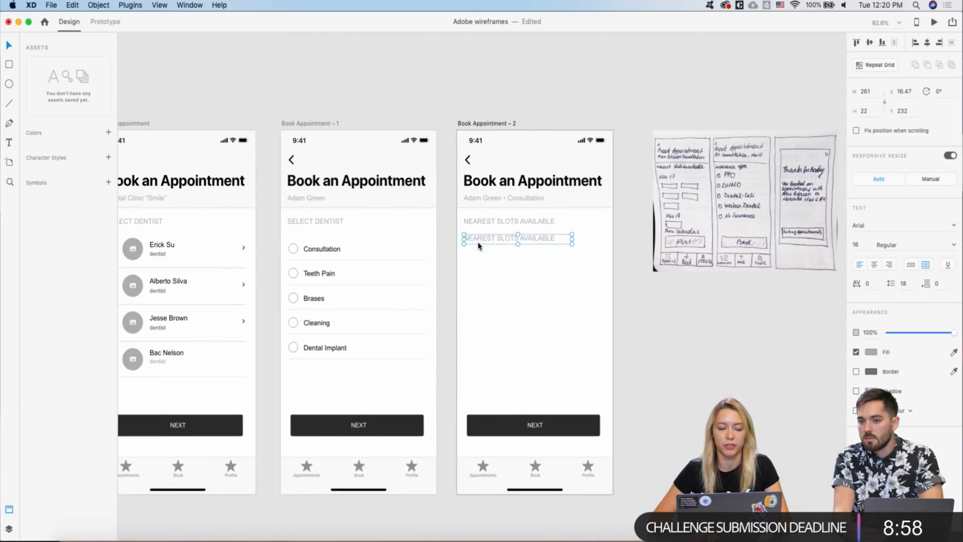
{"action": "scroll", "coordinate": [478, 246], "scroll_direction": "left", "scroll_amount": 5}
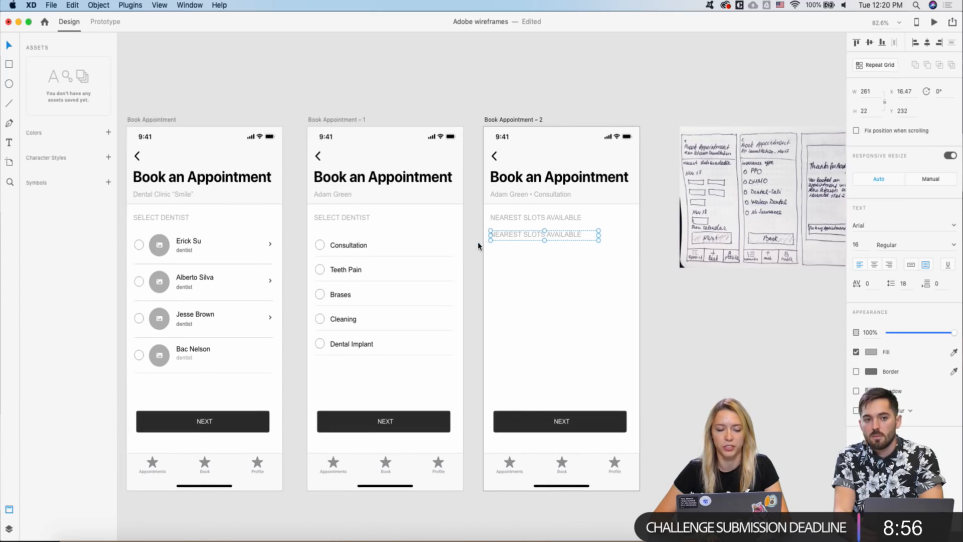
{"action": "scroll", "coordinate": [478, 246], "scroll_direction": "down", "scroll_amount": 3}
{"action": "scroll", "coordinate": [458, 252], "scroll_direction": "left", "scroll_amount": 2}
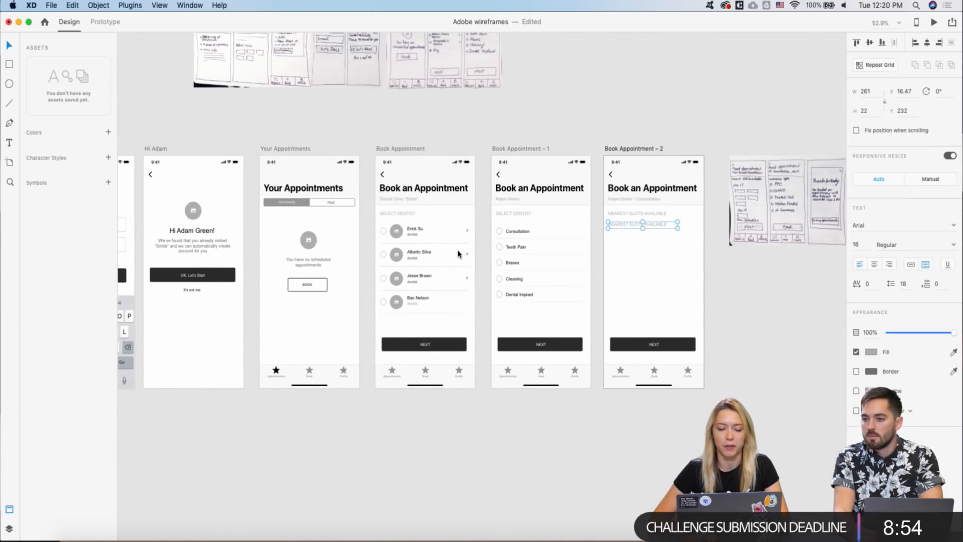
{"action": "scroll", "coordinate": [458, 253], "scroll_direction": "up", "scroll_amount": 3}
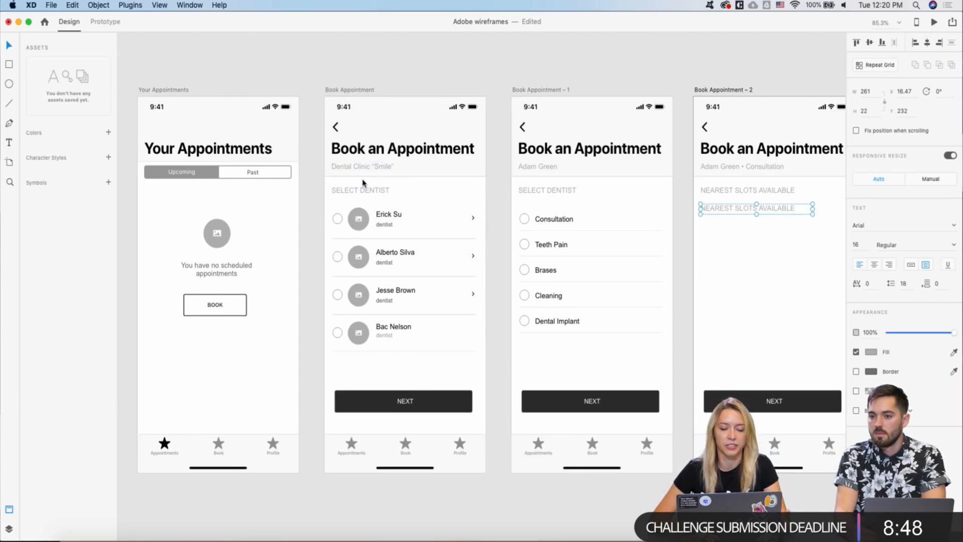
{"action": "scroll", "coordinate": [395, 176], "scroll_direction": "down", "scroll_amount": 1}
{"action": "scroll", "coordinate": [396, 176], "scroll_direction": "right", "scroll_amount": 1}
{"action": "scroll", "coordinate": [301, 235], "scroll_direction": "down", "scroll_amount": 1}
{"action": "scroll", "coordinate": [301, 235], "scroll_direction": "right", "scroll_amount": 1}
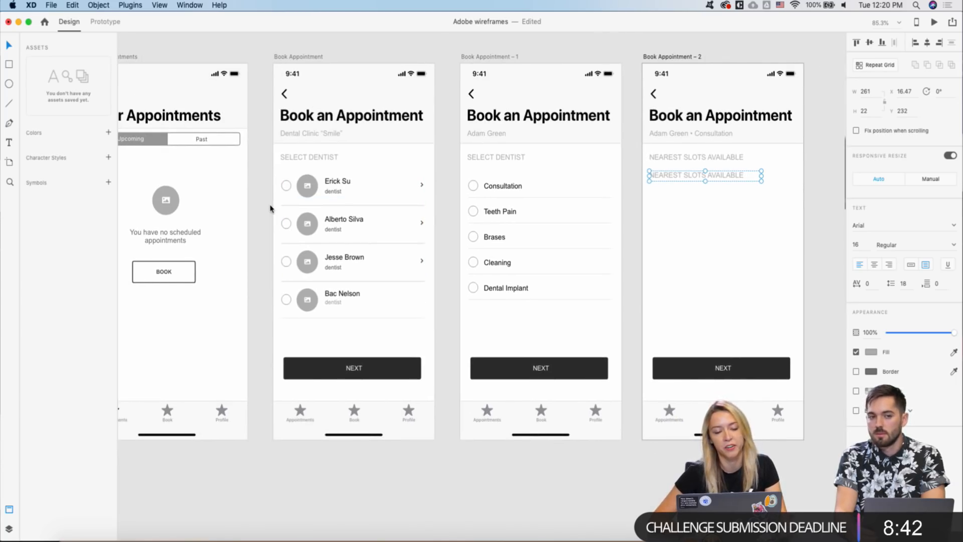
{"action": "scroll", "coordinate": [270, 208], "scroll_direction": "down", "scroll_amount": 1}
{"action": "scroll", "coordinate": [270, 208], "scroll_direction": "right", "scroll_amount": 1}
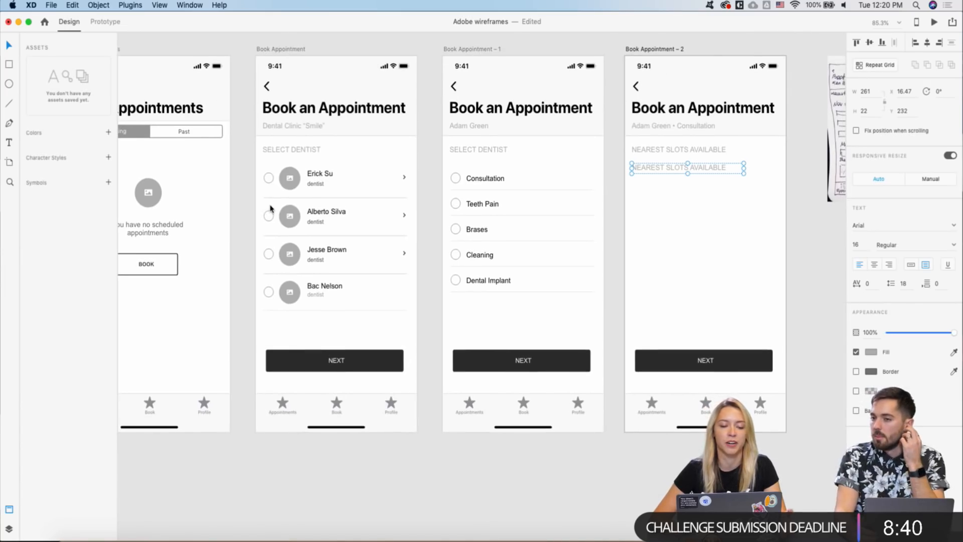
{"action": "scroll", "coordinate": [270, 209], "scroll_direction": "down", "scroll_amount": 1}
{"action": "scroll", "coordinate": [271, 208], "scroll_direction": "right", "scroll_amount": 1}
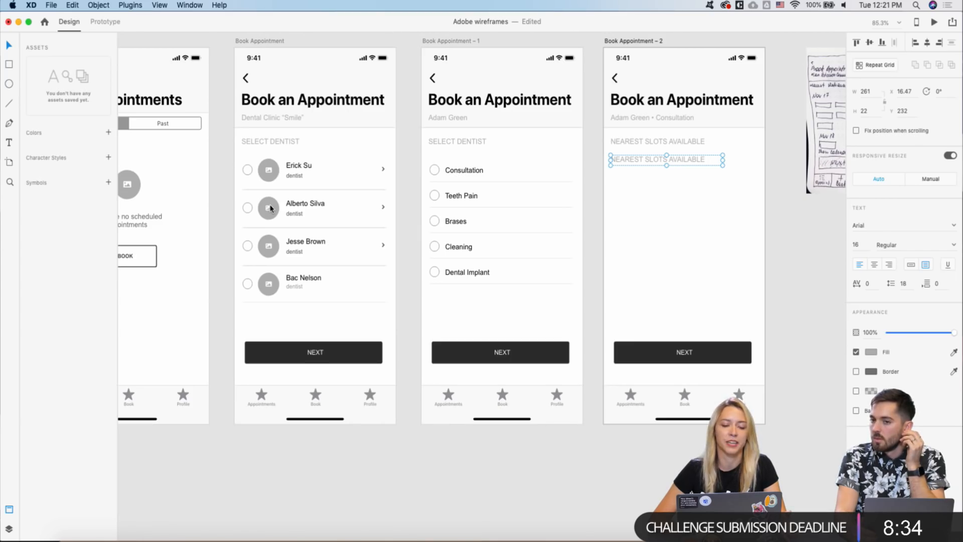
{"action": "scroll", "coordinate": [271, 207], "scroll_direction": "right", "scroll_amount": 9}
{"action": "scroll", "coordinate": [270, 207], "scroll_direction": "up", "scroll_amount": 1}
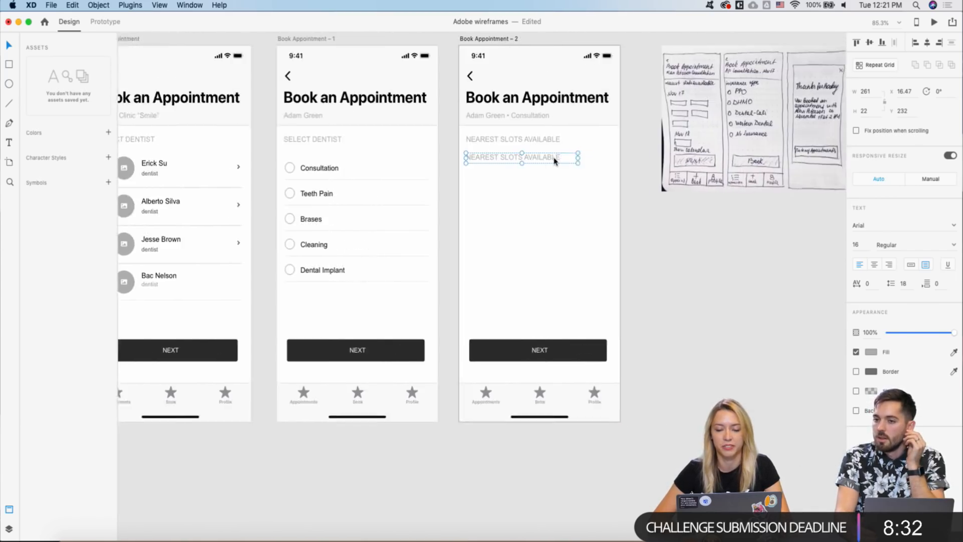
{"action": "scroll", "coordinate": [460, 160], "scroll_direction": "up", "scroll_amount": 5}
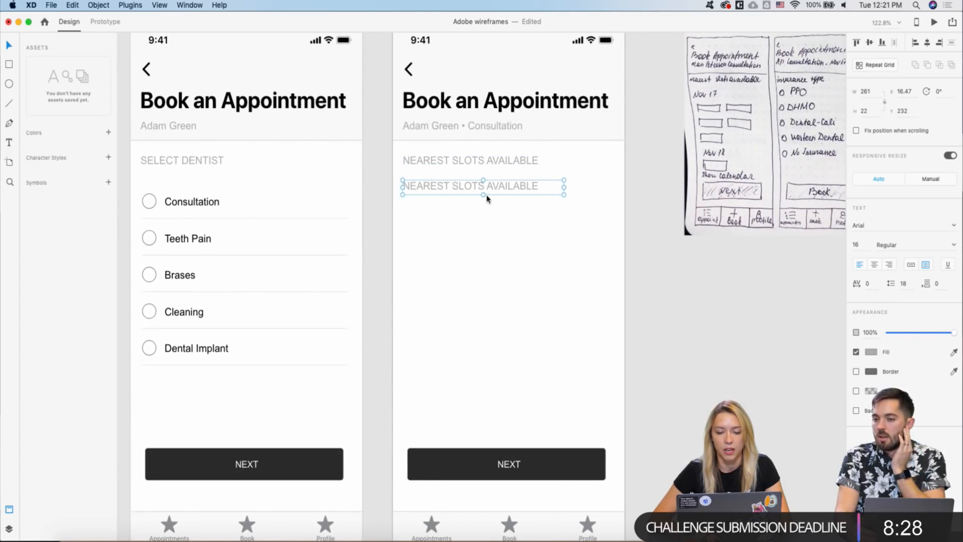
{"action": "left_click_drag", "start_coordinate": [483, 194], "coordinate": [482, 217]}
{"action": "scroll", "coordinate": [482, 217], "scroll_direction": "right", "scroll_amount": 2}
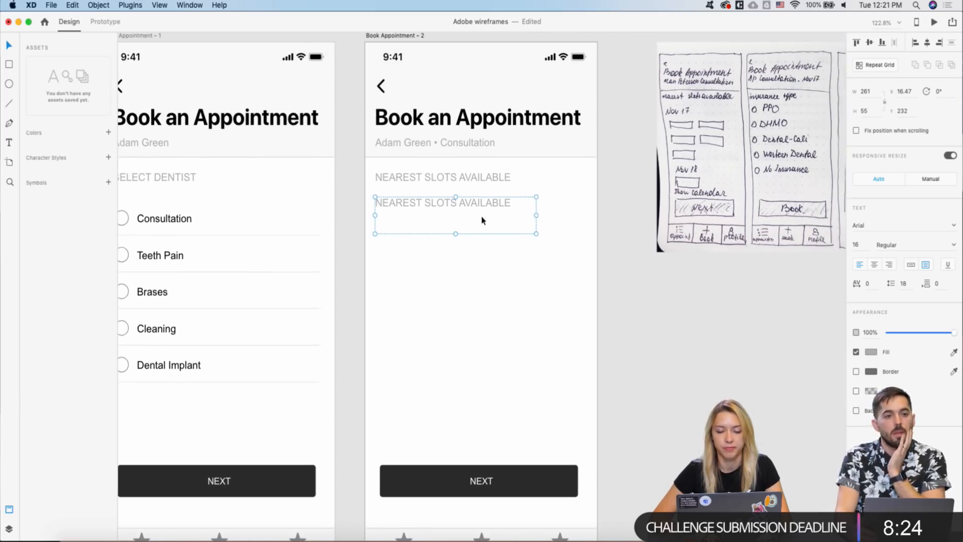
- Give the copied label 20-point font size and a black text fill
{"action": "left_click", "coordinate": [857, 245]}
{"action": "type", "text": "20"}
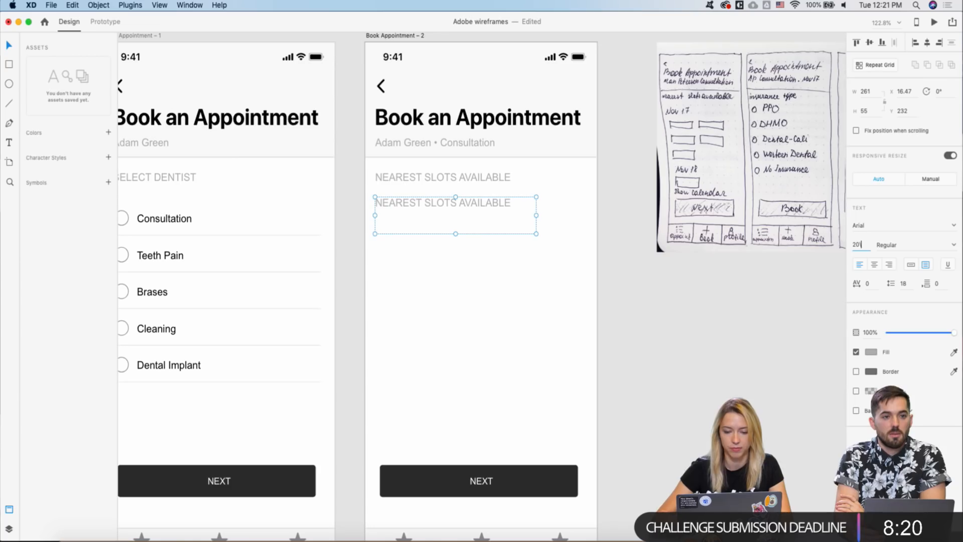
{"action": "key", "text": "Return"}
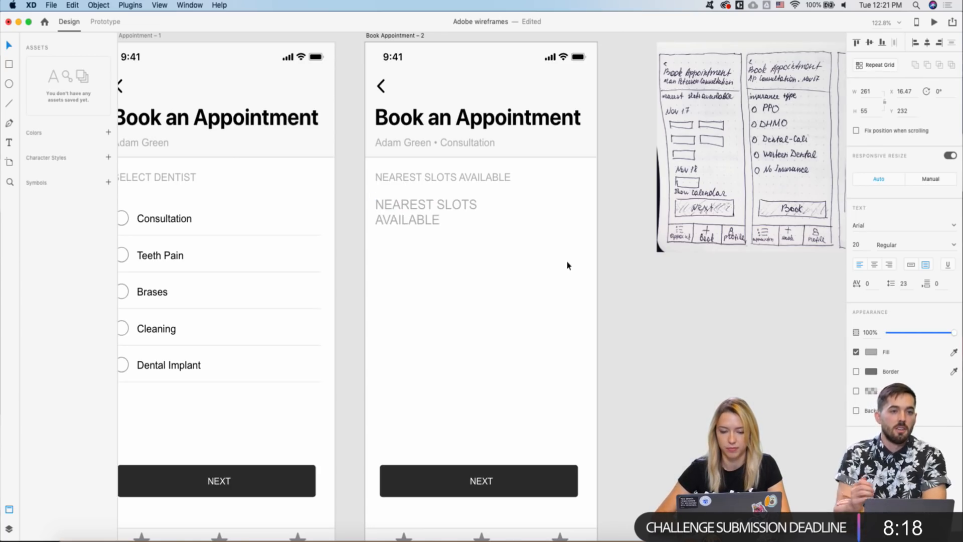
{"action": "left_click", "coordinate": [869, 353]}
{"action": "left_click_drag", "start_coordinate": [781, 355], "coordinate": [751, 375]}
{"action": "left_click", "coordinate": [413, 219]}
- Change the label text to NOV 17 and shrink its box to 107×29
{"action": "double_click", "coordinate": [413, 219]}
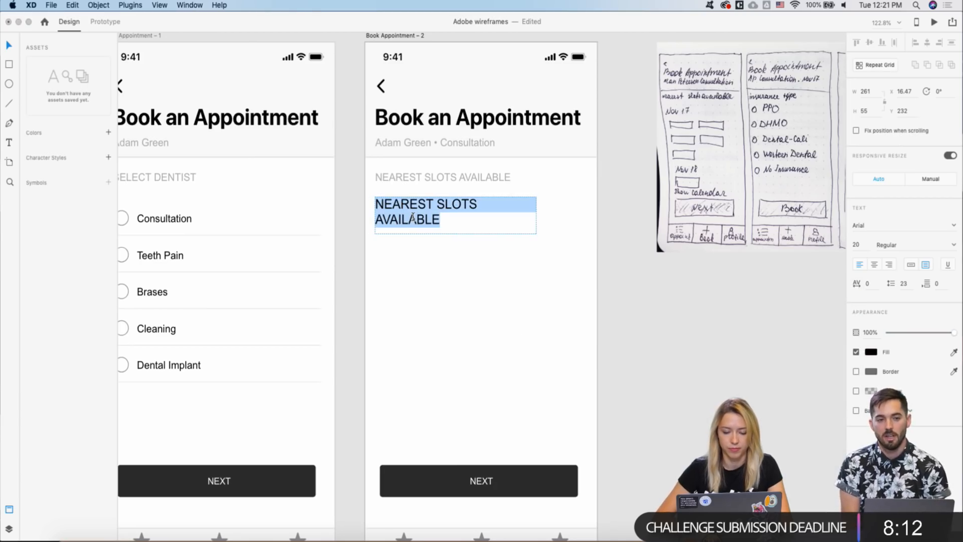
{"action": "type", "text": "NO"}
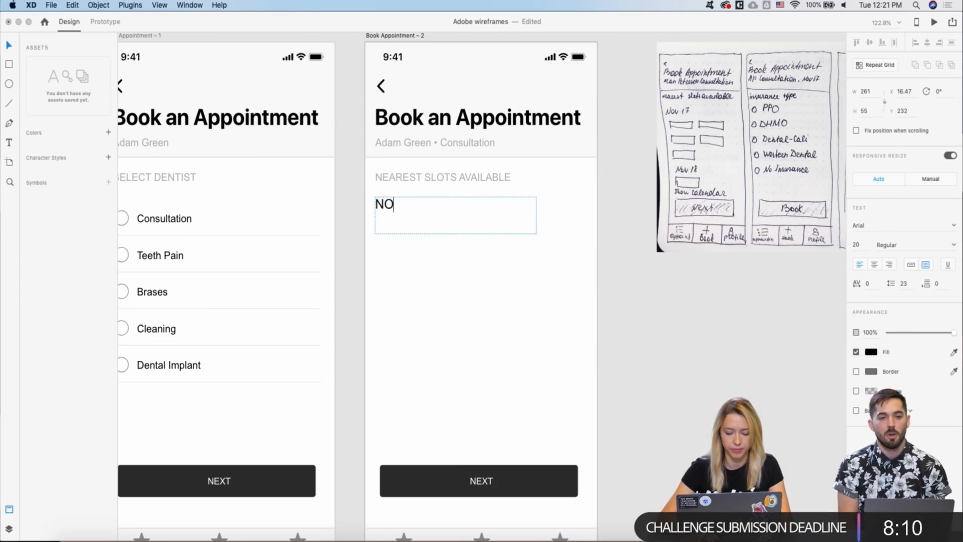
{"action": "type", "text": "V 17"}
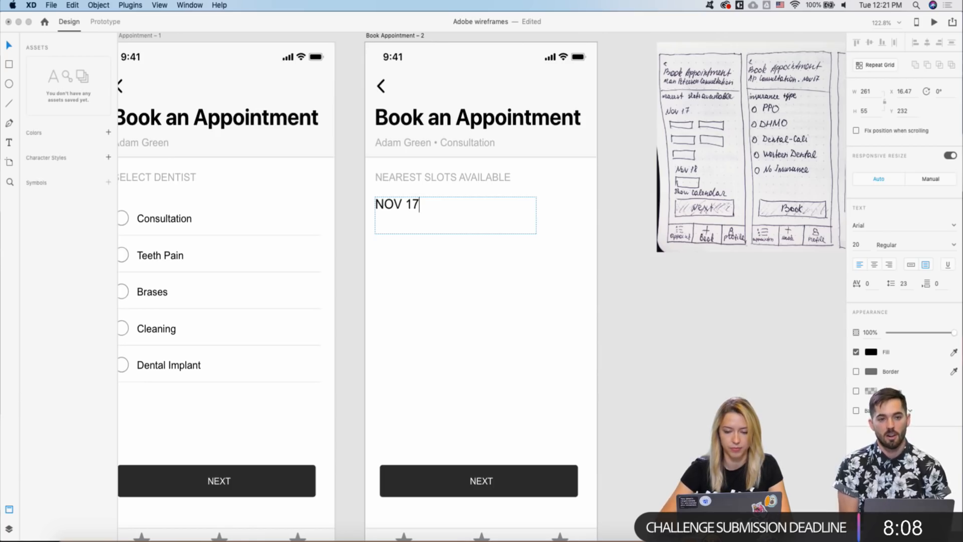
{"action": "key", "text": "Escape"}
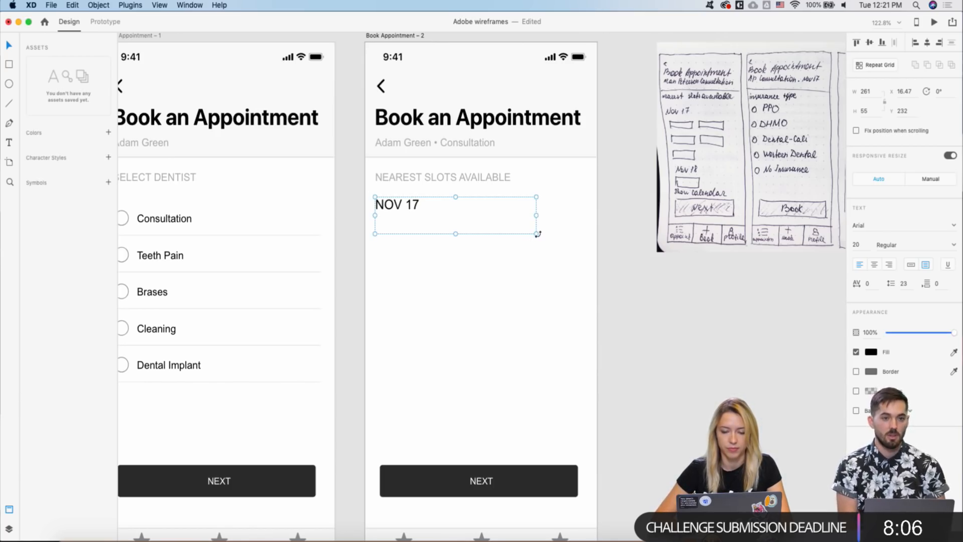
{"action": "left_click_drag", "start_coordinate": [536, 233], "coordinate": [441, 215]}
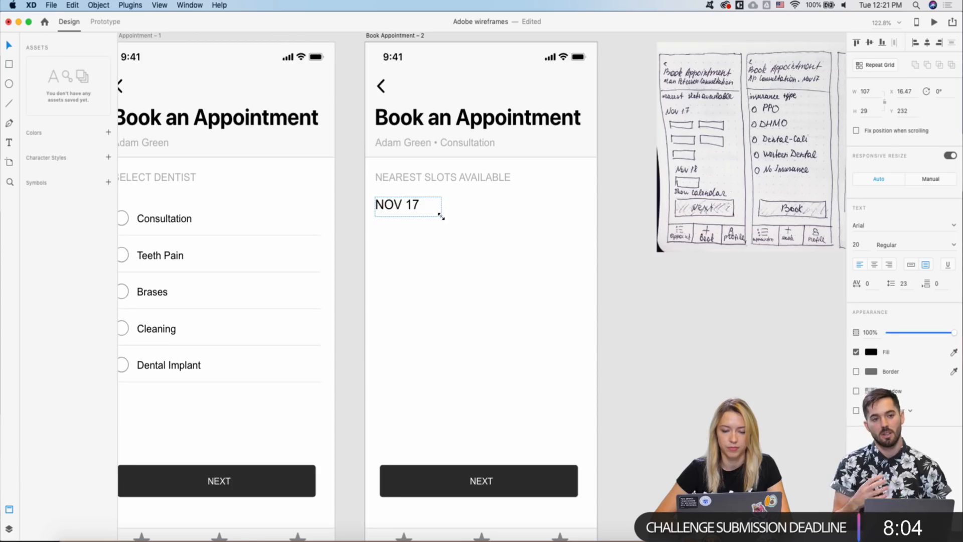
{"action": "scroll", "coordinate": [441, 215], "scroll_direction": "down", "scroll_amount": 3}
{"action": "scroll", "coordinate": [441, 215], "scroll_direction": "down", "scroll_amount": 10}
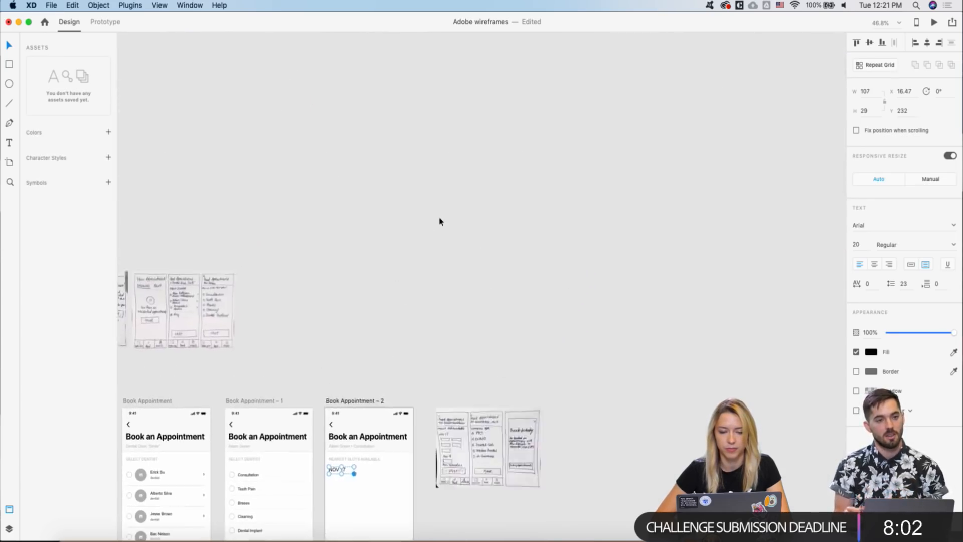
- Paste the LABEL 1 chip from the UI kit just below the NOV 17 date
{"action": "scroll", "coordinate": [433, 192], "scroll_direction": "up", "scroll_amount": 5}
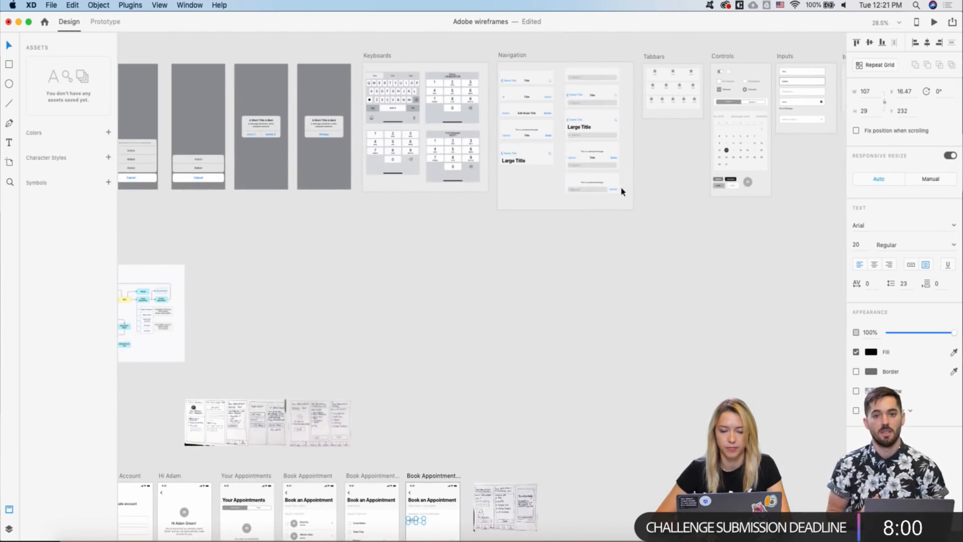
{"action": "scroll", "coordinate": [620, 185], "scroll_direction": "up", "scroll_amount": 4}
{"action": "scroll", "coordinate": [355, 269], "scroll_direction": "up", "scroll_amount": 4}
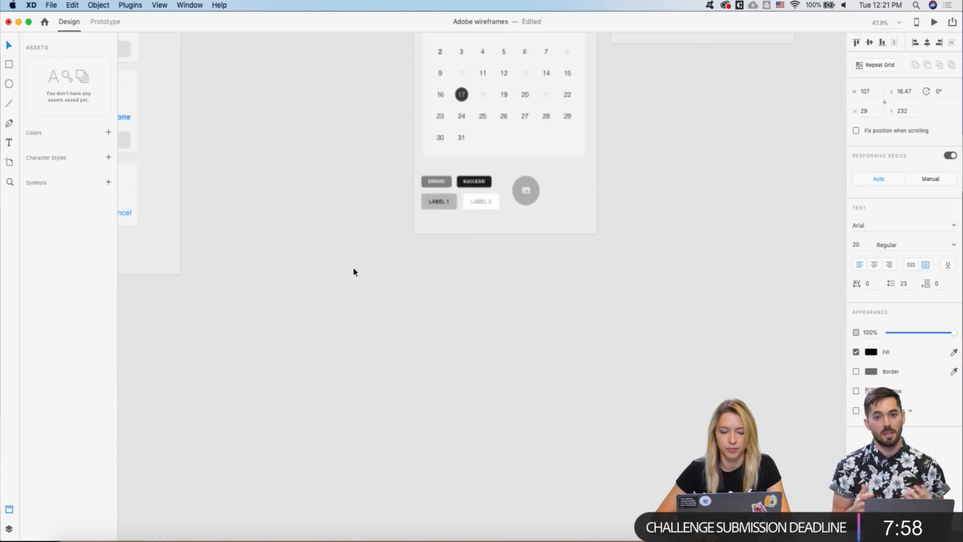
{"action": "left_click", "coordinate": [427, 209]}
{"action": "scroll", "coordinate": [441, 196], "scroll_direction": "down", "scroll_amount": 8}
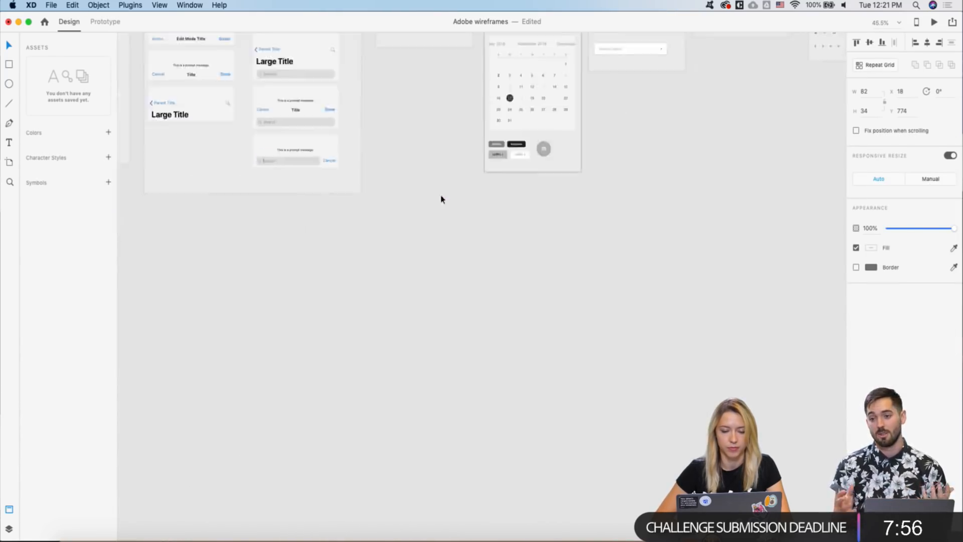
{"action": "scroll", "coordinate": [493, 237], "scroll_direction": "up", "scroll_amount": 2}
{"action": "left_click", "coordinate": [493, 240]}
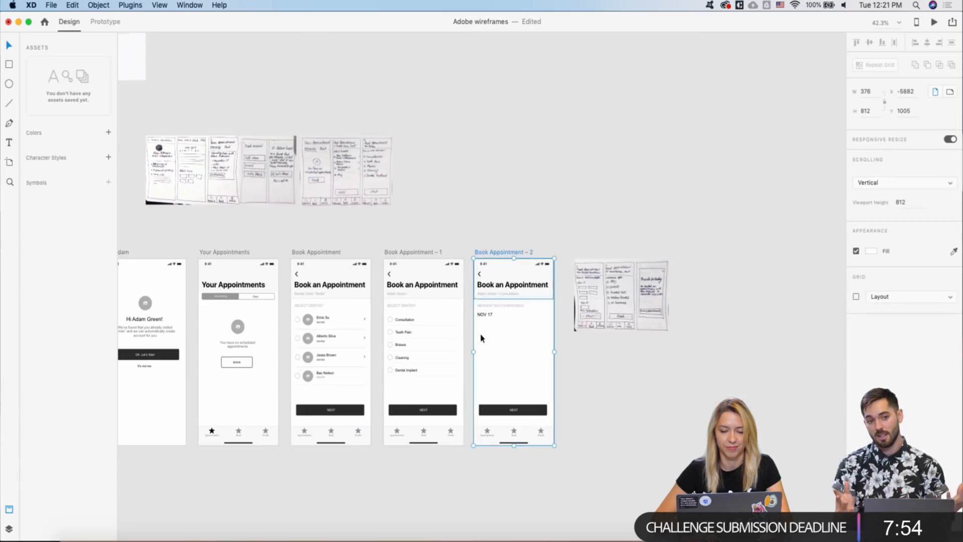
{"action": "scroll", "coordinate": [496, 236], "scroll_direction": "up", "scroll_amount": 5}
{"action": "key", "text": "cmd+v"}
{"action": "left_click_drag", "start_coordinate": [585, 286], "coordinate": [496, 241]}
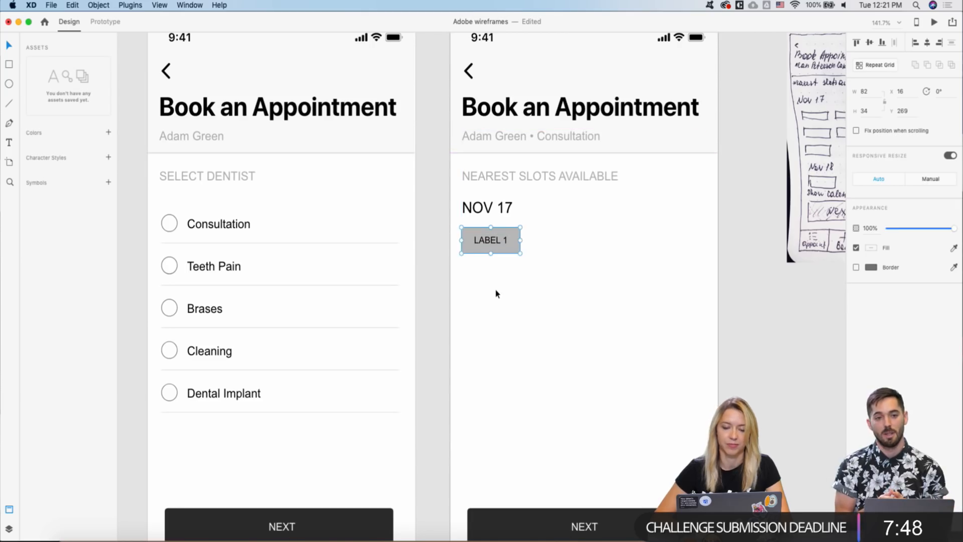
- Relabel the chip 11 AM and make a second copy beside it
{"action": "double_click", "coordinate": [488, 242]}
{"action": "double_click", "coordinate": [487, 243]}
{"action": "type", "text": "11 AM"}
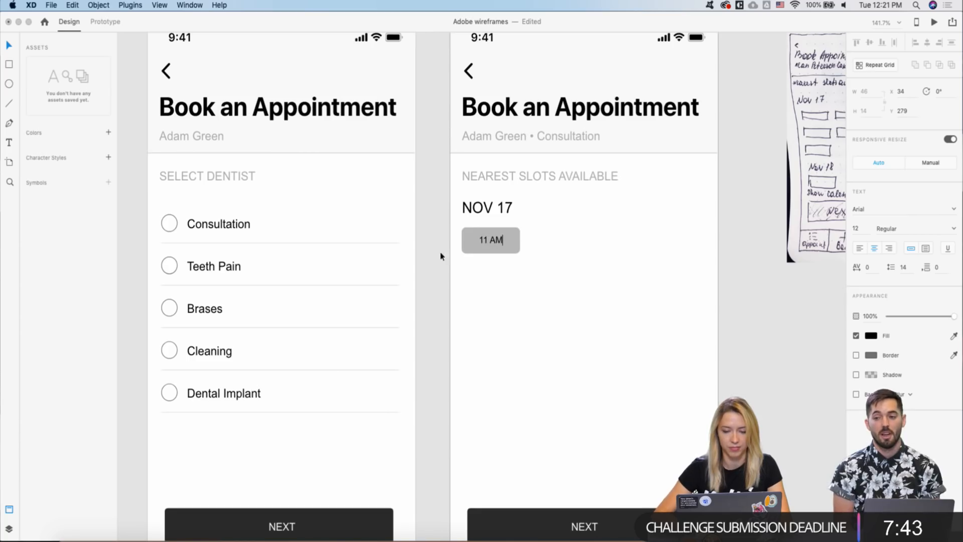
{"action": "key", "text": "Escape"}
{"action": "left_click_drag", "start_coordinate": [531, 233], "coordinate": [561, 239]}
{"action": "left_click", "coordinate": [581, 178]}
{"action": "scroll", "coordinate": [588, 210], "scroll_direction": "up", "scroll_amount": 2}
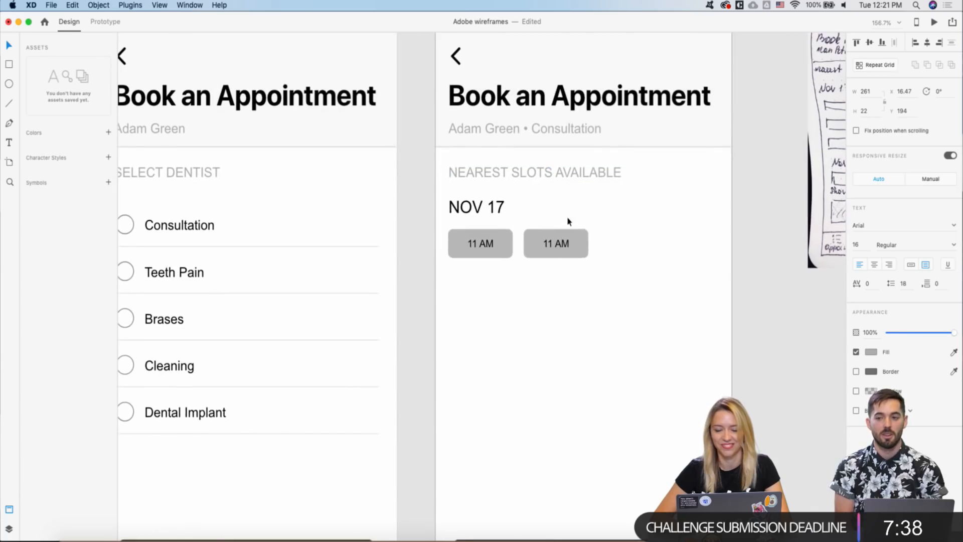
- Change the first slot to 11:00 AM, relabel the second 12:30 AM, then delete it
{"action": "double_click", "coordinate": [547, 248]}
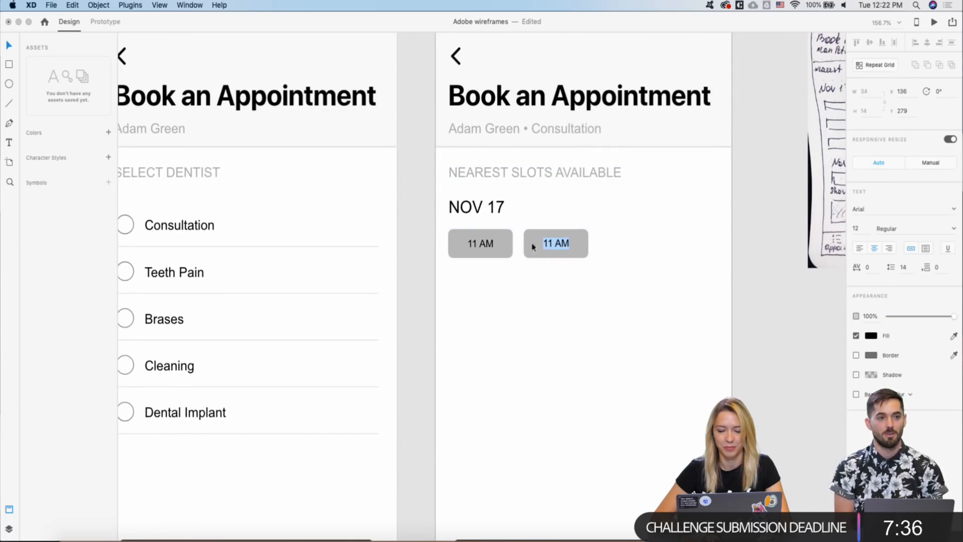
{"action": "double_click", "coordinate": [474, 242]}
{"action": "left_click", "coordinate": [477, 243]}
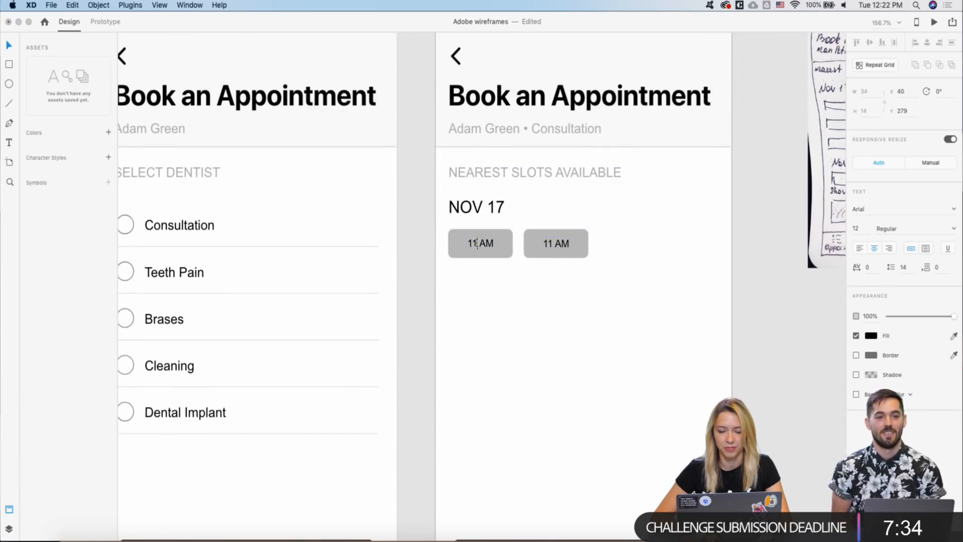
{"action": "type", "text": ":00"}
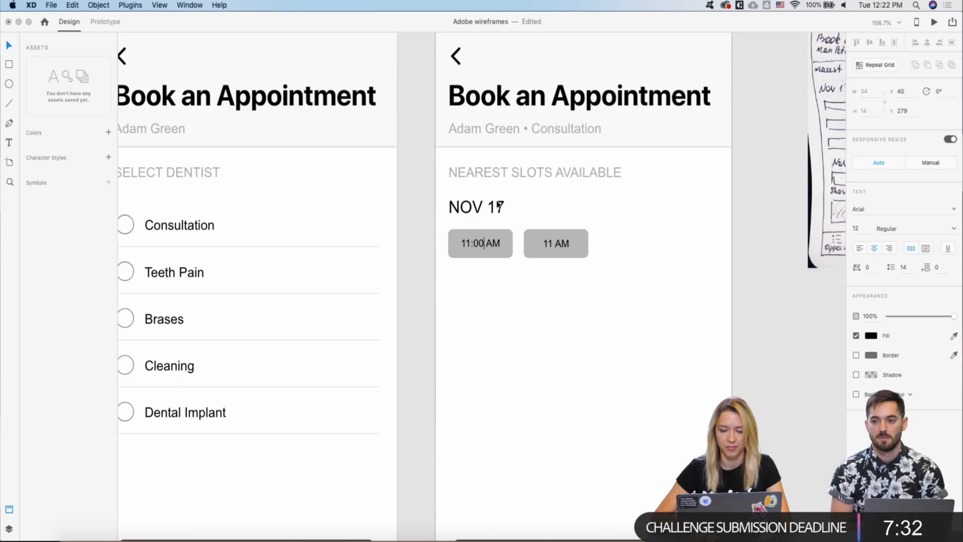
{"action": "double_click", "coordinate": [550, 243]}
{"action": "left_click", "coordinate": [551, 243]}
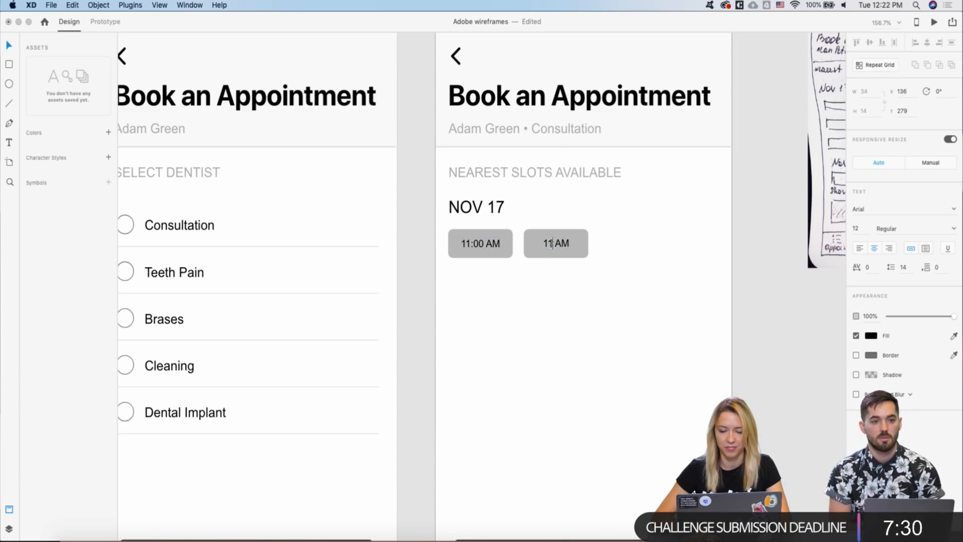
{"action": "key", "text": "BackSpace"}
{"action": "type", "text": "2:"}
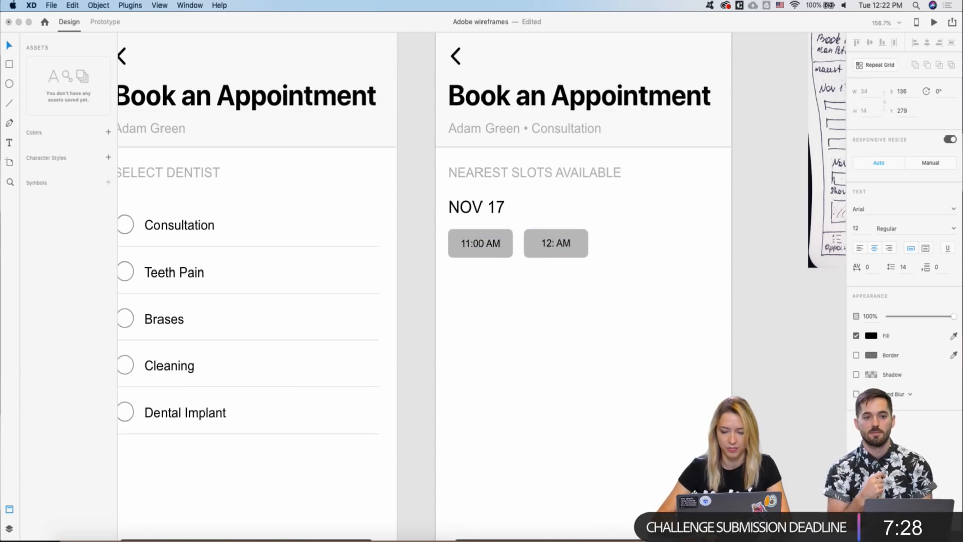
{"action": "type", "text": "30"}
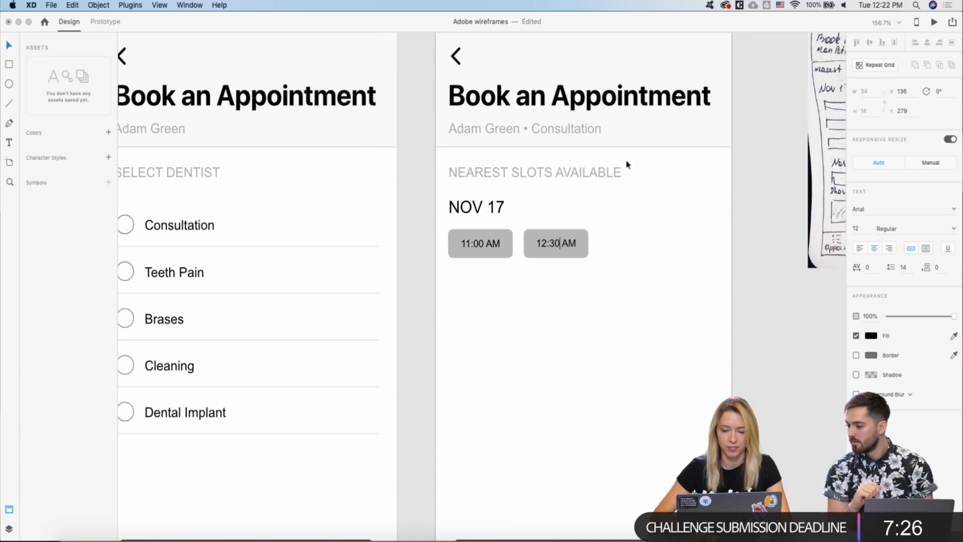
{"action": "left_click", "coordinate": [610, 209]}
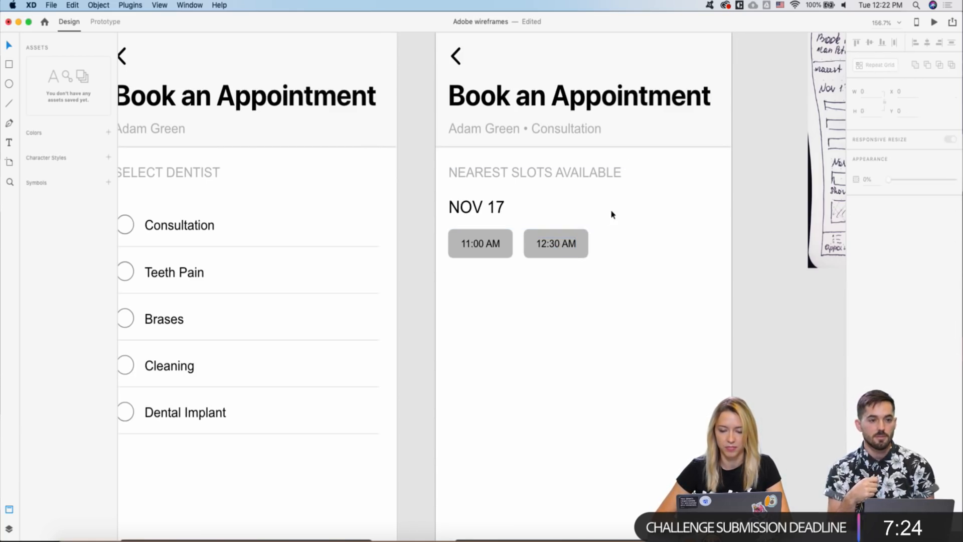
{"action": "left_click", "coordinate": [569, 242]}
{"action": "key", "text": "Delete"}
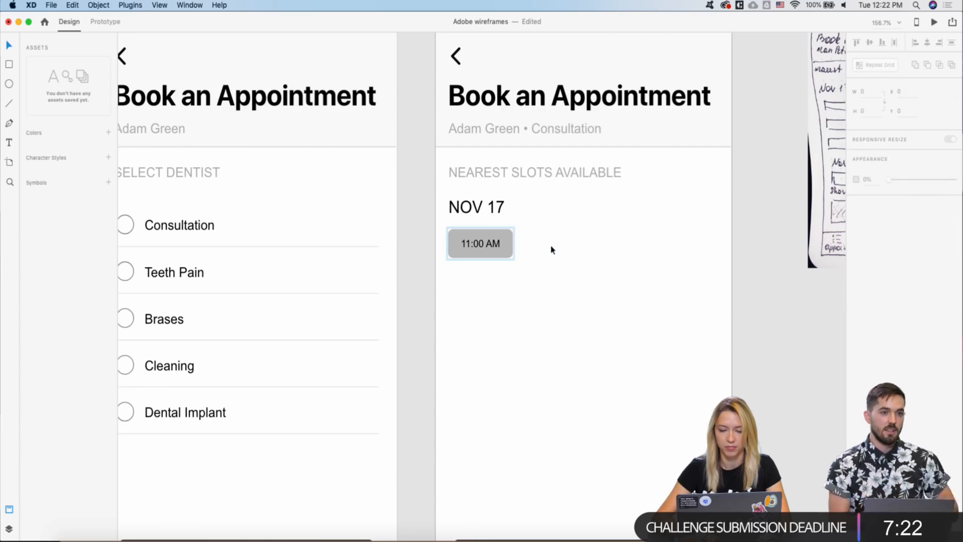
- Turn the 11:00 AM slot into a repeat grid of three columns and two rows
{"action": "left_click", "coordinate": [475, 244]}
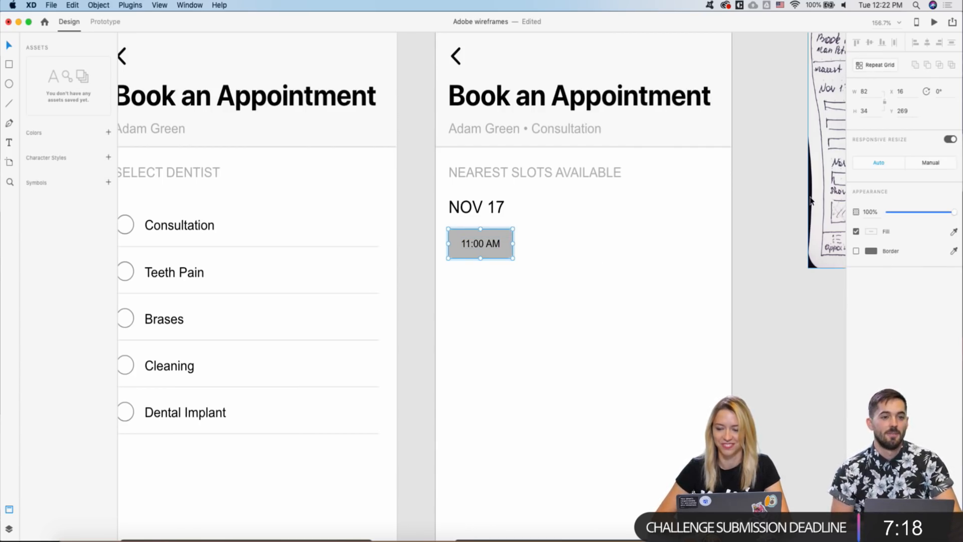
{"action": "left_click", "coordinate": [868, 66]}
{"action": "left_click_drag", "start_coordinate": [512, 243], "coordinate": [681, 245]}
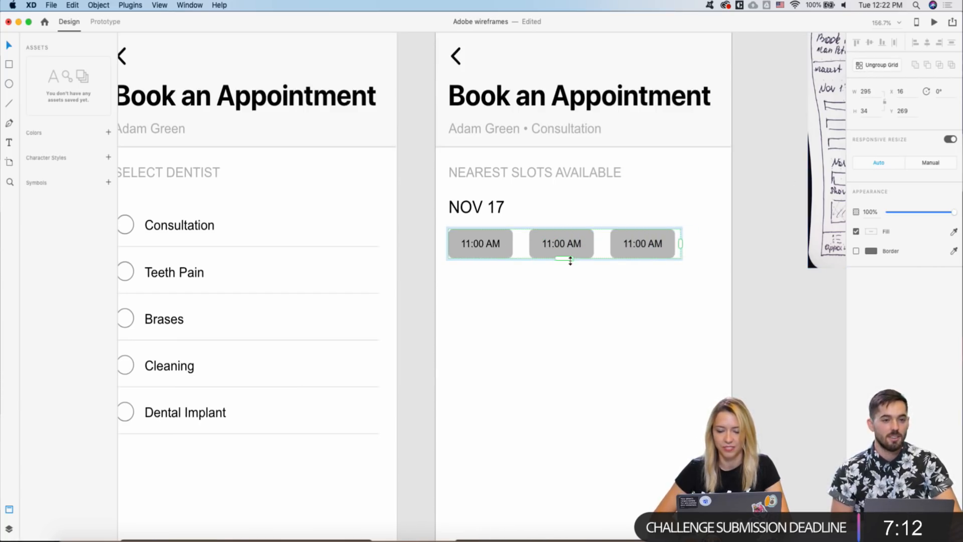
{"action": "left_click_drag", "start_coordinate": [564, 258], "coordinate": [567, 308]}
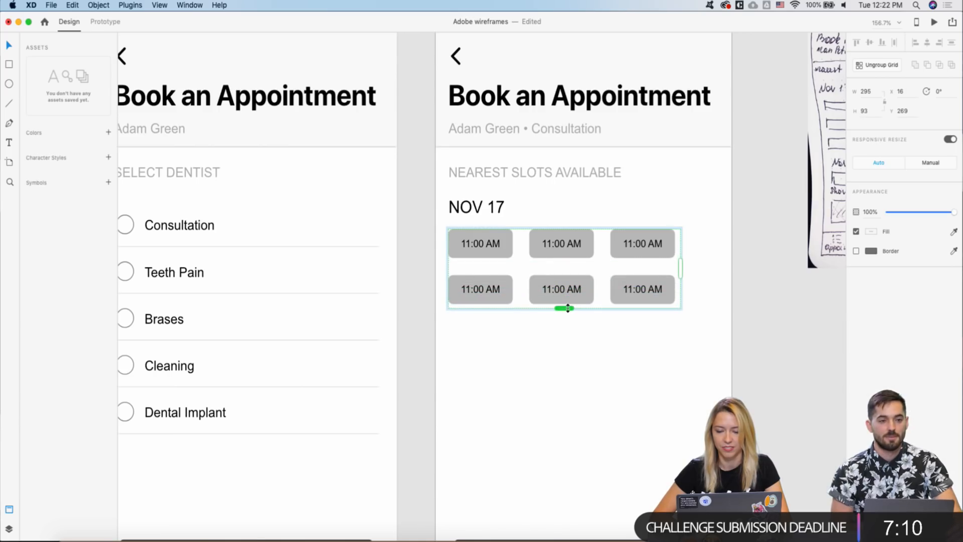
{"action": "key", "text": "Escape"}
{"action": "double_click", "coordinate": [665, 279]}
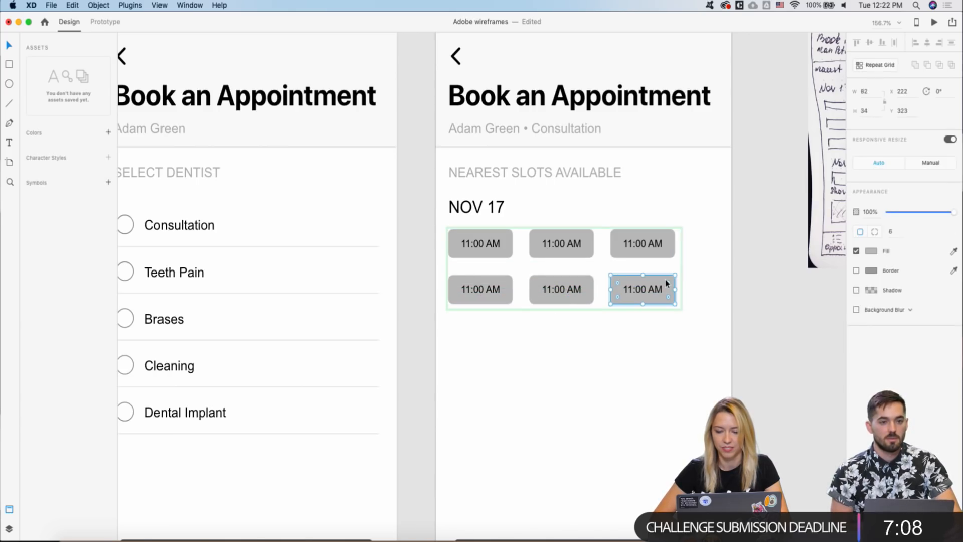
{"action": "key", "text": "Delete"}
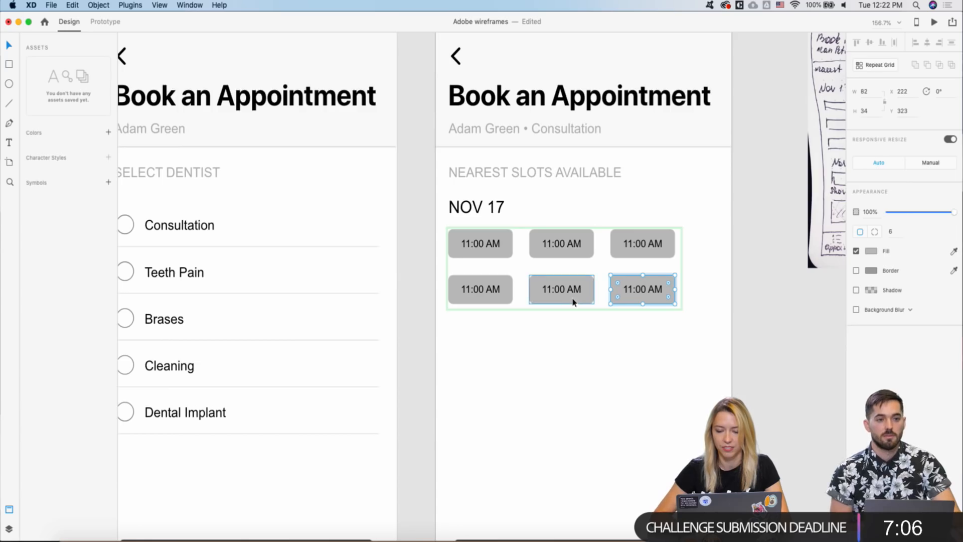
{"action": "left_click", "coordinate": [646, 290]}
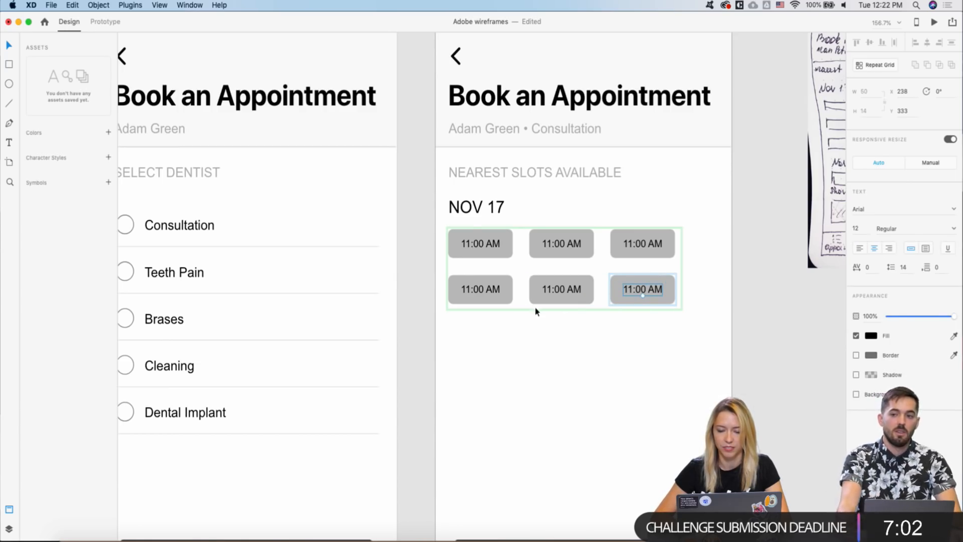
{"action": "left_click", "coordinate": [463, 318]}
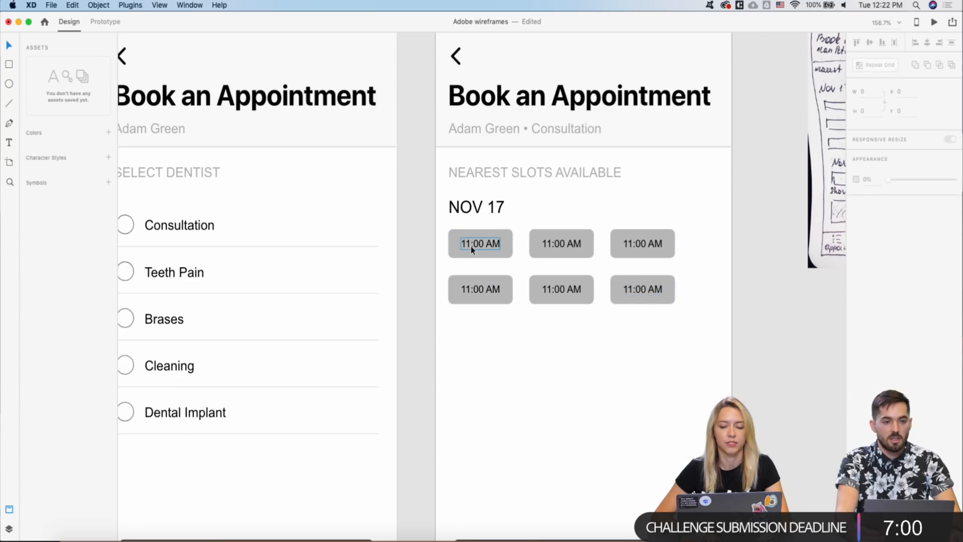
- Retype the top-row slot times as 12:00 AM and 13:30 AM
{"action": "left_click", "coordinate": [471, 246], "text": "super"}
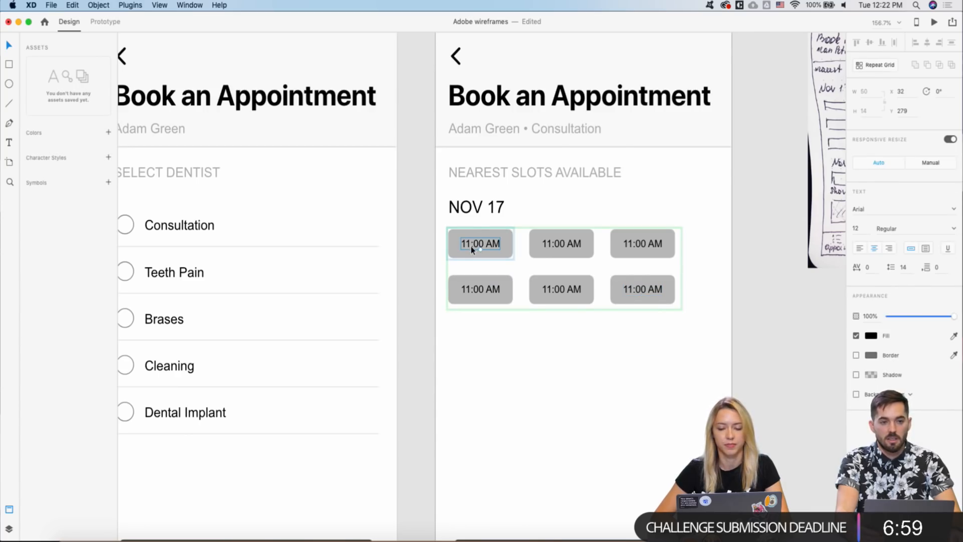
{"action": "double_click", "coordinate": [551, 243]}
{"action": "type", "text": "12:00 AM"}
{"action": "key", "text": "Escape"}
{"action": "double_click", "coordinate": [630, 243]}
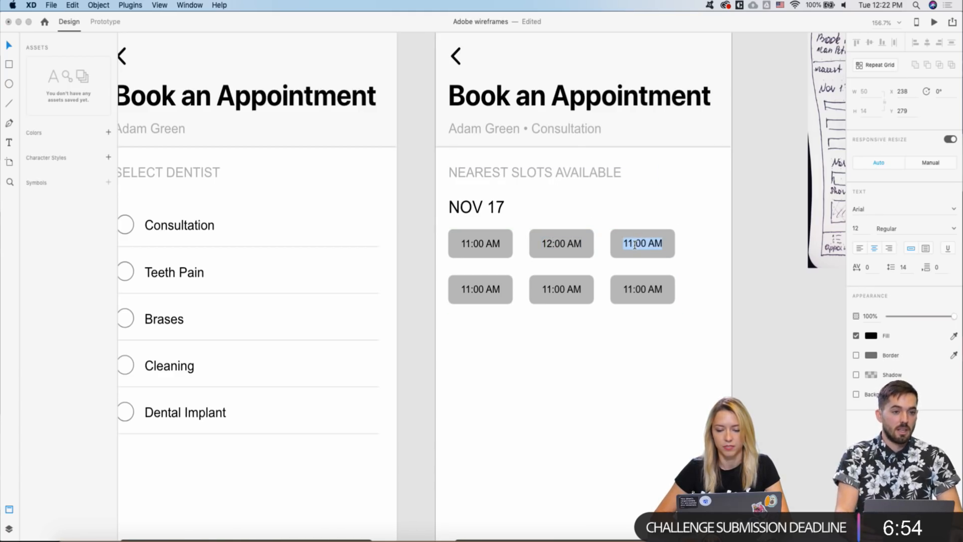
{"action": "left_click", "coordinate": [634, 245]}
{"action": "key", "text": "BackSpace"}
{"action": "type", "text": "3"}
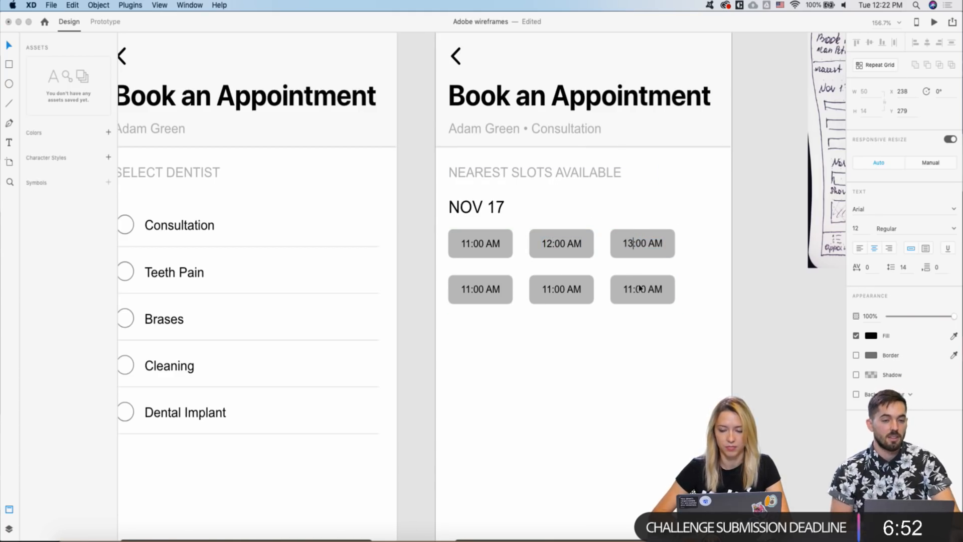
{"action": "left_click", "coordinate": [640, 243]}
{"action": "key", "text": "BackSpace"}
{"action": "type", "text": "3"}
{"action": "key", "text": "Escape"}
- Retype the next two slot times as 14:00 AM and 15:00 AM
{"action": "double_click", "coordinate": [480, 290]}
{"action": "double_click", "coordinate": [479, 290]}
{"action": "left_click", "coordinate": [470, 290]}
{"action": "key", "text": "BackSpace"}
{"action": "type", "text": "4"}
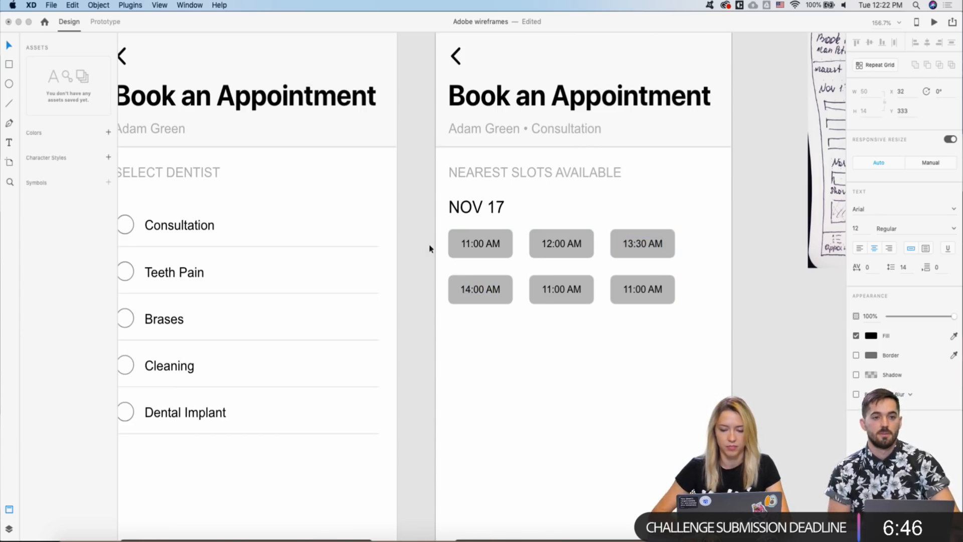
{"action": "key", "text": "Escape"}
{"action": "scroll", "coordinate": [524, 286], "scroll_direction": "down", "scroll_amount": 5}
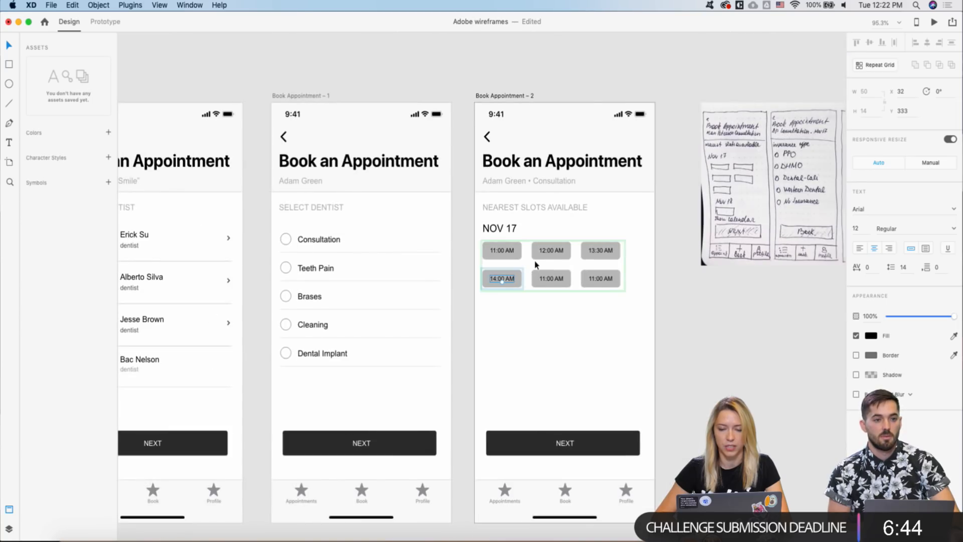
{"action": "scroll", "coordinate": [536, 265], "scroll_direction": "up", "scroll_amount": 2}
{"action": "scroll", "coordinate": [544, 263], "scroll_direction": "up", "scroll_amount": 3}
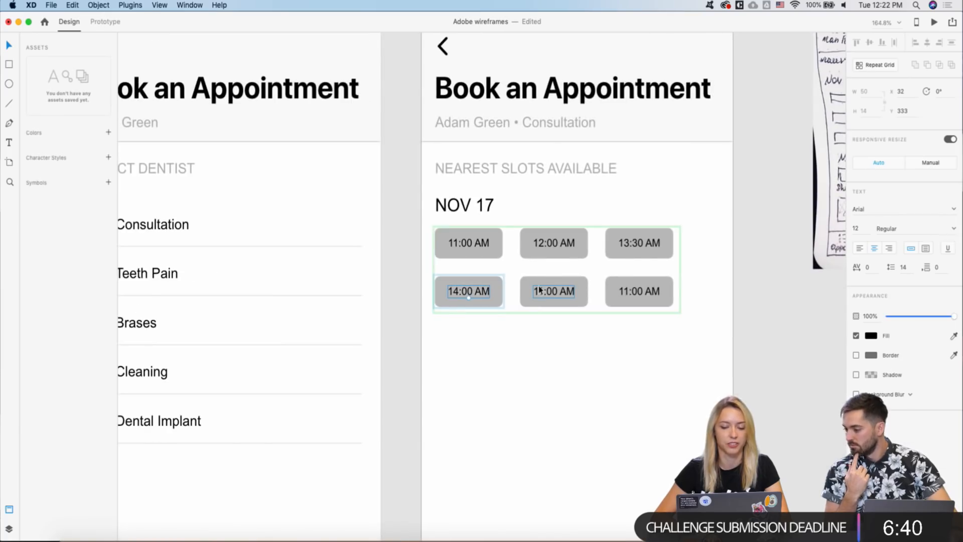
{"action": "scroll", "coordinate": [537, 295], "scroll_direction": "up", "scroll_amount": 3}
{"action": "scroll", "coordinate": [537, 296], "scroll_direction": "down", "scroll_amount": 10}
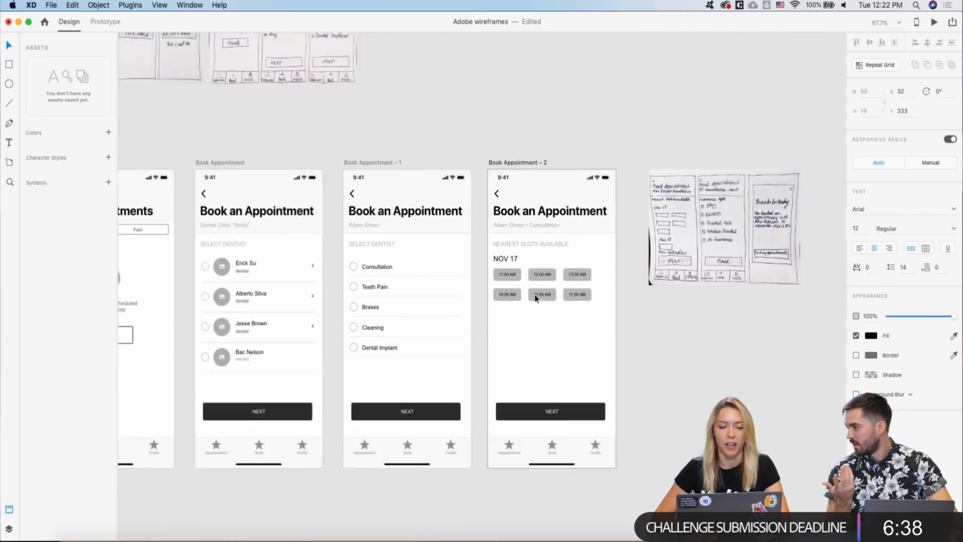
{"action": "scroll", "coordinate": [535, 298], "scroll_direction": "down", "scroll_amount": 5}
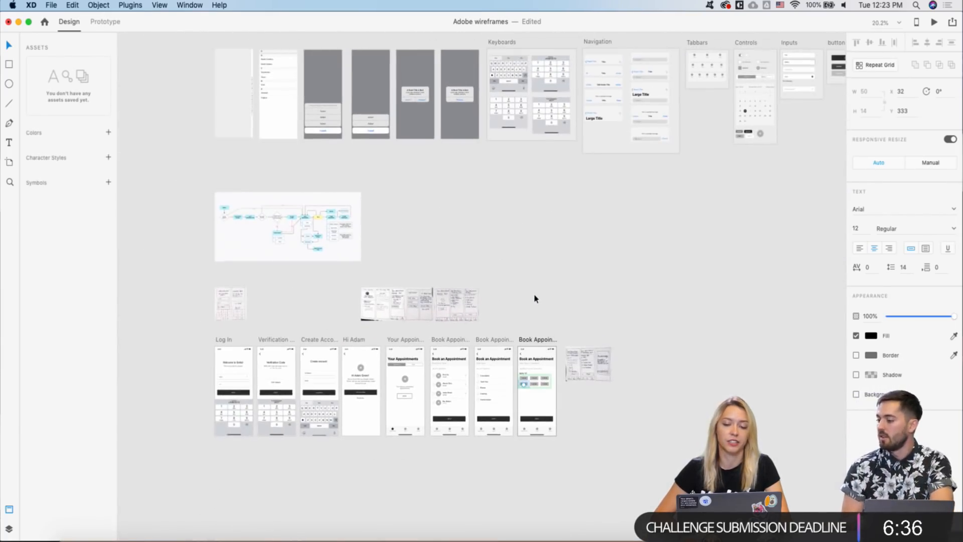
{"action": "scroll", "coordinate": [535, 299], "scroll_direction": "down", "scroll_amount": 1}
{"action": "scroll", "coordinate": [535, 298], "scroll_direction": "up", "scroll_amount": 10}
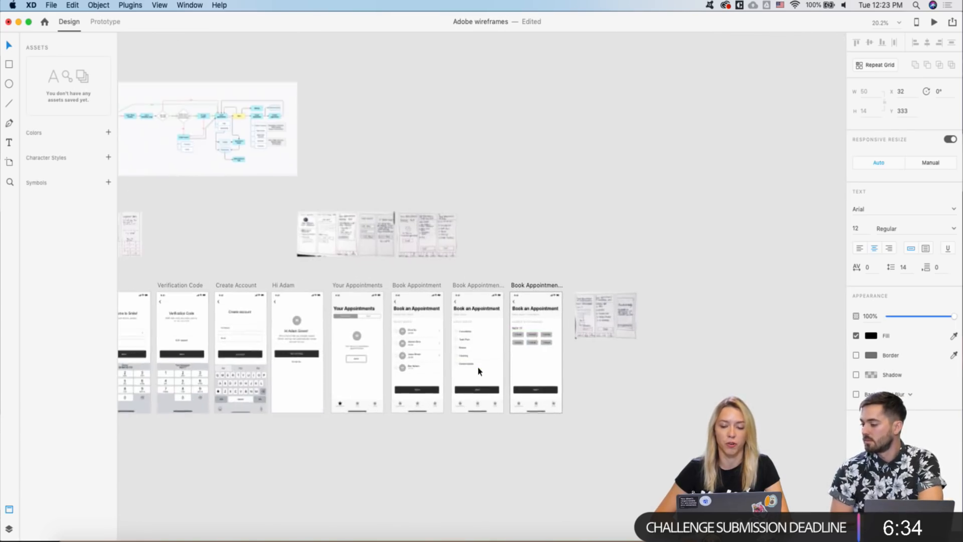
{"action": "scroll", "coordinate": [503, 334], "scroll_direction": "up", "scroll_amount": 3}
{"action": "left_click", "coordinate": [525, 356]}
{"action": "double_click", "coordinate": [523, 356]}
{"action": "left_click", "coordinate": [516, 356]}
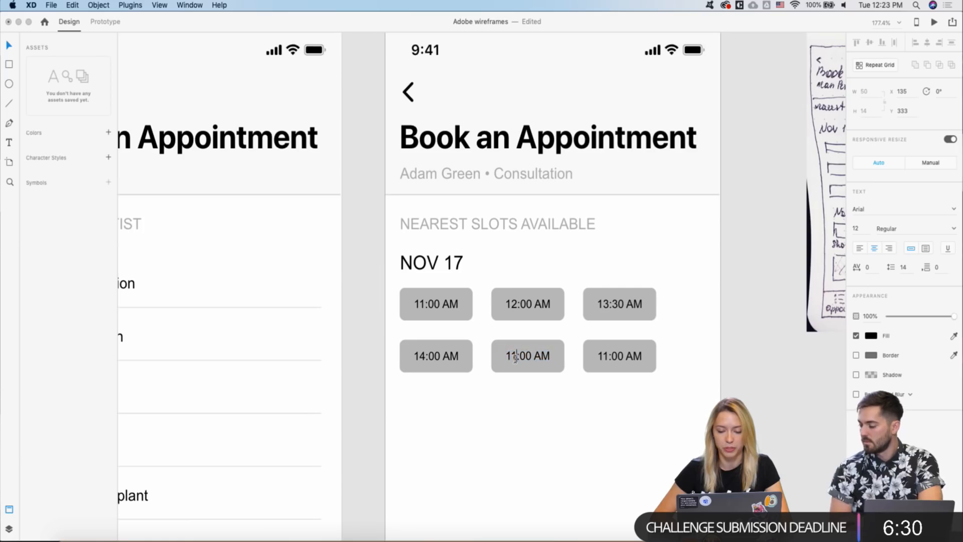
{"action": "key", "text": "BackSpace"}
{"action": "type", "text": "5"}
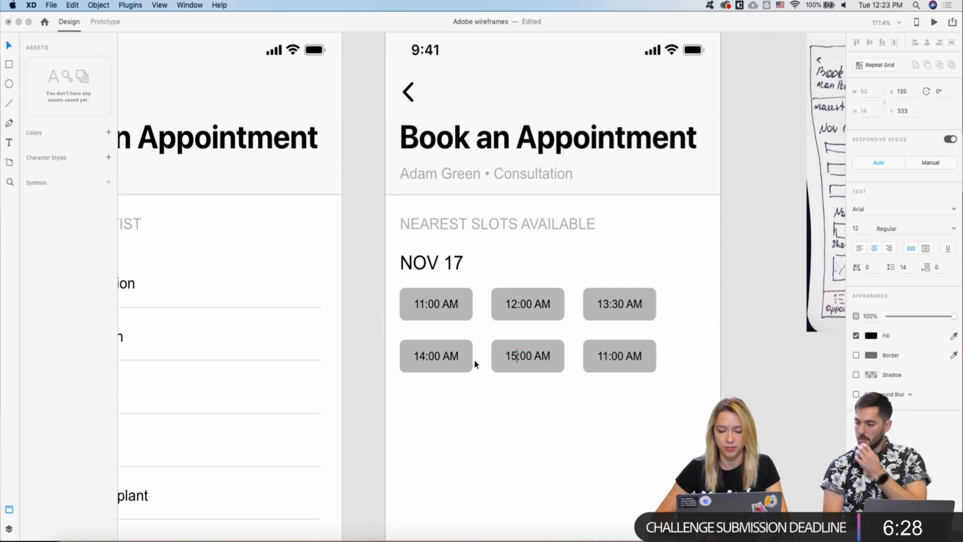
{"action": "left_click", "coordinate": [636, 305]}
- Correct the 13:30 AM slot so it reads 1:30 PM
{"action": "double_click", "coordinate": [635, 304]}
{"action": "double_click", "coordinate": [634, 303]}
{"action": "left_click", "coordinate": [609, 304]}
{"action": "key", "text": "BackSpace"}
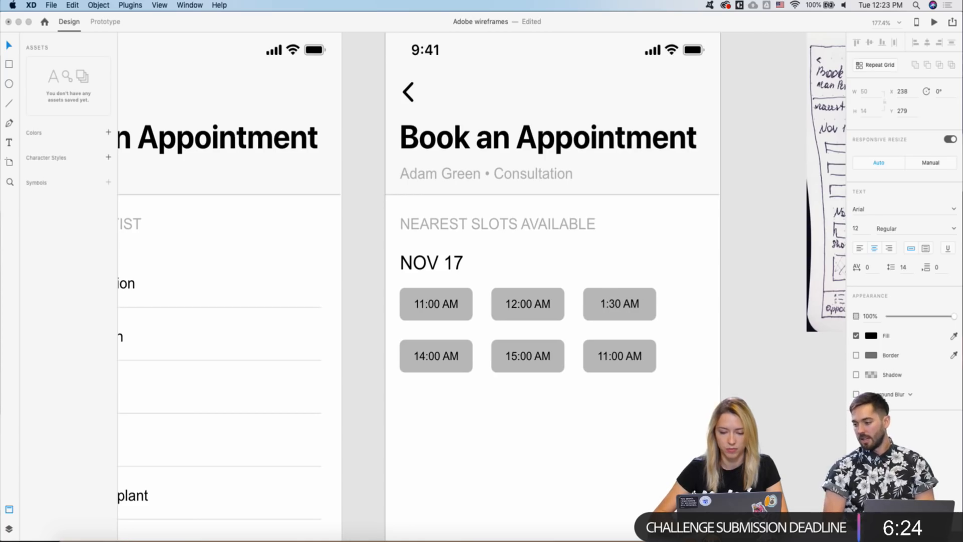
{"action": "double_click", "coordinate": [628, 304]}
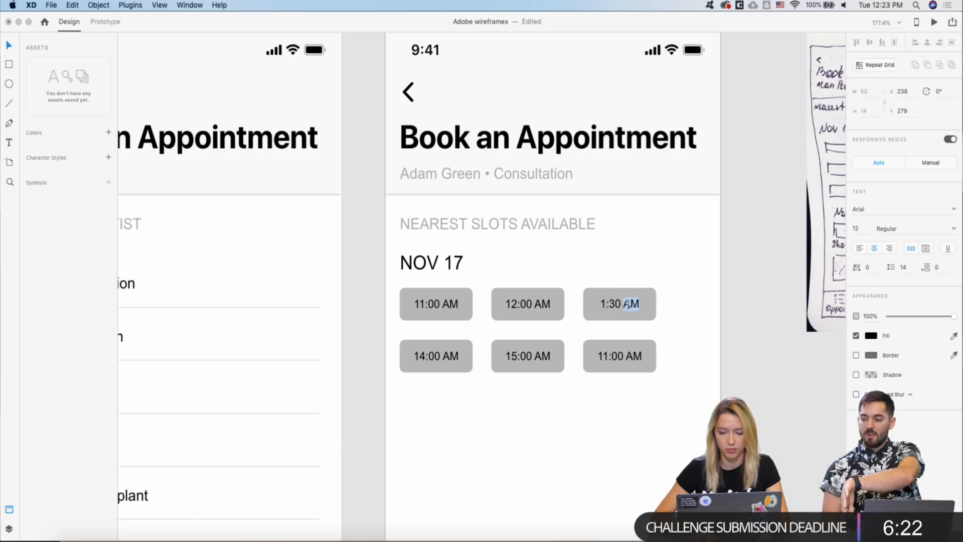
{"action": "type", "text": "PM"}
{"action": "key", "text": "Escape"}
- Change the 14:00 AM slot to read 2:00 PM
{"action": "double_click", "coordinate": [439, 355]}
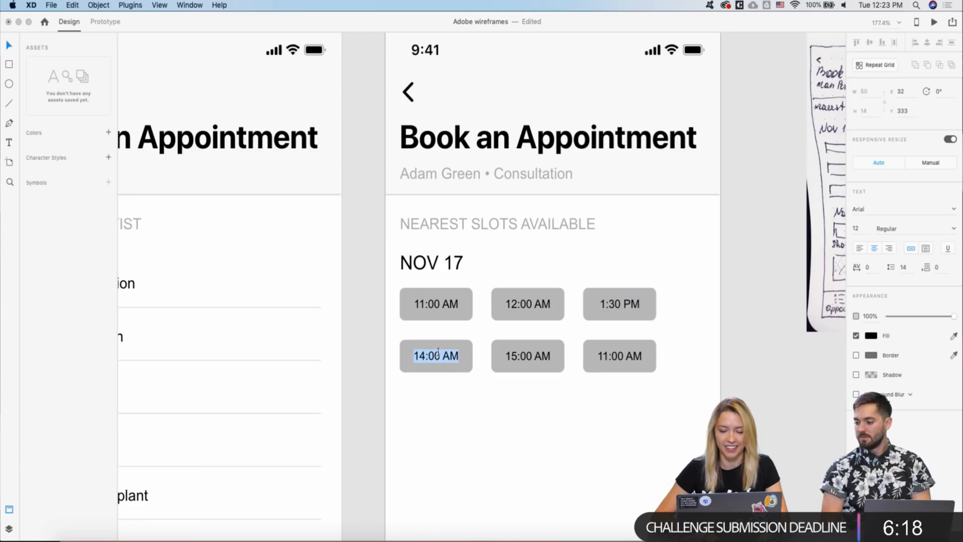
{"action": "left_click", "coordinate": [427, 357]}
{"action": "key", "text": "BackSpace"}
{"action": "key", "text": "BackSpace"}
{"action": "type", "text": "2"}
{"action": "left_click", "coordinate": [447, 356]}
{"action": "key", "text": "BackSpace"}
{"action": "type", "text": "P"}
{"action": "key", "text": "Escape"}
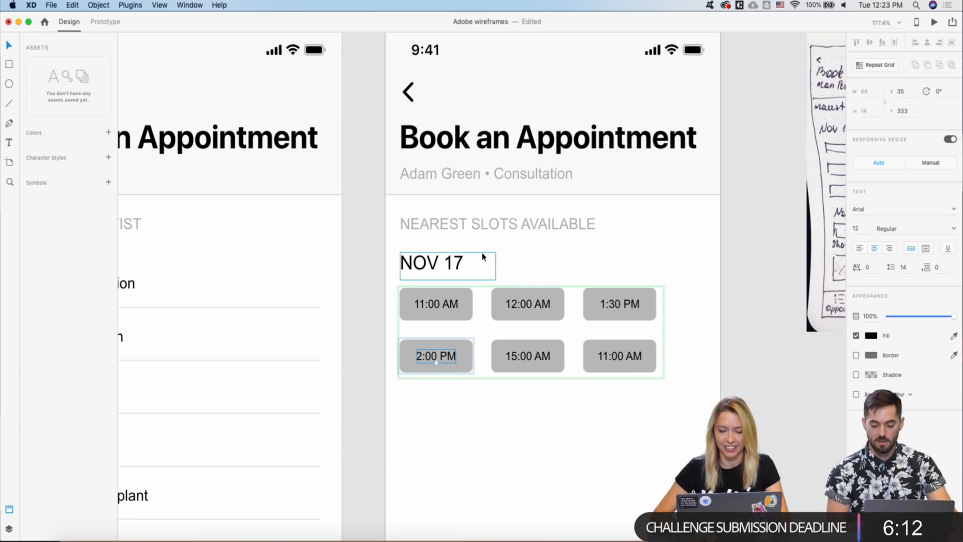
- Shorten the 15:00 AM slot to read 3:00 AM
{"action": "double_click", "coordinate": [523, 353]}
{"action": "left_click", "coordinate": [517, 353]}
{"action": "key", "text": "BackSpace"}
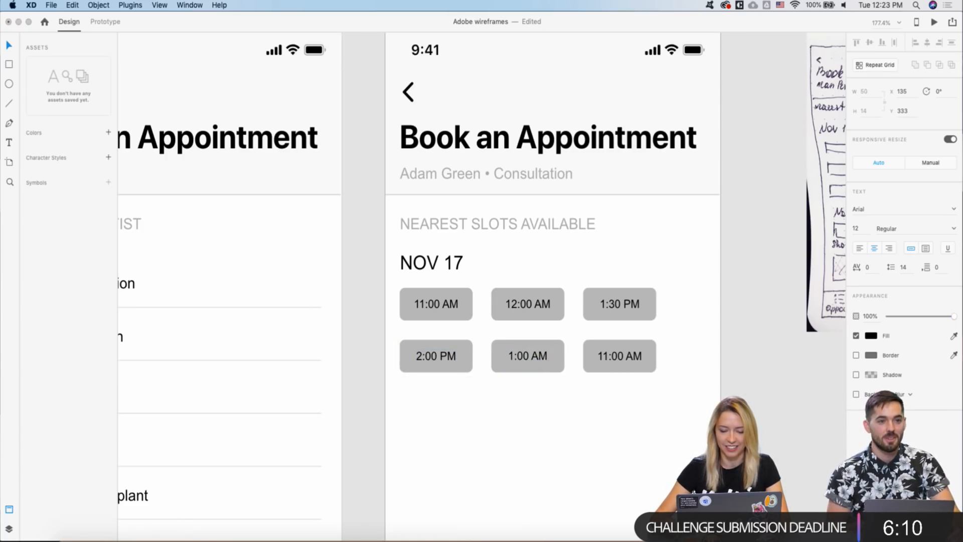
{"action": "key", "text": "BackSpace"}
{"action": "type", "text": "3"}
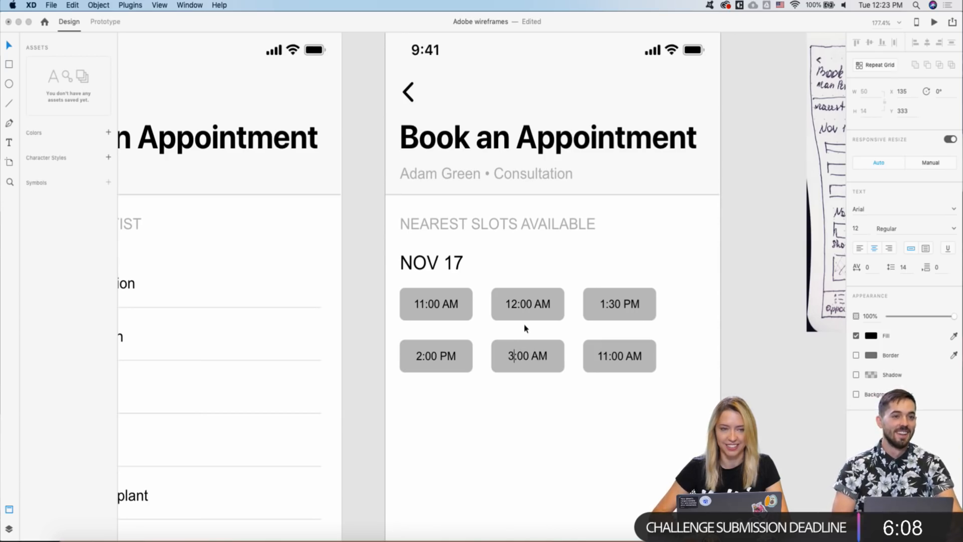
{"action": "key", "text": "Escape"}
- Change the last slot's 11:00 AM label to 4:00 PM
{"action": "scroll", "coordinate": [524, 325], "scroll_direction": "down", "scroll_amount": 2}
{"action": "scroll", "coordinate": [524, 324], "scroll_direction": "right", "scroll_amount": 2}
{"action": "scroll", "coordinate": [524, 324], "scroll_direction": "down", "scroll_amount": 1}
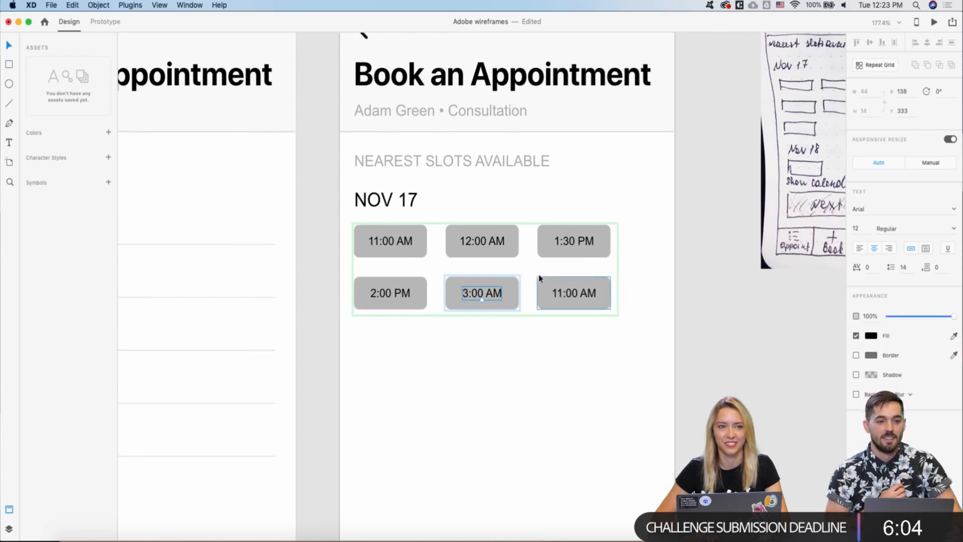
{"action": "scroll", "coordinate": [529, 241], "scroll_direction": "up", "scroll_amount": 2}
{"action": "left_click", "coordinate": [563, 300]}
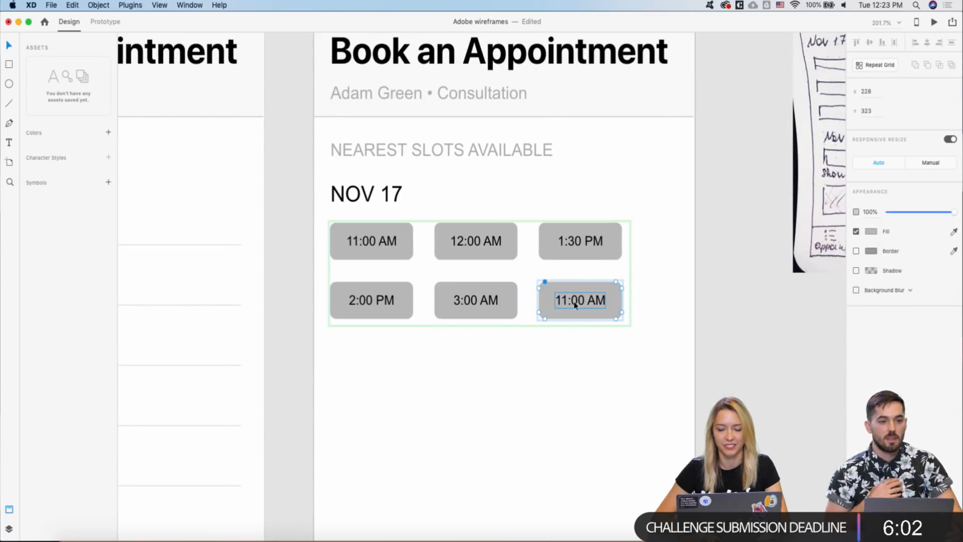
{"action": "double_click", "coordinate": [574, 300]}
{"action": "left_click", "coordinate": [568, 300]}
{"action": "key", "text": "BackSpace"}
{"action": "key", "text": "BackSpace"}
{"action": "type", "text": "4"}
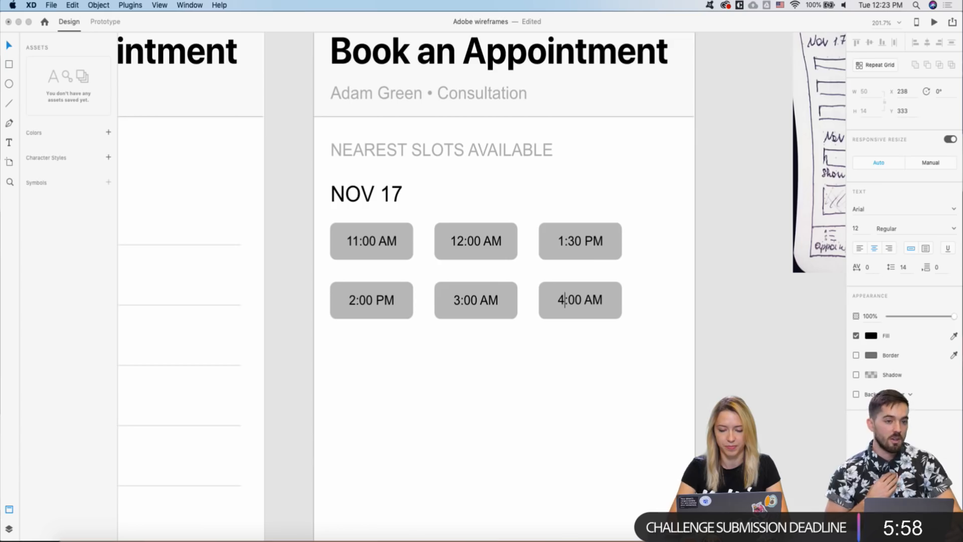
{"action": "left_click", "coordinate": [593, 299]}
{"action": "key", "text": "BackSpace"}
{"action": "type", "text": "P"}
{"action": "key", "text": "Escape"}
- Switch the 3:00 AM slot to 3:00 PM
{"action": "double_click", "coordinate": [483, 299]}
{"action": "left_click", "coordinate": [491, 300]}
{"action": "key", "text": "BackSpace"}
{"action": "type", "text": "P"}
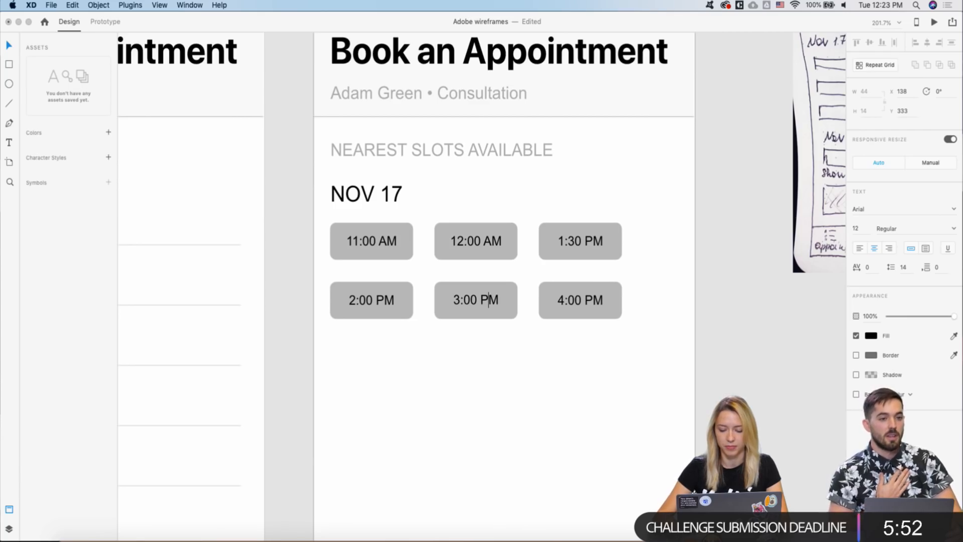
{"action": "key", "text": "Escape"}
{"action": "scroll", "coordinate": [512, 216], "scroll_direction": "down", "scroll_amount": 5}
- Reduce the gap between the two rows of the NOV 17 time-slot grid
{"action": "left_click", "coordinate": [441, 242]}
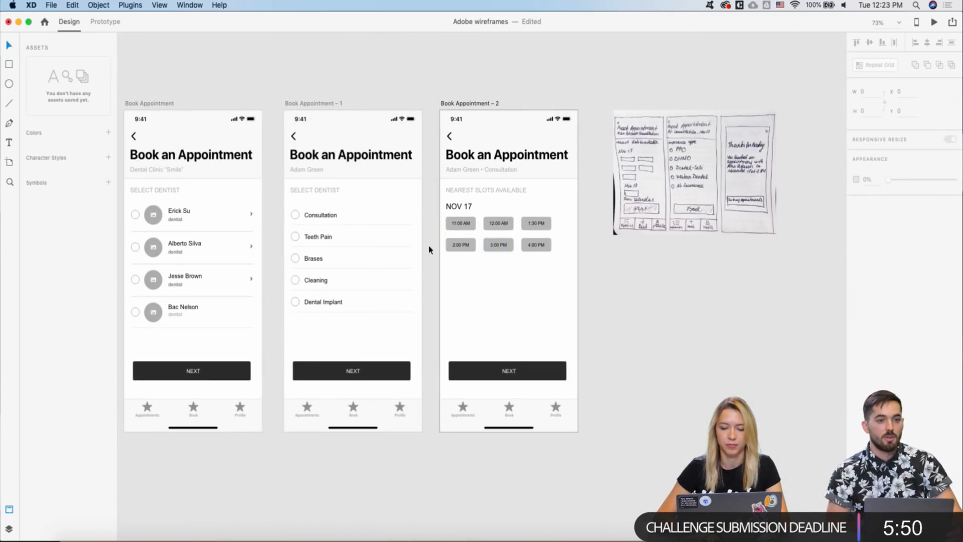
{"action": "left_click", "coordinate": [458, 226]}
{"action": "scroll", "coordinate": [464, 223], "scroll_direction": "up", "scroll_amount": 5}
{"action": "double_click", "coordinate": [465, 219]}
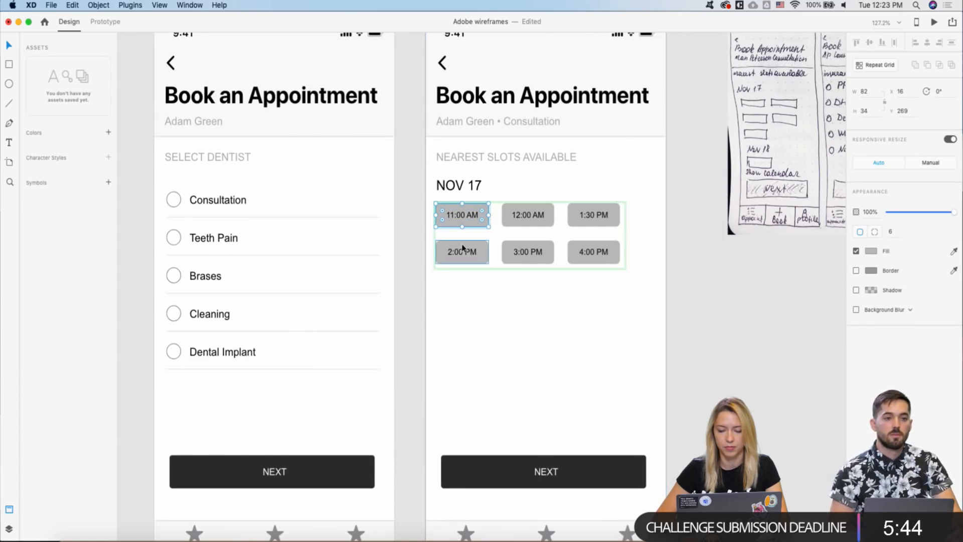
{"action": "scroll", "coordinate": [493, 209], "scroll_direction": "up", "scroll_amount": 5}
{"action": "left_click", "coordinate": [434, 254]}
{"action": "left_click", "coordinate": [428, 241]}
{"action": "left_click_drag", "start_coordinate": [429, 265], "coordinate": [428, 253]}
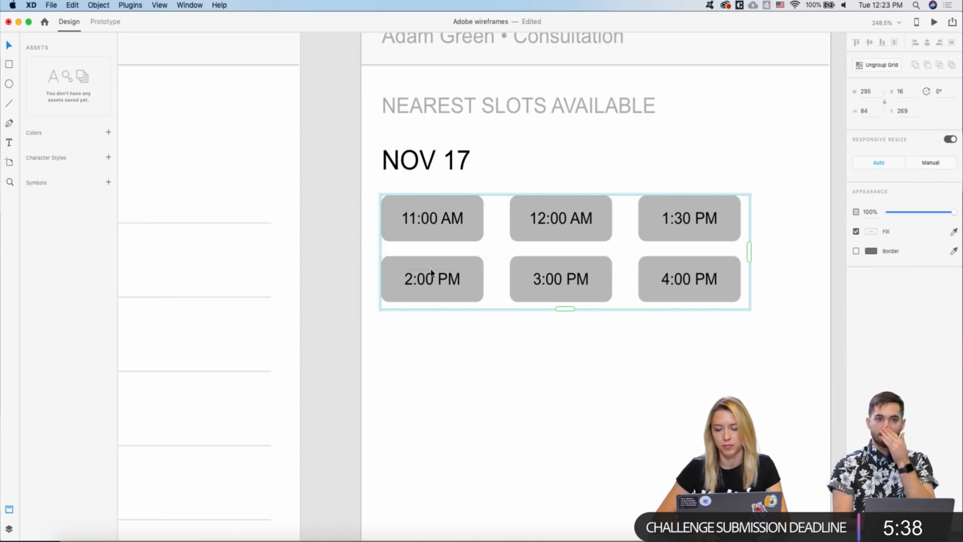
{"action": "scroll", "coordinate": [431, 269], "scroll_direction": "down", "scroll_amount": 6}
{"action": "key", "text": "Escape"}
- Copy the NOV 17 date label below the slots and change it to NOV 20
{"action": "left_click", "coordinate": [430, 227]}
{"action": "left_click_drag", "start_coordinate": [430, 227], "coordinate": [427, 306]}
{"action": "double_click", "coordinate": [428, 303]}
{"action": "double_click", "coordinate": [441, 306]}
{"action": "type", "text": "20"}
{"action": "key", "text": "Escape"}
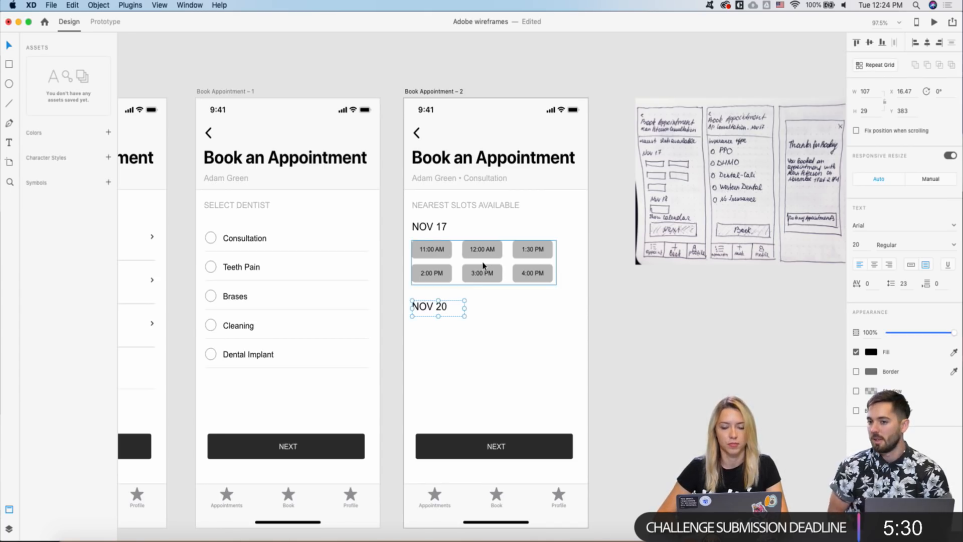
- Duplicate the NOV 17 time-slot grid and position the copy just under NOV 20
{"action": "scroll", "coordinate": [483, 266], "scroll_direction": "down", "scroll_amount": 3}
{"action": "left_click", "coordinate": [434, 262]}
{"action": "key", "text": "super+d"}
{"action": "left_click_drag", "start_coordinate": [435, 262], "coordinate": [430, 324]}
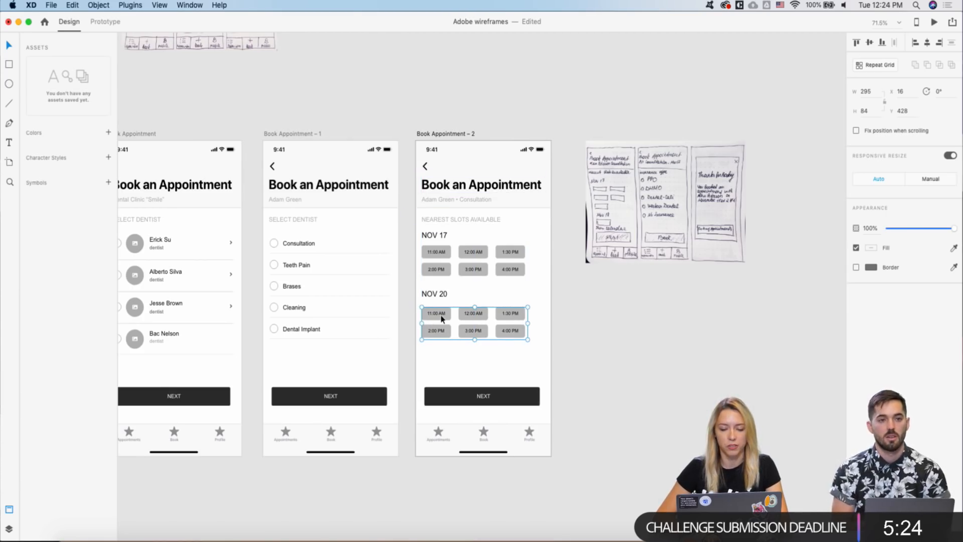
{"action": "scroll", "coordinate": [441, 318], "scroll_direction": "up", "scroll_amount": 3}
{"action": "left_click_drag", "start_coordinate": [441, 317], "coordinate": [441, 313]}
{"action": "scroll", "coordinate": [480, 263], "scroll_direction": "down", "scroll_amount": 3}
{"action": "scroll", "coordinate": [480, 263], "scroll_direction": "down", "scroll_amount": 3}
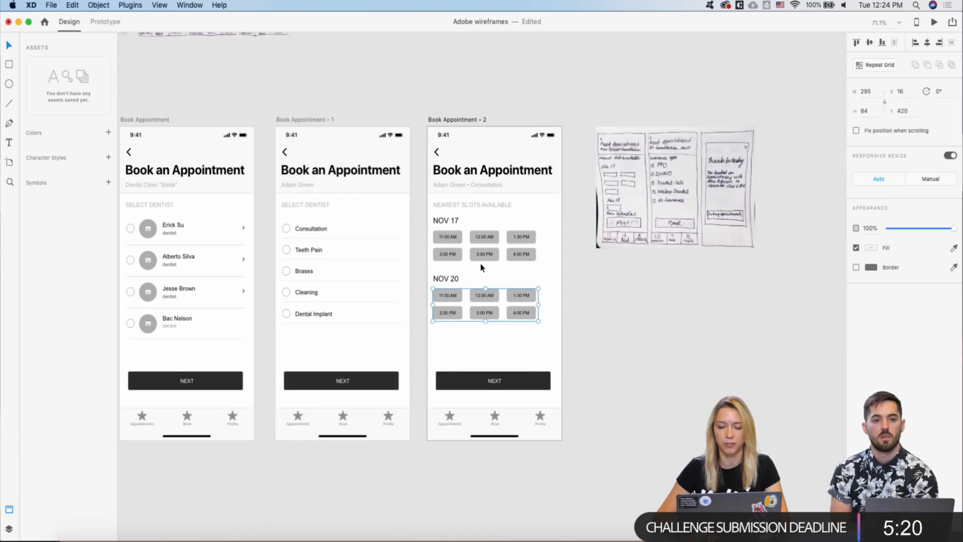
{"action": "left_click", "coordinate": [479, 262]}
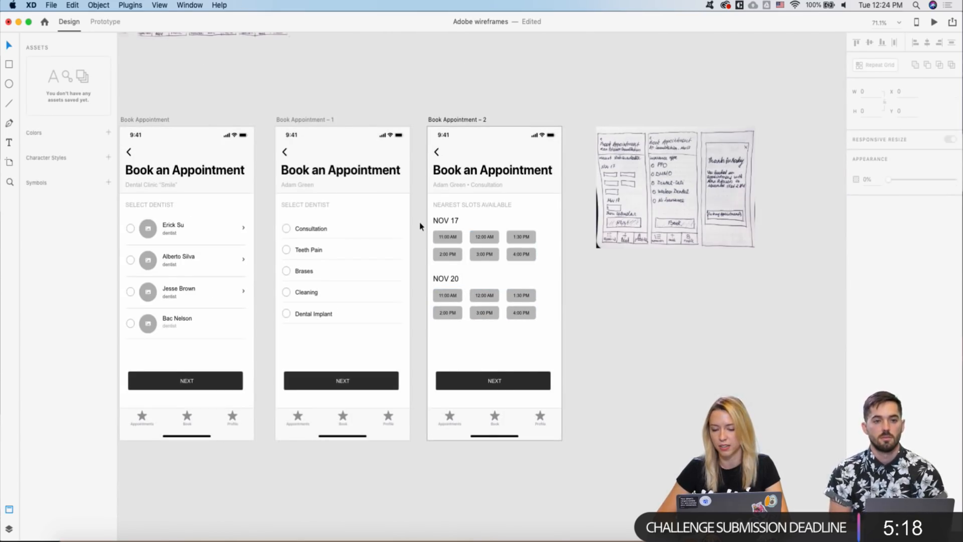
{"action": "scroll", "coordinate": [435, 279], "scroll_direction": "up", "scroll_amount": 2}
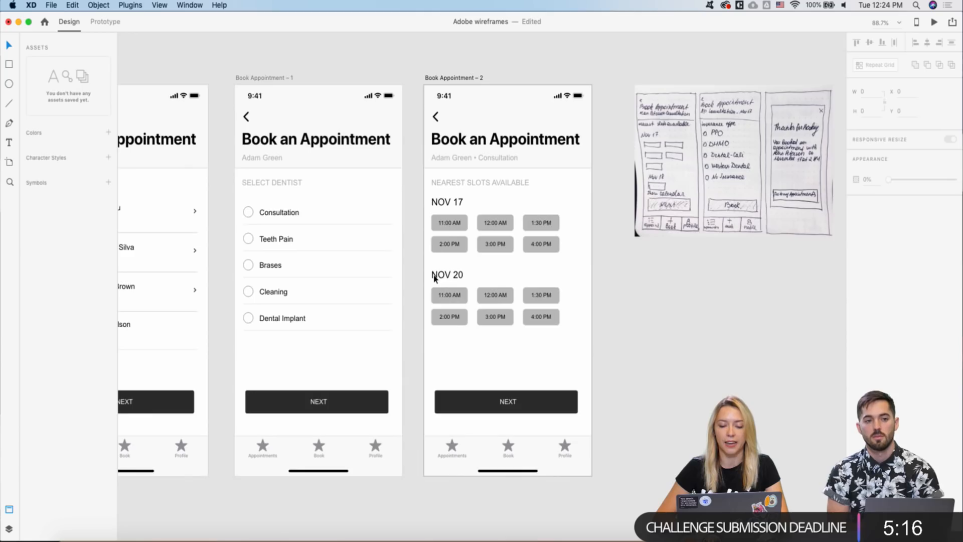
{"action": "scroll", "coordinate": [434, 278], "scroll_direction": "up", "scroll_amount": 2}
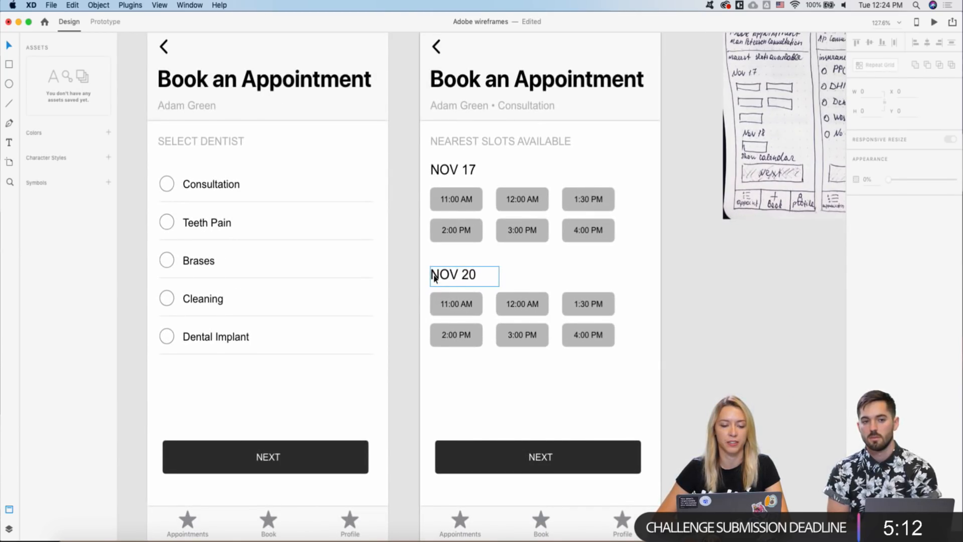
{"action": "scroll", "coordinate": [434, 278], "scroll_direction": "down", "scroll_amount": 2}
{"action": "scroll", "coordinate": [435, 278], "scroll_direction": "up", "scroll_amount": 3}
{"action": "scroll", "coordinate": [434, 279], "scroll_direction": "down", "scroll_amount": 2}
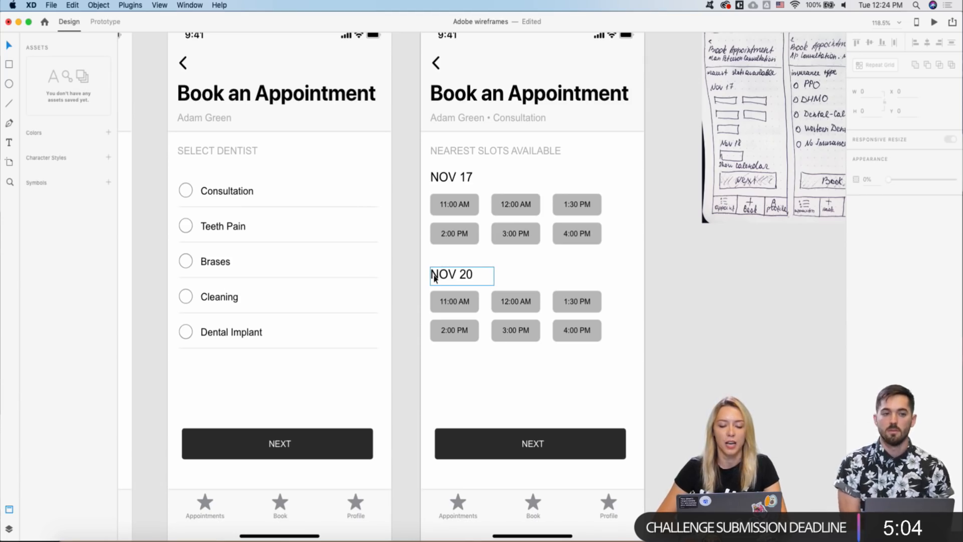
{"action": "scroll", "coordinate": [420, 265], "scroll_direction": "down", "scroll_amount": 2}
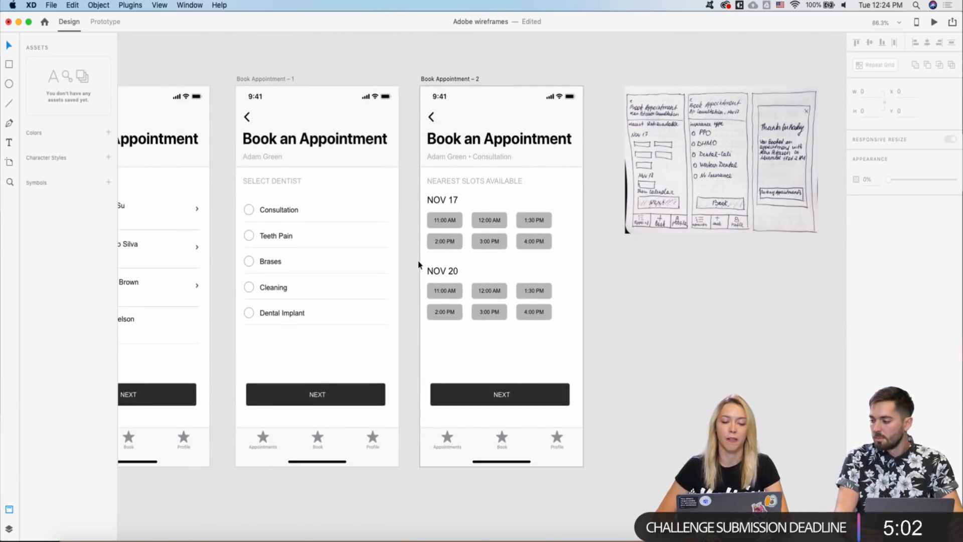
- Shrink the NOV 20 slot grid to two slots, 11:00 AM and 12:00 AM
{"action": "left_click", "coordinate": [452, 274]}
{"action": "scroll", "coordinate": [406, 283], "scroll_direction": "up", "scroll_amount": 5}
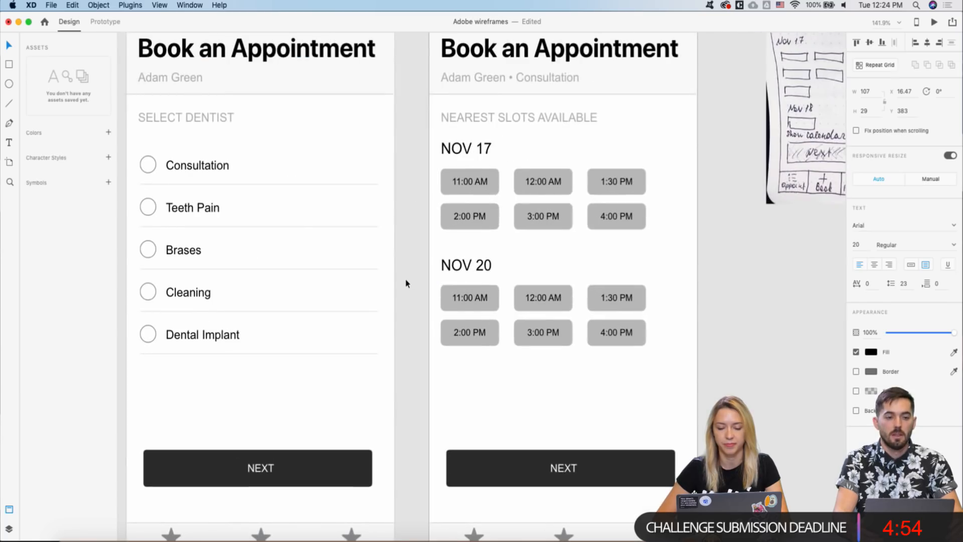
{"action": "left_click", "coordinate": [542, 329]}
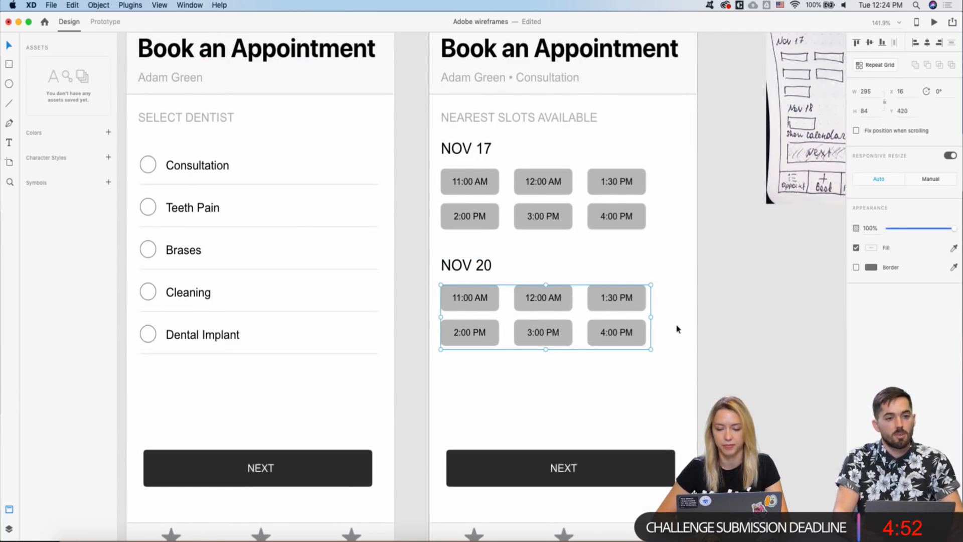
{"action": "left_click_drag", "start_coordinate": [646, 346], "coordinate": [577, 314]}
{"action": "left_click", "coordinate": [560, 251]}
{"action": "key", "text": "super+0"}
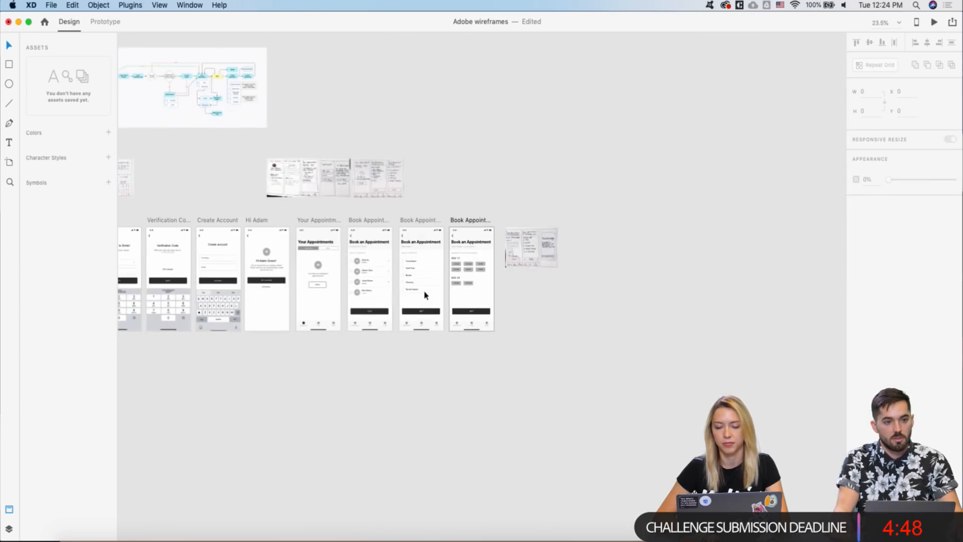
{"action": "scroll", "coordinate": [476, 281], "scroll_direction": "up", "scroll_amount": 4}
{"action": "scroll", "coordinate": [402, 285], "scroll_direction": "up", "scroll_amount": 3}
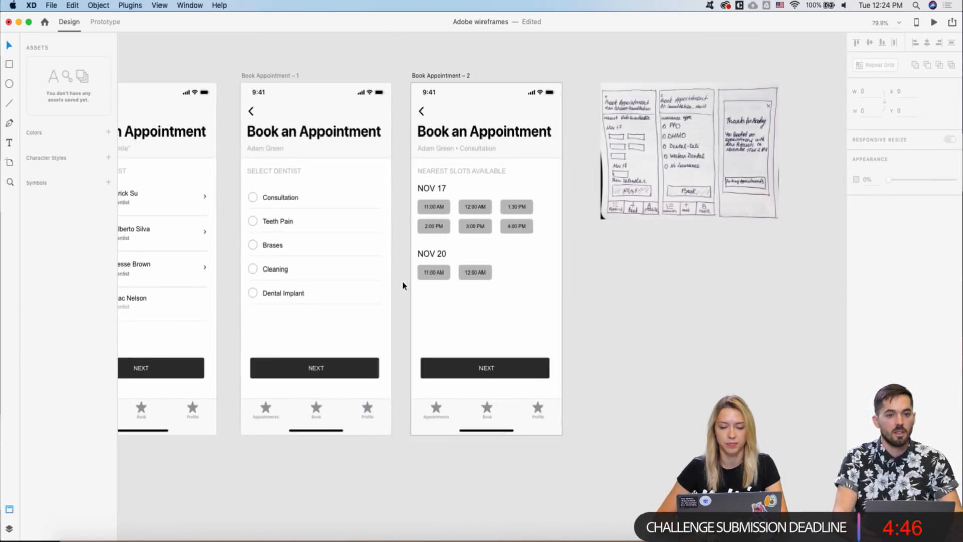
{"action": "scroll", "coordinate": [405, 259], "scroll_direction": "down", "scroll_amount": 2}
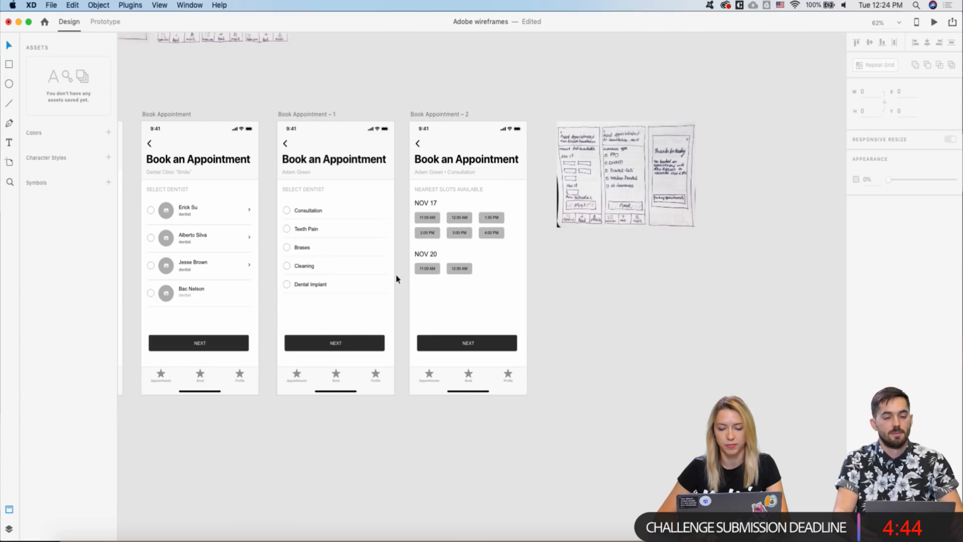
{"action": "scroll", "coordinate": [408, 281], "scroll_direction": "up", "scroll_amount": 2}
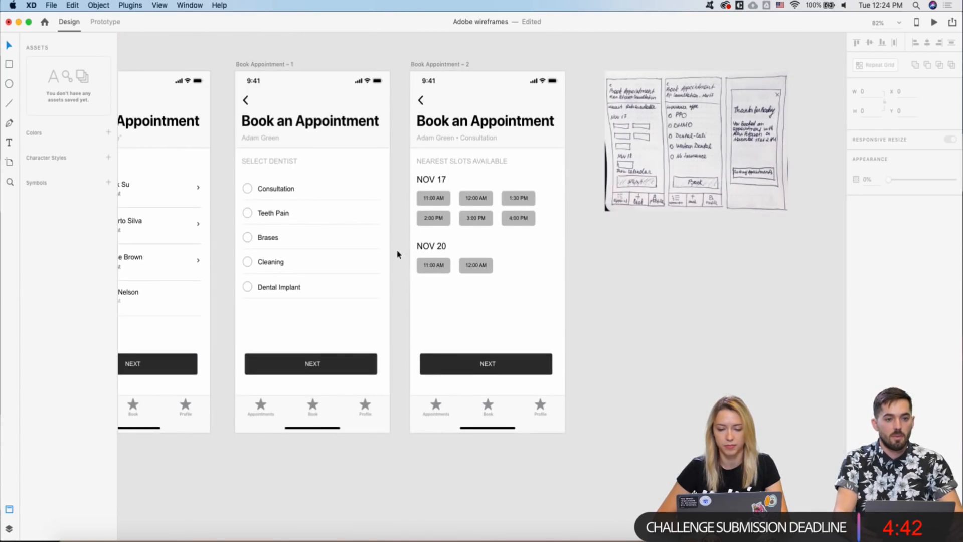
{"action": "scroll", "coordinate": [397, 254], "scroll_direction": "down", "scroll_amount": 2}
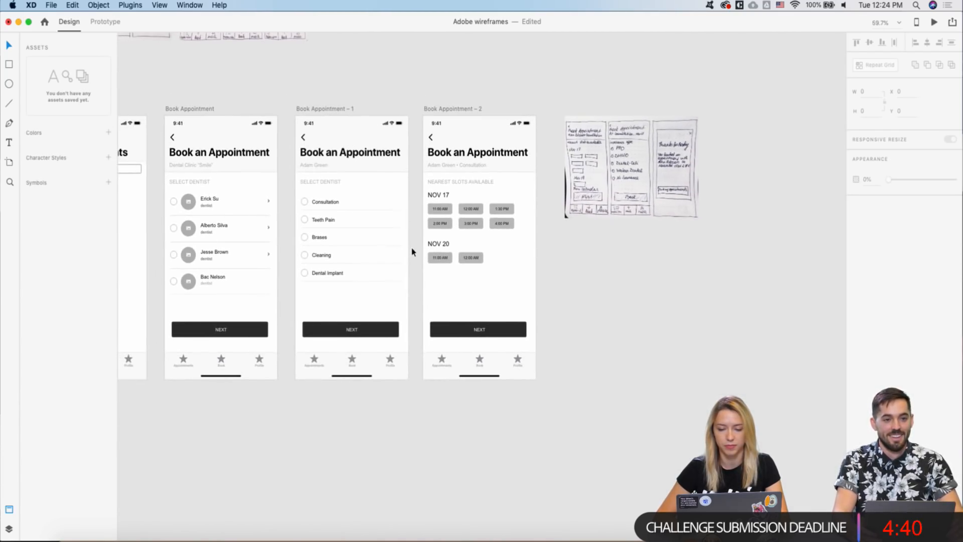
{"action": "scroll", "coordinate": [412, 251], "scroll_direction": "down", "scroll_amount": 2}
- Copy the NEAREST SLOTS AVAILABLE heading below the NOV 20 slots and clear its text
{"action": "left_click", "coordinate": [478, 193]}
{"action": "double_click", "coordinate": [478, 194]}
{"action": "key", "text": "super+a"}
{"action": "key", "text": "Escape"}
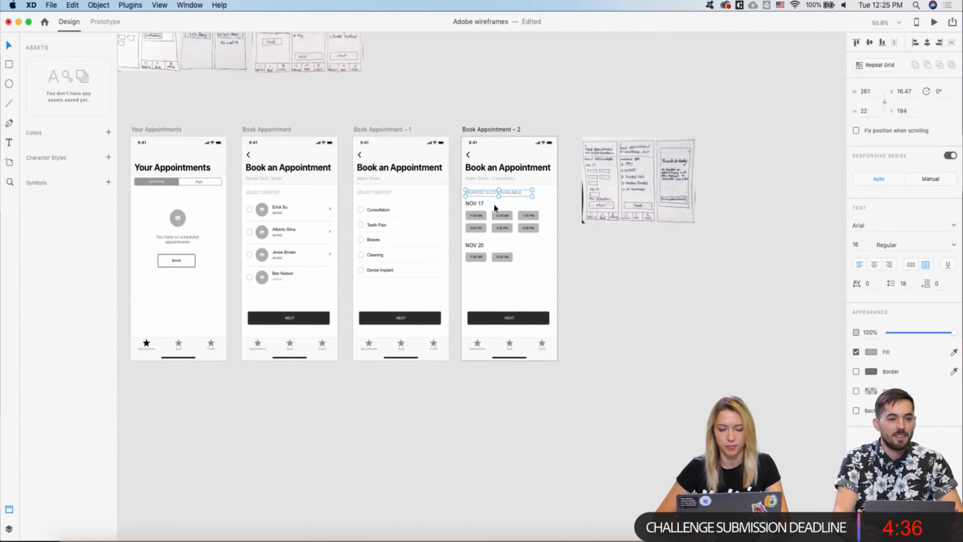
{"action": "left_click_drag", "start_coordinate": [491, 194], "coordinate": [491, 278]}
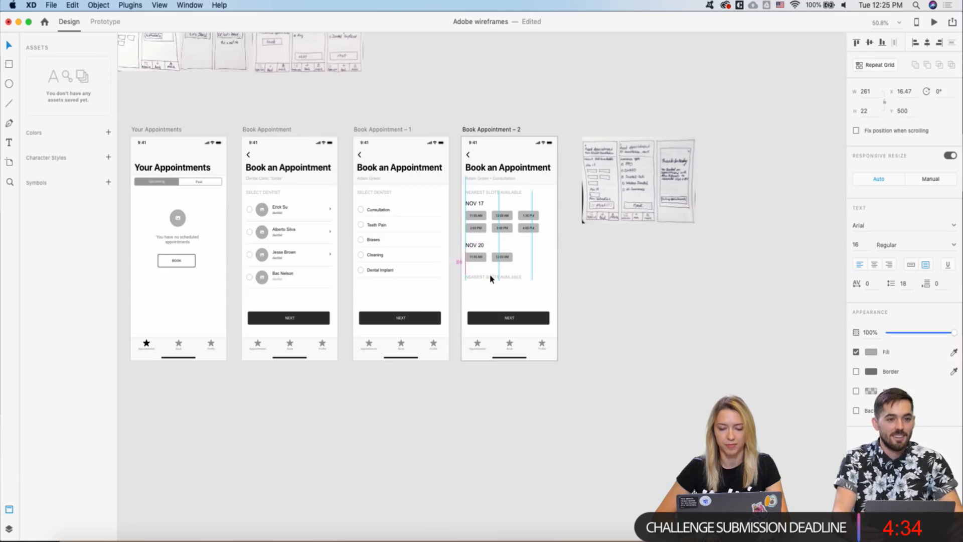
{"action": "double_click", "coordinate": [491, 277]}
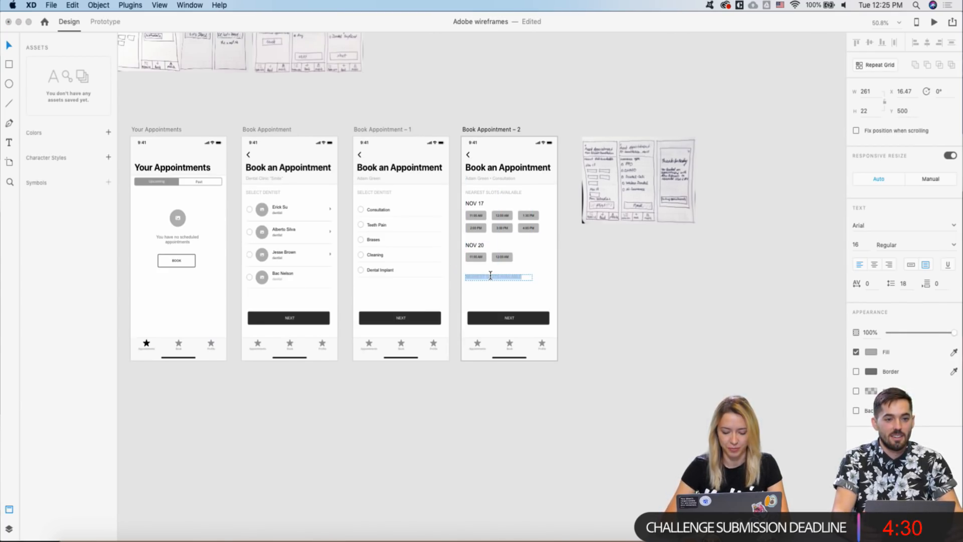
{"action": "key", "text": "BackSpace"}
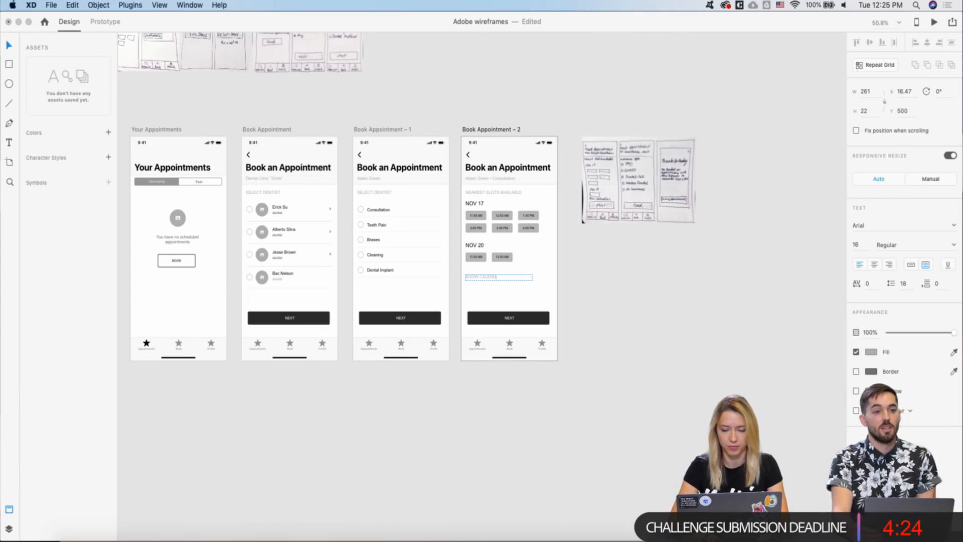
- Make the SHOW CALENDAR text fill black
{"action": "scroll", "coordinate": [495, 301], "scroll_direction": "up", "scroll_amount": 3}
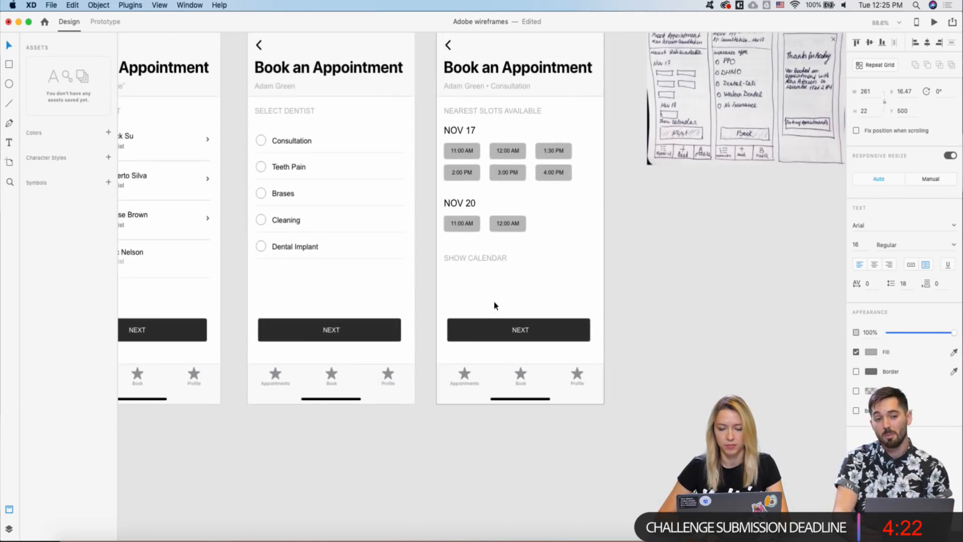
{"action": "left_click", "coordinate": [870, 353]}
{"action": "left_click_drag", "start_coordinate": [763, 336], "coordinate": [747, 379]}
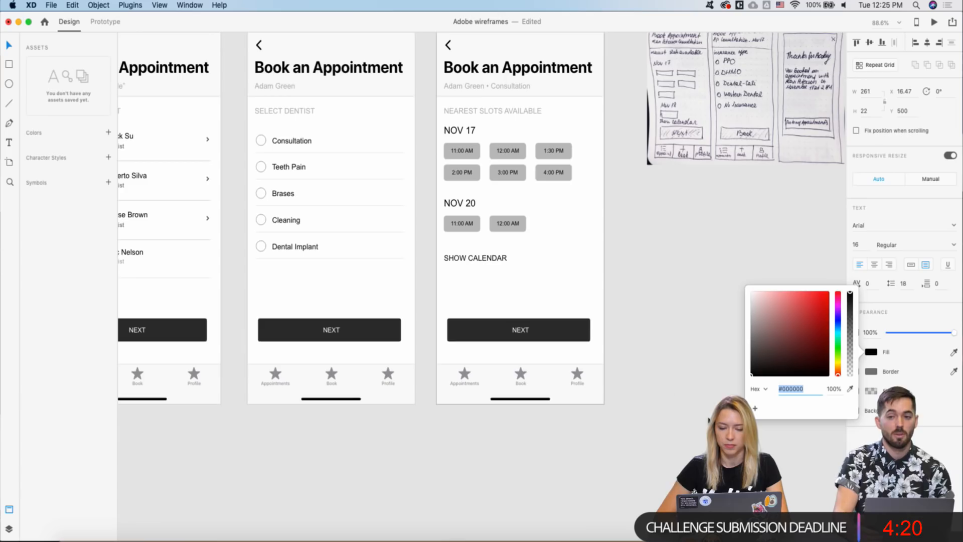
{"action": "left_click", "coordinate": [914, 348]}
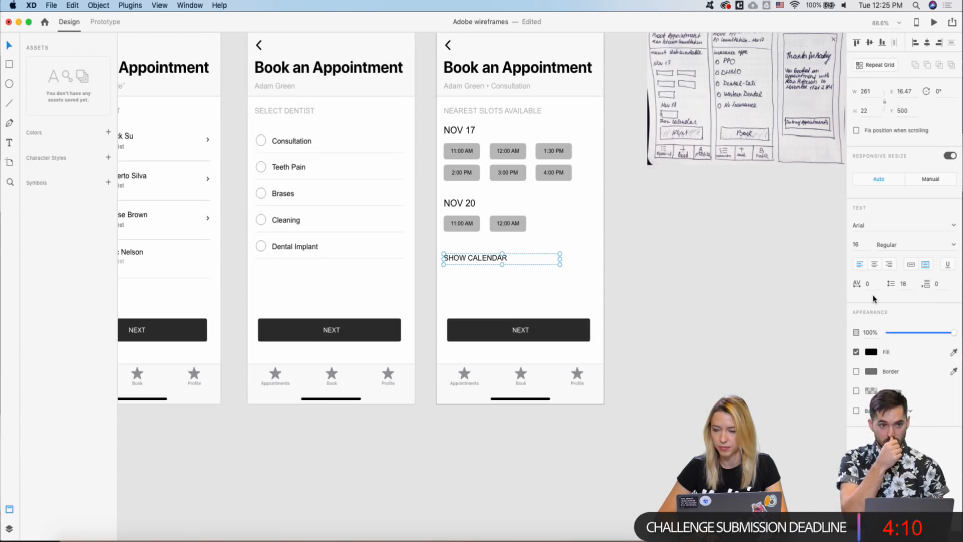
- Move the hand-drawn sketch up and to the right on the canvas
{"action": "left_click", "coordinate": [604, 269]}
{"action": "scroll", "coordinate": [410, 279], "scroll_direction": "down", "scroll_amount": 5}
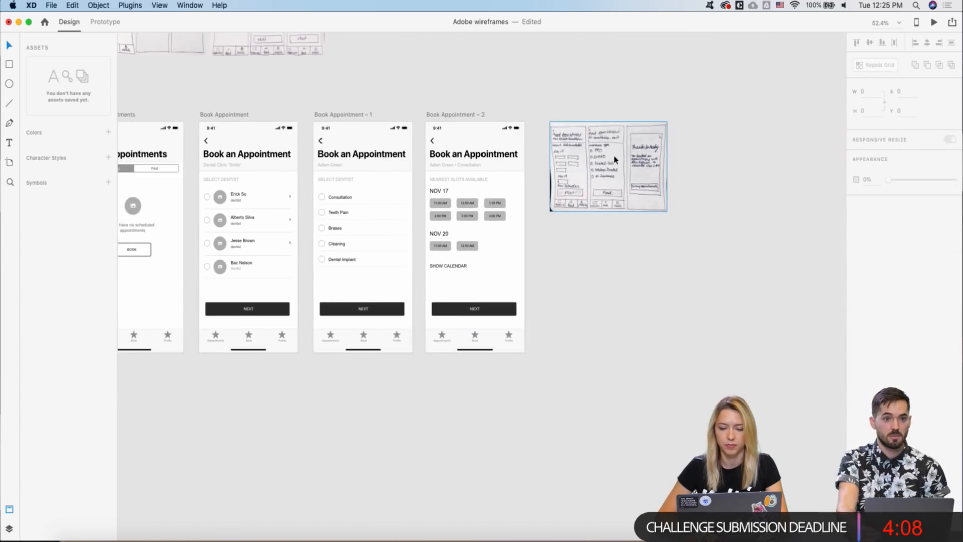
{"action": "left_click_drag", "start_coordinate": [615, 158], "coordinate": [744, 108]}
- Duplicate the booking artboard as Book Appointment – 3 and snap it right of Book Appointment – 2
{"action": "scroll", "coordinate": [429, 101], "scroll_direction": "right", "scroll_amount": 3}
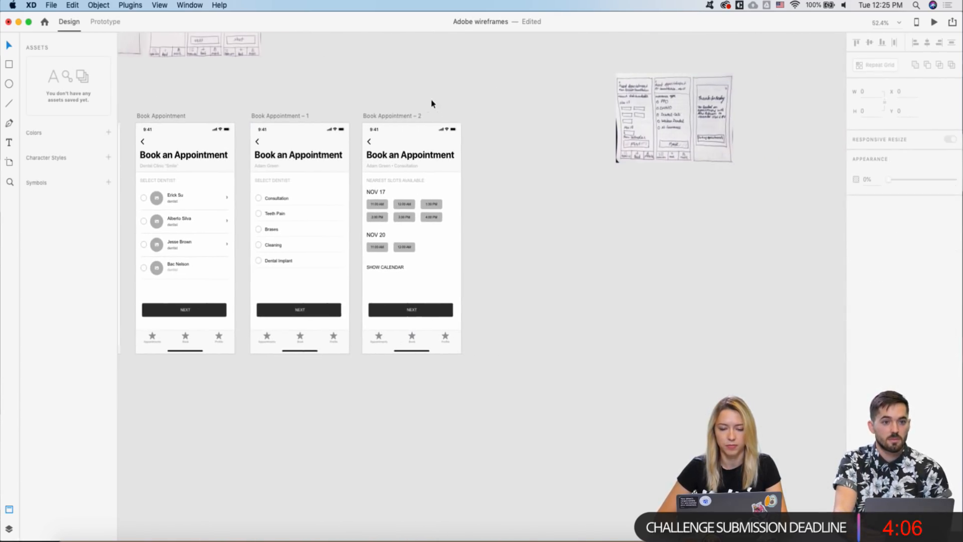
{"action": "left_click_drag", "start_coordinate": [380, 118], "coordinate": [498, 112]}
{"action": "left_click", "coordinate": [508, 97]}
{"action": "scroll", "coordinate": [473, 232], "scroll_direction": "up", "scroll_amount": 3}
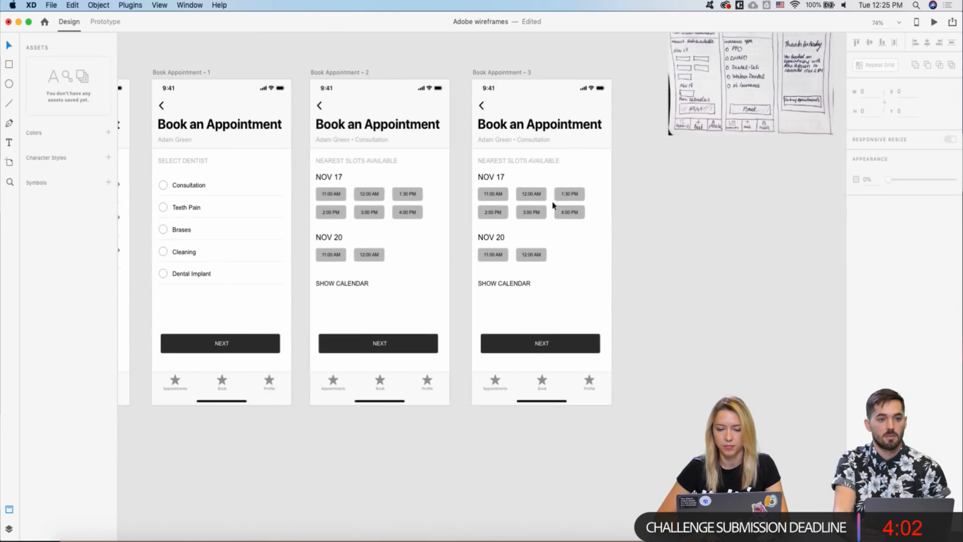
{"action": "left_click", "coordinate": [483, 74]}
{"action": "left_click_drag", "start_coordinate": [483, 74], "coordinate": [504, 74]}
{"action": "left_click", "coordinate": [472, 154]}
- Select the option list on the Book Appointment – 3 screen
{"action": "scroll", "coordinate": [473, 157], "scroll_direction": "up", "scroll_amount": 2}
{"action": "scroll", "coordinate": [472, 160], "scroll_direction": "down", "scroll_amount": 3}
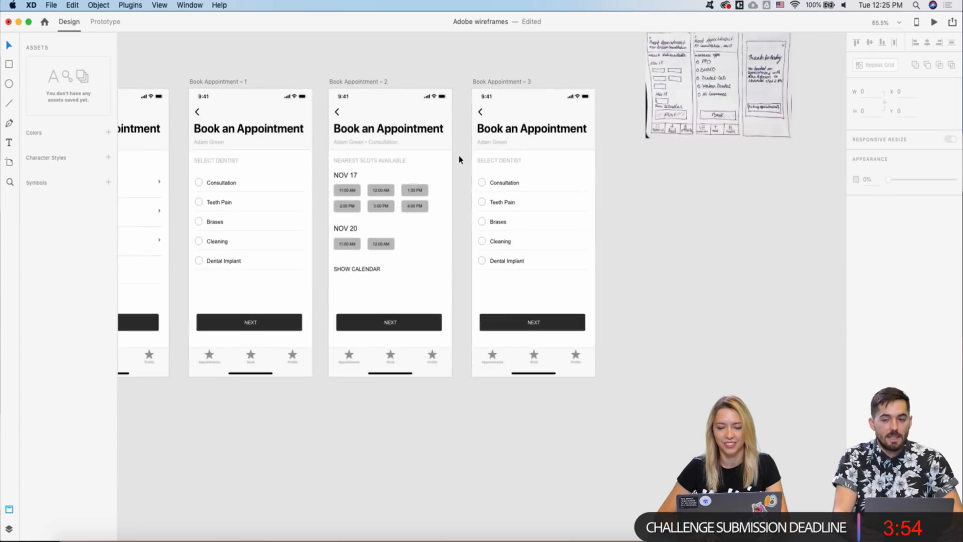
{"action": "scroll", "coordinate": [459, 160], "scroll_direction": "right", "scroll_amount": 1}
{"action": "left_click_drag", "start_coordinate": [448, 169], "coordinate": [528, 321]}
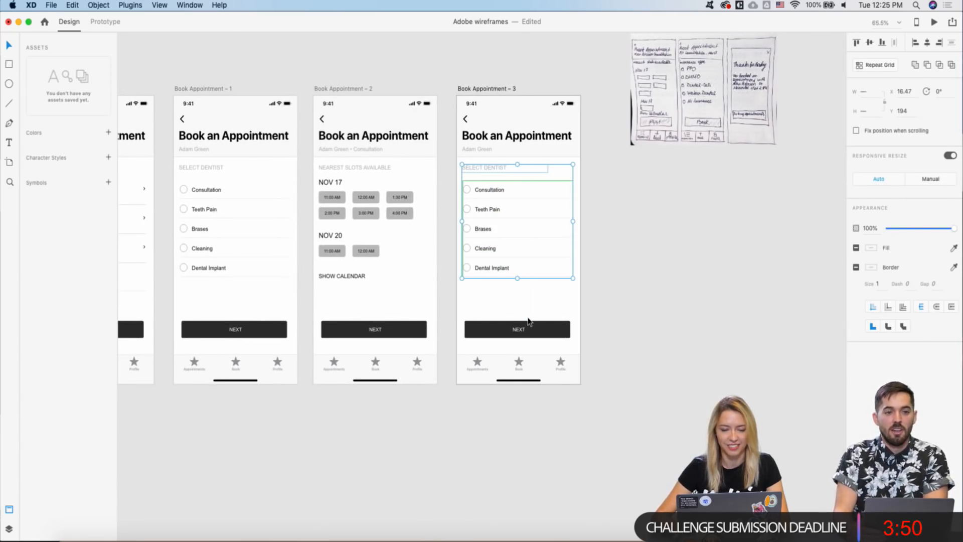
- Append ' • Consultation • Nov 17, 11:00 AM' to the Book Appointment – 3 subtitle
{"action": "left_click", "coordinate": [482, 149]}
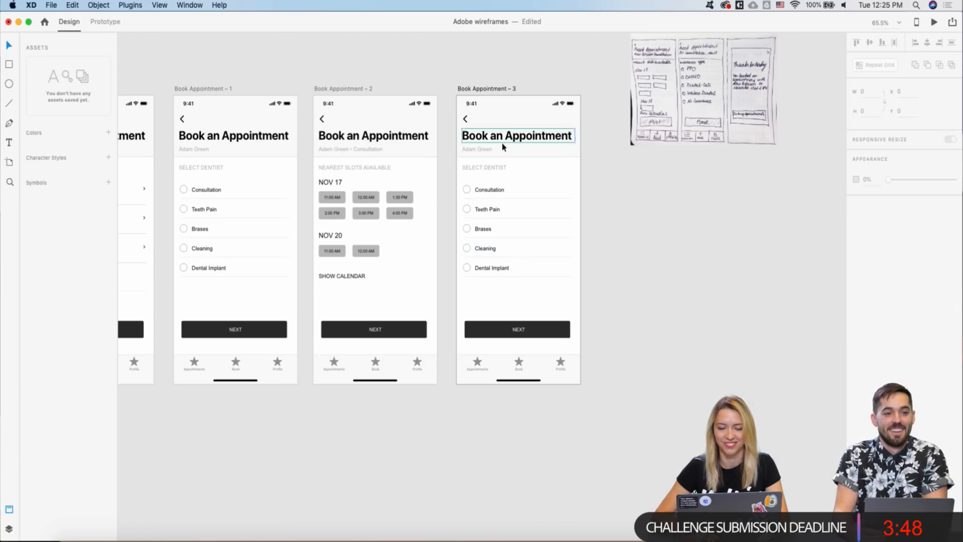
{"action": "double_click", "coordinate": [484, 151]}
{"action": "left_click", "coordinate": [493, 149]}
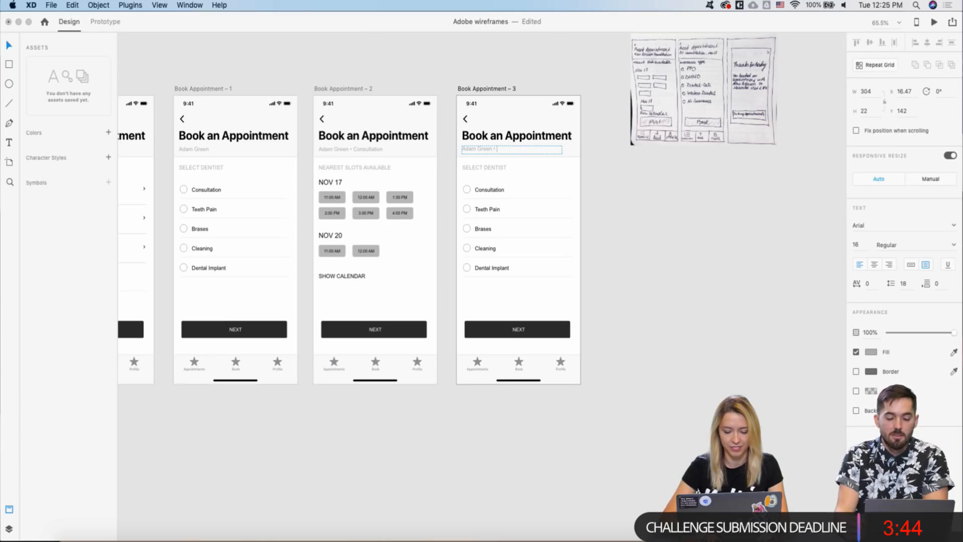
{"action": "type", "text": "• Consultation • Niv 17, 1"}
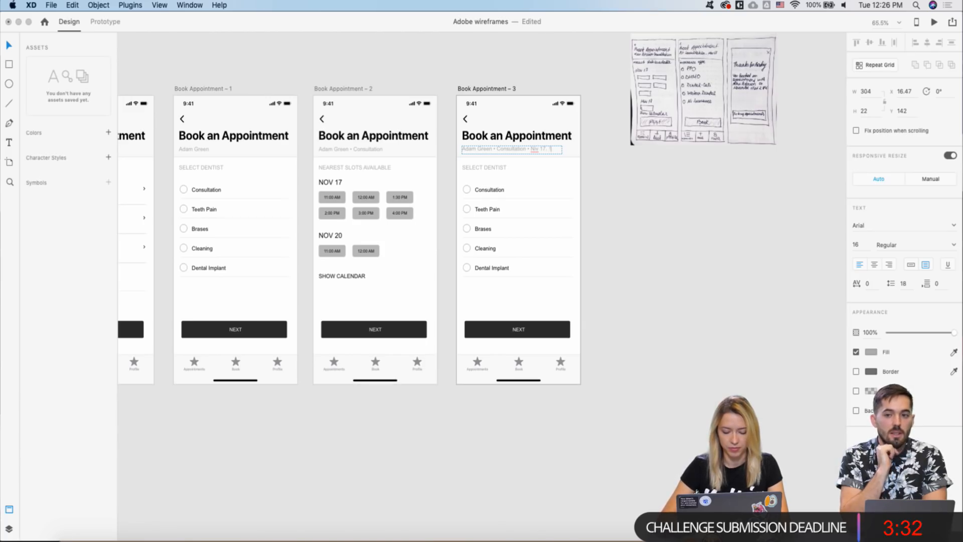
{"action": "type", "text": ":00 AM"}
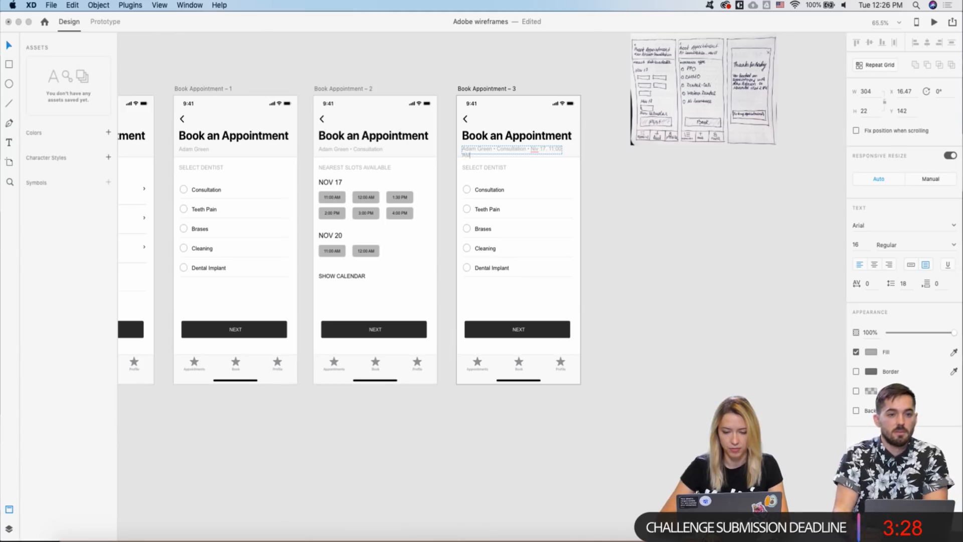
{"action": "key", "text": "Escape"}
- Fix a letter in 'Nov' and widen the subtitle box to show the full time
{"action": "double_click", "coordinate": [537, 148]}
{"action": "left_click", "coordinate": [538, 149]}
{"action": "key", "text": "BackSpace"}
{"action": "type", "text": "o"}
{"action": "key", "text": "Escape"}
{"action": "scroll", "coordinate": [560, 151], "scroll_direction": "up", "scroll_amount": 5}
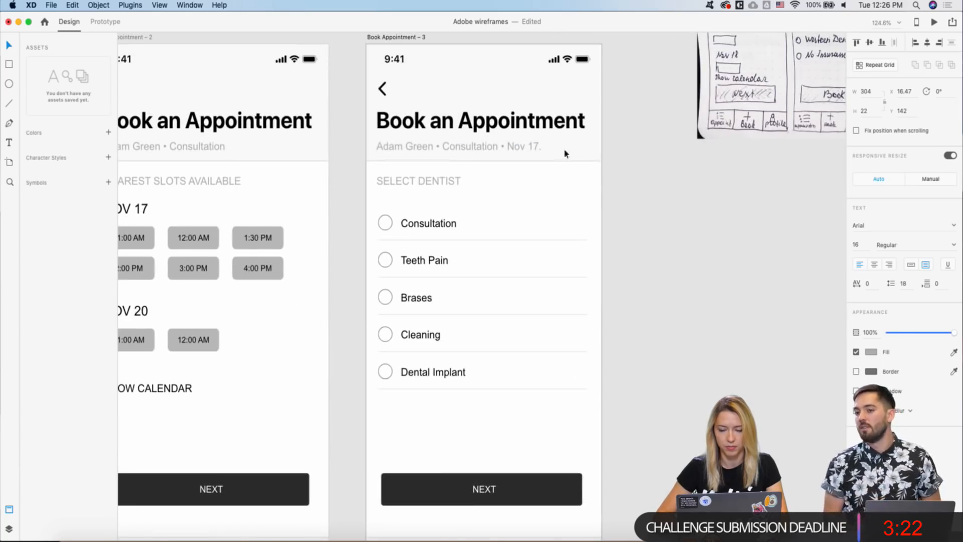
{"action": "left_click_drag", "start_coordinate": [567, 146], "coordinate": [590, 145]}
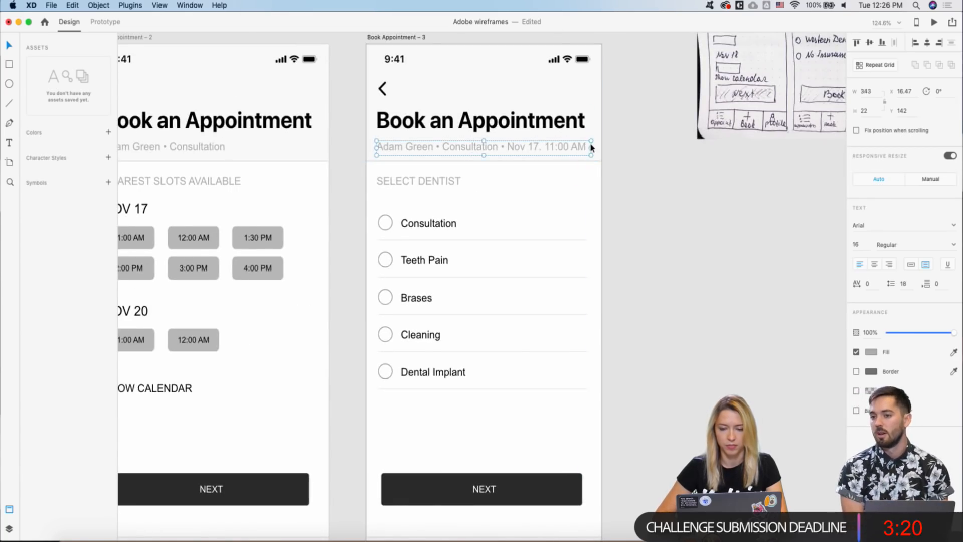
{"action": "scroll", "coordinate": [521, 144], "scroll_direction": "down", "scroll_amount": 5}
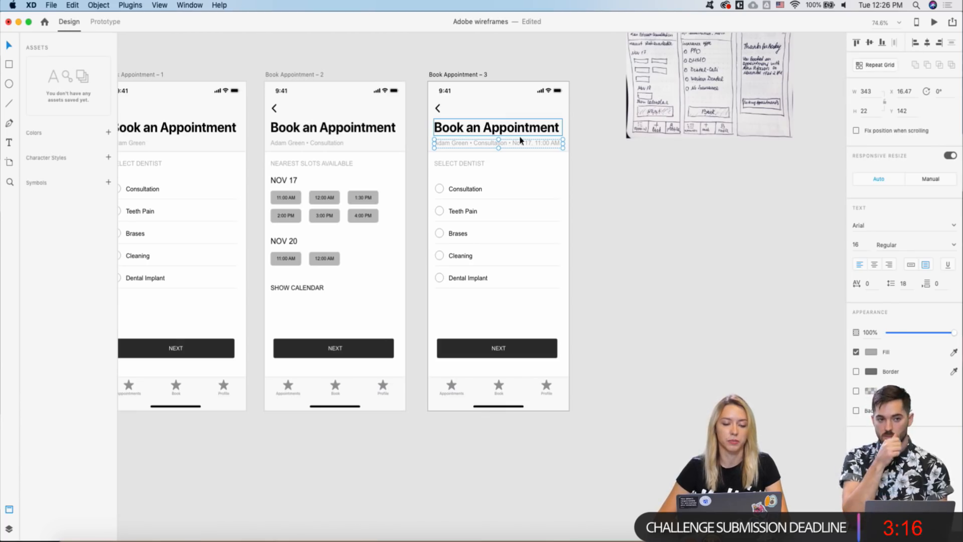
- Zoom and pan around the canvas to review the booking artboards
{"action": "scroll", "coordinate": [520, 141], "scroll_direction": "down", "scroll_amount": 3}
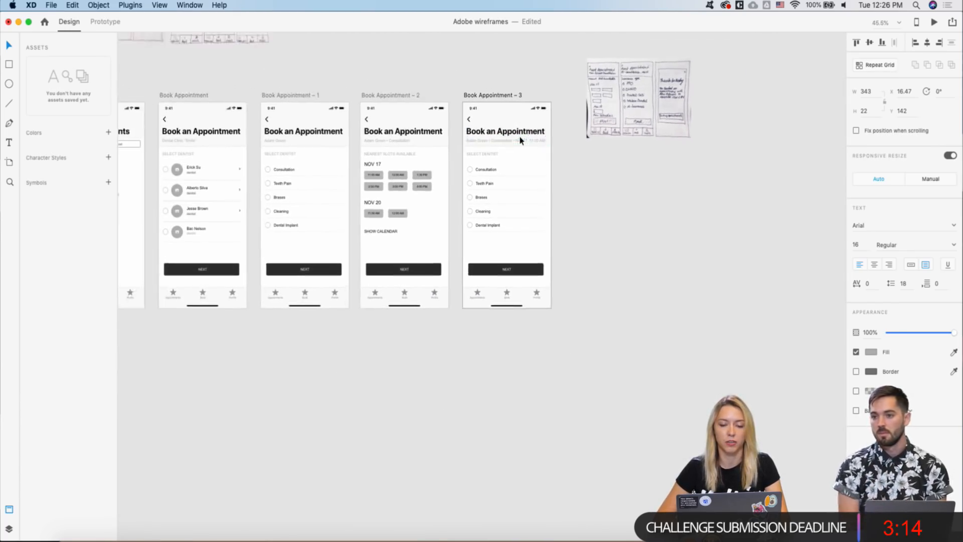
{"action": "scroll", "coordinate": [521, 140], "scroll_direction": "up", "scroll_amount": 3}
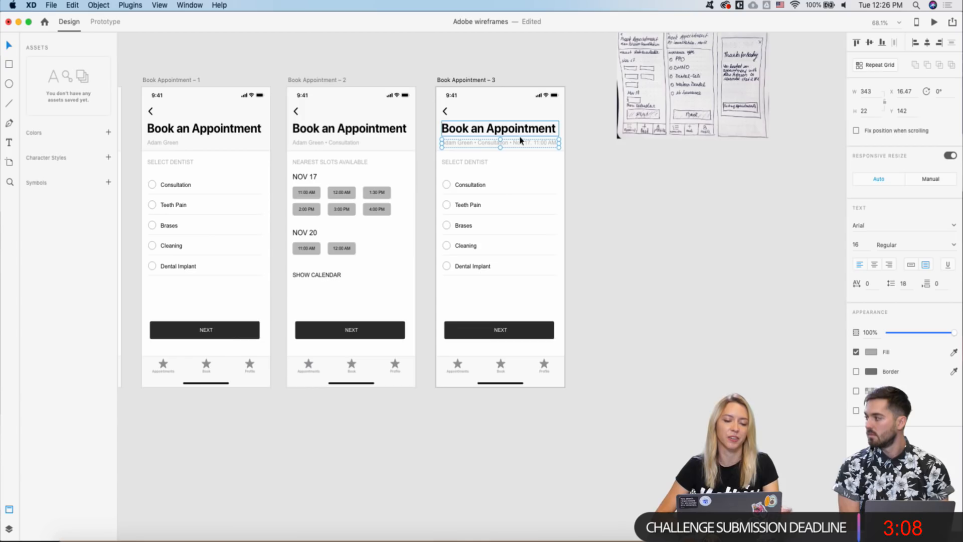
{"action": "scroll", "coordinate": [521, 140], "scroll_direction": "down", "scroll_amount": 3}
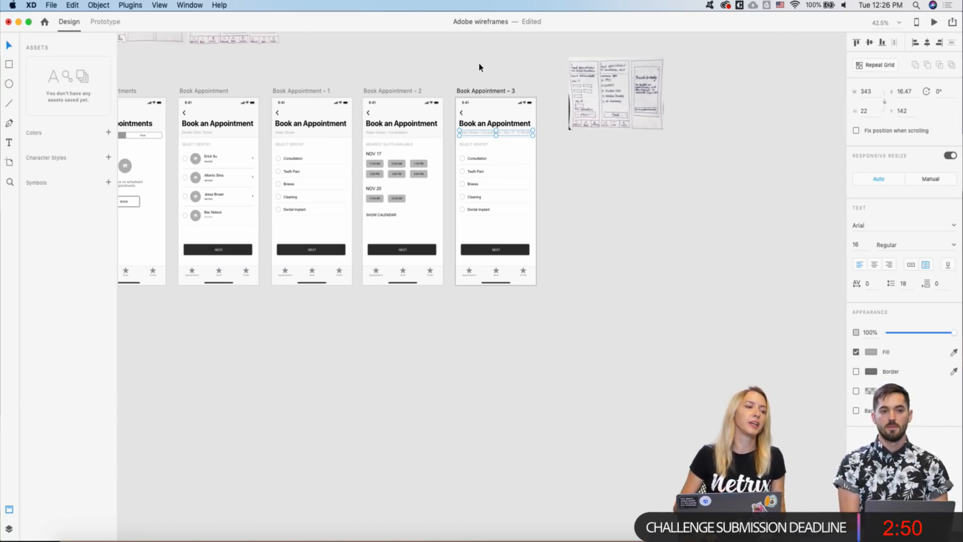
{"action": "scroll", "coordinate": [447, 82], "scroll_direction": "down", "scroll_amount": 3}
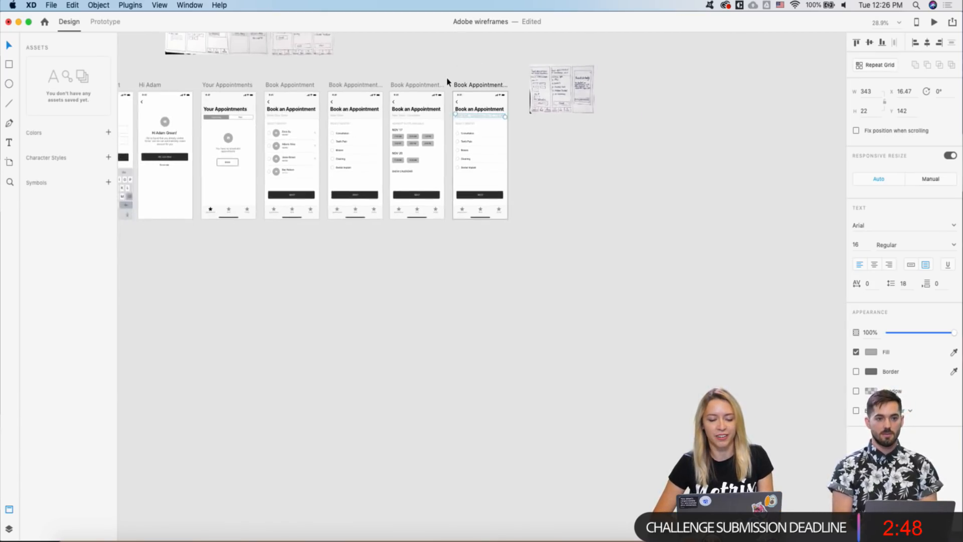
{"action": "scroll", "coordinate": [447, 82], "scroll_direction": "up", "scroll_amount": 5}
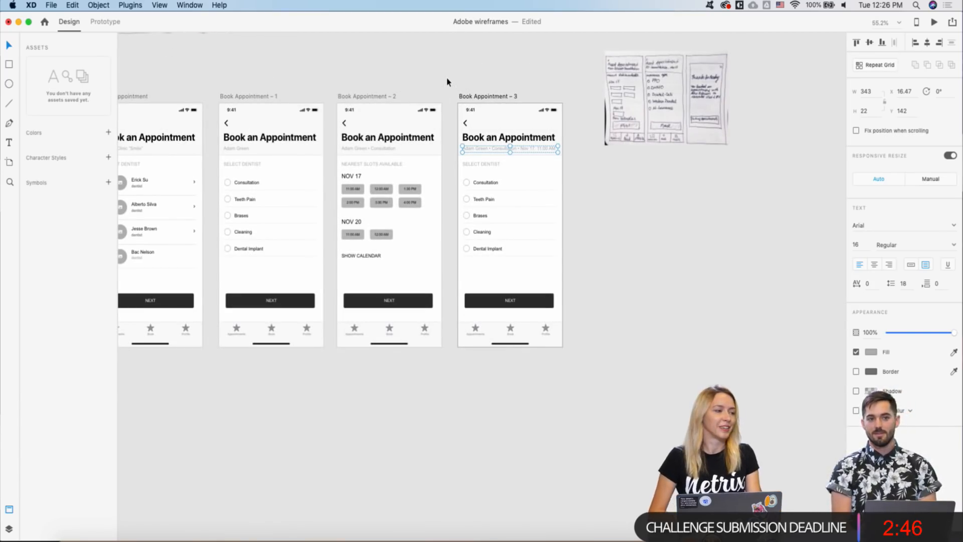
{"action": "scroll", "coordinate": [449, 80], "scroll_direction": "right", "scroll_amount": 2}
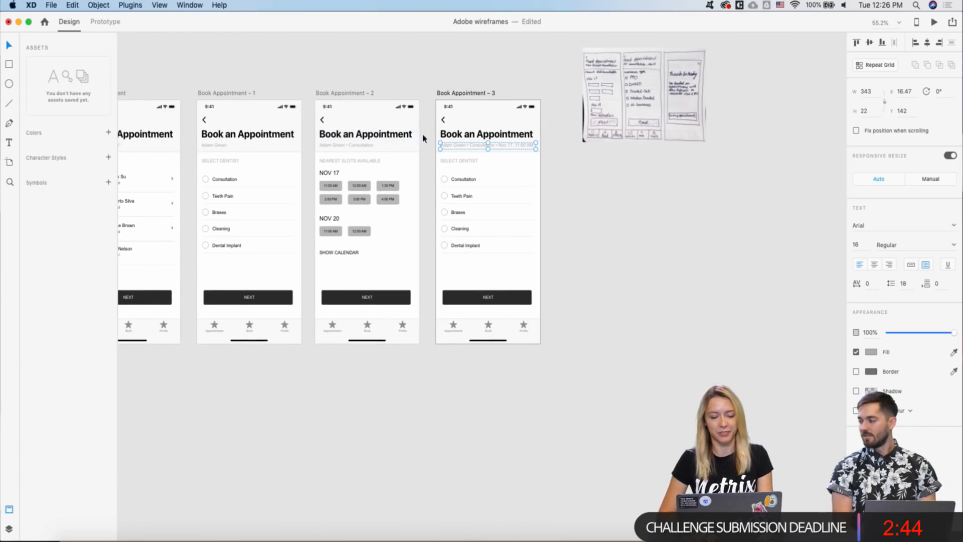
{"action": "scroll", "coordinate": [451, 79], "scroll_direction": "up", "scroll_amount": 3}
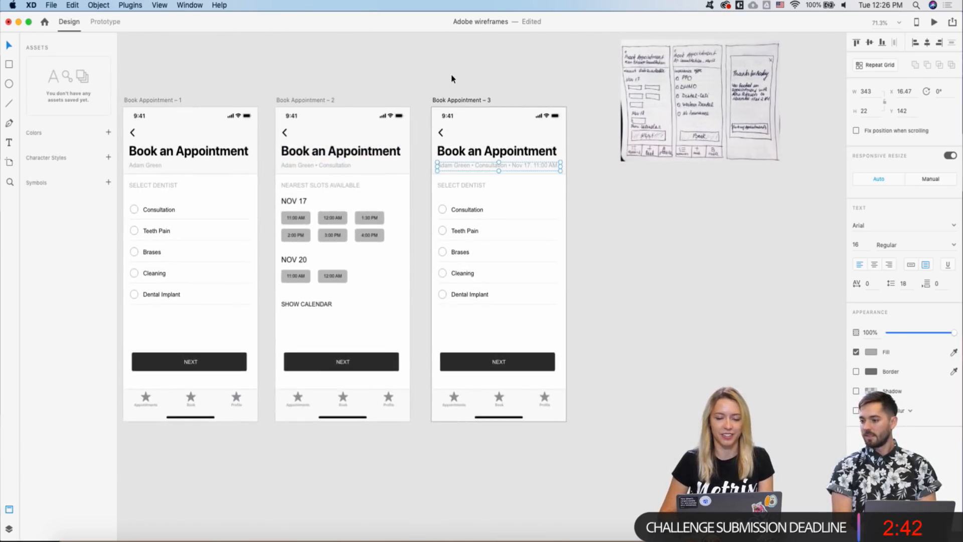
{"action": "scroll", "coordinate": [451, 78], "scroll_direction": "down", "scroll_amount": 3}
{"action": "scroll", "coordinate": [472, 101], "scroll_direction": "right", "scroll_amount": 3}
{"action": "scroll", "coordinate": [471, 100], "scroll_direction": "up", "scroll_amount": 2}
- Drag the hand-drawn sketch up and right, above and beside the appointment screens
{"action": "left_click", "coordinate": [531, 178]}
{"action": "mouse_move", "coordinate": [532, 178]}
{"action": "left_mouse_down"}
{"action": "mouse_move", "coordinate": [586, 125]}
{"action": "mouse_move", "coordinate": [571, 106]}
{"action": "left_mouse_up"}
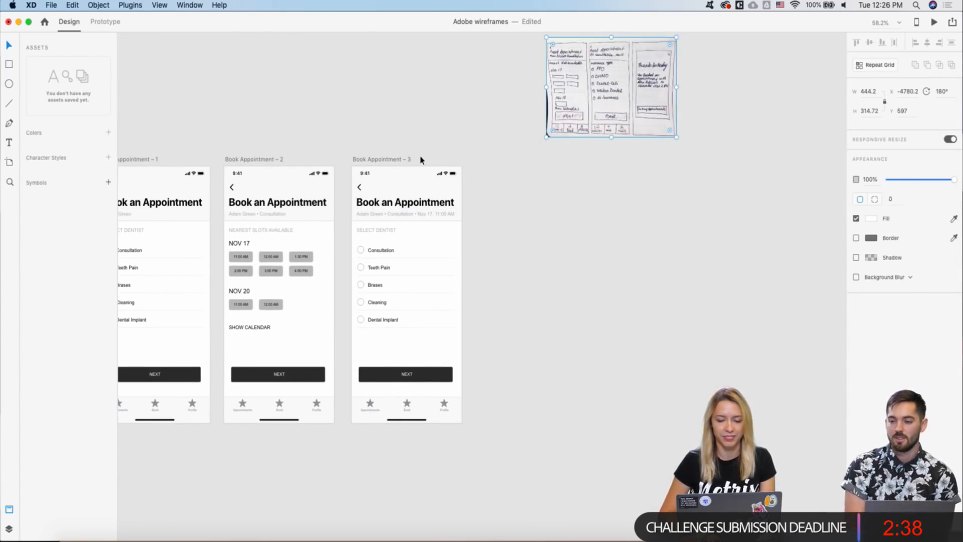
{"action": "scroll", "coordinate": [421, 160], "scroll_direction": "up", "scroll_amount": 3}
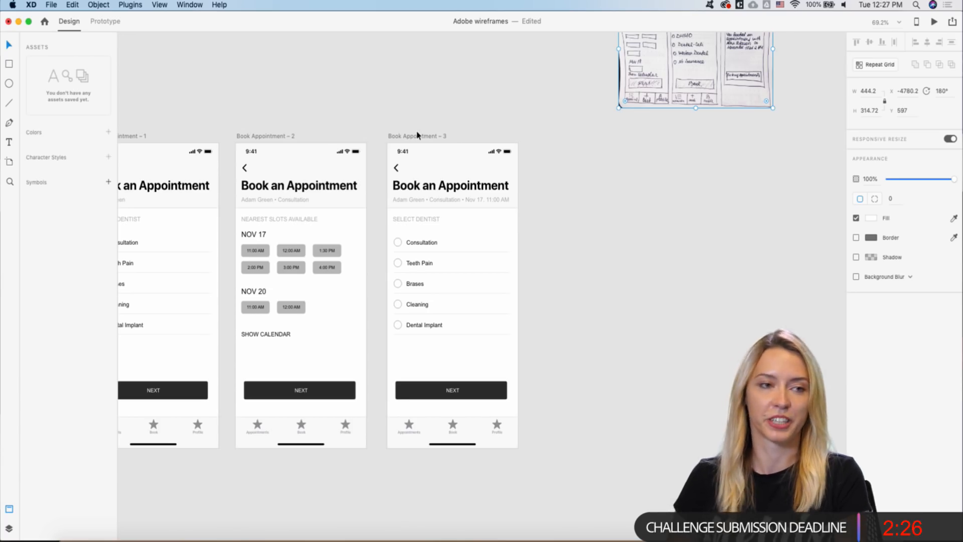
{"action": "scroll", "coordinate": [415, 221], "scroll_direction": "down", "scroll_amount": 3}
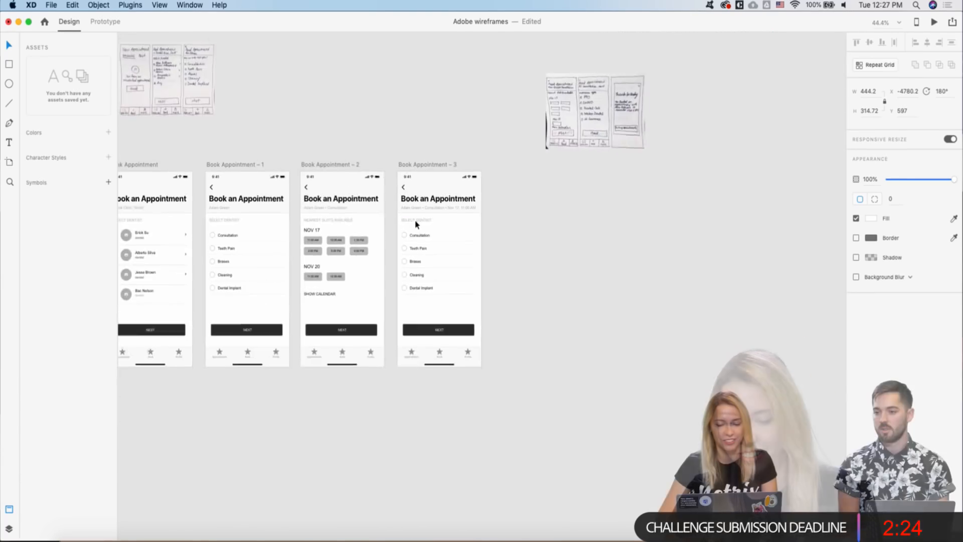
{"action": "scroll", "coordinate": [415, 221], "scroll_direction": "left", "scroll_amount": 2}
{"action": "scroll", "coordinate": [372, 237], "scroll_direction": "up", "scroll_amount": 3}
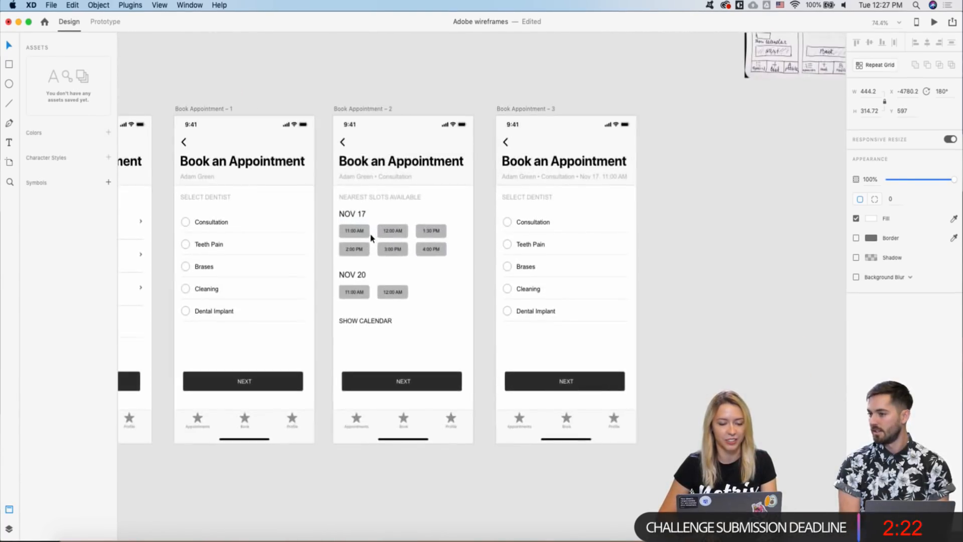
{"action": "scroll", "coordinate": [372, 237], "scroll_direction": "down", "scroll_amount": 3}
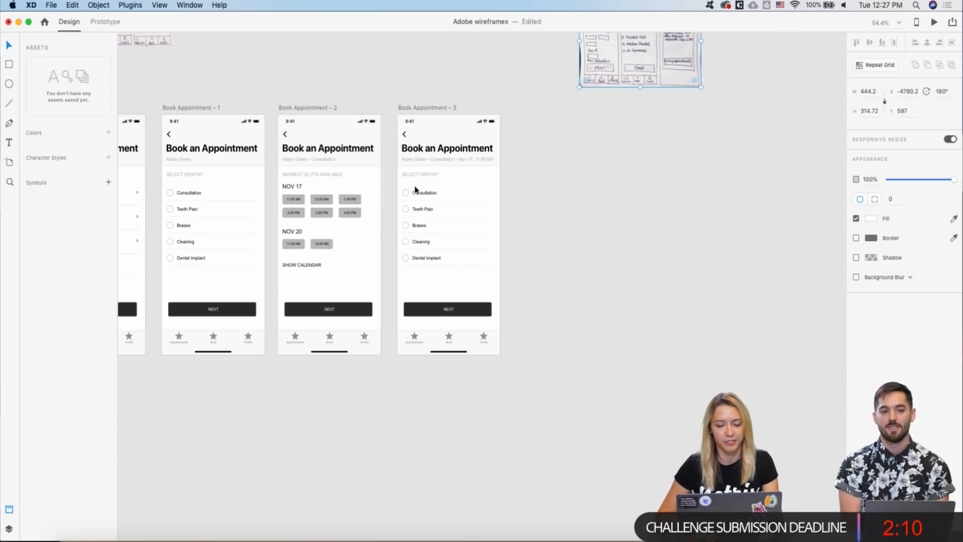
{"action": "scroll", "coordinate": [414, 192], "scroll_direction": "up", "scroll_amount": 3}
- Rename the SELECT DENTIST heading on Book Appointment – 3 to INSURANCE TYPE
{"action": "left_click", "coordinate": [427, 202]}
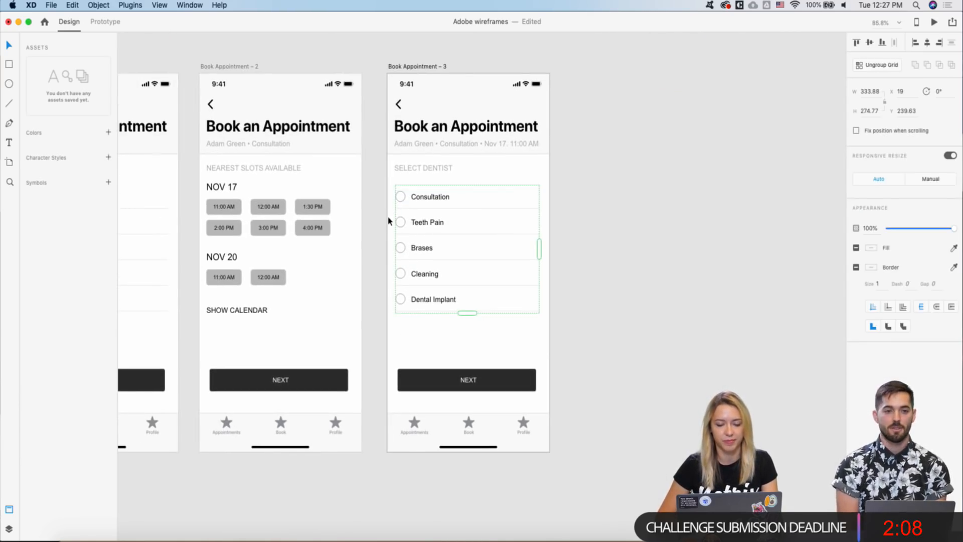
{"action": "scroll", "coordinate": [388, 221], "scroll_direction": "down", "scroll_amount": 3}
{"action": "scroll", "coordinate": [426, 215], "scroll_direction": "down", "scroll_amount": 5}
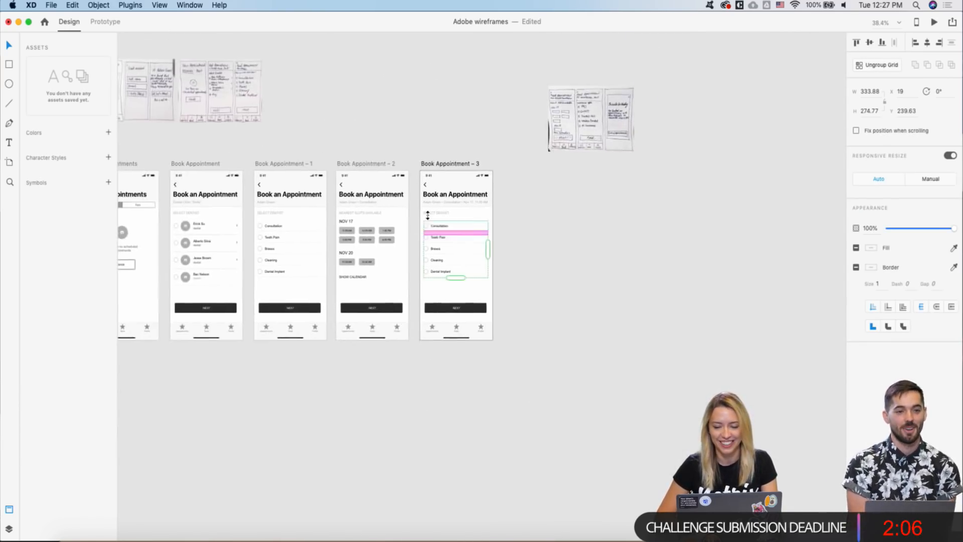
{"action": "scroll", "coordinate": [453, 134], "scroll_direction": "up", "scroll_amount": 3}
{"action": "scroll", "coordinate": [452, 266], "scroll_direction": "up", "scroll_amount": 3}
{"action": "double_click", "coordinate": [427, 252]}
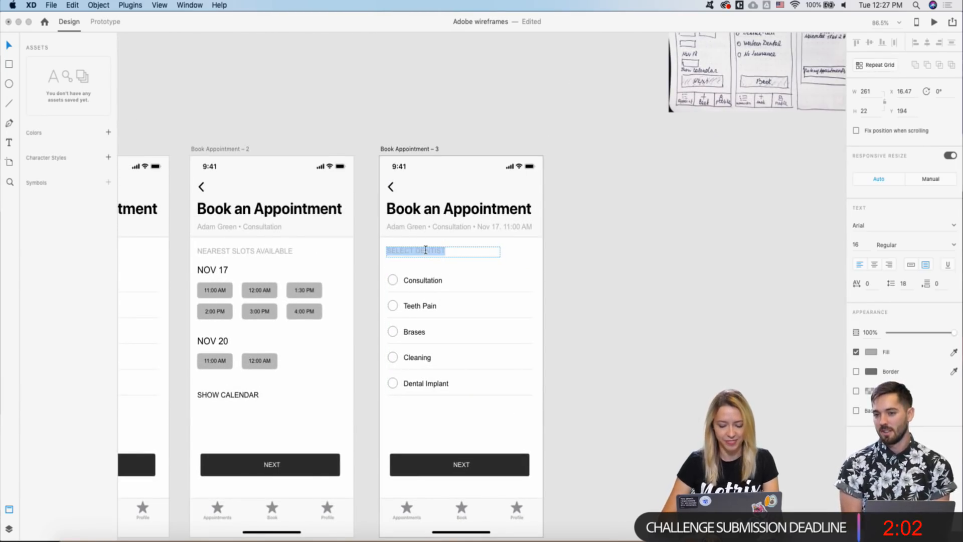
{"action": "key", "text": "BackSpace"}
{"action": "type", "text": "INSURA"}
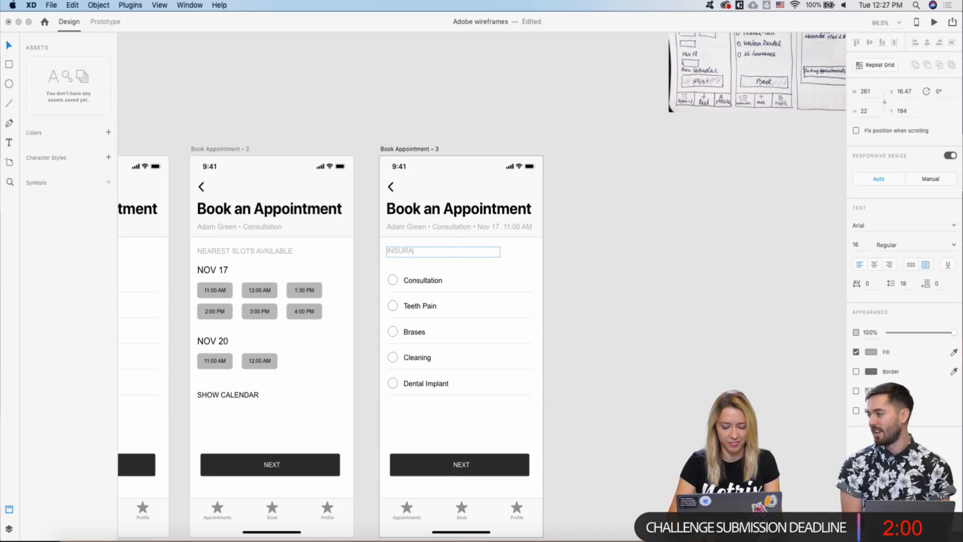
{"action": "type", "text": "NCE TYPE"}
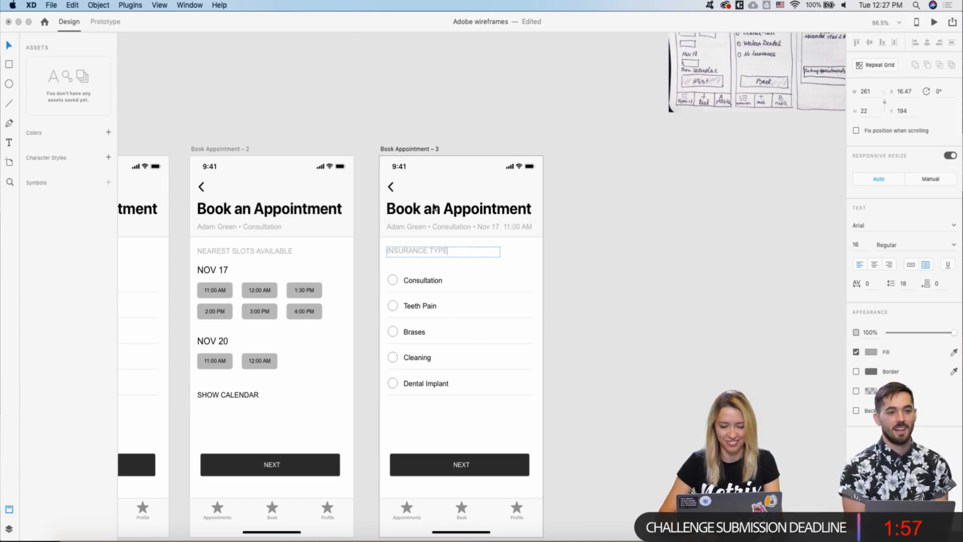
{"action": "key", "text": "Escape"}
- Move the sketch image down next to the screens
{"action": "scroll", "coordinate": [436, 152], "scroll_direction": "down", "scroll_amount": 3}
{"action": "left_click_drag", "start_coordinate": [656, 119], "coordinate": [577, 215]}
{"action": "scroll", "coordinate": [451, 271], "scroll_direction": "up", "scroll_amount": 3}
- Relabel the first two options PPO and DHO
{"action": "left_click", "coordinate": [408, 223]}
{"action": "double_click", "coordinate": [408, 223]}
{"action": "type", "text": "PPO"}
{"action": "key", "text": "Escape"}
{"action": "left_click", "coordinate": [409, 244]}
{"action": "double_click", "coordinate": [409, 244]}
{"action": "type", "text": "DHO"}
{"action": "key", "text": "Escape"}
- Relabel the third option, Brases, as Dental-Cali
{"action": "left_click", "coordinate": [409, 271]}
{"action": "double_click", "coordinate": [409, 271]}
{"action": "key", "text": "Escape"}
{"action": "scroll", "coordinate": [409, 270], "scroll_direction": "up", "scroll_amount": 5}
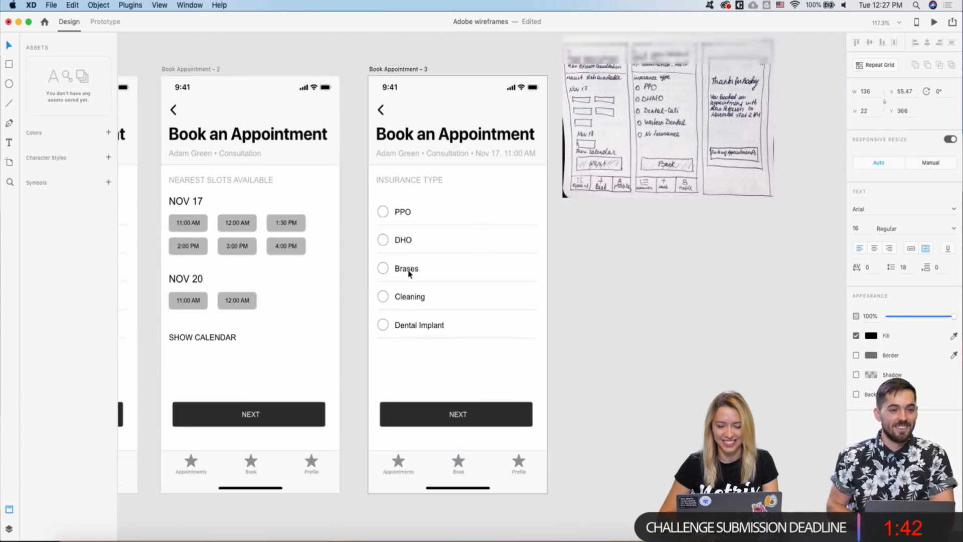
{"action": "double_click", "coordinate": [408, 271]}
{"action": "type", "text": "Dental"}
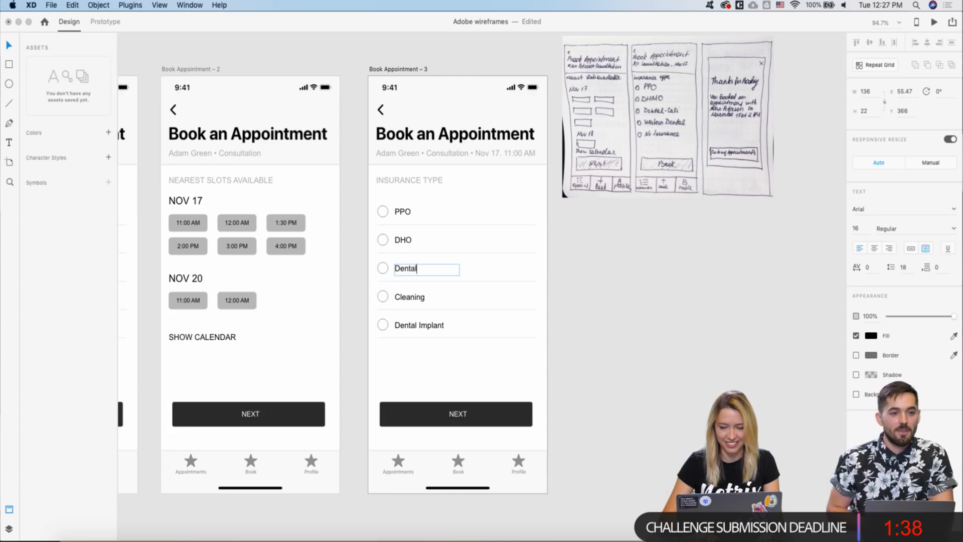
{"action": "type", "text": "-Cali"}
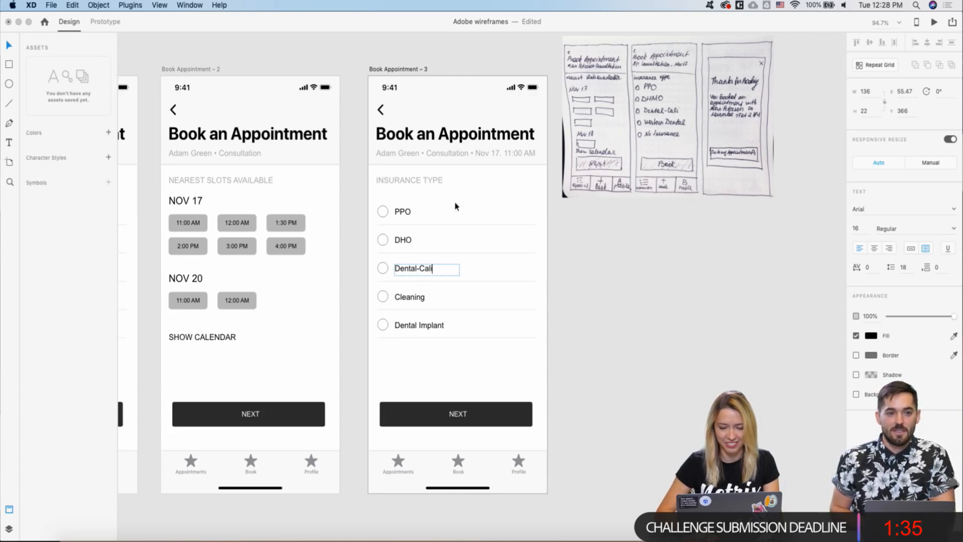
{"action": "key", "text": "Escape"}
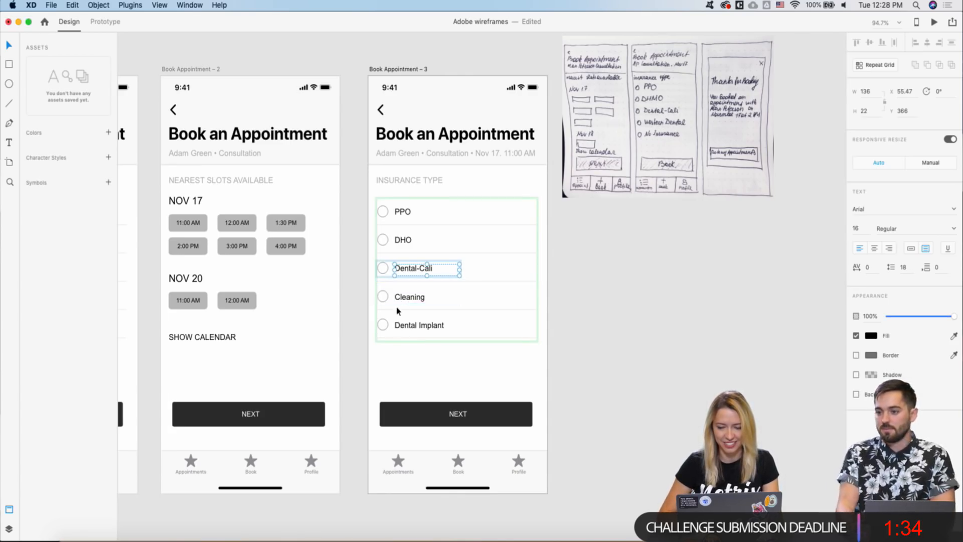
- Relabel the Cleaning option as Western Dental, capitalising the D
{"action": "left_click", "coordinate": [409, 301]}
{"action": "double_click", "coordinate": [408, 300]}
{"action": "type", "text": "Wester"}
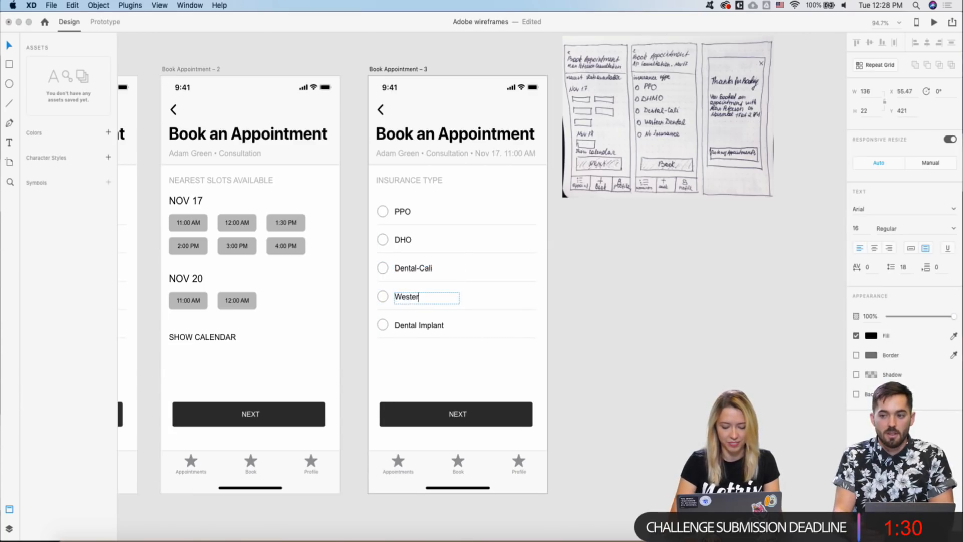
{"action": "type", "text": "n dental"}
{"action": "key", "text": "Escape"}
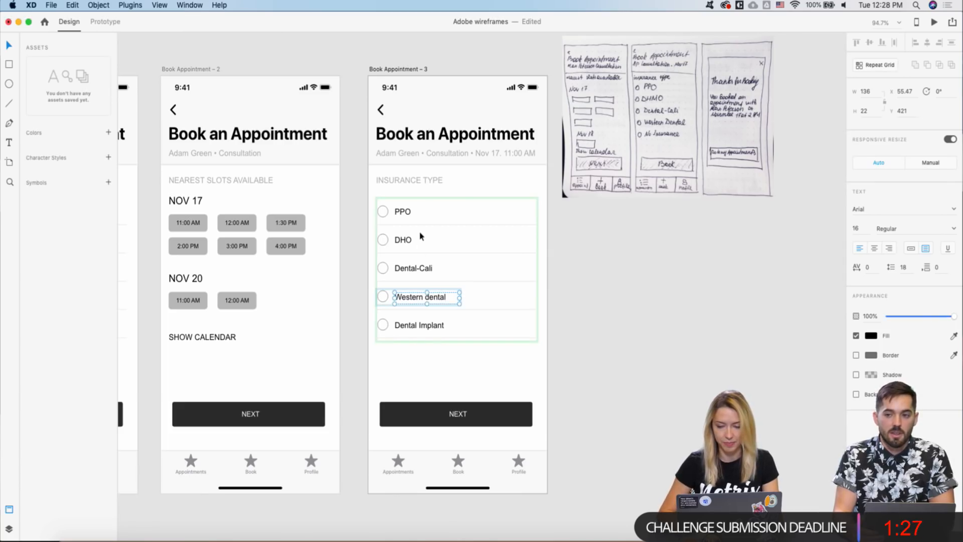
{"action": "double_click", "coordinate": [411, 300]}
{"action": "left_click", "coordinate": [430, 296]}
{"action": "key", "text": "BackSpace"}
{"action": "type", "text": "D"}
{"action": "key", "text": "Escape"}
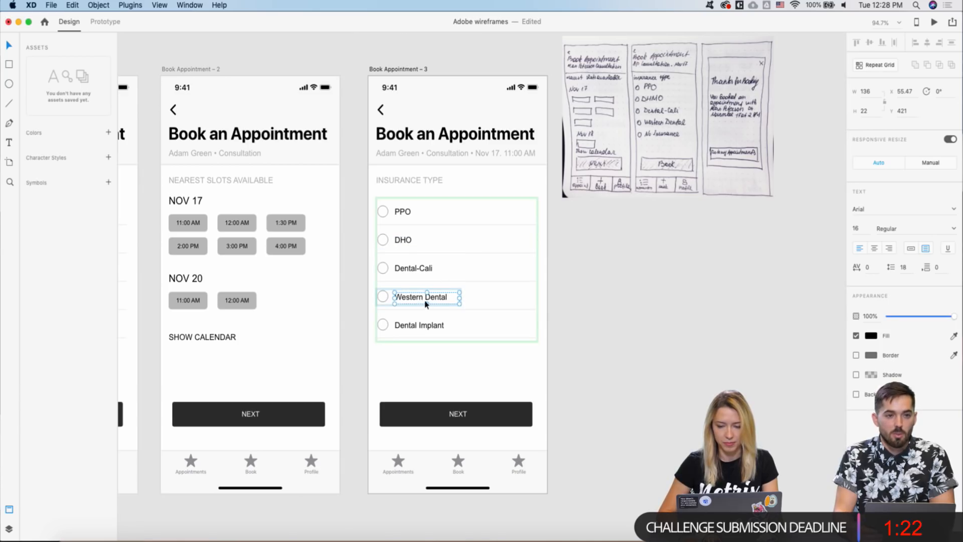
- Relabel the Dental Implant option as No Insurance
{"action": "left_click", "coordinate": [420, 324]}
{"action": "double_click", "coordinate": [420, 324]}
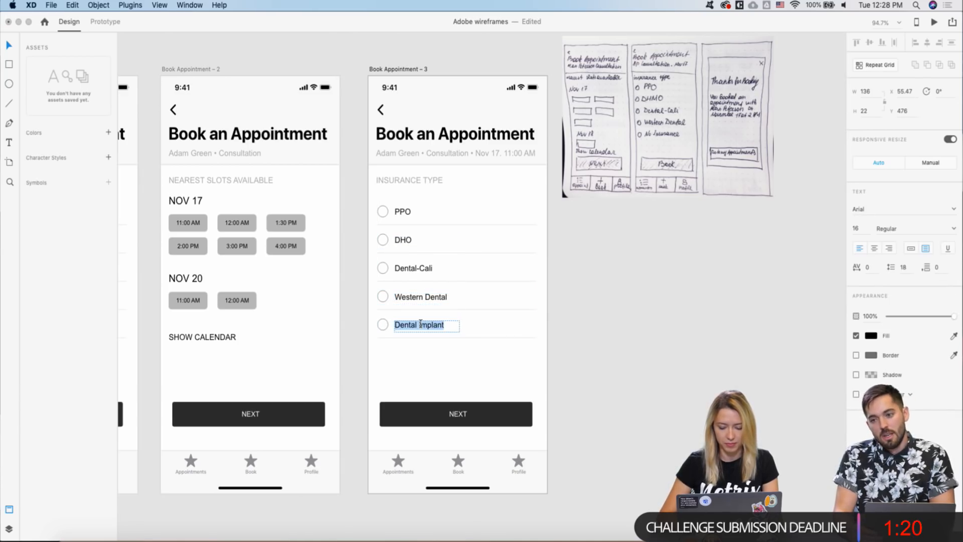
{"action": "type", "text": "No Ins"}
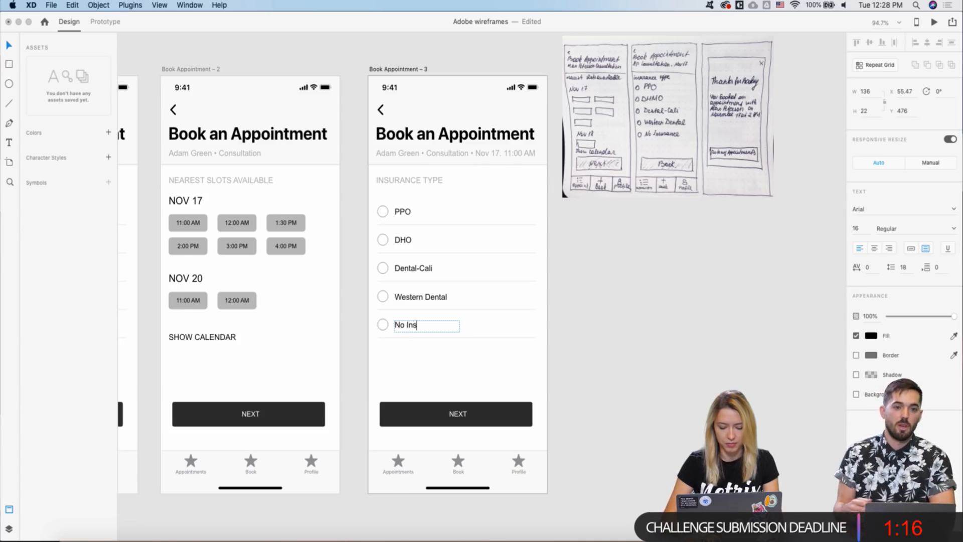
{"action": "type", "text": "urance"}
{"action": "key", "text": "Escape"}
{"action": "scroll", "coordinate": [402, 247], "scroll_direction": "down", "scroll_amount": 5}
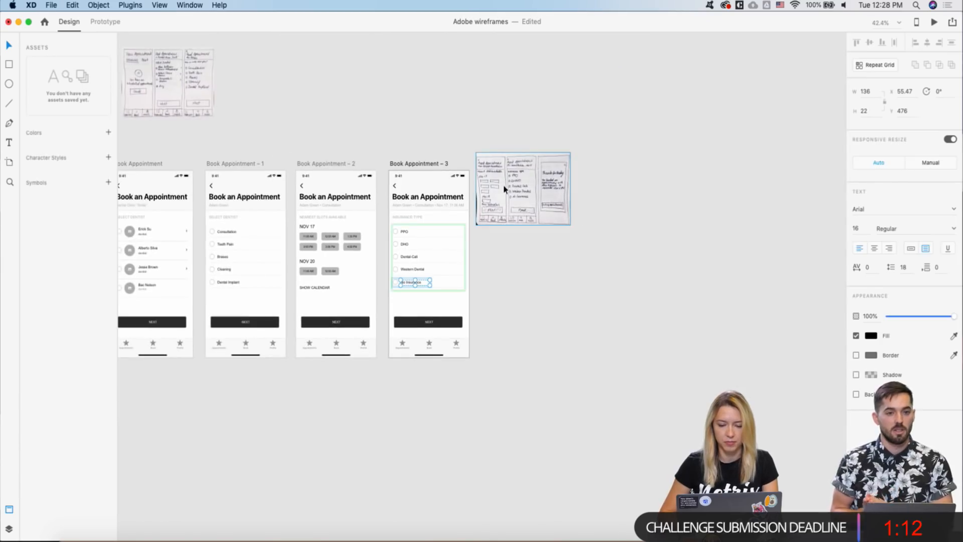
- Move the sketch above the artboards and delete the copied contents of Book Appointment – 4
{"action": "left_click_drag", "start_coordinate": [503, 188], "coordinate": [489, 100]}
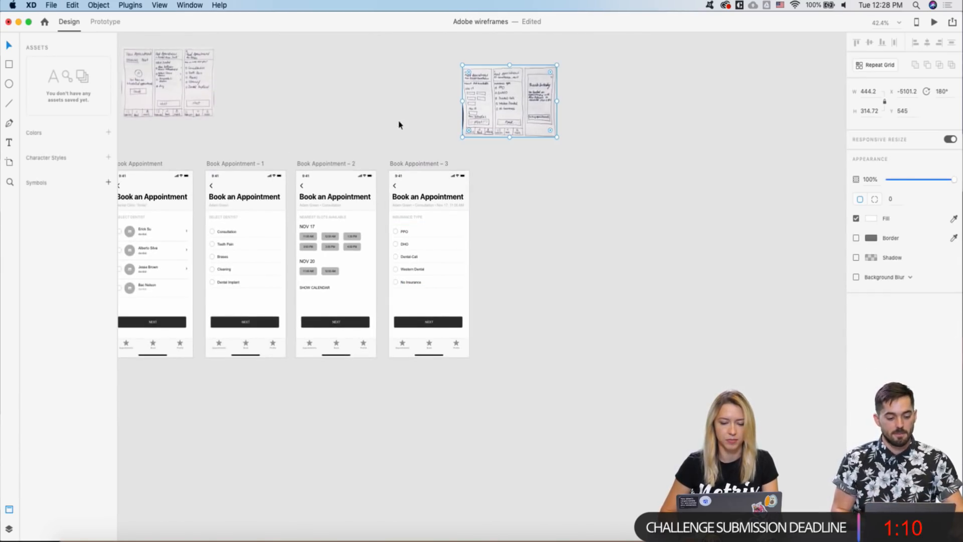
{"action": "left_click_drag", "start_coordinate": [406, 164], "coordinate": [496, 164]}
{"action": "left_click", "coordinate": [572, 185]}
{"action": "left_click_drag", "start_coordinate": [568, 188], "coordinate": [481, 359]}
{"action": "key", "text": "Delete"}
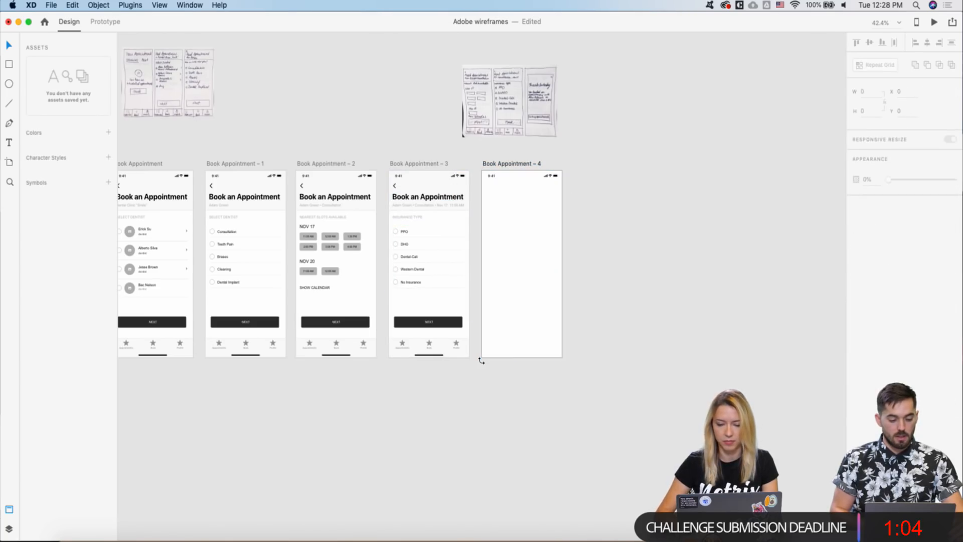
- Draw a tall outlined rectangle inside Book Appointment – 4
{"action": "key", "text": "r"}
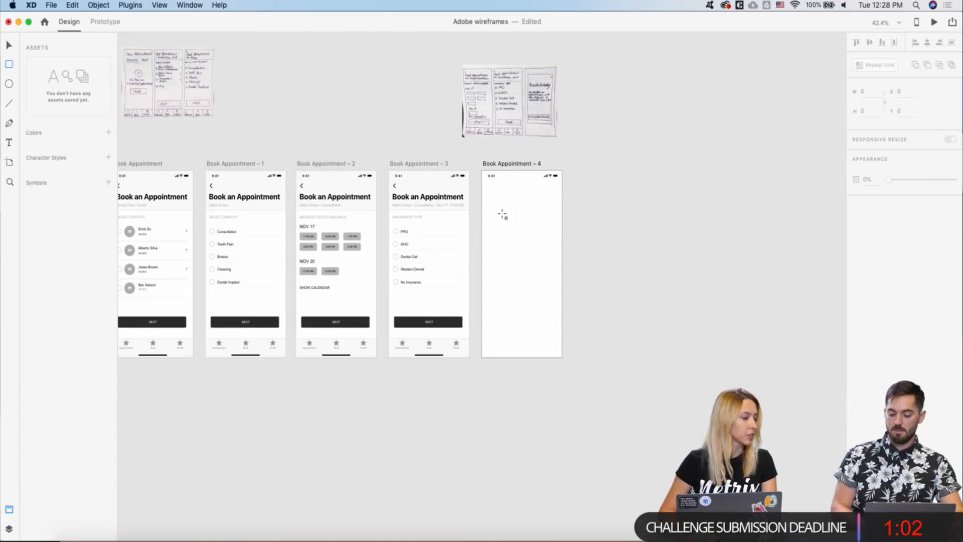
{"action": "left_click_drag", "start_coordinate": [490, 212], "coordinate": [554, 316]}
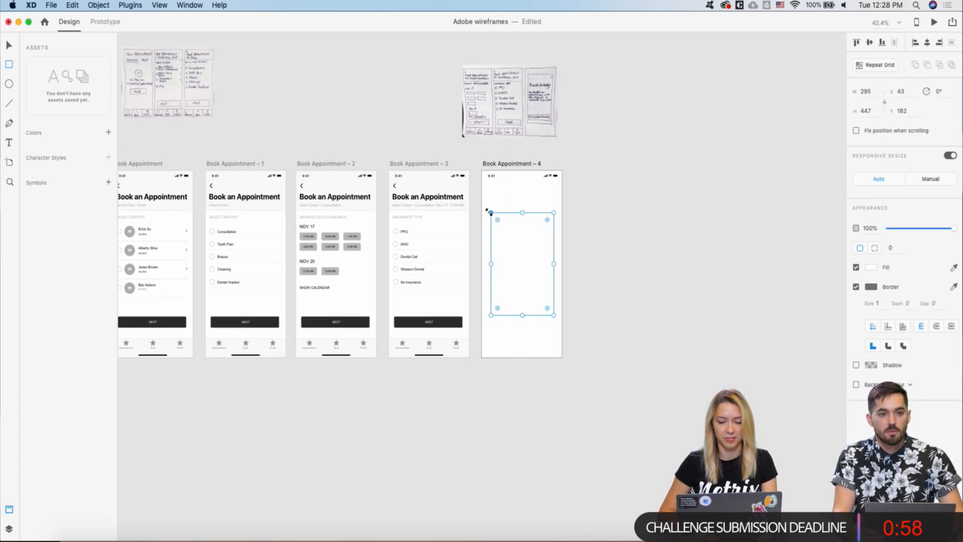
{"action": "mouse_move", "coordinate": [490, 211]}
{"action": "left_mouse_down"}
{"action": "mouse_move", "coordinate": [486, 199]}
{"action": "mouse_move", "coordinate": [490, 211]}
{"action": "left_mouse_up"}
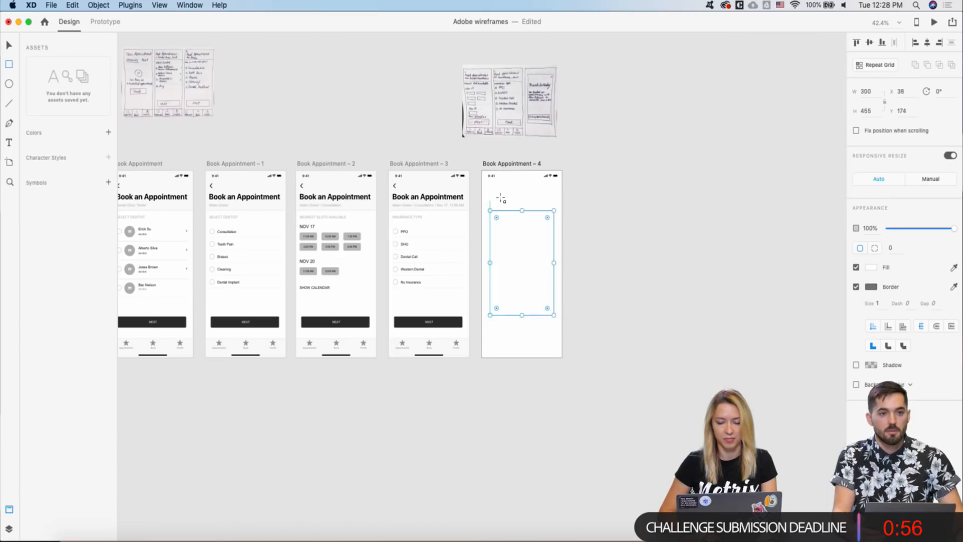
{"action": "key", "text": "v"}
{"action": "left_click", "coordinate": [597, 235]}
- Pick the X icon from the Icons artboard
{"action": "scroll", "coordinate": [597, 236], "scroll_direction": "down", "scroll_amount": 2}
{"action": "scroll", "coordinate": [596, 235], "scroll_direction": "up", "scroll_amount": 6}
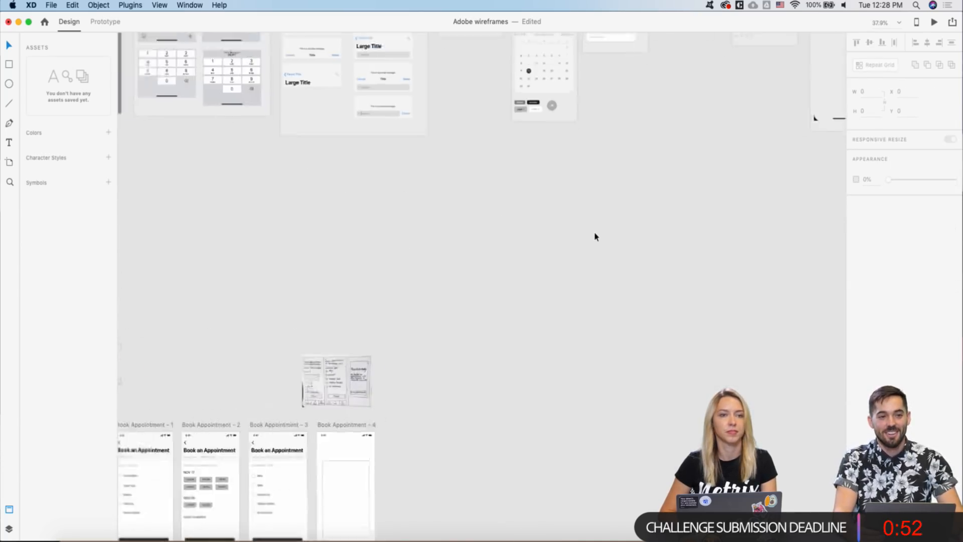
{"action": "scroll", "coordinate": [597, 235], "scroll_direction": "down", "scroll_amount": 5}
{"action": "scroll", "coordinate": [595, 237], "scroll_direction": "up", "scroll_amount": 2}
{"action": "scroll", "coordinate": [602, 201], "scroll_direction": "up", "scroll_amount": 10}
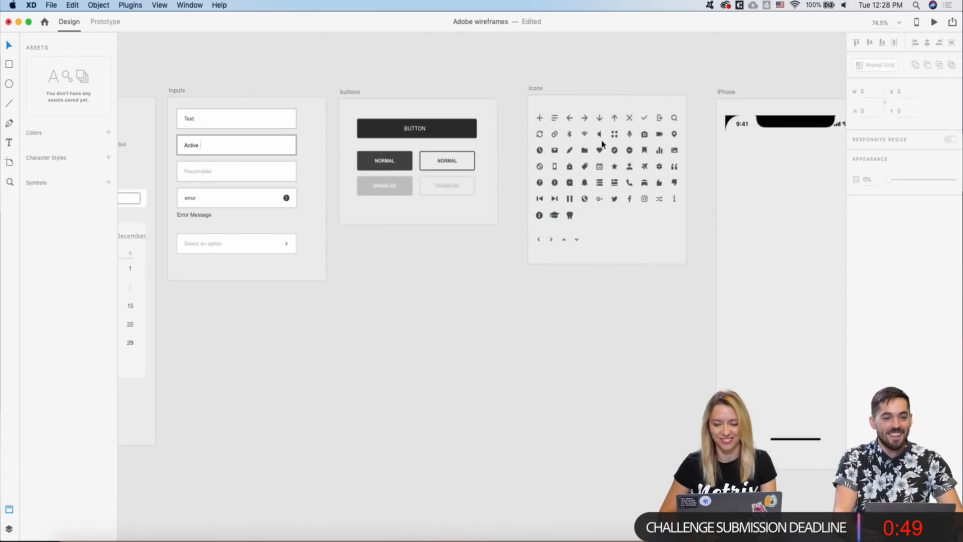
{"action": "left_click", "coordinate": [629, 117]}
{"action": "scroll", "coordinate": [530, 201], "scroll_direction": "down", "scroll_amount": 2}
{"action": "scroll", "coordinate": [530, 201], "scroll_direction": "down", "scroll_amount": 4}
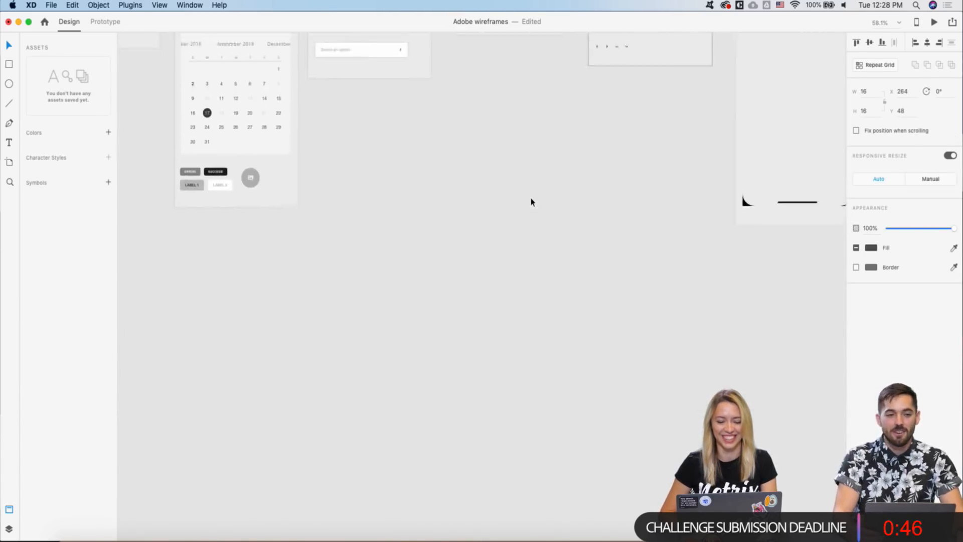
{"action": "scroll", "coordinate": [530, 200], "scroll_direction": "left", "scroll_amount": 3}
{"action": "scroll", "coordinate": [483, 242], "scroll_direction": "down", "scroll_amount": 5}
{"action": "scroll", "coordinate": [481, 243], "scroll_direction": "down", "scroll_amount": 2}
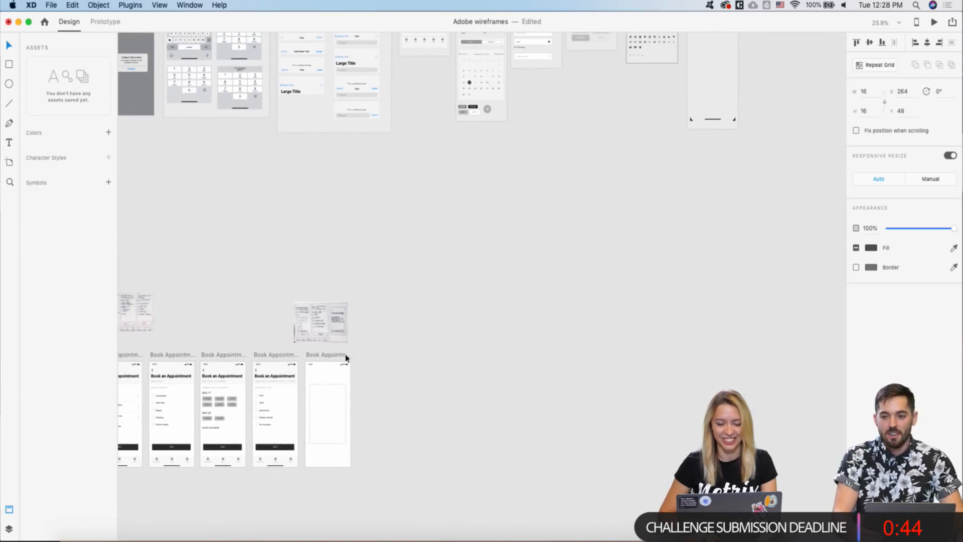
{"action": "scroll", "coordinate": [366, 327], "scroll_direction": "up", "scroll_amount": 2}
{"action": "scroll", "coordinate": [275, 439], "scroll_direction": "up", "scroll_amount": 6}
- Paste the X icon into Book Appointment – 4 and nudge it into the box's top-right corner
{"action": "key", "text": "super+v"}
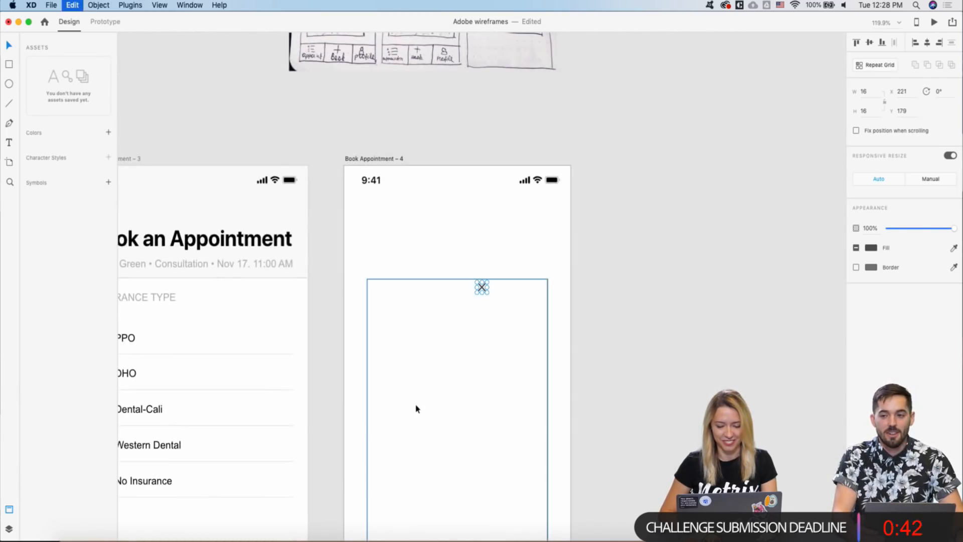
{"action": "key", "text": "shift+Down"}
{"action": "key", "text": "shift+Right"}
{"action": "key", "text": "shift+Right"}
{"action": "key", "text": "shift+Right"}
{"action": "key", "text": "shift+Right"}
{"action": "key", "text": "shift+Right"}
{"action": "key", "text": "shift+Right"}
{"action": "key", "text": "shift+Right"}
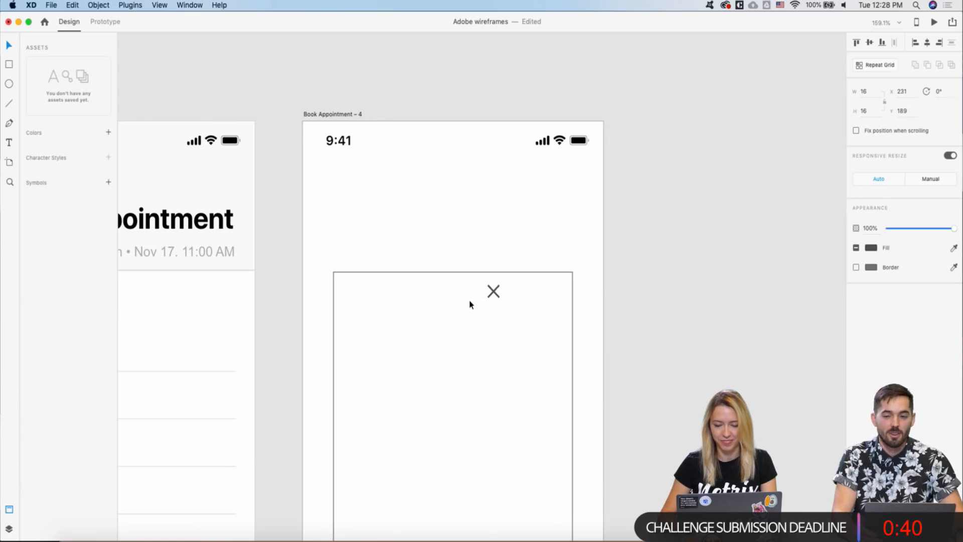
{"action": "key", "text": "shift+Right"}
{"action": "key", "text": "shift+Right"}
{"action": "key", "text": "Left"}
{"action": "key", "text": "Left"}
{"action": "key", "text": "Left"}
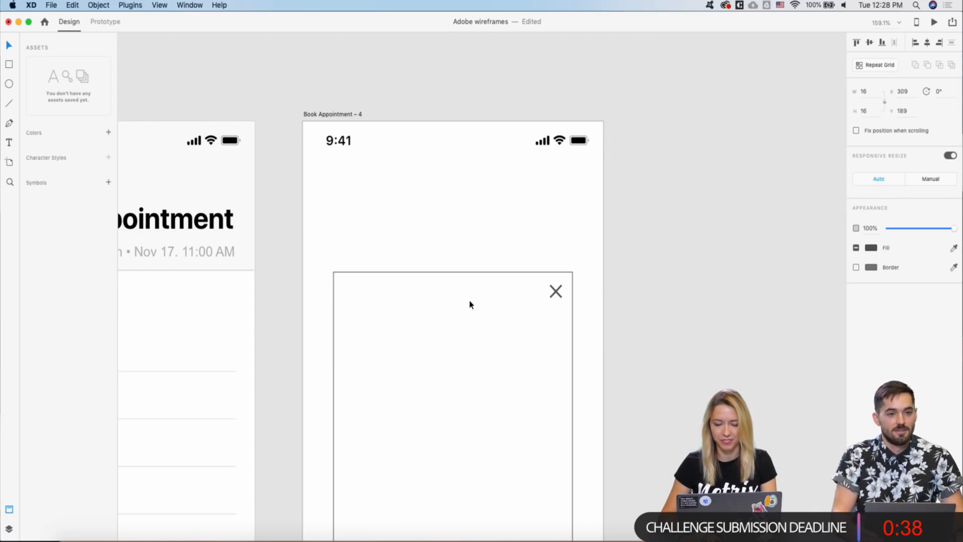
{"action": "scroll", "coordinate": [470, 304], "scroll_direction": "down", "scroll_amount": 5}
{"action": "scroll", "coordinate": [470, 304], "scroll_direction": "down", "scroll_amount": 3}
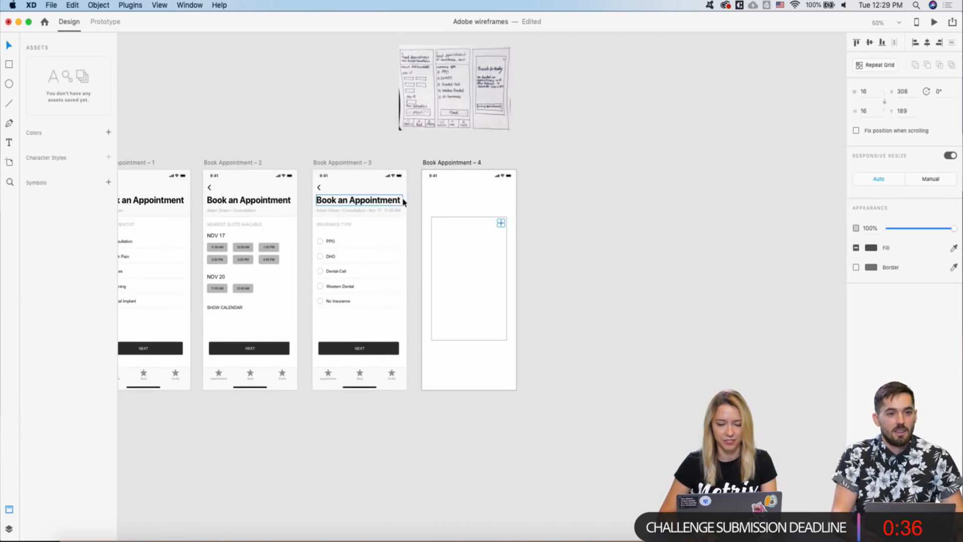
- Copy the Book an Appointment heading into the Book Appointment – 4 box at 25 pt
{"action": "left_click", "coordinate": [376, 202]}
{"action": "key", "text": "super+c"}
{"action": "left_click", "coordinate": [456, 258]}
{"action": "key", "text": "super+v"}
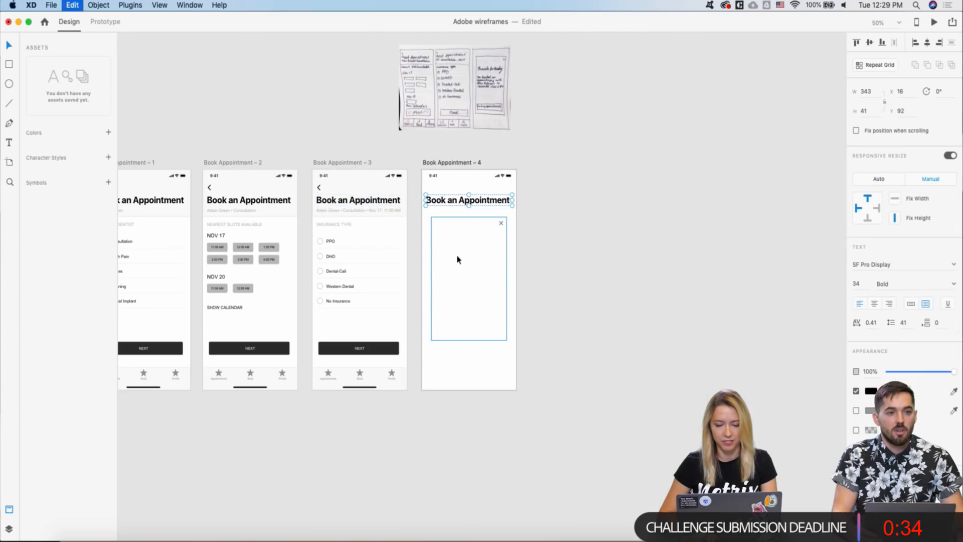
{"action": "left_click_drag", "start_coordinate": [460, 209], "coordinate": [476, 260]}
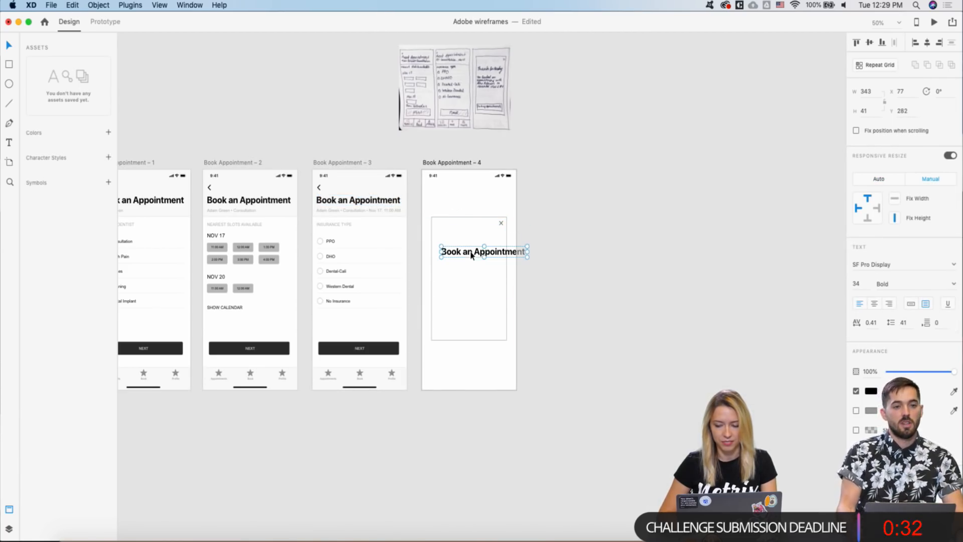
{"action": "left_click", "coordinate": [864, 282]}
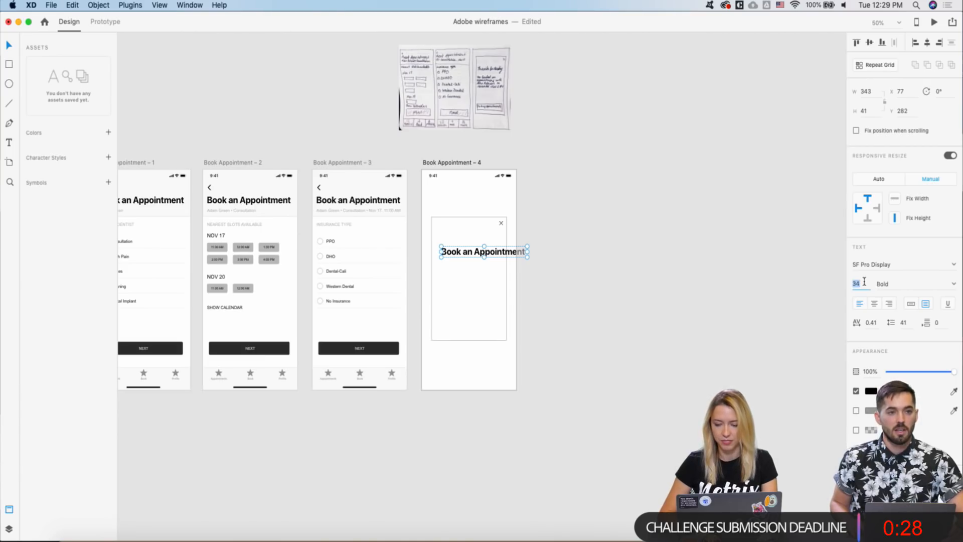
{"action": "type", "text": "25"}
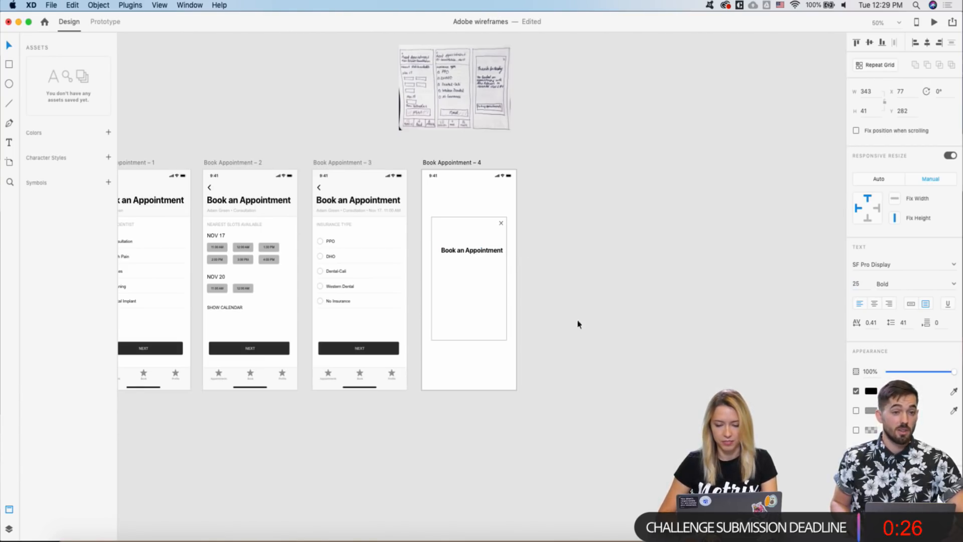
{"action": "scroll", "coordinate": [462, 265], "scroll_direction": "up", "scroll_amount": 3}
- Retitle the heading 'Thanks for Booking!' and narrow its box to fit, centred on the card
{"action": "double_click", "coordinate": [470, 245]}
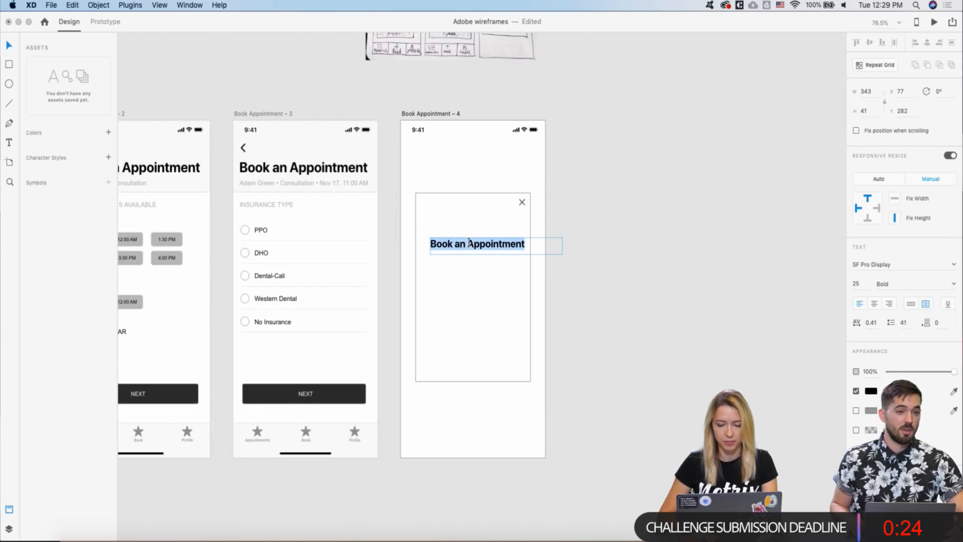
{"action": "type", "text": "Th"}
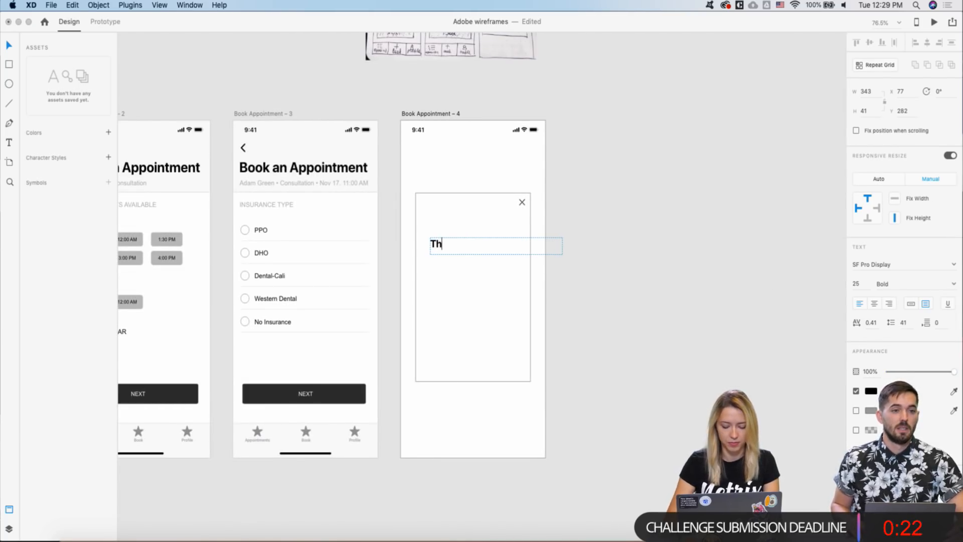
{"action": "type", "text": "anks for Boo"}
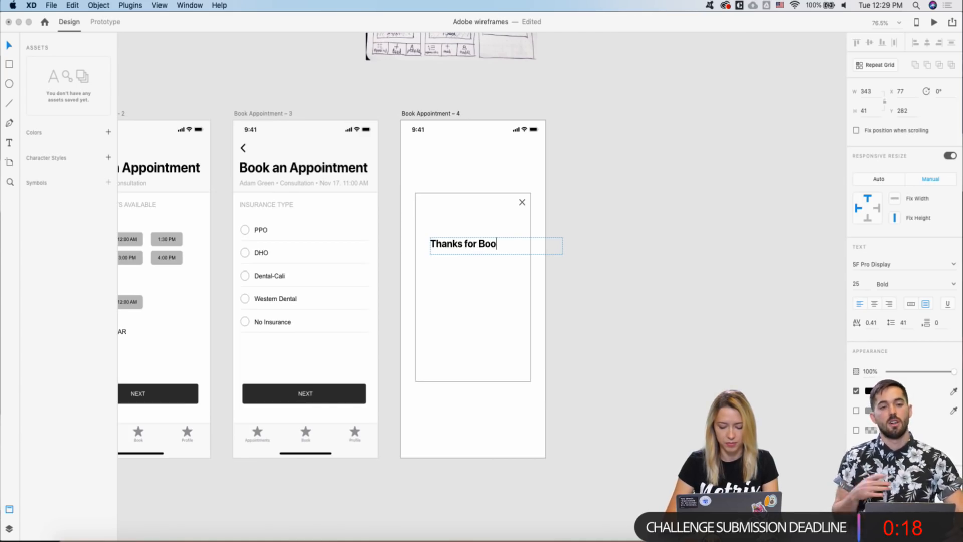
{"action": "type", "text": "king!"}
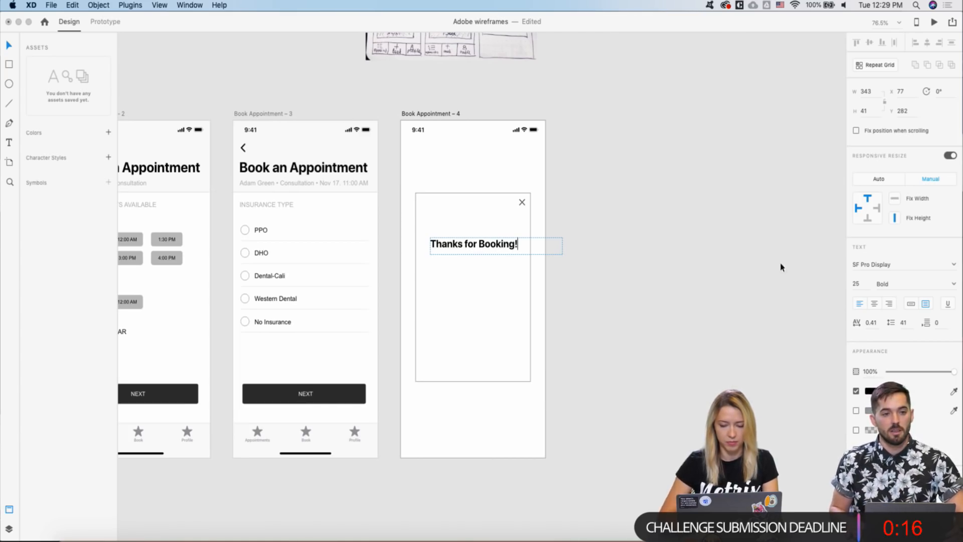
{"action": "key", "text": "Escape"}
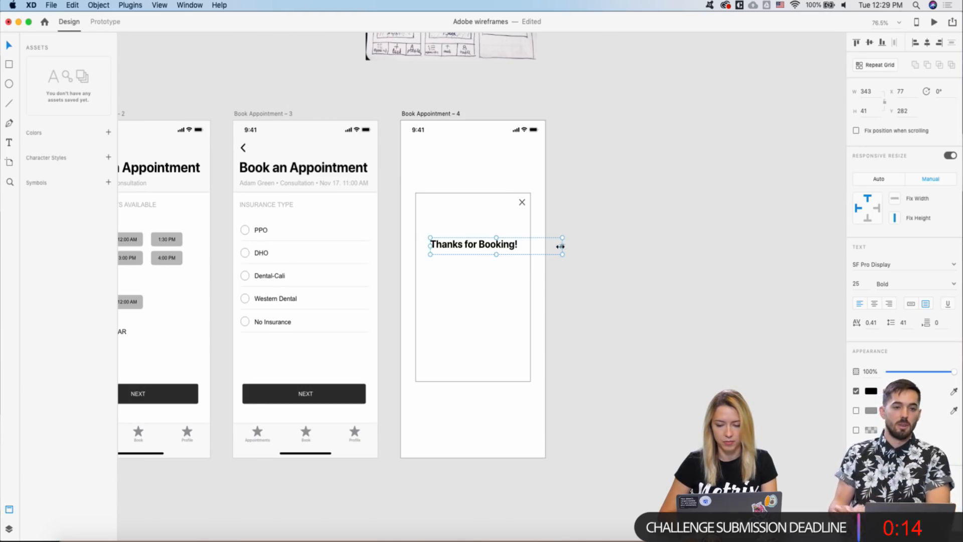
{"action": "left_click_drag", "start_coordinate": [563, 244], "coordinate": [480, 237]}
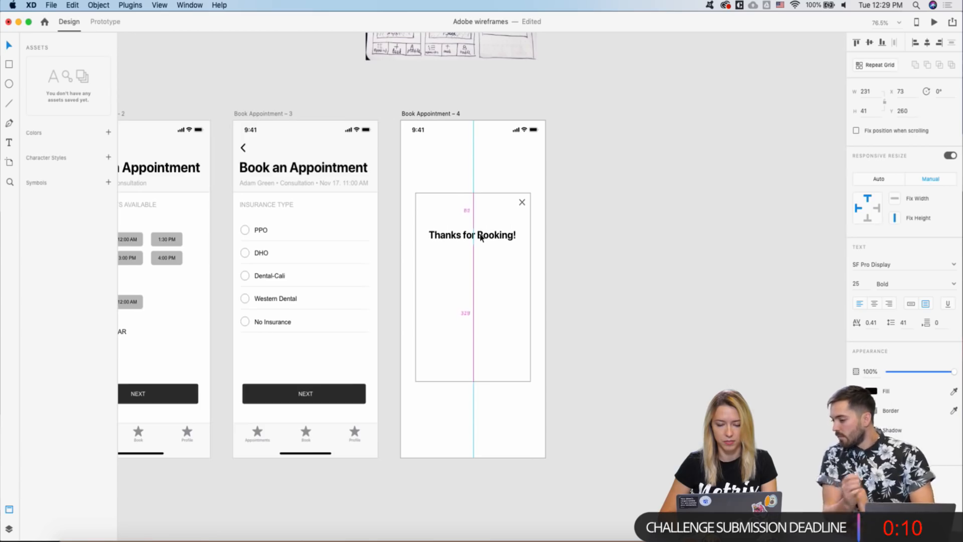
- Copy 'Tell us your phone, please' from Log In and paste it under 'Thanks for Booking!'
{"action": "scroll", "coordinate": [480, 237], "scroll_direction": "down", "scroll_amount": 5}
{"action": "scroll", "coordinate": [480, 237], "scroll_direction": "left", "scroll_amount": 10}
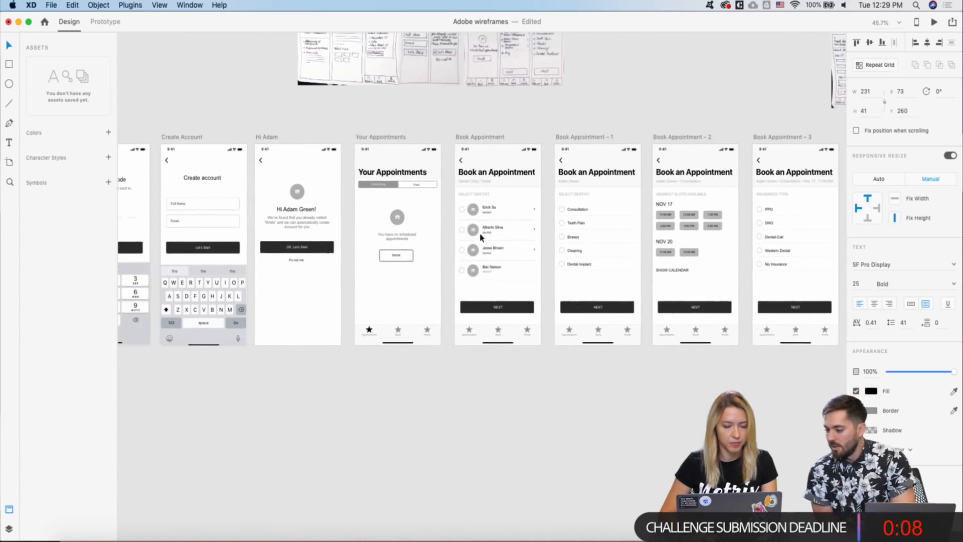
{"action": "left_click", "coordinate": [406, 177]}
{"action": "scroll", "coordinate": [481, 256], "scroll_direction": "right", "scroll_amount": 10}
{"action": "scroll", "coordinate": [481, 256], "scroll_direction": "right", "scroll_amount": 10}
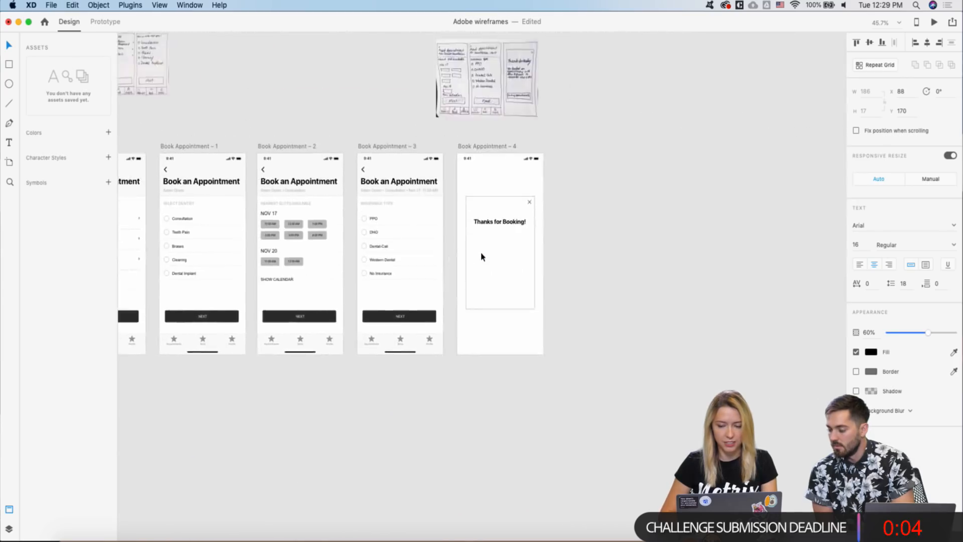
{"action": "scroll", "coordinate": [481, 246], "scroll_direction": "up", "scroll_amount": 4}
{"action": "type", "text": "Tell us your phone, please"}
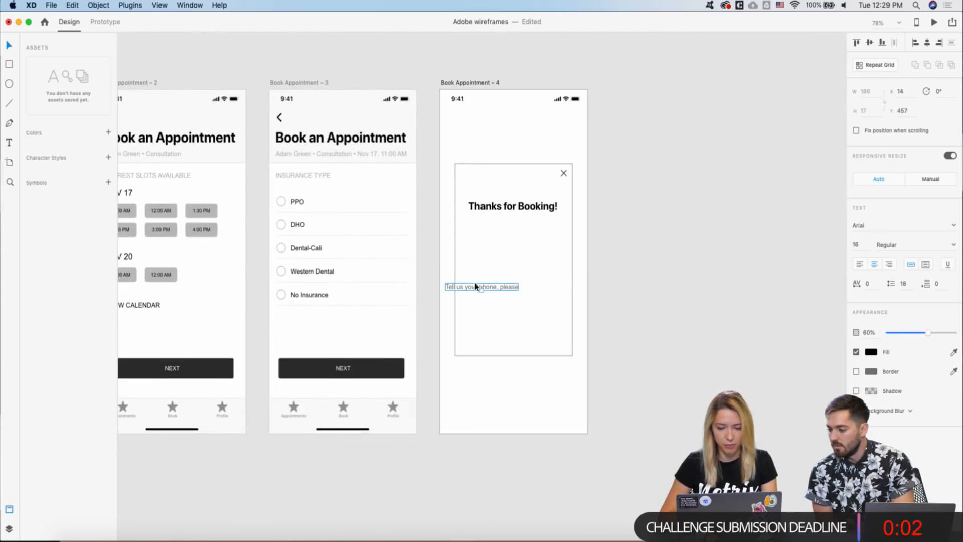
{"action": "left_click_drag", "start_coordinate": [475, 288], "coordinate": [505, 224]}
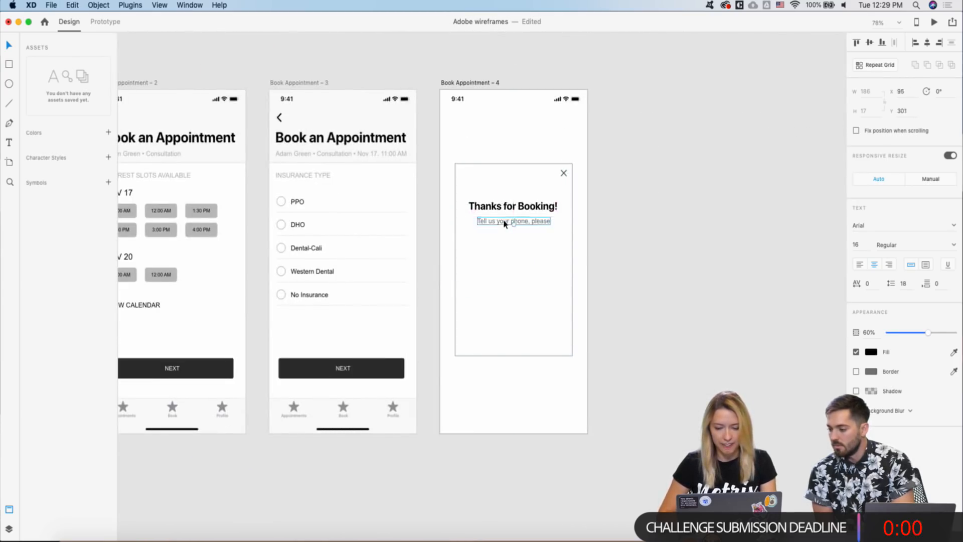
- Select the pasted 'Tell us your phone, please' line and enter text editing on it
{"action": "scroll", "coordinate": [504, 223], "scroll_direction": "down", "scroll_amount": 5}
{"action": "scroll", "coordinate": [505, 224], "scroll_direction": "left", "scroll_amount": 3}
{"action": "scroll", "coordinate": [505, 223], "scroll_direction": "down", "scroll_amount": 1}
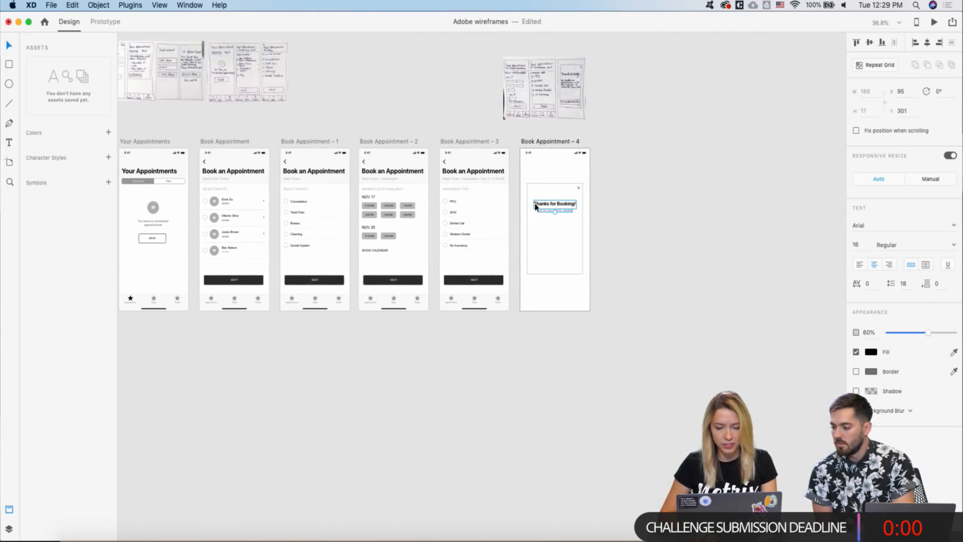
{"action": "scroll", "coordinate": [504, 203], "scroll_direction": "left", "scroll_amount": 2}
{"action": "scroll", "coordinate": [504, 203], "scroll_direction": "down", "scroll_amount": 1}
{"action": "scroll", "coordinate": [140, 197], "scroll_direction": "up", "scroll_amount": 3}
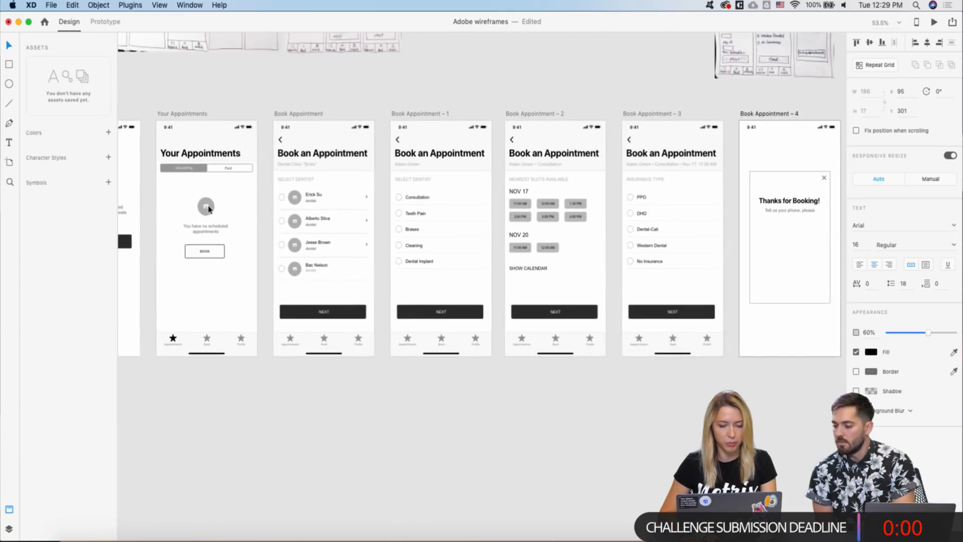
{"action": "scroll", "coordinate": [208, 209], "scroll_direction": "right", "scroll_amount": 5}
{"action": "scroll", "coordinate": [429, 269], "scroll_direction": "right", "scroll_amount": 2}
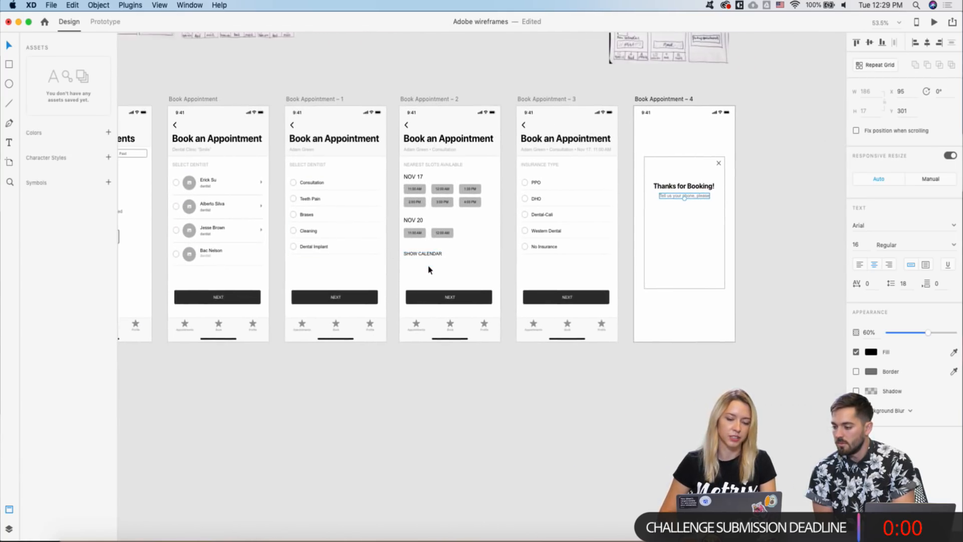
{"action": "scroll", "coordinate": [451, 217], "scroll_direction": "right", "scroll_amount": 4}
{"action": "right_click", "coordinate": [616, 196]}
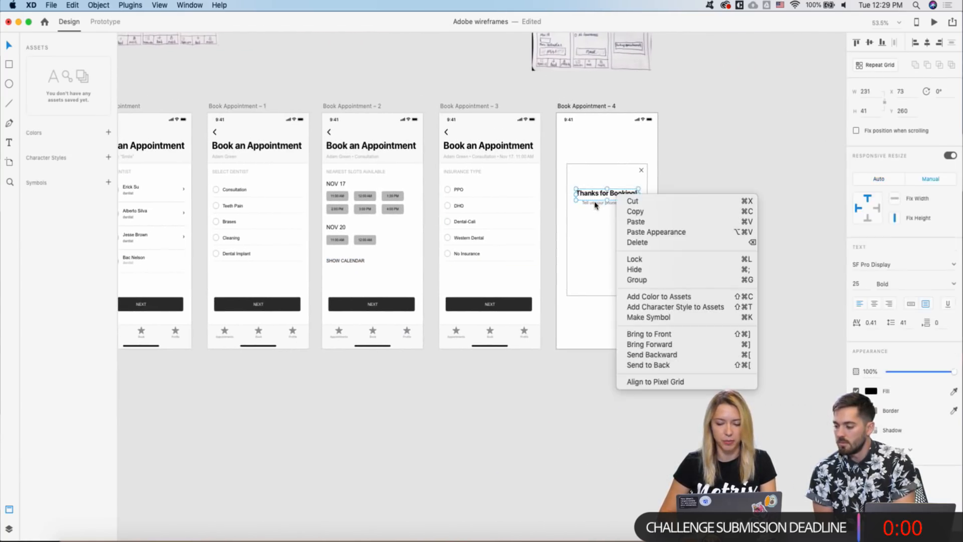
{"action": "left_click", "coordinate": [583, 220]}
{"action": "scroll", "coordinate": [609, 178], "scroll_direction": "up", "scroll_amount": 1}
{"action": "left_click", "coordinate": [592, 207]}
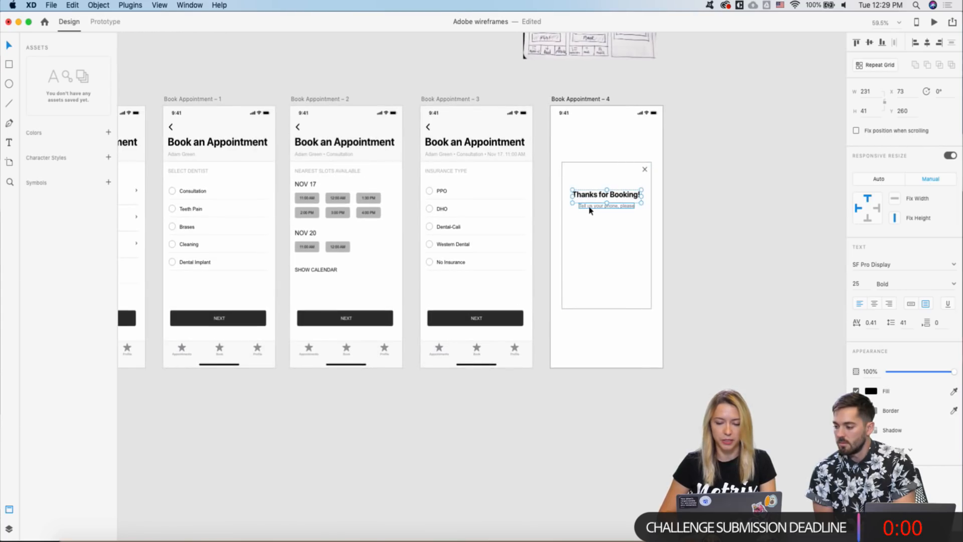
{"action": "scroll", "coordinate": [589, 207], "scroll_direction": "right", "scroll_amount": 3}
{"action": "scroll", "coordinate": [589, 207], "scroll_direction": "up", "scroll_amount": 1}
{"action": "scroll", "coordinate": [517, 222], "scroll_direction": "up", "scroll_amount": 1}
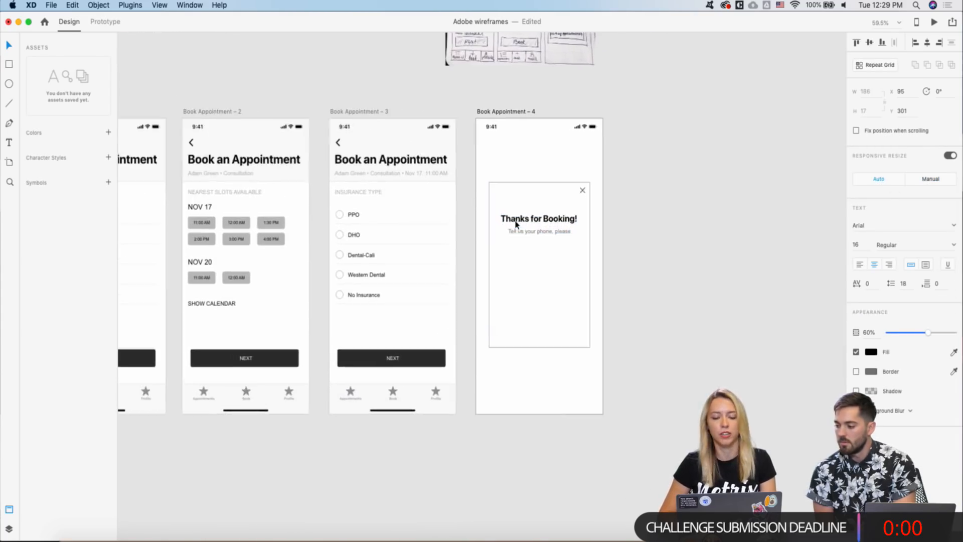
{"action": "double_click", "coordinate": [519, 230]}
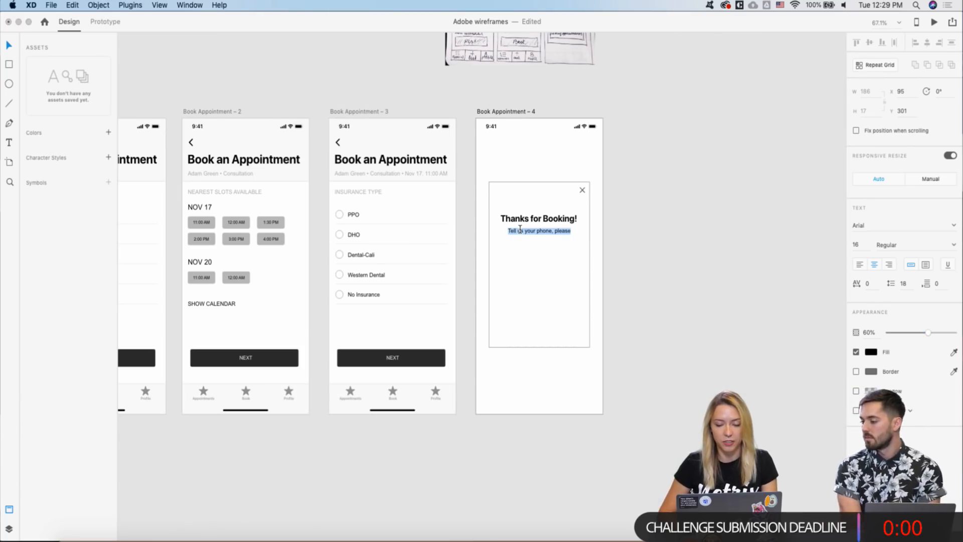
{"action": "scroll", "coordinate": [481, 197], "scroll_direction": "down", "scroll_amount": 3}
{"action": "scroll", "coordinate": [436, 221], "scroll_direction": "up", "scroll_amount": 2}
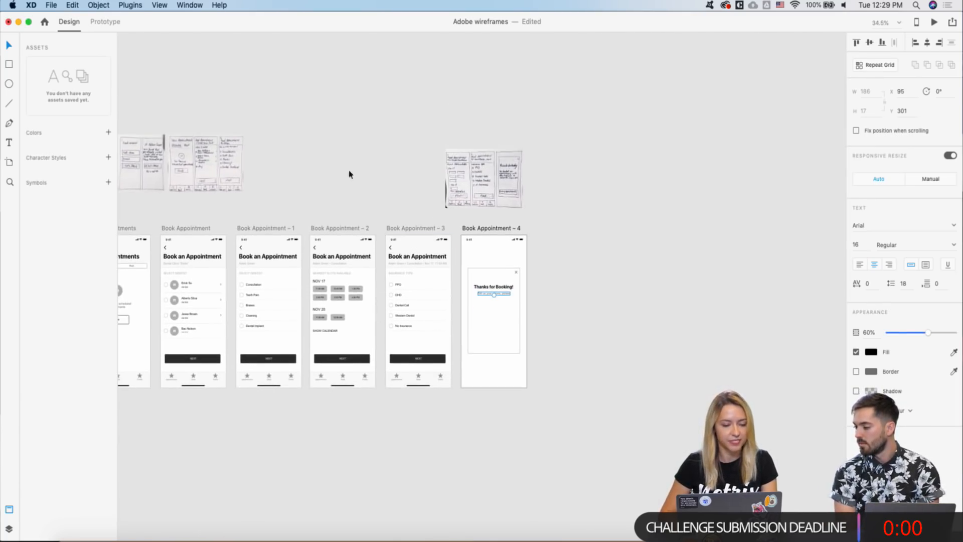
{"action": "scroll", "coordinate": [373, 173], "scroll_direction": "left", "scroll_amount": 3}
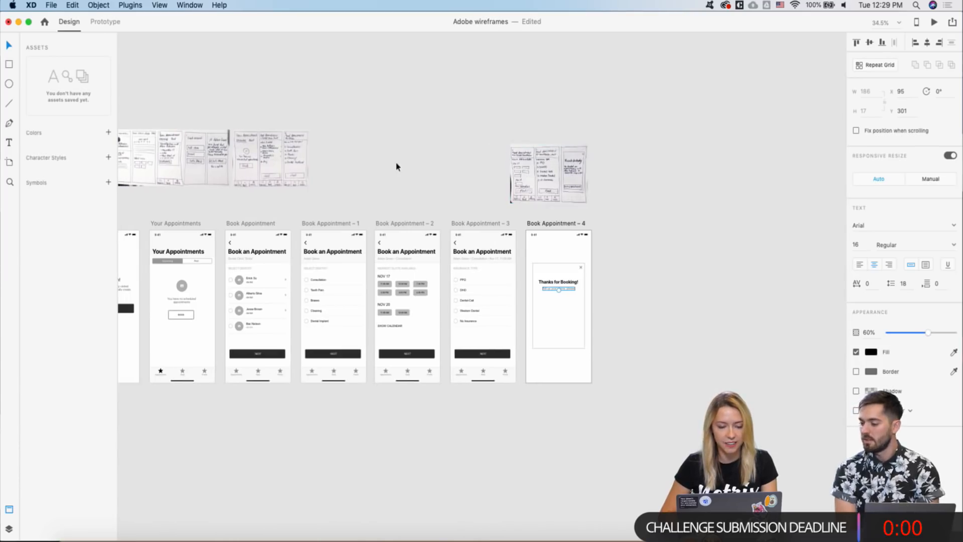
- Move the hand-drawn booking sketch next to Book Appointment – 4
{"action": "left_click", "coordinate": [526, 186]}
{"action": "mouse_move", "coordinate": [564, 170]}
{"action": "left_mouse_down"}
{"action": "mouse_move", "coordinate": [635, 251]}
{"action": "mouse_move", "coordinate": [657, 251]}
{"action": "left_mouse_up"}
{"action": "scroll", "coordinate": [584, 306], "scroll_direction": "up", "scroll_amount": 5}
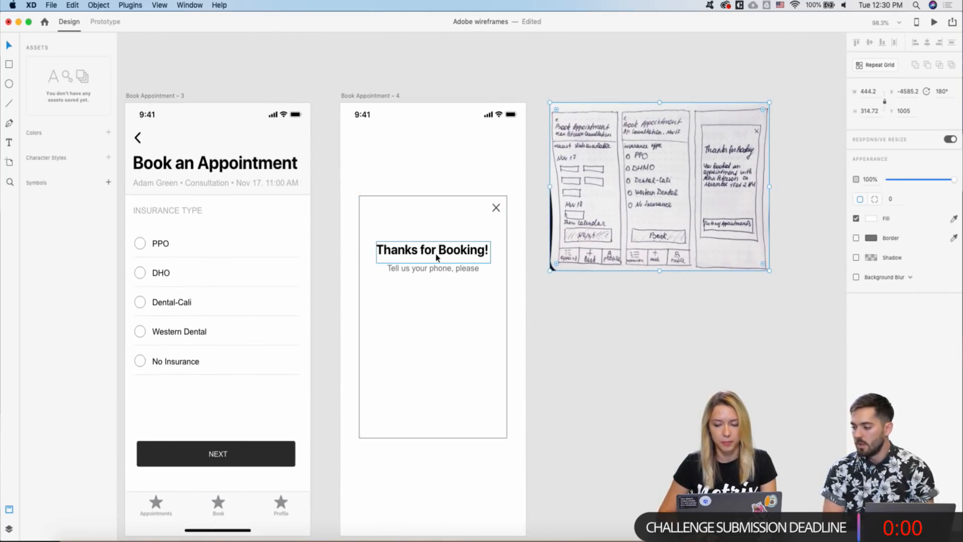
{"action": "scroll", "coordinate": [435, 251], "scroll_direction": "up", "scroll_amount": 1}
- Replace the subtitle with 'You booked an Appointment with' followed by the dentist's name
{"action": "double_click", "coordinate": [429, 270]}
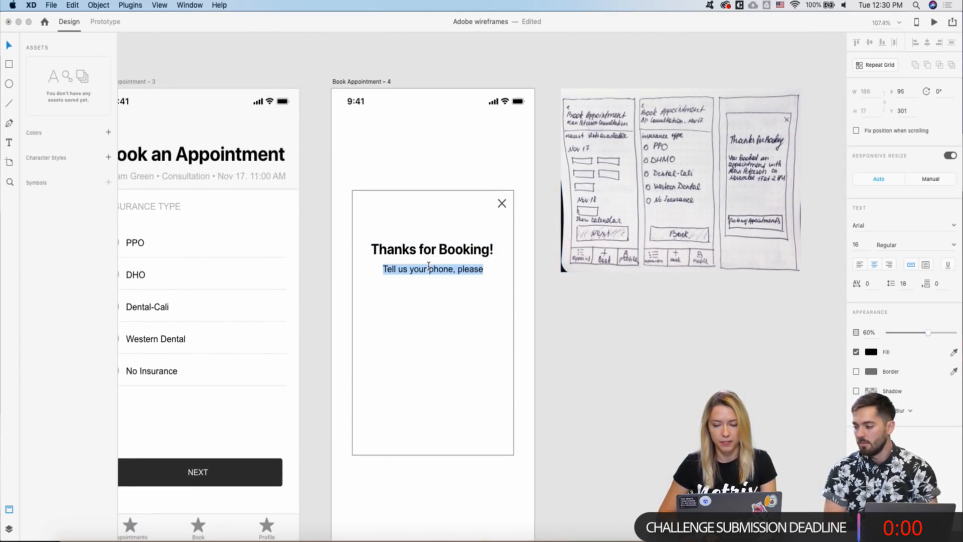
{"action": "type", "text": "You "}
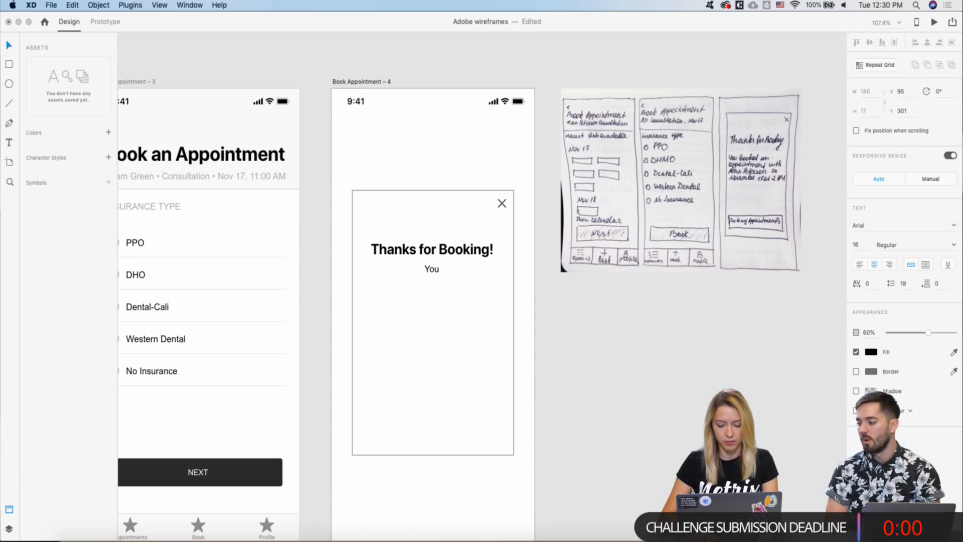
{"action": "type", "text": "booked"}
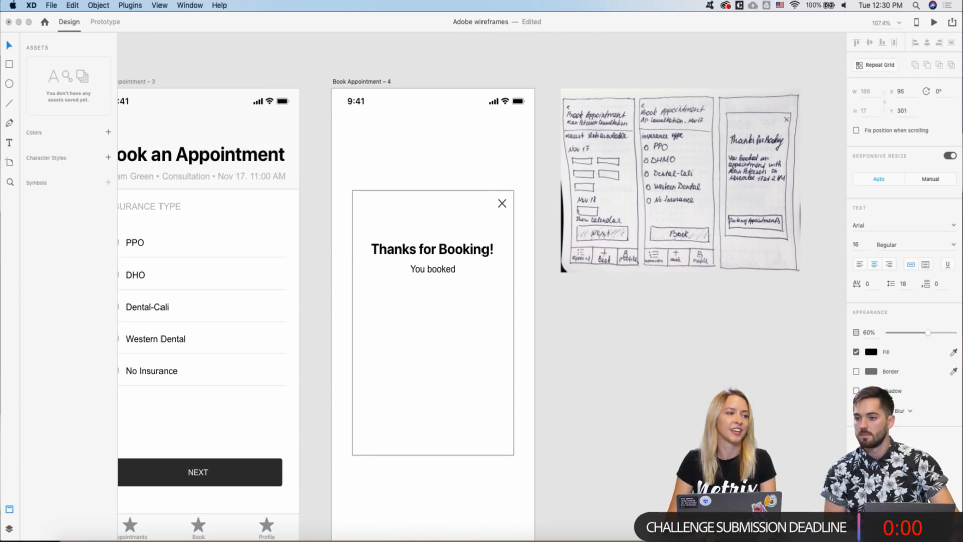
{"action": "type", "text": ","}
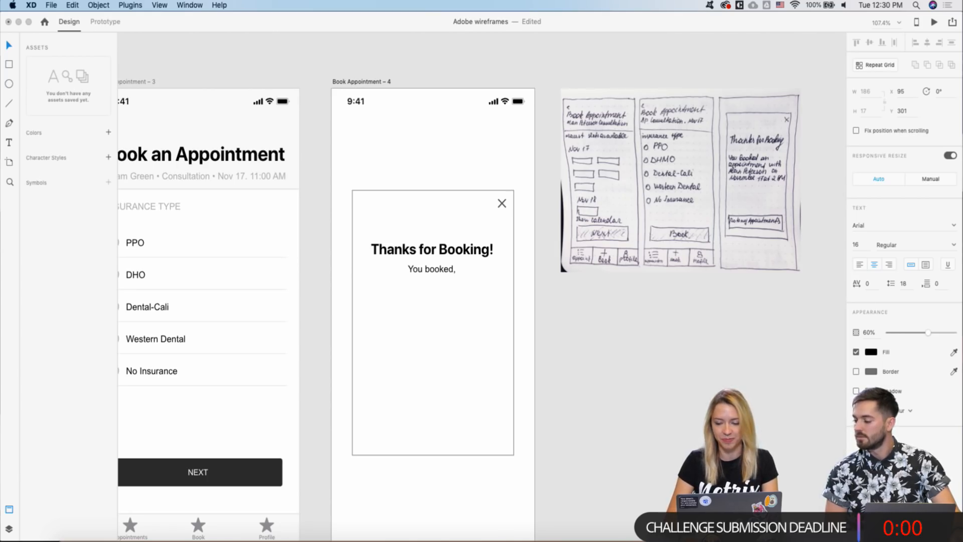
{"action": "key", "text": "BackSpace"}
{"action": "key", "text": "BackSpace"}
{"action": "type", "text": "an"}
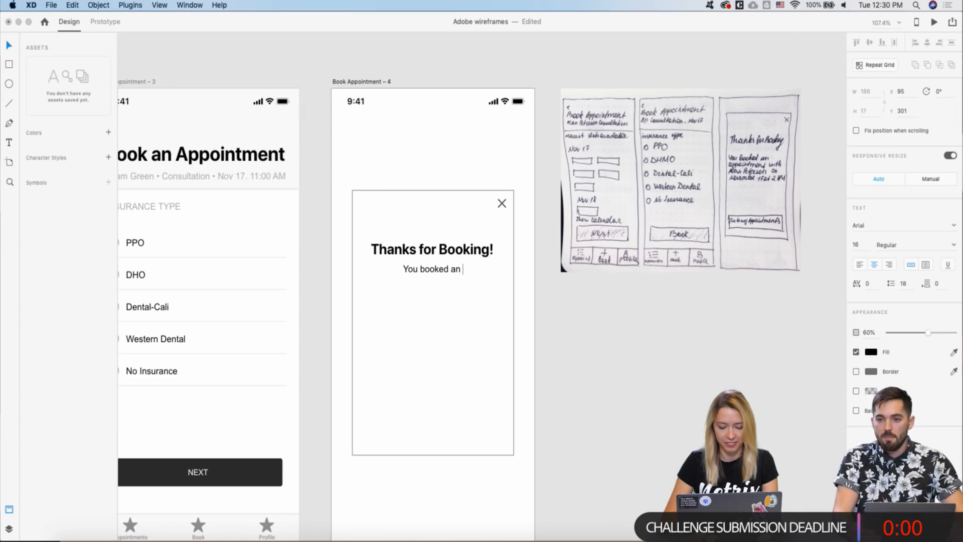
{"action": "type", "text": " Appoin"}
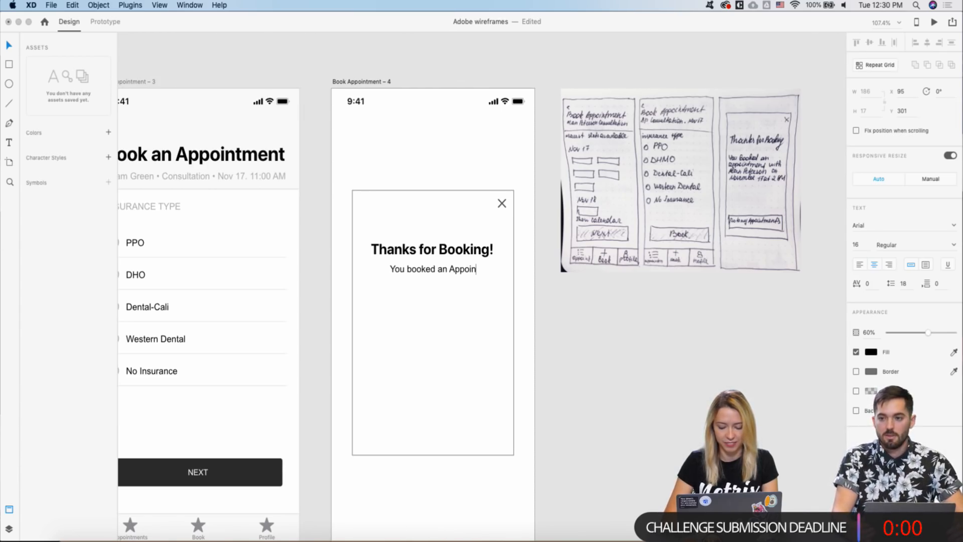
{"action": "type", "text": "tment"}
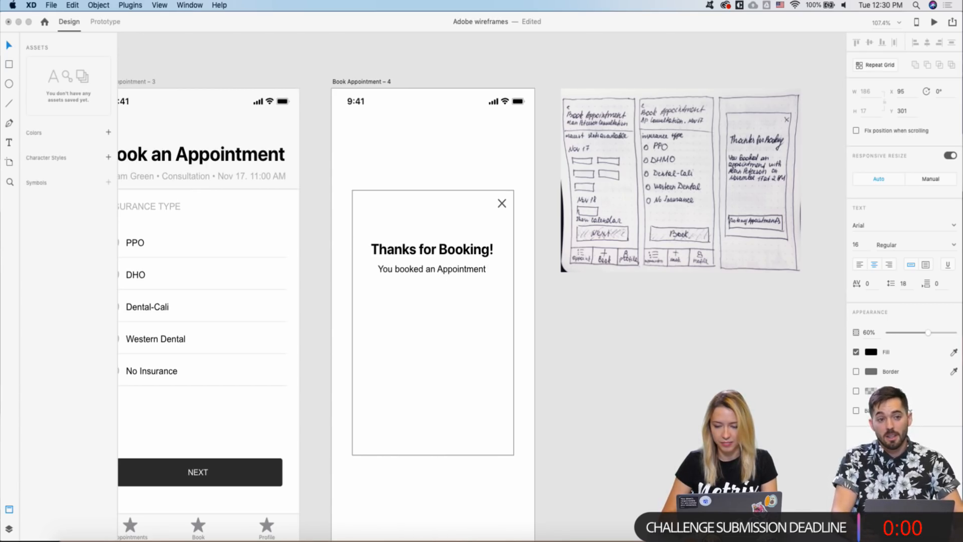
{"action": "type", "text": " w"}
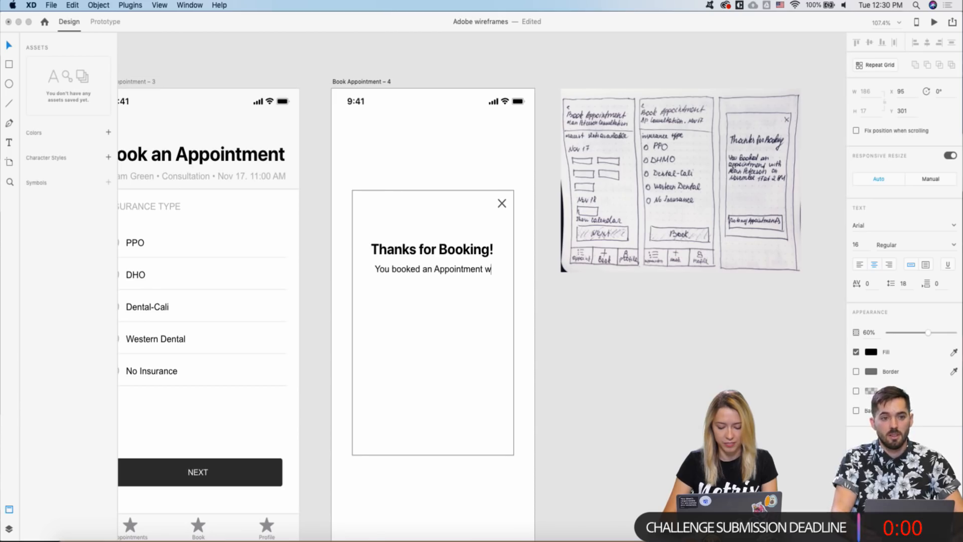
{"action": "type", "text": "ith"}
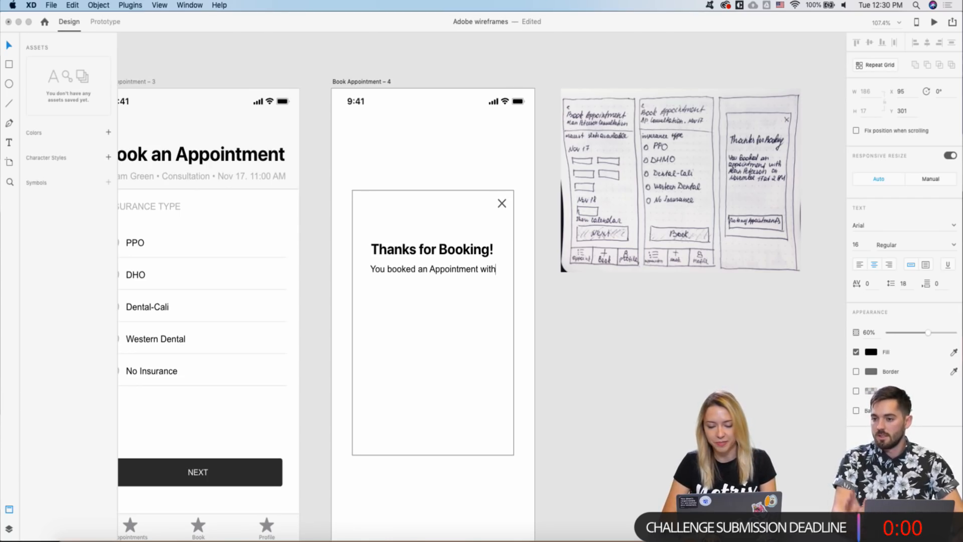
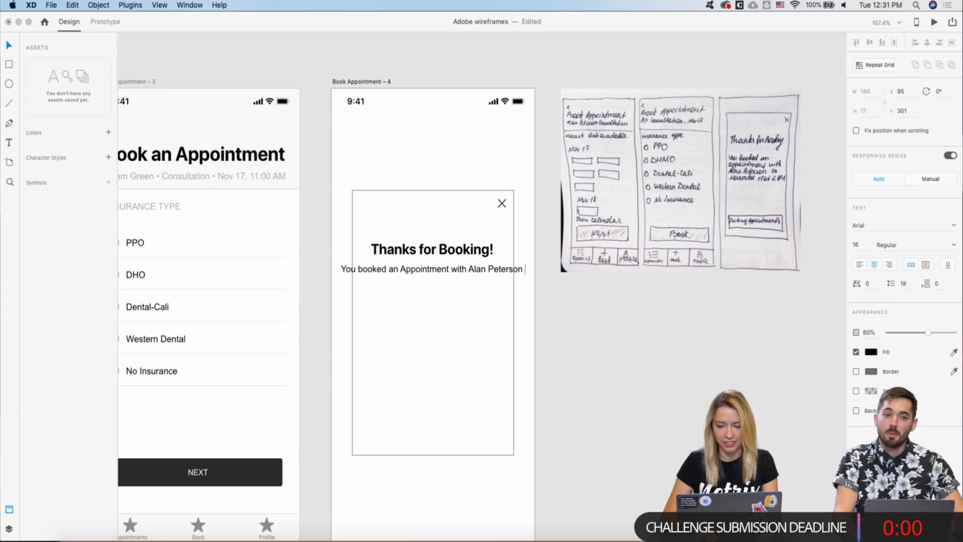
{"action": "type", "text": " o"}
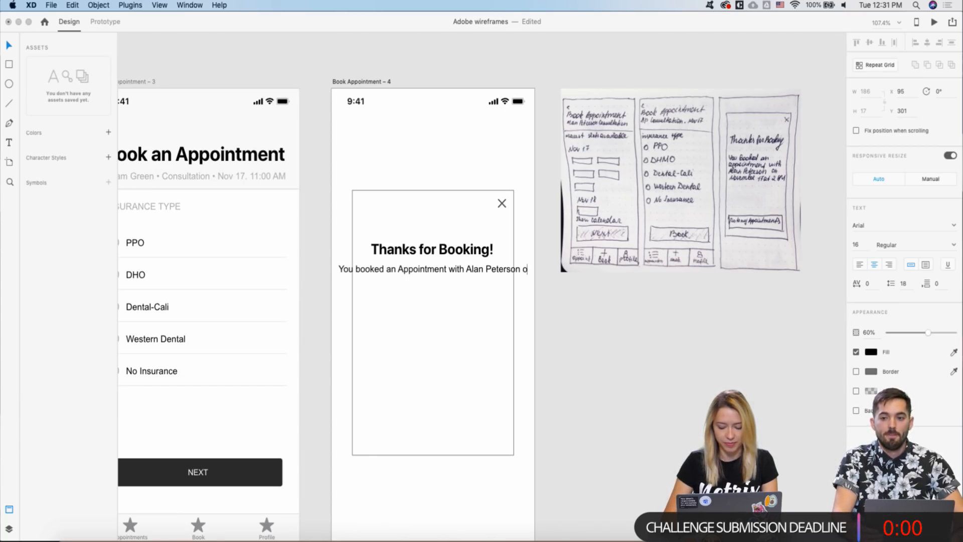
{"action": "type", "text": "n"}
{"action": "key", "text": "BackSpace"}
{"action": "key", "text": "BackSpace"}
{"action": "key", "text": "BackSpace"}
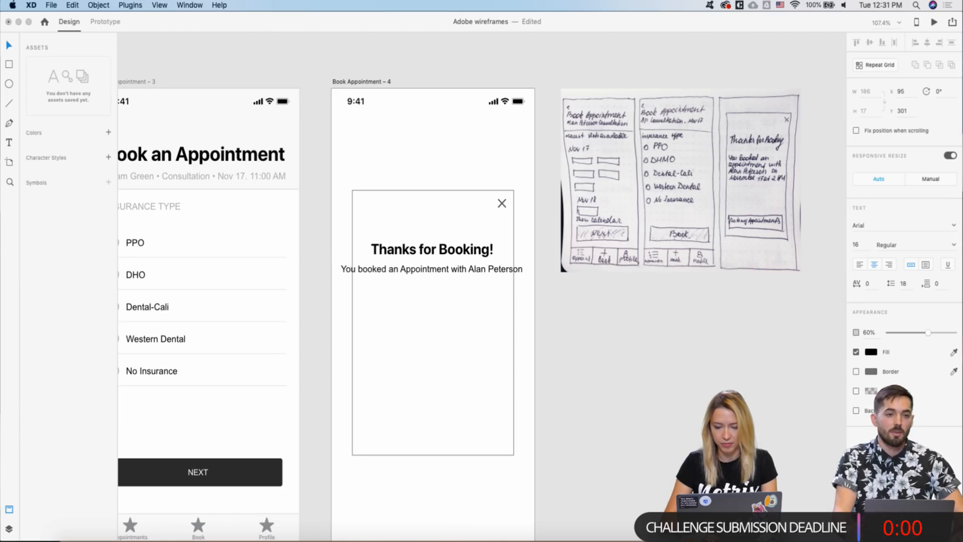
- Add a second line reading 'November 17 at 11:00 AM' and finish editing
{"action": "key", "text": "Return"}
{"action": "type", "text": "No"}
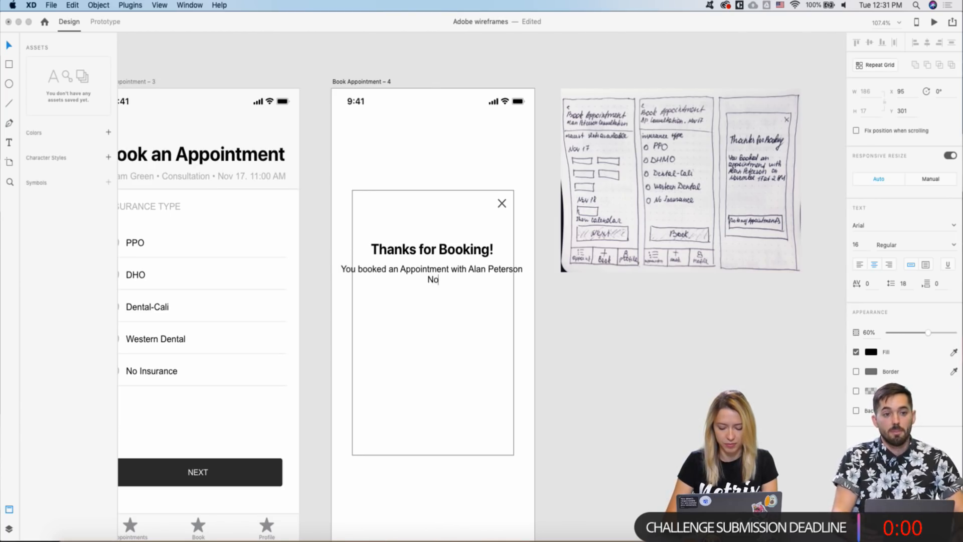
{"action": "type", "text": "vember"}
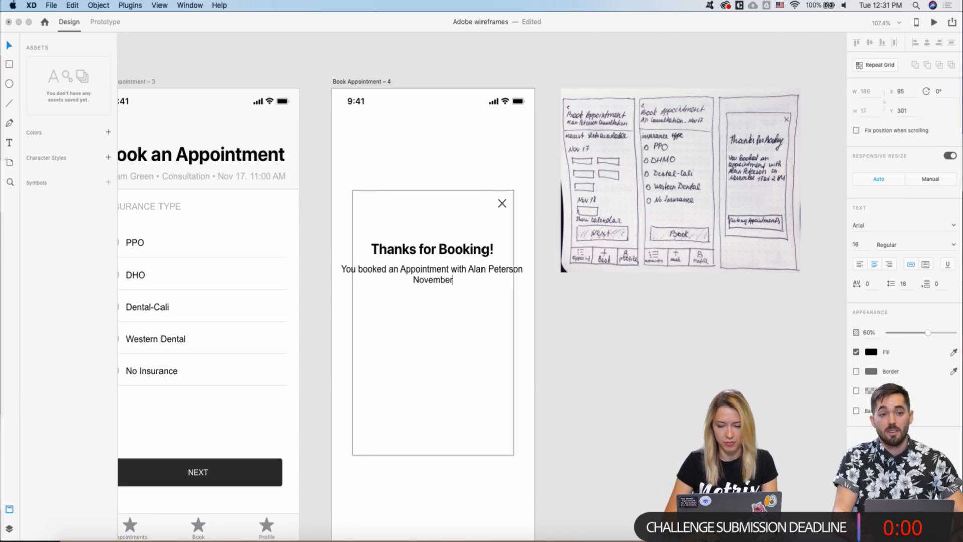
{"action": "type", "text": " 17 at"}
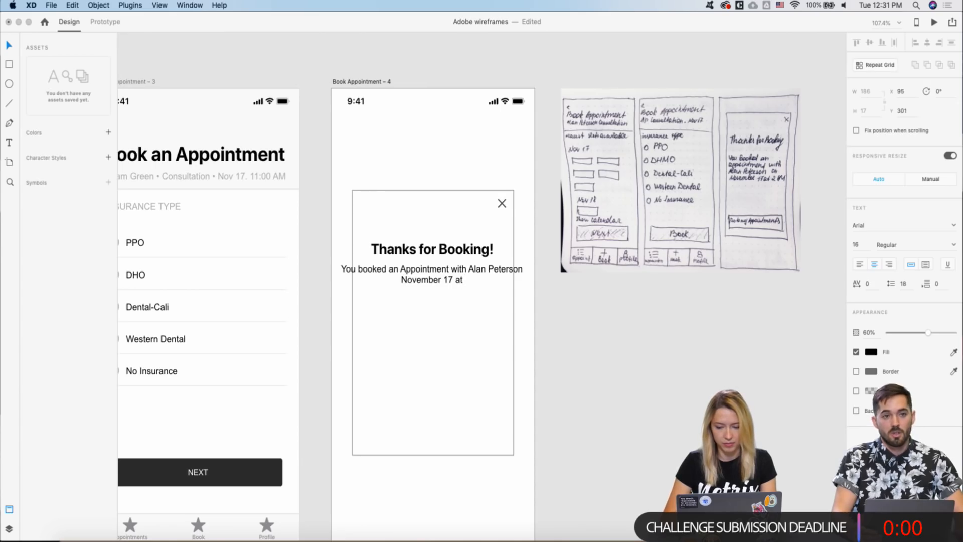
{"action": "type", "text": " 2"}
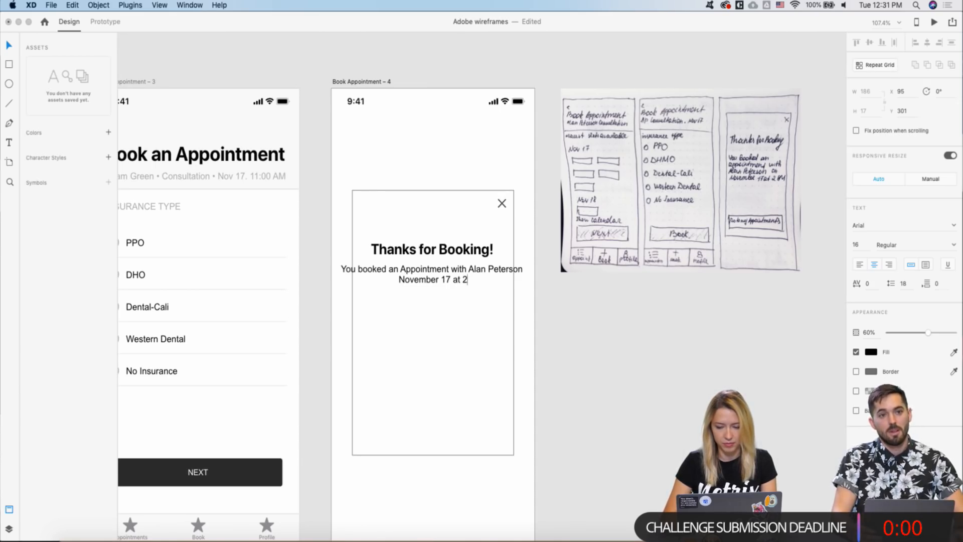
{"action": "key", "text": "BackSpace"}
{"action": "type", "text": "1"}
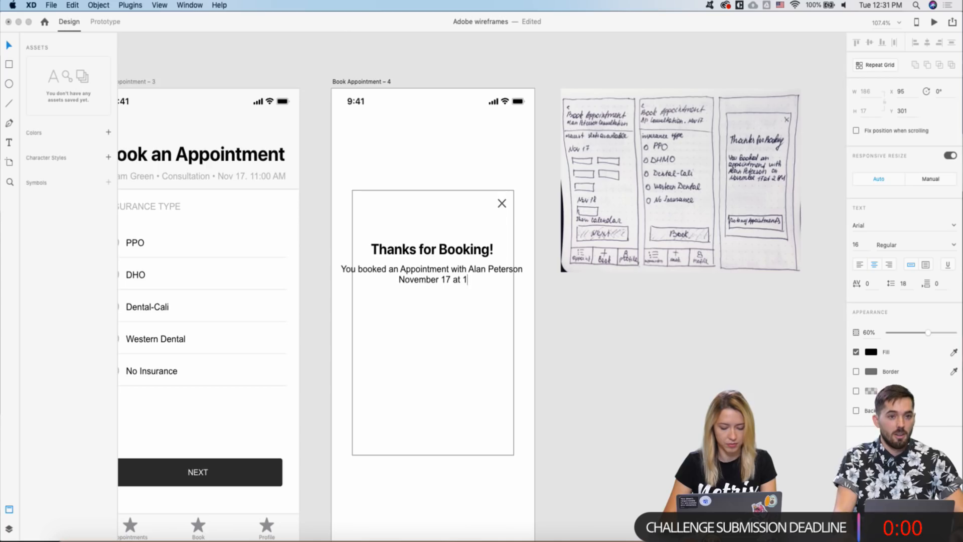
{"action": "type", "text": "1:00 "}
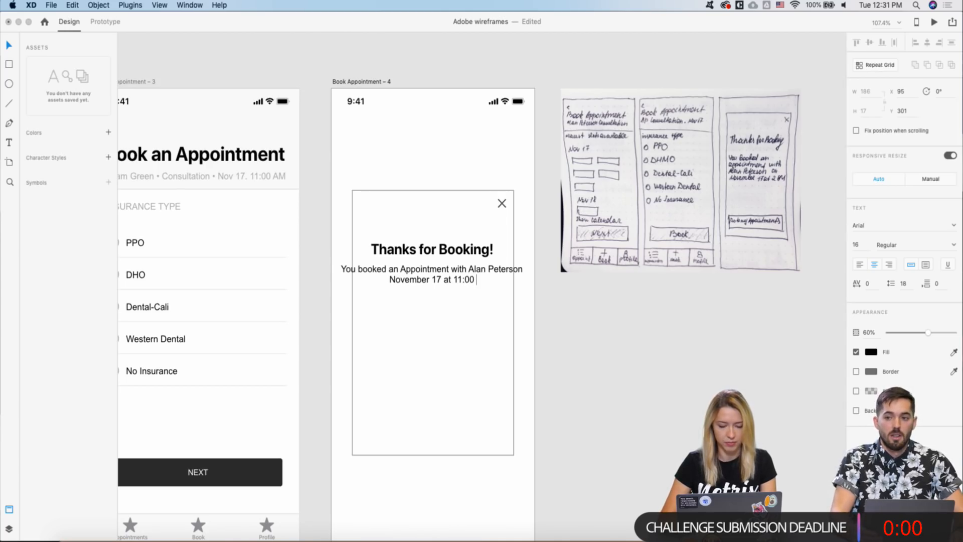
{"action": "type", "text": "AM"}
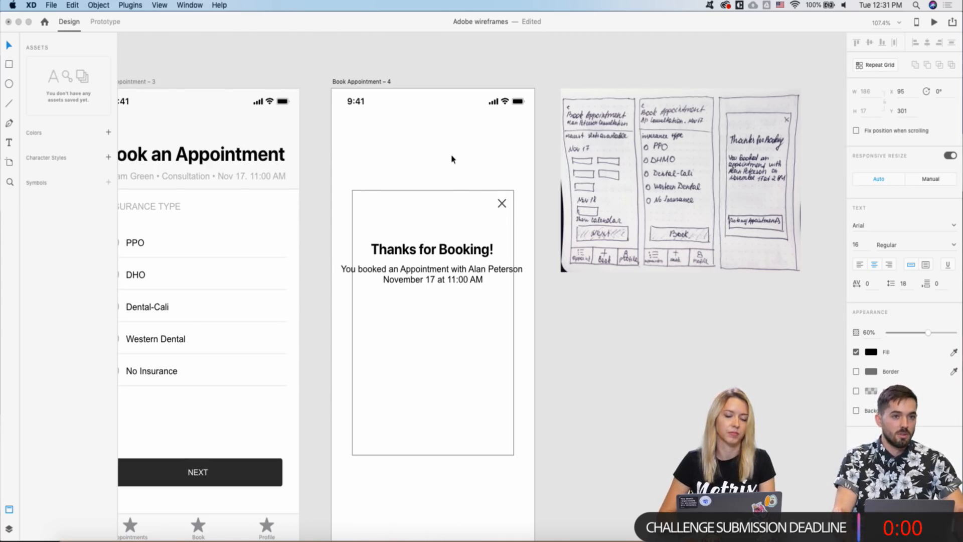
{"action": "key", "text": "Escape"}
{"action": "scroll", "coordinate": [386, 236], "scroll_direction": "down", "scroll_amount": 2}
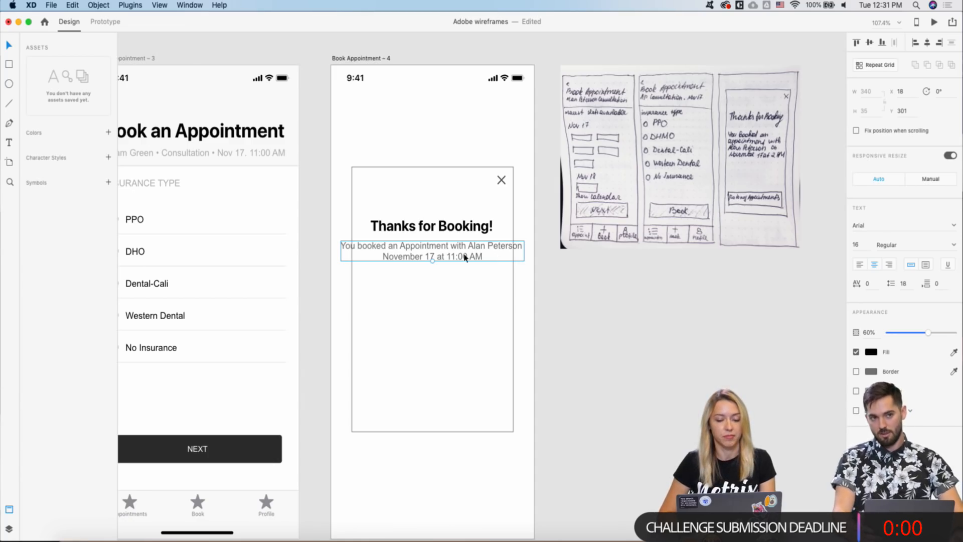
- Make the confirmation text Fixed Size and resize it to a centred 247×66 box
{"action": "left_click_drag", "start_coordinate": [432, 261], "coordinate": [432, 279]}
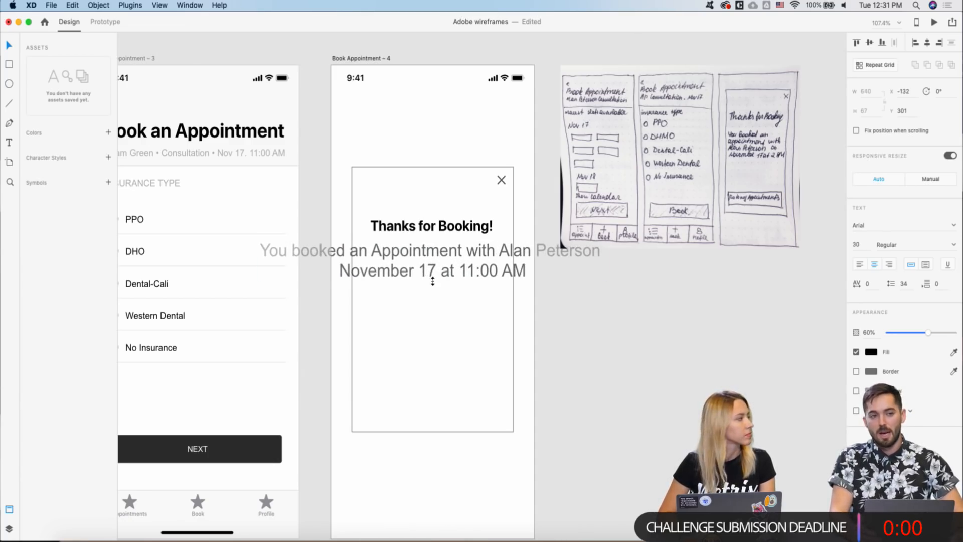
{"action": "key", "text": "super+z"}
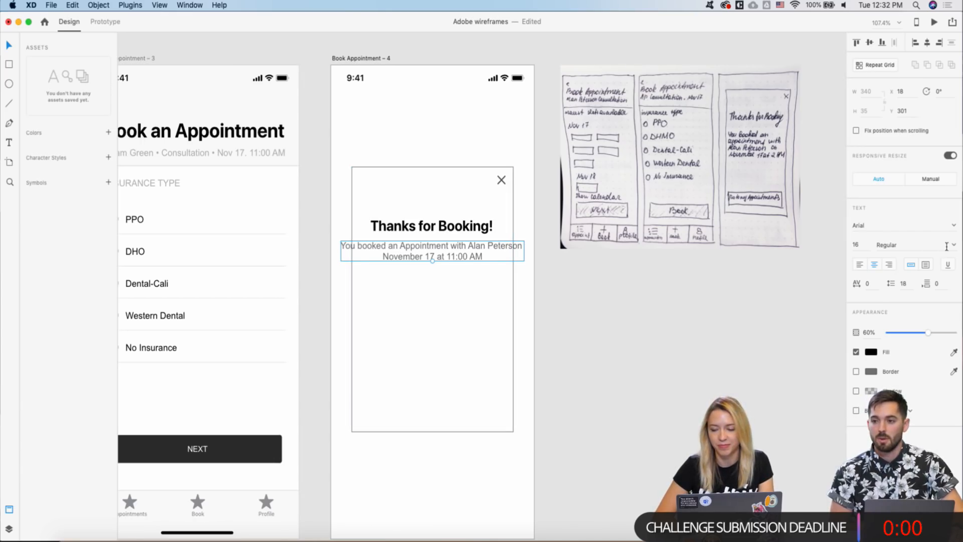
{"action": "left_click", "coordinate": [926, 265]}
{"action": "left_click_drag", "start_coordinate": [523, 250], "coordinate": [438, 258]}
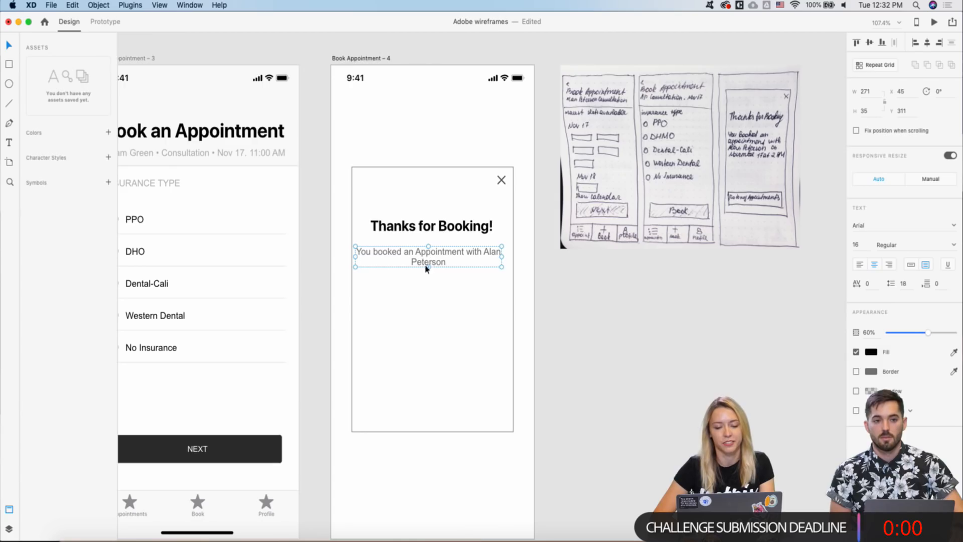
{"action": "left_click_drag", "start_coordinate": [429, 267], "coordinate": [429, 289]}
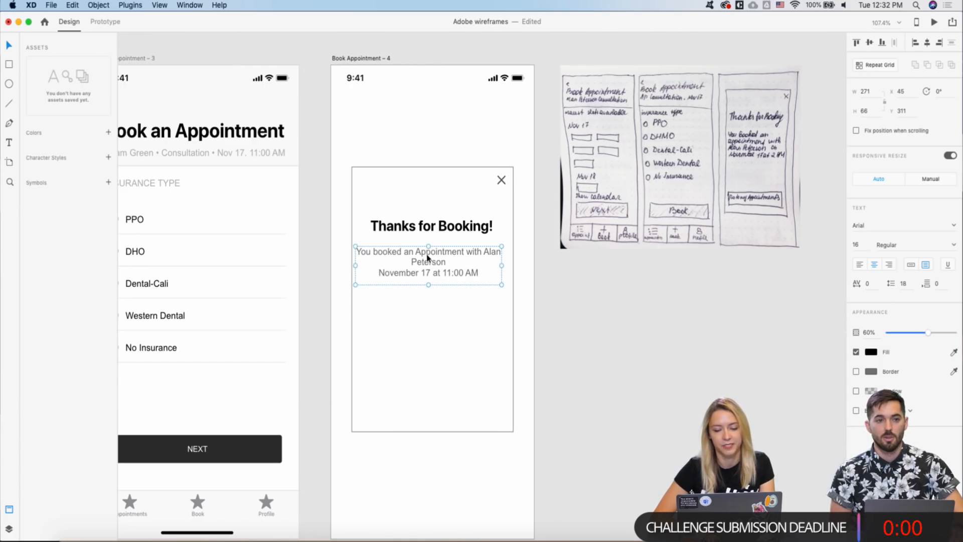
{"action": "left_click_drag", "start_coordinate": [504, 265], "coordinate": [442, 260]}
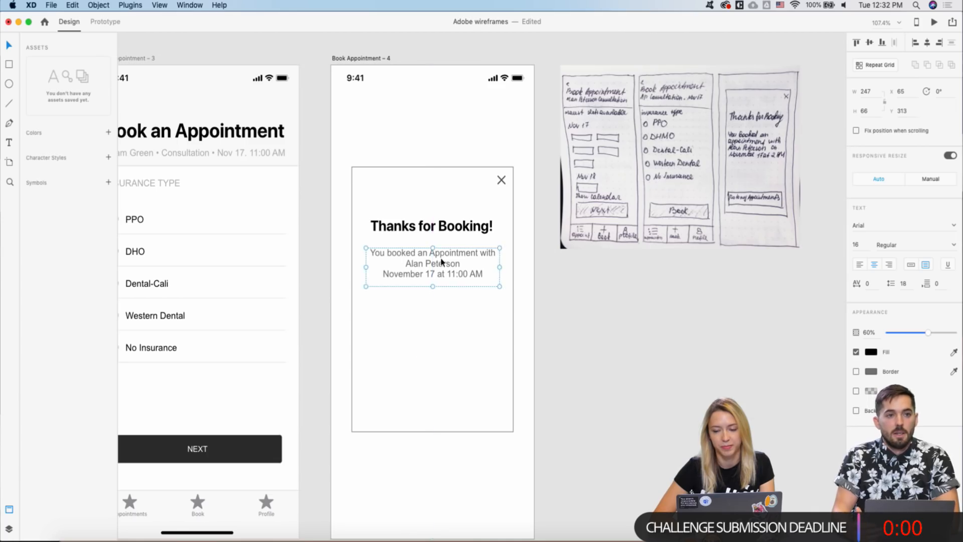
{"action": "scroll", "coordinate": [441, 261], "scroll_direction": "down", "scroll_amount": 5}
{"action": "scroll", "coordinate": [441, 261], "scroll_direction": "down", "scroll_amount": 4}
- Copy the NEXT button from Book Appointment – 3 onto the popup's bottom edge on Book Appointment – 4
{"action": "left_click", "coordinate": [422, 313]}
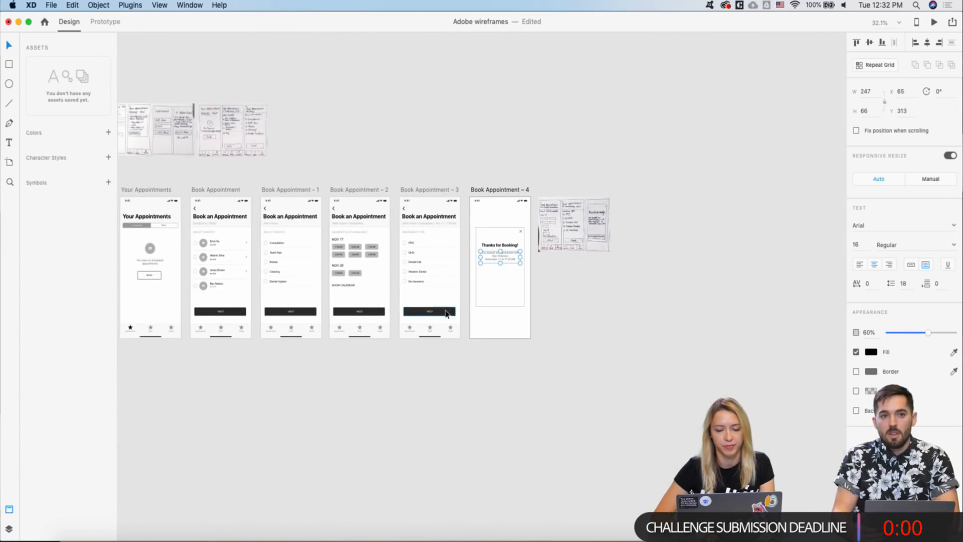
{"action": "scroll", "coordinate": [422, 317], "scroll_direction": "up", "scroll_amount": 4}
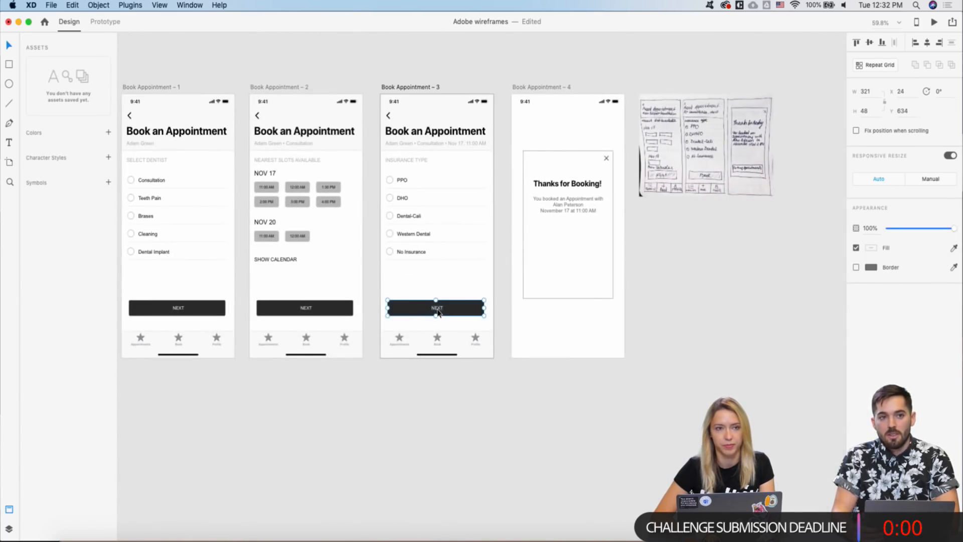
{"action": "scroll", "coordinate": [437, 312], "scroll_direction": "down", "scroll_amount": 2}
{"action": "scroll", "coordinate": [394, 315], "scroll_direction": "right", "scroll_amount": 2}
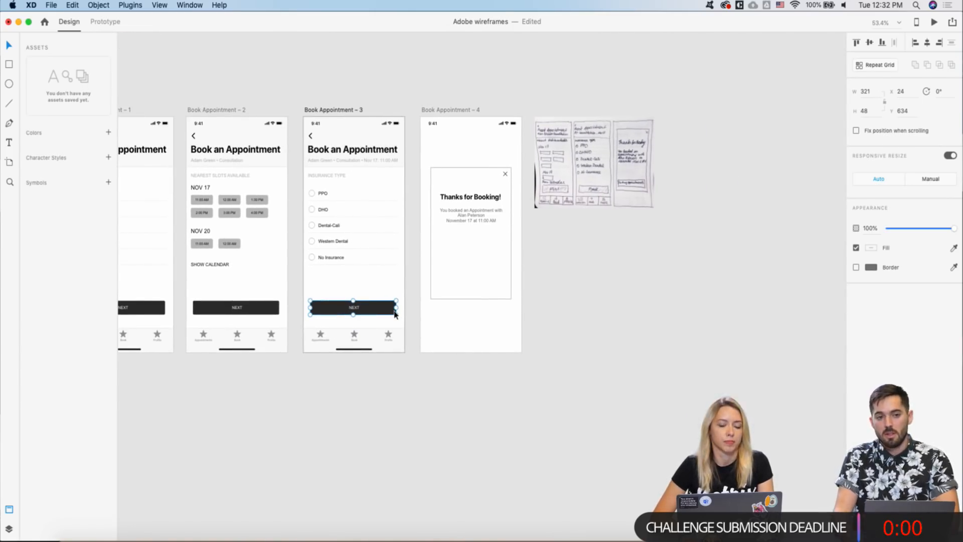
{"action": "left_click", "coordinate": [483, 257]}
{"action": "key", "text": "super+v"}
{"action": "scroll", "coordinate": [482, 262], "scroll_direction": "up", "scroll_amount": 2}
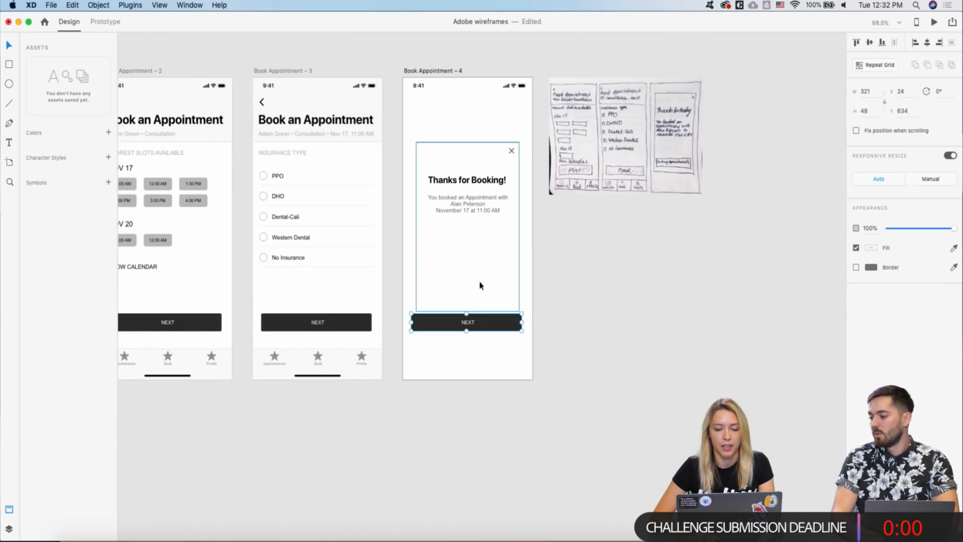
{"action": "left_click_drag", "start_coordinate": [471, 325], "coordinate": [519, 302]}
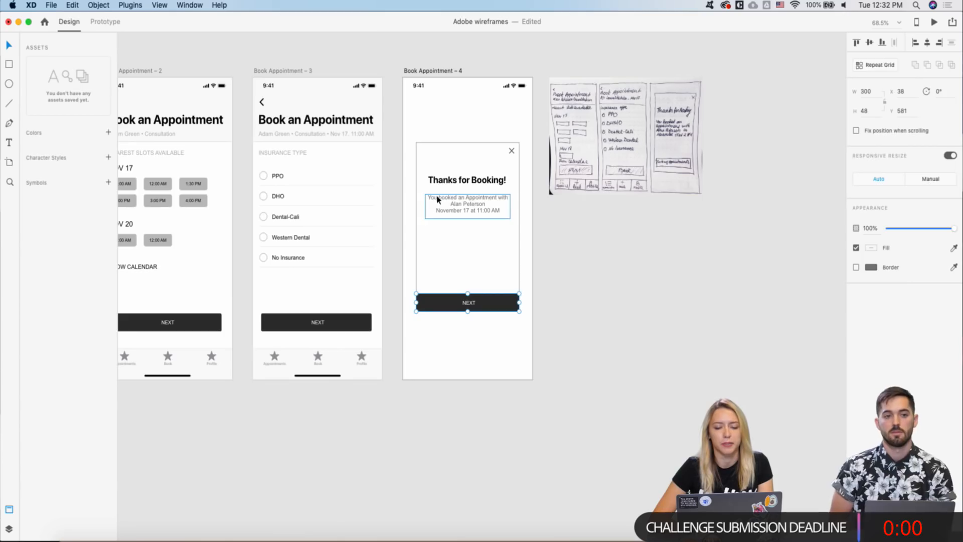
{"action": "left_click", "coordinate": [408, 195]}
- Nudge the 'Thanks for Booking!' heading and confirmation text lower in the dialog
{"action": "left_click", "coordinate": [470, 206]}
{"action": "left_click", "coordinate": [465, 182], "text": "shift"}
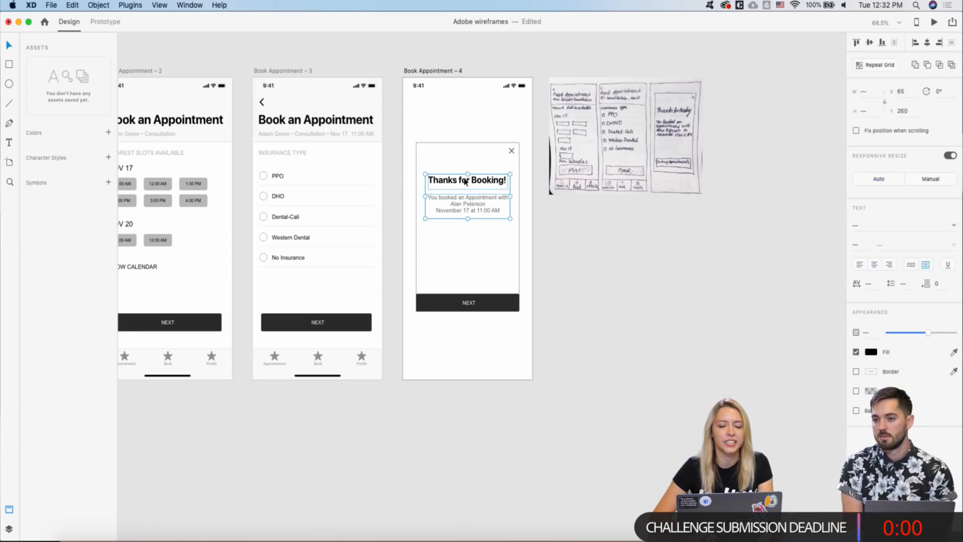
{"action": "key", "text": "shift+Down"}
{"action": "key", "text": "shift+Down"}
{"action": "key", "text": "shift+Down"}
{"action": "key", "text": "shift+Down"}
{"action": "key", "text": "shift+Down"}
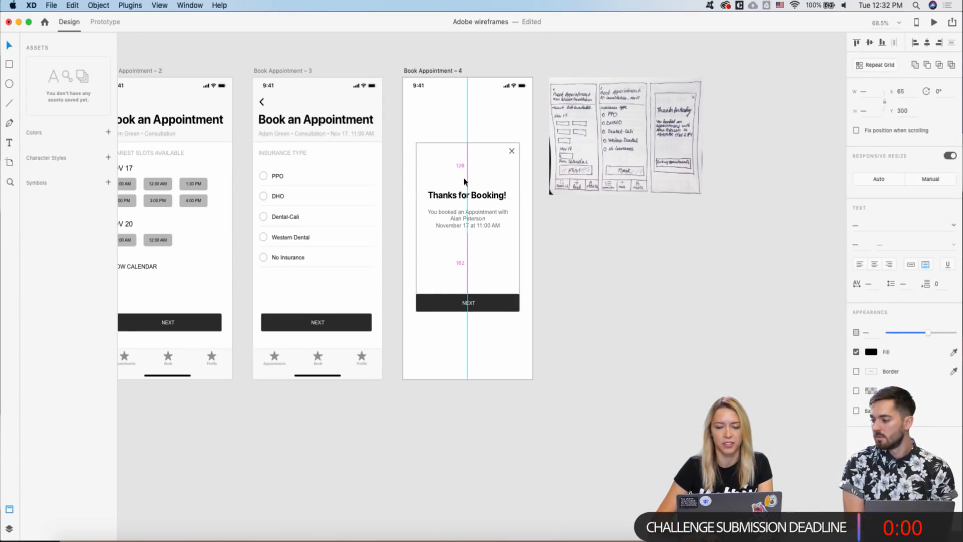
{"action": "left_click", "coordinate": [445, 169]}
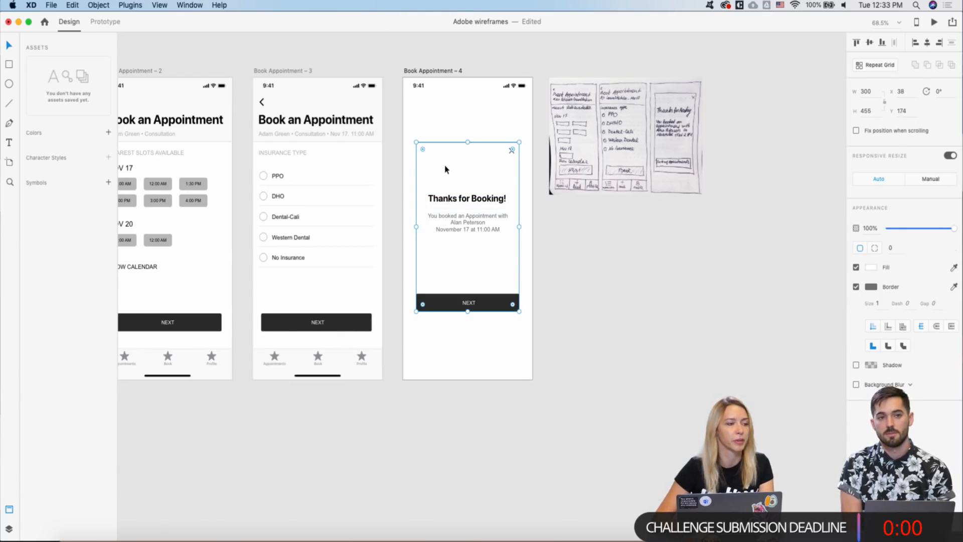
{"action": "left_click", "coordinate": [554, 220]}
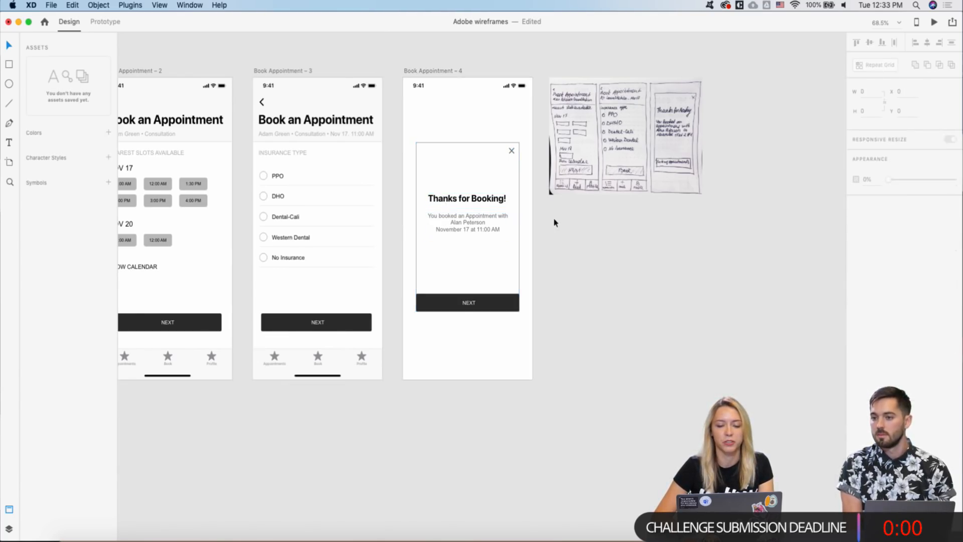
{"action": "scroll", "coordinate": [509, 150], "scroll_direction": "up", "scroll_amount": 3}
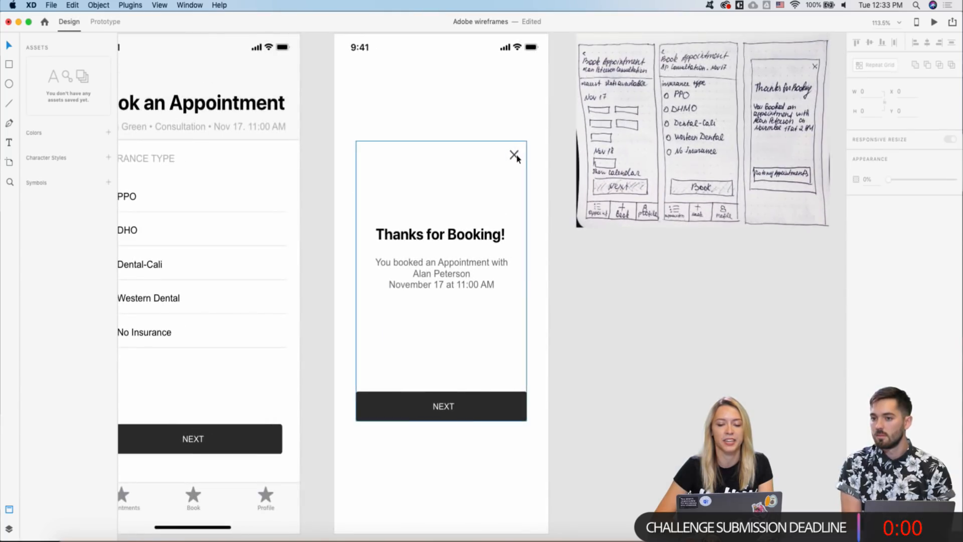
{"action": "left_click", "coordinate": [514, 158]}
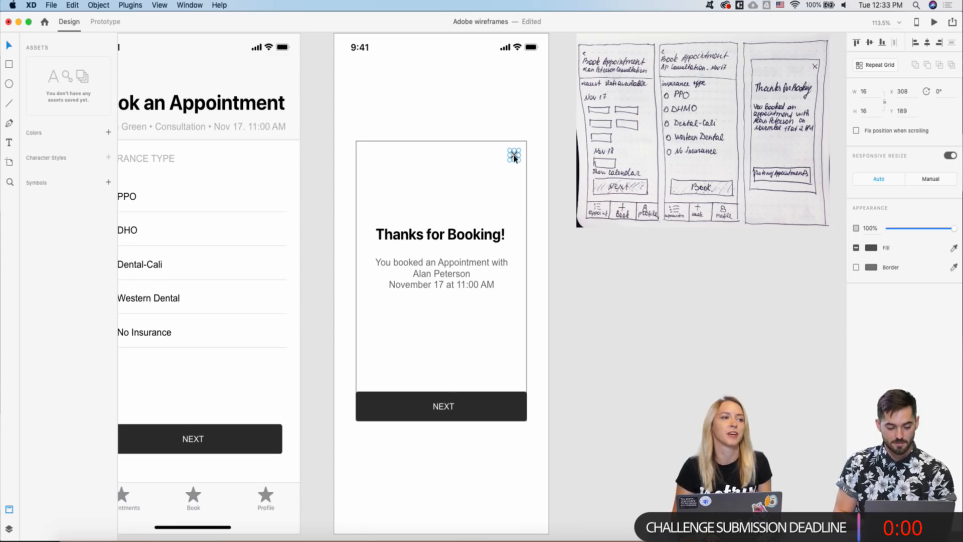
{"action": "left_click", "coordinate": [482, 98]}
{"action": "scroll", "coordinate": [476, 152], "scroll_direction": "down", "scroll_amount": 5}
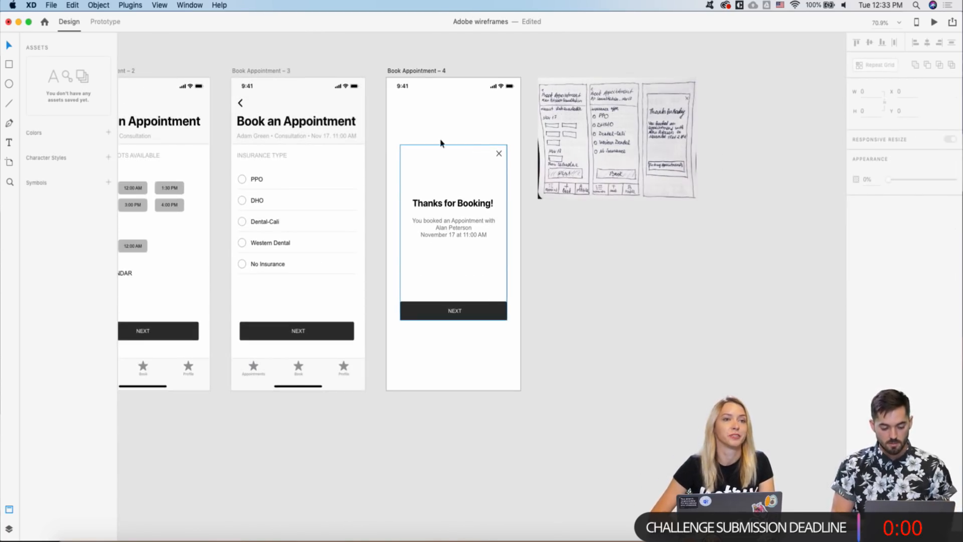
{"action": "scroll", "coordinate": [427, 133], "scroll_direction": "up", "scroll_amount": 5}
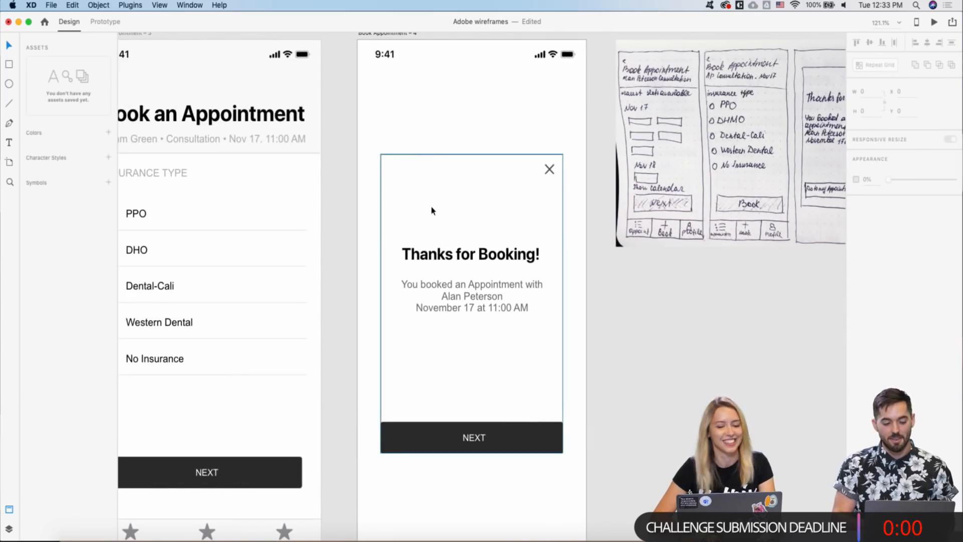
{"action": "scroll", "coordinate": [431, 210], "scroll_direction": "down", "scroll_amount": 5}
{"action": "scroll", "coordinate": [431, 253], "scroll_direction": "right", "scroll_amount": 2}
{"action": "scroll", "coordinate": [431, 254], "scroll_direction": "down", "scroll_amount": 1}
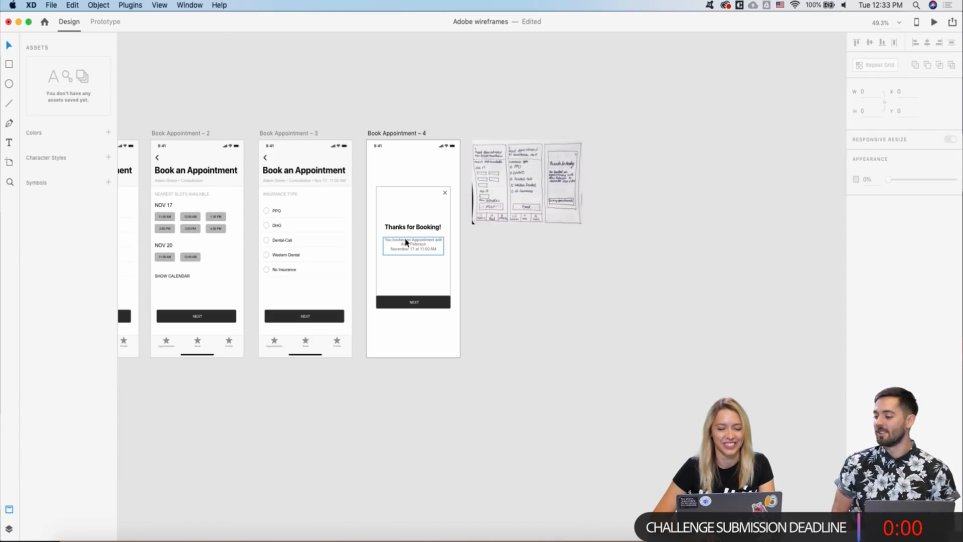
{"action": "scroll", "coordinate": [407, 305], "scroll_direction": "up", "scroll_amount": 2}
{"action": "left_click", "coordinate": [408, 305]}
{"action": "scroll", "coordinate": [407, 306], "scroll_direction": "up", "scroll_amount": 1}
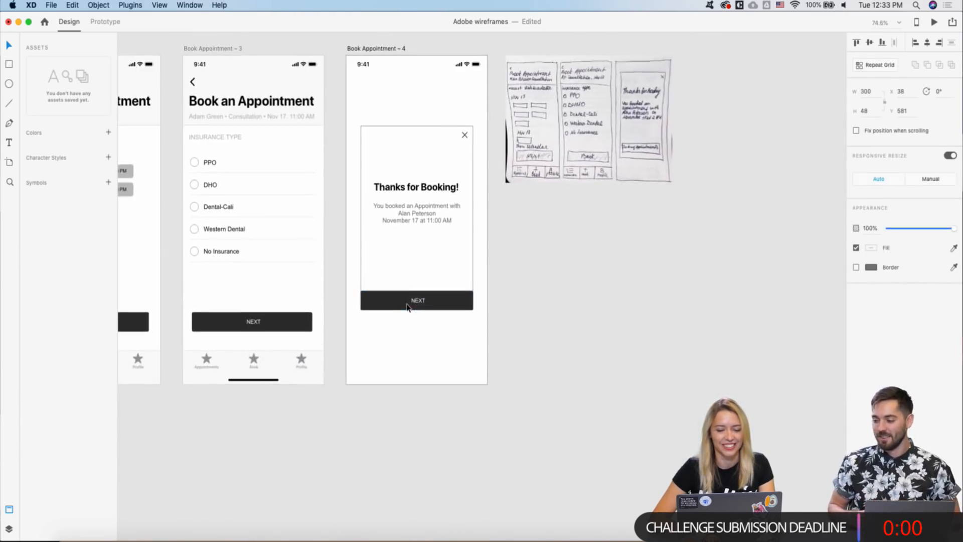
{"action": "double_click", "coordinate": [414, 301]}
{"action": "double_click", "coordinate": [413, 301]}
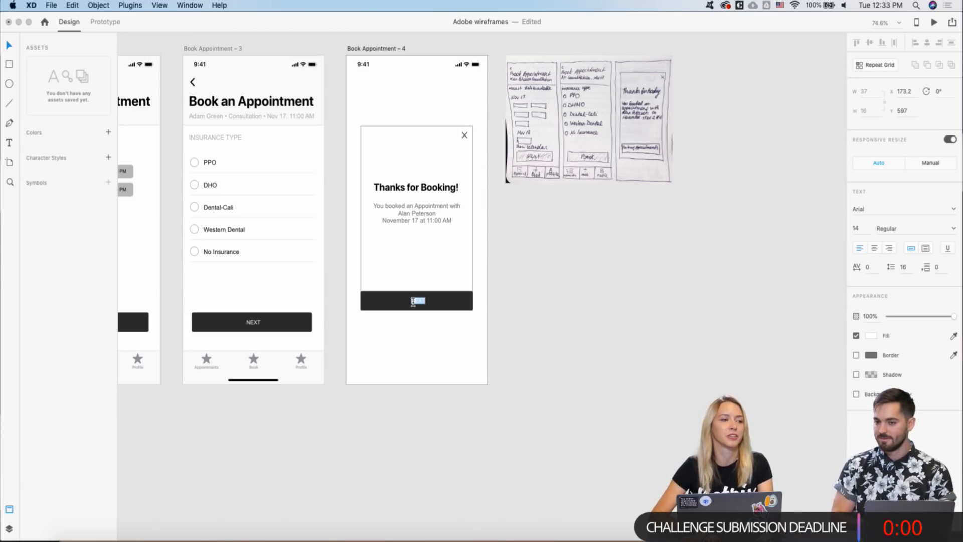
- Relabel the popup's button 'Go to my Appointments' and centre the label on the button
{"action": "key", "text": "Escape"}
{"action": "scroll", "coordinate": [416, 295], "scroll_direction": "up", "scroll_amount": 5}
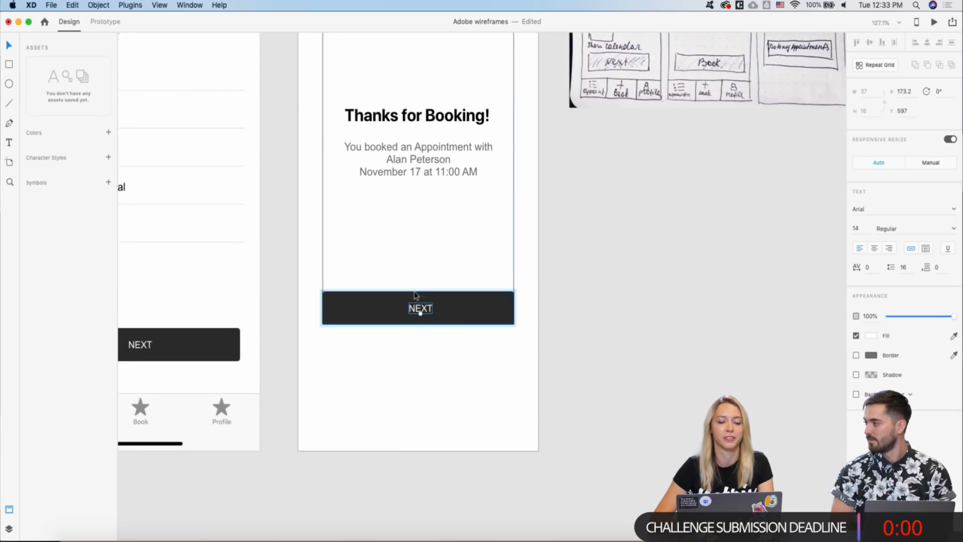
{"action": "scroll", "coordinate": [417, 308], "scroll_direction": "down", "scroll_amount": 2}
{"action": "scroll", "coordinate": [417, 308], "scroll_direction": "up", "scroll_amount": 2}
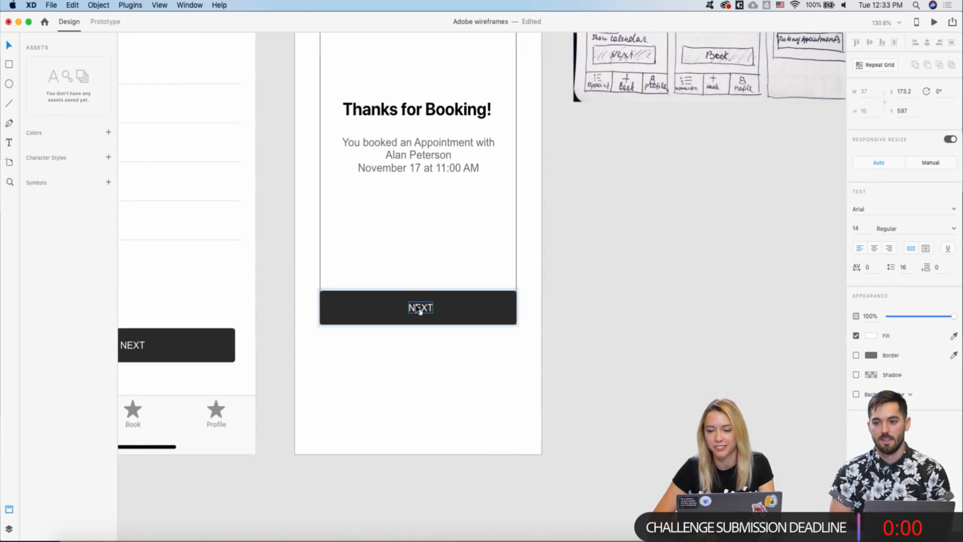
{"action": "double_click", "coordinate": [420, 308]}
{"action": "type", "text": "G"}
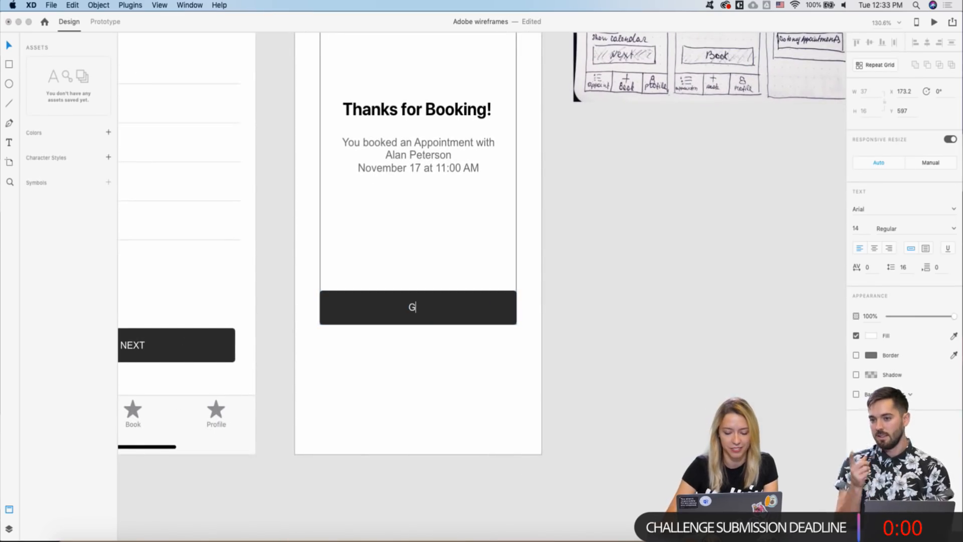
{"action": "type", "text": "o to "}
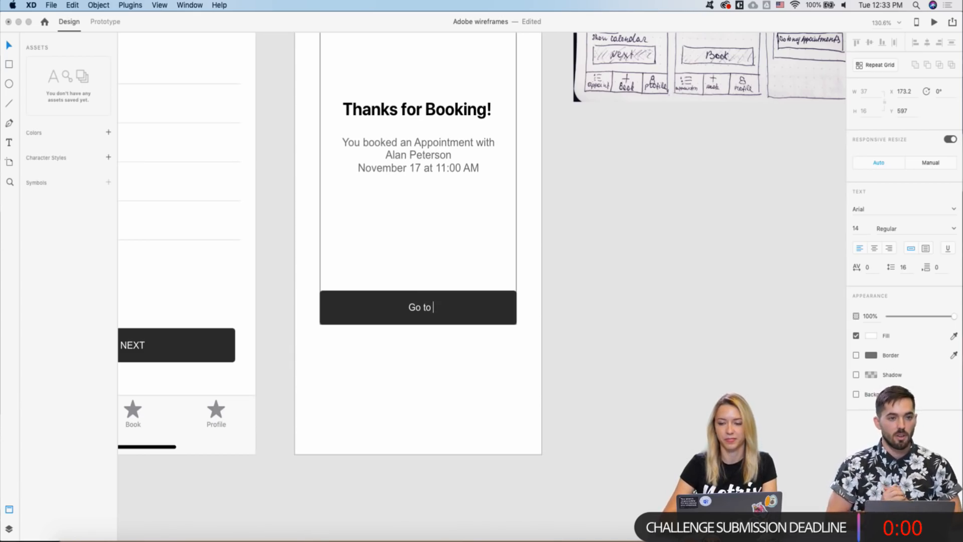
{"action": "type", "text": "my A"}
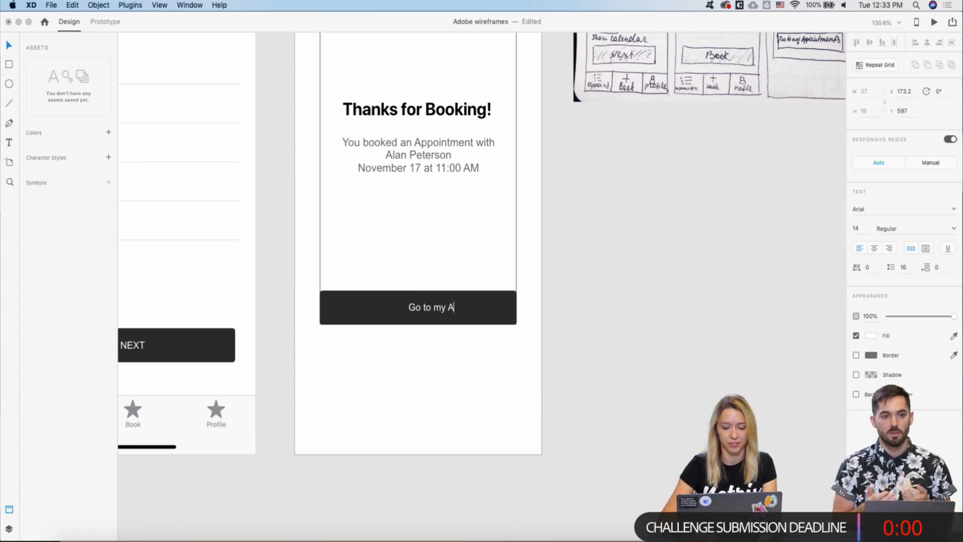
{"action": "type", "text": "ppointments"}
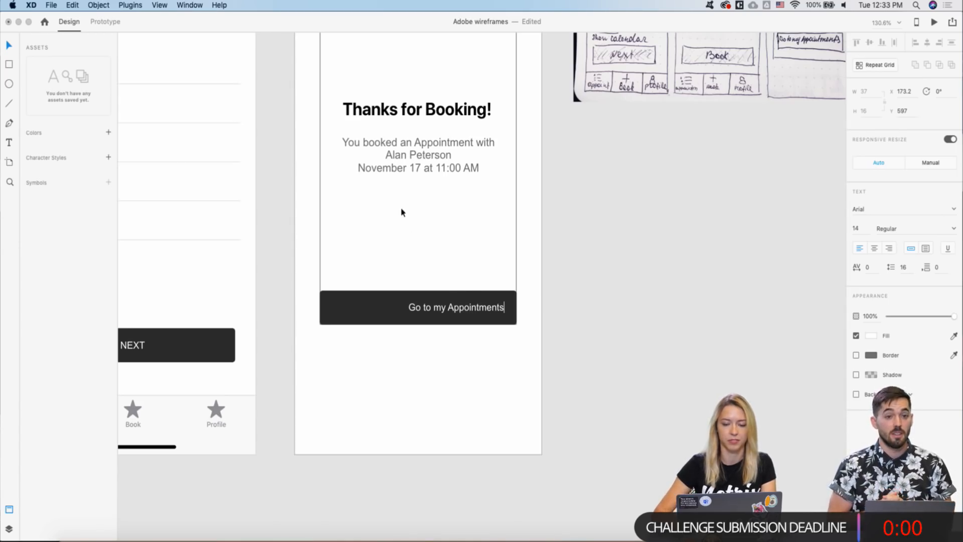
{"action": "key", "text": "Escape"}
{"action": "left_click", "coordinate": [369, 294], "text": "shift"}
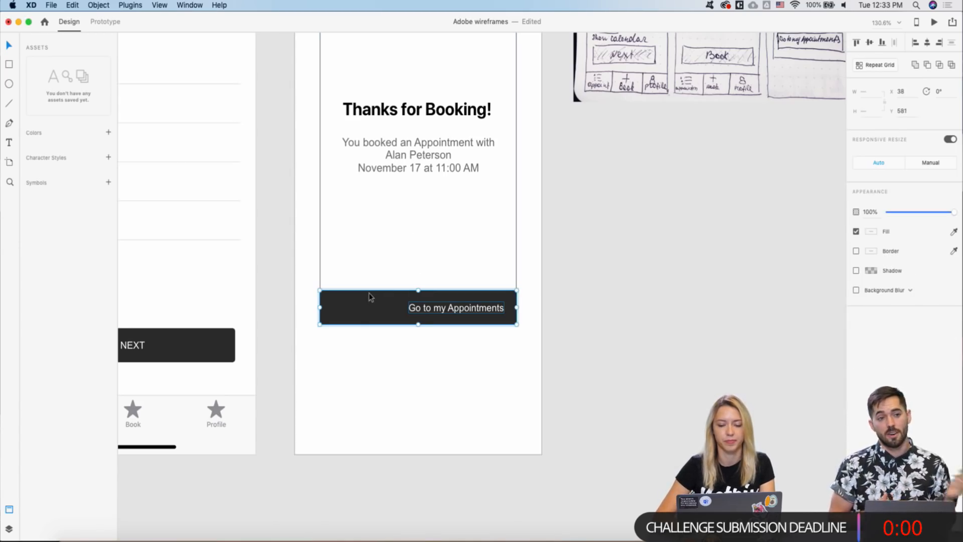
{"action": "left_click", "coordinate": [927, 43]}
- Move the hand-drawn sketch image up above the artboards at the top right
{"action": "scroll", "coordinate": [525, 182], "scroll_direction": "down", "scroll_amount": 10}
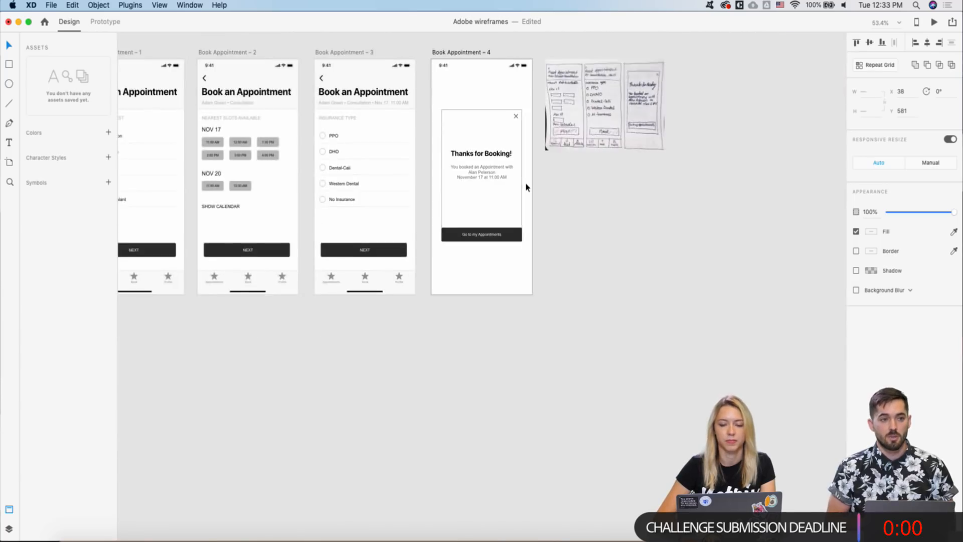
{"action": "mouse_move", "coordinate": [563, 145]}
{"action": "left_mouse_down"}
{"action": "mouse_move", "coordinate": [590, 89]}
{"action": "mouse_move", "coordinate": [578, 74]}
{"action": "left_mouse_up"}
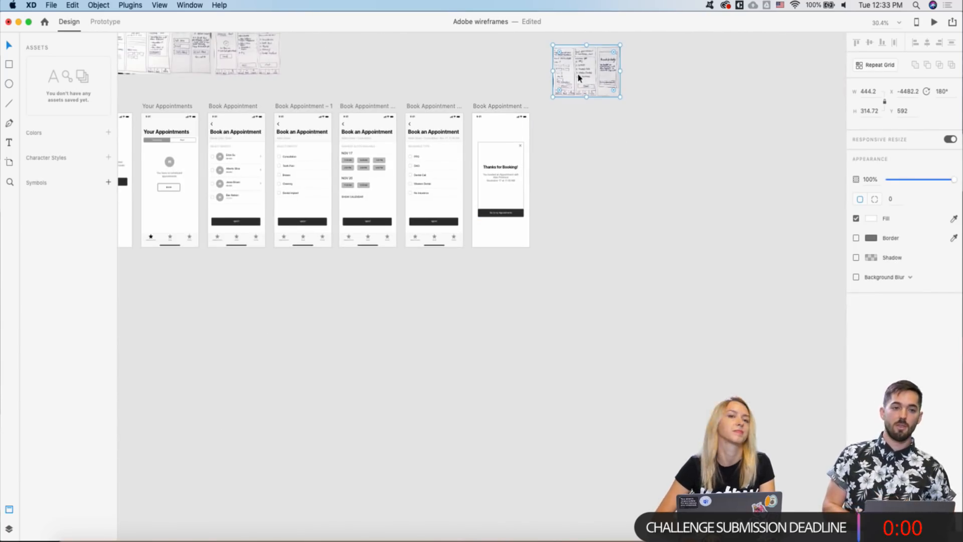
{"action": "scroll", "coordinate": [407, 138], "scroll_direction": "down", "scroll_amount": 3}
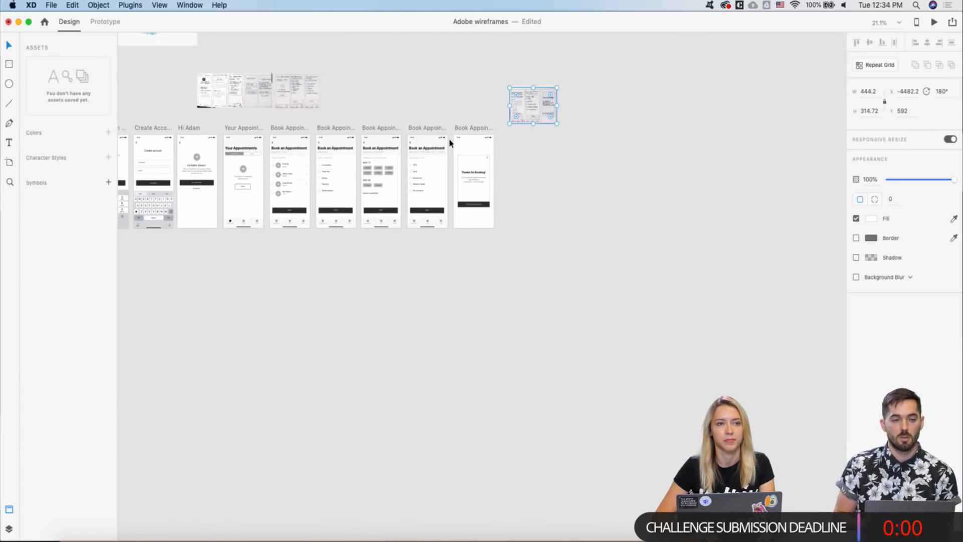
{"action": "scroll", "coordinate": [450, 143], "scroll_direction": "up", "scroll_amount": 2}
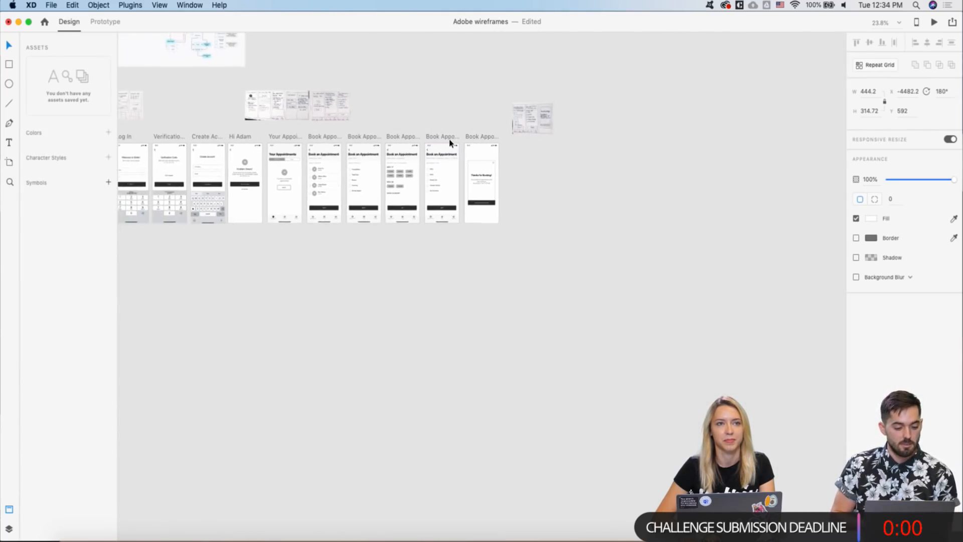
{"action": "scroll", "coordinate": [450, 143], "scroll_direction": "up", "scroll_amount": 2}
{"action": "scroll", "coordinate": [420, 162], "scroll_direction": "up", "scroll_amount": 5}
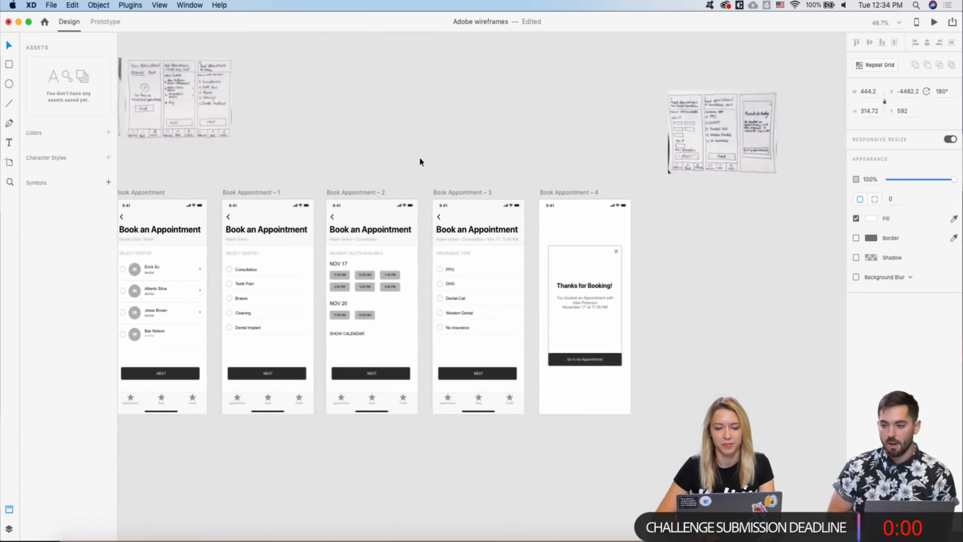
{"action": "scroll", "coordinate": [421, 161], "scroll_direction": "left", "scroll_amount": 1}
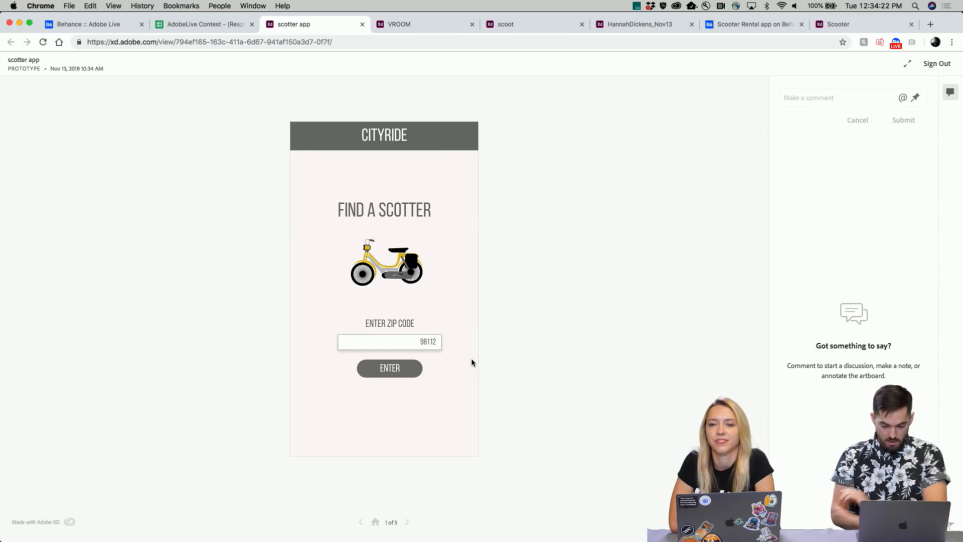
- Submit zip code 98112 in CityRide to reach the SEATTLE scooter map
{"action": "left_click", "coordinate": [445, 237]}
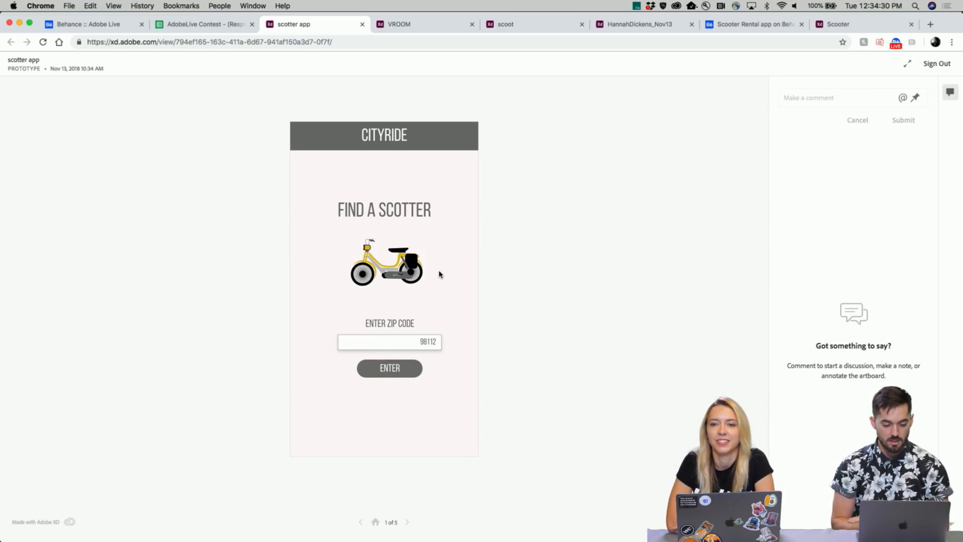
{"action": "left_click", "coordinate": [387, 371]}
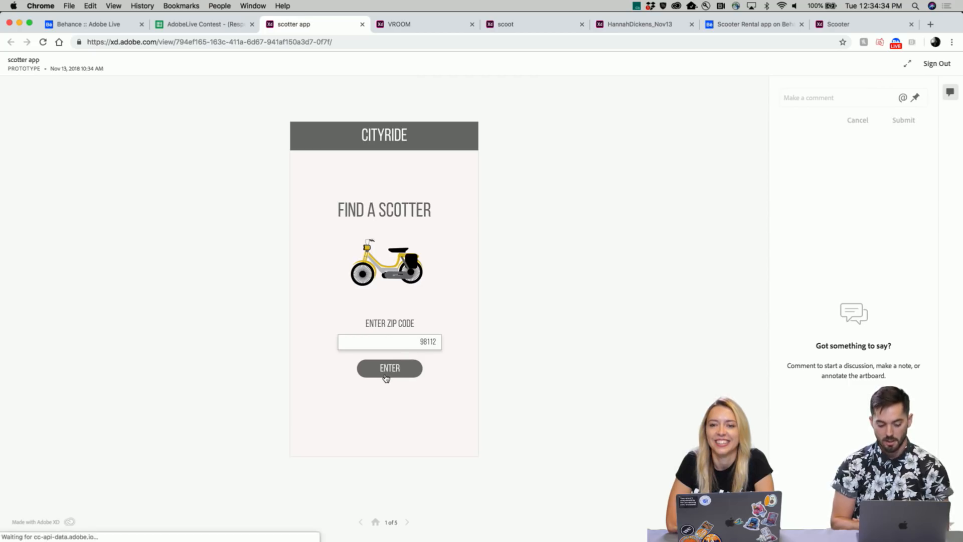
{"action": "left_click", "coordinate": [435, 301]}
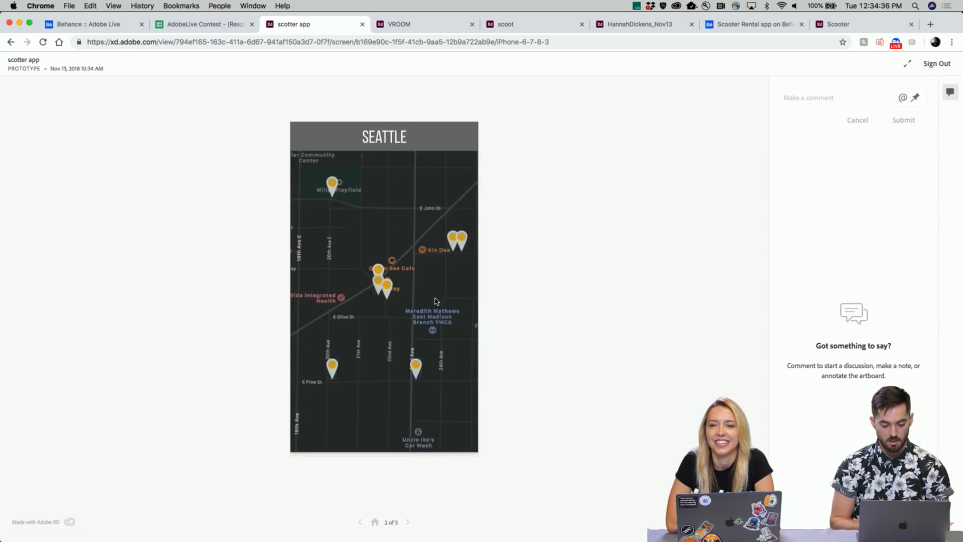
- Open and close scooter details from the top-left, central, bottom-left and lower-right map pins
{"action": "left_click", "coordinate": [333, 189]}
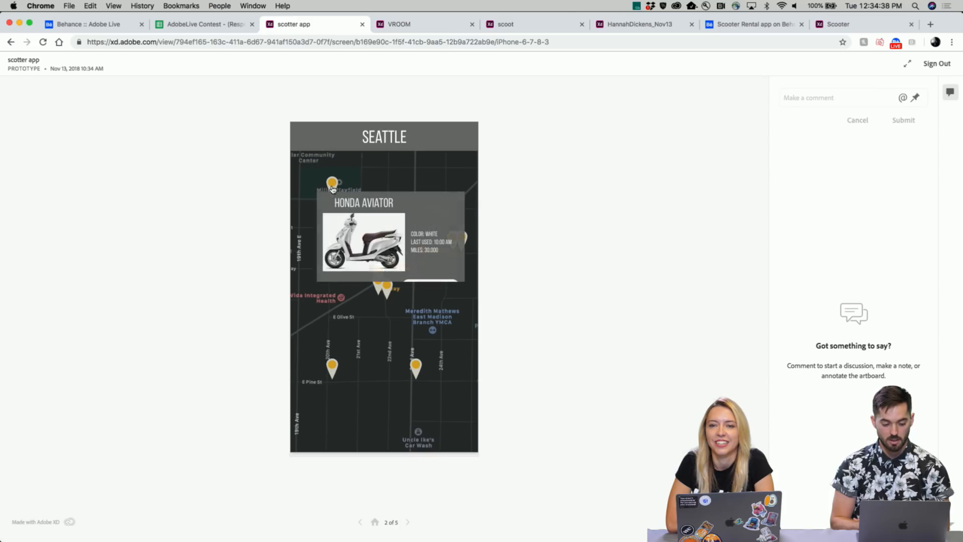
{"action": "left_click", "coordinate": [430, 312]}
{"action": "left_click", "coordinate": [334, 187]}
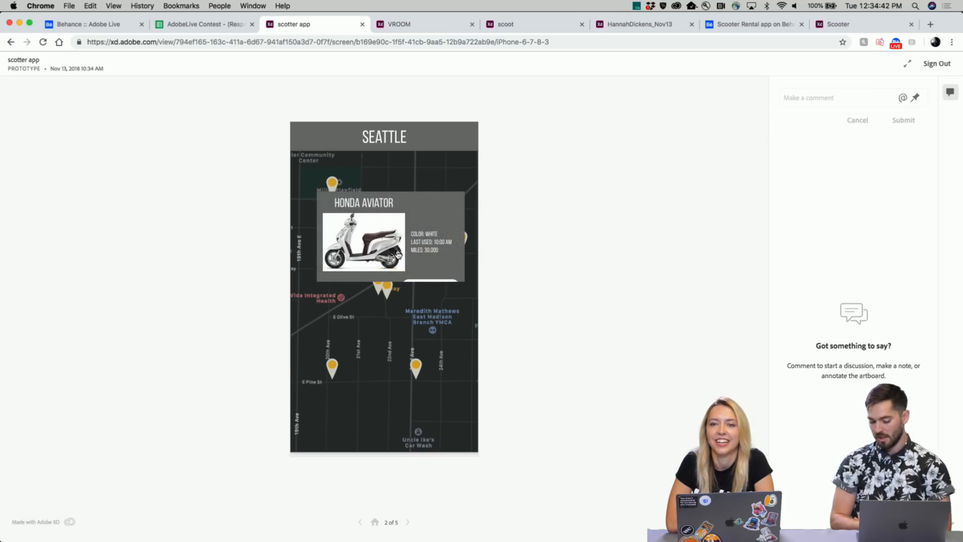
{"action": "left_click", "coordinate": [422, 306]}
{"action": "left_click", "coordinate": [452, 248]}
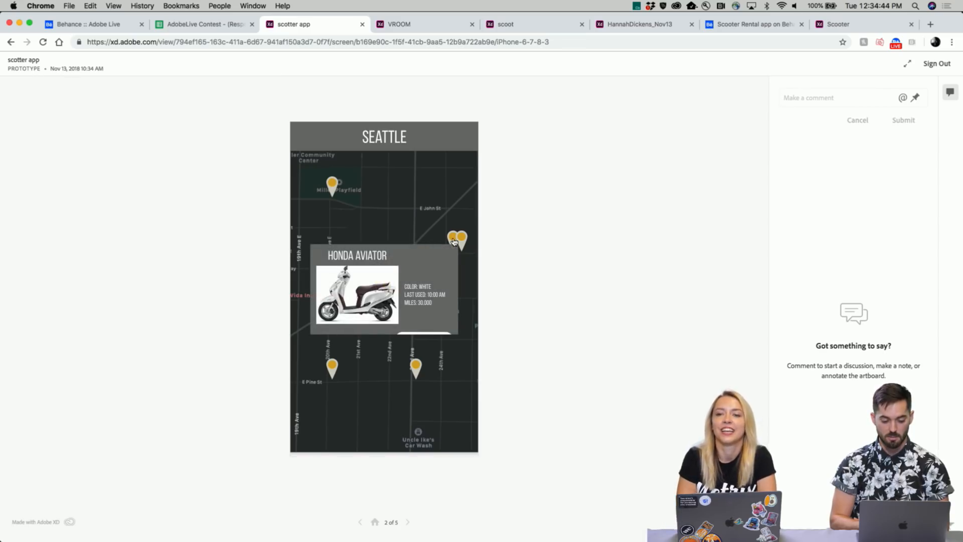
{"action": "left_click", "coordinate": [466, 241]}
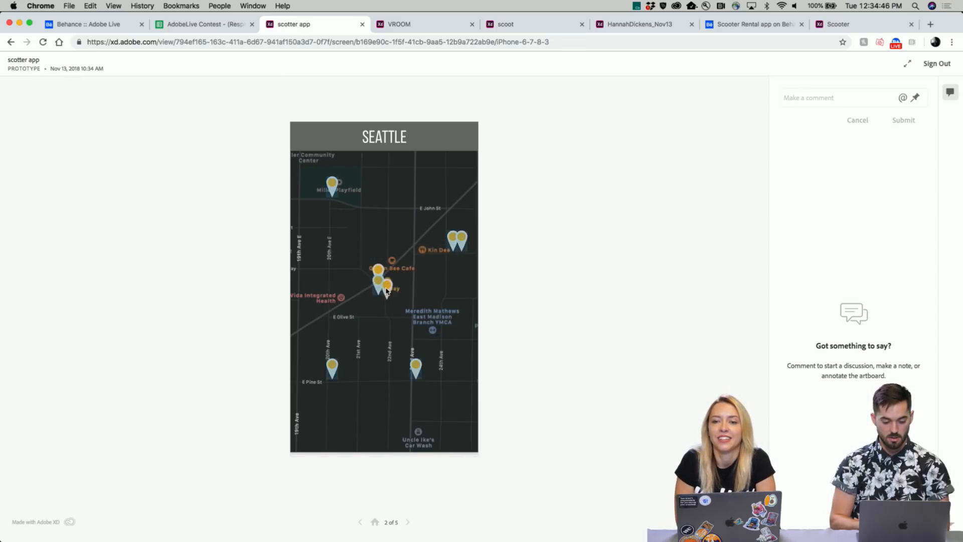
{"action": "left_click", "coordinate": [380, 287]}
{"action": "left_click", "coordinate": [366, 367]}
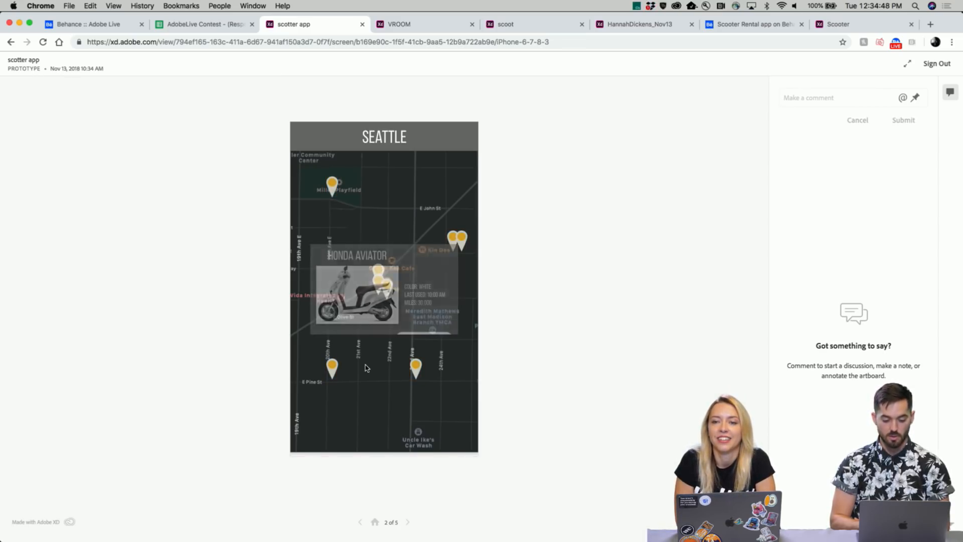
{"action": "left_click", "coordinate": [333, 370]}
{"action": "left_click", "coordinate": [413, 331]}
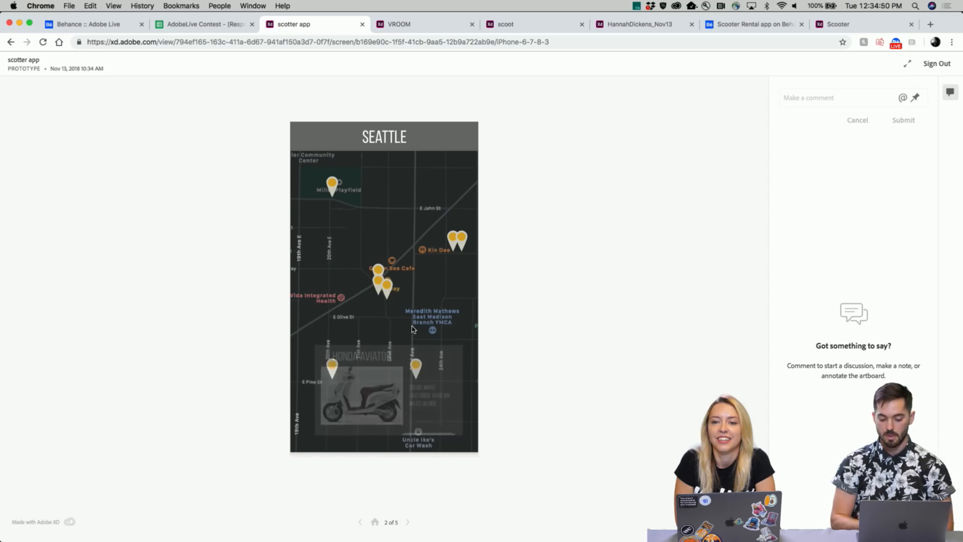
{"action": "left_click", "coordinate": [414, 370]}
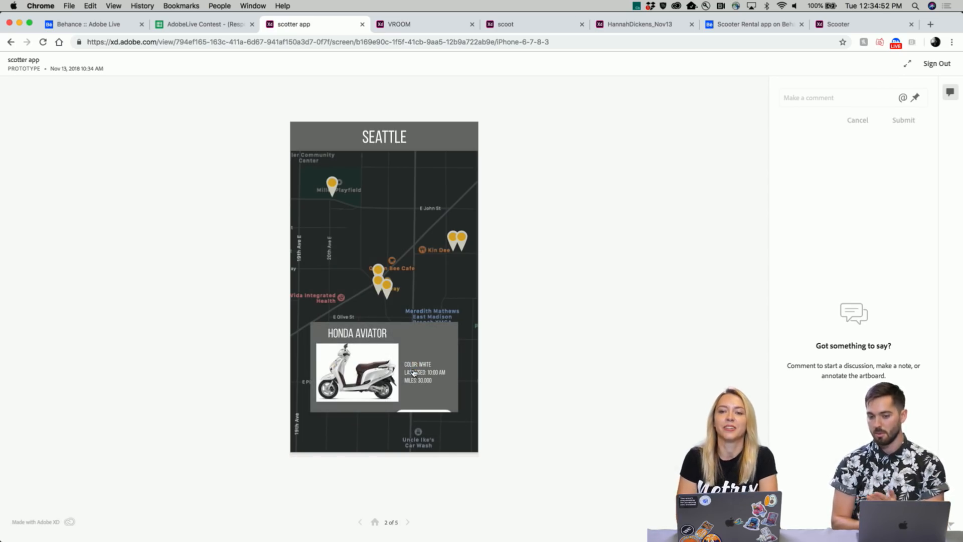
{"action": "left_click", "coordinate": [420, 301]}
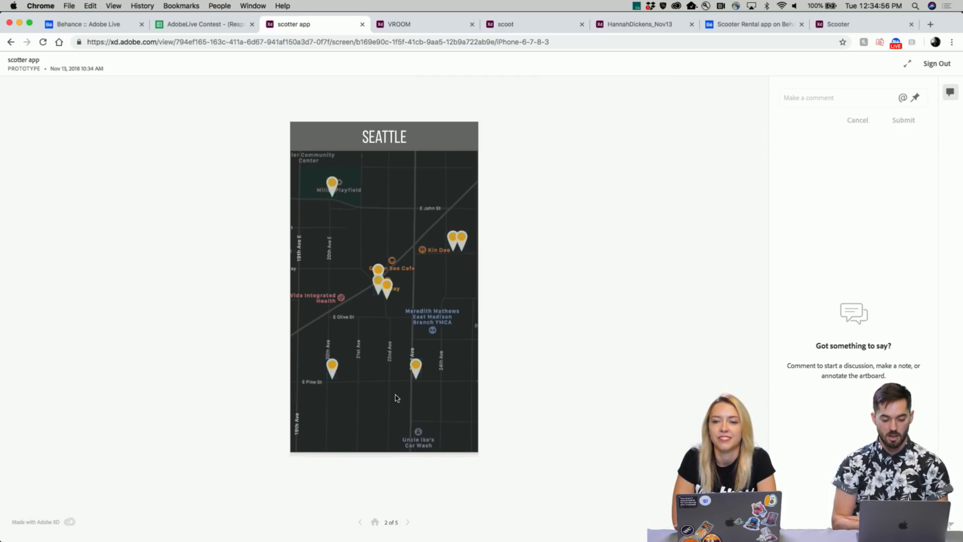
- Recheck the pins' details, then open the Honda Aviator card and reserve it
{"action": "left_click", "coordinate": [416, 369]}
{"action": "left_click", "coordinate": [409, 390]}
{"action": "left_click", "coordinate": [415, 370]}
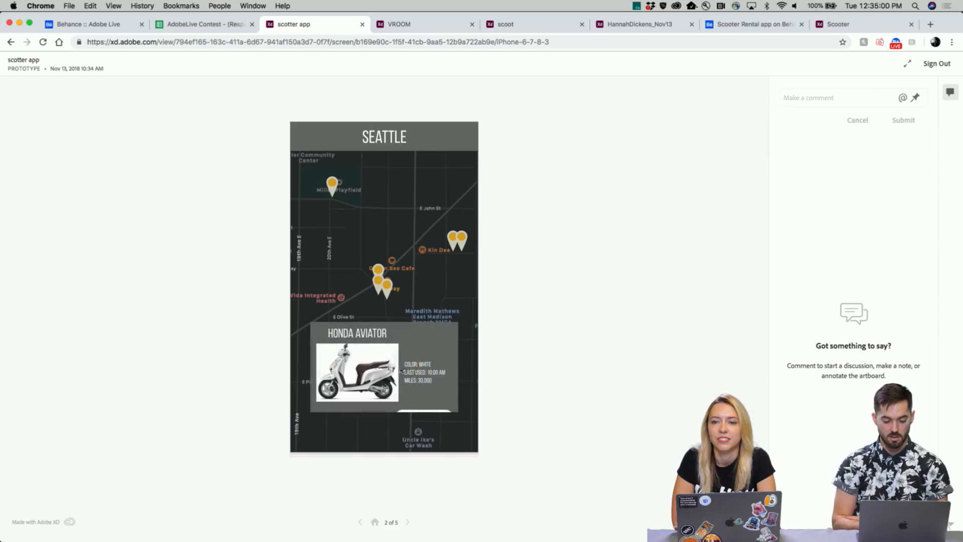
{"action": "left_click", "coordinate": [363, 367]}
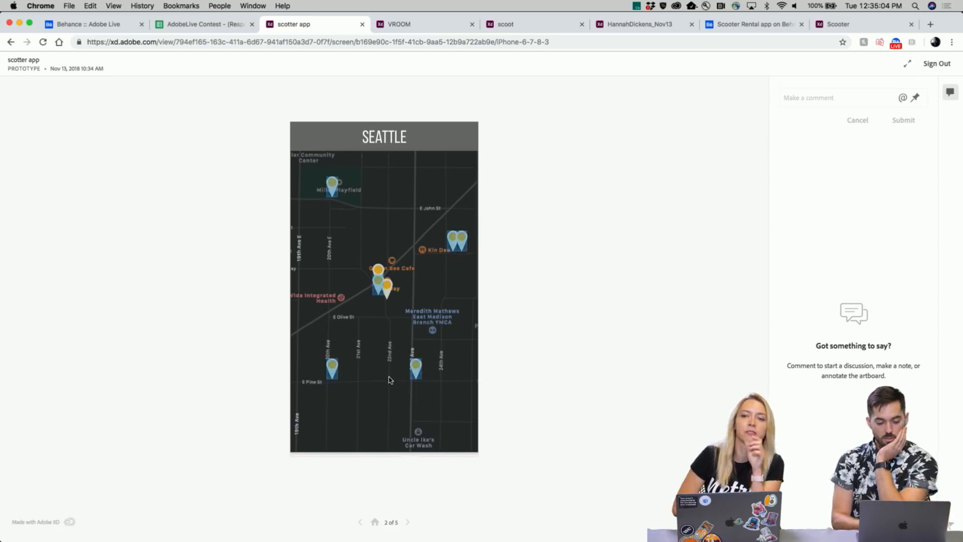
{"action": "left_click", "coordinate": [332, 189]}
{"action": "left_click", "coordinate": [353, 224]}
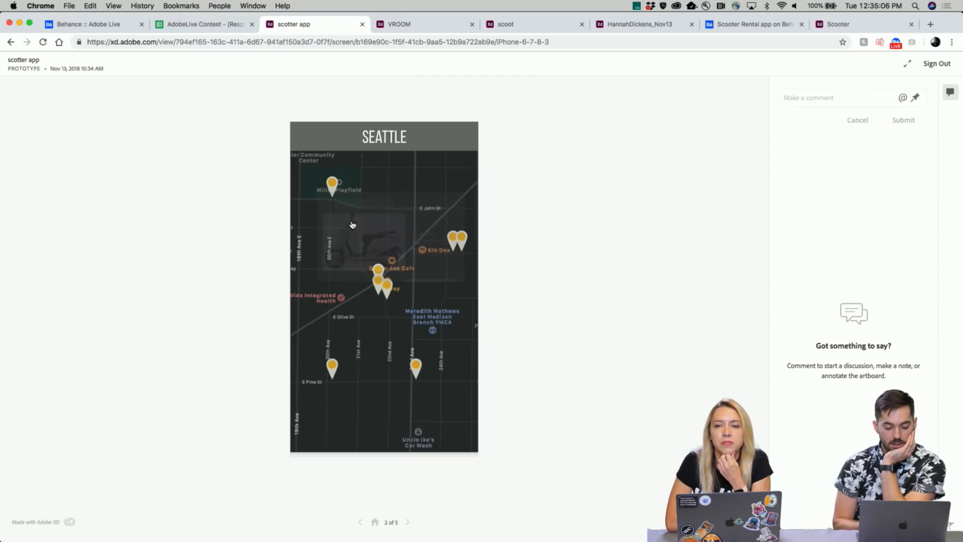
{"action": "left_click", "coordinate": [333, 181]}
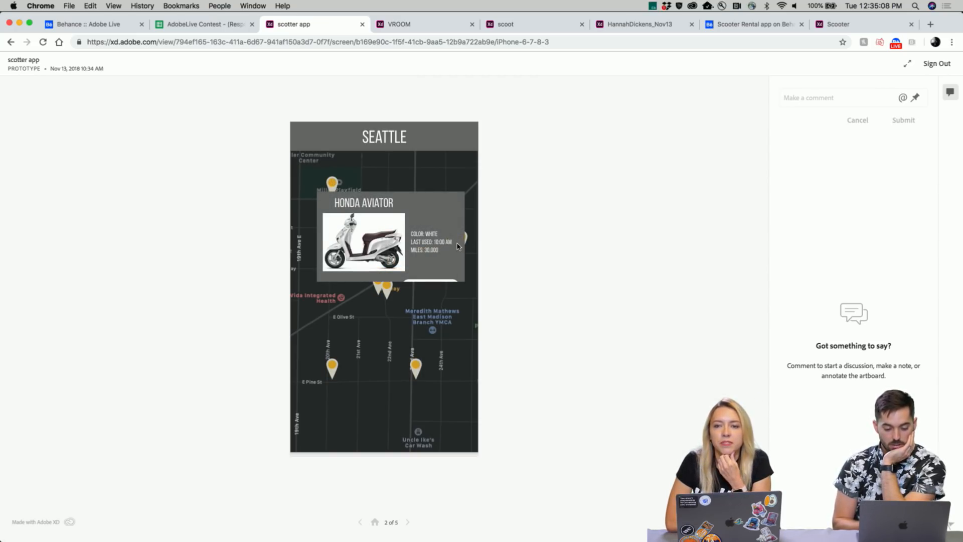
{"action": "left_click", "coordinate": [453, 394]}
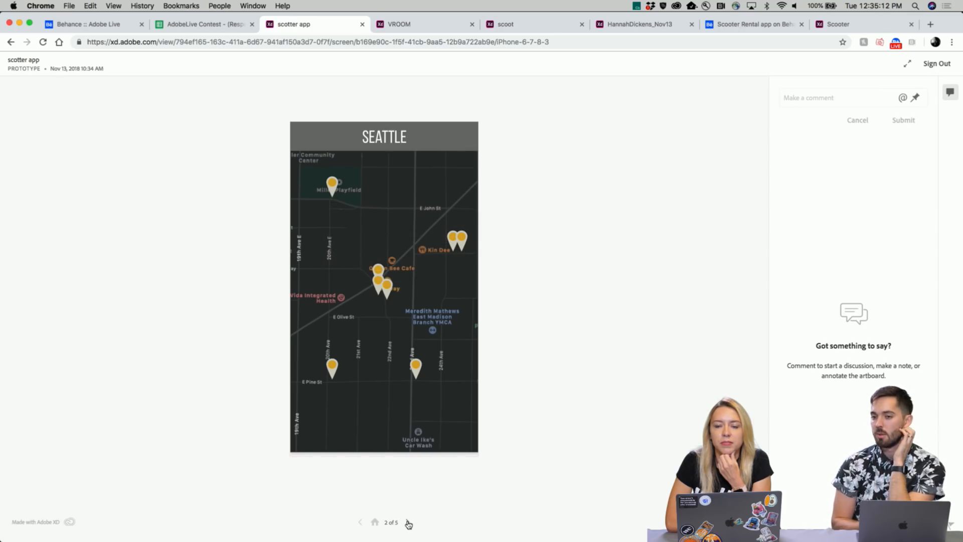
{"action": "left_click", "coordinate": [386, 286]}
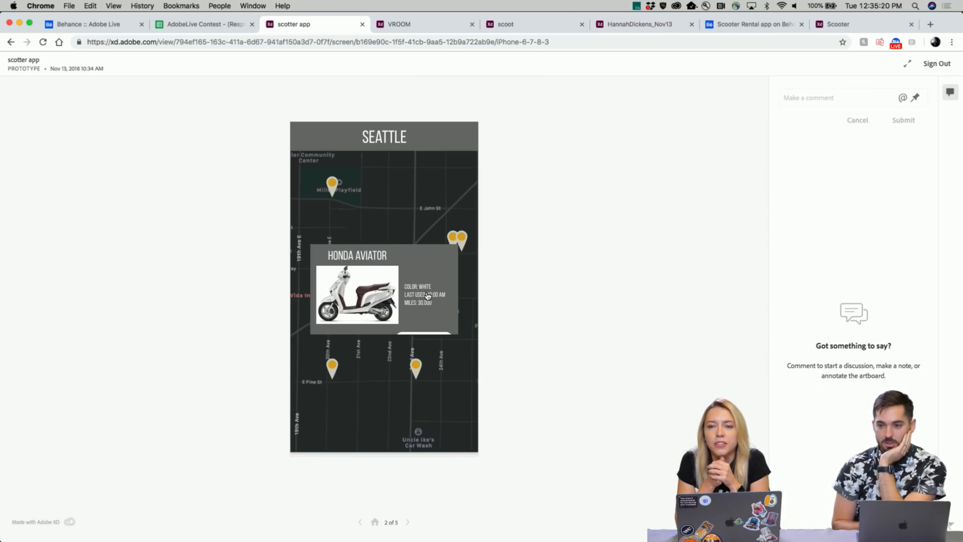
{"action": "left_click", "coordinate": [433, 324]}
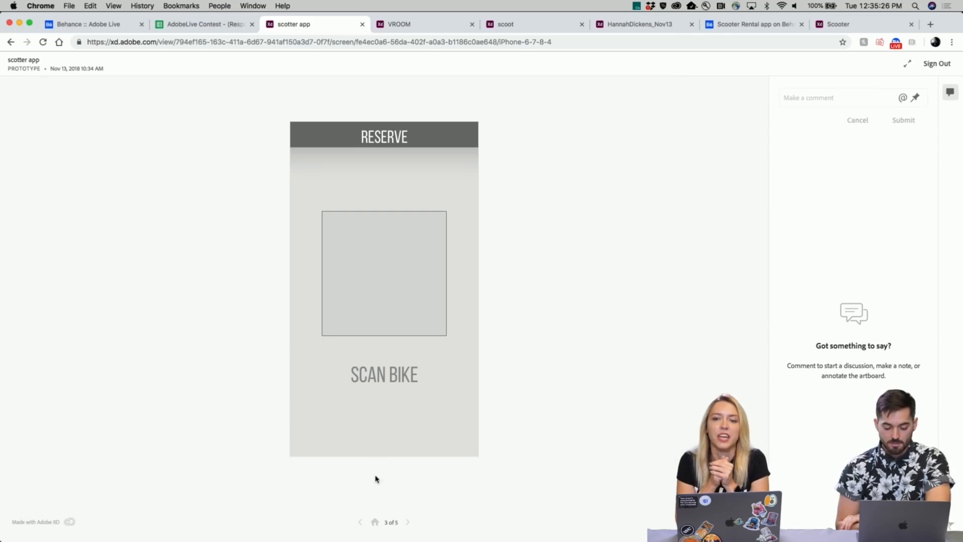
- Go through Scan Bike and the ride timer to END RIDE, then switch to VROOM
{"action": "left_click", "coordinate": [401, 290]}
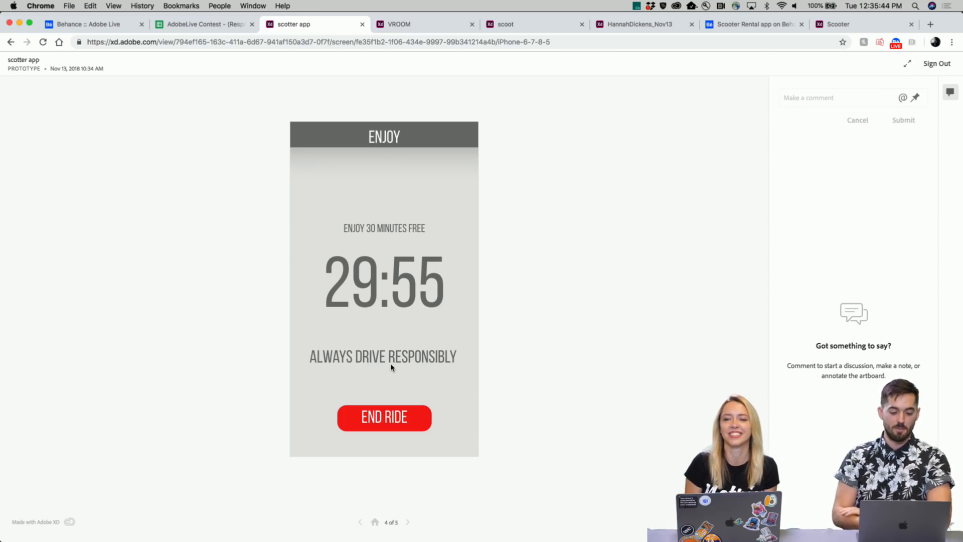
{"action": "left_click", "coordinate": [405, 316]}
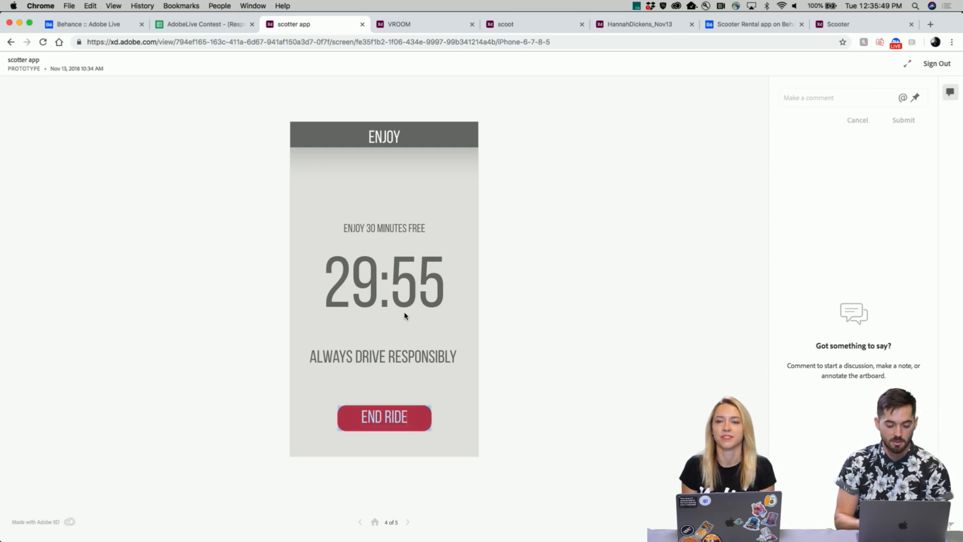
{"action": "left_click", "coordinate": [388, 419]}
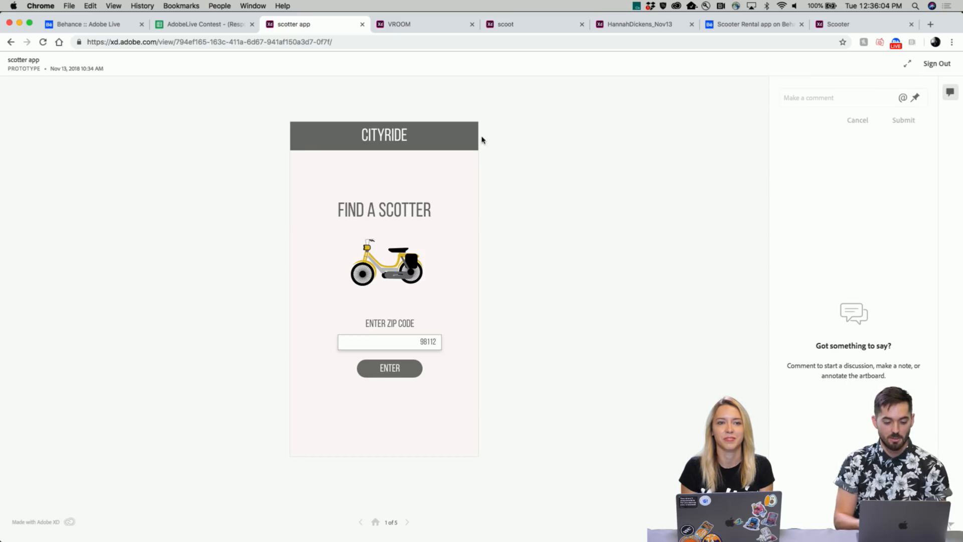
{"action": "left_click", "coordinate": [418, 32]}
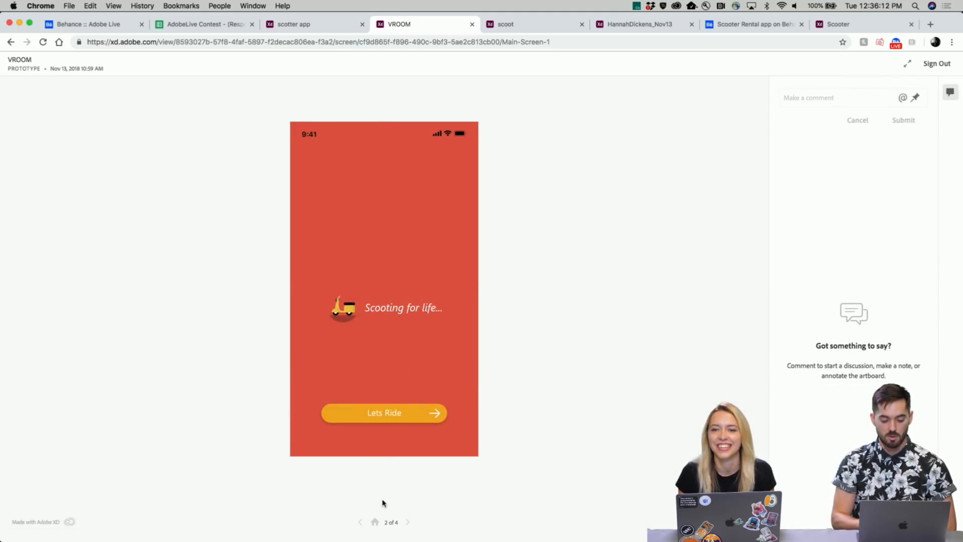
- Return to the SCOOTY splash screen and reload the prototype page
{"action": "left_click", "coordinate": [360, 522]}
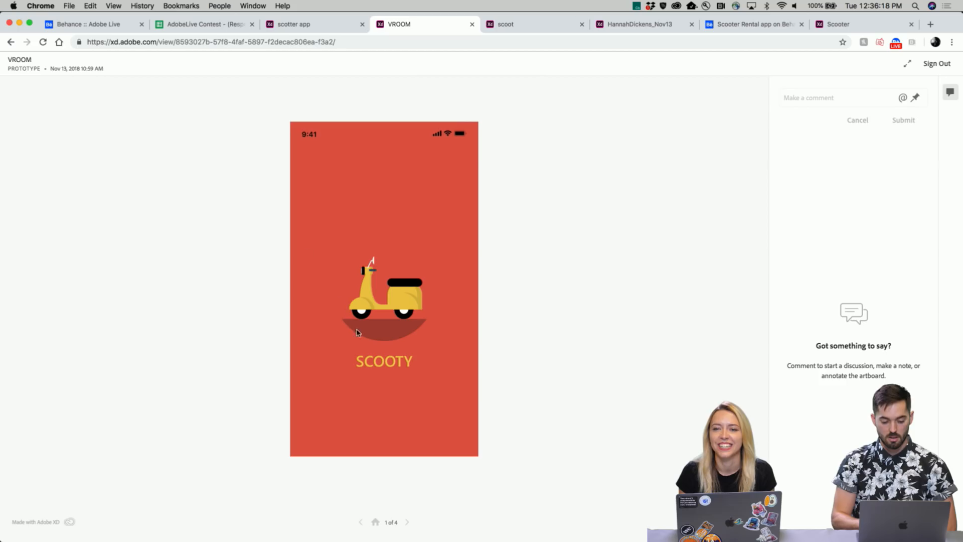
{"action": "left_click", "coordinate": [43, 42]}
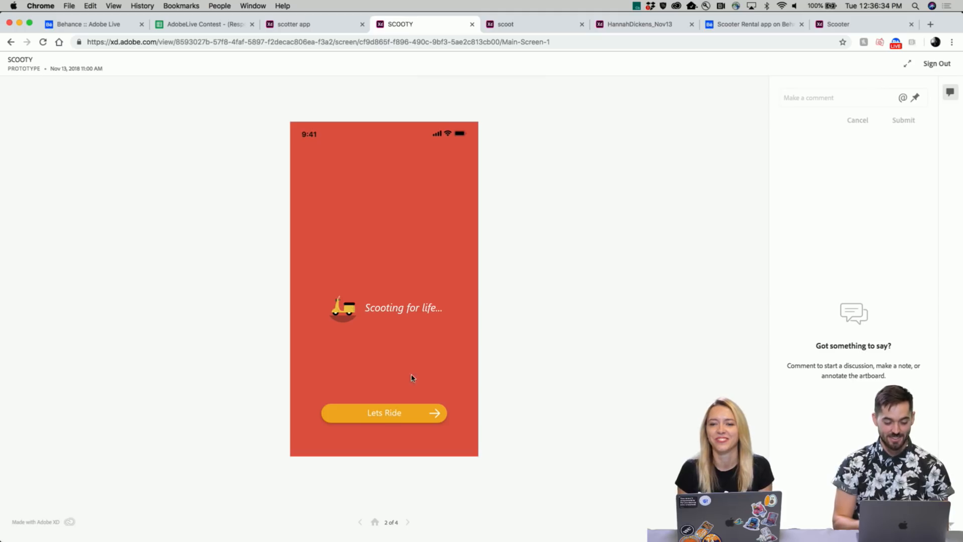
- Continue from Lets Ride to the SCOOTY map and open and close the destination card
{"action": "left_click", "coordinate": [408, 419]}
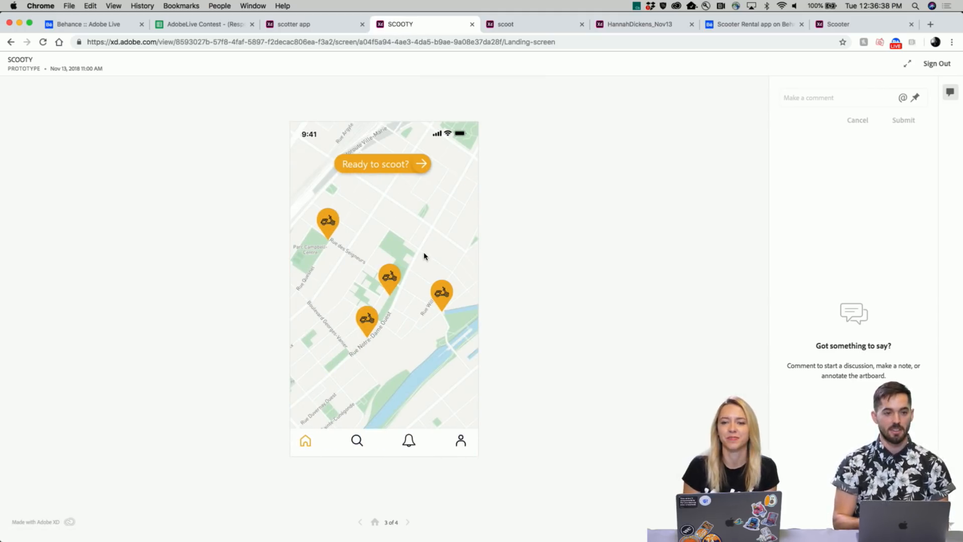
{"action": "left_click", "coordinate": [400, 162]}
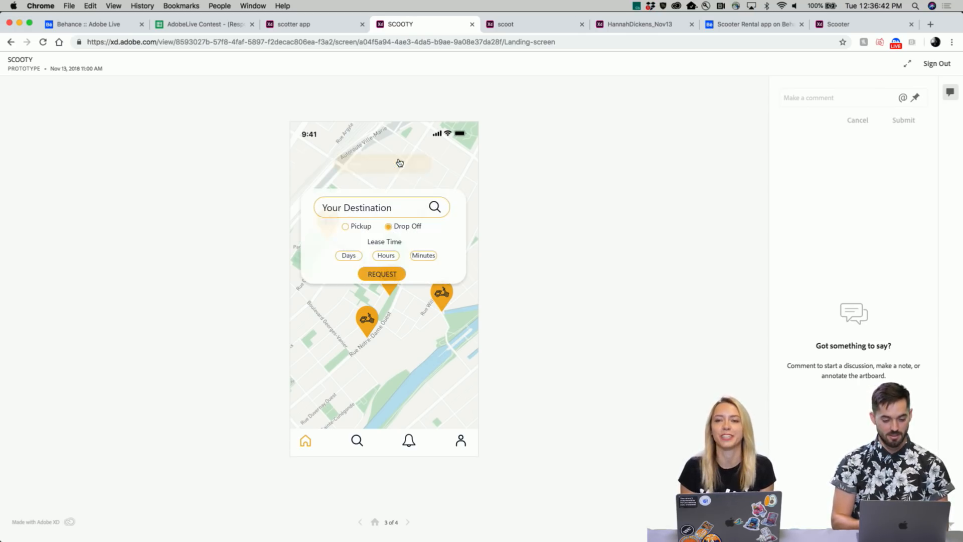
{"action": "left_click", "coordinate": [399, 171]}
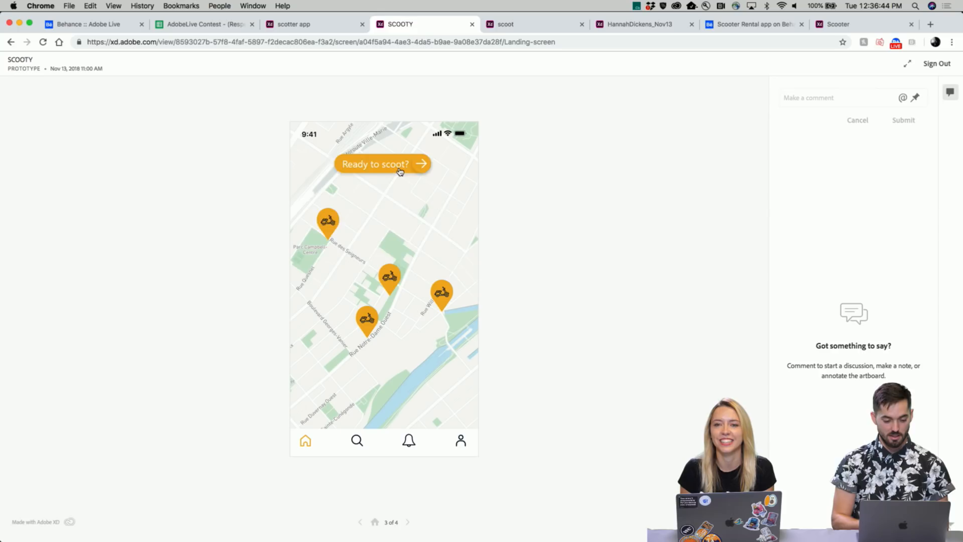
{"action": "left_click", "coordinate": [399, 172]}
{"action": "left_click", "coordinate": [379, 275]}
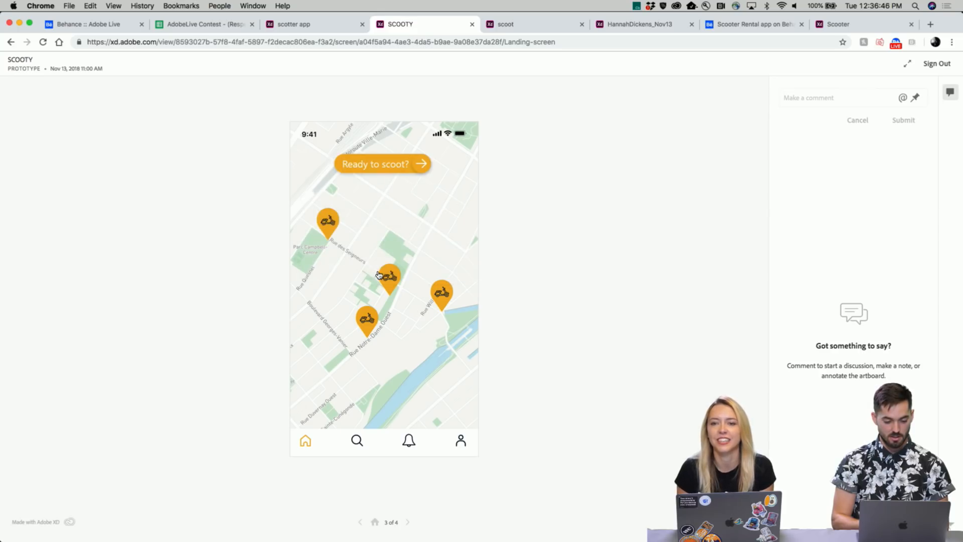
{"action": "left_click", "coordinate": [401, 172]}
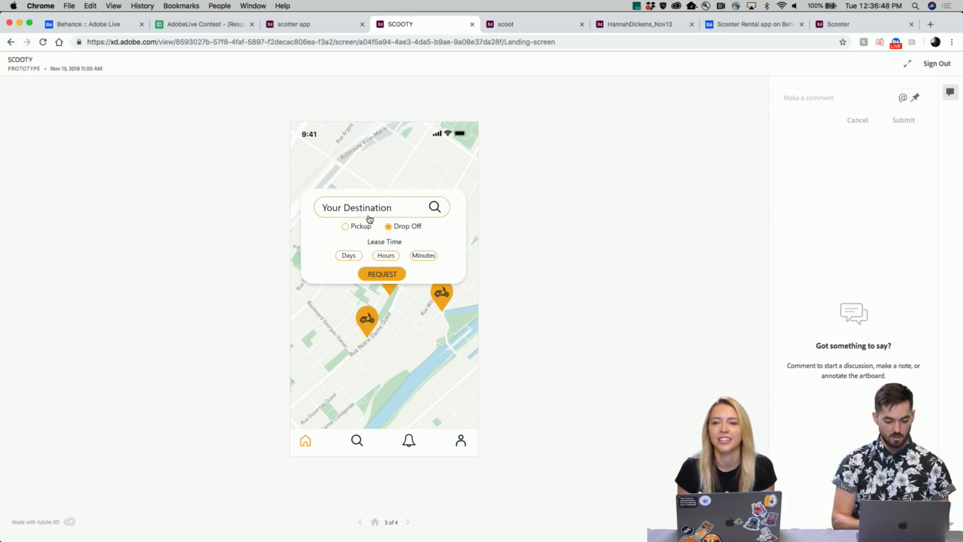
- Keep toggling the destination card on the map, finishing by submitting REQUEST
{"action": "left_click", "coordinate": [402, 215]}
{"action": "left_click", "coordinate": [423, 175]}
{"action": "left_click", "coordinate": [435, 207]}
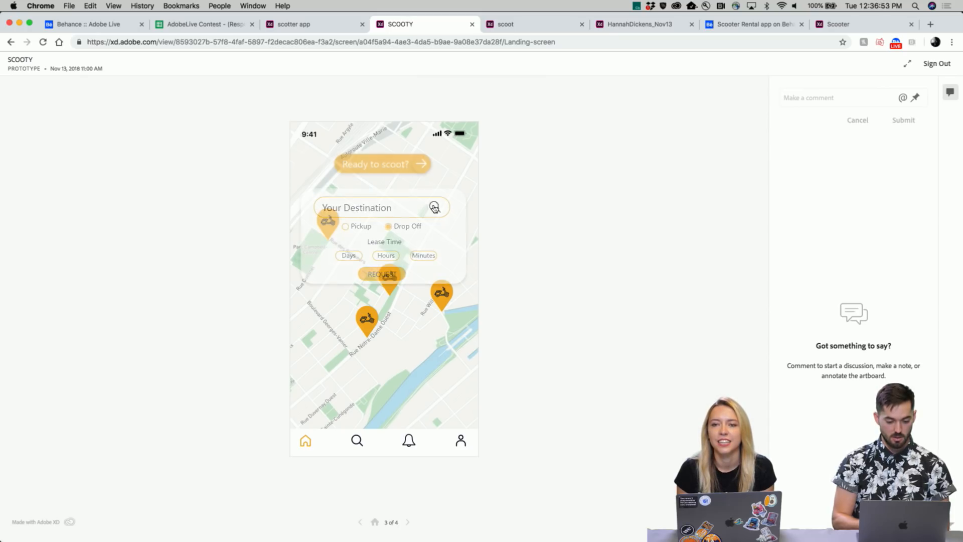
{"action": "left_click", "coordinate": [421, 165]}
{"action": "left_click", "coordinate": [414, 279]}
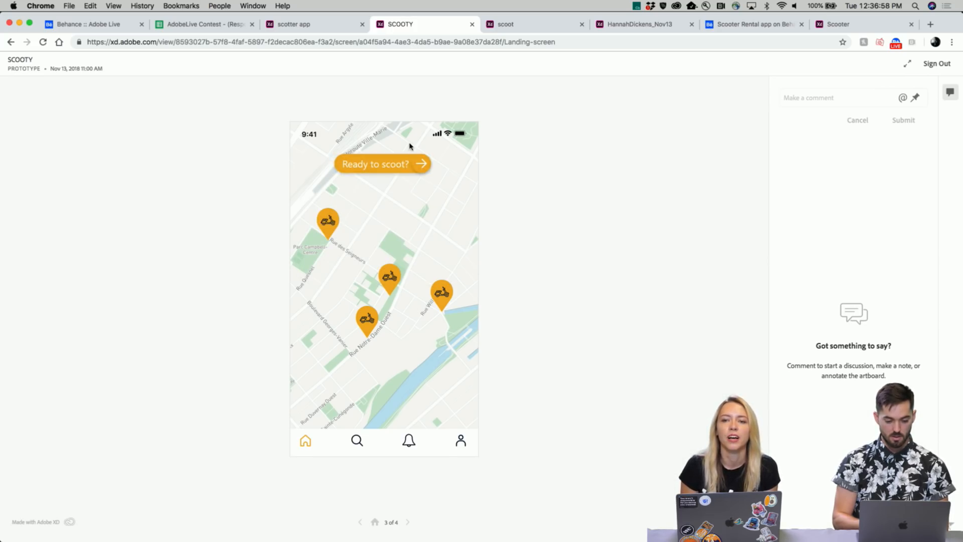
{"action": "left_click", "coordinate": [405, 164]}
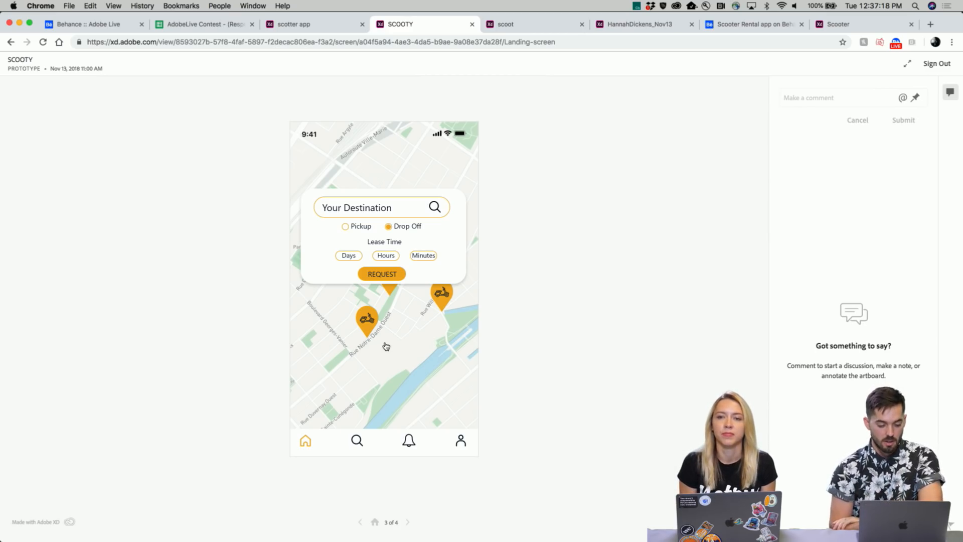
{"action": "left_click", "coordinate": [375, 278]}
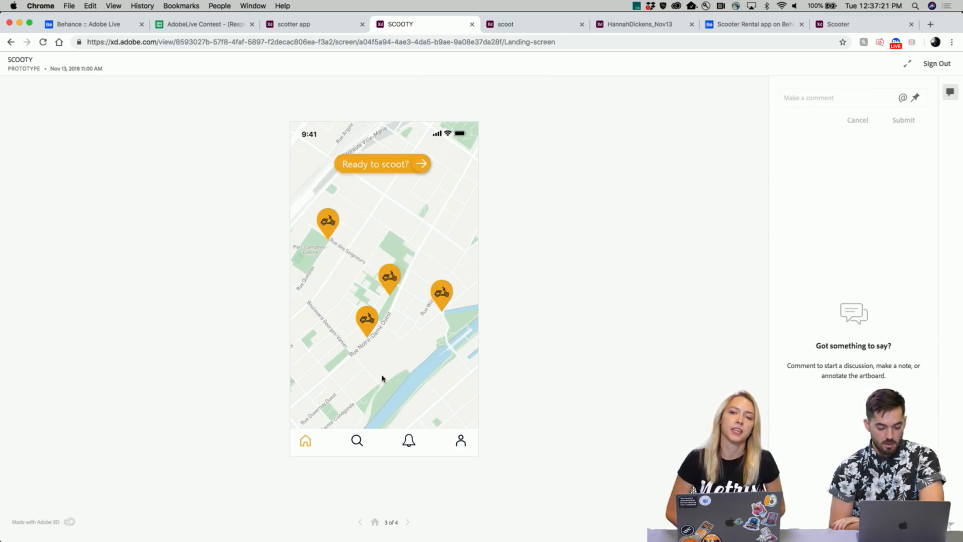
- Step forward and back through the SCOOTY screens to return to its splash screen
{"action": "left_click", "coordinate": [407, 522]}
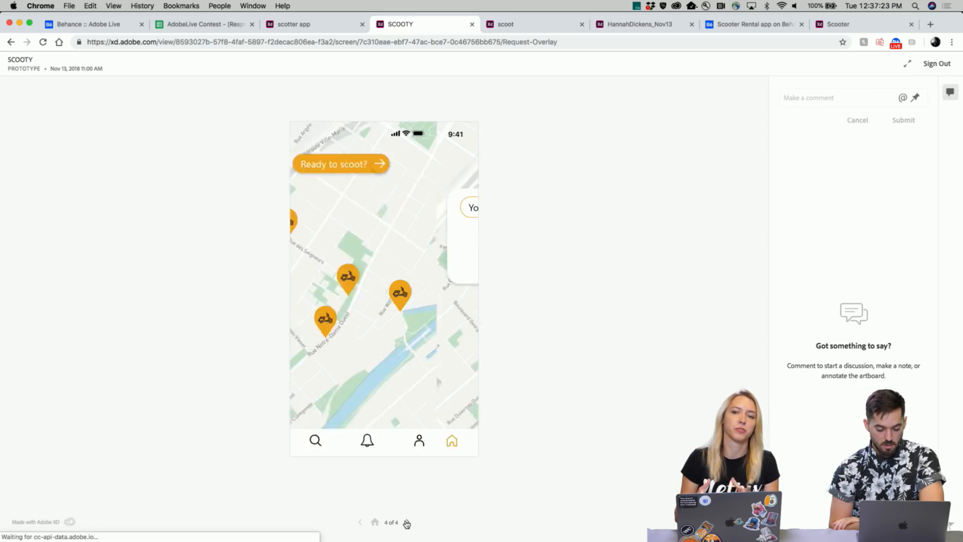
{"action": "left_click", "coordinate": [360, 522]}
{"action": "left_click", "coordinate": [360, 522]}
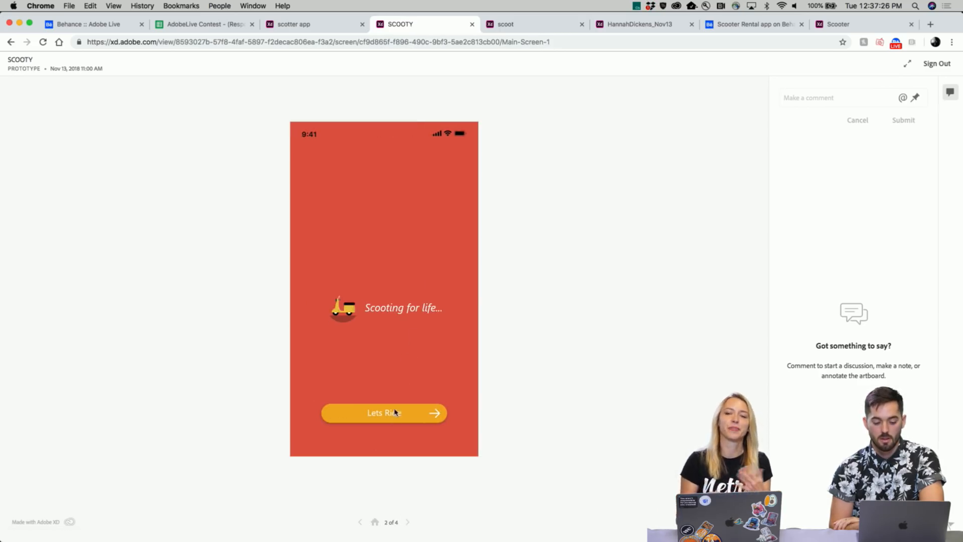
{"action": "left_click", "coordinate": [400, 417]}
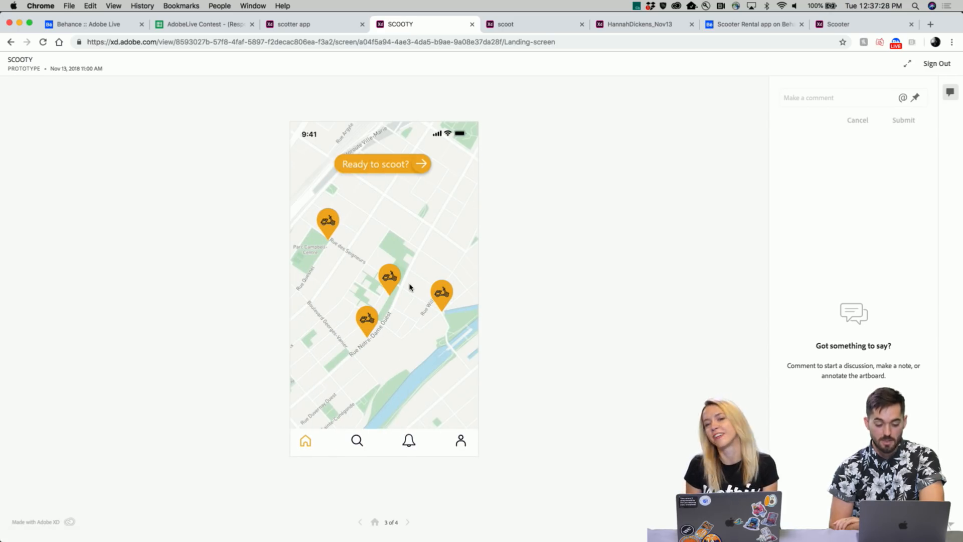
{"action": "left_click", "coordinate": [361, 522]}
{"action": "left_click", "coordinate": [362, 523]}
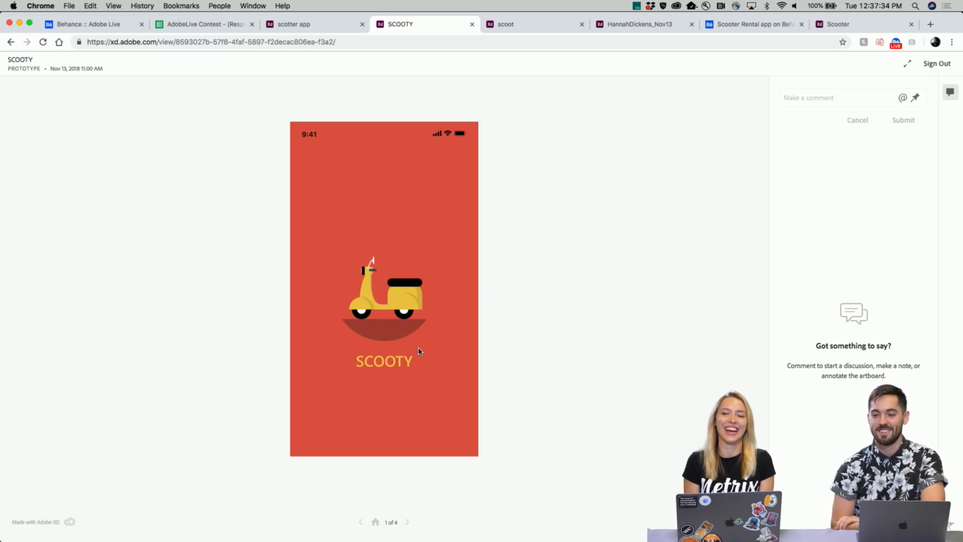
- Advance to the SCOOTY map, reopen the destination card, then switch to the scoot prototype
{"action": "left_click", "coordinate": [408, 521]}
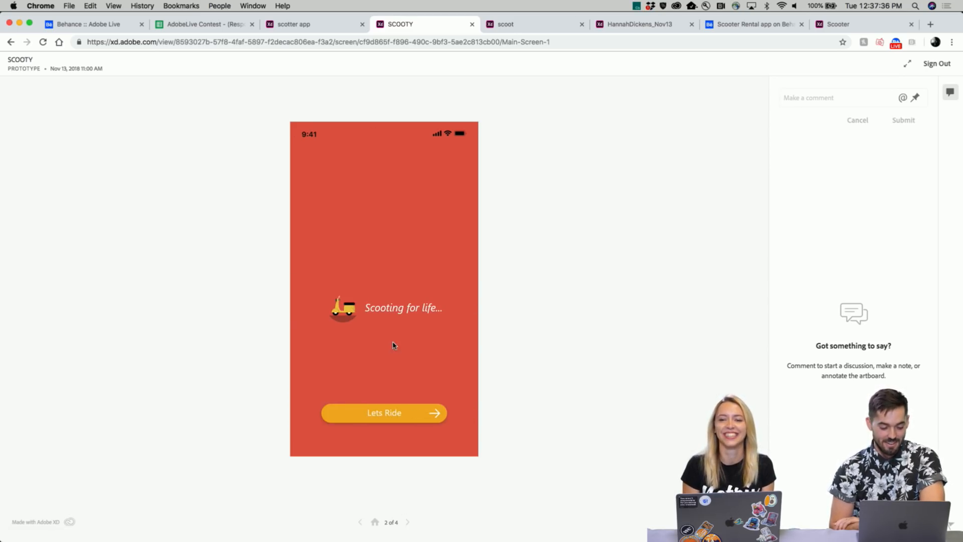
{"action": "left_click", "coordinate": [381, 421]}
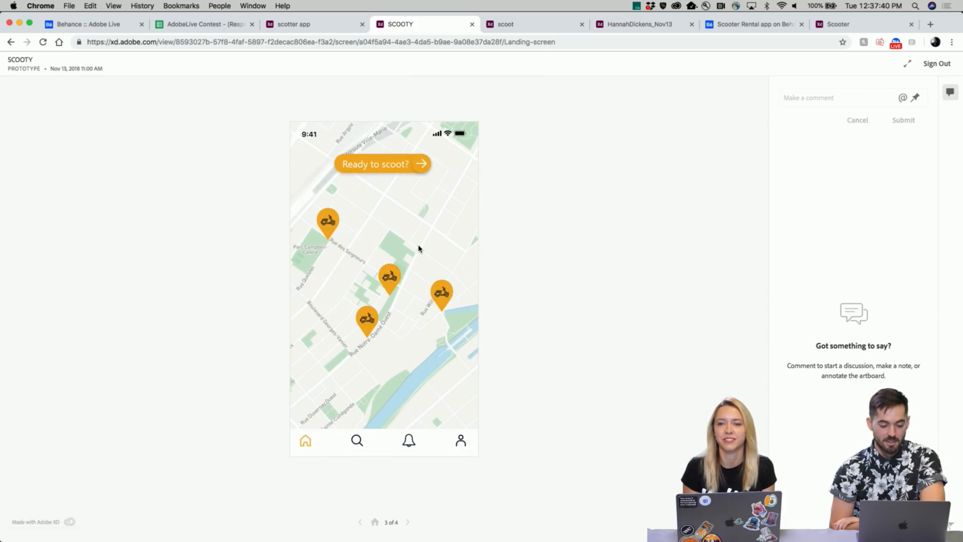
{"action": "left_click", "coordinate": [420, 168]}
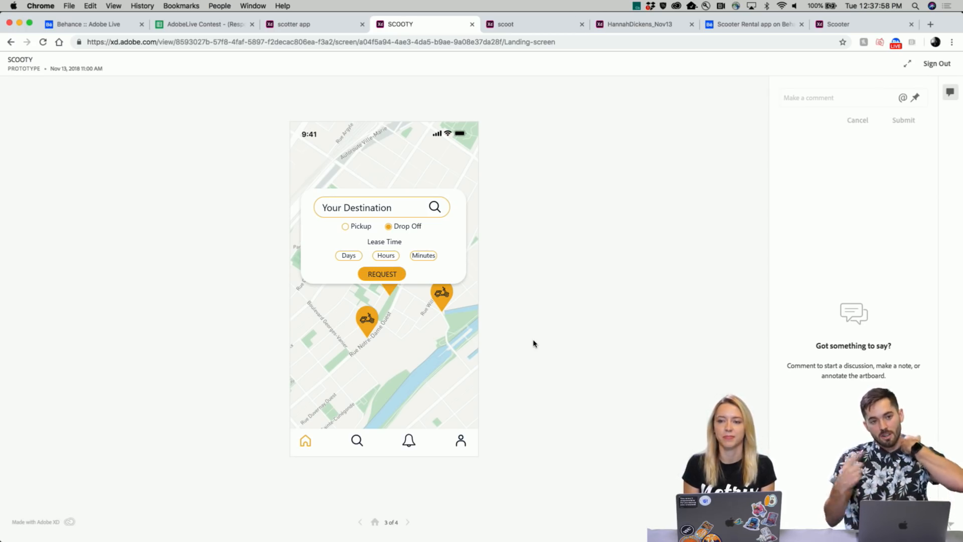
{"action": "left_click", "coordinate": [527, 30]}
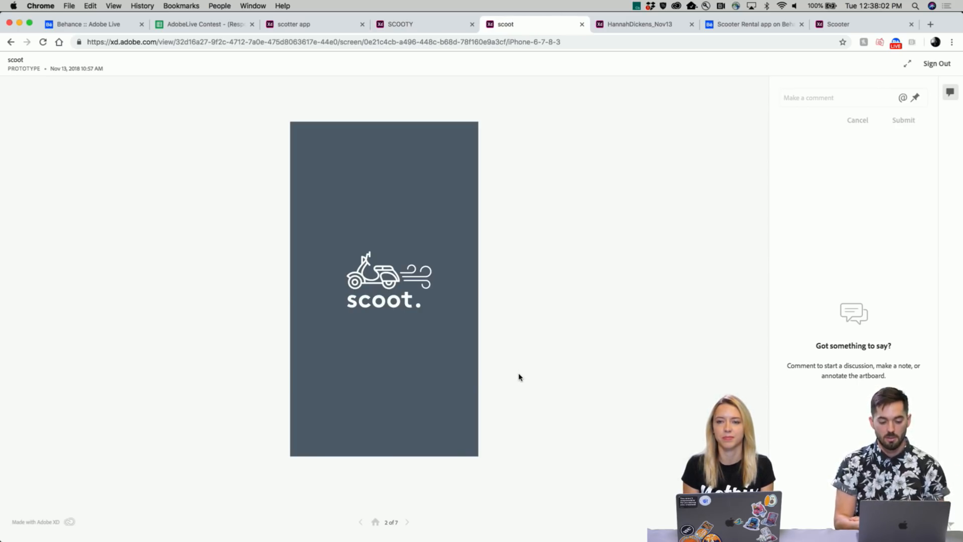
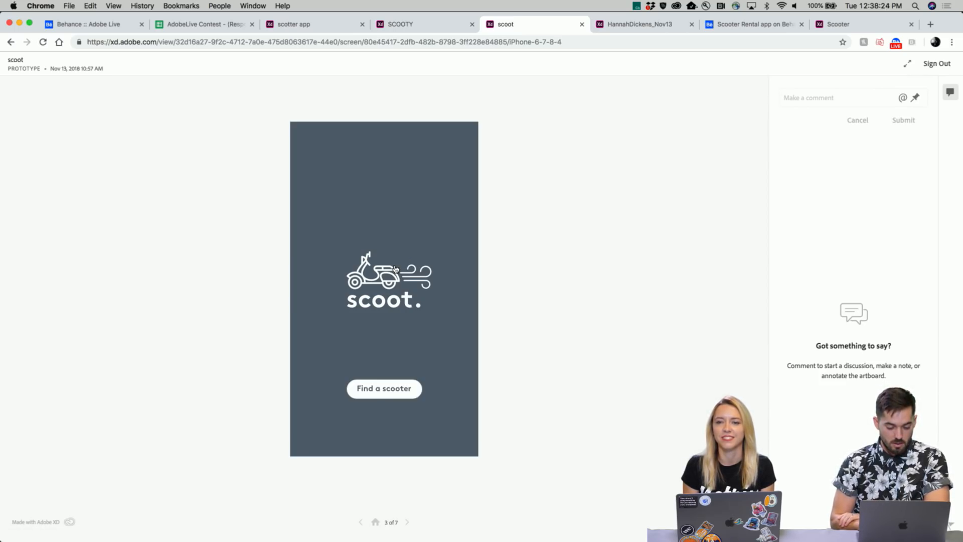
- Restart the scoot prototype, find a scooter, and toggle between large- and mini-scooter ride types
{"action": "left_click", "coordinate": [361, 522]}
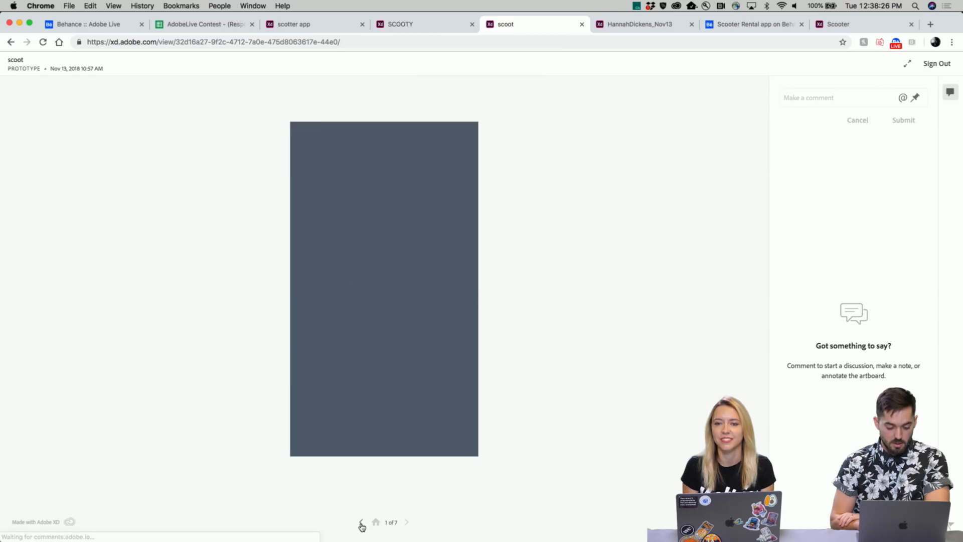
{"action": "left_click", "coordinate": [406, 522]}
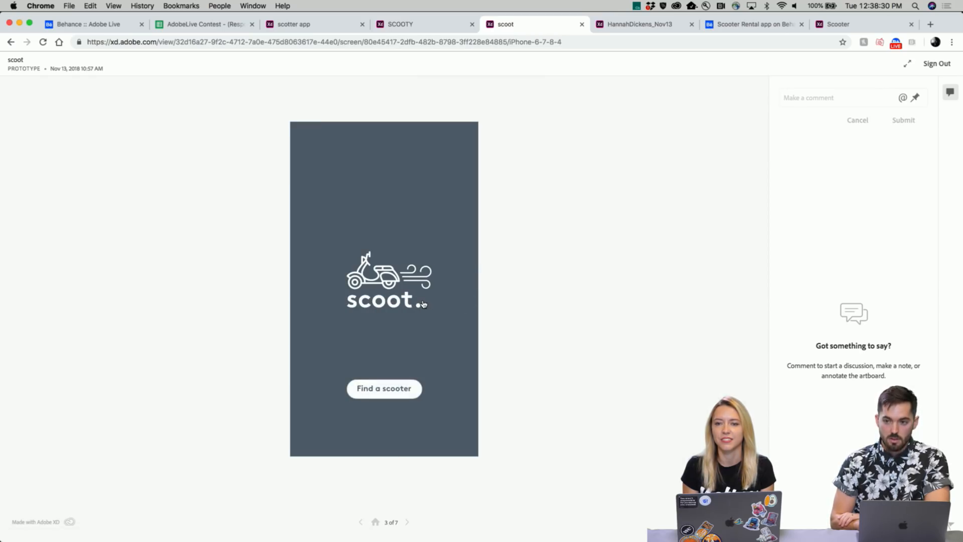
{"action": "left_click", "coordinate": [392, 394]}
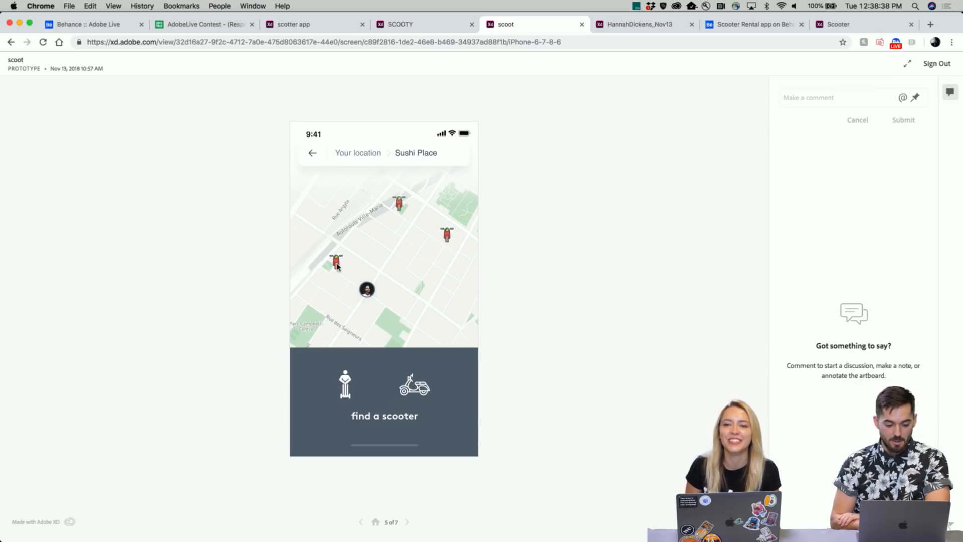
{"action": "left_click", "coordinate": [447, 236]}
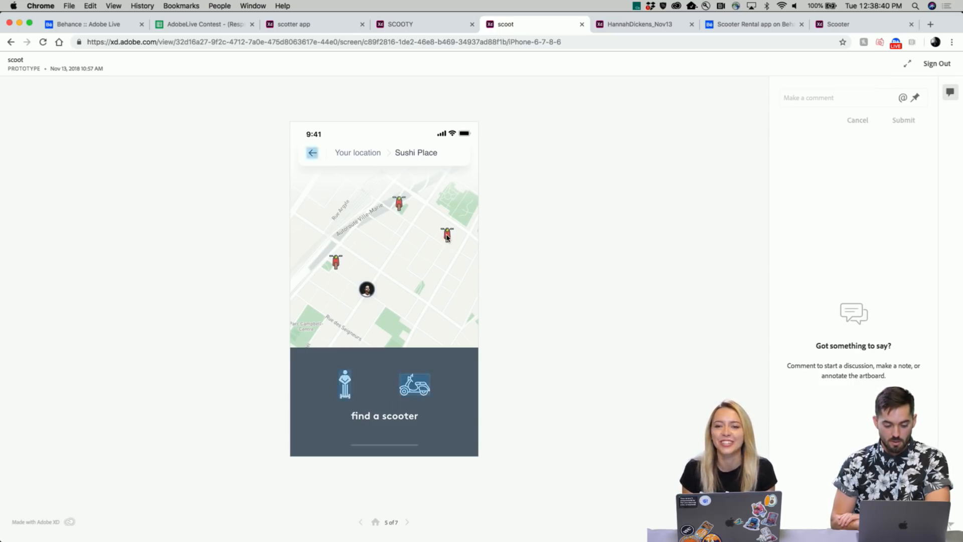
{"action": "left_click", "coordinate": [415, 390]}
{"action": "left_click", "coordinate": [345, 390]}
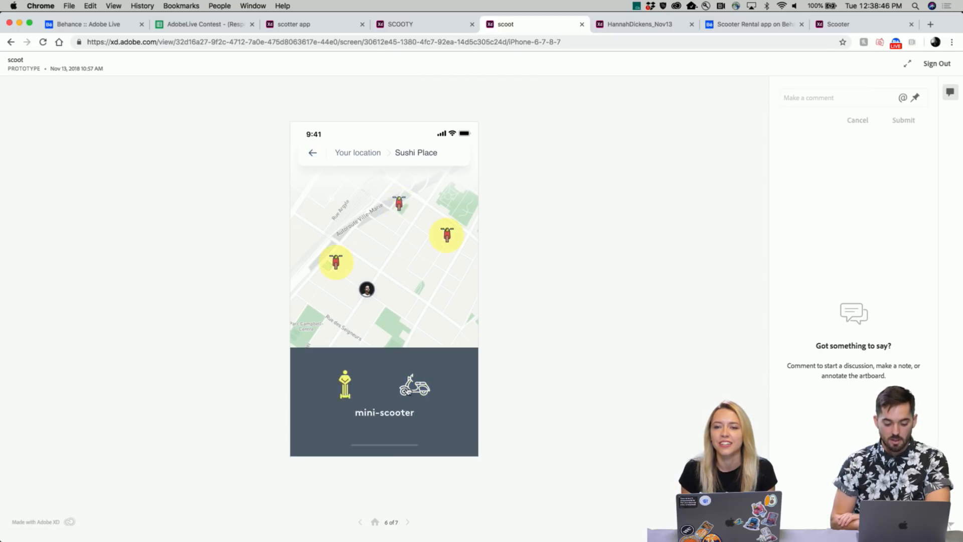
{"action": "left_click", "coordinate": [345, 390]}
{"action": "left_click", "coordinate": [346, 386]}
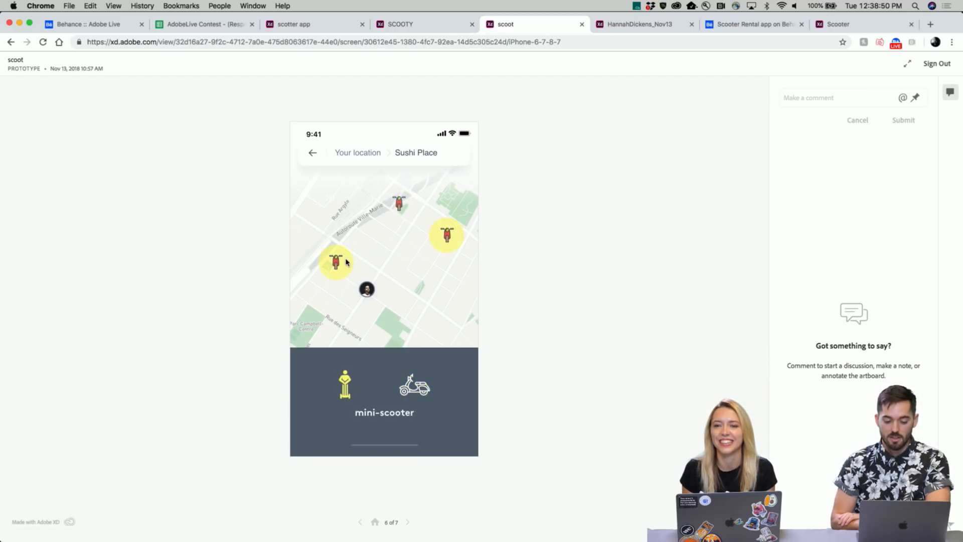
{"action": "left_click", "coordinate": [421, 389]}
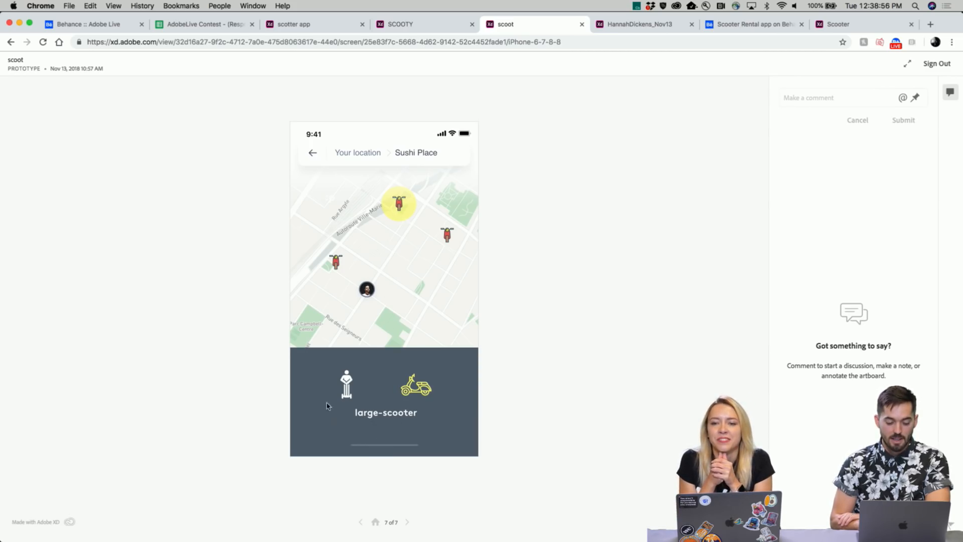
- Return to the scoot splash screen, find a scooter again, and choose large-scooter
{"action": "left_click", "coordinate": [361, 522]}
{"action": "left_click", "coordinate": [360, 522]}
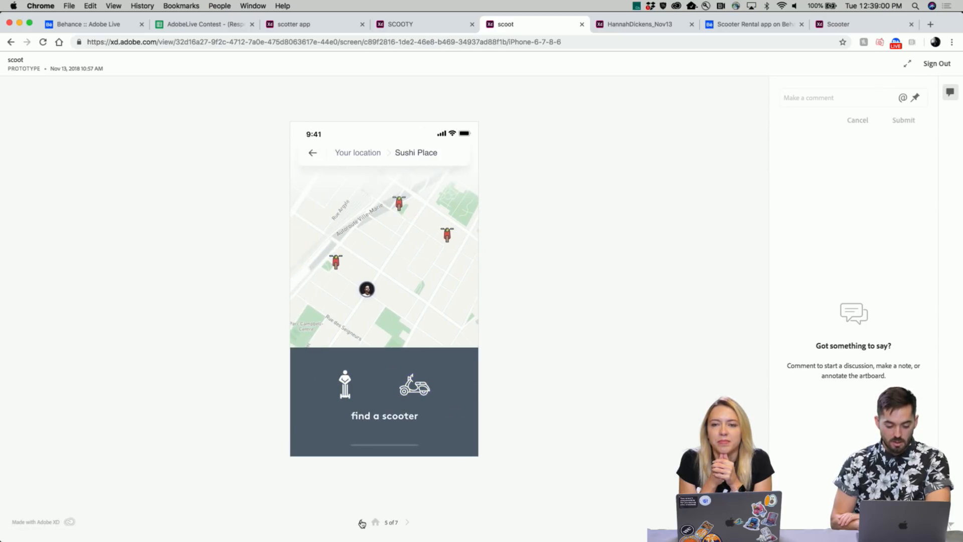
{"action": "left_click", "coordinate": [360, 523]}
{"action": "left_click", "coordinate": [361, 522]}
{"action": "left_click", "coordinate": [386, 391]}
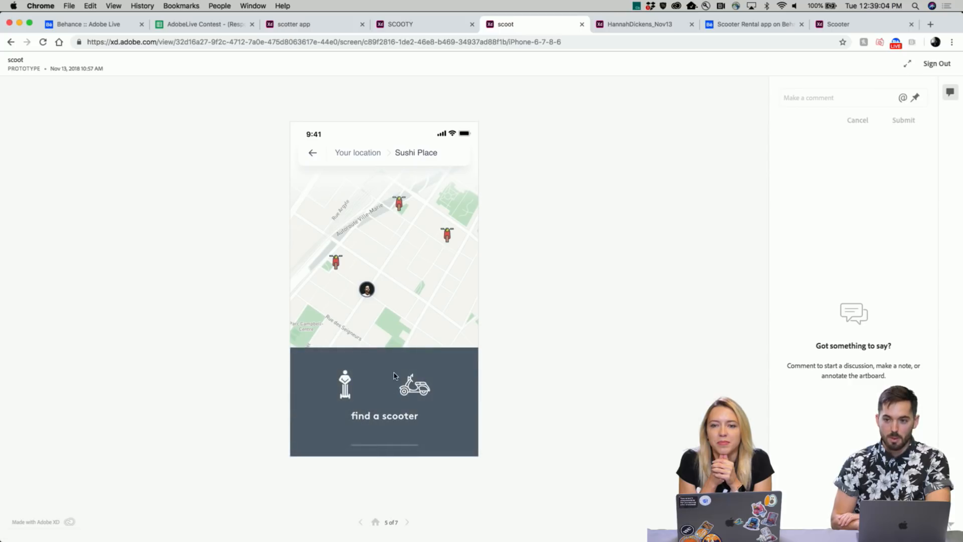
{"action": "left_click", "coordinate": [409, 389]}
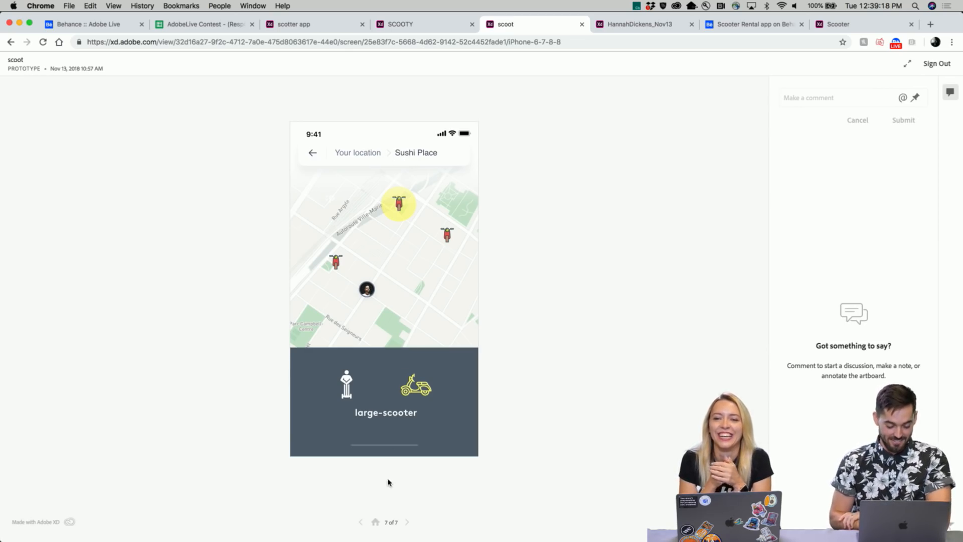
- Step back to find-a-scooter, preview the mini-scooter screen, then return to the splash screen
{"action": "left_click", "coordinate": [361, 522]}
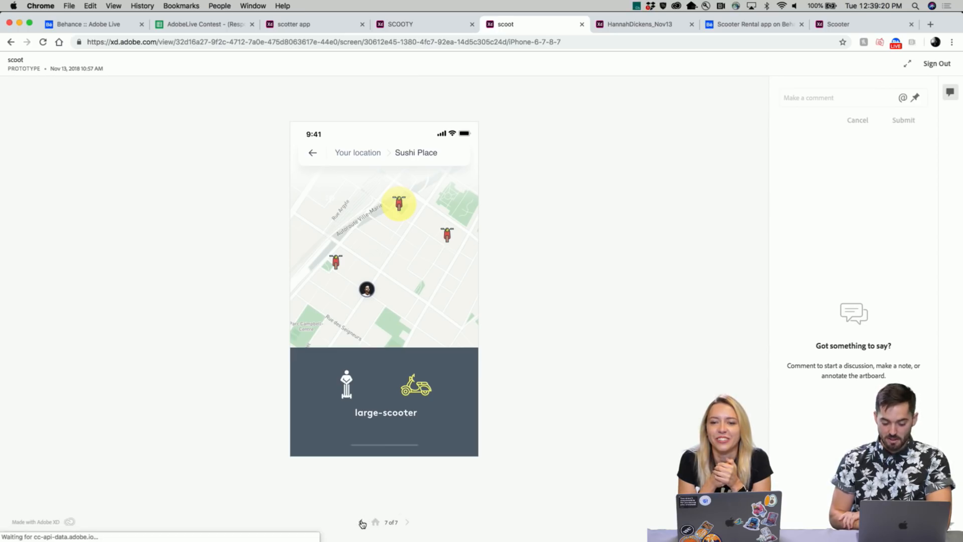
{"action": "left_click", "coordinate": [362, 522]}
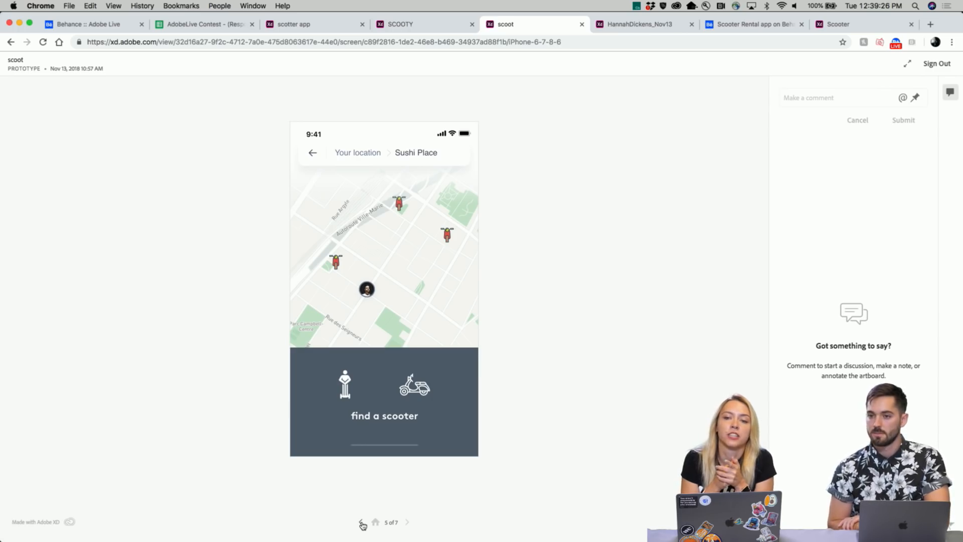
{"action": "left_click", "coordinate": [407, 522]}
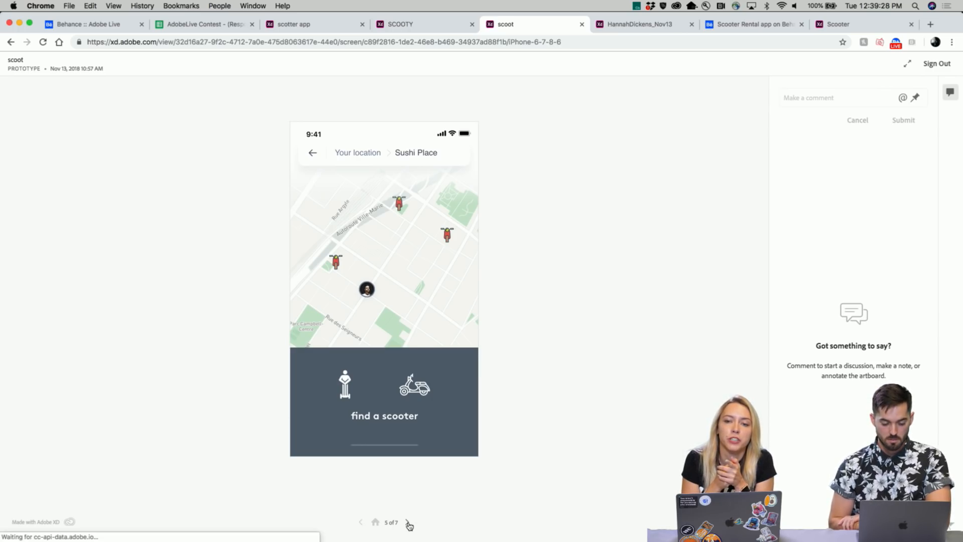
{"action": "left_click", "coordinate": [361, 522]}
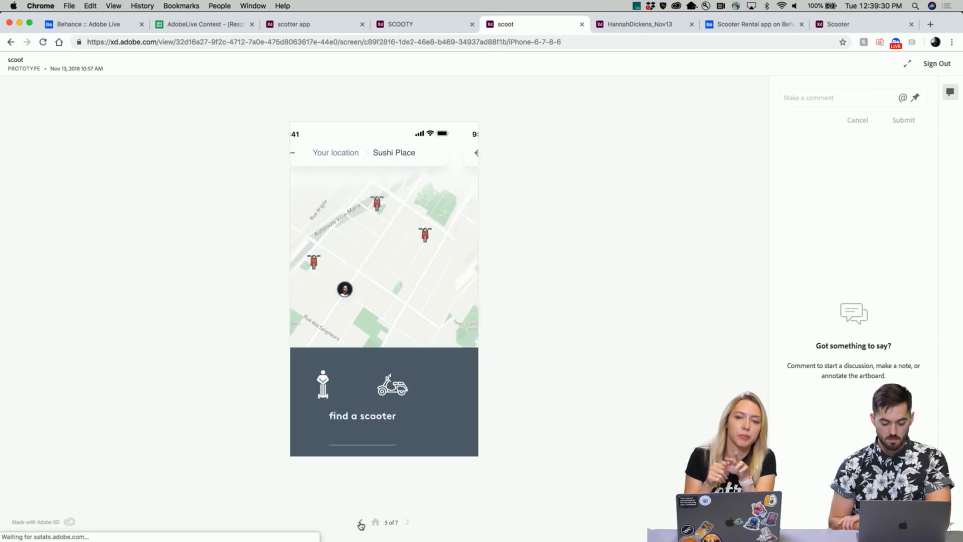
{"action": "left_click", "coordinate": [360, 522]}
{"action": "left_click", "coordinate": [360, 522]}
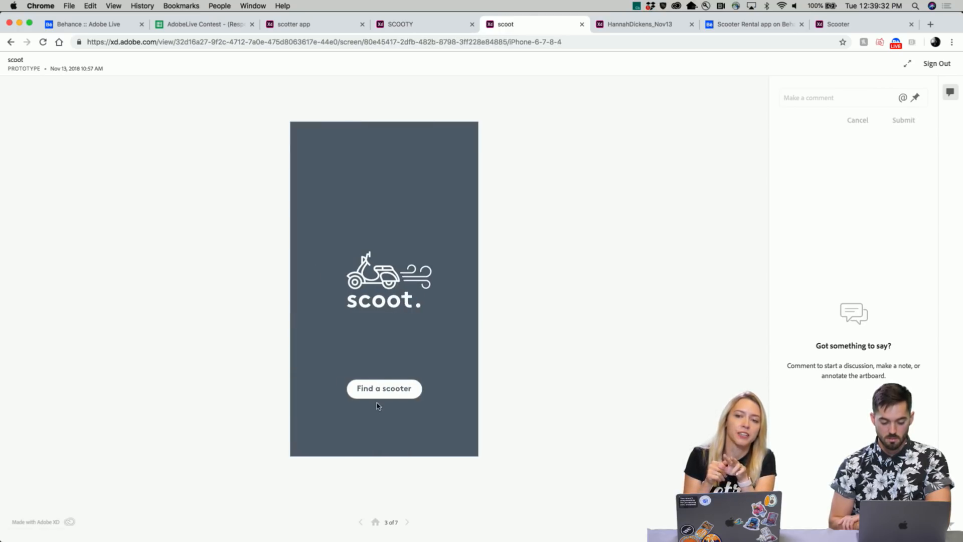
- Find a scooter once more and toggle ride types, then bring up the zoom scooter prototype
{"action": "left_click", "coordinate": [382, 390]}
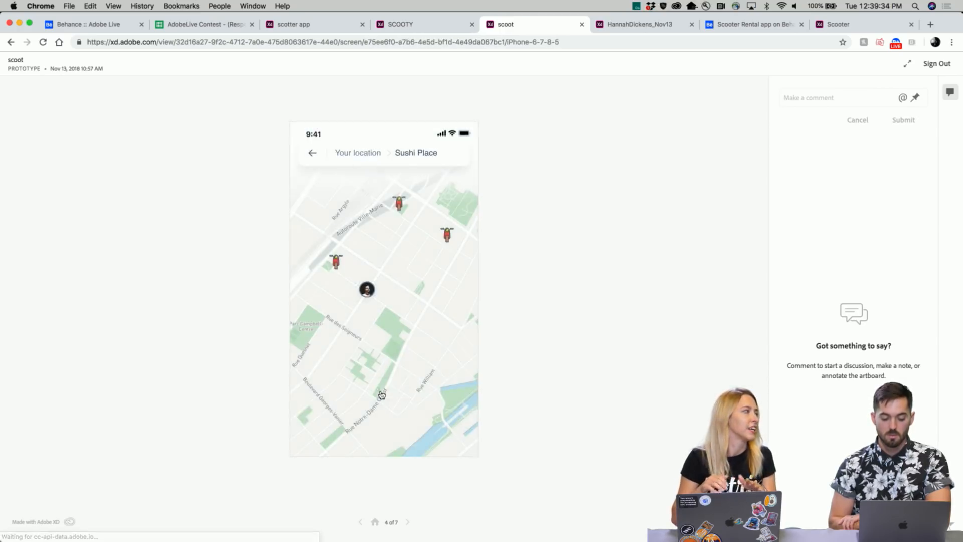
{"action": "left_click", "coordinate": [409, 391]}
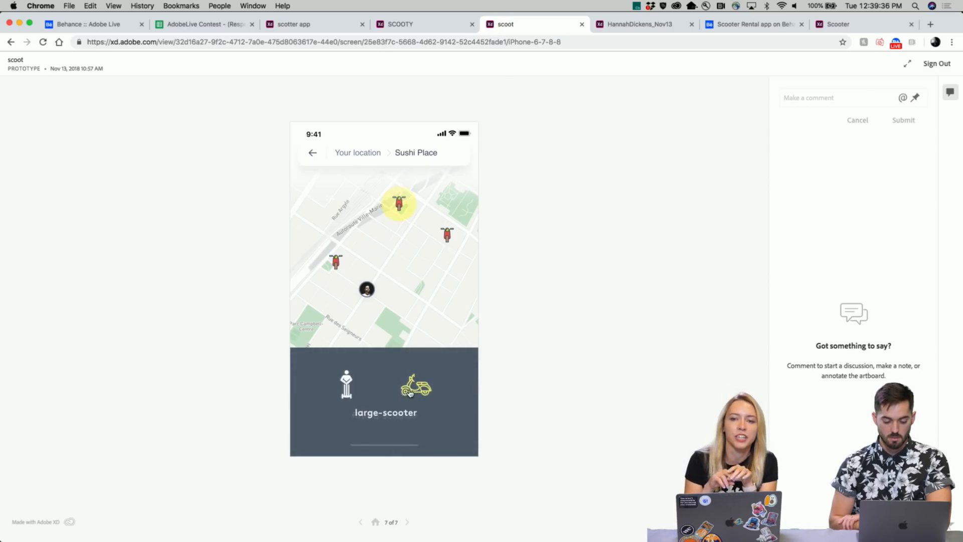
{"action": "left_click", "coordinate": [346, 389]}
{"action": "left_click", "coordinate": [410, 393]}
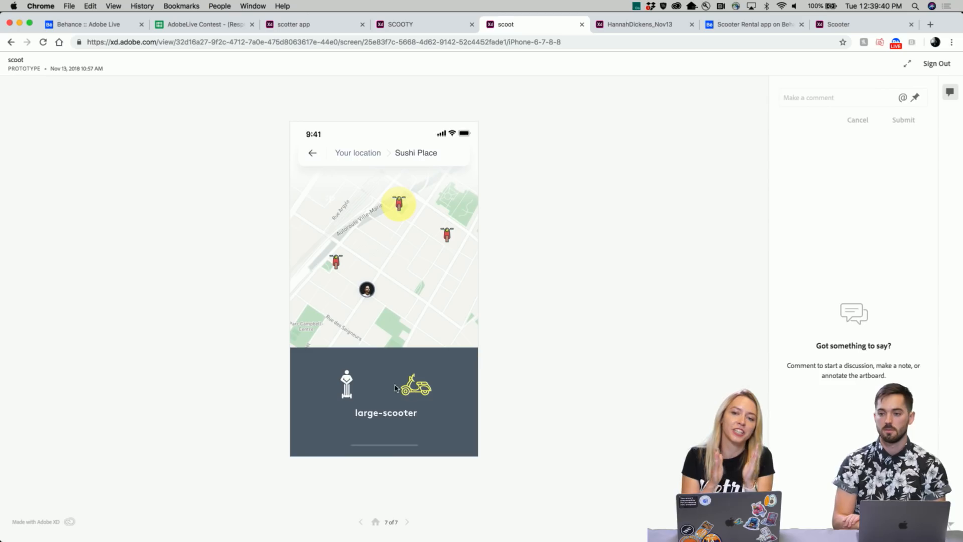
{"action": "left_click", "coordinate": [347, 385]}
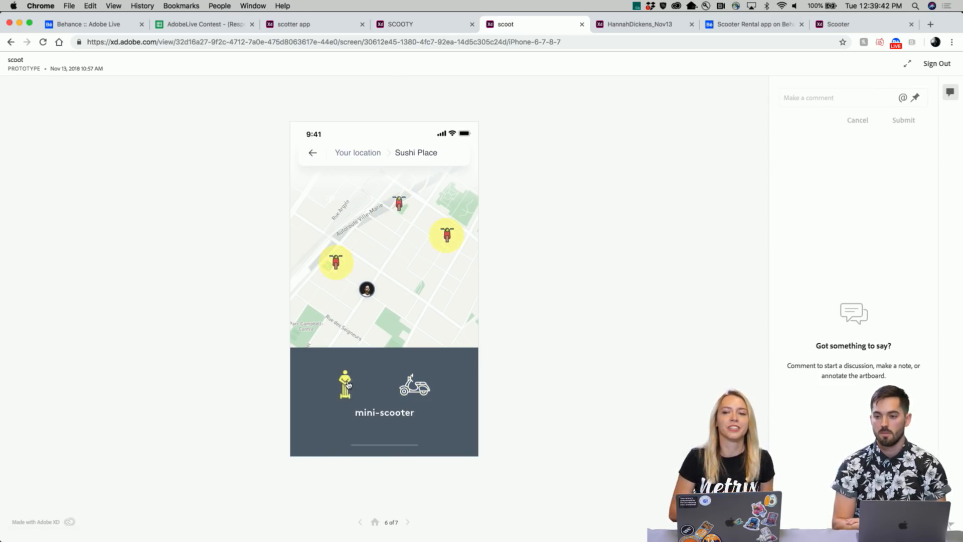
{"action": "left_click", "coordinate": [411, 395]}
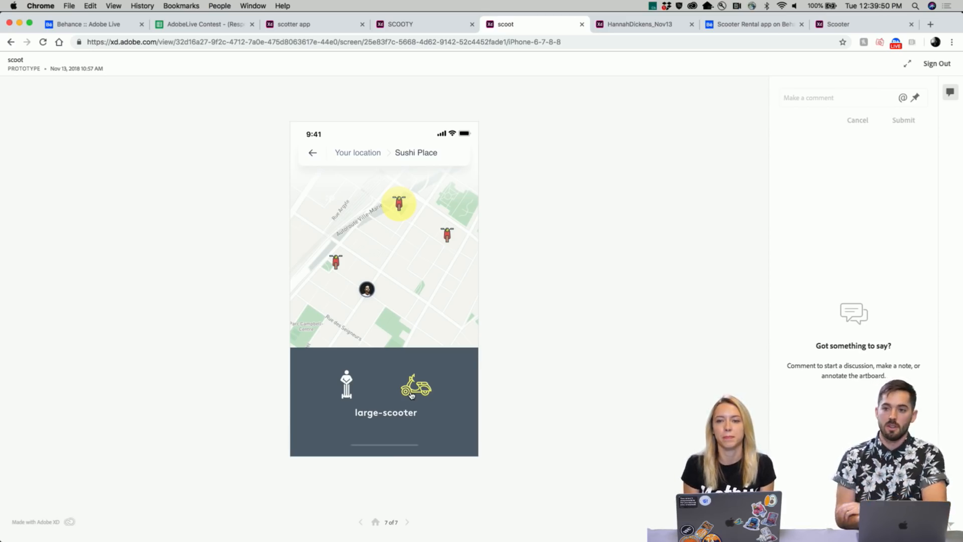
{"action": "left_click", "coordinate": [634, 29]}
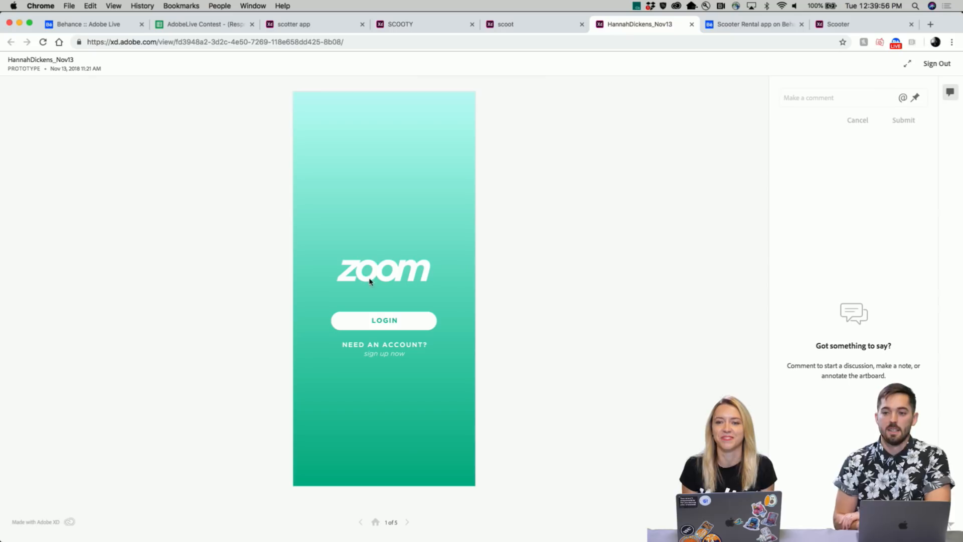
{"action": "left_click", "coordinate": [416, 264]}
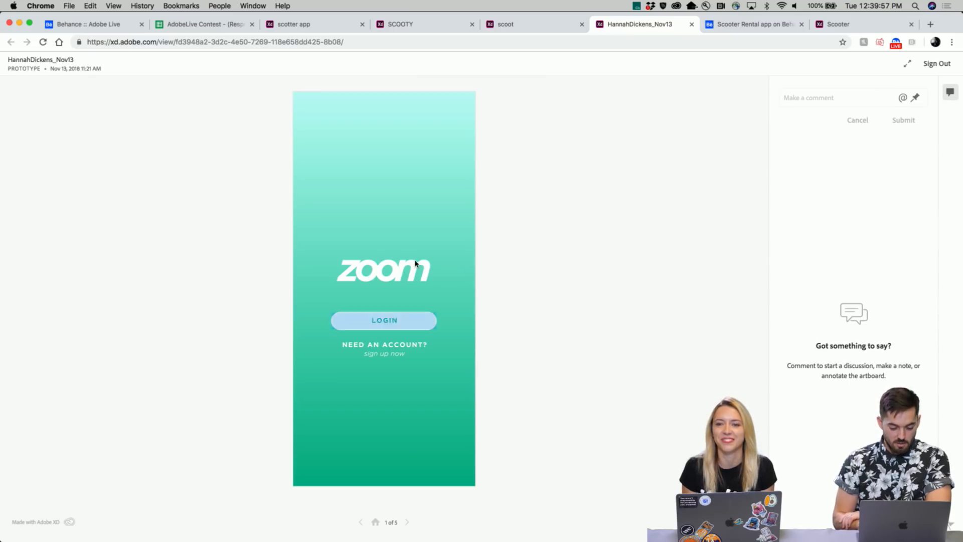
{"action": "left_click", "coordinate": [400, 323]}
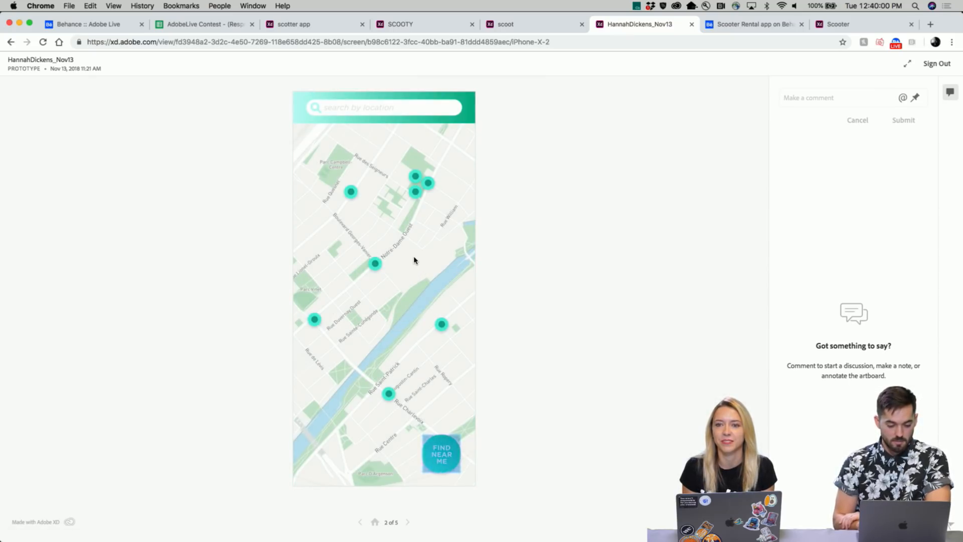
{"action": "left_click", "coordinate": [439, 455]}
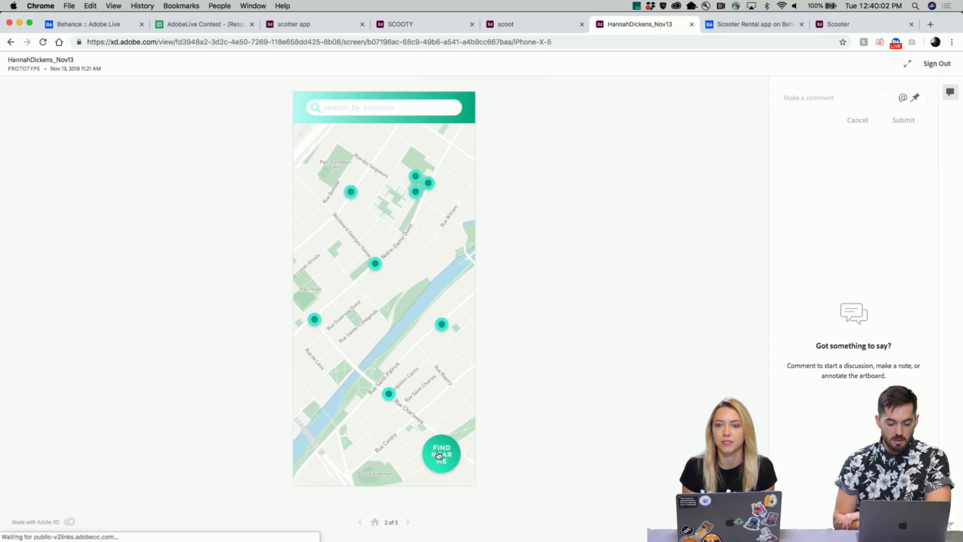
{"action": "left_click", "coordinate": [412, 349]}
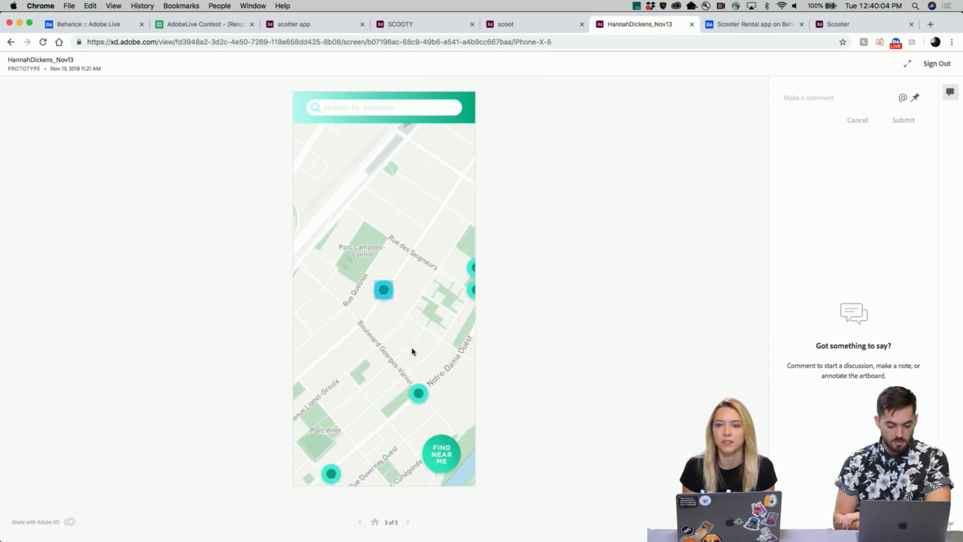
{"action": "left_click", "coordinate": [384, 297]}
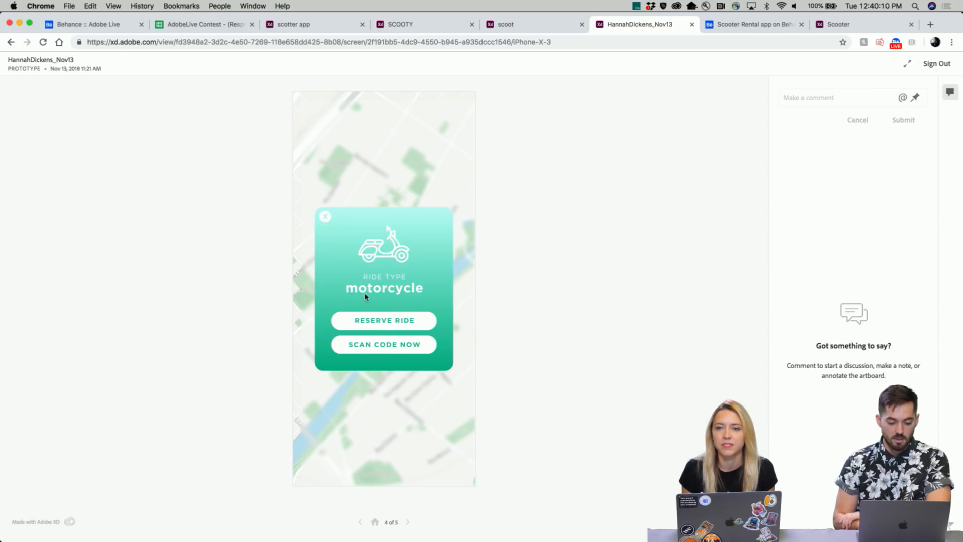
{"action": "left_click", "coordinate": [372, 323]}
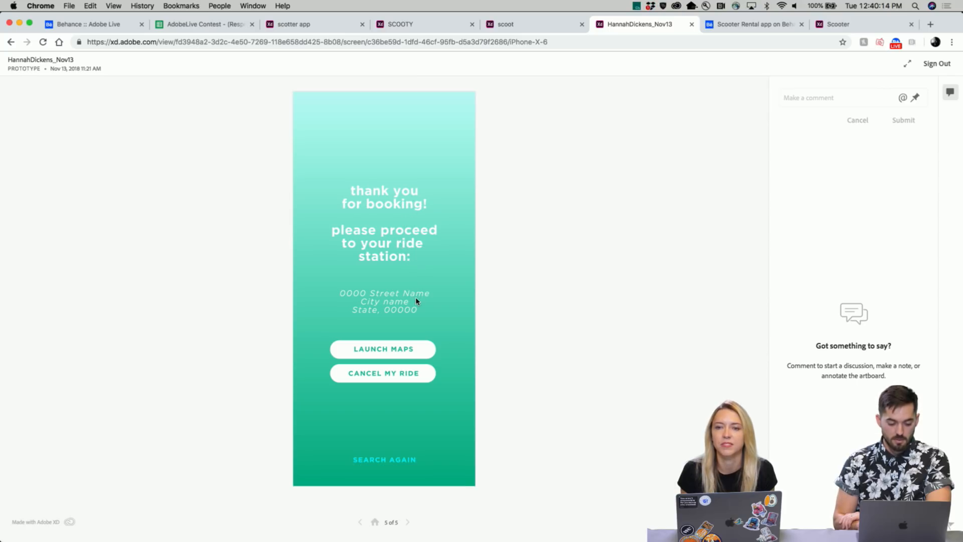
{"action": "left_click", "coordinate": [382, 460]}
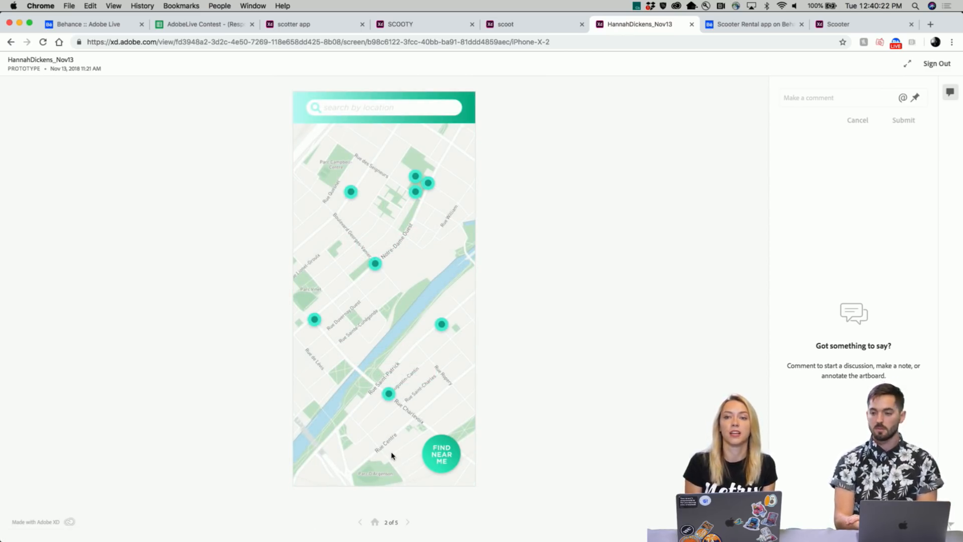
{"action": "left_click", "coordinate": [358, 523]}
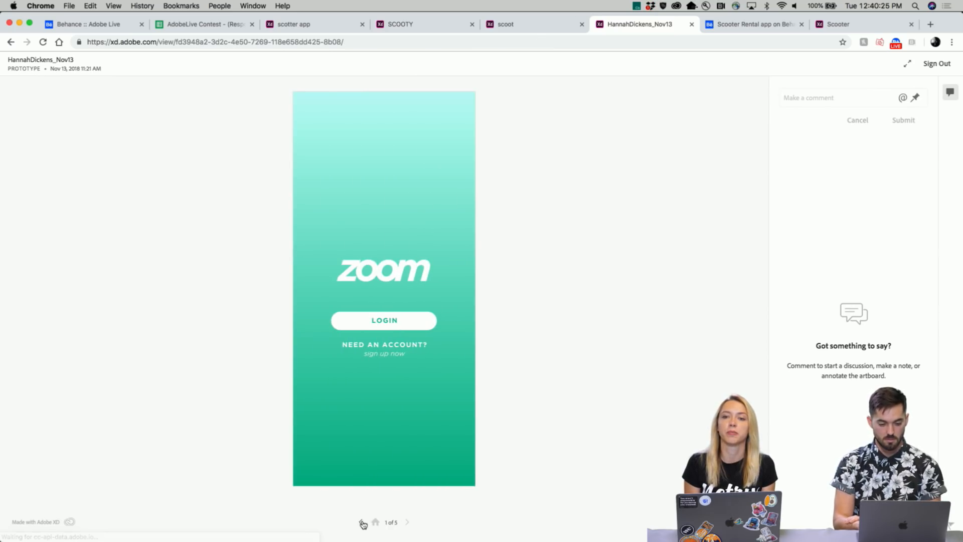
{"action": "left_click", "coordinate": [407, 522]}
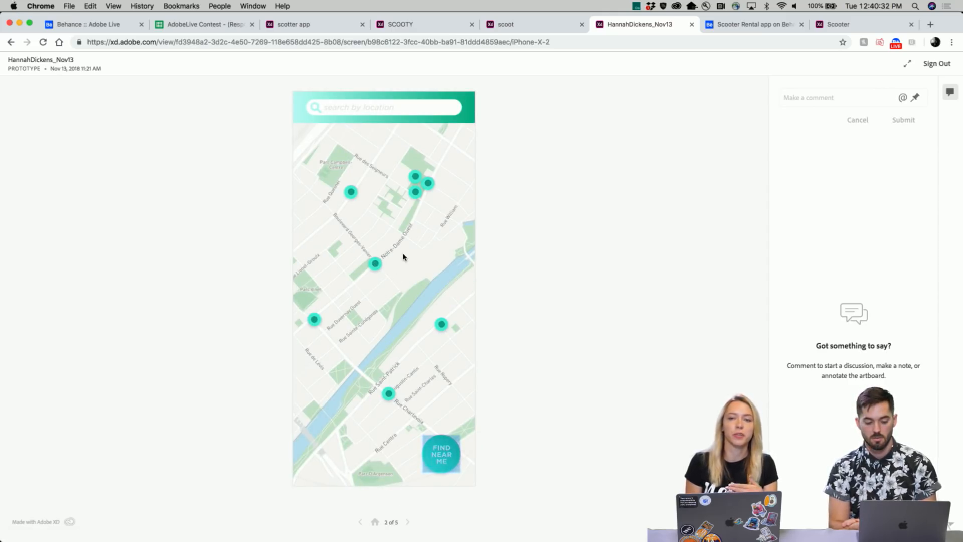
{"action": "left_click", "coordinate": [440, 462]}
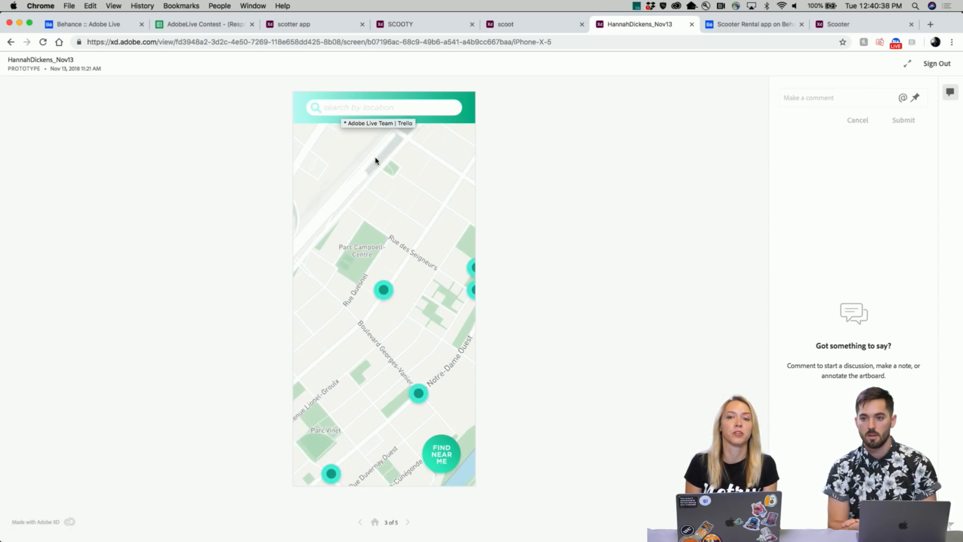
{"action": "left_click", "coordinate": [438, 427]}
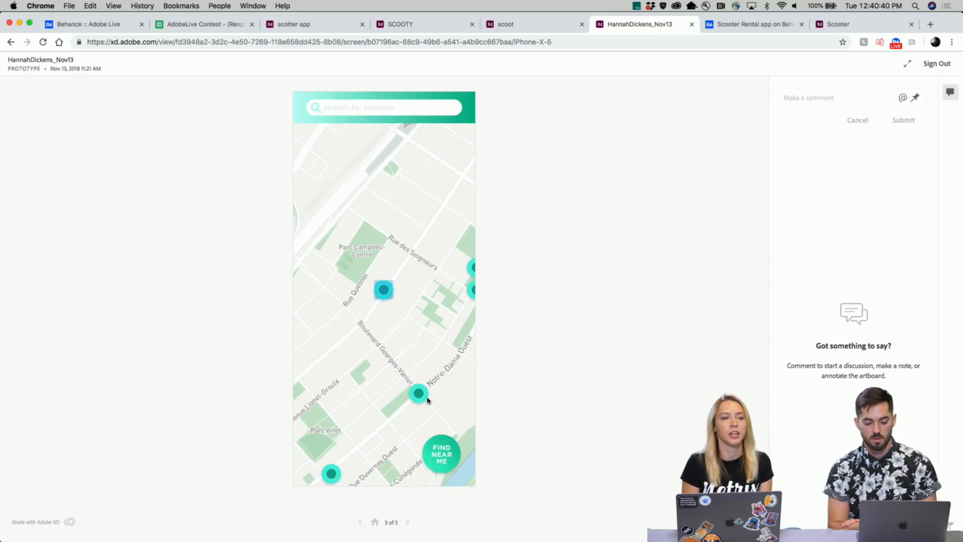
{"action": "left_click", "coordinate": [385, 298]}
{"action": "left_click", "coordinate": [417, 187]}
{"action": "left_click", "coordinate": [326, 218]}
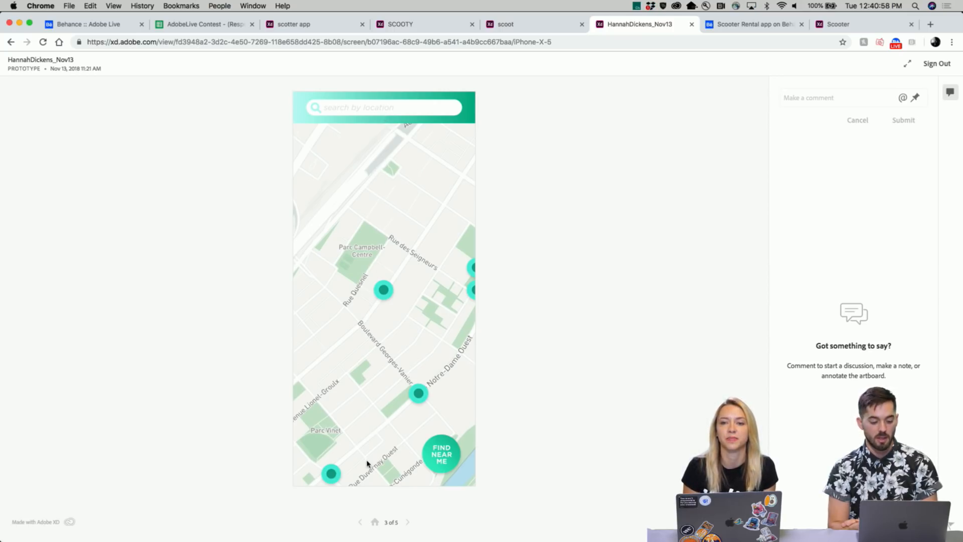
{"action": "left_click", "coordinate": [408, 522]}
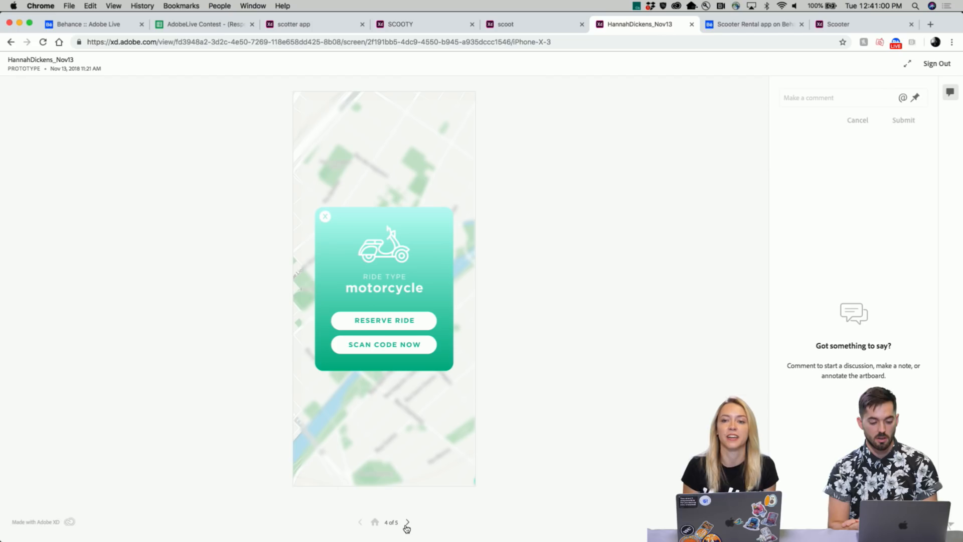
{"action": "left_click", "coordinate": [407, 522]}
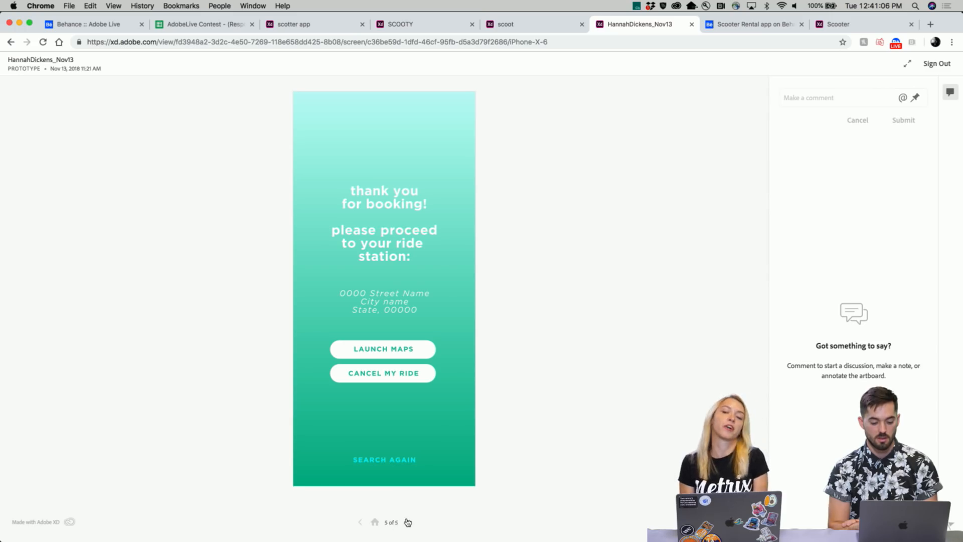
{"action": "left_click", "coordinate": [375, 522]}
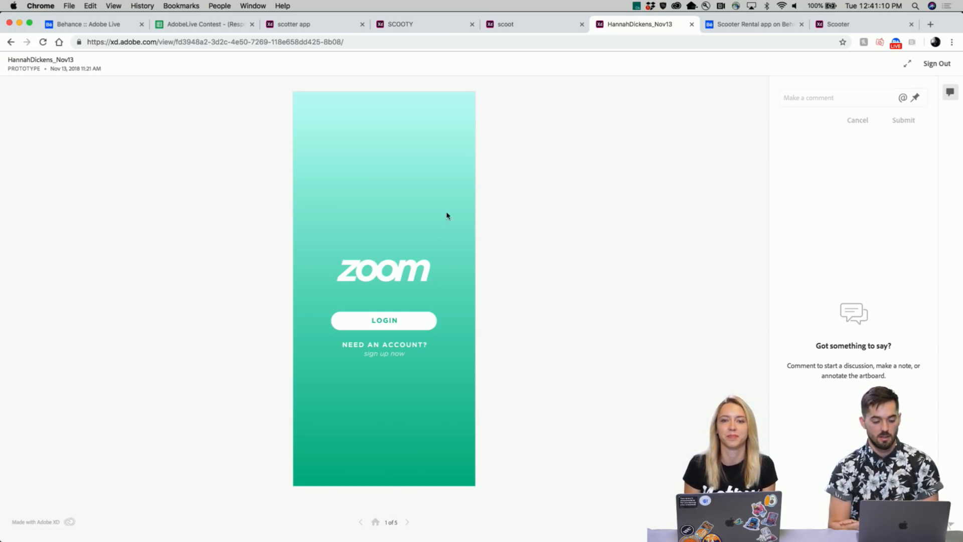
{"action": "left_click", "coordinate": [730, 29]}
- Scroll the Scooter Rental project page and open its map image full screen, zooming in
{"action": "scroll", "coordinate": [535, 298], "scroll_direction": "down", "scroll_amount": 1}
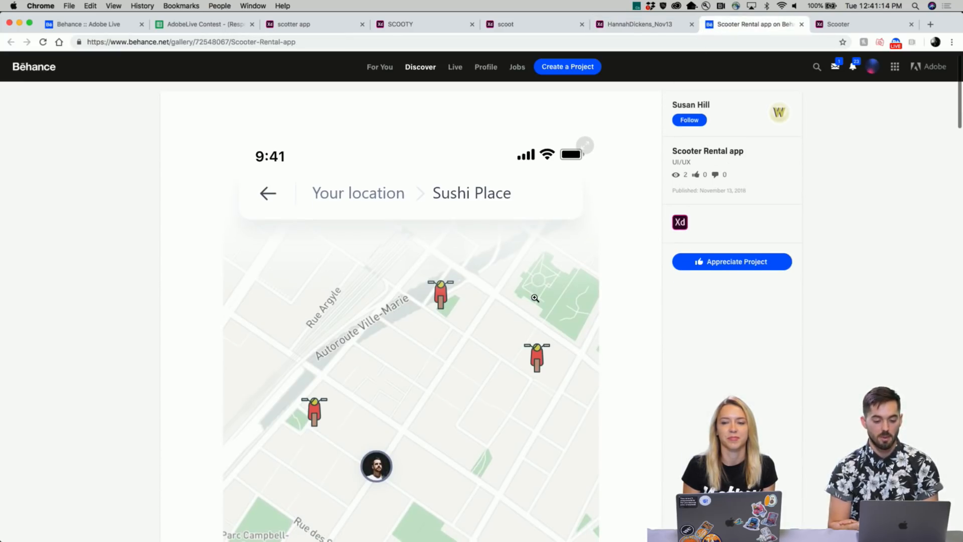
{"action": "scroll", "coordinate": [536, 298], "scroll_direction": "down", "scroll_amount": 4}
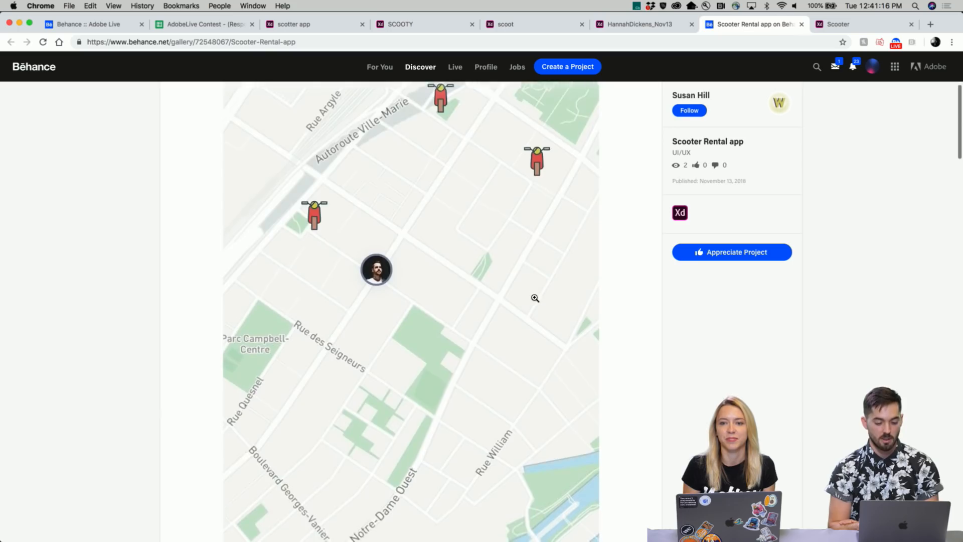
{"action": "scroll", "coordinate": [535, 298], "scroll_direction": "down", "scroll_amount": 4}
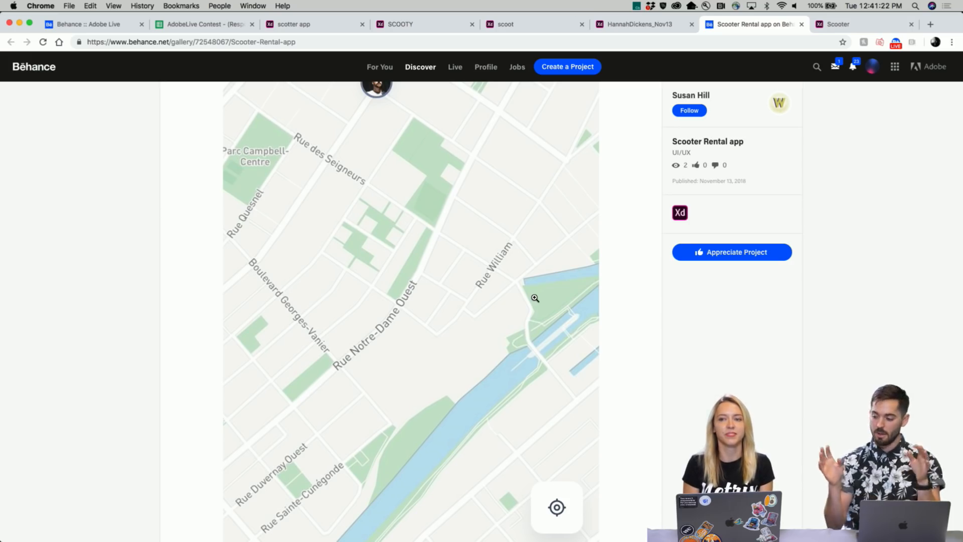
{"action": "scroll", "coordinate": [459, 316], "scroll_direction": "down", "scroll_amount": 8}
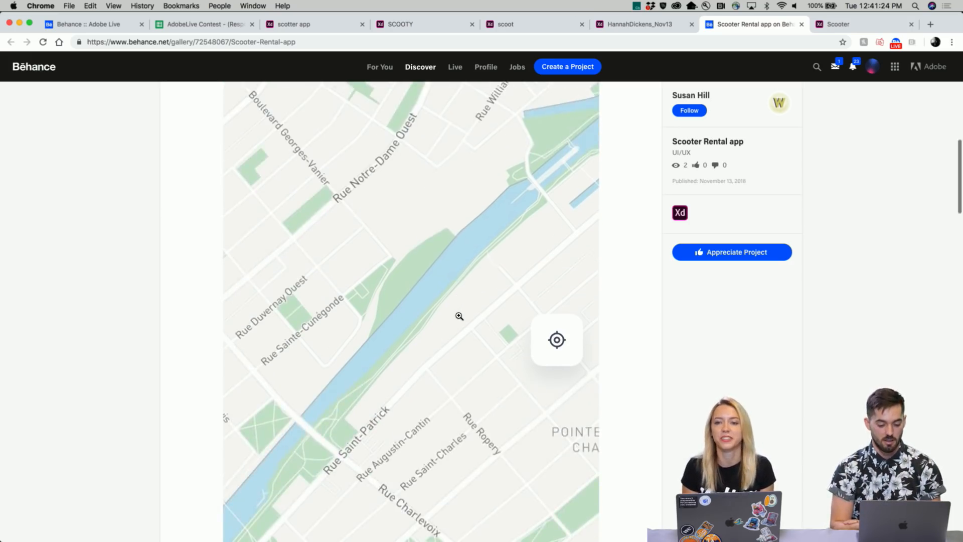
{"action": "scroll", "coordinate": [459, 316], "scroll_direction": "up", "scroll_amount": 8}
{"action": "scroll", "coordinate": [459, 316], "scroll_direction": "up", "scroll_amount": 8}
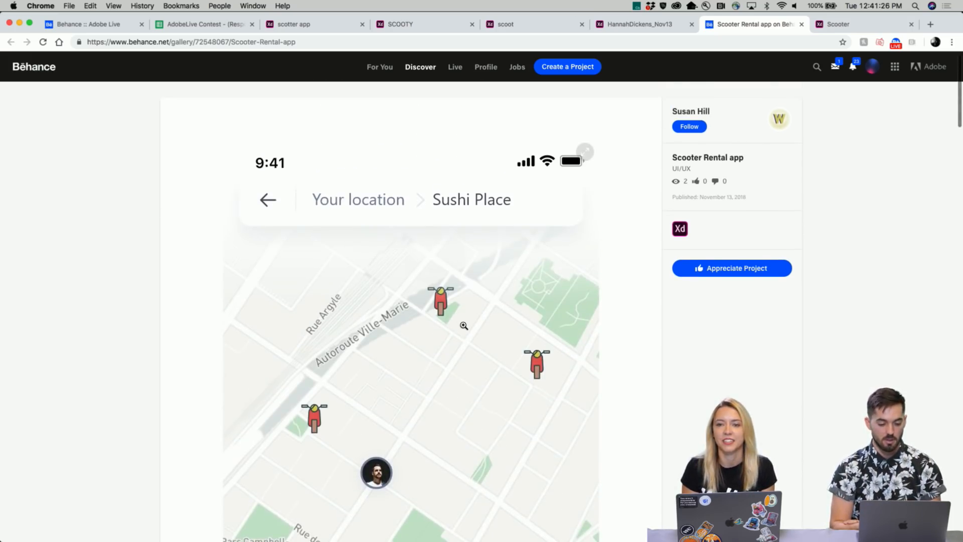
{"action": "left_click", "coordinate": [462, 294]}
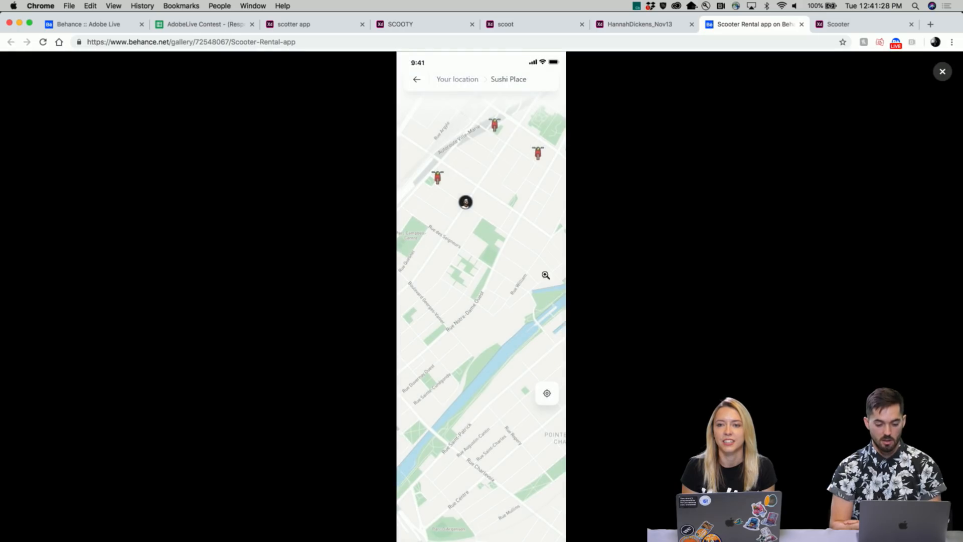
{"action": "left_click", "coordinate": [502, 319]}
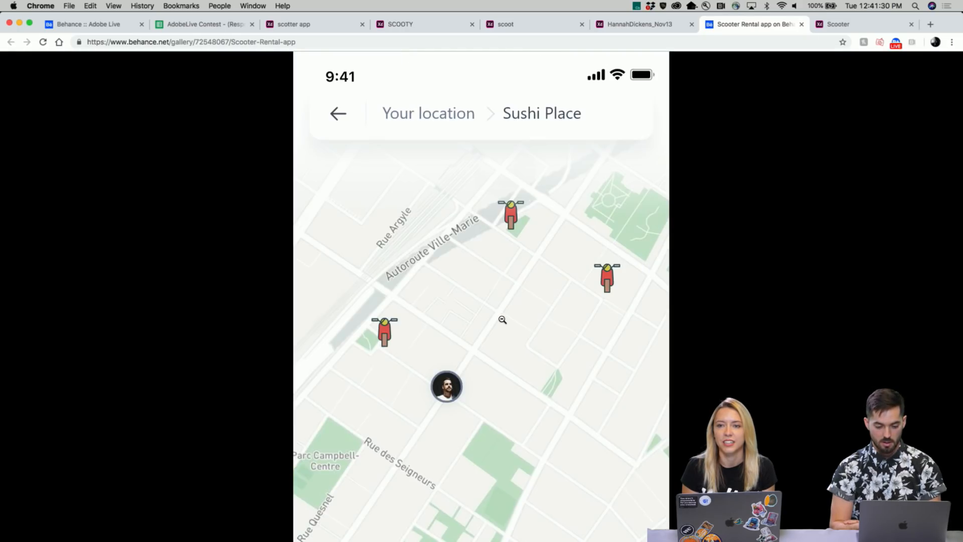
- Zoom the map out, browse to the next image and back, zoom again, and close the viewer
{"action": "left_click", "coordinate": [502, 319]}
{"action": "left_click", "coordinate": [936, 296]}
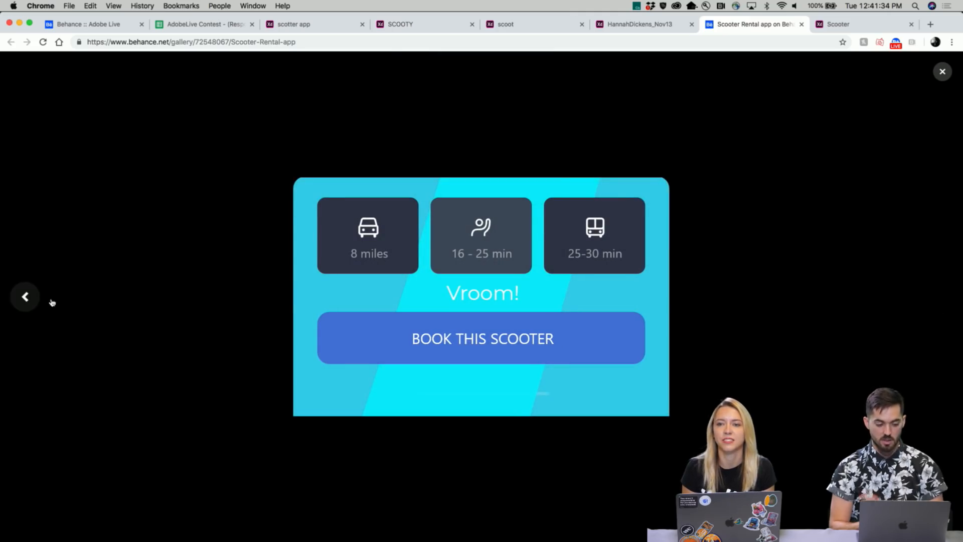
{"action": "left_click", "coordinate": [25, 296]}
{"action": "left_click", "coordinate": [452, 397]}
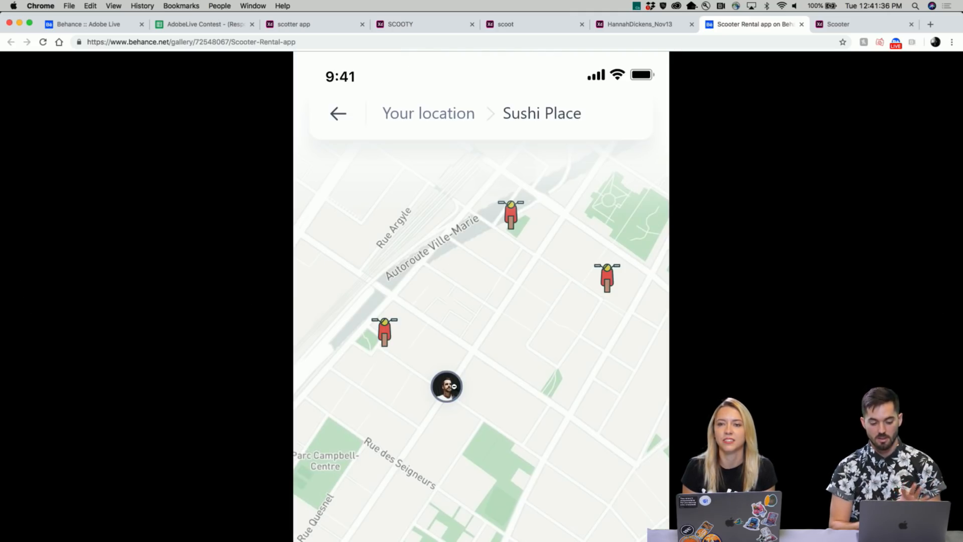
{"action": "left_click", "coordinate": [459, 371]}
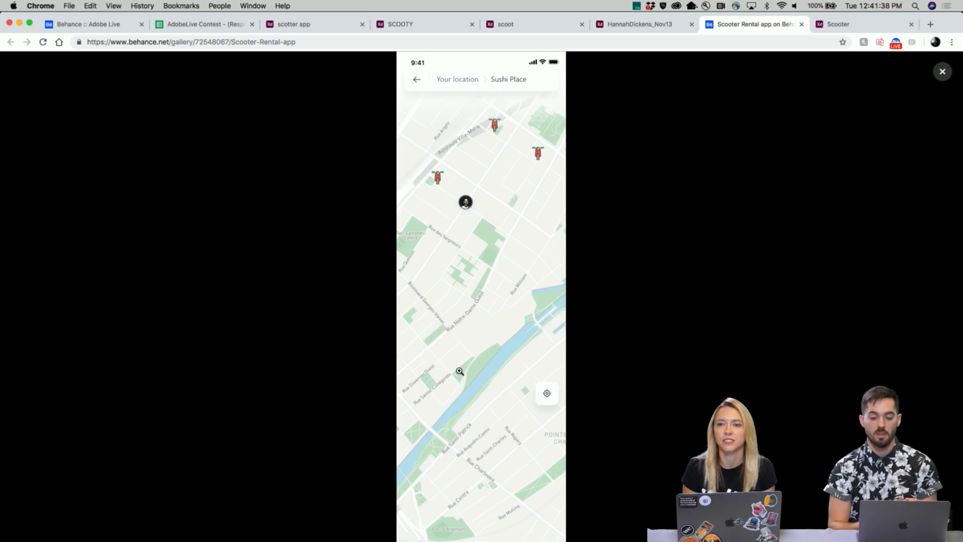
{"action": "left_click", "coordinate": [942, 71]}
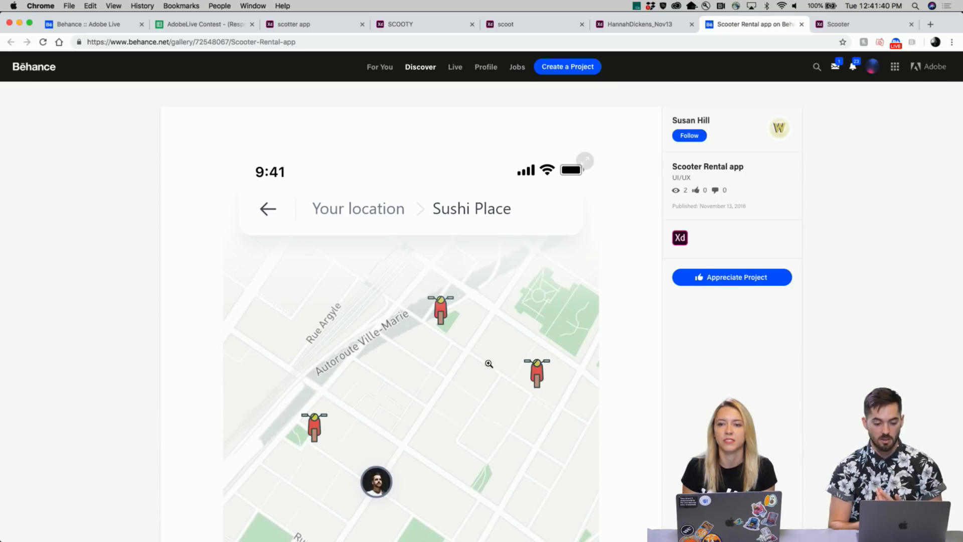
- Reopen the map image full screen, enlarge it to full size, scroll through it, and shrink it back
{"action": "scroll", "coordinate": [477, 364], "scroll_direction": "down", "scroll_amount": 2}
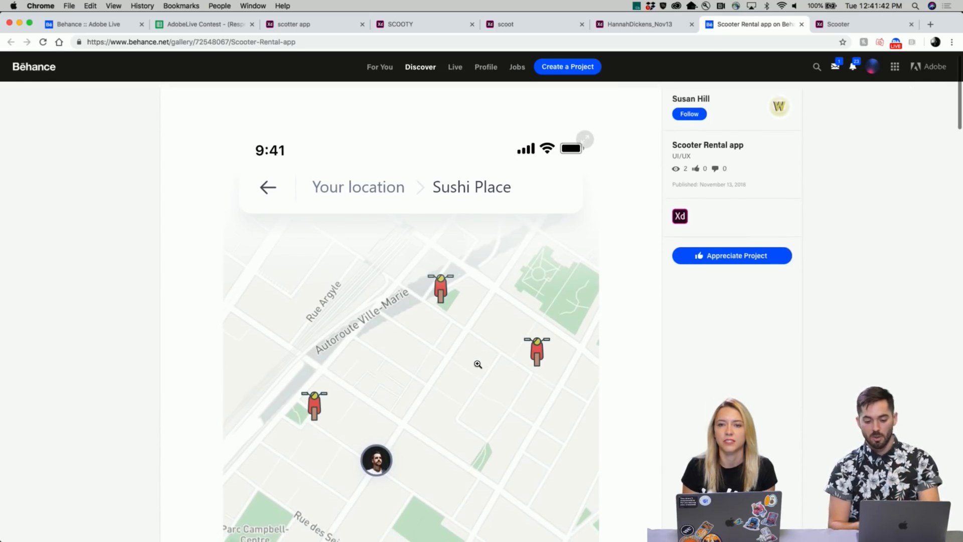
{"action": "scroll", "coordinate": [477, 364], "scroll_direction": "up", "scroll_amount": 1}
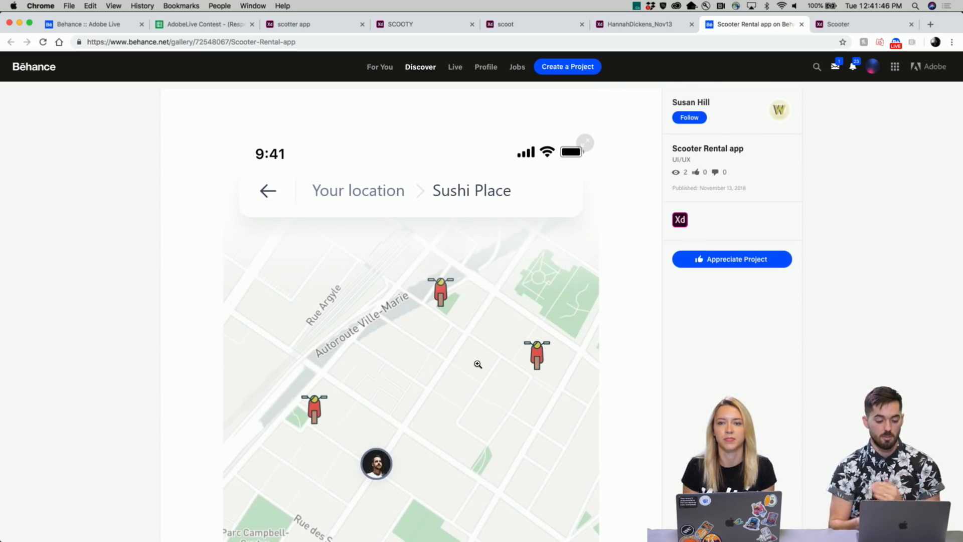
{"action": "left_click", "coordinate": [477, 364]}
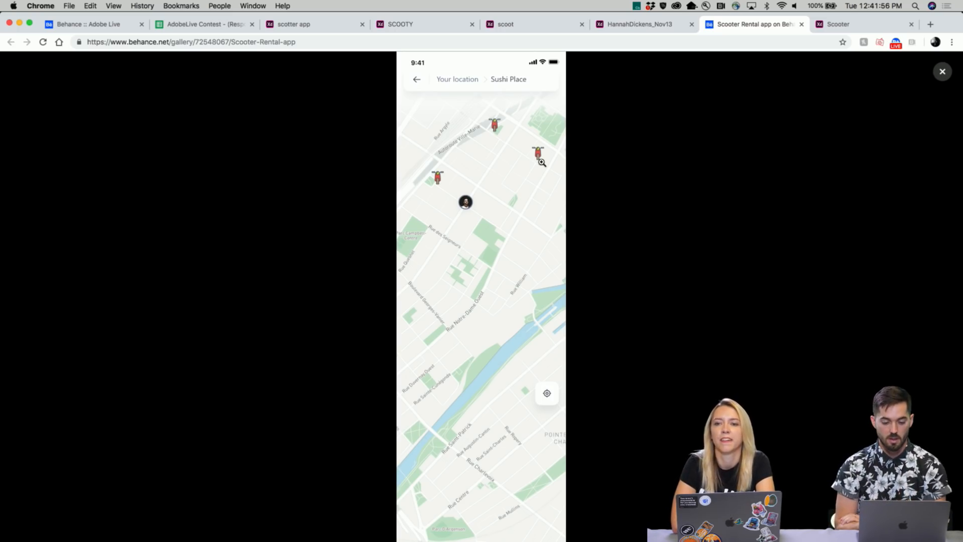
{"action": "left_click", "coordinate": [506, 287]}
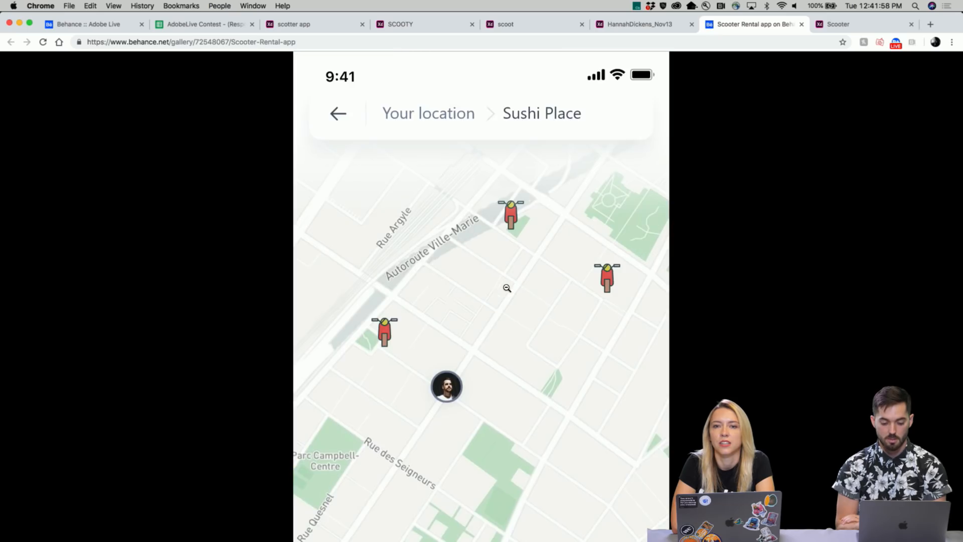
{"action": "scroll", "coordinate": [507, 301], "scroll_direction": "down", "scroll_amount": 5}
{"action": "scroll", "coordinate": [506, 315], "scroll_direction": "down", "scroll_amount": 5}
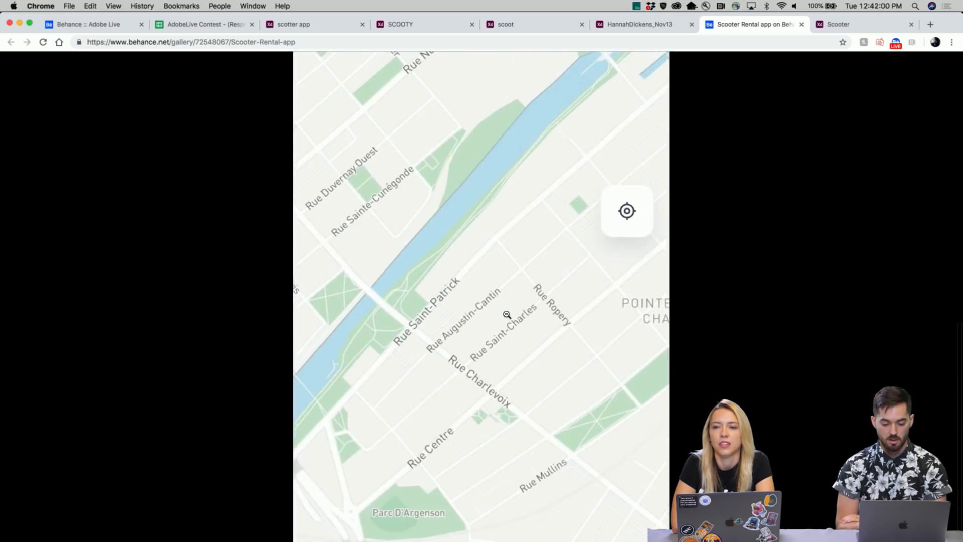
{"action": "scroll", "coordinate": [506, 314], "scroll_direction": "up", "scroll_amount": 12}
{"action": "scroll", "coordinate": [507, 315], "scroll_direction": "down", "scroll_amount": 3}
{"action": "scroll", "coordinate": [507, 314], "scroll_direction": "up", "scroll_amount": 3}
{"action": "left_click", "coordinate": [506, 314]}
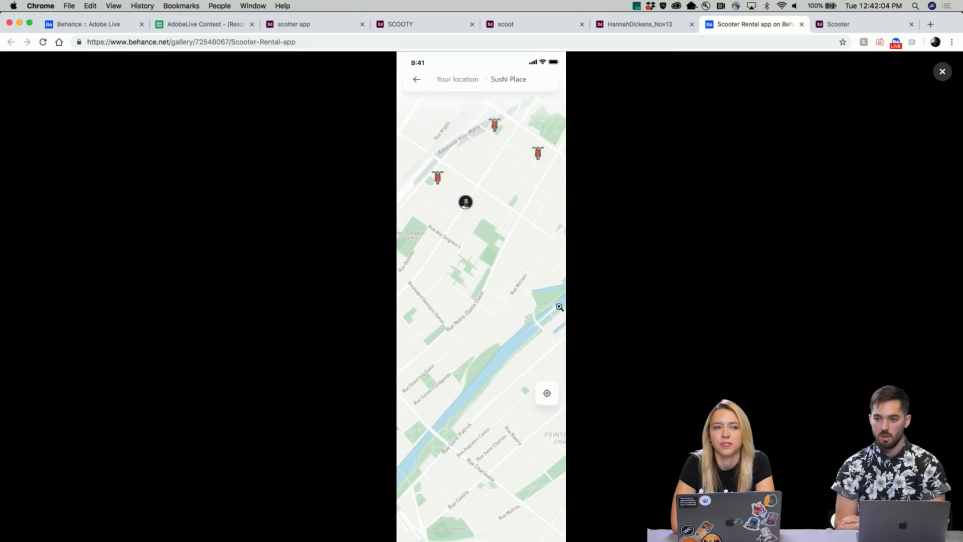
- Flip to the next project image and back to the map, then close the viewer
{"action": "left_click", "coordinate": [934, 296]}
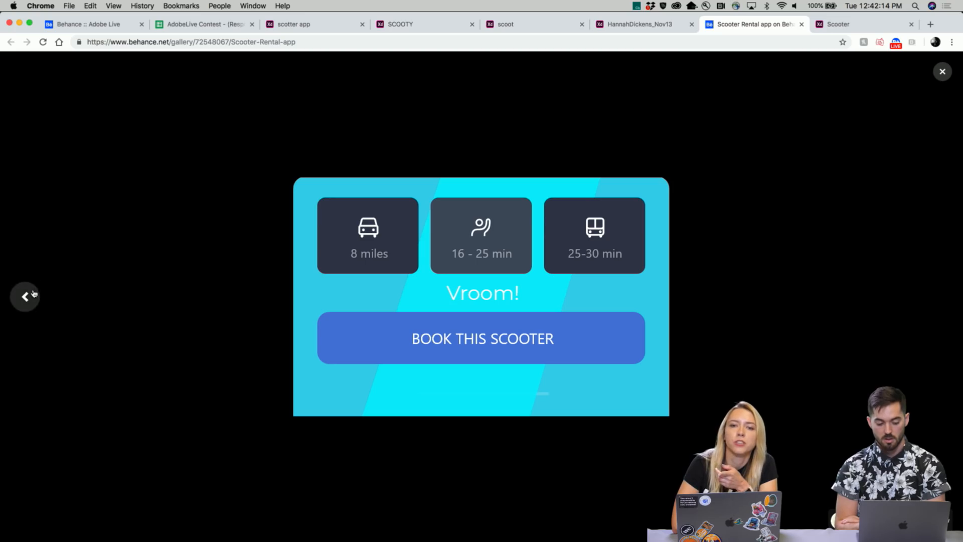
{"action": "left_click", "coordinate": [26, 296]}
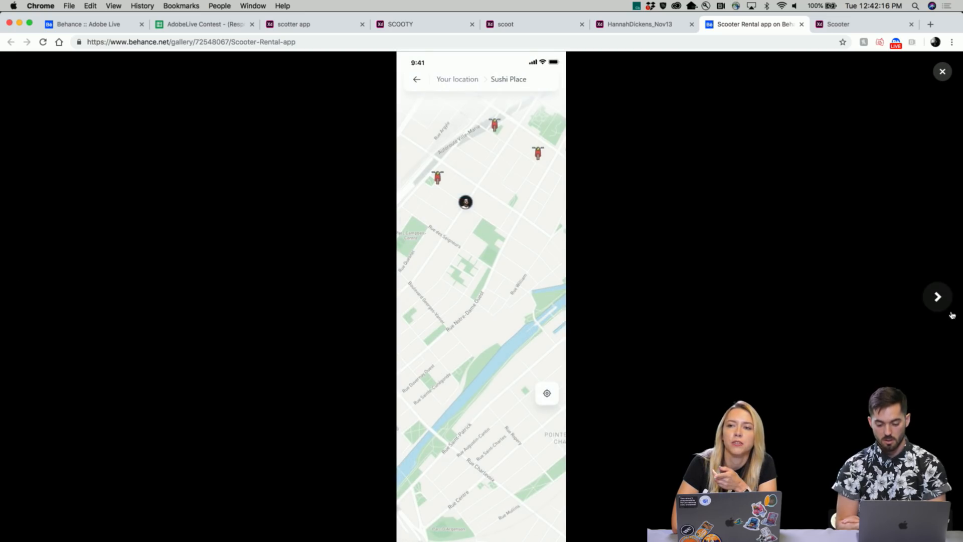
{"action": "left_click", "coordinate": [942, 71]}
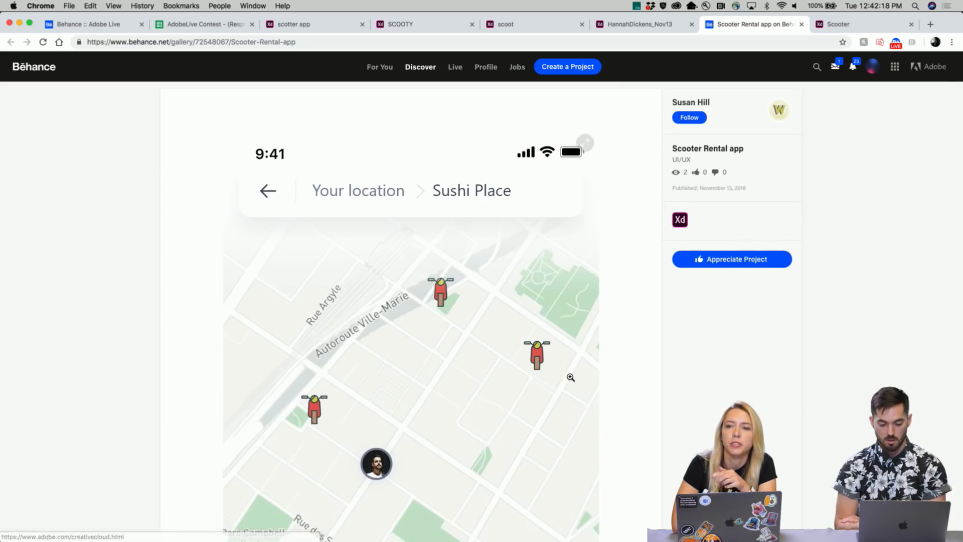
- Scroll down to the embedded Scooter Rental prototype recording and play it
{"action": "scroll", "coordinate": [571, 377], "scroll_direction": "down", "scroll_amount": 7}
{"action": "scroll", "coordinate": [570, 377], "scroll_direction": "down", "scroll_amount": 10}
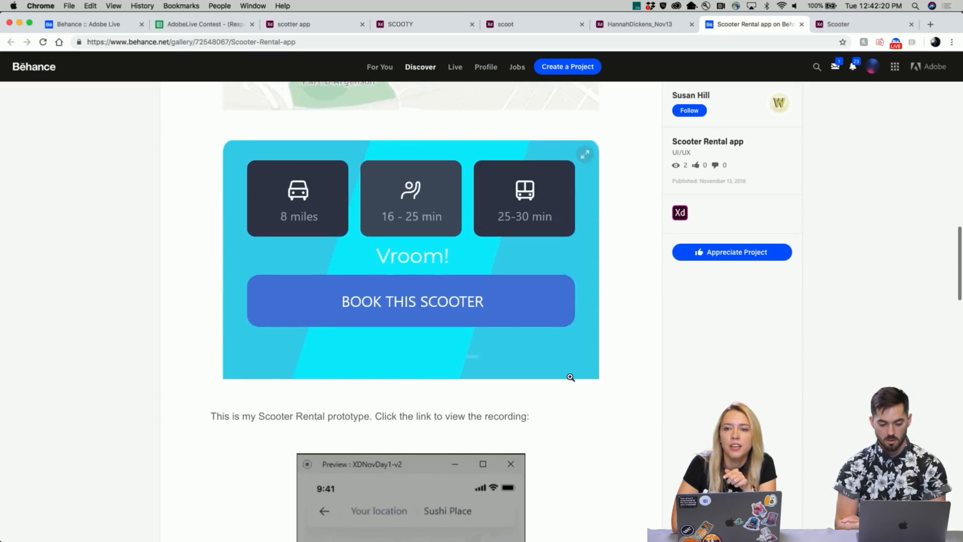
{"action": "scroll", "coordinate": [571, 377], "scroll_direction": "down", "scroll_amount": 10}
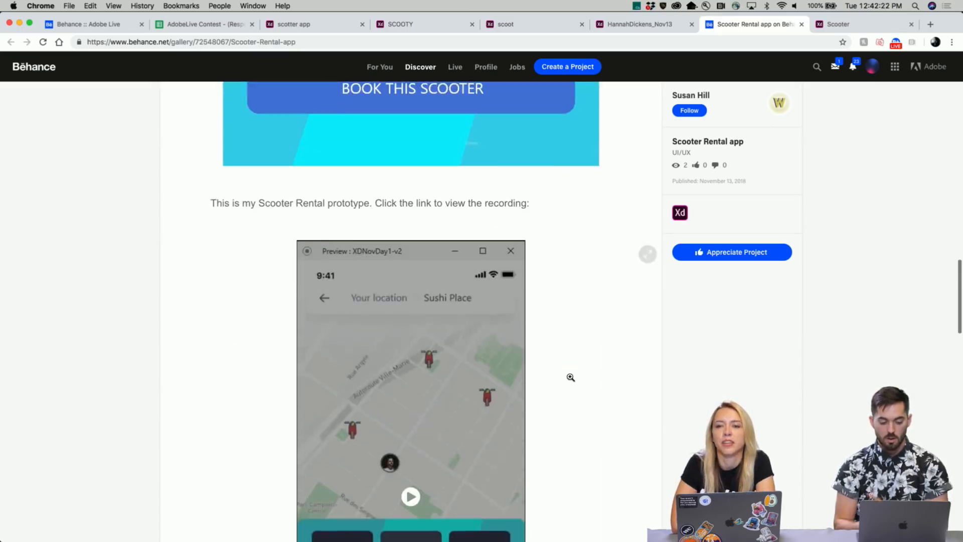
{"action": "scroll", "coordinate": [571, 376], "scroll_direction": "down", "scroll_amount": 2}
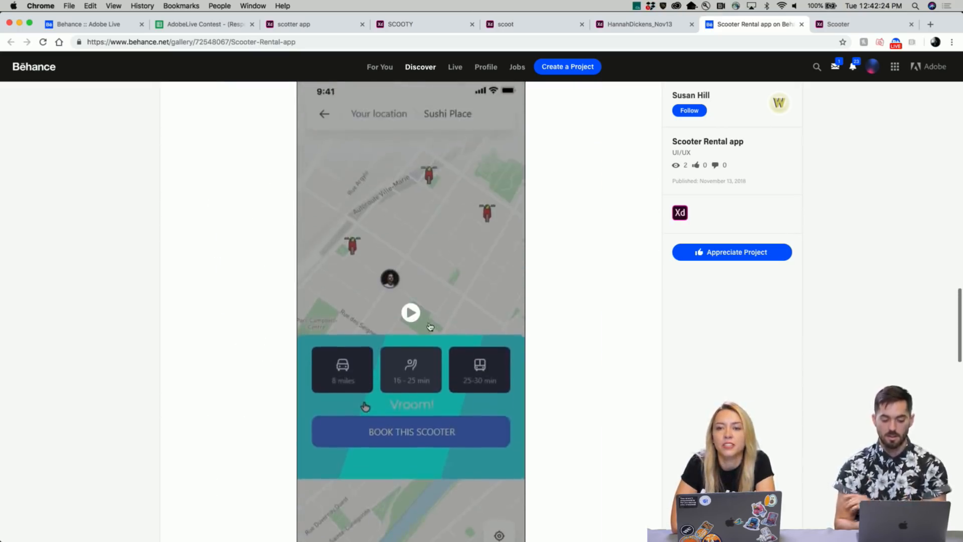
{"action": "left_click", "coordinate": [411, 313]}
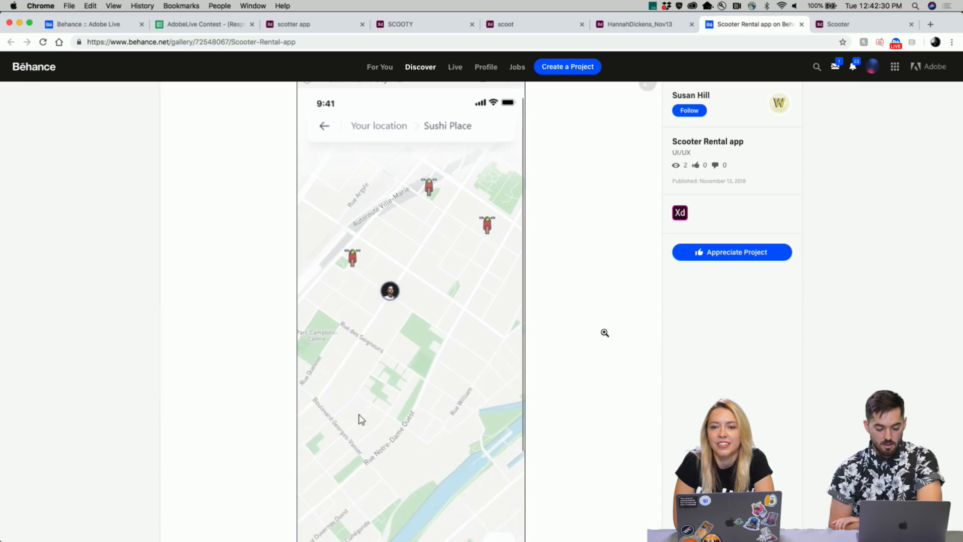
{"action": "scroll", "coordinate": [351, 265], "scroll_direction": "down", "scroll_amount": 2}
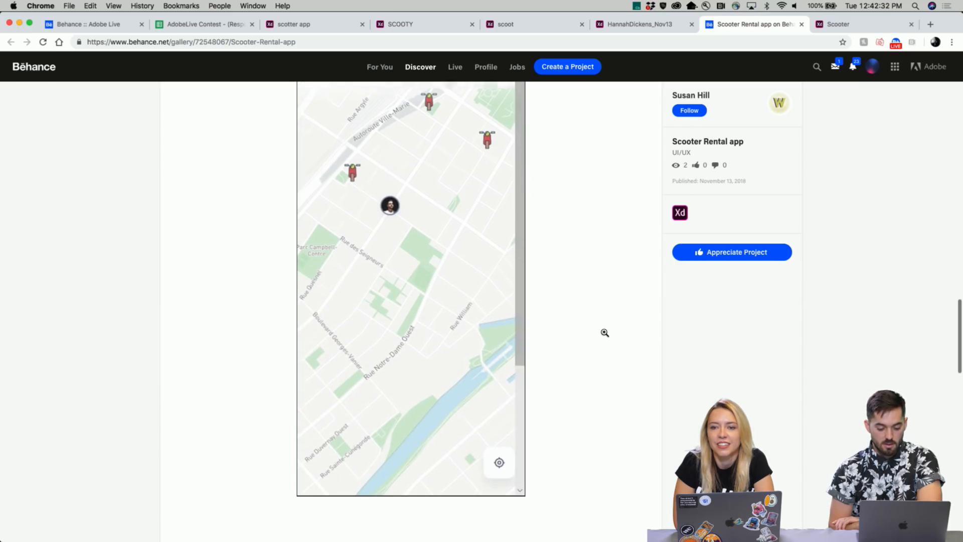
{"action": "scroll", "coordinate": [499, 356], "scroll_direction": "down", "scroll_amount": 5}
{"action": "scroll", "coordinate": [496, 350], "scroll_direction": "up", "scroll_amount": 5}
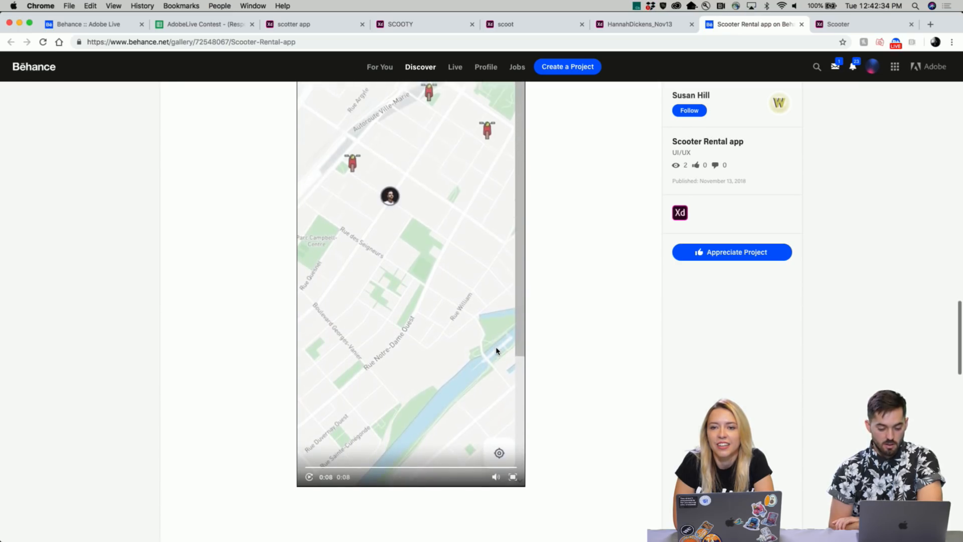
{"action": "scroll", "coordinate": [496, 350], "scroll_direction": "down", "scroll_amount": 2}
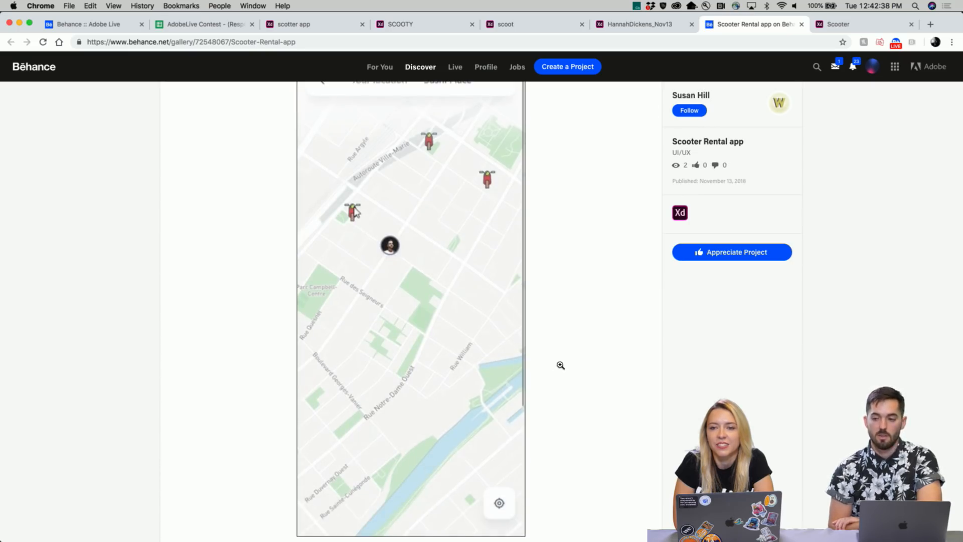
{"action": "scroll", "coordinate": [561, 365], "scroll_direction": "up", "scroll_amount": 1}
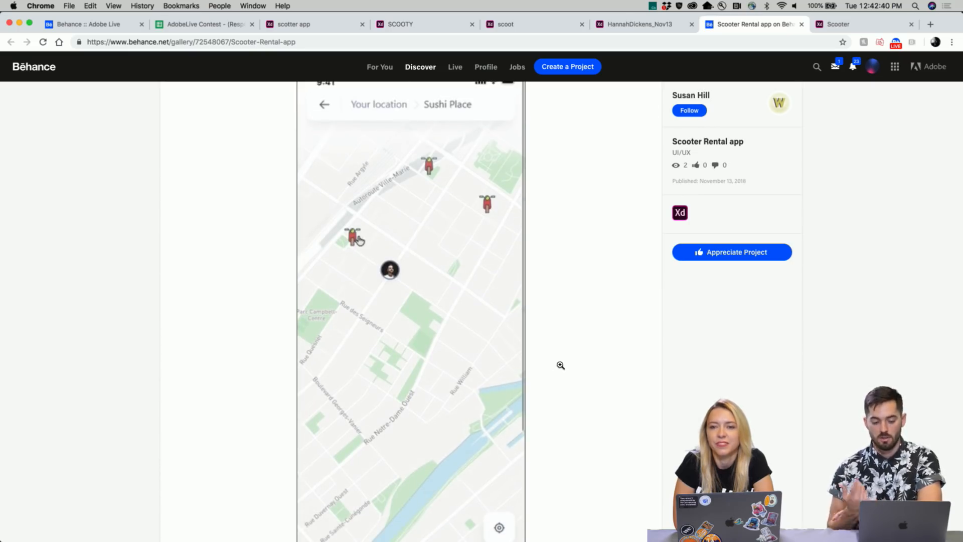
{"action": "scroll", "coordinate": [560, 364], "scroll_direction": "up", "scroll_amount": 1}
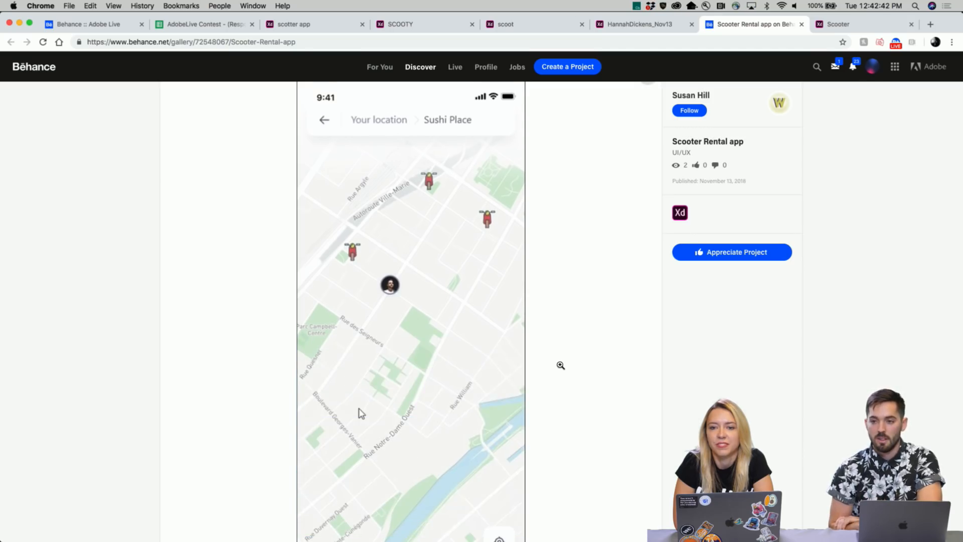
{"action": "scroll", "coordinate": [561, 365], "scroll_direction": "up", "scroll_amount": 1}
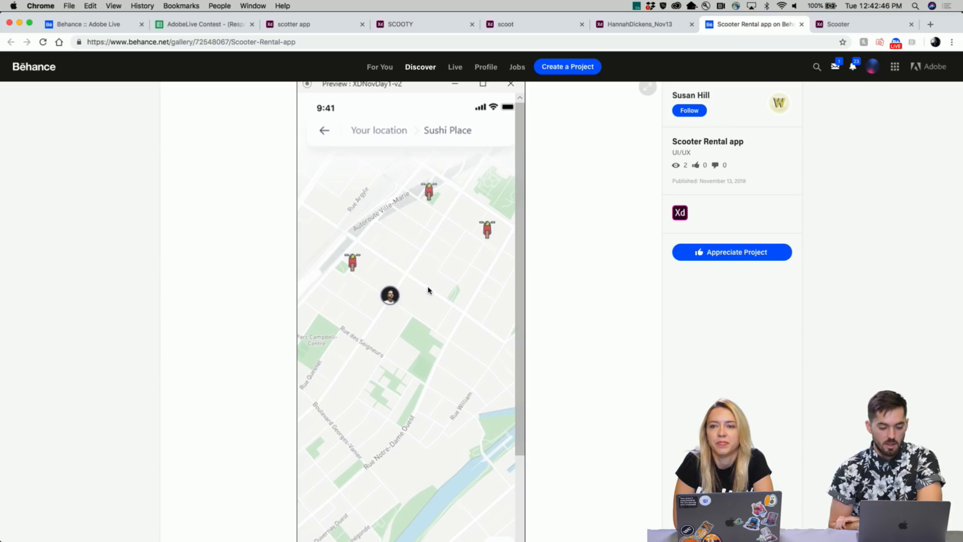
{"action": "scroll", "coordinate": [561, 365], "scroll_direction": "up", "scroll_amount": 1}
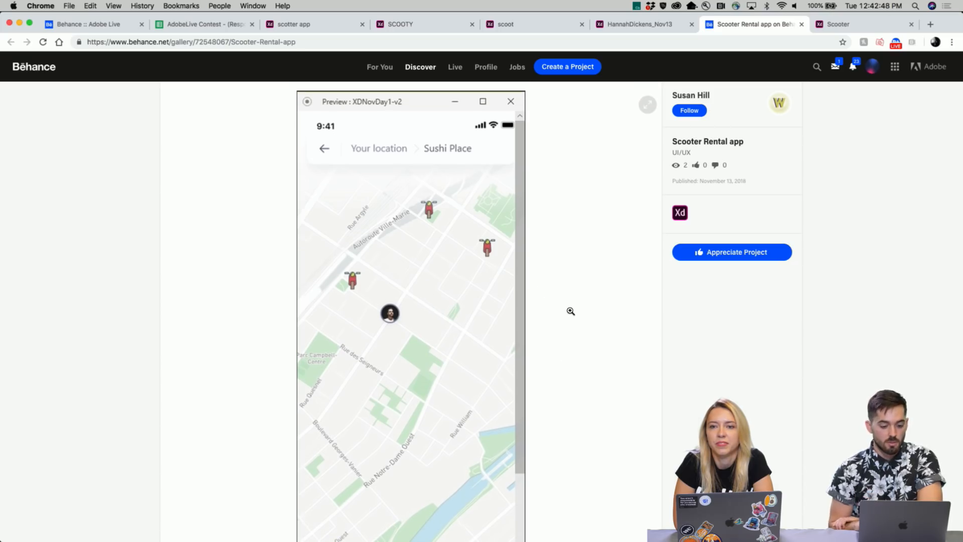
{"action": "scroll", "coordinate": [494, 326], "scroll_direction": "down", "scroll_amount": 5}
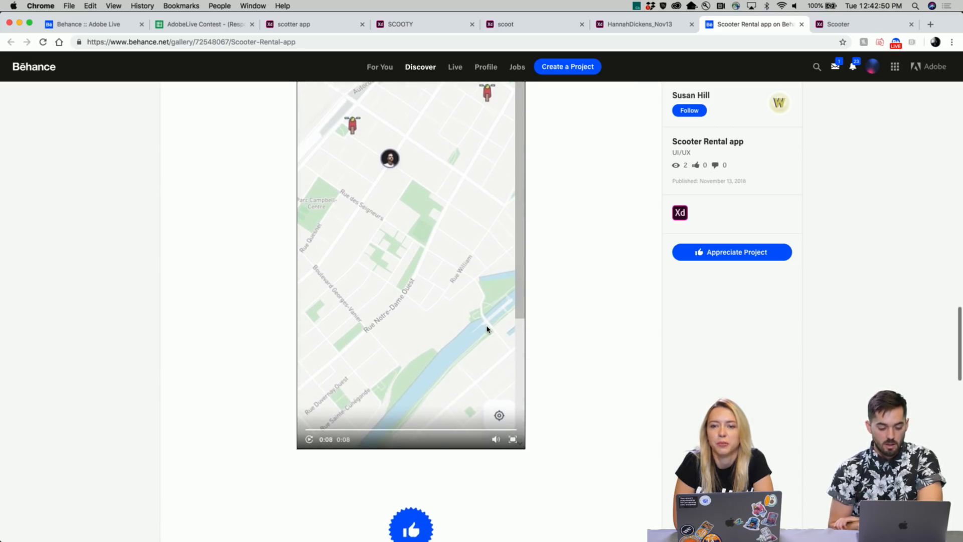
- Replay the prototype recording from the start
{"action": "left_click", "coordinate": [308, 439]}
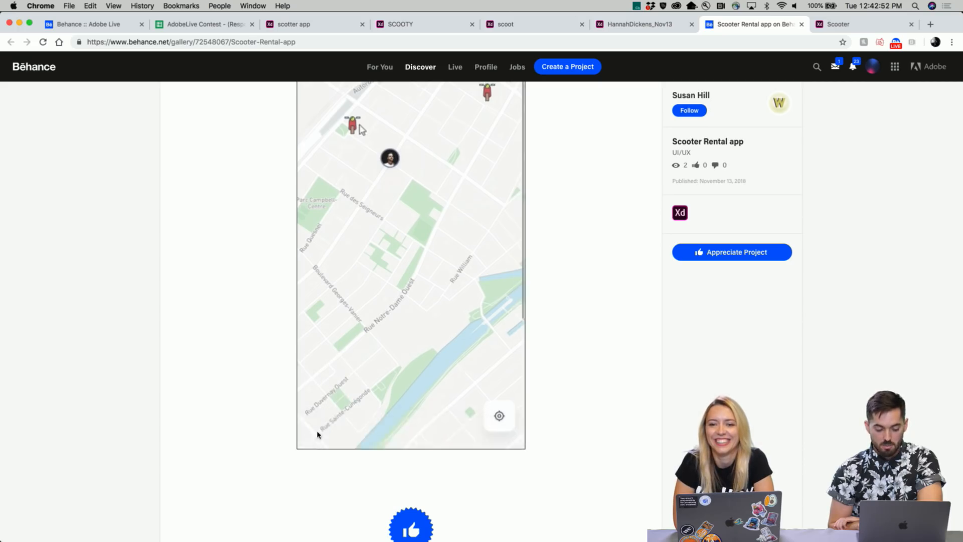
{"action": "scroll", "coordinate": [448, 303], "scroll_direction": "up", "scroll_amount": 1}
{"action": "scroll", "coordinate": [448, 303], "scroll_direction": "up", "scroll_amount": 4}
{"action": "scroll", "coordinate": [448, 303], "scroll_direction": "down", "scroll_amount": 1}
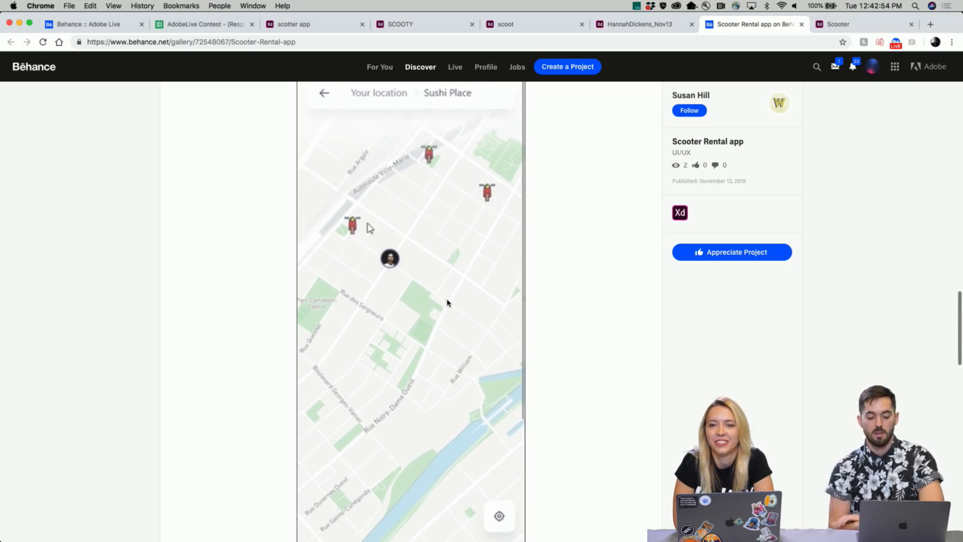
{"action": "scroll", "coordinate": [448, 303], "scroll_direction": "up", "scroll_amount": 2}
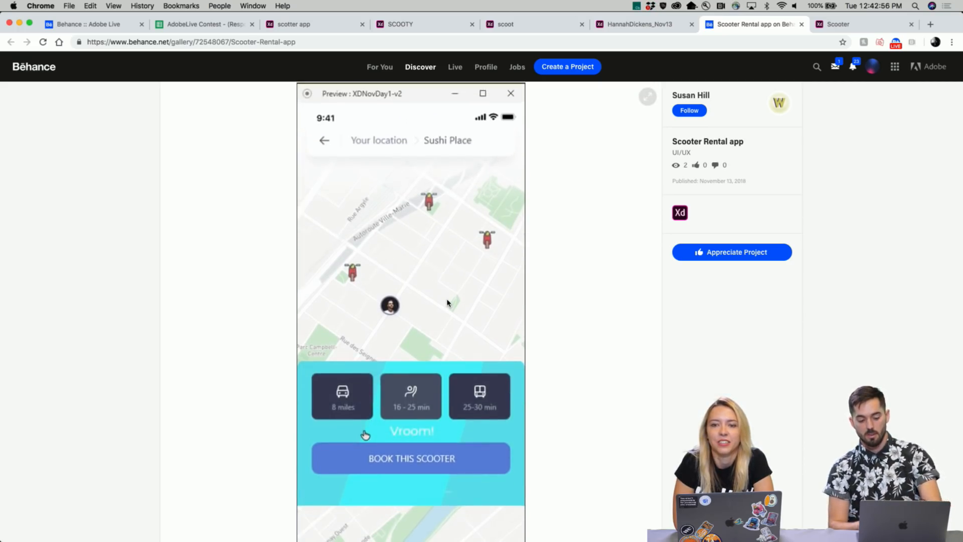
{"action": "scroll", "coordinate": [444, 321], "scroll_direction": "down", "scroll_amount": 3}
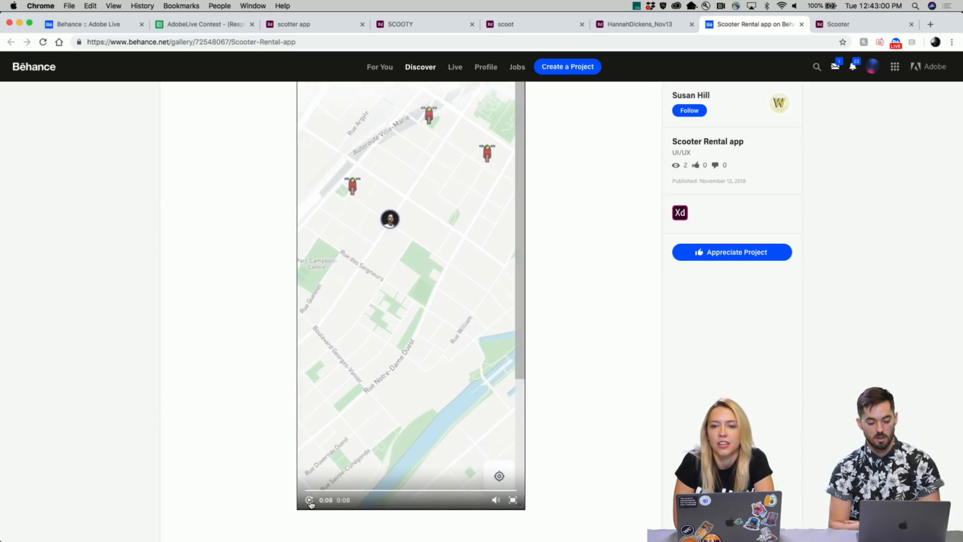
- Restart the finished recording and watch it through the map screen and Vroom! booking panel
{"action": "left_click", "coordinate": [309, 501]}
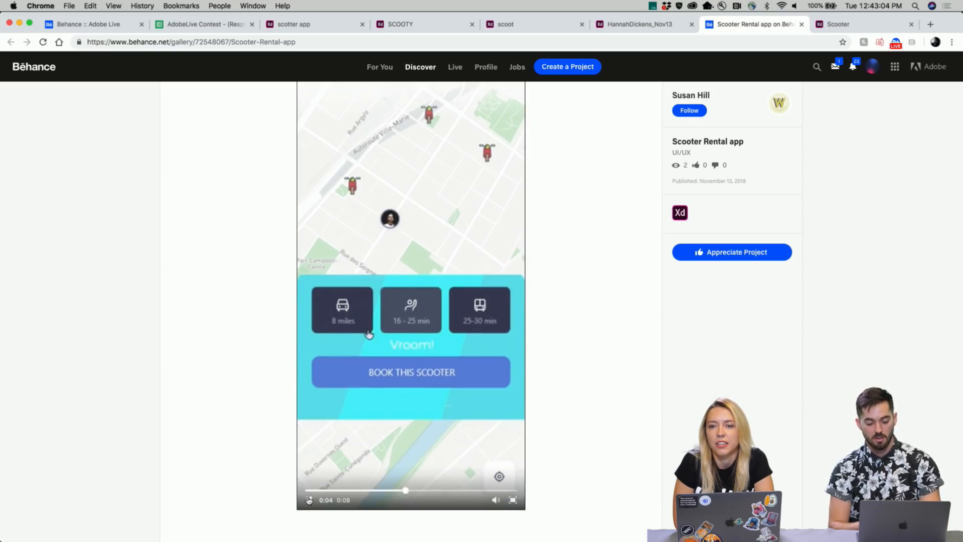
{"action": "scroll", "coordinate": [365, 479], "scroll_direction": "up", "scroll_amount": 3}
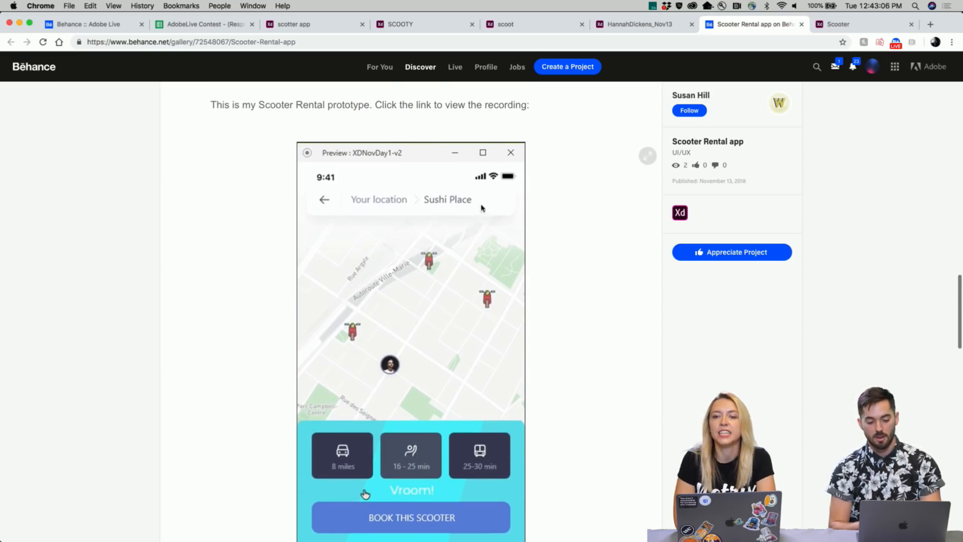
{"action": "scroll", "coordinate": [397, 277], "scroll_direction": "down", "scroll_amount": 3}
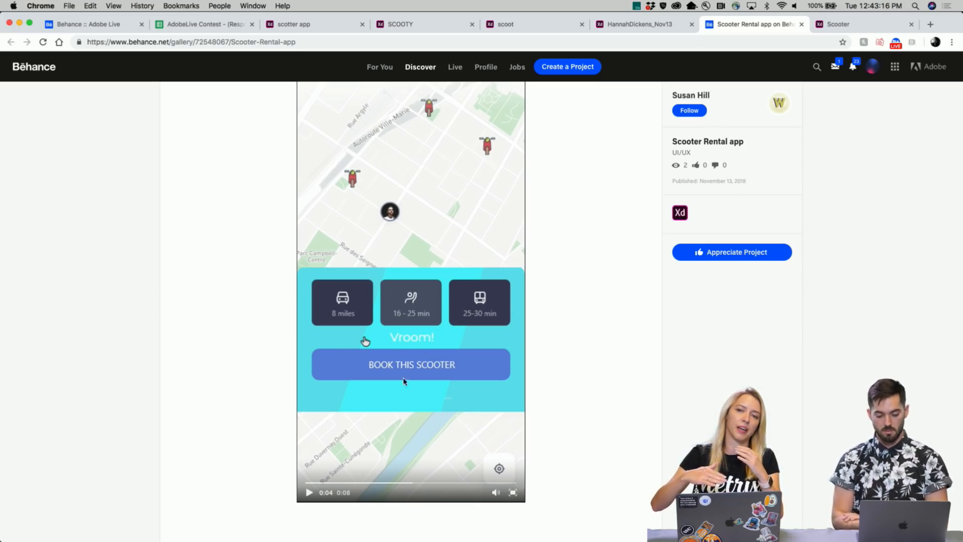
{"action": "scroll", "coordinate": [417, 371], "scroll_direction": "down", "scroll_amount": 1}
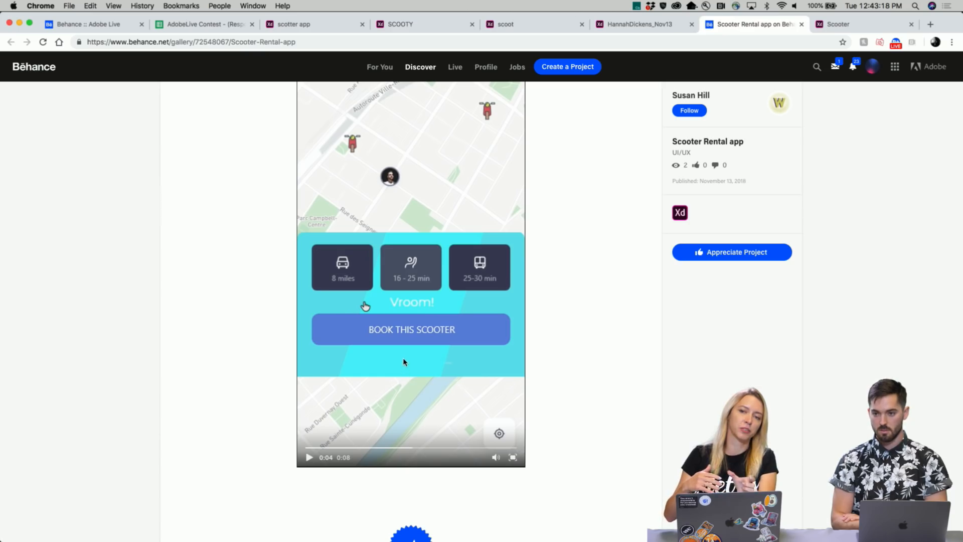
{"action": "scroll", "coordinate": [405, 349], "scroll_direction": "up", "scroll_amount": 5}
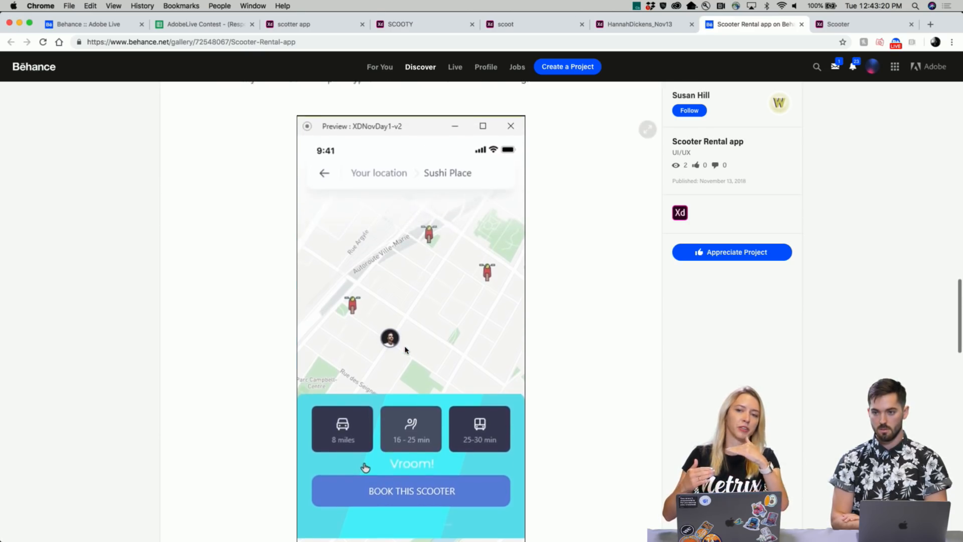
{"action": "scroll", "coordinate": [405, 350], "scroll_direction": "down", "scroll_amount": 2}
{"action": "scroll", "coordinate": [406, 349], "scroll_direction": "down", "scroll_amount": 1}
{"action": "scroll", "coordinate": [405, 350], "scroll_direction": "up", "scroll_amount": 3}
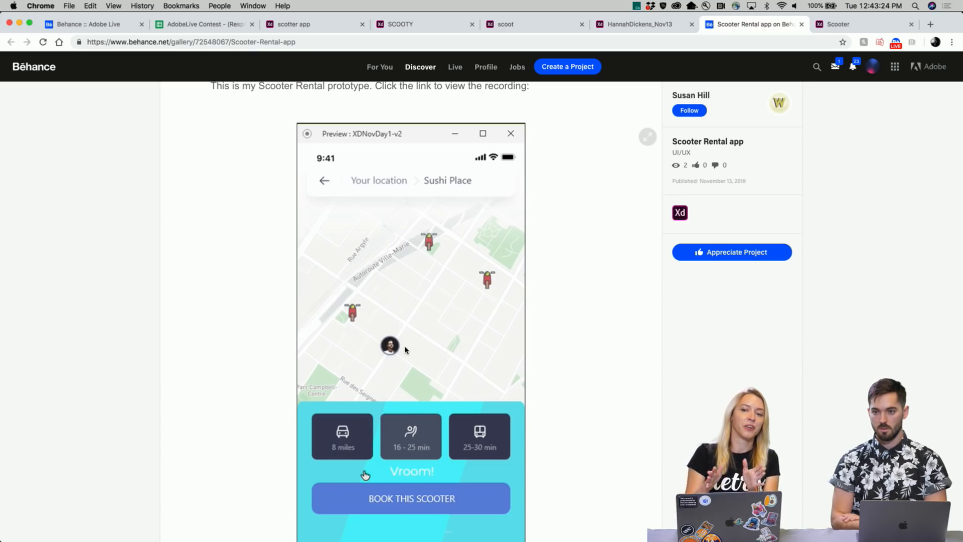
{"action": "scroll", "coordinate": [405, 349], "scroll_direction": "down", "scroll_amount": 1}
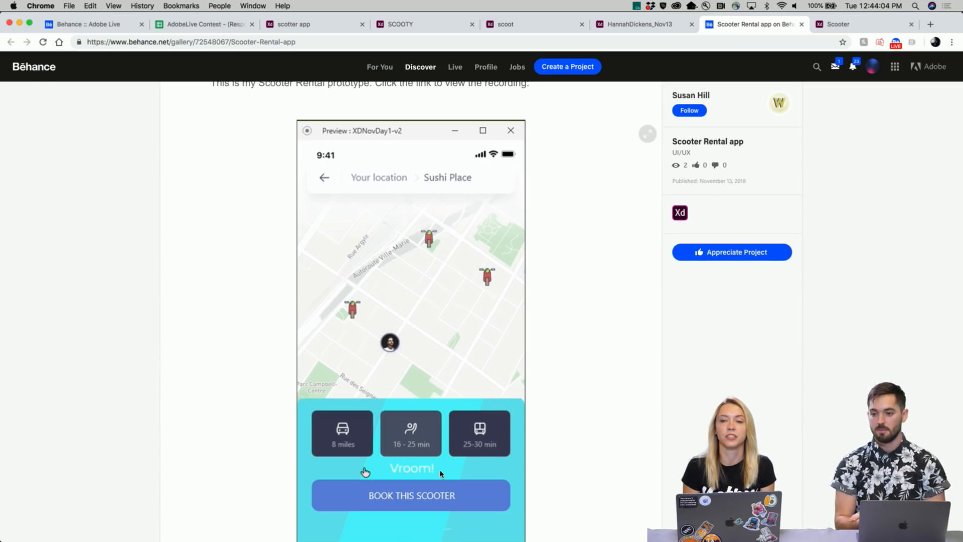
- Resume the prototype recording, then scroll up to the Vroom! BOOK THIS SCOOTER card
{"action": "scroll", "coordinate": [441, 474], "scroll_direction": "down", "scroll_amount": 2}
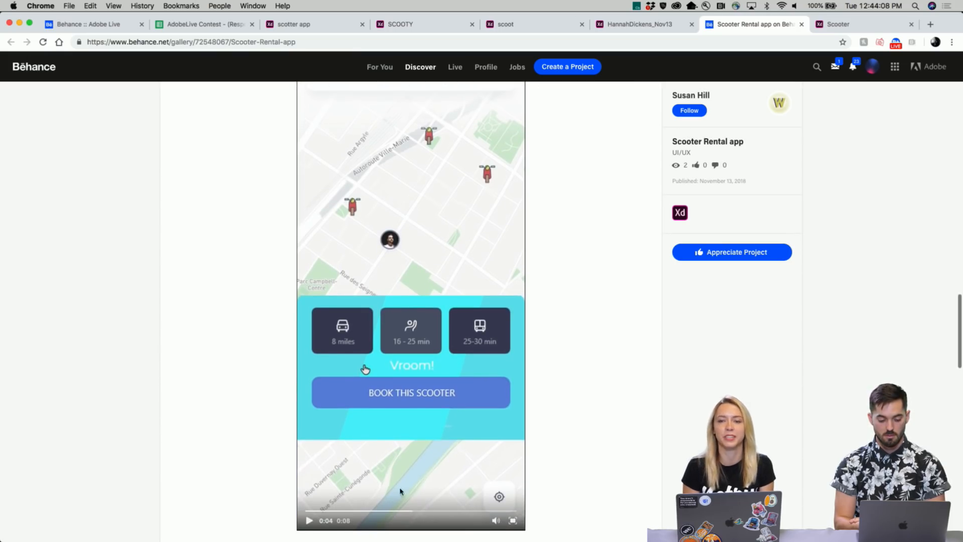
{"action": "left_click", "coordinate": [309, 521]}
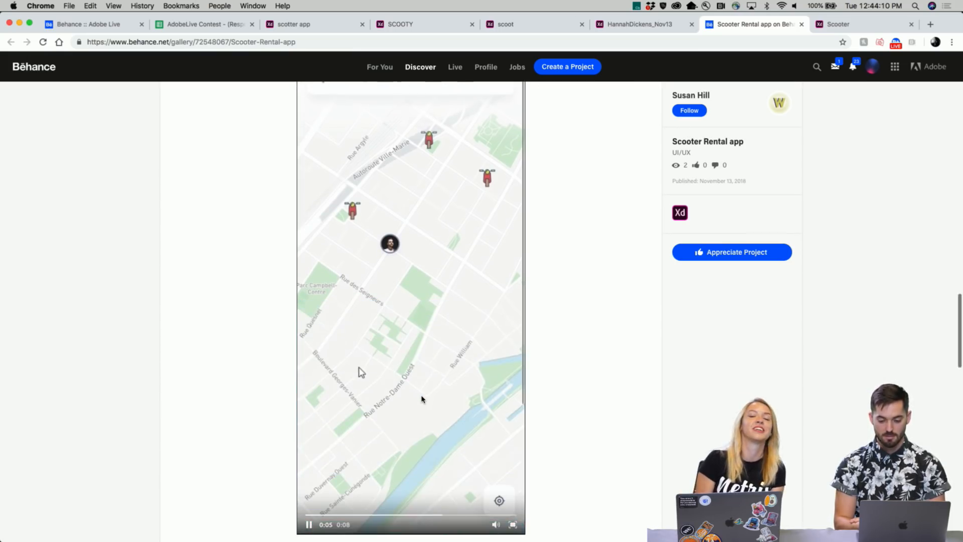
{"action": "scroll", "coordinate": [359, 368], "scroll_direction": "up", "scroll_amount": 3}
{"action": "scroll", "coordinate": [421, 399], "scroll_direction": "up", "scroll_amount": 10}
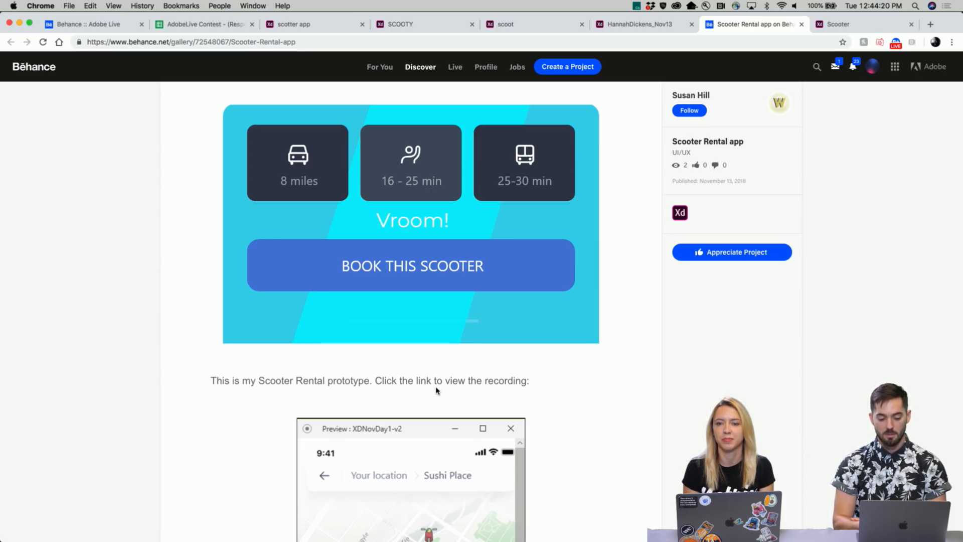
- Scroll up past the map image to the project top showing Your location > Sushi Place
{"action": "scroll", "coordinate": [440, 397], "scroll_direction": "down", "scroll_amount": 5}
{"action": "scroll", "coordinate": [436, 406], "scroll_direction": "up", "scroll_amount": 4}
{"action": "scroll", "coordinate": [437, 407], "scroll_direction": "up", "scroll_amount": 15}
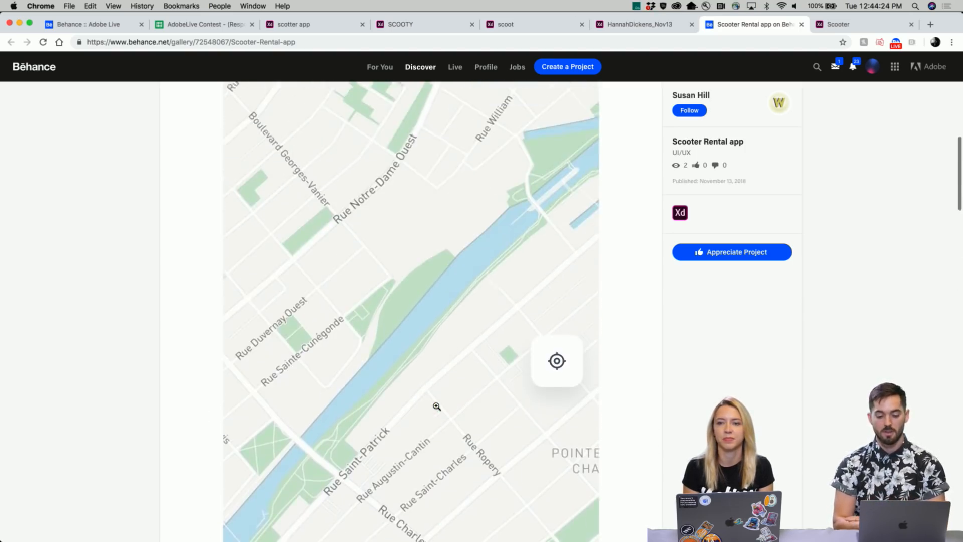
{"action": "scroll", "coordinate": [437, 406], "scroll_direction": "up", "scroll_amount": 10}
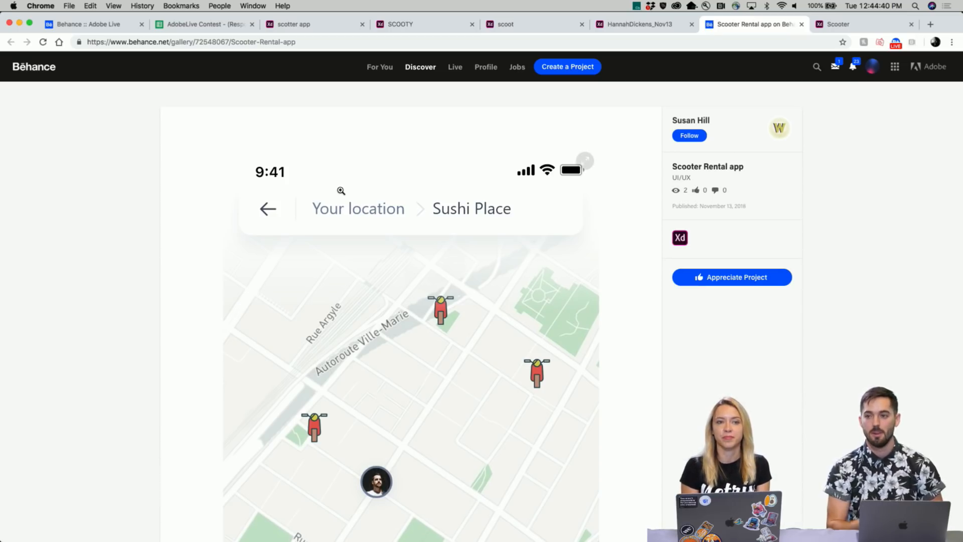
- Switch to the shared Scooter prototype and repeatedly open and close the Offers Price range filter, leaving it open
{"action": "left_click", "coordinate": [828, 26]}
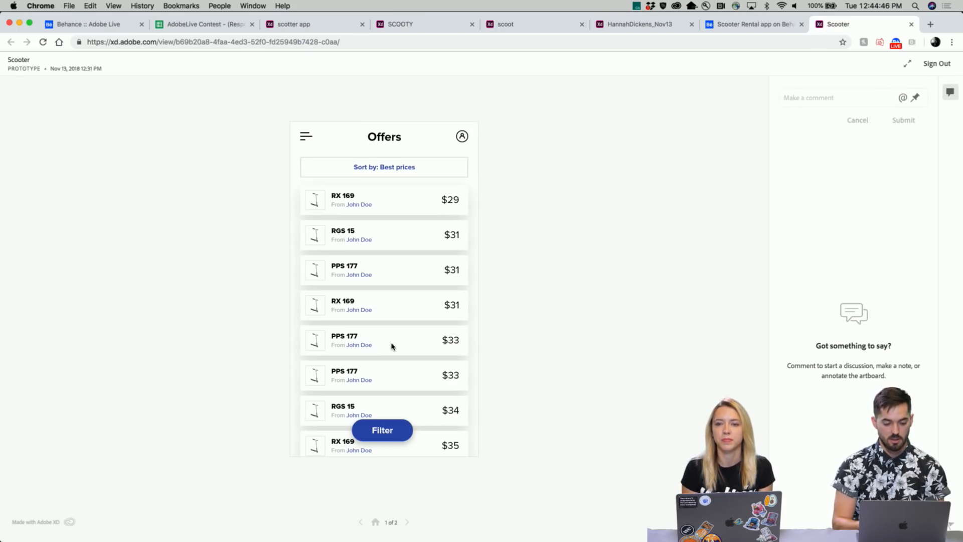
{"action": "left_click", "coordinate": [380, 435]}
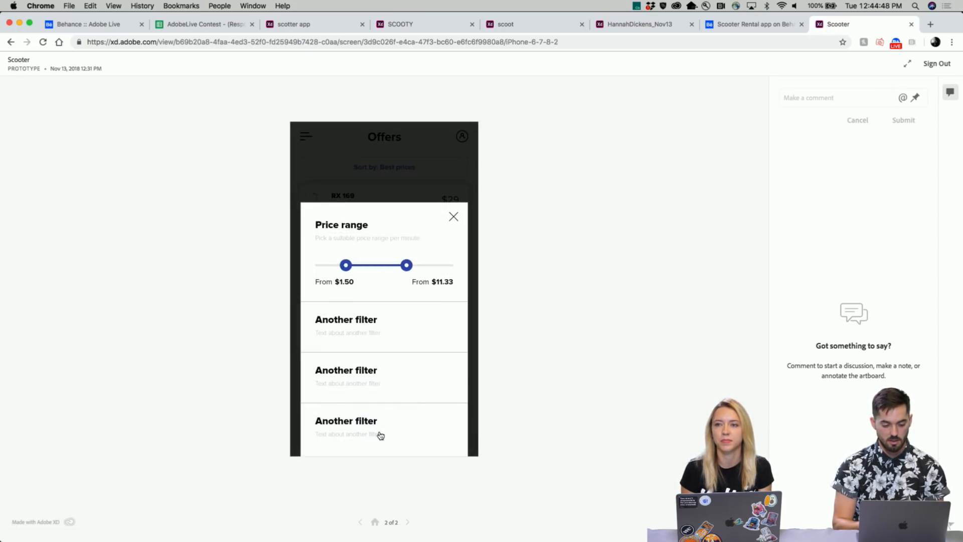
{"action": "left_click", "coordinate": [456, 216]}
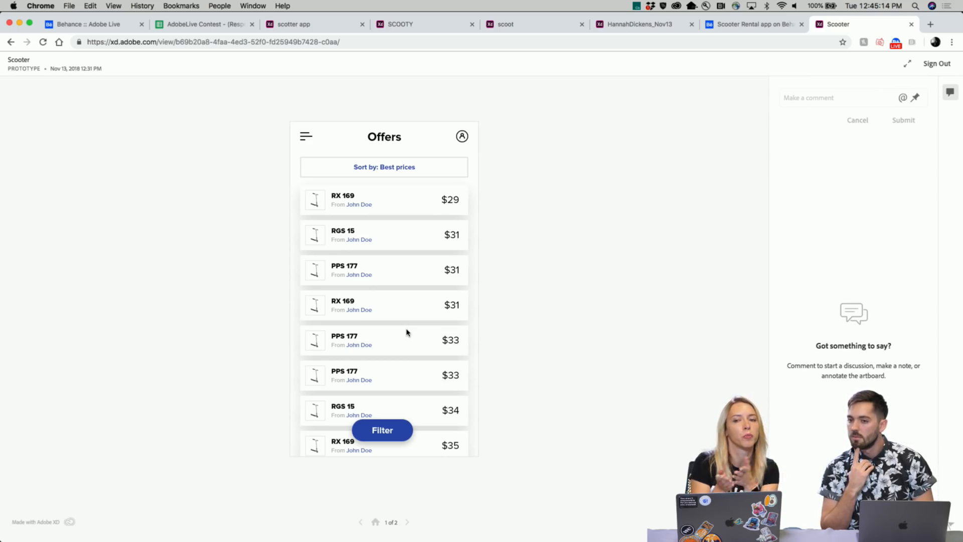
{"action": "left_click", "coordinate": [400, 430]}
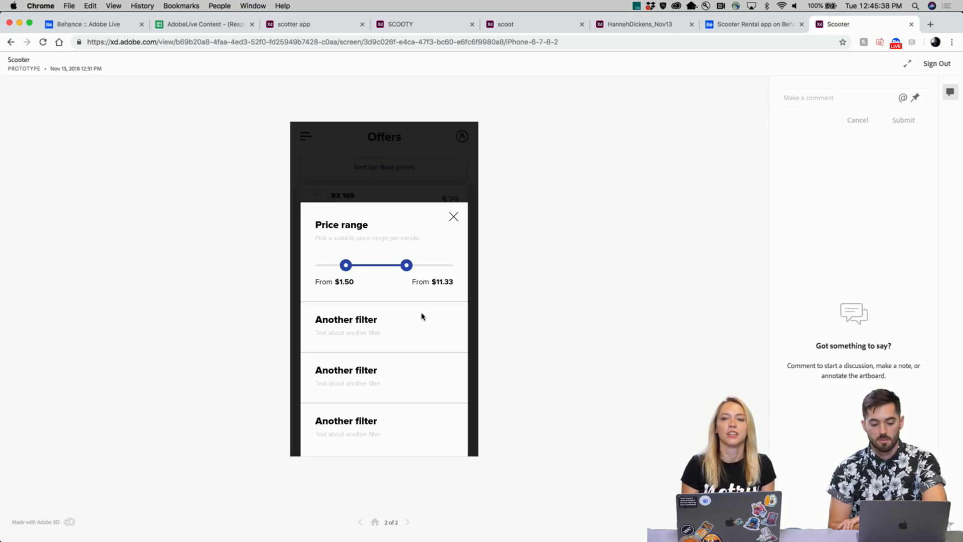
{"action": "left_click", "coordinate": [454, 220]}
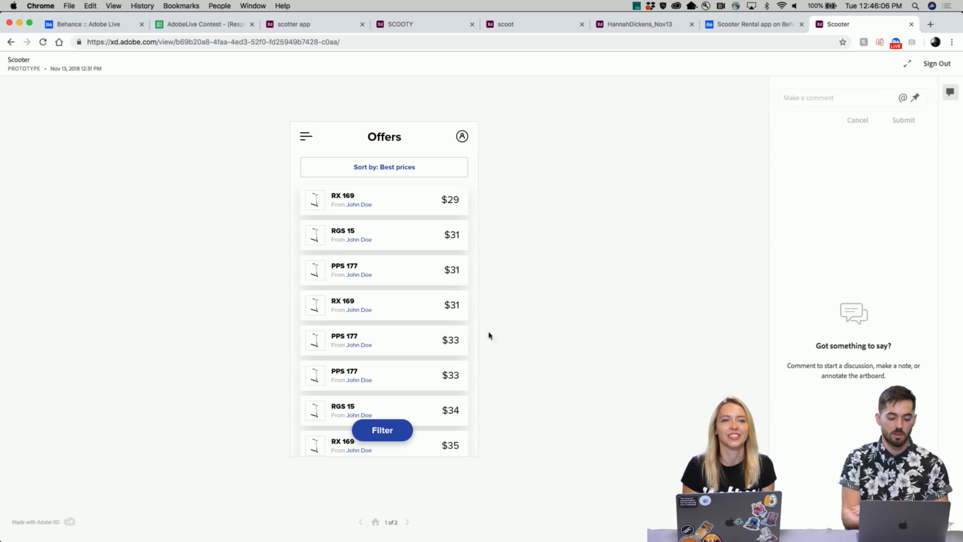
{"action": "left_click", "coordinate": [383, 431]}
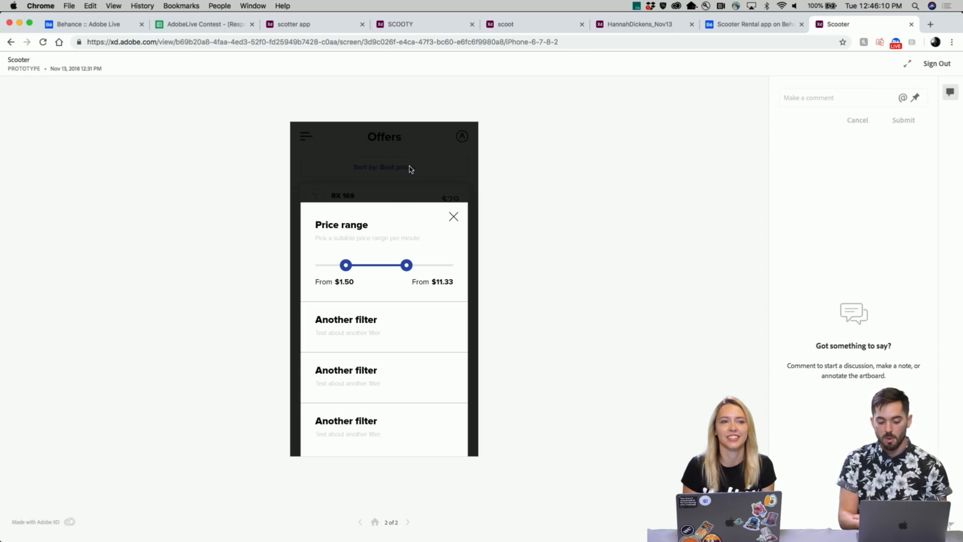
{"action": "left_click", "coordinate": [454, 219]}
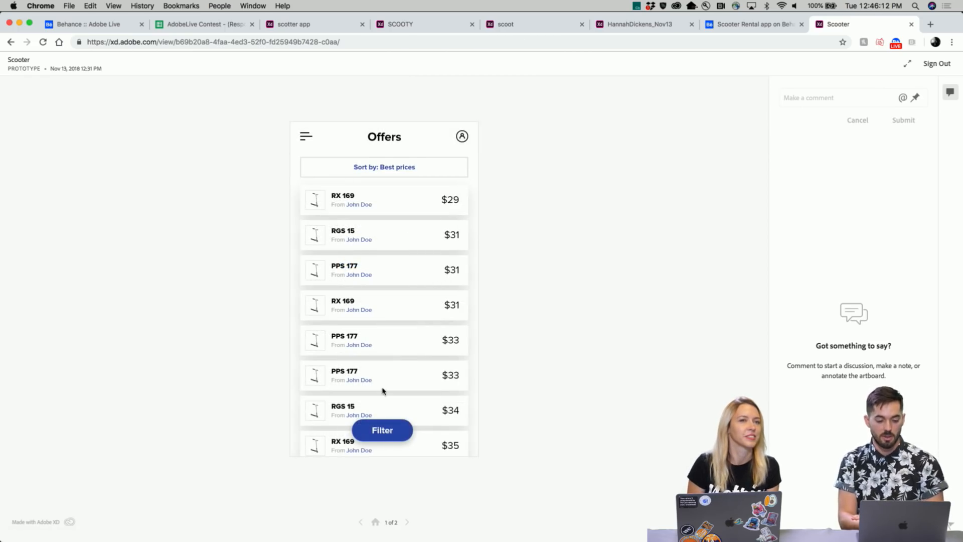
{"action": "left_click", "coordinate": [383, 431]}
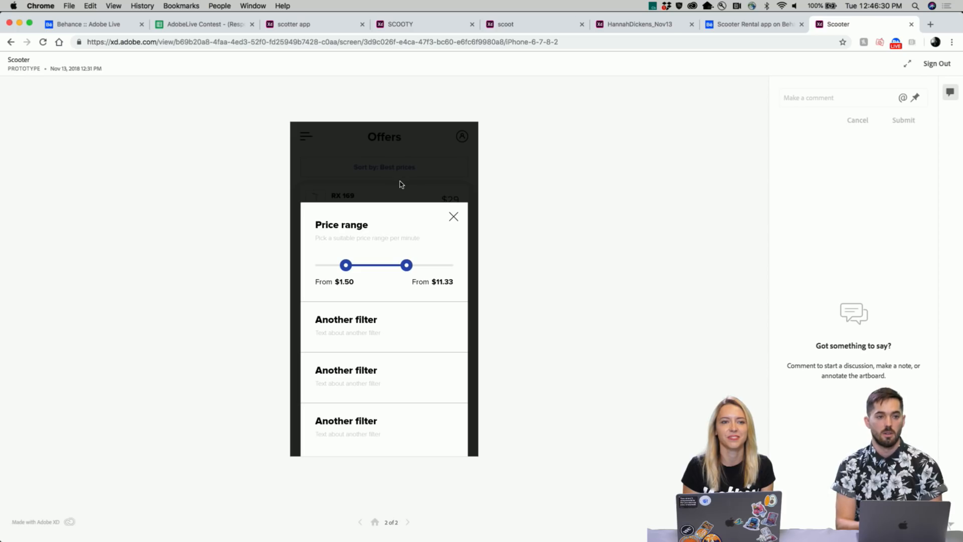
- Dismiss the Price range filter sheet over the Offers list
{"action": "left_click", "coordinate": [454, 218]}
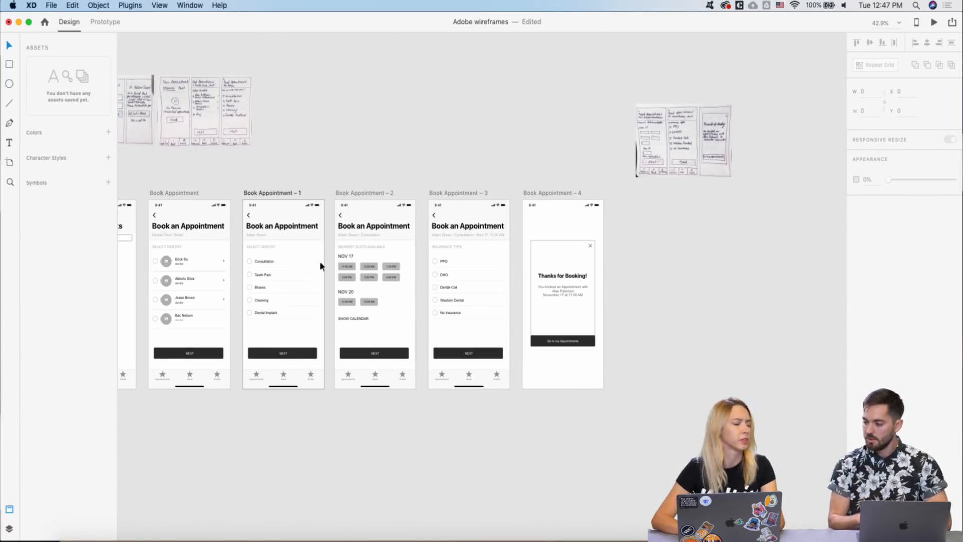
{"action": "scroll", "coordinate": [411, 224], "scroll_direction": "down", "scroll_amount": 3}
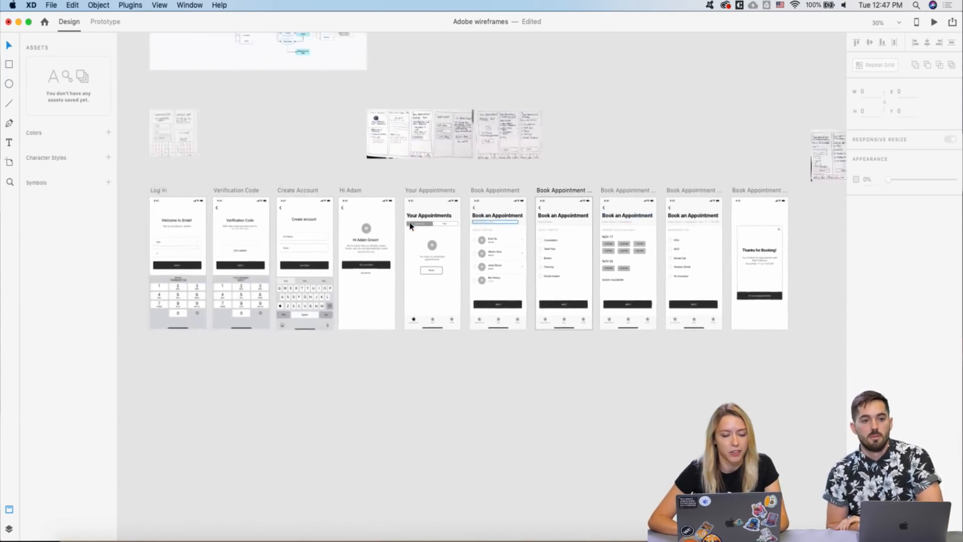
{"action": "scroll", "coordinate": [410, 224], "scroll_direction": "left", "scroll_amount": 3}
{"action": "scroll", "coordinate": [407, 211], "scroll_direction": "right", "scroll_amount": 8}
{"action": "scroll", "coordinate": [374, 173], "scroll_direction": "up", "scroll_amount": 3}
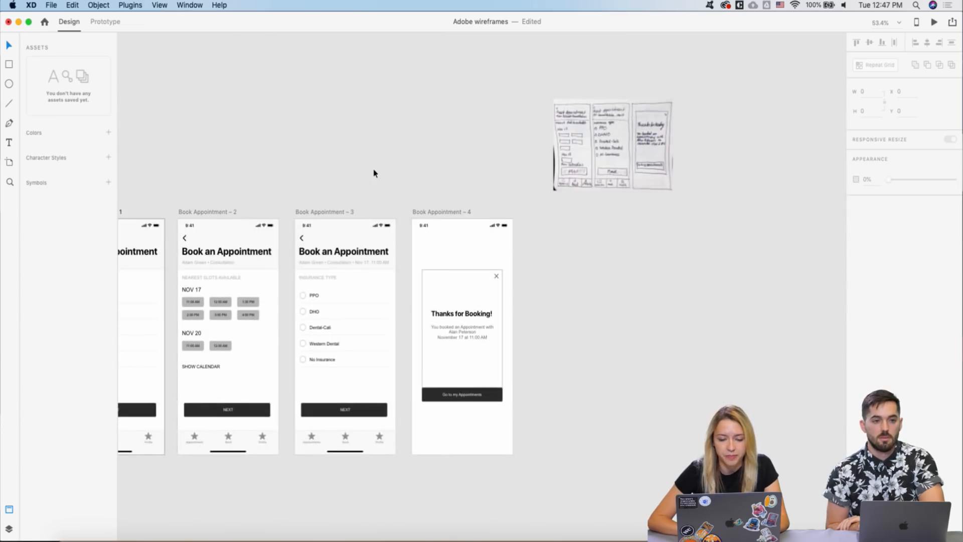
{"action": "scroll", "coordinate": [373, 173], "scroll_direction": "down", "scroll_amount": 2}
{"action": "scroll", "coordinate": [373, 173], "scroll_direction": "left", "scroll_amount": 2}
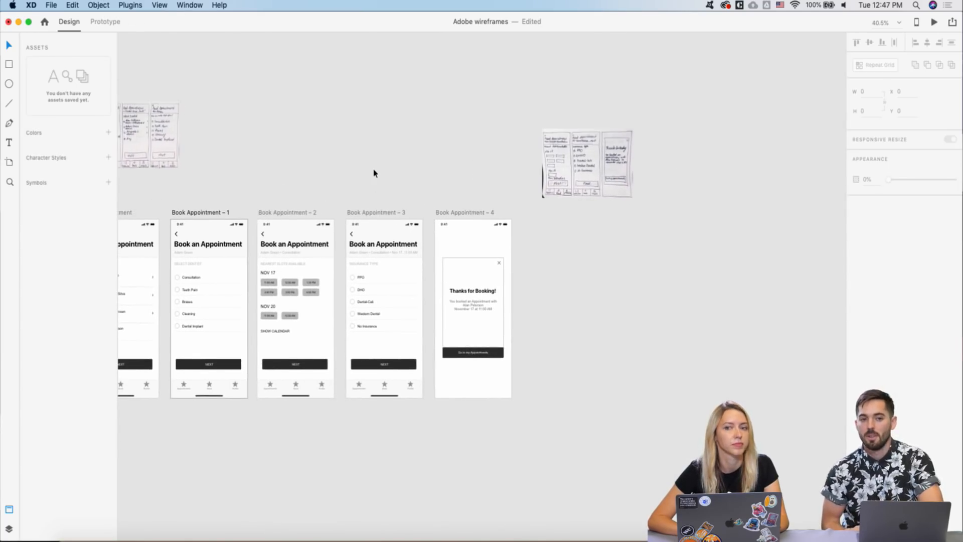
{"action": "scroll", "coordinate": [373, 173], "scroll_direction": "down", "scroll_amount": 1}
{"action": "scroll", "coordinate": [374, 173], "scroll_direction": "left", "scroll_amount": 1}
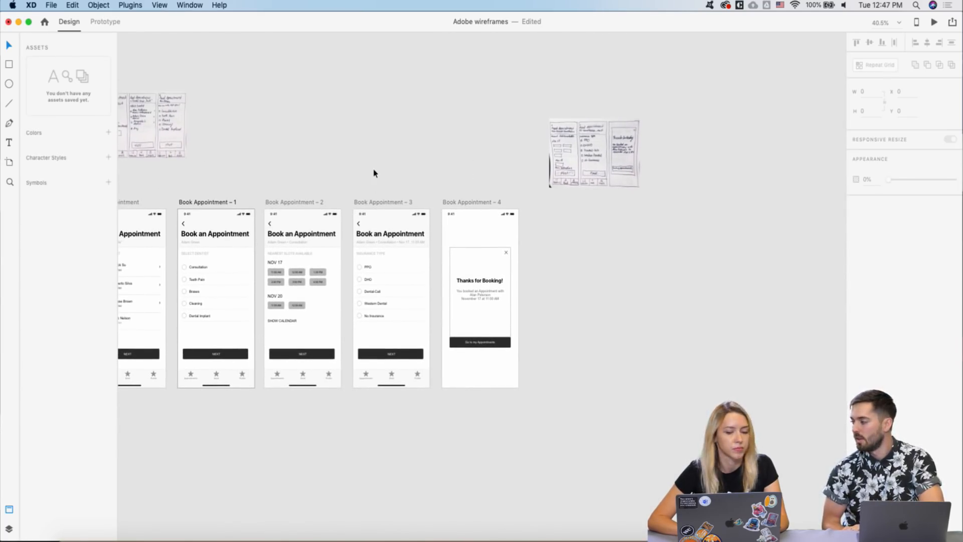
{"action": "scroll", "coordinate": [448, 232], "scroll_direction": "up", "scroll_amount": 3}
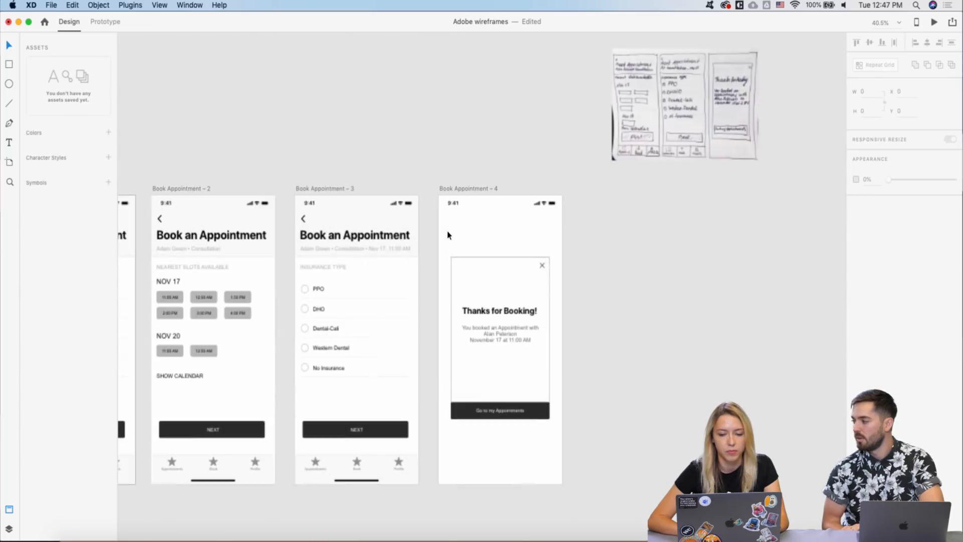
{"action": "left_click", "coordinate": [498, 271]}
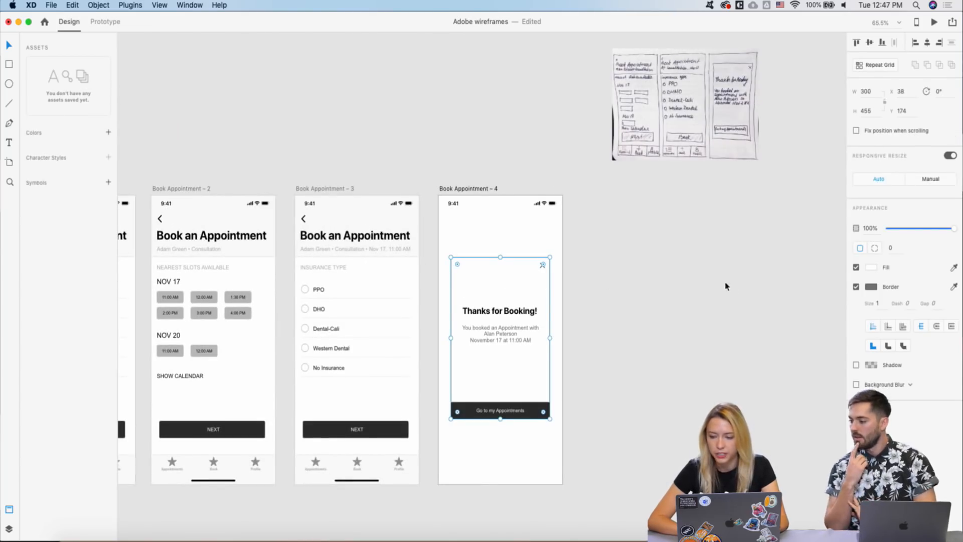
{"action": "left_click", "coordinate": [870, 266]}
{"action": "left_click", "coordinate": [808, 412]}
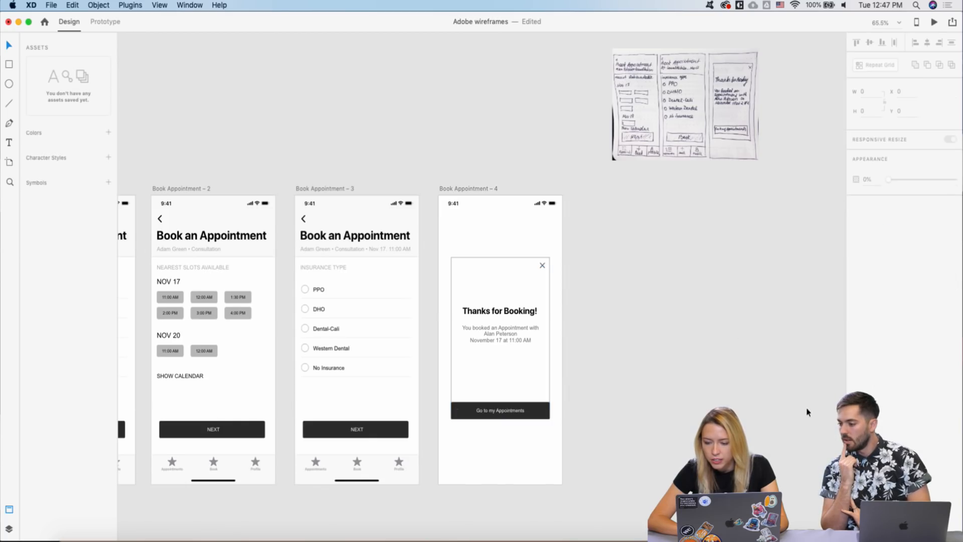
{"action": "left_click", "coordinate": [470, 269]}
{"action": "scroll", "coordinate": [471, 268], "scroll_direction": "down", "scroll_amount": 2}
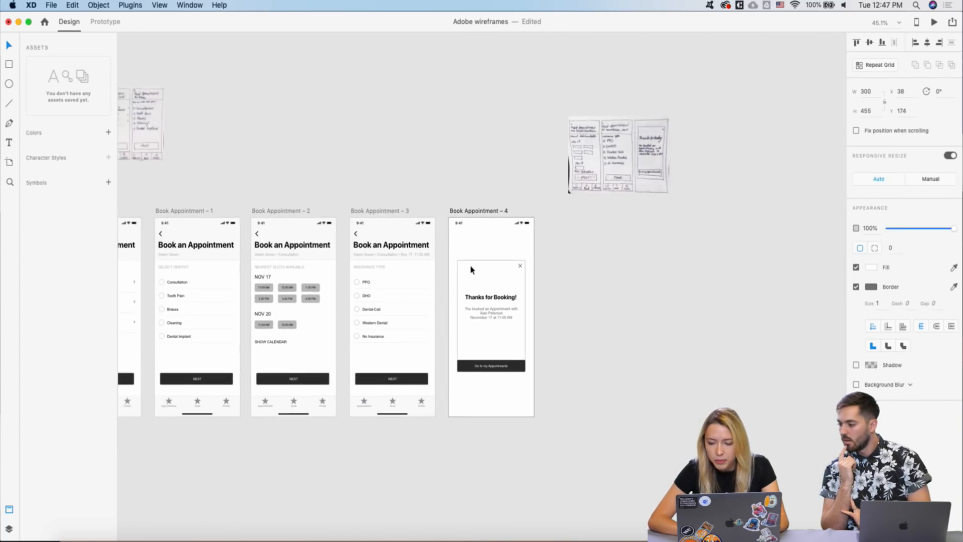
{"action": "left_click", "coordinate": [860, 385]}
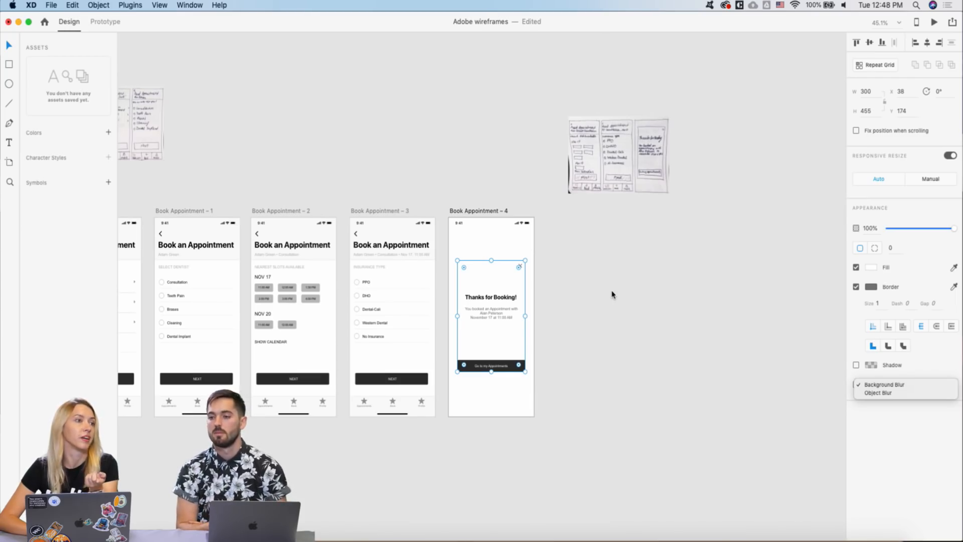
{"action": "left_click", "coordinate": [611, 294]}
{"action": "left_click", "coordinate": [456, 196]}
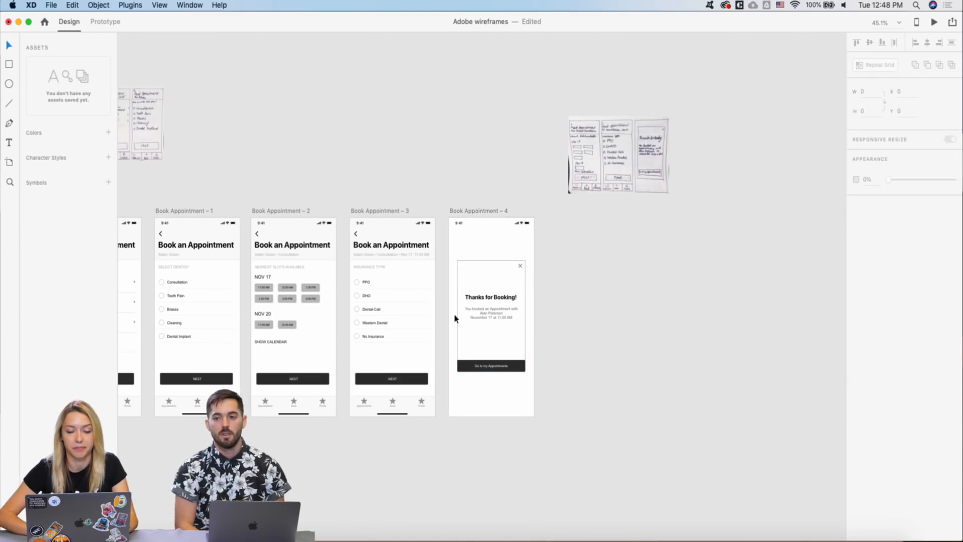
{"action": "scroll", "coordinate": [455, 318], "scroll_direction": "up", "scroll_amount": 4}
{"action": "scroll", "coordinate": [454, 318], "scroll_direction": "down", "scroll_amount": 3}
{"action": "scroll", "coordinate": [454, 318], "scroll_direction": "right", "scroll_amount": 2}
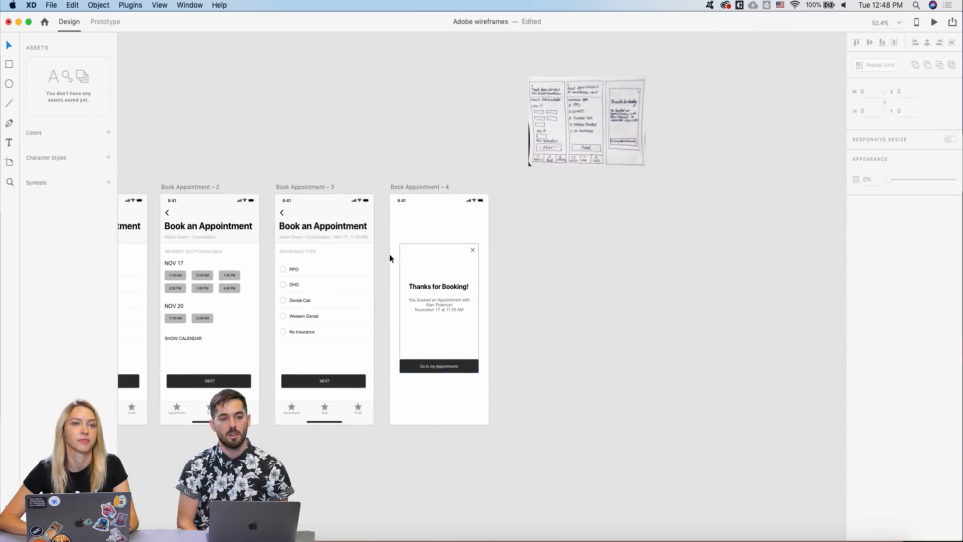
{"action": "scroll", "coordinate": [389, 259], "scroll_direction": "up", "scroll_amount": 2}
{"action": "scroll", "coordinate": [370, 189], "scroll_direction": "down", "scroll_amount": 2}
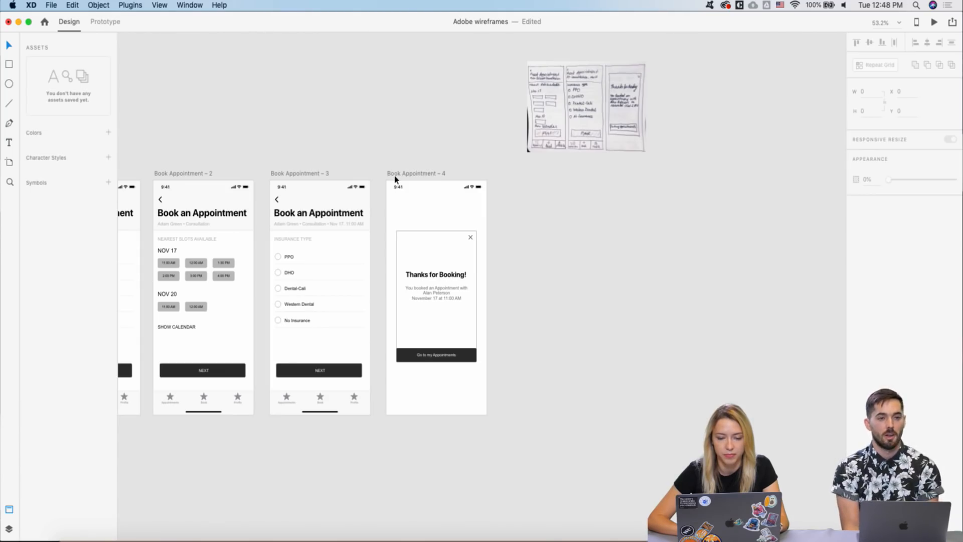
{"action": "left_click", "coordinate": [394, 175]}
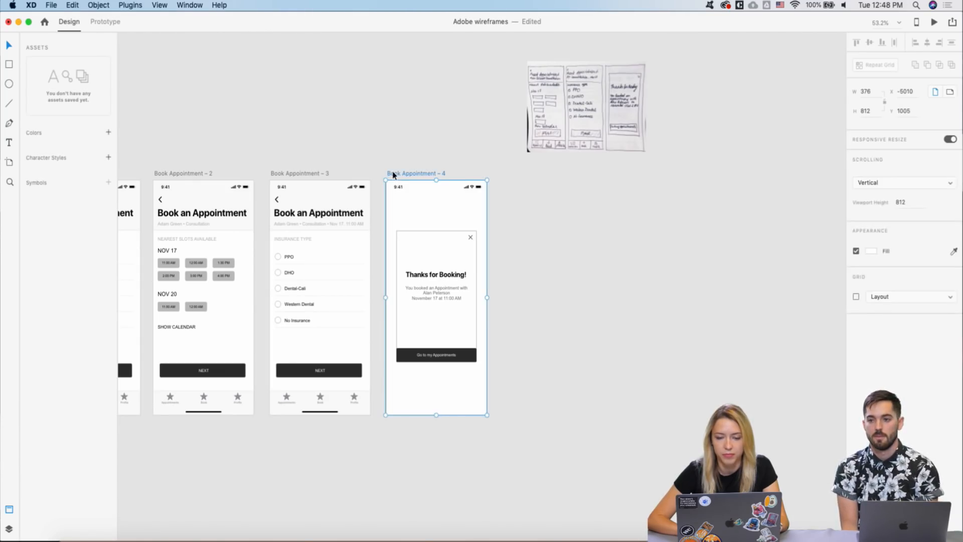
{"action": "scroll", "coordinate": [495, 130], "scroll_direction": "down", "scroll_amount": 3}
{"action": "scroll", "coordinate": [471, 123], "scroll_direction": "left", "scroll_amount": 3}
{"action": "scroll", "coordinate": [471, 123], "scroll_direction": "up", "scroll_amount": 1}
{"action": "right_click", "coordinate": [428, 105]}
{"action": "scroll", "coordinate": [380, 176], "scroll_direction": "up", "scroll_amount": 3}
{"action": "scroll", "coordinate": [380, 177], "scroll_direction": "up", "scroll_amount": 3}
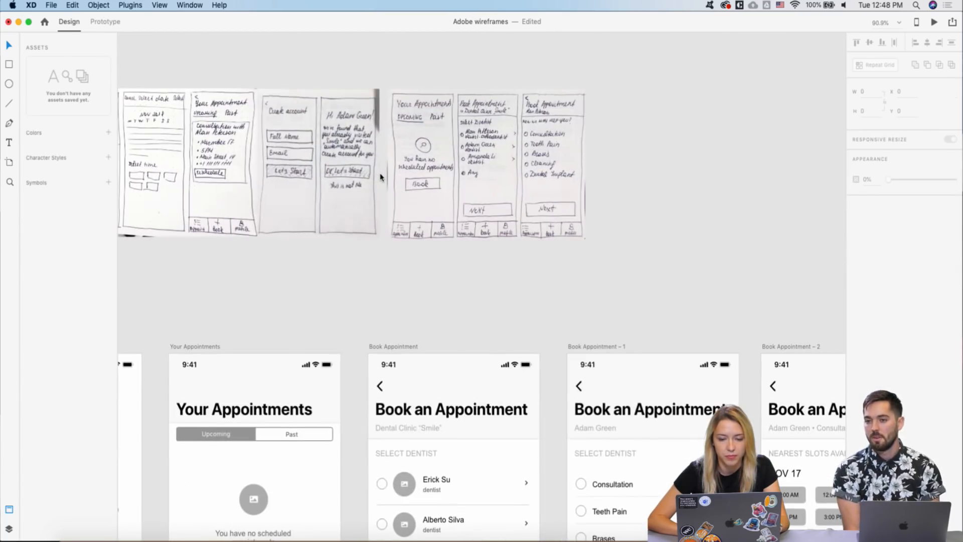
{"action": "scroll", "coordinate": [380, 176], "scroll_direction": "down", "scroll_amount": 2}
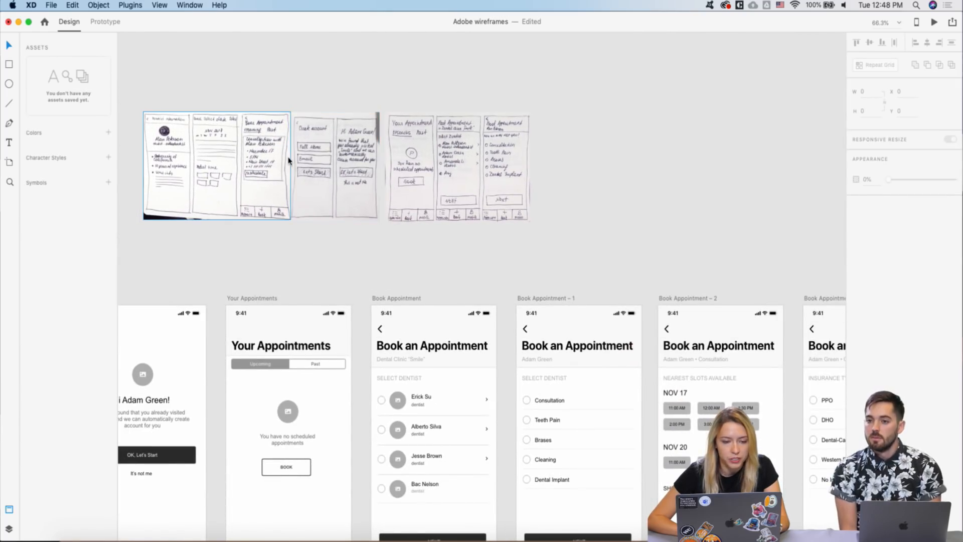
{"action": "scroll", "coordinate": [217, 159], "scroll_direction": "down", "scroll_amount": 2}
- Move the hand-drawn sketch image beside the Book Appointment – 4 thank-you screen
{"action": "left_click", "coordinate": [238, 160]}
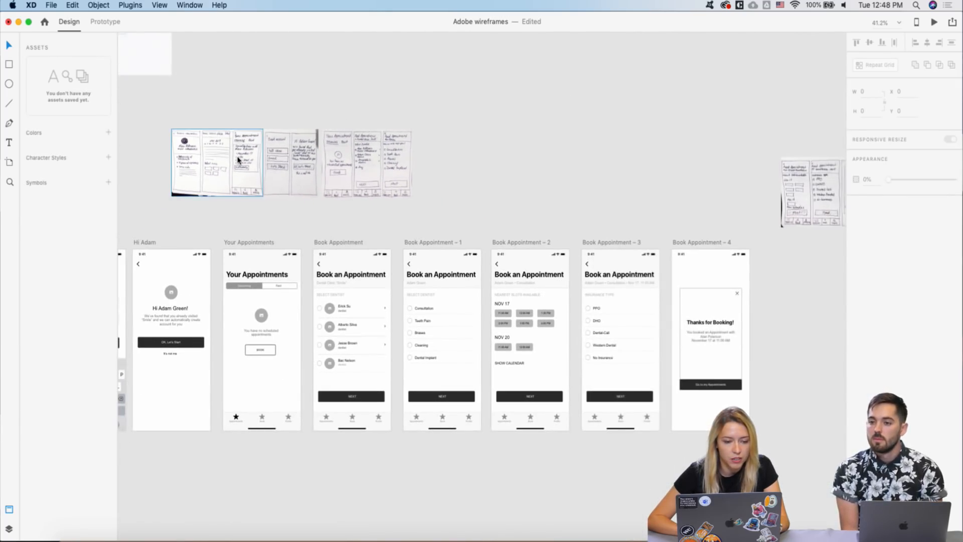
{"action": "mouse_move", "coordinate": [239, 160]}
{"action": "left_mouse_down"}
{"action": "mouse_move", "coordinate": [284, 198]}
{"action": "mouse_move", "coordinate": [722, 323]}
{"action": "mouse_move", "coordinate": [852, 280]}
{"action": "left_mouse_up"}
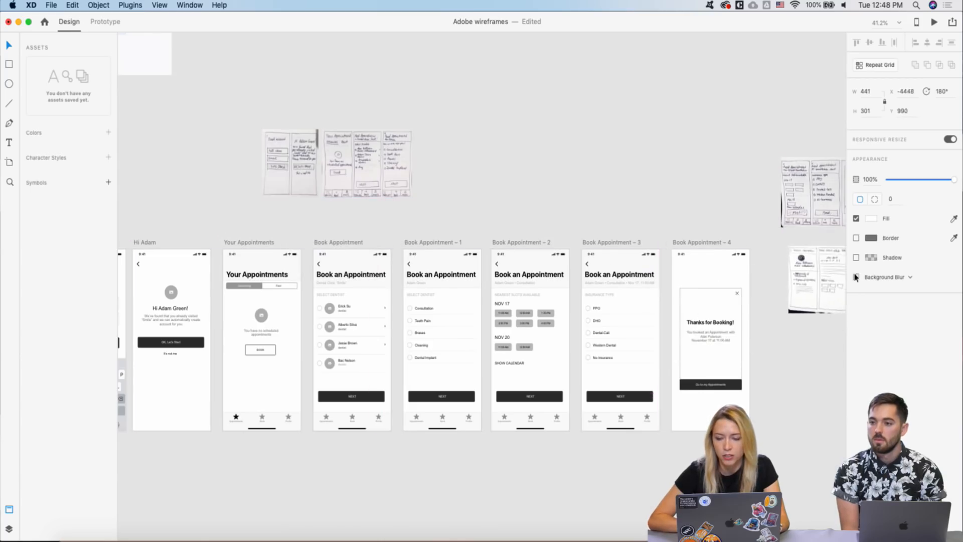
{"action": "scroll", "coordinate": [716, 284], "scroll_direction": "right", "scroll_amount": 10}
{"action": "scroll", "coordinate": [404, 370], "scroll_direction": "left", "scroll_amount": 3}
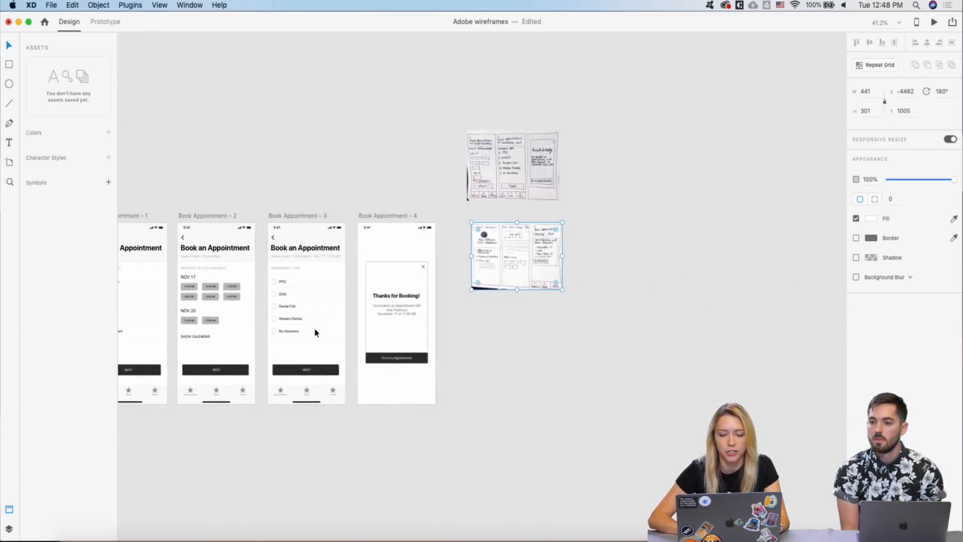
{"action": "scroll", "coordinate": [314, 331], "scroll_direction": "up", "scroll_amount": 2}
{"action": "mouse_move", "coordinate": [592, 232]}
{"action": "left_mouse_down"}
{"action": "mouse_move", "coordinate": [740, 184]}
{"action": "mouse_move", "coordinate": [717, 185]}
{"action": "left_mouse_up"}
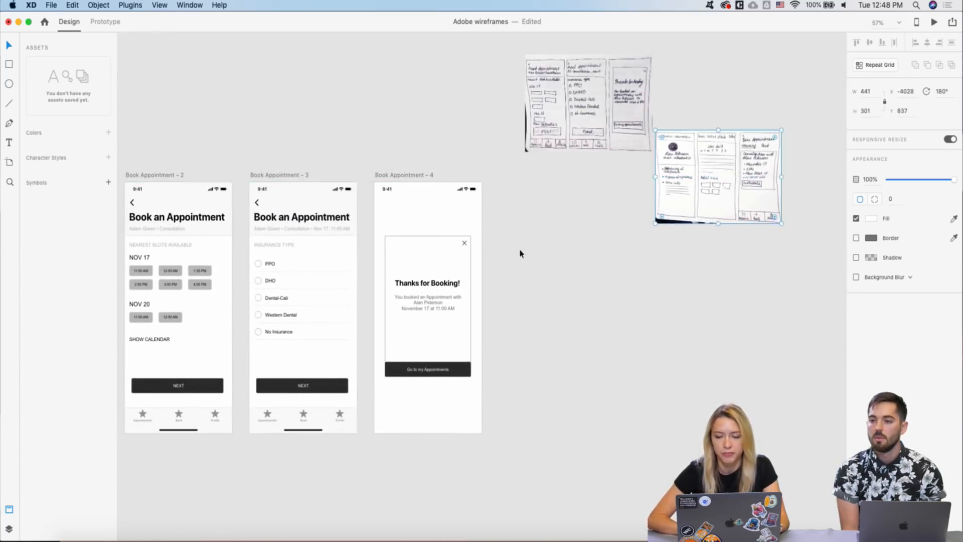
{"action": "scroll", "coordinate": [514, 253], "scroll_direction": "up", "scroll_amount": 1}
{"action": "scroll", "coordinate": [490, 252], "scroll_direction": "down", "scroll_amount": 1}
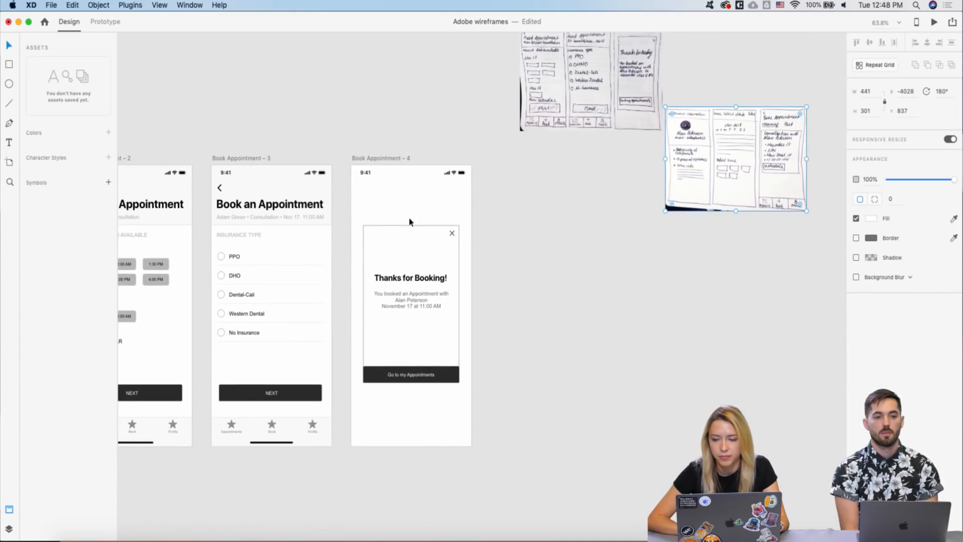
{"action": "scroll", "coordinate": [409, 221], "scroll_direction": "down", "scroll_amount": 2}
- Option-drag a Your Appointments – 1 copy to follow Book Appointment – 4 in the row
{"action": "scroll", "coordinate": [409, 222], "scroll_direction": "left", "scroll_amount": 8}
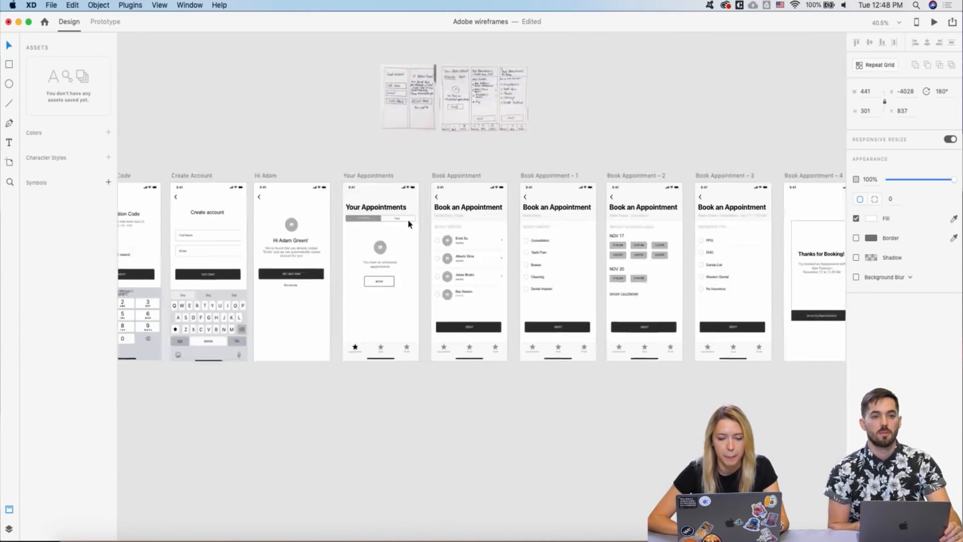
{"action": "scroll", "coordinate": [409, 225], "scroll_direction": "down", "scroll_amount": 3}
{"action": "left_click_drag", "start_coordinate": [199, 201], "coordinate": [476, 331]}
{"action": "scroll", "coordinate": [543, 257], "scroll_direction": "up", "scroll_amount": 4}
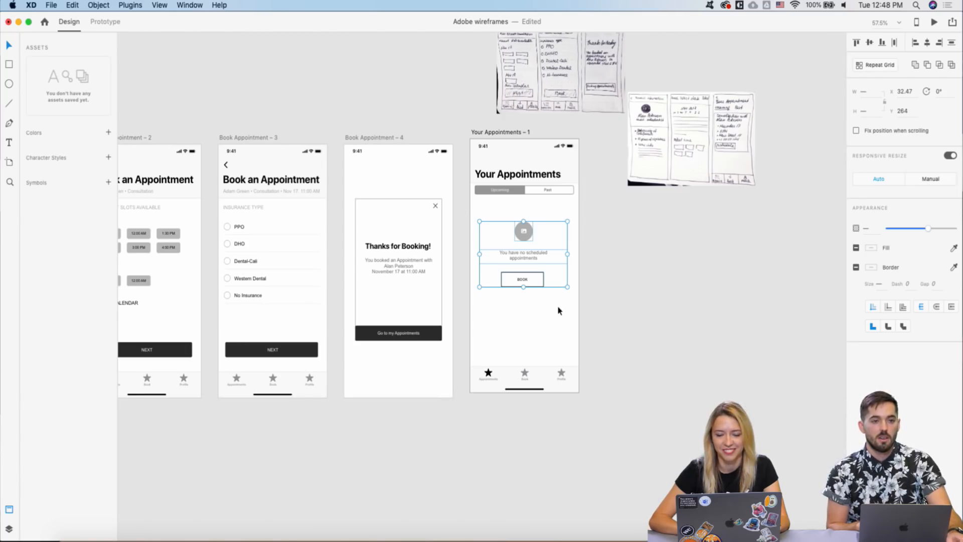
- Delete the empty-state placeholder from the Your Appointments – 1 copy
{"action": "key", "text": "Delete"}
{"action": "left_click", "coordinate": [406, 207]}
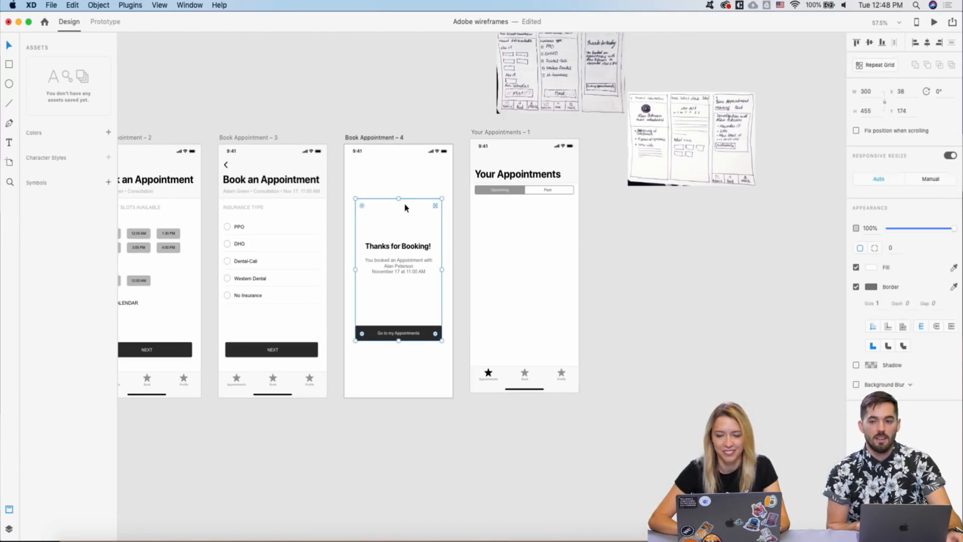
{"action": "left_click", "coordinate": [485, 133]}
- Stretch the empty rectangle to the artboard margins just below the Upcoming/Past tabs
{"action": "left_click", "coordinate": [524, 225]}
{"action": "left_click_drag", "start_coordinate": [524, 192], "coordinate": [524, 201]}
{"action": "left_click_drag", "start_coordinate": [477, 269], "coordinate": [473, 269]}
{"action": "left_click_drag", "start_coordinate": [567, 268], "coordinate": [575, 268]}
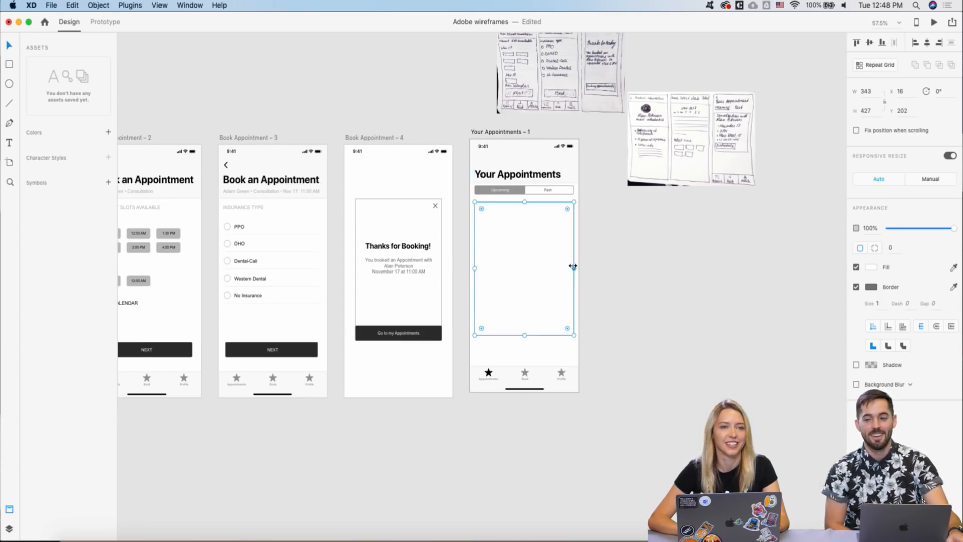
{"action": "scroll", "coordinate": [476, 243], "scroll_direction": "right", "scroll_amount": 3}
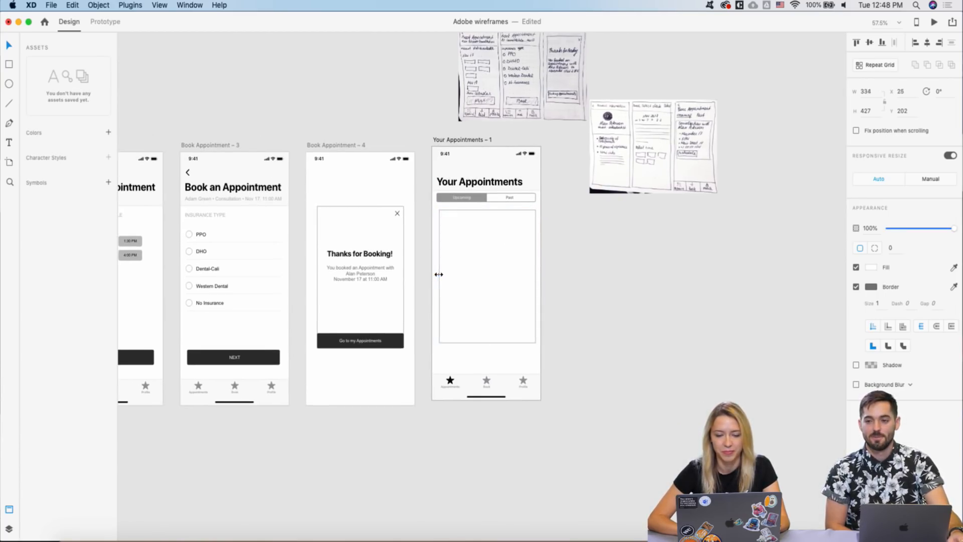
{"action": "scroll", "coordinate": [451, 224], "scroll_direction": "up", "scroll_amount": 3}
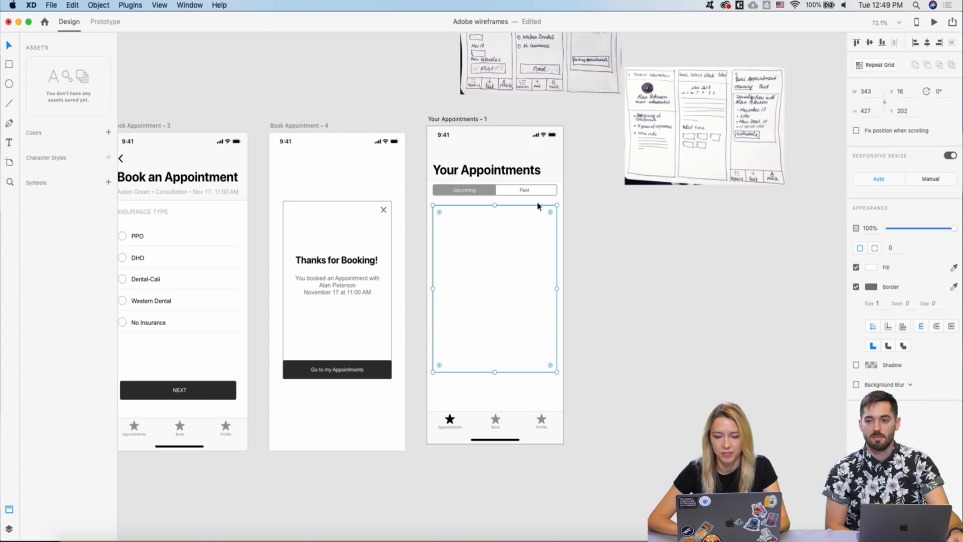
{"action": "left_click_drag", "start_coordinate": [495, 204], "coordinate": [494, 201]}
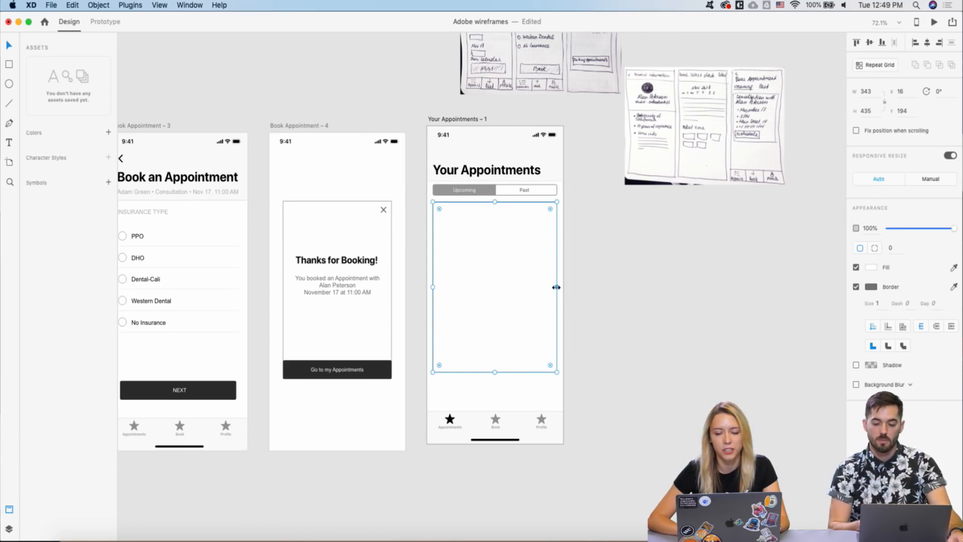
- Move the hand-drawn appointments sketch beside Your Appointments – 1
{"action": "left_click", "coordinate": [617, 267]}
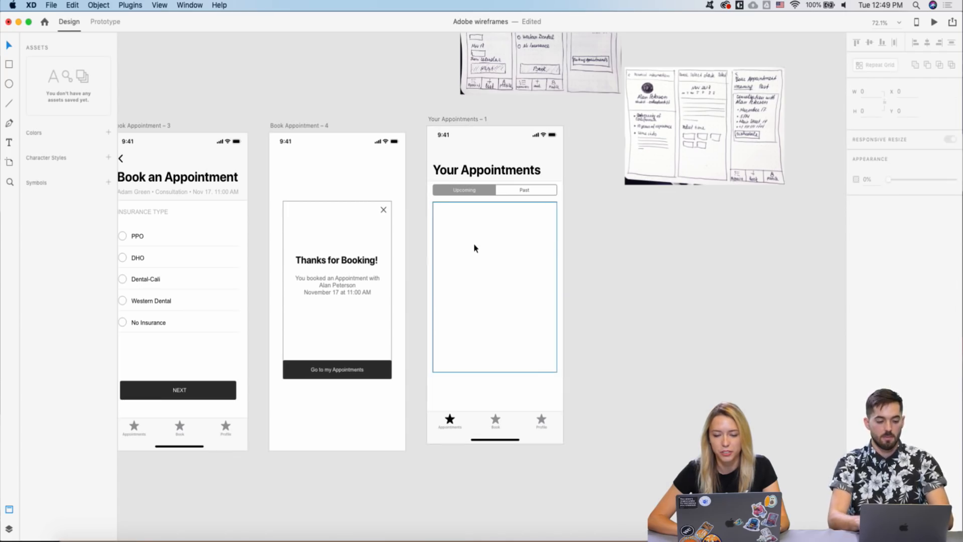
{"action": "scroll", "coordinate": [475, 248], "scroll_direction": "right", "scroll_amount": 2}
{"action": "scroll", "coordinate": [405, 233], "scroll_direction": "down", "scroll_amount": 4}
{"action": "scroll", "coordinate": [405, 233], "scroll_direction": "up", "scroll_amount": 2}
{"action": "scroll", "coordinate": [405, 232], "scroll_direction": "up", "scroll_amount": 2}
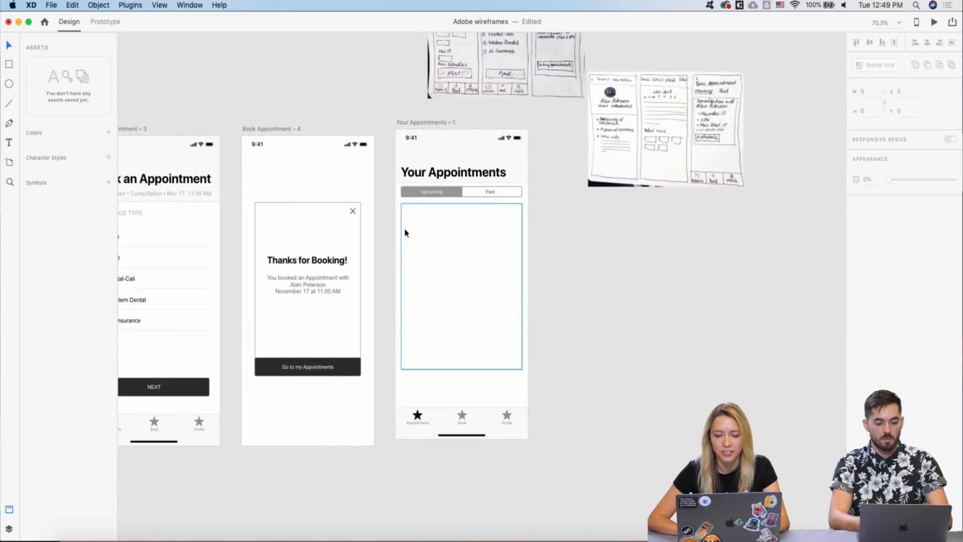
{"action": "left_click_drag", "start_coordinate": [650, 125], "coordinate": [606, 217]}
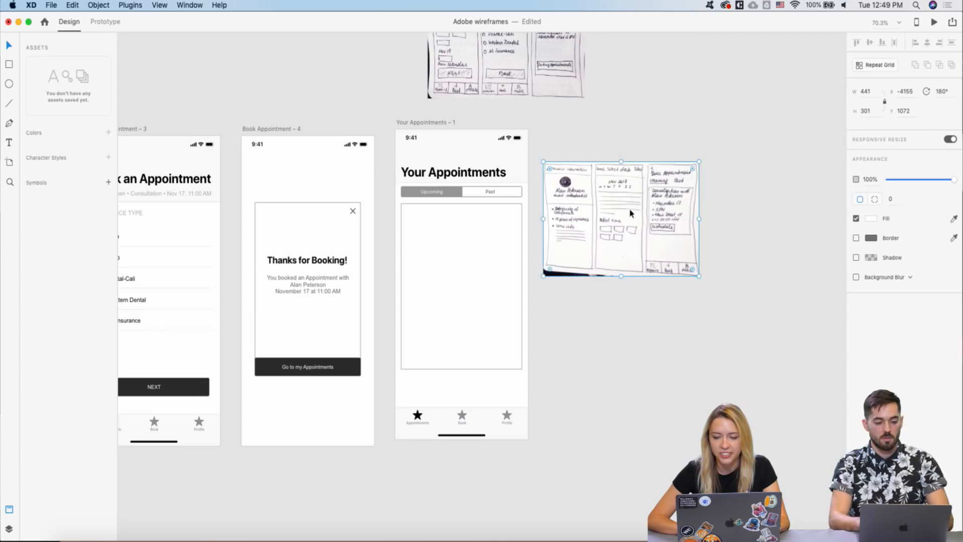
{"action": "scroll", "coordinate": [470, 206], "scroll_direction": "up", "scroll_amount": 1}
{"action": "scroll", "coordinate": [470, 205], "scroll_direction": "up", "scroll_amount": 2}
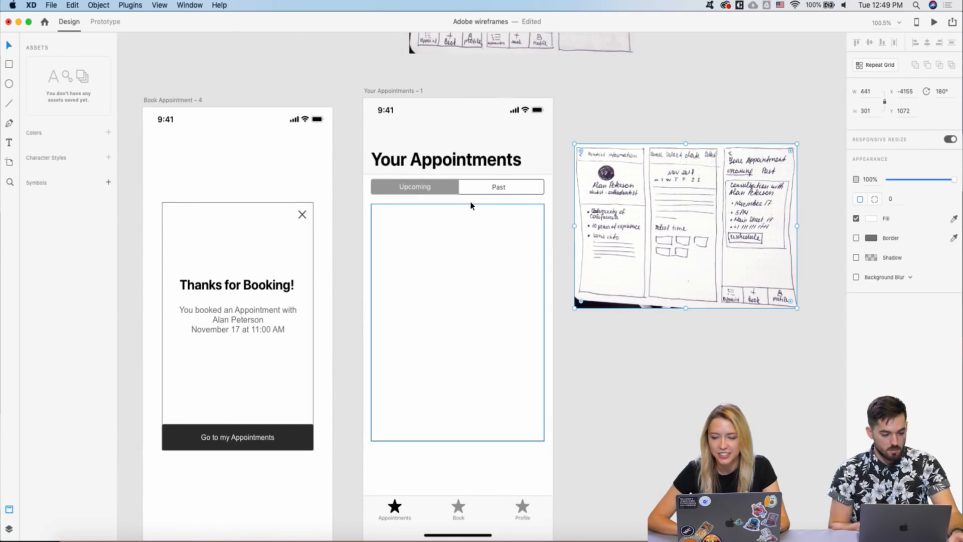
{"action": "scroll", "coordinate": [428, 245], "scroll_direction": "down", "scroll_amount": 2}
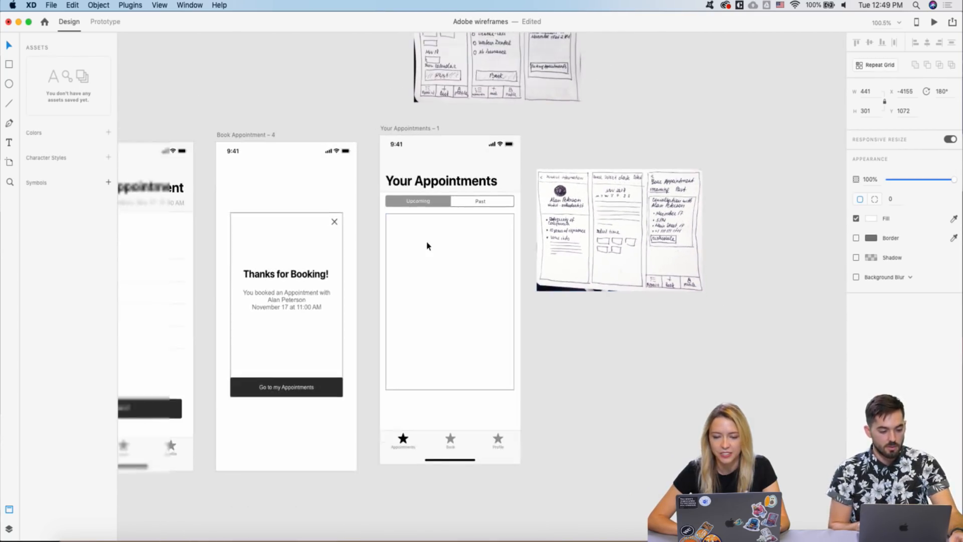
{"action": "scroll", "coordinate": [264, 296], "scroll_direction": "left", "scroll_amount": 10}
{"action": "scroll", "coordinate": [233, 339], "scroll_direction": "down", "scroll_amount": 2}
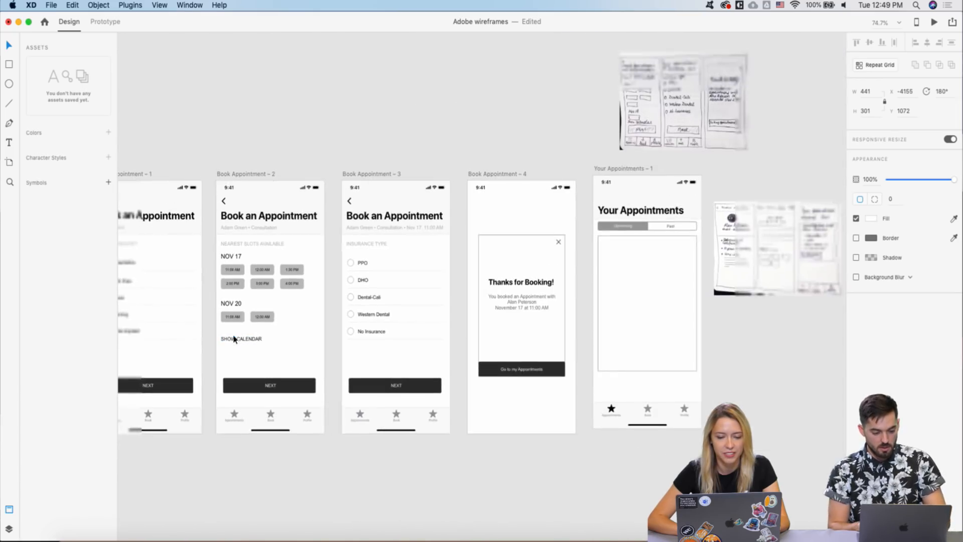
- Select the 'You booked an Appointment' text on the Book Appointment – 4 thanks card
{"action": "left_click", "coordinate": [511, 307]}
{"action": "scroll", "coordinate": [512, 307], "scroll_direction": "right", "scroll_amount": 3}
{"action": "scroll", "coordinate": [512, 307], "scroll_direction": "right", "scroll_amount": 3}
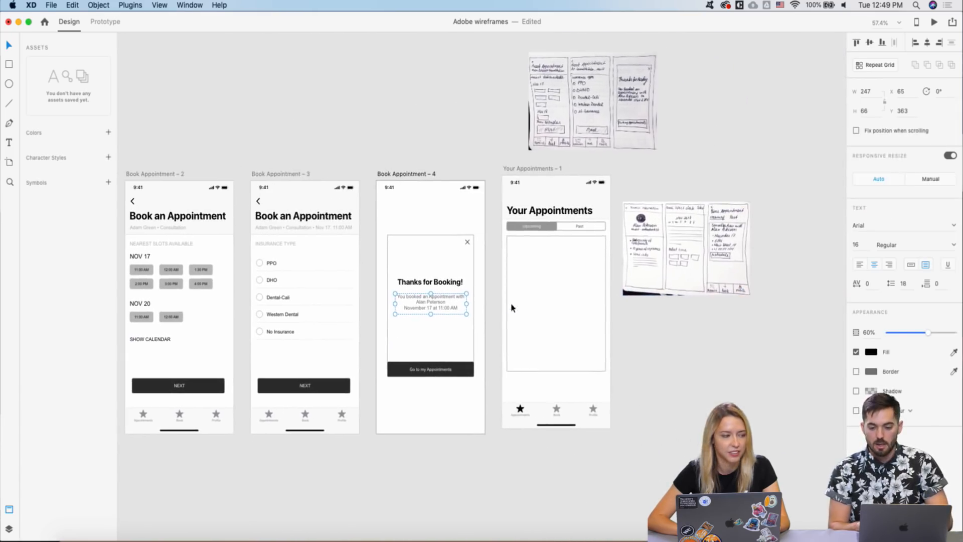
{"action": "scroll", "coordinate": [494, 273], "scroll_direction": "up", "scroll_amount": 3}
{"action": "left_click", "coordinate": [379, 319]}
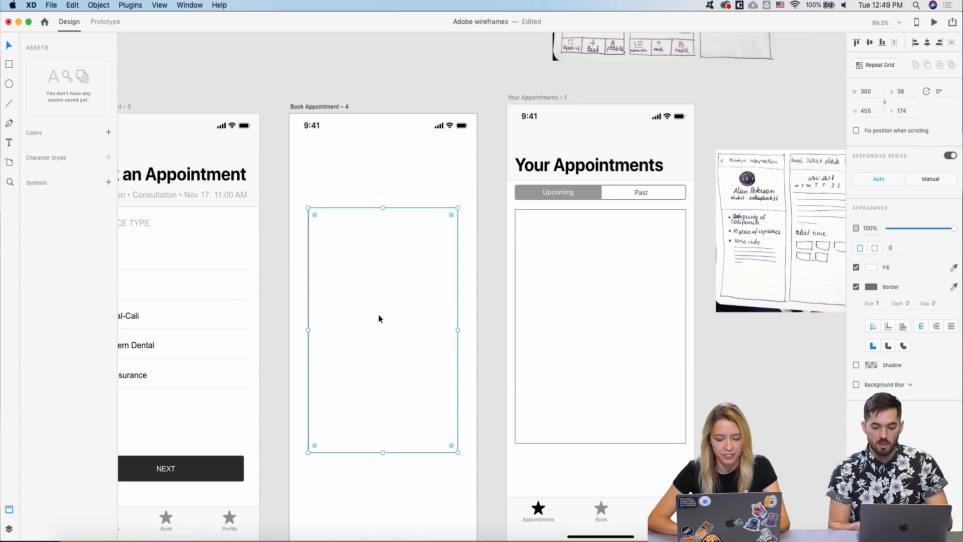
{"action": "left_click", "coordinate": [374, 325]}
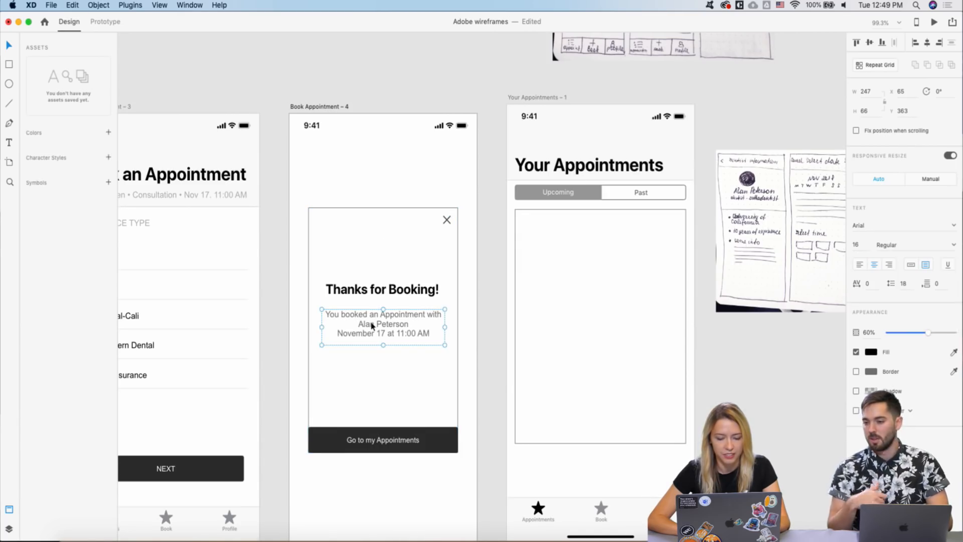
- Copy the booking confirmation text and paste it near the top of the Your Appointments rectangle
{"action": "key", "text": "super+c"}
{"action": "left_click", "coordinate": [473, 303]}
{"action": "scroll", "coordinate": [477, 303], "scroll_direction": "up", "scroll_amount": 2}
{"action": "key", "text": "super+v"}
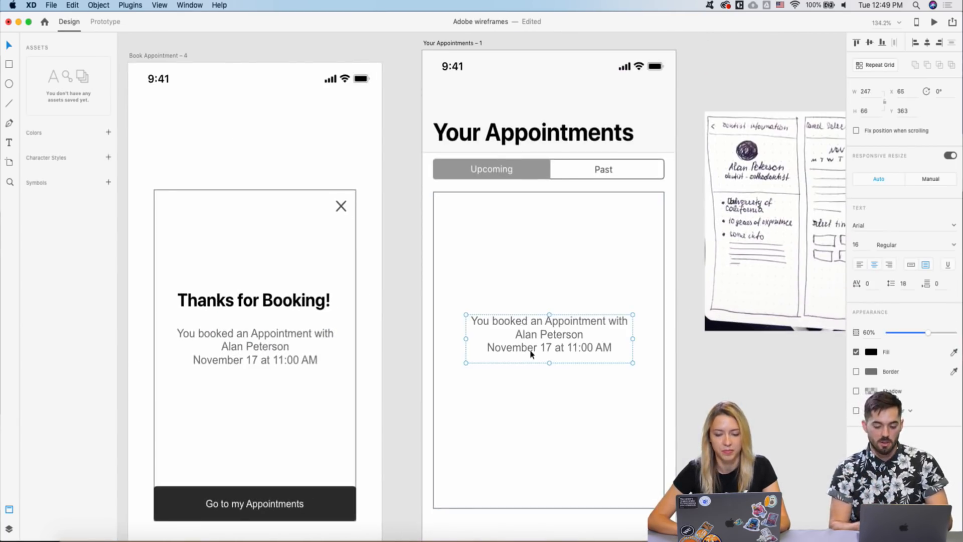
{"action": "scroll", "coordinate": [530, 354], "scroll_direction": "right", "scroll_amount": 5}
{"action": "left_click_drag", "start_coordinate": [440, 355], "coordinate": [428, 268]}
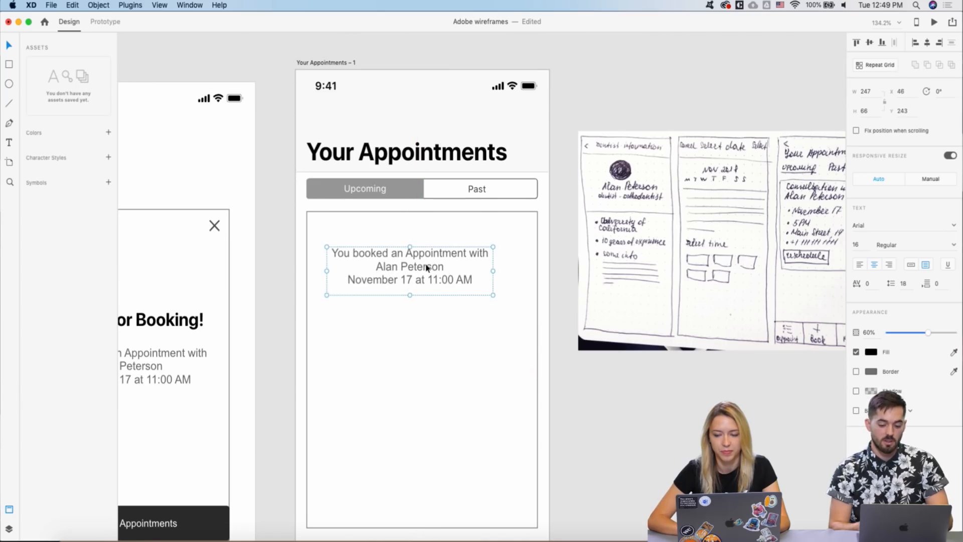
{"action": "scroll", "coordinate": [427, 268], "scroll_direction": "down", "scroll_amount": 2}
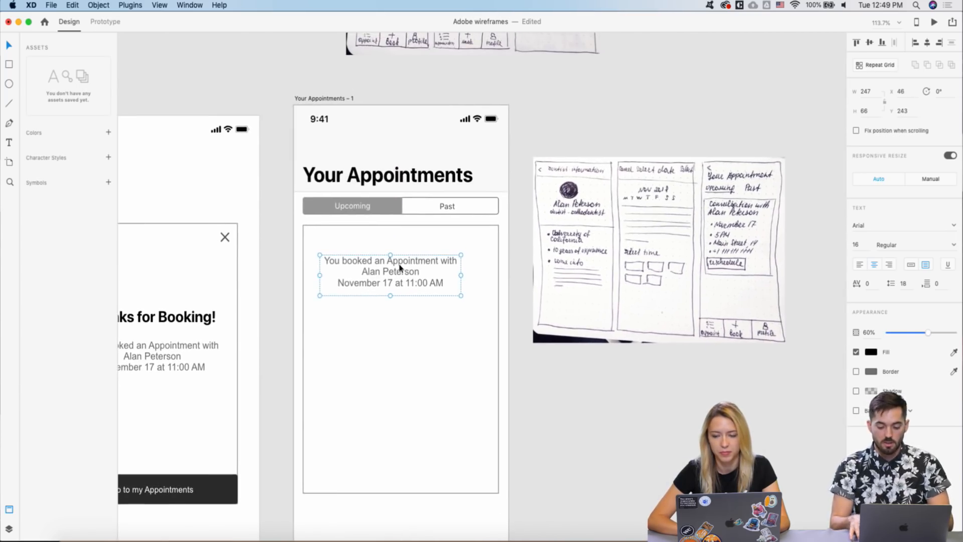
{"action": "scroll", "coordinate": [400, 269], "scroll_direction": "up", "scroll_amount": 2}
- Replace the pasted text with 'Consultation with' followed by the dentist's name
{"action": "double_click", "coordinate": [400, 268]}
{"action": "type", "text": "Consultation"}
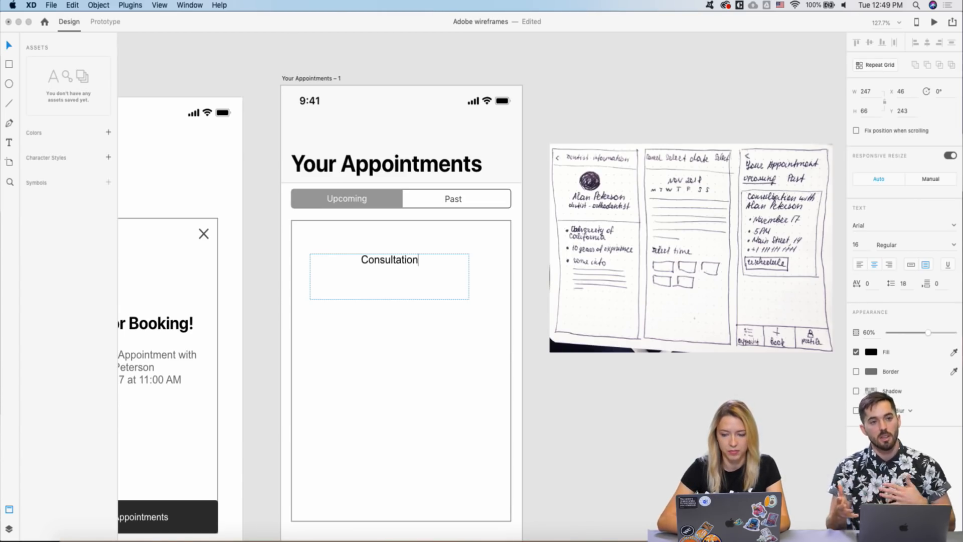
{"action": "type", "text": " with Alana"}
{"action": "key", "text": "BackSpace"}
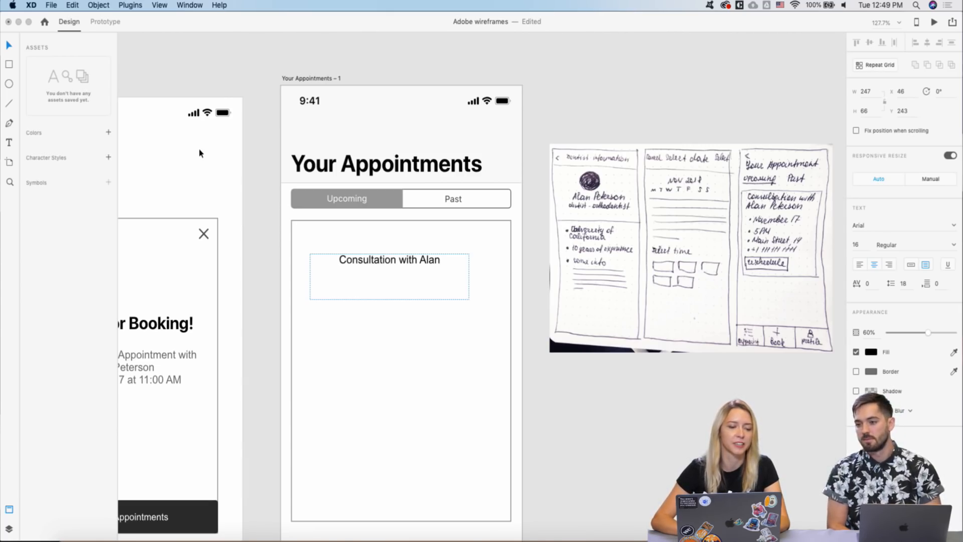
{"action": "scroll", "coordinate": [301, 126], "scroll_direction": "down", "scroll_amount": 10}
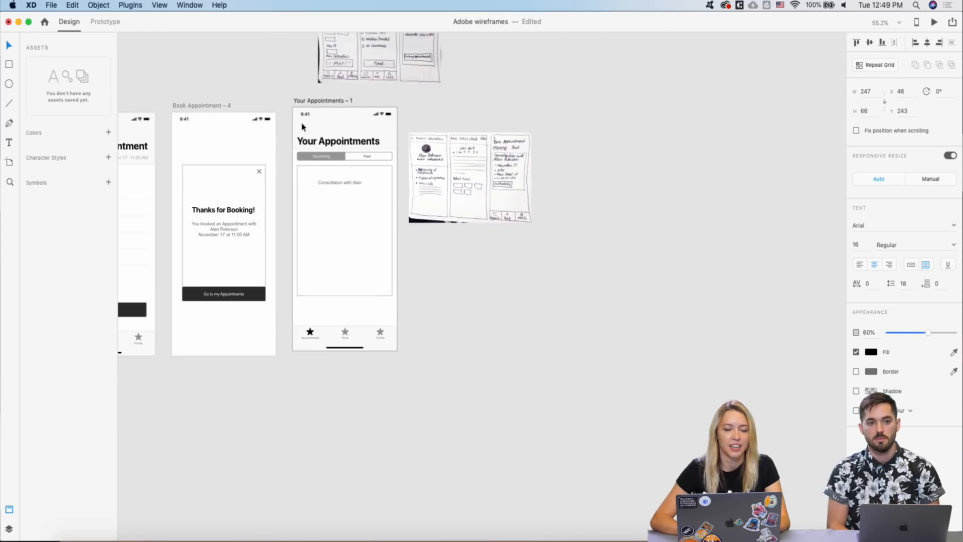
{"action": "scroll", "coordinate": [301, 125], "scroll_direction": "left", "scroll_amount": 15}
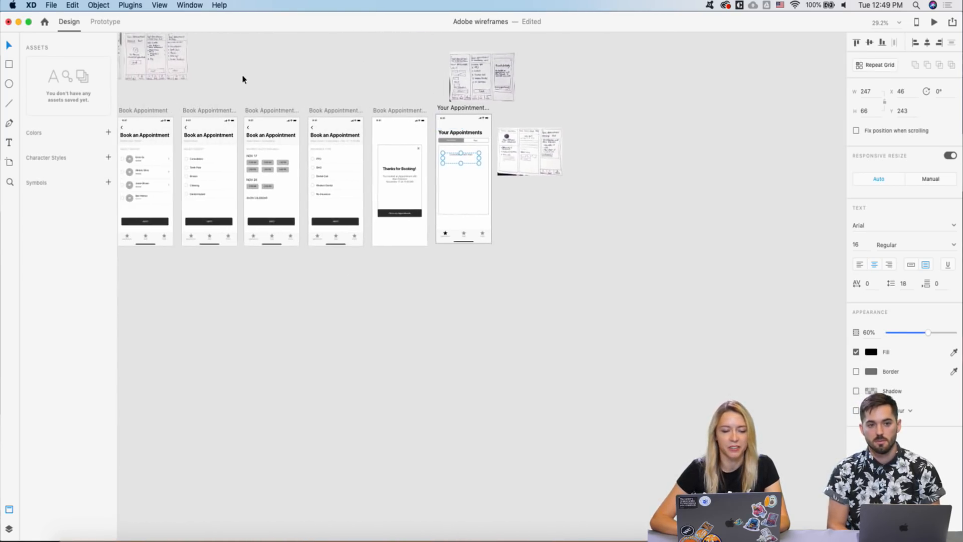
{"action": "scroll", "coordinate": [242, 79], "scroll_direction": "down", "scroll_amount": 5}
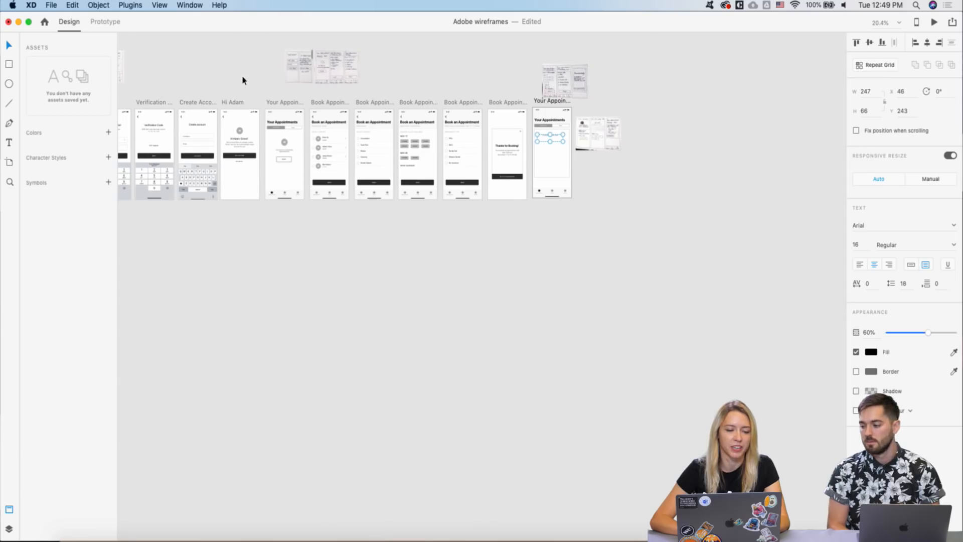
{"action": "scroll", "coordinate": [212, 82], "scroll_direction": "down", "scroll_amount": 3}
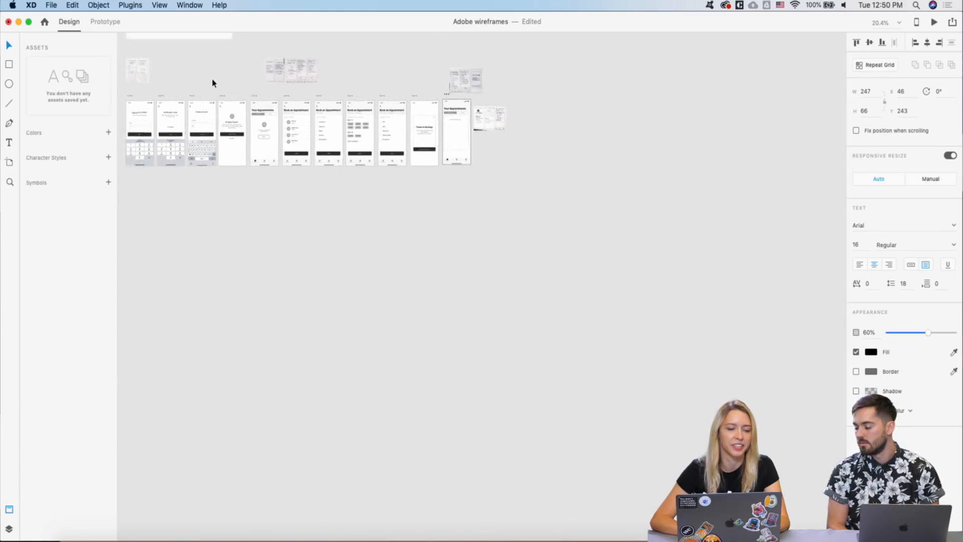
{"action": "scroll", "coordinate": [381, 133], "scroll_direction": "up", "scroll_amount": 6}
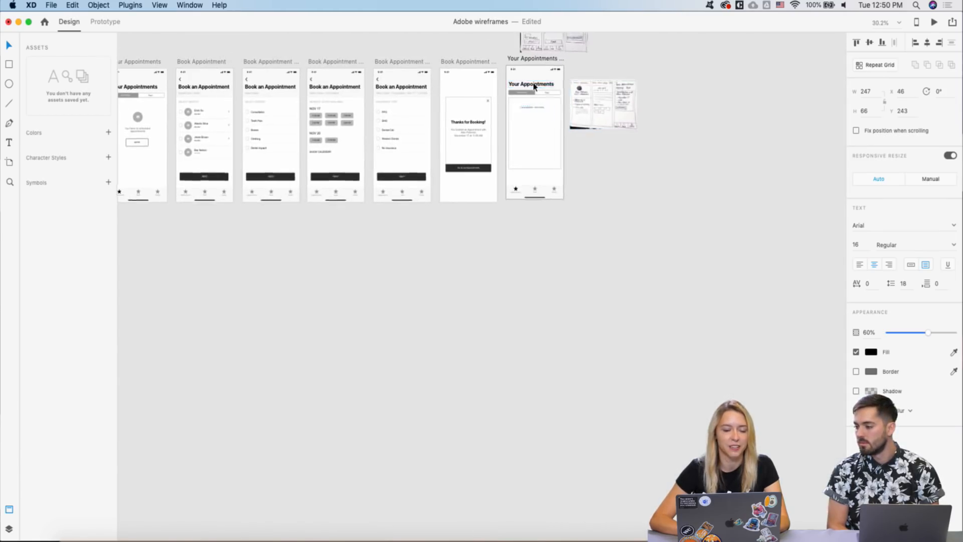
{"action": "scroll", "coordinate": [534, 86], "scroll_direction": "up", "scroll_amount": 3}
{"action": "scroll", "coordinate": [538, 121], "scroll_direction": "up", "scroll_amount": 3}
{"action": "scroll", "coordinate": [477, 135], "scroll_direction": "up", "scroll_amount": 4}
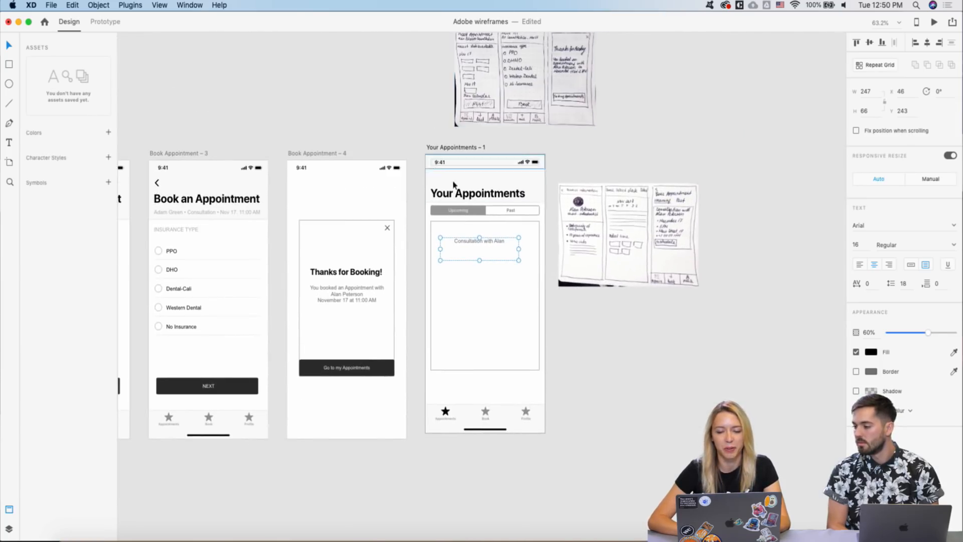
{"action": "scroll", "coordinate": [424, 248], "scroll_direction": "up", "scroll_amount": 2}
- Left-align the consultation line inside the rectangle's left edge and widen its text box
{"action": "left_click_drag", "start_coordinate": [478, 243], "coordinate": [448, 235]}
{"action": "key", "text": "super+z"}
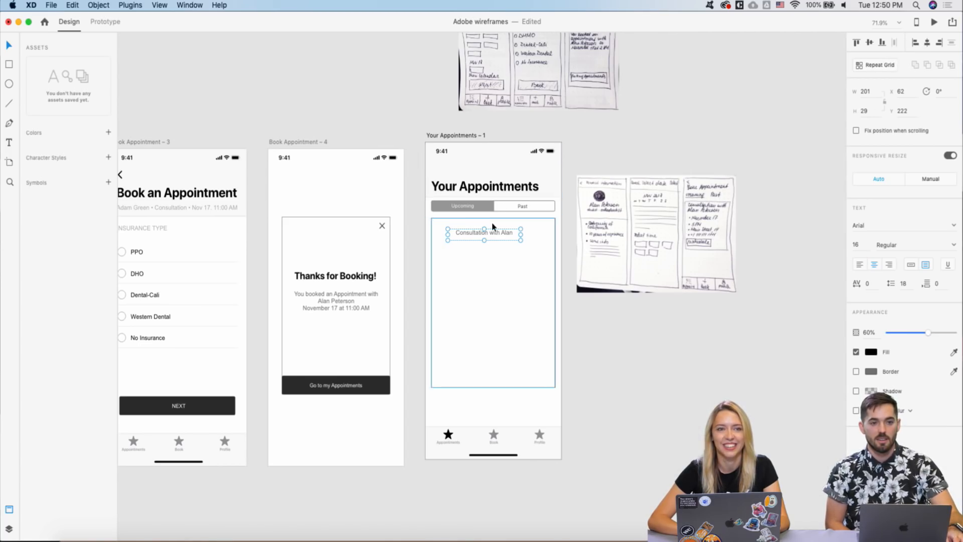
{"action": "scroll", "coordinate": [490, 226], "scroll_direction": "up", "scroll_amount": 5}
{"action": "left_click_drag", "start_coordinate": [466, 252], "coordinate": [440, 250]}
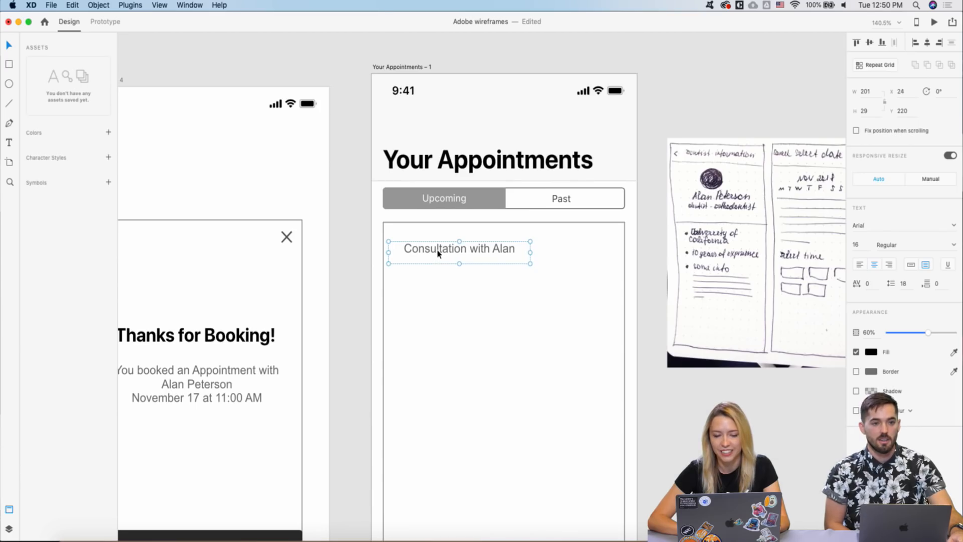
{"action": "left_click", "coordinate": [859, 265]}
{"action": "scroll", "coordinate": [419, 252], "scroll_direction": "down", "scroll_amount": 2}
{"action": "left_click_drag", "start_coordinate": [421, 256], "coordinate": [430, 257]}
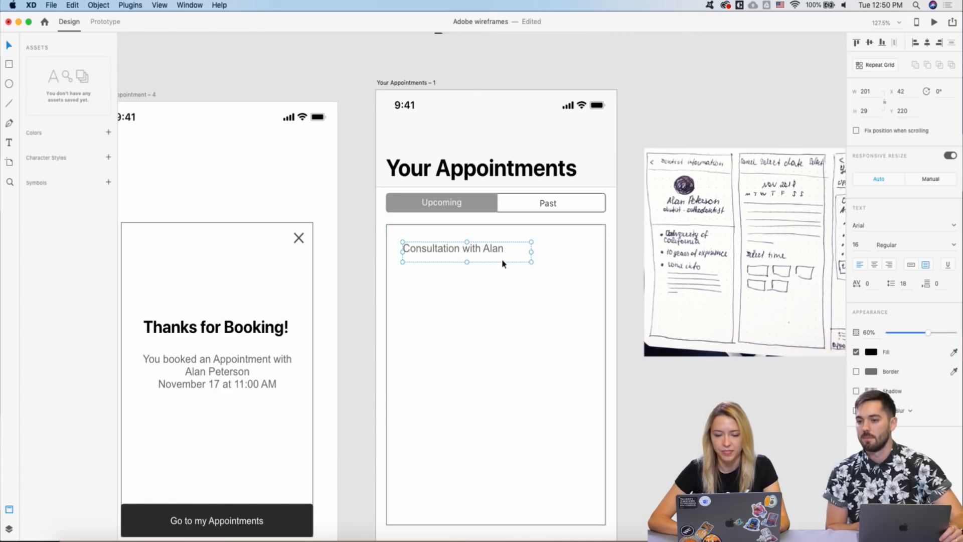
{"action": "left_click_drag", "start_coordinate": [530, 251], "coordinate": [559, 252]}
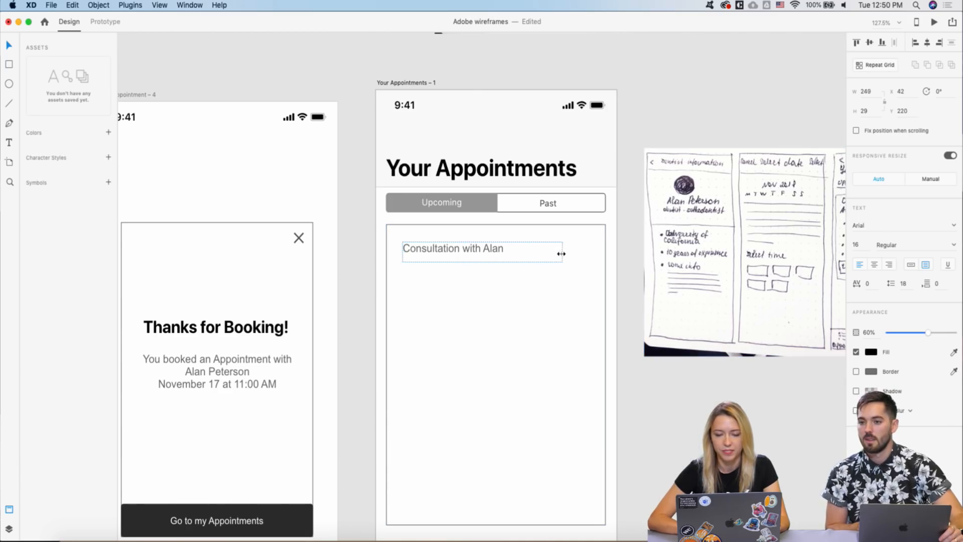
{"action": "double_click", "coordinate": [501, 249]}
{"action": "left_click", "coordinate": [505, 249]}
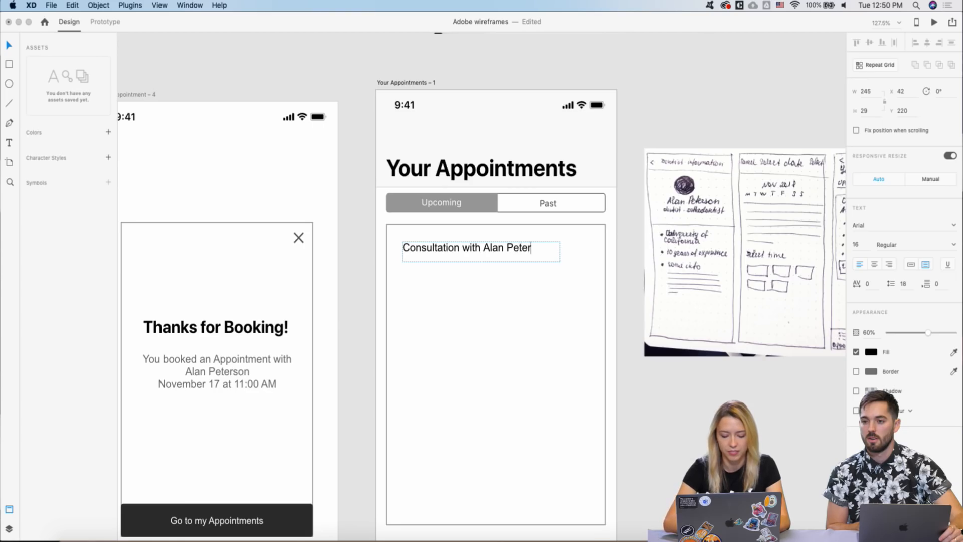
{"action": "key", "text": "Escape"}
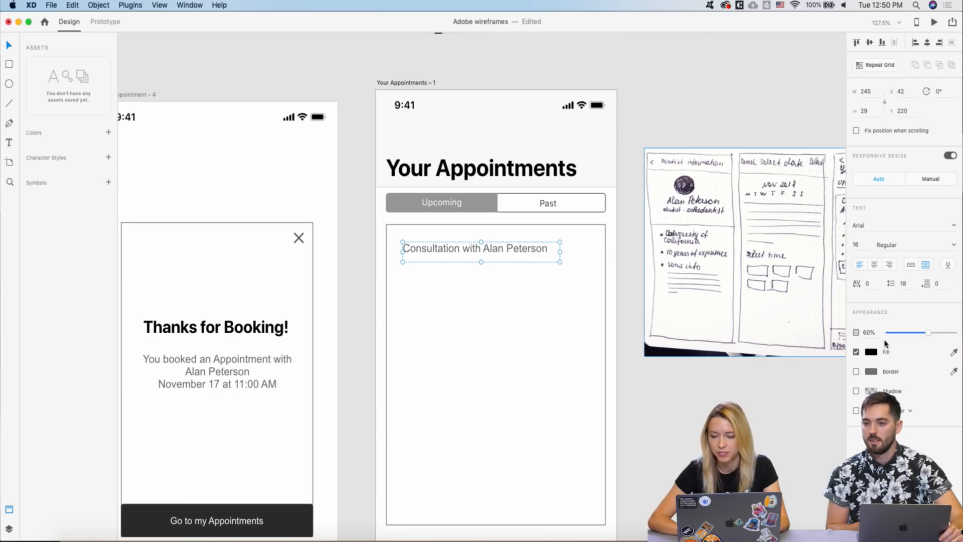
{"action": "scroll", "coordinate": [658, 334], "scroll_direction": "down", "scroll_amount": 5}
- Copy the new dentist name from the dentist list
{"action": "scroll", "coordinate": [552, 337], "scroll_direction": "left", "scroll_amount": 10}
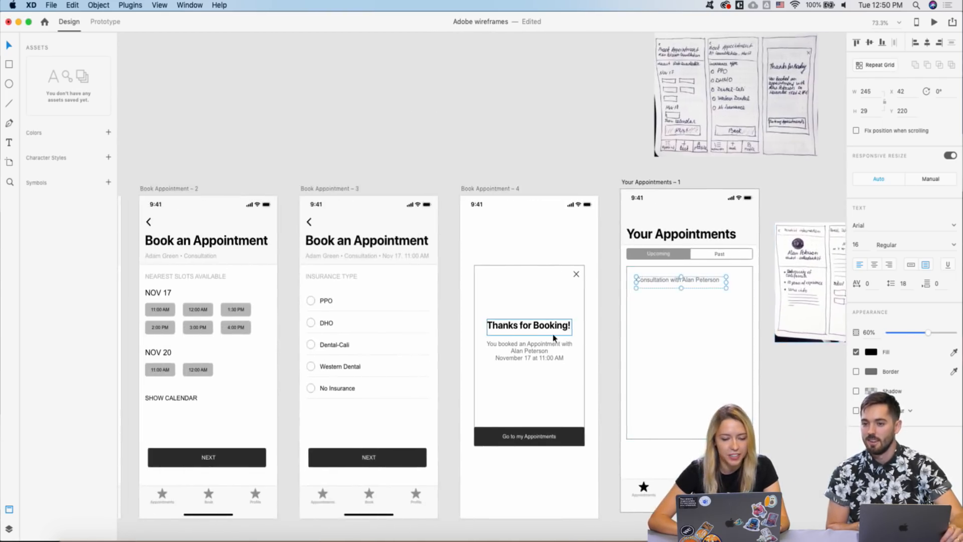
{"action": "scroll", "coordinate": [383, 303], "scroll_direction": "left", "scroll_amount": 2}
{"action": "scroll", "coordinate": [356, 243], "scroll_direction": "up", "scroll_amount": 5}
{"action": "double_click", "coordinate": [384, 216]}
{"action": "double_click", "coordinate": [385, 217]}
{"action": "key", "text": "super+c"}
{"action": "key", "text": "Escape"}
- Put the new dentist name in the thank-you popup message and move the date to its own line
{"action": "scroll", "coordinate": [424, 167], "scroll_direction": "down", "scroll_amount": 4}
{"action": "scroll", "coordinate": [424, 167], "scroll_direction": "right", "scroll_amount": 10}
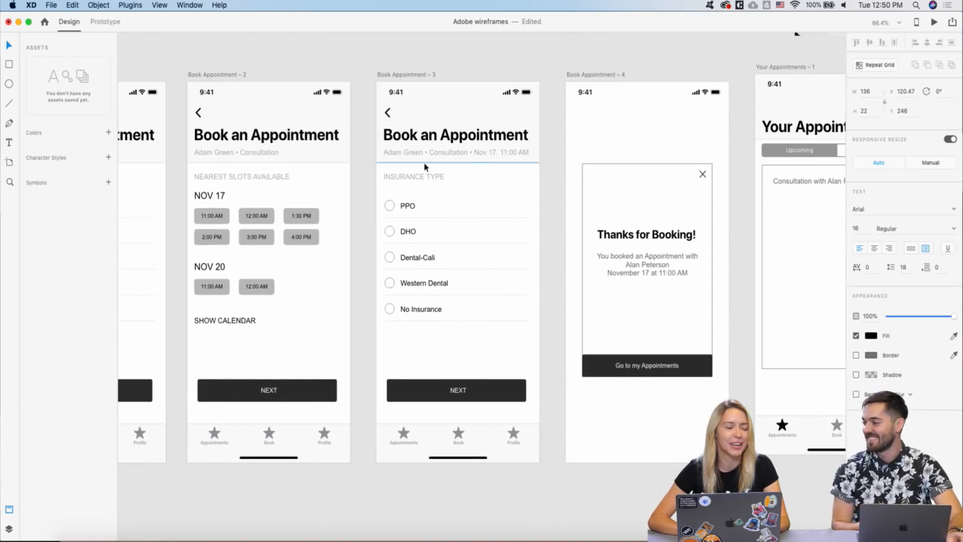
{"action": "scroll", "coordinate": [425, 167], "scroll_direction": "right", "scroll_amount": 15}
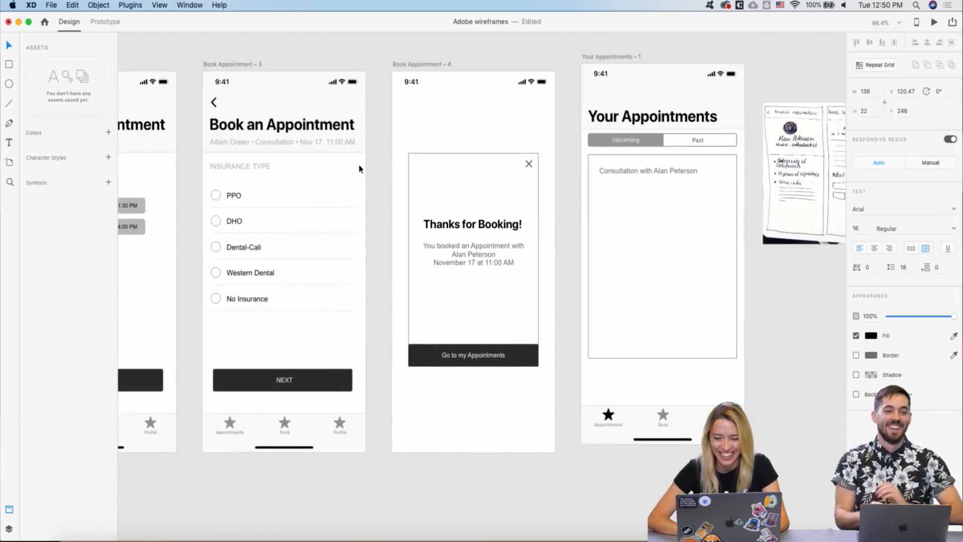
{"action": "scroll", "coordinate": [492, 173], "scroll_direction": "up", "scroll_amount": 2}
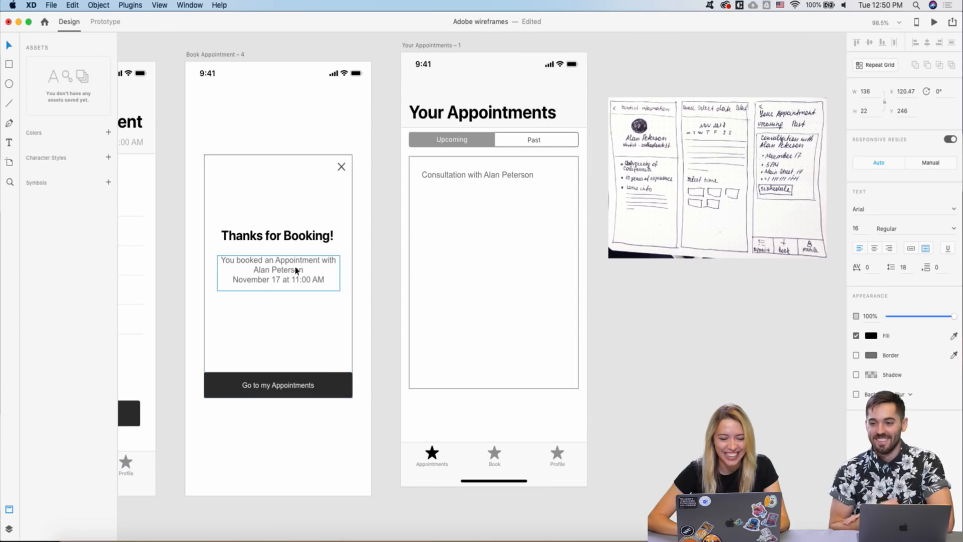
{"action": "double_click", "coordinate": [268, 271]}
{"action": "double_click", "coordinate": [267, 271]}
{"action": "left_click_drag", "start_coordinate": [253, 269], "coordinate": [319, 268]}
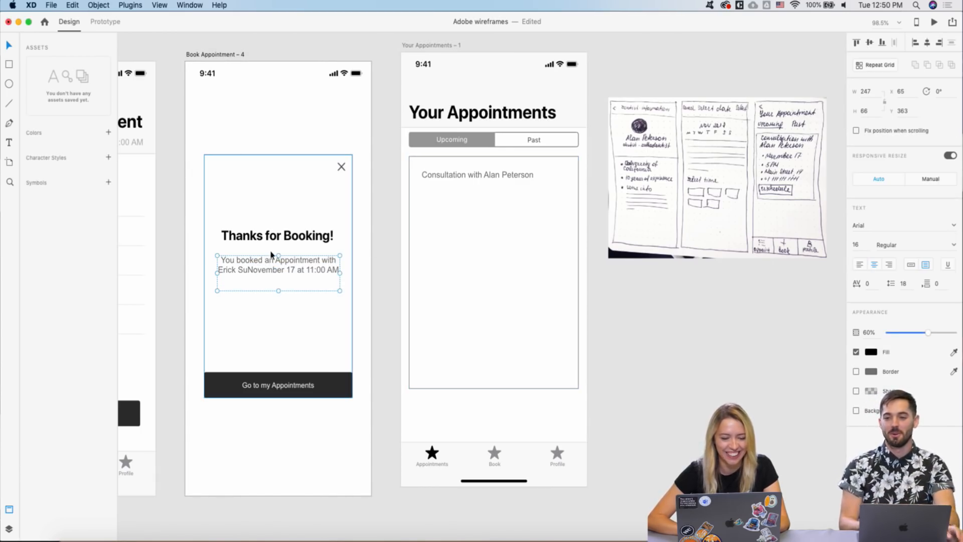
{"action": "key", "text": "super+a"}
{"action": "left_click", "coordinate": [245, 271]}
{"action": "key", "text": "Return"}
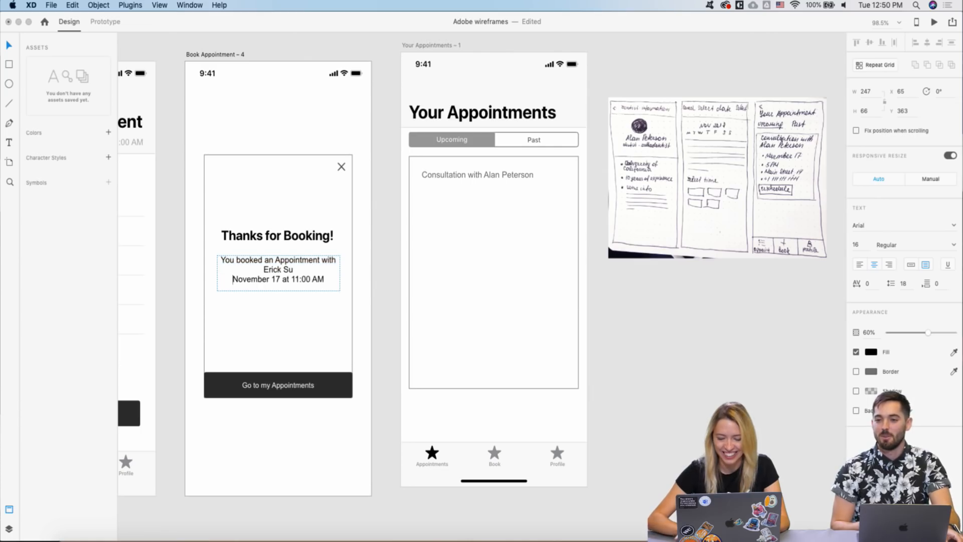
- Paste the new dentist name over the old one in the Your Appointments consultation line
{"action": "double_click", "coordinate": [503, 173]}
{"action": "double_click", "coordinate": [503, 173]}
{"action": "double_click", "coordinate": [491, 174]}
{"action": "left_click_drag", "start_coordinate": [533, 172], "coordinate": [557, 172]}
{"action": "key", "text": "super+v"}
{"action": "key", "text": "Escape"}
- Paste the new dentist name into the Book Appointment – 3 and – 2 subtitles
{"action": "scroll", "coordinate": [558, 171], "scroll_direction": "left", "scroll_amount": 10}
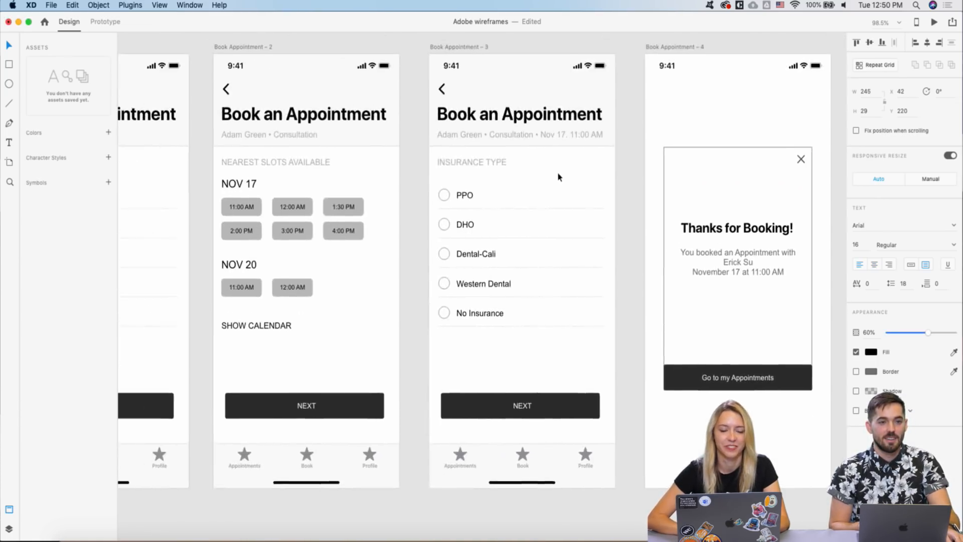
{"action": "left_click", "coordinate": [467, 141]}
{"action": "double_click", "coordinate": [467, 143]}
{"action": "left_click_drag", "start_coordinate": [492, 141], "coordinate": [453, 141]}
{"action": "key", "text": "super+v"}
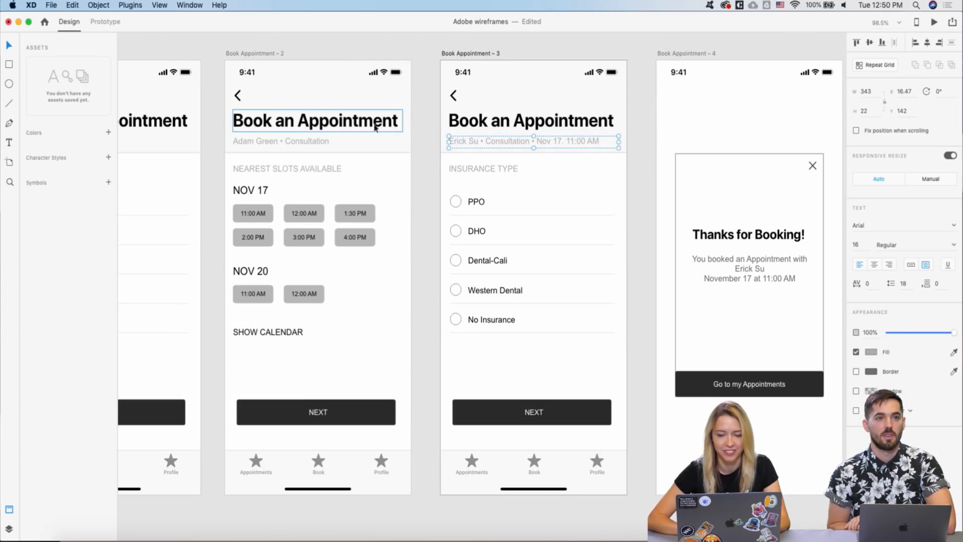
{"action": "double_click", "coordinate": [270, 141]}
{"action": "left_click_drag", "start_coordinate": [277, 140], "coordinate": [226, 141]}
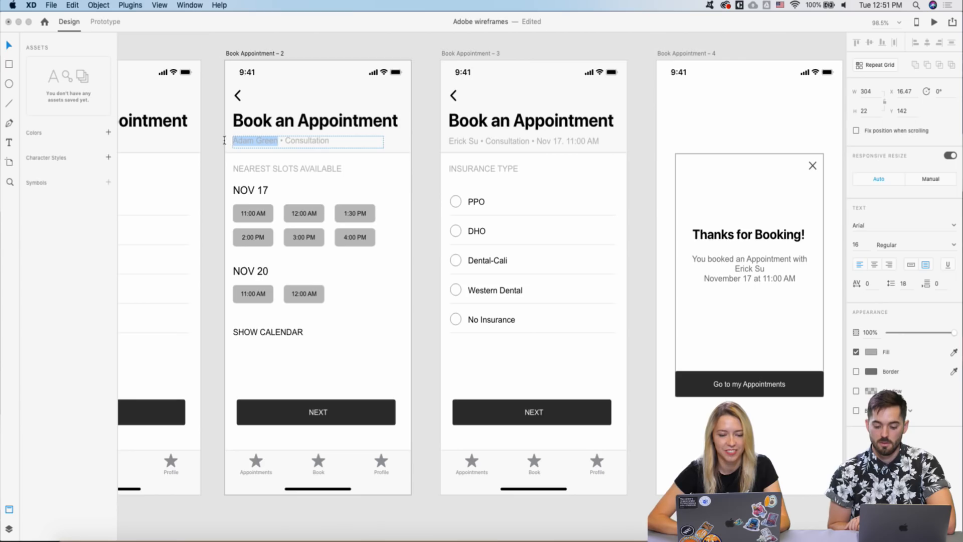
{"action": "key", "text": "super+v"}
{"action": "key", "text": "Escape"}
{"action": "scroll", "coordinate": [367, 182], "scroll_direction": "right", "scroll_amount": 10}
{"action": "scroll", "coordinate": [367, 182], "scroll_direction": "right", "scroll_amount": 5}
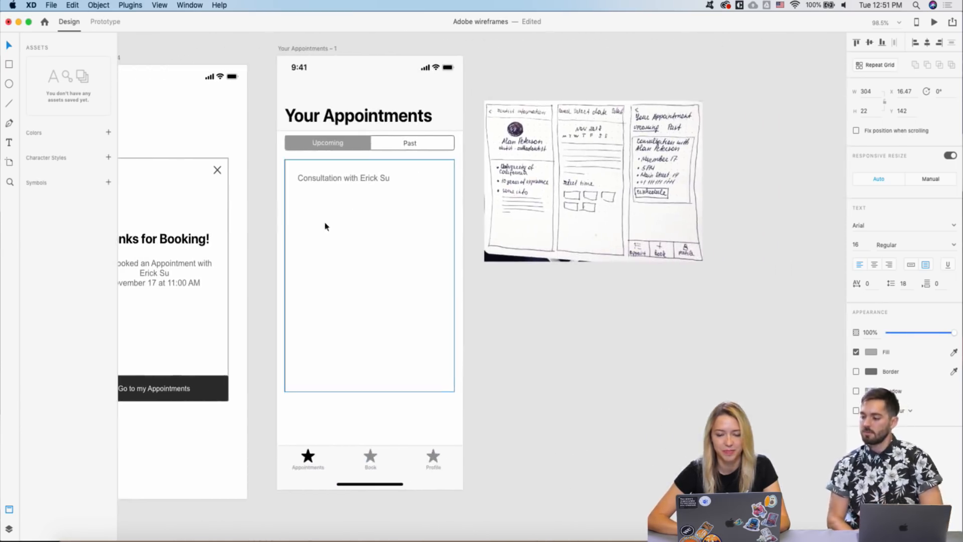
- Set the consultation title to 100% opacity and font size 20
{"action": "left_click", "coordinate": [331, 183]}
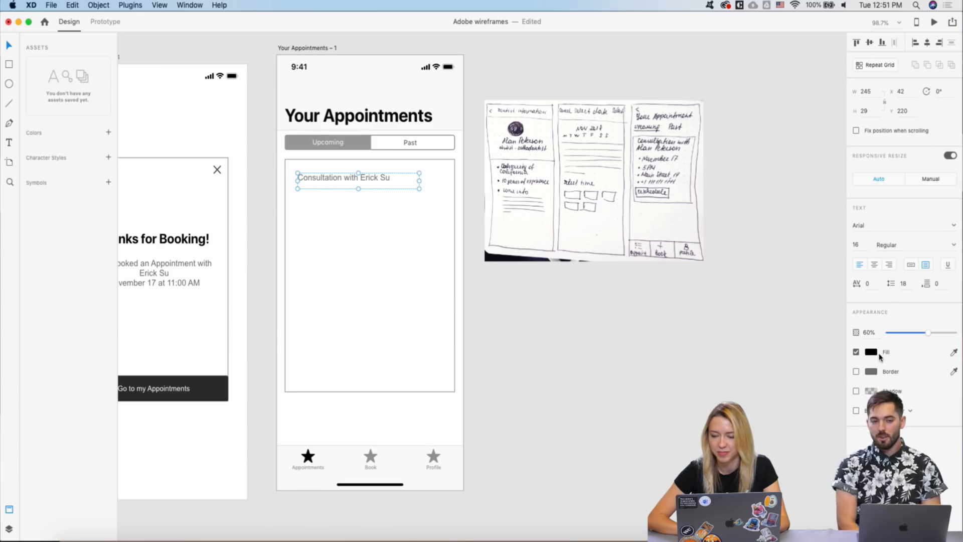
{"action": "key", "text": "0"}
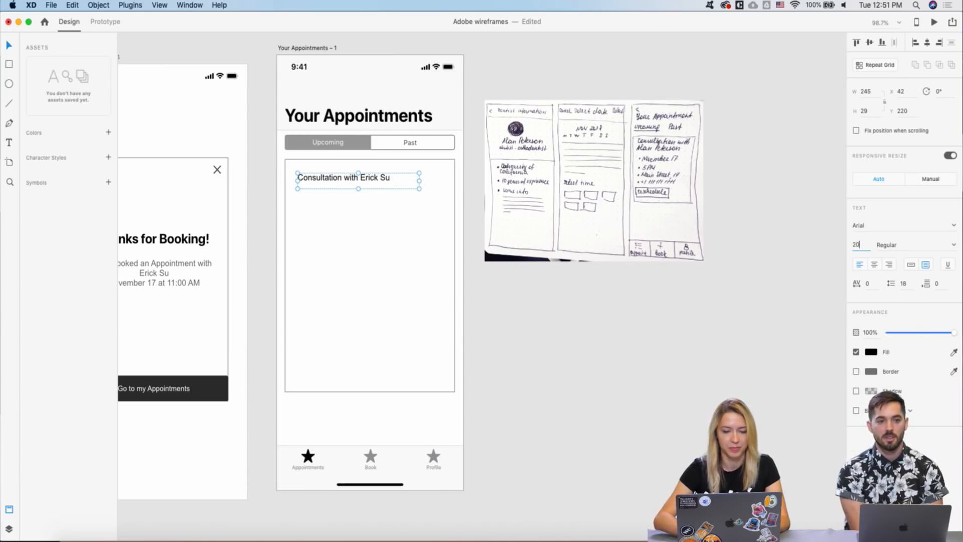
{"action": "type", "text": "20"}
{"action": "key", "text": "Return"}
- Add indented November 17 and 5 PM bullets under the consultation title
{"action": "left_click_drag", "start_coordinate": [313, 180], "coordinate": [313, 197], "text": "alt"}
{"action": "double_click", "coordinate": [312, 195]}
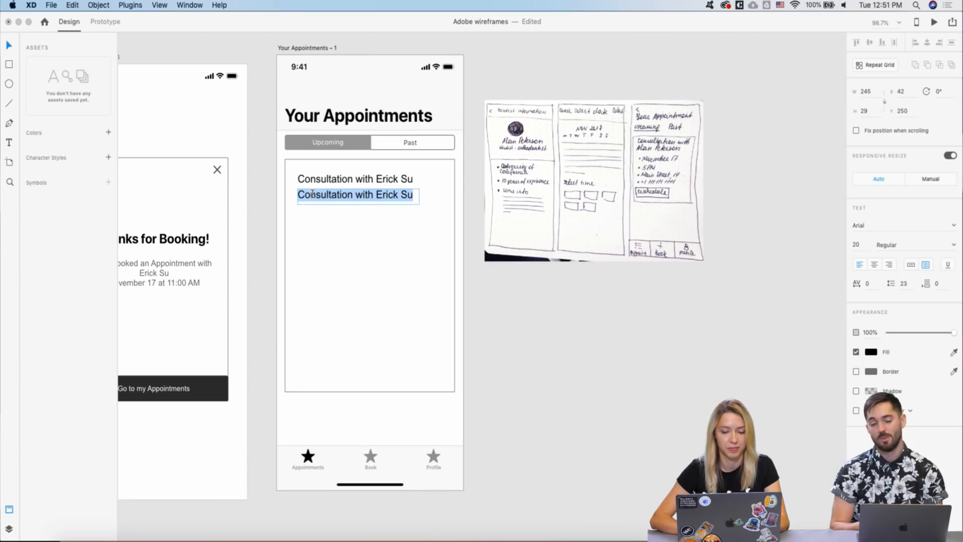
{"action": "key", "text": "BackSpace"}
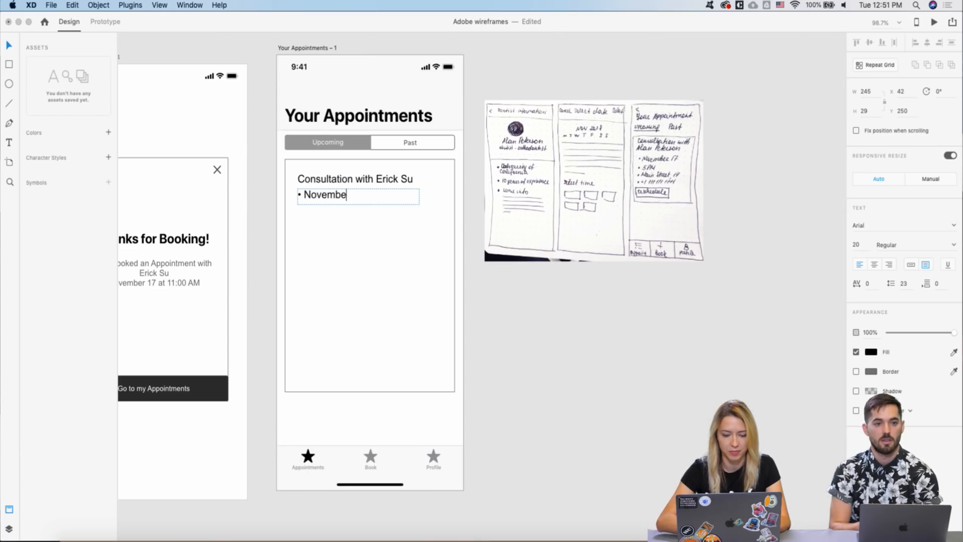
{"action": "left_click", "coordinate": [336, 202]}
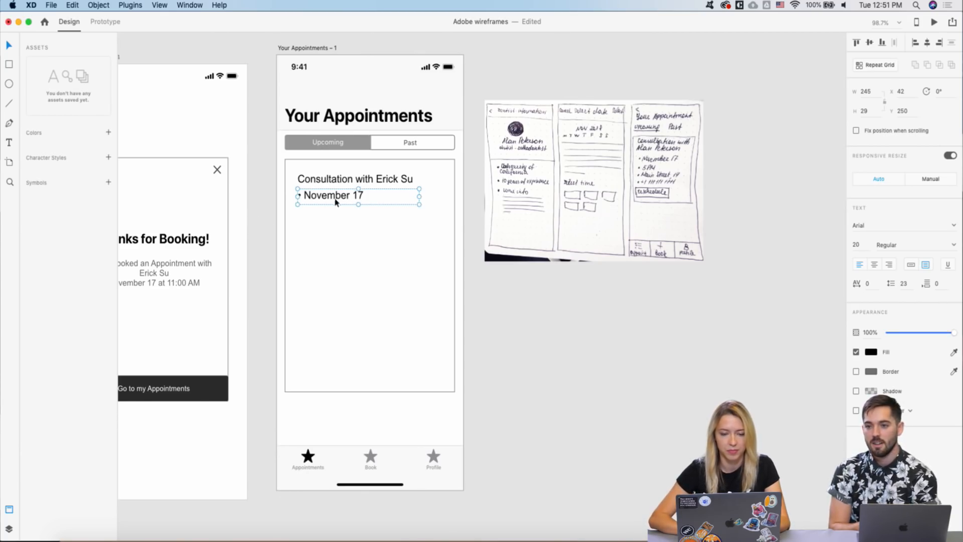
{"action": "left_click_drag", "start_coordinate": [326, 199], "coordinate": [372, 218]}
{"action": "key", "text": "super+d"}
{"action": "double_click", "coordinate": [337, 219]}
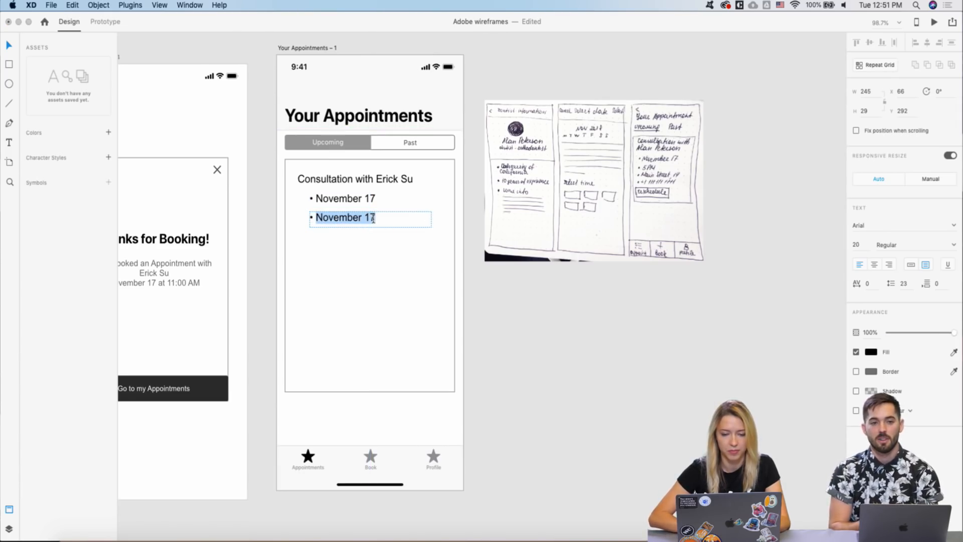
{"action": "type", "text": "5 PM"}
{"action": "key", "text": "Escape"}
- Add address and phone number bullets below the 5 PM bullet
{"action": "key", "text": "super+d"}
{"action": "left_click_drag", "start_coordinate": [331, 219], "coordinate": [362, 237]}
{"action": "double_click", "coordinate": [325, 235]}
{"action": "left_click", "coordinate": [324, 236]}
{"action": "type", "text": "Main Street, 1"}
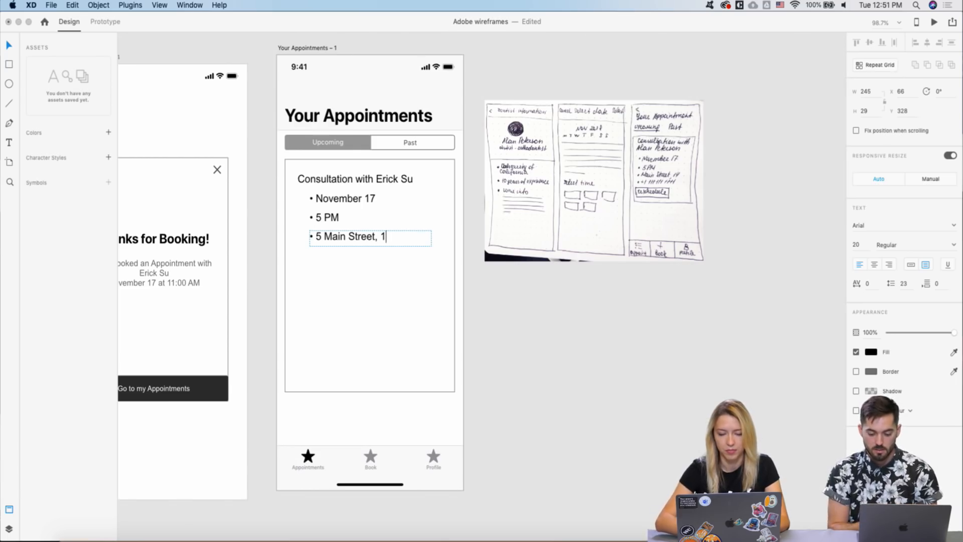
{"action": "type", "text": "7"}
{"action": "key", "text": "Escape"}
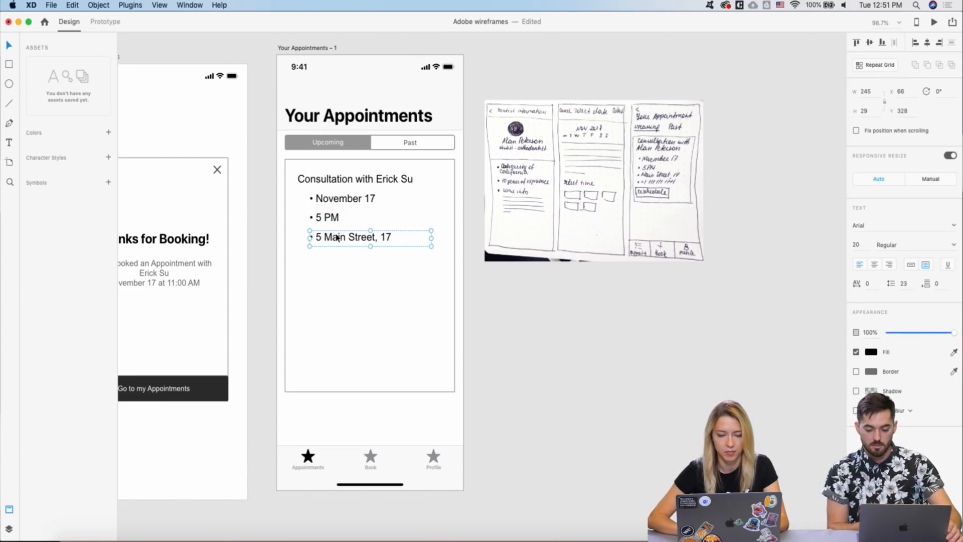
{"action": "left_click_drag", "start_coordinate": [333, 237], "coordinate": [430, 275]}
{"action": "double_click", "coordinate": [318, 256]}
{"action": "type", "text": "+1 111"}
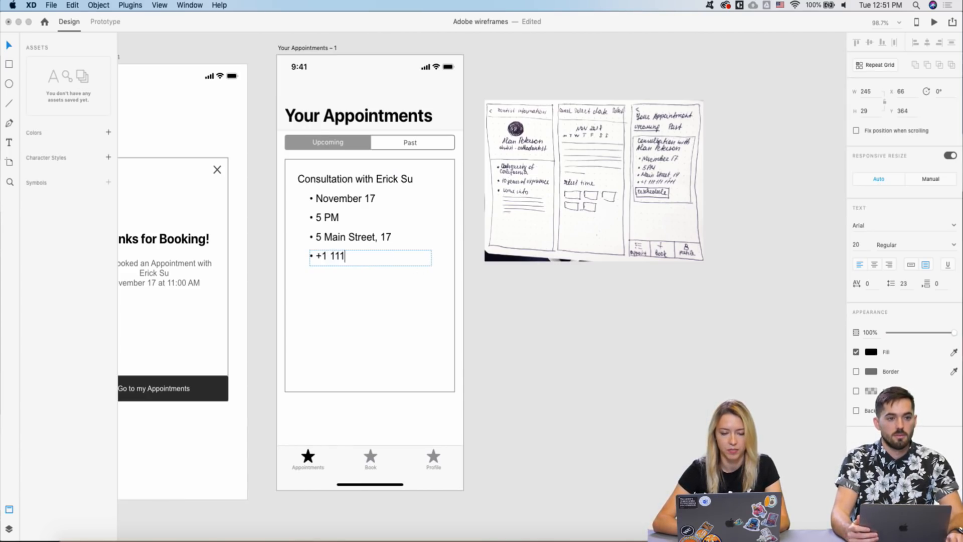
{"action": "type", "text": " 111 1111"}
{"action": "key", "text": "Escape"}
- Make the consultation title Bold
{"action": "scroll", "coordinate": [345, 368], "scroll_direction": "down", "scroll_amount": 2}
{"action": "left_click", "coordinate": [349, 372]}
{"action": "scroll", "coordinate": [350, 368], "scroll_direction": "left", "scroll_amount": 3}
{"action": "left_click", "coordinate": [419, 178]}
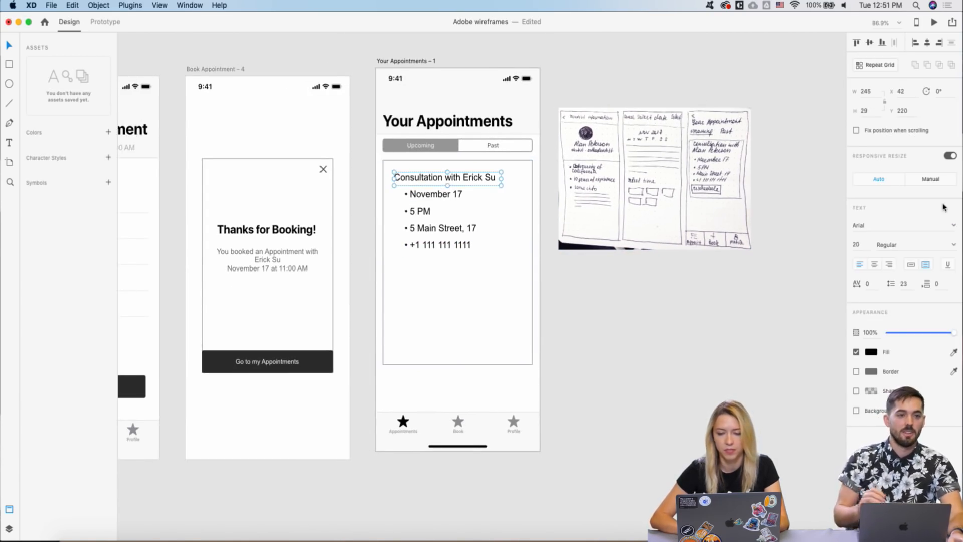
{"action": "left_click", "coordinate": [954, 245]}
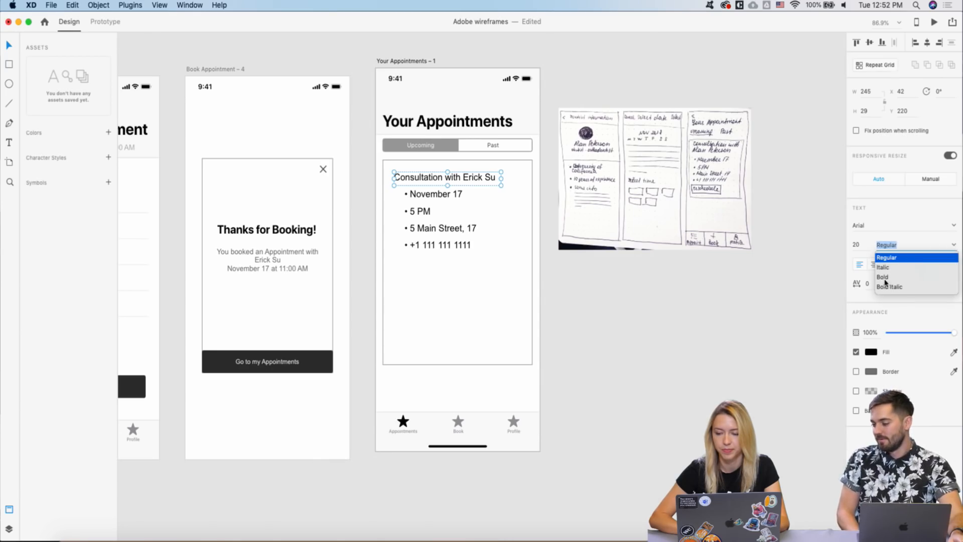
{"action": "left_click", "coordinate": [885, 279]}
- Paste the outlined NORMAL button from the UI kit into the card's lower left
{"action": "scroll", "coordinate": [581, 286], "scroll_direction": "down", "scroll_amount": 4}
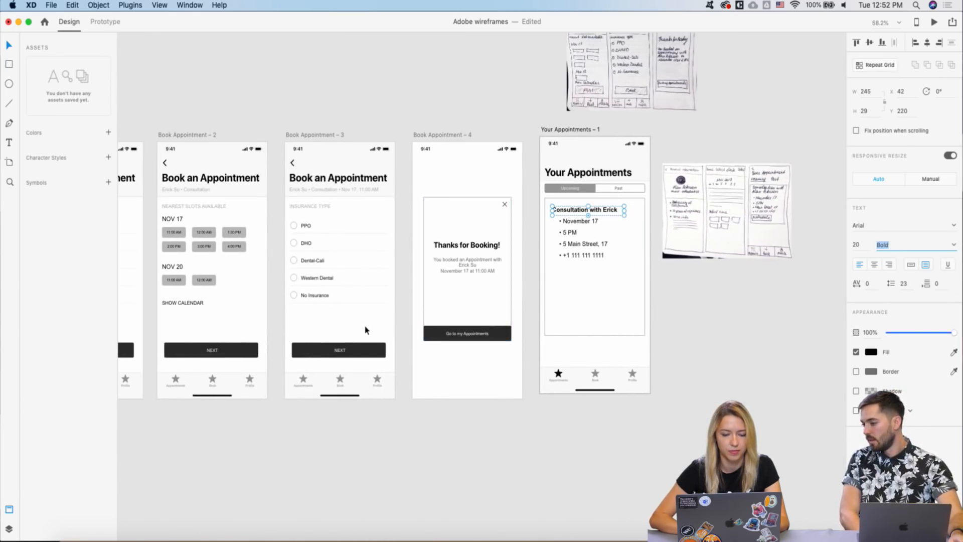
{"action": "scroll", "coordinate": [365, 329], "scroll_direction": "down", "scroll_amount": 6}
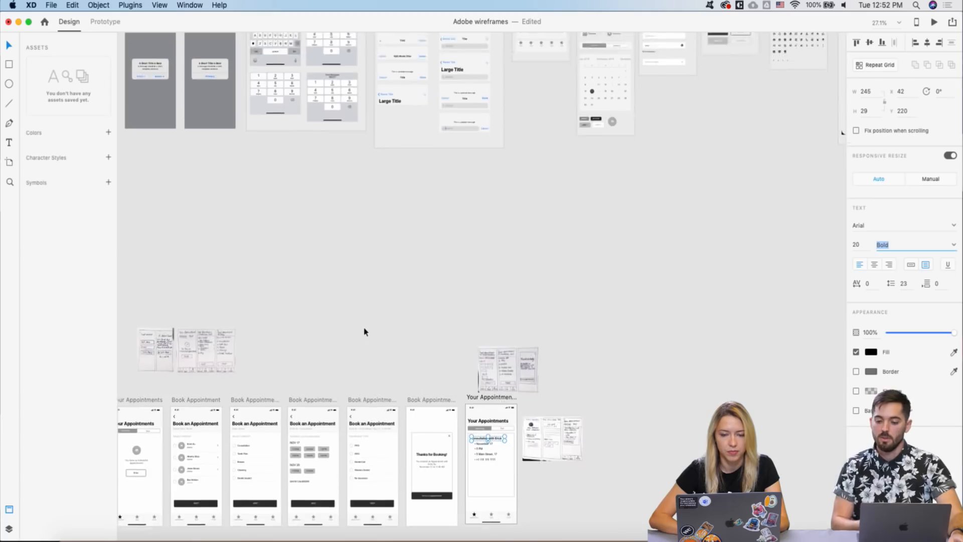
{"action": "scroll", "coordinate": [376, 324], "scroll_direction": "up", "scroll_amount": 4}
{"action": "scroll", "coordinate": [389, 315], "scroll_direction": "right", "scroll_amount": 3}
{"action": "left_click", "coordinate": [673, 136]}
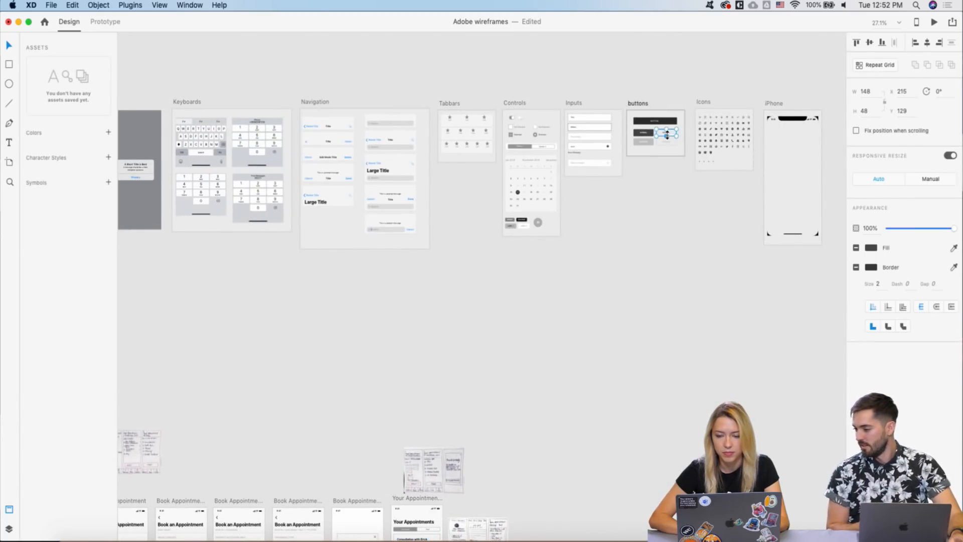
{"action": "scroll", "coordinate": [399, 457], "scroll_direction": "down", "scroll_amount": 3}
{"action": "scroll", "coordinate": [400, 402], "scroll_direction": "up", "scroll_amount": 8}
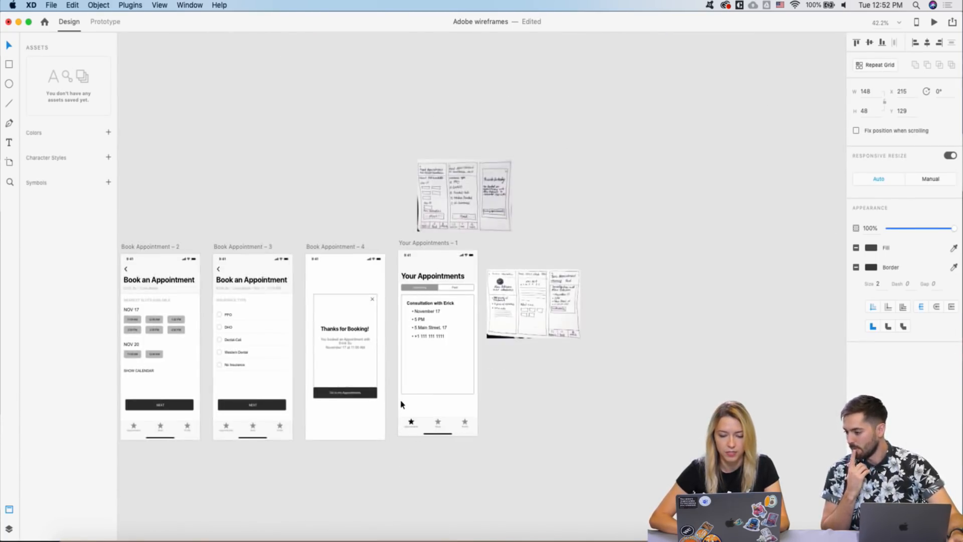
{"action": "key", "text": "super+v"}
{"action": "left_click_drag", "start_coordinate": [476, 285], "coordinate": [436, 307]}
- Change the appointment button's label to Reschedule
{"action": "double_click", "coordinate": [443, 309]}
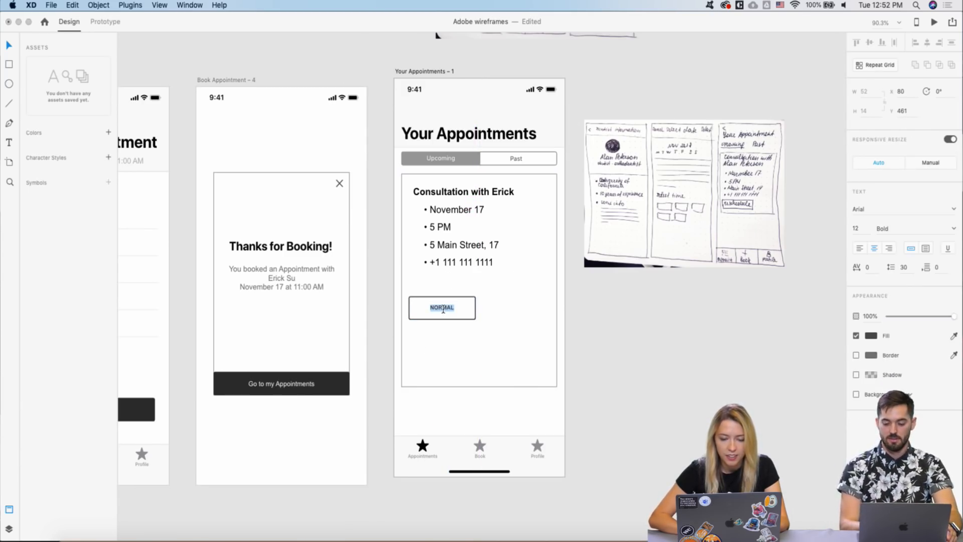
{"action": "type", "text": "Resch"}
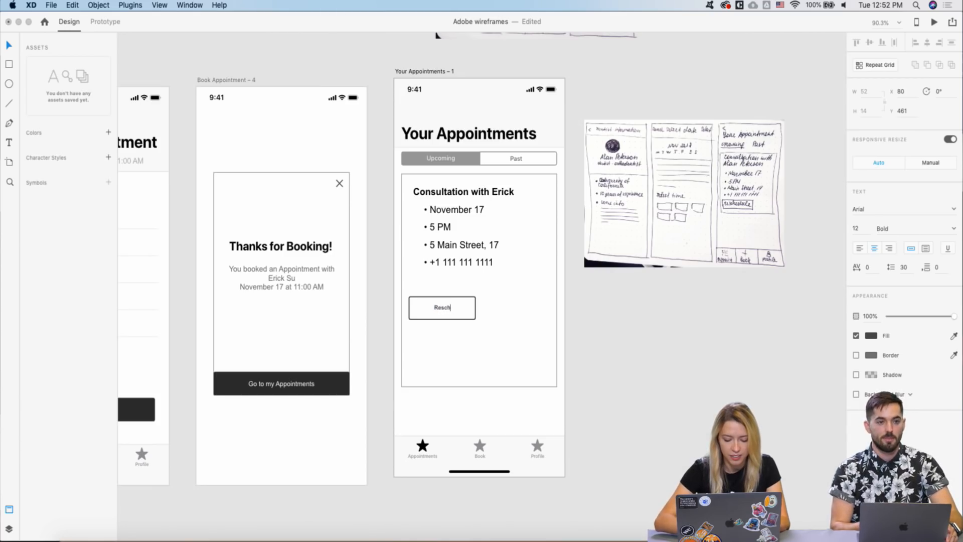
{"action": "type", "text": "edule"}
{"action": "key", "text": "Escape"}
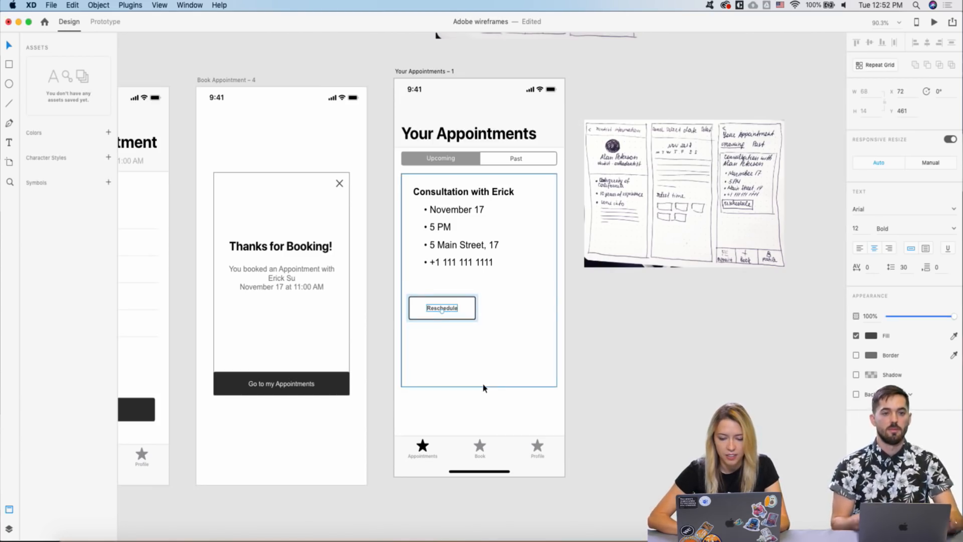
- Shorten the appointment card to fit its contents and move the sketch image up and right
{"action": "left_click", "coordinate": [475, 387]}
{"action": "left_click_drag", "start_coordinate": [475, 387], "coordinate": [476, 337]}
{"action": "scroll", "coordinate": [428, 321], "scroll_direction": "down", "scroll_amount": 5}
{"action": "left_click_drag", "start_coordinate": [535, 279], "coordinate": [601, 174]}
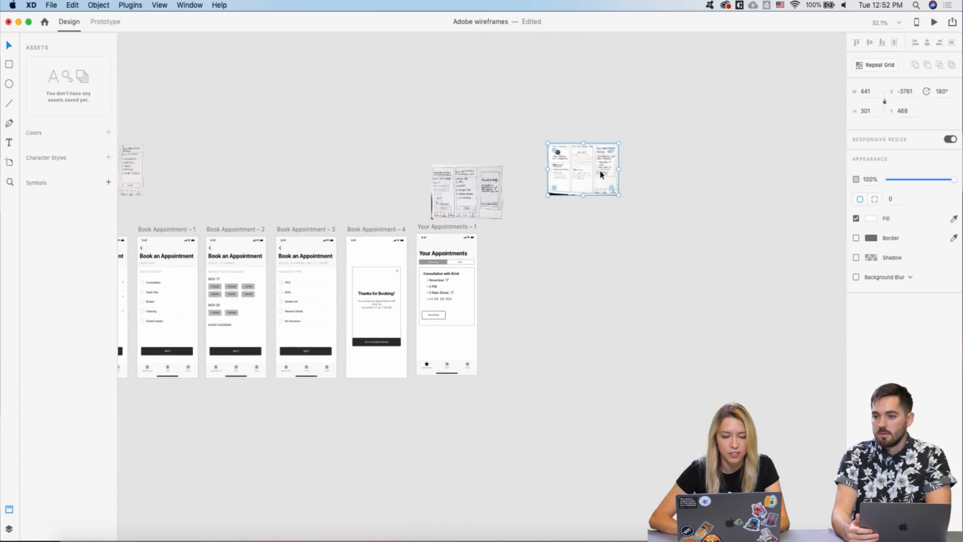
- Move the new Book Appointment screen to the row's end after Your Appointments and select its heading
{"action": "scroll", "coordinate": [600, 174], "scroll_direction": "down", "scroll_amount": 2}
{"action": "scroll", "coordinate": [601, 175], "scroll_direction": "left", "scroll_amount": 2}
{"action": "scroll", "coordinate": [601, 175], "scroll_direction": "left", "scroll_amount": 2}
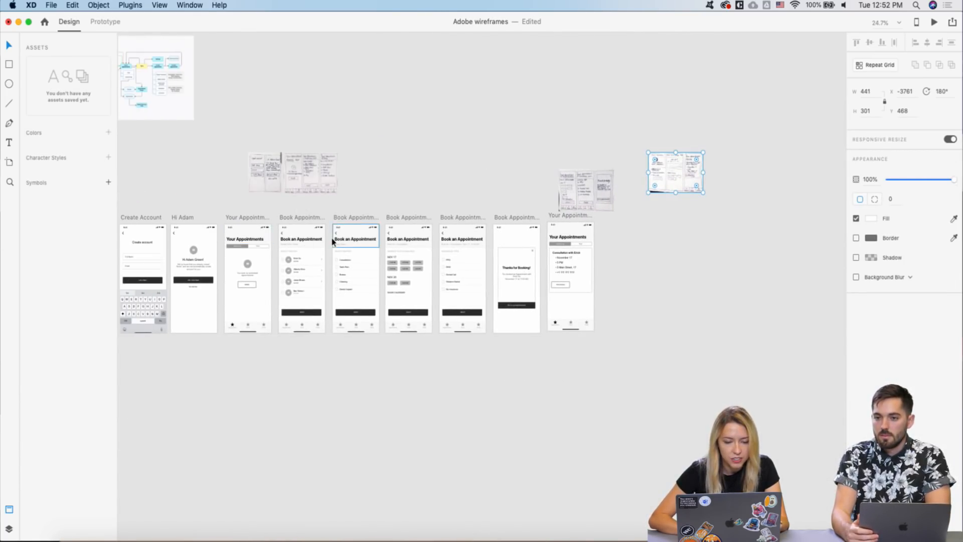
{"action": "scroll", "coordinate": [357, 198], "scroll_direction": "up", "scroll_amount": 2}
{"action": "scroll", "coordinate": [340, 228], "scroll_direction": "down", "scroll_amount": 2}
{"action": "left_click_drag", "start_coordinate": [404, 224], "coordinate": [494, 233]}
{"action": "left_click_drag", "start_coordinate": [612, 222], "coordinate": [608, 223]}
{"action": "left_click", "coordinate": [654, 232]}
{"action": "left_click", "coordinate": [616, 246]}
- Delete the Book an Appointment heading from the new screen
{"action": "key", "text": "Delete"}
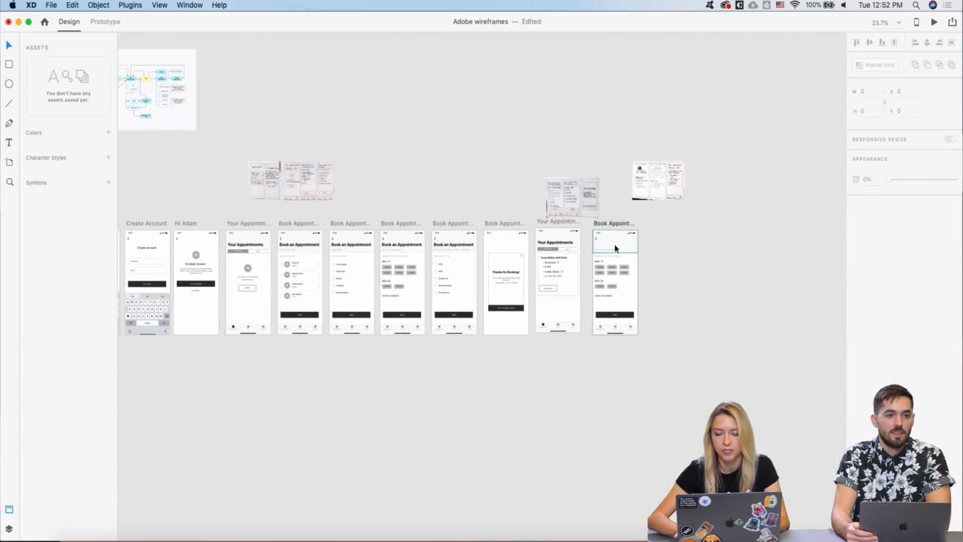
{"action": "scroll", "coordinate": [615, 246], "scroll_direction": "up", "scroll_amount": 10}
{"action": "scroll", "coordinate": [614, 245], "scroll_direction": "down", "scroll_amount": 3}
{"action": "scroll", "coordinate": [406, 440], "scroll_direction": "up", "scroll_amount": 2}
{"action": "scroll", "coordinate": [504, 392], "scroll_direction": "up", "scroll_amount": 3}
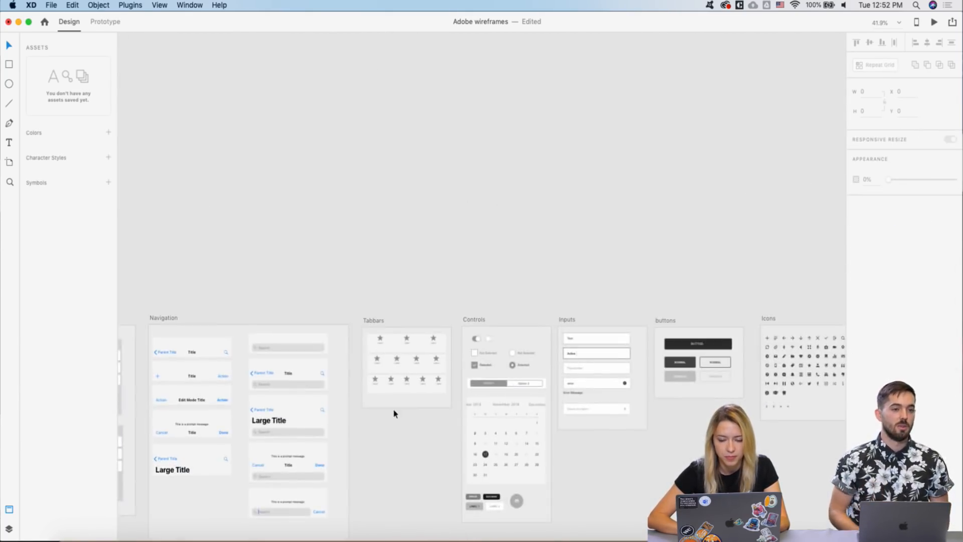
{"action": "scroll", "coordinate": [395, 410], "scroll_direction": "up", "scroll_amount": 3}
{"action": "scroll", "coordinate": [394, 411], "scroll_direction": "down", "scroll_amount": 2}
{"action": "scroll", "coordinate": [393, 410], "scroll_direction": "down", "scroll_amount": 3}
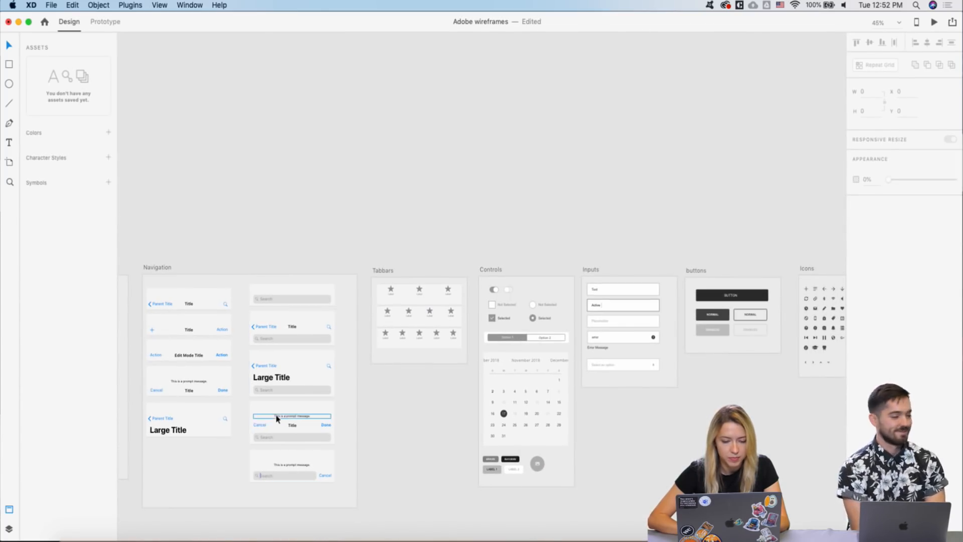
- Paste the Navigation kit's Edit Mode Title bar into Book Appointment – 5
{"action": "left_click", "coordinate": [190, 356]}
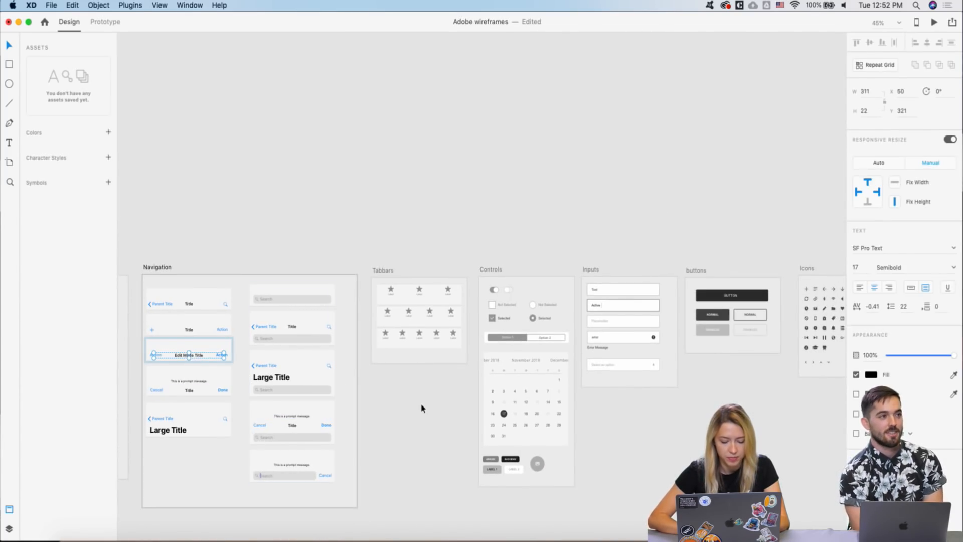
{"action": "scroll", "coordinate": [421, 405], "scroll_direction": "down", "scroll_amount": 15}
{"action": "scroll", "coordinate": [422, 404], "scroll_direction": "up", "scroll_amount": 2}
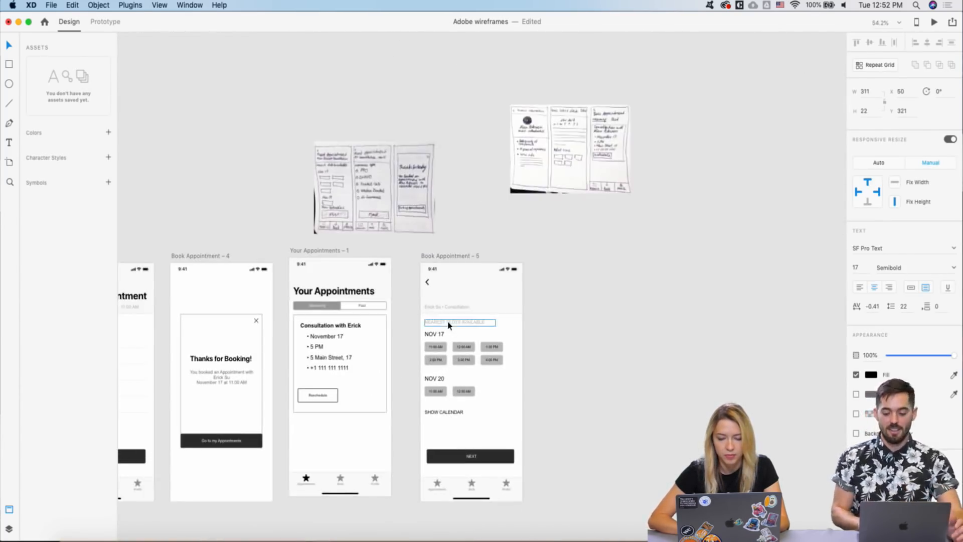
{"action": "key", "text": "cmd+v"}
{"action": "scroll", "coordinate": [443, 262], "scroll_direction": "up", "scroll_amount": 5}
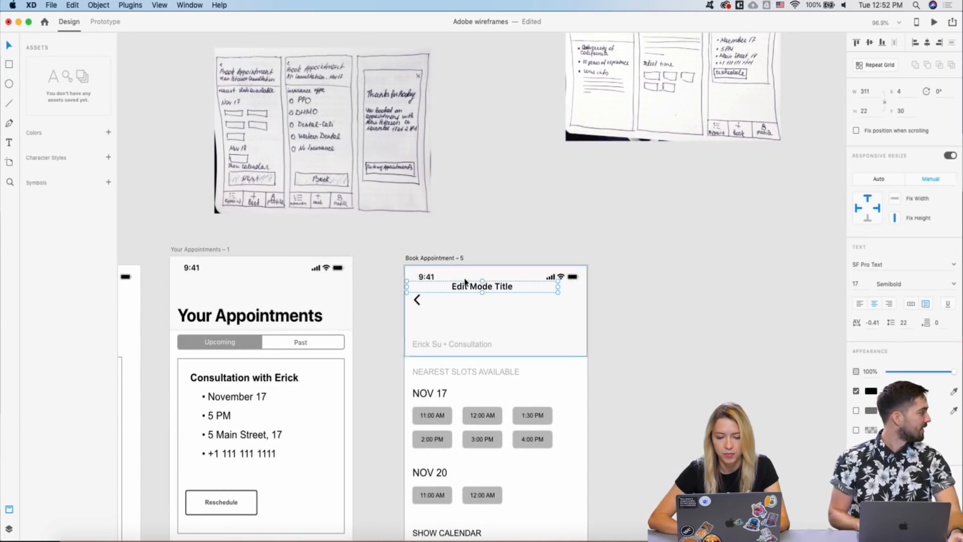
- Retitle the bar 'Calendar', move it beside the back arrow, and delete the old header and slots
{"action": "double_click", "coordinate": [470, 290]}
{"action": "type", "text": "Calendar"}
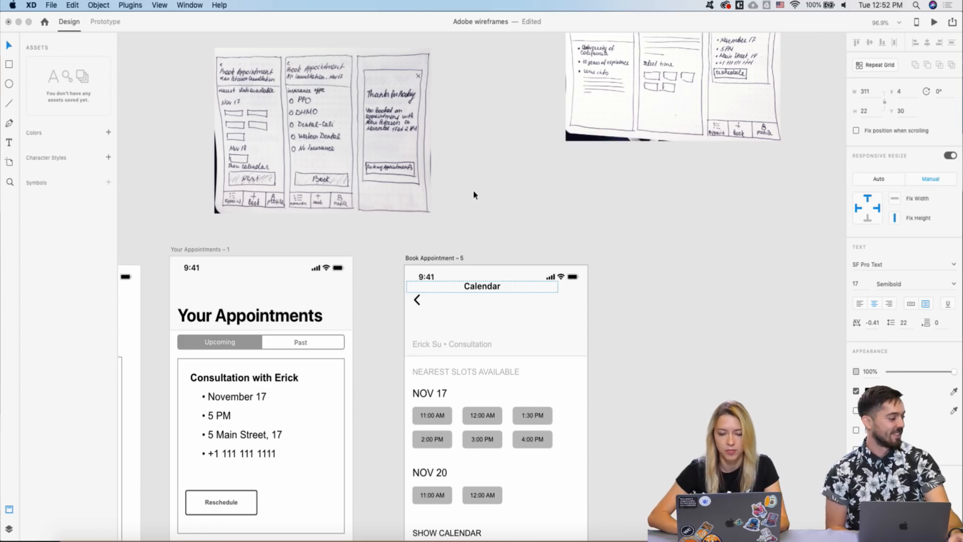
{"action": "key", "text": "Escape"}
{"action": "left_click_drag", "start_coordinate": [483, 288], "coordinate": [536, 440]}
{"action": "scroll", "coordinate": [496, 301], "scroll_direction": "down", "scroll_amount": 5}
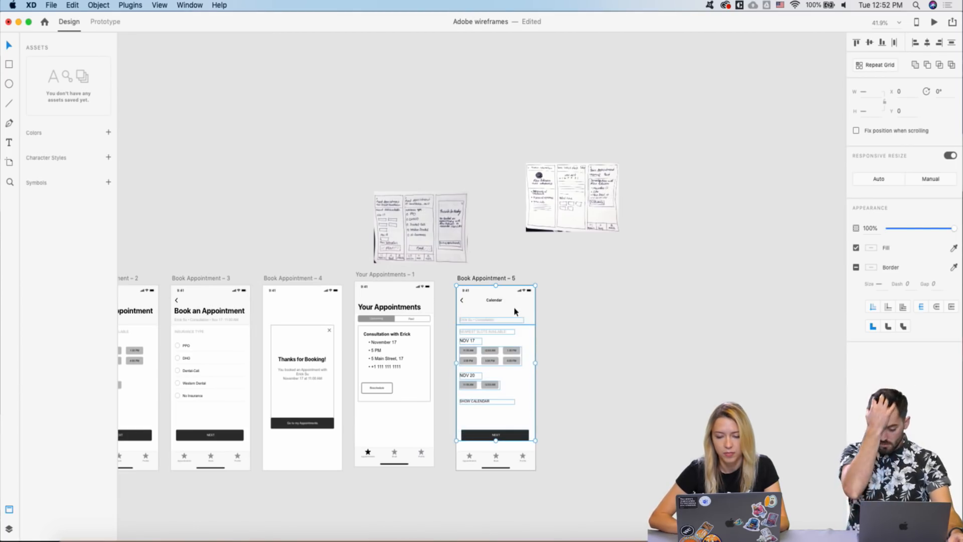
{"action": "key", "text": "Delete"}
{"action": "scroll", "coordinate": [516, 311], "scroll_direction": "down", "scroll_amount": 4}
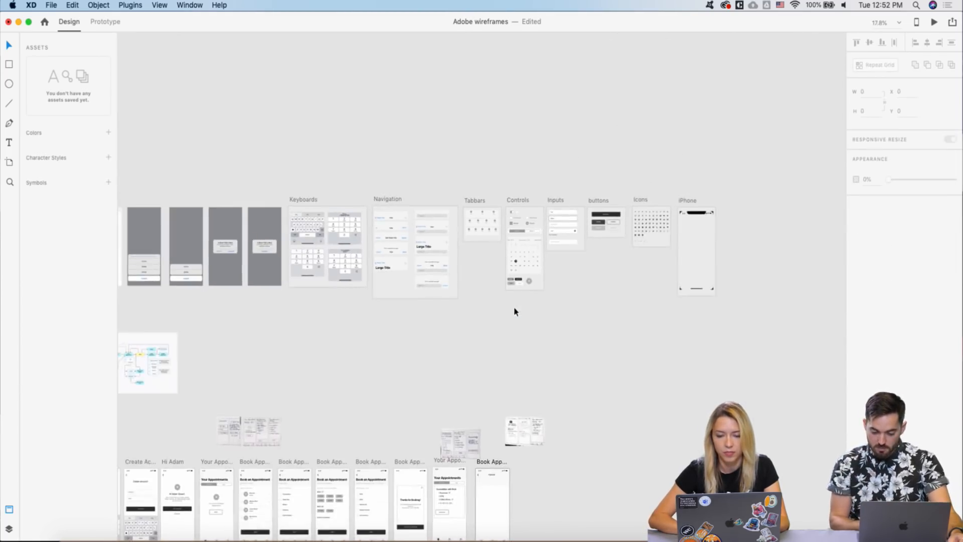
- Paste the Controls kit calendar at the top of Book Appointment – 5
{"action": "scroll", "coordinate": [514, 311], "scroll_direction": "up", "scroll_amount": 3}
{"action": "left_click", "coordinate": [406, 307]}
{"action": "scroll", "coordinate": [404, 305], "scroll_direction": "down", "scroll_amount": 5}
{"action": "scroll", "coordinate": [405, 306], "scroll_direction": "down", "scroll_amount": 2}
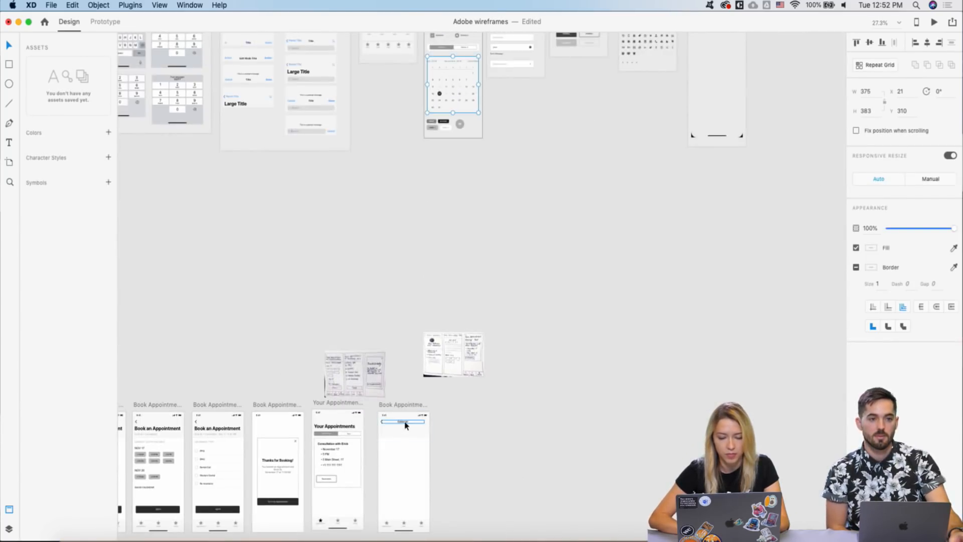
{"action": "left_click", "coordinate": [389, 405]}
{"action": "scroll", "coordinate": [379, 483], "scroll_direction": "up", "scroll_amount": 5}
{"action": "key", "text": "ctrl+v"}
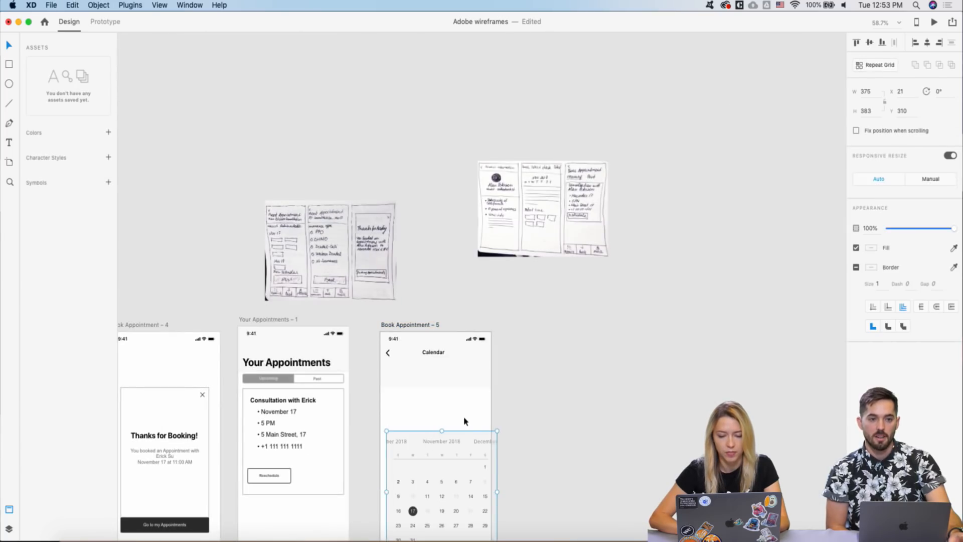
{"action": "left_click_drag", "start_coordinate": [432, 469], "coordinate": [426, 415]}
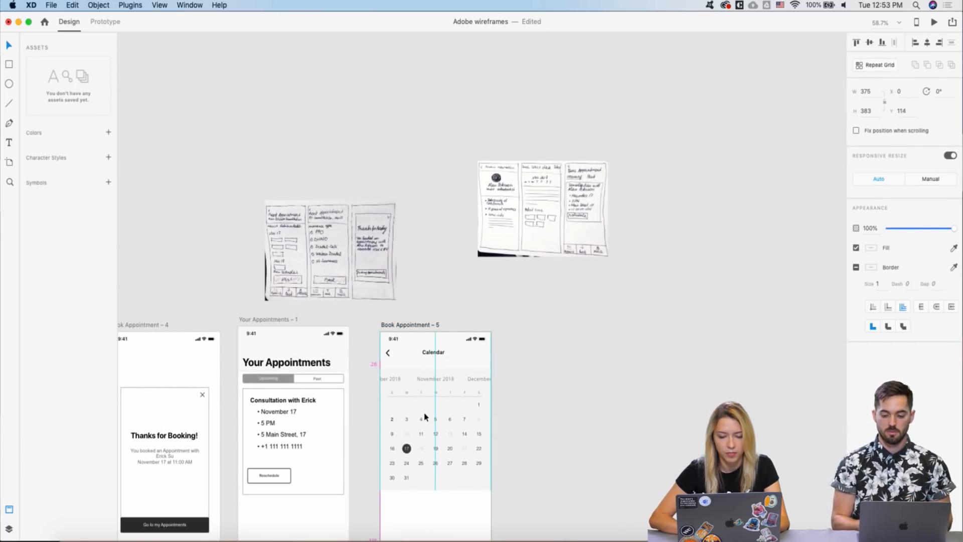
- Copy the NOV 20 group with its 11:00 AM and 12:00 AM slots below the calendar
{"action": "scroll", "coordinate": [426, 415], "scroll_direction": "down", "scroll_amount": 3}
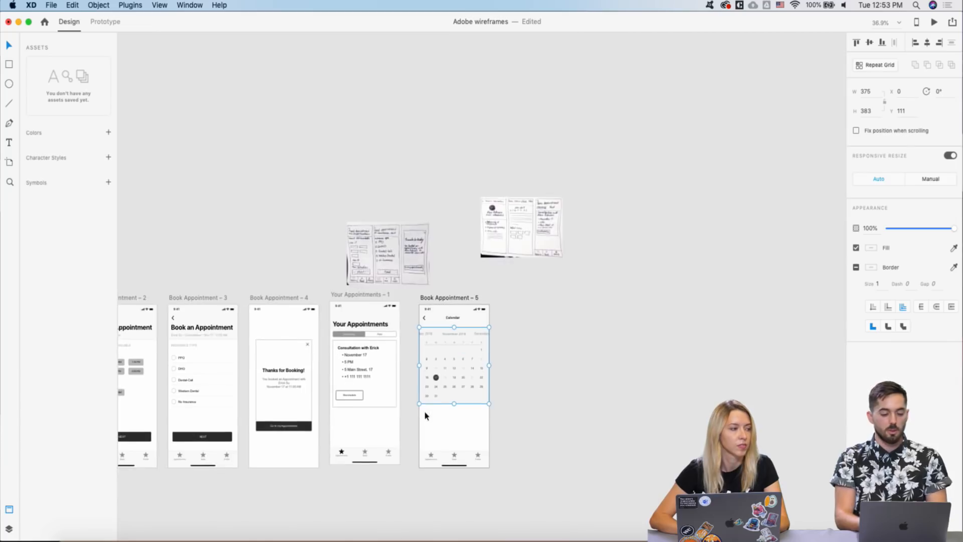
{"action": "scroll", "coordinate": [473, 351], "scroll_direction": "down", "scroll_amount": 2}
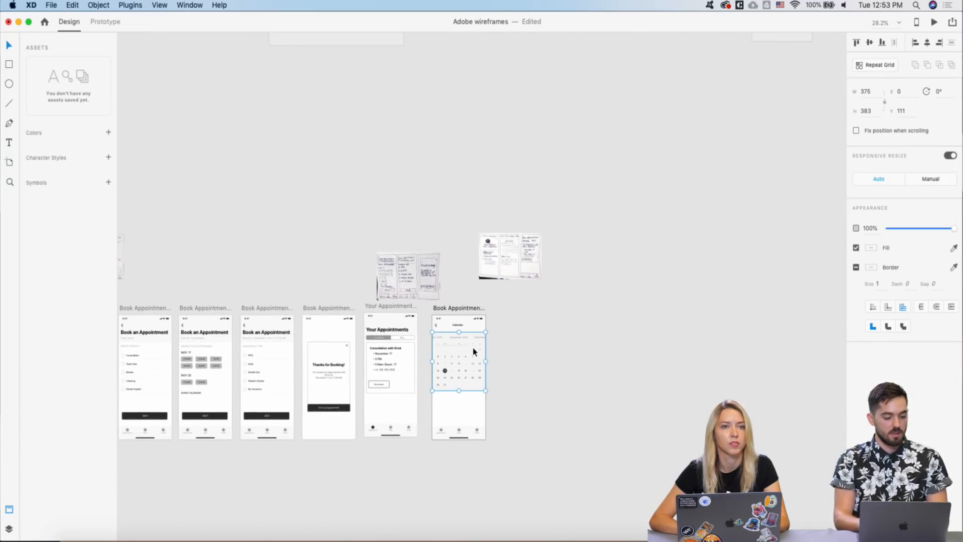
{"action": "scroll", "coordinate": [473, 351], "scroll_direction": "down", "scroll_amount": 2}
{"action": "scroll", "coordinate": [432, 335], "scroll_direction": "down", "scroll_amount": 2}
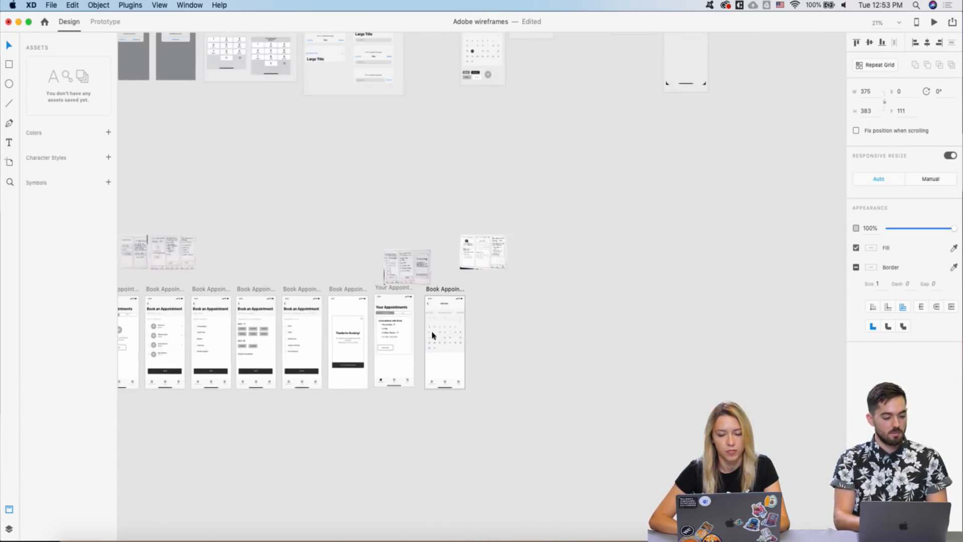
{"action": "scroll", "coordinate": [432, 335], "scroll_direction": "up", "scroll_amount": 3}
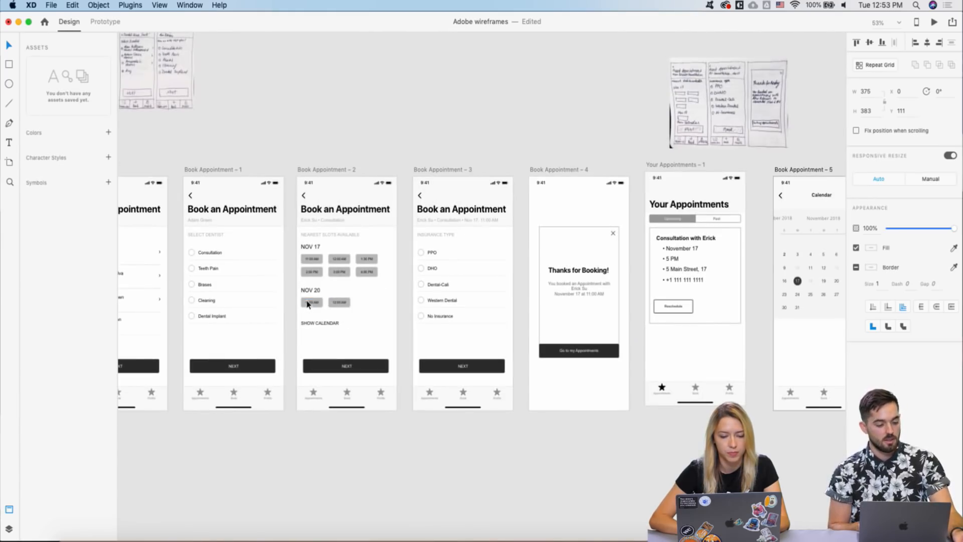
{"action": "left_click_drag", "start_coordinate": [291, 284], "coordinate": [344, 317]}
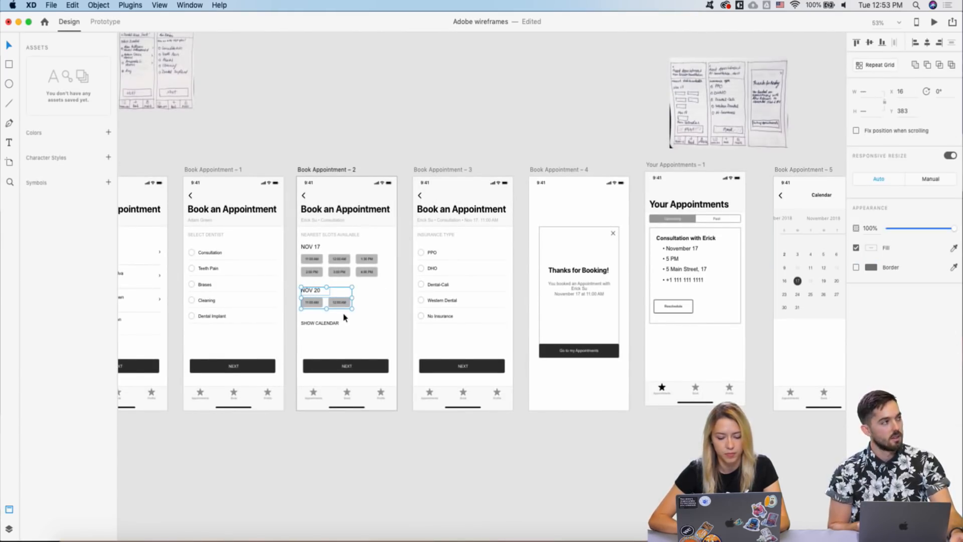
{"action": "key", "text": "super+c"}
{"action": "scroll", "coordinate": [372, 316], "scroll_direction": "right", "scroll_amount": 5}
{"action": "left_click", "coordinate": [537, 149]}
{"action": "key", "text": "super+v"}
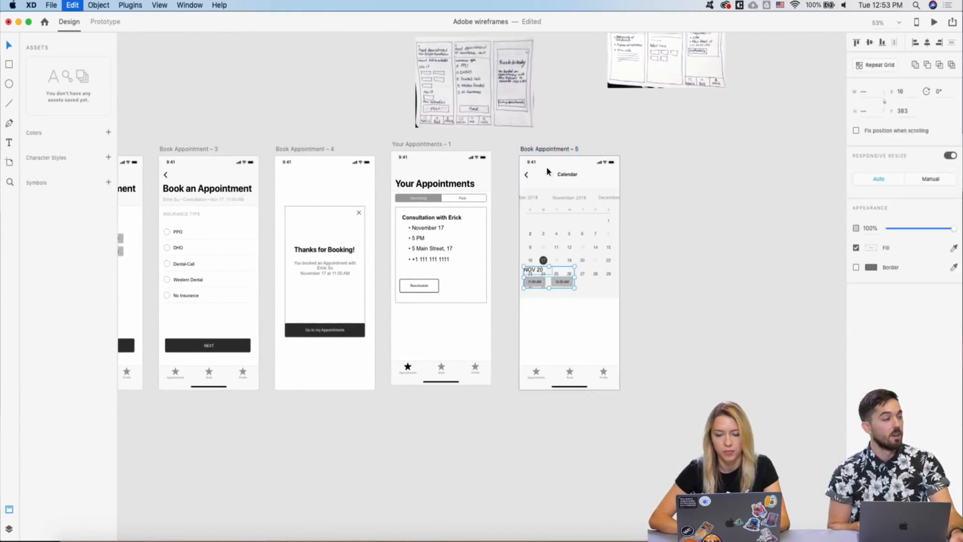
{"action": "left_click_drag", "start_coordinate": [564, 283], "coordinate": [564, 325]}
{"action": "left_click", "coordinate": [542, 341]}
- Delete the NOV 20 label and paste the NEAREST SLOTS AVAILABLE heading from Book Appointment – 2
{"action": "left_click", "coordinate": [533, 312]}
{"action": "scroll", "coordinate": [534, 311], "scroll_direction": "left", "scroll_amount": 5}
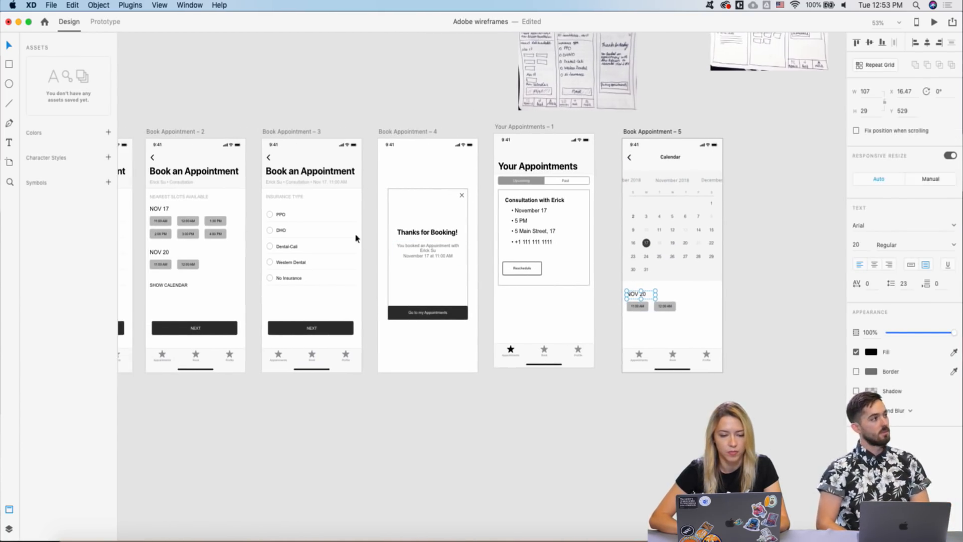
{"action": "left_click", "coordinate": [186, 198]}
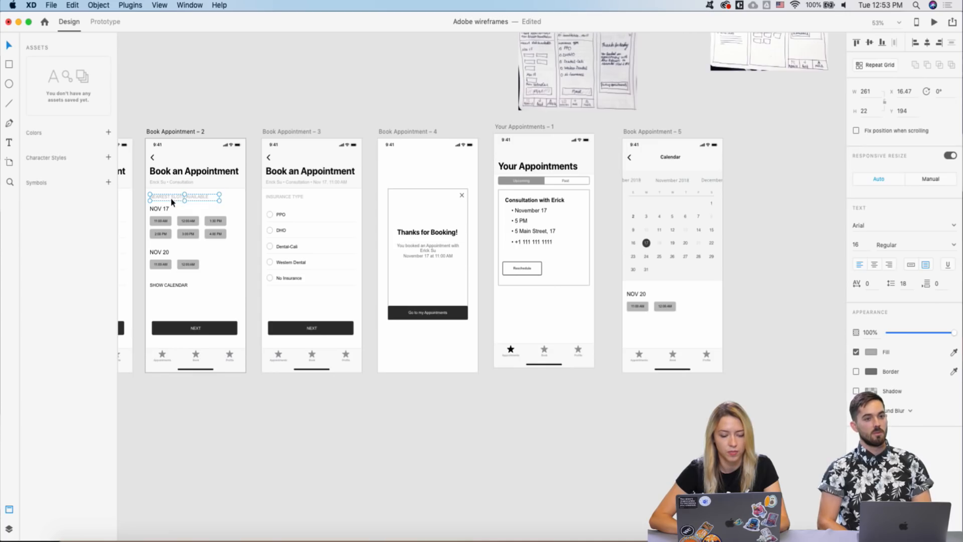
{"action": "scroll", "coordinate": [496, 330], "scroll_direction": "right", "scroll_amount": 5}
{"action": "left_click", "coordinate": [513, 290]}
{"action": "key", "text": "Delete"}
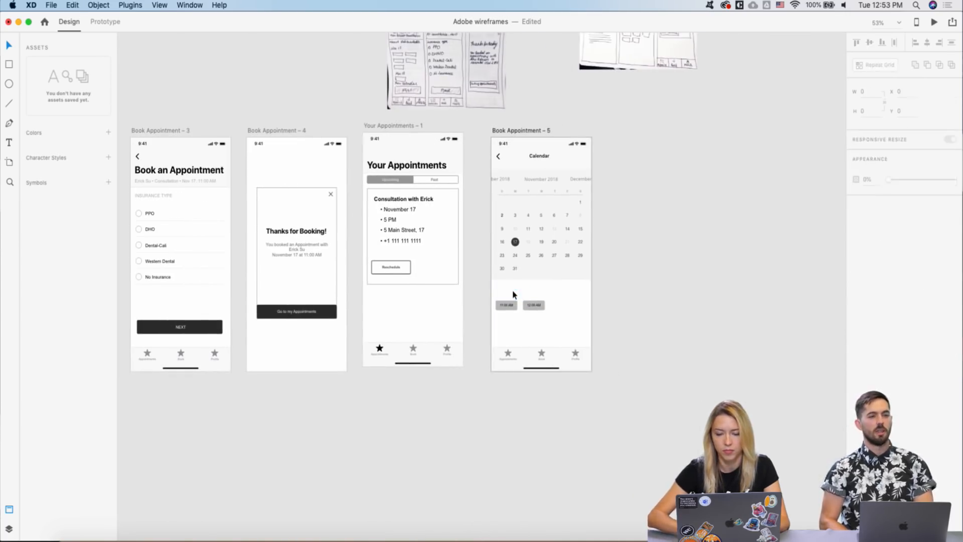
{"action": "scroll", "coordinate": [513, 290], "scroll_direction": "up", "scroll_amount": 3}
{"action": "key", "text": "super+v"}
- Place the heading above the time buttons and trim it to 'SLOTS AVAILABLE'
{"action": "left_click_drag", "start_coordinate": [529, 169], "coordinate": [529, 297]}
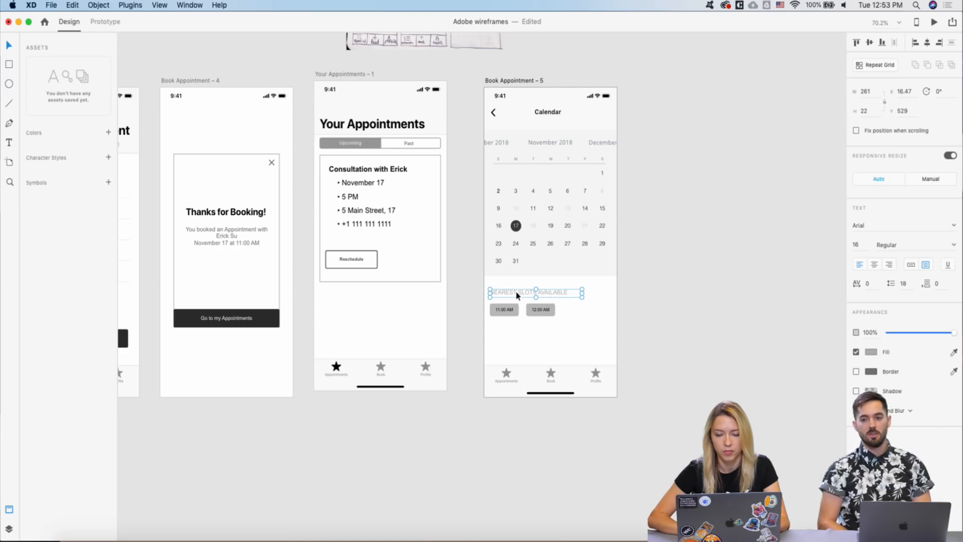
{"action": "double_click", "coordinate": [517, 292]}
{"action": "left_click", "coordinate": [518, 292]}
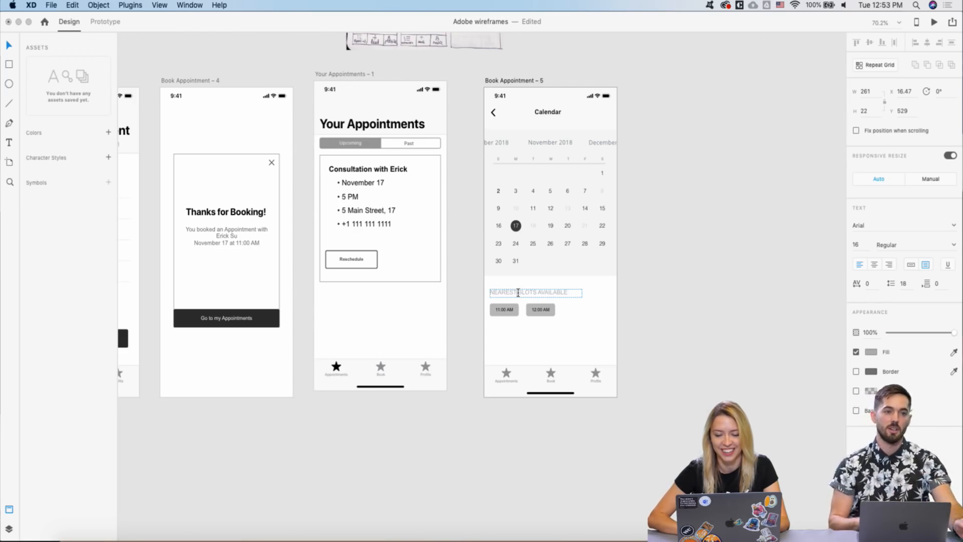
{"action": "left_click_drag", "start_coordinate": [519, 292], "coordinate": [460, 294]}
{"action": "key", "text": "BackSpace"}
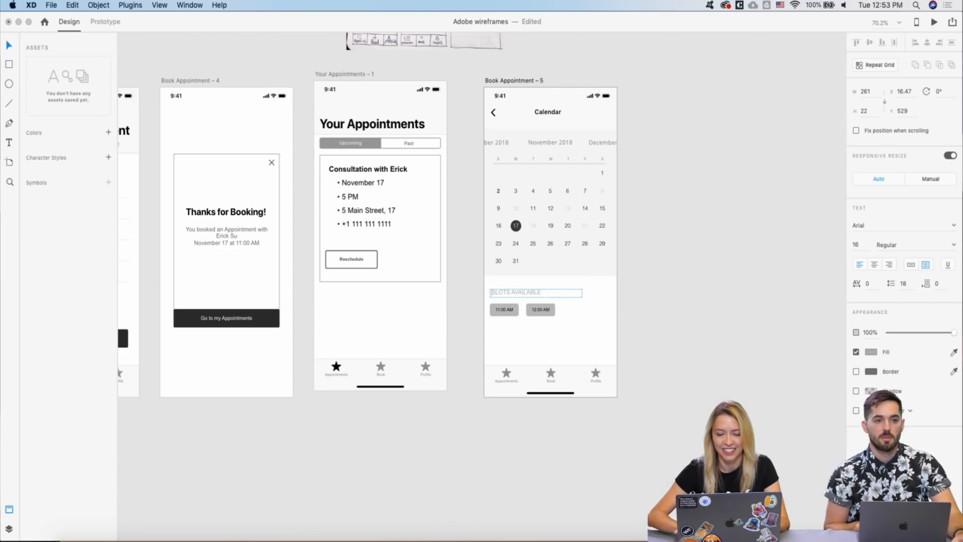
{"action": "key", "text": "Escape"}
{"action": "key", "text": "Escape"}
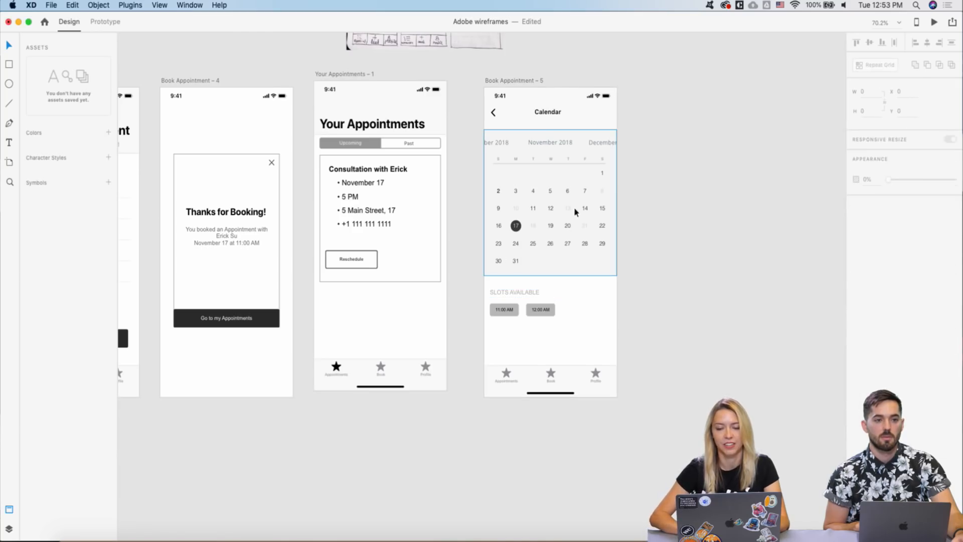
- Move the calendar and slots lower and shorten the grey header to end below the title
{"action": "left_click", "coordinate": [587, 171]}
{"action": "left_click_drag", "start_coordinate": [479, 296], "coordinate": [558, 327]}
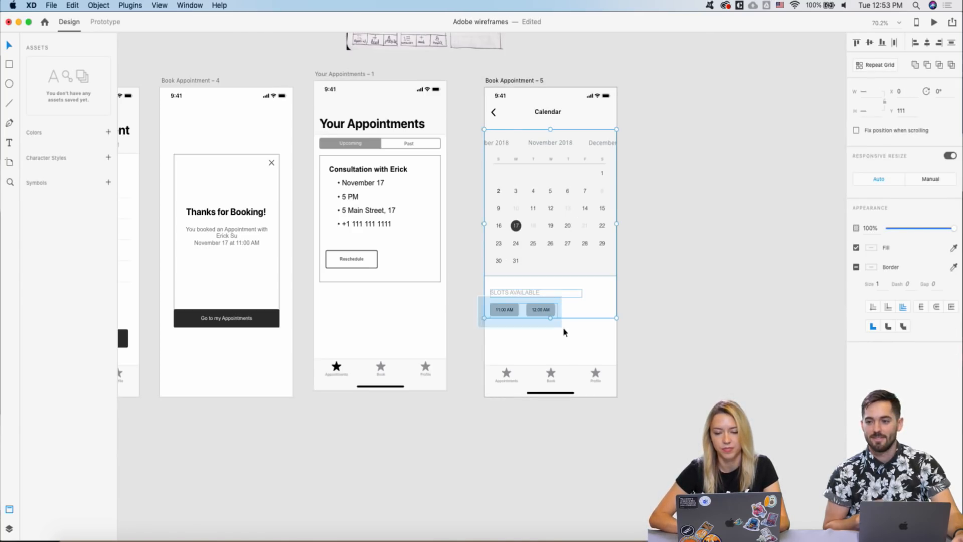
{"action": "left_click_drag", "start_coordinate": [570, 189], "coordinate": [567, 228]}
{"action": "left_click", "coordinate": [566, 143]}
{"action": "left_click_drag", "start_coordinate": [550, 151], "coordinate": [550, 128]}
{"action": "left_click", "coordinate": [472, 171]}
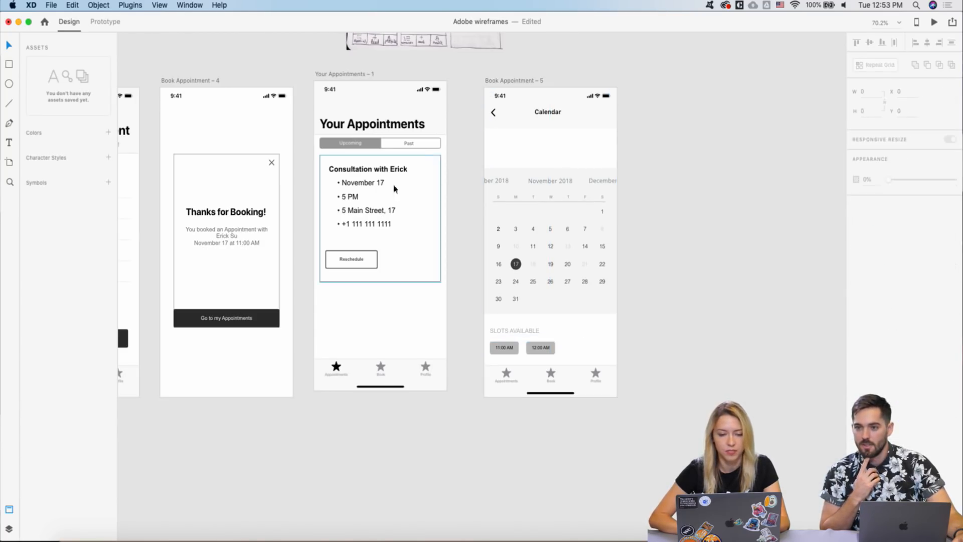
- Paste the card's November 17 and 5 PM lines just under the Calendar header
{"action": "left_click", "coordinate": [363, 188]}
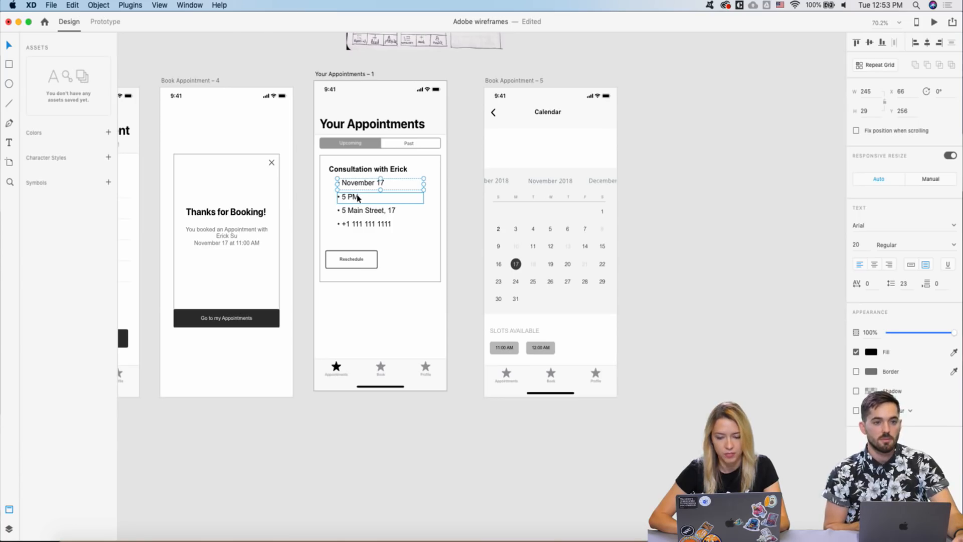
{"action": "left_click", "coordinate": [358, 198], "text": "shift"}
{"action": "left_click", "coordinate": [498, 156]}
{"action": "key", "text": "super+v"}
{"action": "left_click_drag", "start_coordinate": [530, 191], "coordinate": [513, 142]}
{"action": "left_click", "coordinate": [469, 142]}
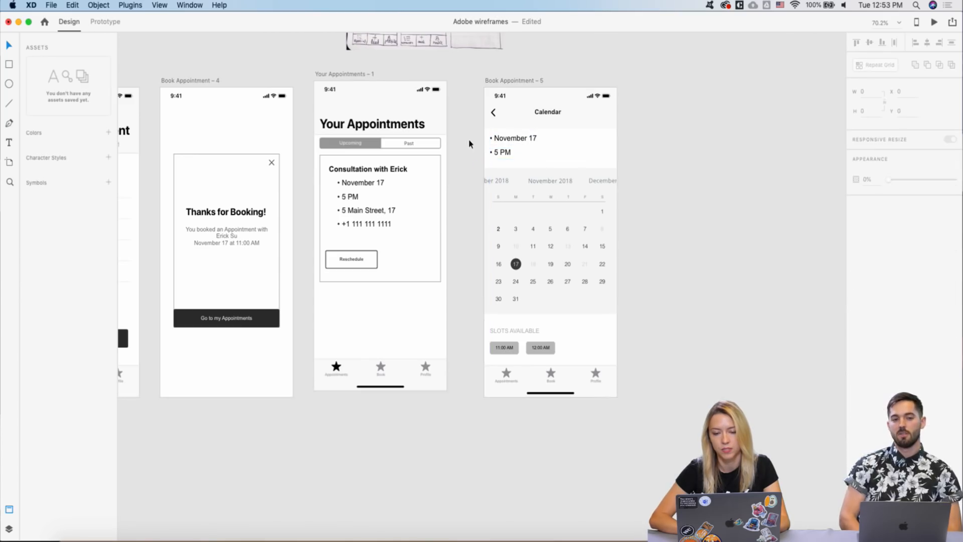
- Change the pasted 5 PM time to 11 AM
{"action": "double_click", "coordinate": [499, 152]}
{"action": "type", "text": "11 AM"}
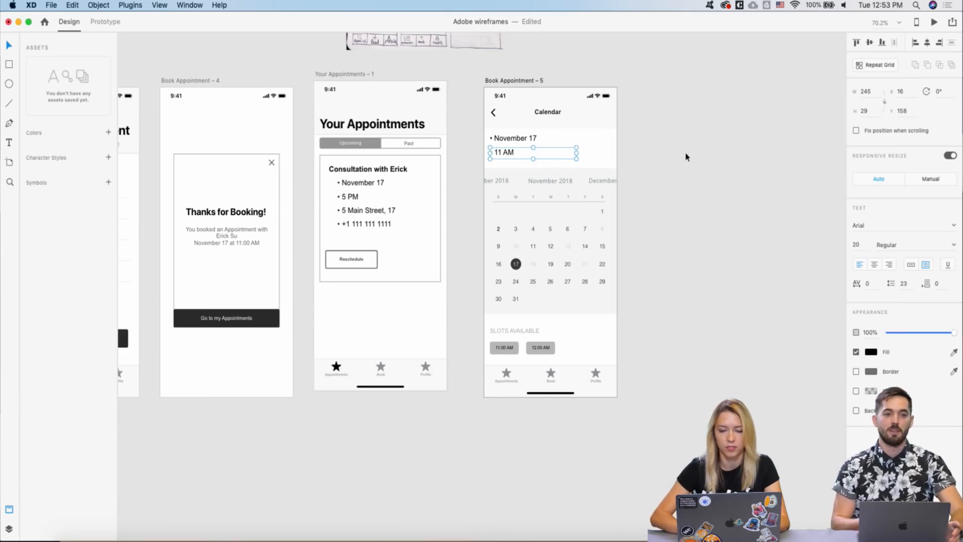
{"action": "left_click_drag", "start_coordinate": [478, 328], "coordinate": [547, 357]}
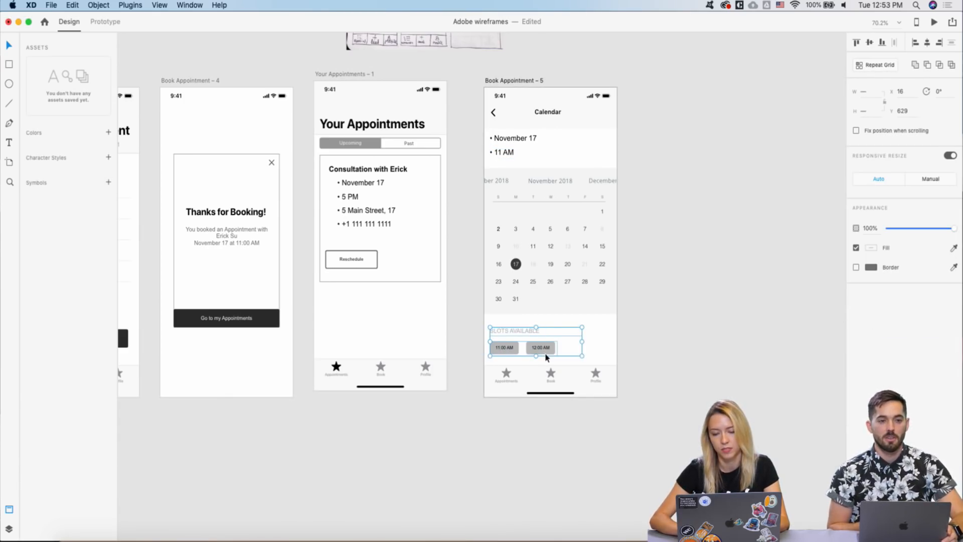
{"action": "scroll", "coordinate": [546, 358], "scroll_direction": "down", "scroll_amount": 3}
- Pull the Calendar screen out below the wireframe row
{"action": "left_click", "coordinate": [696, 233]}
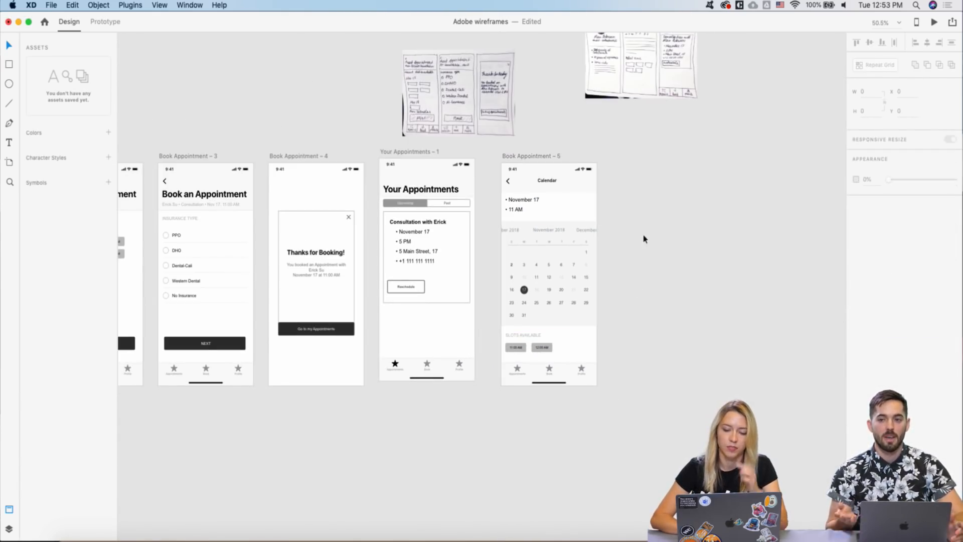
{"action": "scroll", "coordinate": [604, 244], "scroll_direction": "up", "scroll_amount": 2}
{"action": "scroll", "coordinate": [603, 244], "scroll_direction": "down", "scroll_amount": 3}
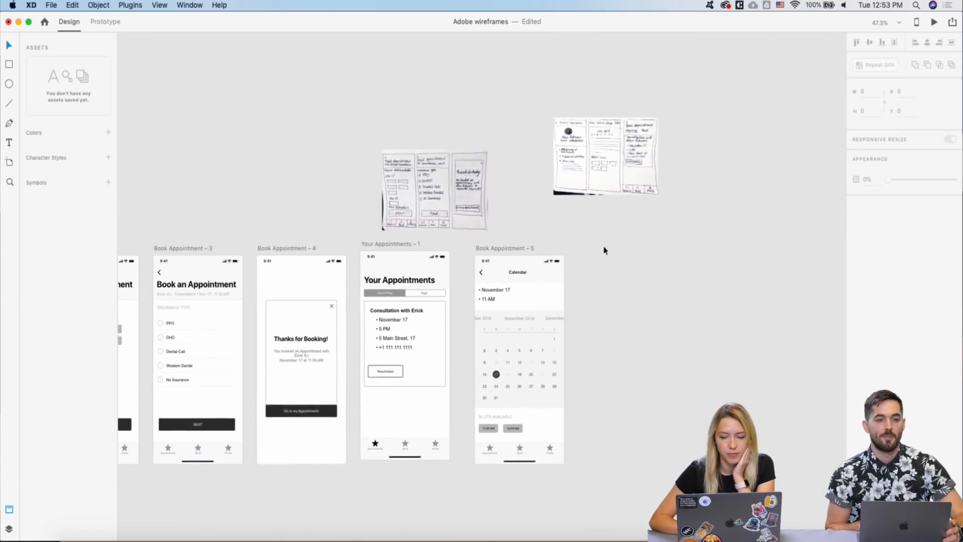
{"action": "left_click", "coordinate": [580, 178]}
{"action": "scroll", "coordinate": [580, 178], "scroll_direction": "up", "scroll_amount": 3}
{"action": "scroll", "coordinate": [579, 178], "scroll_direction": "down", "scroll_amount": 1}
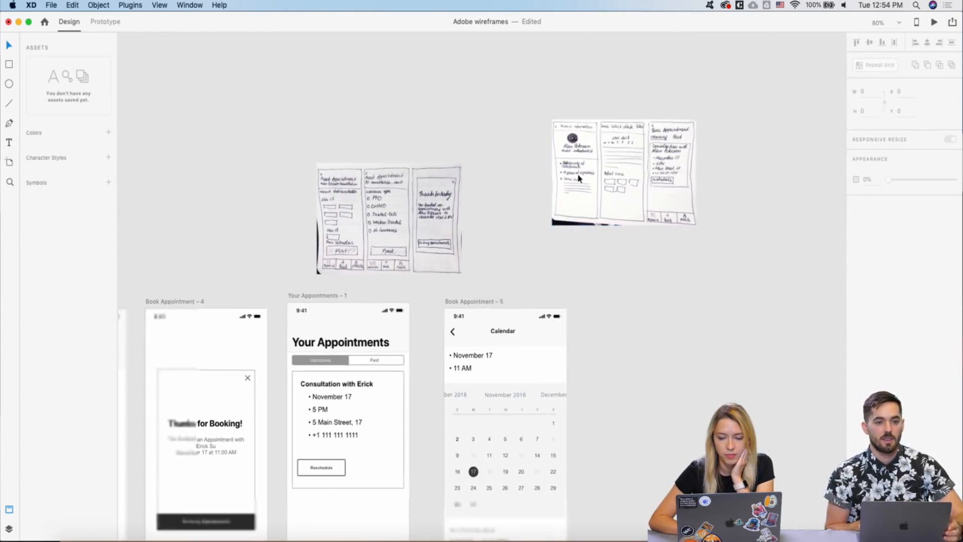
{"action": "scroll", "coordinate": [579, 178], "scroll_direction": "down", "scroll_amount": 3}
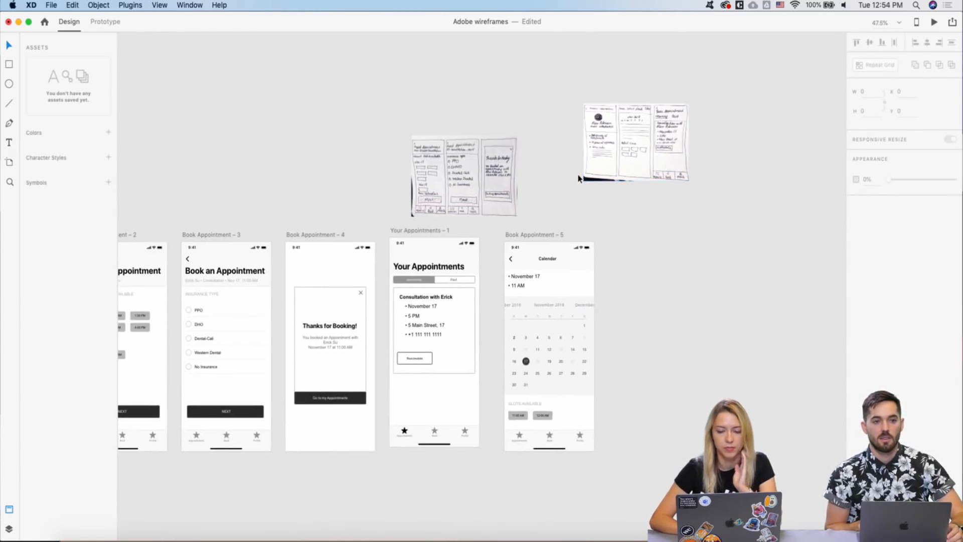
{"action": "scroll", "coordinate": [579, 178], "scroll_direction": "down", "scroll_amount": 5}
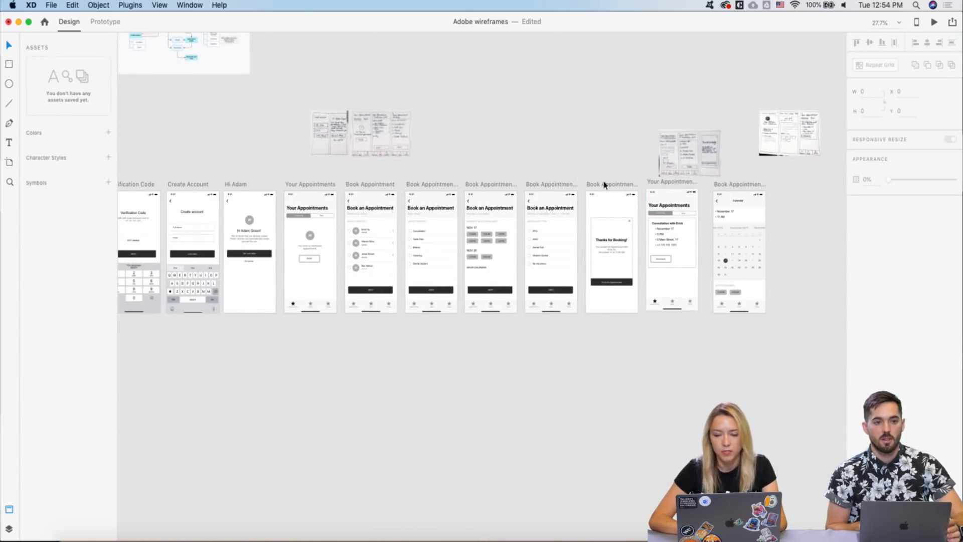
{"action": "left_click_drag", "start_coordinate": [734, 187], "coordinate": [485, 346]}
- Shift the Book Appointment, Thanks for Booking and Your Appointments screens right to make room
{"action": "left_click", "coordinate": [558, 186]}
{"action": "left_click", "coordinate": [604, 186], "text": "shift"}
{"action": "left_click", "coordinate": [661, 183], "text": "shift"}
{"action": "left_click_drag", "start_coordinate": [661, 184], "coordinate": [752, 186]}
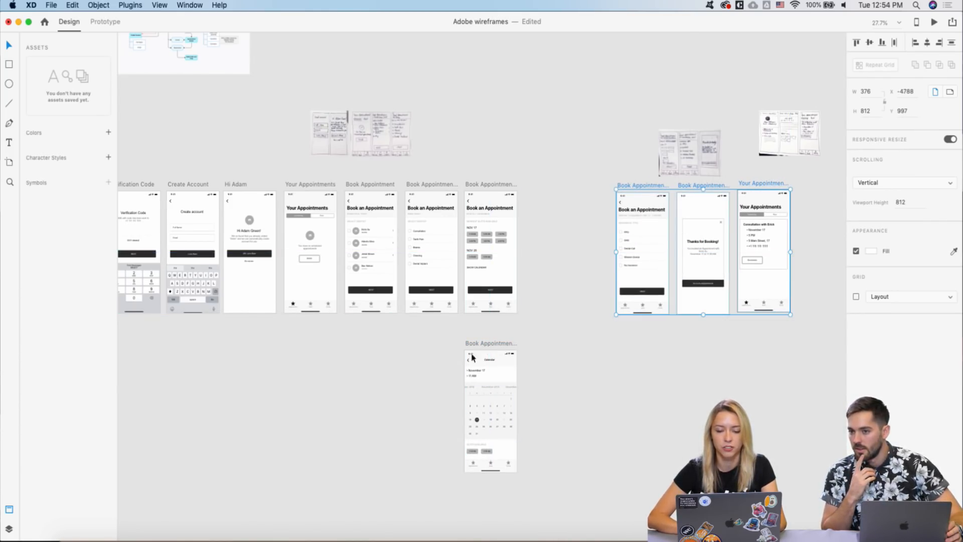
{"action": "left_click_drag", "start_coordinate": [474, 350], "coordinate": [551, 288]}
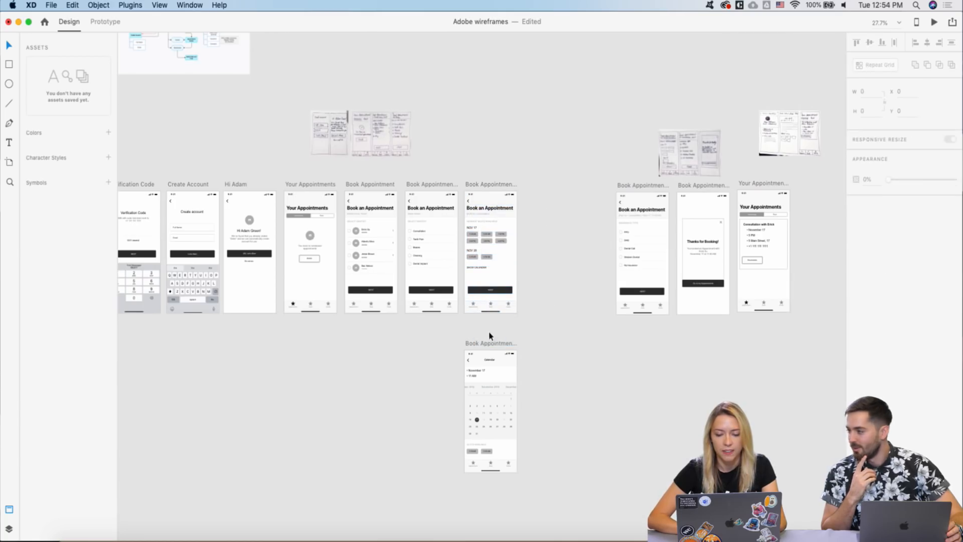
- Place the Calendar screen after the time slots and move the three end screens left to follow it
{"action": "double_click", "coordinate": [482, 345]}
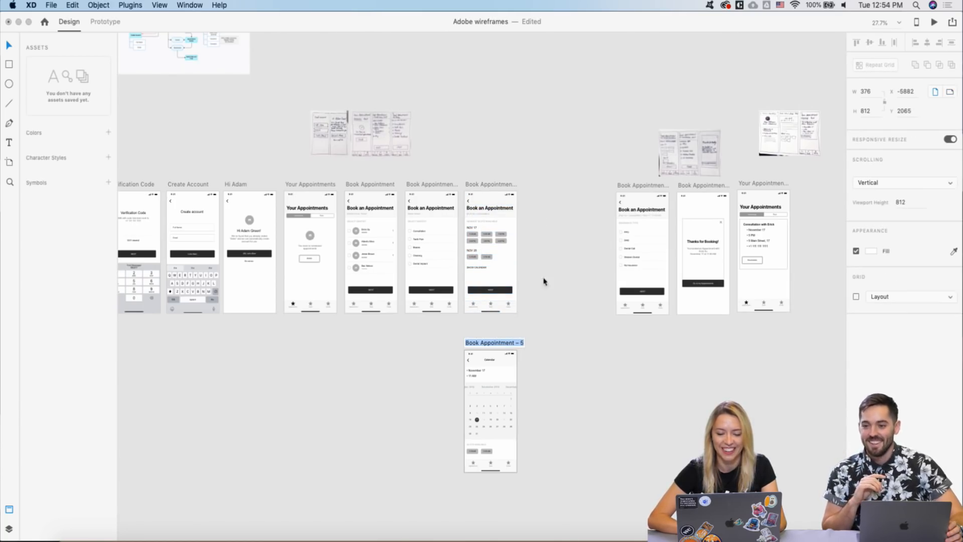
{"action": "key", "text": "Return"}
{"action": "left_click_drag", "start_coordinate": [471, 346], "coordinate": [535, 187]}
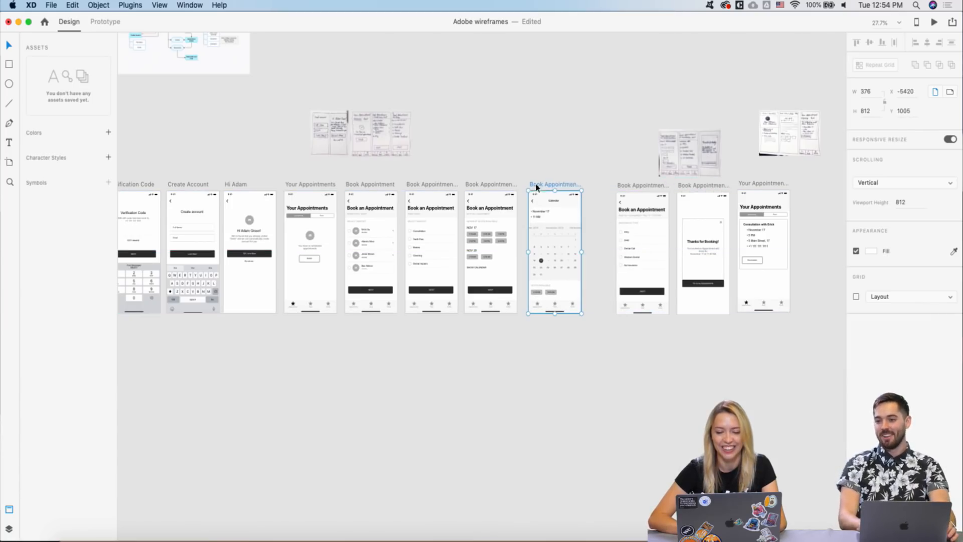
{"action": "left_click_drag", "start_coordinate": [600, 187], "coordinate": [817, 327]}
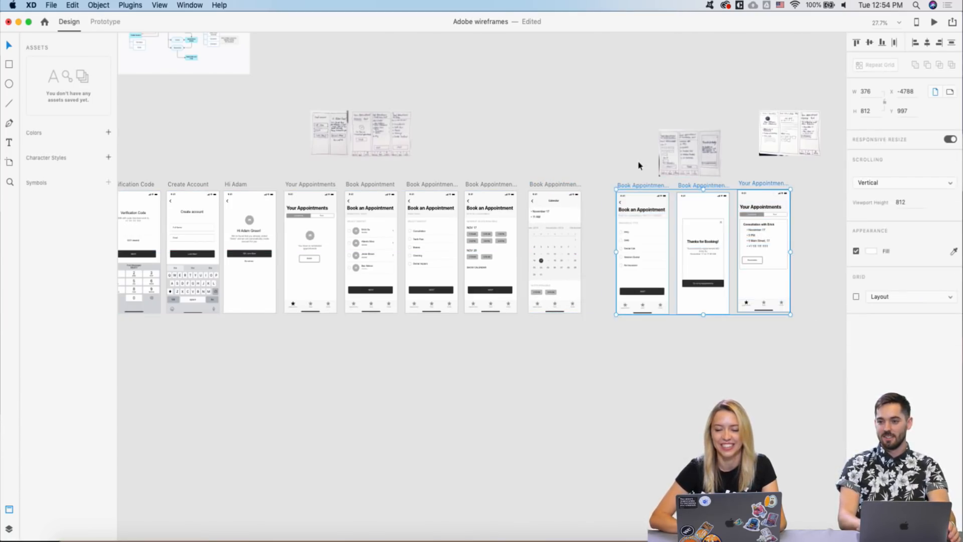
{"action": "left_click_drag", "start_coordinate": [633, 189], "coordinate": [606, 190]}
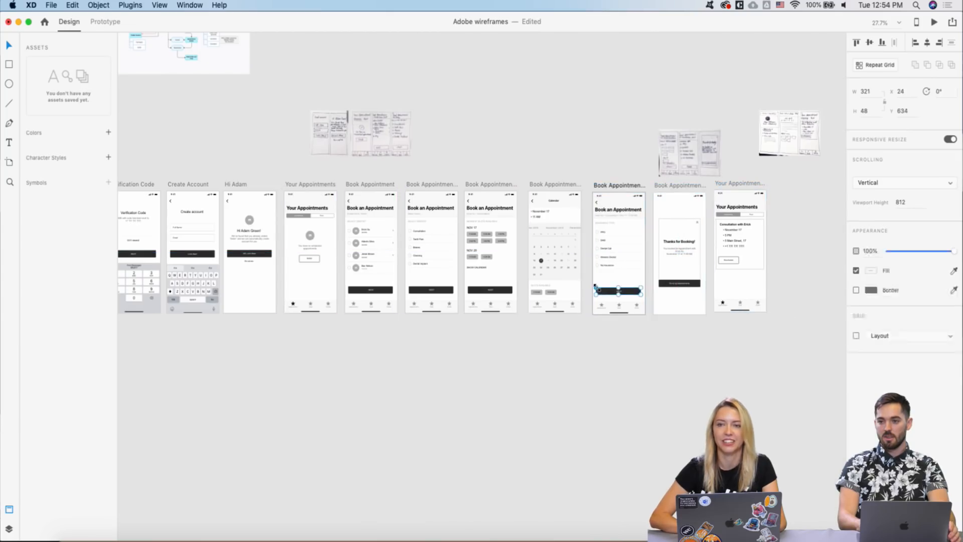
- Line up the four sketch images in the sketch row above the screens
{"action": "left_click", "coordinate": [596, 289]}
{"action": "scroll", "coordinate": [636, 224], "scroll_direction": "down", "scroll_amount": 5}
{"action": "mouse_move", "coordinate": [623, 222]}
{"action": "left_mouse_down"}
{"action": "mouse_move", "coordinate": [482, 187]}
{"action": "mouse_move", "coordinate": [451, 227]}
{"action": "left_mouse_up"}
{"action": "left_click_drag", "start_coordinate": [683, 217], "coordinate": [420, 218]}
{"action": "mouse_move", "coordinate": [539, 209]}
{"action": "left_mouse_down"}
{"action": "mouse_move", "coordinate": [387, 230]}
{"action": "mouse_move", "coordinate": [381, 221]}
{"action": "left_mouse_up"}
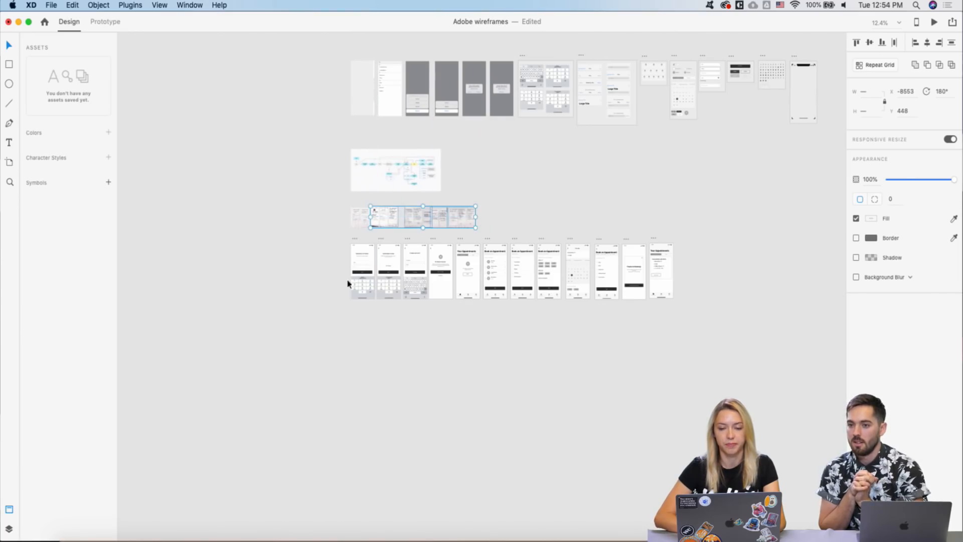
{"action": "left_click", "coordinate": [363, 363]}
- Scroll right along the wireframe row from Your Appointments to the Calendar screen with November slots
{"action": "scroll", "coordinate": [394, 295], "scroll_direction": "up", "scroll_amount": 5}
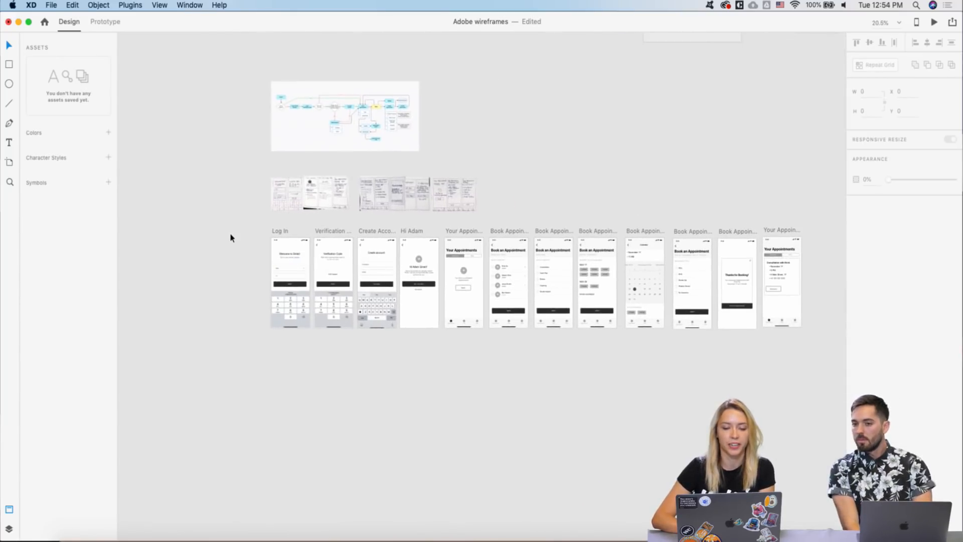
{"action": "scroll", "coordinate": [233, 239], "scroll_direction": "up", "scroll_amount": 2}
{"action": "scroll", "coordinate": [230, 237], "scroll_direction": "right", "scroll_amount": 5}
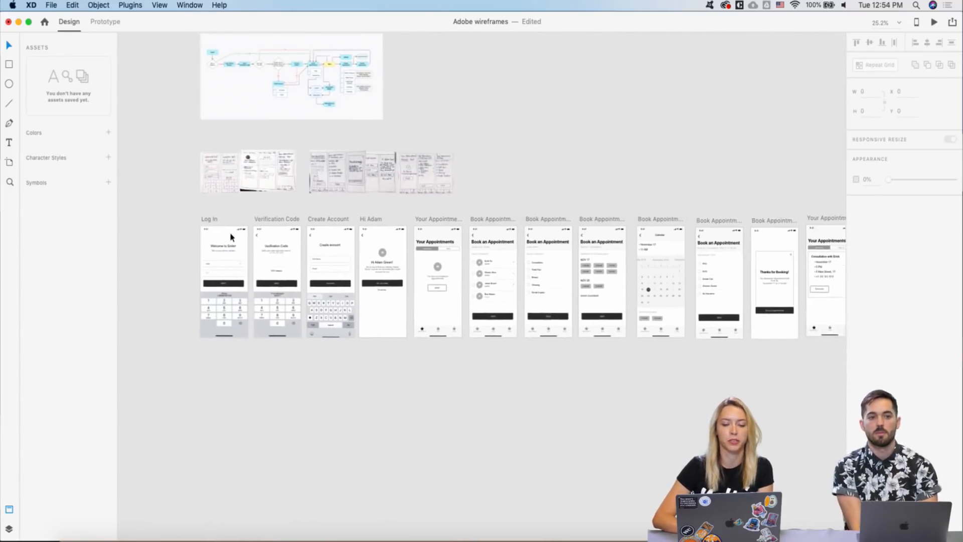
{"action": "scroll", "coordinate": [146, 273], "scroll_direction": "up", "scroll_amount": 5}
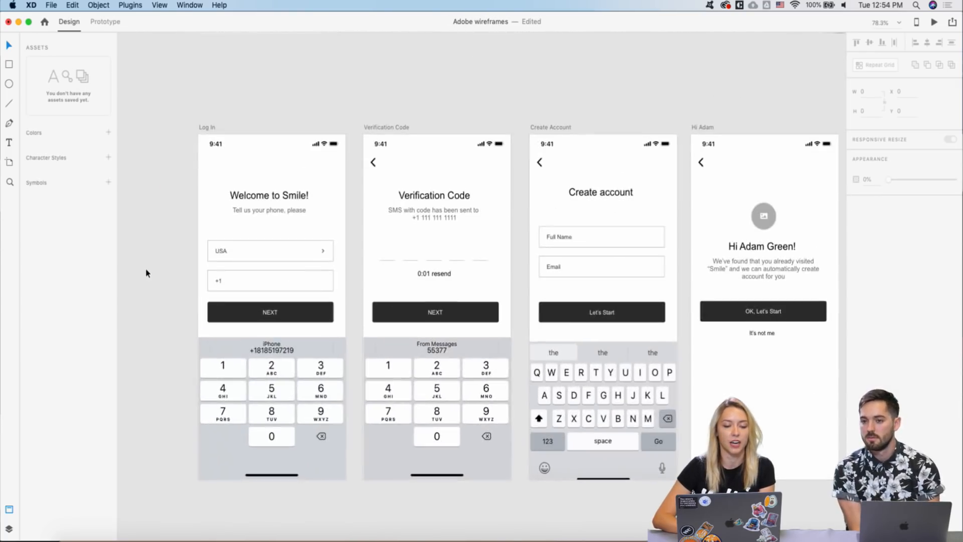
{"action": "scroll", "coordinate": [146, 272], "scroll_direction": "right", "scroll_amount": 2}
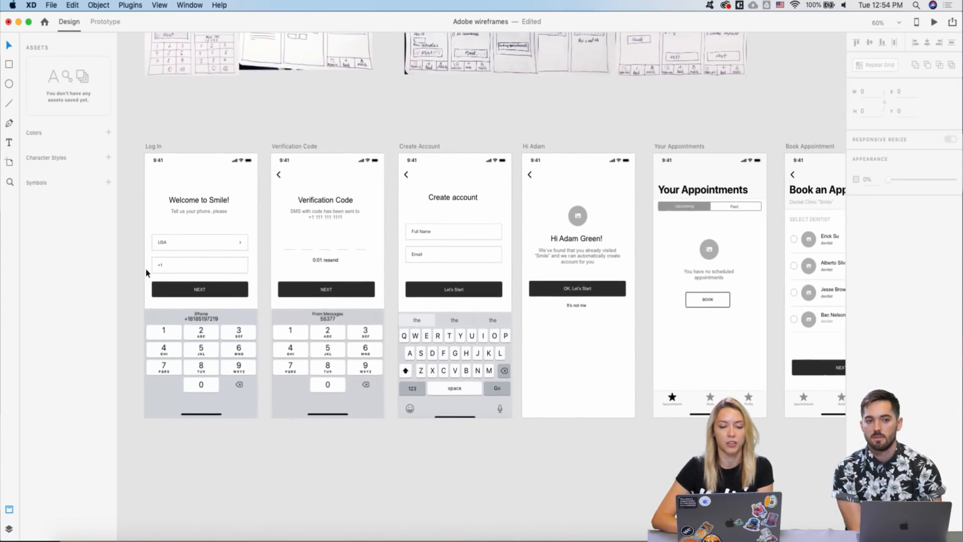
{"action": "scroll", "coordinate": [146, 273], "scroll_direction": "right", "scroll_amount": 2}
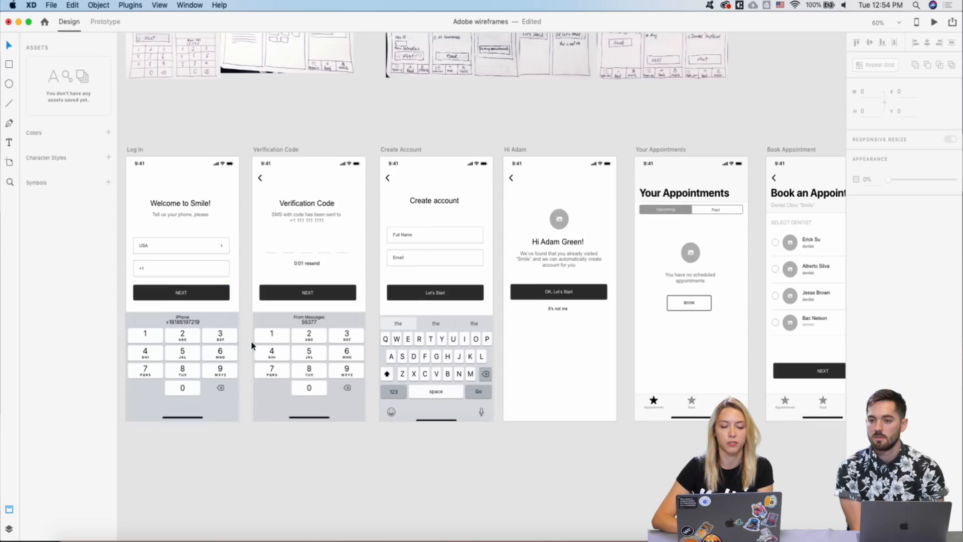
{"action": "scroll", "coordinate": [254, 346], "scroll_direction": "right", "scroll_amount": 2}
{"action": "scroll", "coordinate": [253, 346], "scroll_direction": "right", "scroll_amount": 3}
{"action": "scroll", "coordinate": [254, 346], "scroll_direction": "down", "scroll_amount": 1}
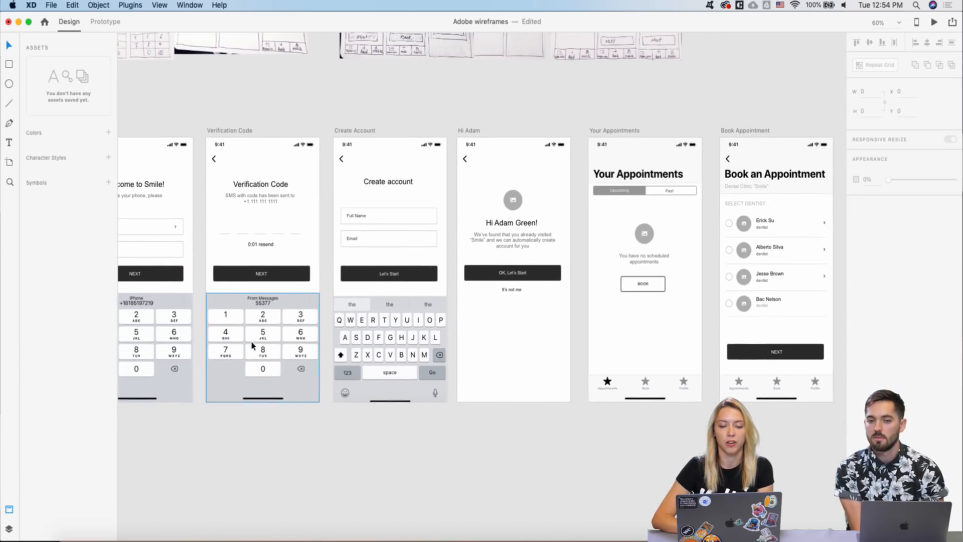
{"action": "scroll", "coordinate": [349, 346], "scroll_direction": "right", "scroll_amount": 5}
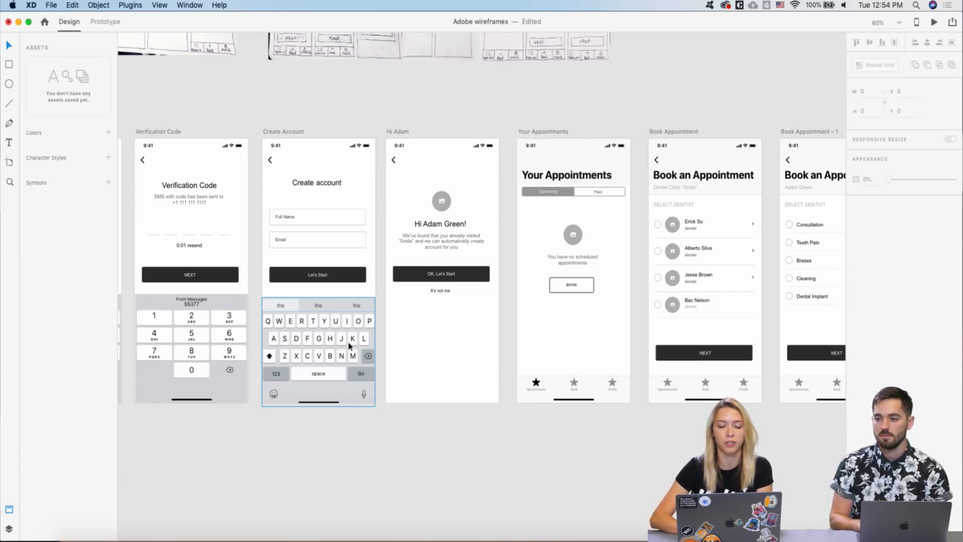
{"action": "scroll", "coordinate": [329, 337], "scroll_direction": "right", "scroll_amount": 2}
{"action": "scroll", "coordinate": [329, 337], "scroll_direction": "down", "scroll_amount": 1}
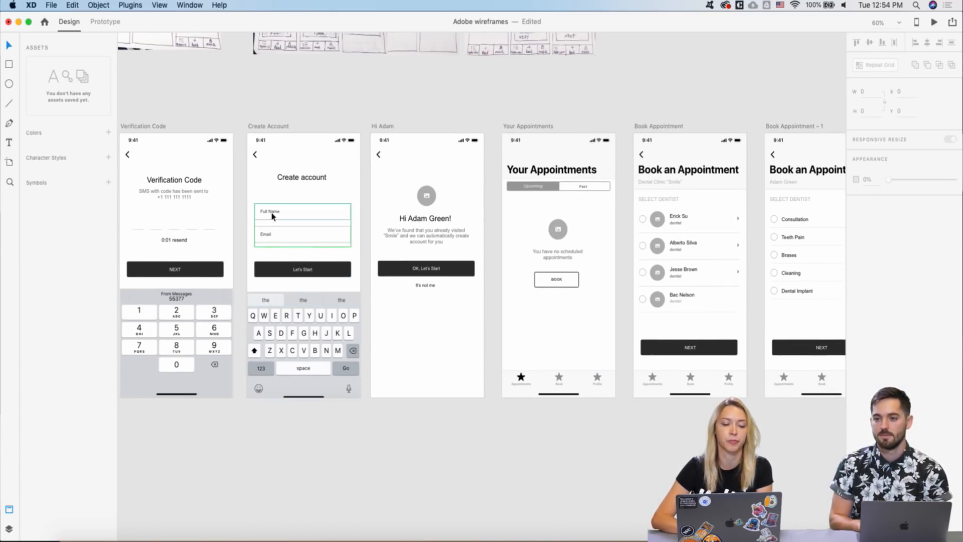
{"action": "scroll", "coordinate": [318, 280], "scroll_direction": "right", "scroll_amount": 2}
{"action": "scroll", "coordinate": [318, 279], "scroll_direction": "down", "scroll_amount": 1}
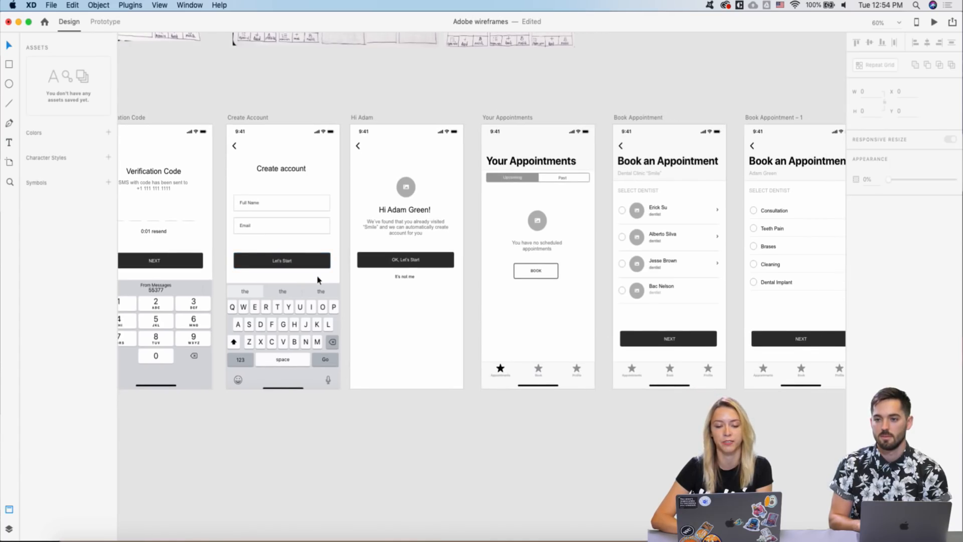
{"action": "scroll", "coordinate": [353, 275], "scroll_direction": "up", "scroll_amount": 5}
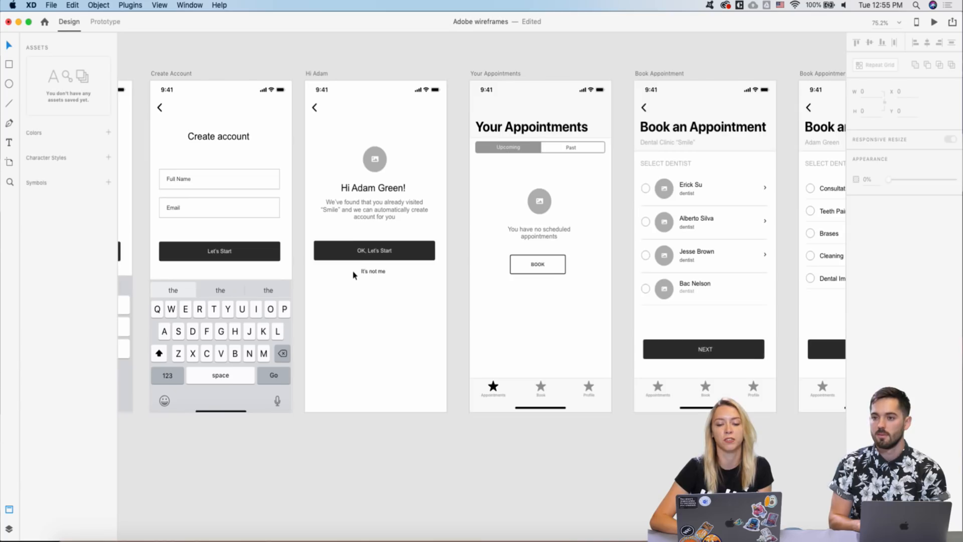
{"action": "scroll", "coordinate": [353, 275], "scroll_direction": "right", "scroll_amount": 3}
{"action": "scroll", "coordinate": [353, 275], "scroll_direction": "right", "scroll_amount": 2}
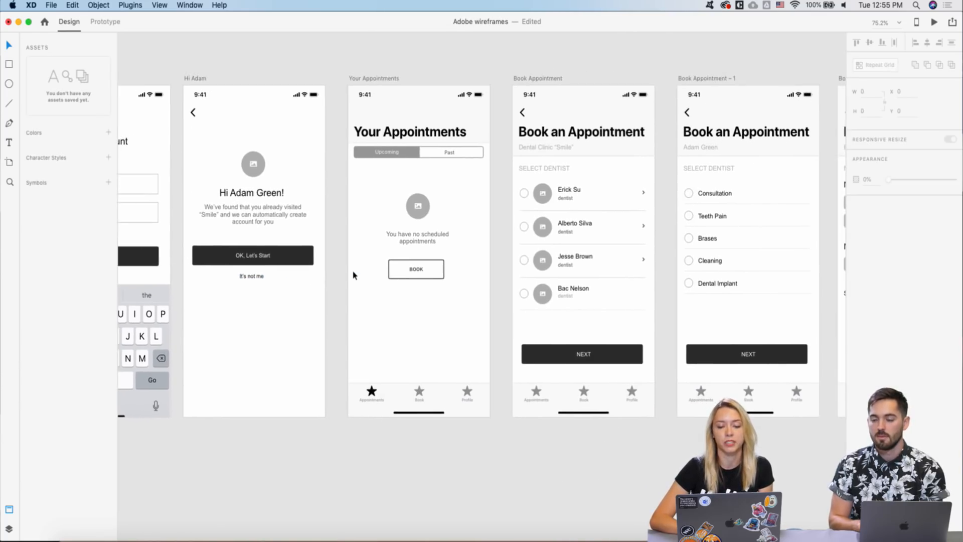
{"action": "scroll", "coordinate": [353, 275], "scroll_direction": "right", "scroll_amount": 2}
{"action": "scroll", "coordinate": [353, 275], "scroll_direction": "down", "scroll_amount": 1}
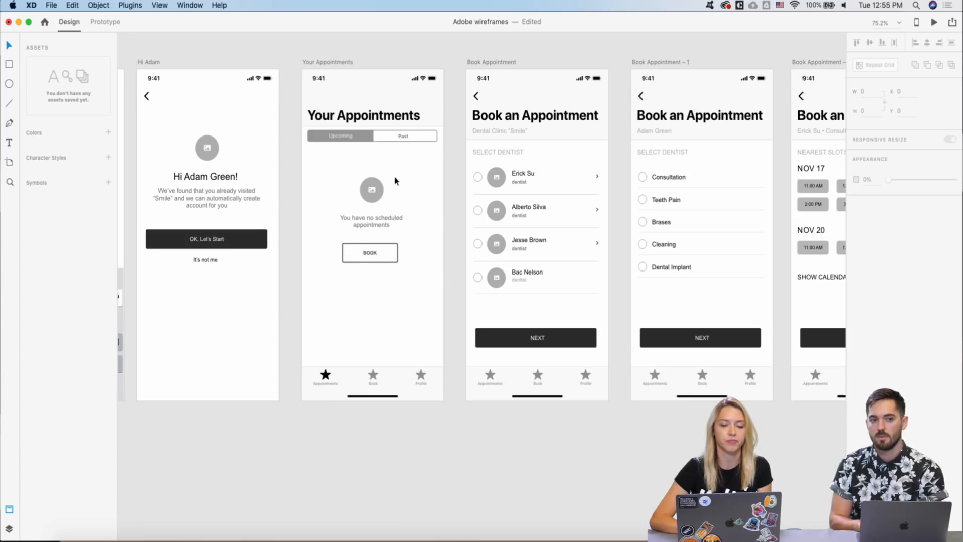
{"action": "scroll", "coordinate": [396, 181], "scroll_direction": "right", "scroll_amount": 1}
{"action": "scroll", "coordinate": [396, 181], "scroll_direction": "down", "scroll_amount": 1}
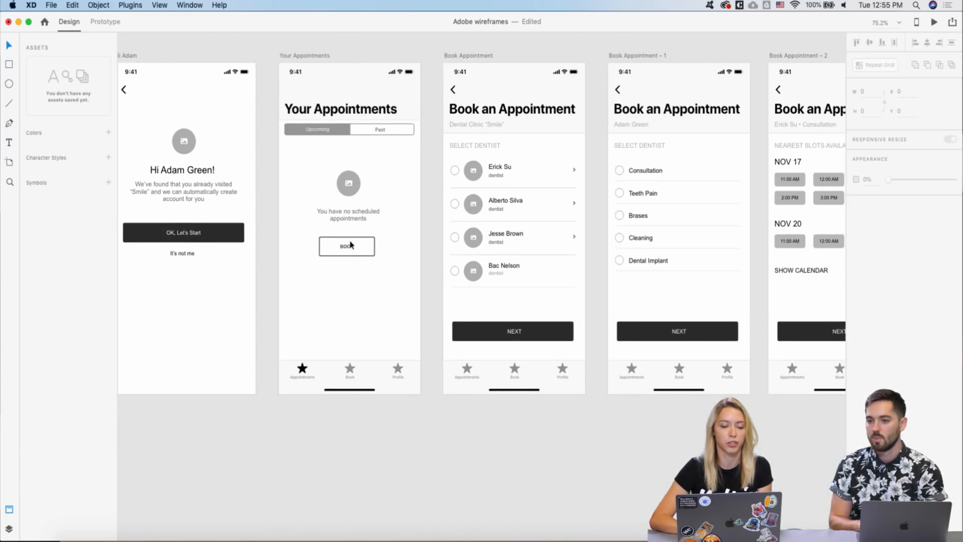
{"action": "scroll", "coordinate": [353, 359], "scroll_direction": "right", "scroll_amount": 3}
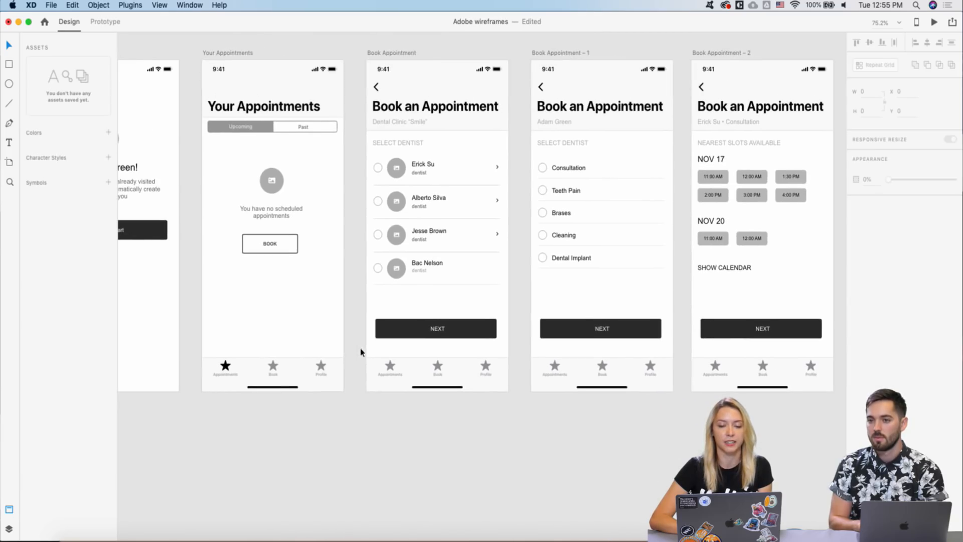
{"action": "scroll", "coordinate": [319, 364], "scroll_direction": "right", "scroll_amount": 2}
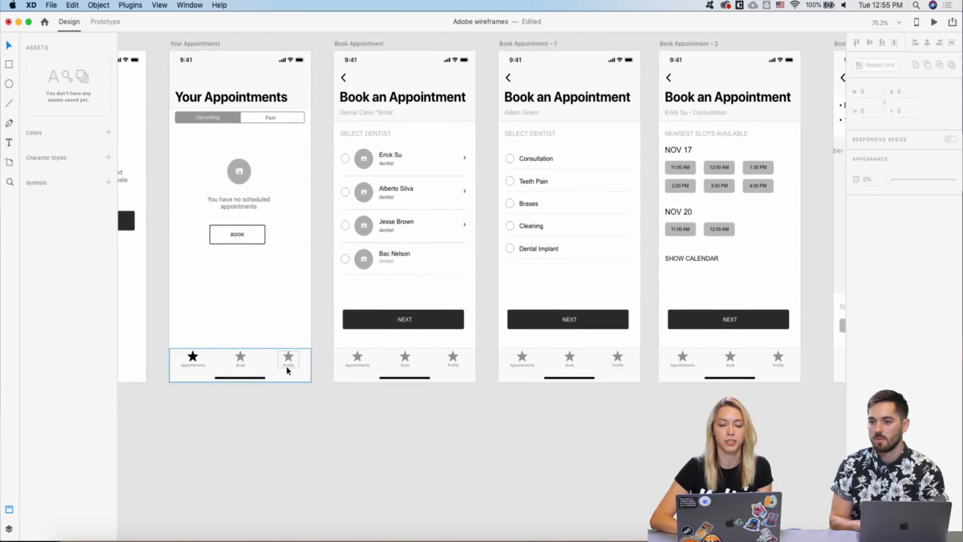
{"action": "scroll", "coordinate": [286, 367], "scroll_direction": "right", "scroll_amount": 2}
{"action": "scroll", "coordinate": [345, 234], "scroll_direction": "right", "scroll_amount": 3}
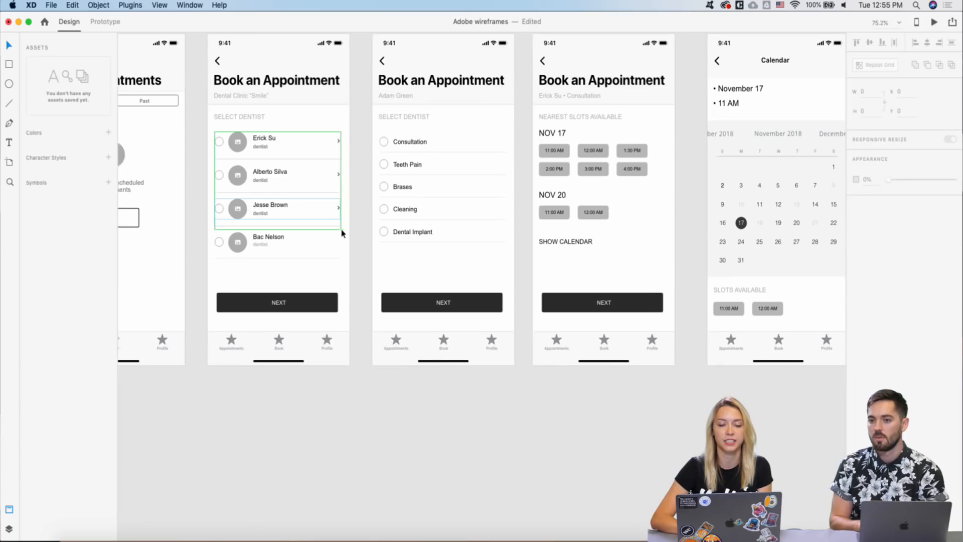
- Rewrite the SELECT DENTIST label to read 'How we may help you'
{"action": "double_click", "coordinate": [383, 118]}
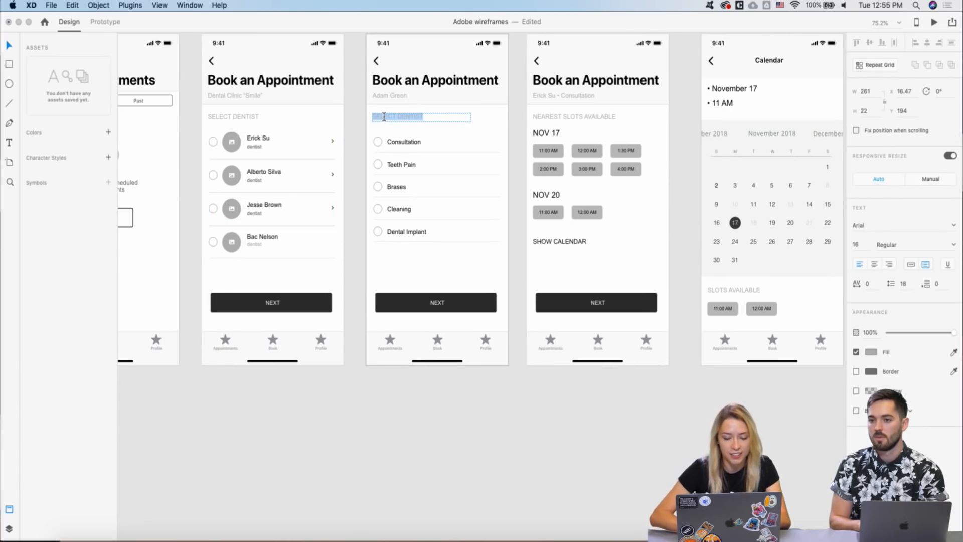
{"action": "key", "text": "BackSpace"}
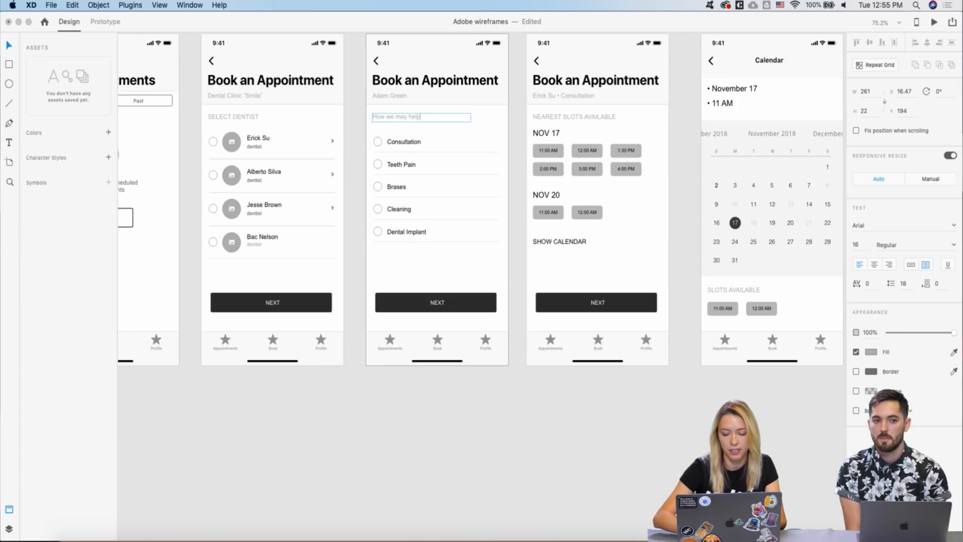
{"action": "left_click", "coordinate": [297, 200]}
- Select the NOV 17 date heading and dismiss its context menu without changes
{"action": "scroll", "coordinate": [297, 199], "scroll_direction": "right", "scroll_amount": 1}
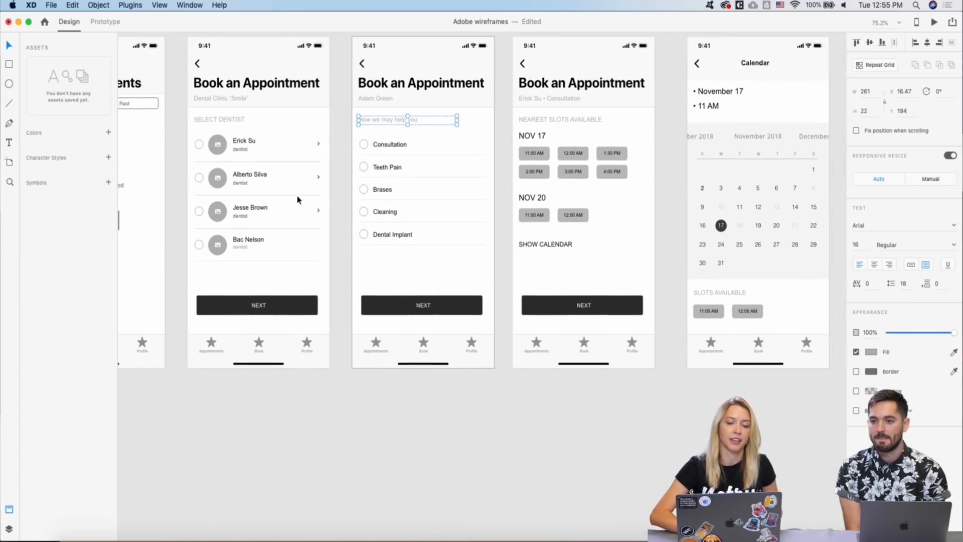
{"action": "scroll", "coordinate": [365, 173], "scroll_direction": "right", "scroll_amount": 2}
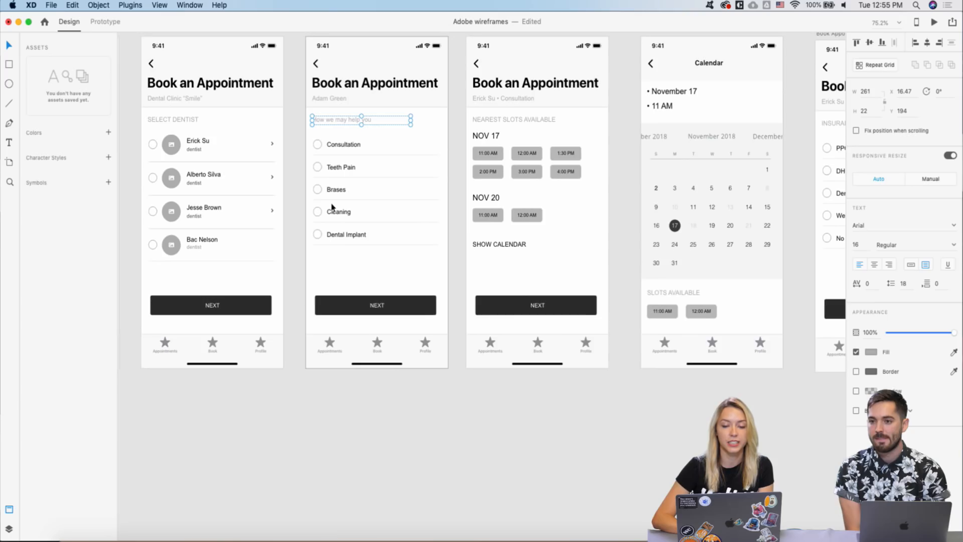
{"action": "scroll", "coordinate": [332, 205], "scroll_direction": "right", "scroll_amount": 2}
{"action": "scroll", "coordinate": [411, 148], "scroll_direction": "right", "scroll_amount": 3}
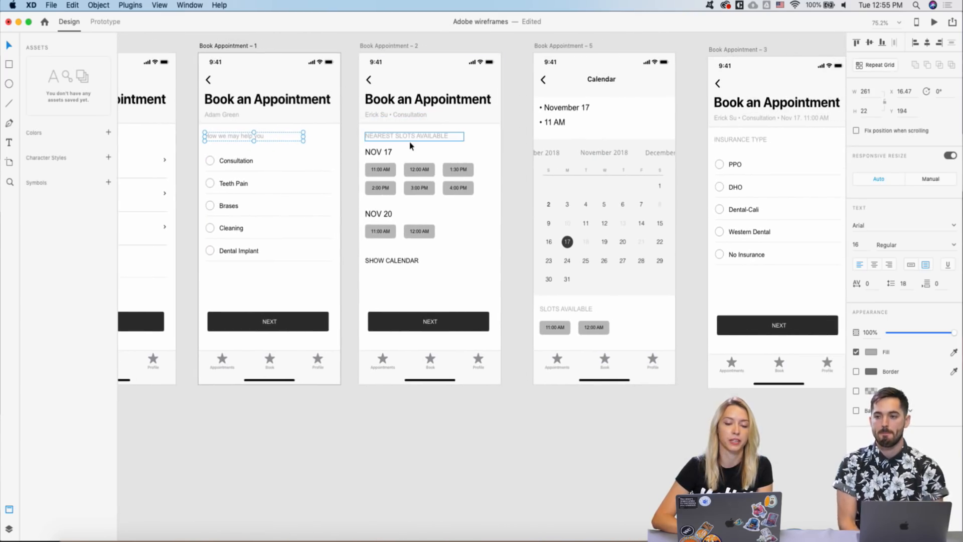
{"action": "scroll", "coordinate": [410, 146], "scroll_direction": "right", "scroll_amount": 1}
{"action": "left_click", "coordinate": [390, 156]}
{"action": "right_click", "coordinate": [385, 153]}
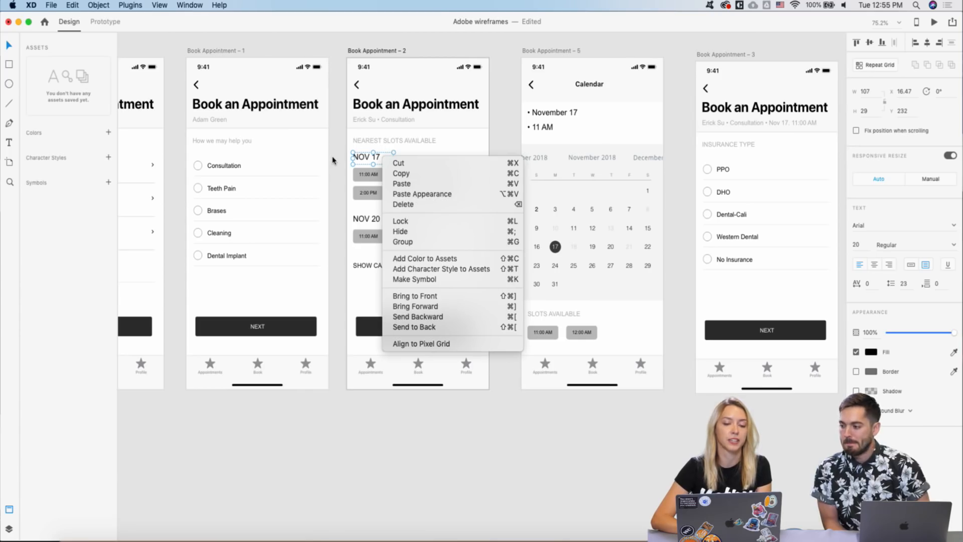
{"action": "key", "text": "Escape"}
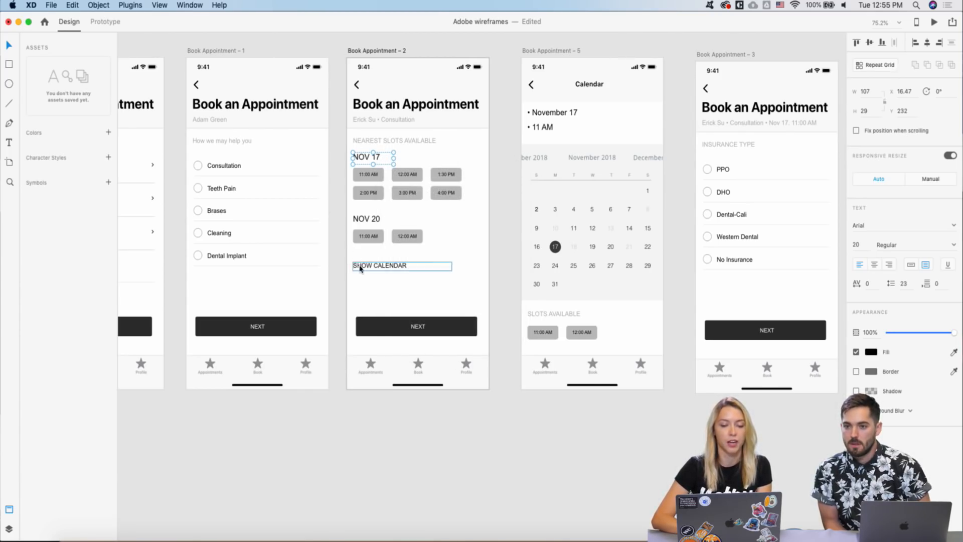
{"action": "scroll", "coordinate": [431, 256], "scroll_direction": "right", "scroll_amount": 2}
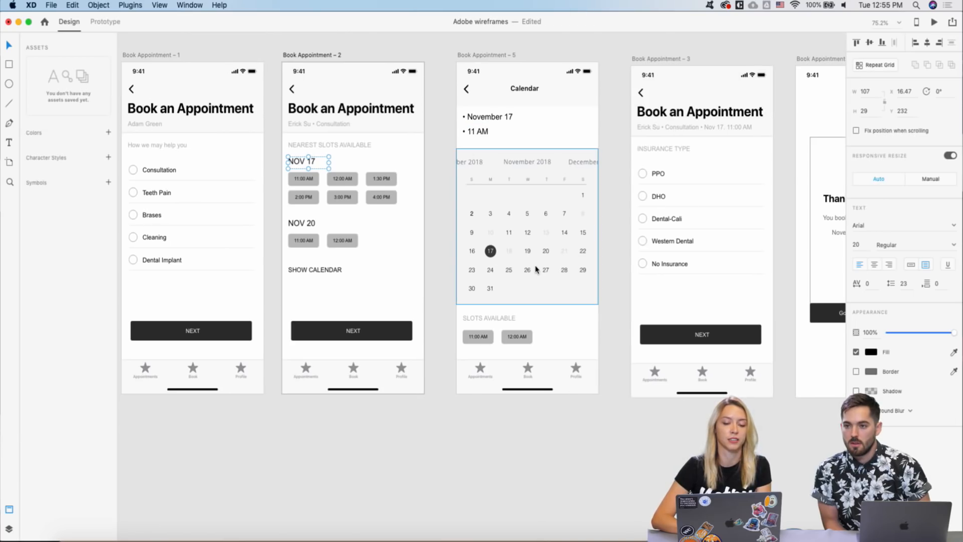
{"action": "scroll", "coordinate": [536, 270], "scroll_direction": "right", "scroll_amount": 2}
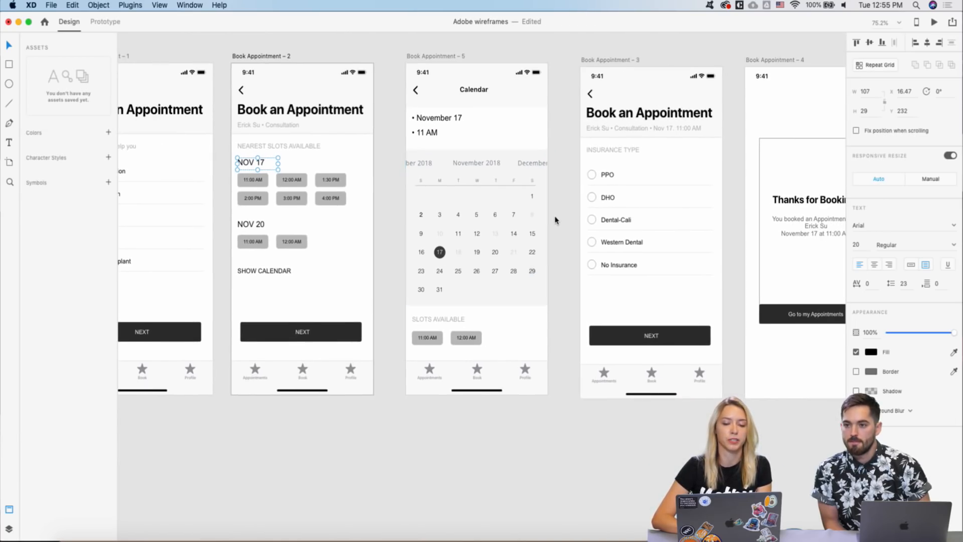
{"action": "scroll", "coordinate": [541, 251], "scroll_direction": "down", "scroll_amount": 1}
{"action": "scroll", "coordinate": [554, 218], "scroll_direction": "up", "scroll_amount": 3}
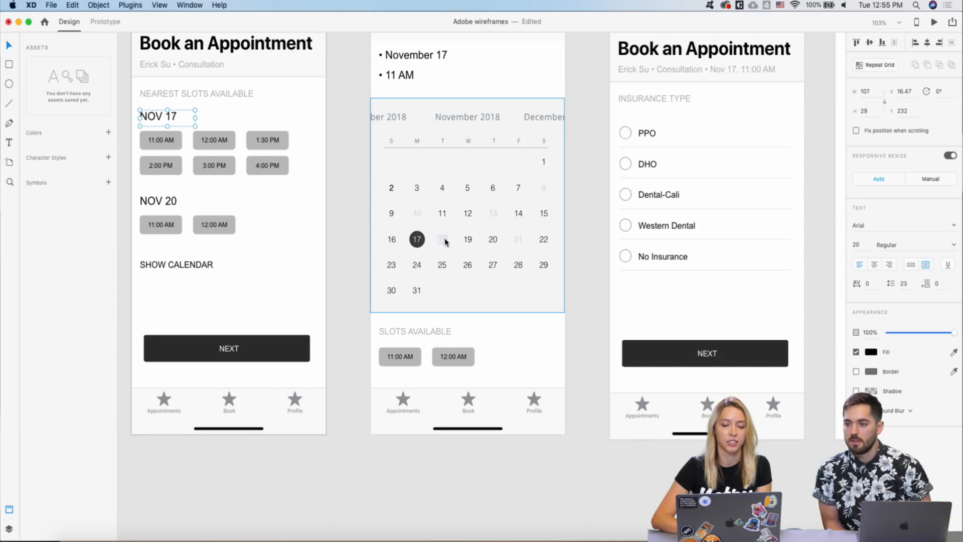
{"action": "scroll", "coordinate": [445, 242], "scroll_direction": "down", "scroll_amount": 2}
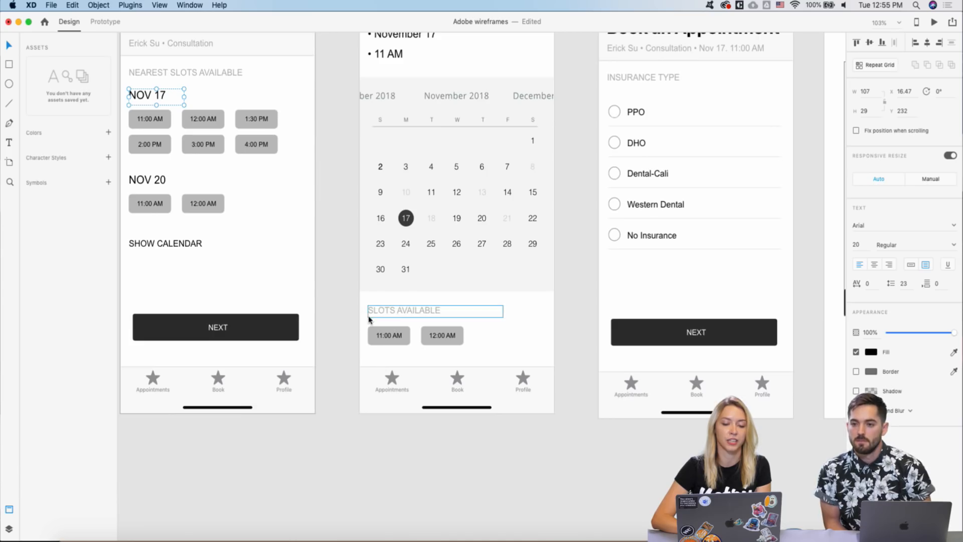
{"action": "scroll", "coordinate": [369, 319], "scroll_direction": "down", "scroll_amount": 3}
{"action": "scroll", "coordinate": [374, 338], "scroll_direction": "right", "scroll_amount": 3}
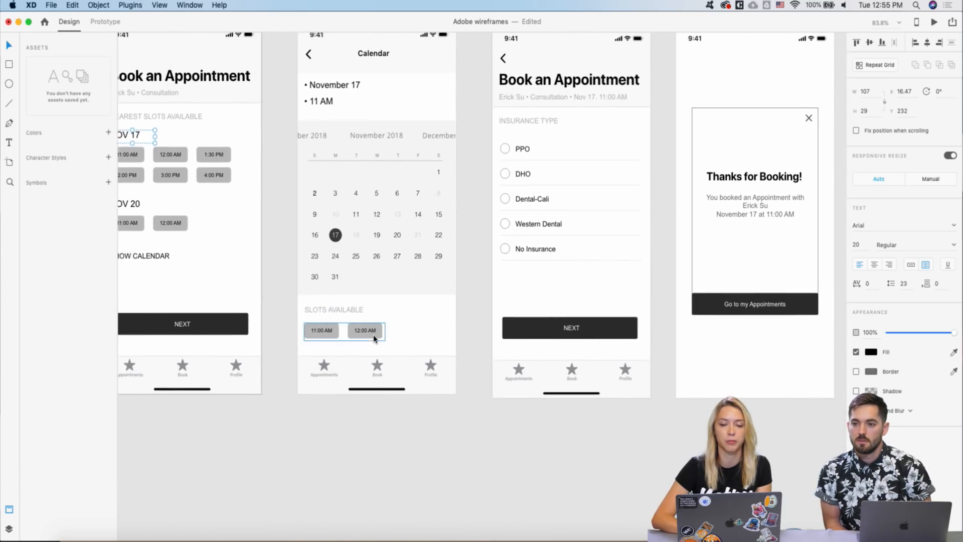
{"action": "scroll", "coordinate": [373, 339], "scroll_direction": "right", "scroll_amount": 3}
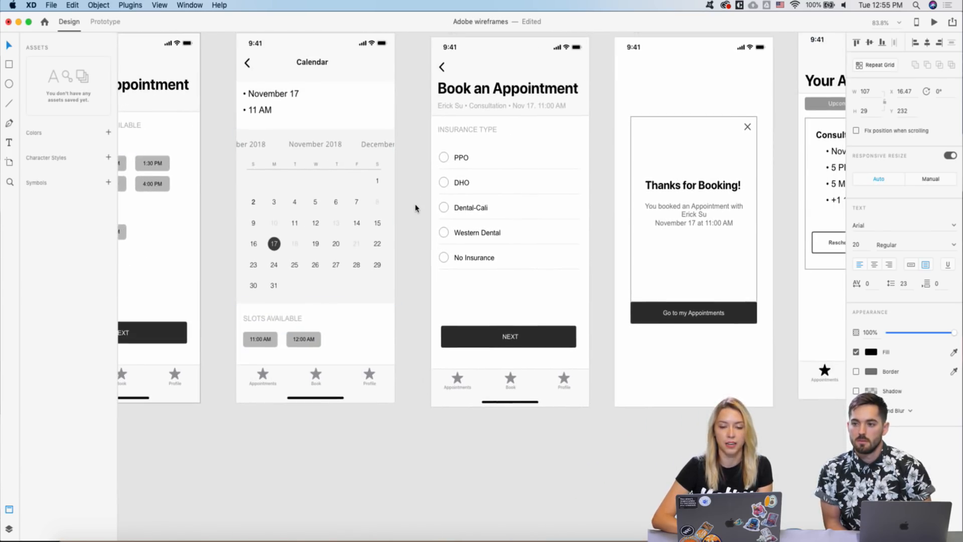
{"action": "scroll", "coordinate": [415, 206], "scroll_direction": "right", "scroll_amount": 1}
{"action": "scroll", "coordinate": [415, 138], "scroll_direction": "right", "scroll_amount": 2}
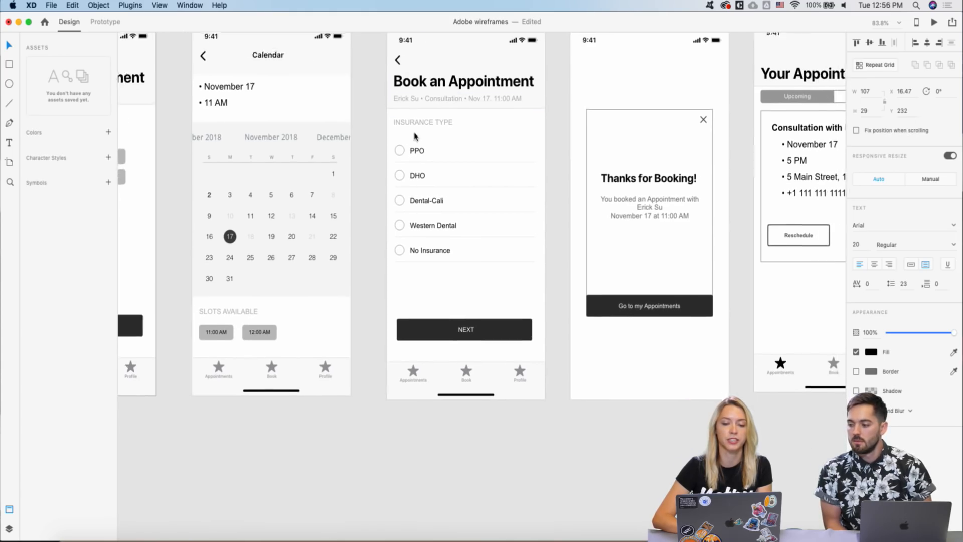
{"action": "scroll", "coordinate": [345, 145], "scroll_direction": "down", "scroll_amount": 3}
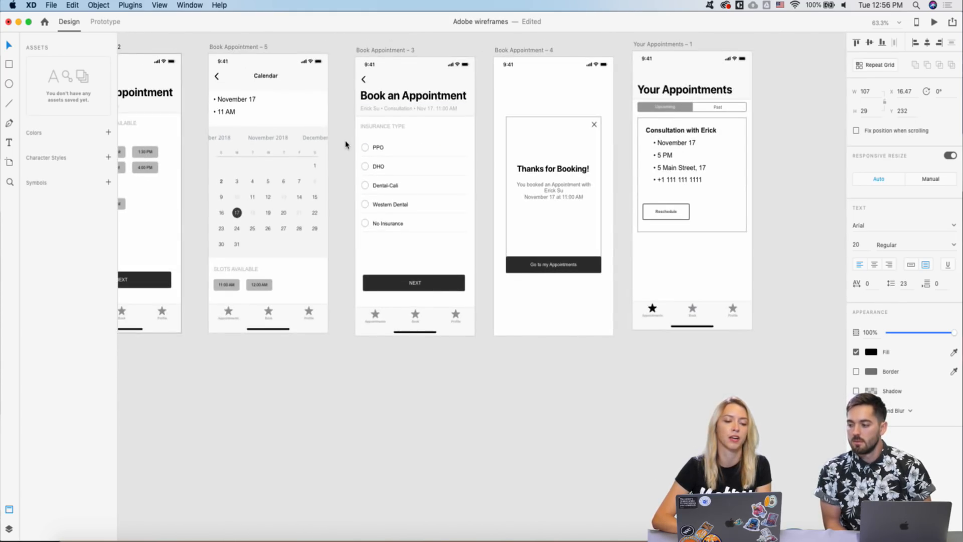
{"action": "scroll", "coordinate": [345, 145], "scroll_direction": "right", "scroll_amount": 3}
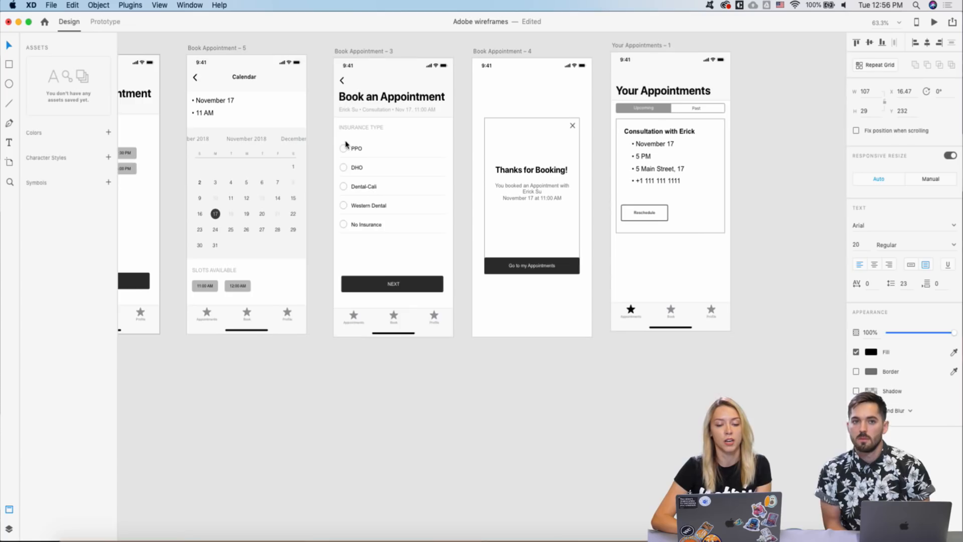
{"action": "scroll", "coordinate": [434, 139], "scroll_direction": "up", "scroll_amount": 1}
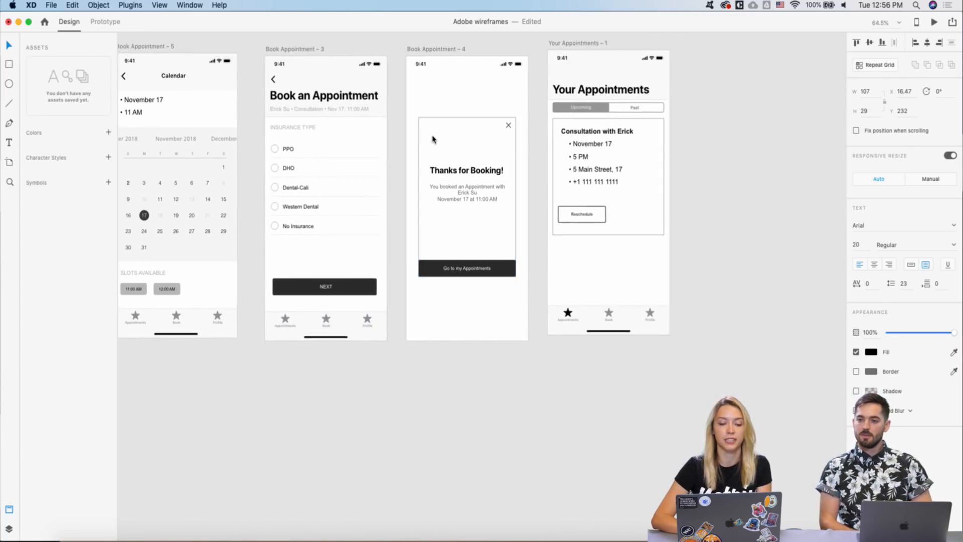
{"action": "scroll", "coordinate": [477, 178], "scroll_direction": "up", "scroll_amount": 3}
{"action": "scroll", "coordinate": [408, 224], "scroll_direction": "down", "scroll_amount": 2}
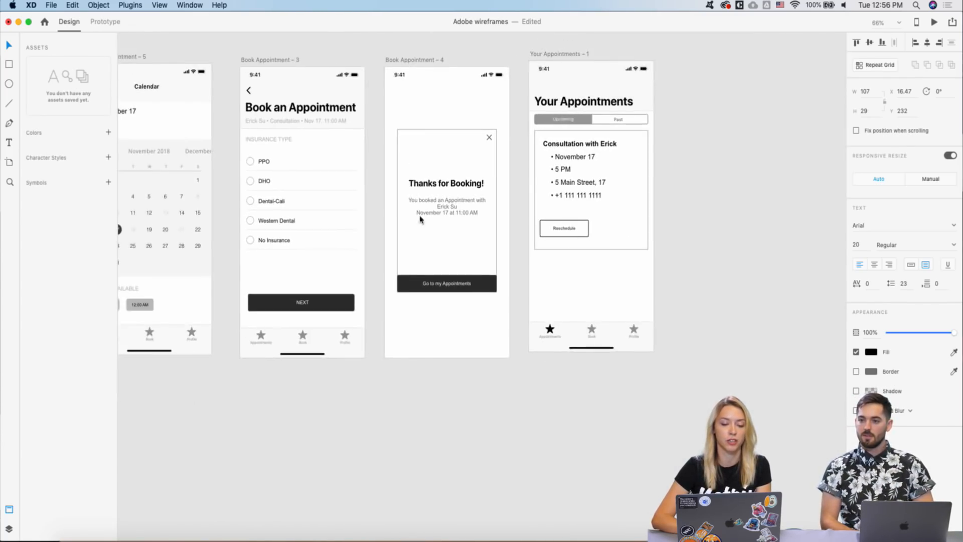
{"action": "scroll", "coordinate": [435, 214], "scroll_direction": "up", "scroll_amount": 3}
{"action": "scroll", "coordinate": [402, 243], "scroll_direction": "down", "scroll_amount": 1}
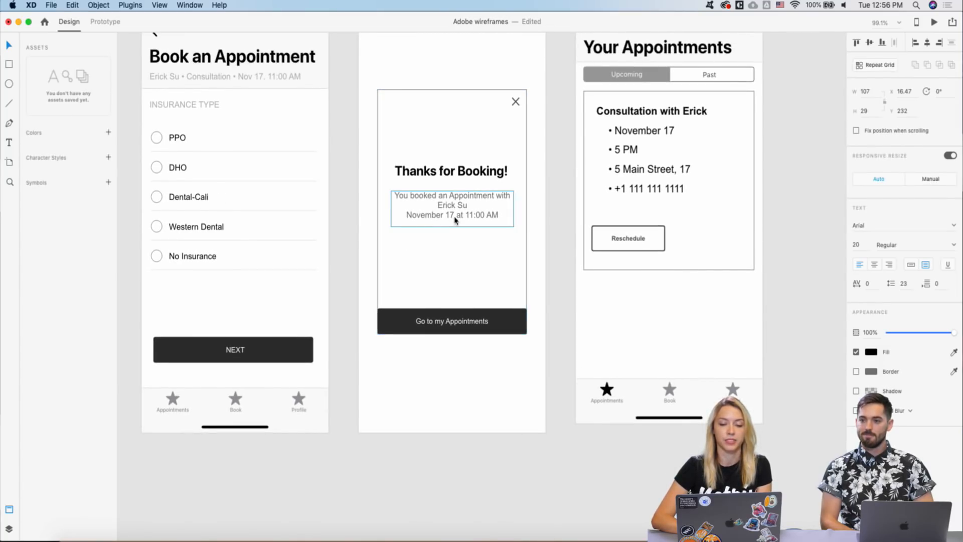
{"action": "scroll", "coordinate": [456, 220], "scroll_direction": "right", "scroll_amount": 5}
{"action": "scroll", "coordinate": [443, 244], "scroll_direction": "right", "scroll_amount": 5}
{"action": "scroll", "coordinate": [429, 276], "scroll_direction": "down", "scroll_amount": 5}
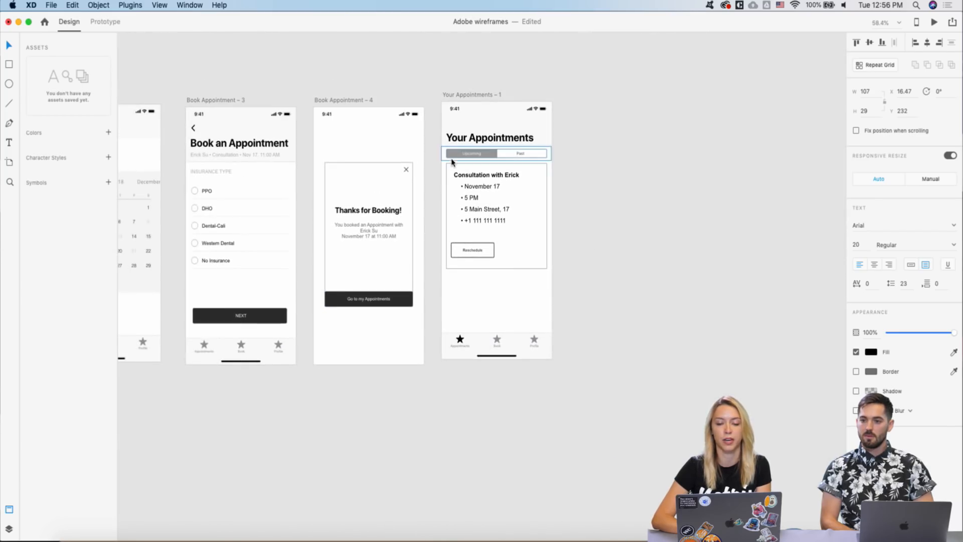
{"action": "scroll", "coordinate": [442, 162], "scroll_direction": "up", "scroll_amount": 3}
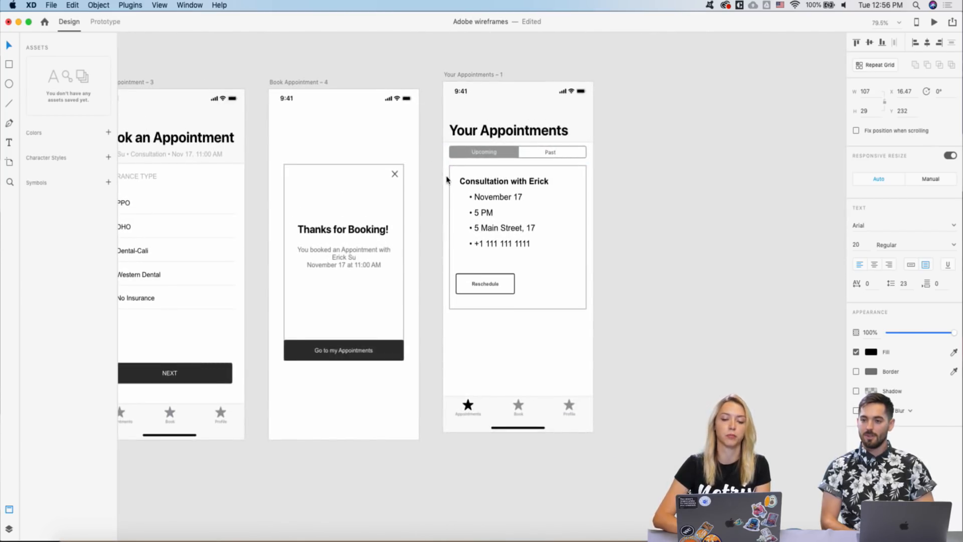
{"action": "scroll", "coordinate": [446, 179], "scroll_direction": "down", "scroll_amount": 7}
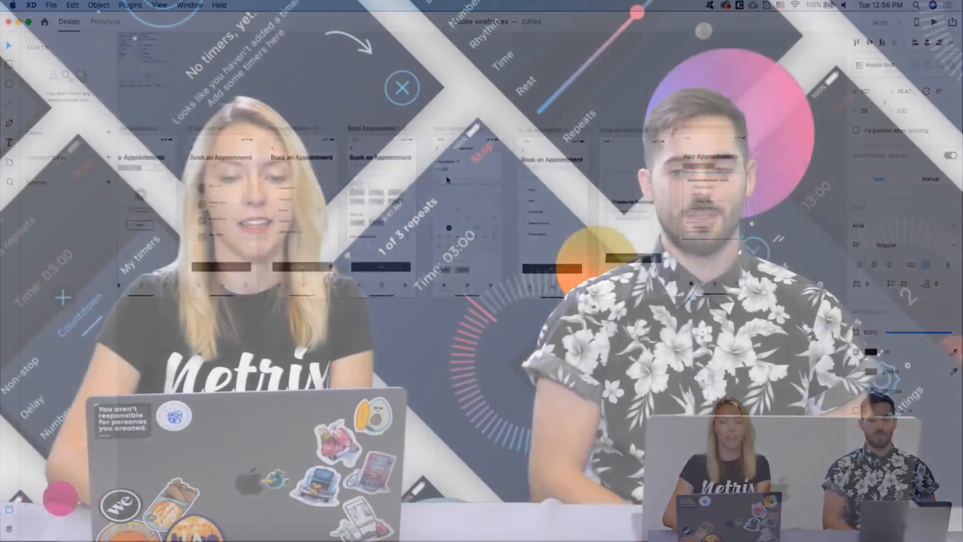